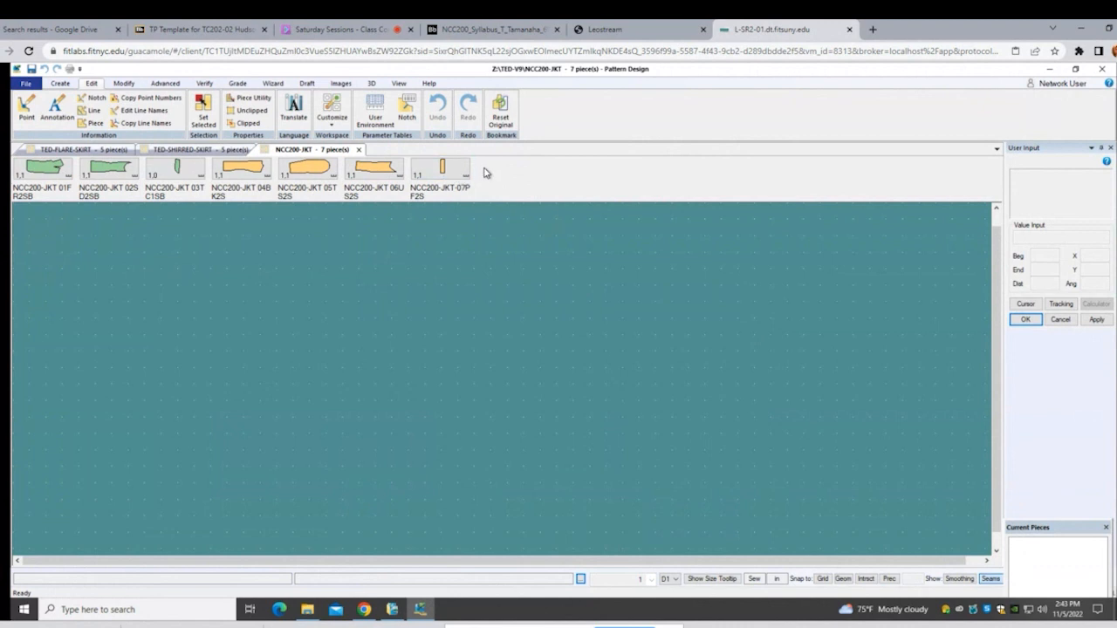
Step: Place all NCC200-JKT pieces tiled in the work area and turn off the line labels
{"action": "right_click", "coordinate": [477, 172]}
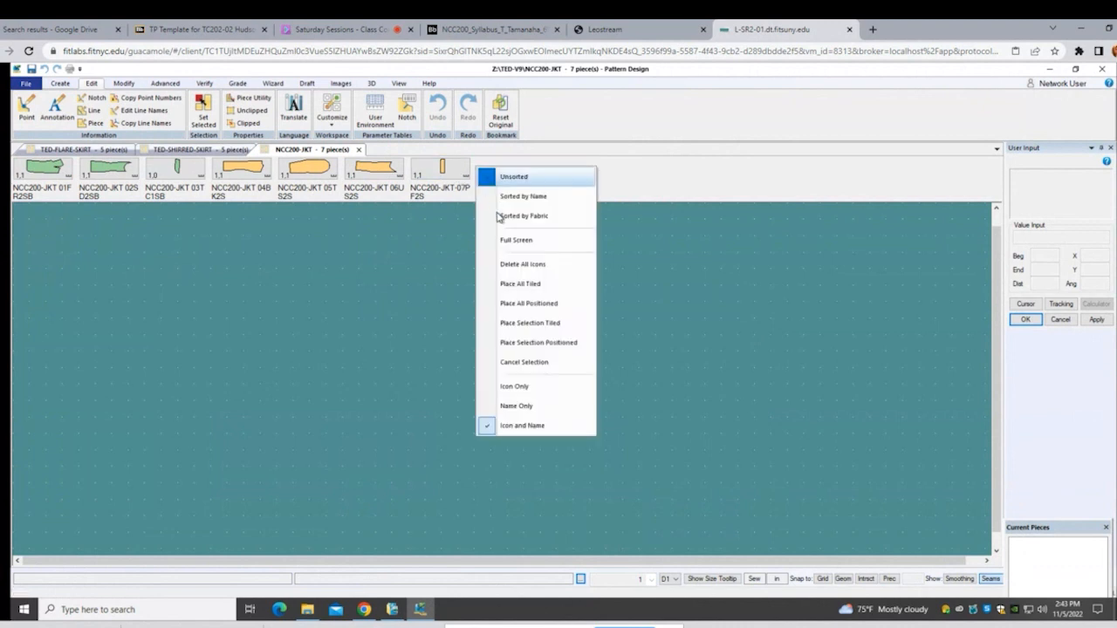
{"action": "left_click", "coordinate": [528, 284]}
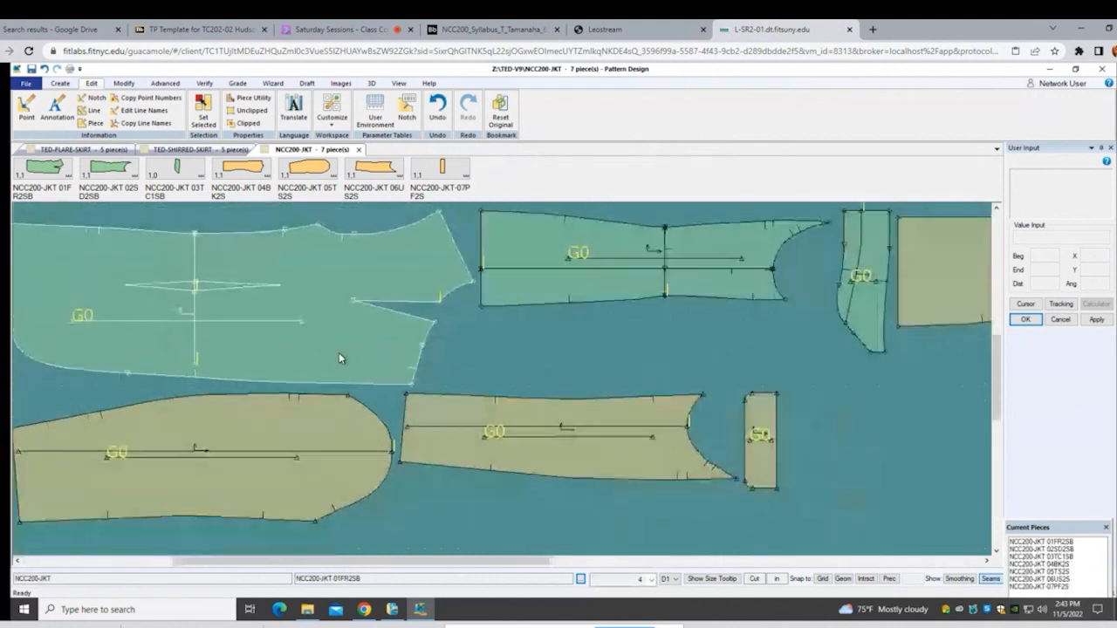
{"action": "left_click", "coordinate": [399, 83]}
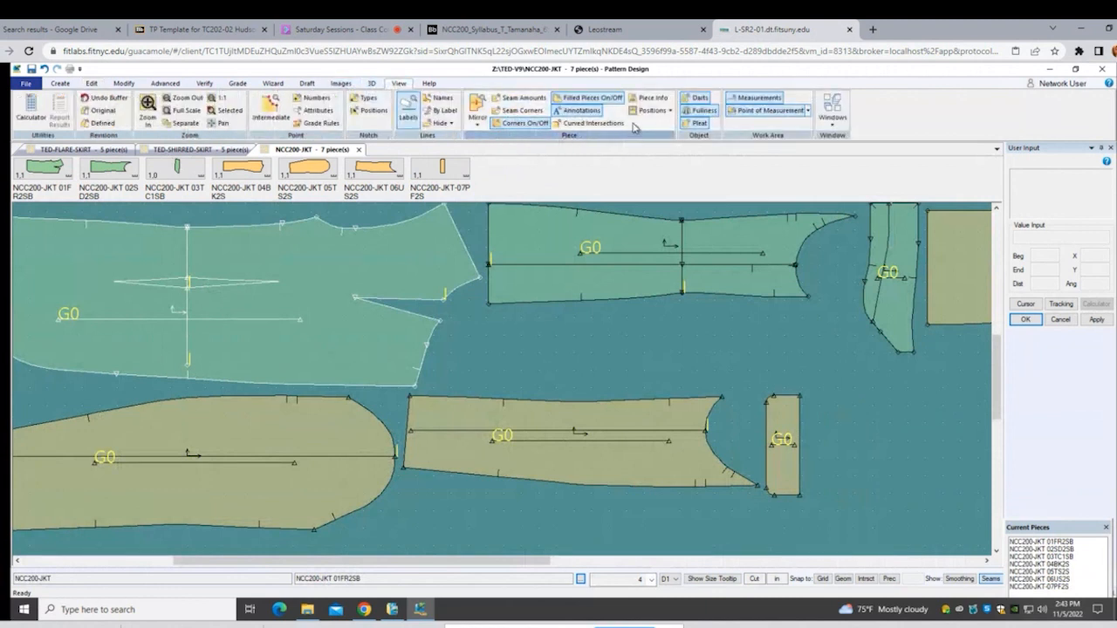
{"action": "left_click", "coordinate": [401, 113]}
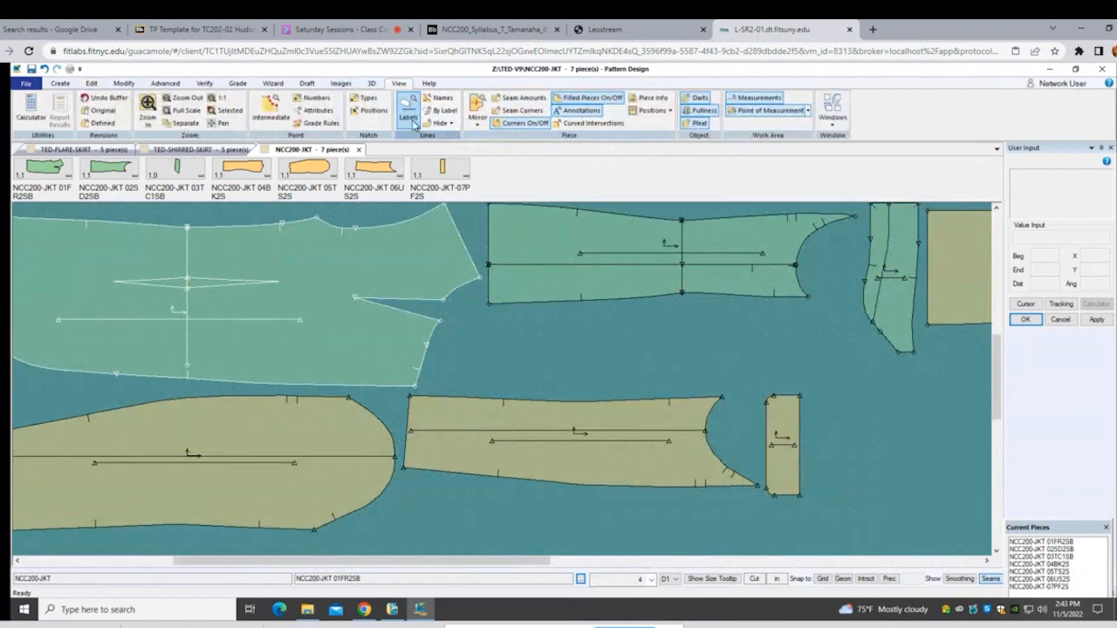
Step: Move the back piece 04BK2S above the front piece 01FR2SB
{"action": "scroll", "coordinate": [679, 361], "scroll_direction": "down", "scroll_amount": 4}
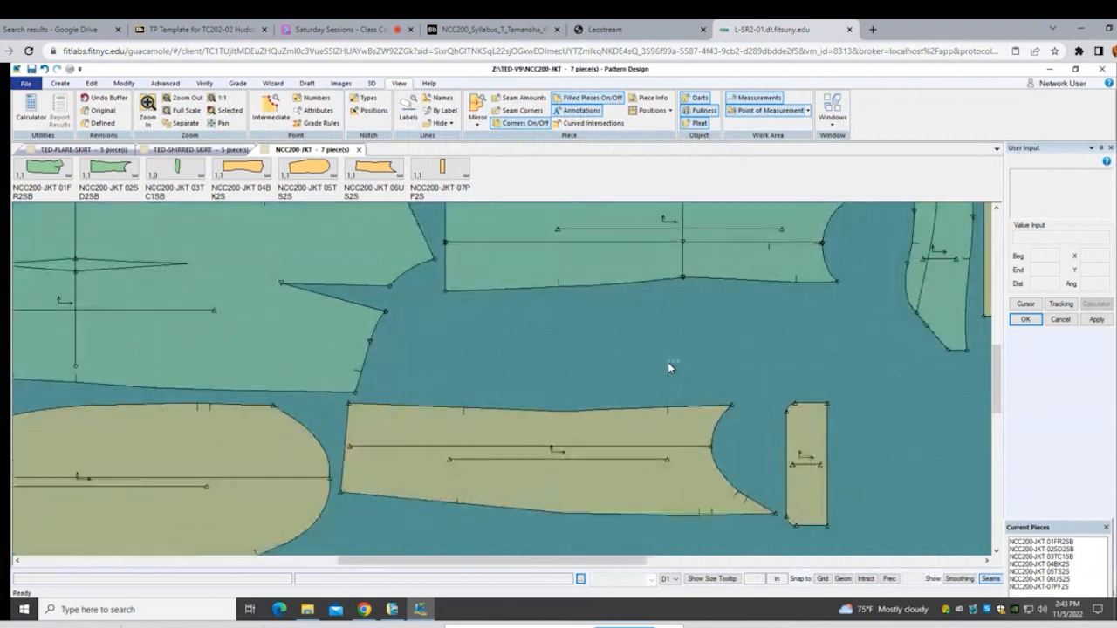
{"action": "scroll", "coordinate": [666, 367], "scroll_direction": "down", "scroll_amount": 2}
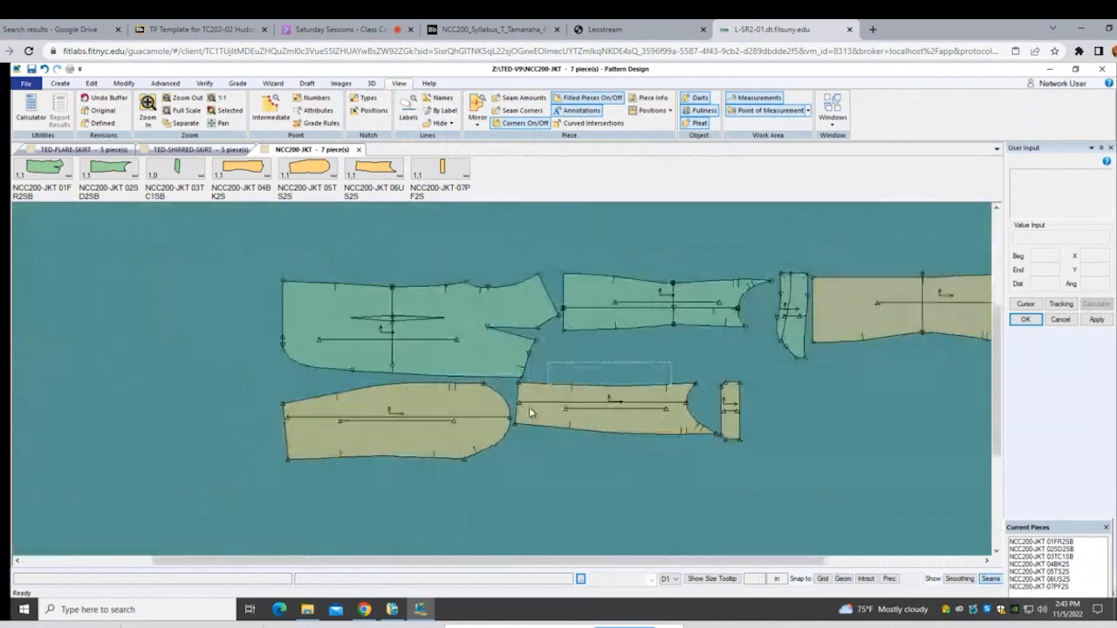
{"action": "scroll", "coordinate": [540, 433], "scroll_direction": "down", "scroll_amount": 1}
{"action": "left_click_drag", "start_coordinate": [780, 464], "coordinate": [774, 441]}
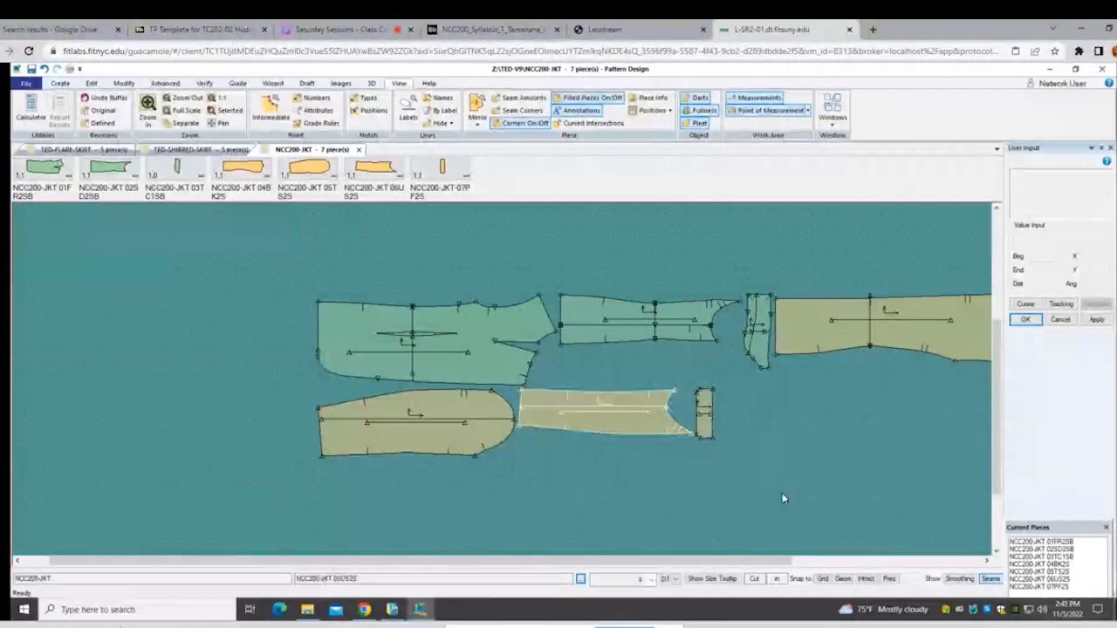
{"action": "left_click", "coordinate": [872, 330]}
{"action": "left_click", "coordinate": [406, 238]}
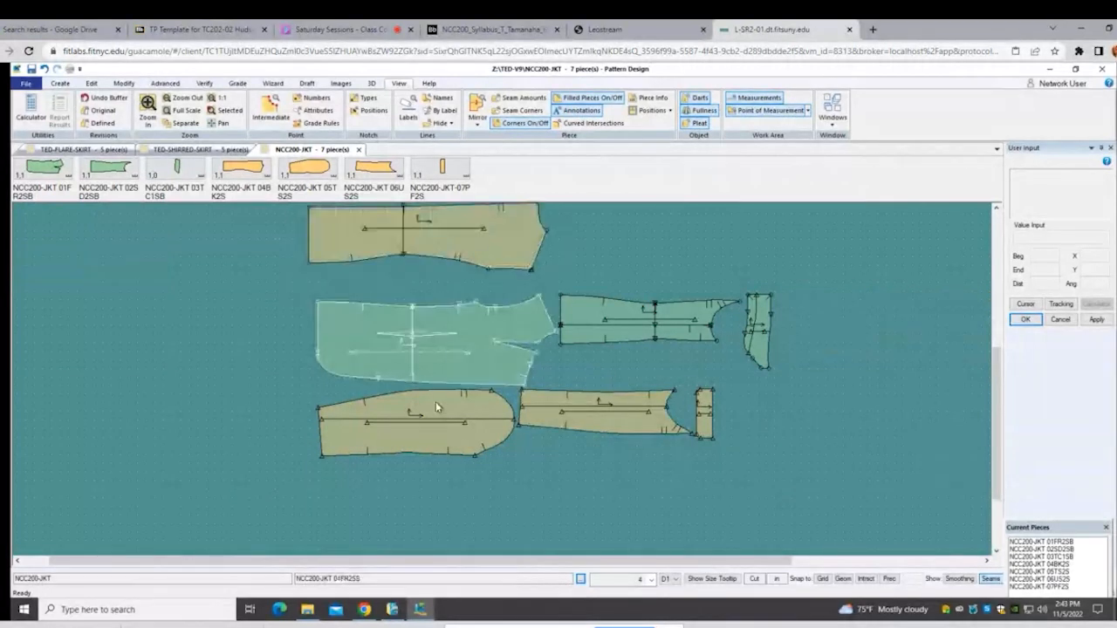
Step: Move top sleeve 05TS2S, piece 07PF2S and under sleeve 06US2S lower, with the under sleeve directly above the top sleeve
{"action": "left_click", "coordinate": [435, 407]}
{"action": "left_click", "coordinate": [649, 482]}
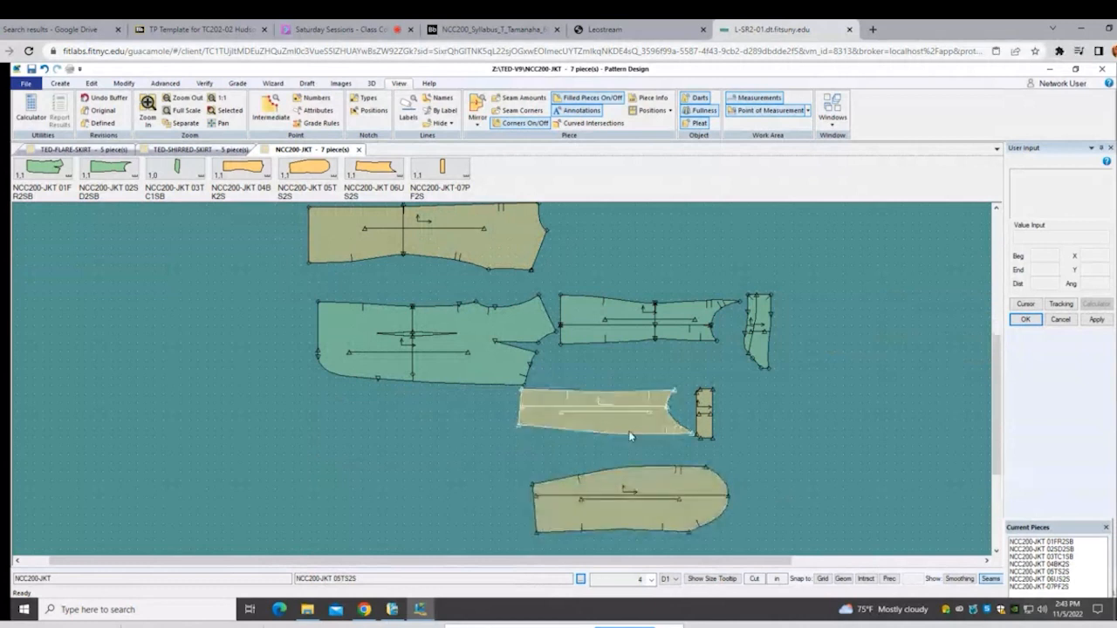
{"action": "left_click", "coordinate": [706, 425]}
{"action": "left_click", "coordinate": [874, 482]}
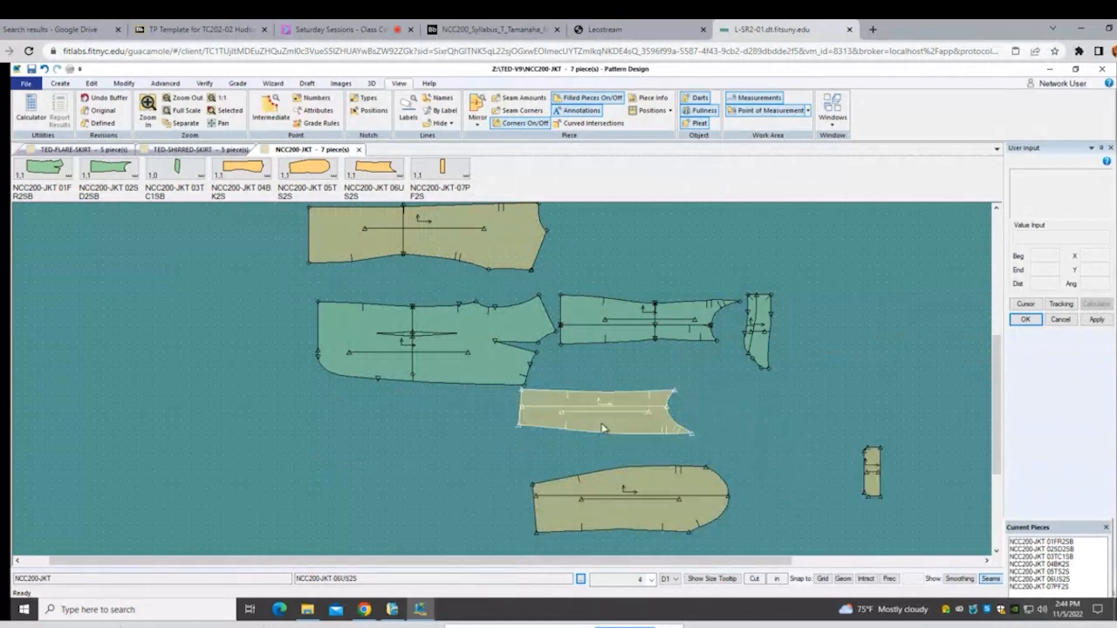
{"action": "left_click", "coordinate": [641, 418]}
{"action": "left_click", "coordinate": [658, 448]}
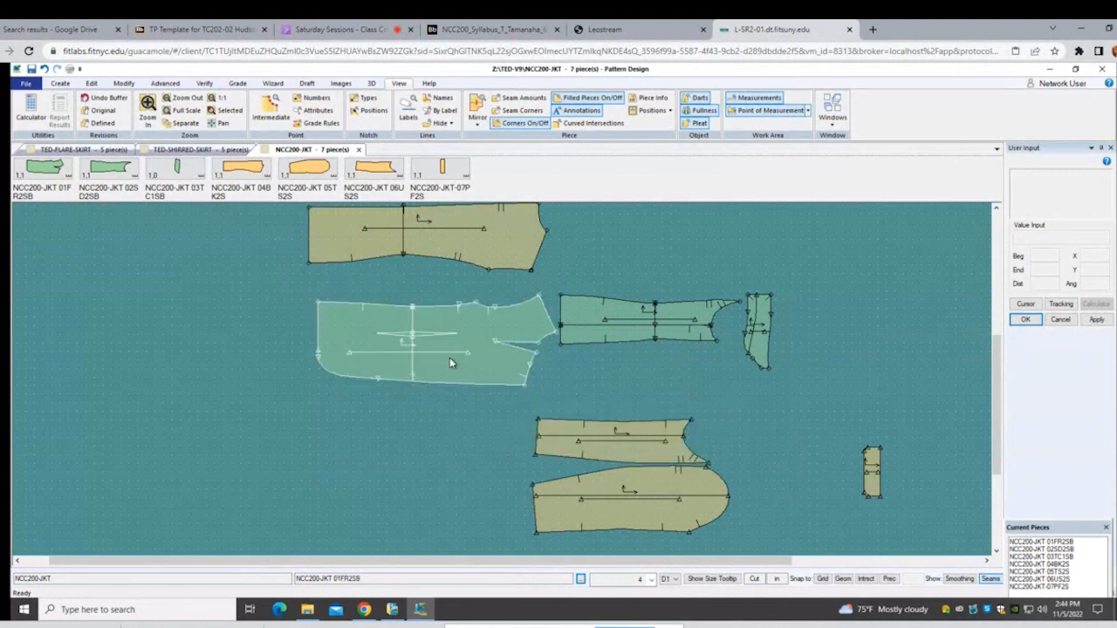
Step: Stack the body pieces vertically with the front lowest, the side piece above it and the back uppermost
{"action": "left_click", "coordinate": [450, 357]}
{"action": "left_click", "coordinate": [411, 500]}
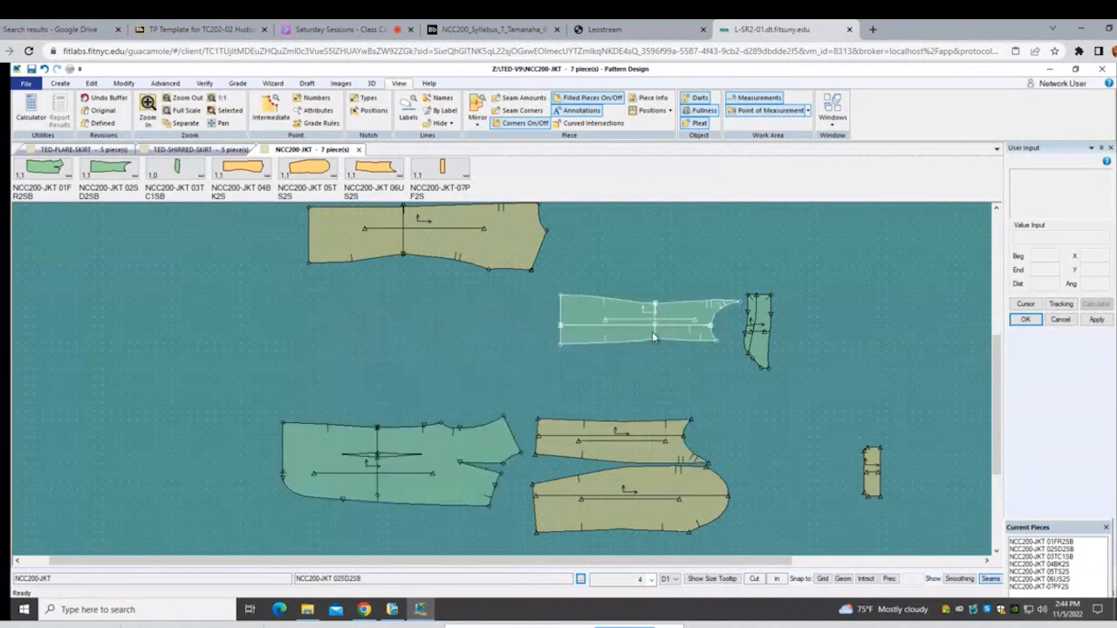
{"action": "left_click", "coordinate": [603, 329]}
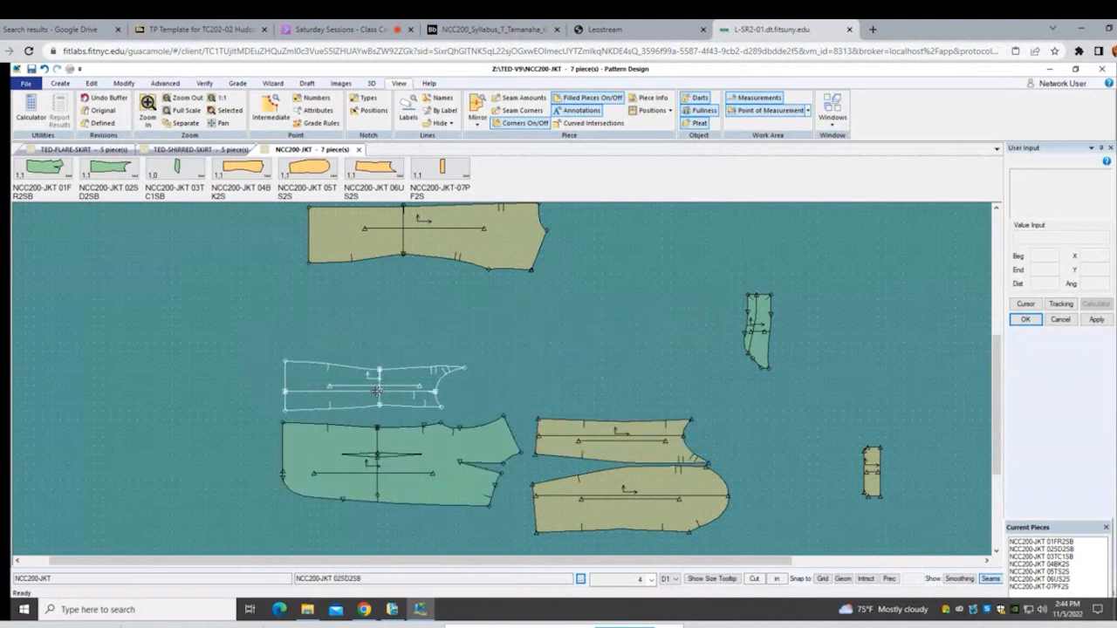
{"action": "left_click", "coordinate": [328, 391]}
{"action": "left_click", "coordinate": [456, 253]}
{"action": "left_click", "coordinate": [434, 332]}
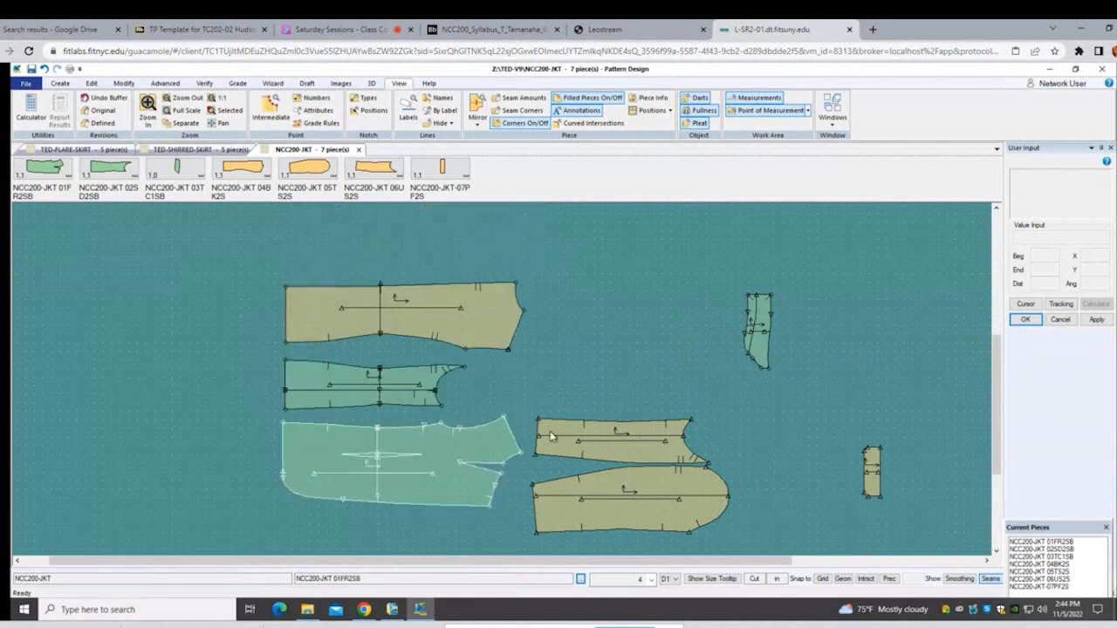
Step: Reposition the under sleeve and top sleeve as a pair beside the stacked body pieces, under sleeve above
{"action": "left_click", "coordinate": [559, 432]}
{"action": "left_click", "coordinate": [585, 380]}
{"action": "left_click", "coordinate": [621, 496]}
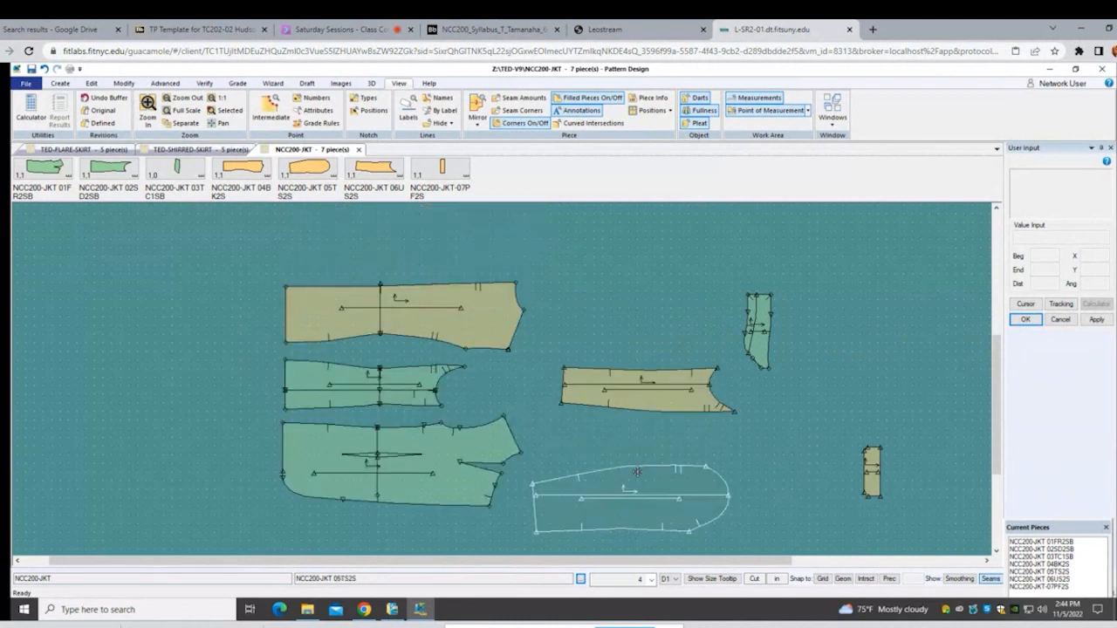
{"action": "left_click", "coordinate": [650, 449]}
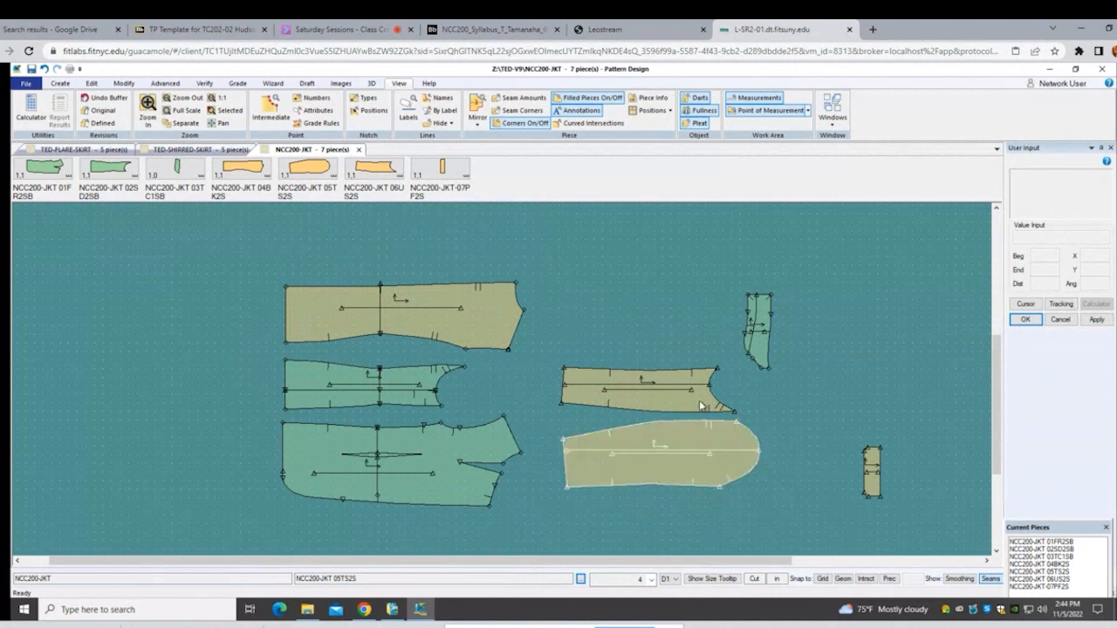
Step: Place collar 03TC1SB and piece 07PF2S next to each other above the two sleeve pieces
{"action": "left_click", "coordinate": [752, 345]}
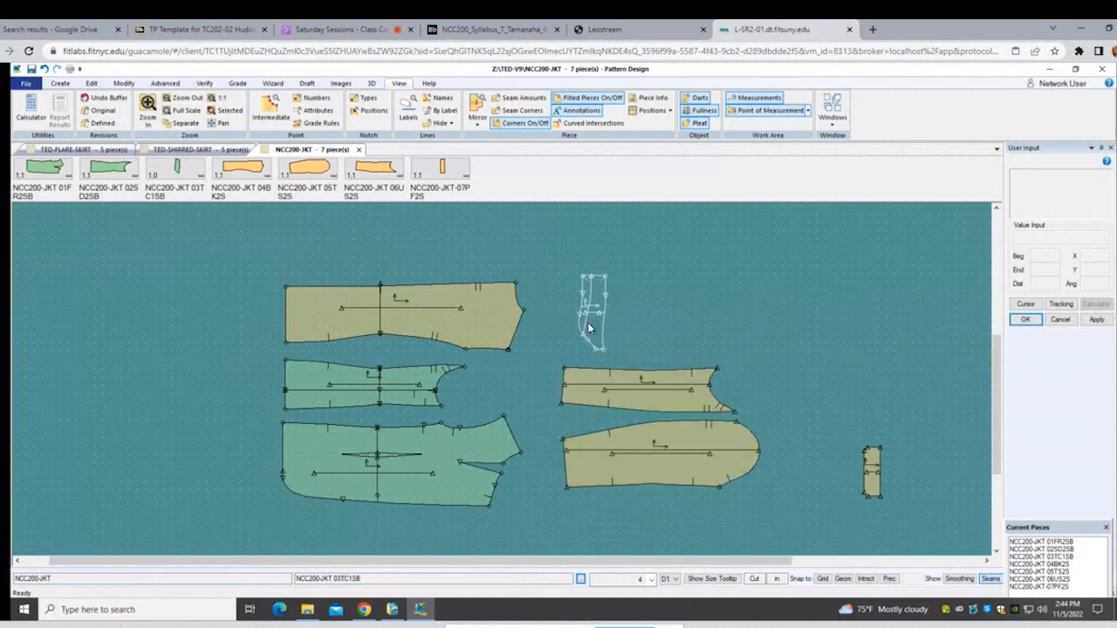
{"action": "left_click", "coordinate": [589, 328]}
{"action": "left_click", "coordinate": [840, 495]}
{"action": "left_click", "coordinate": [873, 487]}
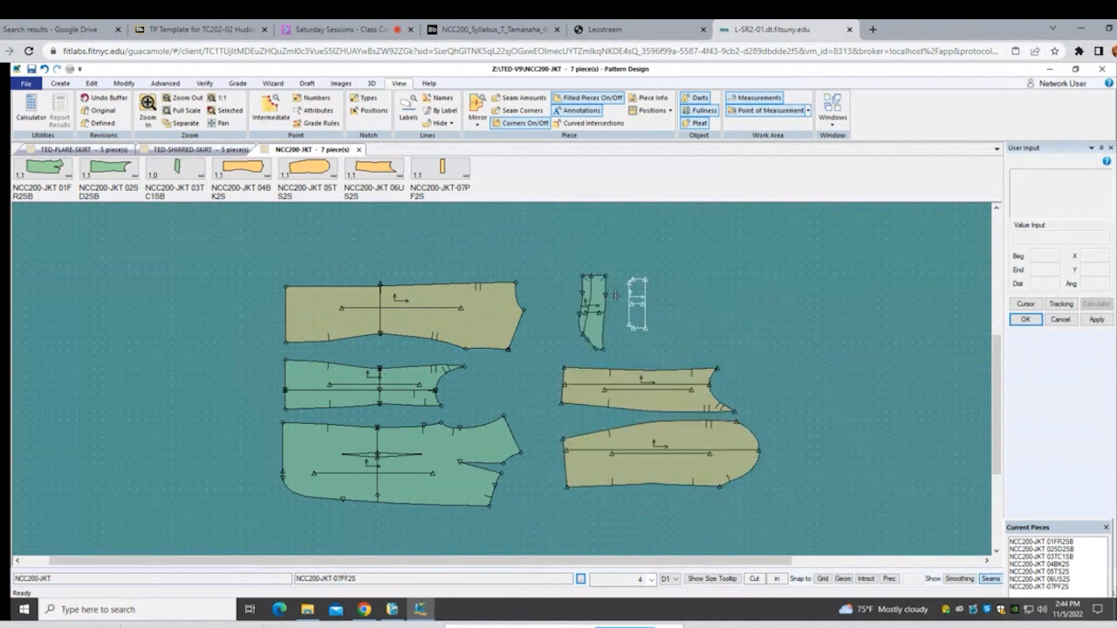
{"action": "left_click", "coordinate": [630, 326]}
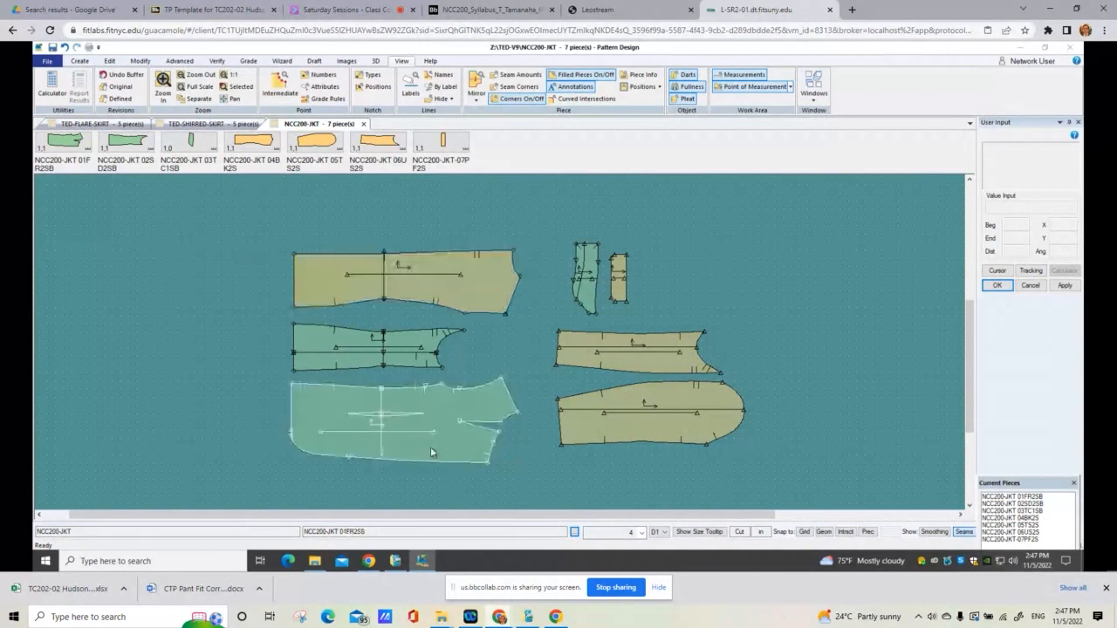
Step: Move side piece 02SD2SB against the front's adjoining seam and then against the back's lower seam
{"action": "left_click", "coordinate": [396, 360]}
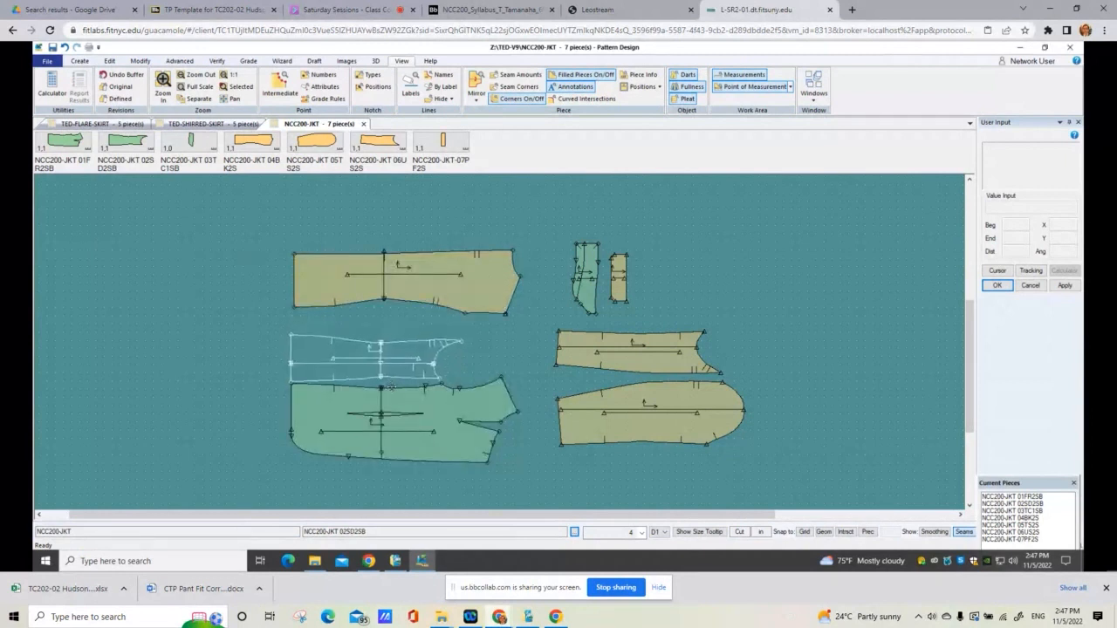
{"action": "left_click", "coordinate": [395, 377]}
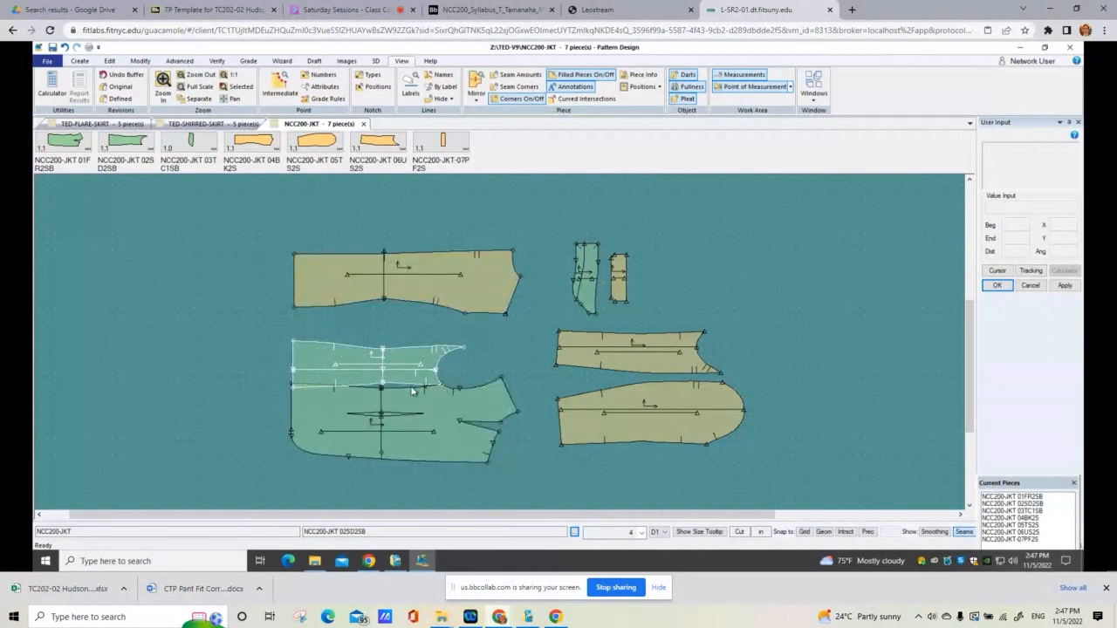
{"action": "left_click", "coordinate": [380, 376]}
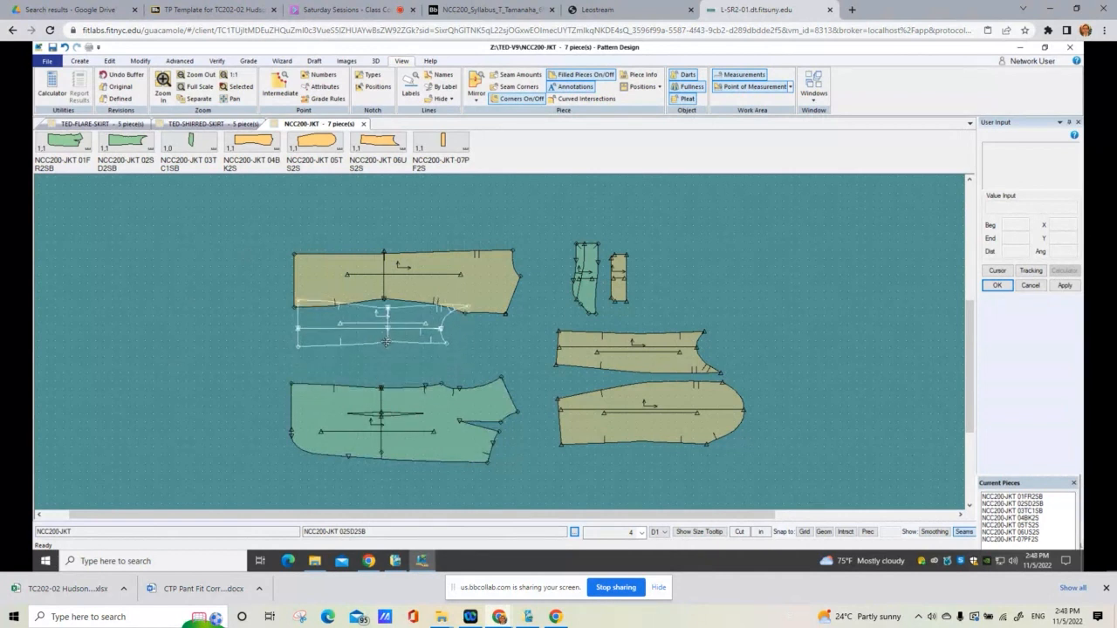
{"action": "left_click", "coordinate": [382, 349]}
{"action": "left_click", "coordinate": [659, 333]}
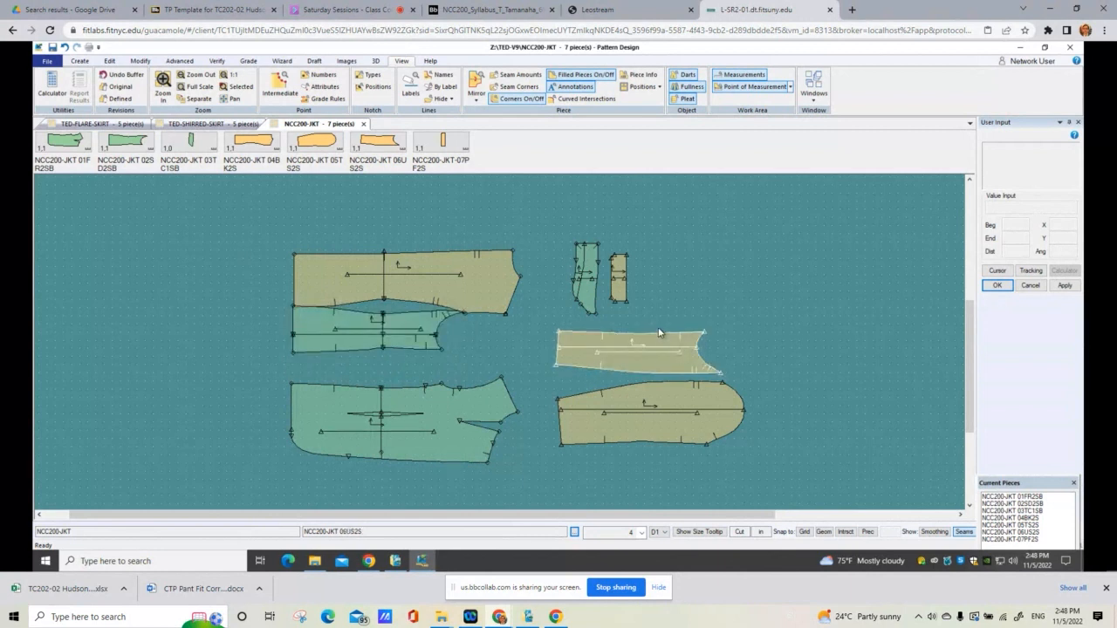
{"action": "left_click", "coordinate": [655, 404]}
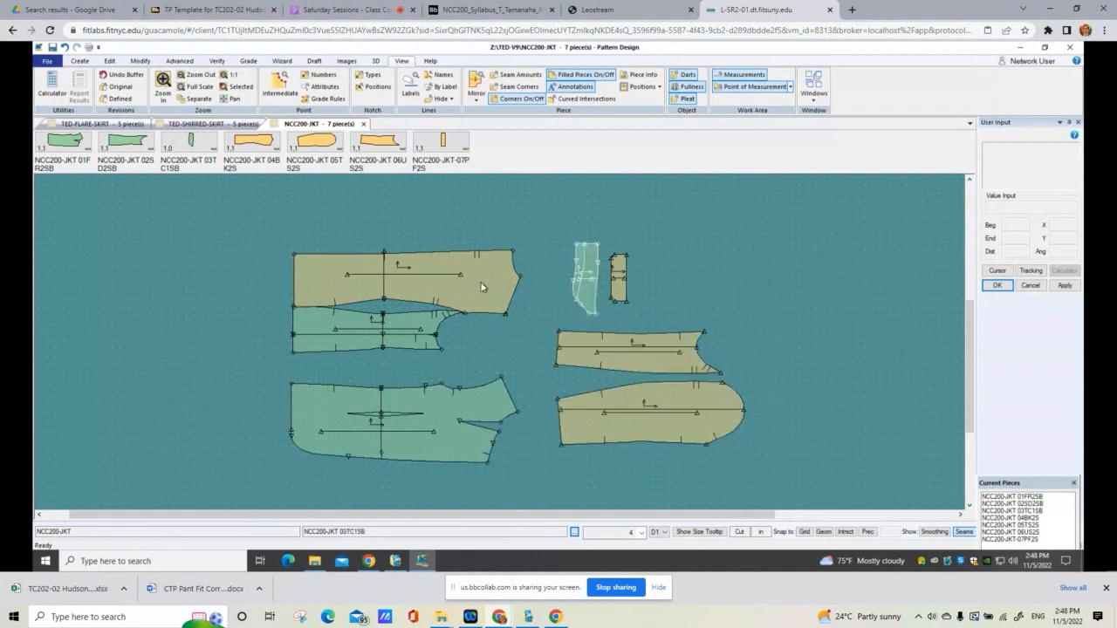
Step: Position the side piece between the back and front pieces, leaving a small gap above the front's seam
{"action": "left_click_drag", "start_coordinate": [450, 338], "coordinate": [394, 351]}
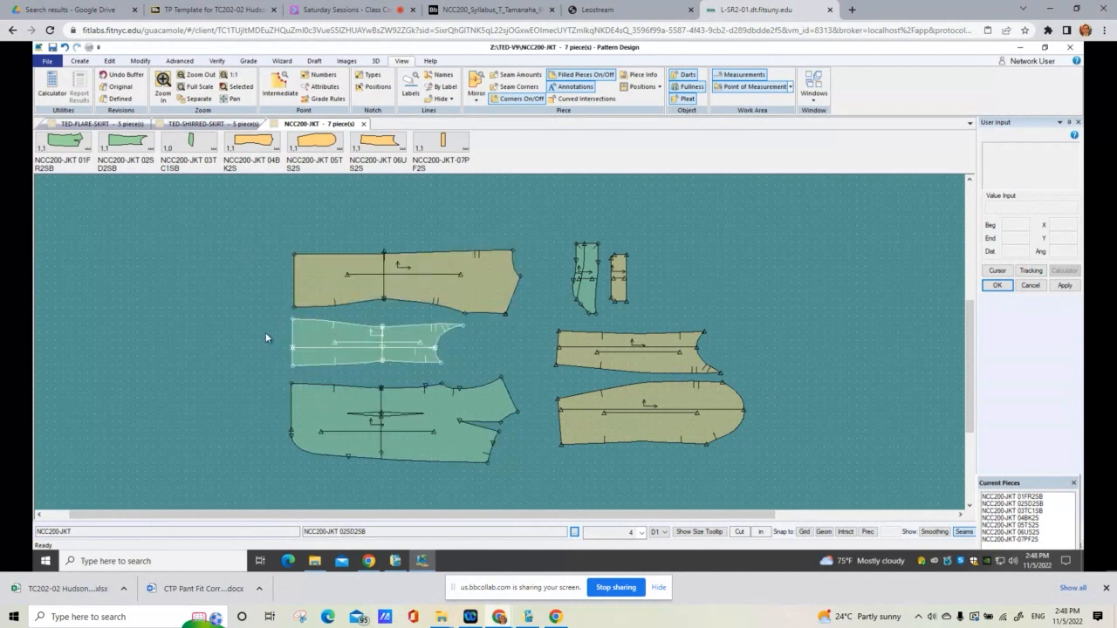
{"action": "scroll", "coordinate": [333, 386], "scroll_direction": "up", "scroll_amount": 3}
{"action": "scroll", "coordinate": [341, 405], "scroll_direction": "up", "scroll_amount": 3}
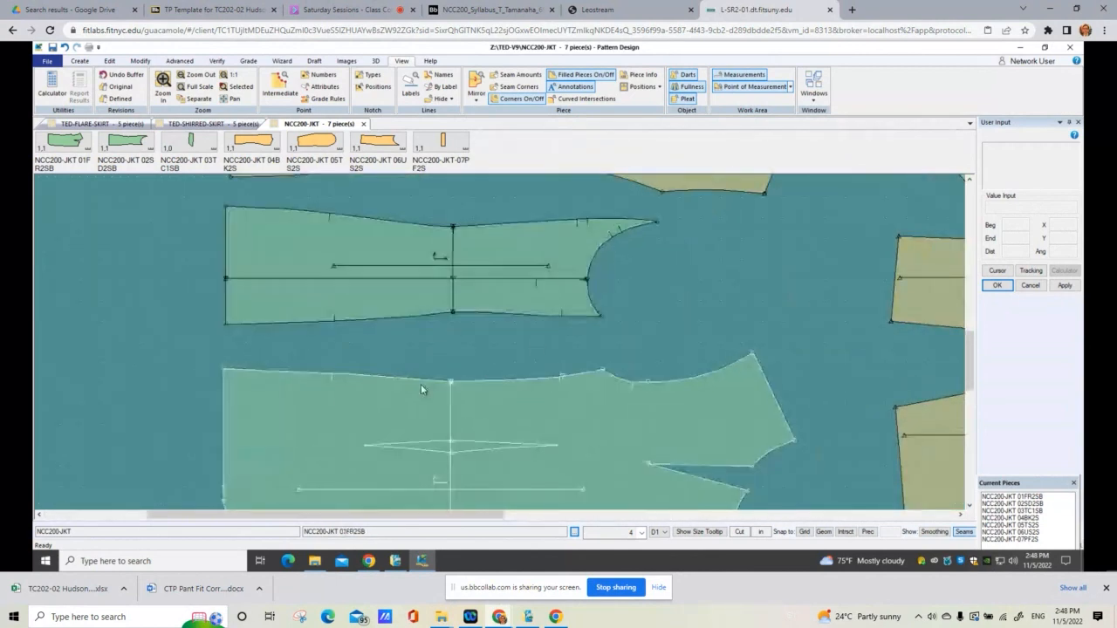
{"action": "mouse_move", "coordinate": [522, 301]}
{"action": "left_mouse_down"}
{"action": "mouse_move", "coordinate": [525, 366]}
{"action": "mouse_move", "coordinate": [518, 312]}
{"action": "left_mouse_up"}
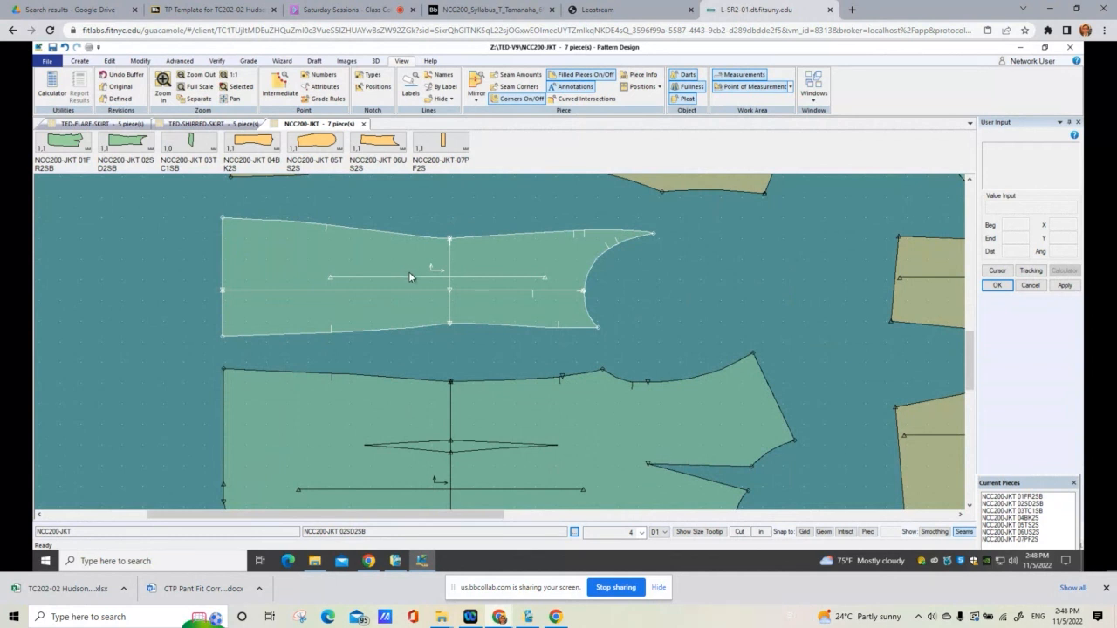
Step: Start Walk Pieces with both Add Mark and Add Notch enabled
{"action": "left_click", "coordinate": [217, 61]}
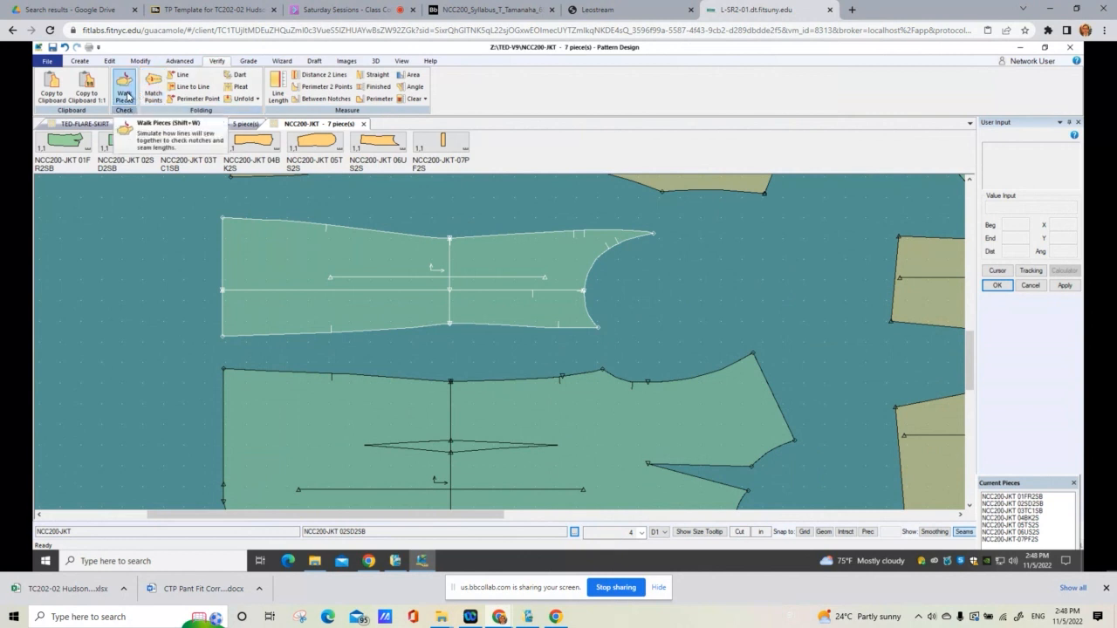
{"action": "left_click", "coordinate": [125, 93]}
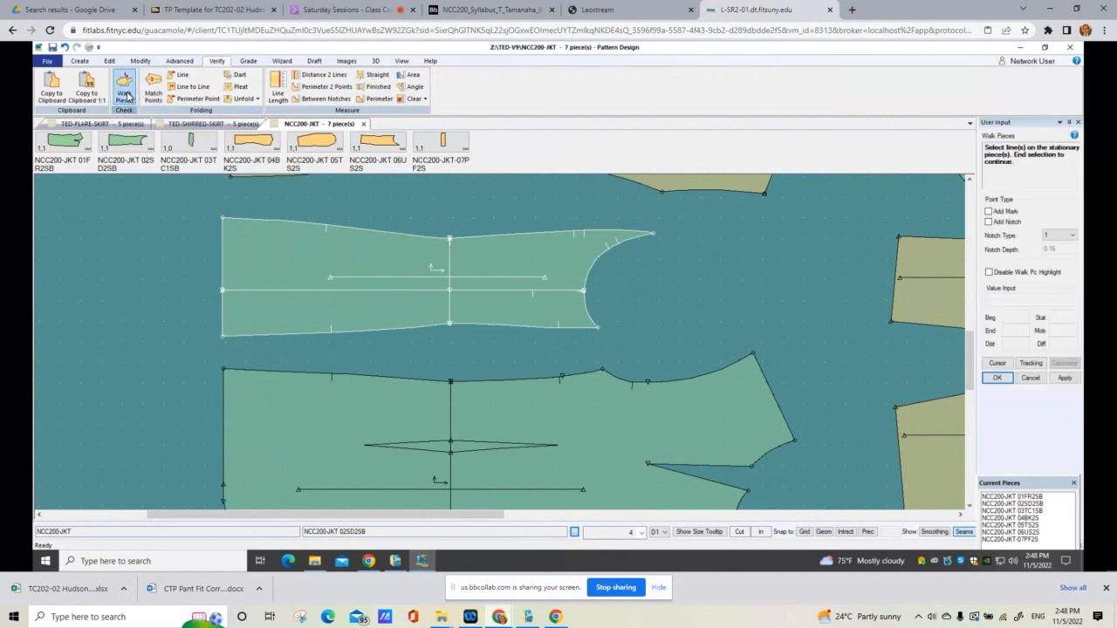
{"action": "left_click", "coordinate": [990, 212]}
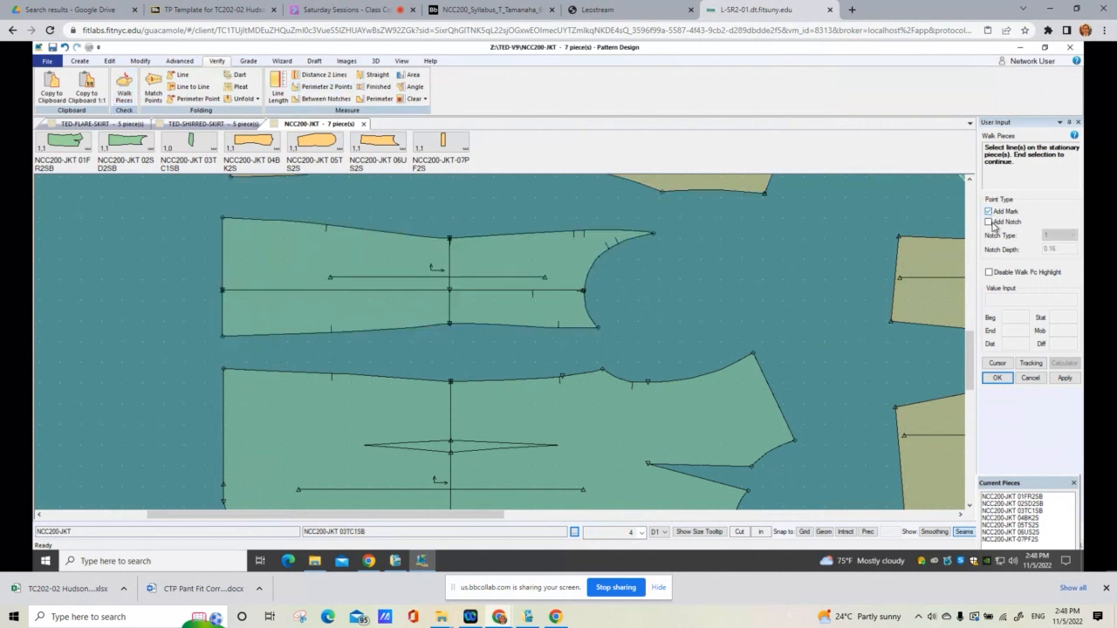
{"action": "left_click", "coordinate": [989, 223]}
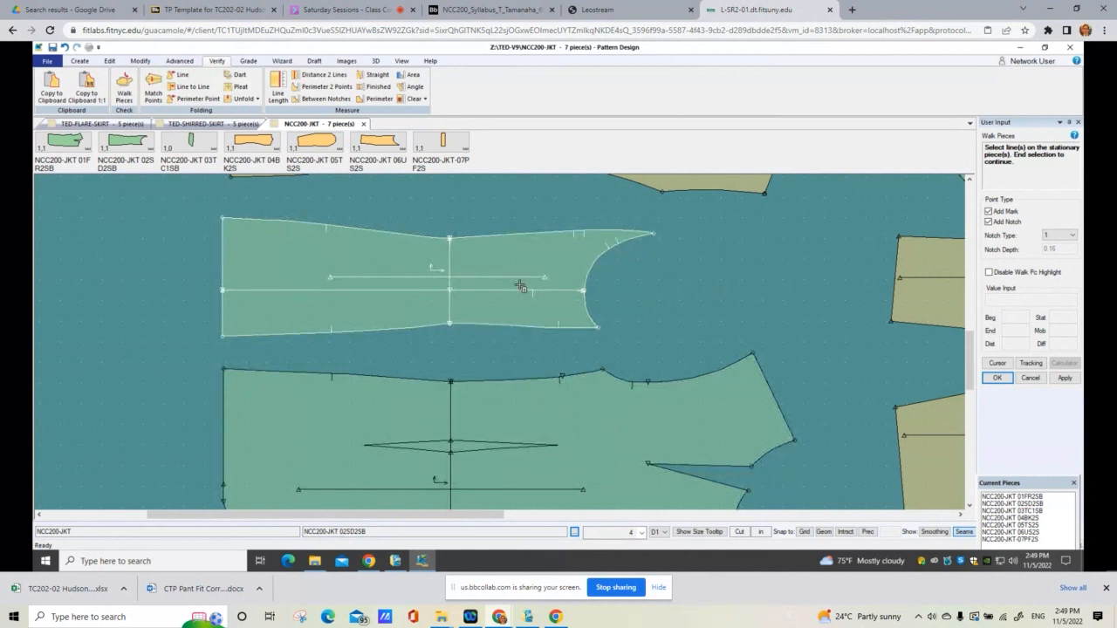
Step: Set the front's upper seam, reversed to start at the armhole, as the stationary line and the side piece's lower seam as the walk line
{"action": "left_click", "coordinate": [591, 374]}
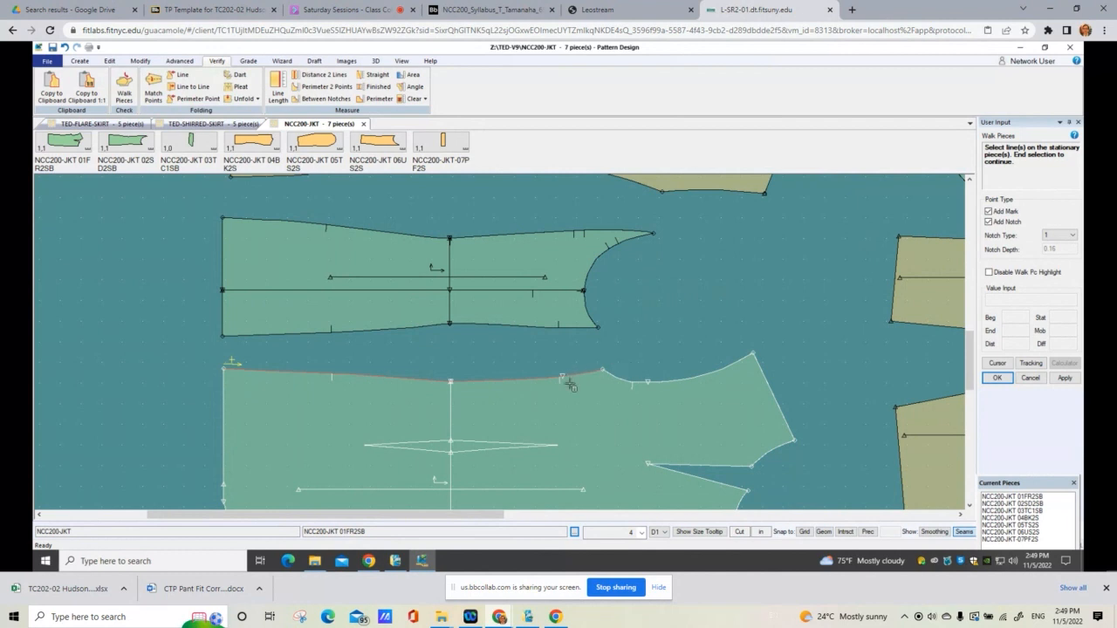
{"action": "right_click", "coordinate": [676, 347]}
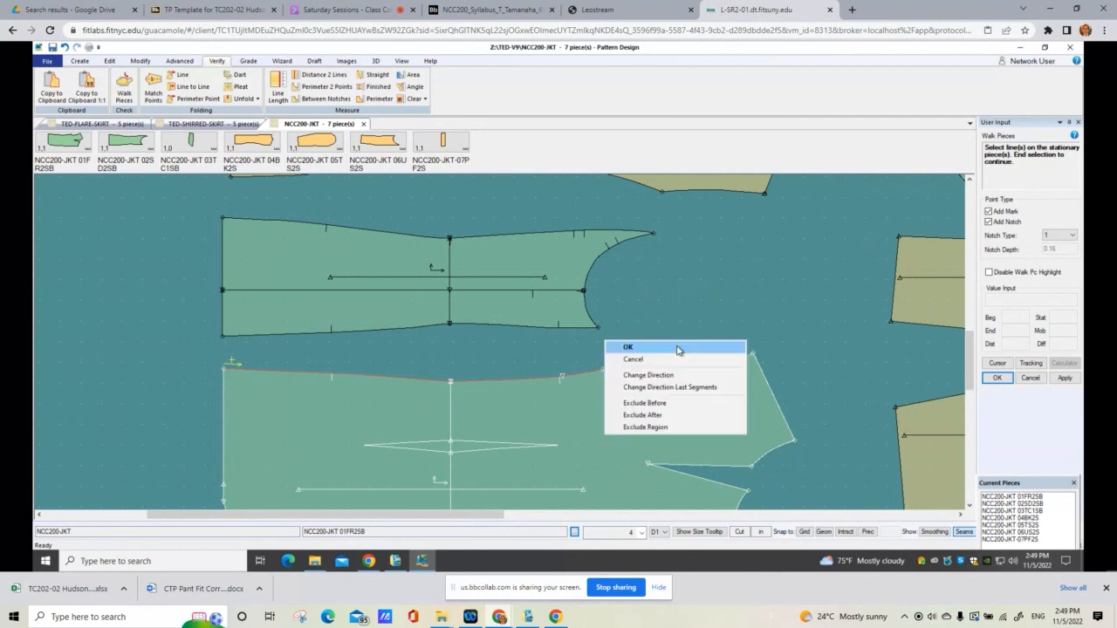
{"action": "left_click", "coordinate": [678, 375]}
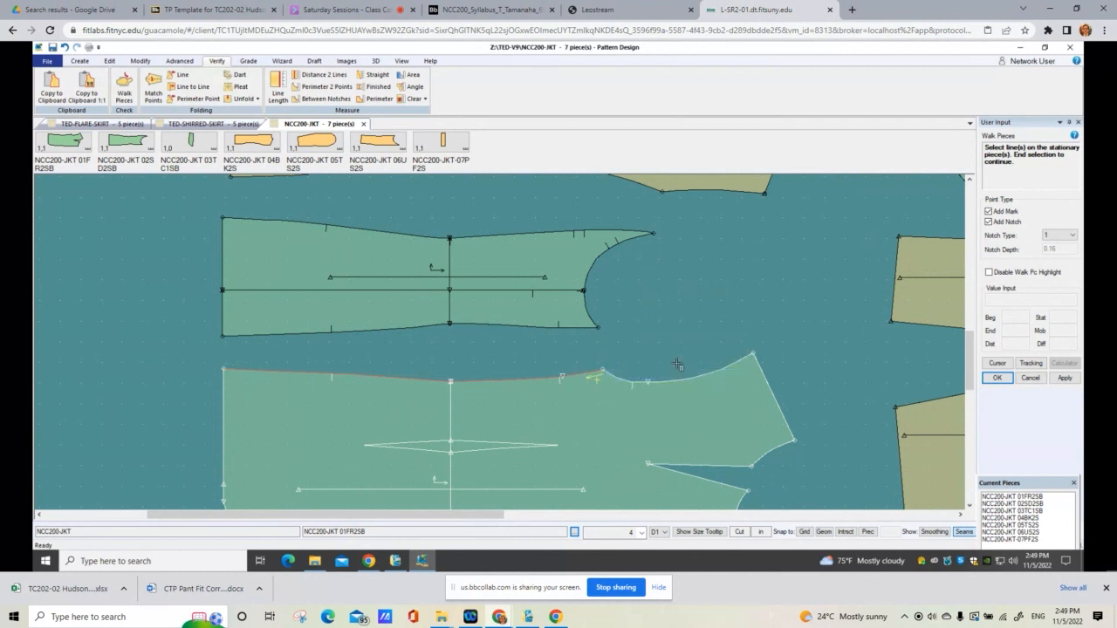
{"action": "right_click", "coordinate": [685, 308]}
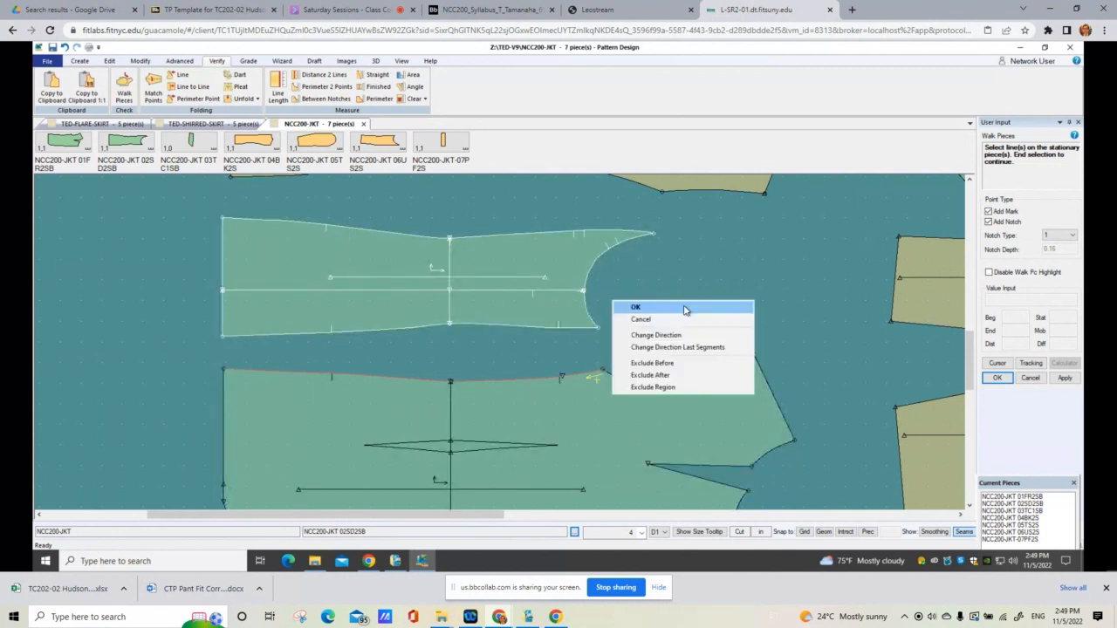
{"action": "left_click", "coordinate": [684, 308]}
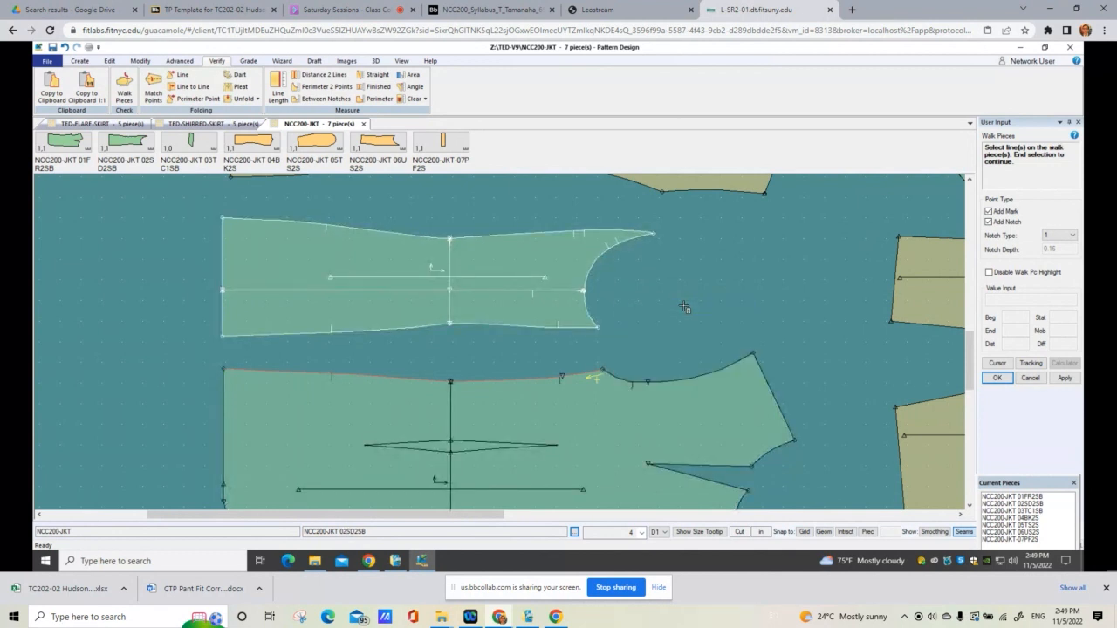
{"action": "left_click", "coordinate": [563, 329]}
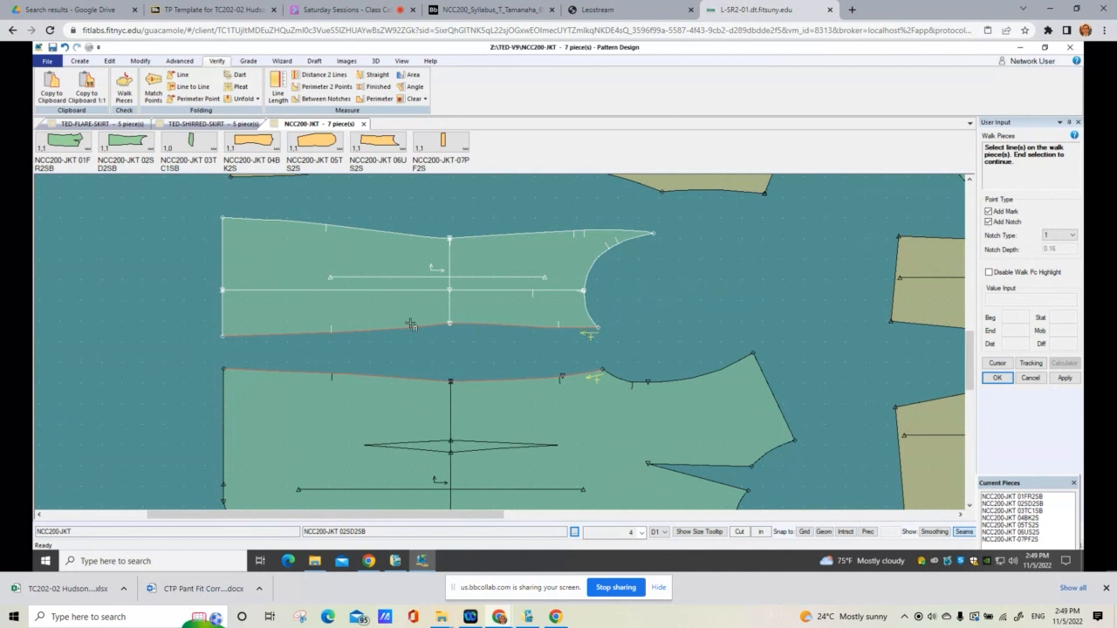
{"action": "right_click", "coordinate": [694, 293]}
{"action": "left_click", "coordinate": [694, 293]}
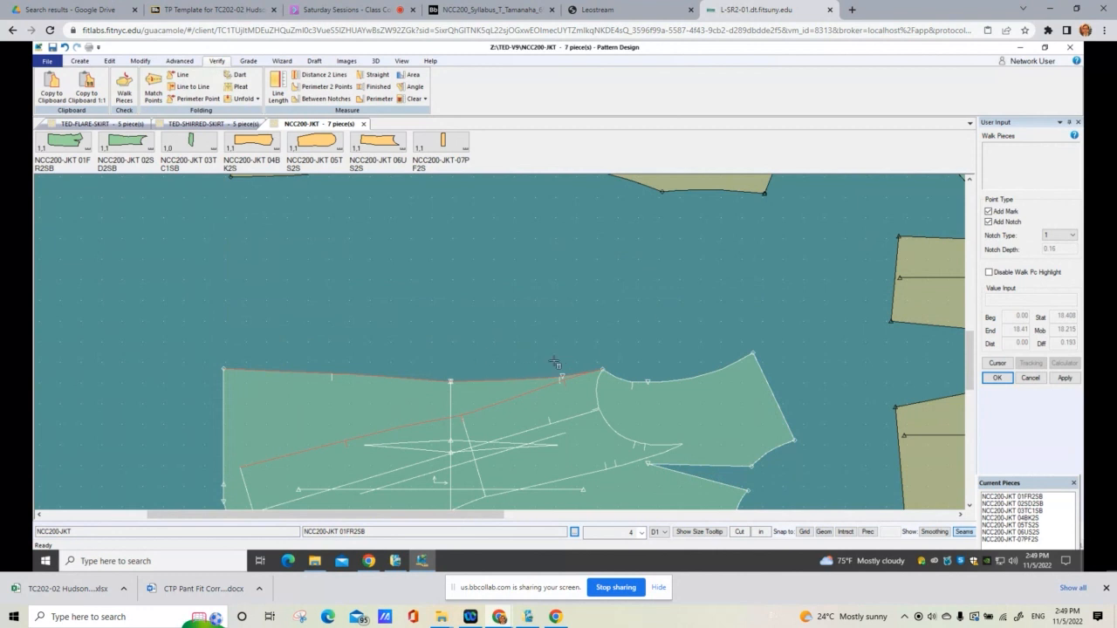
Step: Flip the side piece with Change Mobile Side, walk it along the front's seam past the waist, and cancel the walk
{"action": "left_click", "coordinate": [533, 380]}
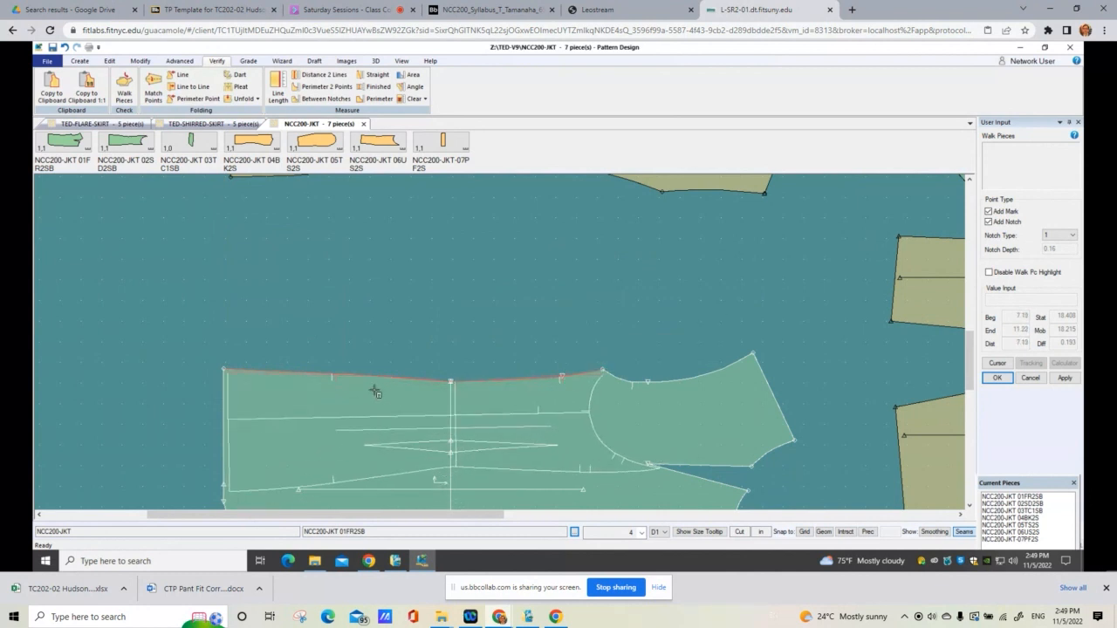
{"action": "right_click", "coordinate": [583, 349]}
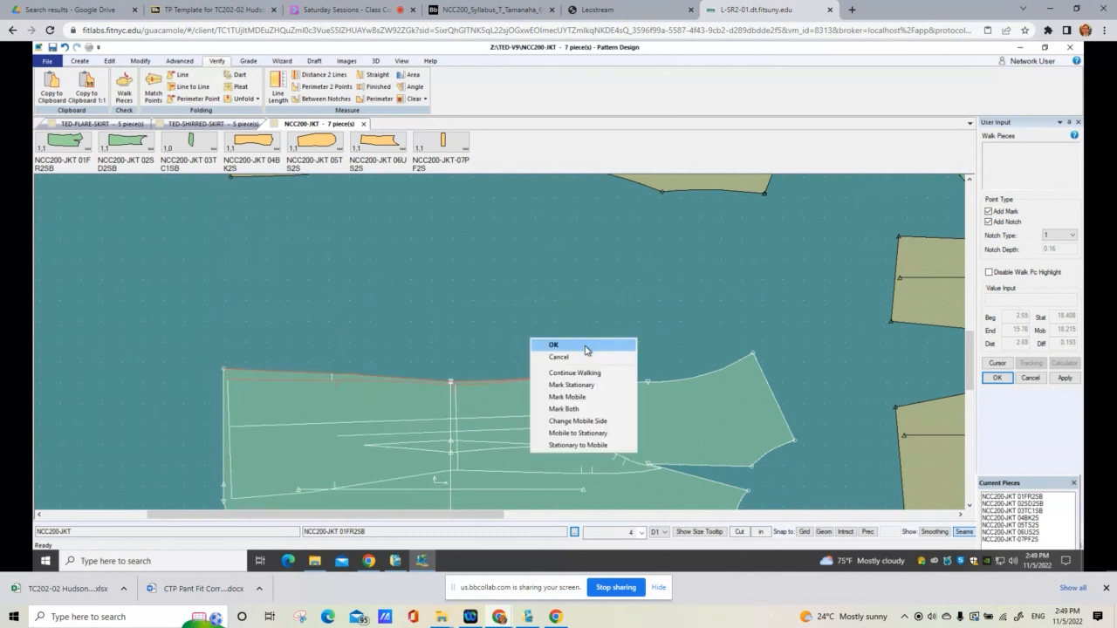
{"action": "left_click", "coordinate": [607, 427]}
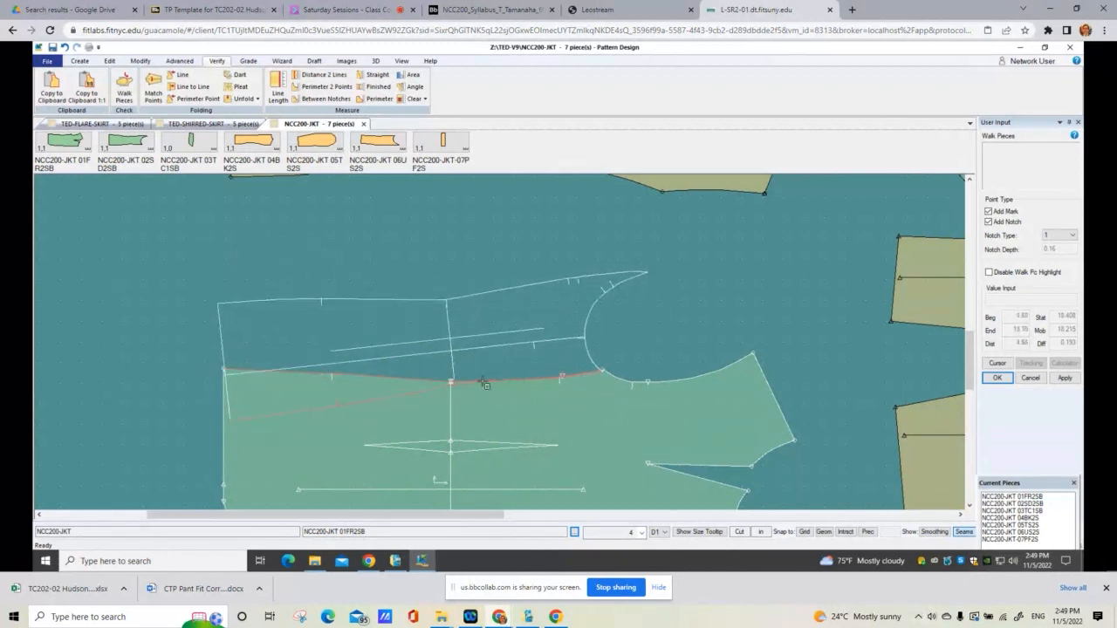
{"action": "scroll", "coordinate": [409, 390], "scroll_direction": "up", "scroll_amount": 1}
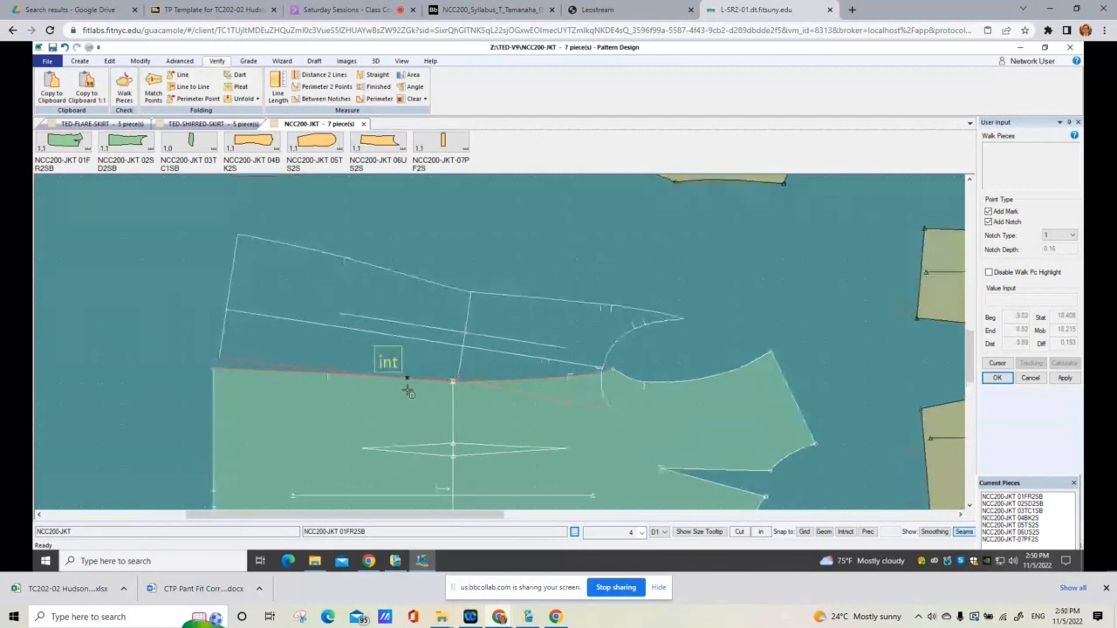
{"action": "scroll", "coordinate": [409, 390], "scroll_direction": "up", "scroll_amount": 1}
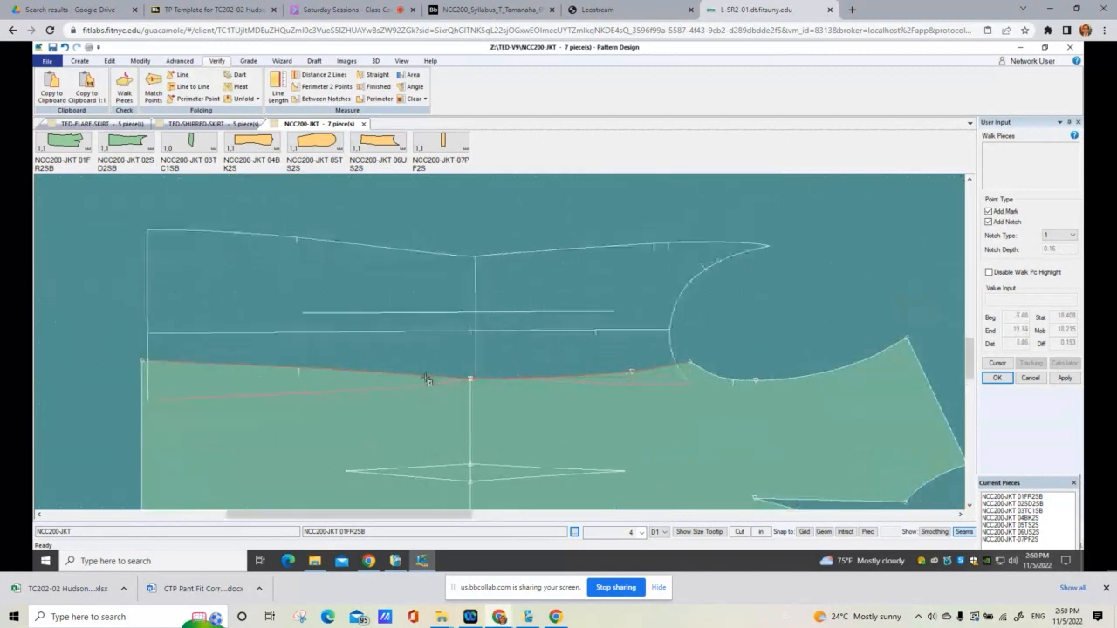
{"action": "right_click", "coordinate": [496, 356]}
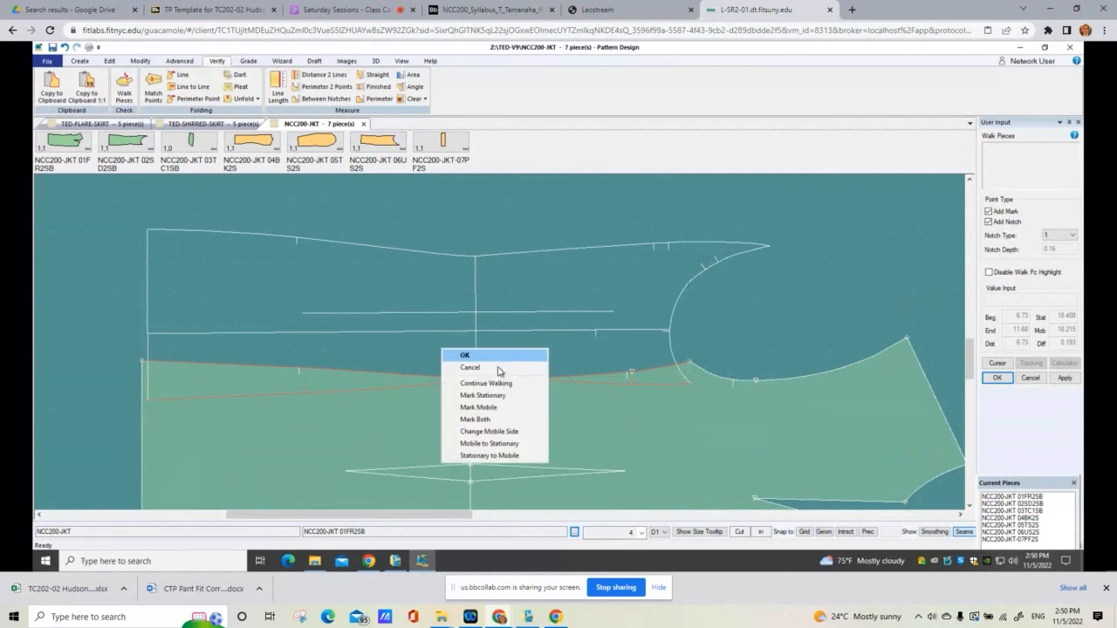
{"action": "left_click", "coordinate": [498, 369]}
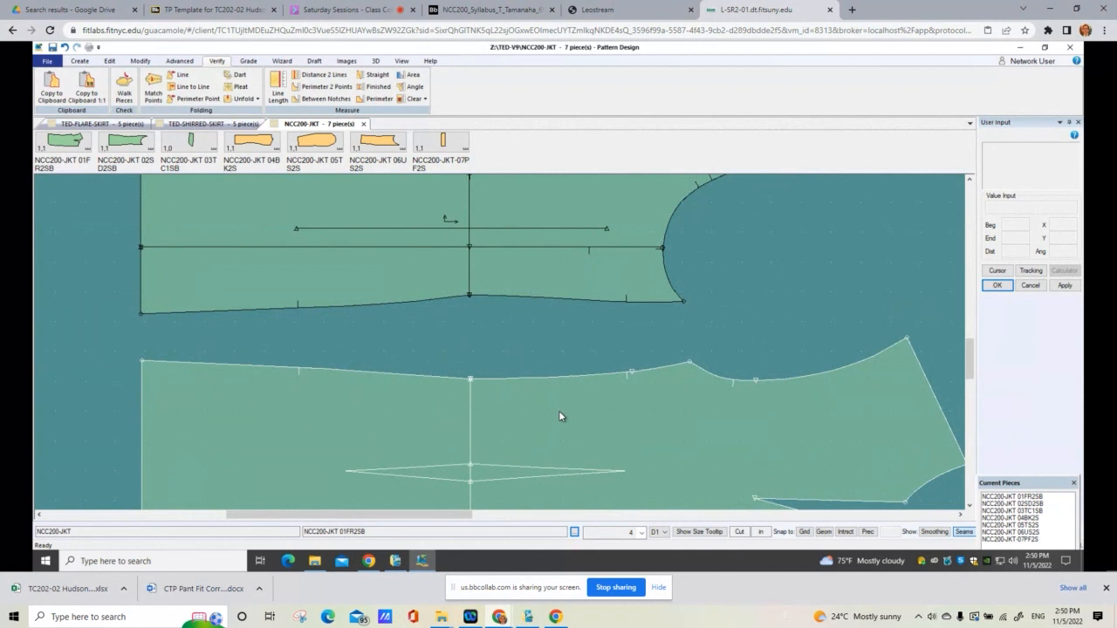
Step: Restart Walk Pieces with the front's upper seam as the stationary line, excluding the part before the waist notch
{"action": "scroll", "coordinate": [508, 422], "scroll_direction": "down", "scroll_amount": 2}
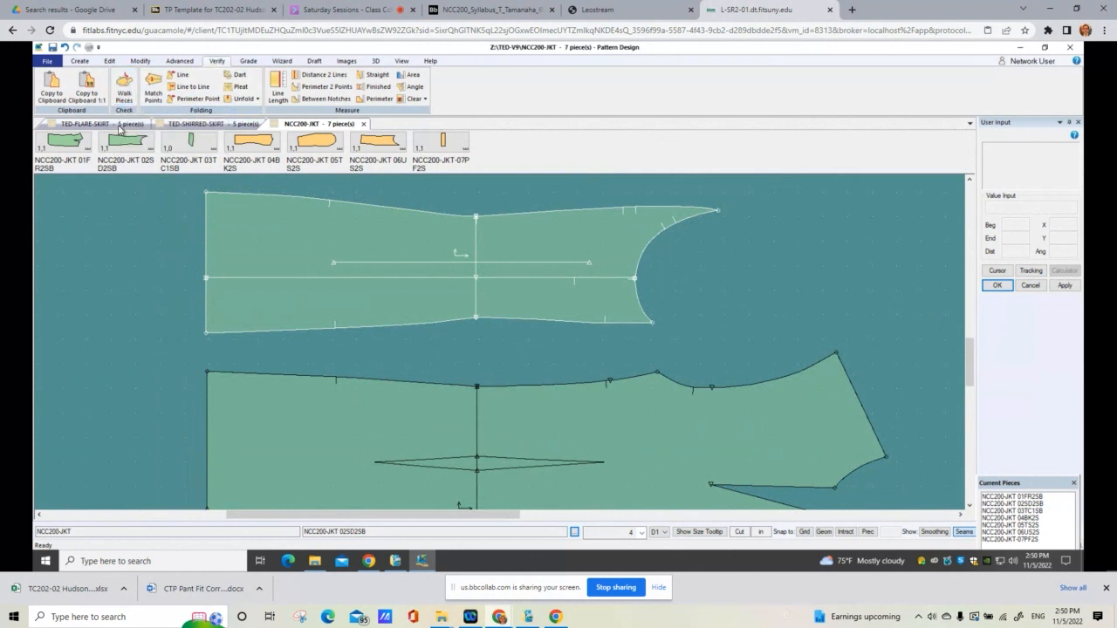
{"action": "left_click", "coordinate": [124, 87]}
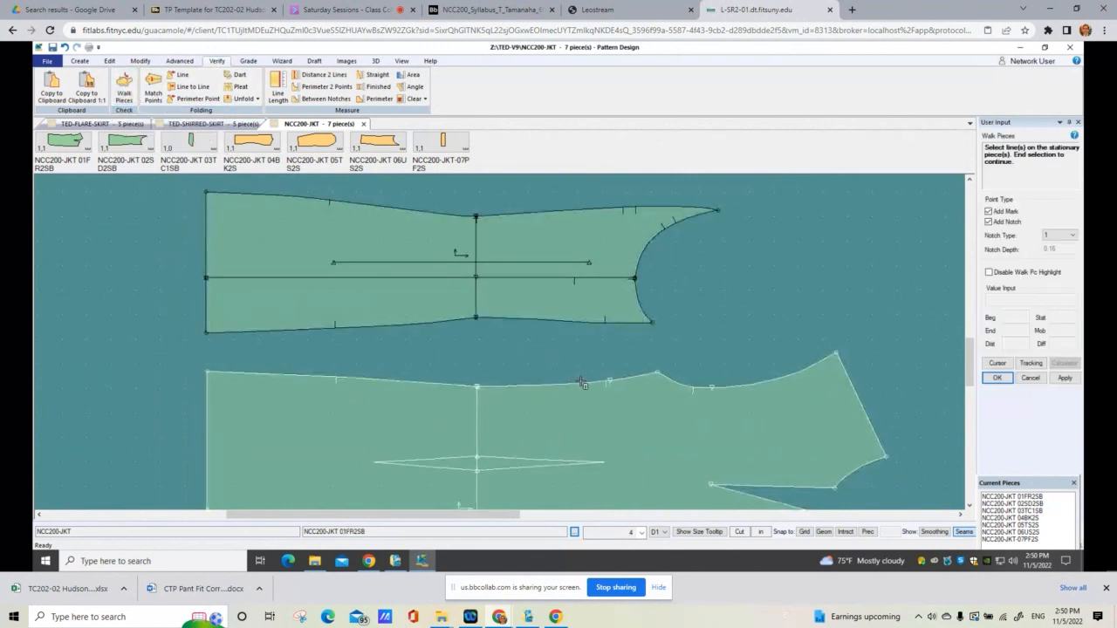
{"action": "left_click", "coordinate": [511, 386]}
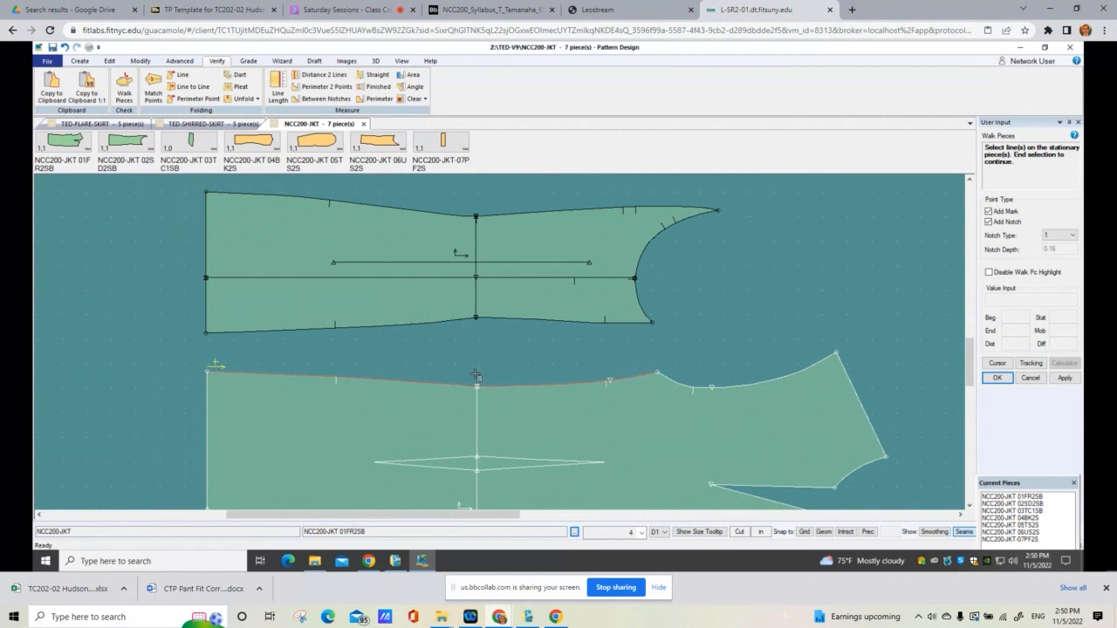
{"action": "right_click", "coordinate": [476, 375]}
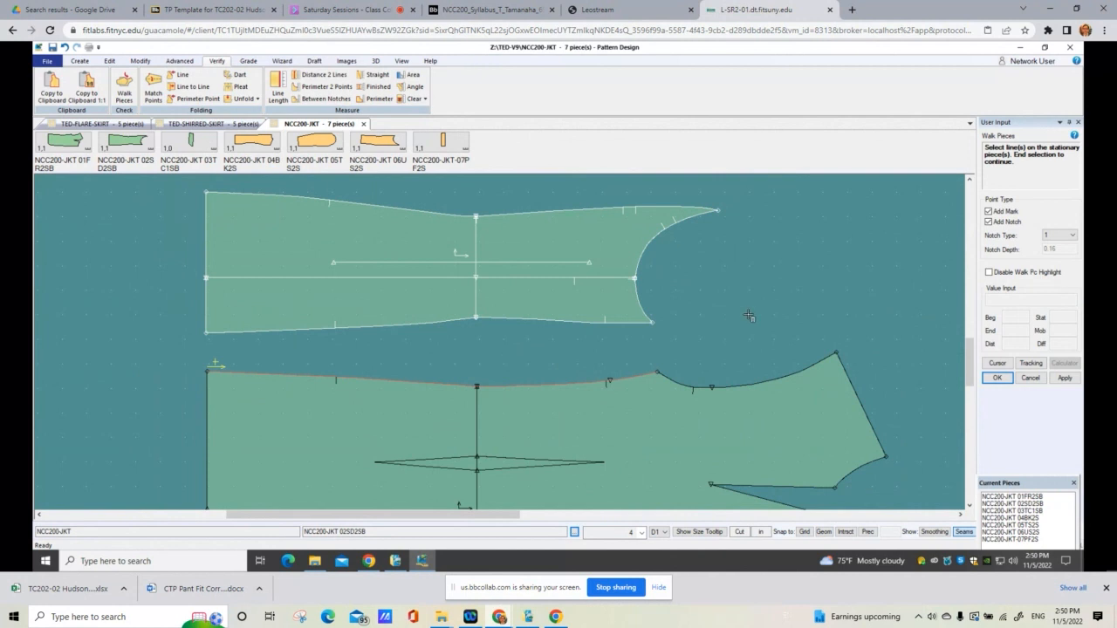
{"action": "right_click", "coordinate": [749, 316]}
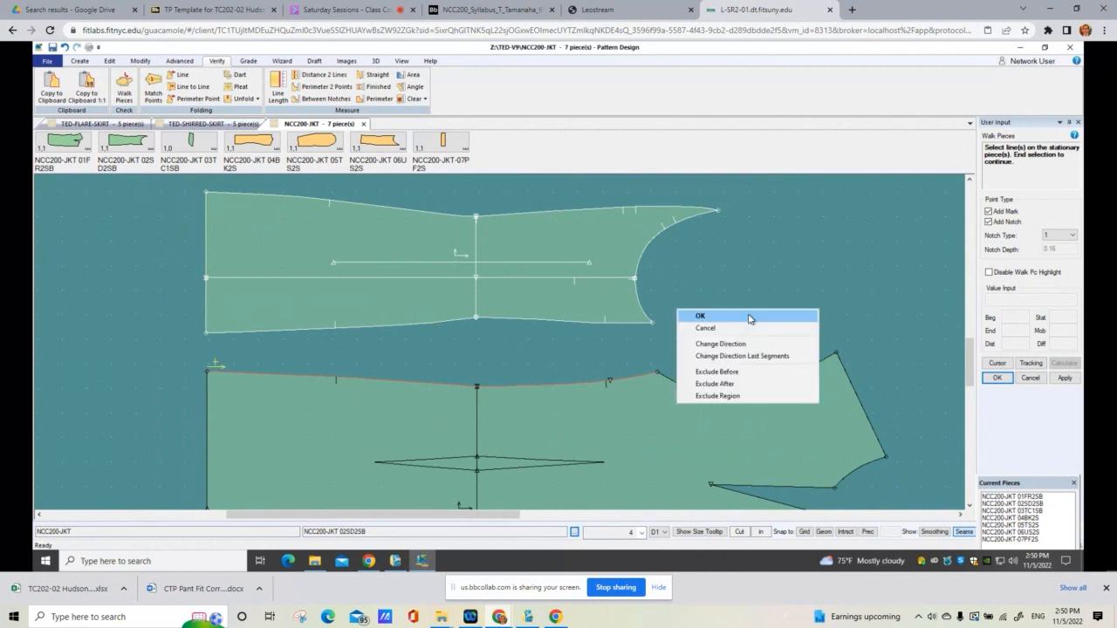
{"action": "left_click", "coordinate": [721, 375]}
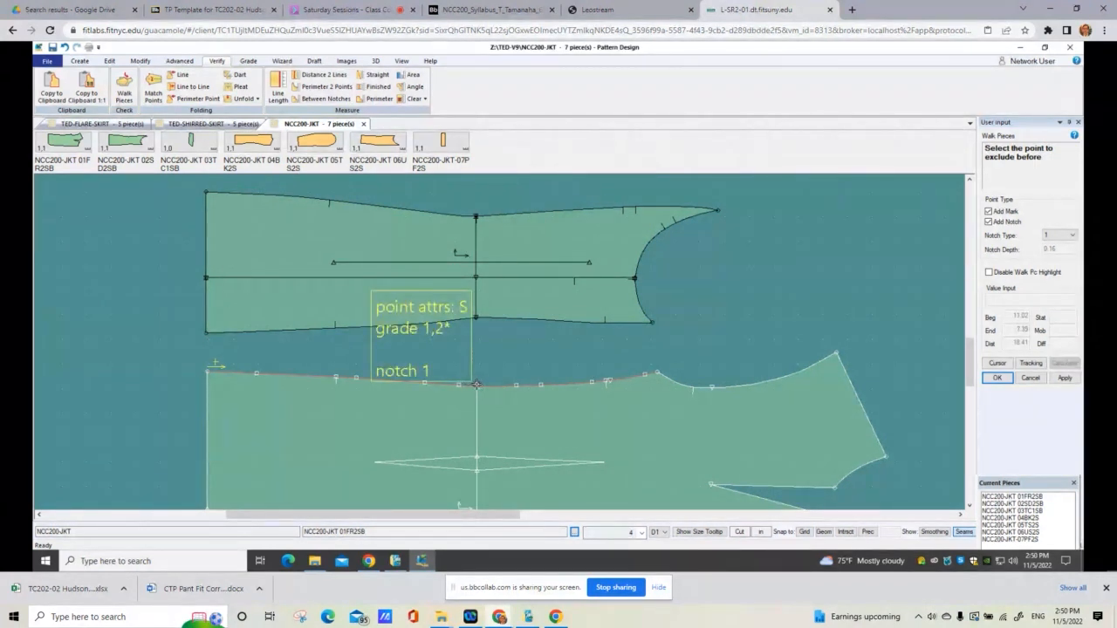
{"action": "left_click", "coordinate": [477, 384]}
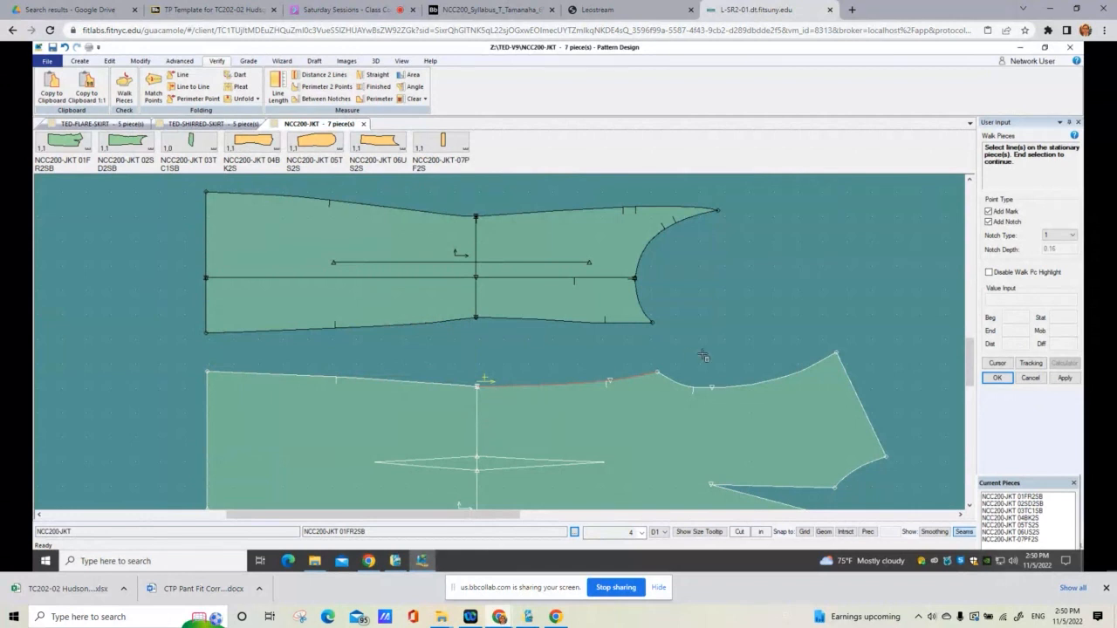
{"action": "right_click", "coordinate": [753, 293]}
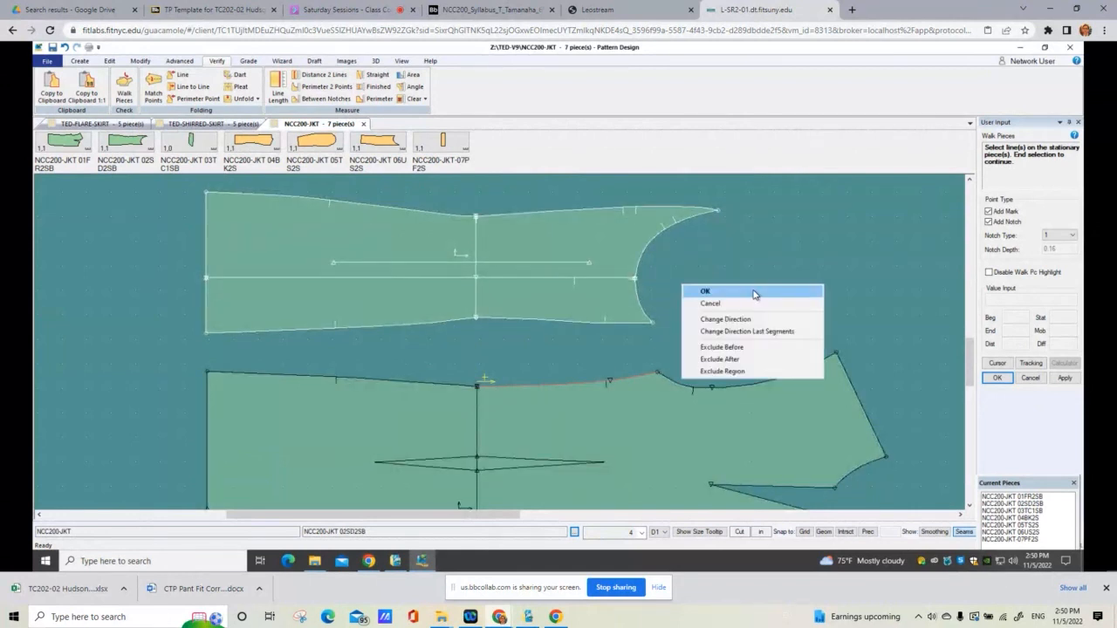
{"action": "left_click", "coordinate": [754, 295]}
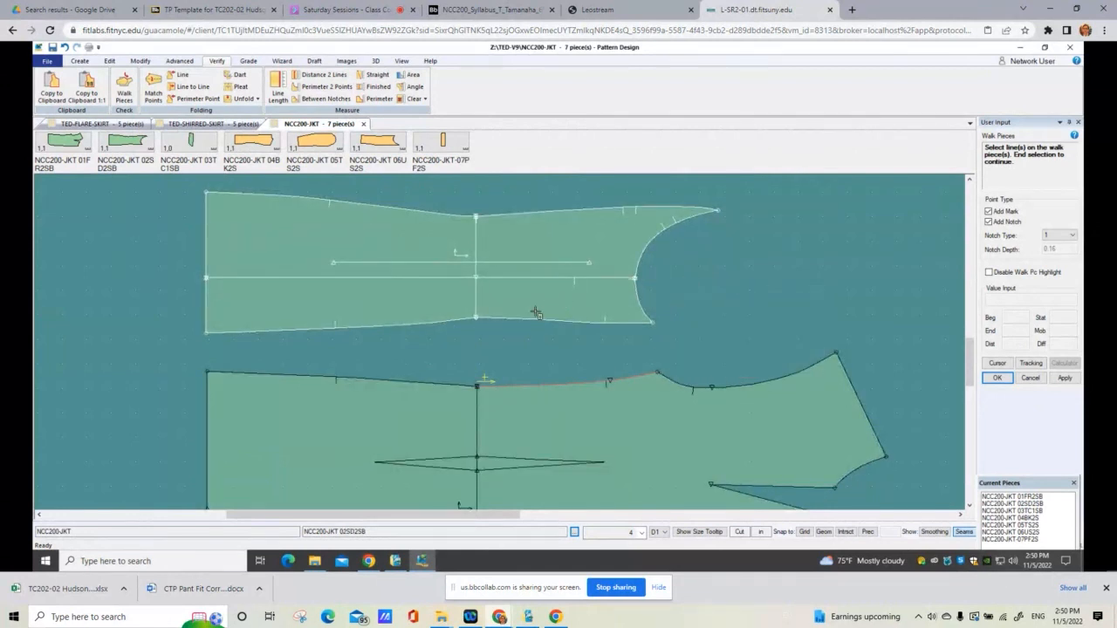
Step: Set the side piece's lower seam as the walk line, reversing its direction and excluding the part before the waist point
{"action": "left_click", "coordinate": [503, 320]}
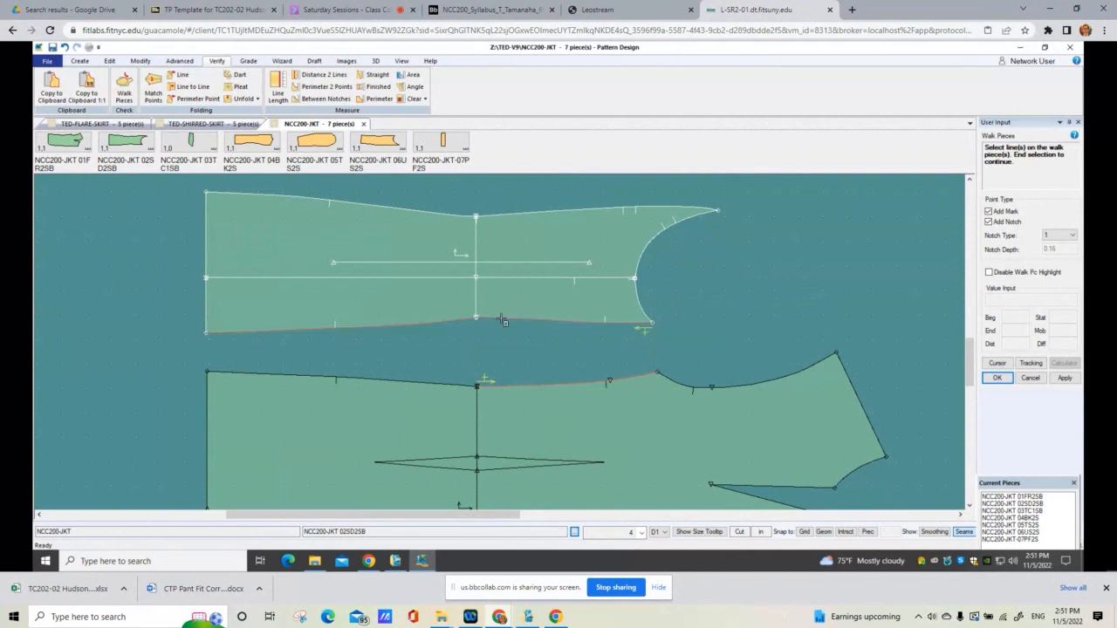
{"action": "right_click", "coordinate": [705, 295]}
{"action": "left_click", "coordinate": [716, 321]}
{"action": "right_click", "coordinate": [729, 287]}
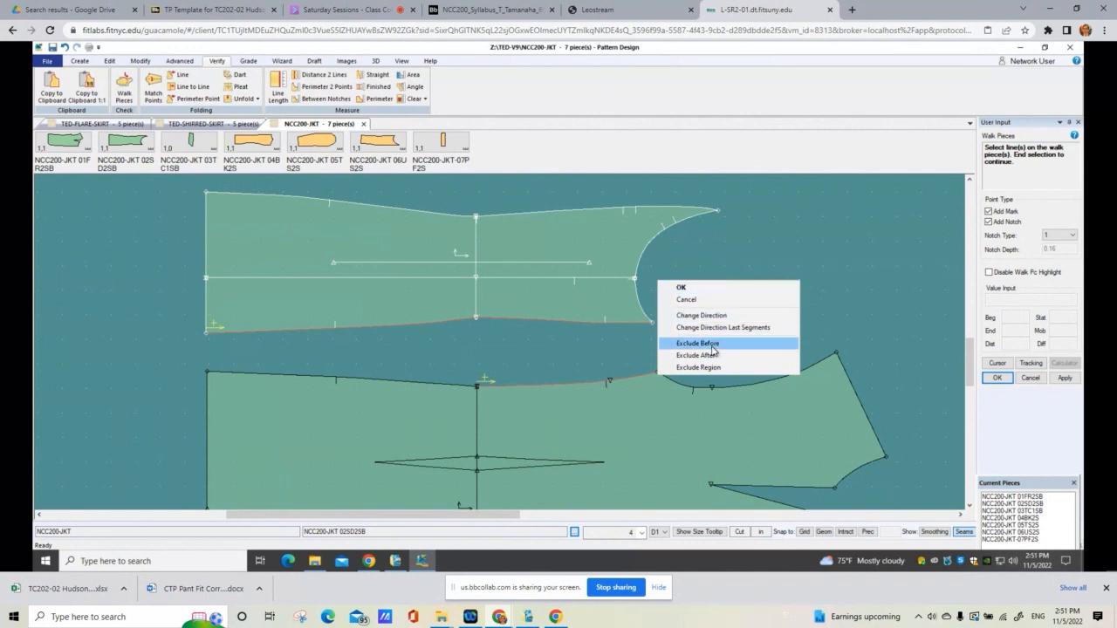
{"action": "left_click", "coordinate": [711, 345]}
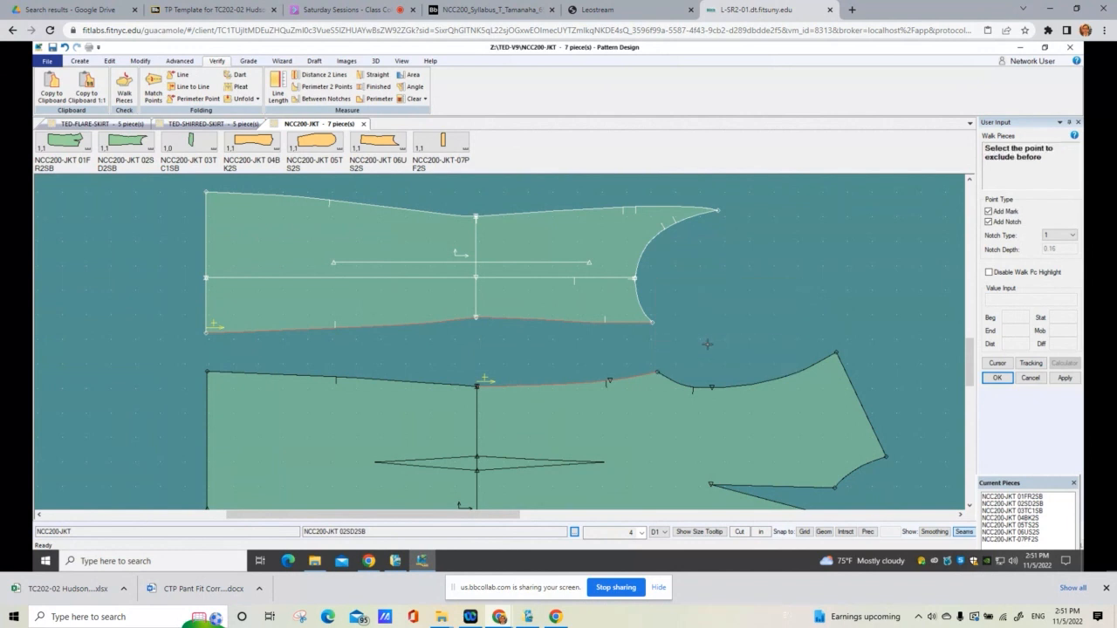
{"action": "left_click", "coordinate": [476, 320]}
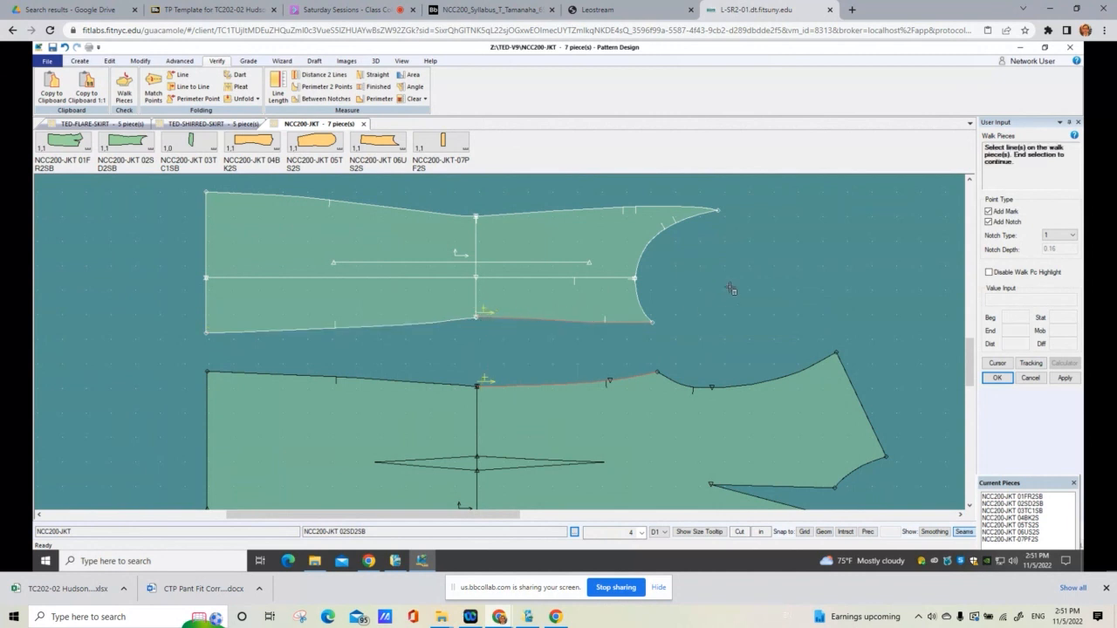
{"action": "right_click", "coordinate": [776, 259]}
{"action": "left_click", "coordinate": [779, 263]}
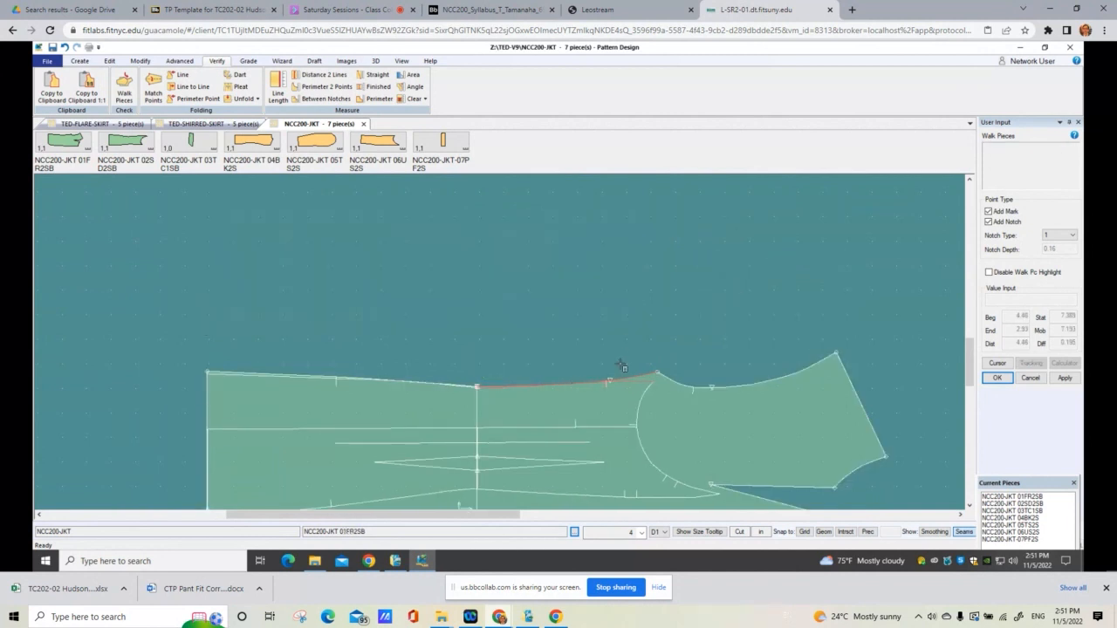
Step: Flip the side piece with Change Mobile Side and walk it from the waist to the armhole end of the front's seam
{"action": "right_click", "coordinate": [742, 312]}
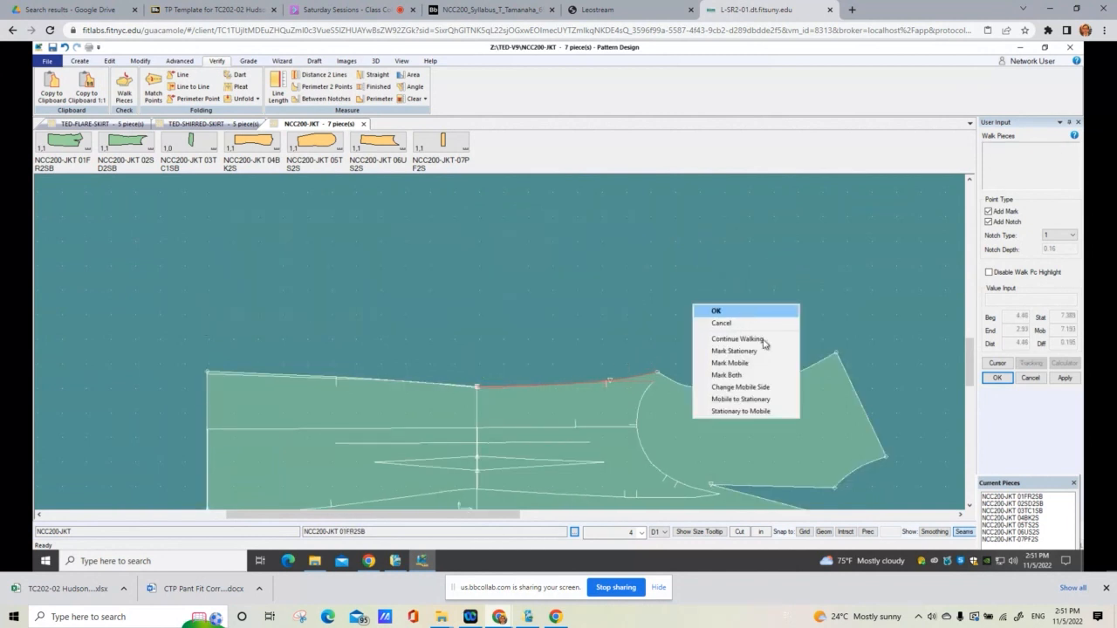
{"action": "left_click", "coordinate": [733, 386]}
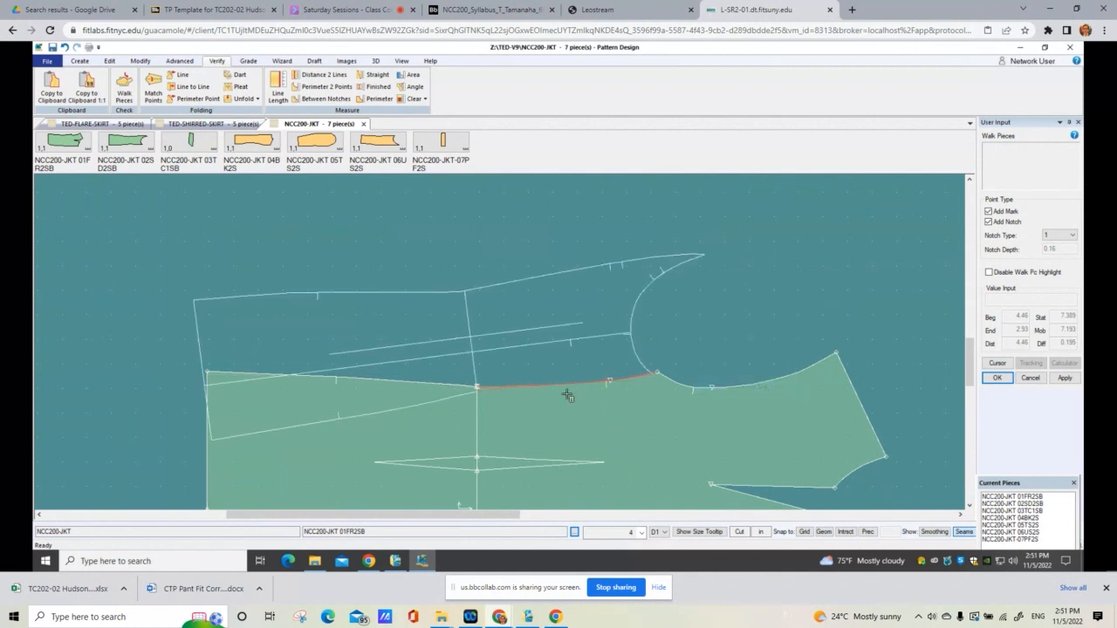
{"action": "scroll", "coordinate": [575, 415], "scroll_direction": "up", "scroll_amount": 2}
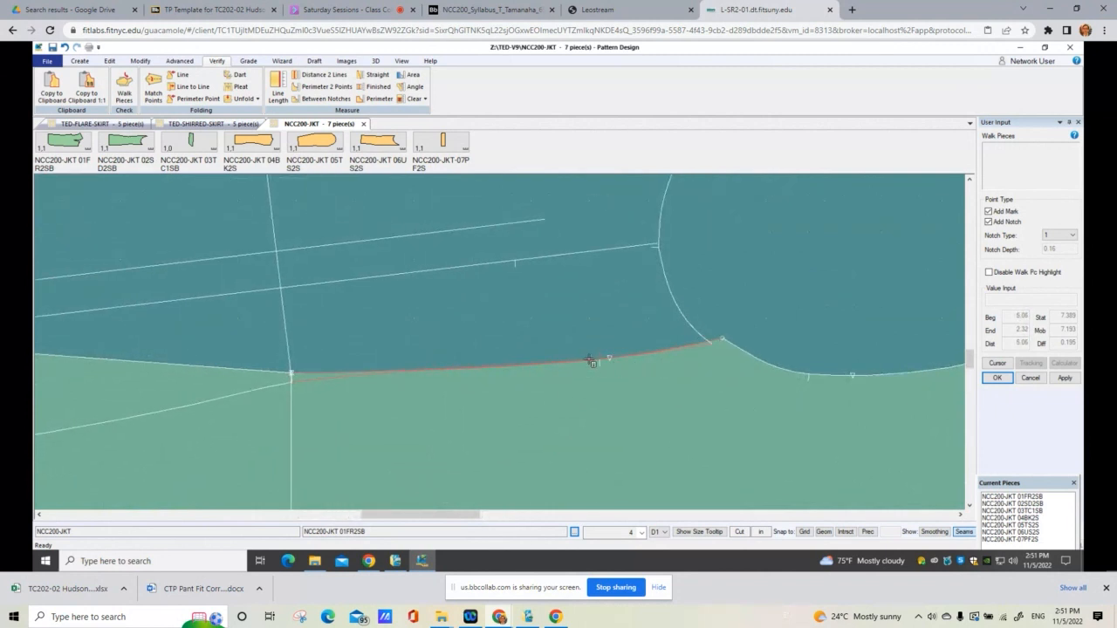
{"action": "left_click", "coordinate": [717, 344]}
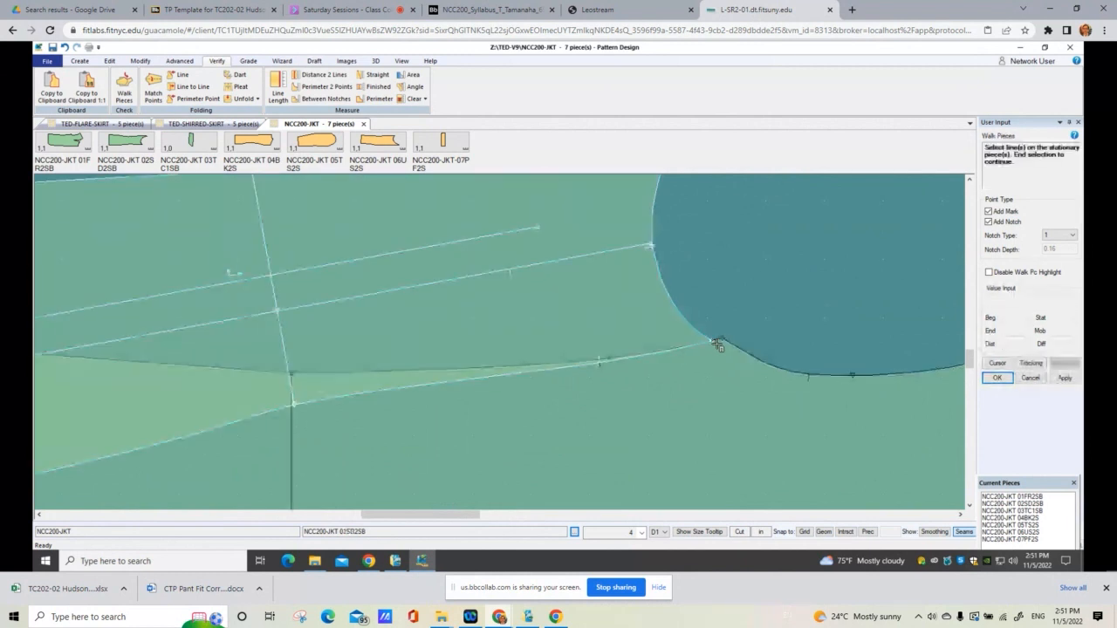
{"action": "right_click", "coordinate": [804, 289]}
{"action": "left_click", "coordinate": [804, 290]}
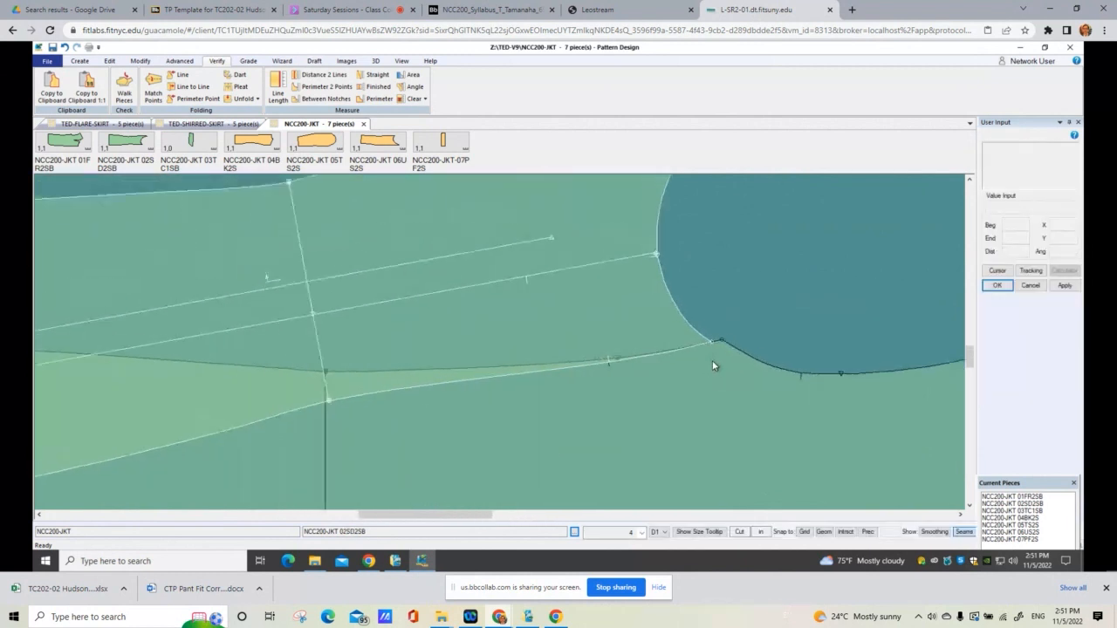
{"action": "scroll", "coordinate": [709, 367], "scroll_direction": "down", "scroll_amount": 3}
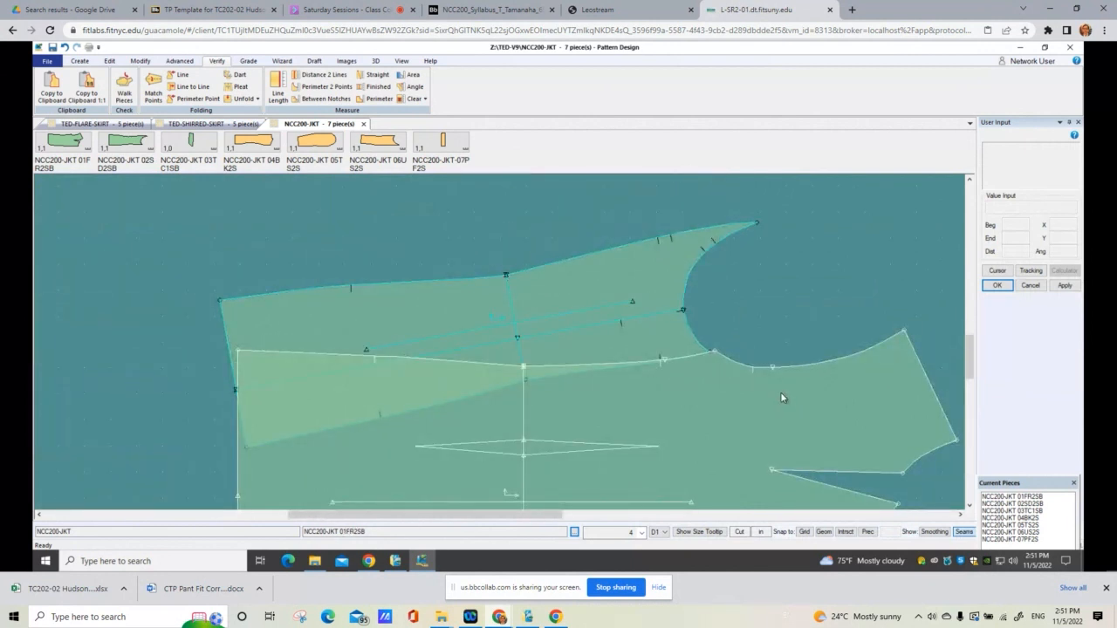
{"action": "scroll", "coordinate": [830, 414], "scroll_direction": "up", "scroll_amount": 4}
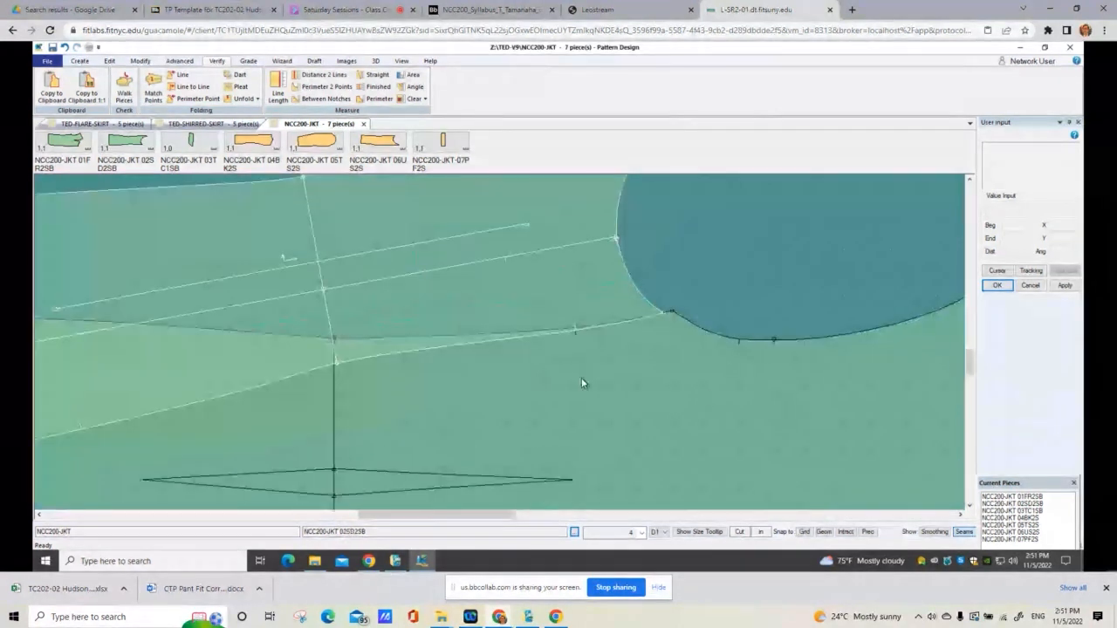
Step: Examine how the side piece and the front meet at the armhole end of the seam and at the nearby notches
{"action": "scroll", "coordinate": [708, 347], "scroll_direction": "up", "scroll_amount": 3}
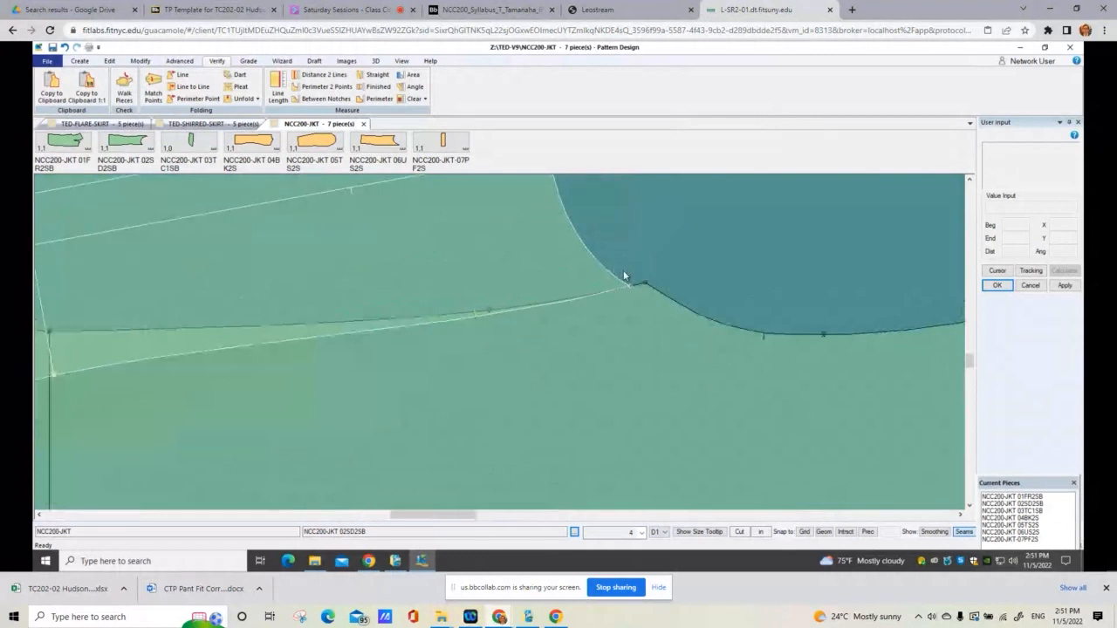
{"action": "scroll", "coordinate": [708, 349], "scroll_direction": "down", "scroll_amount": 3}
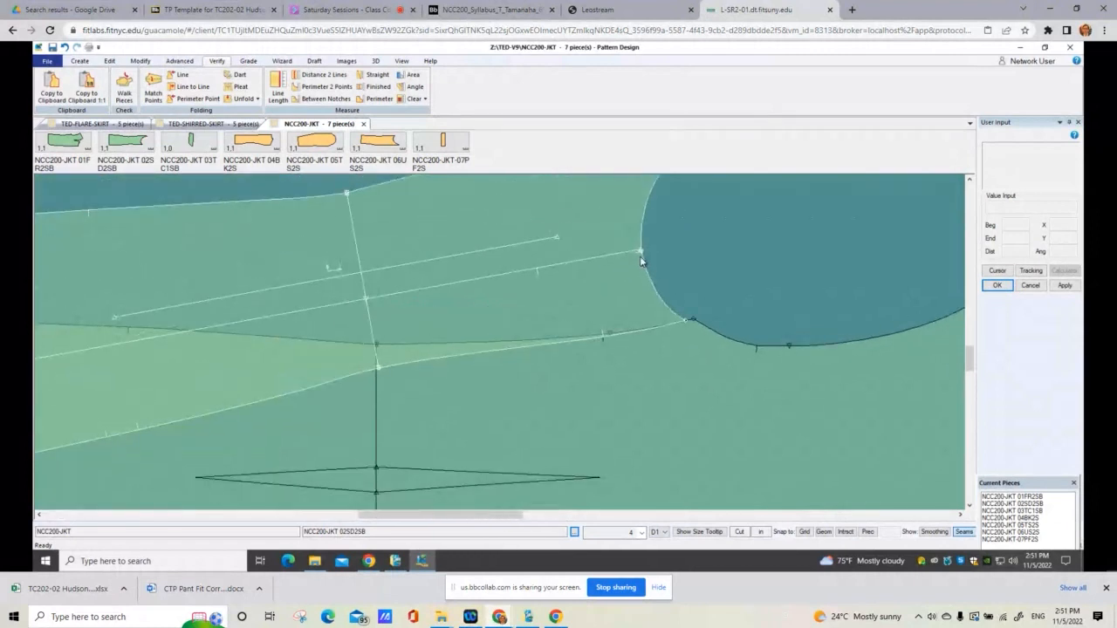
{"action": "scroll", "coordinate": [706, 355], "scroll_direction": "up", "scroll_amount": 3}
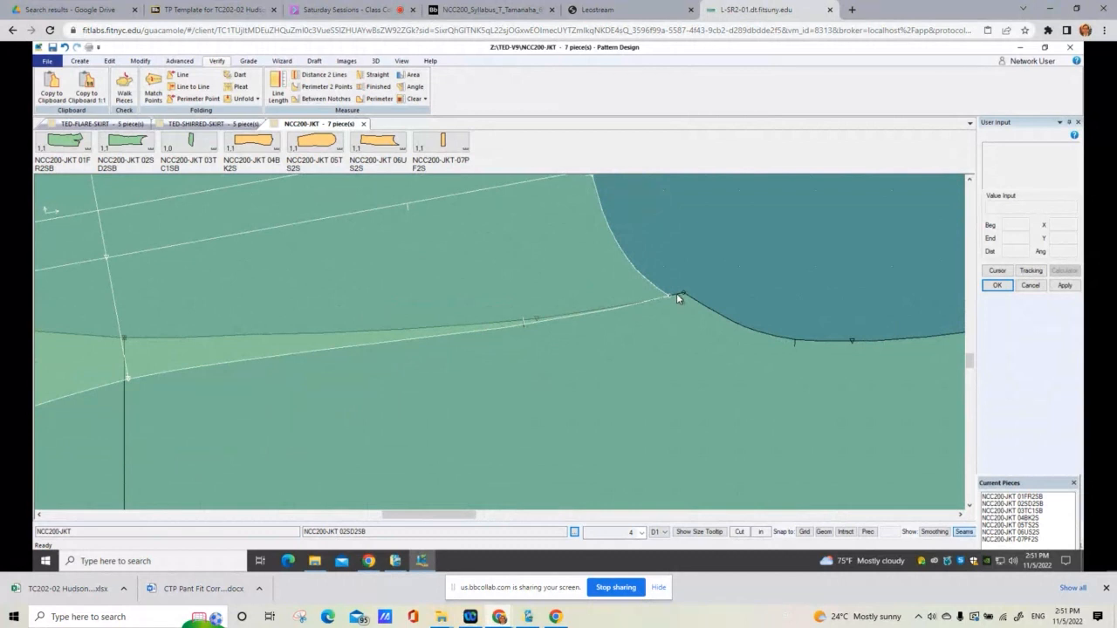
{"action": "scroll", "coordinate": [663, 231], "scroll_direction": "down", "scroll_amount": 2}
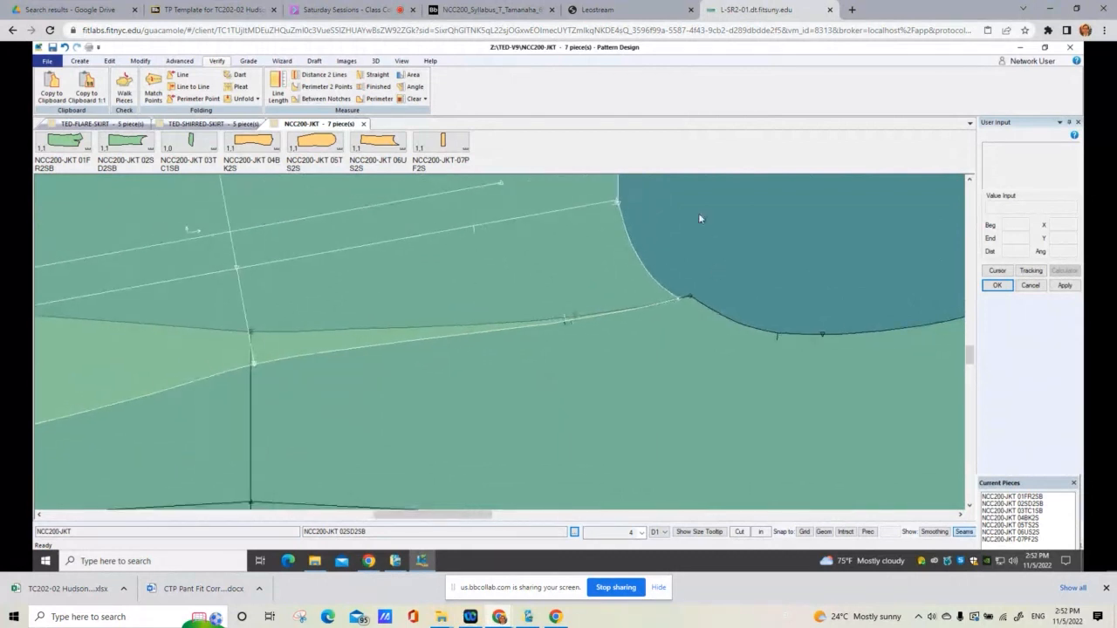
{"action": "scroll", "coordinate": [678, 194], "scroll_direction": "up", "scroll_amount": 2}
{"action": "scroll", "coordinate": [514, 342], "scroll_direction": "down", "scroll_amount": 2}
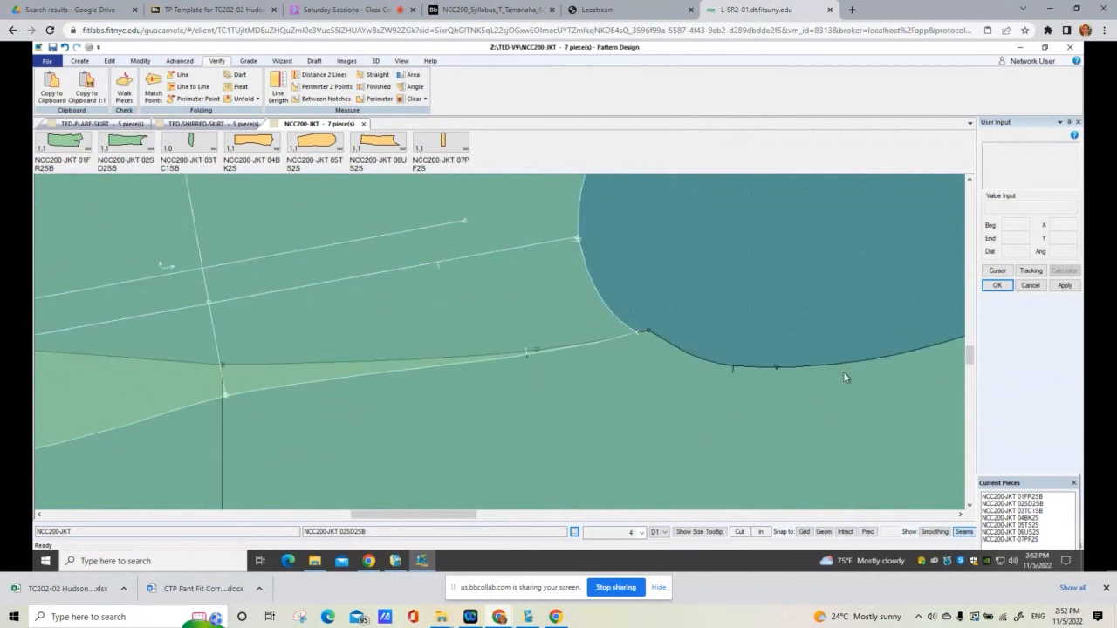
Step: Float the Current Pieces list beside the work area and select the front piece NCC200-JKT 01FR2SB in it
{"action": "left_click_drag", "start_coordinate": [1033, 487], "coordinate": [1039, 405]}
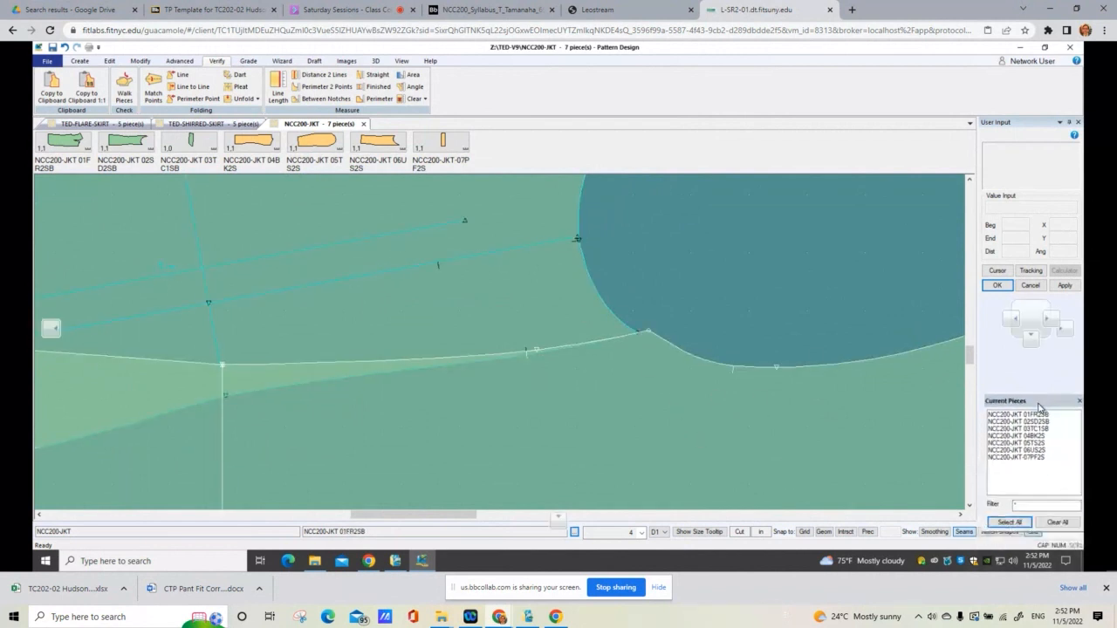
{"action": "left_click", "coordinate": [1080, 402]}
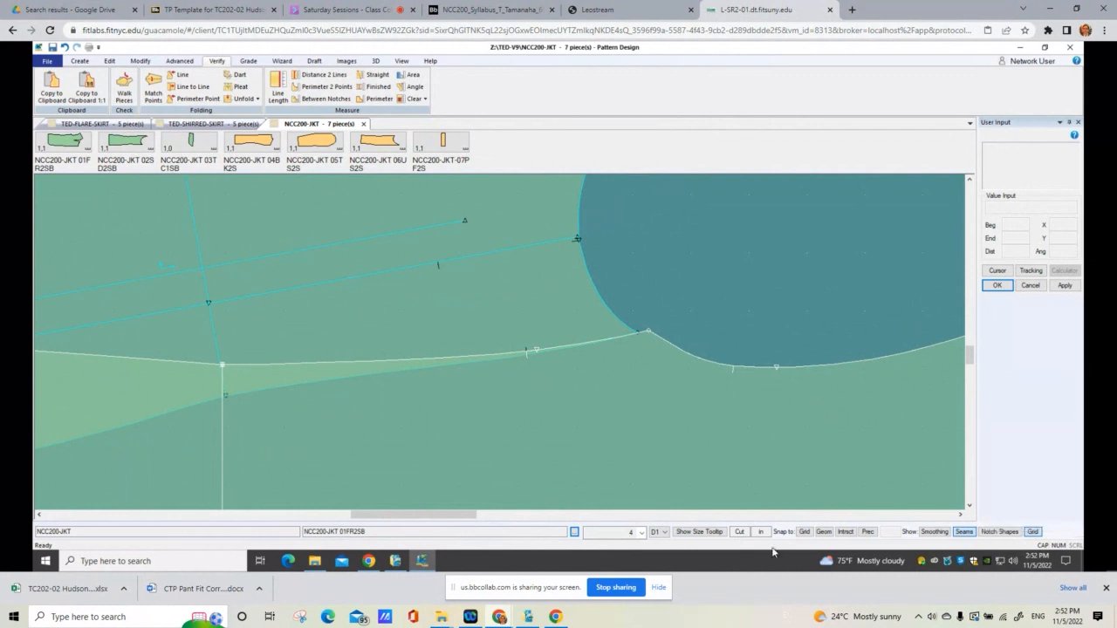
{"action": "left_click", "coordinate": [574, 532]}
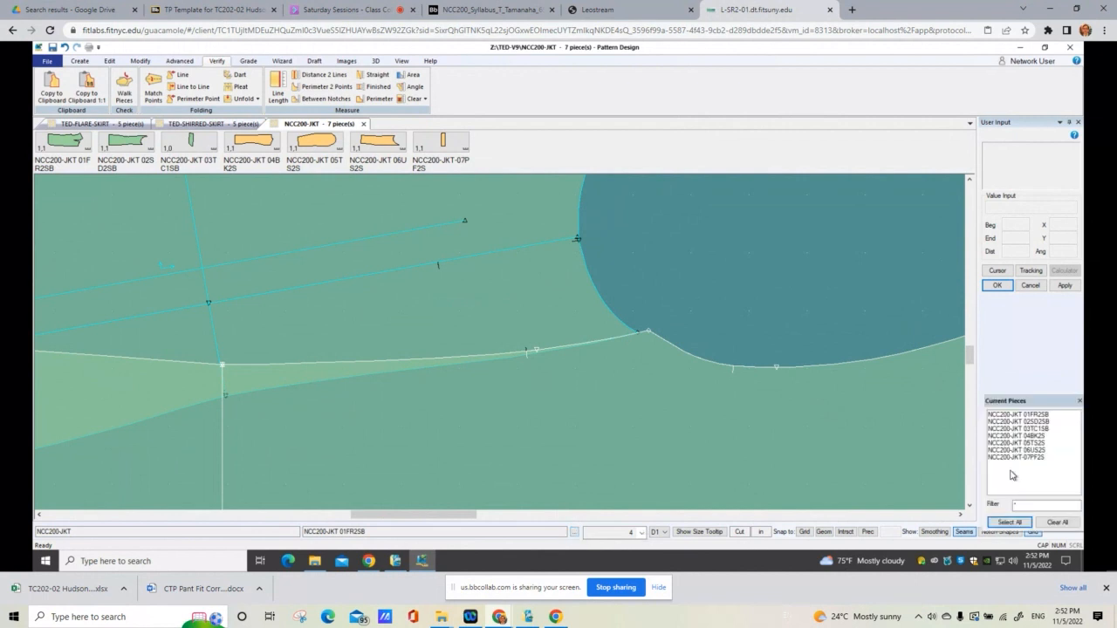
{"action": "left_click_drag", "start_coordinate": [1047, 406], "coordinate": [1035, 392]}
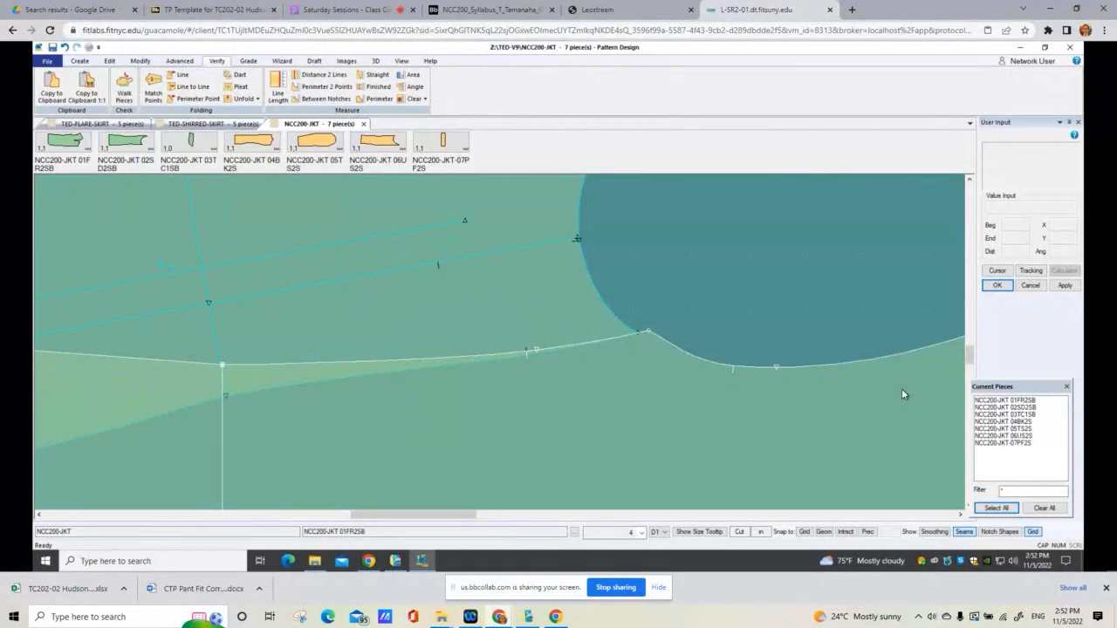
{"action": "left_click", "coordinate": [1022, 402]}
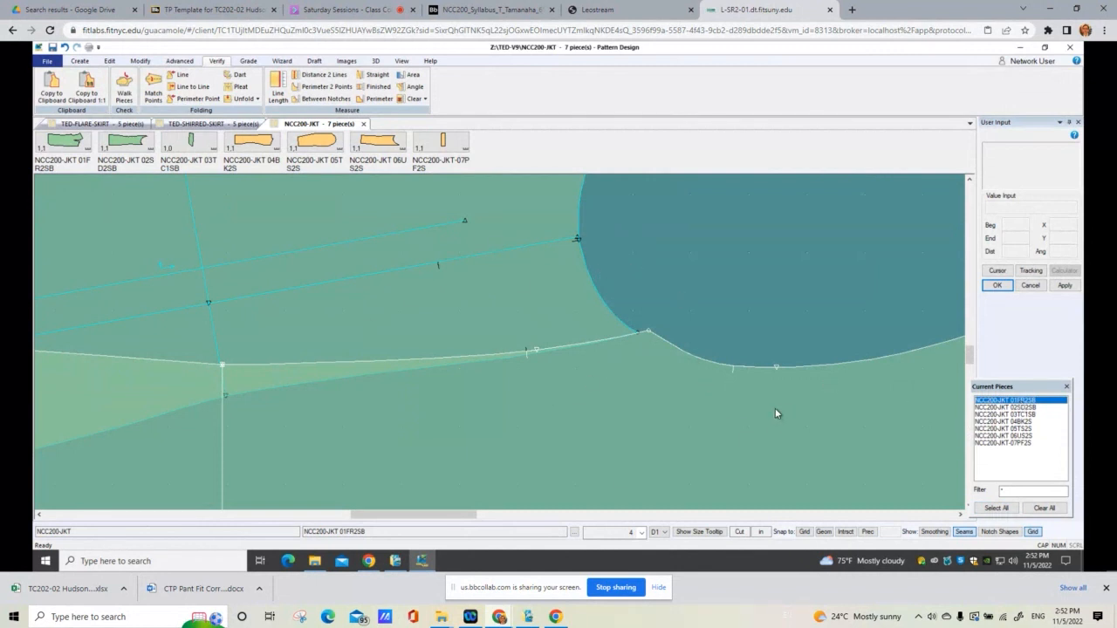
{"action": "scroll", "coordinate": [650, 349], "scroll_direction": "up", "scroll_amount": 2}
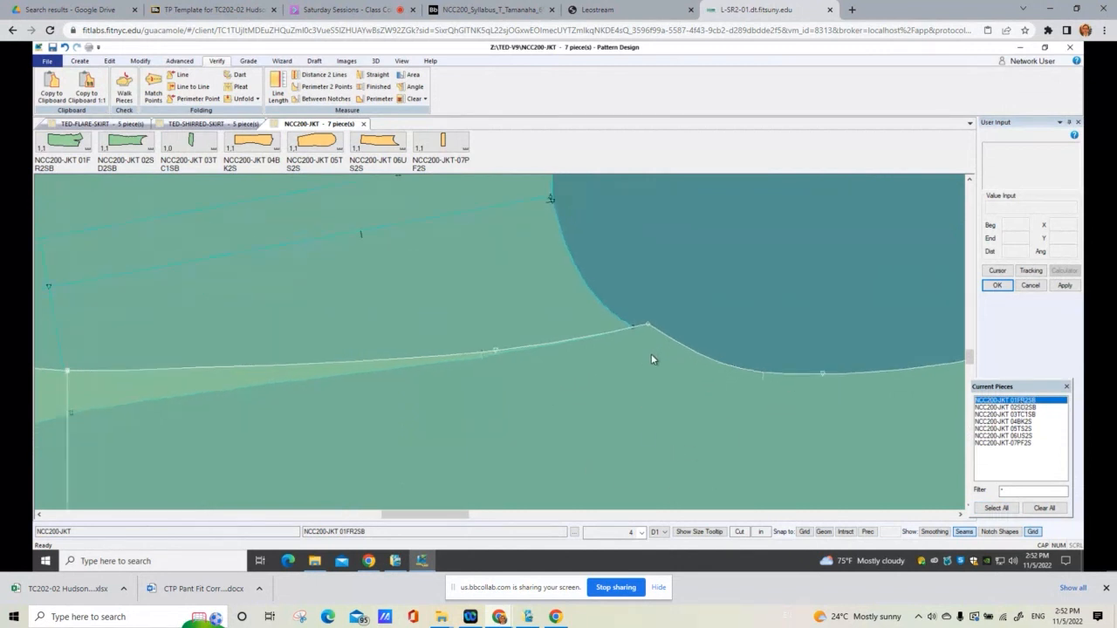
{"action": "scroll", "coordinate": [653, 354], "scroll_direction": "down", "scroll_amount": 2}
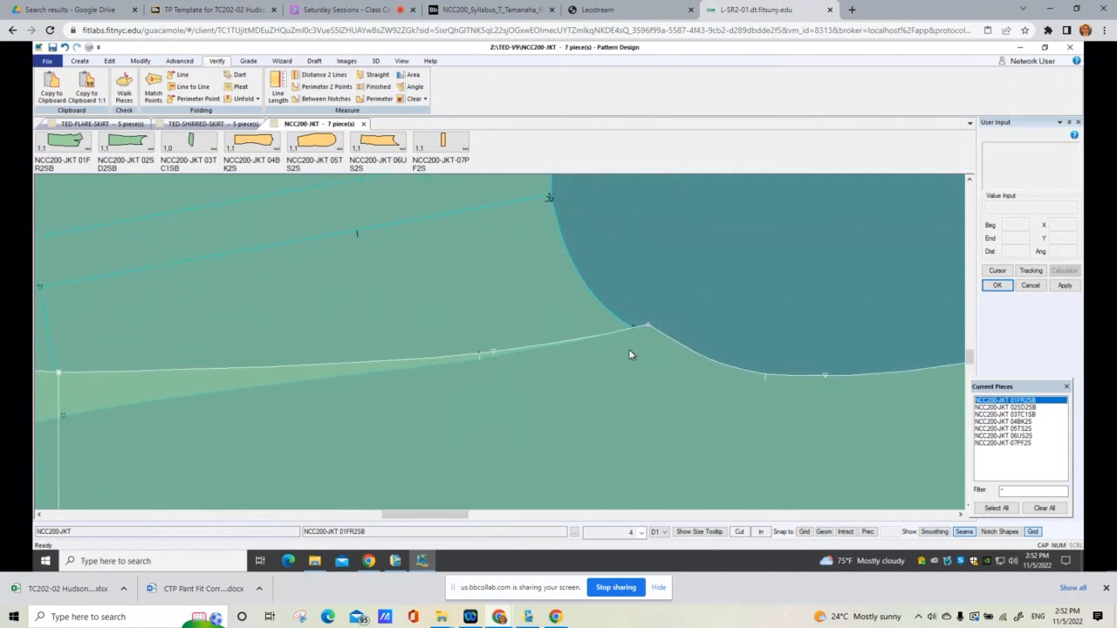
{"action": "scroll", "coordinate": [635, 334], "scroll_direction": "down", "scroll_amount": 1}
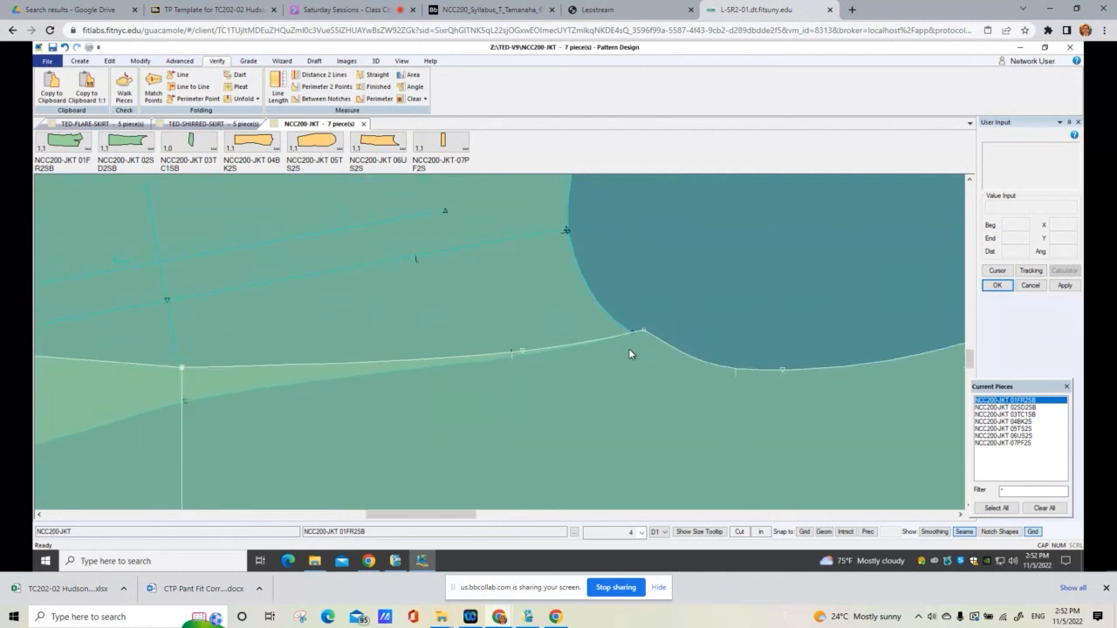
{"action": "left_click", "coordinate": [77, 63]}
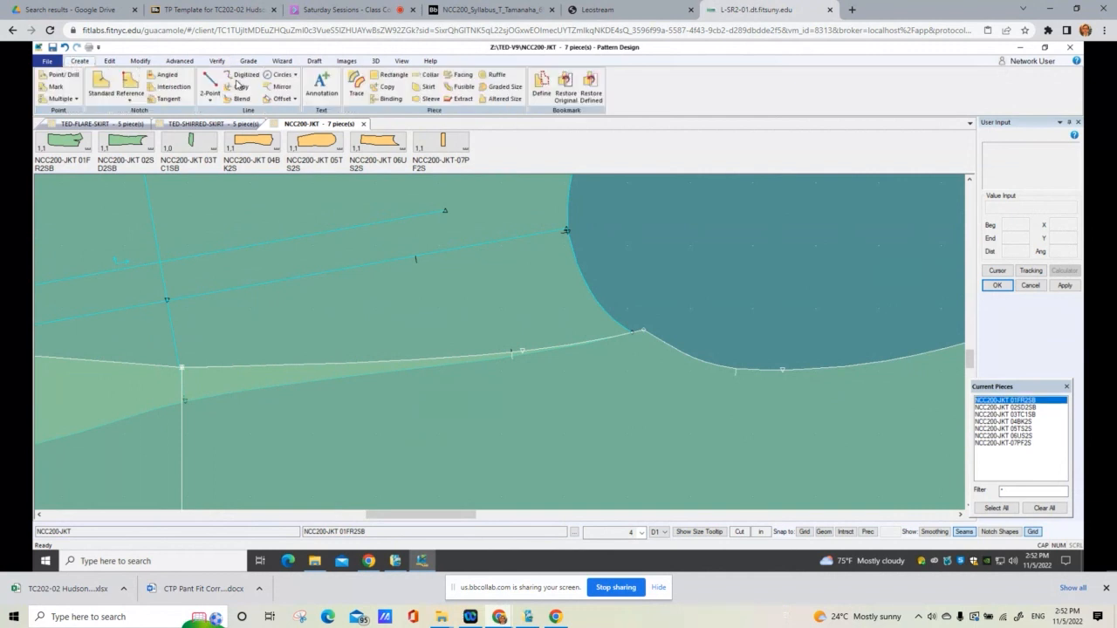
{"action": "left_click", "coordinate": [293, 98]}
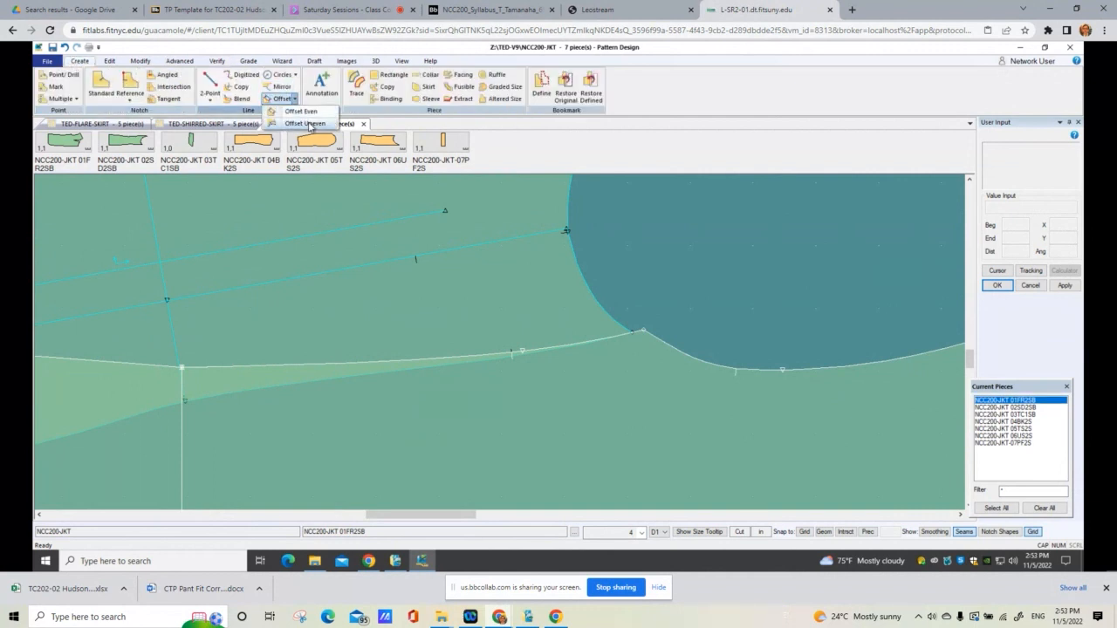
{"action": "left_click", "coordinate": [305, 123]}
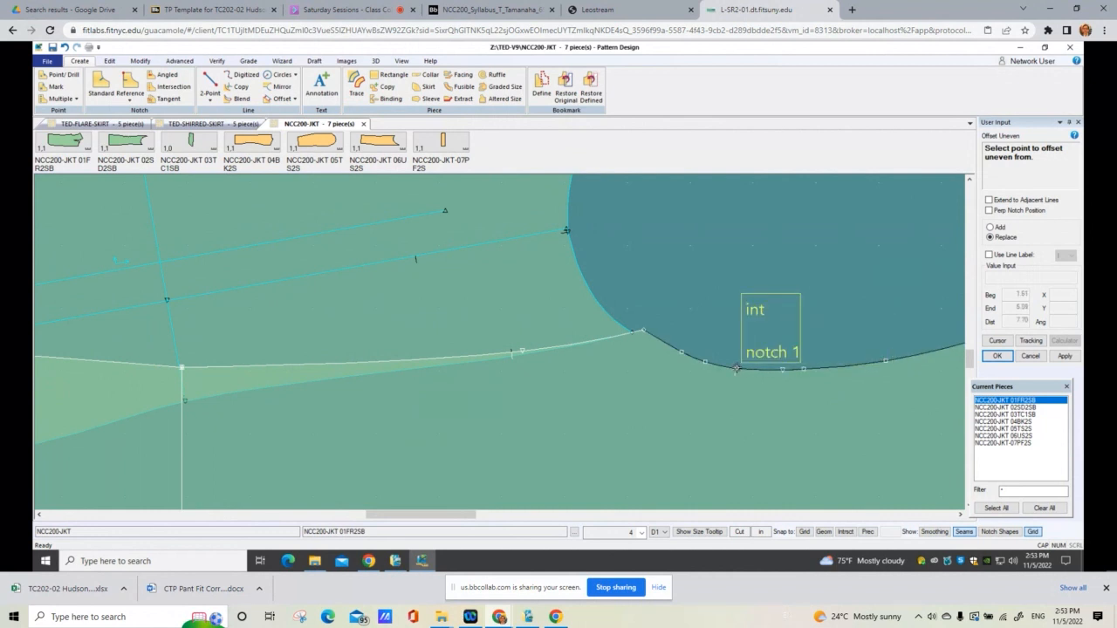
{"action": "left_click", "coordinate": [735, 368]}
{"action": "right_click", "coordinate": [749, 324]}
{"action": "left_click", "coordinate": [746, 319]}
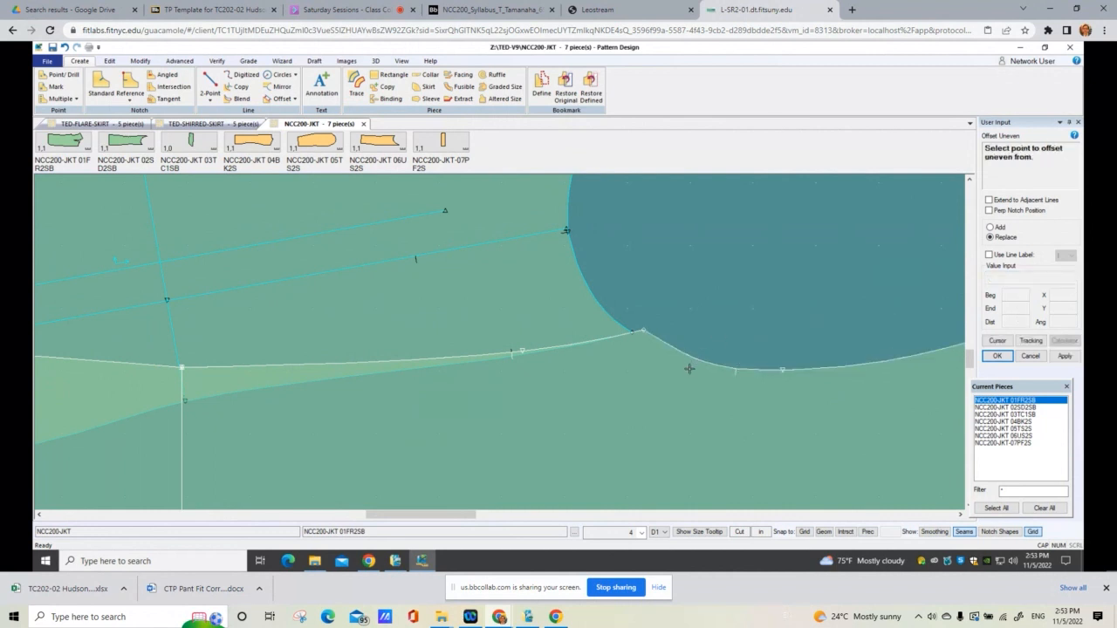
{"action": "left_click", "coordinate": [645, 330]}
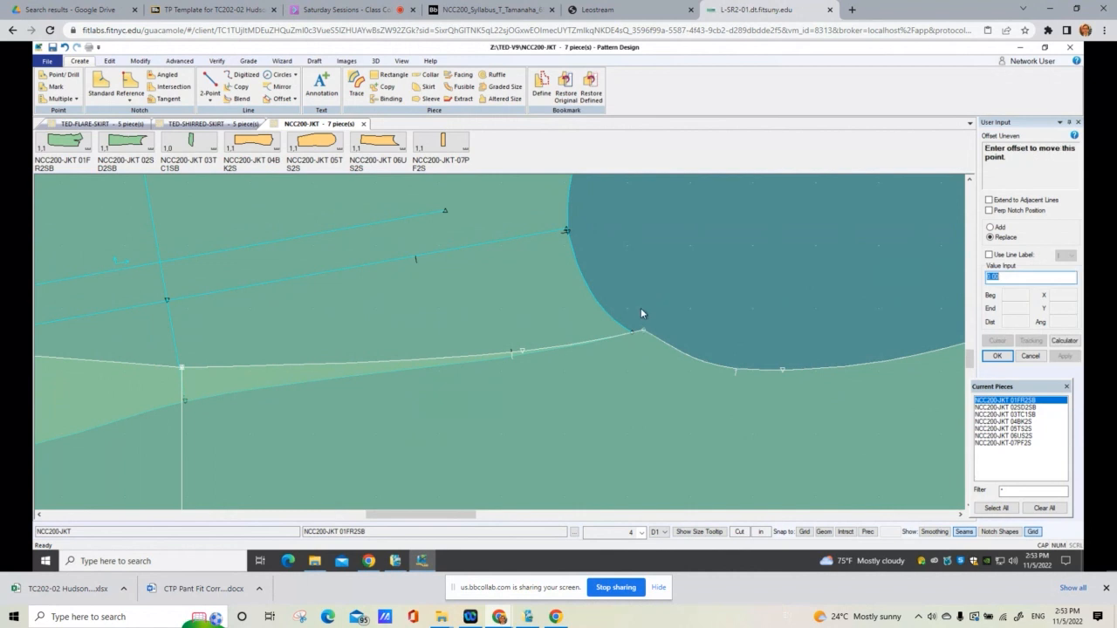
{"action": "type", "text": "-.5"}
{"action": "key", "text": "Return"}
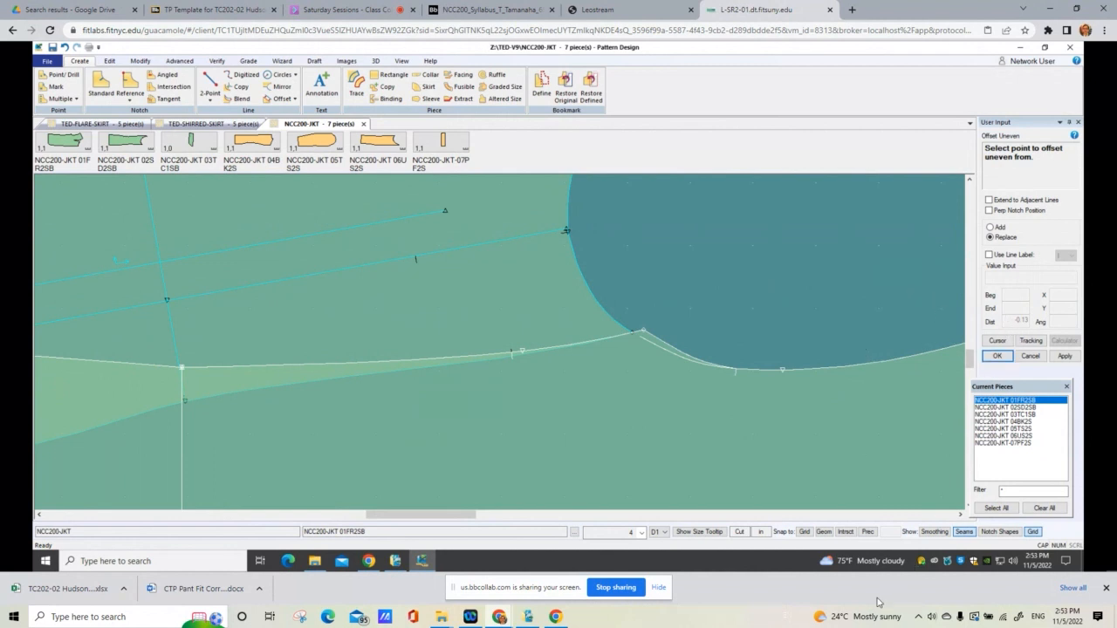
{"action": "left_click", "coordinate": [1031, 356]}
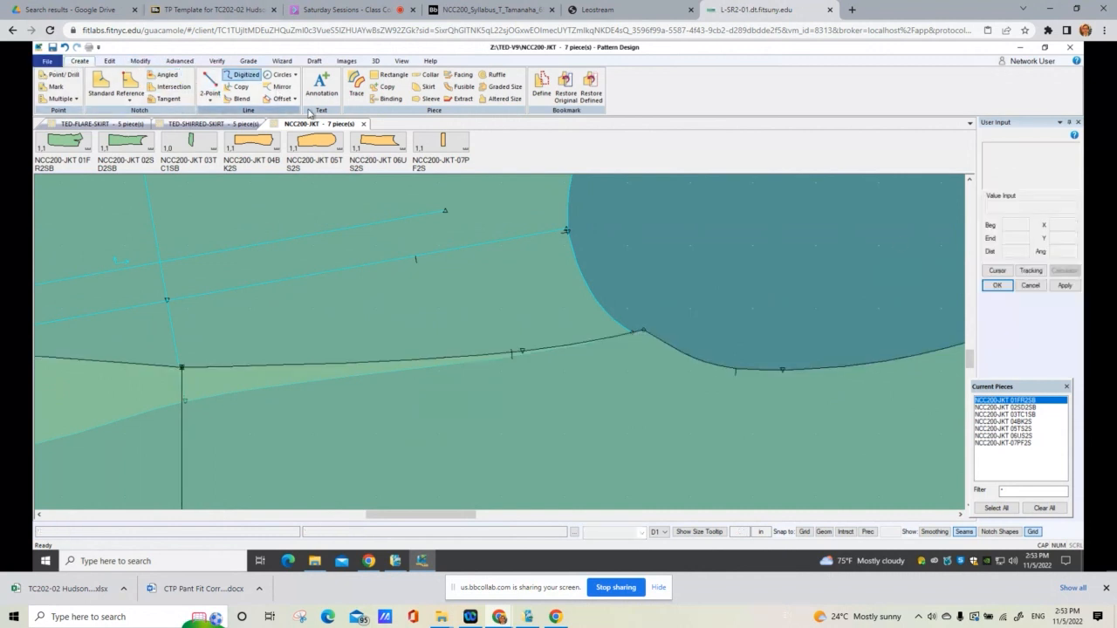
Step: Begin an Offset Uneven on the front's armhole, holding the notch at zero offset and offsetting the seam corner by .0625
{"action": "left_click", "coordinate": [283, 98]}
{"action": "left_click", "coordinate": [305, 123]}
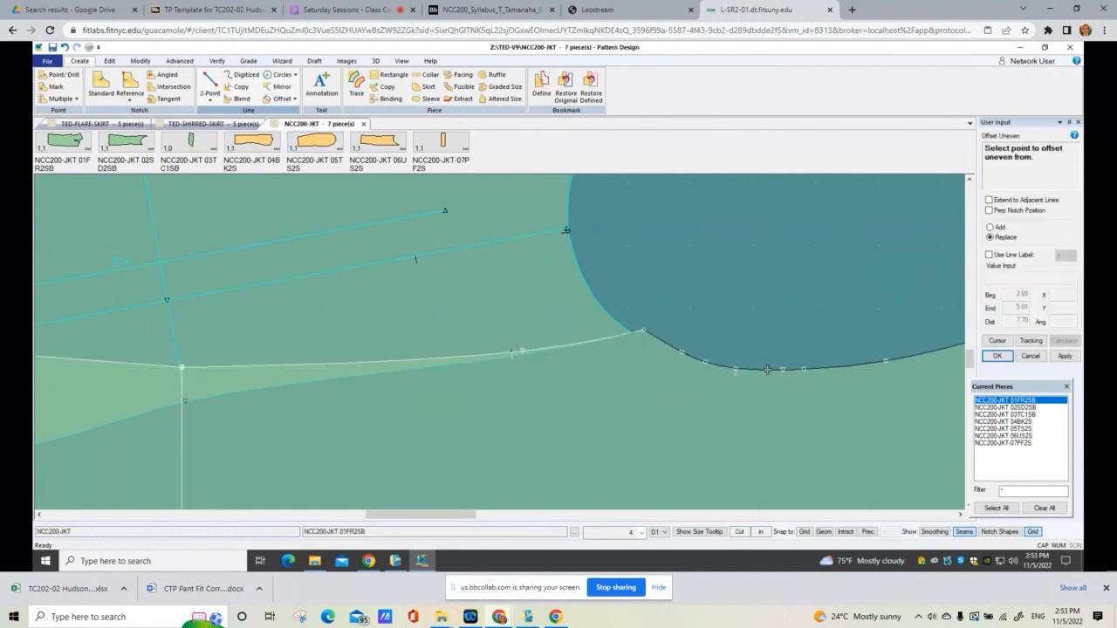
{"action": "left_click", "coordinate": [737, 370]}
{"action": "right_click", "coordinate": [763, 337]}
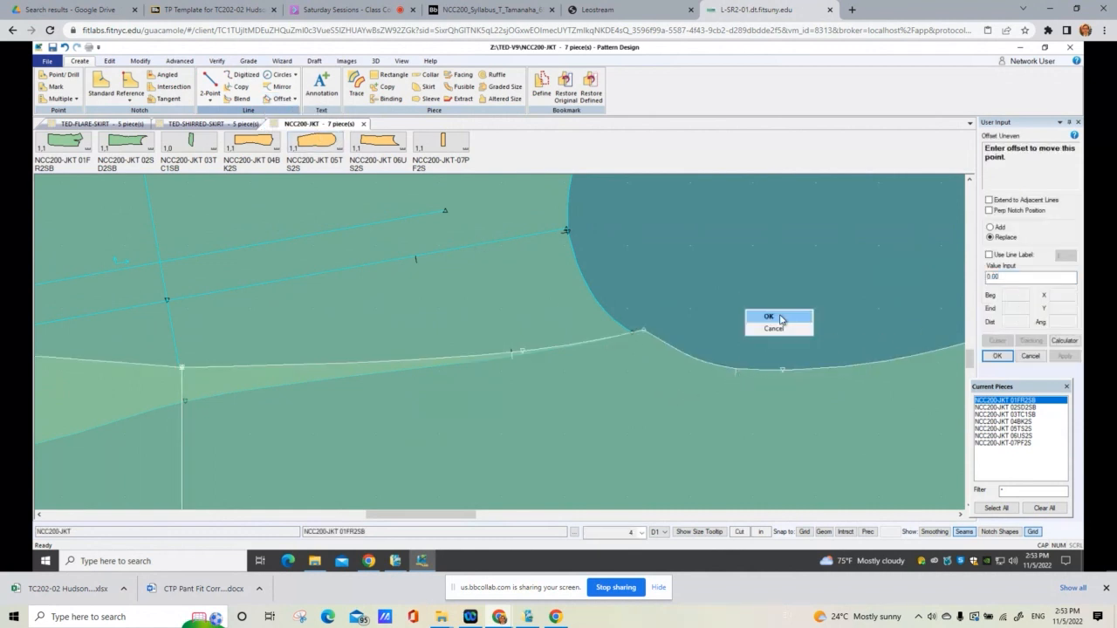
{"action": "left_click", "coordinate": [781, 323]}
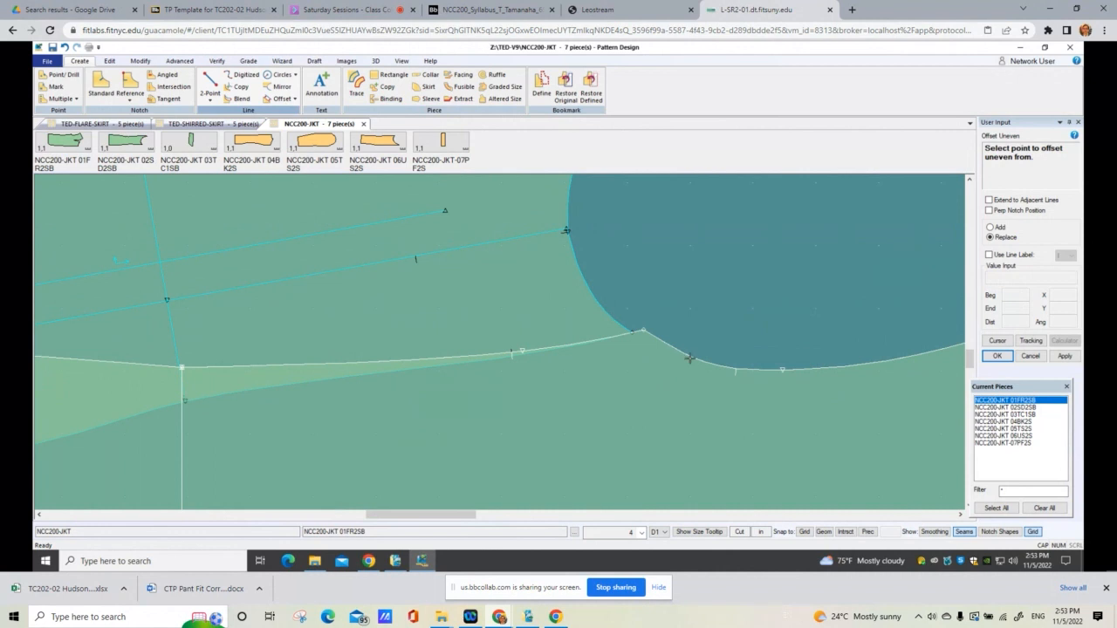
{"action": "left_click", "coordinate": [643, 327]}
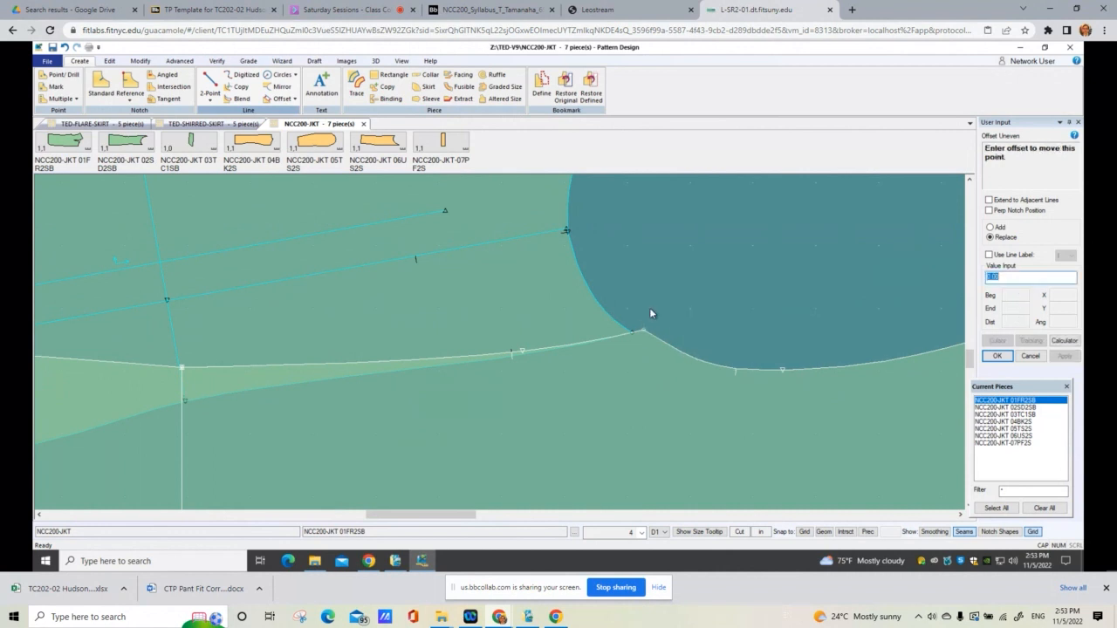
{"action": "type", "text": ".0625"}
{"action": "key", "text": "Return"}
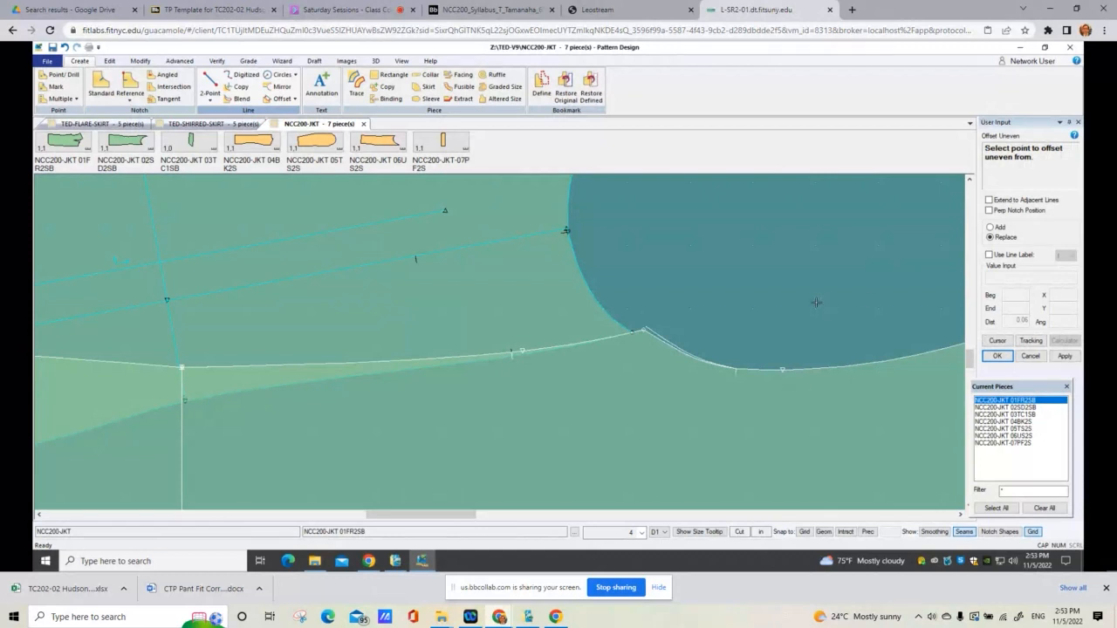
{"action": "left_click", "coordinate": [997, 355]}
Step: Set the offset of the front's armhole seam corner to -1/16 and apply the uneven offset
{"action": "left_click", "coordinate": [646, 330]}
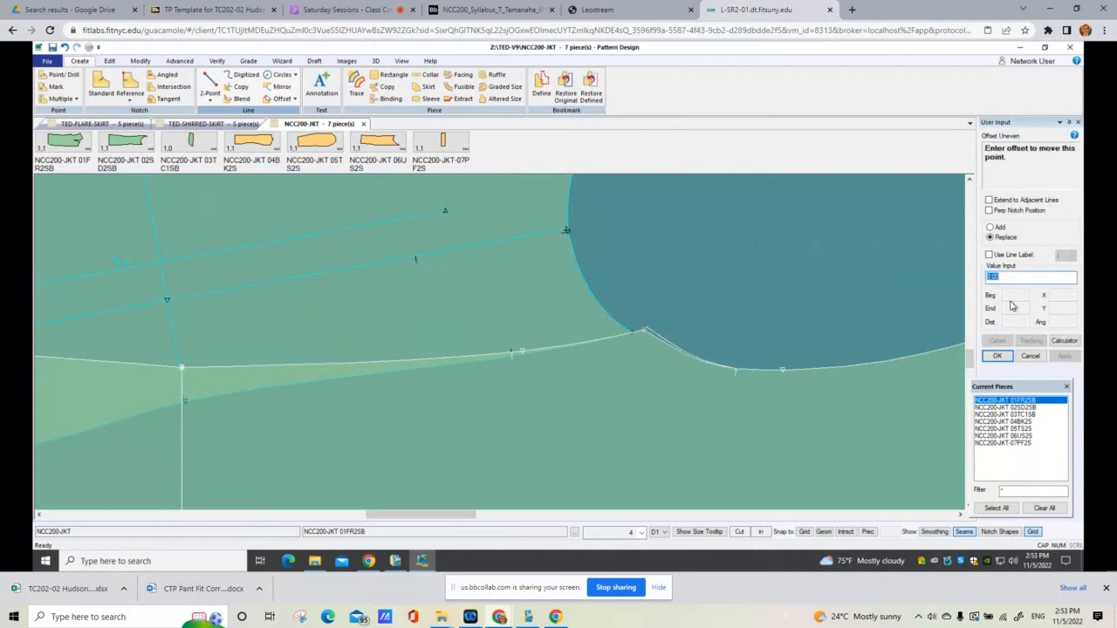
{"action": "type", "text": "-1/16"}
{"action": "key", "text": "Return"}
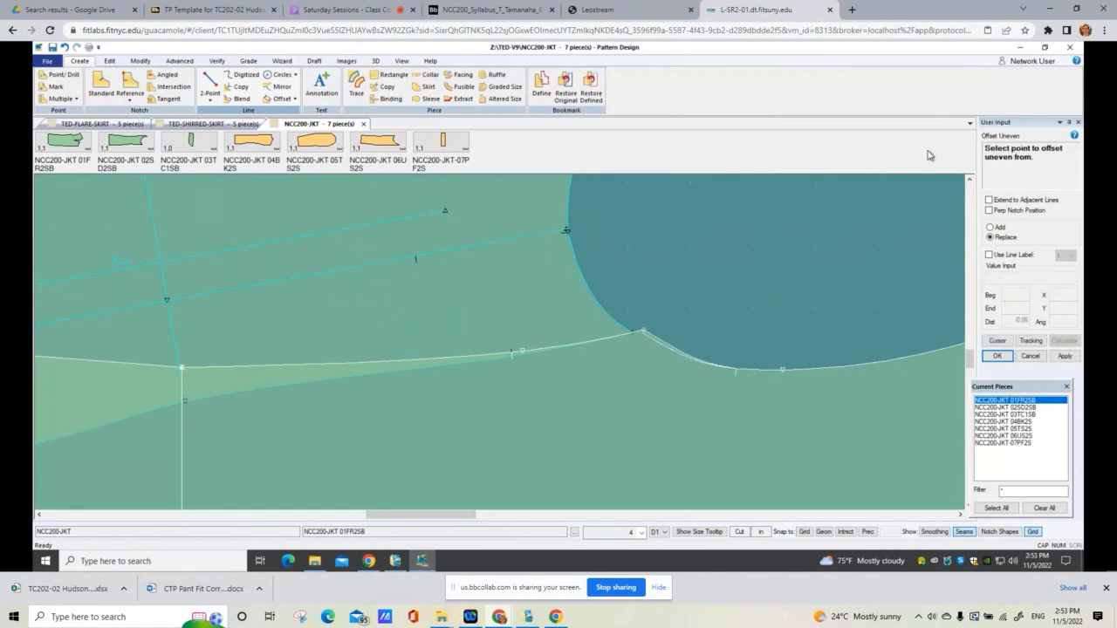
{"action": "scroll", "coordinate": [620, 333], "scroll_direction": "up", "scroll_amount": 1}
{"action": "scroll", "coordinate": [620, 334], "scroll_direction": "up", "scroll_amount": 2}
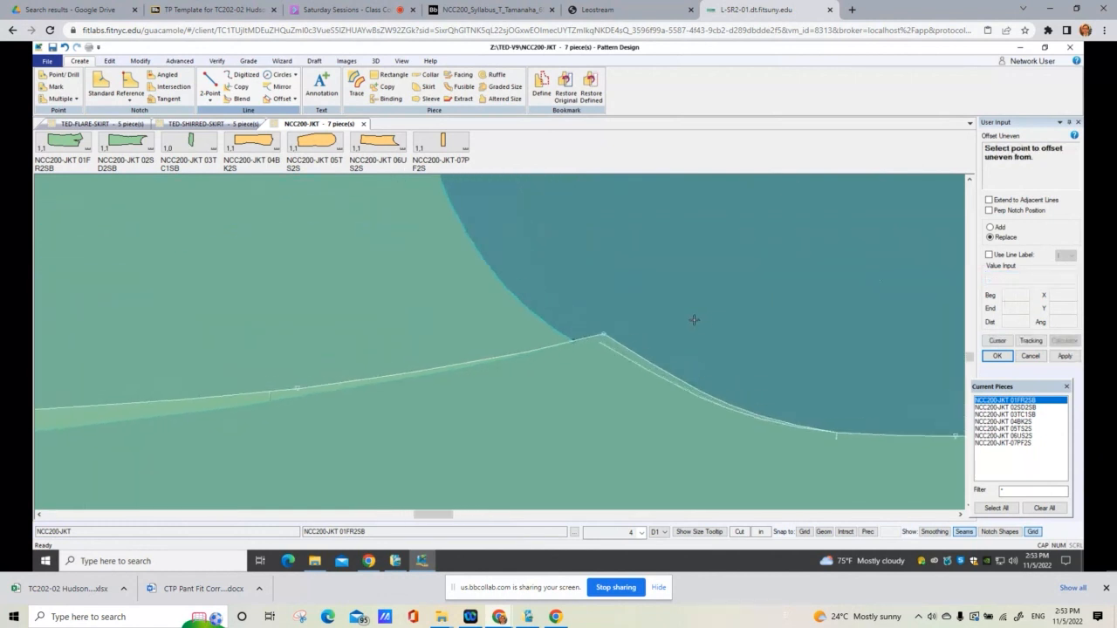
{"action": "right_click", "coordinate": [691, 319]}
{"action": "left_click", "coordinate": [691, 318]}
{"action": "scroll", "coordinate": [691, 319], "scroll_direction": "down", "scroll_amount": 2}
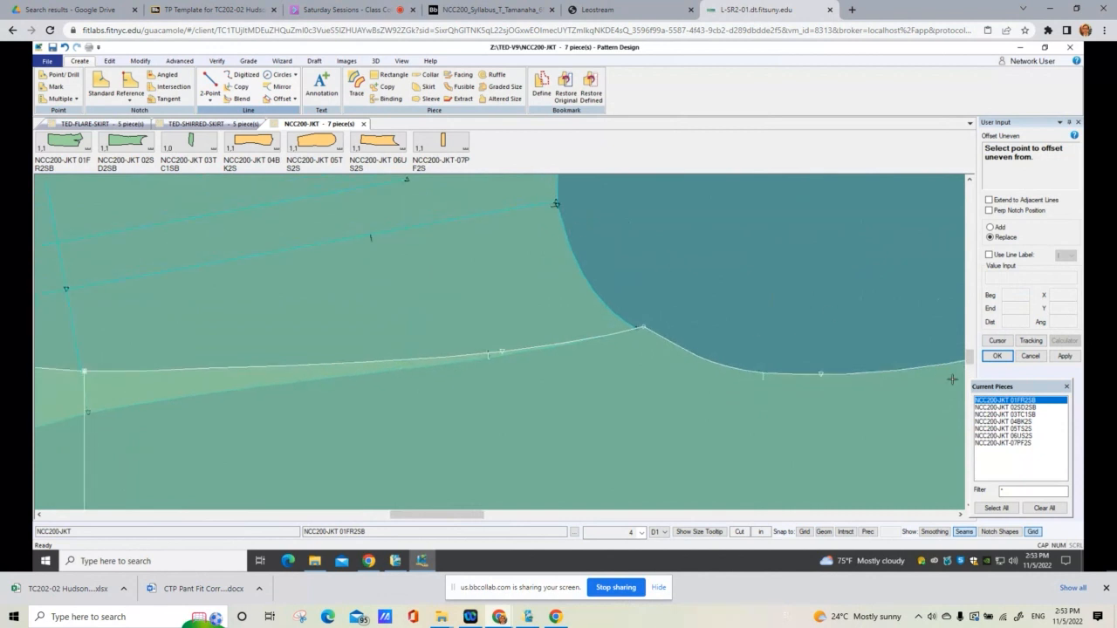
Step: Select side piece NCC200-JKT 02SD2SB in place of the front and begin an Offset Uneven on its armhole, holding the notch at zero offset
{"action": "left_click", "coordinate": [1045, 508]}
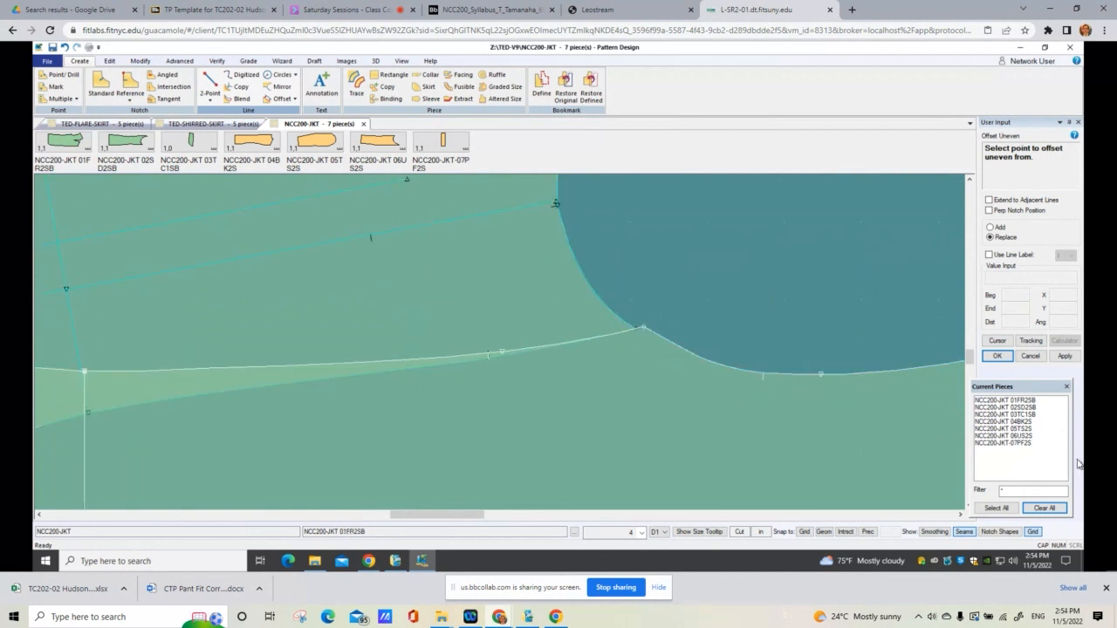
{"action": "left_click", "coordinate": [1029, 408]}
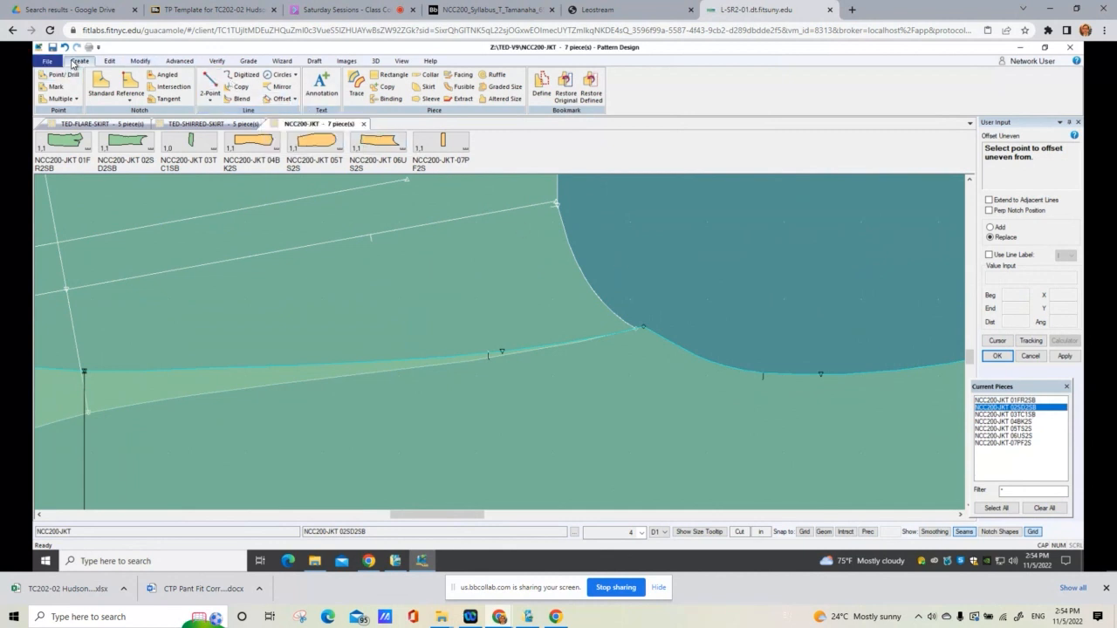
{"action": "left_click", "coordinate": [281, 99]}
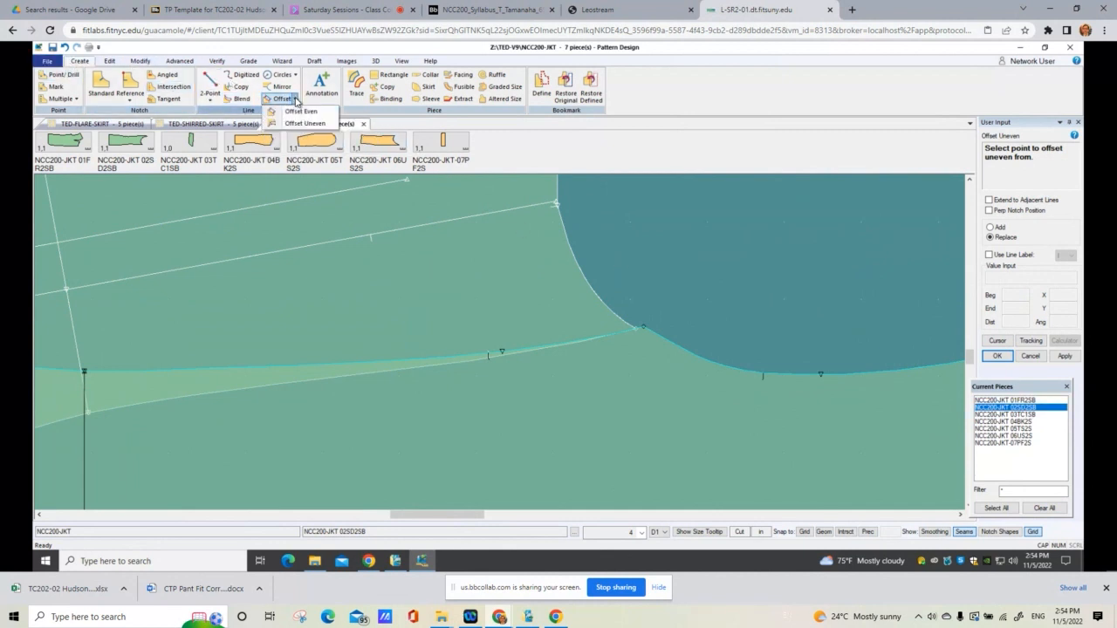
{"action": "left_click", "coordinate": [303, 124]}
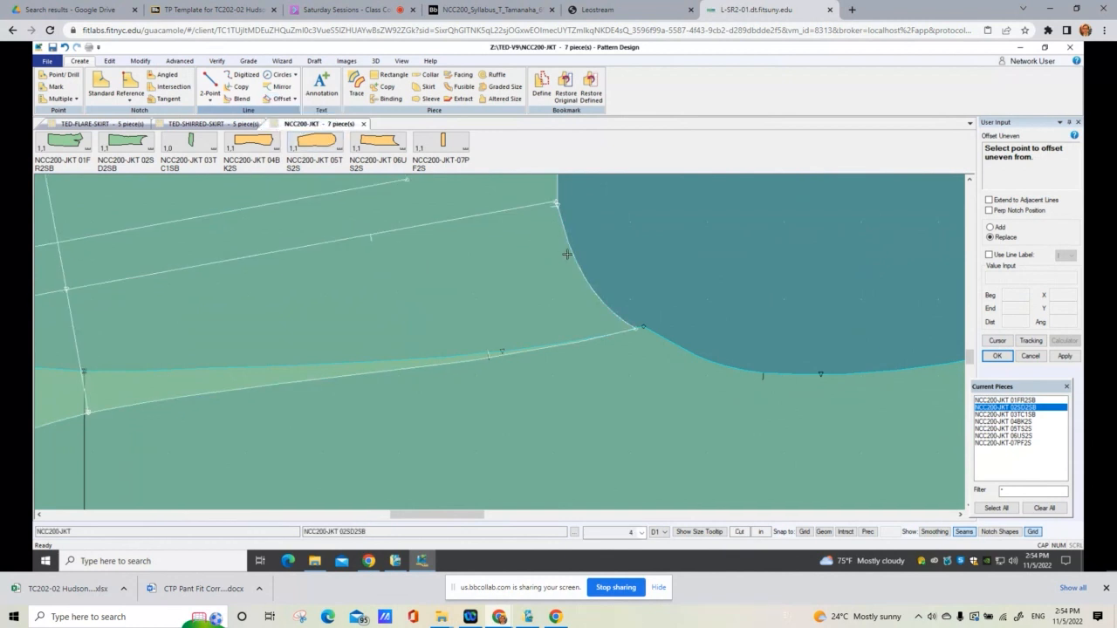
{"action": "left_click", "coordinate": [601, 299]}
{"action": "left_click", "coordinate": [558, 205]}
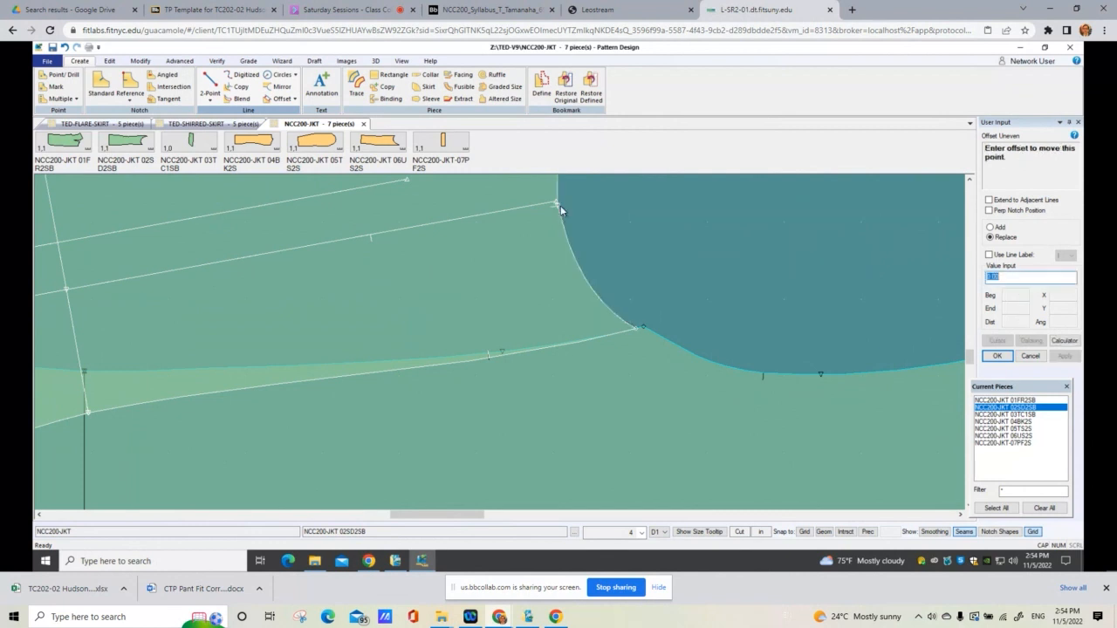
{"action": "left_click", "coordinate": [997, 356]}
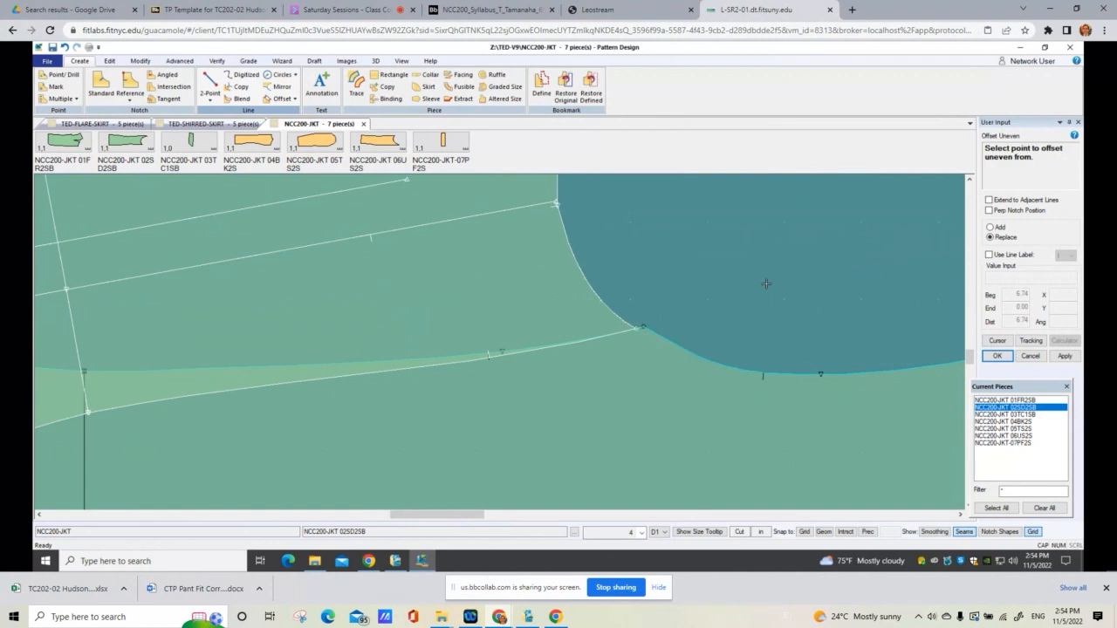
Step: Offset the side piece's armhole seam corner by 1/16, apply the uneven offset and end the command
{"action": "left_click", "coordinate": [637, 330]}
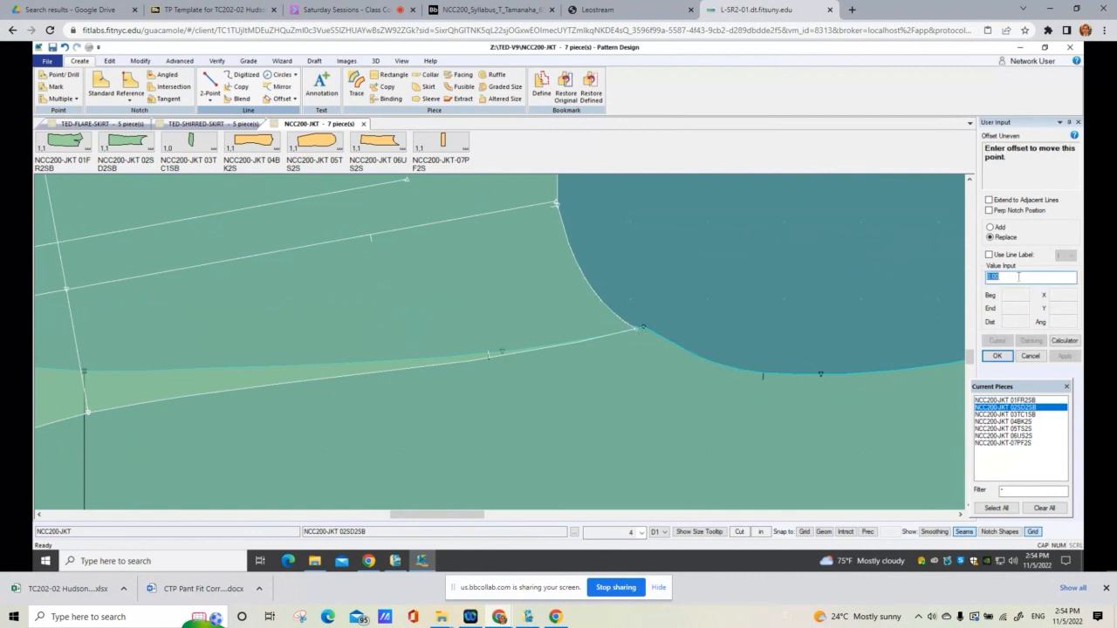
{"action": "type", "text": "1/16"}
{"action": "key", "text": "Return"}
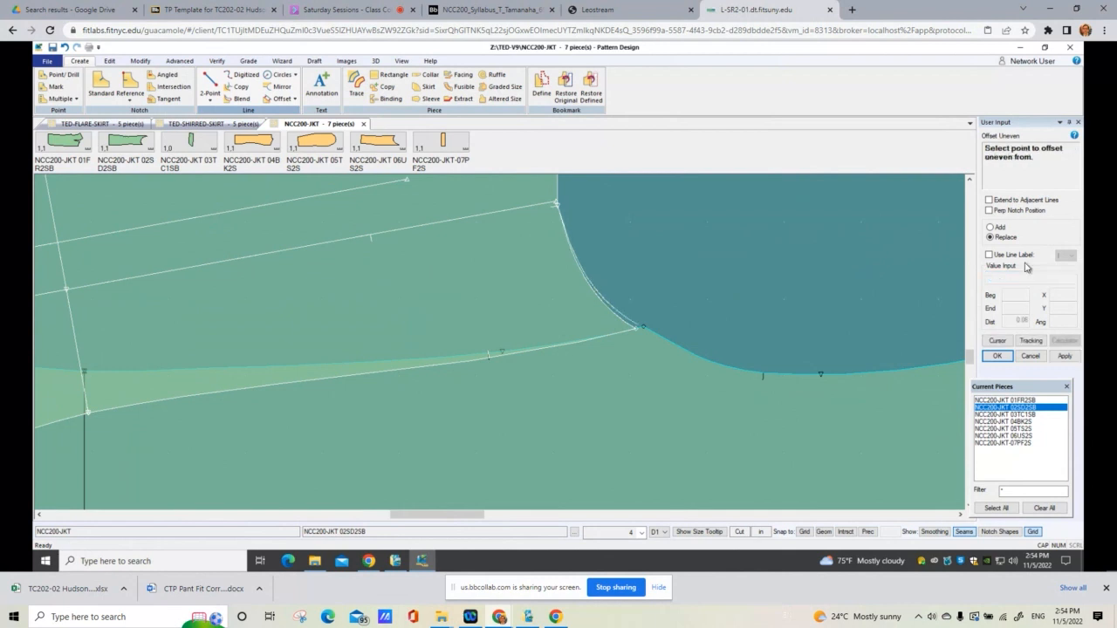
{"action": "right_click", "coordinate": [718, 291]}
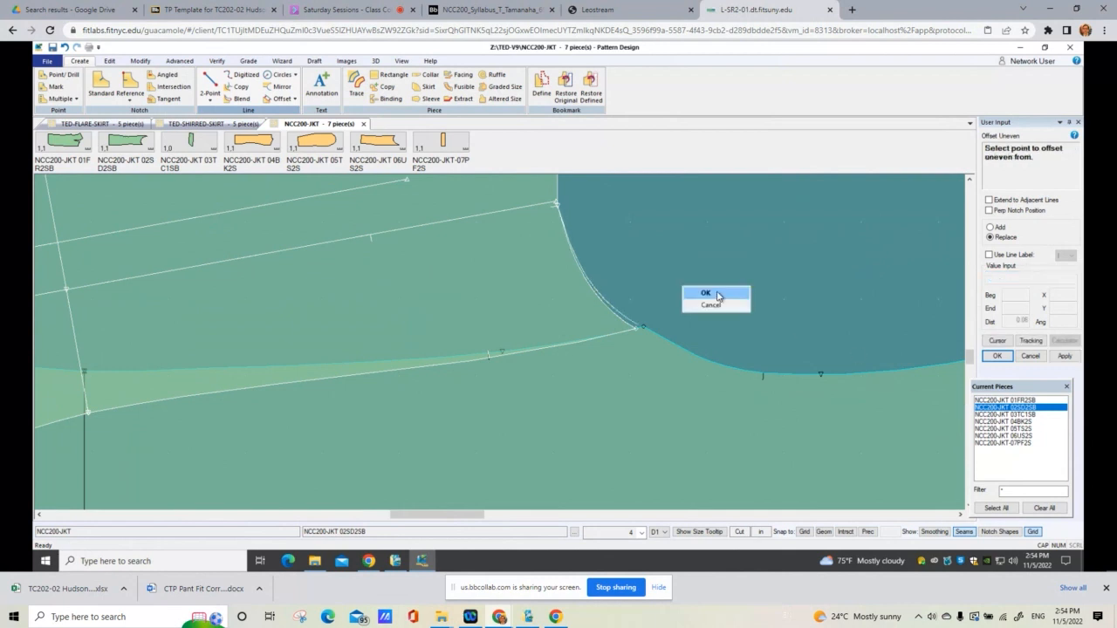
{"action": "left_click", "coordinate": [718, 293]}
{"action": "scroll", "coordinate": [668, 314], "scroll_direction": "up", "scroll_amount": 2}
{"action": "scroll", "coordinate": [668, 314], "scroll_direction": "up", "scroll_amount": 1}
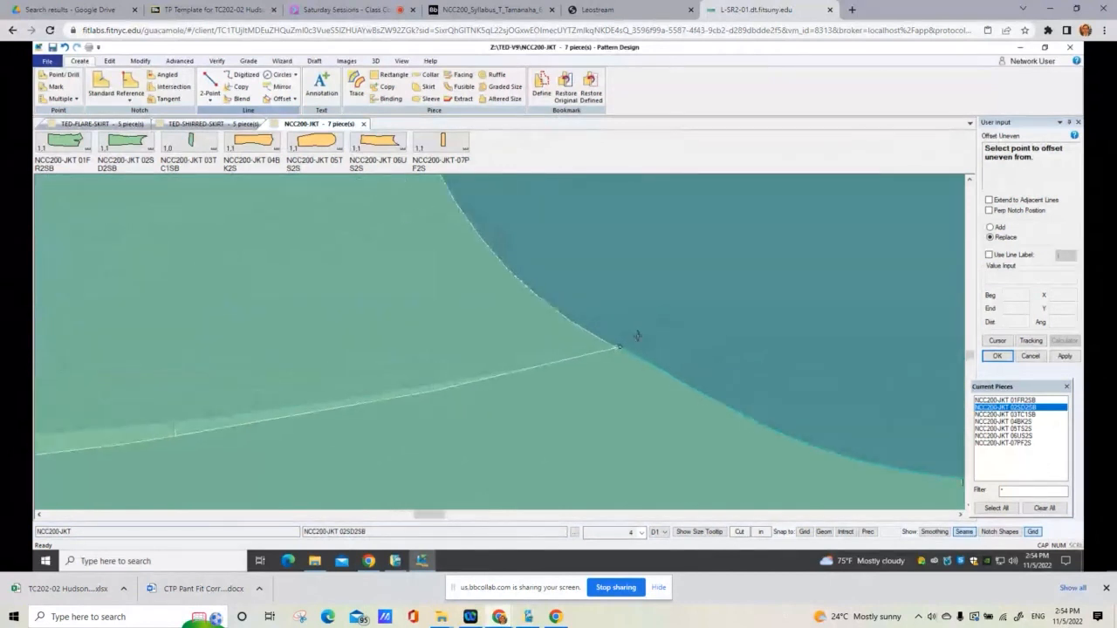
{"action": "right_click", "coordinate": [654, 322]}
{"action": "left_click", "coordinate": [651, 324]}
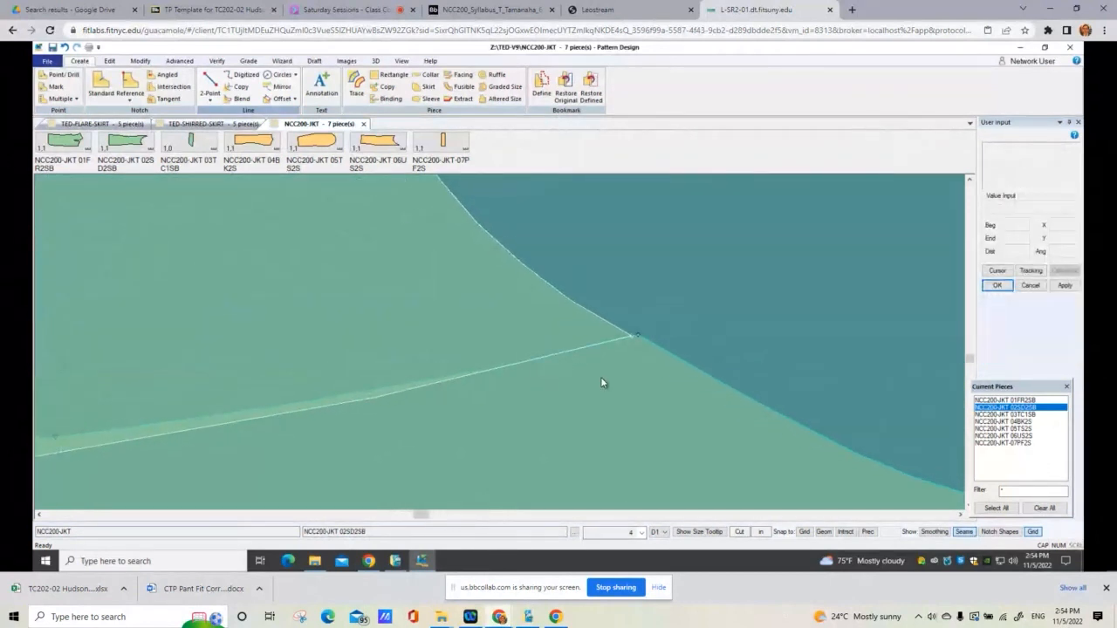
{"action": "scroll", "coordinate": [596, 379], "scroll_direction": "down", "scroll_amount": 1}
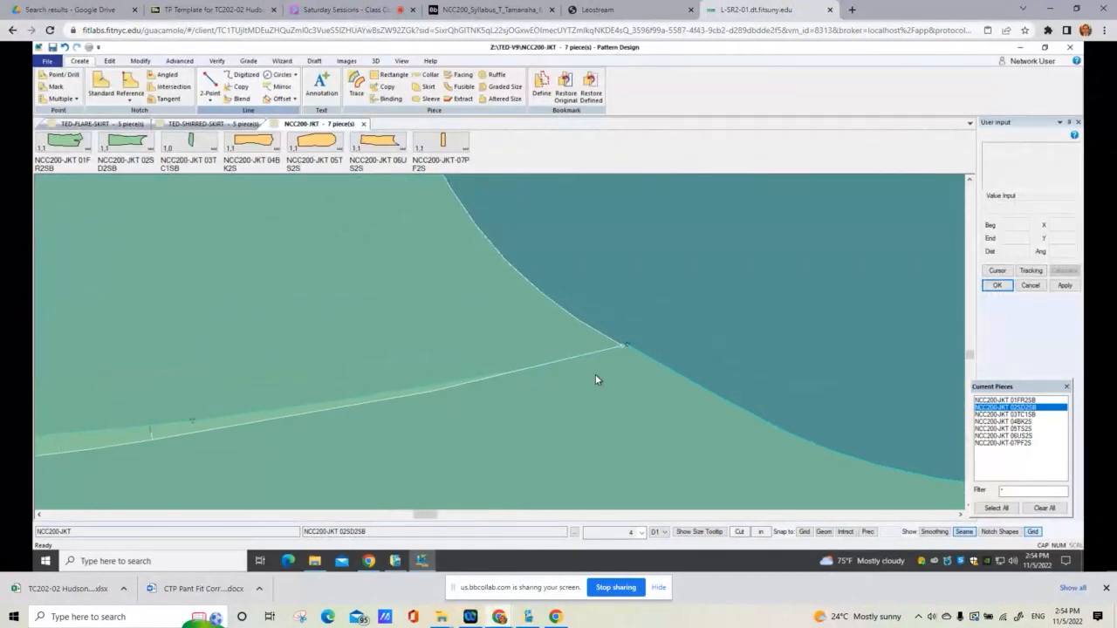
{"action": "scroll", "coordinate": [596, 378], "scroll_direction": "up", "scroll_amount": 1}
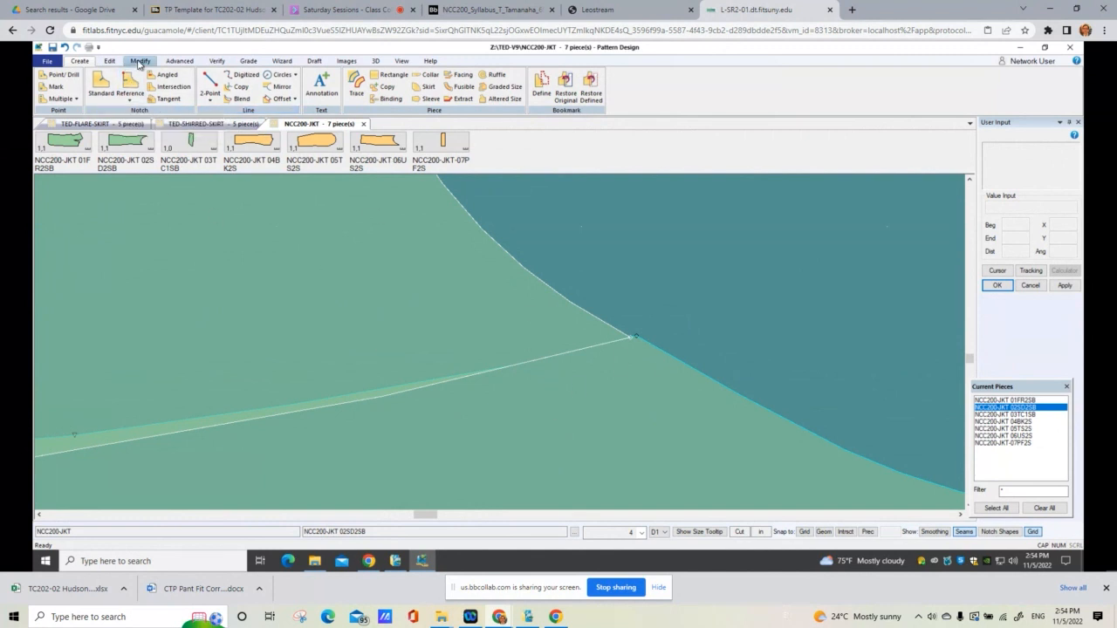
Step: Use Move Single Point to bring the side piece's armhole corner onto the front's corner and refine the curve point beside it
{"action": "left_click", "coordinate": [140, 62]}
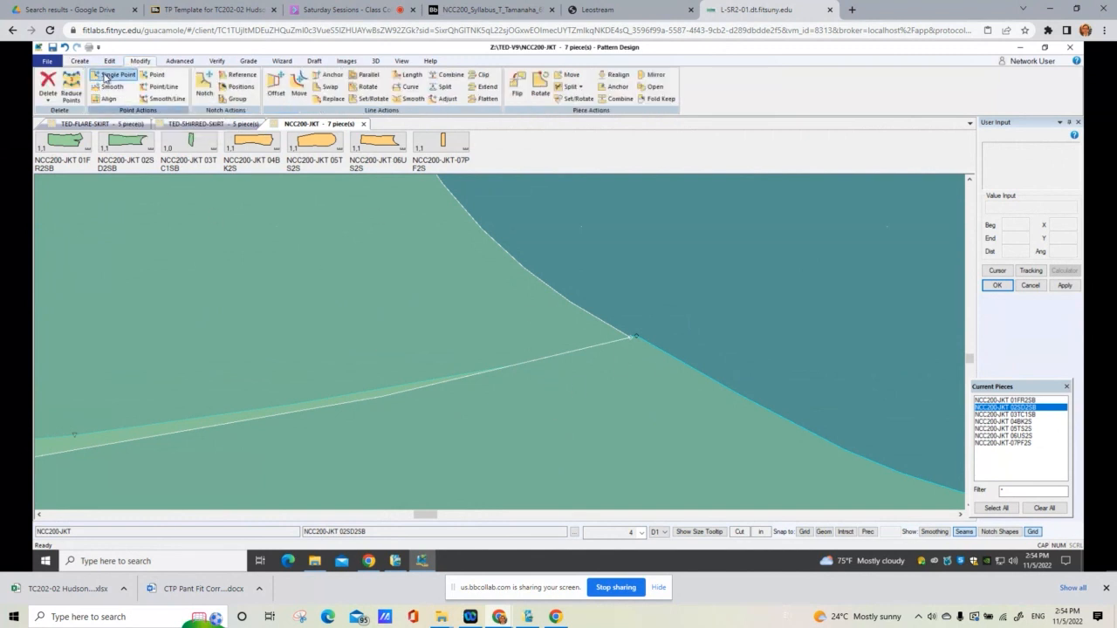
{"action": "left_click", "coordinate": [115, 74]}
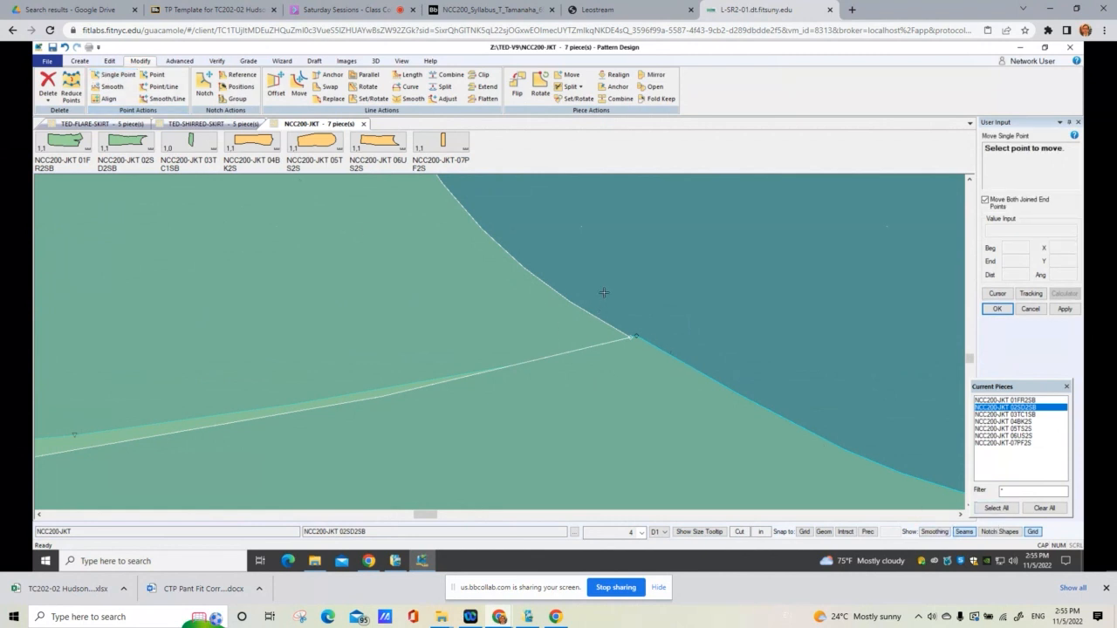
{"action": "left_click", "coordinate": [634, 335]}
{"action": "scroll", "coordinate": [615, 319], "scroll_direction": "up", "scroll_amount": 2}
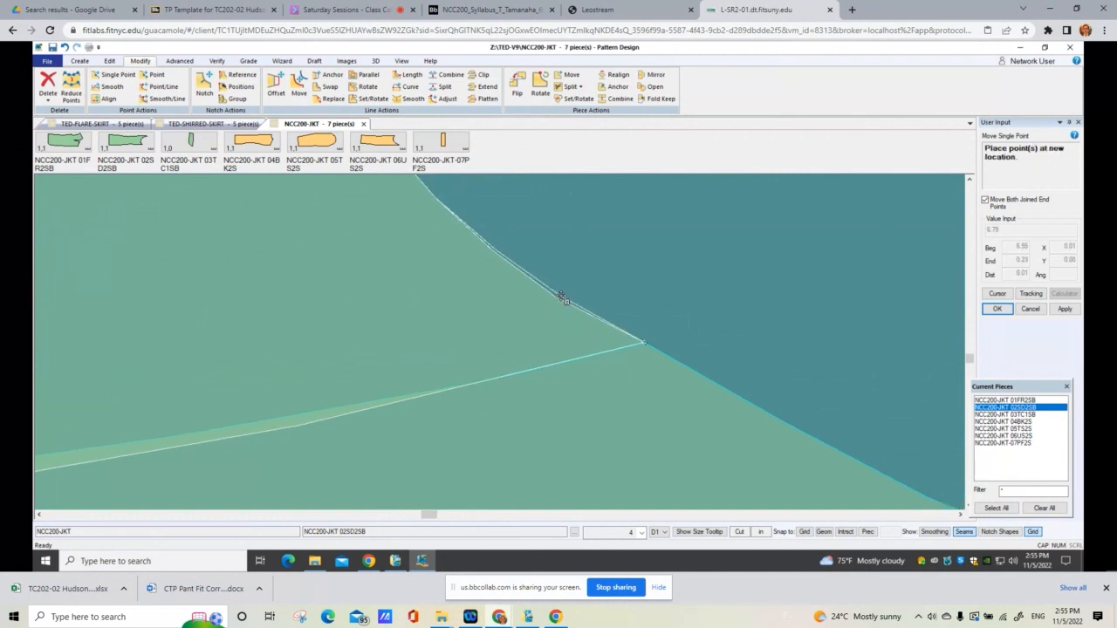
{"action": "left_click", "coordinate": [571, 319]}
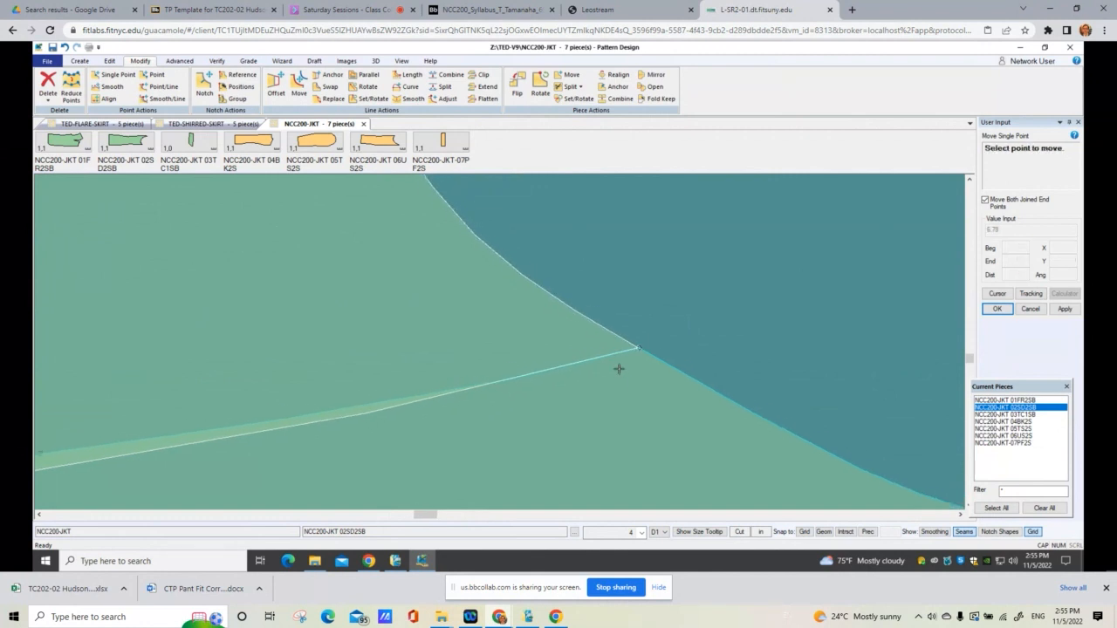
{"action": "scroll", "coordinate": [632, 387], "scroll_direction": "down", "scroll_amount": 5}
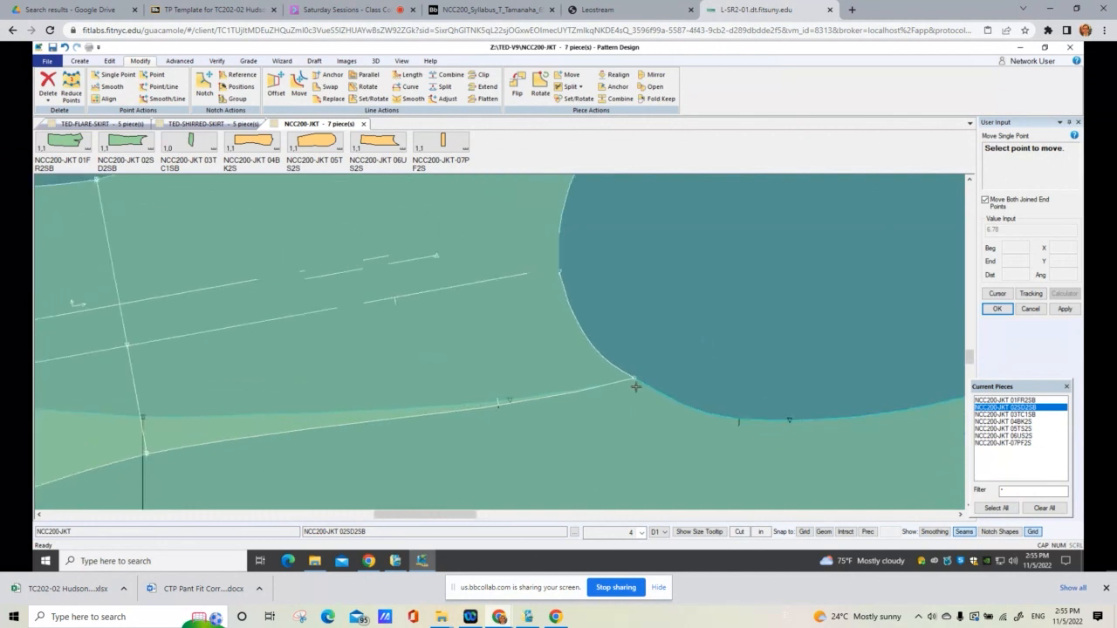
{"action": "right_click", "coordinate": [688, 350]}
{"action": "left_click", "coordinate": [687, 353]}
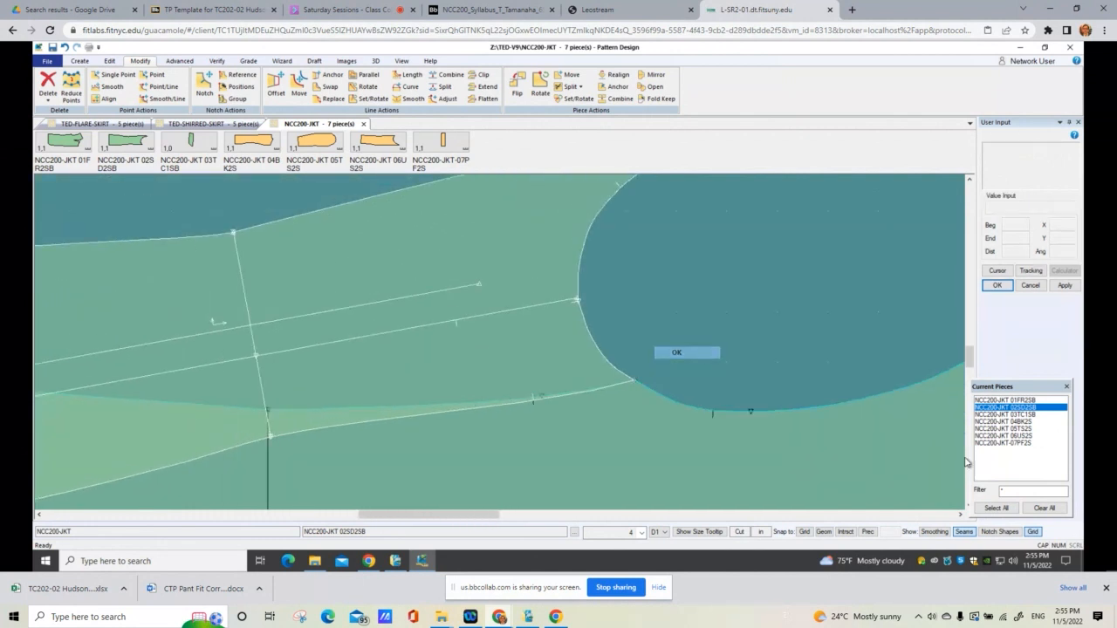
Step: Use Move Point to shift the coinciding seam corners of both pieces together along the armhole for a smoother curve
{"action": "scroll", "coordinate": [659, 369], "scroll_direction": "up", "scroll_amount": 3}
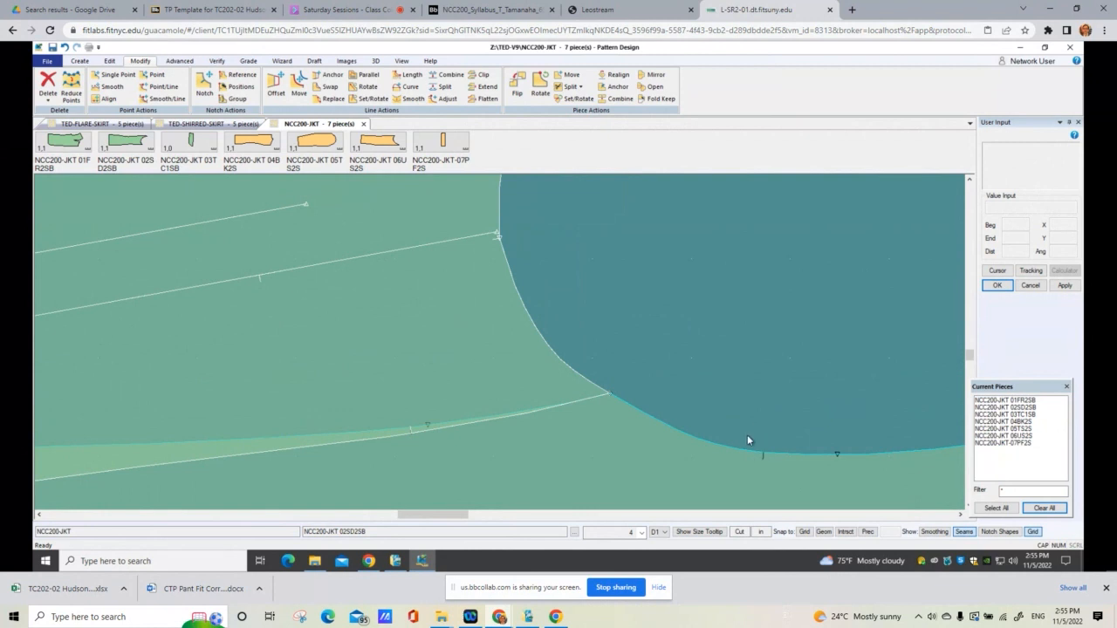
{"action": "left_click", "coordinate": [156, 76]}
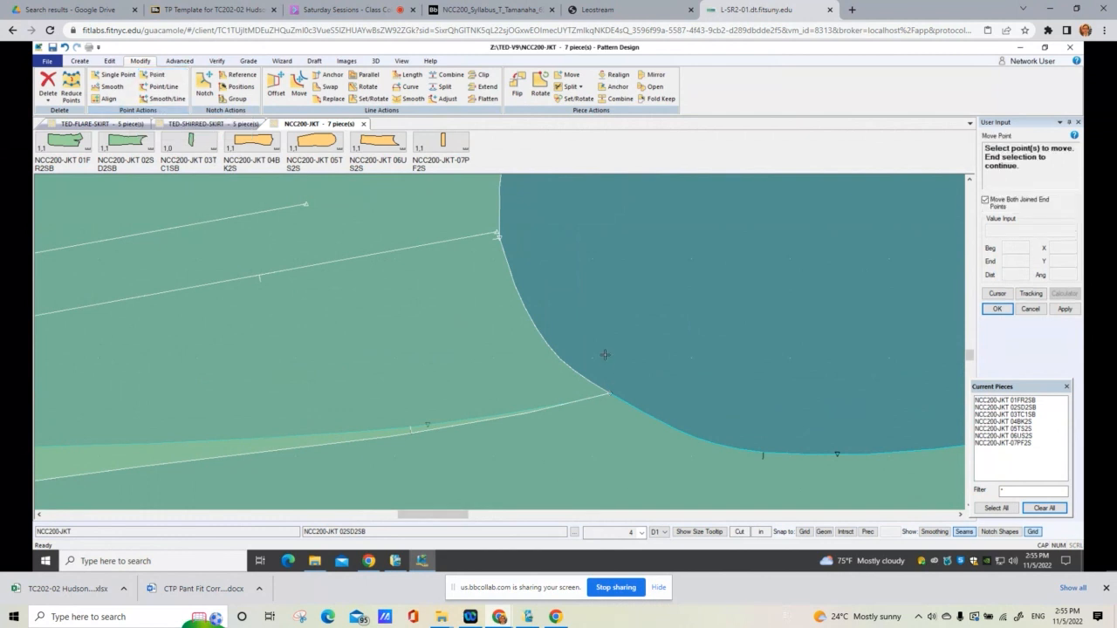
{"action": "left_click_drag", "start_coordinate": [605, 336], "coordinate": [625, 401]}
{"action": "right_click", "coordinate": [626, 384]}
{"action": "scroll", "coordinate": [616, 394], "scroll_direction": "up", "scroll_amount": 2}
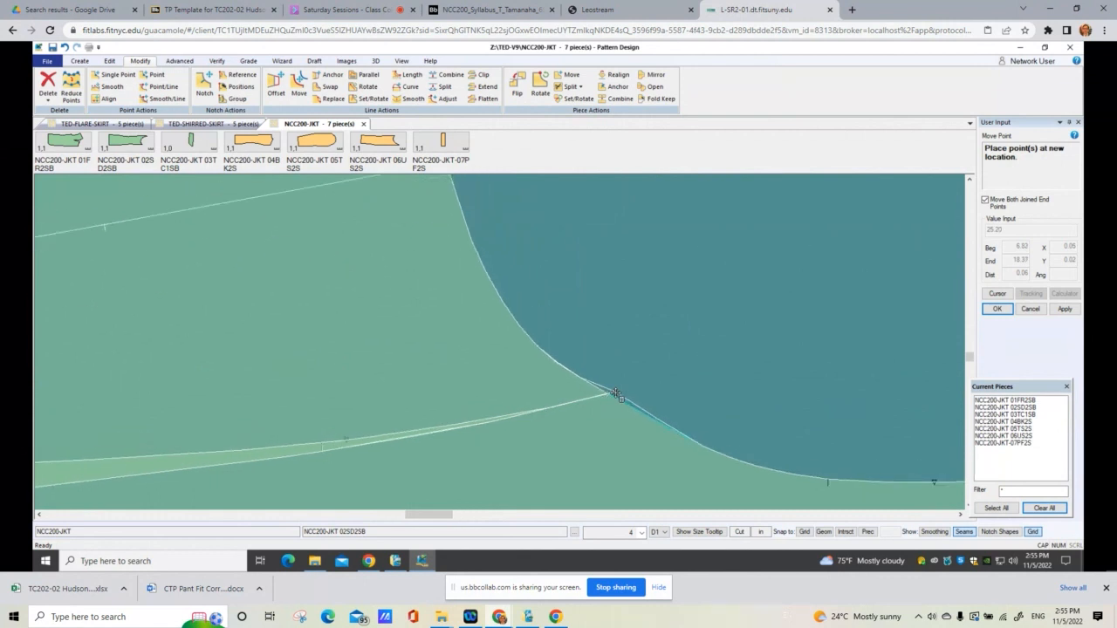
{"action": "scroll", "coordinate": [616, 394], "scroll_direction": "up", "scroll_amount": 1}
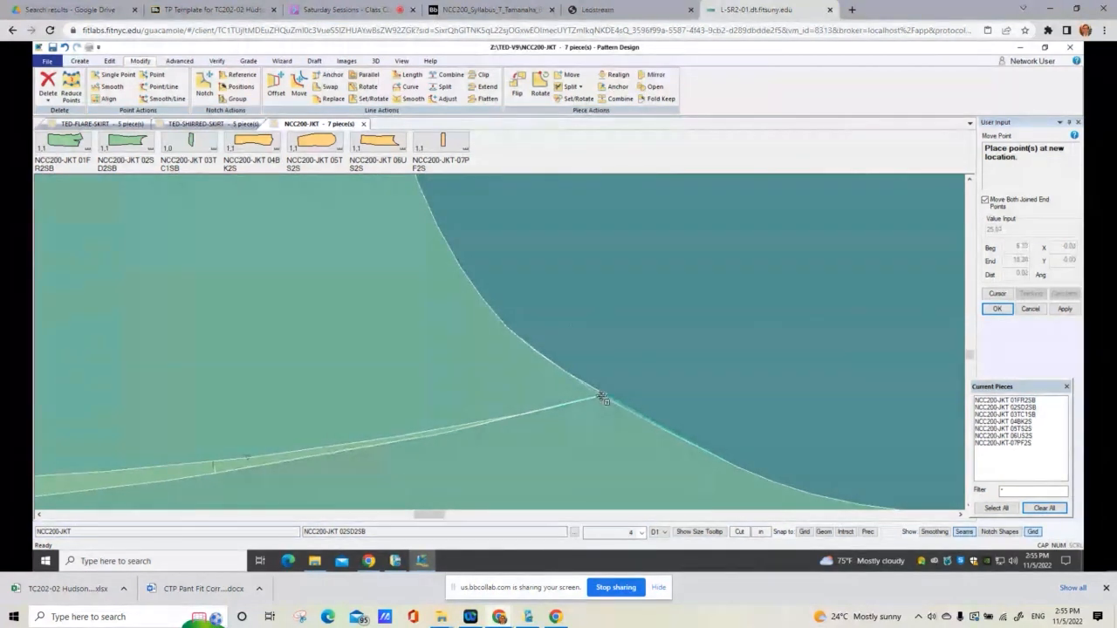
{"action": "left_click", "coordinate": [594, 372]}
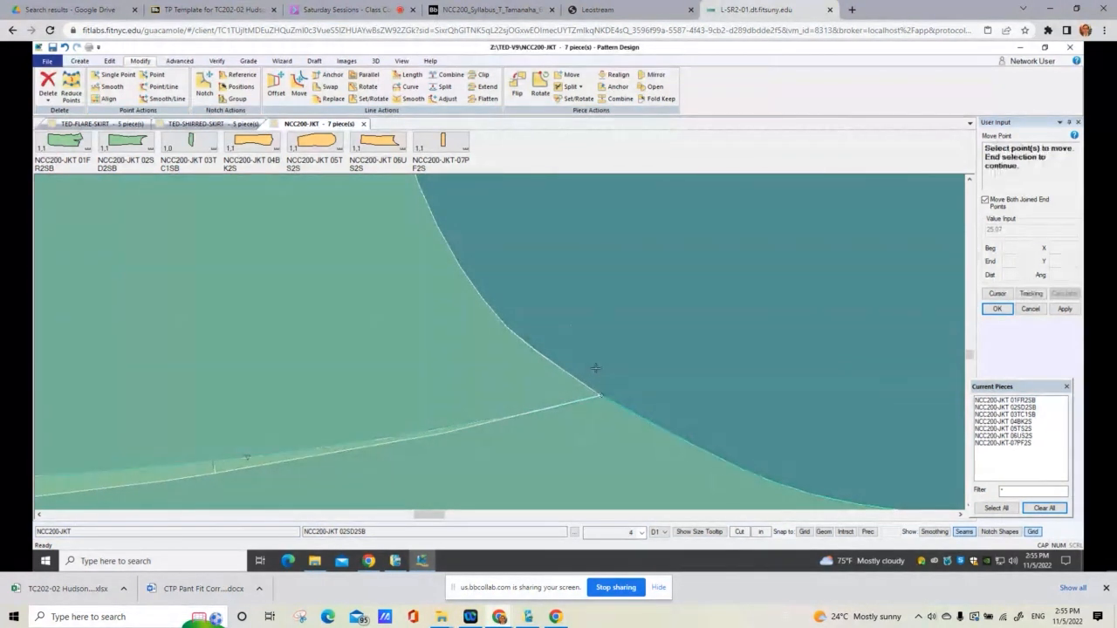
Step: Move the shared armhole seam corner of both pieces again, by about 0.02, into the armhole line
{"action": "scroll", "coordinate": [594, 370], "scroll_direction": "down", "scroll_amount": 3}
{"action": "scroll", "coordinate": [581, 336], "scroll_direction": "down", "scroll_amount": 1}
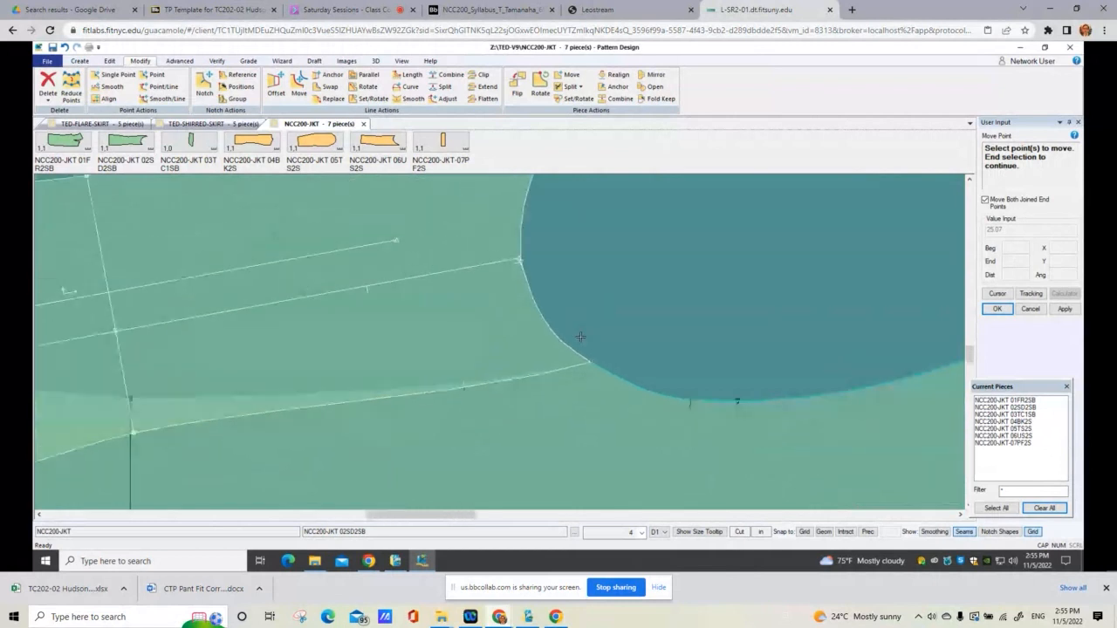
{"action": "scroll", "coordinate": [581, 336], "scroll_direction": "up", "scroll_amount": 3}
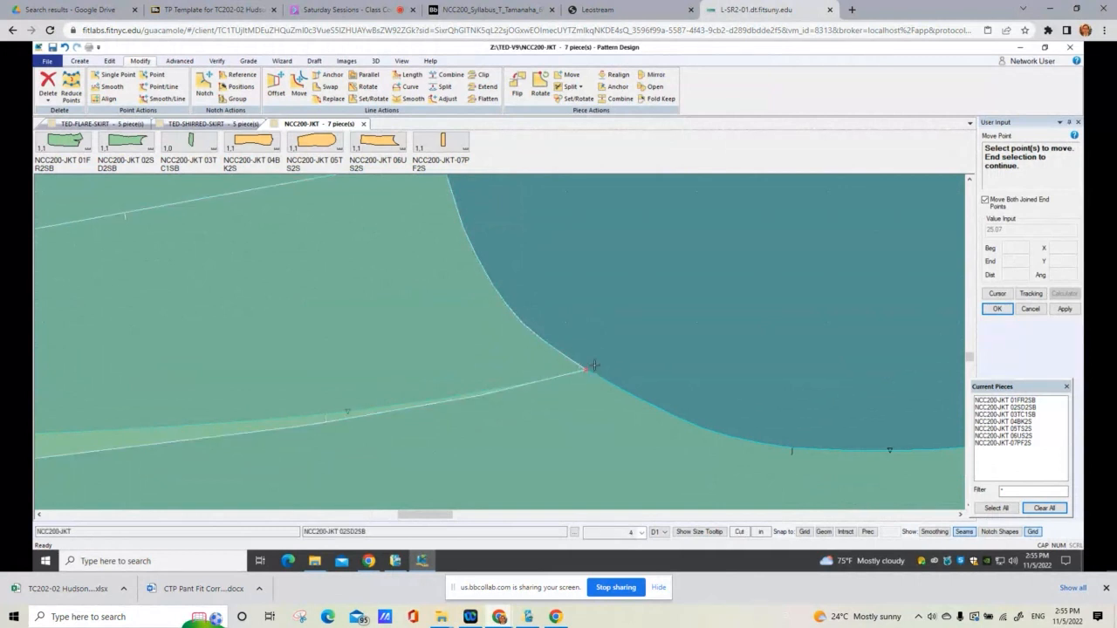
{"action": "right_click", "coordinate": [595, 369]}
{"action": "left_click", "coordinate": [596, 367]}
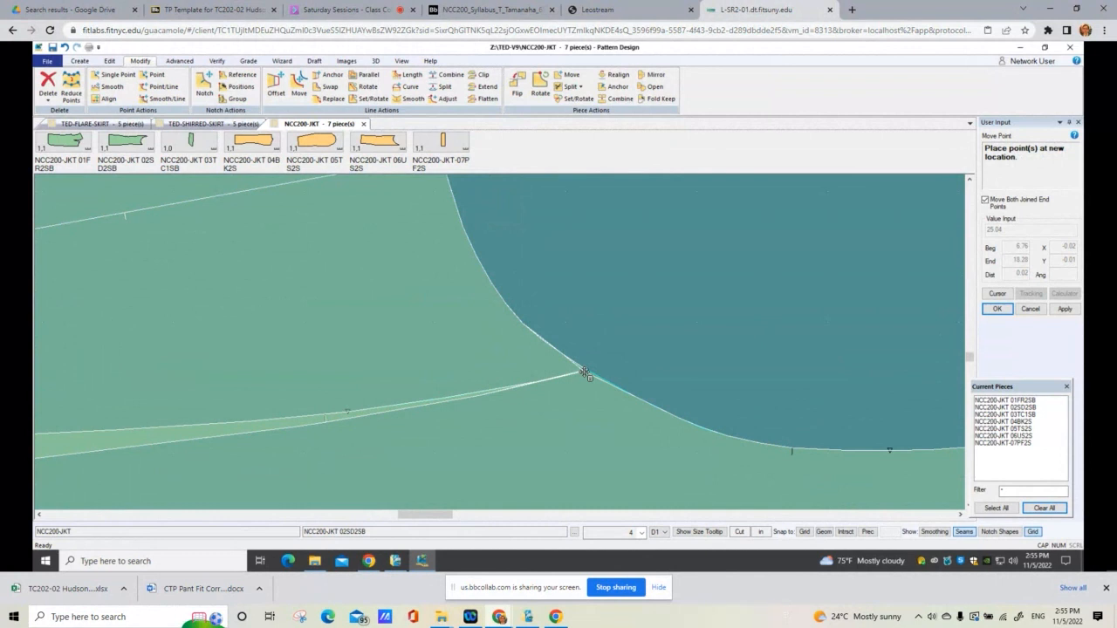
{"action": "left_click", "coordinate": [585, 374]}
Step: Move the side piece's armhole curve point next to the seam corner by about 0.04 with Move Single Point
{"action": "left_click", "coordinate": [118, 74]}
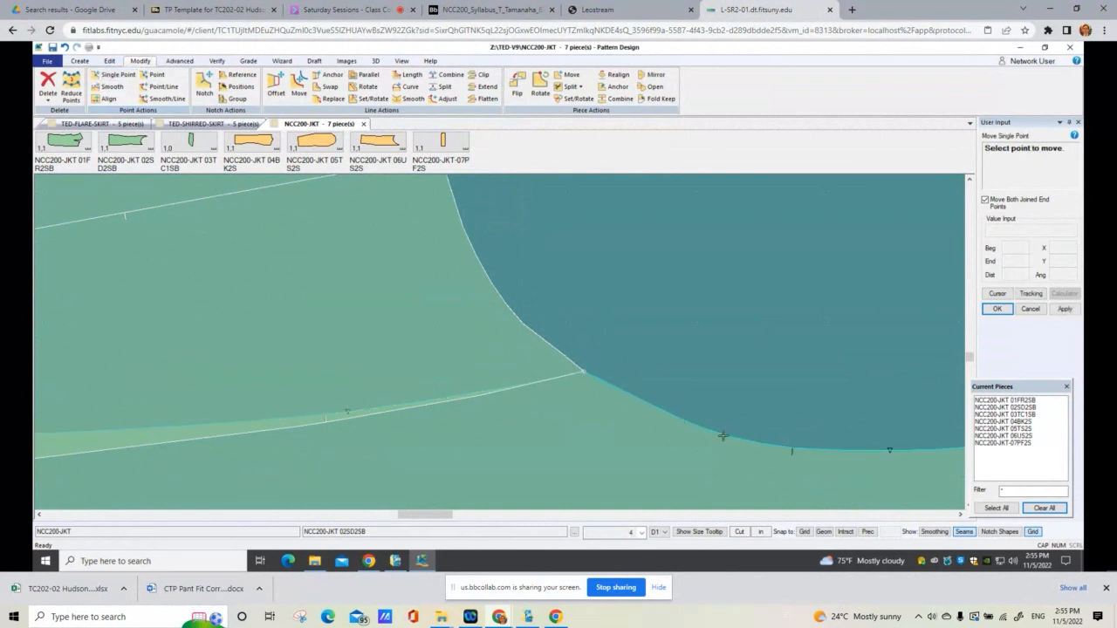
{"action": "left_click", "coordinate": [564, 354]}
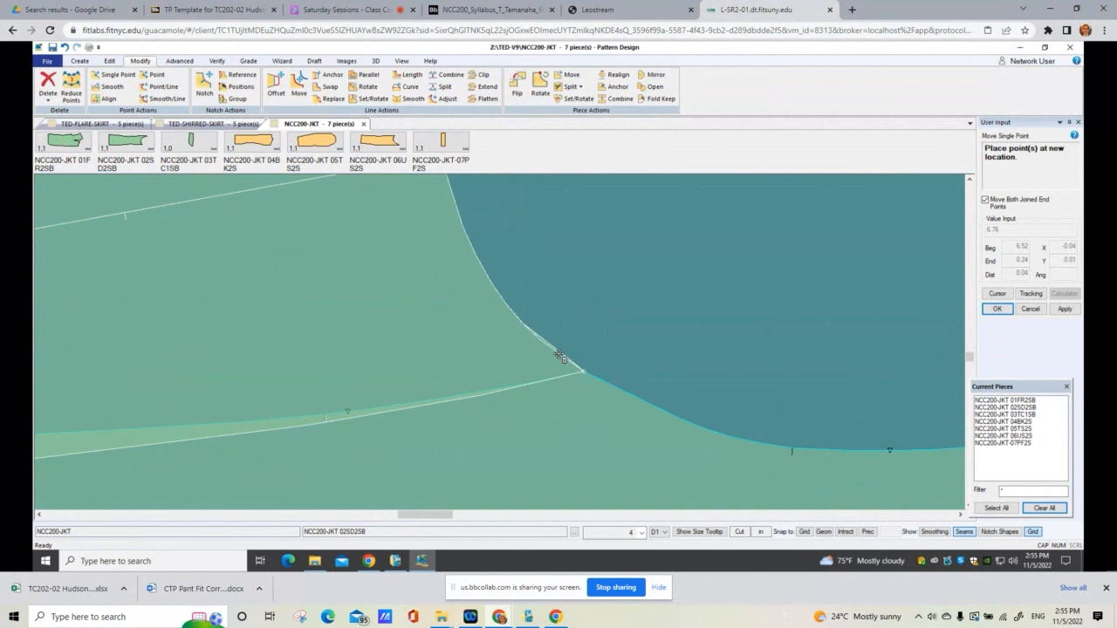
{"action": "left_click", "coordinate": [559, 355]}
Step: Select front piece NCC200-JKT 01FR2SB and move its armhole curve point near the seam corner to smooth the line
{"action": "left_click", "coordinate": [1025, 401]}
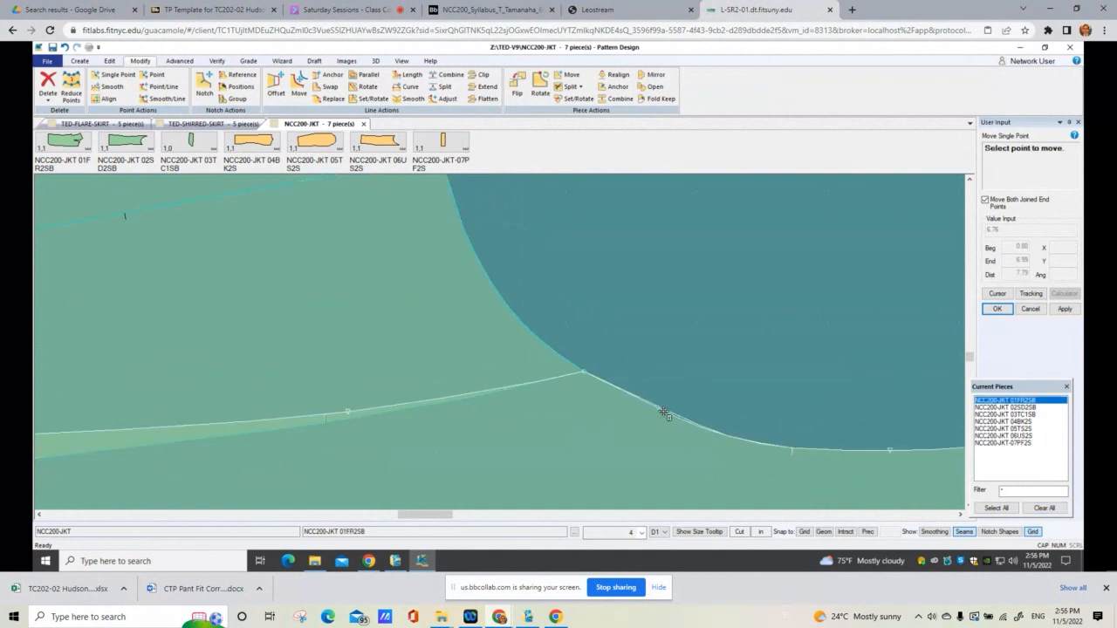
{"action": "left_click", "coordinate": [624, 398]}
{"action": "left_click", "coordinate": [634, 399]}
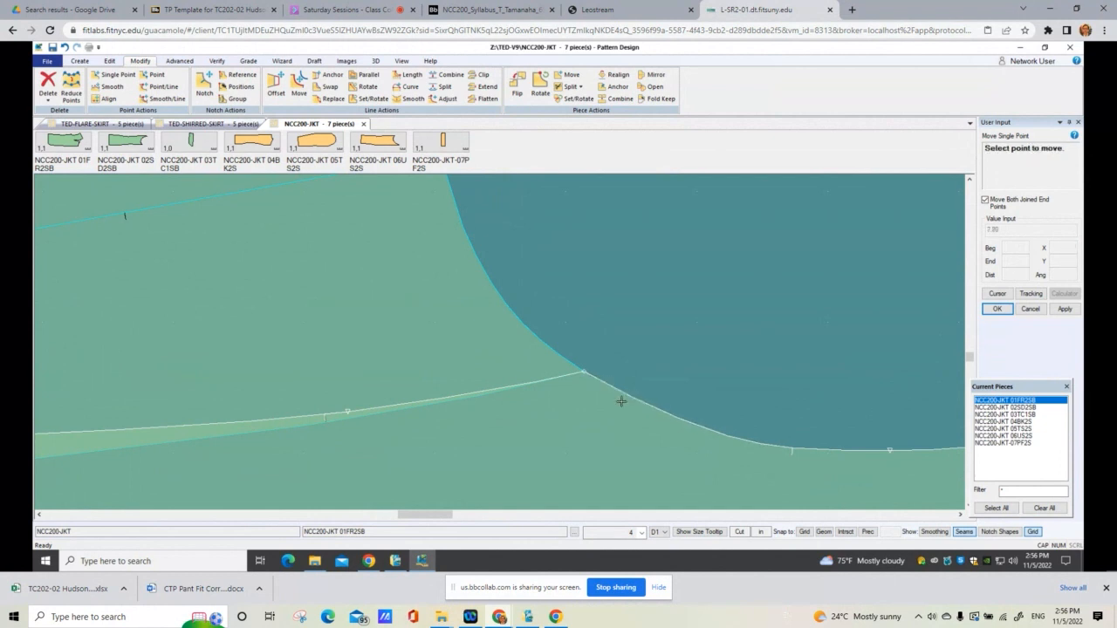
{"action": "scroll", "coordinate": [621, 401], "scroll_direction": "down", "scroll_amount": 5}
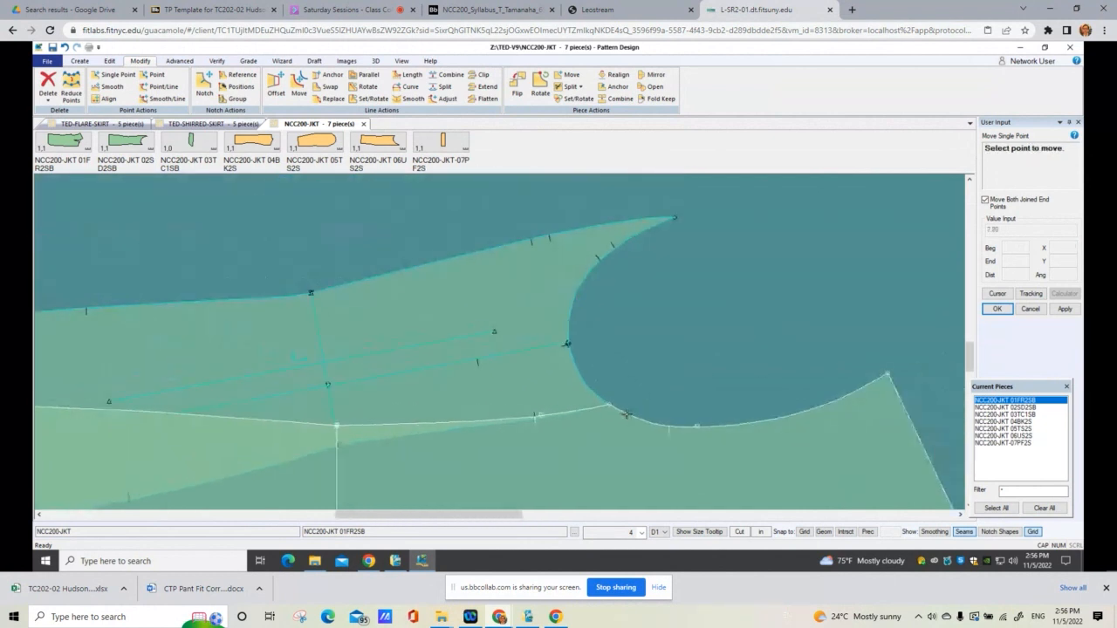
{"action": "scroll", "coordinate": [625, 413], "scroll_direction": "down", "scroll_amount": 4}
{"action": "right_click", "coordinate": [686, 339]}
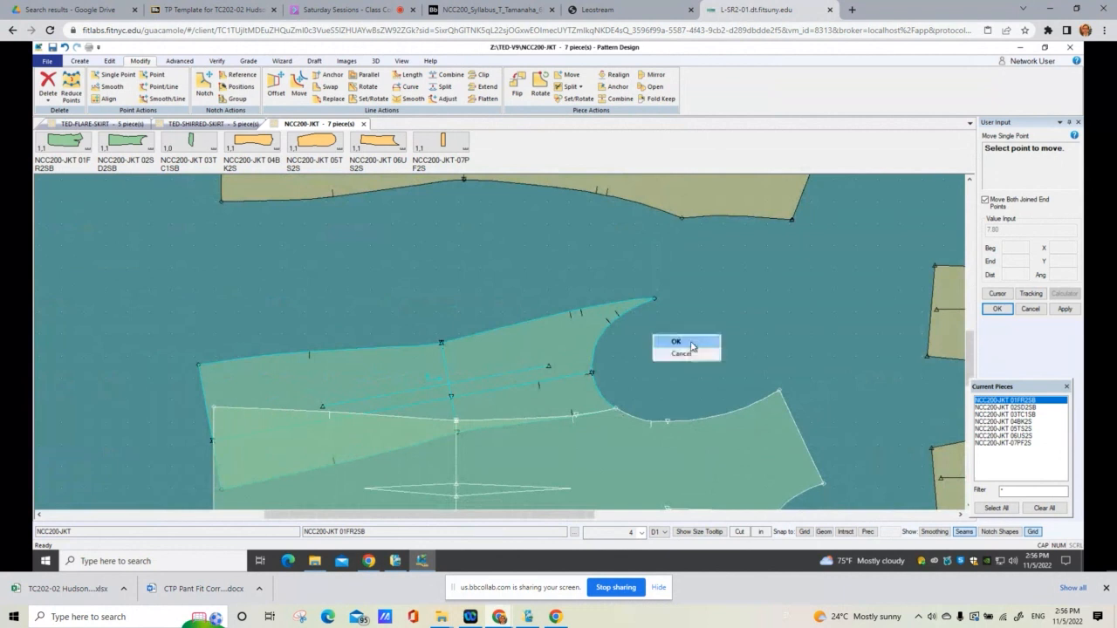
{"action": "left_click", "coordinate": [692, 342]}
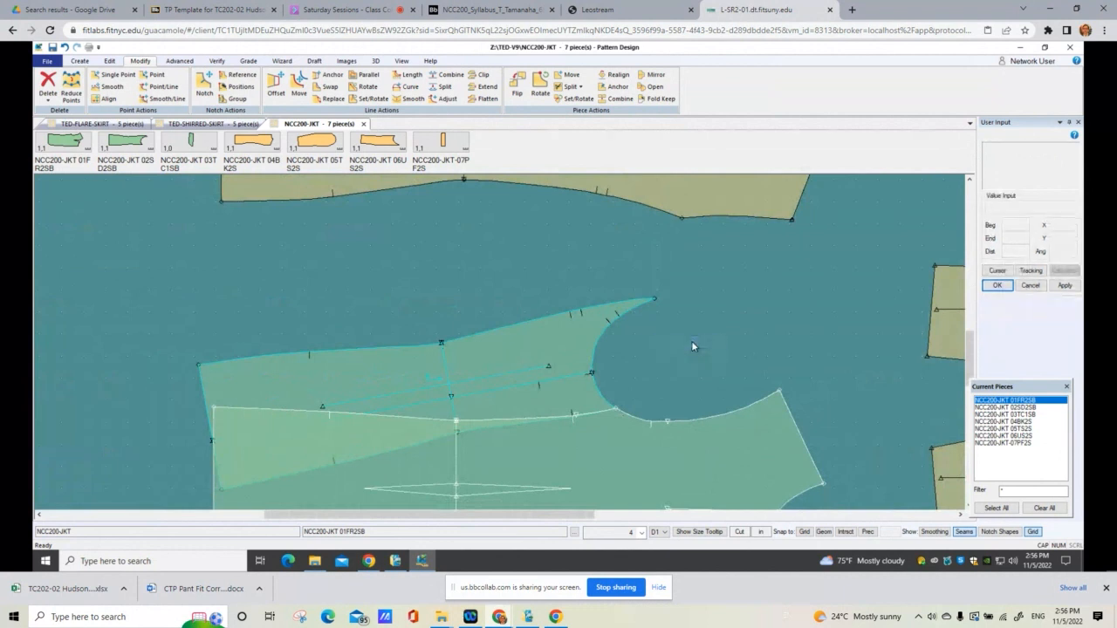
Step: Clear the piece selection and move the side piece up off the front's seam
{"action": "left_click", "coordinate": [1045, 508]}
{"action": "left_click", "coordinate": [571, 384]}
{"action": "left_click_drag", "start_coordinate": [571, 385], "coordinate": [571, 340]}
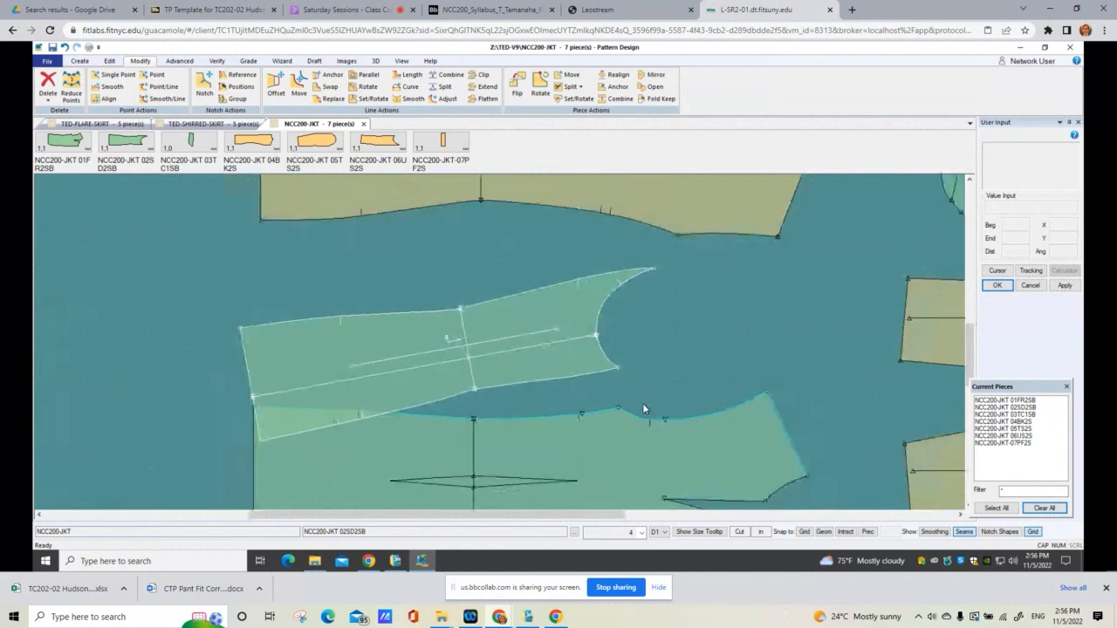
Step: Move side piece NCC200-JKT 02SD2SB farther away from the front piece, up against the back piece's side seam
{"action": "scroll", "coordinate": [643, 403], "scroll_direction": "down", "scroll_amount": 2}
{"action": "left_click", "coordinate": [524, 348]}
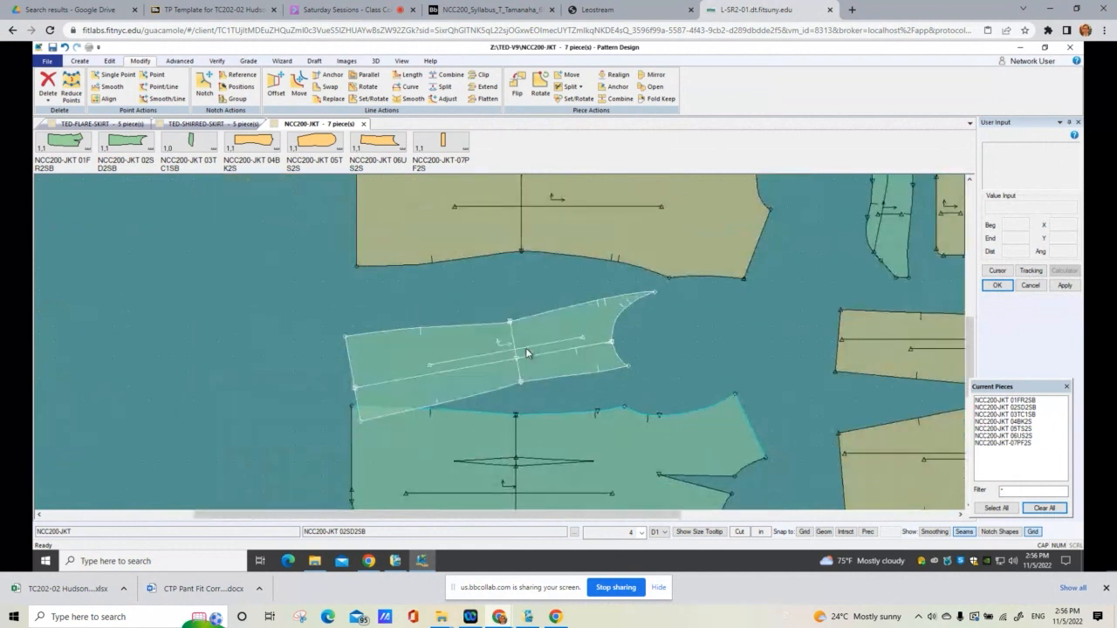
{"action": "left_click", "coordinate": [523, 354]}
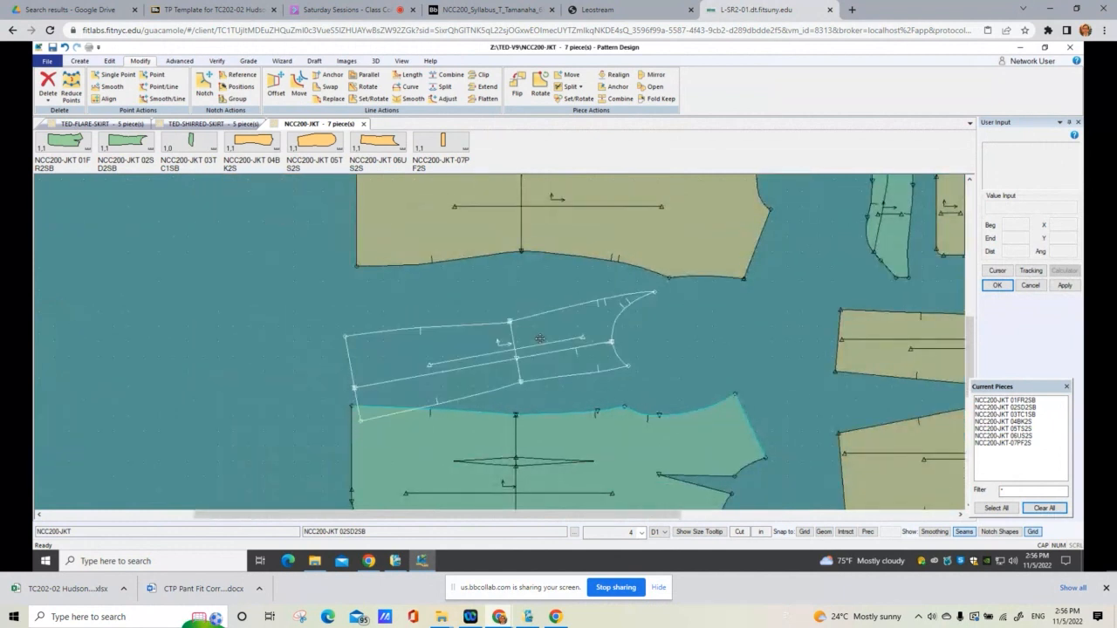
{"action": "left_click", "coordinate": [500, 345]}
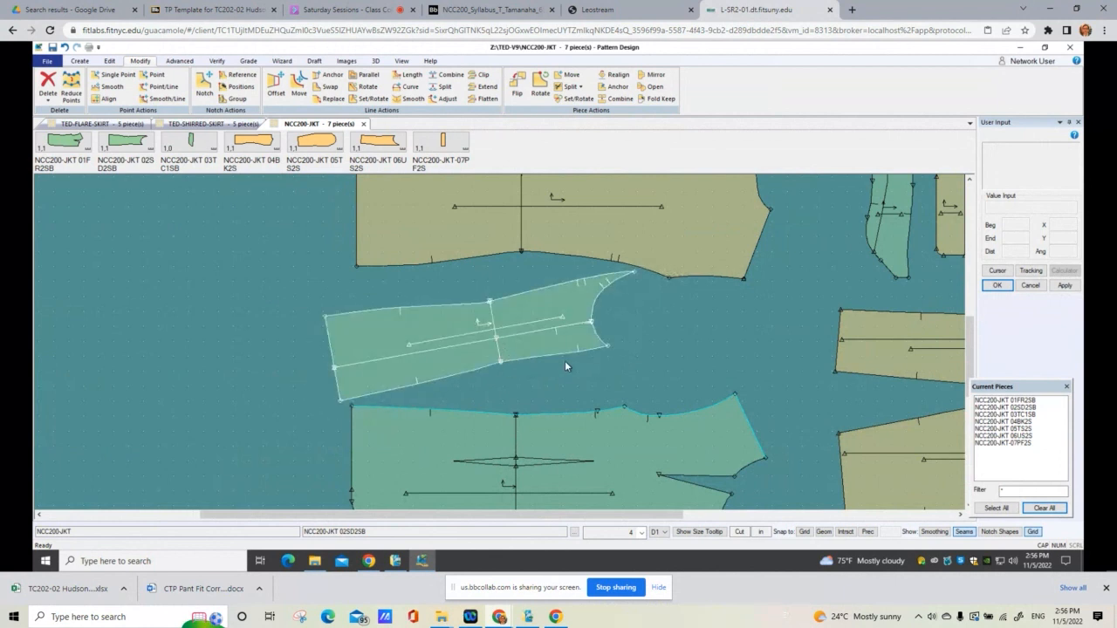
{"action": "left_click", "coordinate": [519, 416]}
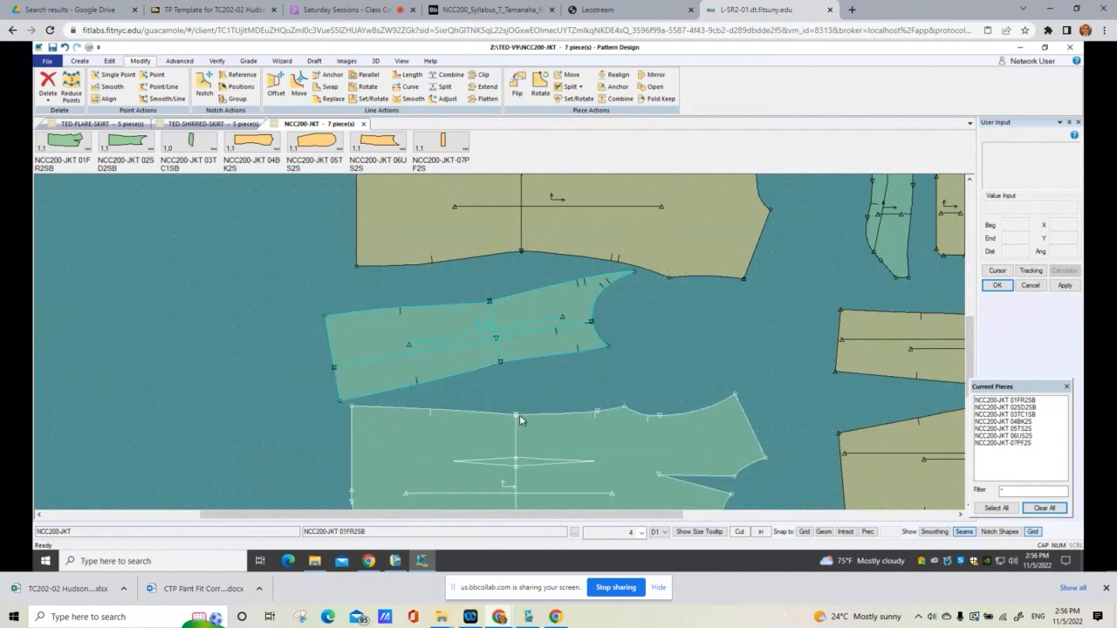
{"action": "left_click", "coordinate": [393, 366]}
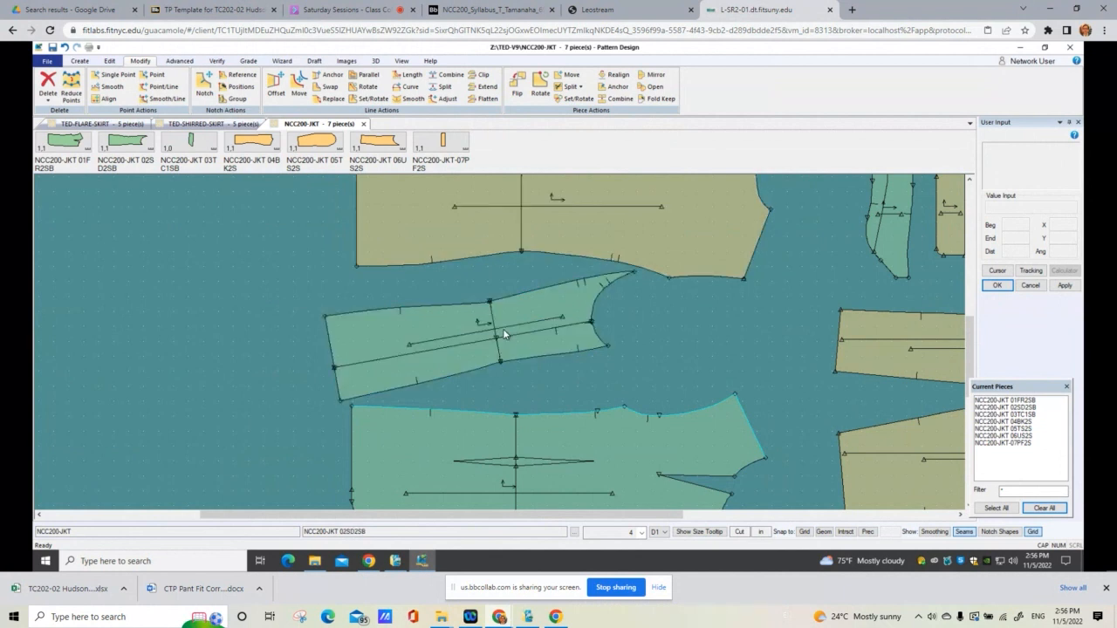
{"action": "left_click", "coordinate": [527, 301]}
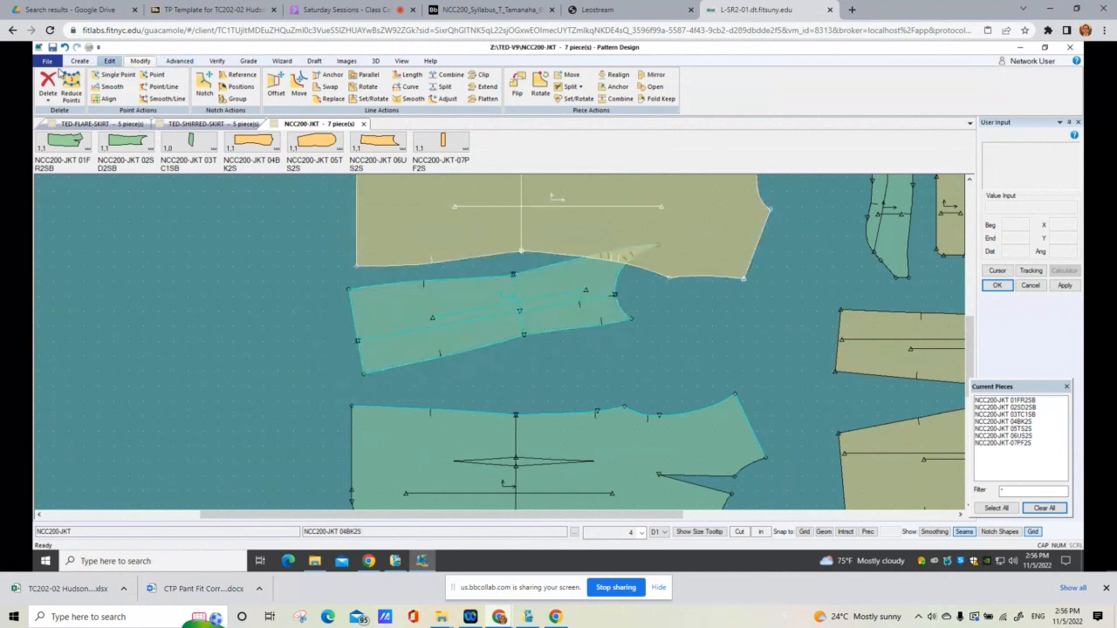
Step: Start Walk Pieces with the front piece's side seam as the stationary line and reverse its walking direction
{"action": "left_click", "coordinate": [218, 63]}
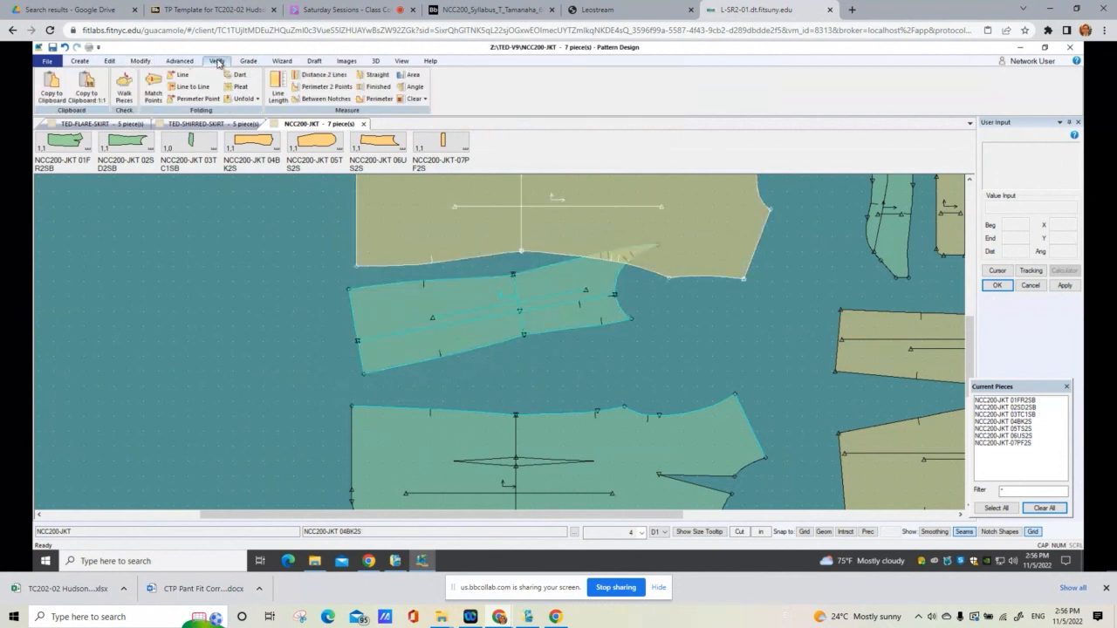
{"action": "left_click", "coordinate": [124, 91]}
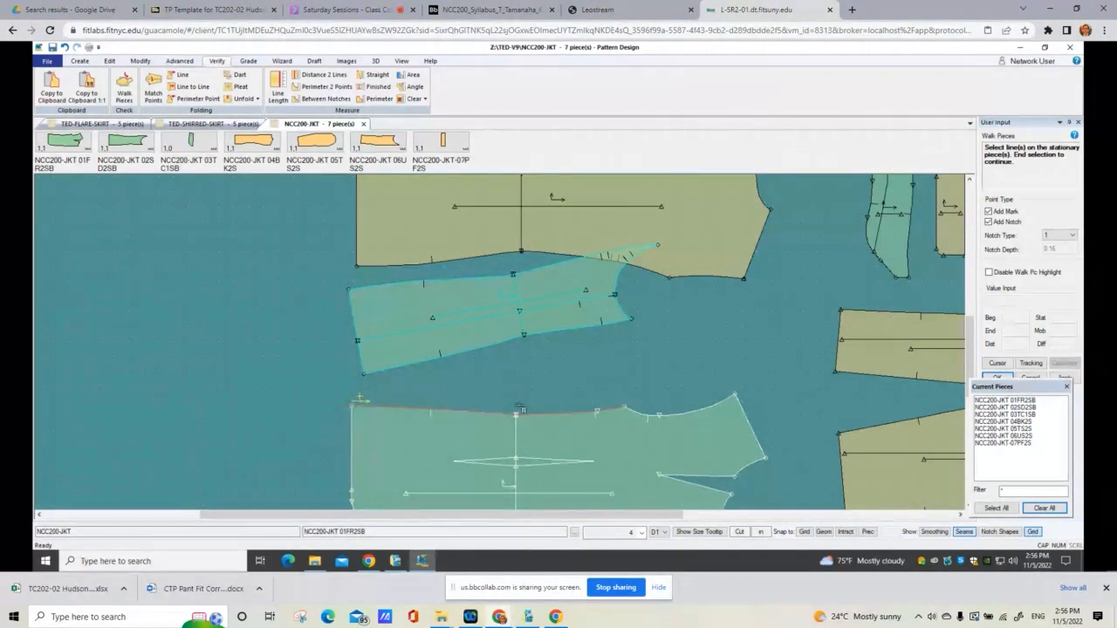
{"action": "right_click", "coordinate": [665, 356]}
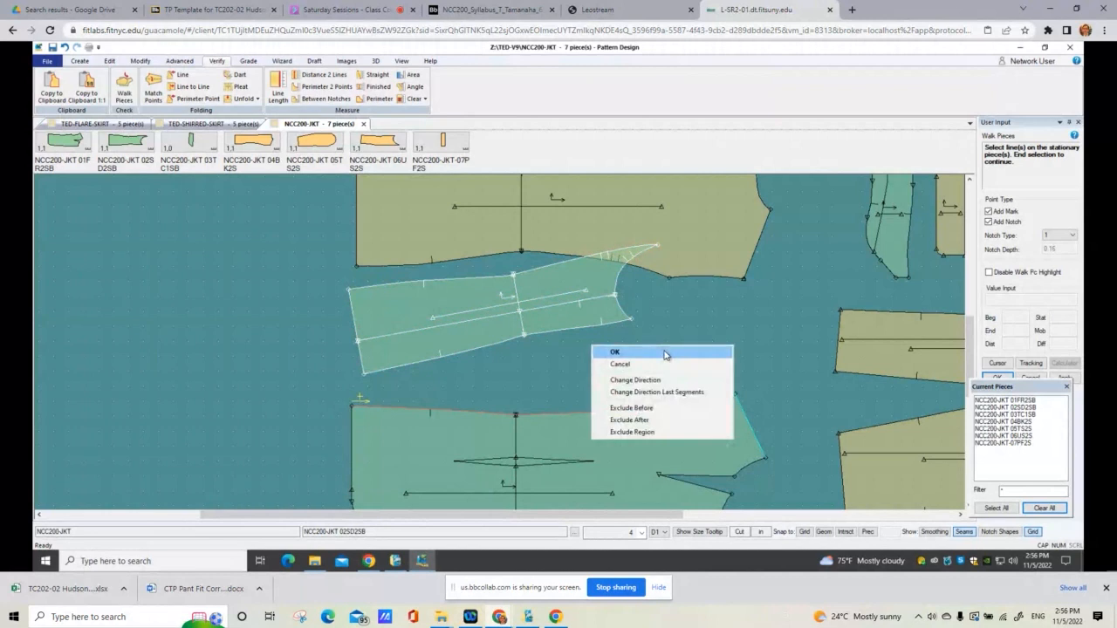
{"action": "left_click", "coordinate": [635, 380]}
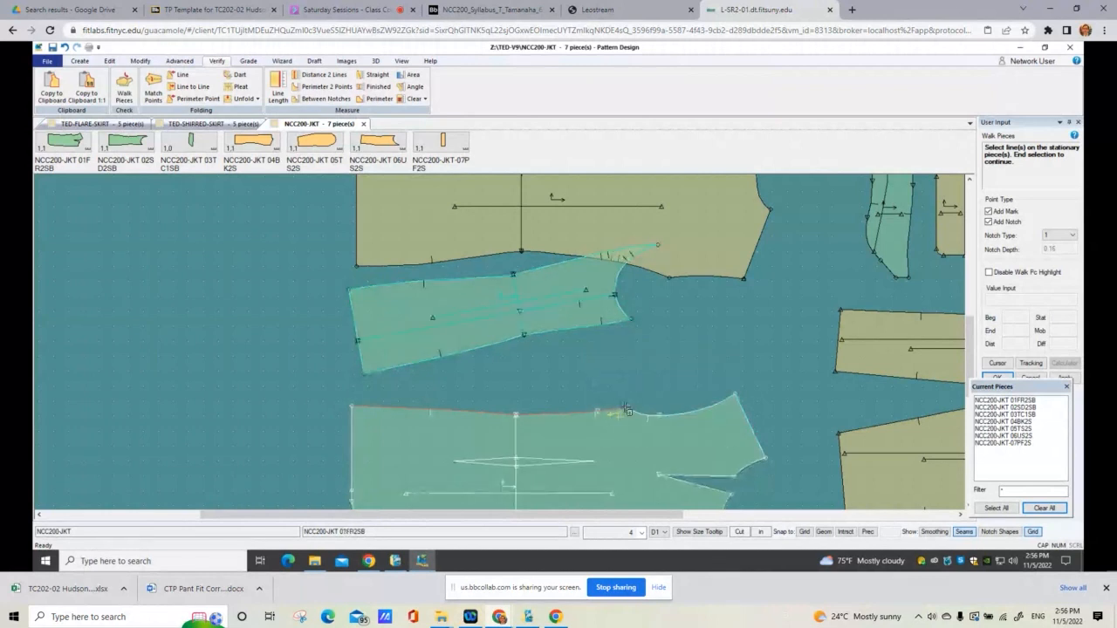
Step: Exclude the part of the front's stationary seam before the waist notch point and end the stationary selection
{"action": "right_click", "coordinate": [655, 351]}
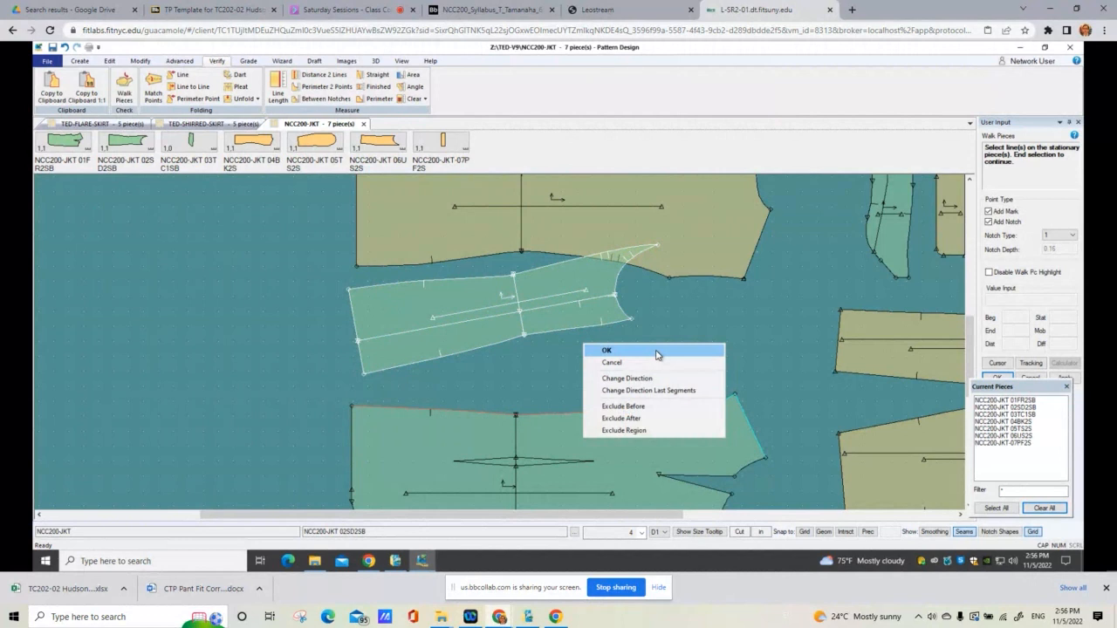
{"action": "left_click", "coordinate": [637, 407]}
{"action": "scroll", "coordinate": [555, 410], "scroll_direction": "up", "scroll_amount": 3}
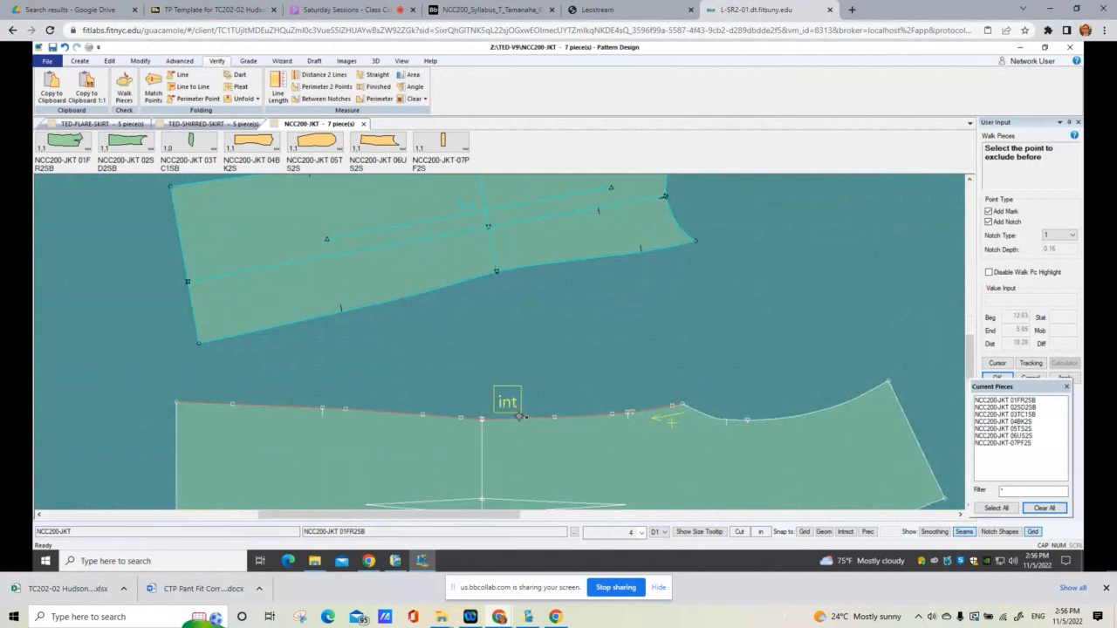
{"action": "mouse_move", "coordinate": [484, 419]}
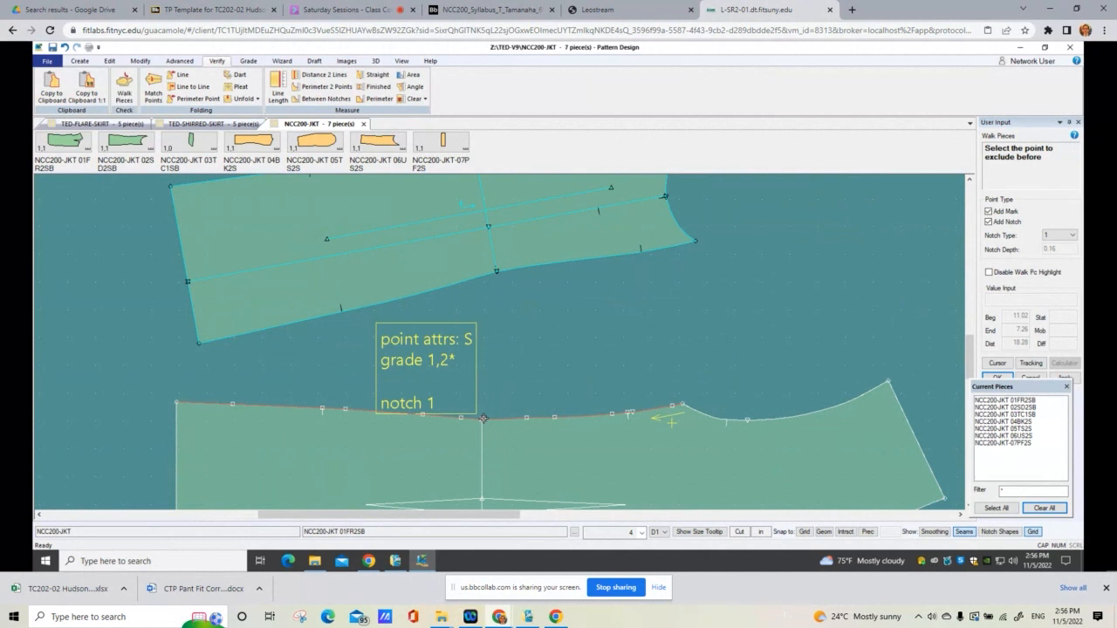
{"action": "left_click", "coordinate": [483, 419]}
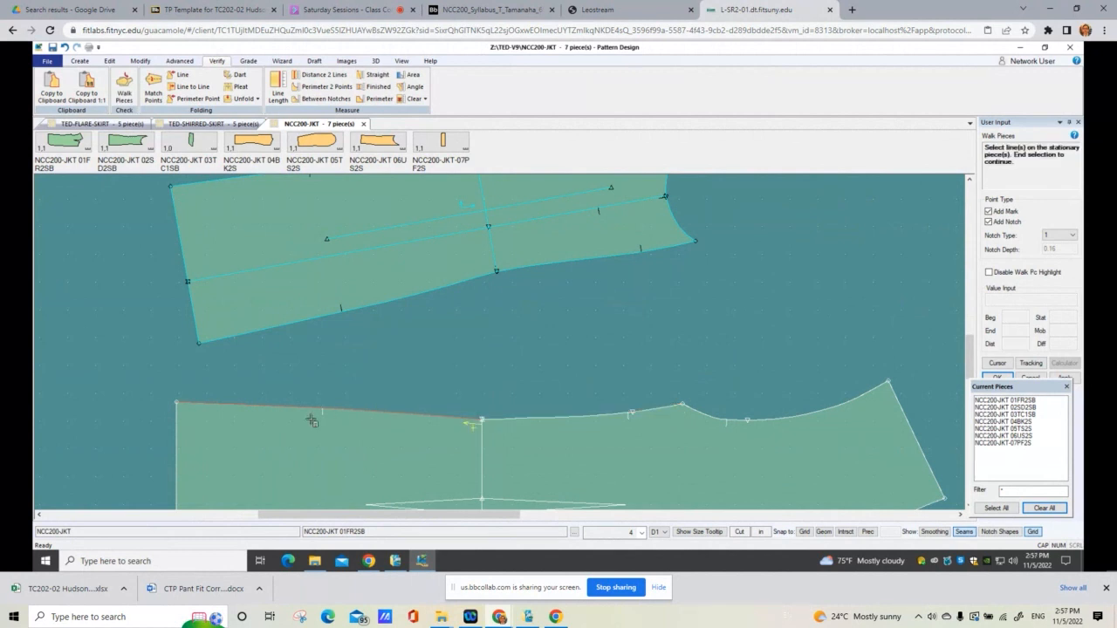
{"action": "right_click", "coordinate": [623, 353]}
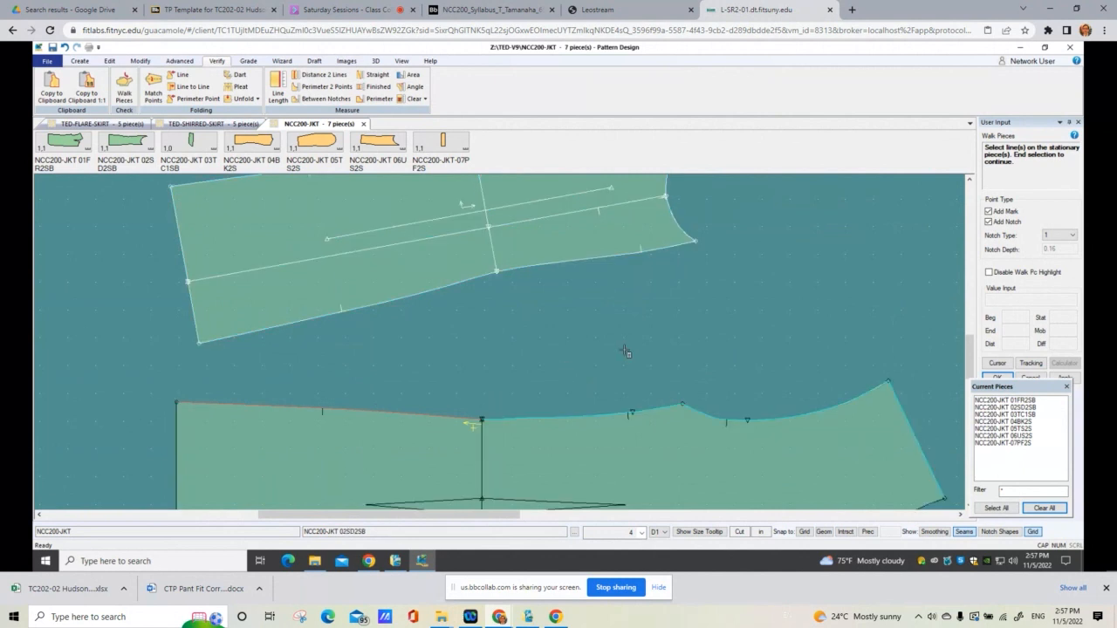
{"action": "left_click", "coordinate": [625, 351]}
Step: Select the side piece's matching seam as the walk line, exclude the part before its waist notch, and end the selection
{"action": "left_click", "coordinate": [469, 279]}
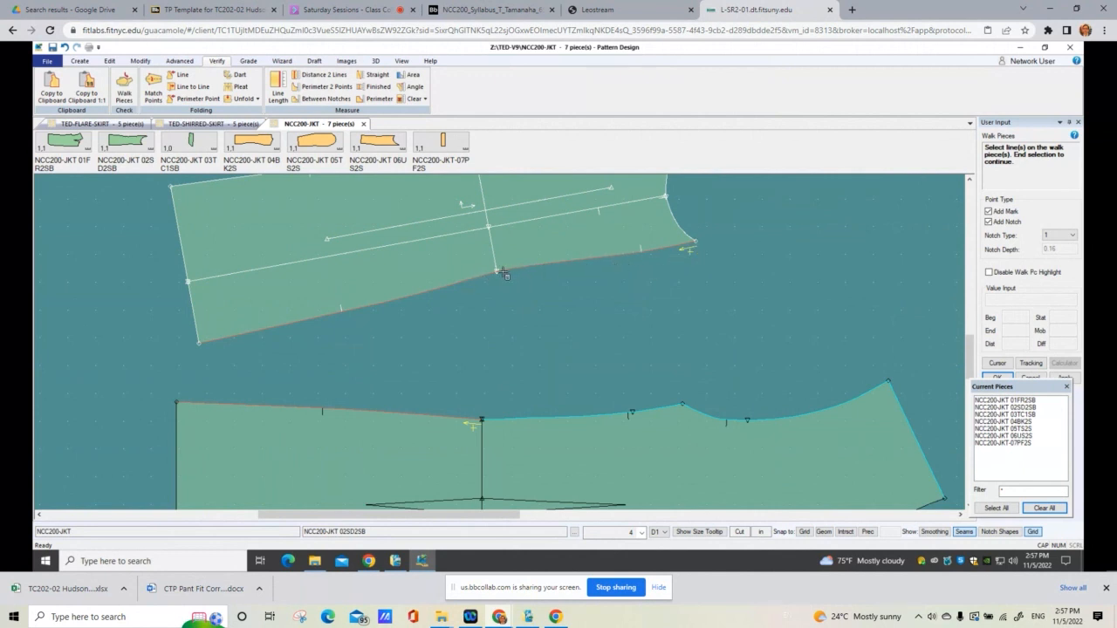
{"action": "right_click", "coordinate": [672, 316]}
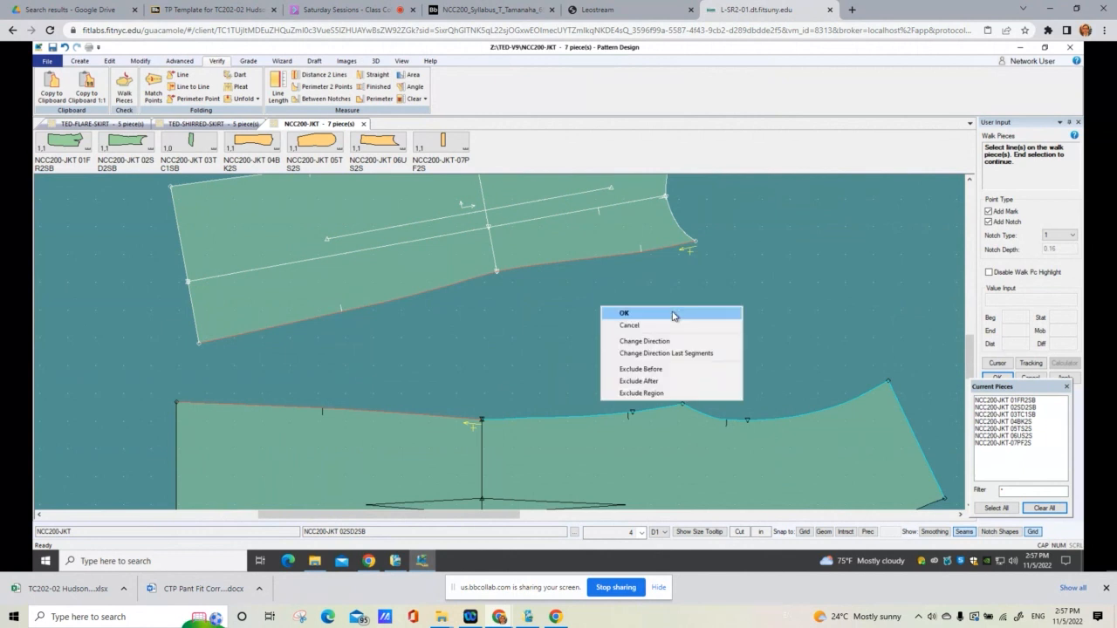
{"action": "left_click", "coordinate": [664, 370]}
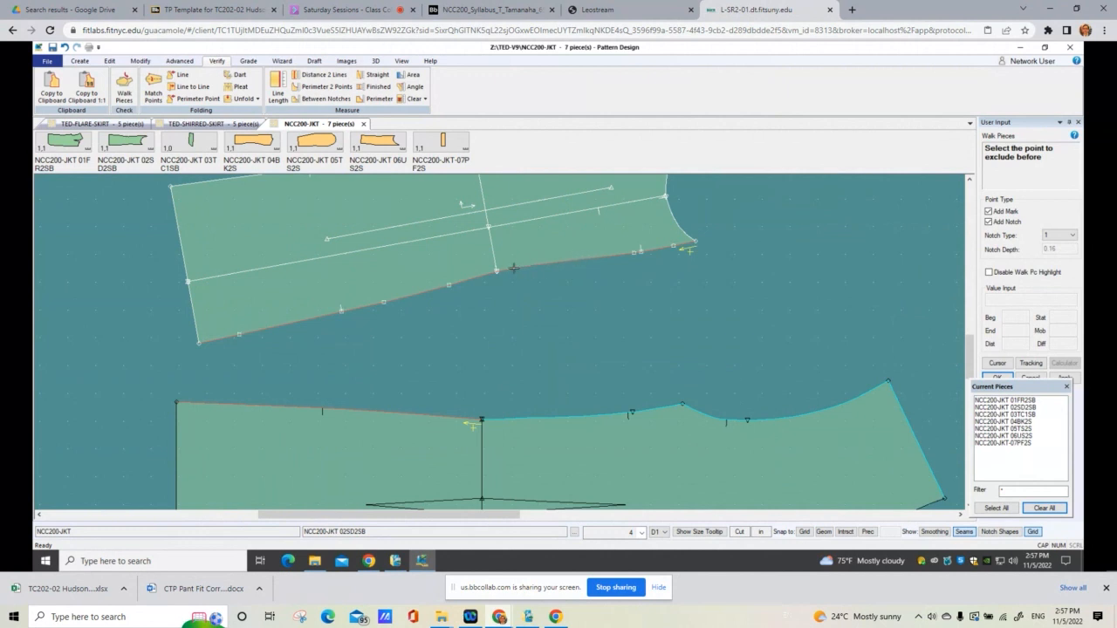
{"action": "mouse_move", "coordinate": [498, 273]}
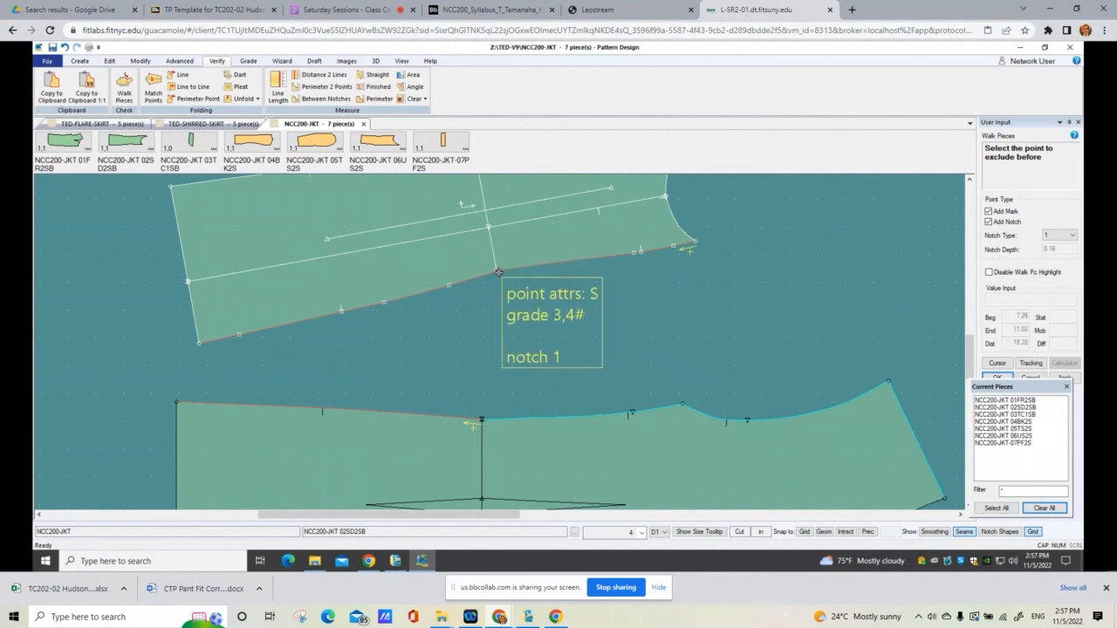
{"action": "left_click", "coordinate": [498, 273]}
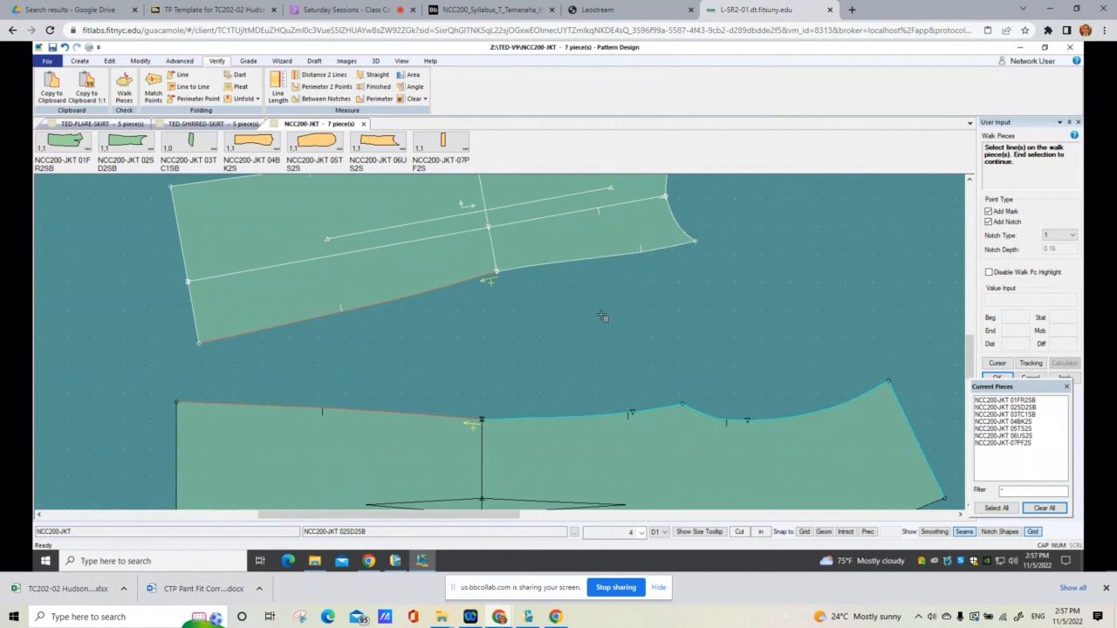
{"action": "right_click", "coordinate": [646, 306]}
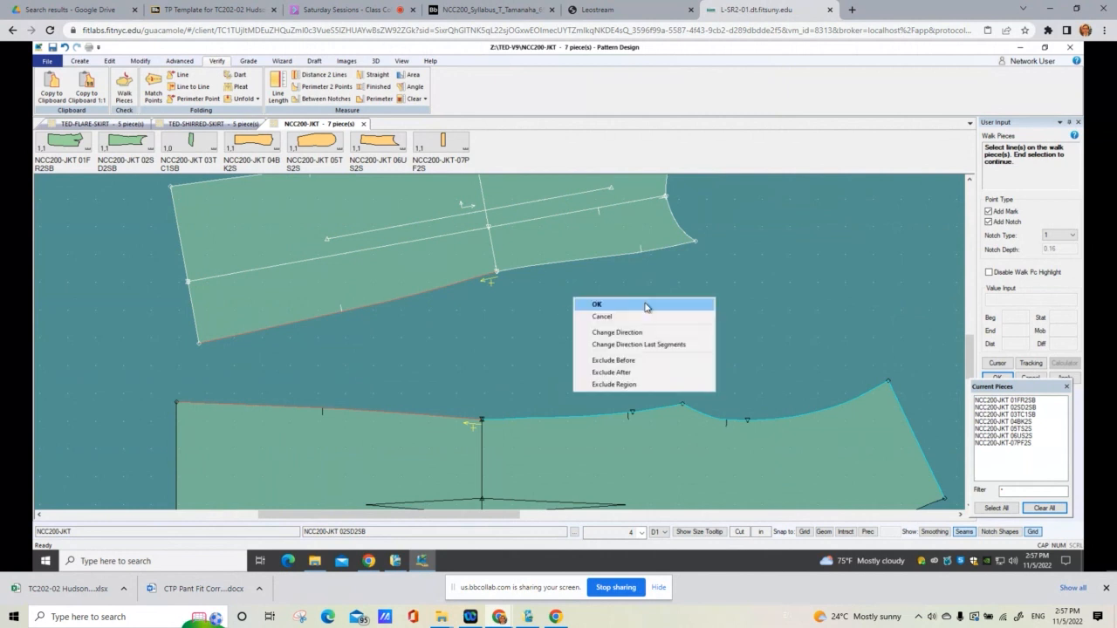
{"action": "left_click", "coordinate": [648, 305]}
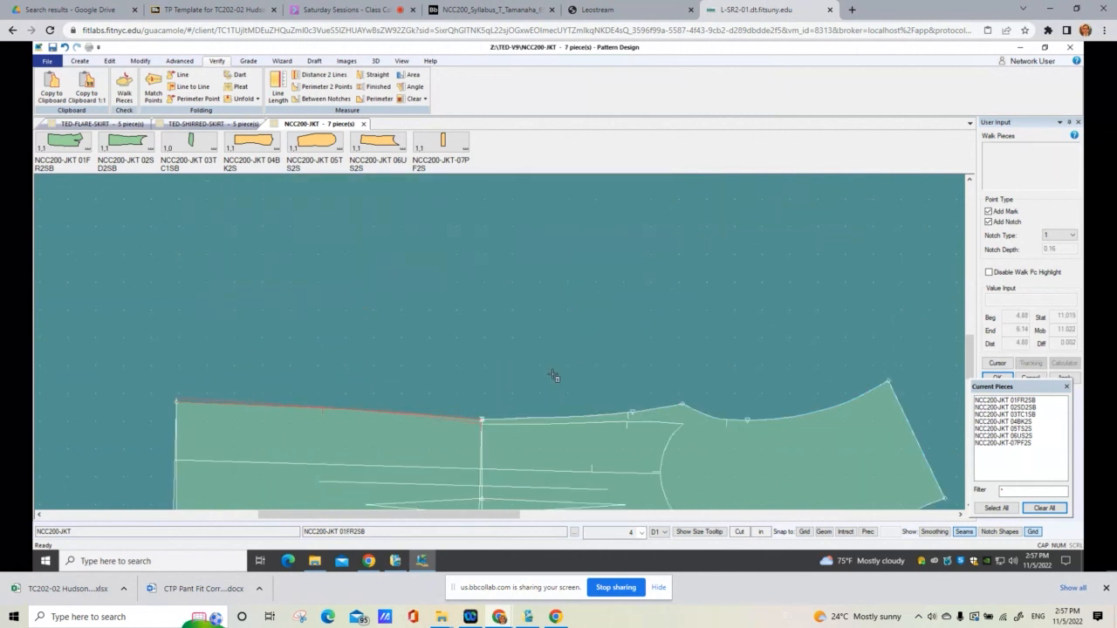
Step: Change the mobile side, walk the side piece along the front's seam from waist to hem, and exit without marking
{"action": "right_click", "coordinate": [565, 310]}
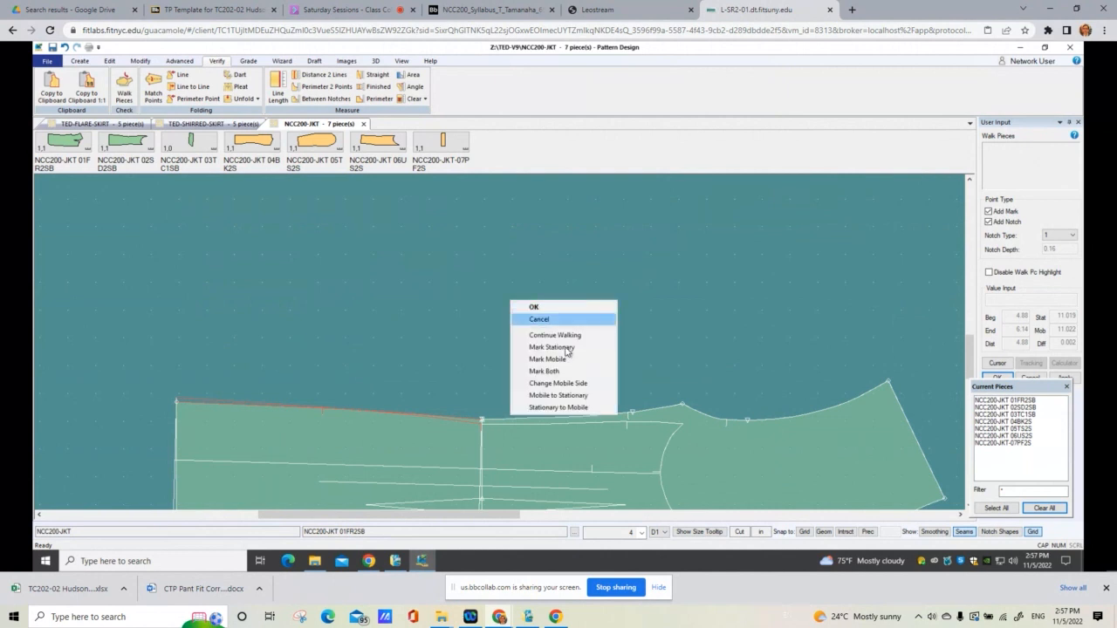
{"action": "left_click", "coordinate": [576, 383]}
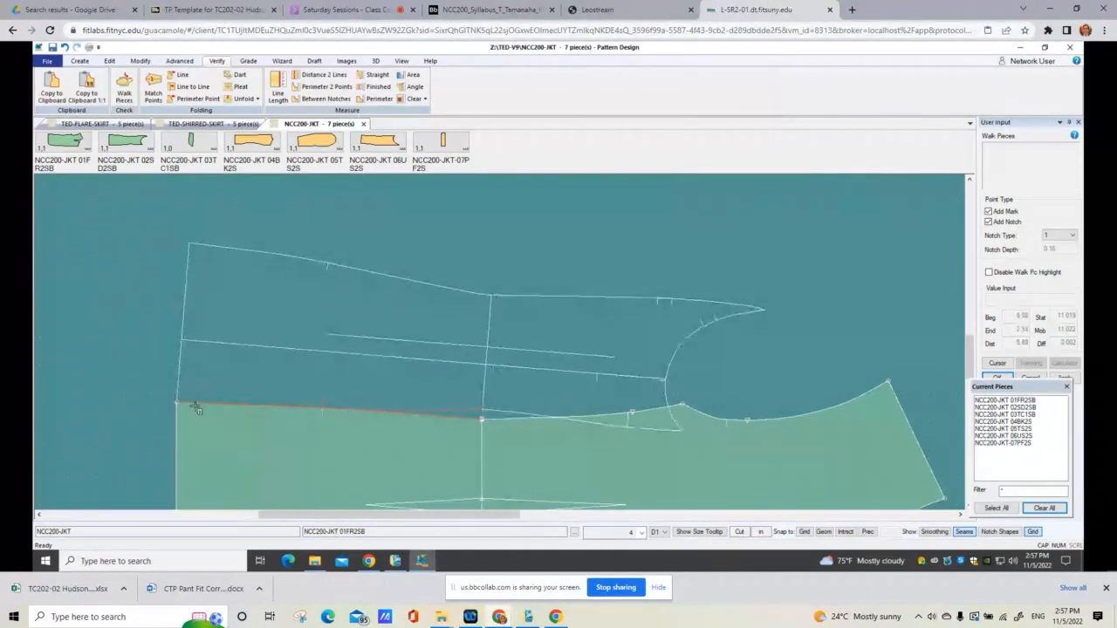
{"action": "scroll", "coordinate": [188, 407], "scroll_direction": "up", "scroll_amount": 3}
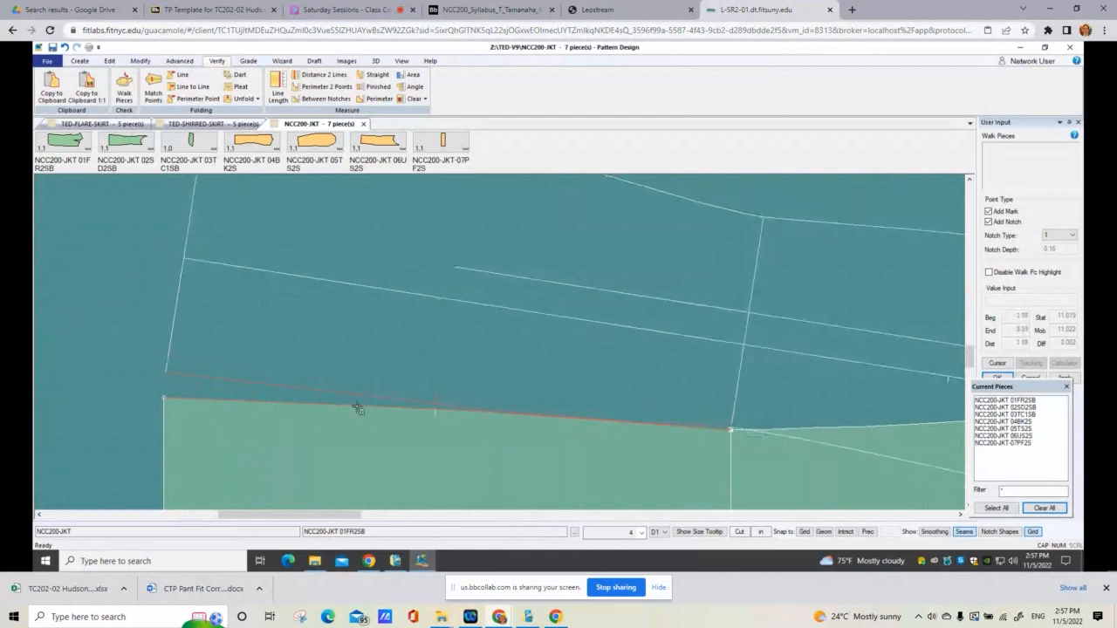
{"action": "right_click", "coordinate": [411, 348]}
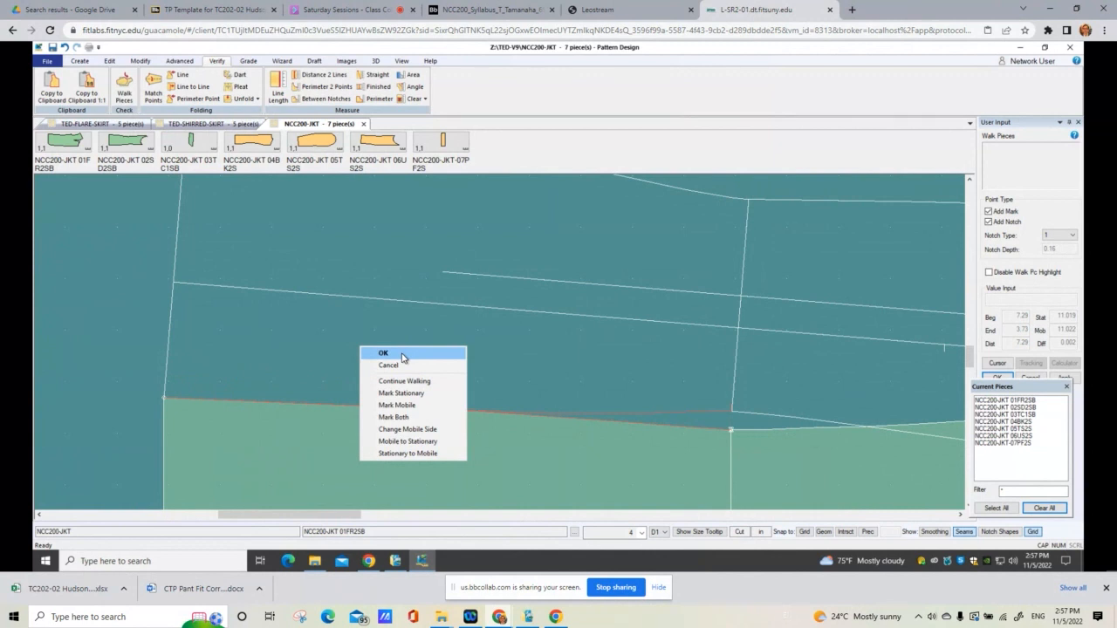
{"action": "left_click", "coordinate": [389, 365]}
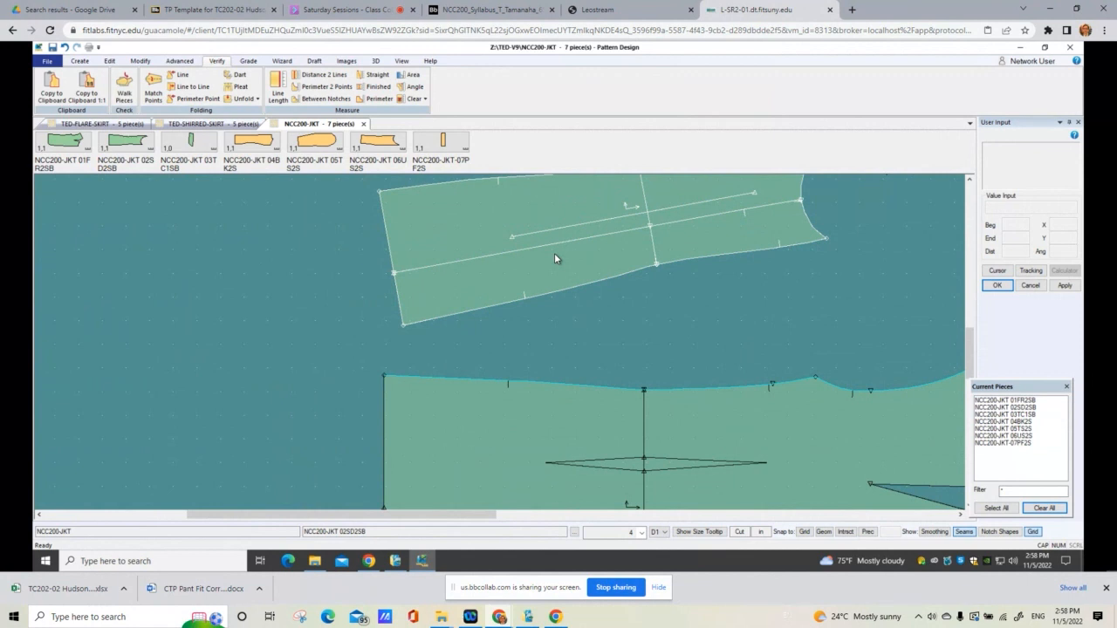
Step: Shift side piece NCC200-JKT 02SD2SB slightly toward the front and straighten it on its grain line with Realign Piece
{"action": "scroll", "coordinate": [526, 447], "scroll_direction": "down", "scroll_amount": 2}
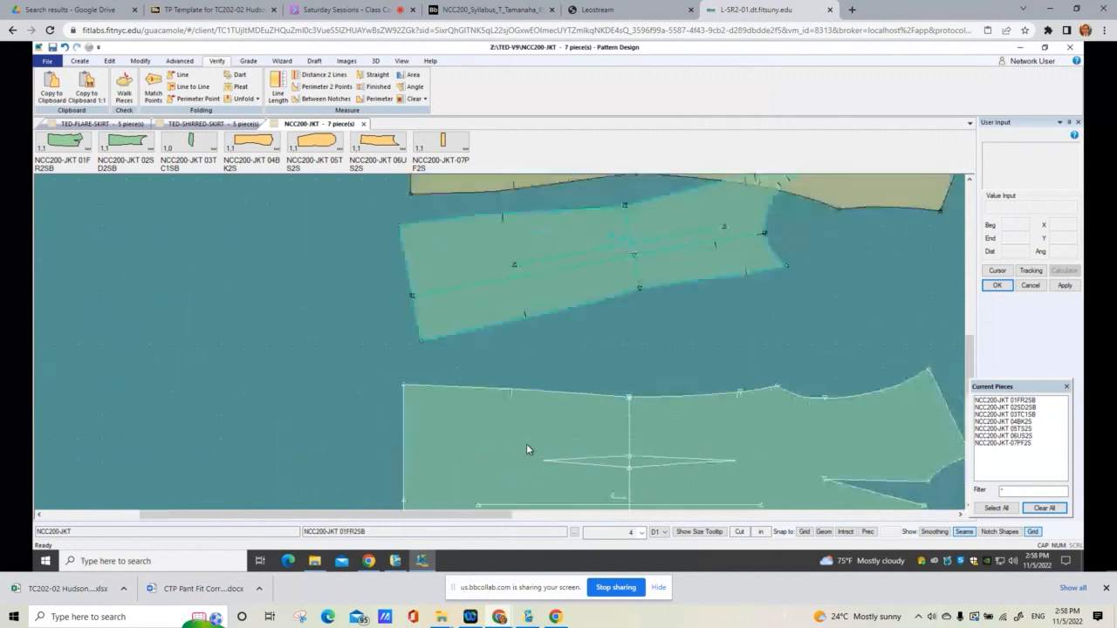
{"action": "left_click_drag", "start_coordinate": [617, 273], "coordinate": [560, 295]}
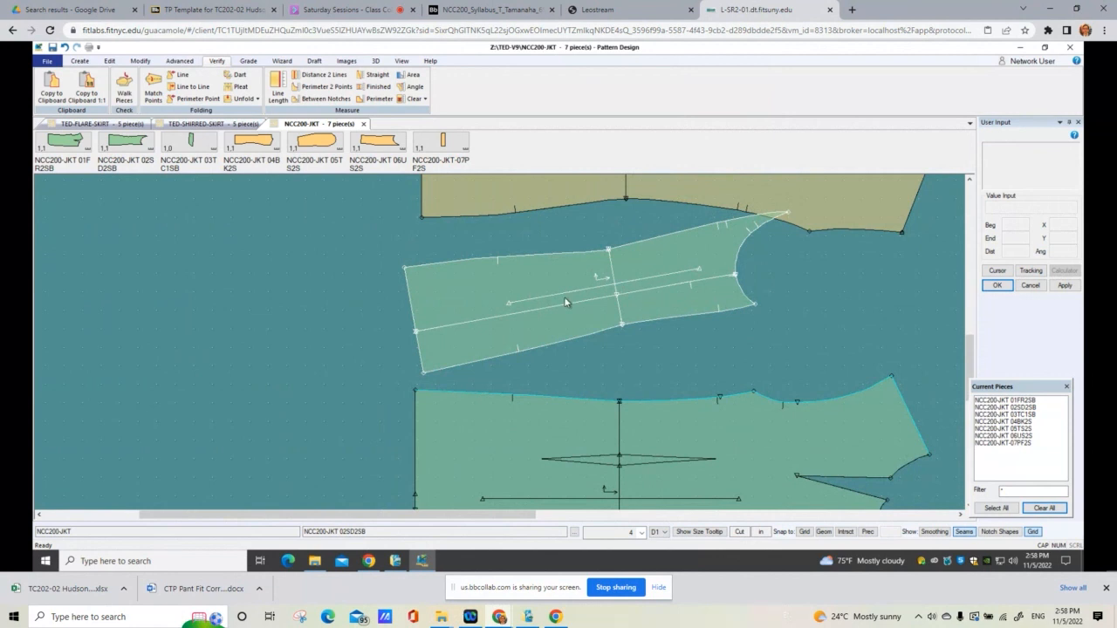
{"action": "left_click", "coordinate": [139, 62]}
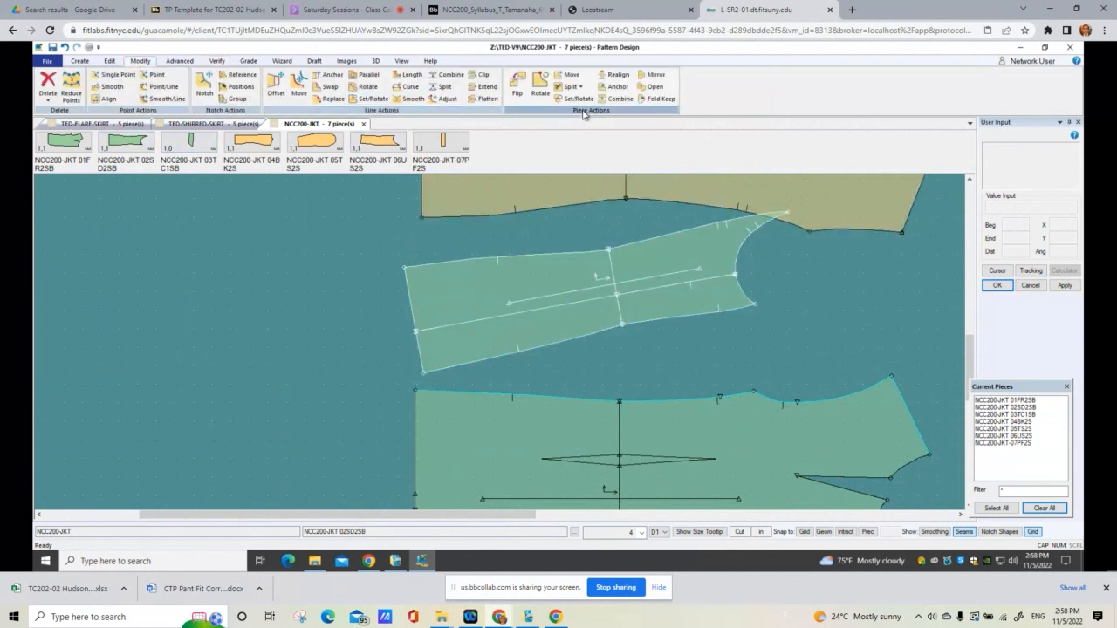
{"action": "left_click", "coordinate": [618, 75]}
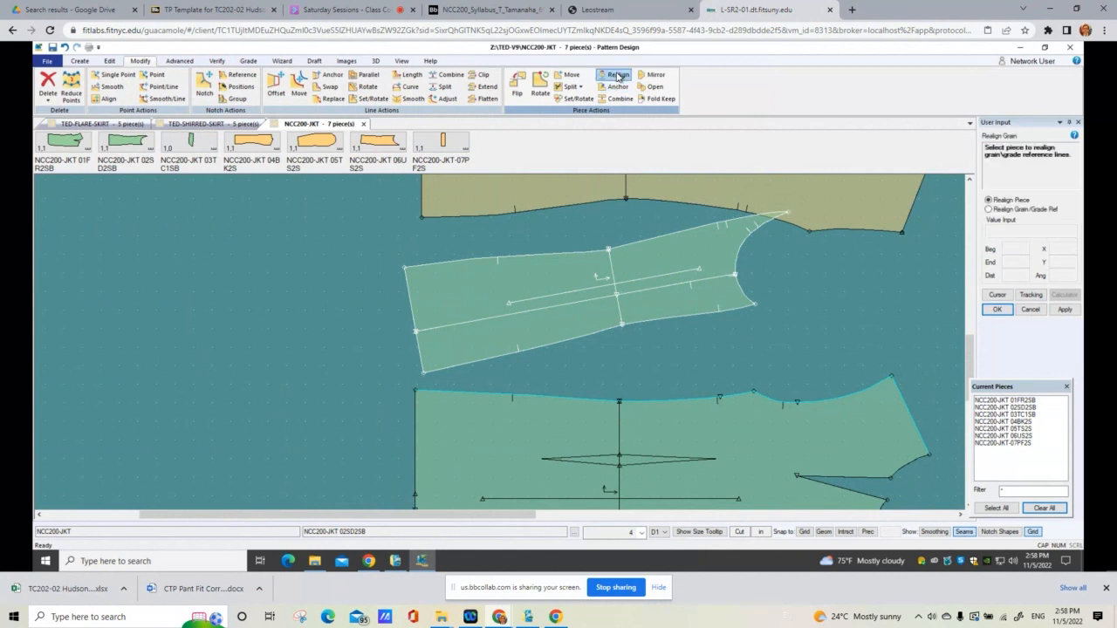
{"action": "left_click", "coordinate": [689, 261]}
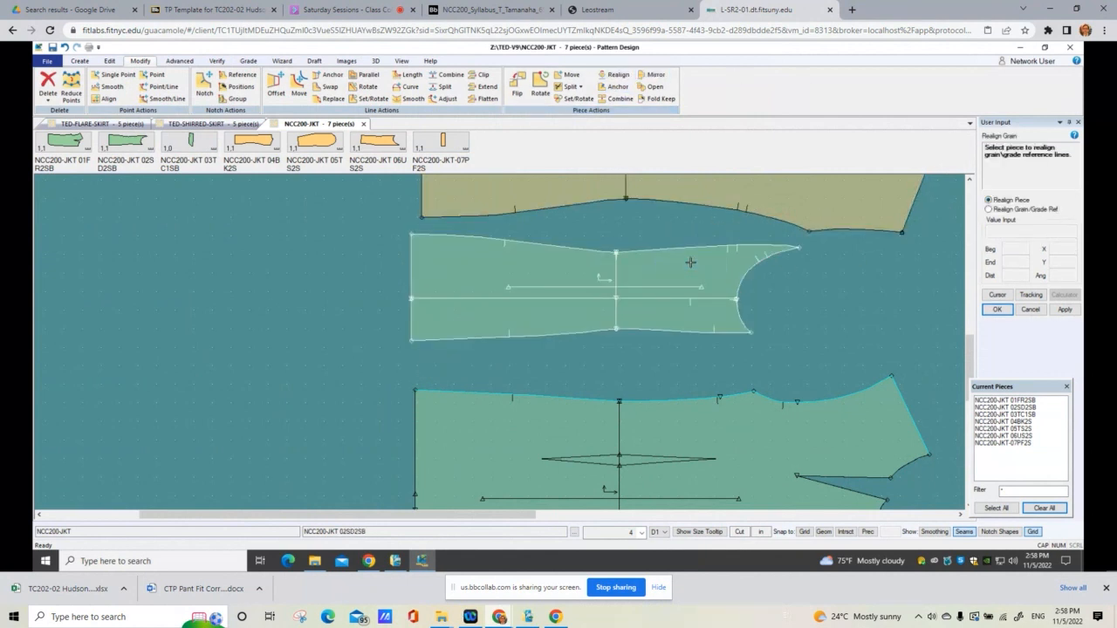
{"action": "right_click", "coordinate": [691, 262]}
{"action": "left_click", "coordinate": [690, 262]}
Step: Position the straightened side piece between the back and front pieces and bring all the jacket pieces into view
{"action": "scroll", "coordinate": [735, 364], "scroll_direction": "down", "scroll_amount": 2}
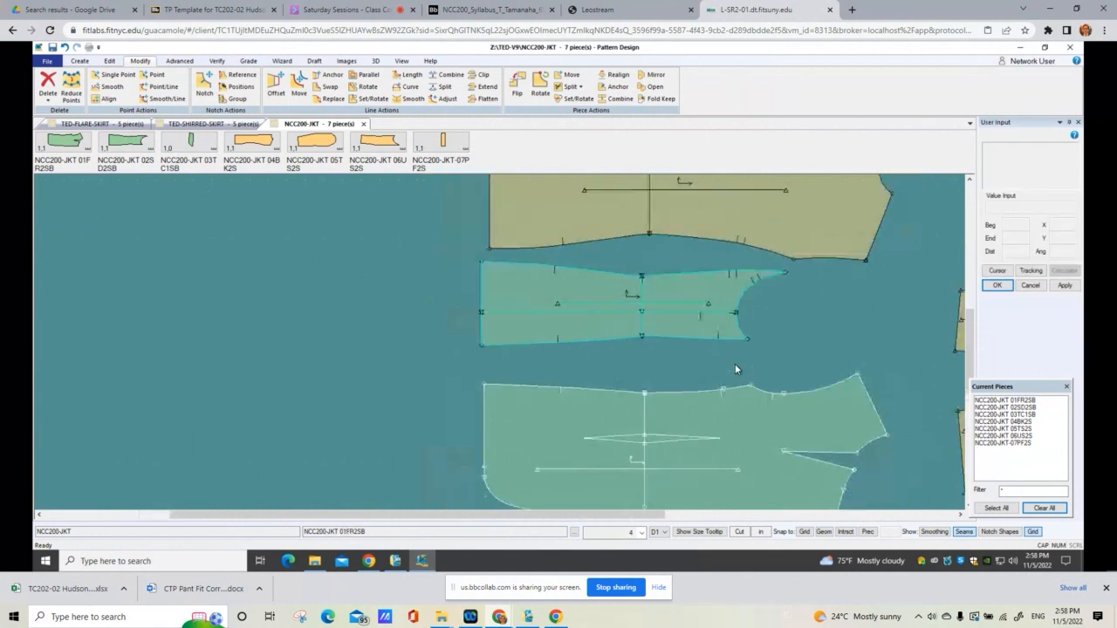
{"action": "left_click_drag", "start_coordinate": [706, 317], "coordinate": [716, 318]}
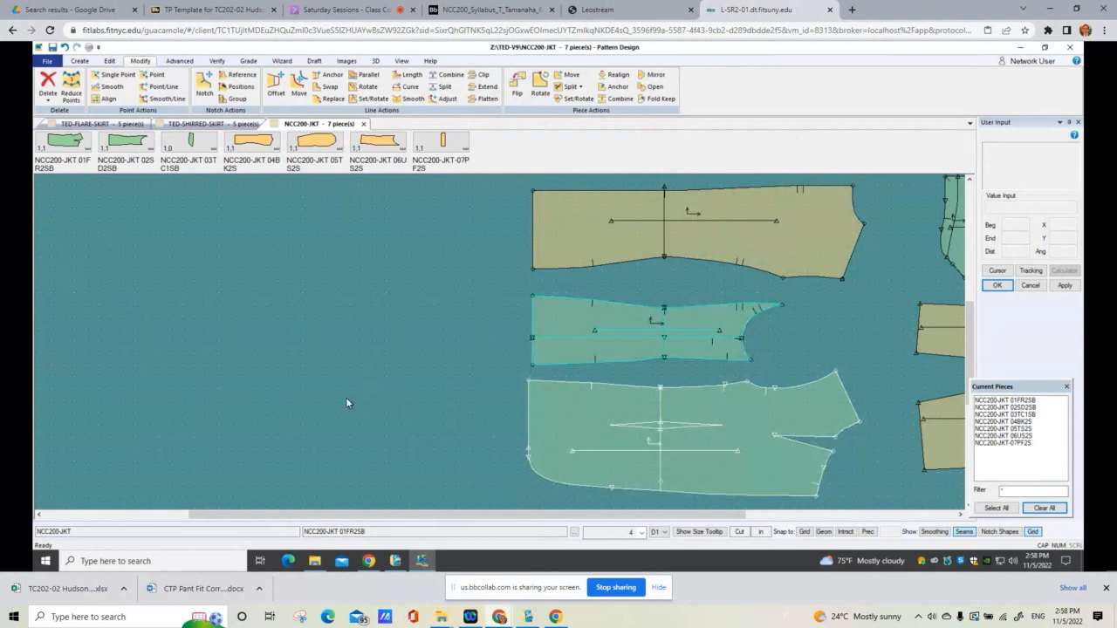
{"action": "scroll", "coordinate": [344, 395], "scroll_direction": "down", "scroll_amount": 1}
{"action": "scroll", "coordinate": [343, 397], "scroll_direction": "down", "scroll_amount": 3}
{"action": "scroll", "coordinate": [635, 365], "scroll_direction": "up", "scroll_amount": 2}
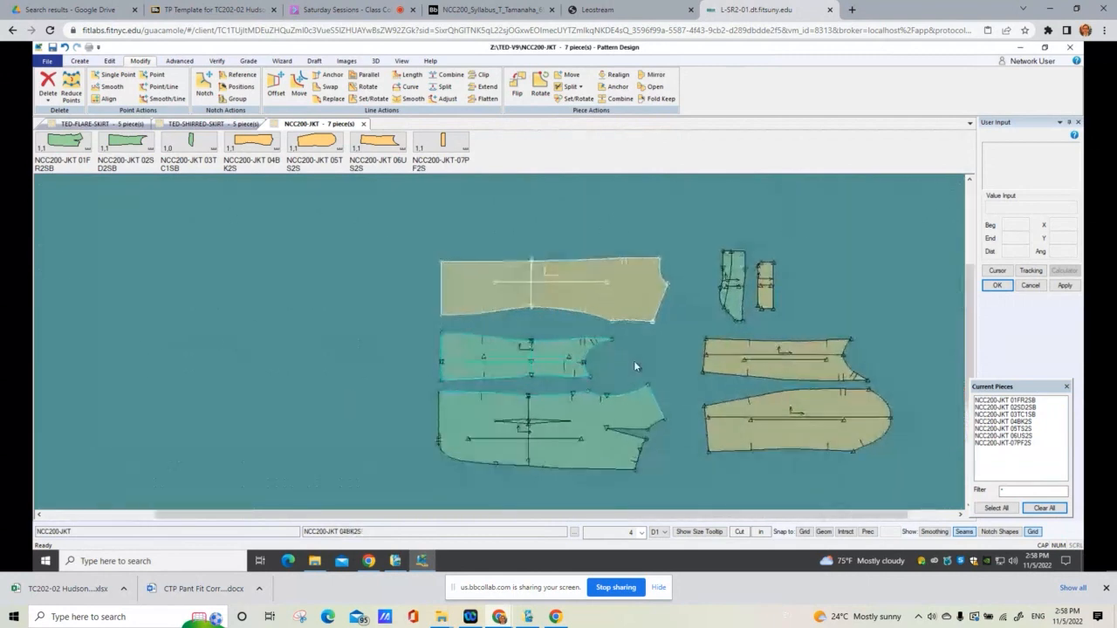
Step: Start Walk Pieces with the side seam of back piece NCC200-JKT 04BK2S as the stationary line and reverse its direction
{"action": "scroll", "coordinate": [572, 395], "scroll_direction": "up", "scroll_amount": 1}
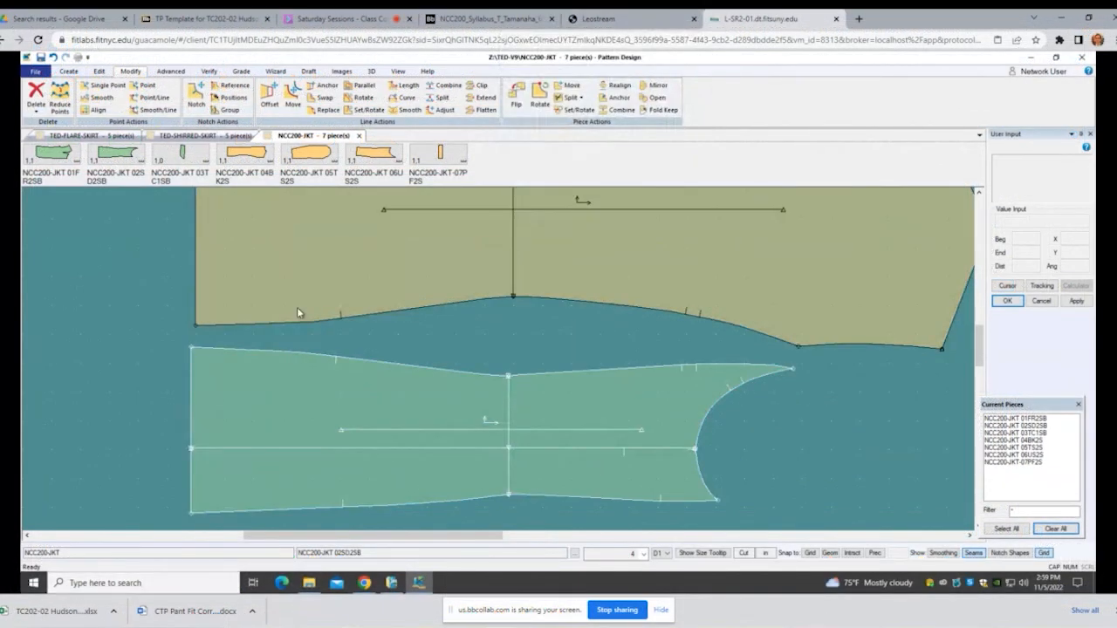
{"action": "left_click", "coordinate": [208, 73]}
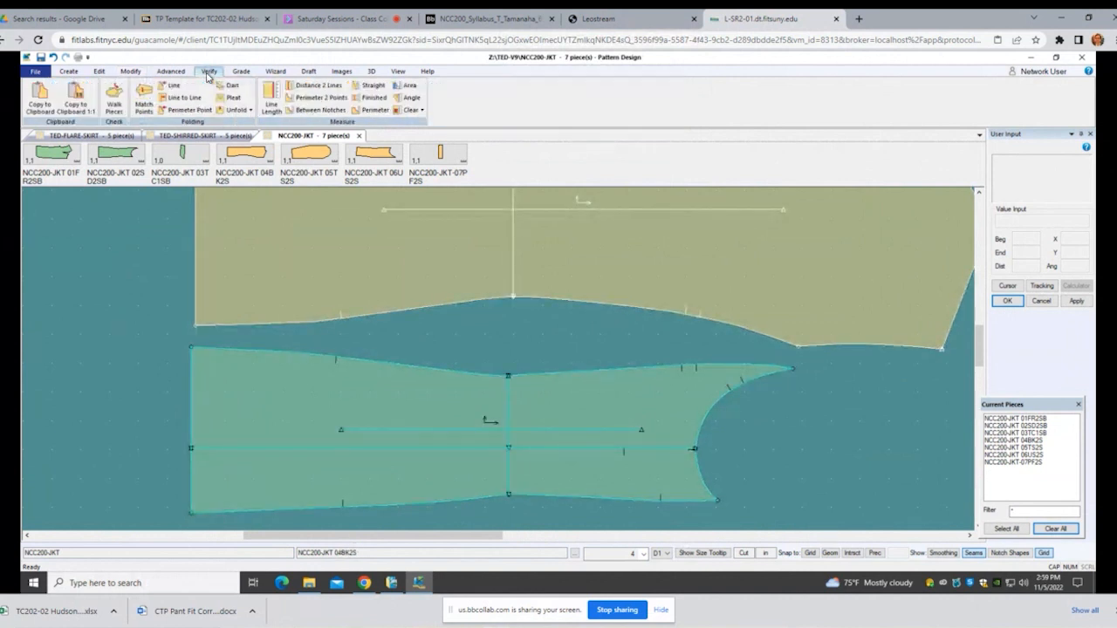
{"action": "left_click", "coordinate": [113, 97]}
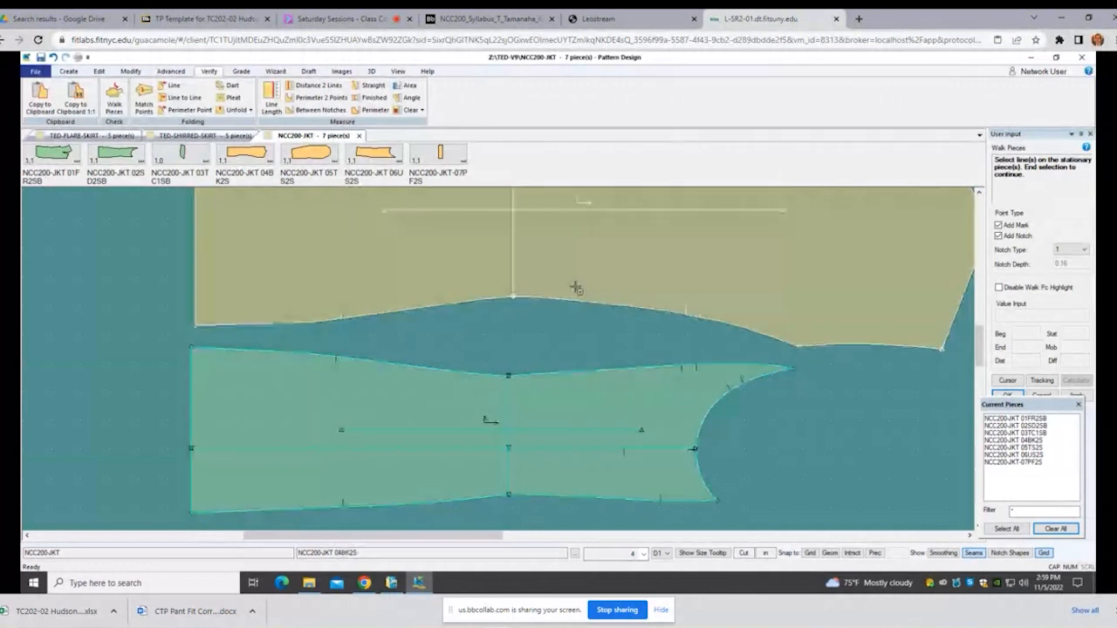
{"action": "scroll", "coordinate": [646, 406], "scroll_direction": "down", "scroll_amount": 2}
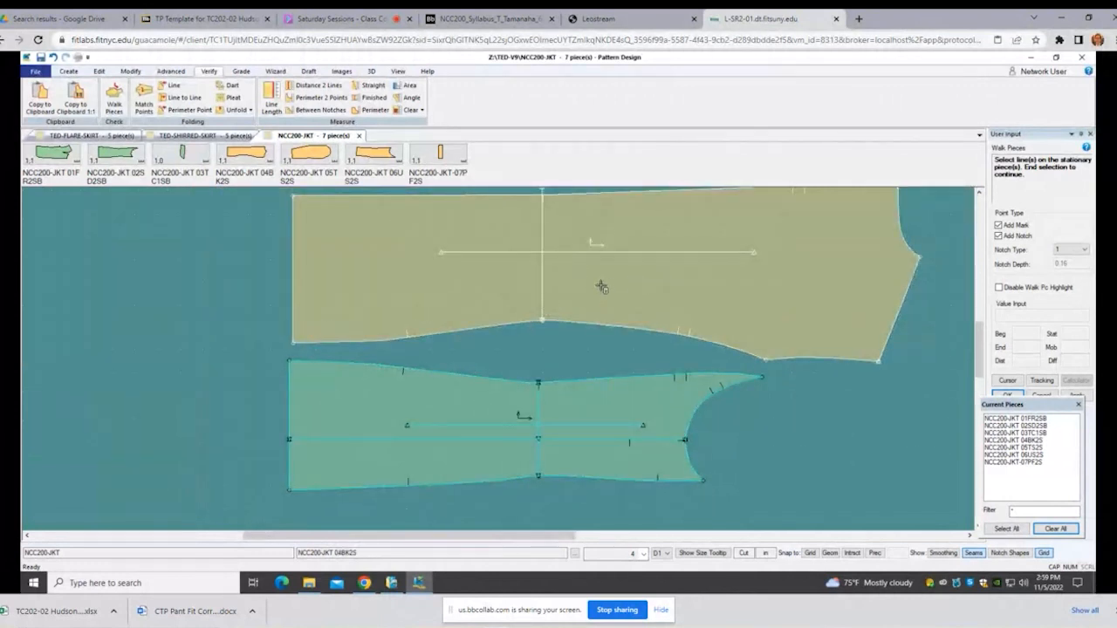
{"action": "left_click", "coordinate": [572, 324]}
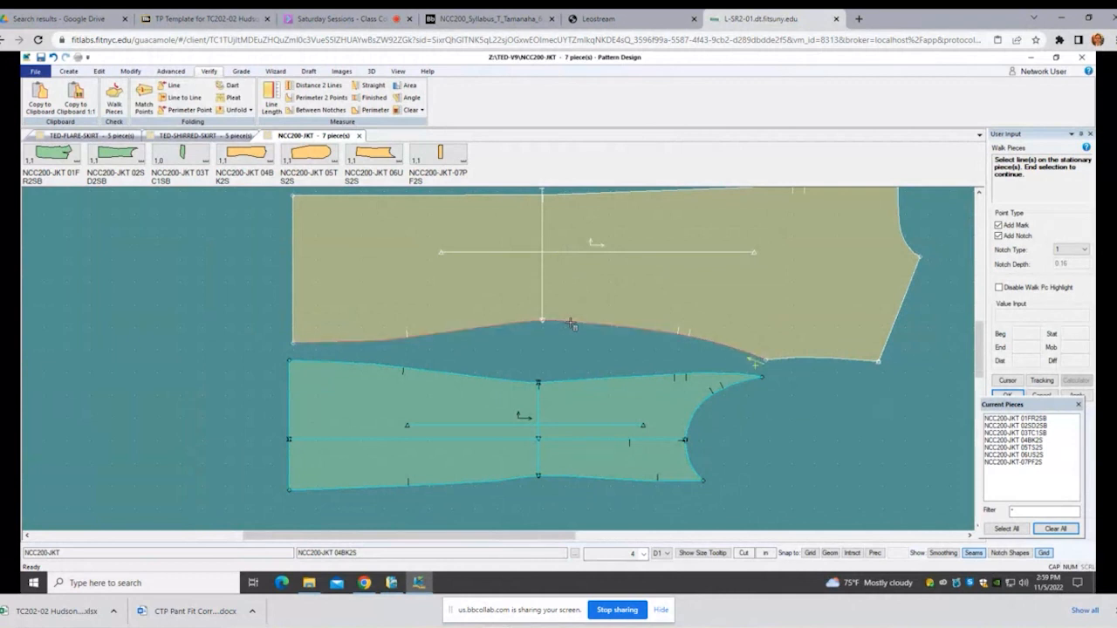
{"action": "right_click", "coordinate": [712, 292]}
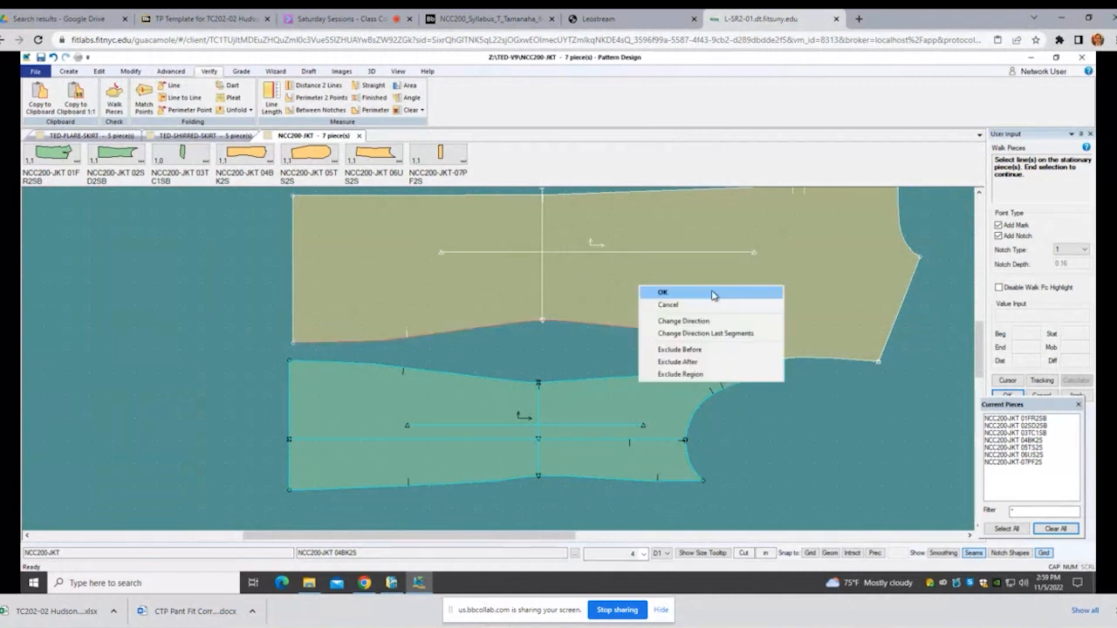
{"action": "left_click", "coordinate": [718, 325]}
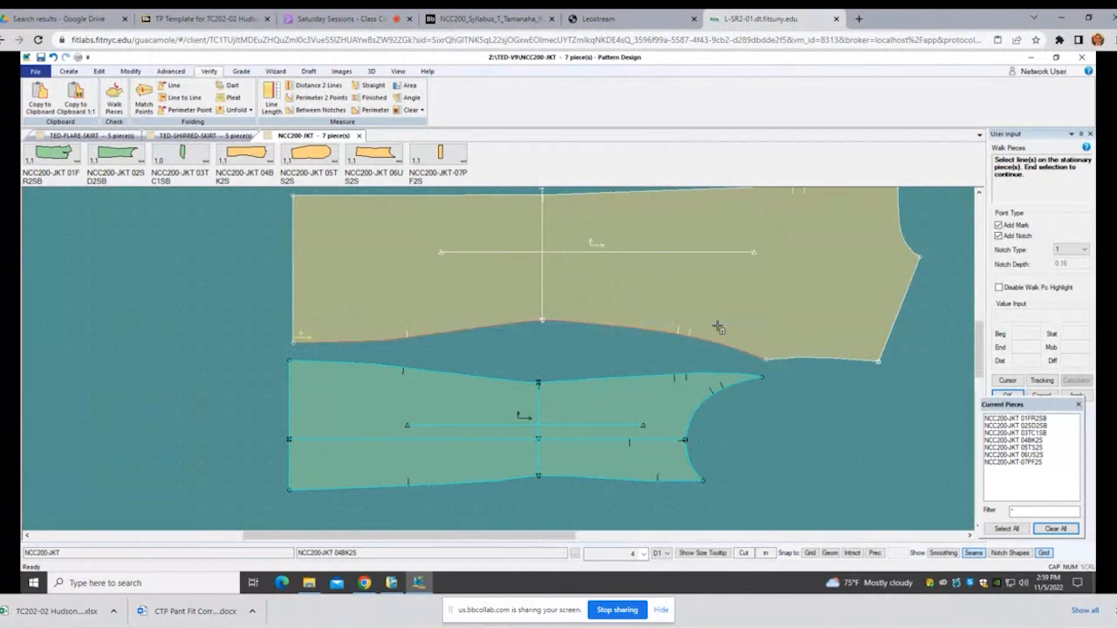
Step: Exclude the part of the back's stationary seam before its waist notch and end the stationary selection
{"action": "right_click", "coordinate": [759, 280]}
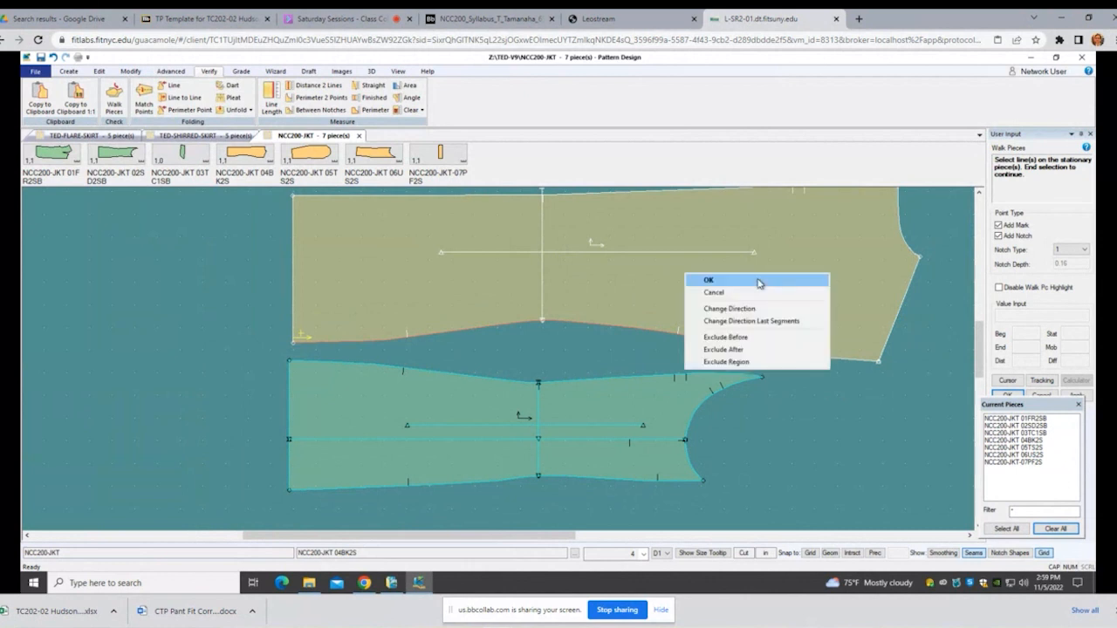
{"action": "left_click", "coordinate": [744, 338]}
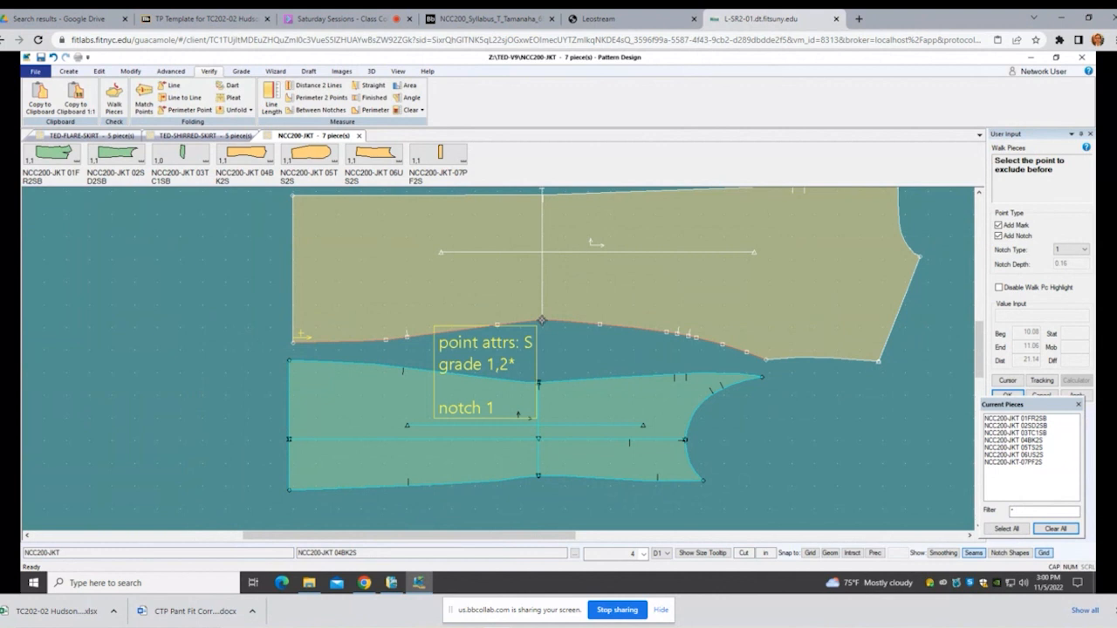
{"action": "left_click", "coordinate": [541, 321]}
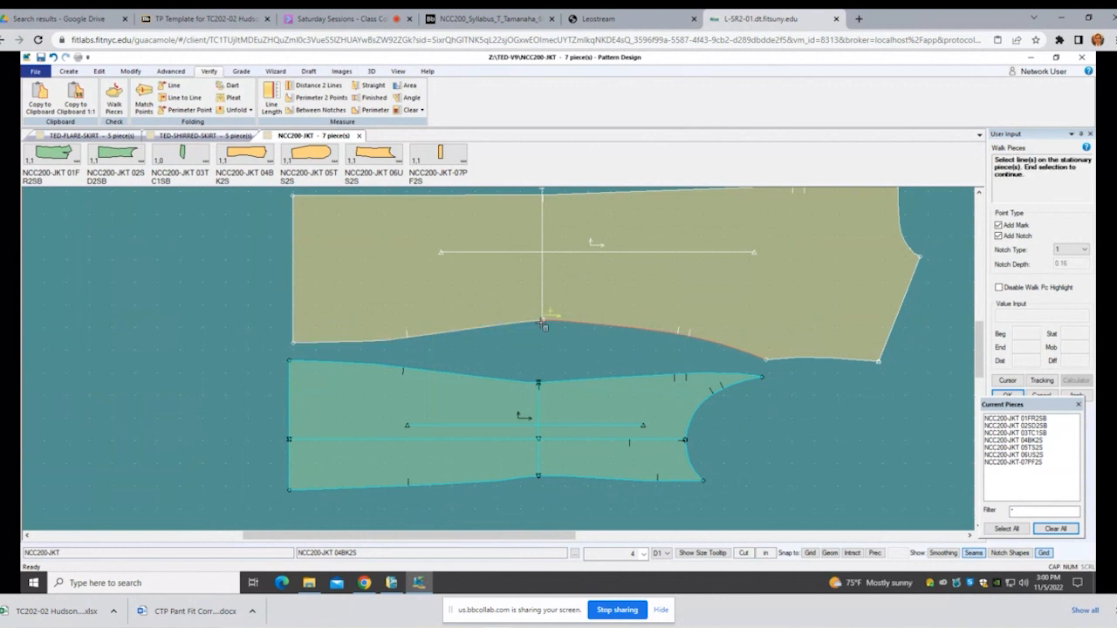
{"action": "right_click", "coordinate": [820, 390]}
{"action": "left_click", "coordinate": [820, 388]}
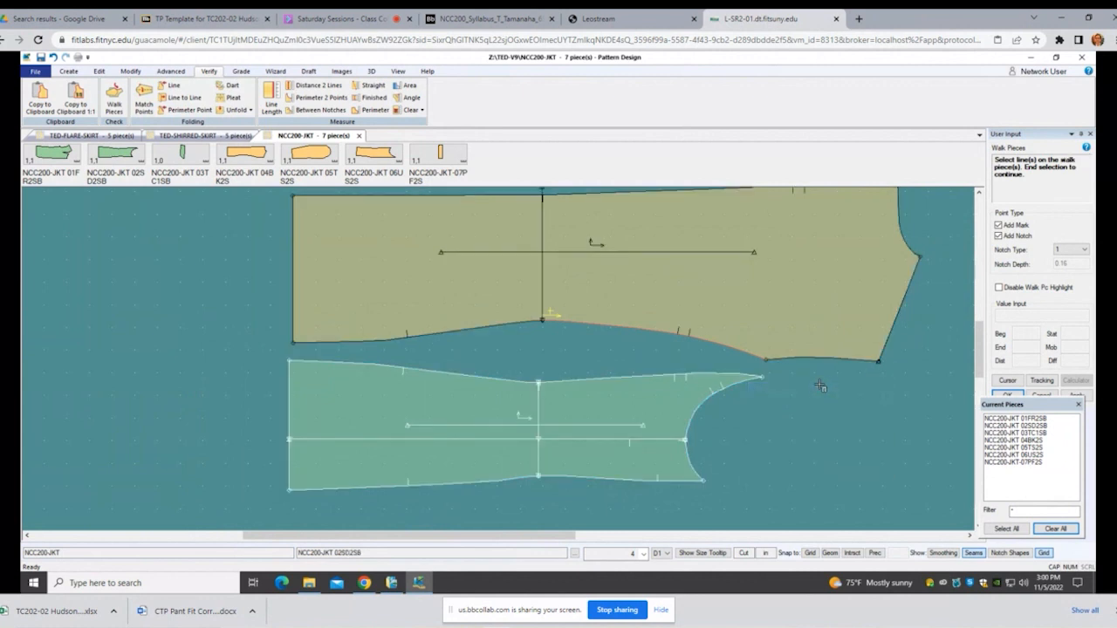
Step: Select the matching seam of side piece NCC200-JKT 02SD2SB as the walk line, exclude the part before its waist notch, and end the selection
{"action": "left_click", "coordinate": [583, 381]}
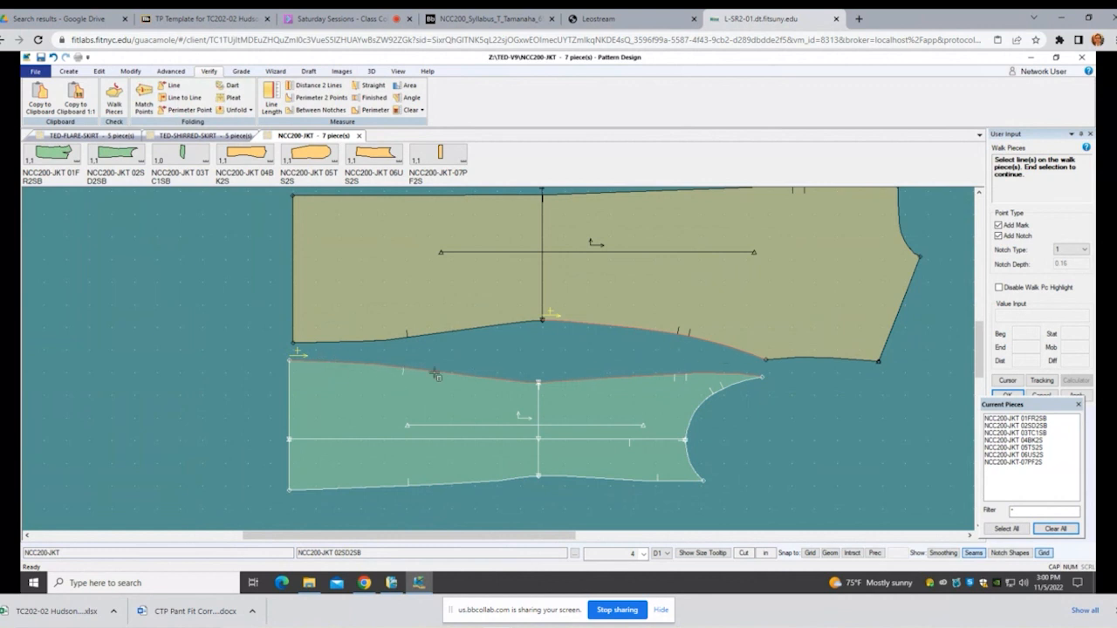
{"action": "right_click", "coordinate": [574, 354]}
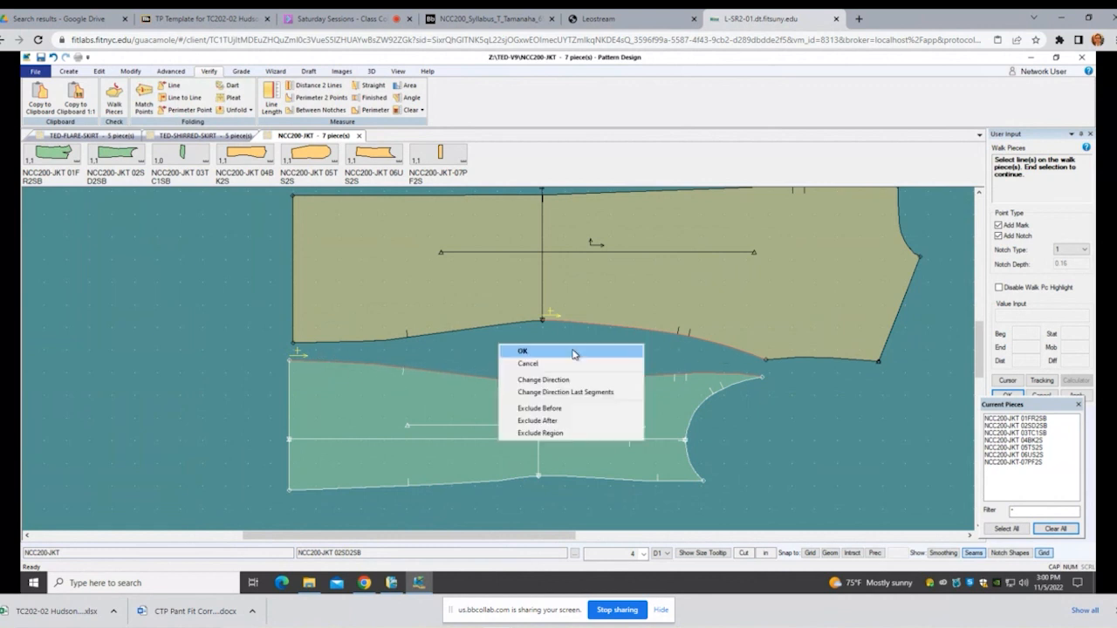
{"action": "left_click", "coordinate": [573, 409]}
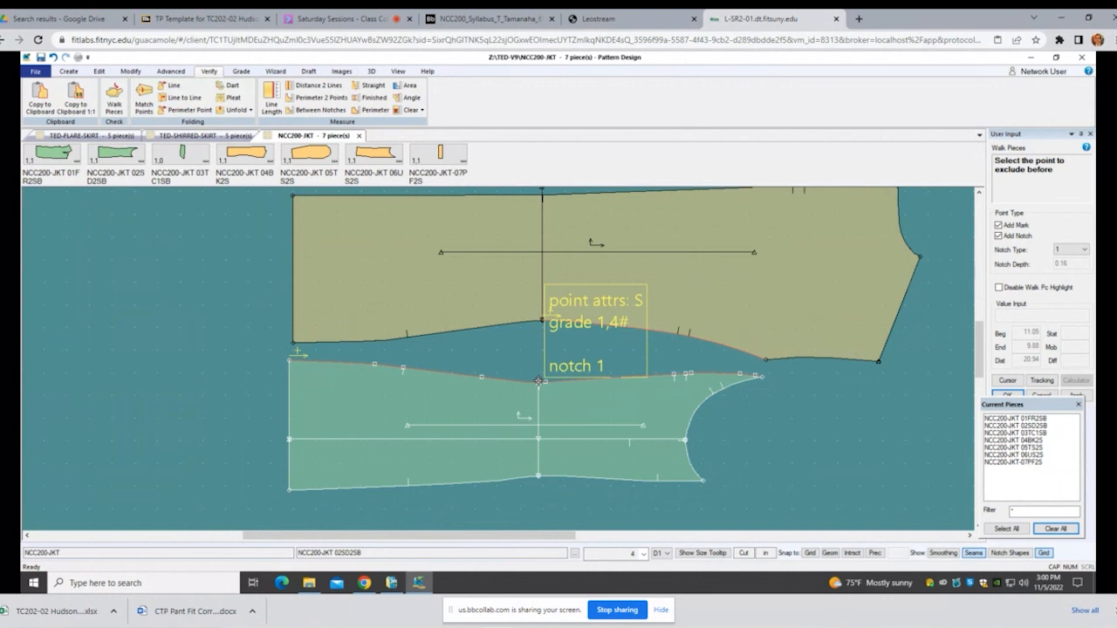
{"action": "left_click", "coordinate": [540, 381]}
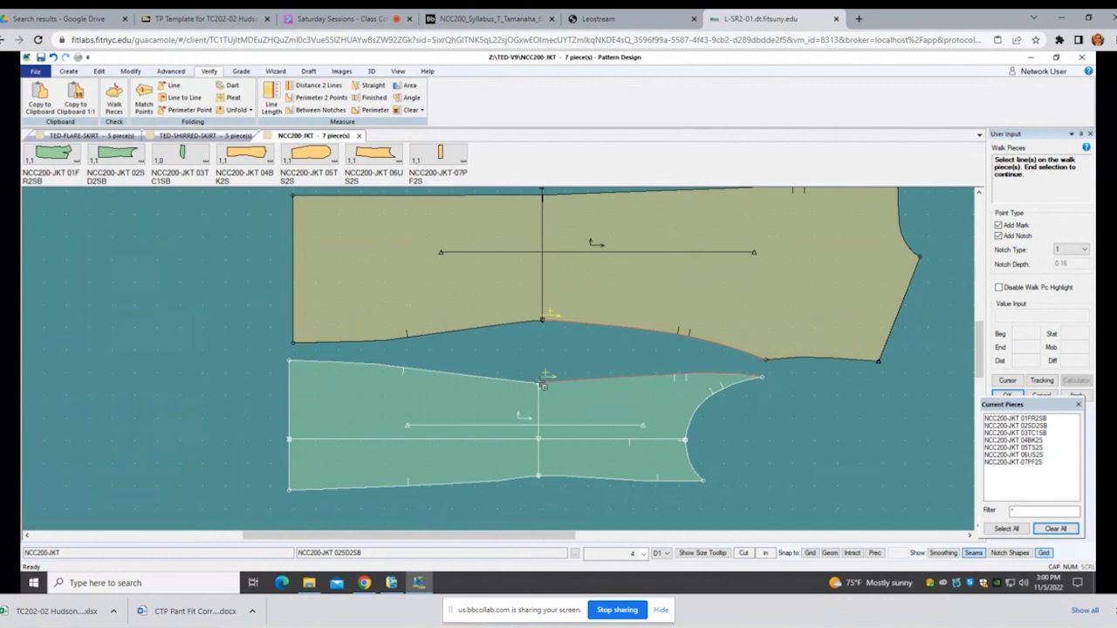
{"action": "right_click", "coordinate": [572, 341]}
{"action": "left_click", "coordinate": [572, 341]}
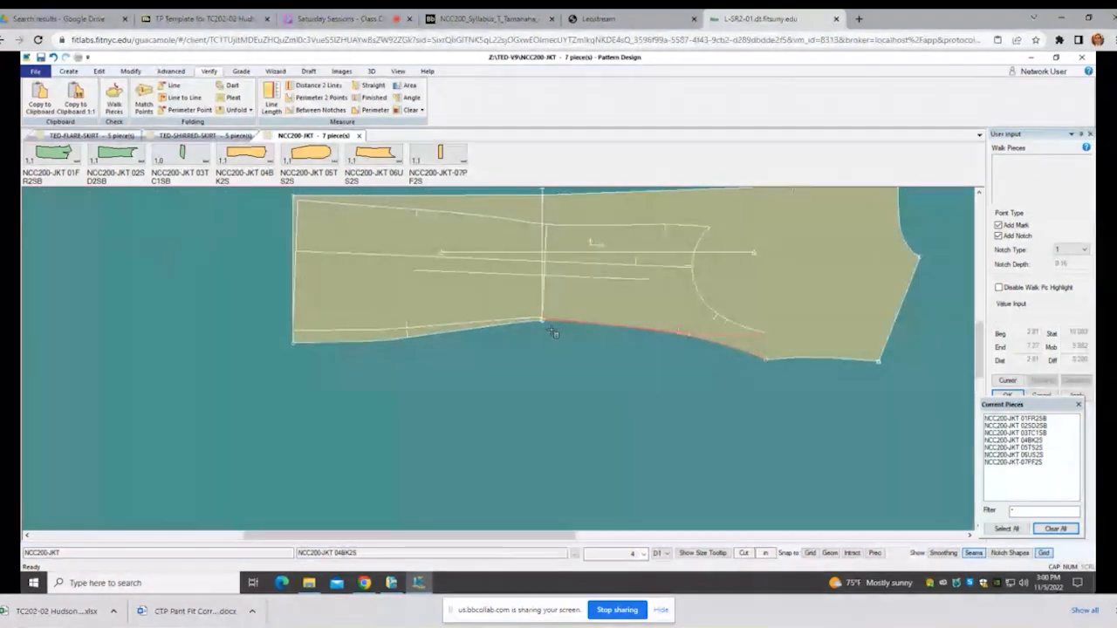
Step: Change the mobile side, walk the side piece along the back's seam from waist to armhole, and exit Walk Pieces
{"action": "right_click", "coordinate": [633, 329]}
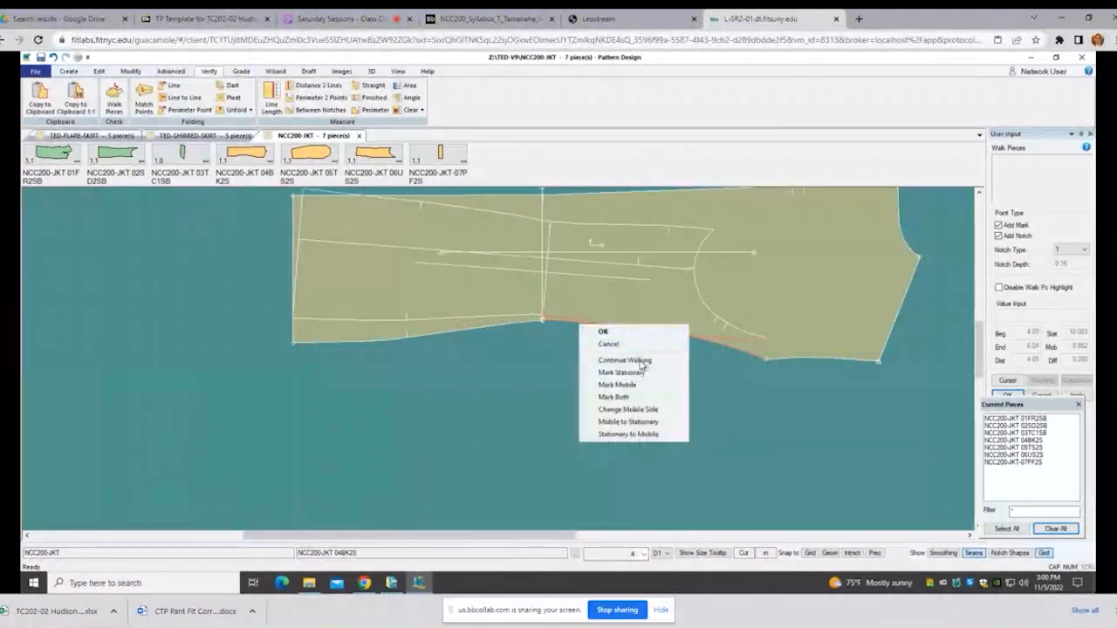
{"action": "left_click", "coordinate": [651, 410]}
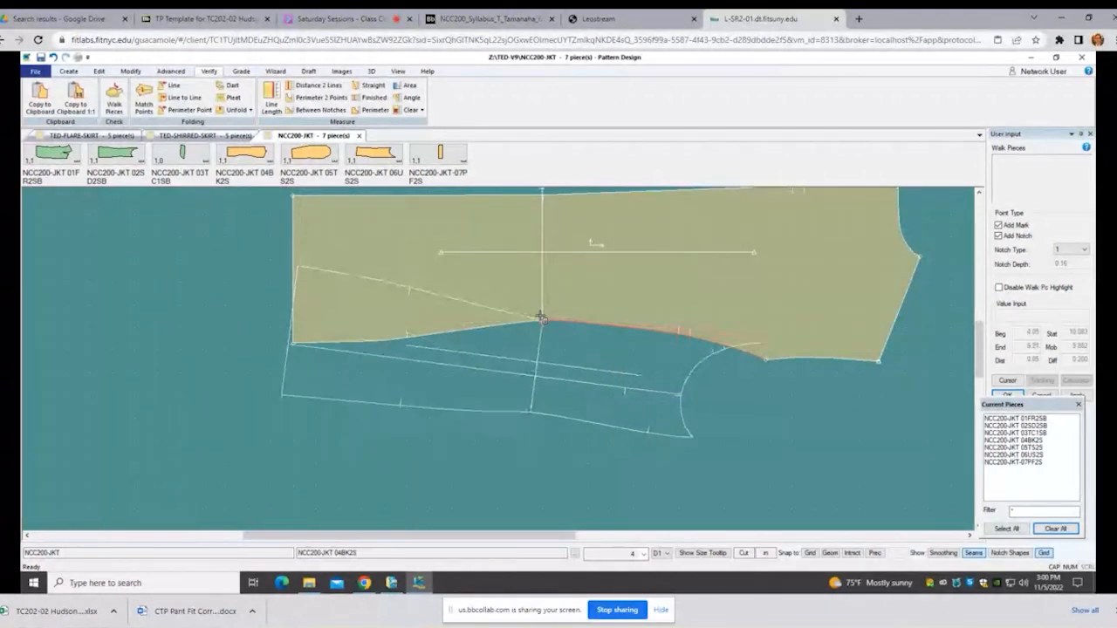
{"action": "scroll", "coordinate": [672, 354], "scroll_direction": "up", "scroll_amount": 2}
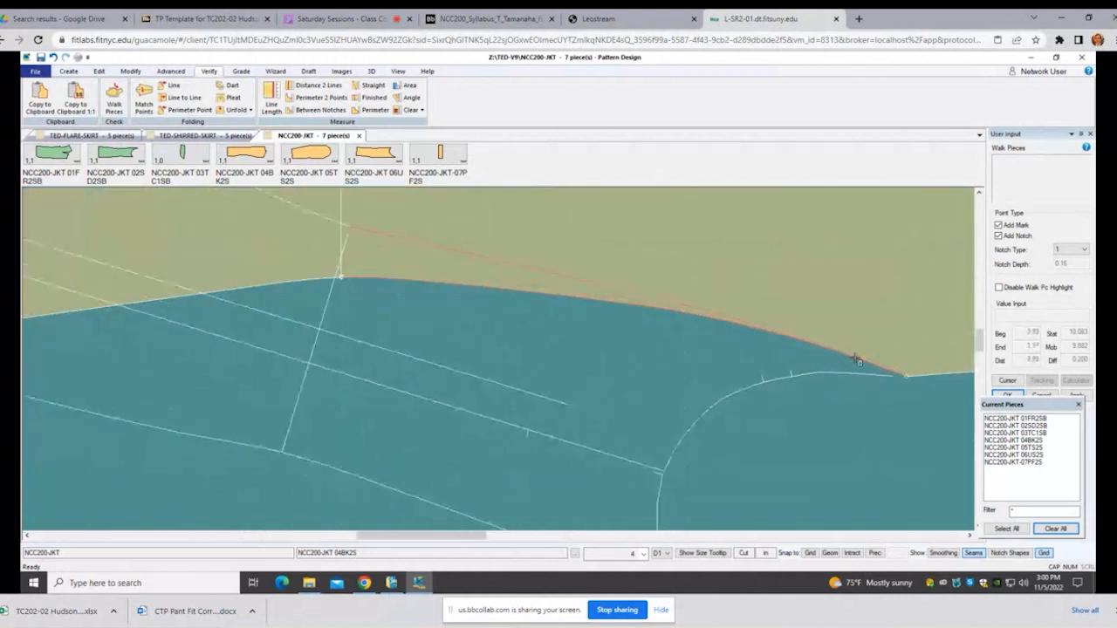
{"action": "left_click", "coordinate": [899, 374]}
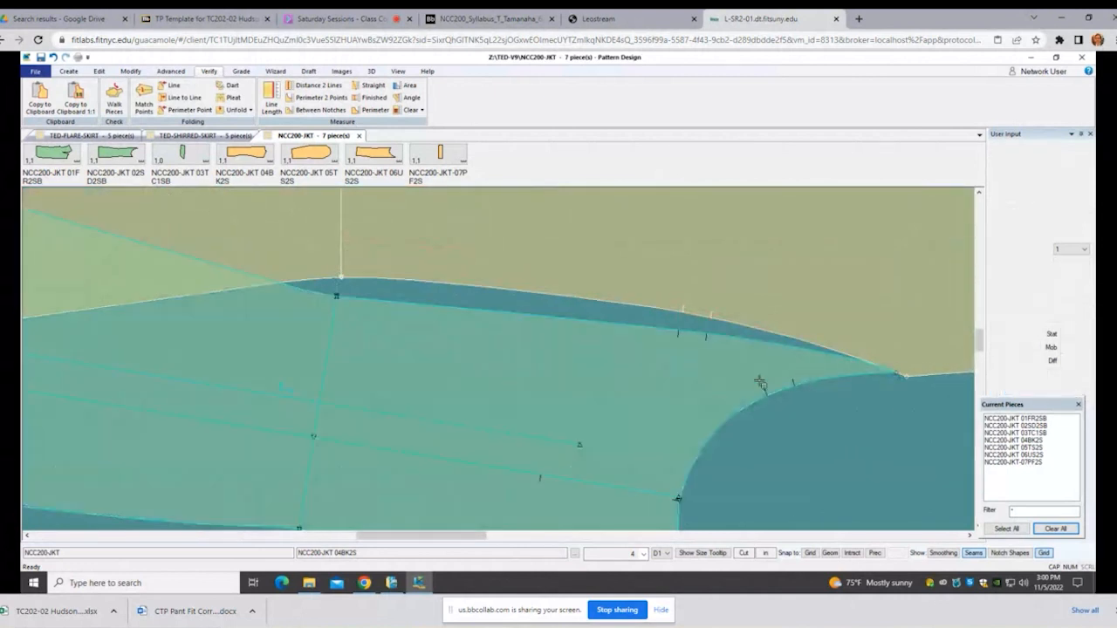
{"action": "scroll", "coordinate": [872, 397], "scroll_direction": "up", "scroll_amount": 2}
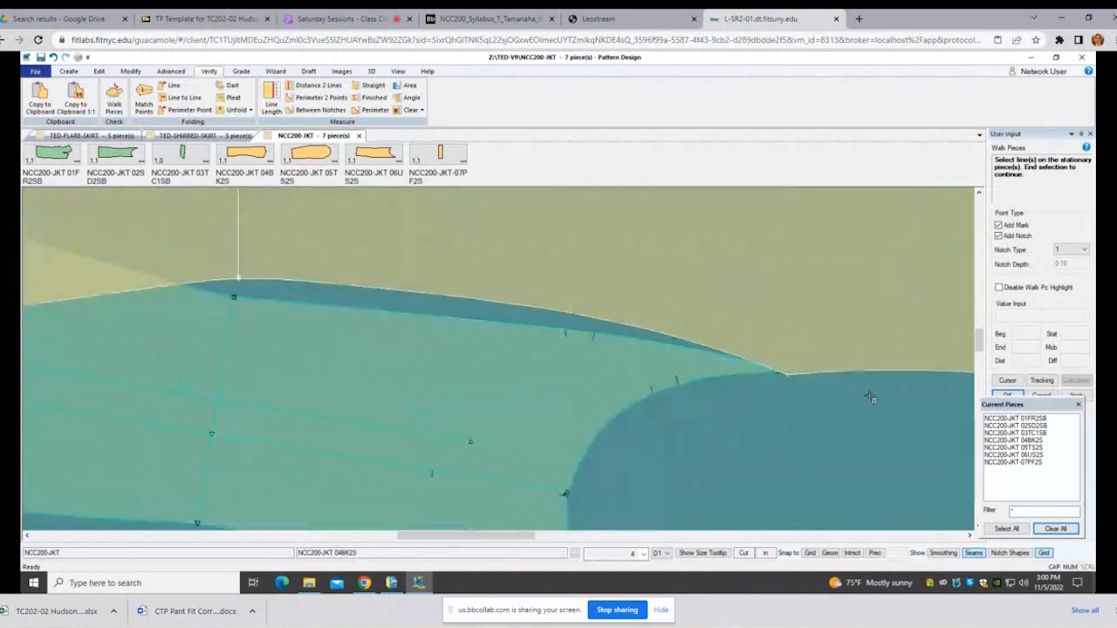
{"action": "right_click", "coordinate": [788, 382]}
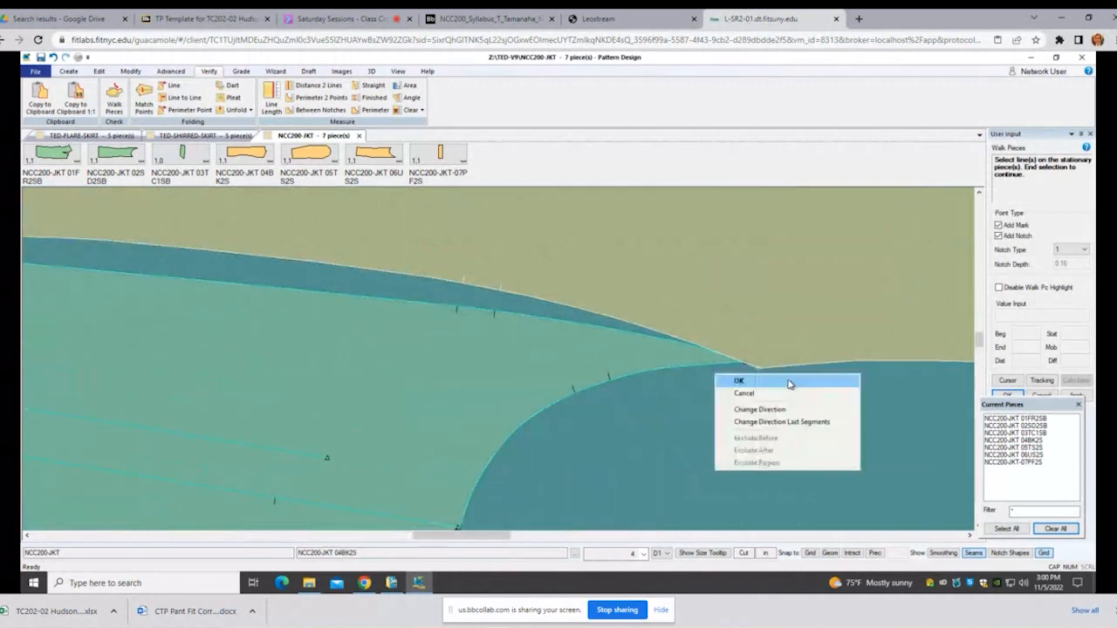
{"action": "left_click", "coordinate": [788, 379]}
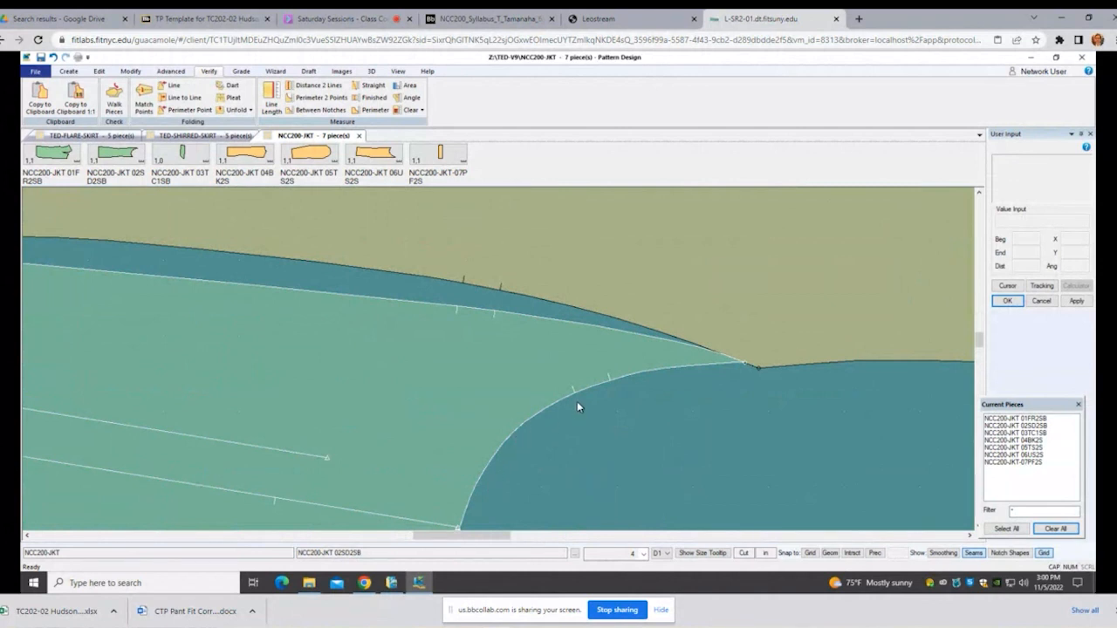
Step: Examine the seam ends and the armhole transition where the walked side piece meets the back piece
{"action": "left_click", "coordinate": [759, 367]}
{"action": "scroll", "coordinate": [667, 422], "scroll_direction": "down", "scroll_amount": 1}
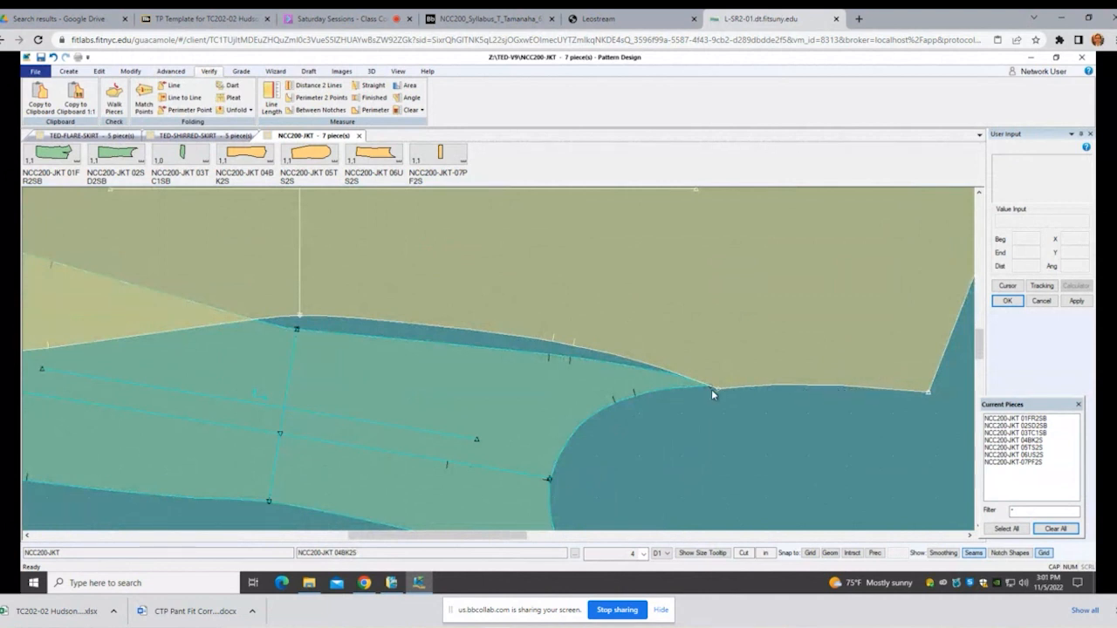
{"action": "scroll", "coordinate": [715, 399], "scroll_direction": "up", "scroll_amount": 2}
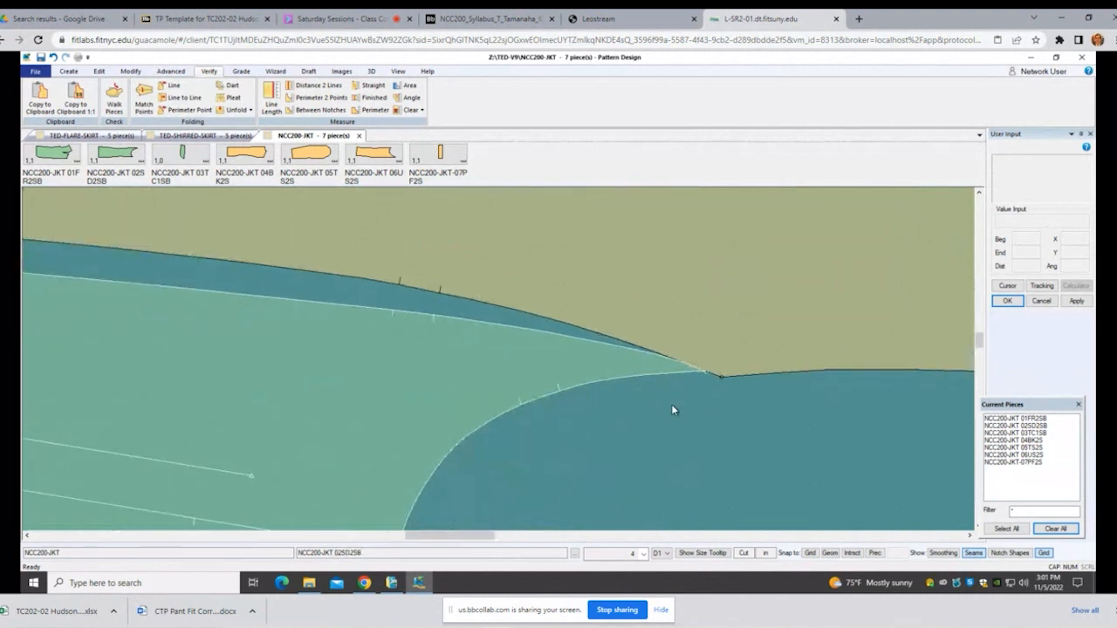
{"action": "scroll", "coordinate": [544, 441], "scroll_direction": "down", "scroll_amount": 2}
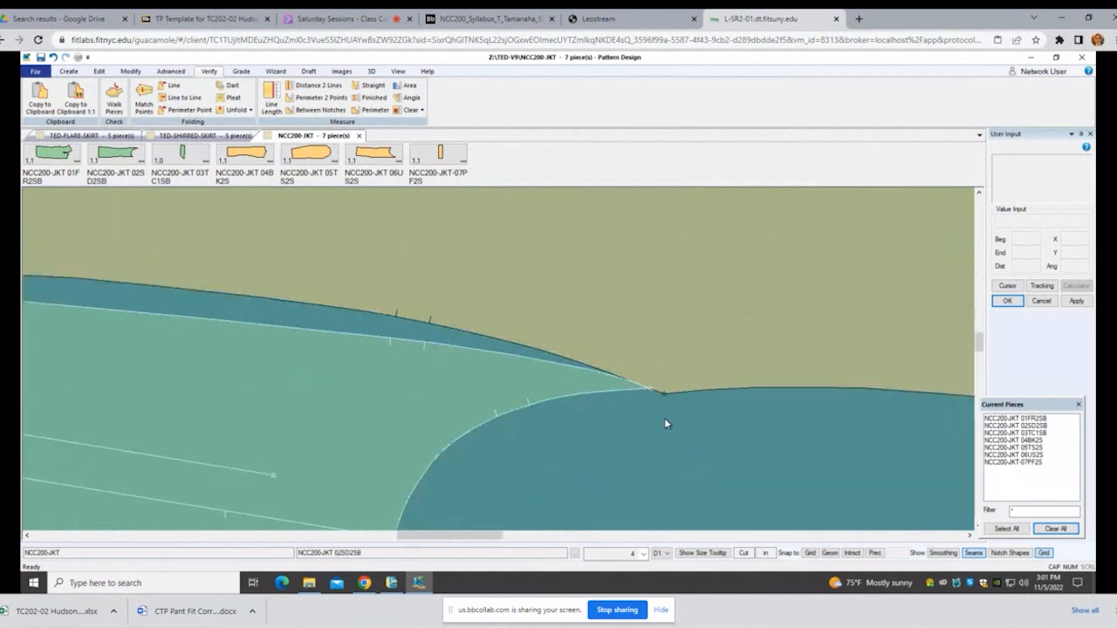
{"action": "scroll", "coordinate": [564, 431], "scroll_direction": "down", "scroll_amount": 1}
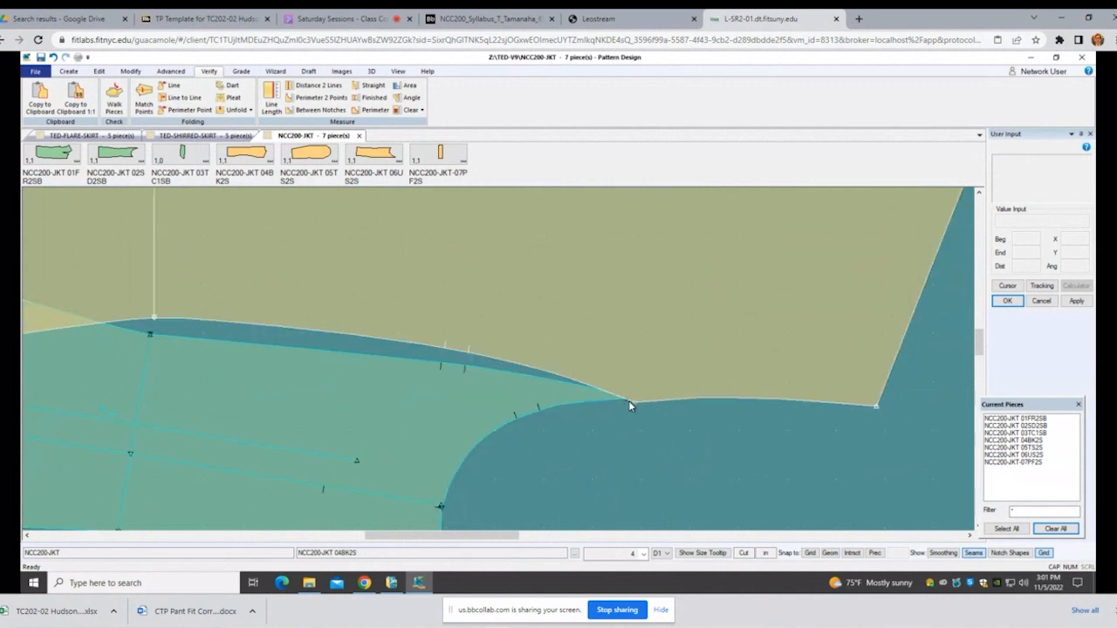
{"action": "scroll", "coordinate": [617, 413], "scroll_direction": "up", "scroll_amount": 1}
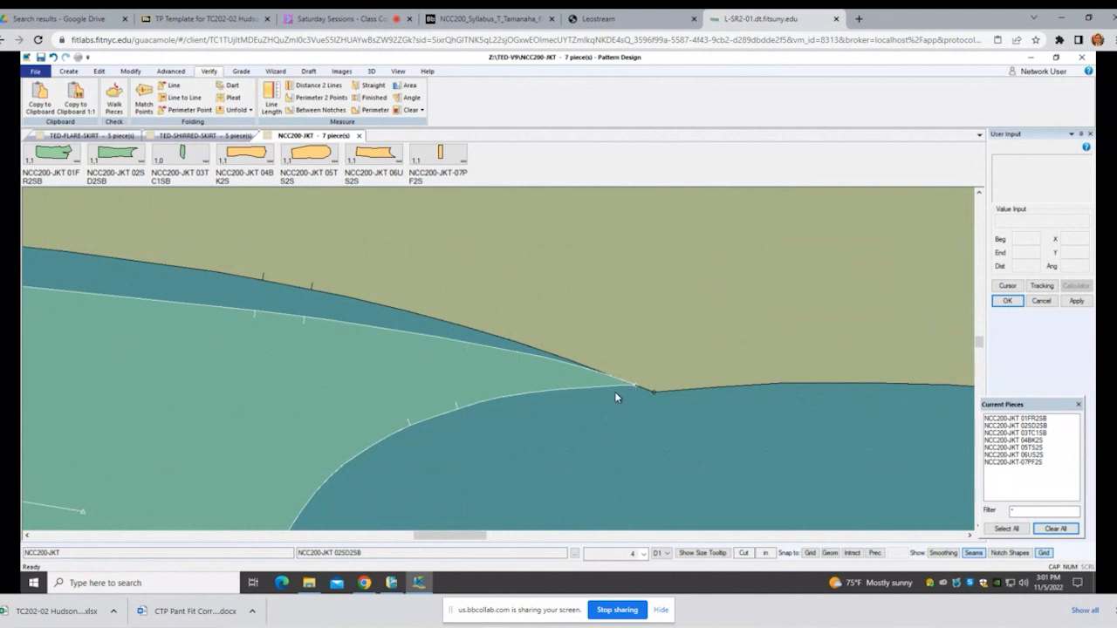
{"action": "left_click", "coordinate": [639, 393]}
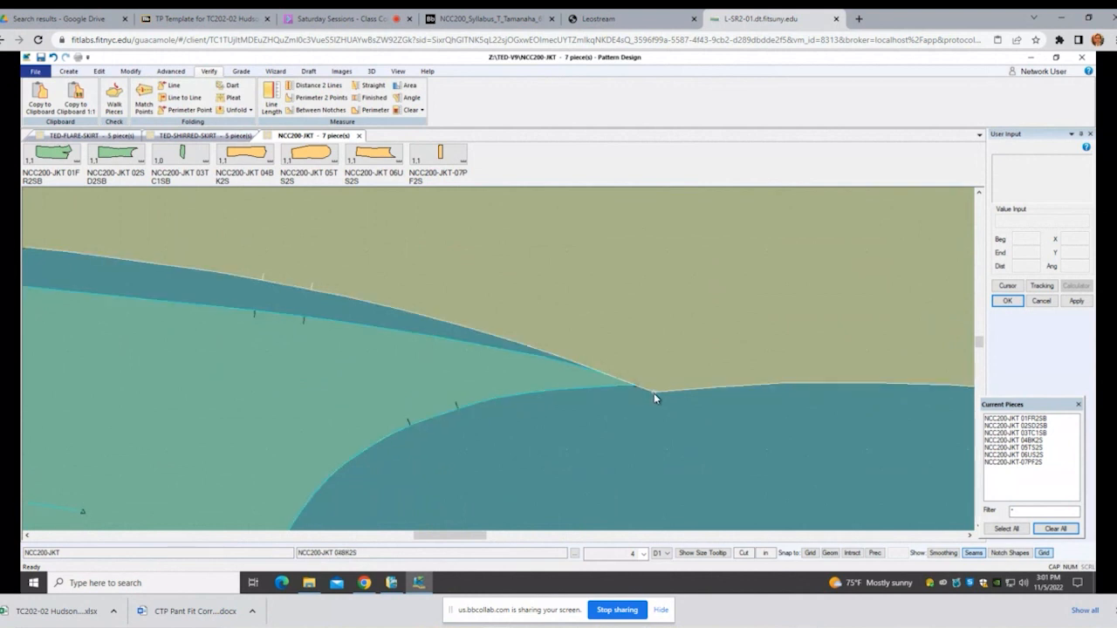
{"action": "scroll", "coordinate": [672, 421], "scroll_direction": "down", "scroll_amount": 4}
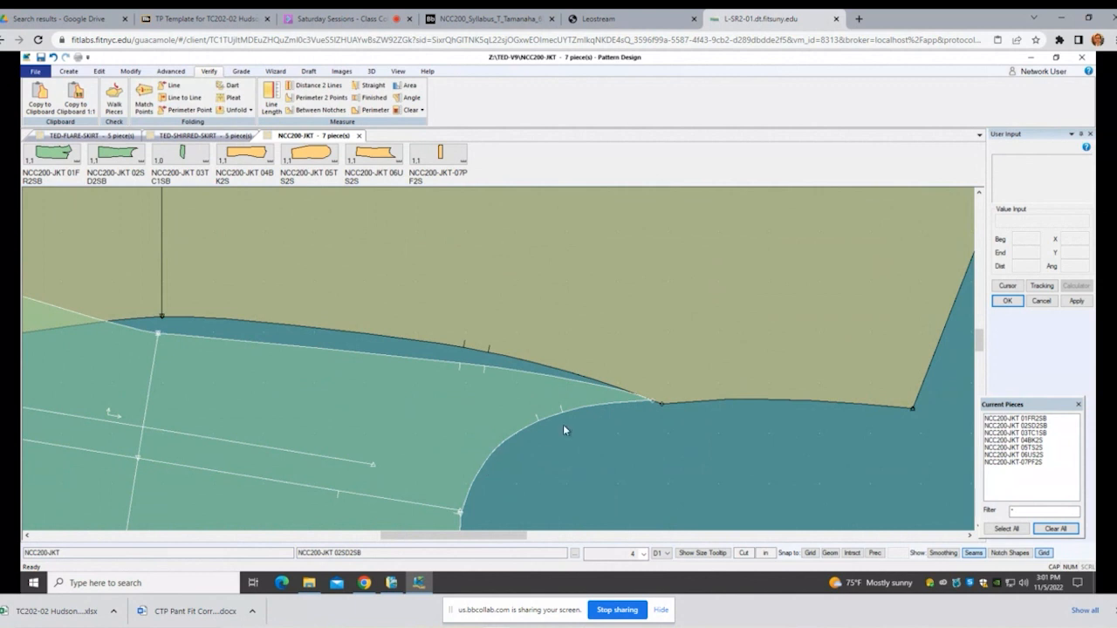
{"action": "scroll", "coordinate": [660, 427], "scroll_direction": "up", "scroll_amount": 1}
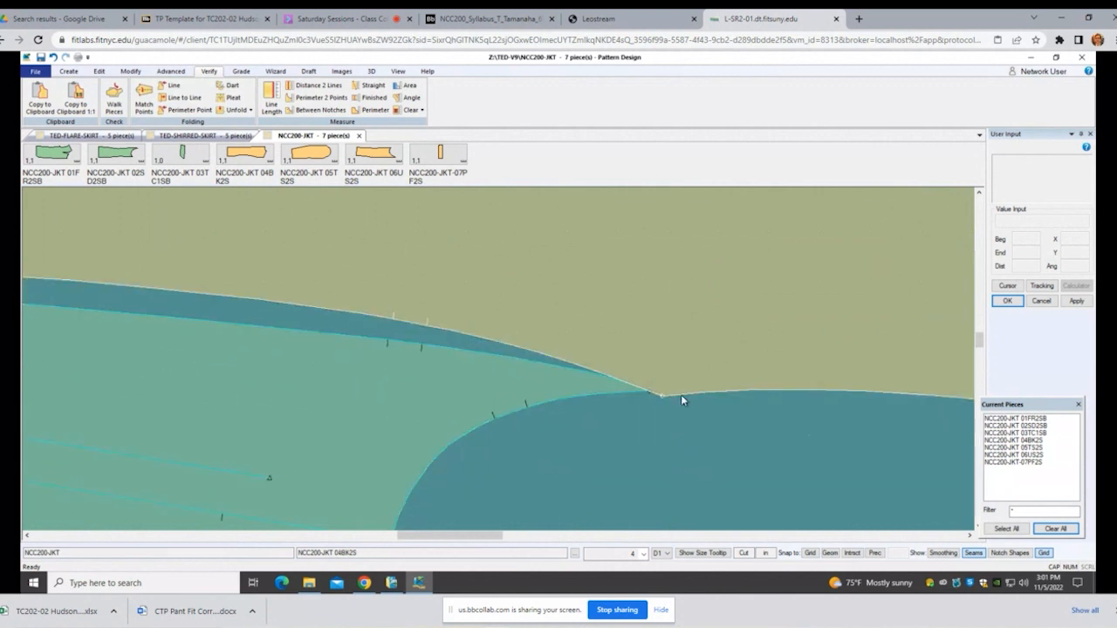
{"action": "scroll", "coordinate": [601, 472], "scroll_direction": "down", "scroll_amount": 2}
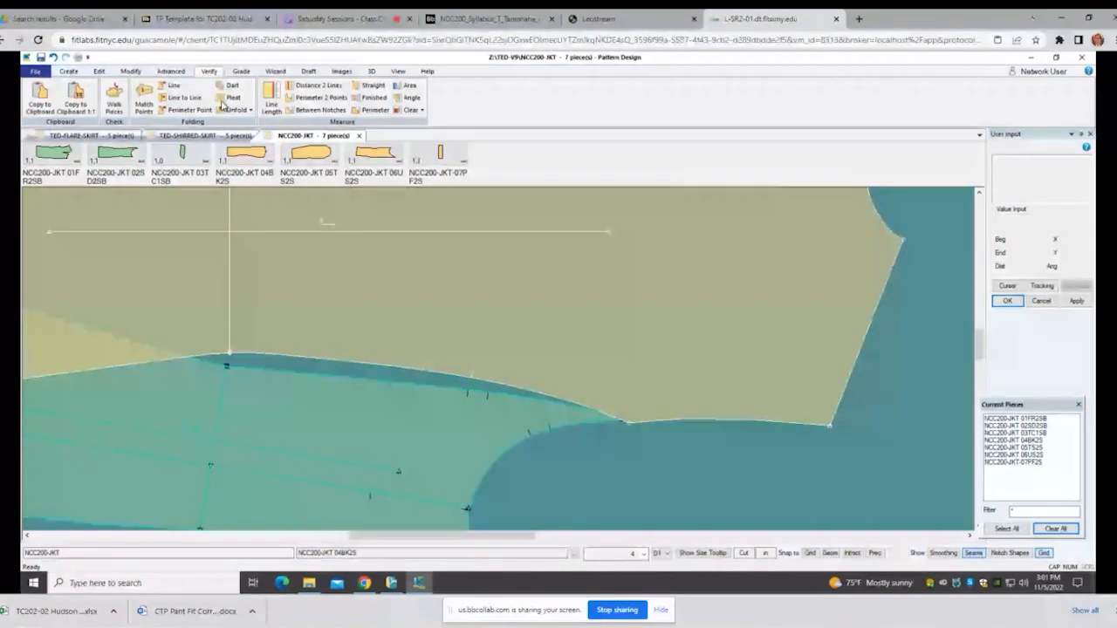
Step: Start Move Smooth, select the point where the back piece's armhole meets its side seam, and end the selection
{"action": "left_click", "coordinate": [130, 71]}
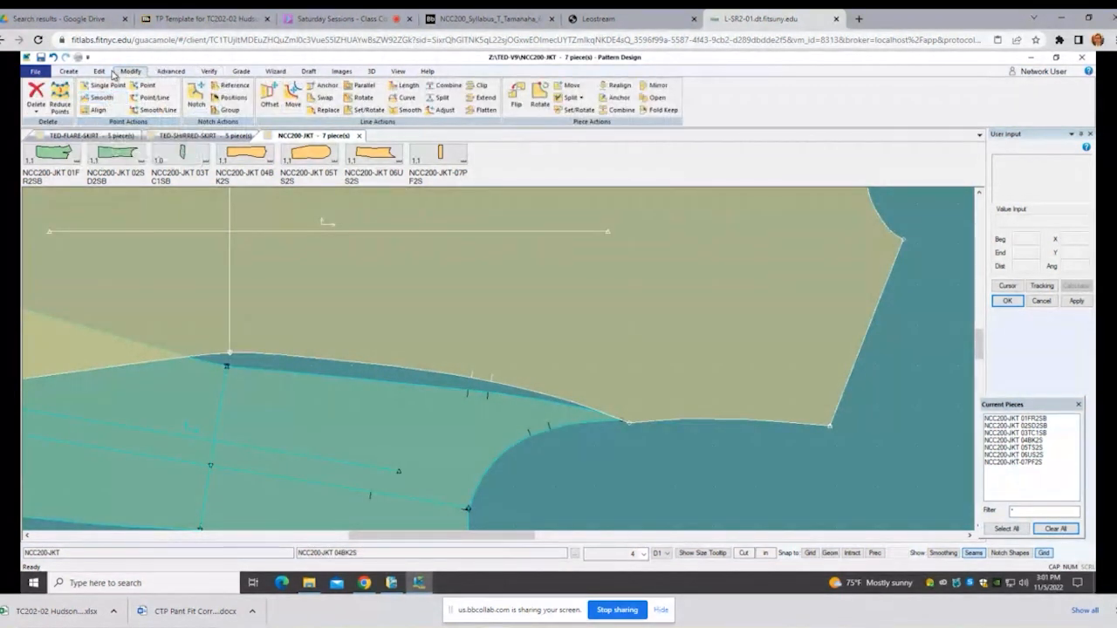
{"action": "left_click", "coordinate": [98, 97]}
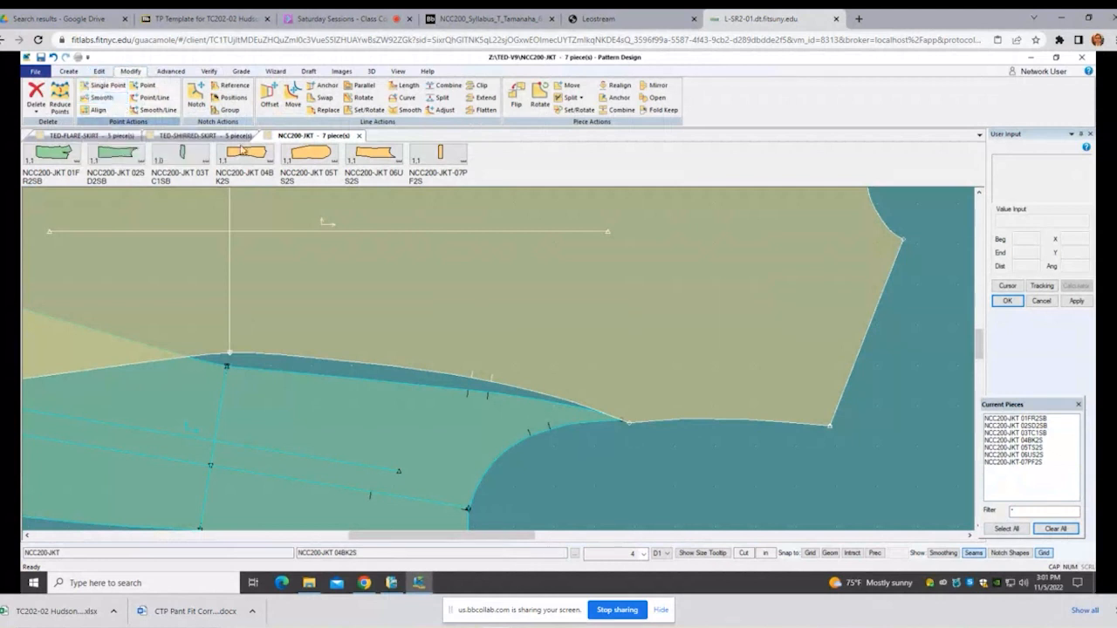
{"action": "scroll", "coordinate": [740, 353], "scroll_direction": "down", "scroll_amount": 2}
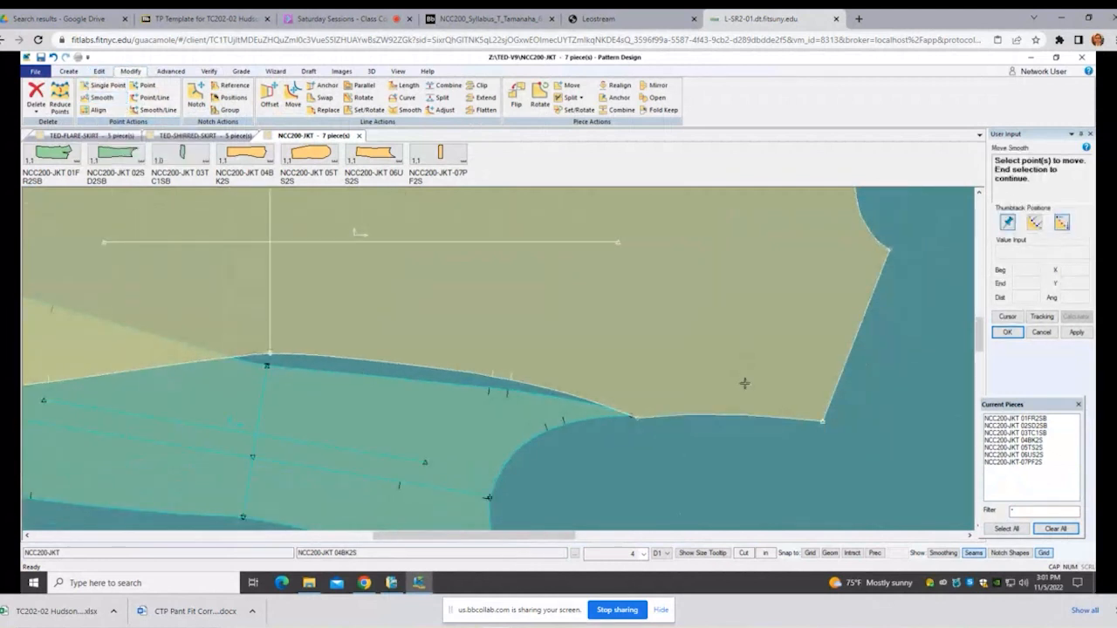
{"action": "left_click", "coordinate": [720, 412]}
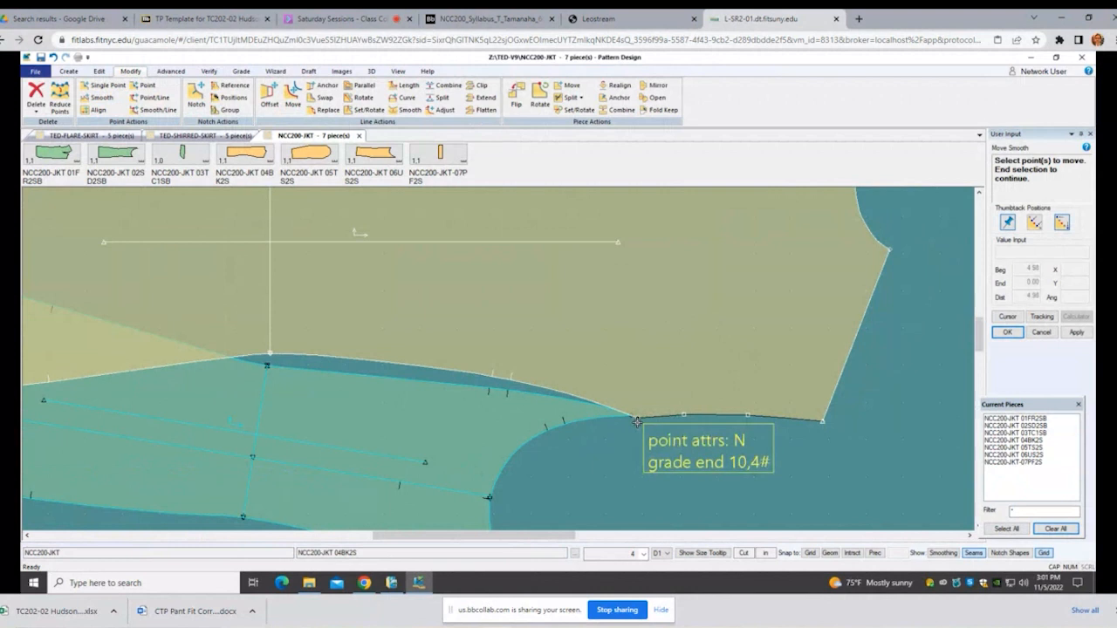
{"action": "left_click", "coordinate": [635, 419]}
{"action": "right_click", "coordinate": [636, 443]}
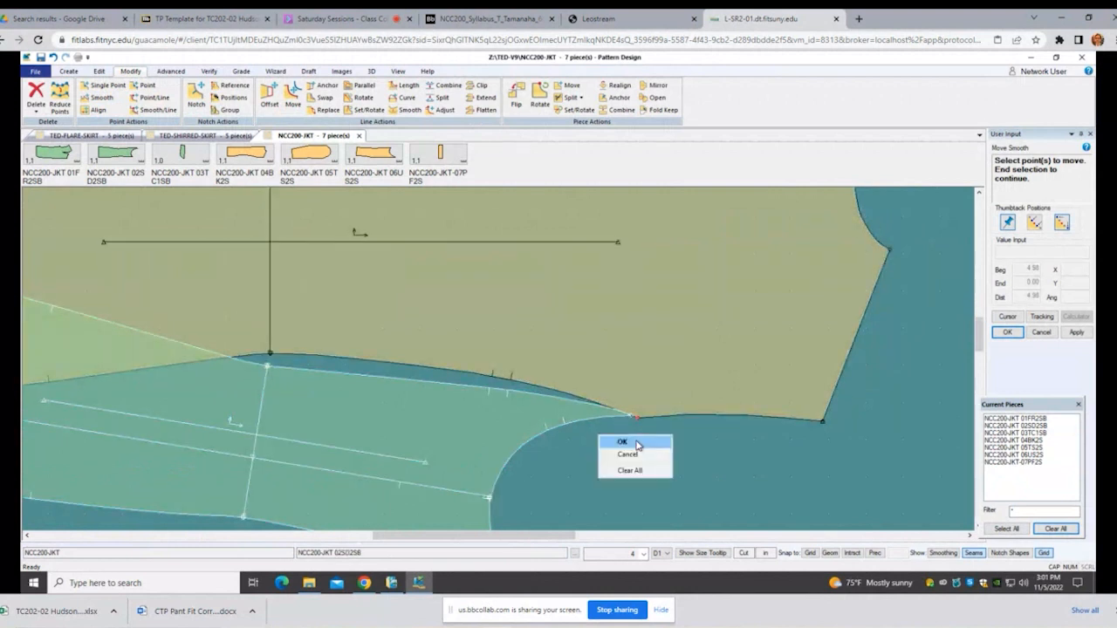
{"action": "left_click", "coordinate": [622, 442]}
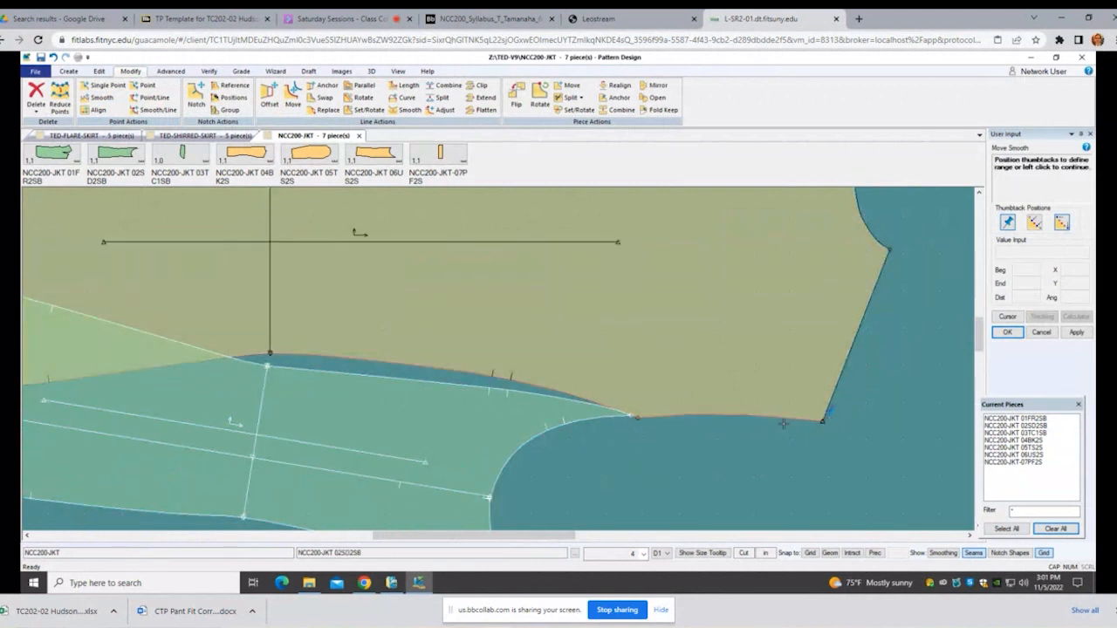
Step: Limit the smoothing range with thumbtacks midway along the back's armhole and at its upper side seam notch, and accept the range
{"action": "scroll", "coordinate": [837, 437], "scroll_direction": "down", "scroll_amount": 1}
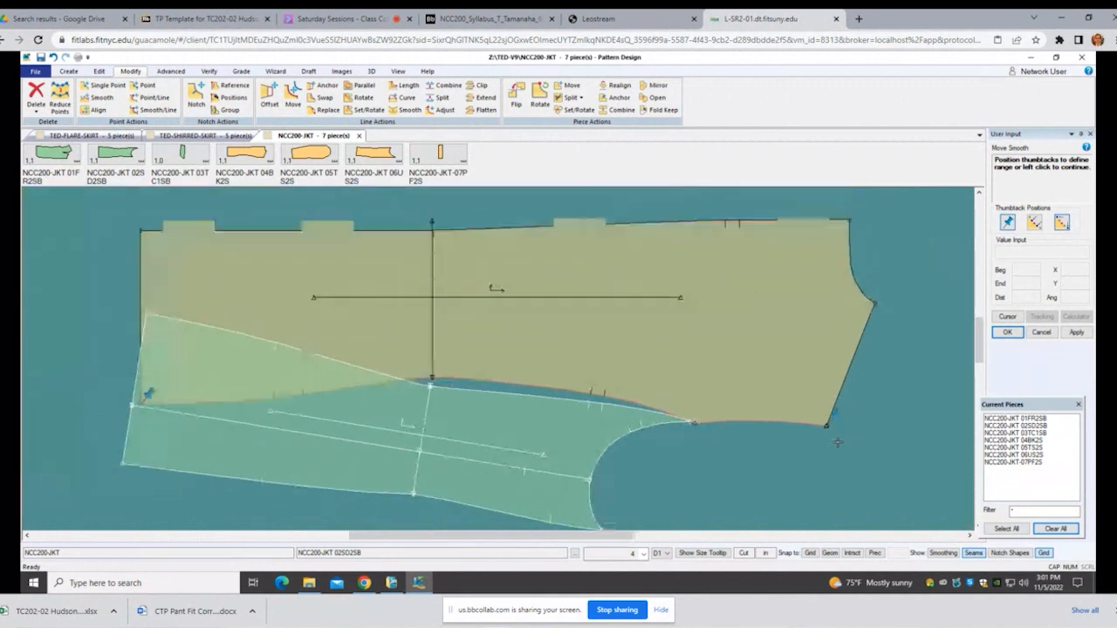
{"action": "scroll", "coordinate": [837, 436], "scroll_direction": "up", "scroll_amount": 1}
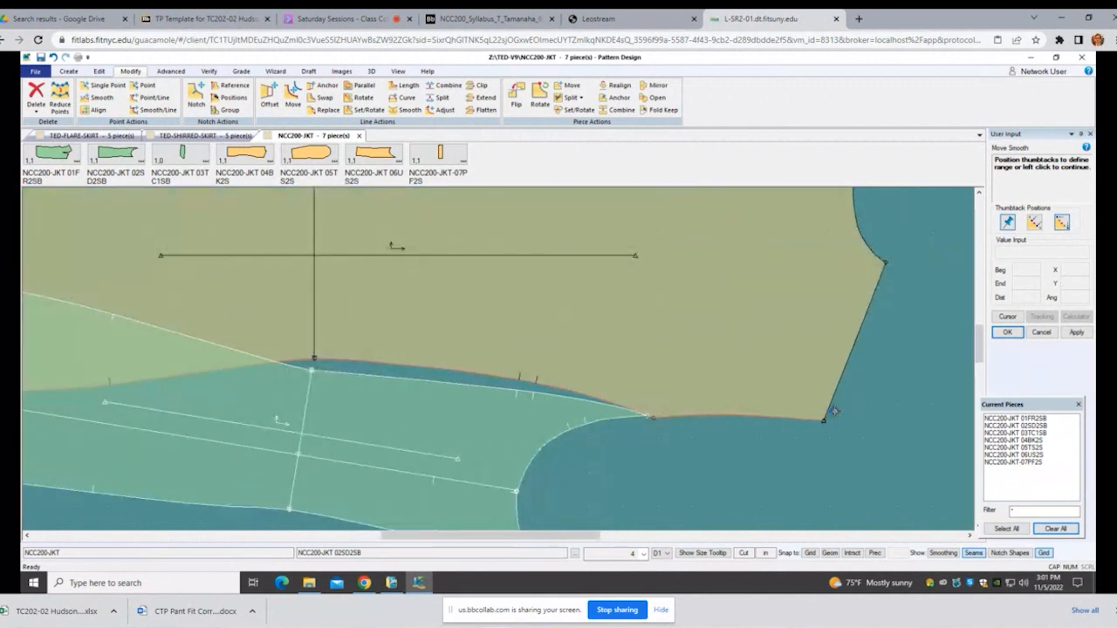
{"action": "left_click", "coordinate": [834, 411]}
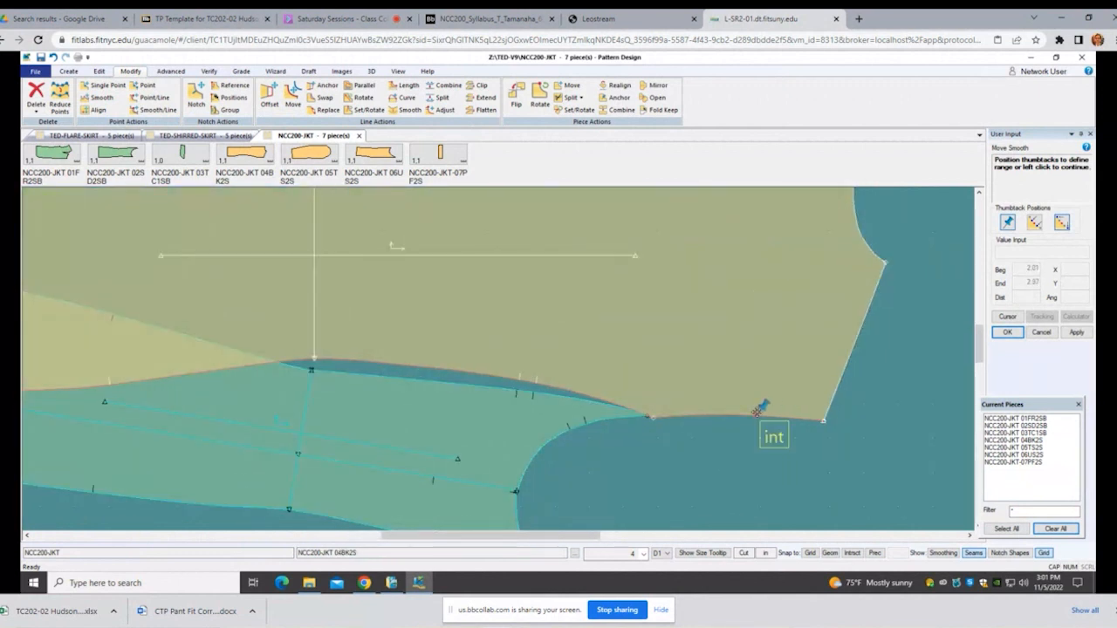
{"action": "scroll", "coordinate": [782, 431], "scroll_direction": "down", "scroll_amount": 1}
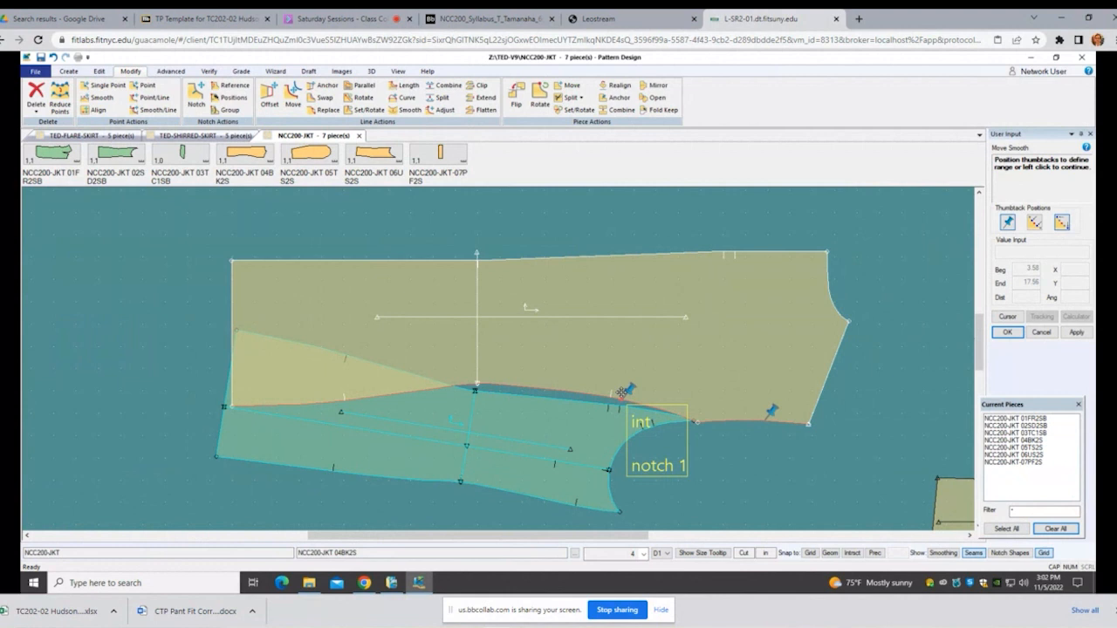
{"action": "scroll", "coordinate": [683, 435], "scroll_direction": "up", "scroll_amount": 3}
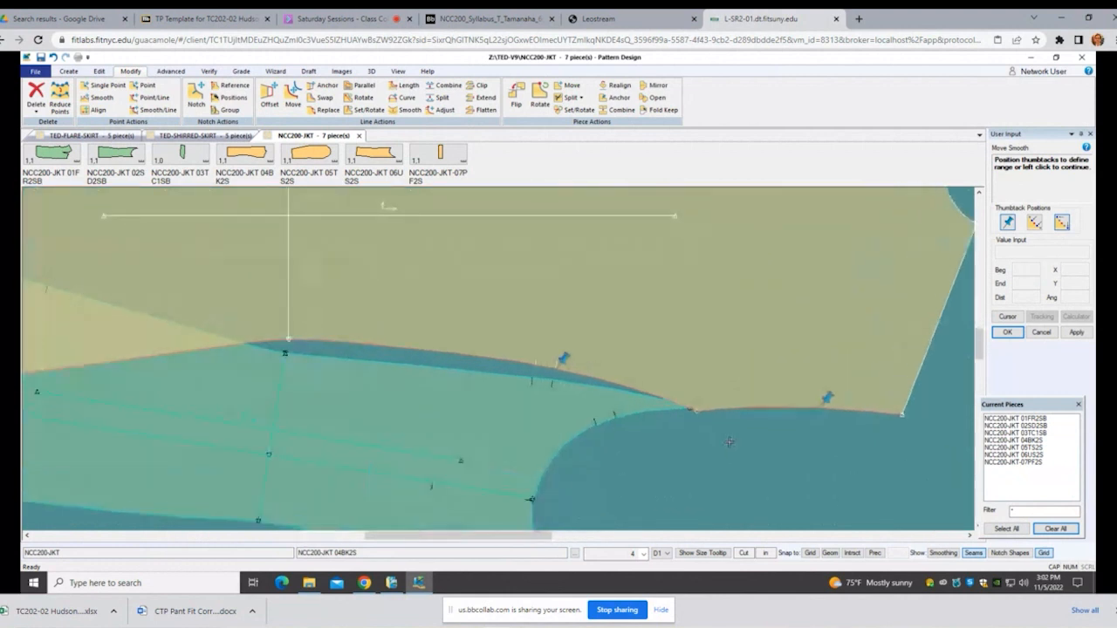
{"action": "scroll", "coordinate": [728, 443], "scroll_direction": "up", "scroll_amount": 2}
{"action": "right_click", "coordinate": [675, 411]}
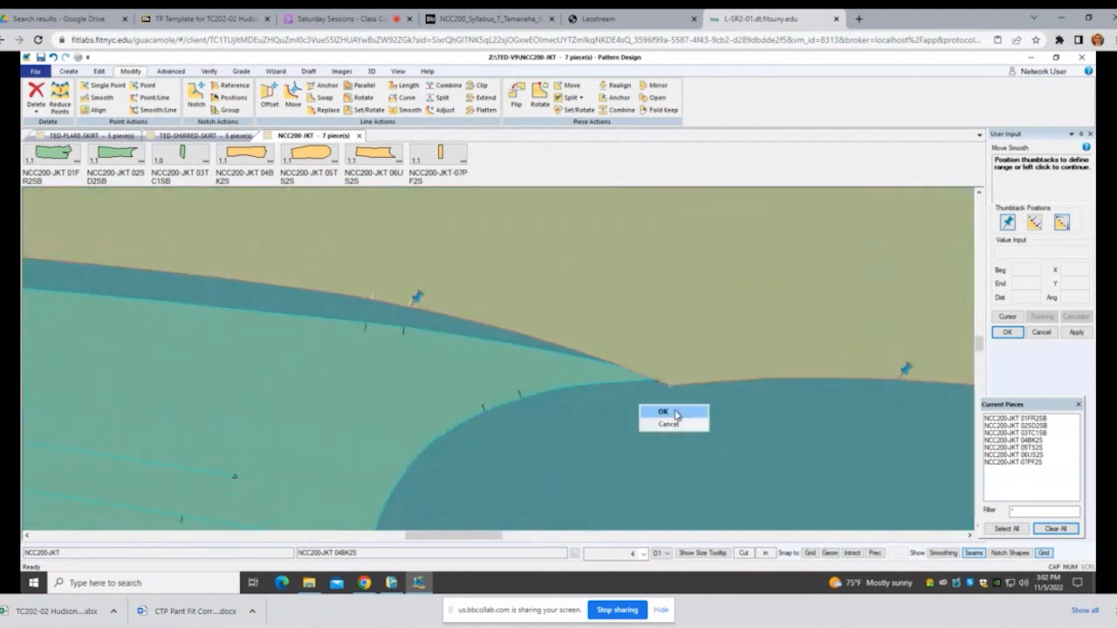
{"action": "left_click", "coordinate": [674, 412]}
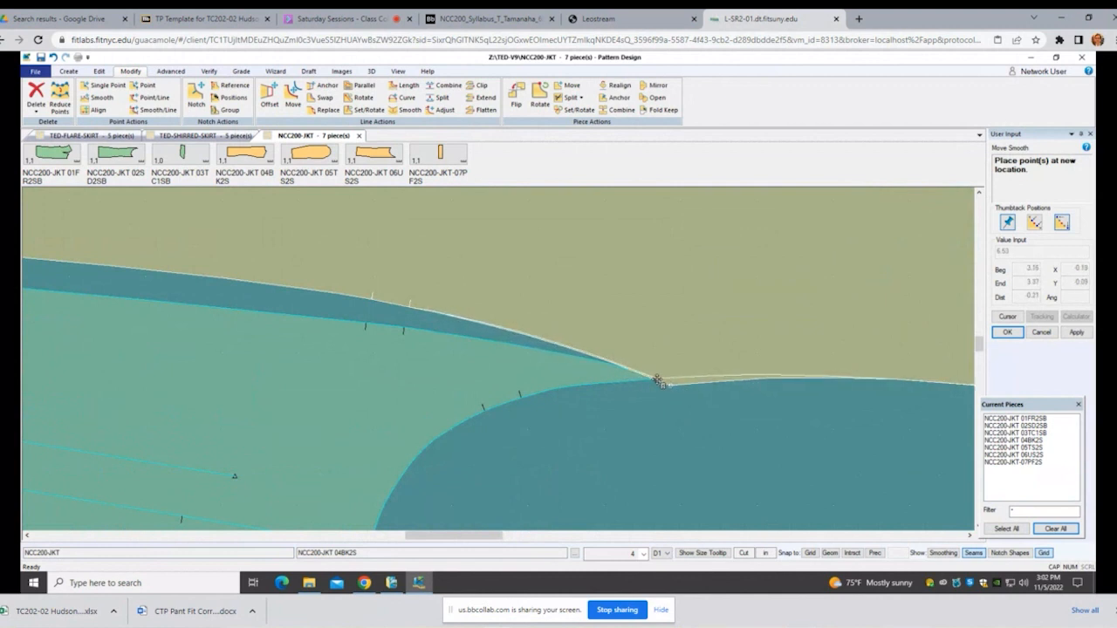
Step: Try to place the back's underarm point on the side piece's seam end, check the blended armhole, and exit Move Smooth
{"action": "scroll", "coordinate": [659, 381], "scroll_direction": "up", "scroll_amount": 1}
{"action": "scroll", "coordinate": [658, 381], "scroll_direction": "down", "scroll_amount": 1}
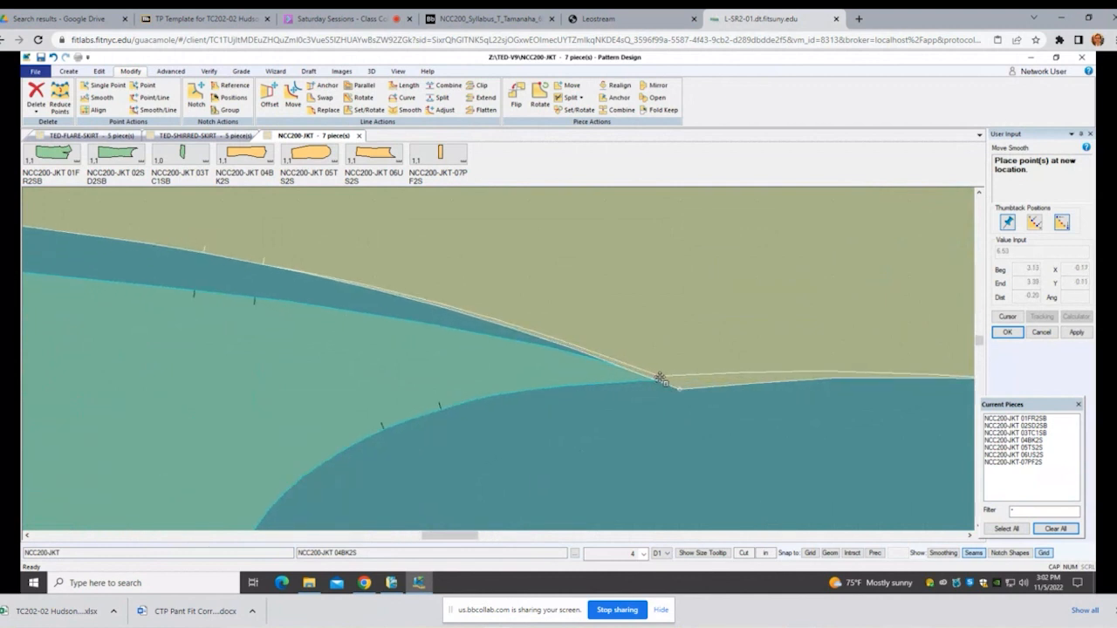
{"action": "scroll", "coordinate": [661, 381], "scroll_direction": "down", "scroll_amount": 1}
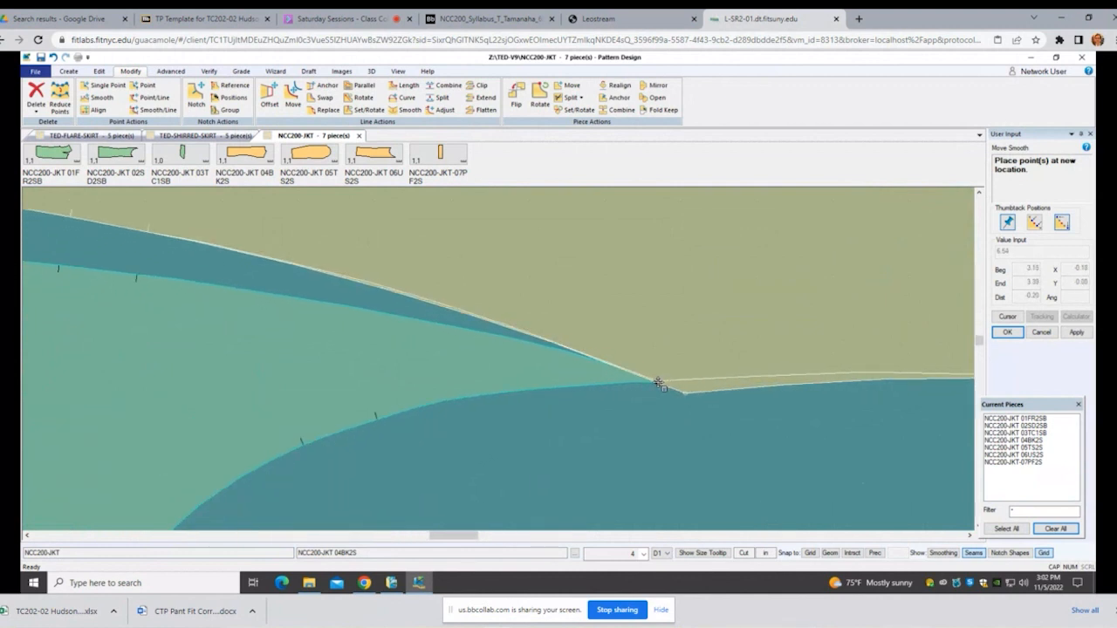
{"action": "scroll", "coordinate": [662, 381], "scroll_direction": "up", "scroll_amount": 1}
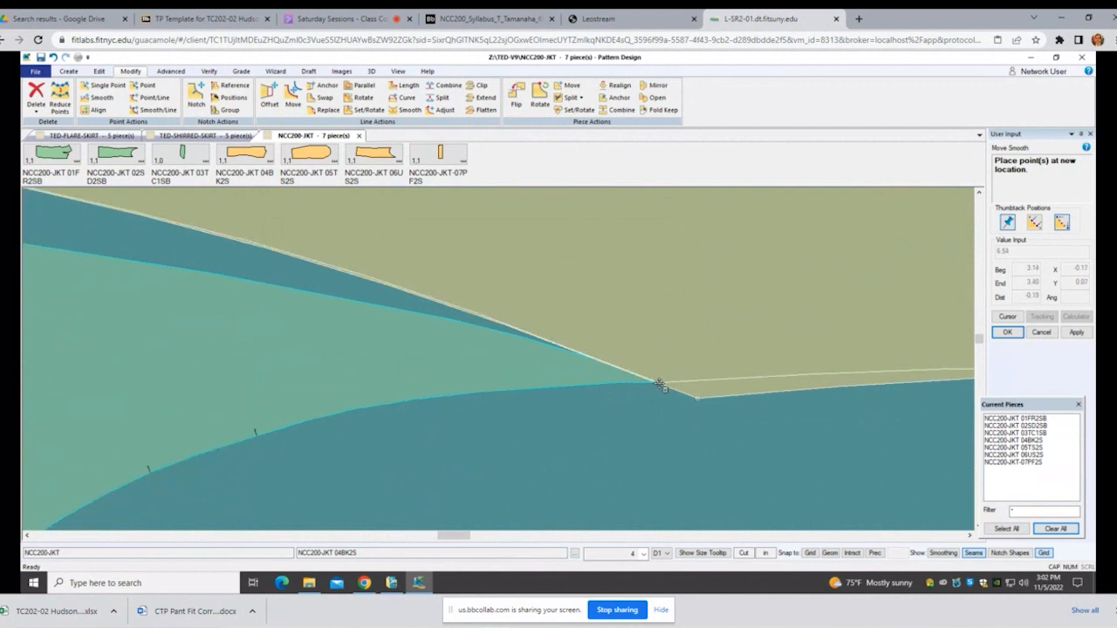
{"action": "left_click", "coordinate": [660, 385]}
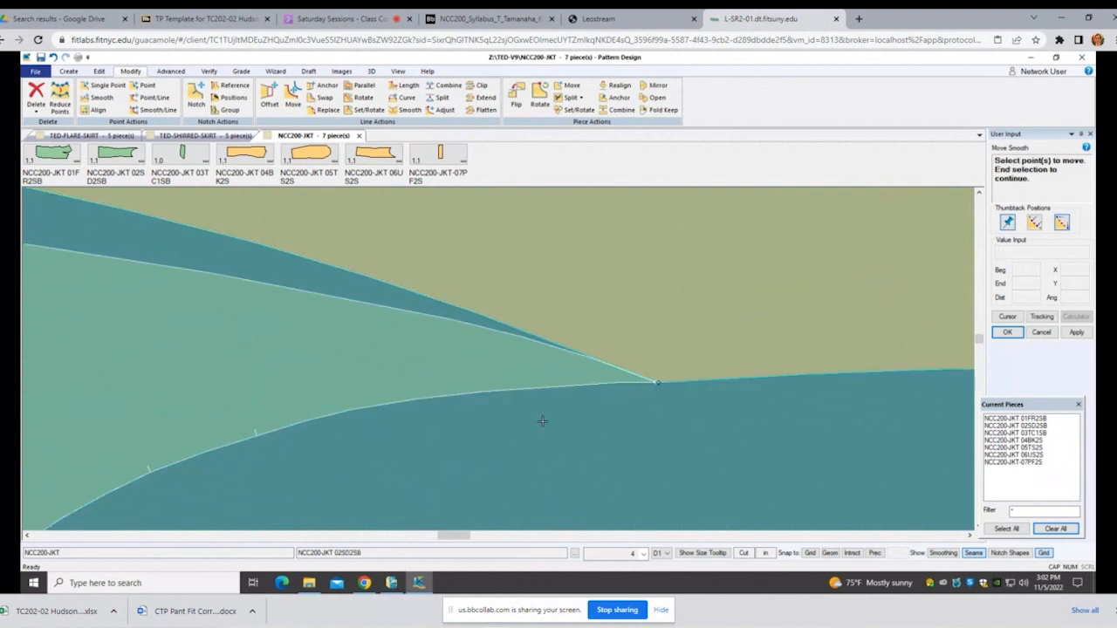
{"action": "scroll", "coordinate": [593, 425], "scroll_direction": "down", "scroll_amount": 3}
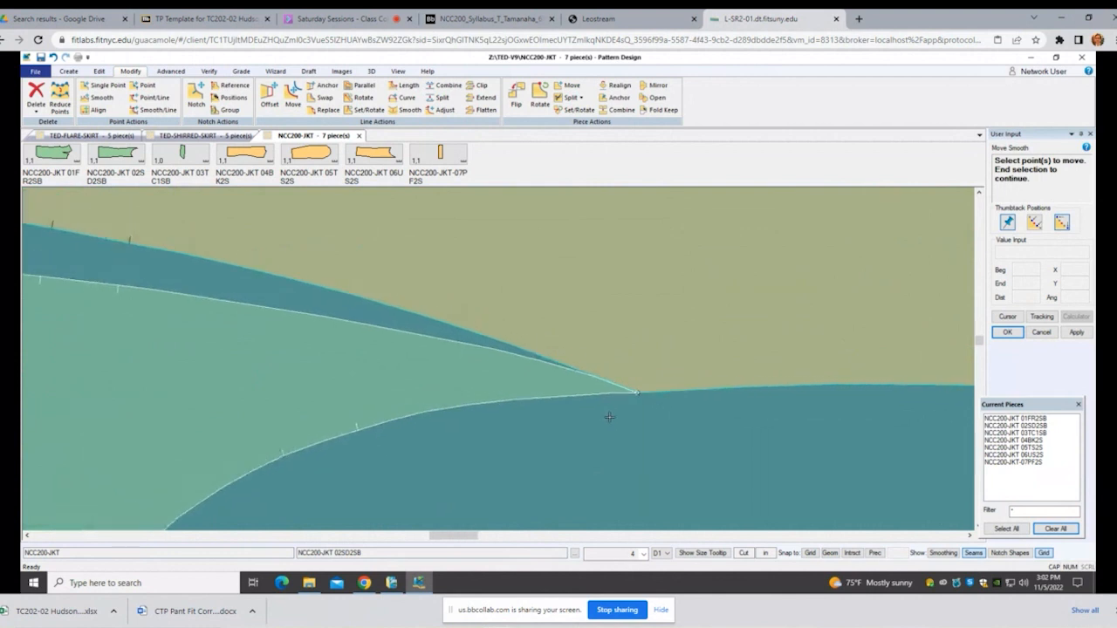
{"action": "scroll", "coordinate": [610, 417], "scroll_direction": "down", "scroll_amount": 1}
{"action": "scroll", "coordinate": [609, 417], "scroll_direction": "down", "scroll_amount": 1}
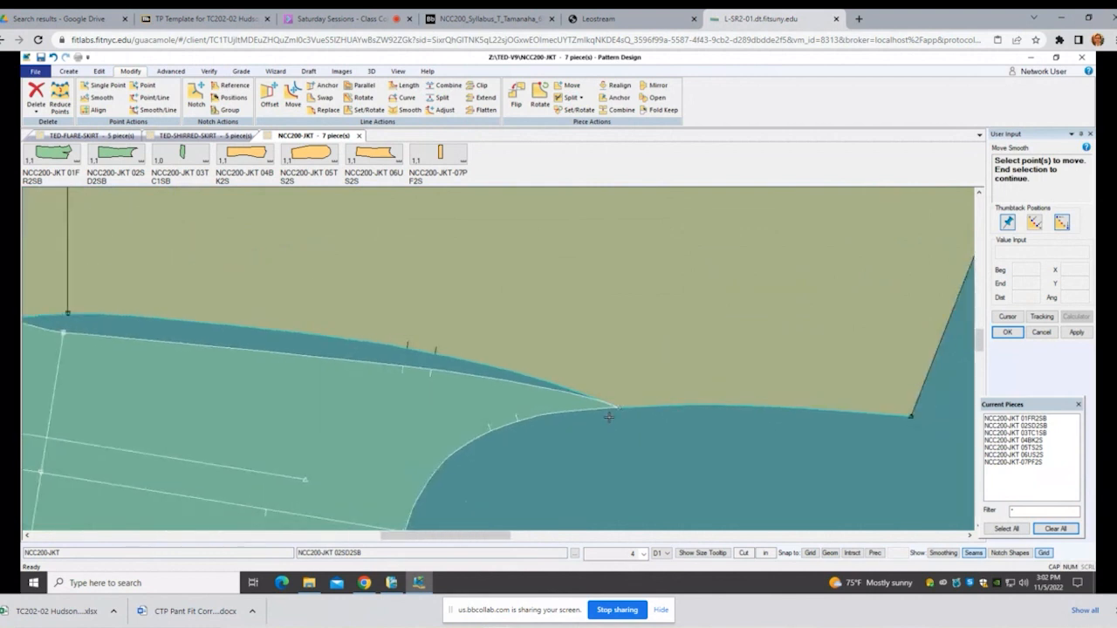
{"action": "scroll", "coordinate": [613, 432], "scroll_direction": "down", "scroll_amount": 1}
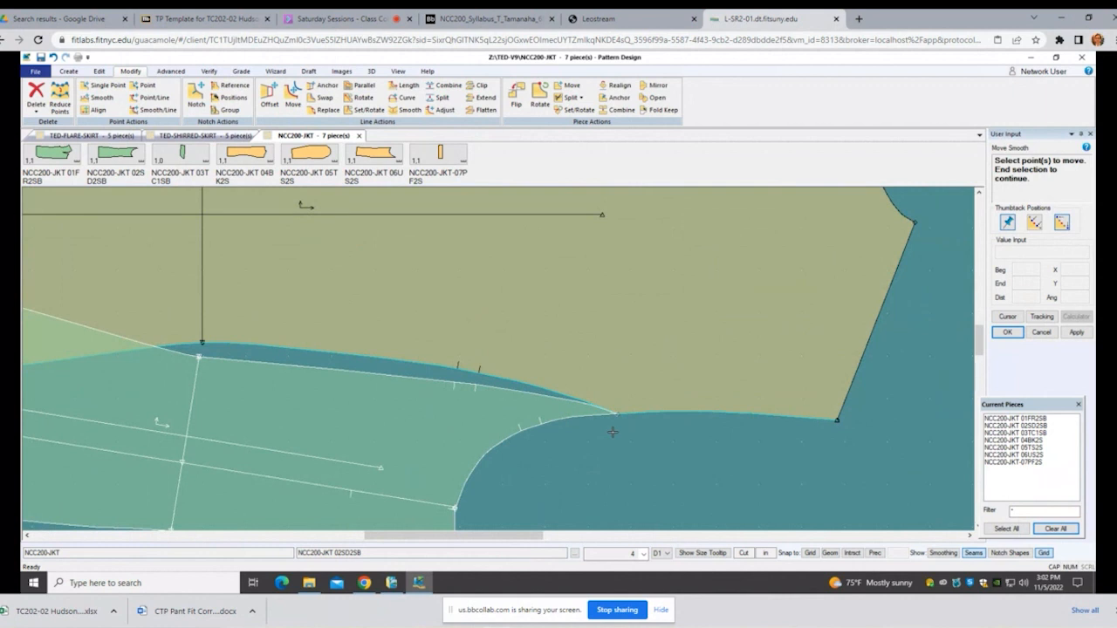
{"action": "right_click", "coordinate": [611, 437]}
{"action": "left_click", "coordinate": [612, 437]}
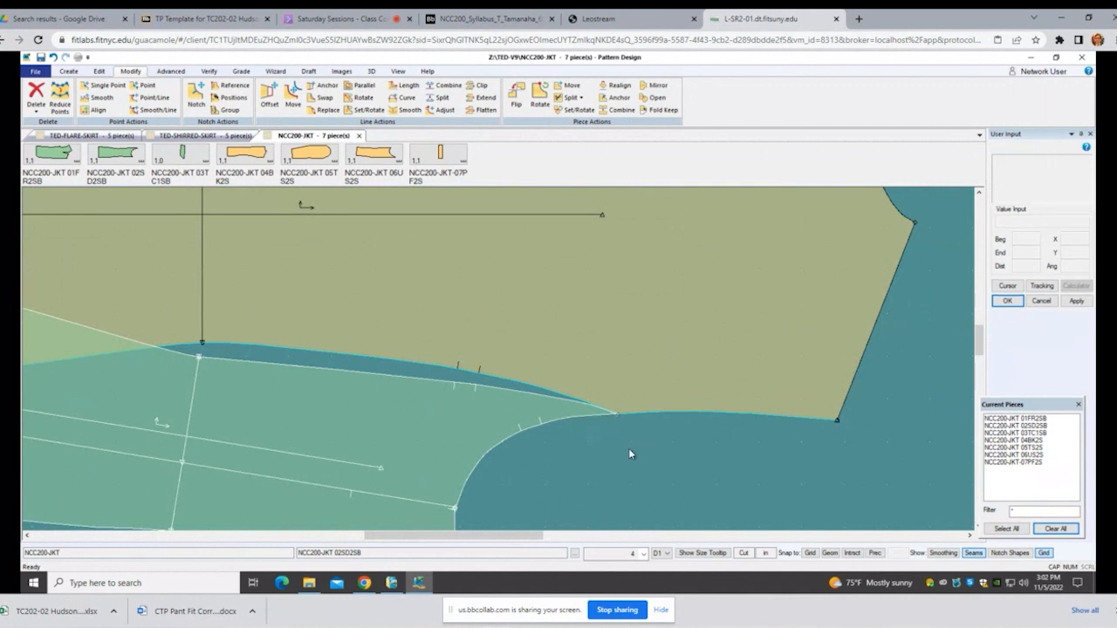
Step: Undo the Move Smooth change on the back piece, keeping the side piece in its walked position
{"action": "left_click", "coordinate": [53, 58]}
{"action": "left_click", "coordinate": [53, 58]}
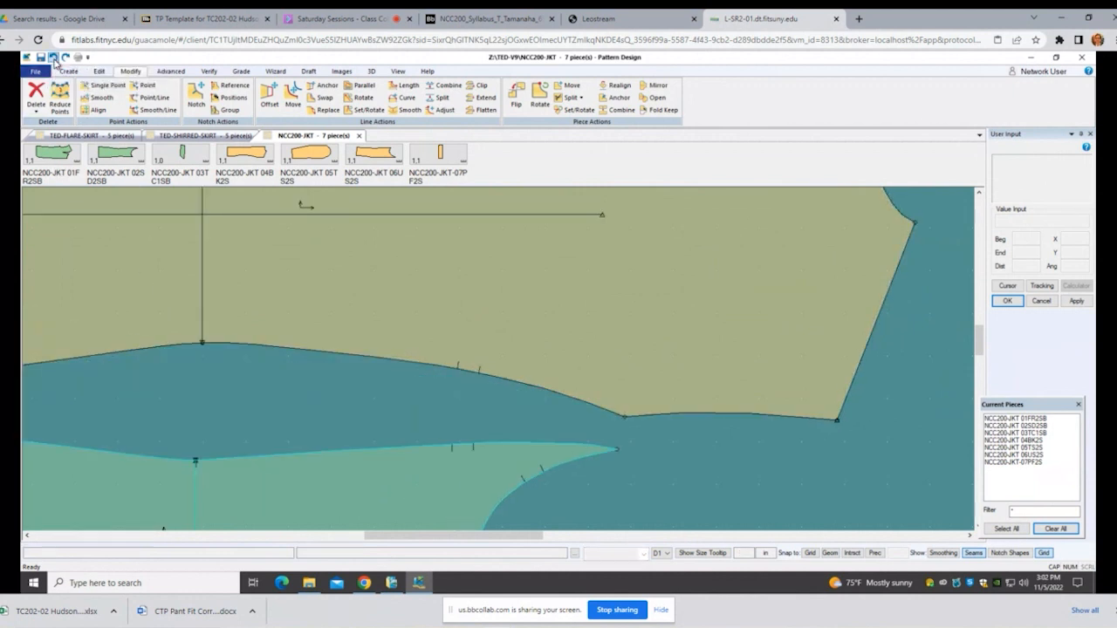
{"action": "left_click", "coordinate": [55, 62]}
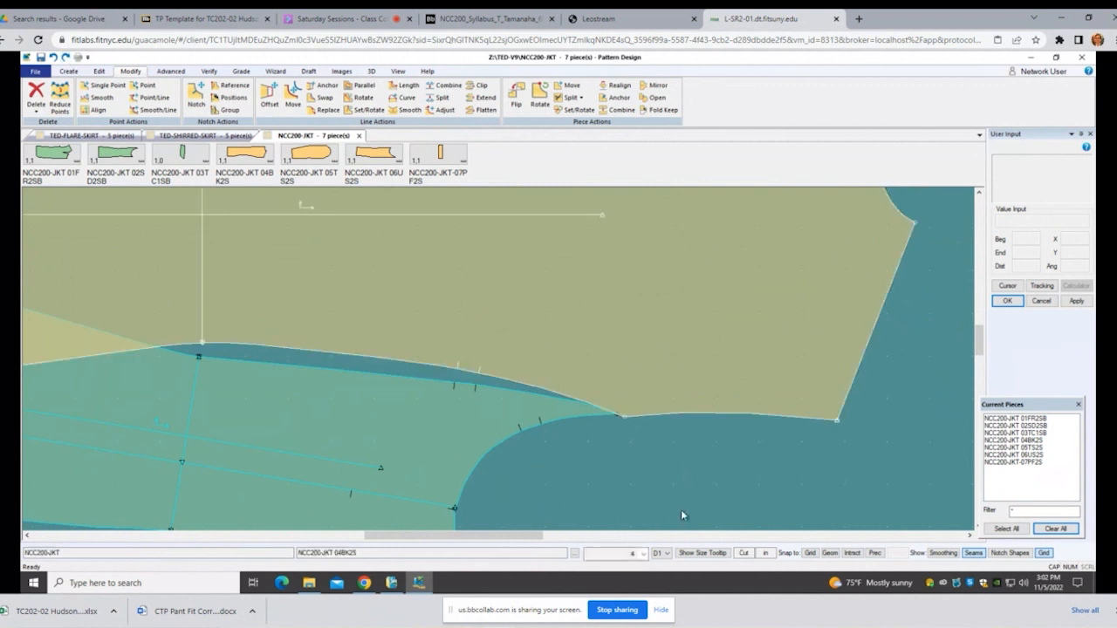
Step: Start Offset Uneven with Replace on the side piece's armhole, and choose the mid-curve point as the first offset point
{"action": "scroll", "coordinate": [589, 498], "scroll_direction": "up", "scroll_amount": 2}
{"action": "scroll", "coordinate": [532, 491], "scroll_direction": "up", "scroll_amount": 1}
{"action": "scroll", "coordinate": [469, 481], "scroll_direction": "up", "scroll_amount": 1}
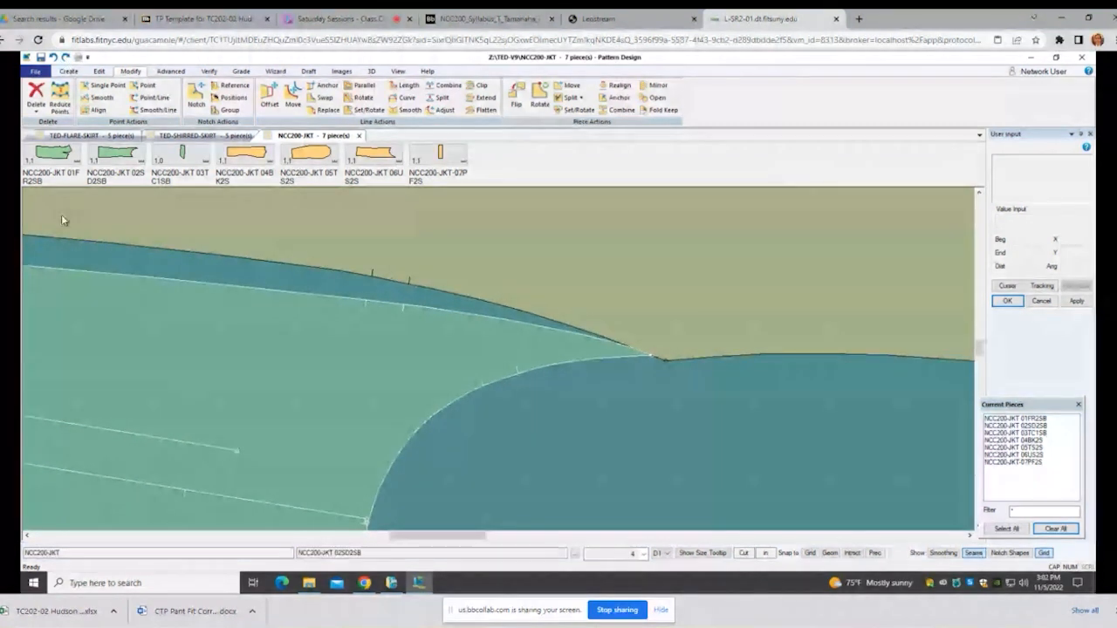
{"action": "left_click", "coordinate": [68, 71]}
{"action": "left_click", "coordinate": [278, 110]}
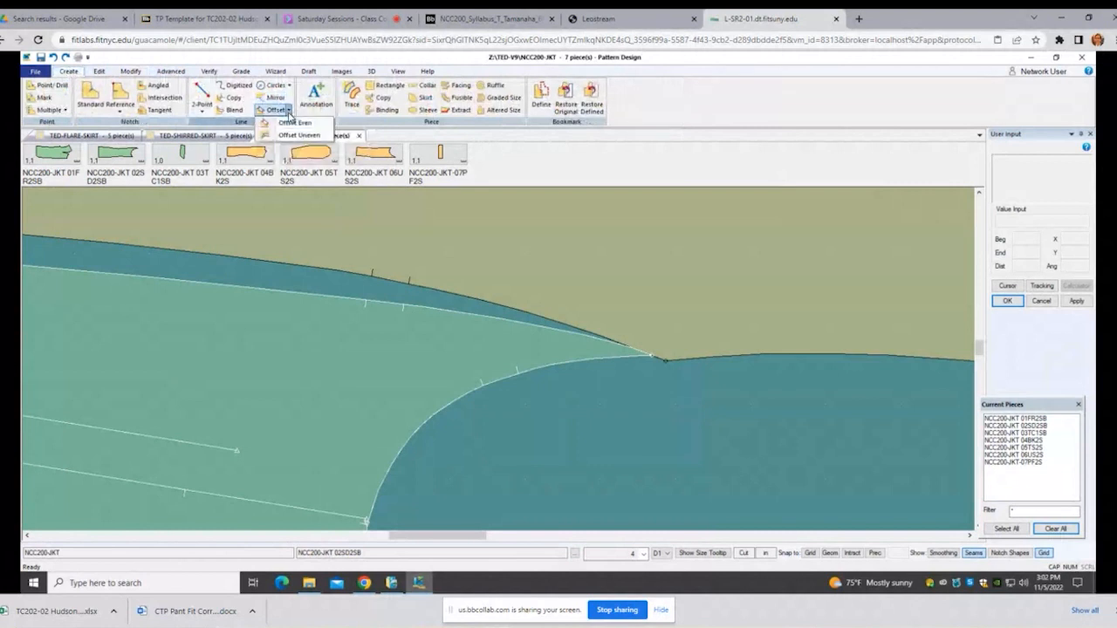
{"action": "left_click", "coordinate": [302, 134]}
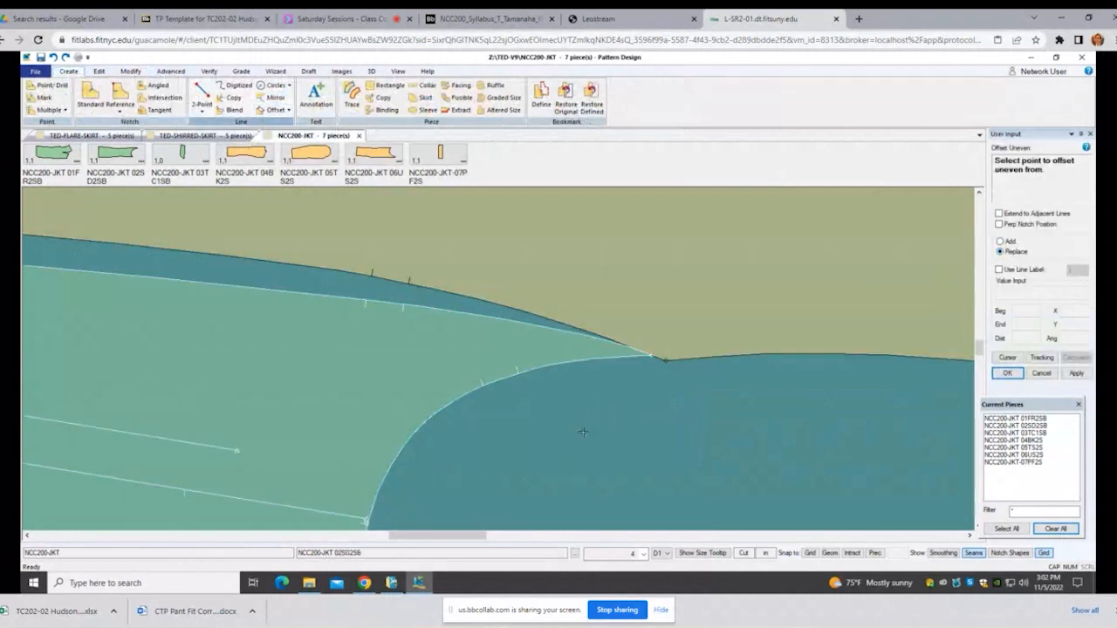
{"action": "left_click", "coordinate": [446, 409]}
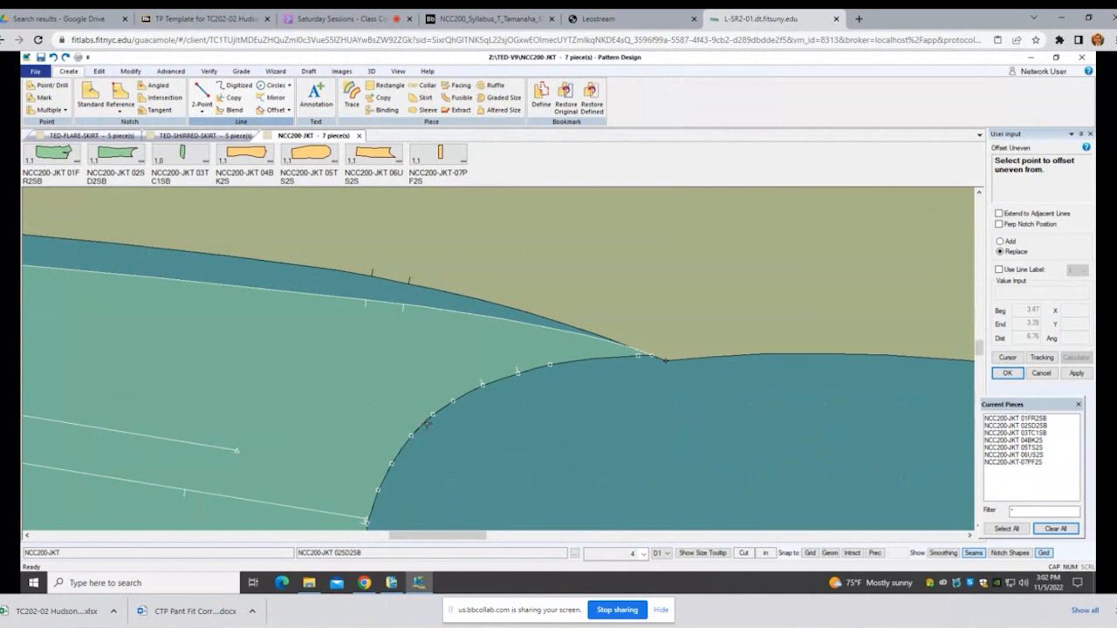
{"action": "left_click", "coordinate": [437, 418]}
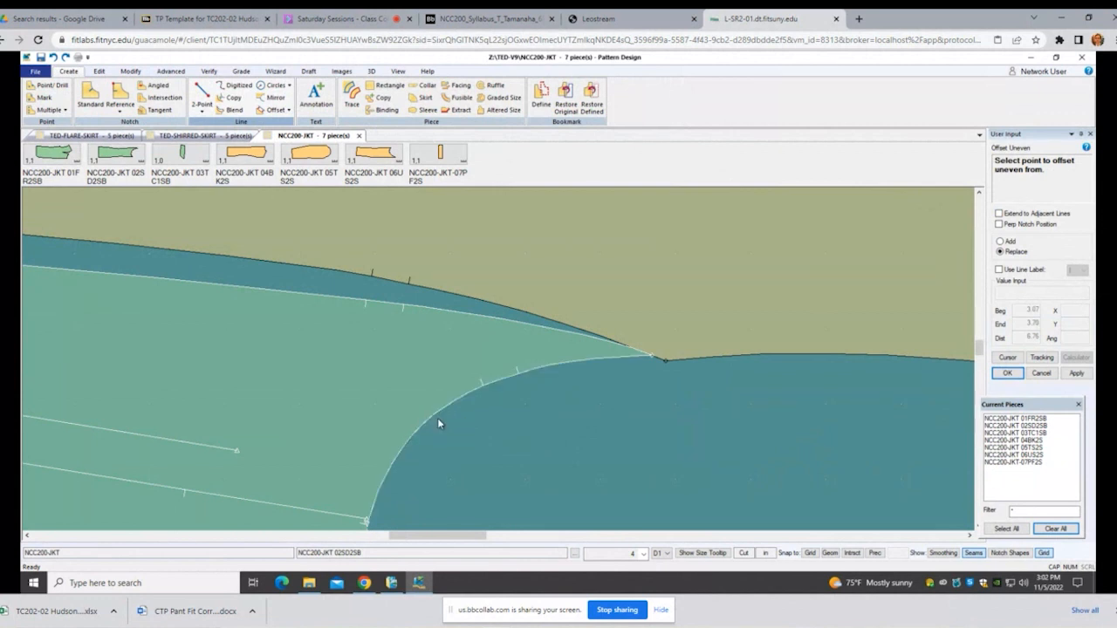
{"action": "right_click", "coordinate": [522, 431]}
{"action": "left_click", "coordinate": [524, 432]}
Step: Try a first offset at the side piece's armhole end where it meets the back
{"action": "left_click", "coordinate": [661, 359]}
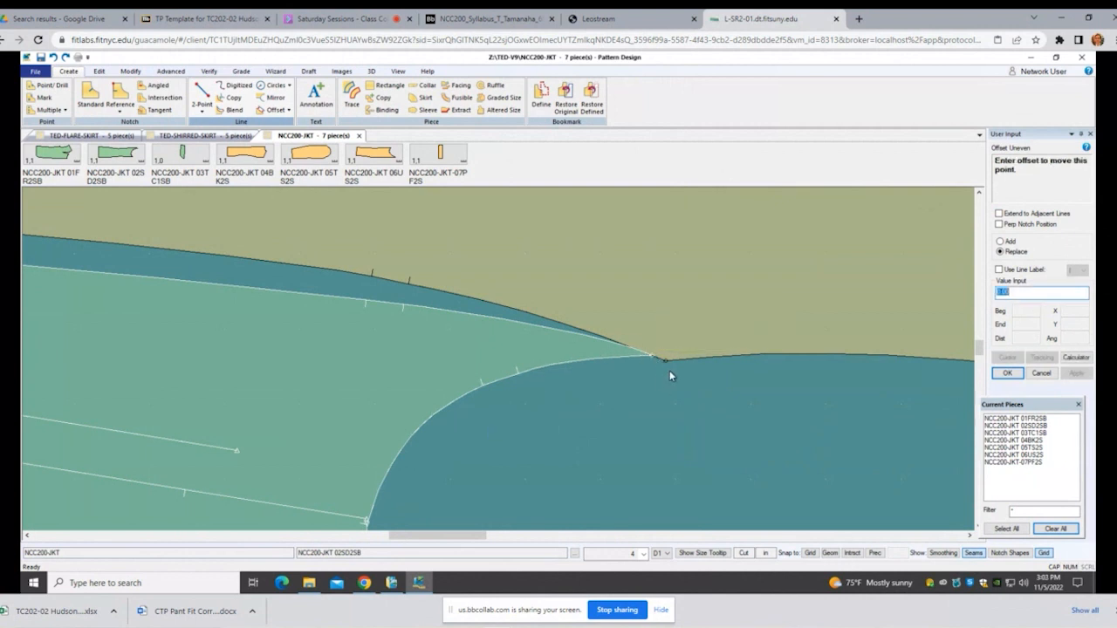
{"action": "type", "text": "1"}
{"action": "key", "text": "Return"}
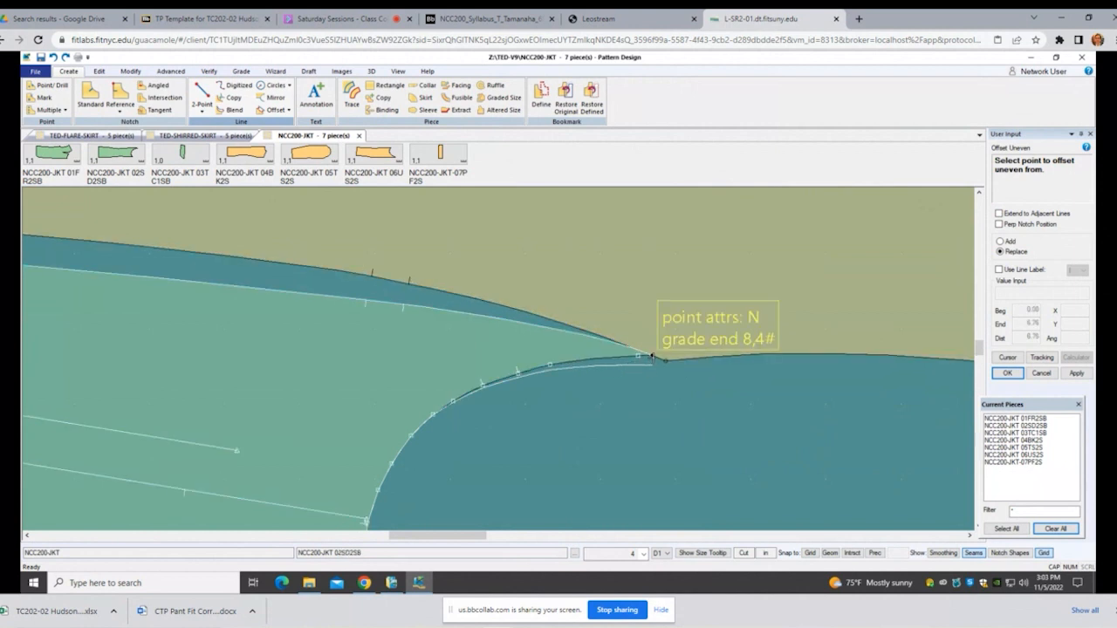
Step: Set the offset at the side piece's armhole end to 0.1, apply it to replace the curve, and exit Offset Uneven
{"action": "left_click", "coordinate": [651, 356]}
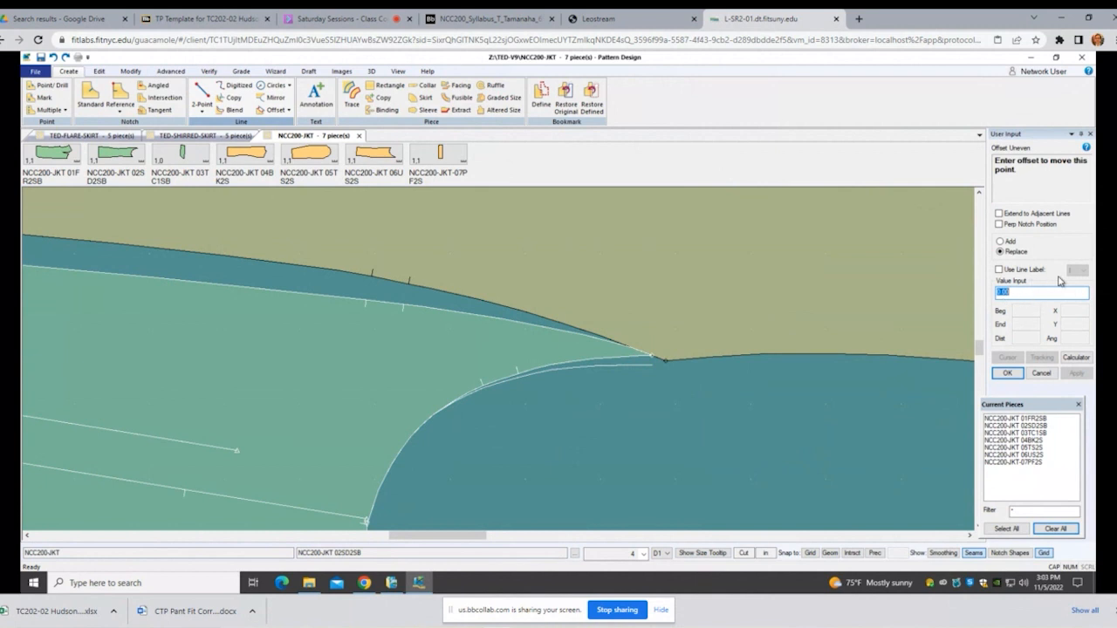
{"action": "type", "text": "0"}
{"action": "type", "text": ".1"}
{"action": "left_click", "coordinate": [1007, 372]}
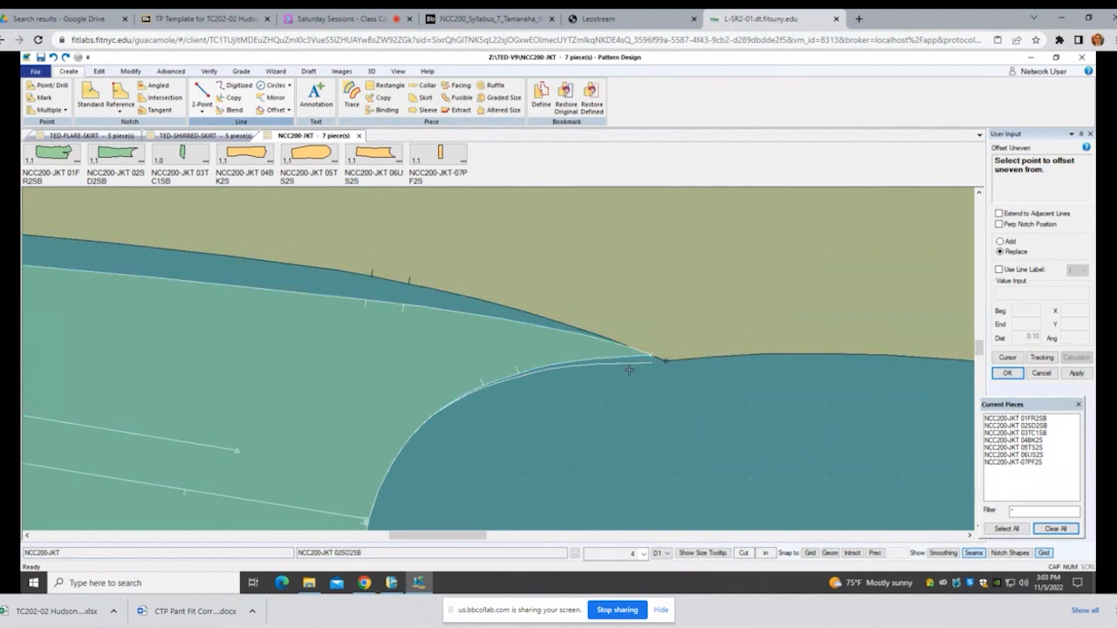
{"action": "scroll", "coordinate": [633, 369], "scroll_direction": "up", "scroll_amount": 2}
{"action": "right_click", "coordinate": [697, 389]}
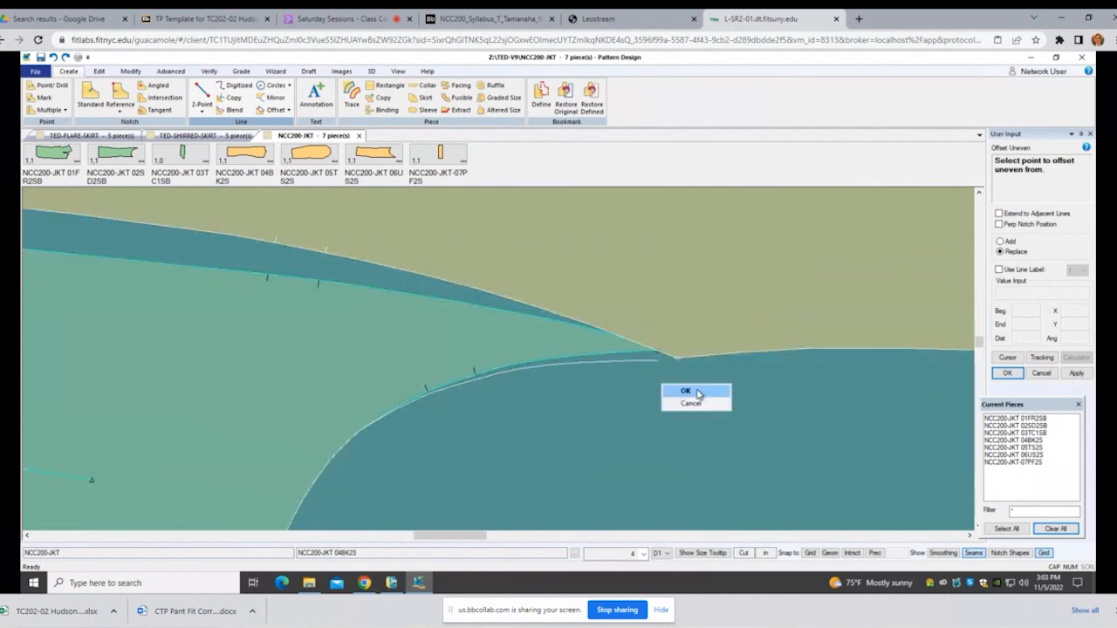
{"action": "left_click", "coordinate": [701, 392]}
{"action": "right_click", "coordinate": [668, 389]}
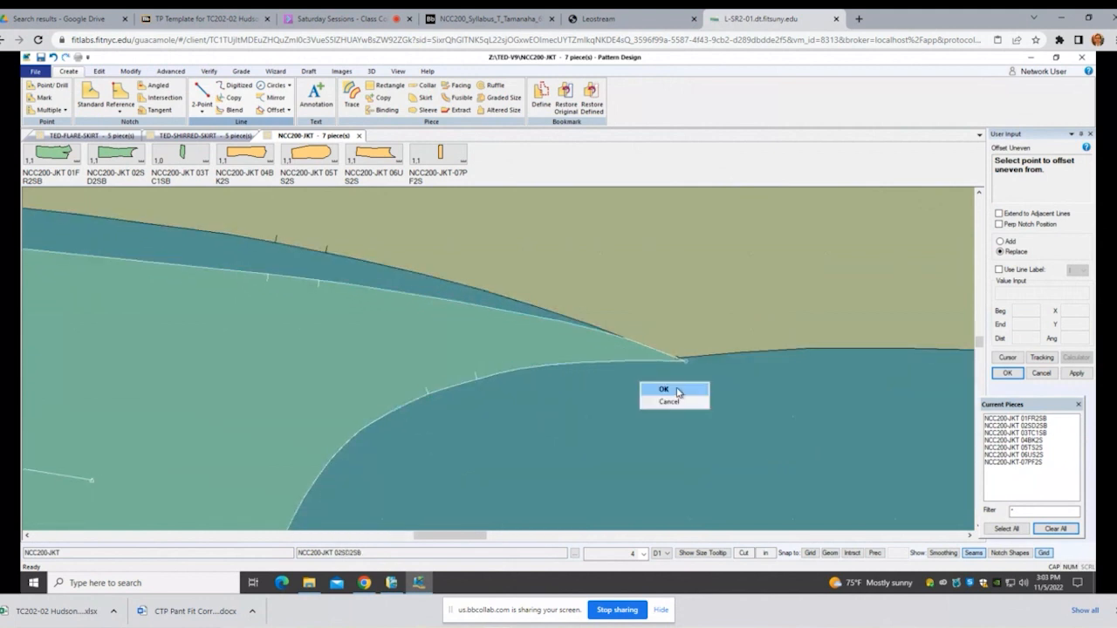
{"action": "left_click", "coordinate": [671, 390]}
{"action": "left_click", "coordinate": [130, 73]}
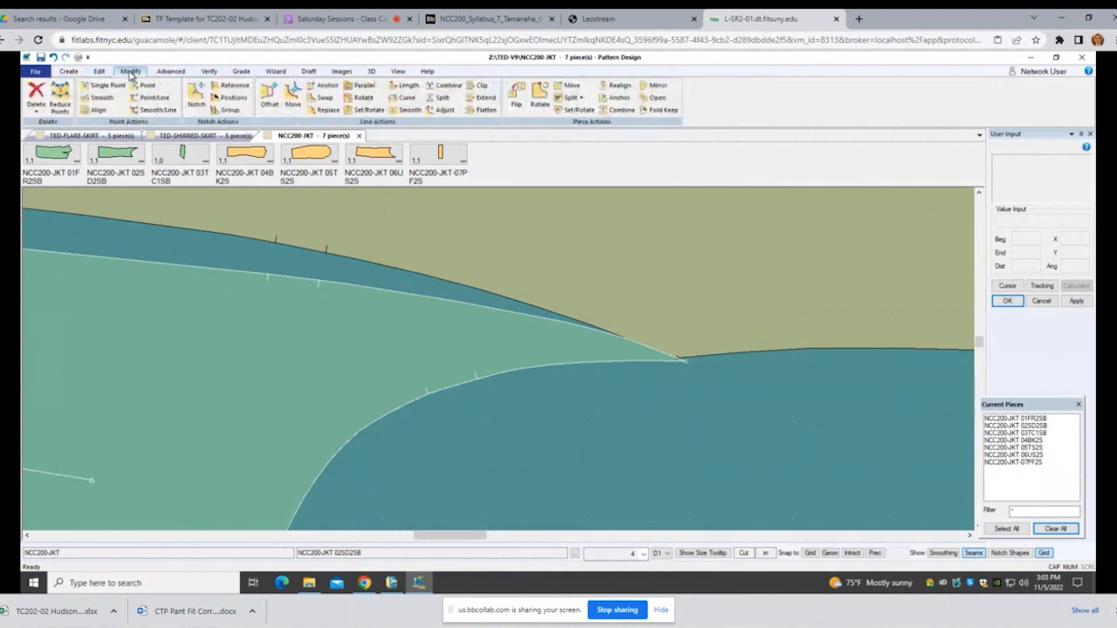
Step: With Move Single Point, move the side piece's armhole end point onto the back's armhole corner
{"action": "scroll", "coordinate": [724, 406], "scroll_direction": "up", "scroll_amount": 2}
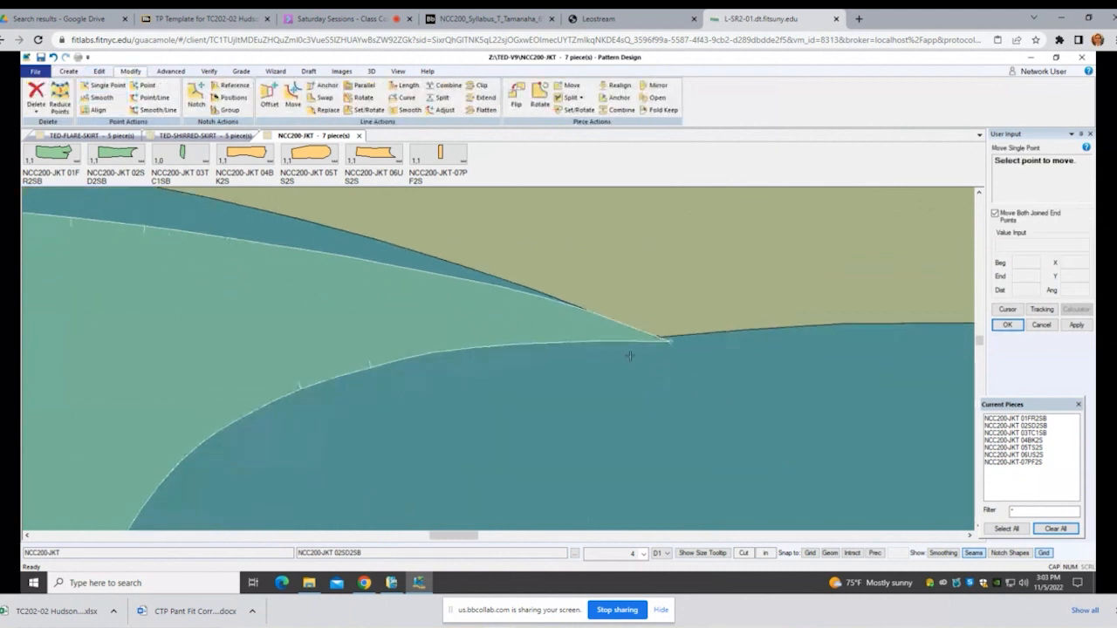
{"action": "left_click", "coordinate": [672, 343]}
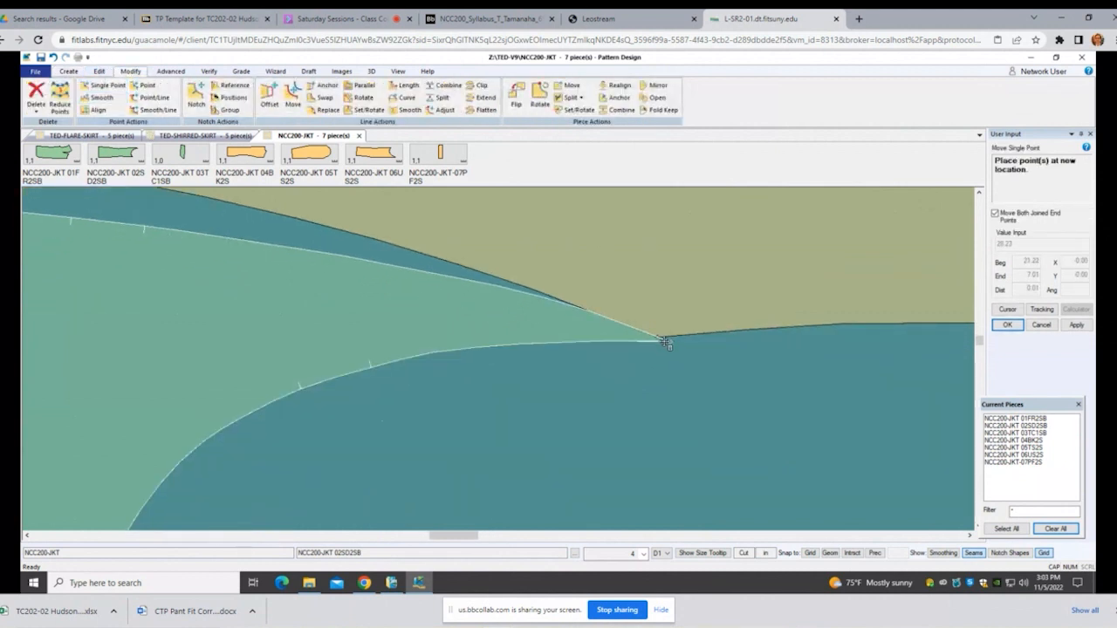
{"action": "left_click", "coordinate": [657, 337]}
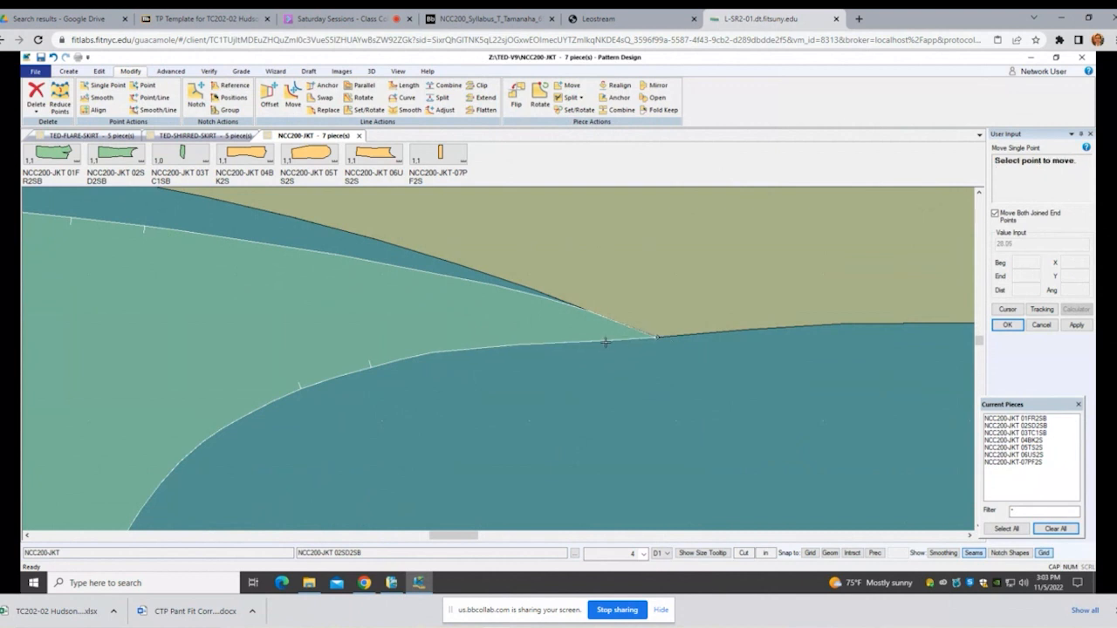
Step: Shift the side piece's armhole point nearest that end about 0.16 along the curve, away from the corner, and exit Move Single Point
{"action": "left_click", "coordinate": [598, 340]}
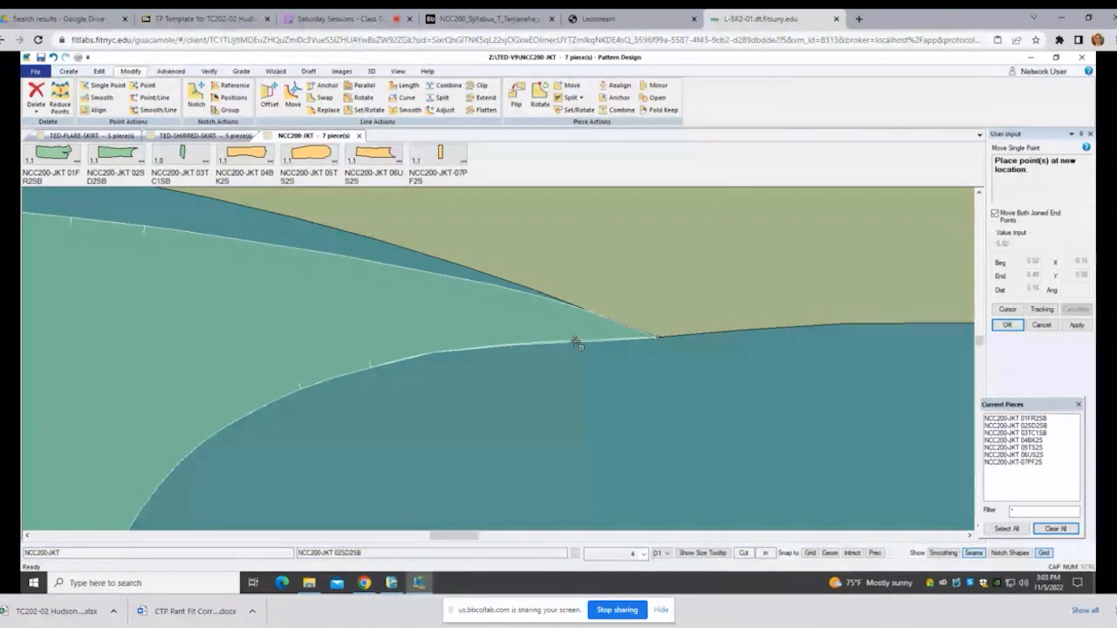
{"action": "left_click", "coordinate": [574, 344]}
{"action": "scroll", "coordinate": [660, 394], "scroll_direction": "down", "scroll_amount": 1}
{"action": "scroll", "coordinate": [660, 393], "scroll_direction": "down", "scroll_amount": 1}
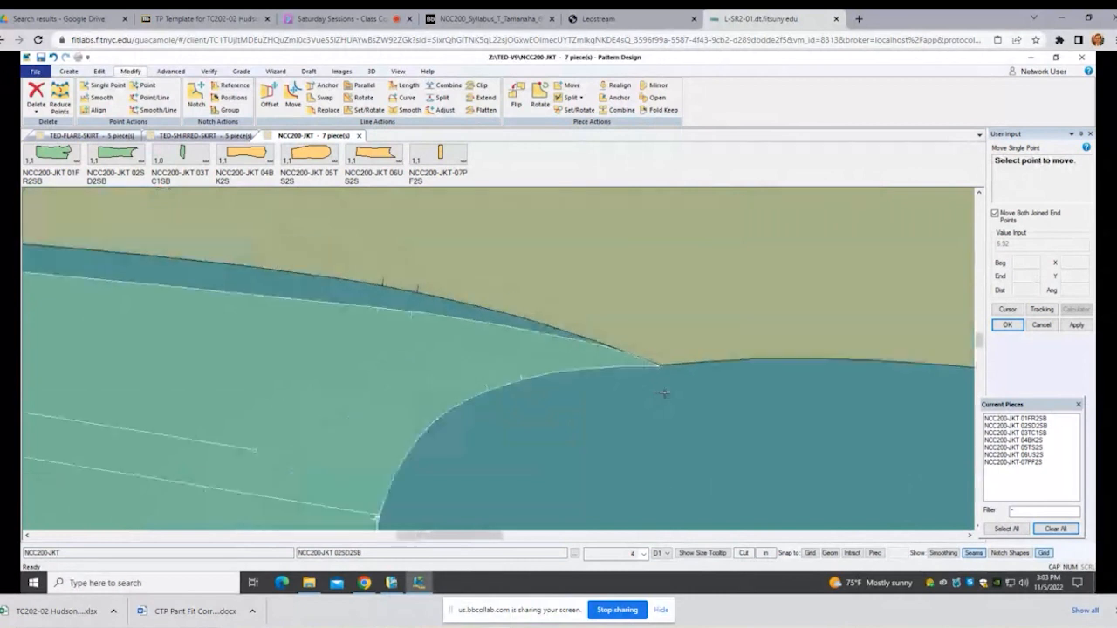
{"action": "scroll", "coordinate": [690, 403], "scroll_direction": "down", "scroll_amount": 1}
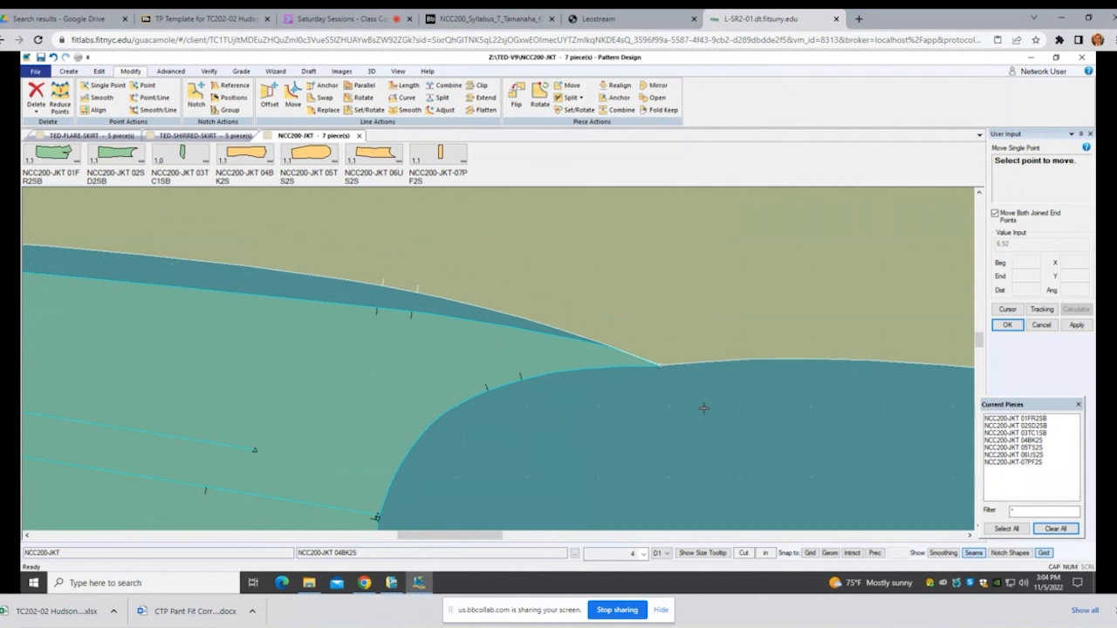
{"action": "right_click", "coordinate": [673, 394]}
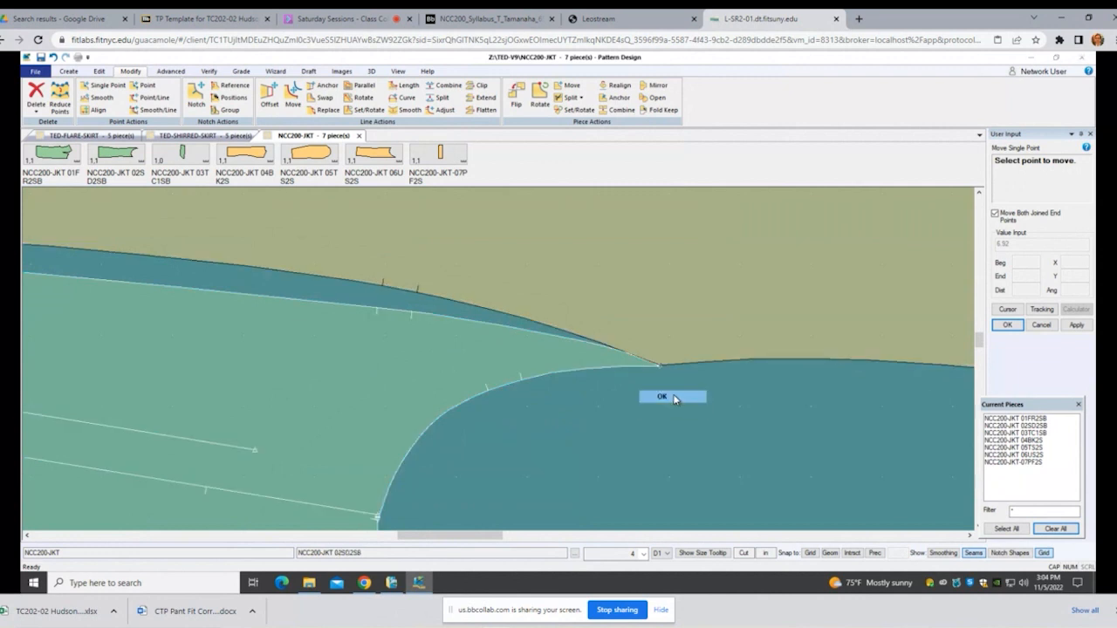
{"action": "left_click", "coordinate": [673, 394]}
Step: Undo the single-point moves and the uneven offset on the side piece's armhole
{"action": "scroll", "coordinate": [673, 393], "scroll_direction": "down", "scroll_amount": 3}
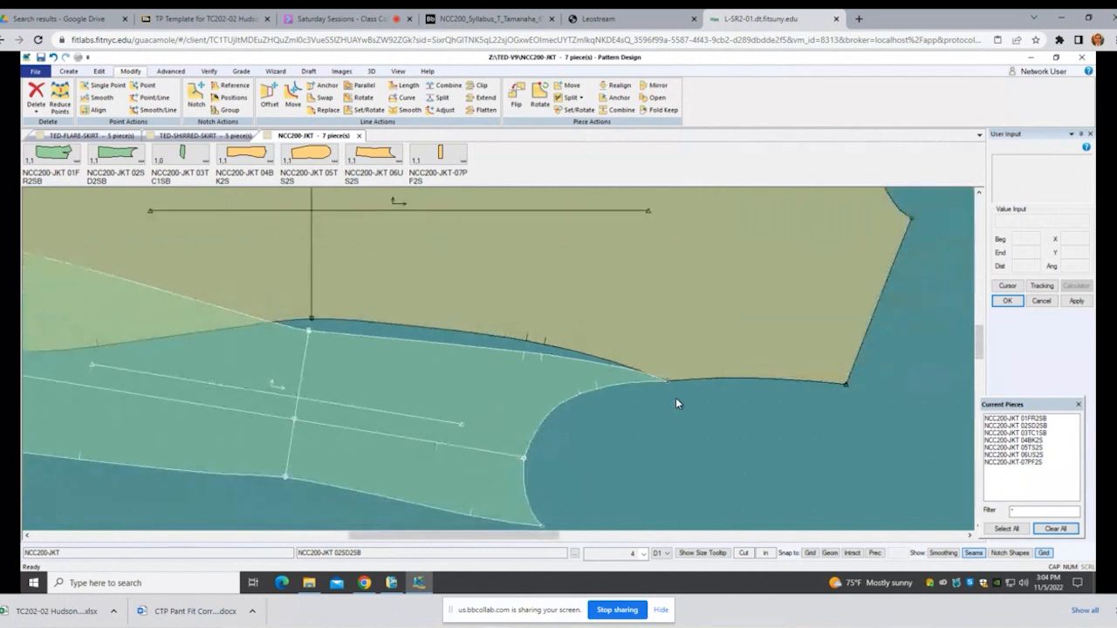
{"action": "scroll", "coordinate": [677, 398], "scroll_direction": "down", "scroll_amount": 3}
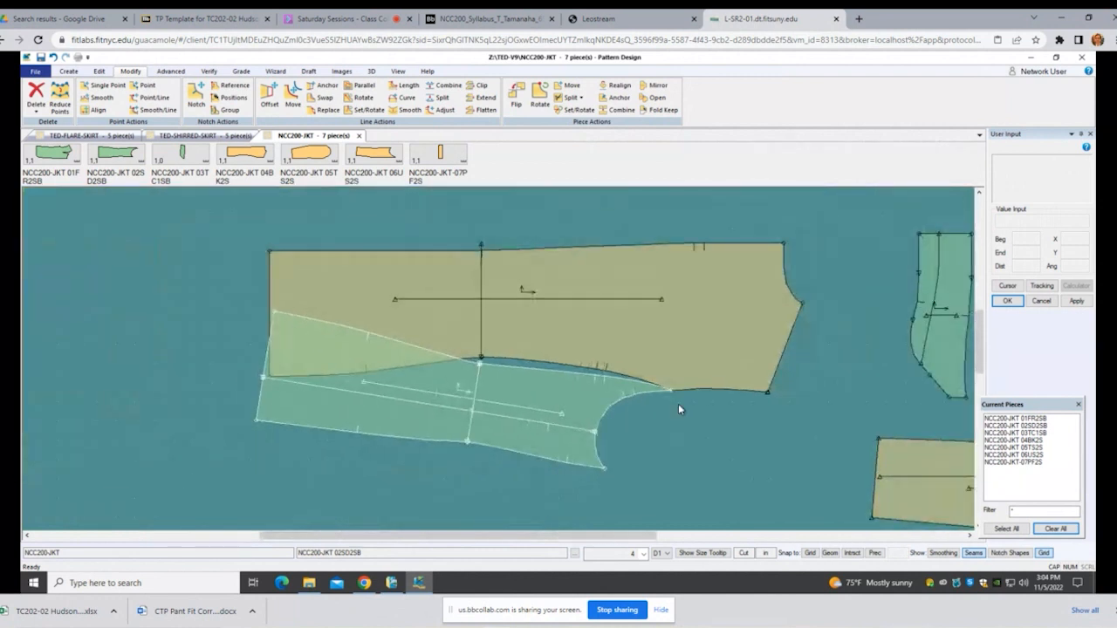
{"action": "scroll", "coordinate": [679, 408], "scroll_direction": "up", "scroll_amount": 1}
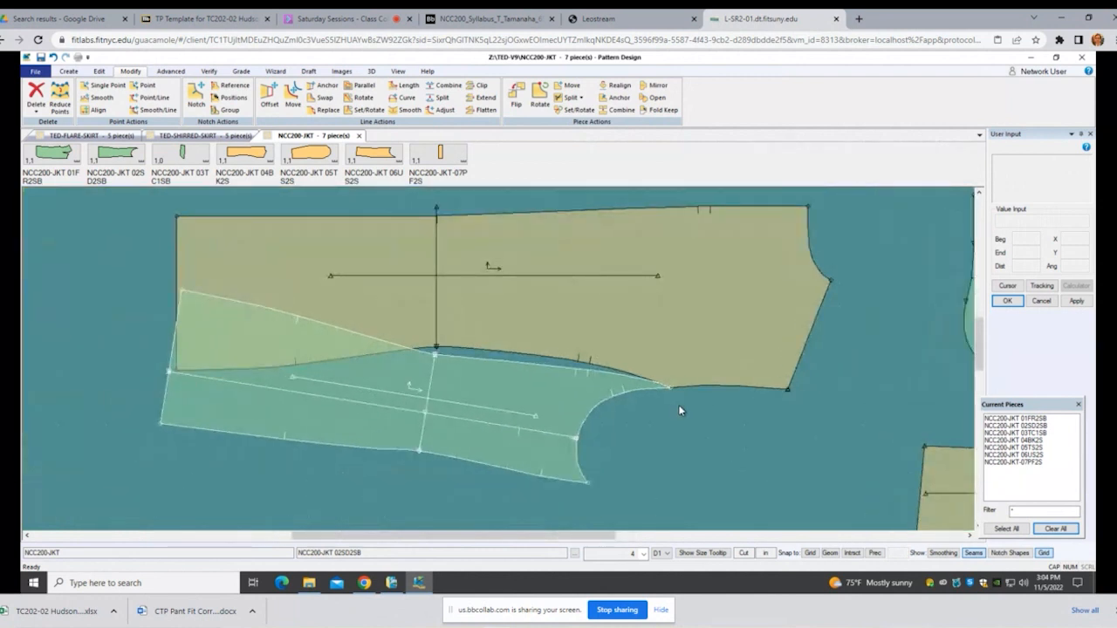
{"action": "scroll", "coordinate": [681, 408], "scroll_direction": "up", "scroll_amount": 4}
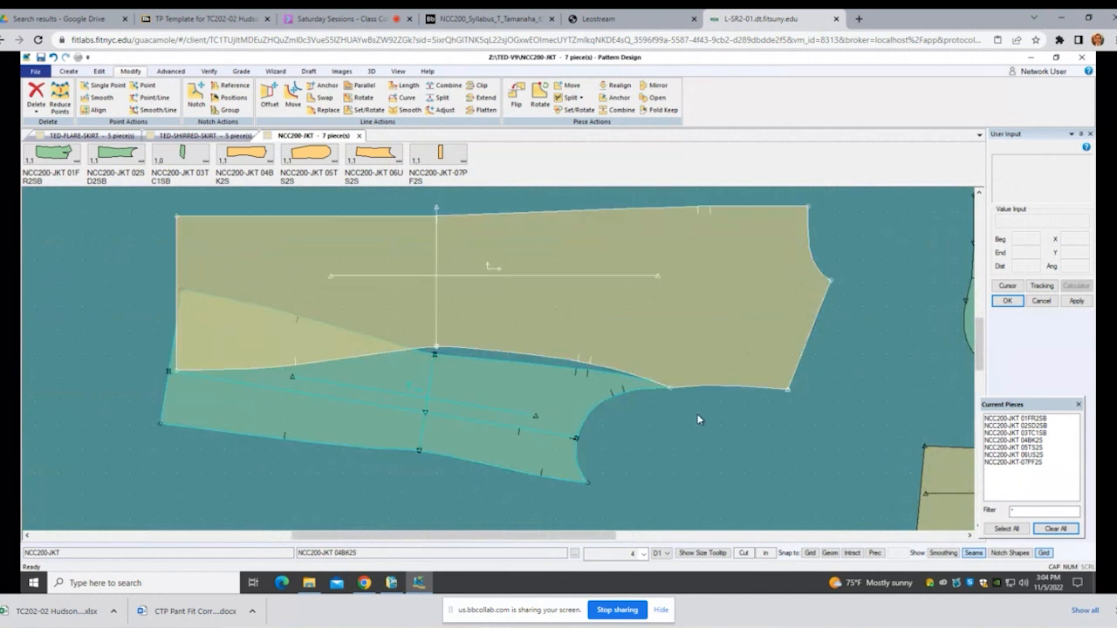
{"action": "scroll", "coordinate": [696, 426], "scroll_direction": "up", "scroll_amount": 1}
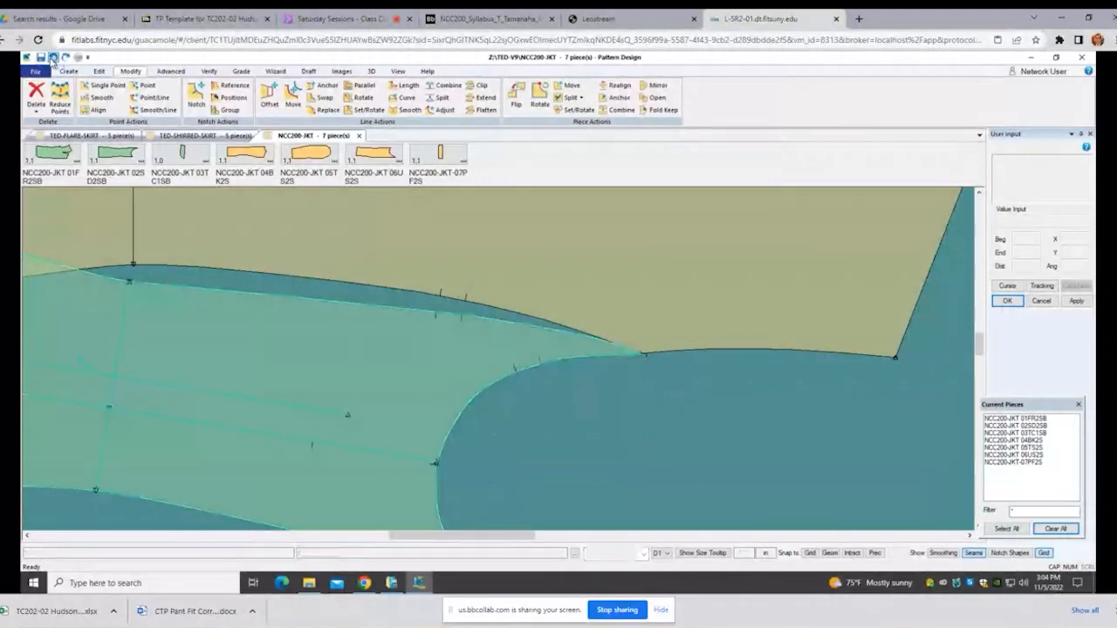
{"action": "left_click", "coordinate": [55, 59]}
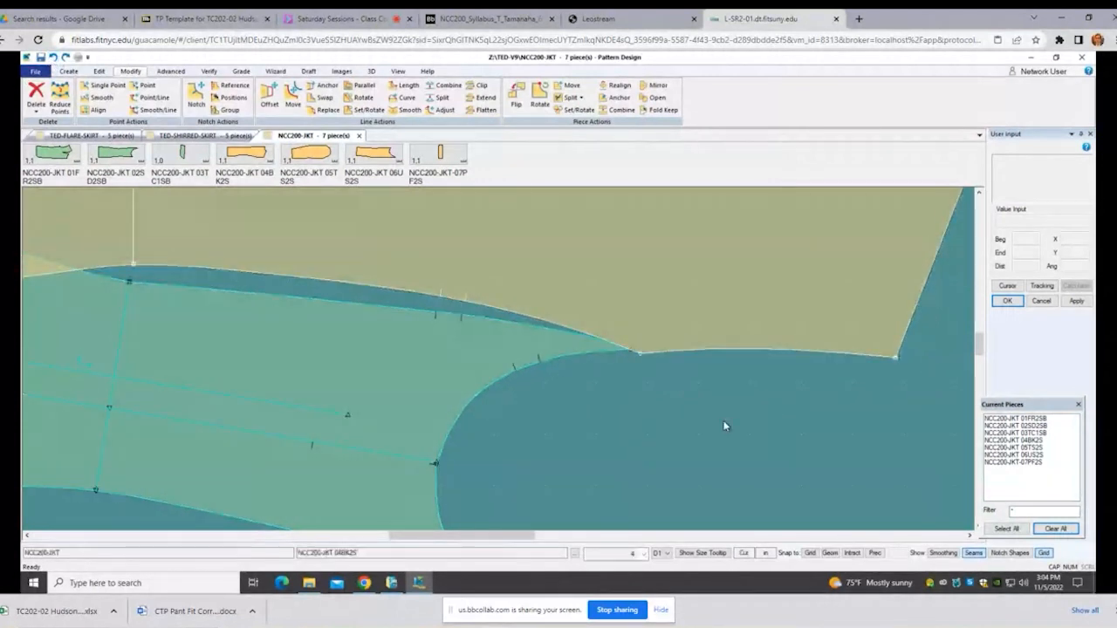
{"action": "scroll", "coordinate": [723, 423], "scroll_direction": "up", "scroll_amount": 1}
{"action": "scroll", "coordinate": [722, 424], "scroll_direction": "down", "scroll_amount": 2}
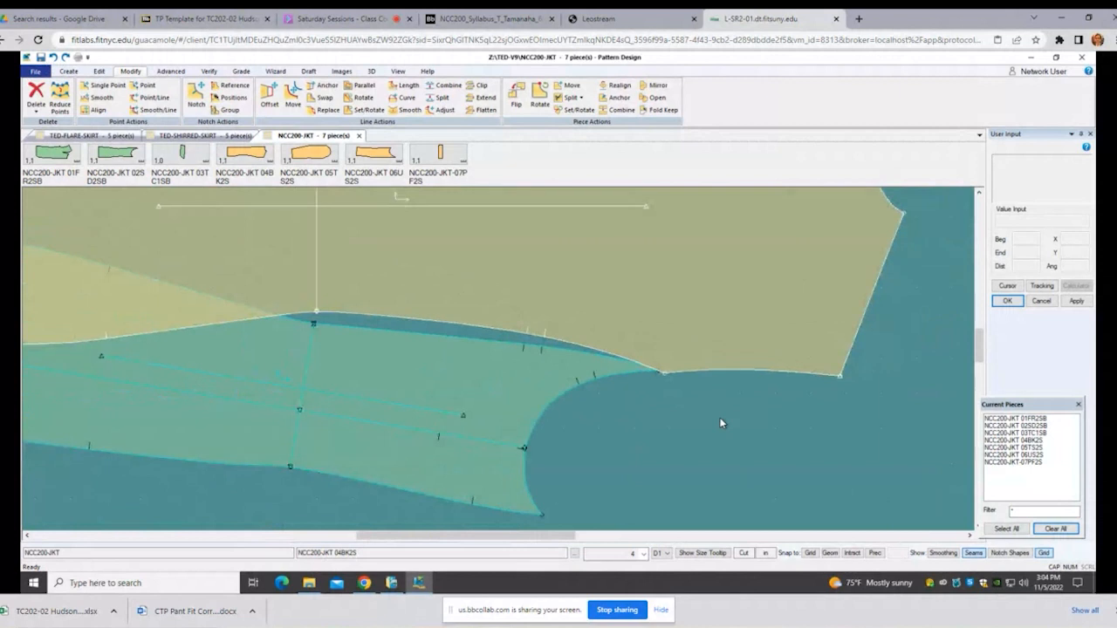
{"action": "scroll", "coordinate": [721, 423], "scroll_direction": "down", "scroll_amount": 1}
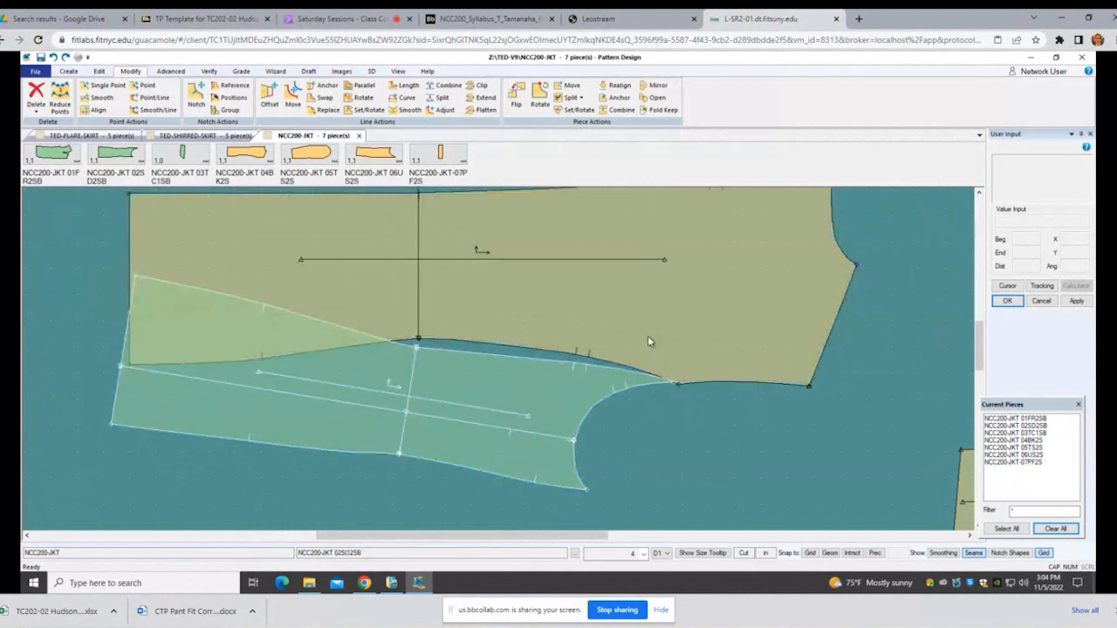
{"action": "left_click", "coordinate": [730, 443]}
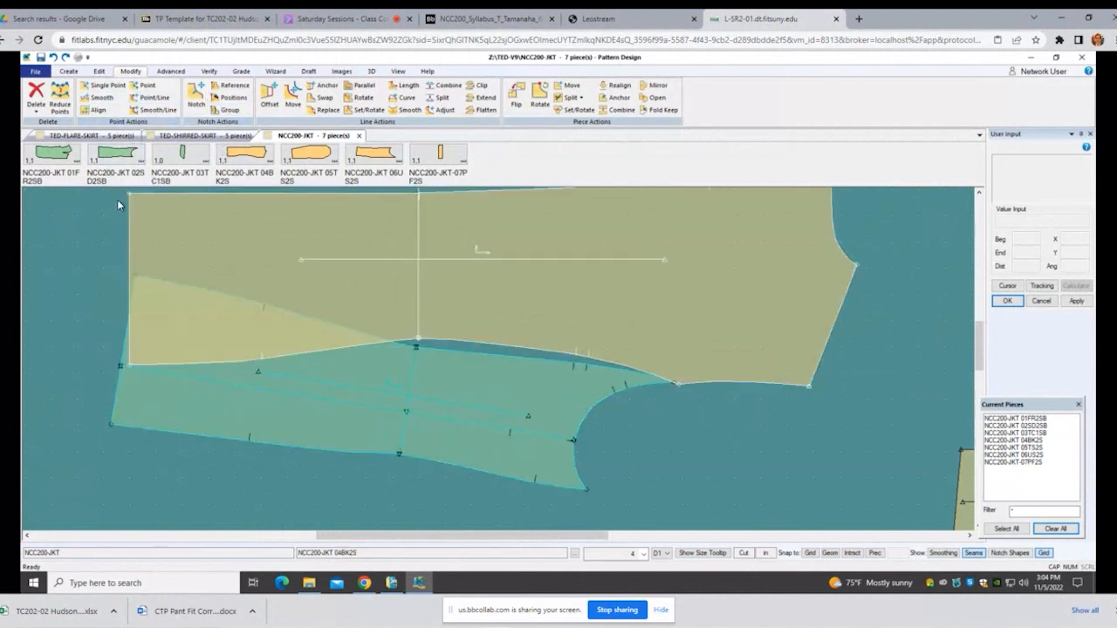
{"action": "left_click", "coordinate": [99, 101]}
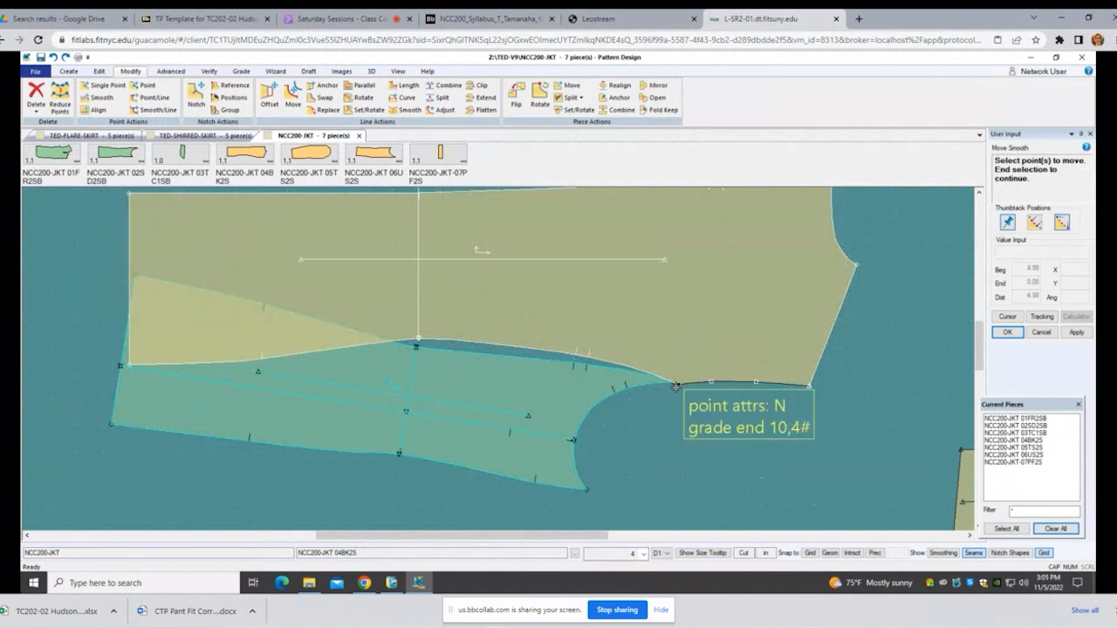
{"action": "scroll", "coordinate": [662, 419], "scroll_direction": "up", "scroll_amount": 2}
{"action": "scroll", "coordinate": [663, 419], "scroll_direction": "down", "scroll_amount": 2}
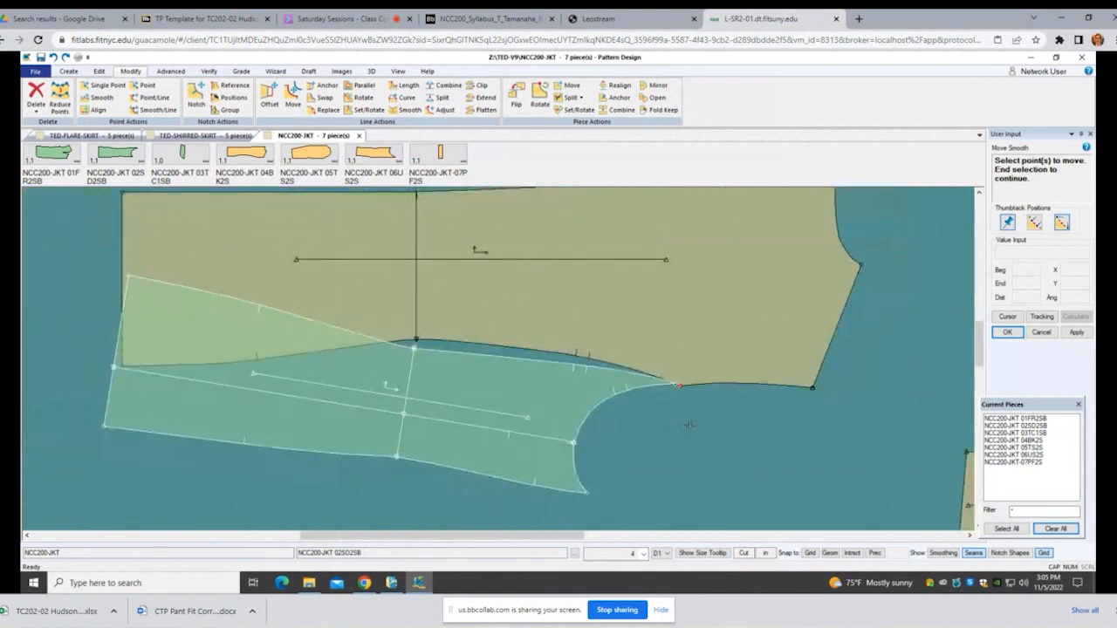
{"action": "right_click", "coordinate": [663, 422]}
{"action": "left_click", "coordinate": [689, 427]}
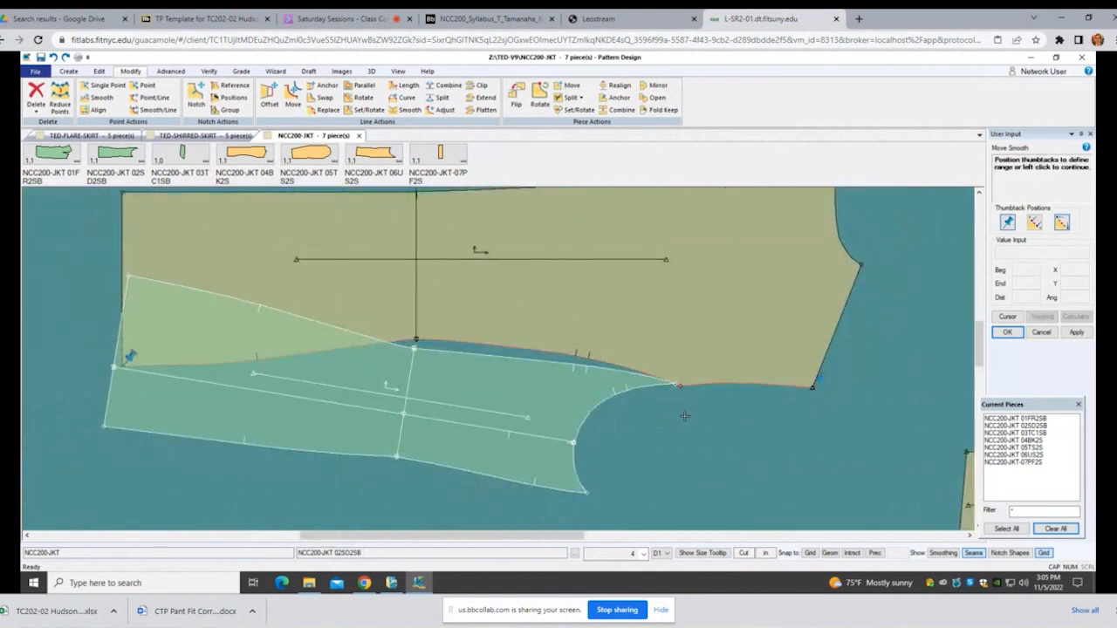
{"action": "left_click", "coordinate": [836, 398]}
{"action": "scroll", "coordinate": [748, 393], "scroll_direction": "up", "scroll_amount": 1}
{"action": "scroll", "coordinate": [746, 395], "scroll_direction": "down", "scroll_amount": 2}
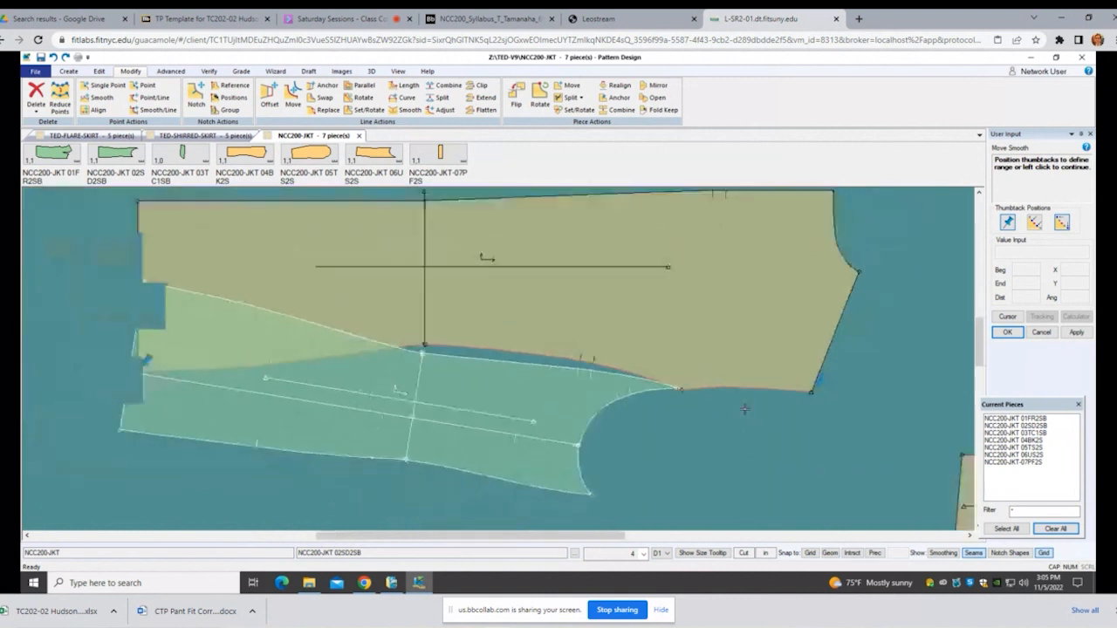
{"action": "right_click", "coordinate": [697, 416]}
{"action": "left_click", "coordinate": [700, 421]}
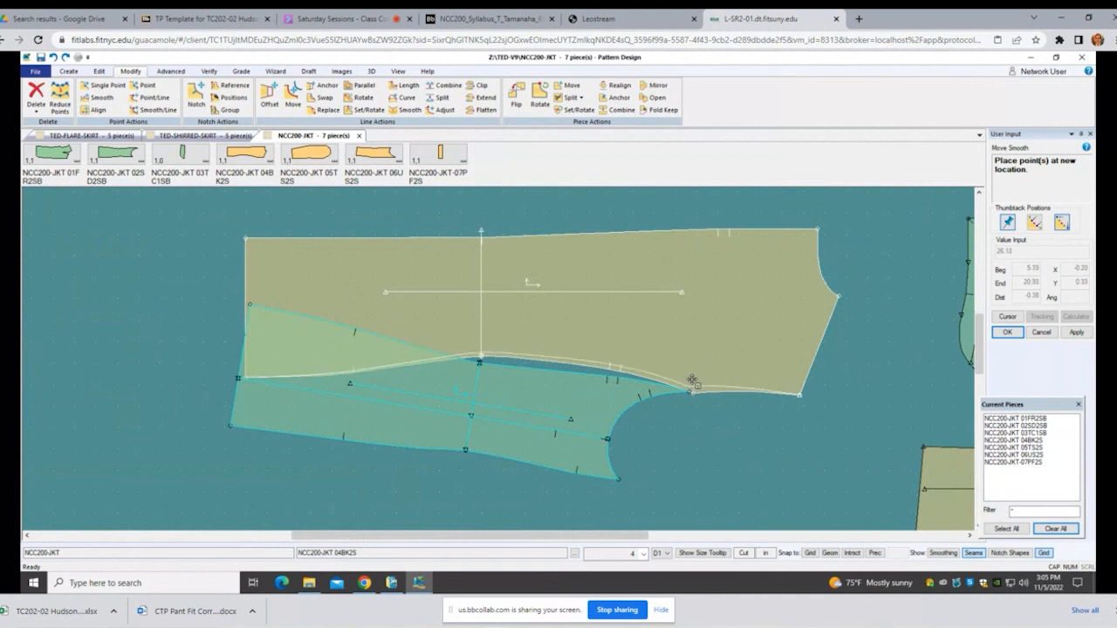
{"action": "right_click", "coordinate": [643, 395]}
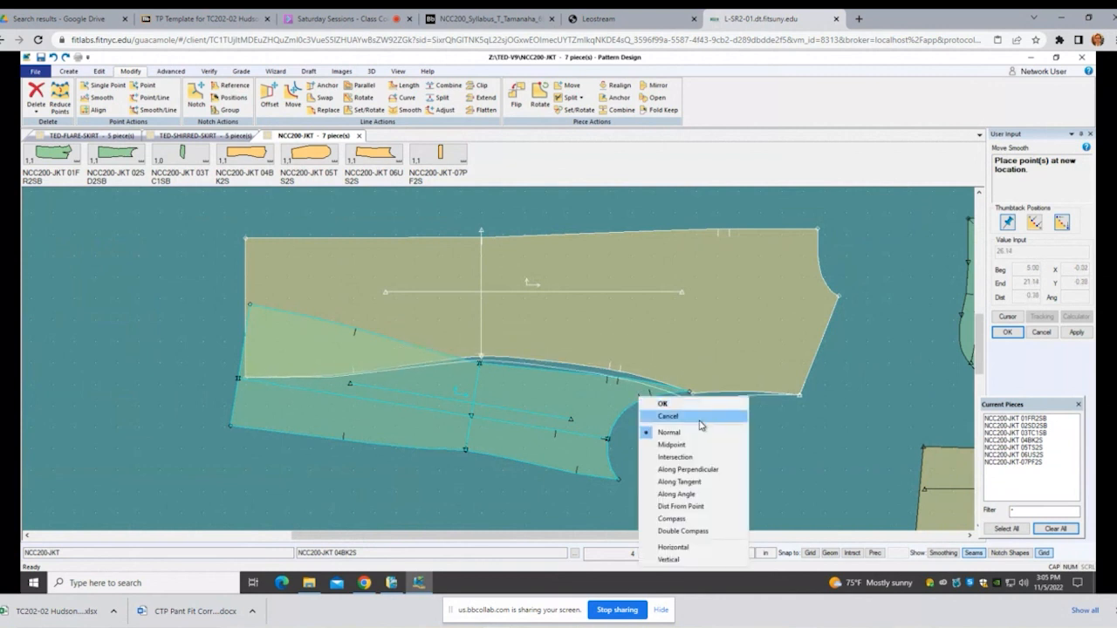
{"action": "left_click", "coordinate": [689, 418]}
Step: Start Move Smooth on the back's underarm corner point, limiting the range with thumbtacks partway along the armhole and at the side seam notch
{"action": "left_click", "coordinate": [101, 98]}
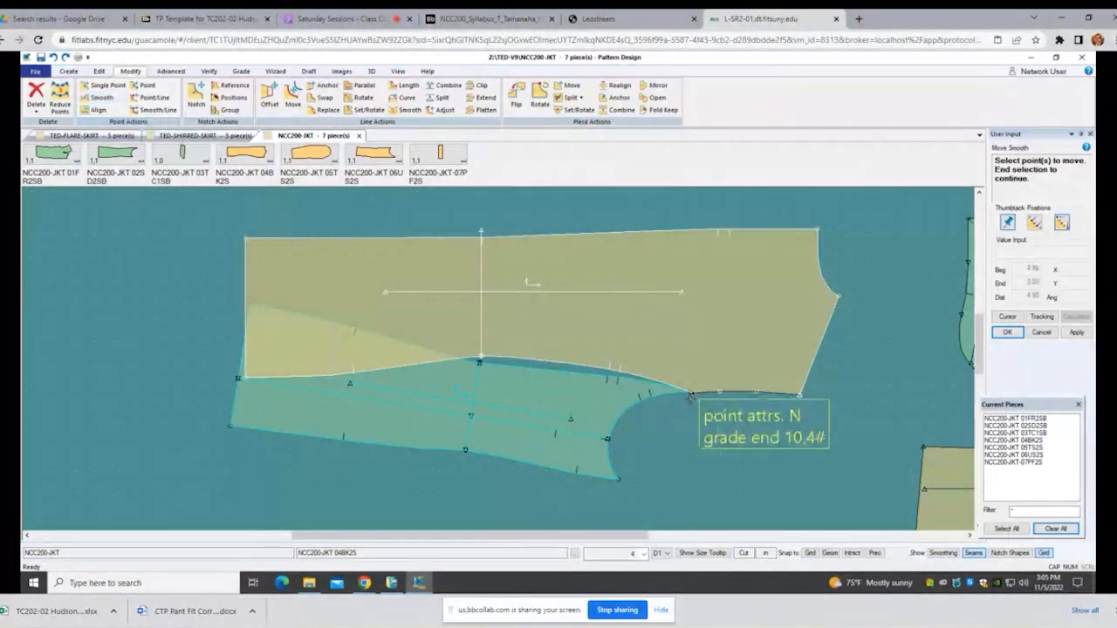
{"action": "left_click", "coordinate": [689, 416]}
{"action": "right_click", "coordinate": [689, 415]}
{"action": "left_click", "coordinate": [695, 421]}
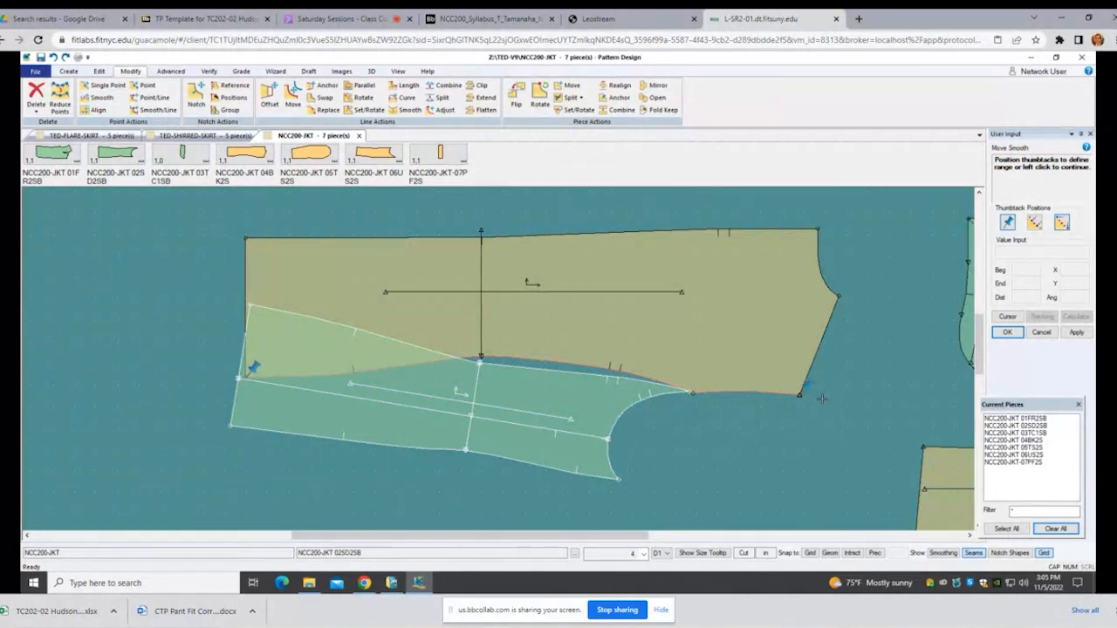
{"action": "left_click", "coordinate": [810, 384]}
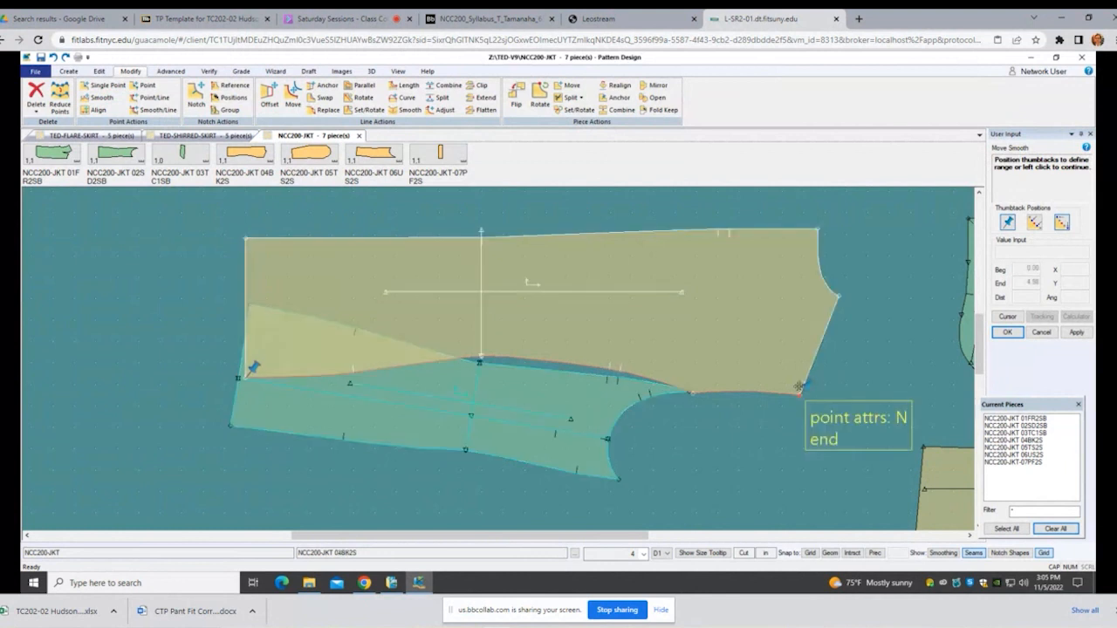
{"action": "left_click", "coordinate": [763, 389]}
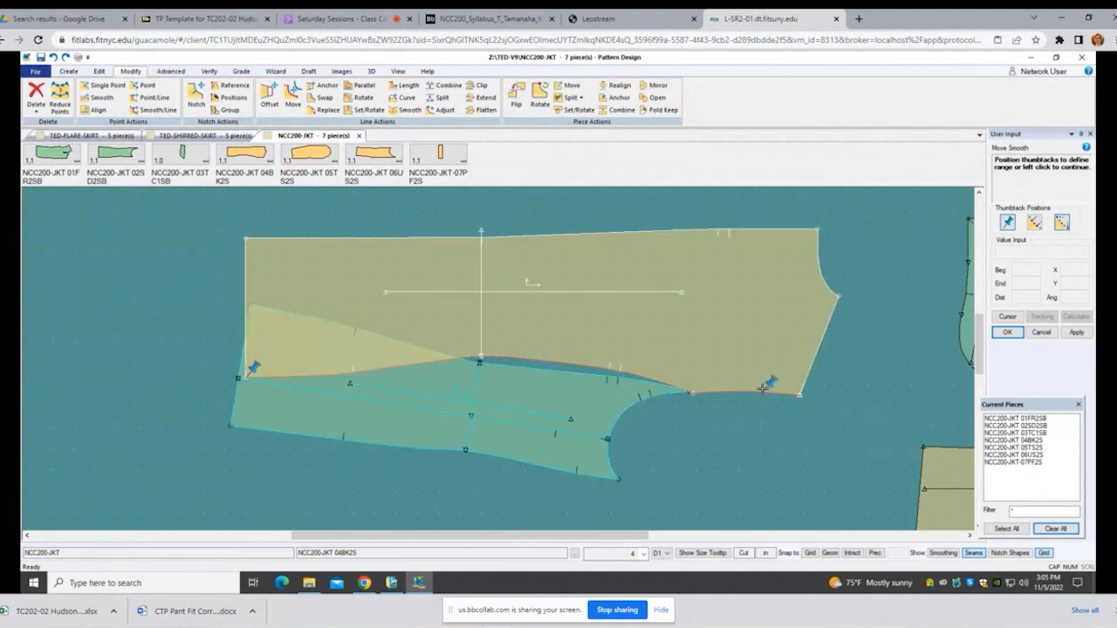
{"action": "left_click", "coordinate": [253, 369]}
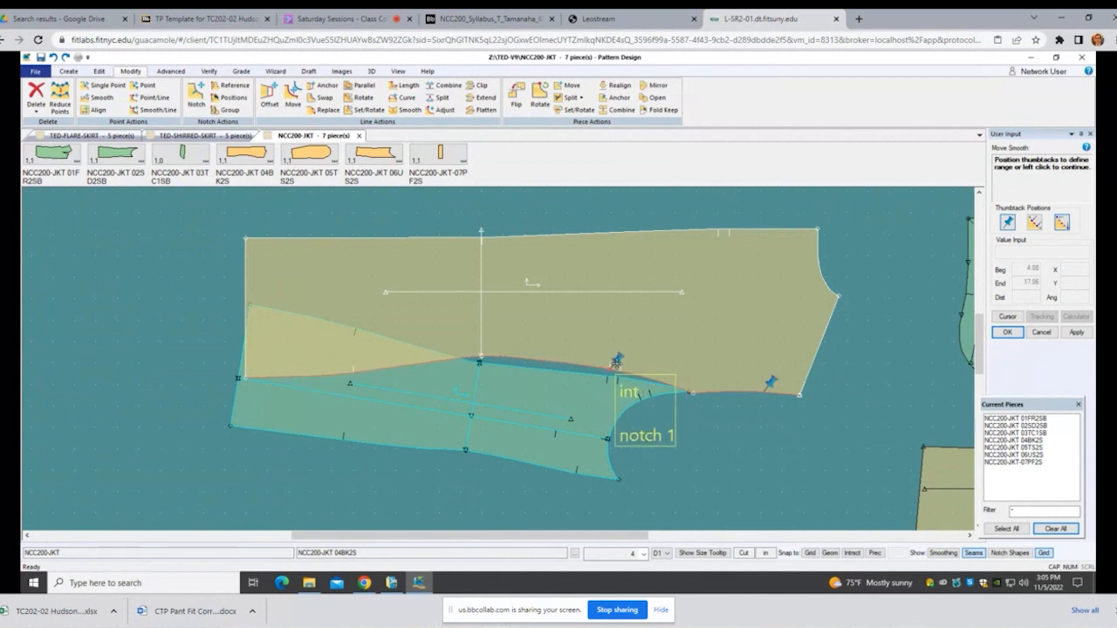
{"action": "left_click", "coordinate": [614, 362]}
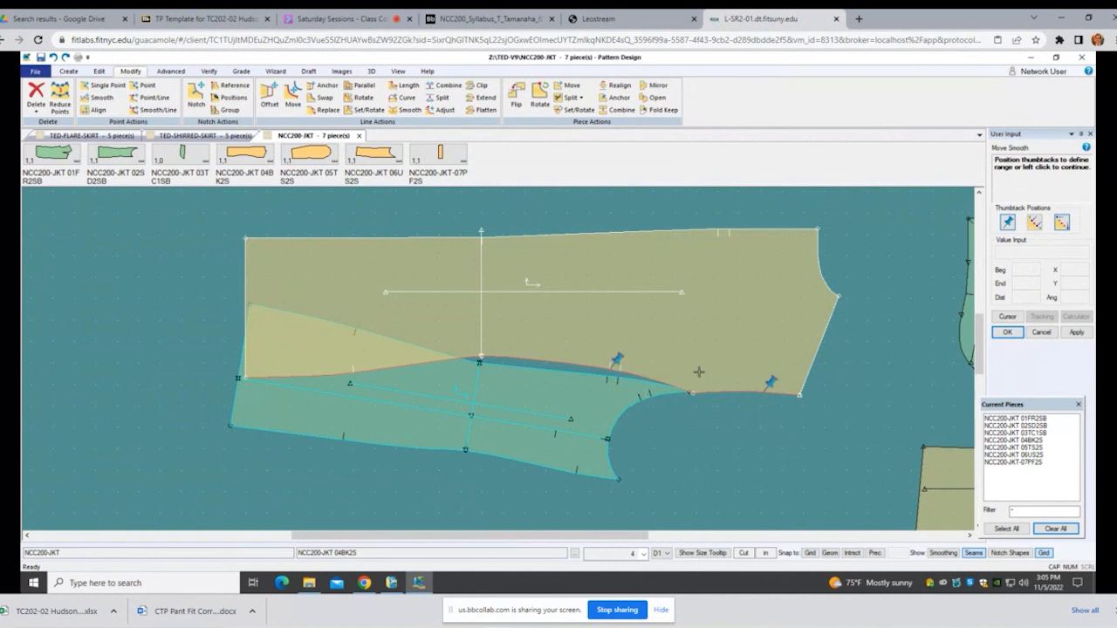
{"action": "scroll", "coordinate": [703, 371], "scroll_direction": "up", "scroll_amount": 2}
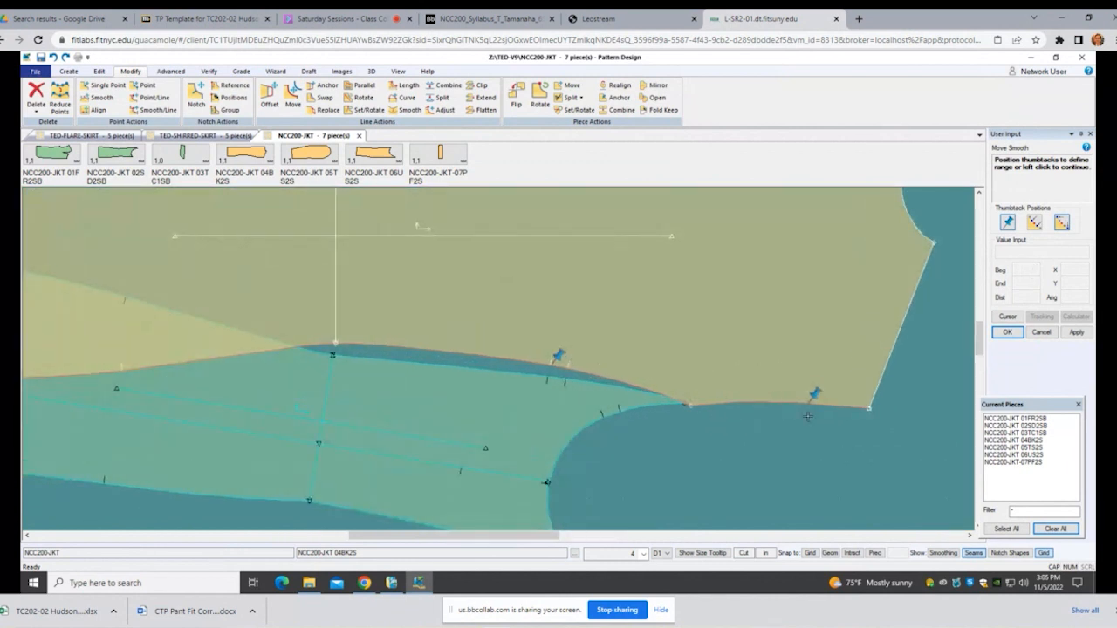
{"action": "right_click", "coordinate": [689, 420]}
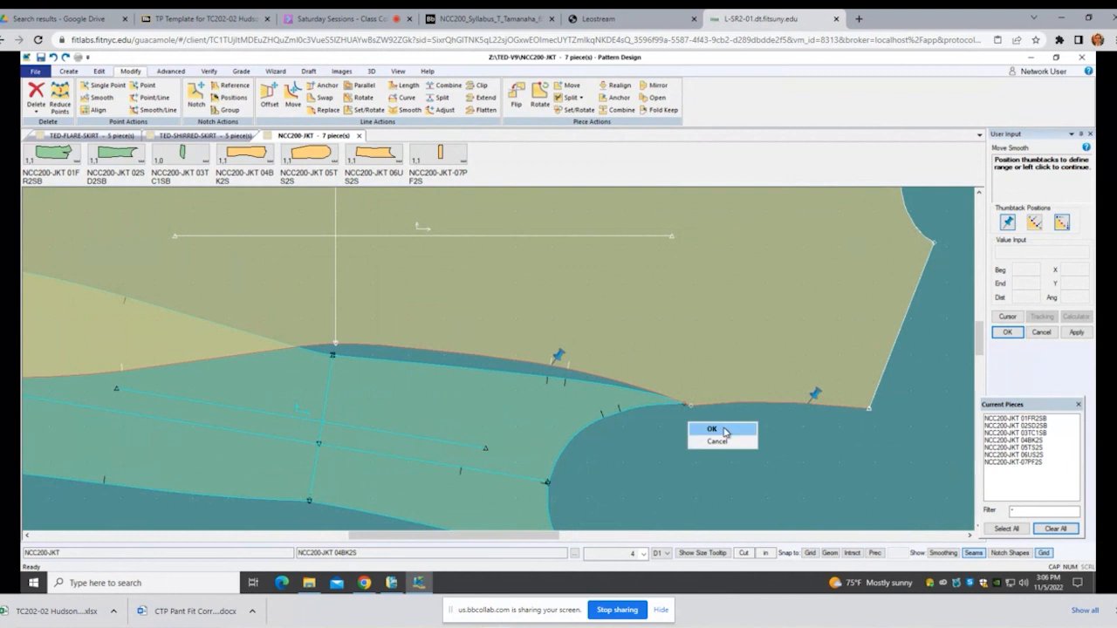
{"action": "left_click", "coordinate": [705, 427]}
Step: Place the back's underarm corner point on the side piece's armhole end and end the Move Smooth operation
{"action": "scroll", "coordinate": [687, 405], "scroll_direction": "up", "scroll_amount": 3}
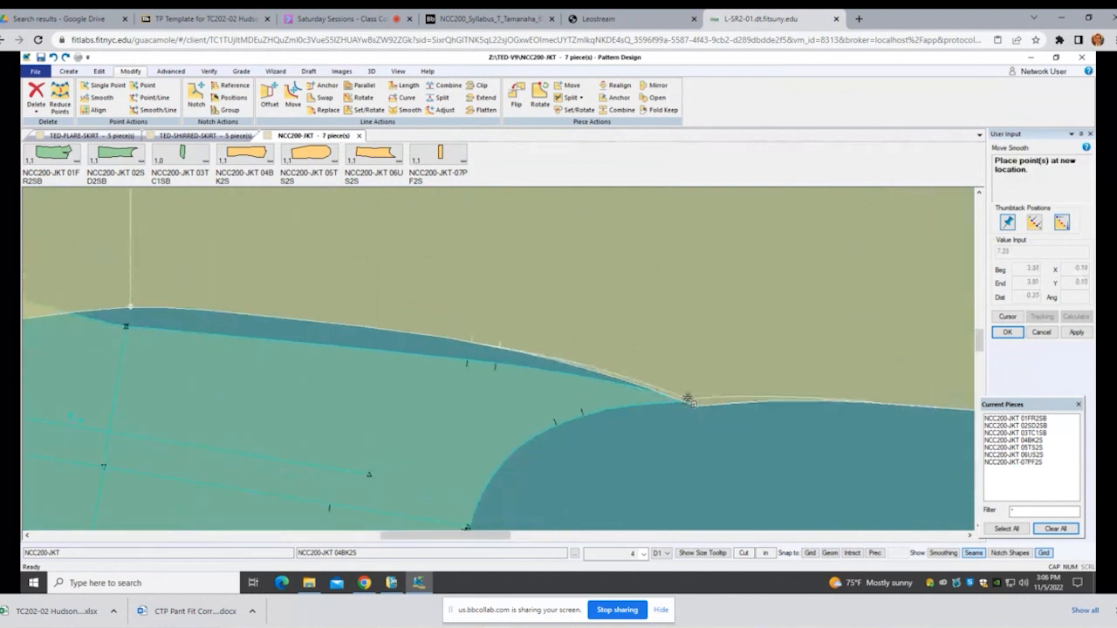
{"action": "scroll", "coordinate": [688, 404], "scroll_direction": "up", "scroll_amount": 1}
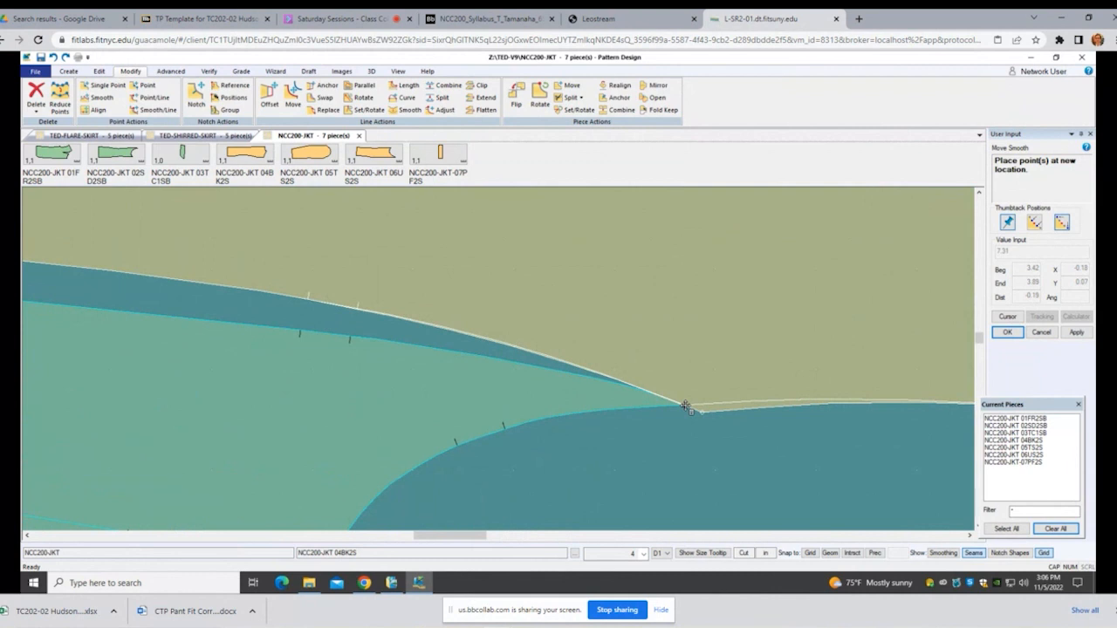
{"action": "left_click", "coordinate": [686, 406]}
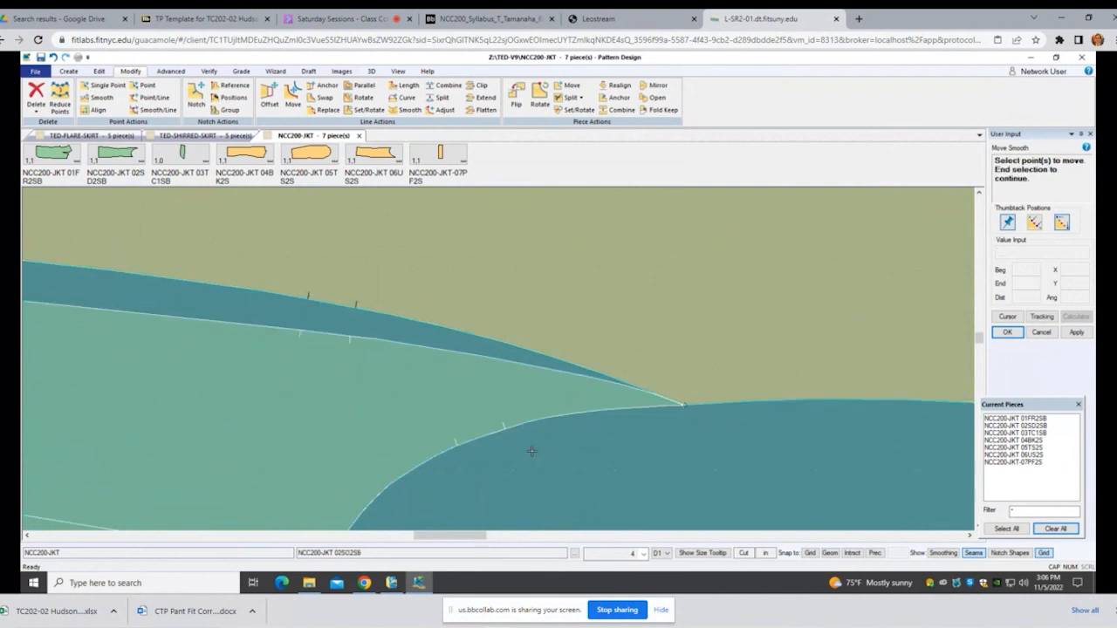
{"action": "scroll", "coordinate": [746, 466], "scroll_direction": "down", "scroll_amount": 2}
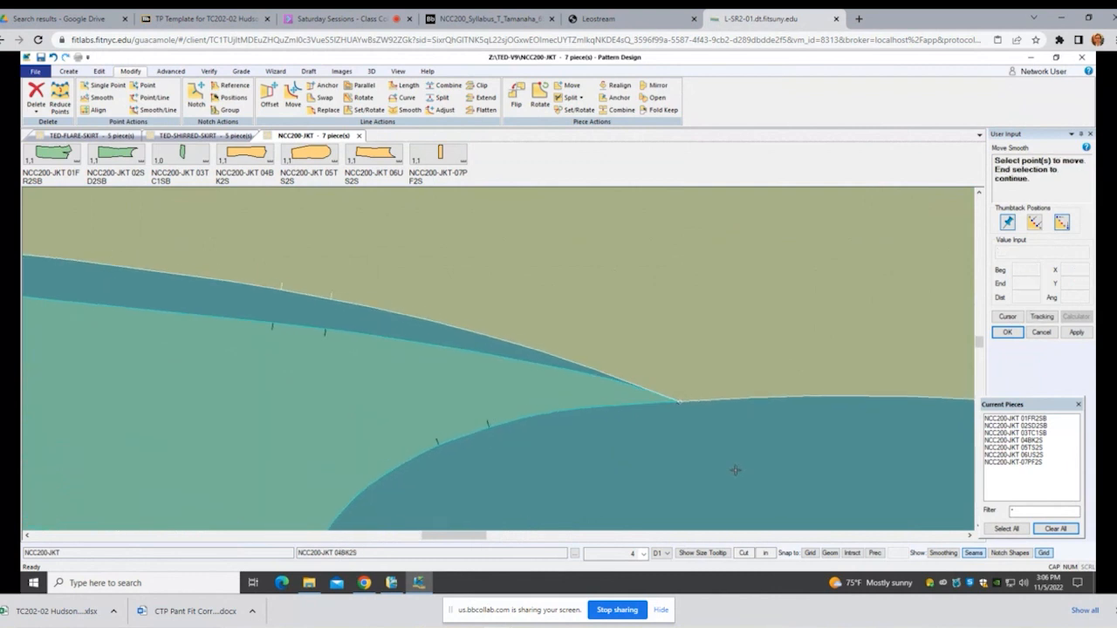
{"action": "scroll", "coordinate": [718, 469], "scroll_direction": "down", "scroll_amount": 2}
{"action": "right_click", "coordinate": [719, 469]}
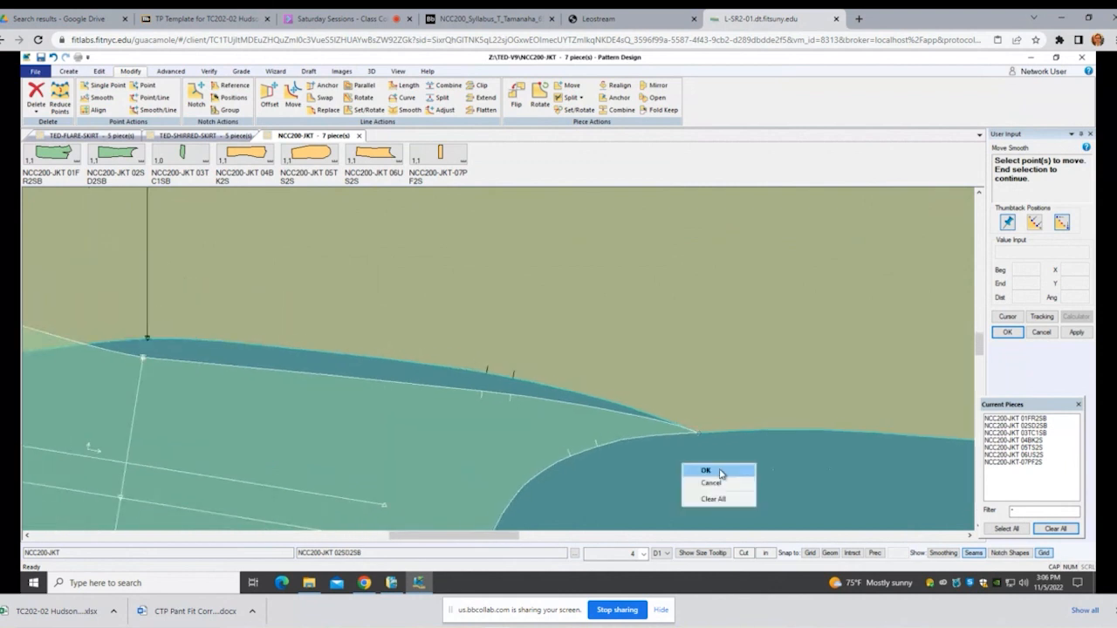
Step: Finish Move Smooth on the back's underarm corner and move the back and side pieces apart so their seams no longer overlap
{"action": "left_click", "coordinate": [718, 472]}
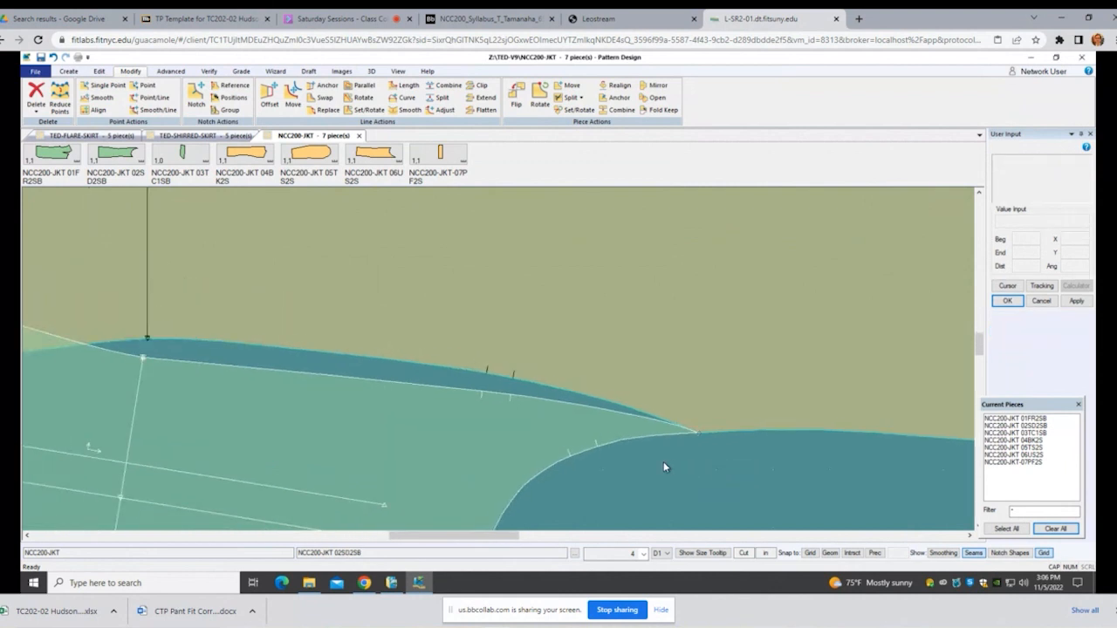
{"action": "scroll", "coordinate": [670, 449], "scroll_direction": "down", "scroll_amount": 1}
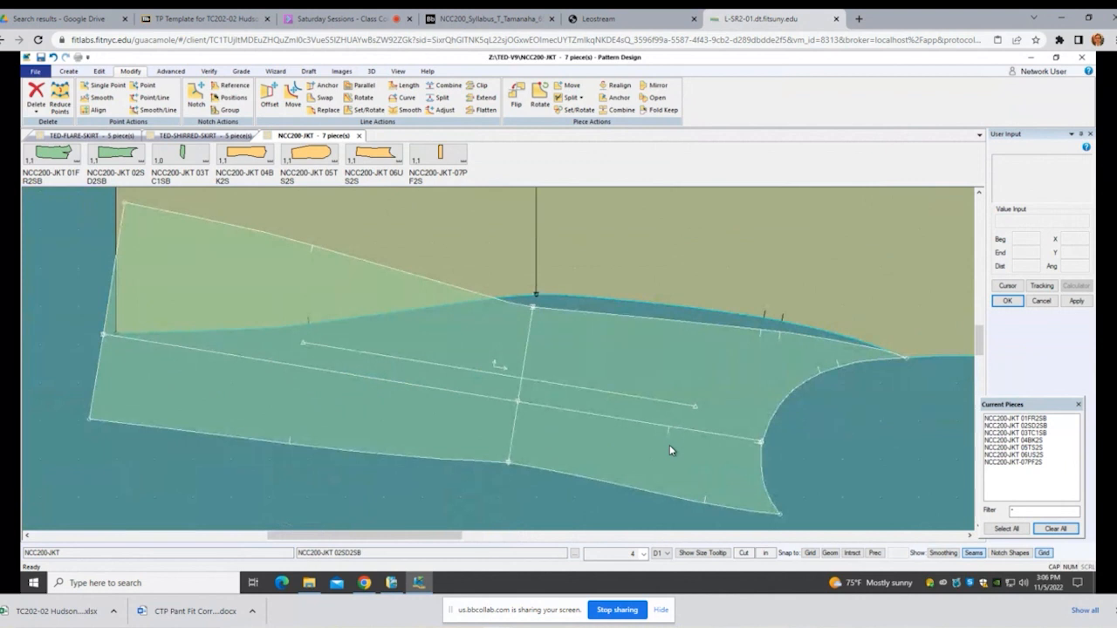
{"action": "scroll", "coordinate": [306, 339], "scroll_direction": "down", "scroll_amount": 1}
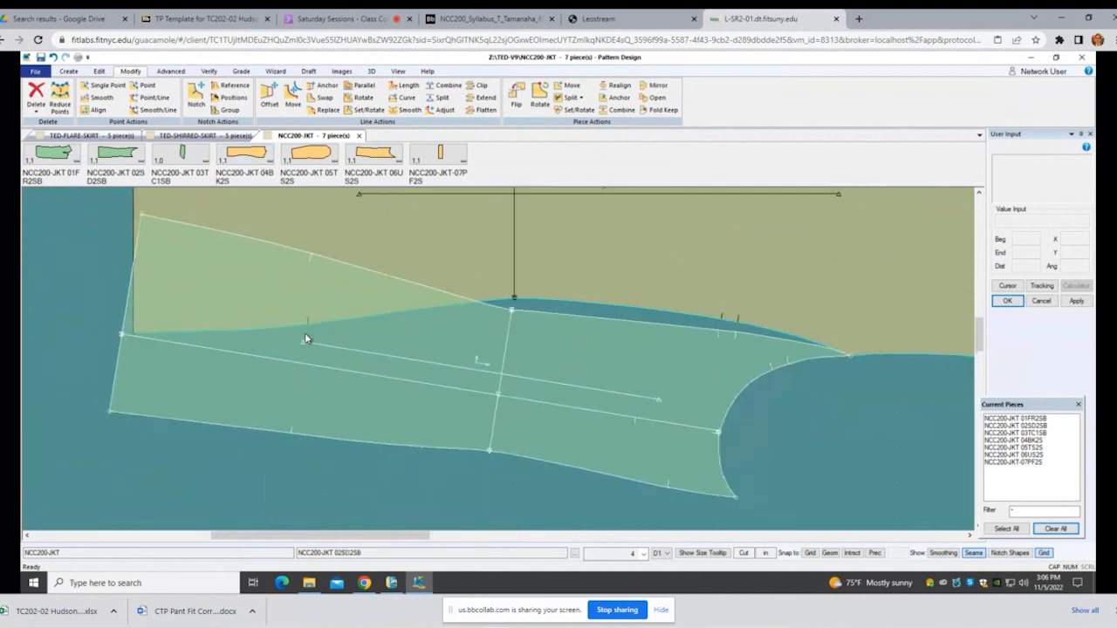
{"action": "scroll", "coordinate": [305, 338], "scroll_direction": "down", "scroll_amount": 2}
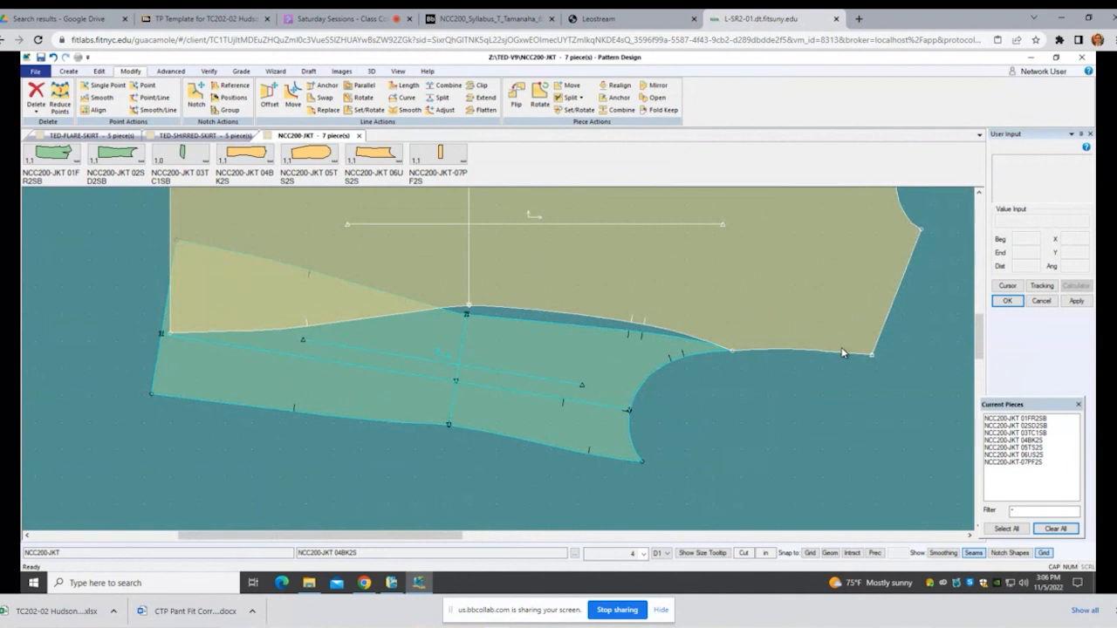
{"action": "left_click", "coordinate": [730, 344]}
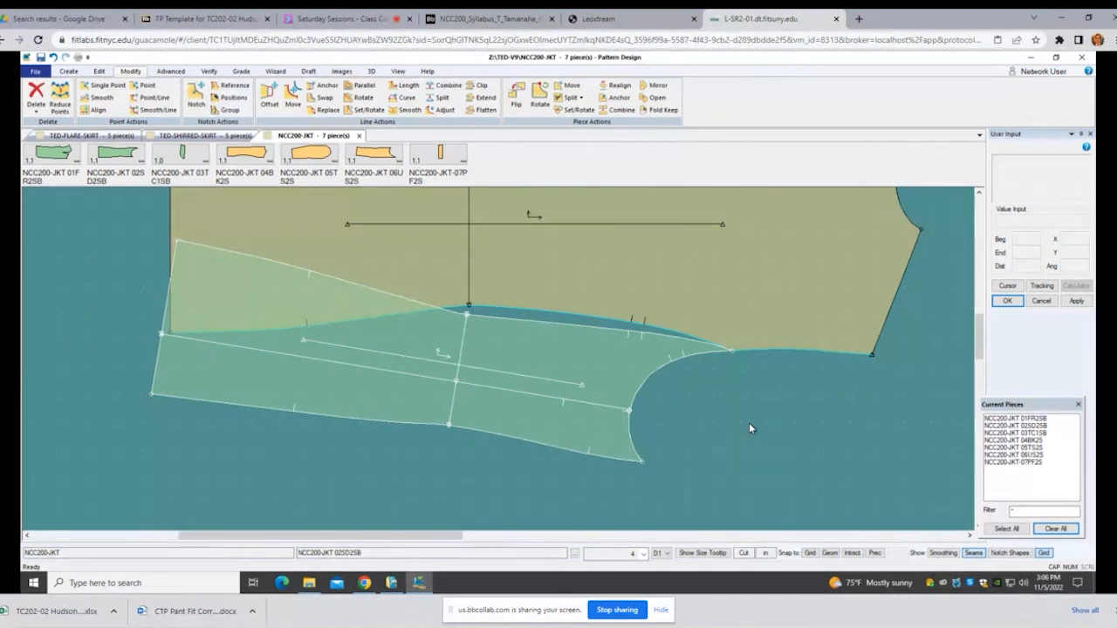
{"action": "scroll", "coordinate": [749, 422], "scroll_direction": "down", "scroll_amount": 3}
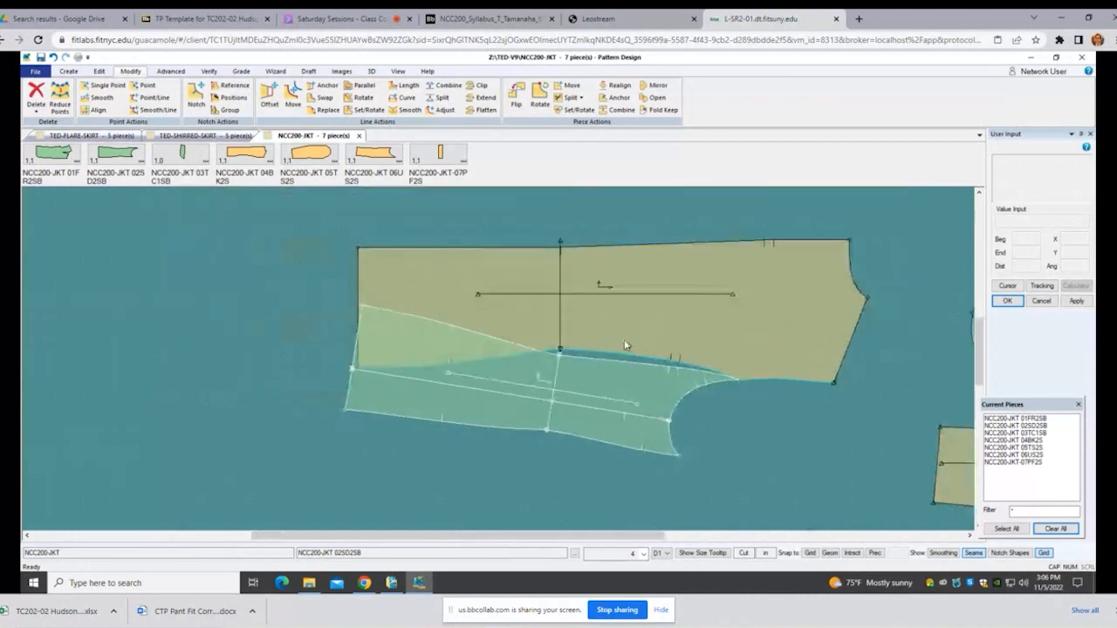
{"action": "left_click_drag", "start_coordinate": [570, 285], "coordinate": [563, 246]}
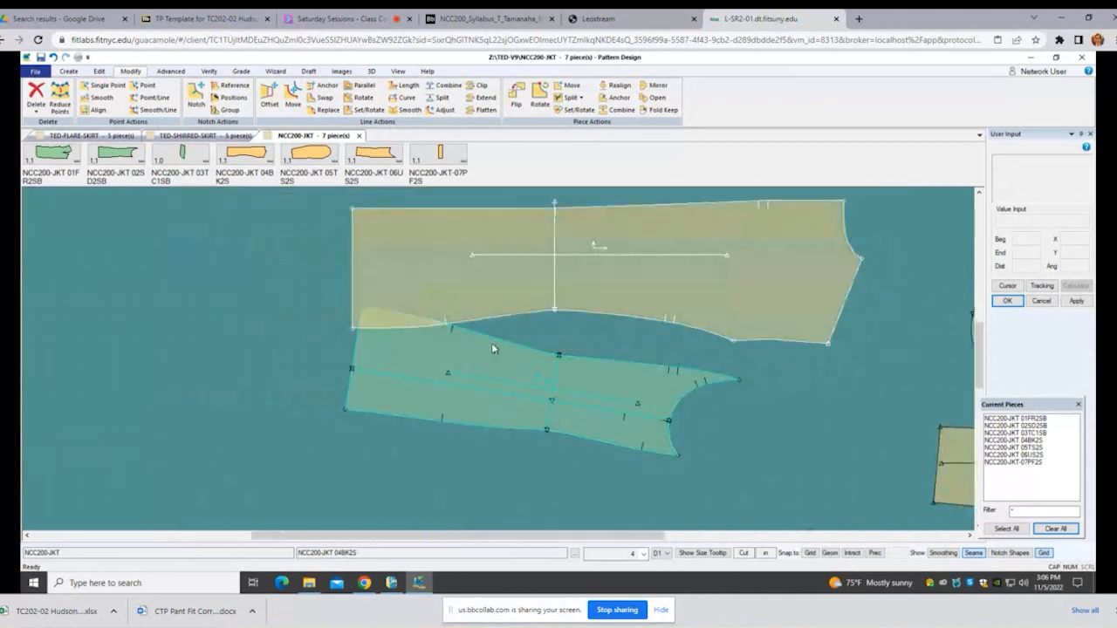
{"action": "left_click_drag", "start_coordinate": [468, 373], "coordinate": [460, 422]}
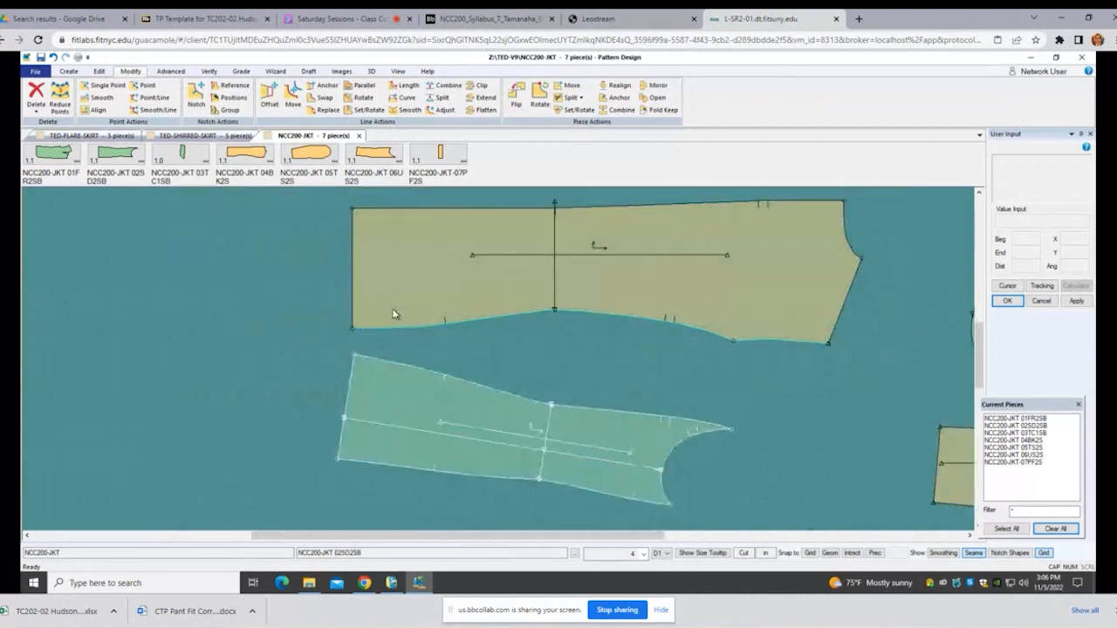
Step: Start Walk Pieces with the back's side seam as the stationary line, excluding the part before the waist point
{"action": "scroll", "coordinate": [547, 290], "scroll_direction": "up", "scroll_amount": 3}
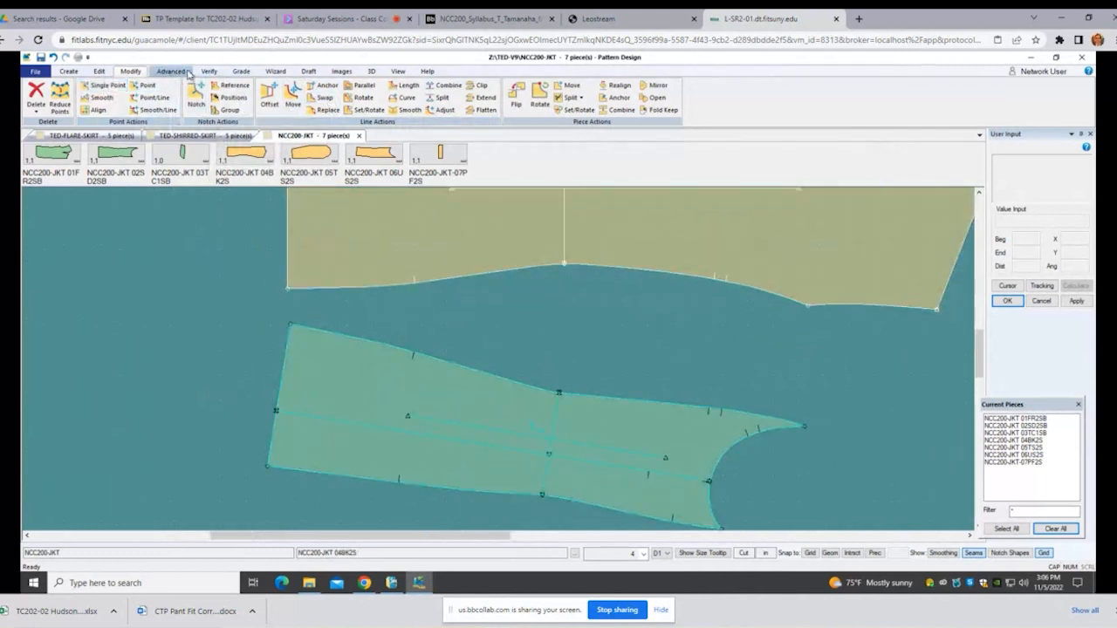
{"action": "left_click", "coordinate": [209, 70]}
{"action": "left_click", "coordinate": [114, 101]}
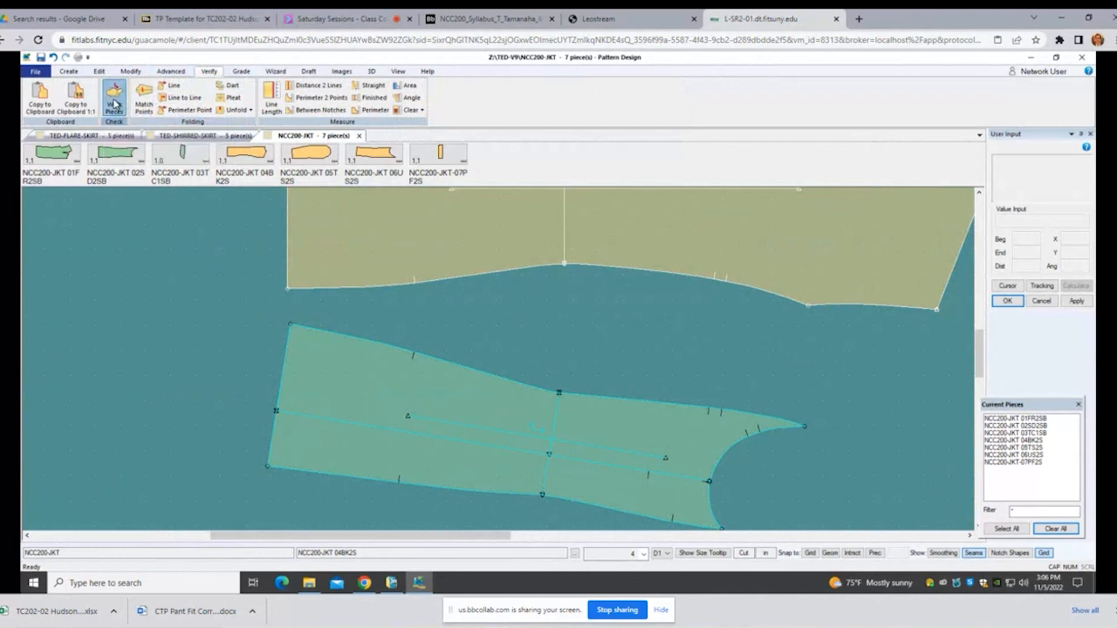
{"action": "left_click", "coordinate": [538, 266]}
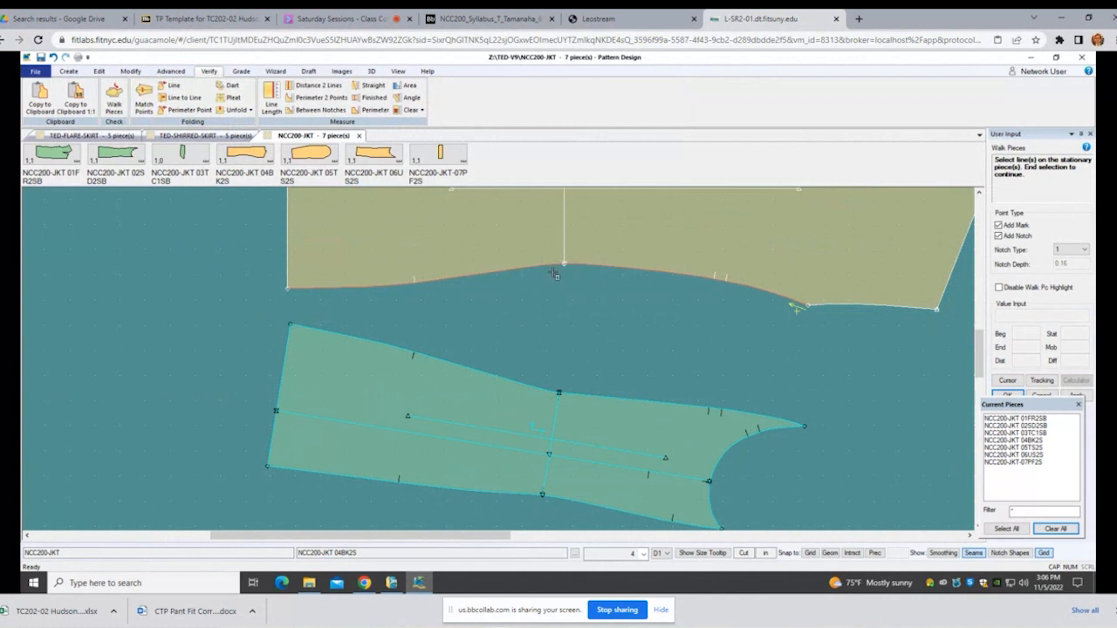
{"action": "right_click", "coordinate": [622, 295]}
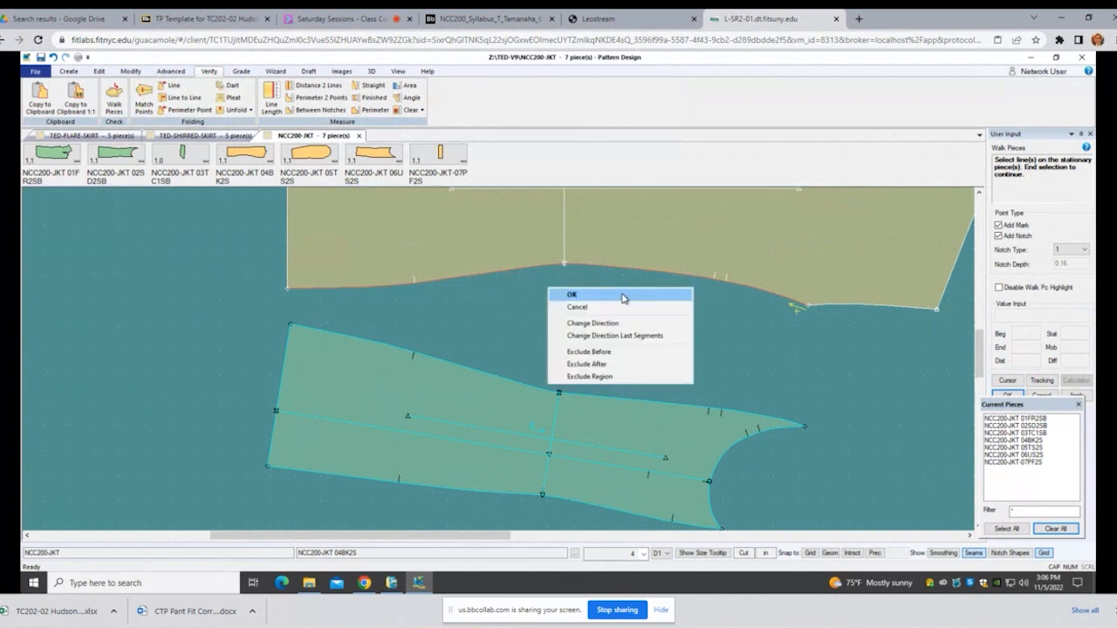
{"action": "left_click", "coordinate": [601, 351]}
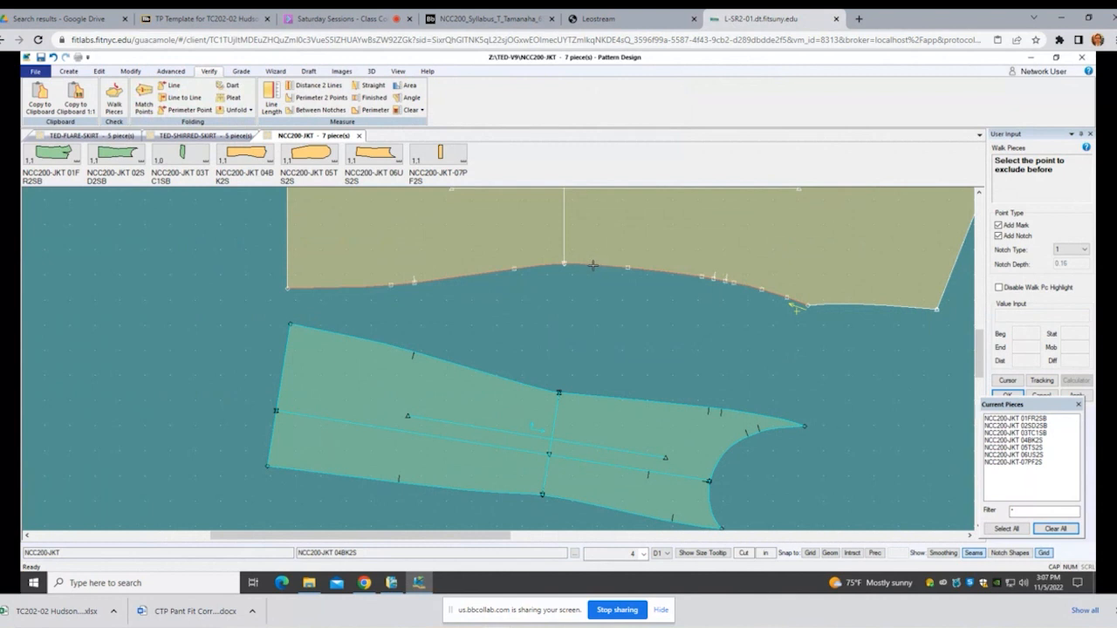
{"action": "left_click", "coordinate": [562, 264]}
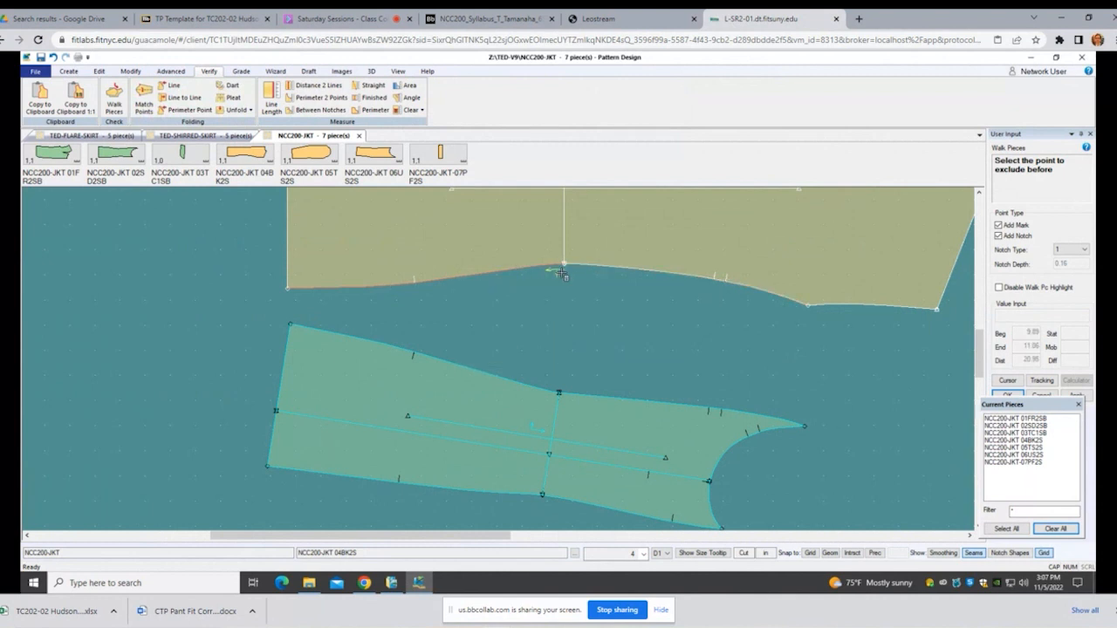
{"action": "right_click", "coordinate": [614, 300]}
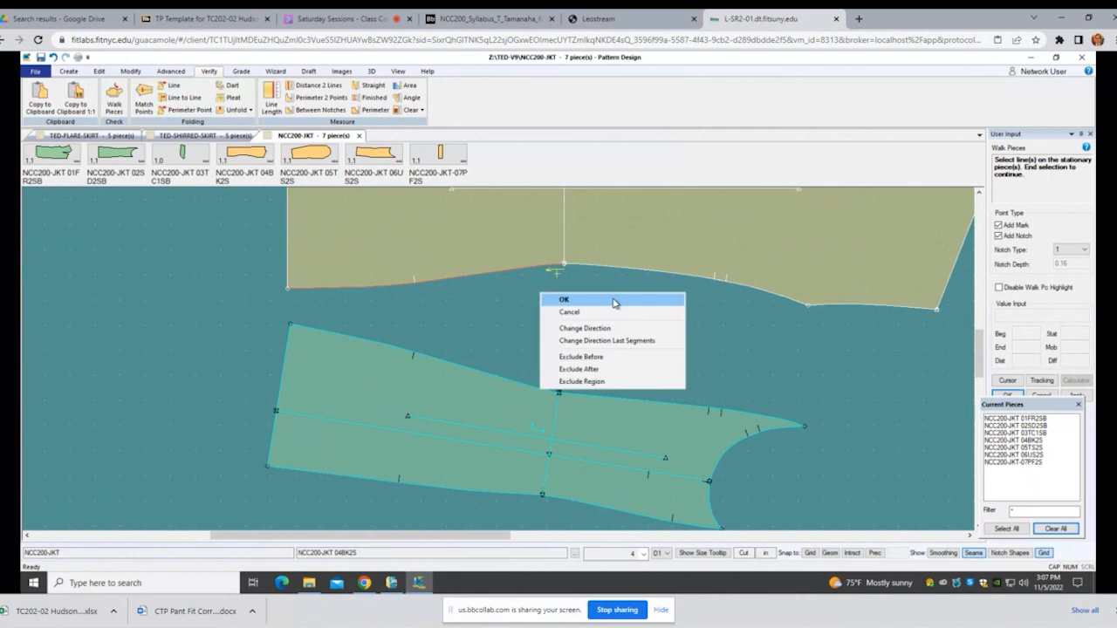
{"action": "left_click", "coordinate": [614, 300]}
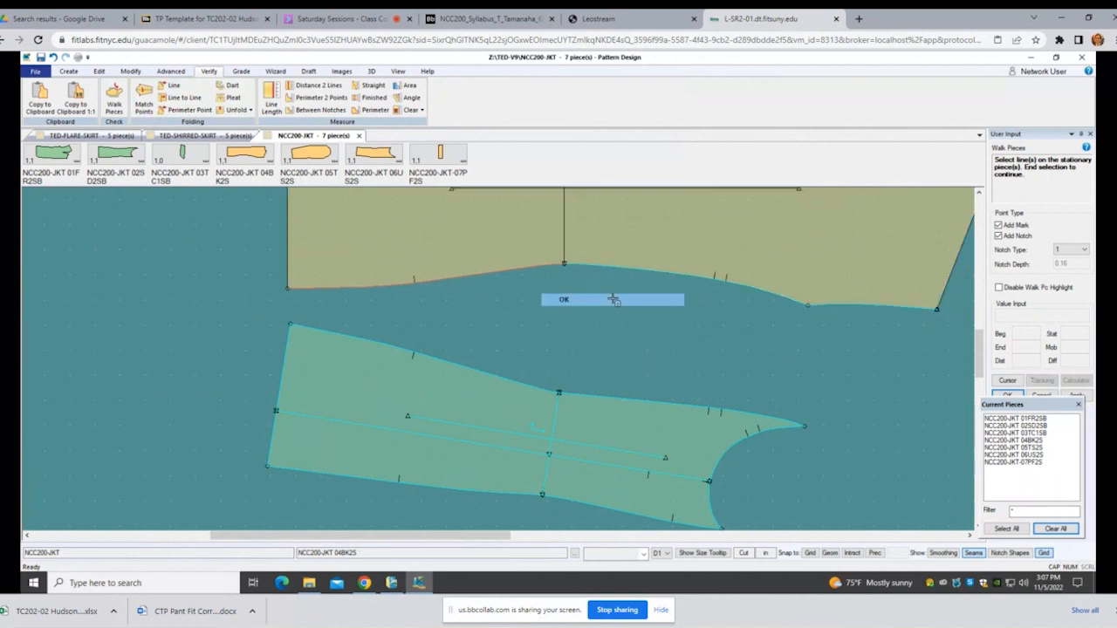
Step: Set the side piece's matching seam as the walk line, reversing its direction and excluding the part before the waist point
{"action": "left_click", "coordinate": [541, 389]}
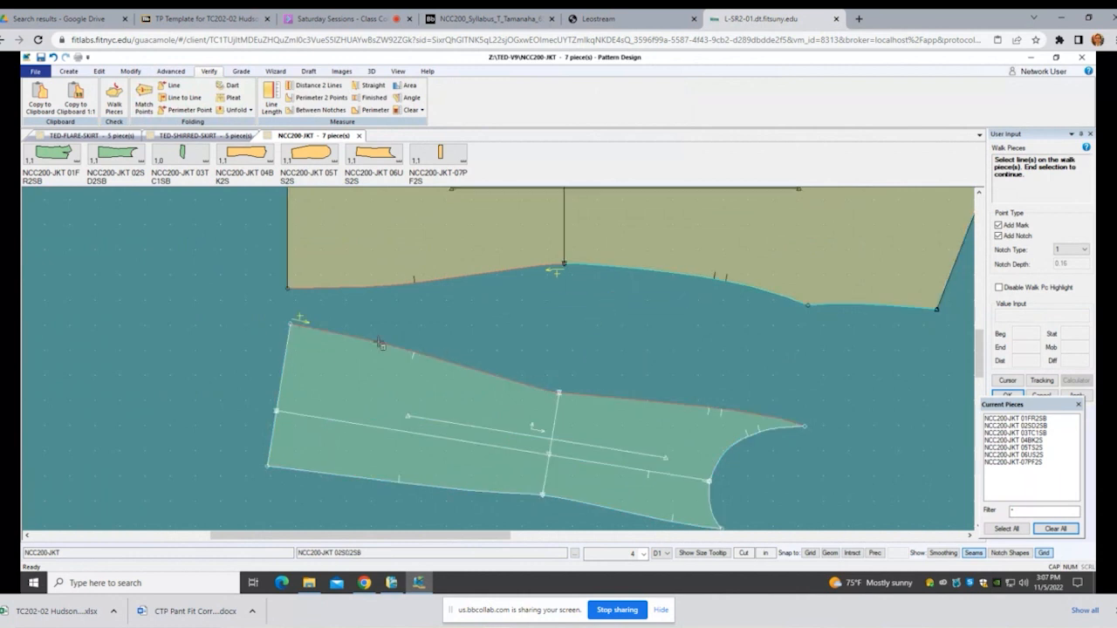
{"action": "right_click", "coordinate": [646, 329]}
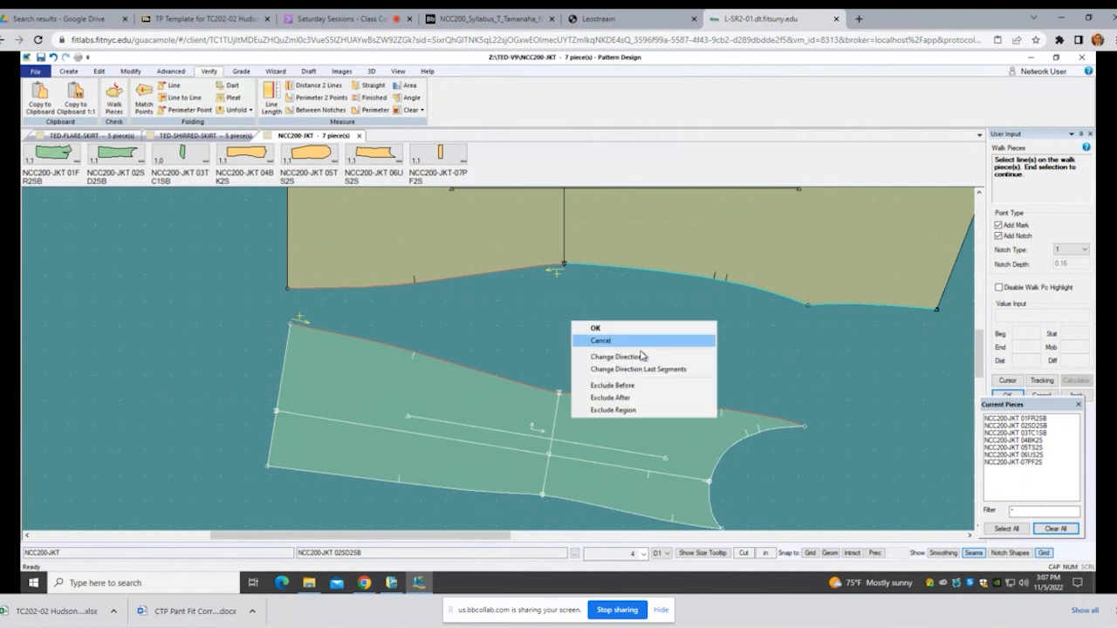
{"action": "left_click", "coordinate": [642, 356]}
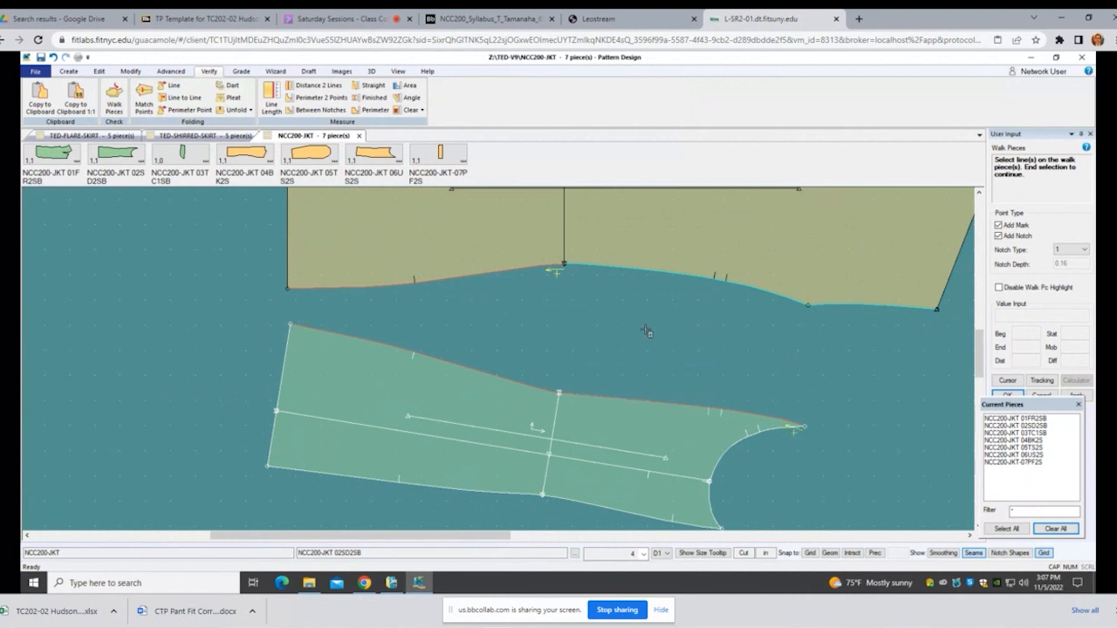
{"action": "right_click", "coordinate": [645, 328]}
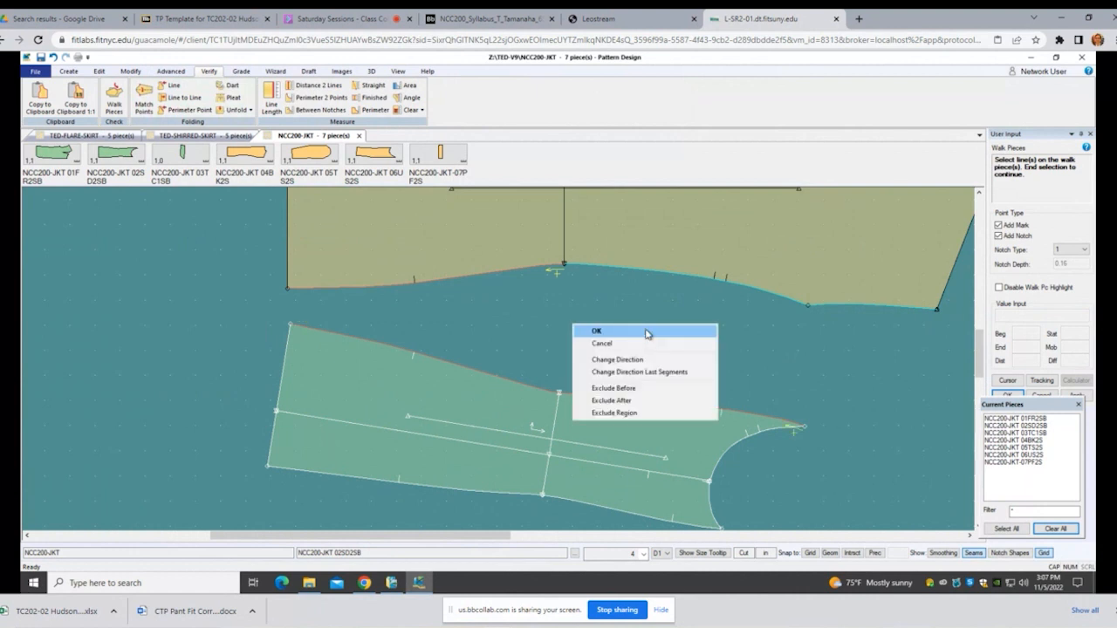
{"action": "left_click", "coordinate": [636, 389]}
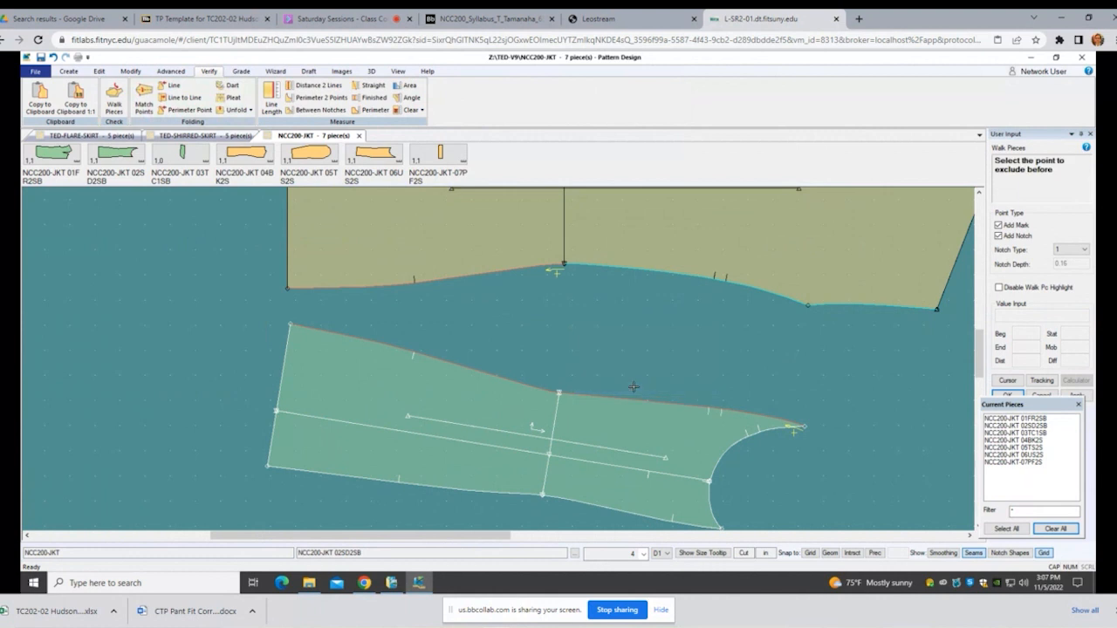
{"action": "left_click", "coordinate": [562, 393]}
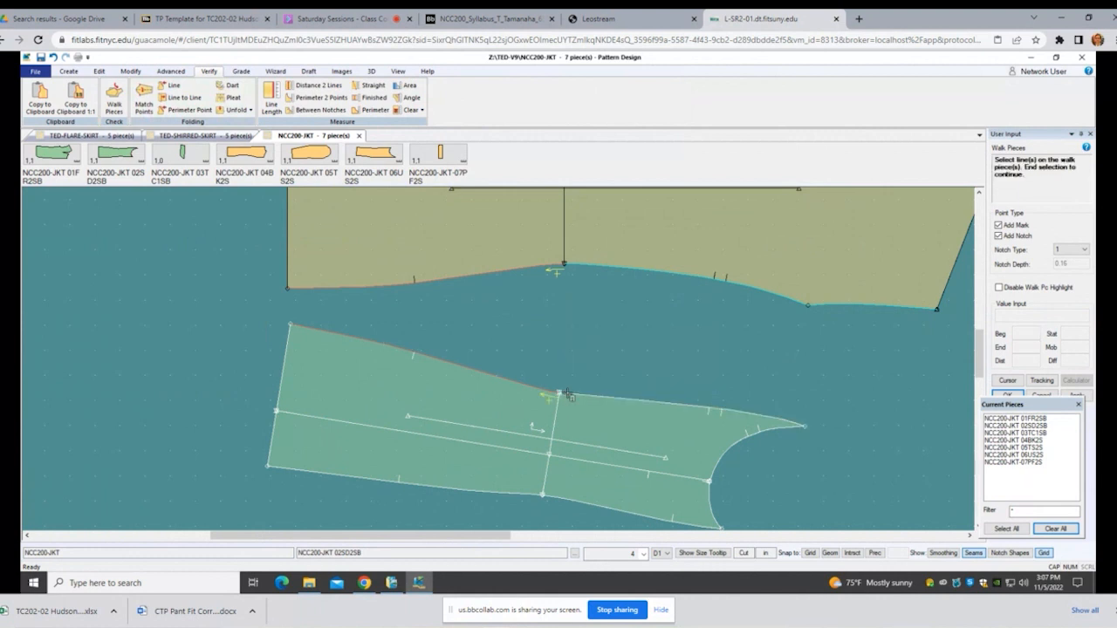
{"action": "right_click", "coordinate": [616, 329]}
{"action": "left_click", "coordinate": [611, 328]}
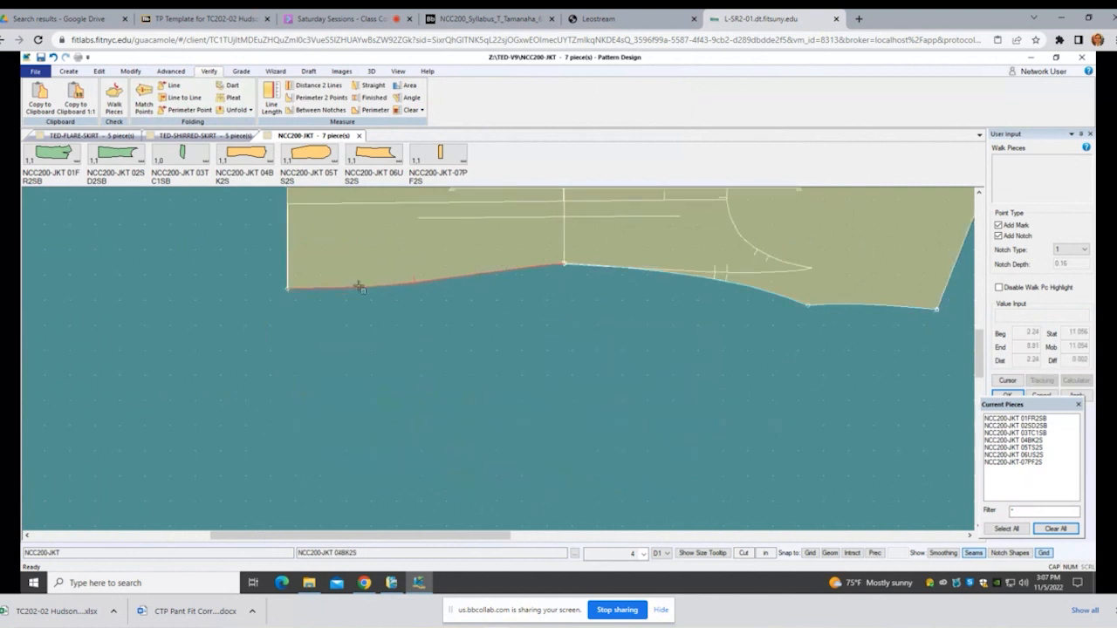
Step: Change the mobile side and walk the side piece along the back's seam to the hem, then cancel the walk
{"action": "right_click", "coordinate": [548, 290]}
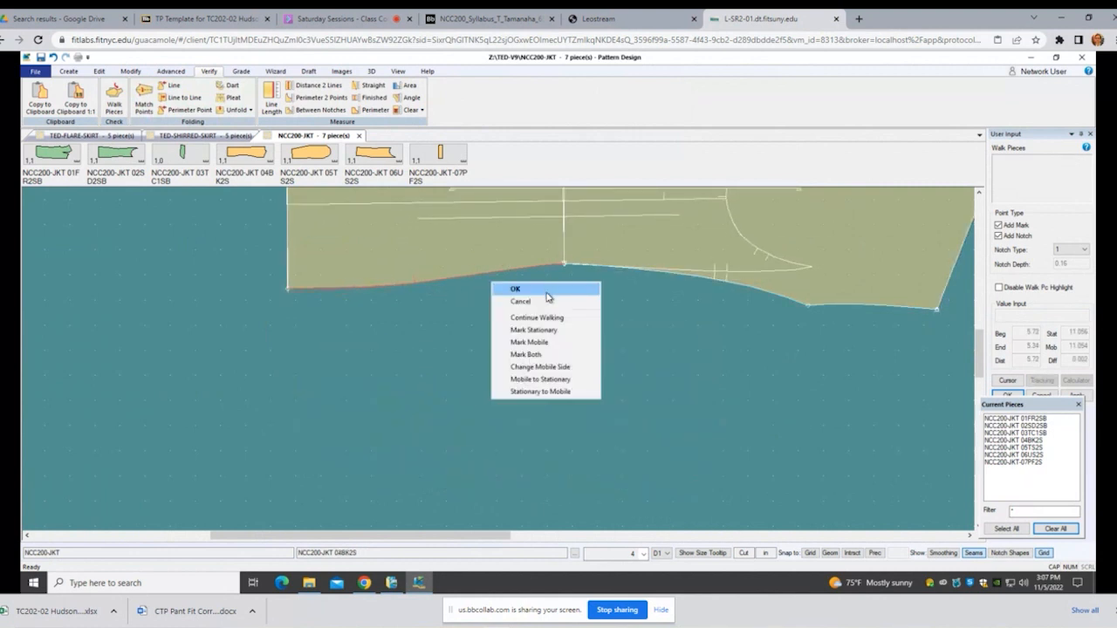
{"action": "left_click", "coordinate": [560, 365]}
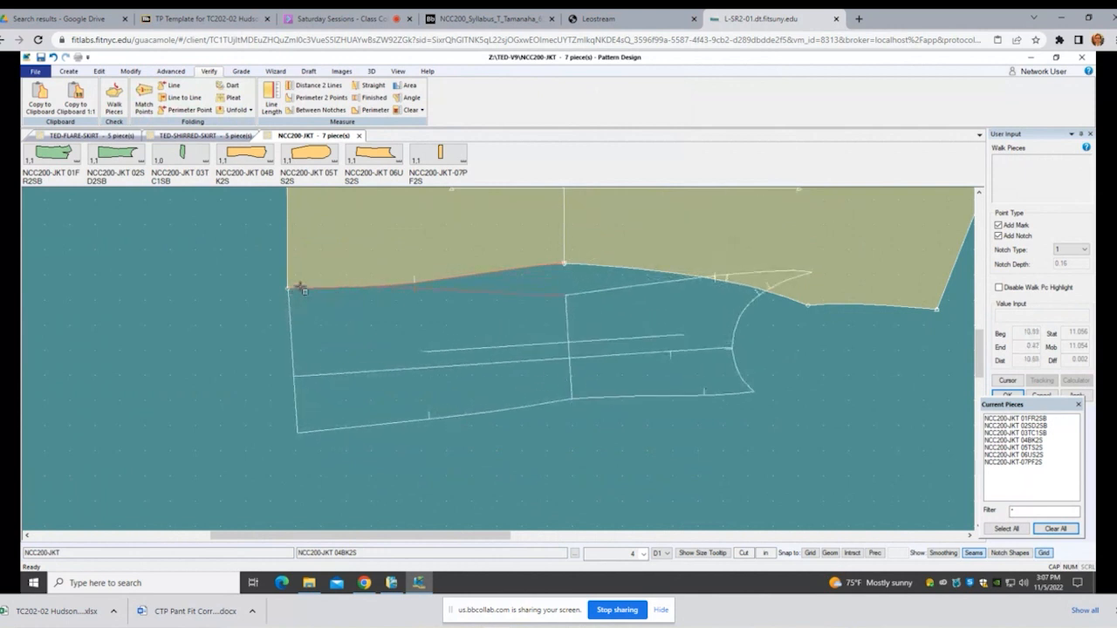
{"action": "scroll", "coordinate": [295, 293], "scroll_direction": "up", "scroll_amount": 3}
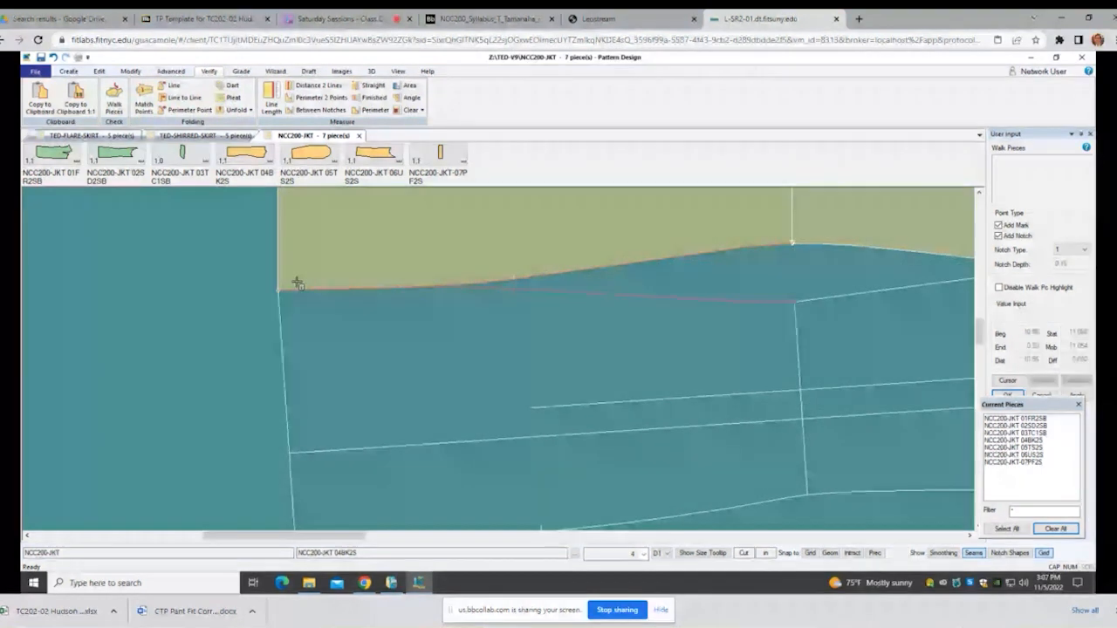
{"action": "right_click", "coordinate": [393, 255]}
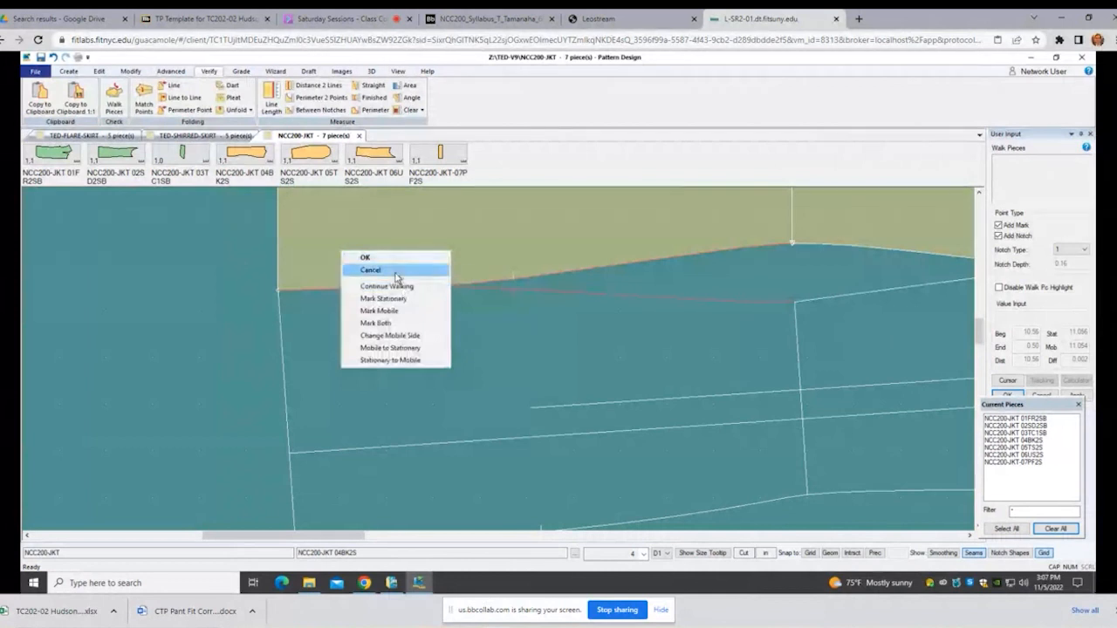
{"action": "left_click", "coordinate": [397, 270]}
{"action": "scroll", "coordinate": [488, 310], "scroll_direction": "down", "scroll_amount": 5}
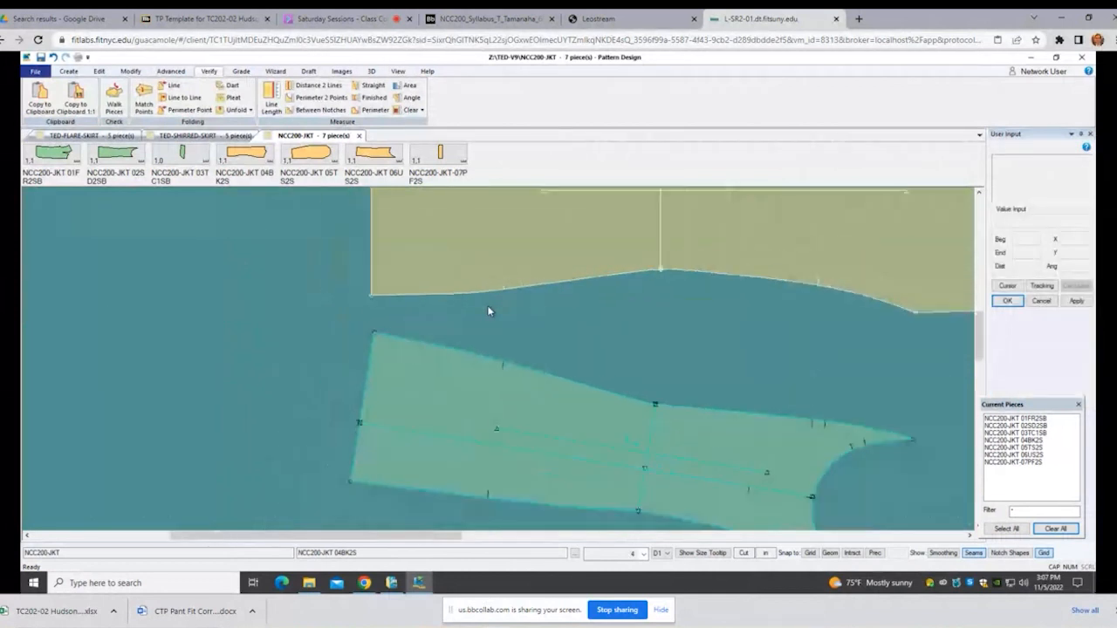
{"action": "scroll", "coordinate": [488, 311], "scroll_direction": "down", "scroll_amount": 1}
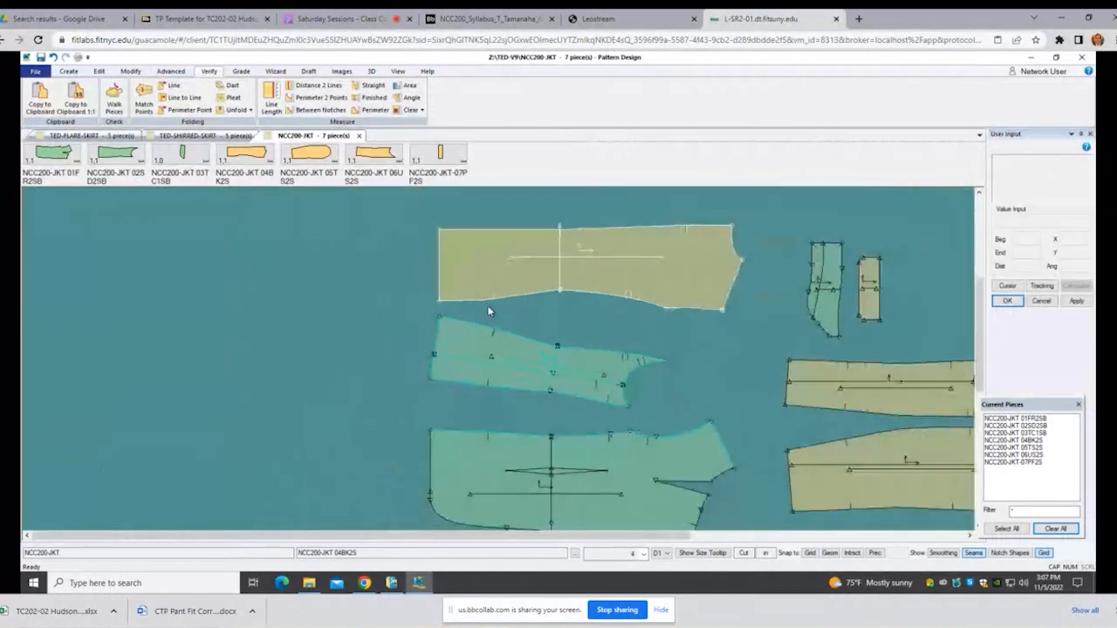
{"action": "scroll", "coordinate": [489, 310], "scroll_direction": "down", "scroll_amount": 2}
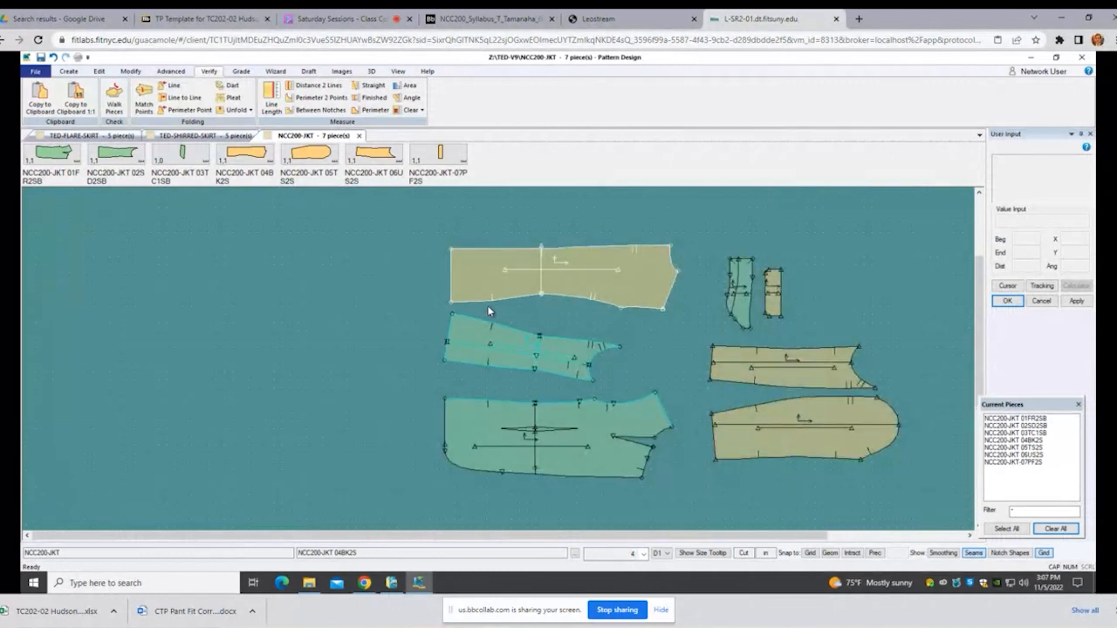
{"action": "left_click", "coordinate": [114, 98]}
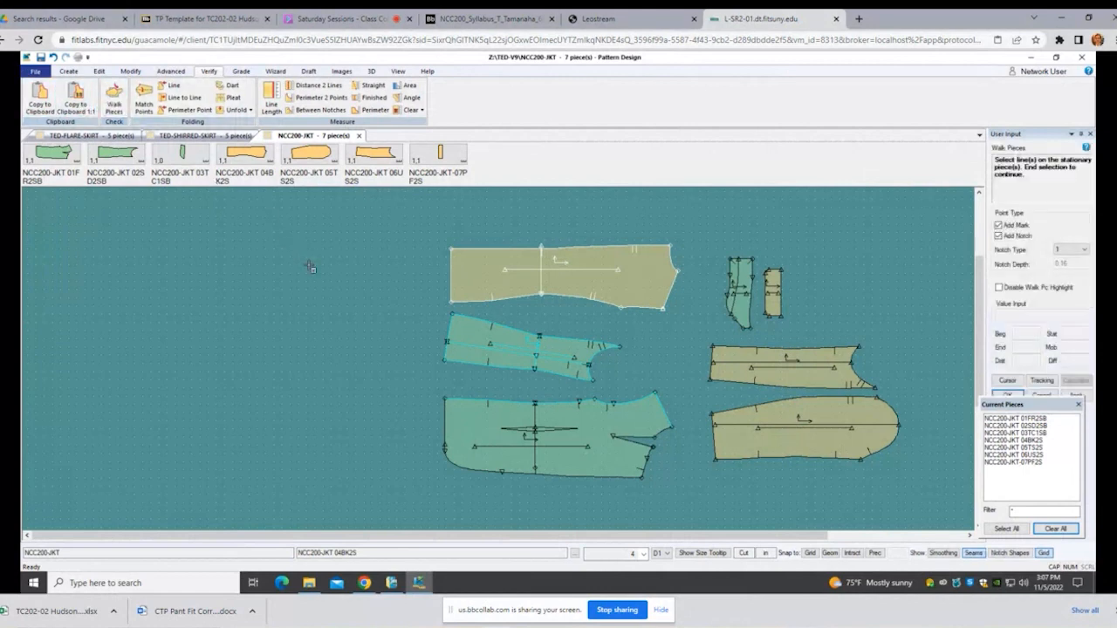
{"action": "right_click", "coordinate": [310, 268]}
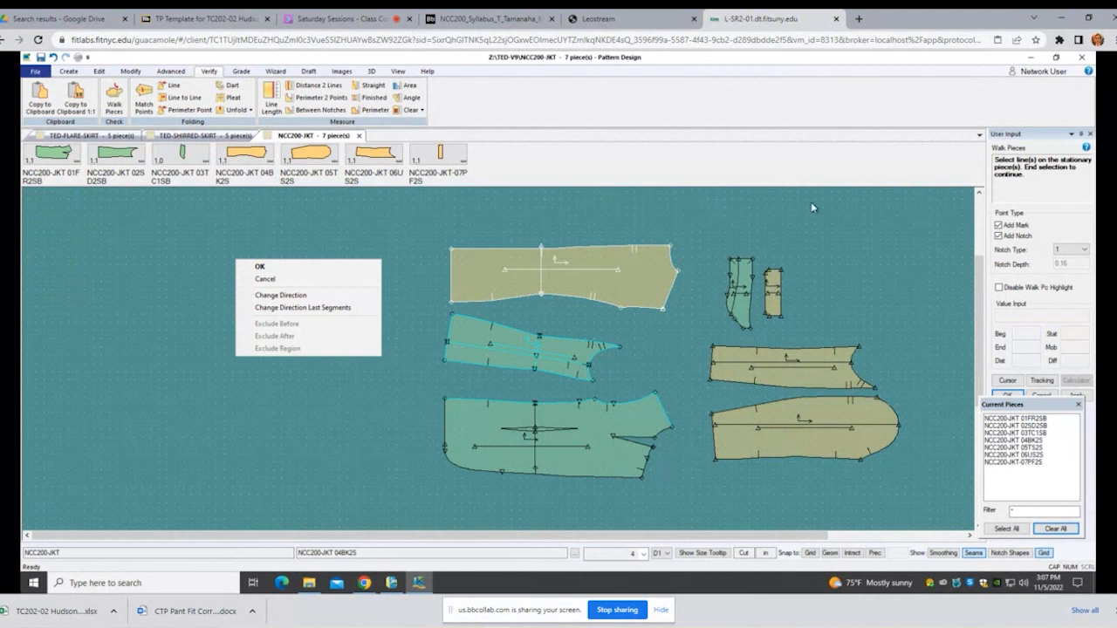
{"action": "left_click", "coordinate": [1010, 395]}
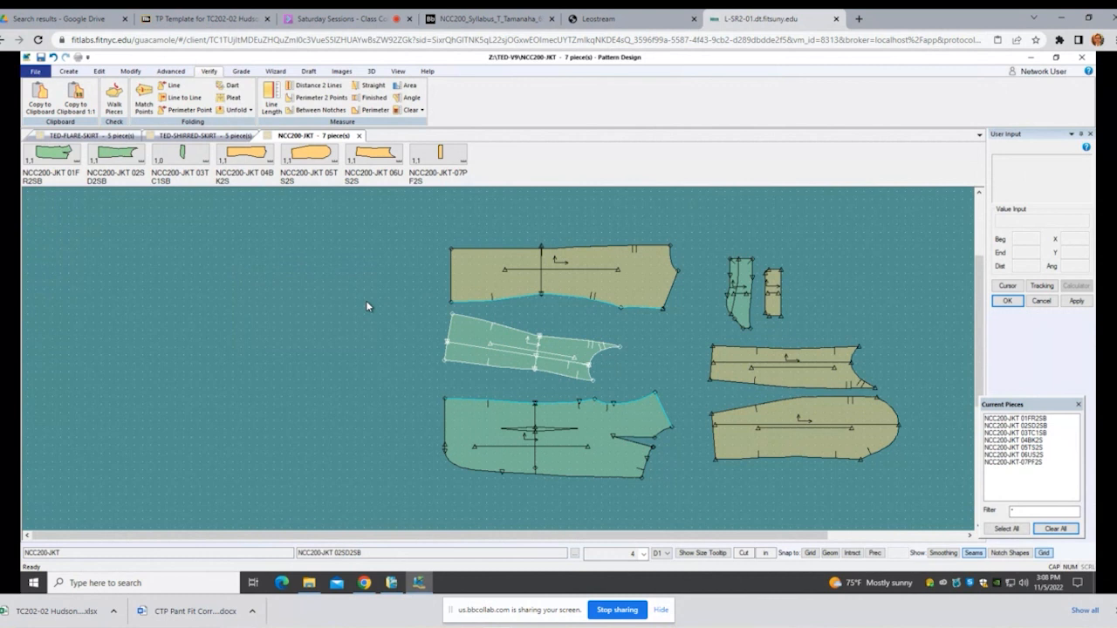
{"action": "left_click", "coordinate": [801, 363]}
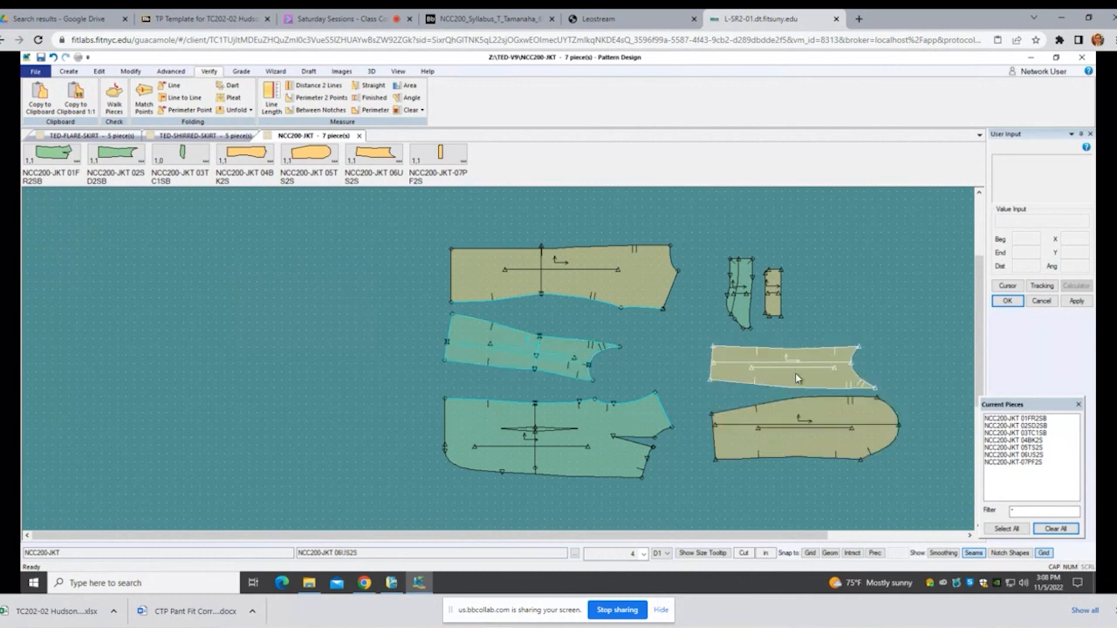
{"action": "scroll", "coordinate": [876, 512], "scroll_direction": "up", "scroll_amount": 2}
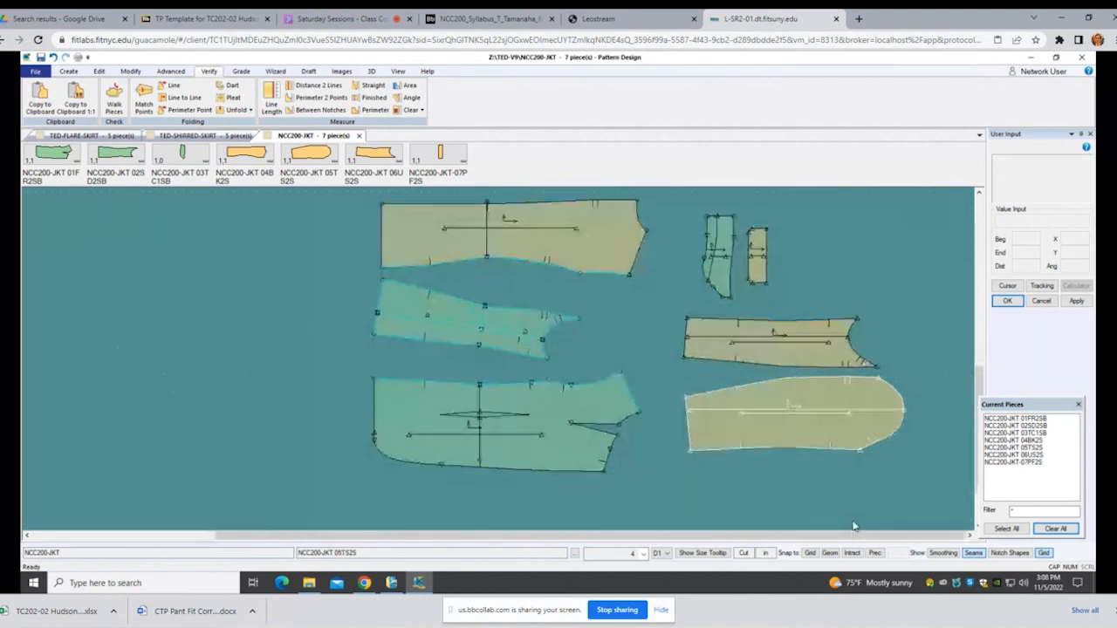
Step: Move the under sleeve below the top sleeve and bring the two pieces close together with their single-notched seams facing
{"action": "left_click_drag", "start_coordinate": [783, 335], "coordinate": [790, 480]}
{"action": "scroll", "coordinate": [791, 480], "scroll_direction": "down", "scroll_amount": 1}
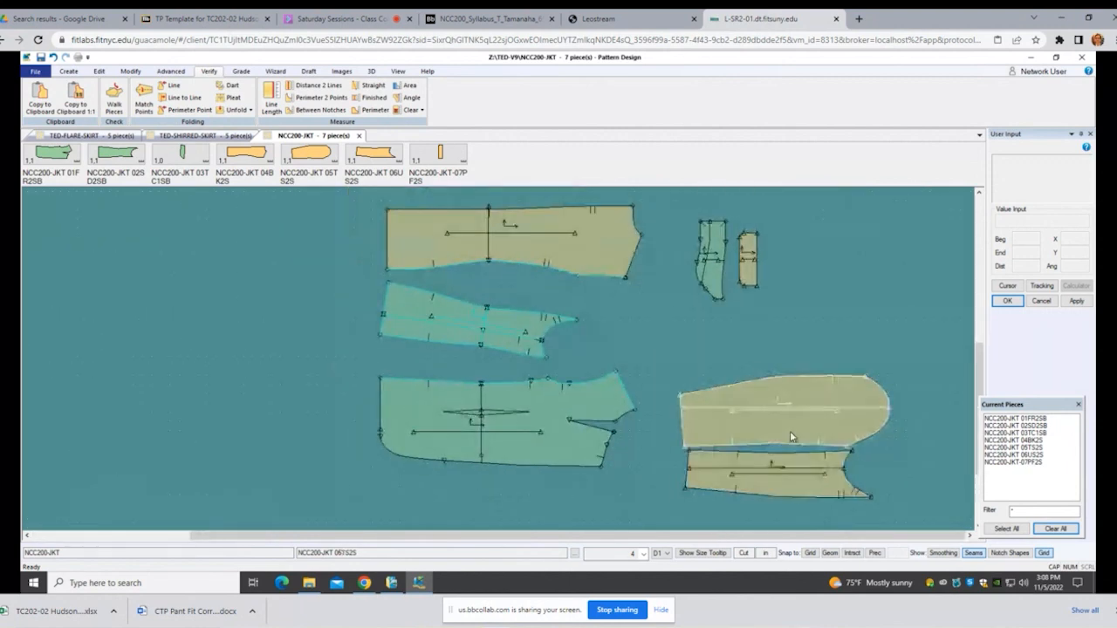
{"action": "left_click_drag", "start_coordinate": [790, 431], "coordinate": [791, 374]}
{"action": "left_click_drag", "start_coordinate": [781, 468], "coordinate": [781, 436]}
{"action": "scroll", "coordinate": [781, 436], "scroll_direction": "up", "scroll_amount": 1}
{"action": "scroll", "coordinate": [785, 444], "scroll_direction": "up", "scroll_amount": 2}
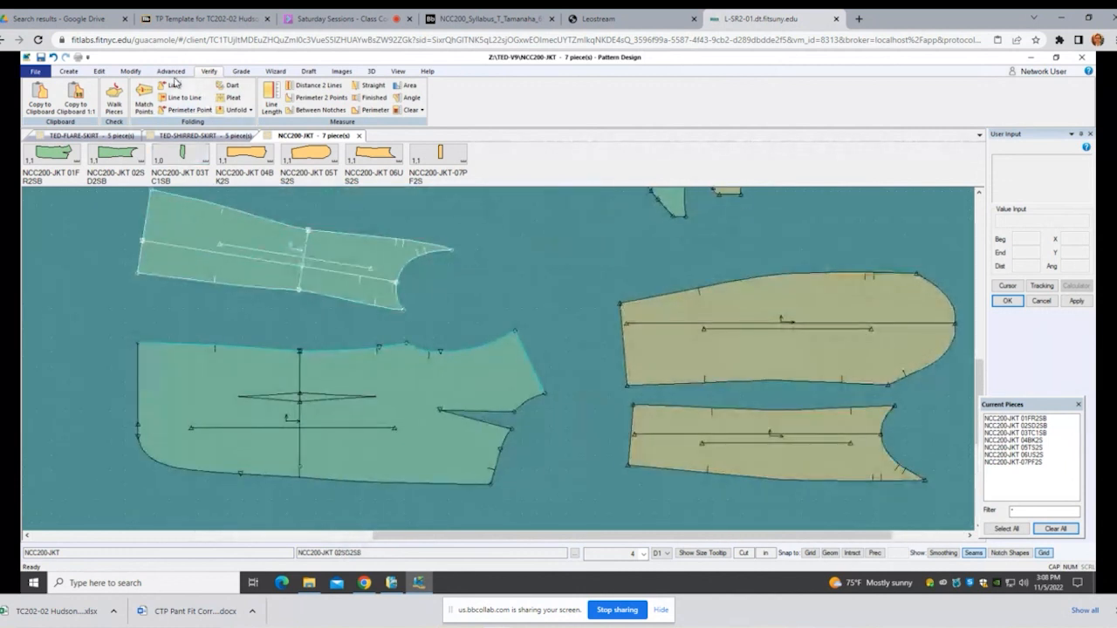
Step: Start Walk Pieces with the top sleeve's single-notched seam as the stationary line and the under sleeve's matching seam, direction reversed, as the walk line
{"action": "left_click", "coordinate": [114, 96]}
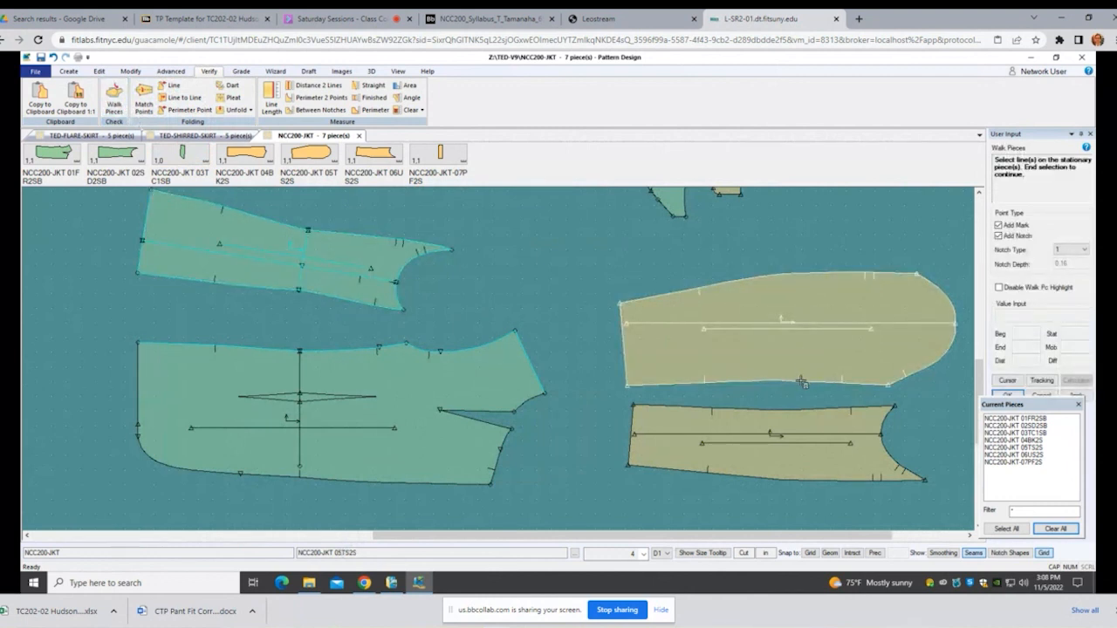
{"action": "left_click", "coordinate": [802, 382]}
{"action": "right_click", "coordinate": [795, 370]}
{"action": "left_click", "coordinate": [795, 370]}
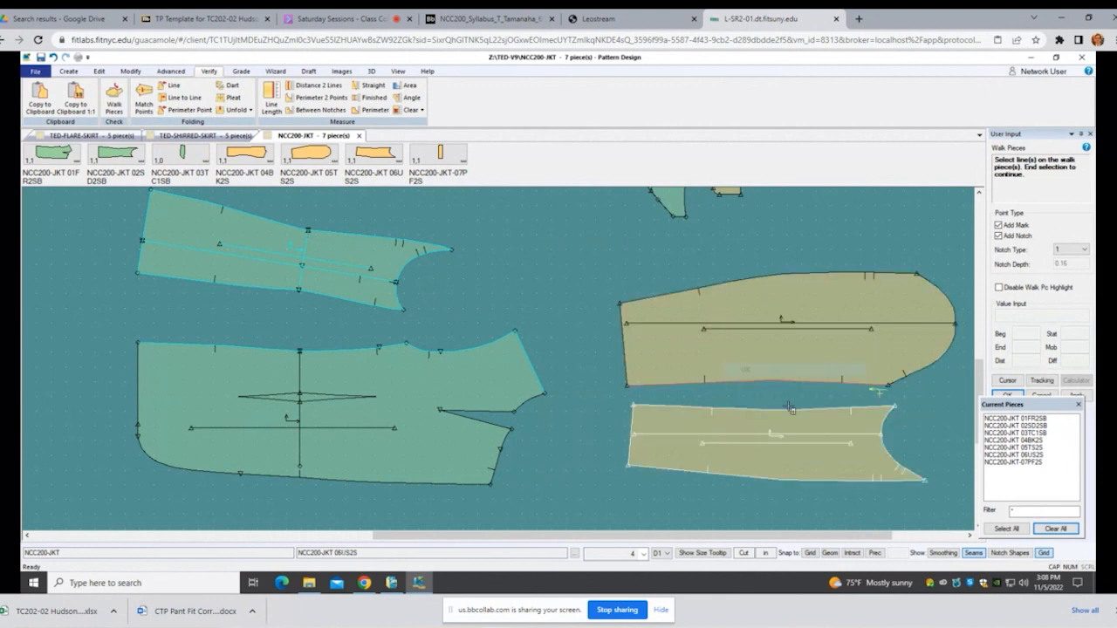
{"action": "left_click", "coordinate": [790, 411]}
{"action": "right_click", "coordinate": [790, 412]}
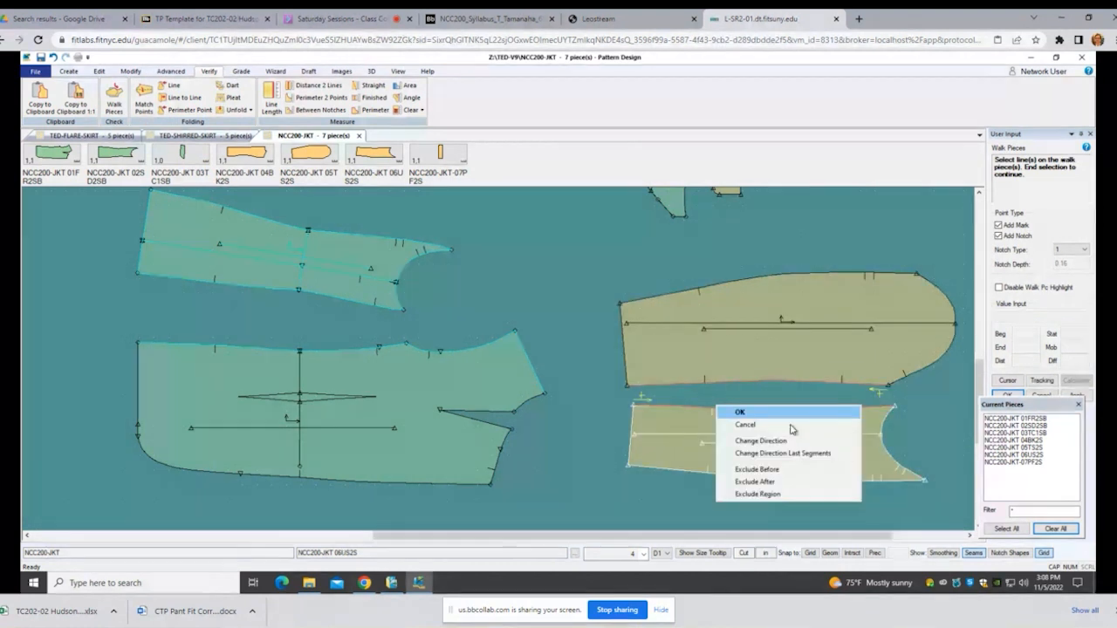
{"action": "left_click", "coordinate": [794, 442]}
{"action": "right_click", "coordinate": [809, 413]}
{"action": "left_click", "coordinate": [809, 414]}
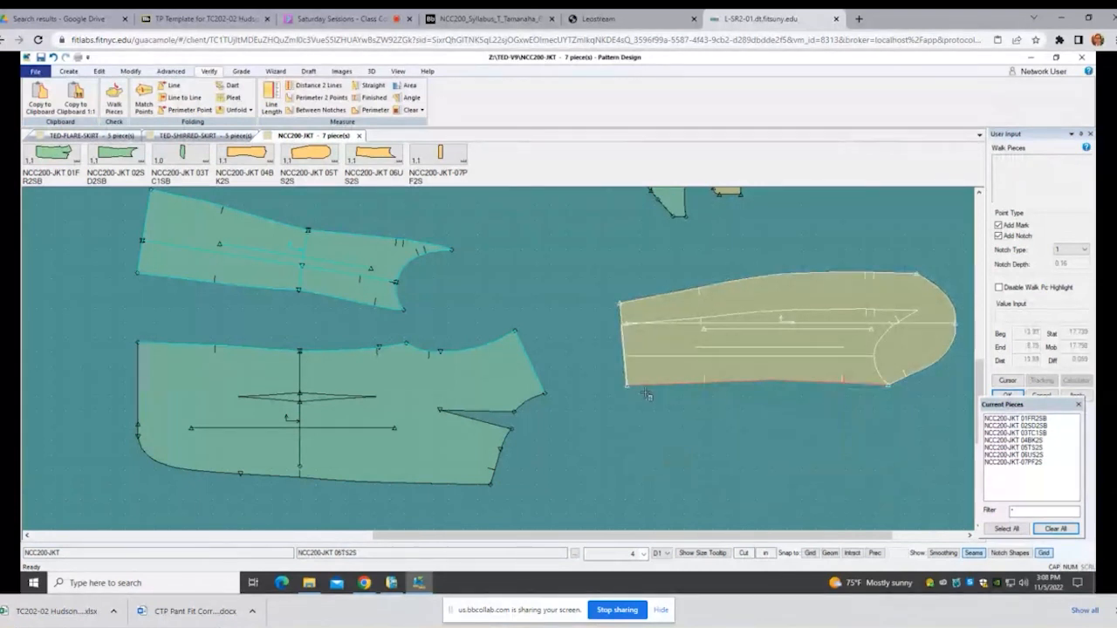
Step: Change the mobile side, walk the under sleeve along the top sleeve's seam, and cancel the walk
{"action": "right_click", "coordinate": [818, 377]}
{"action": "left_click", "coordinate": [828, 455]}
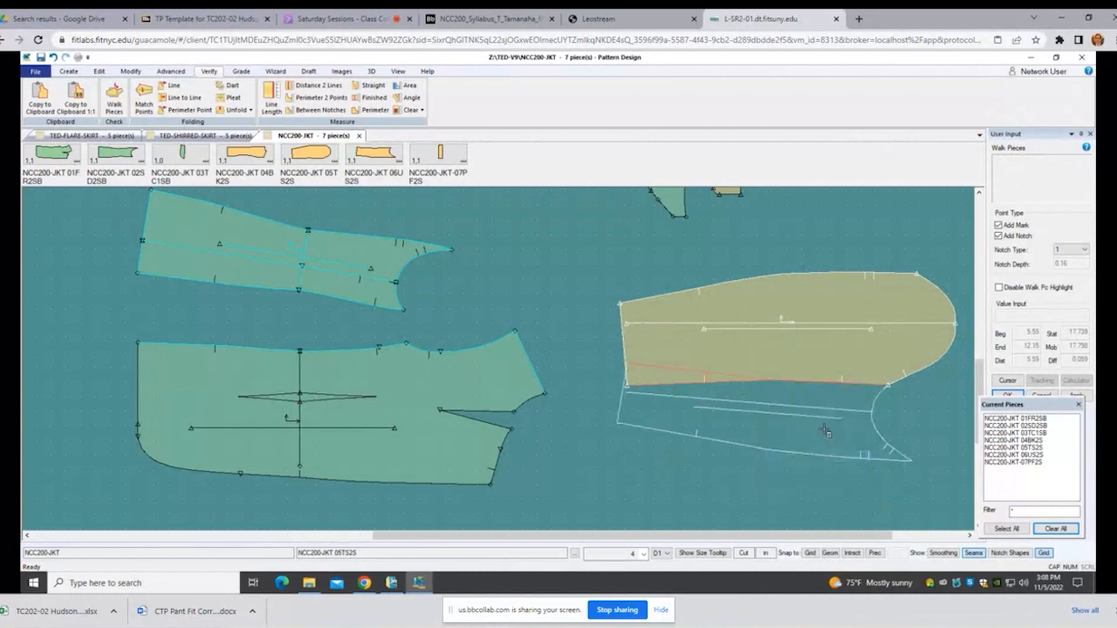
{"action": "scroll", "coordinate": [838, 384], "scroll_direction": "up", "scroll_amount": 3}
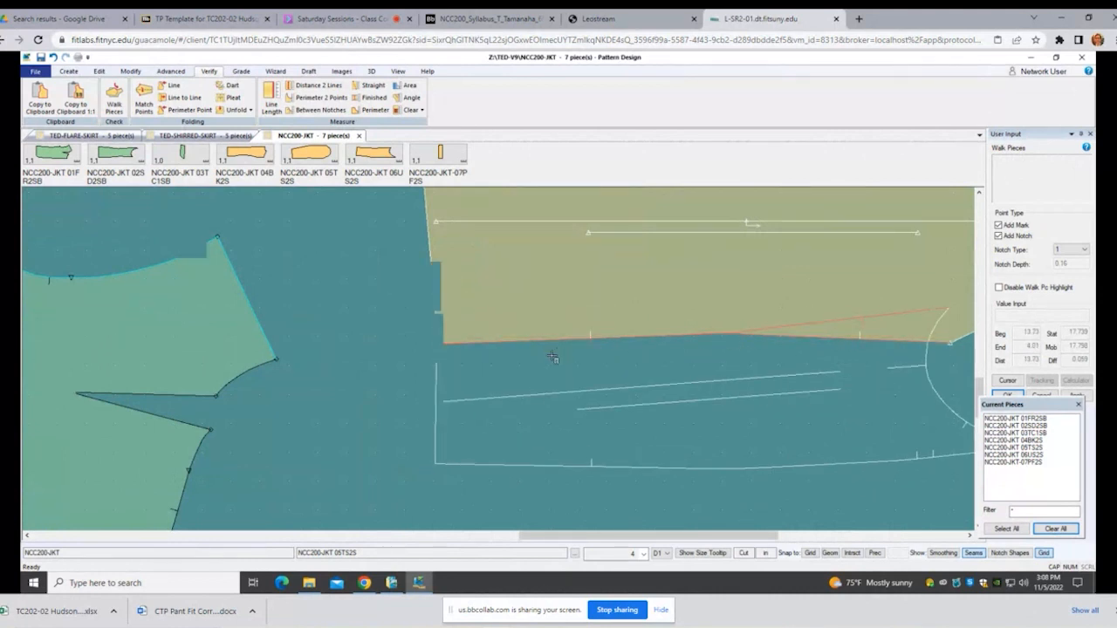
{"action": "scroll", "coordinate": [556, 347], "scroll_direction": "down", "scroll_amount": 2}
{"action": "right_click", "coordinate": [634, 363]}
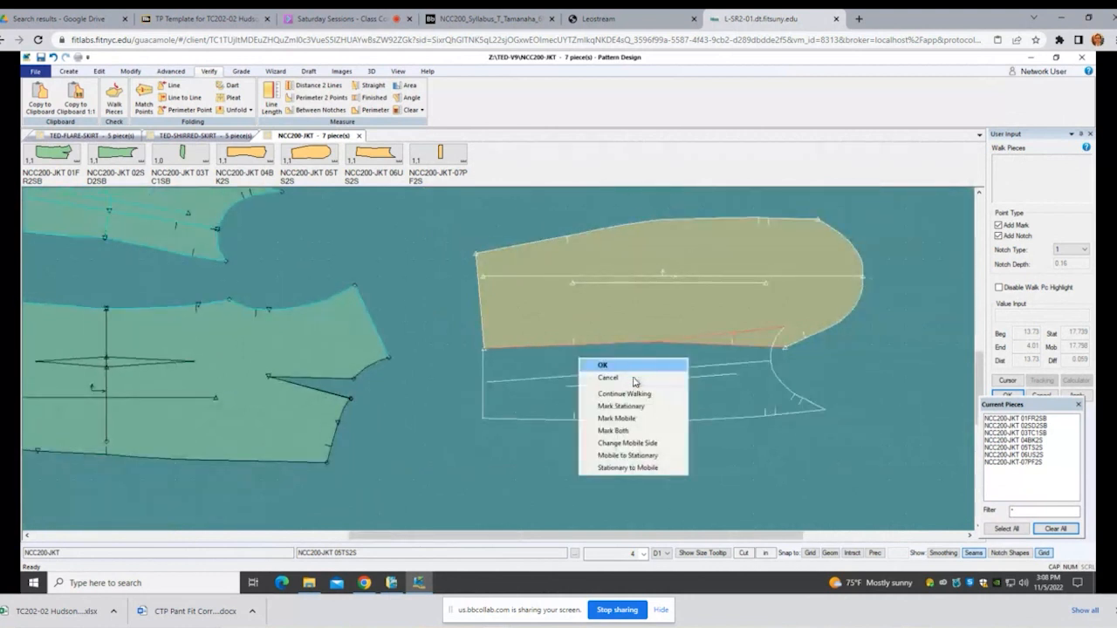
{"action": "left_click", "coordinate": [635, 377]}
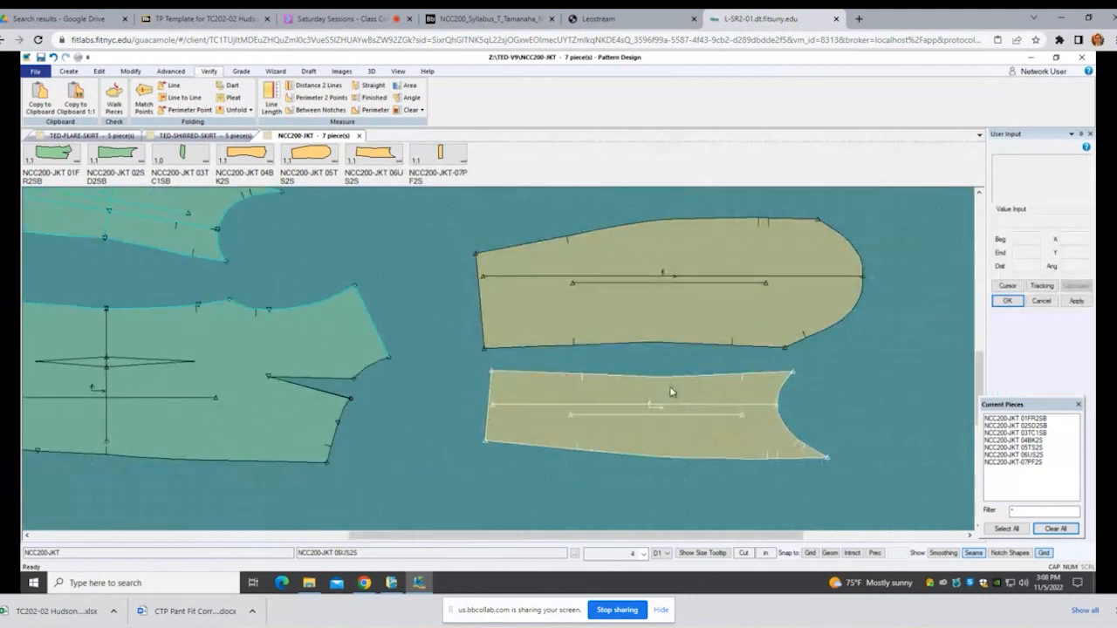
Step: Measure all three segments between notches and seam ends along the facing seams of the top sleeve and under sleeve
{"action": "scroll", "coordinate": [624, 353], "scroll_direction": "up", "scroll_amount": 1}
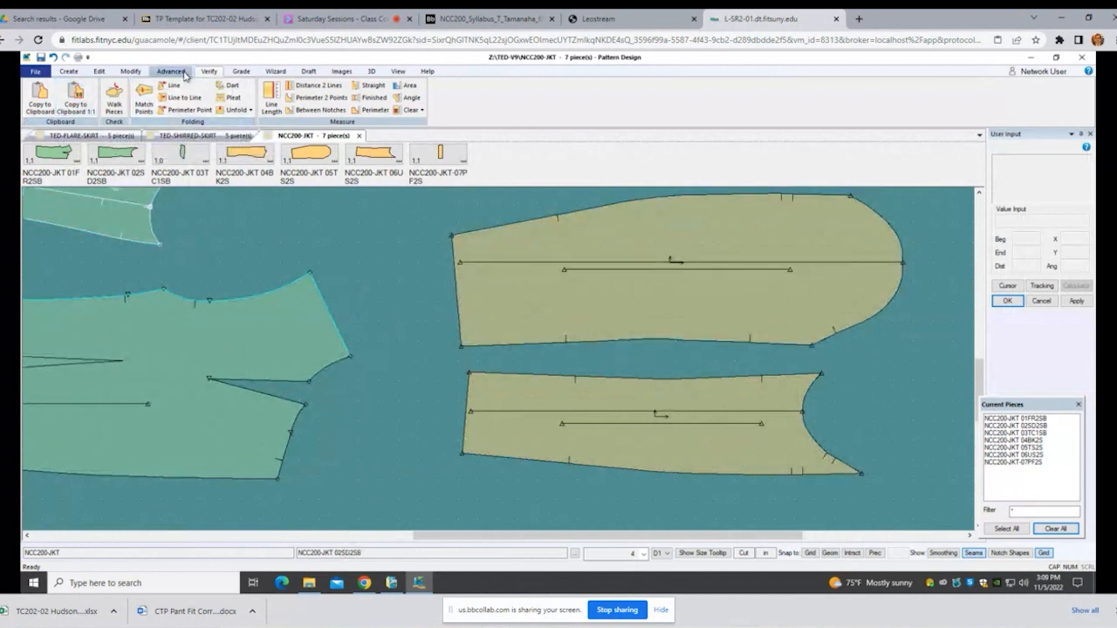
{"action": "left_click", "coordinate": [320, 112]}
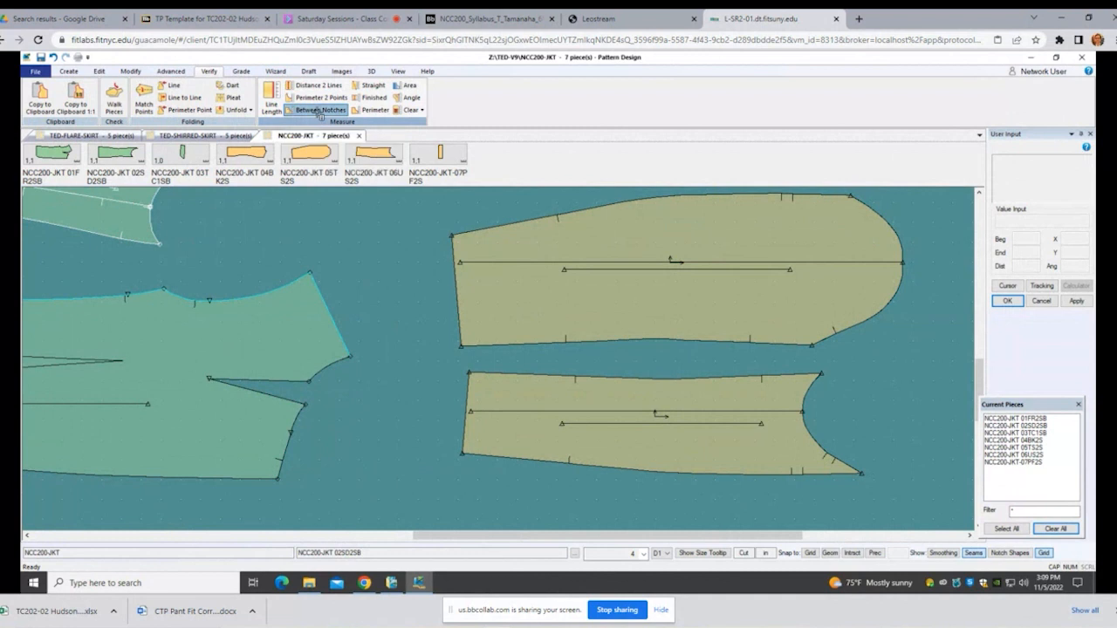
{"action": "left_click", "coordinate": [785, 348]}
{"action": "left_click", "coordinate": [670, 342]}
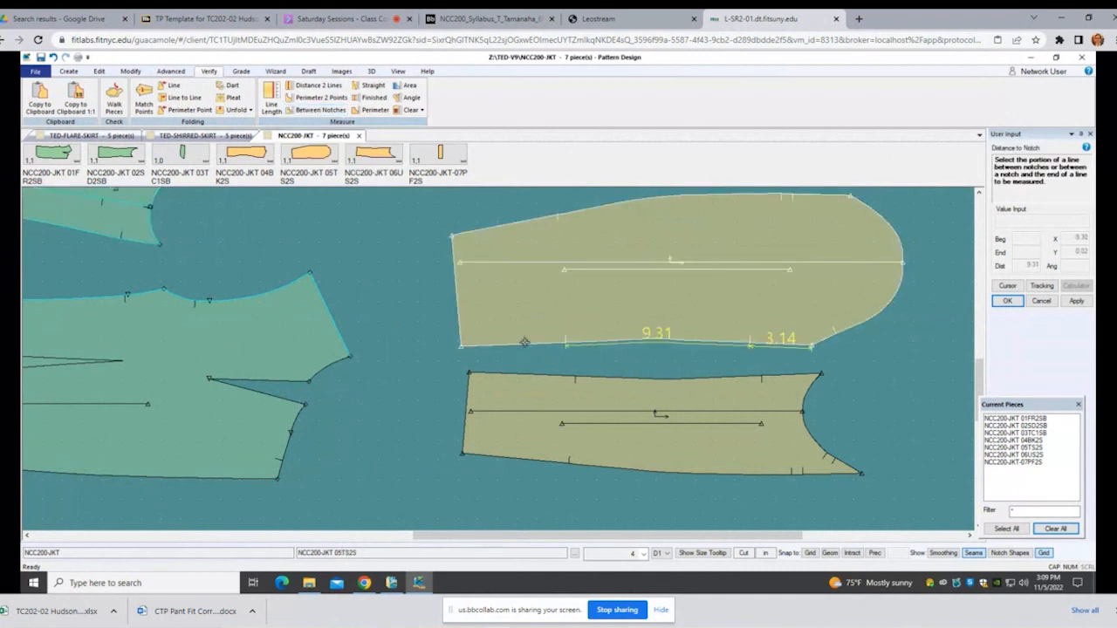
{"action": "left_click", "coordinate": [524, 342]}
{"action": "left_click", "coordinate": [524, 373]}
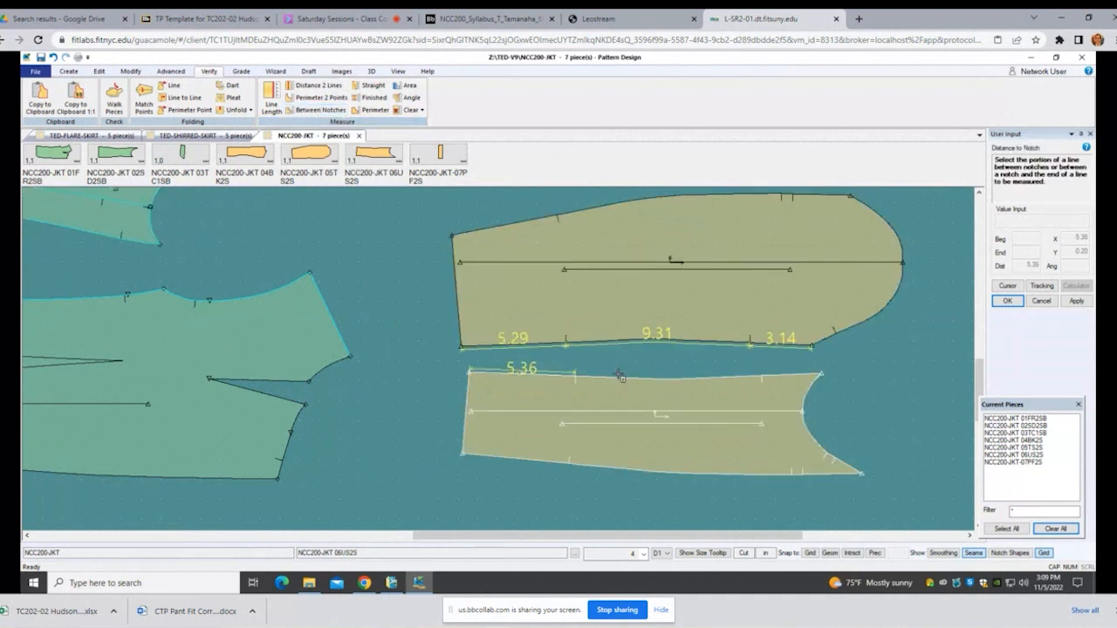
{"action": "left_click", "coordinate": [673, 378]}
{"action": "left_click", "coordinate": [835, 371]}
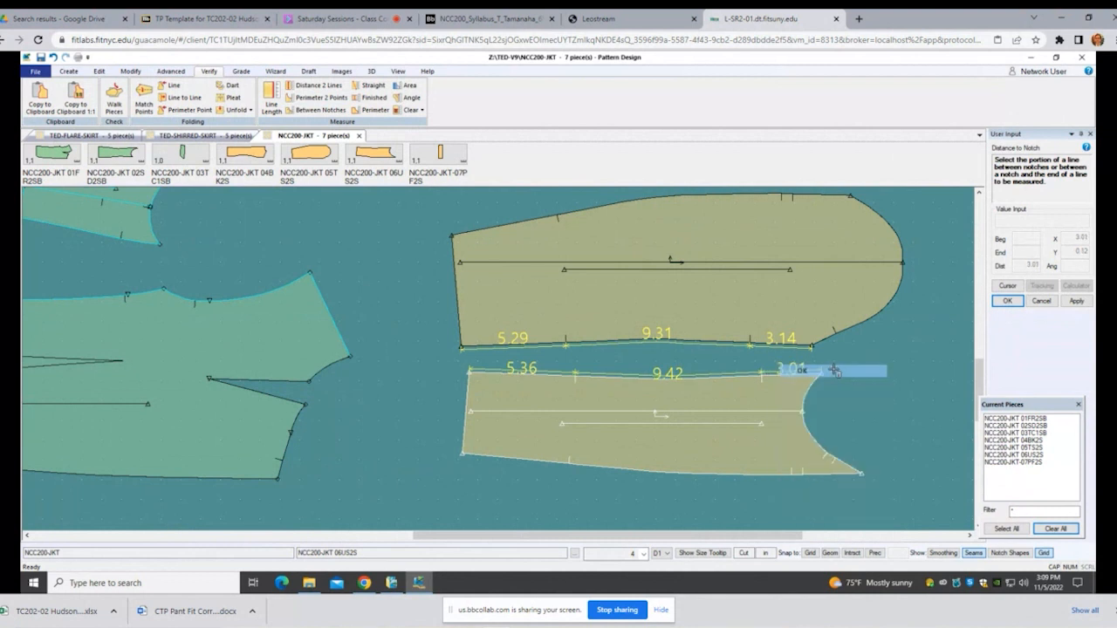
{"action": "scroll", "coordinate": [678, 364], "scroll_direction": "up", "scroll_amount": 2}
{"action": "right_click", "coordinate": [379, 345]}
{"action": "left_click", "coordinate": [379, 344]}
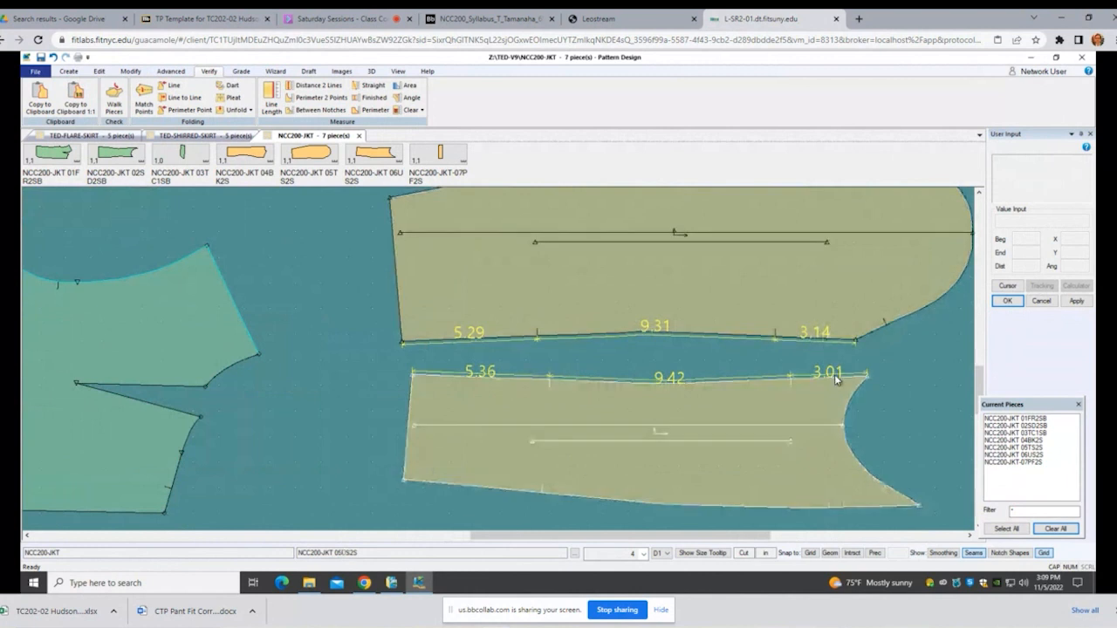
Step: Move the under sleeve so its hem corner lines up directly below the top sleeve's hem corner
{"action": "left_click_drag", "start_coordinate": [689, 408], "coordinate": [685, 404]}
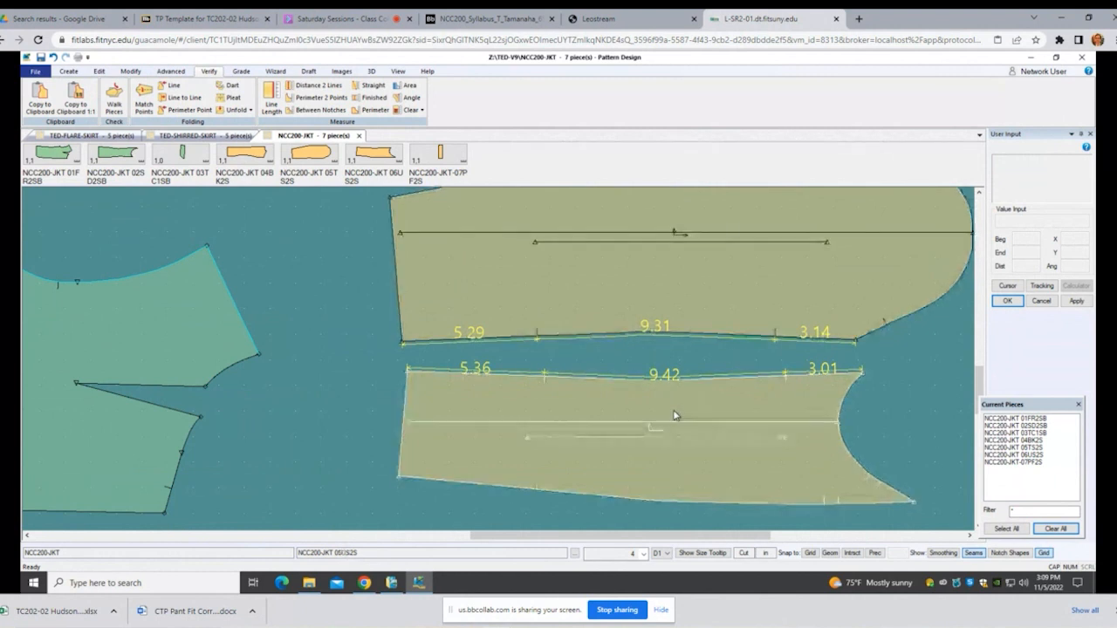
{"action": "scroll", "coordinate": [674, 415], "scroll_direction": "down", "scroll_amount": 2}
{"action": "scroll", "coordinate": [643, 365], "scroll_direction": "up", "scroll_amount": 1}
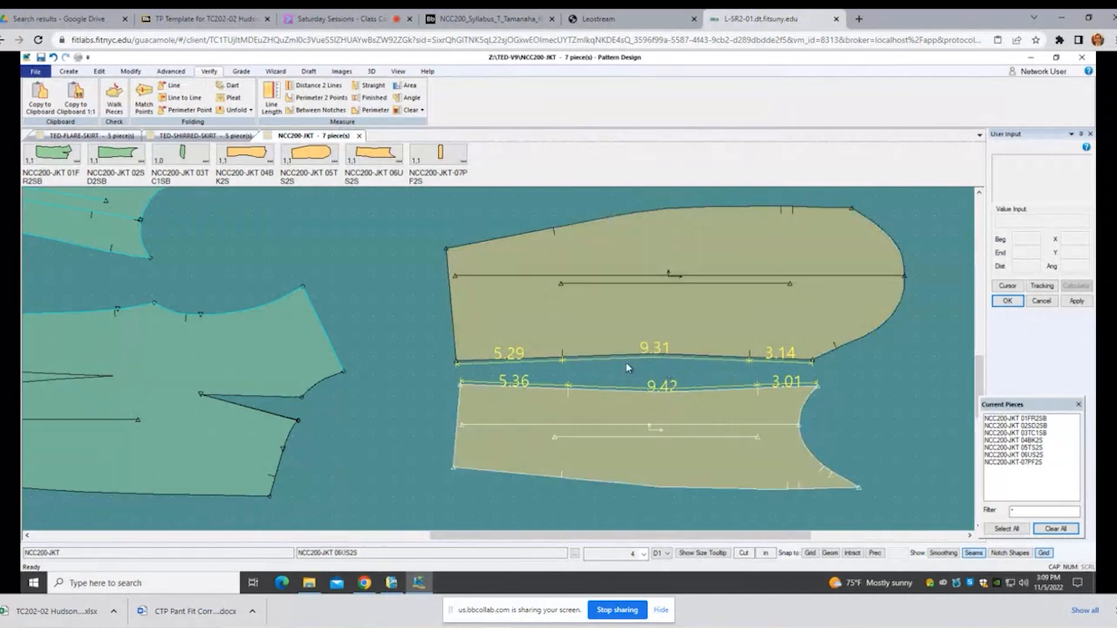
{"action": "left_click", "coordinate": [502, 387]}
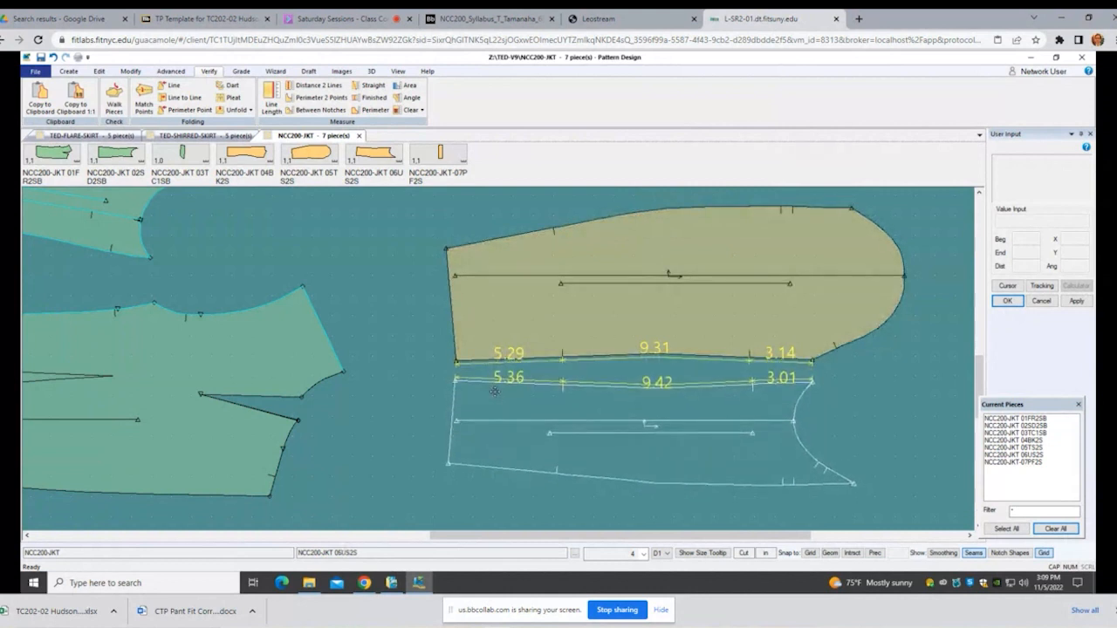
Step: Compare the hem-to-notch segments of the top sleeve and under sleeve seams up close
{"action": "scroll", "coordinate": [494, 392], "scroll_direction": "up", "scroll_amount": 3}
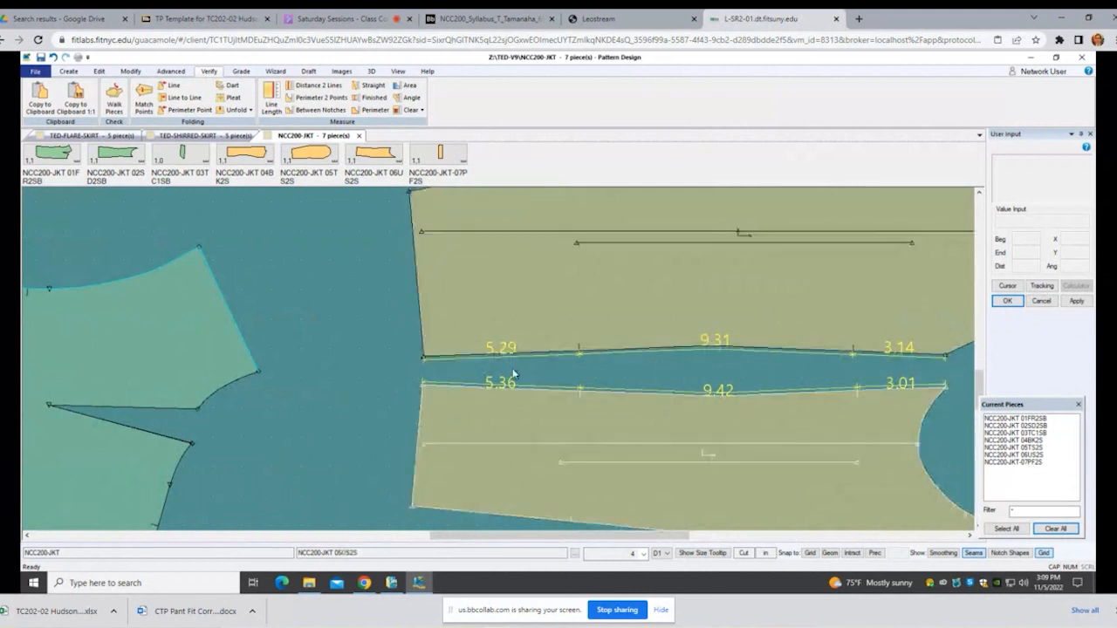
{"action": "scroll", "coordinate": [500, 398], "scroll_direction": "up", "scroll_amount": 2}
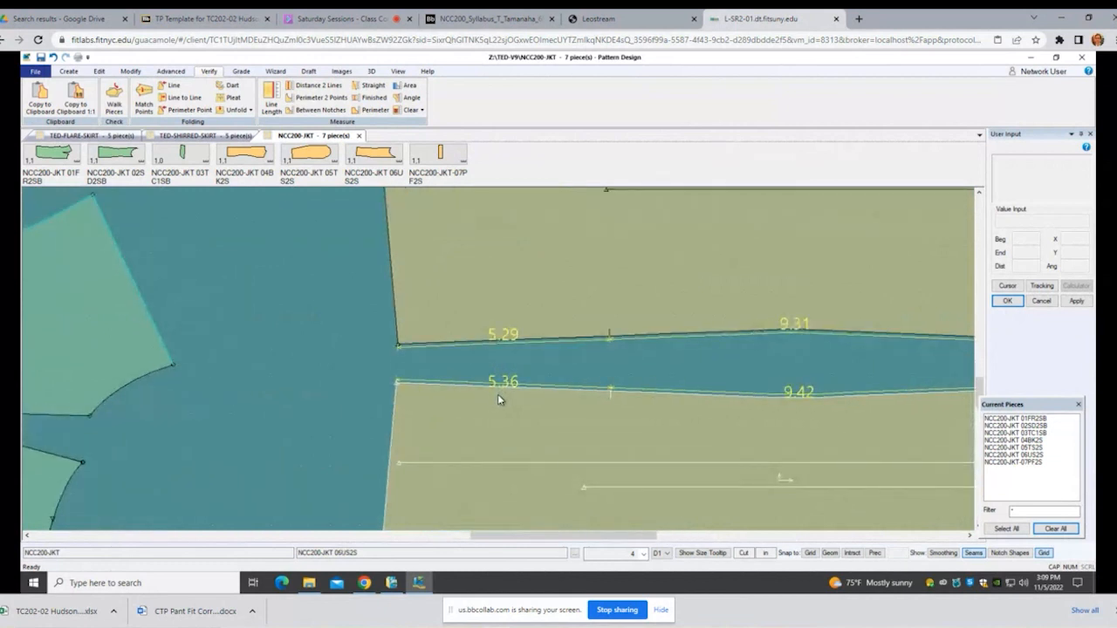
{"action": "scroll", "coordinate": [494, 399], "scroll_direction": "up", "scroll_amount": 1}
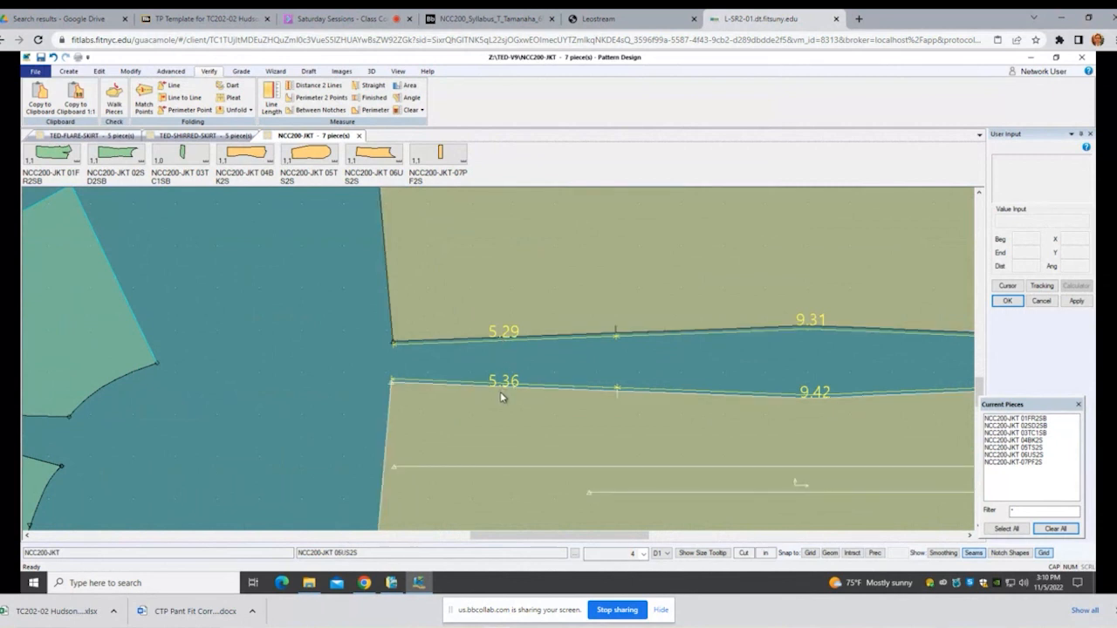
{"action": "scroll", "coordinate": [503, 390], "scroll_direction": "down", "scroll_amount": 1}
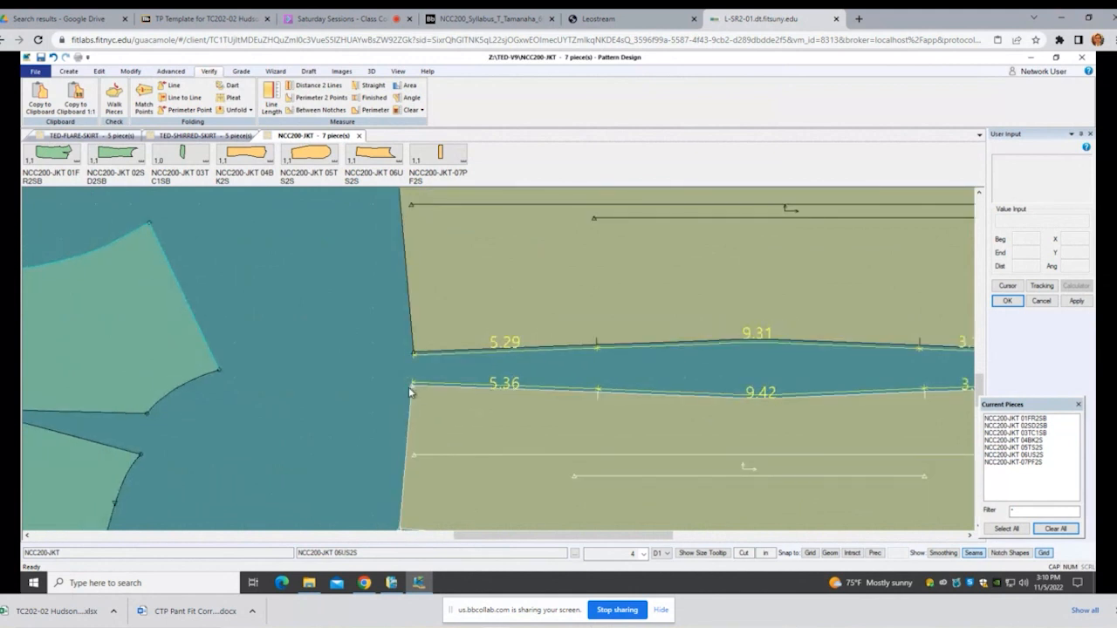
{"action": "scroll", "coordinate": [461, 408], "scroll_direction": "down", "scroll_amount": 2}
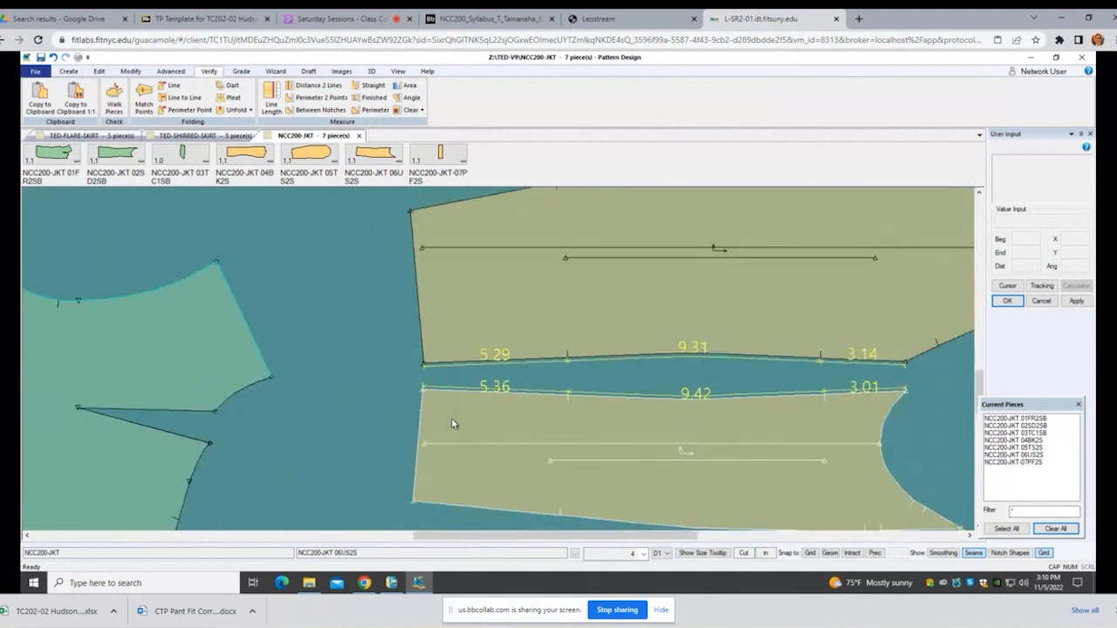
{"action": "scroll", "coordinate": [452, 426], "scroll_direction": "up", "scroll_amount": 3}
{"action": "scroll", "coordinate": [450, 428], "scroll_direction": "up", "scroll_amount": 1}
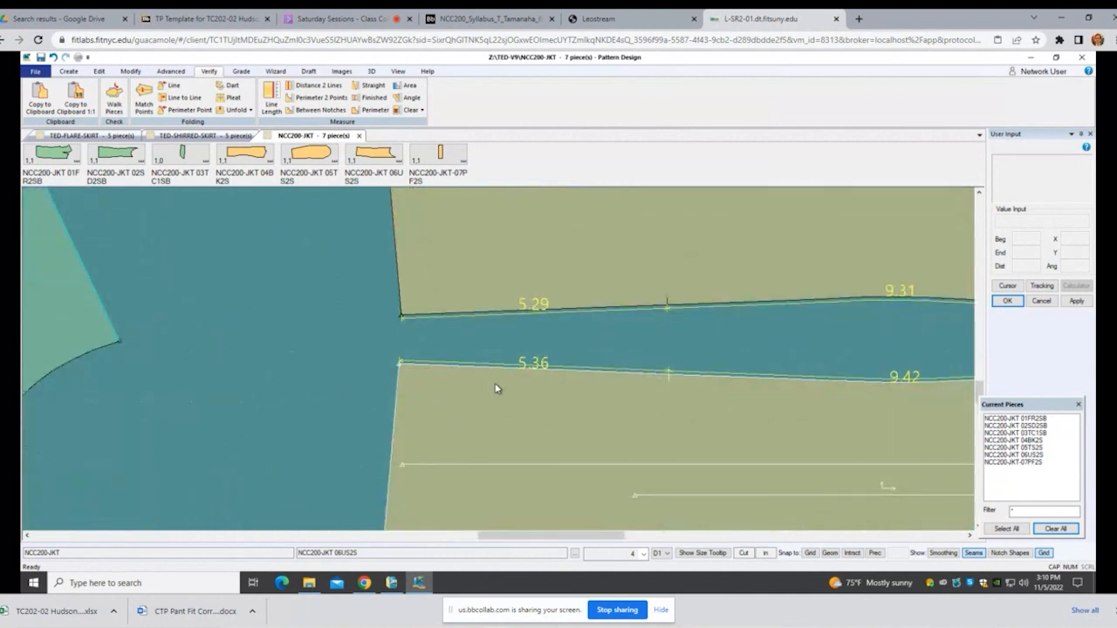
{"action": "scroll", "coordinate": [495, 395], "scroll_direction": "down", "scroll_amount": 1}
{"action": "scroll", "coordinate": [495, 391], "scroll_direction": "down", "scroll_amount": 1}
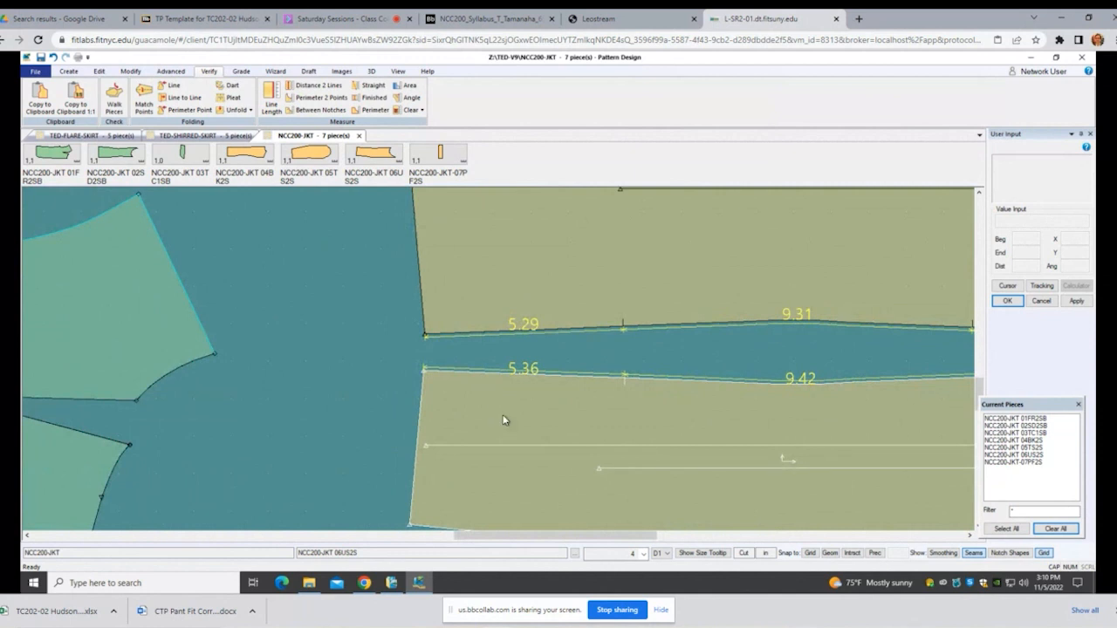
Step: Shorten the under sleeve's measured seam at its hem corner by 0.07 using Adjust Length
{"action": "left_click", "coordinate": [128, 71]}
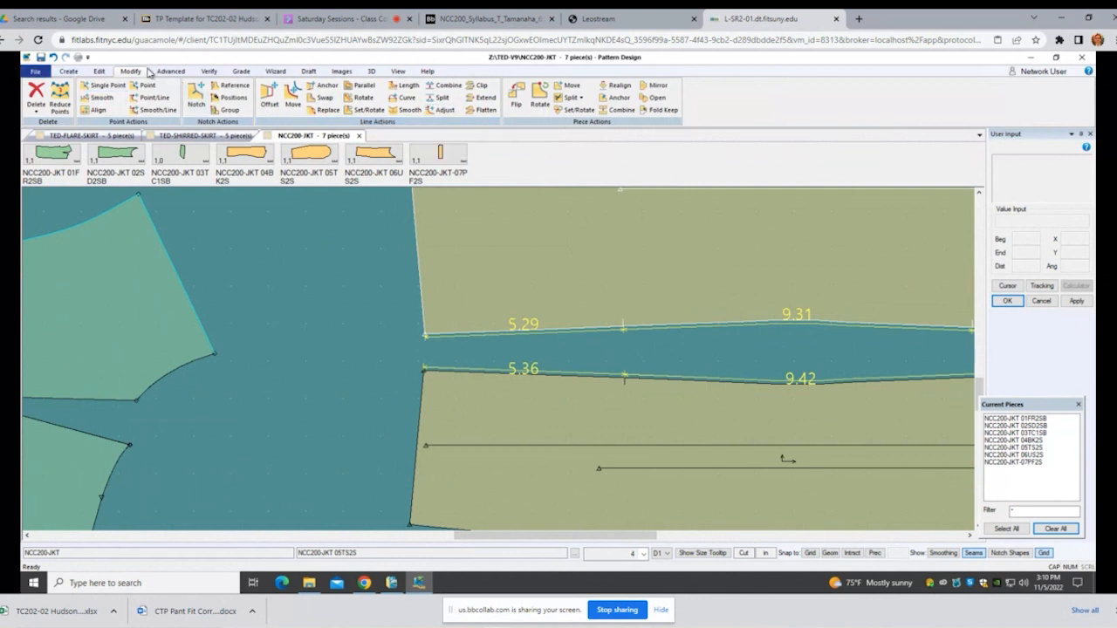
{"action": "left_click", "coordinate": [443, 110]}
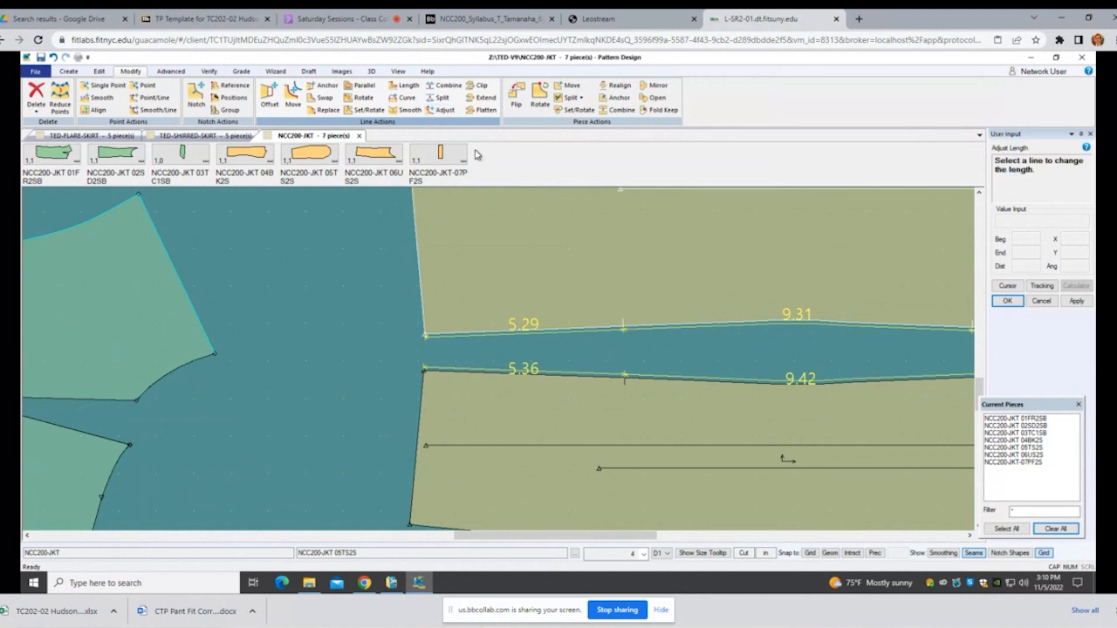
{"action": "left_click", "coordinate": [445, 372]}
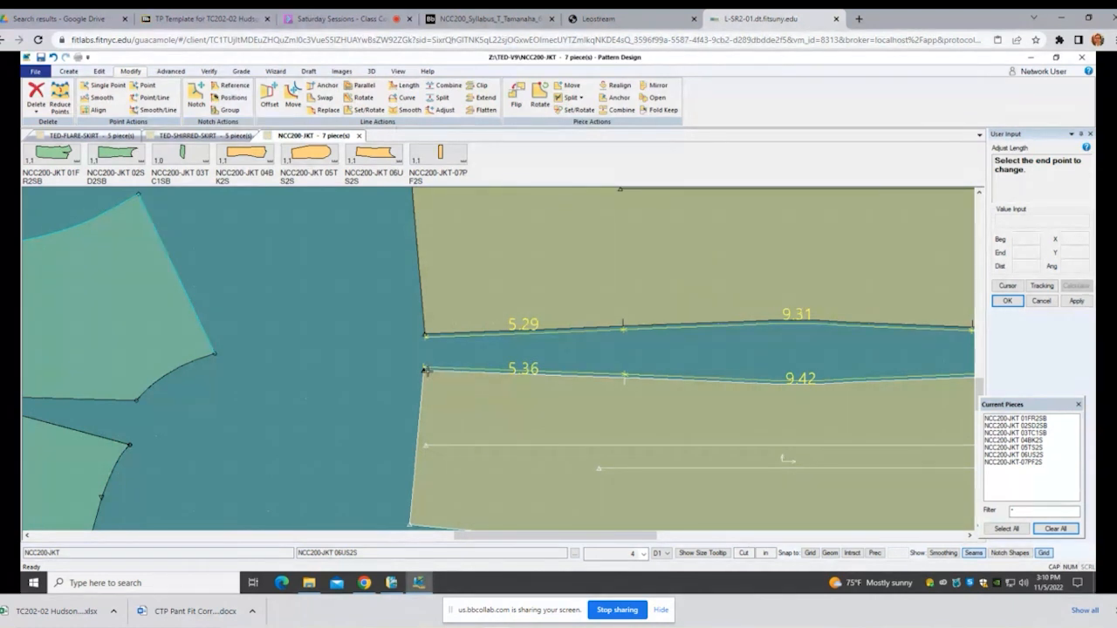
{"action": "left_click", "coordinate": [425, 370]}
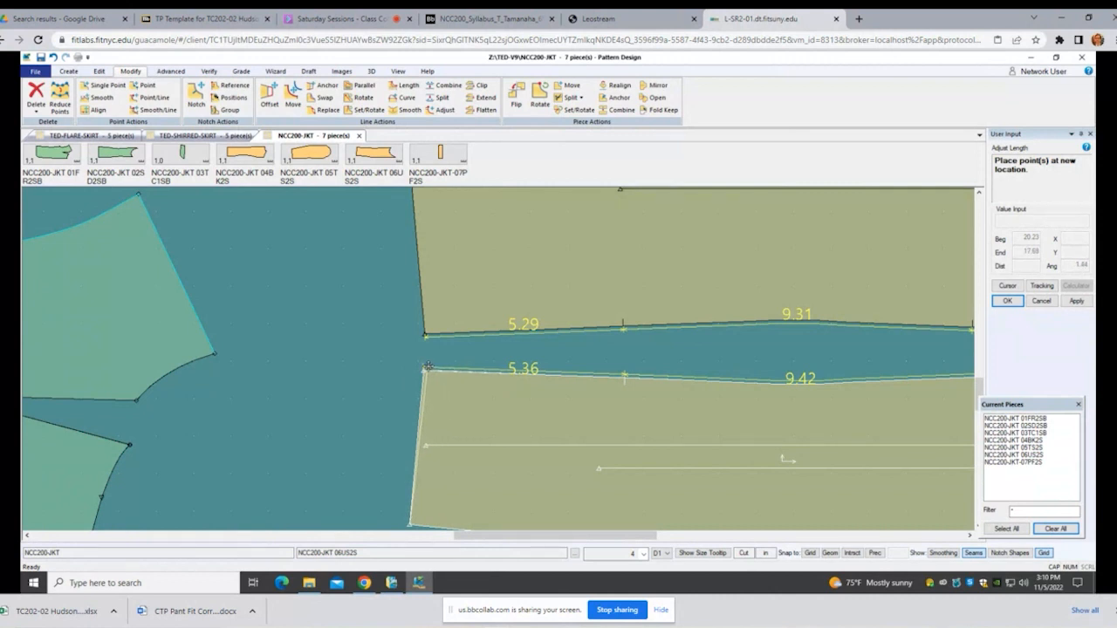
{"action": "left_click", "coordinate": [426, 368]}
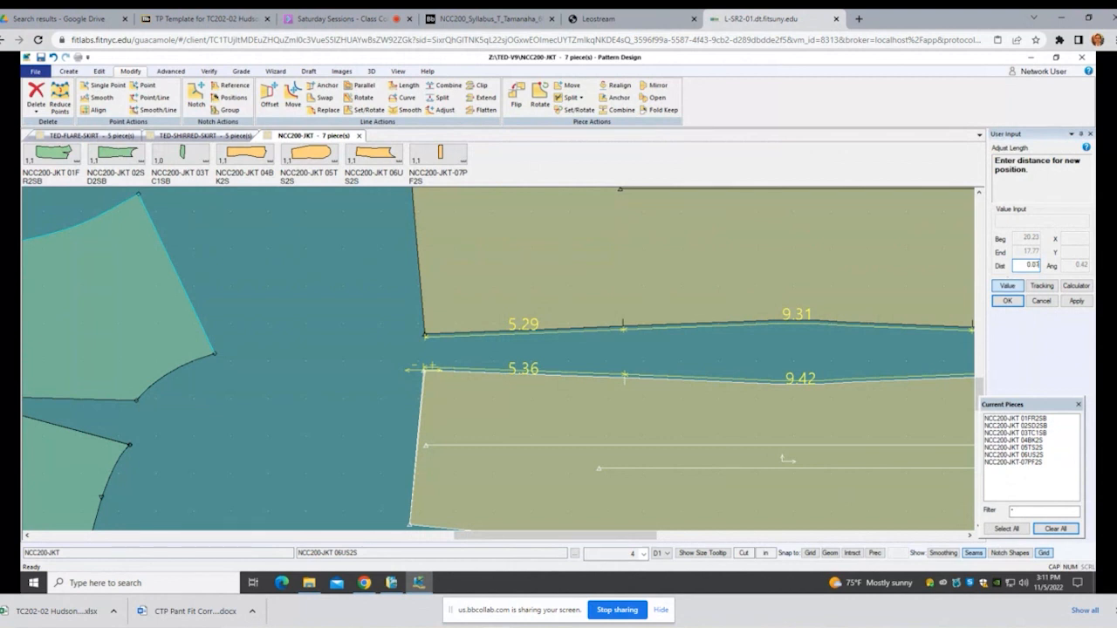
{"action": "key", "text": "Return"}
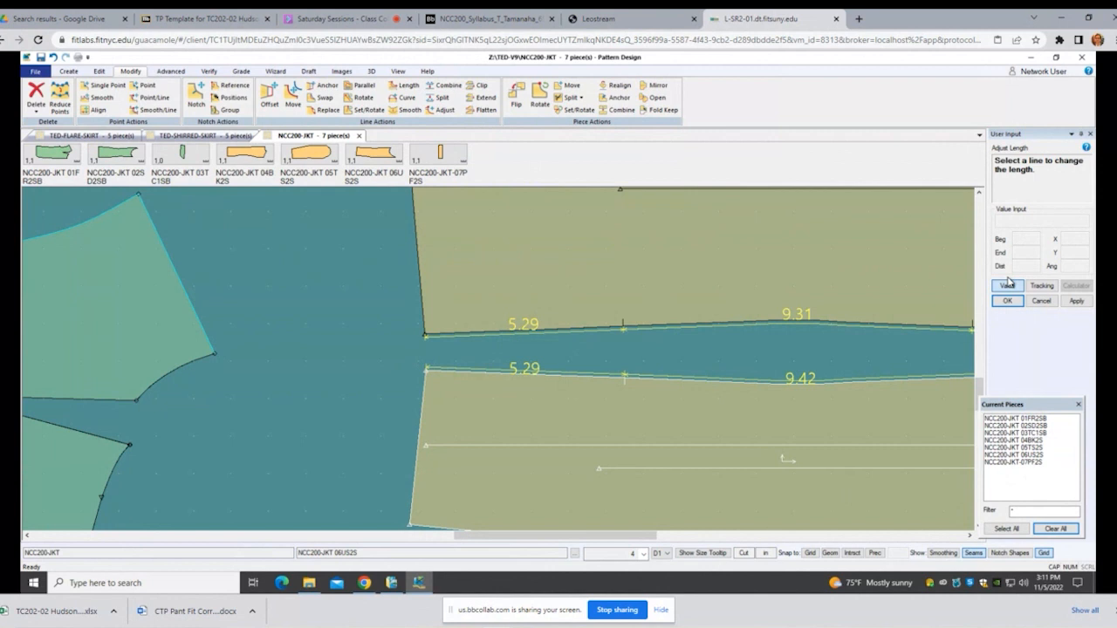
{"action": "right_click", "coordinate": [336, 384]}
{"action": "left_click", "coordinate": [312, 392]}
Step: Move the under sleeve up against the top sleeve so the upper and hem ends of their seams meet
{"action": "scroll", "coordinate": [284, 386], "scroll_direction": "down", "scroll_amount": 2}
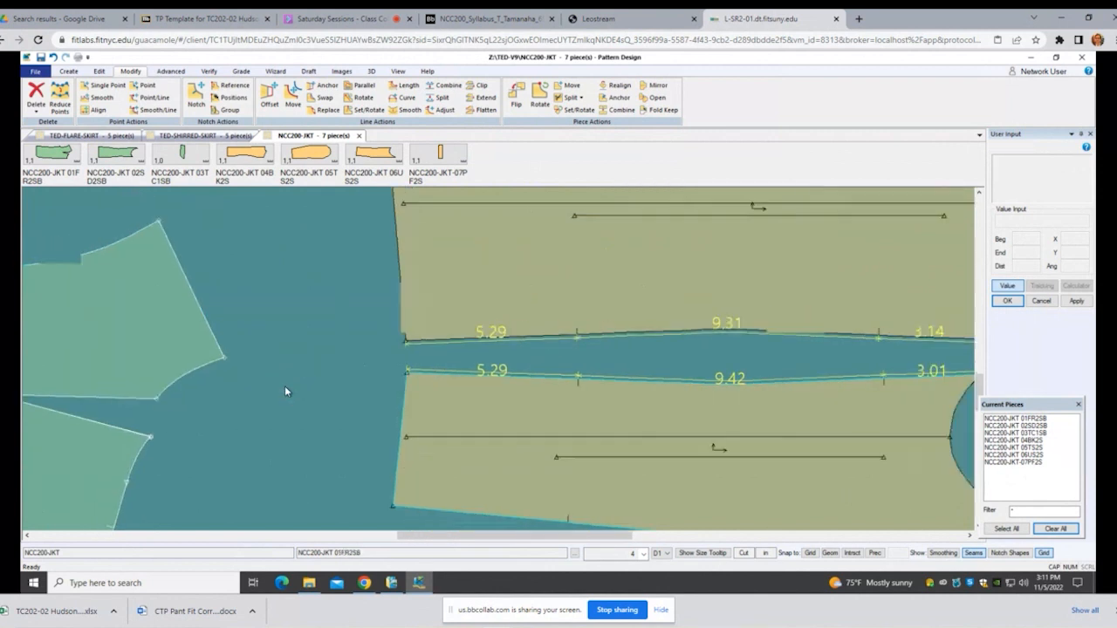
{"action": "scroll", "coordinate": [852, 352], "scroll_direction": "up", "scroll_amount": 3}
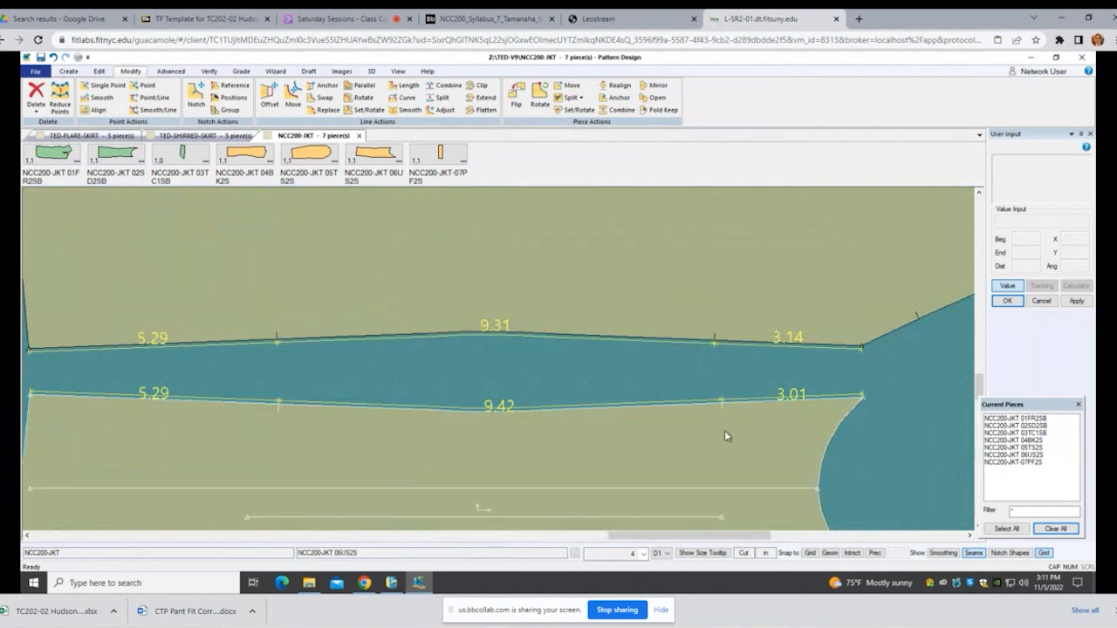
{"action": "left_click_drag", "start_coordinate": [725, 430], "coordinate": [717, 375]}
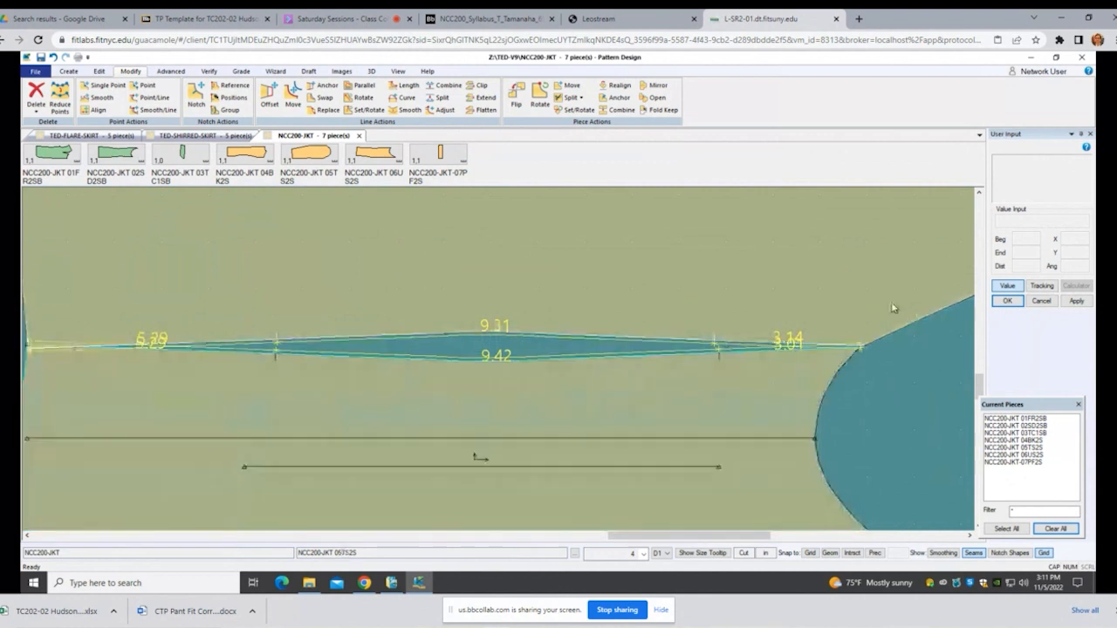
Step: Move the under sleeve down clear of the top sleeve and clear the seam measurements from the pieces
{"action": "left_click_drag", "start_coordinate": [728, 428], "coordinate": [725, 473]}
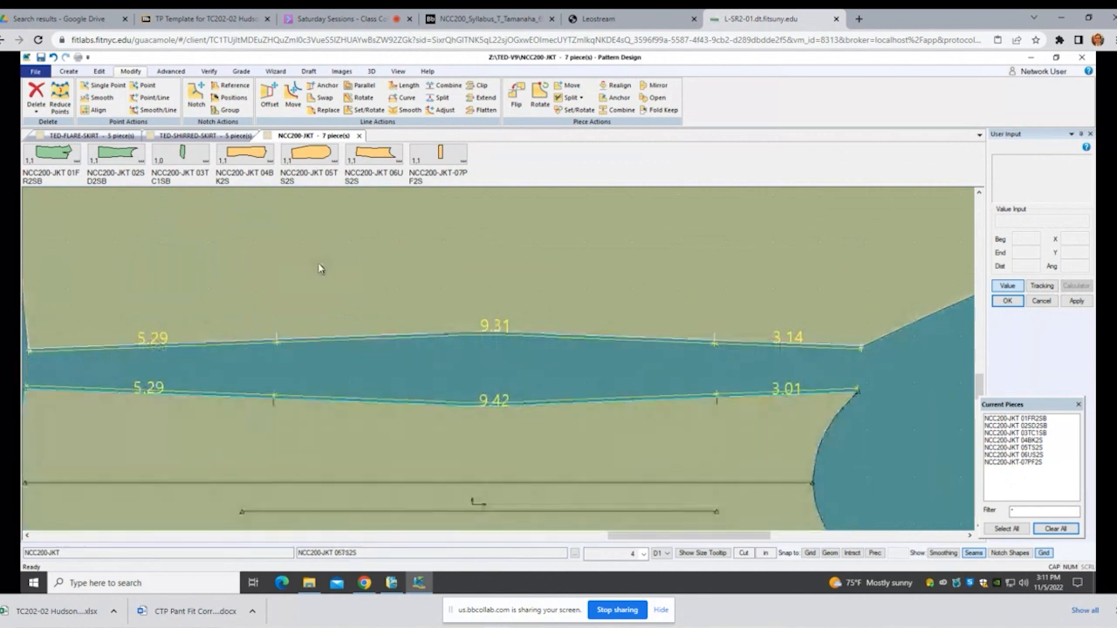
{"action": "key", "text": "F5"}
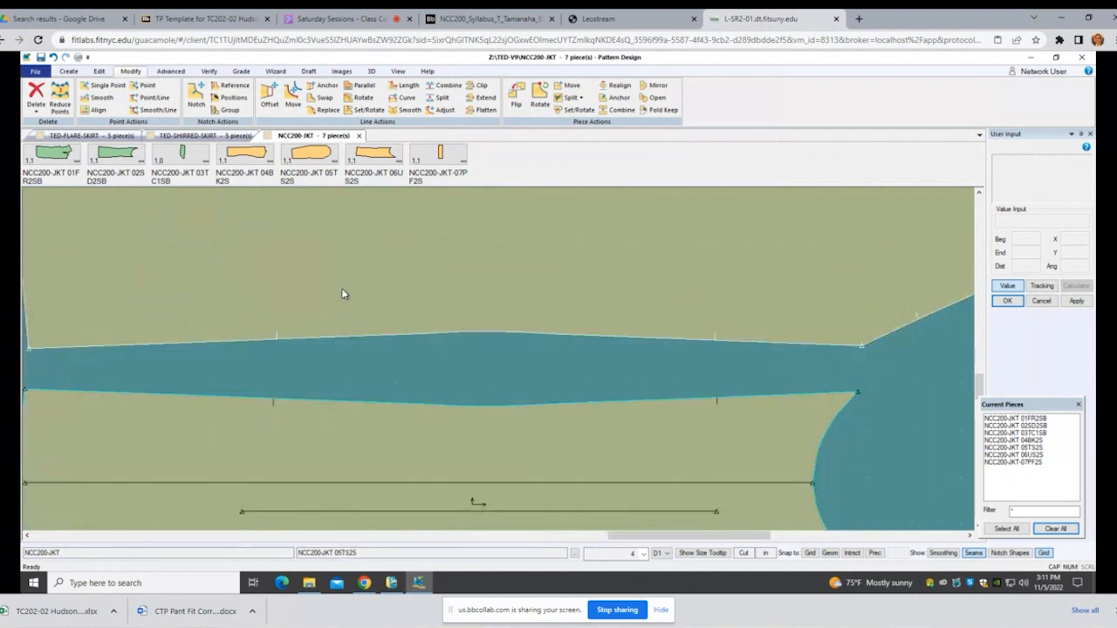
{"action": "left_click", "coordinate": [623, 431]}
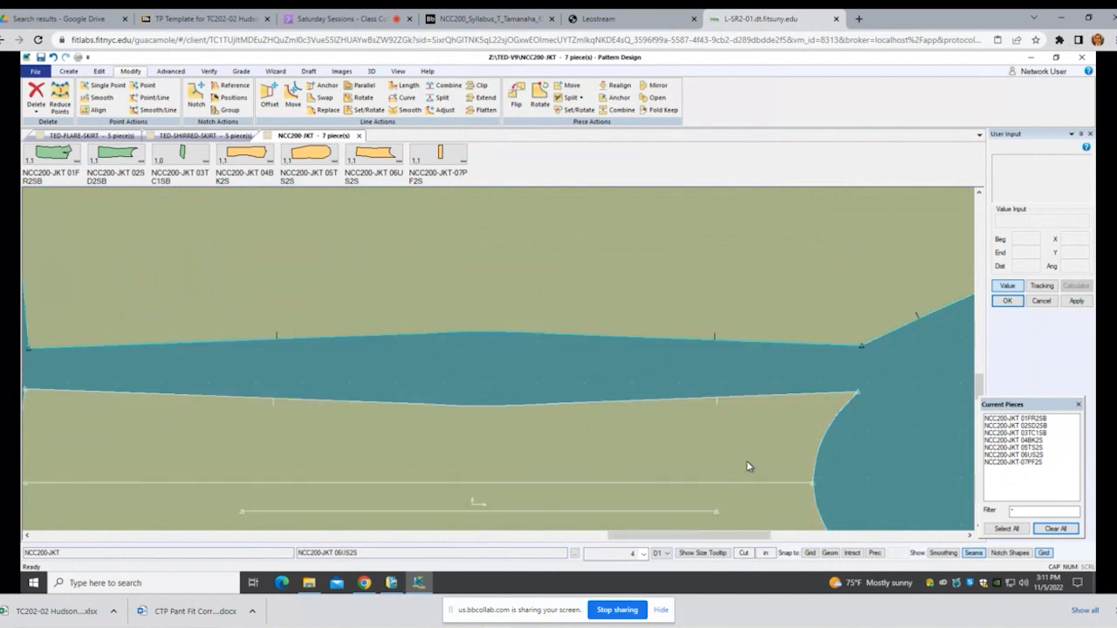
Step: Start Walk Pieces with the top sleeve seam as the stationary line, directed from the hem toward the armhole and excluding everything before the upper notch
{"action": "scroll", "coordinate": [645, 470], "scroll_direction": "down", "scroll_amount": 2}
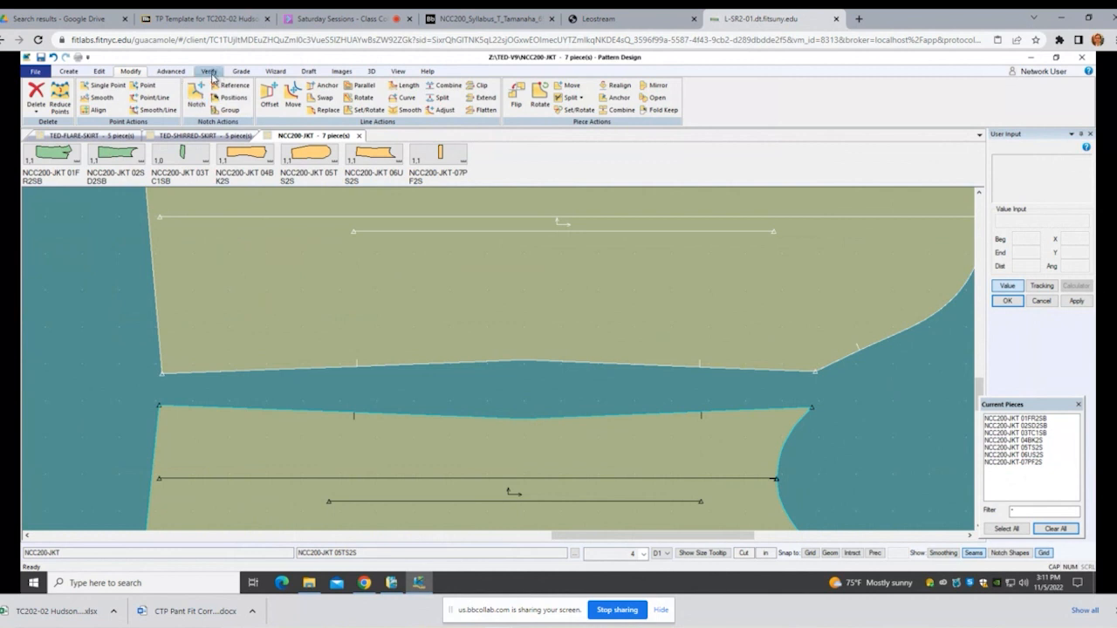
{"action": "left_click", "coordinate": [210, 73]}
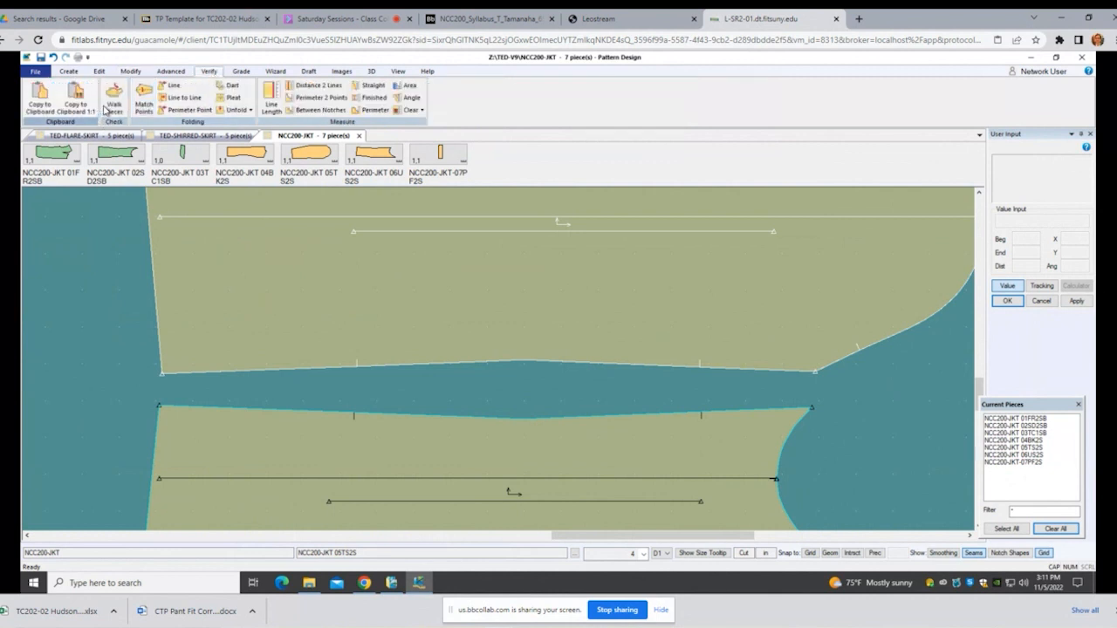
{"action": "left_click", "coordinate": [114, 98]}
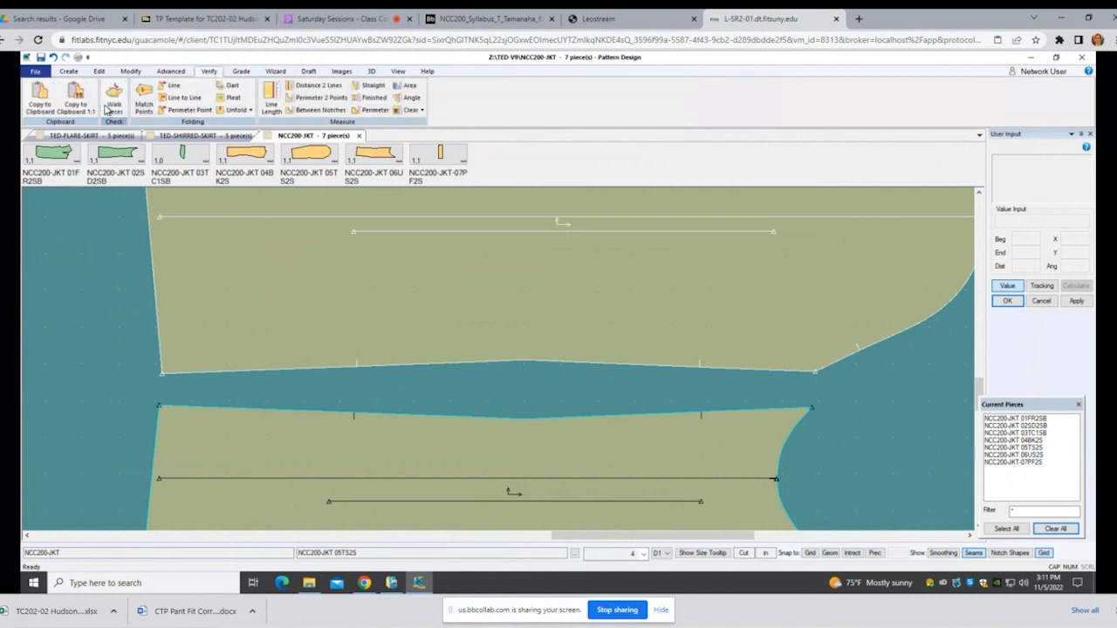
{"action": "left_click", "coordinate": [688, 365]}
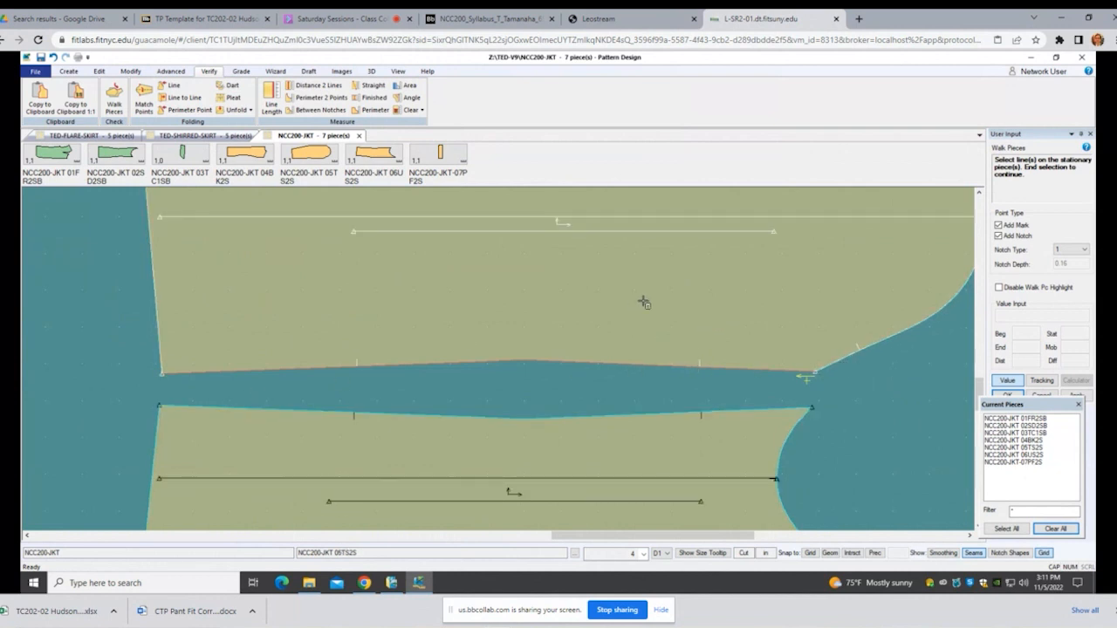
{"action": "right_click", "coordinate": [673, 308]}
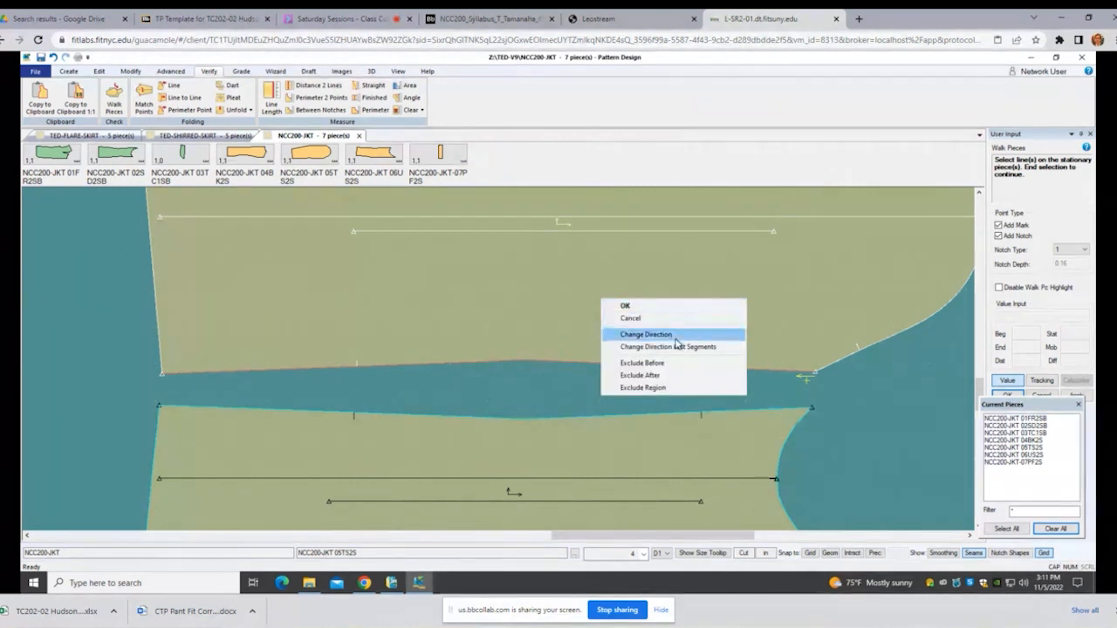
{"action": "left_click", "coordinate": [677, 334]}
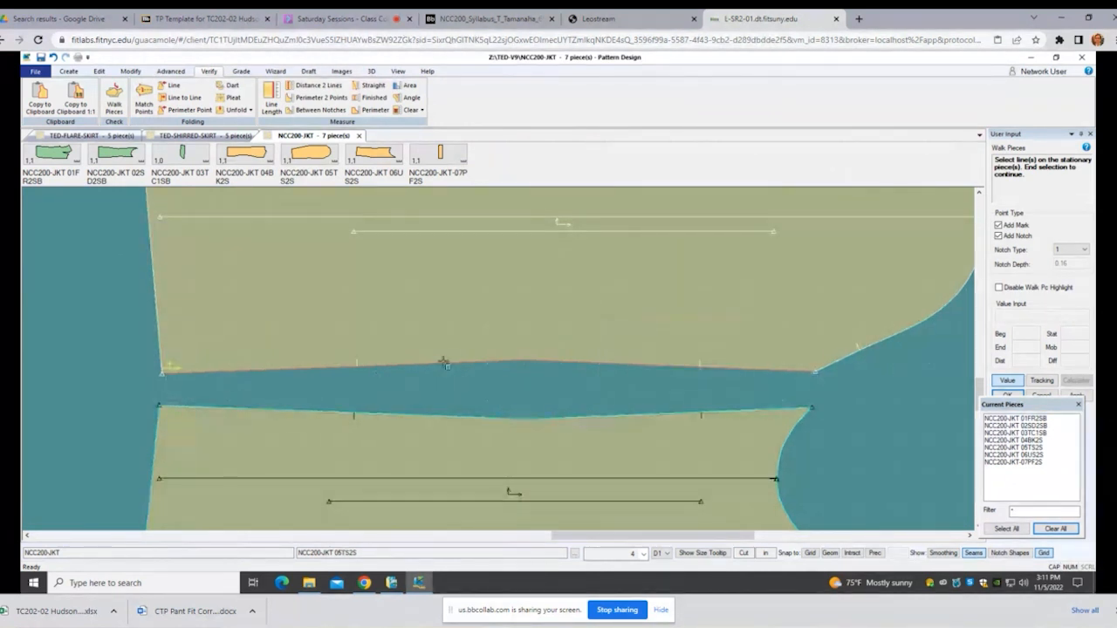
{"action": "right_click", "coordinate": [790, 301]}
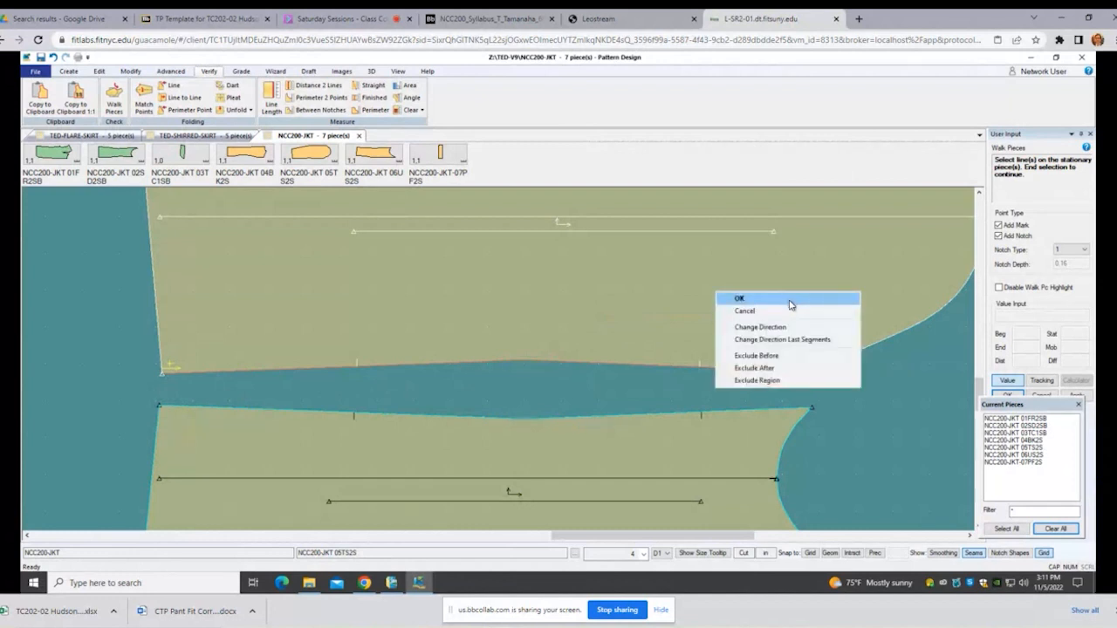
{"action": "left_click", "coordinate": [774, 357]}
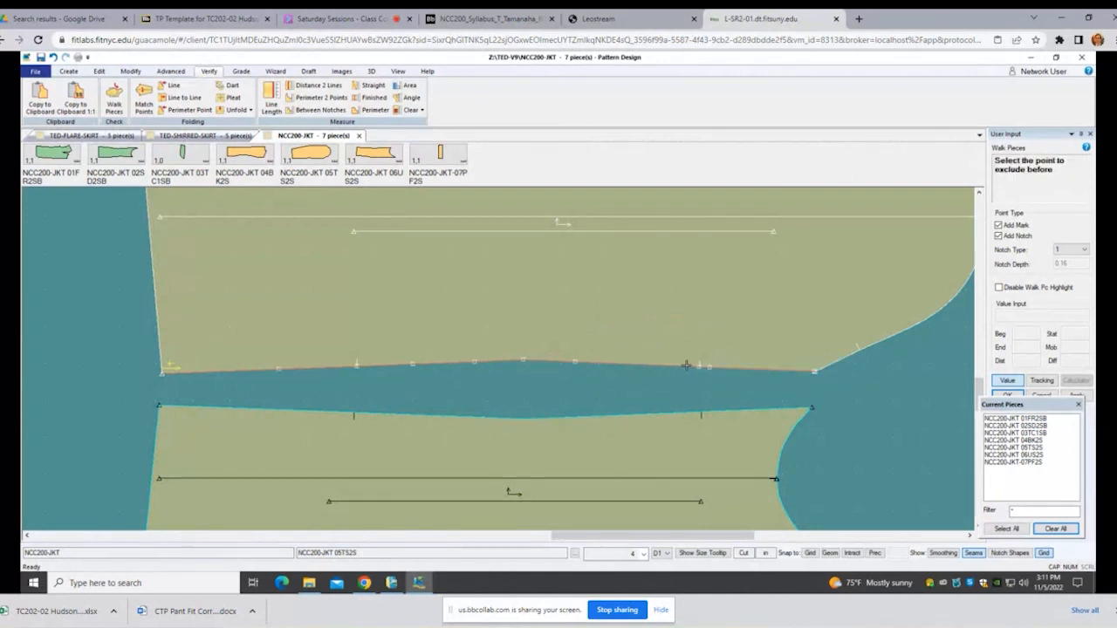
{"action": "left_click", "coordinate": [699, 365]}
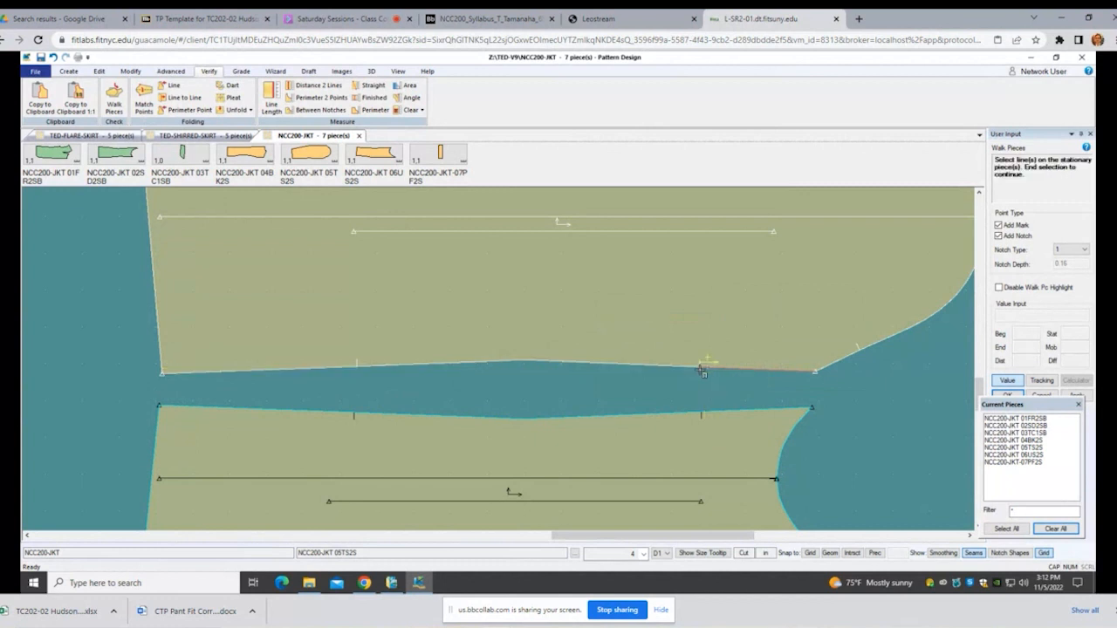
{"action": "right_click", "coordinate": [867, 396]}
{"action": "left_click", "coordinate": [867, 397]}
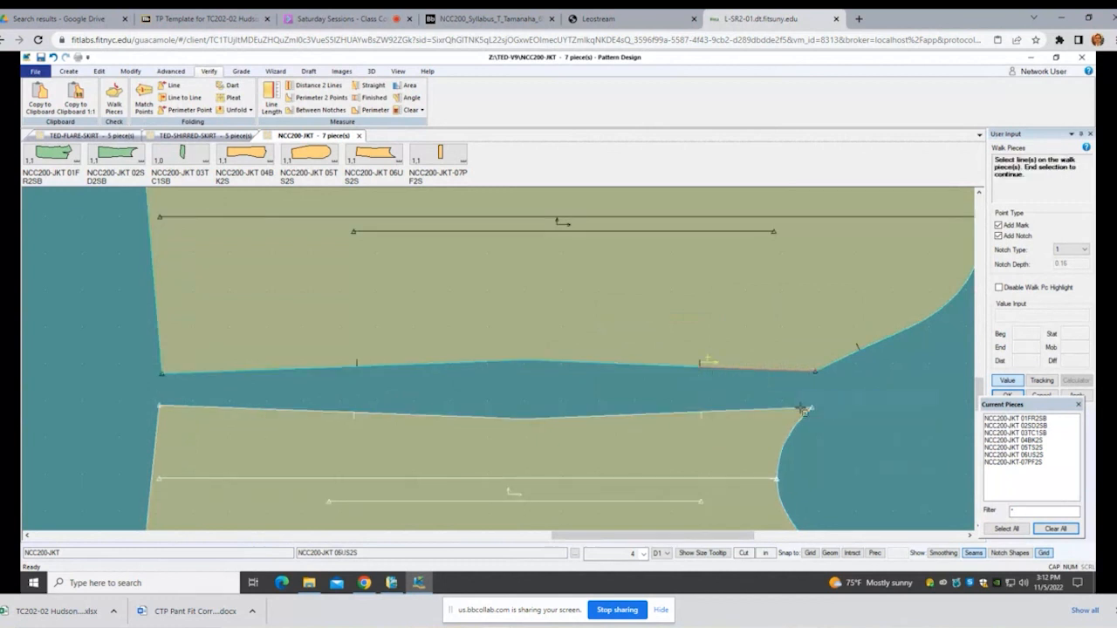
Step: Set the under sleeve seam as the walk line, excluding everything before its upper notch, and align it to the top sleeve for walking
{"action": "left_click", "coordinate": [676, 415]}
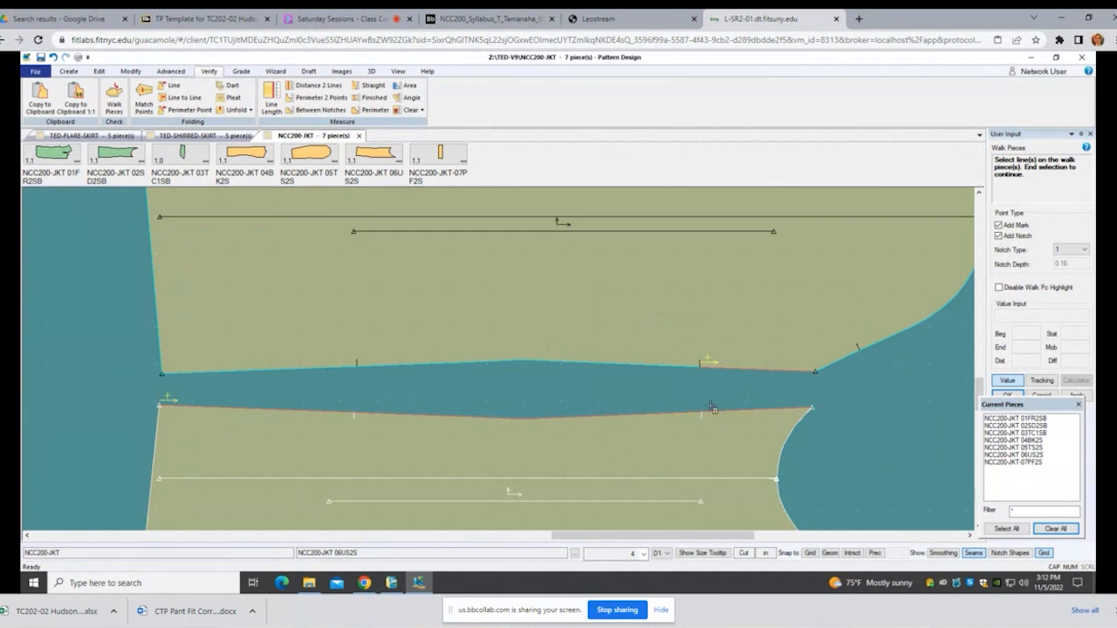
{"action": "right_click", "coordinate": [875, 417]}
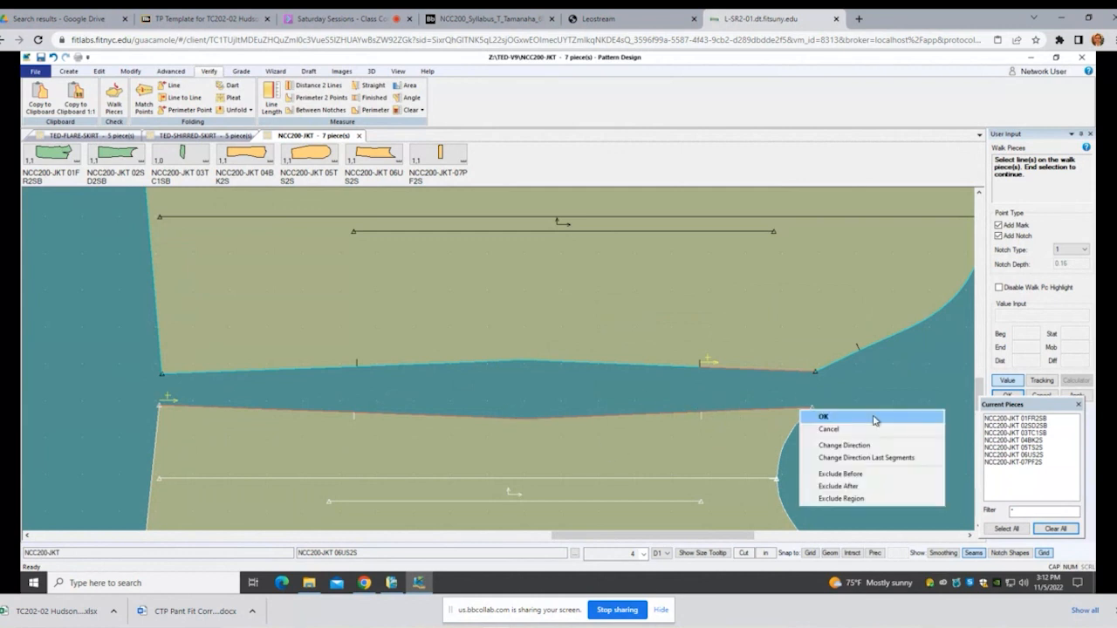
{"action": "left_click", "coordinate": [853, 474]}
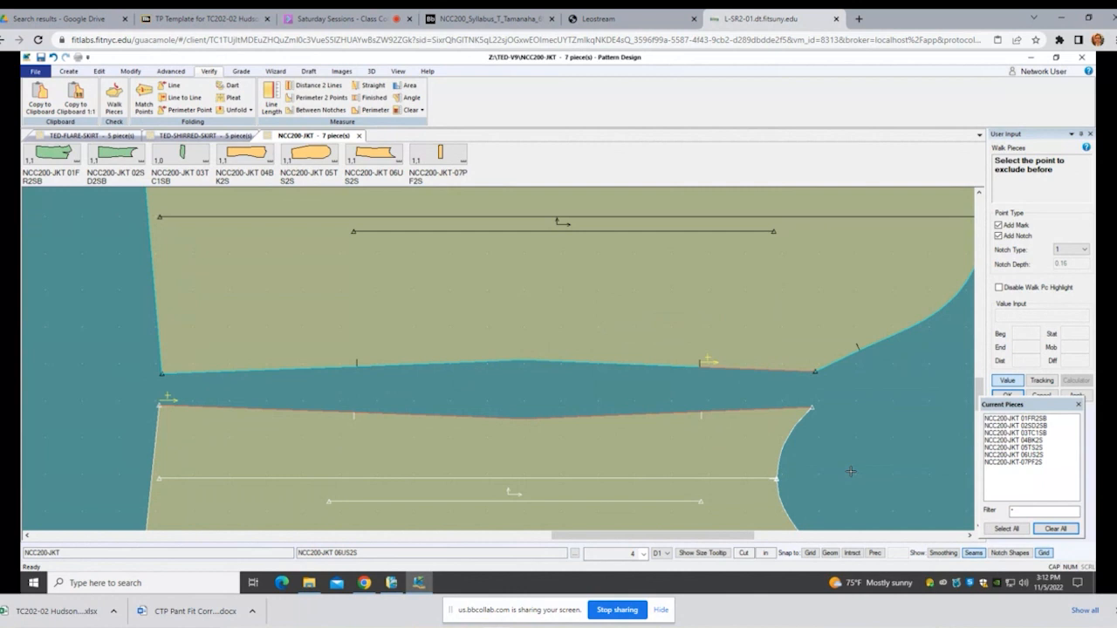
{"action": "left_click", "coordinate": [700, 411]}
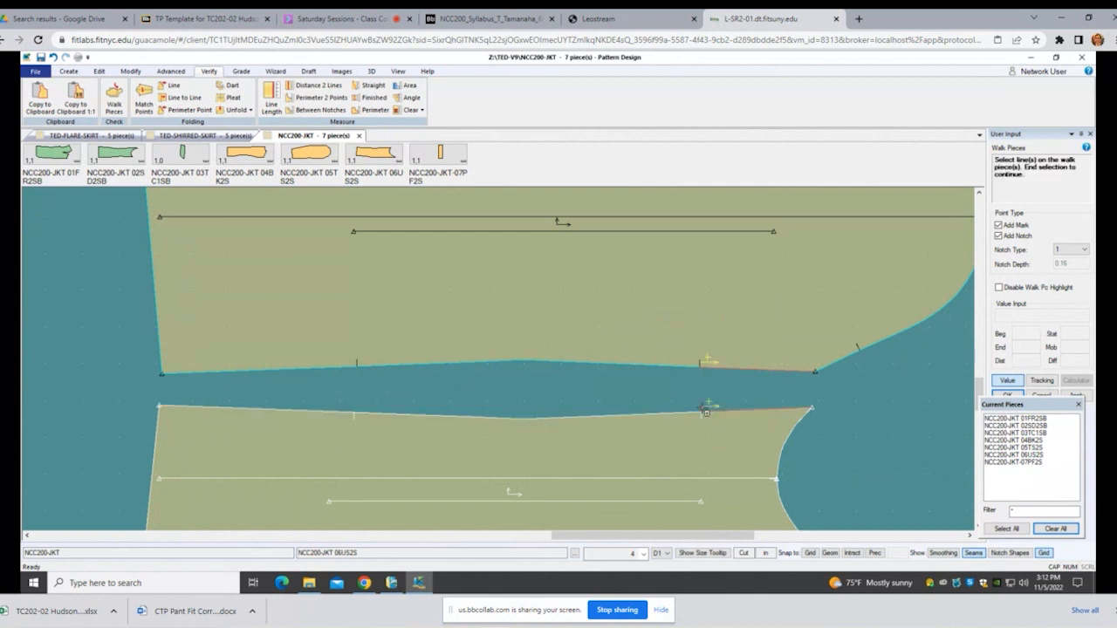
{"action": "right_click", "coordinate": [836, 411]}
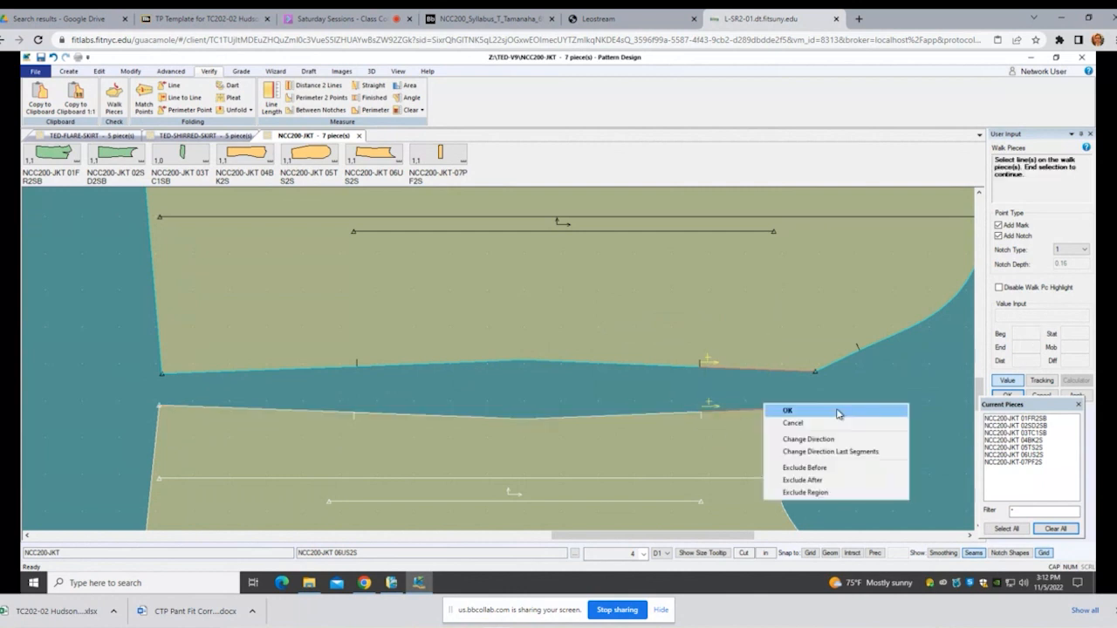
{"action": "left_click", "coordinate": [838, 413]}
{"action": "right_click", "coordinate": [833, 410]}
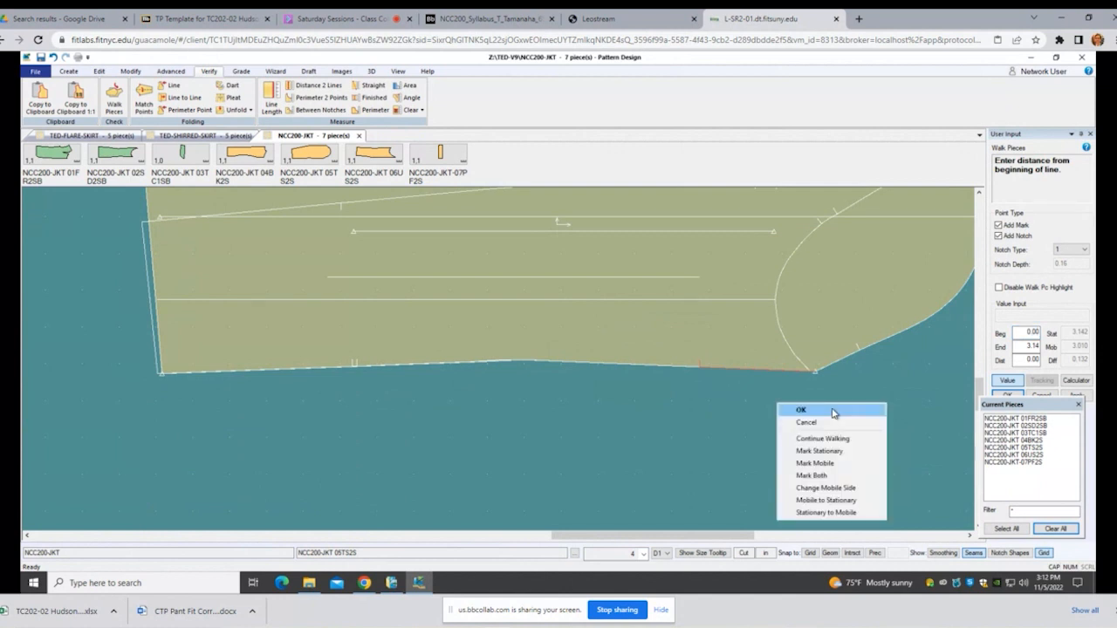
Step: Change the mobile side of under sleeve 06US2S in the piece walk along top sleeve 05TS2S and finish walking the pieces
{"action": "left_click", "coordinate": [836, 493]}
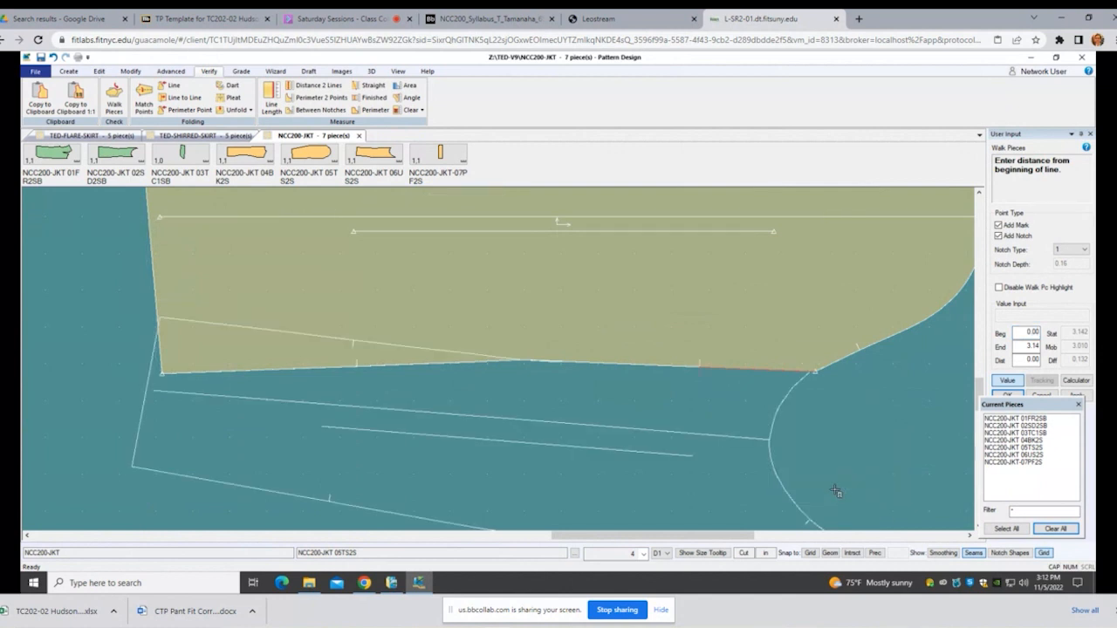
{"action": "right_click", "coordinate": [831, 409]}
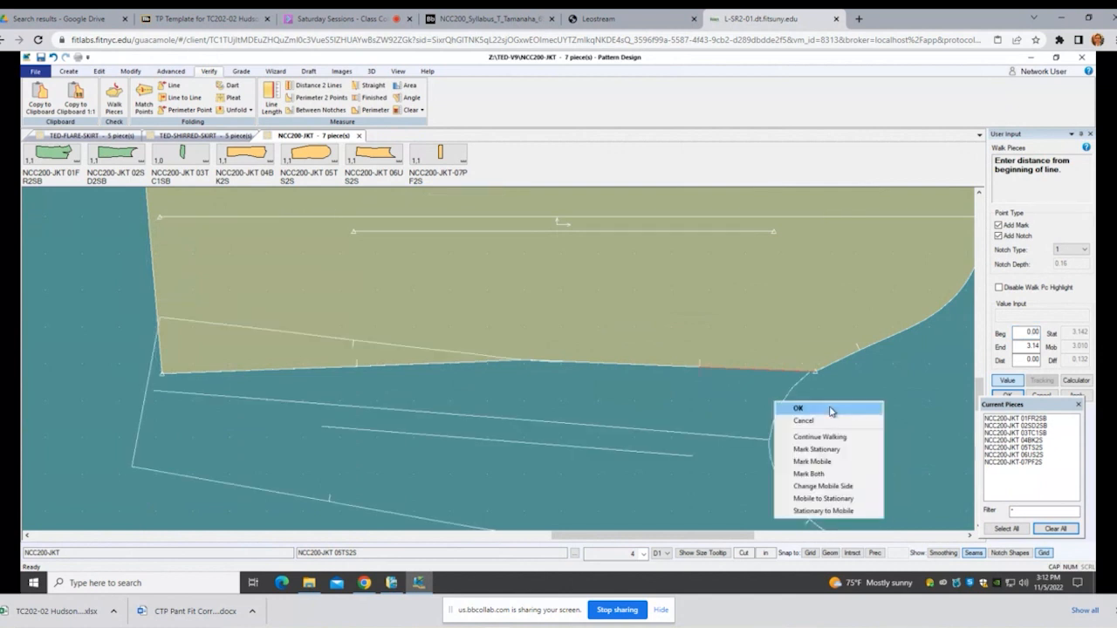
{"action": "left_click", "coordinate": [829, 409]}
{"action": "scroll", "coordinate": [801, 397], "scroll_direction": "up", "scroll_amount": 5}
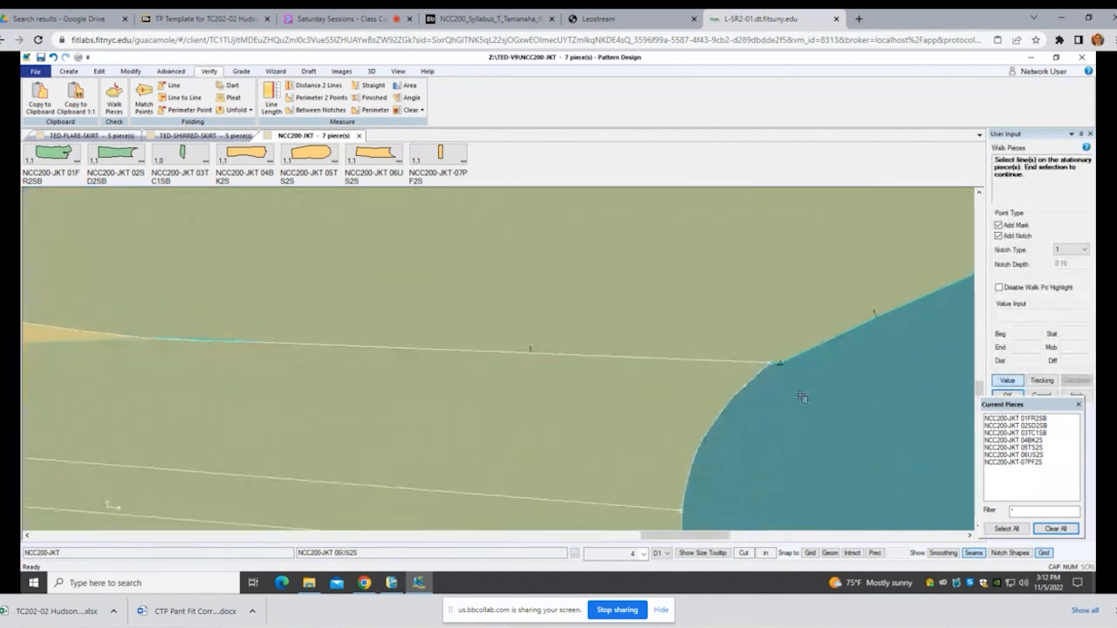
{"action": "right_click", "coordinate": [808, 373]}
{"action": "left_click", "coordinate": [808, 375]}
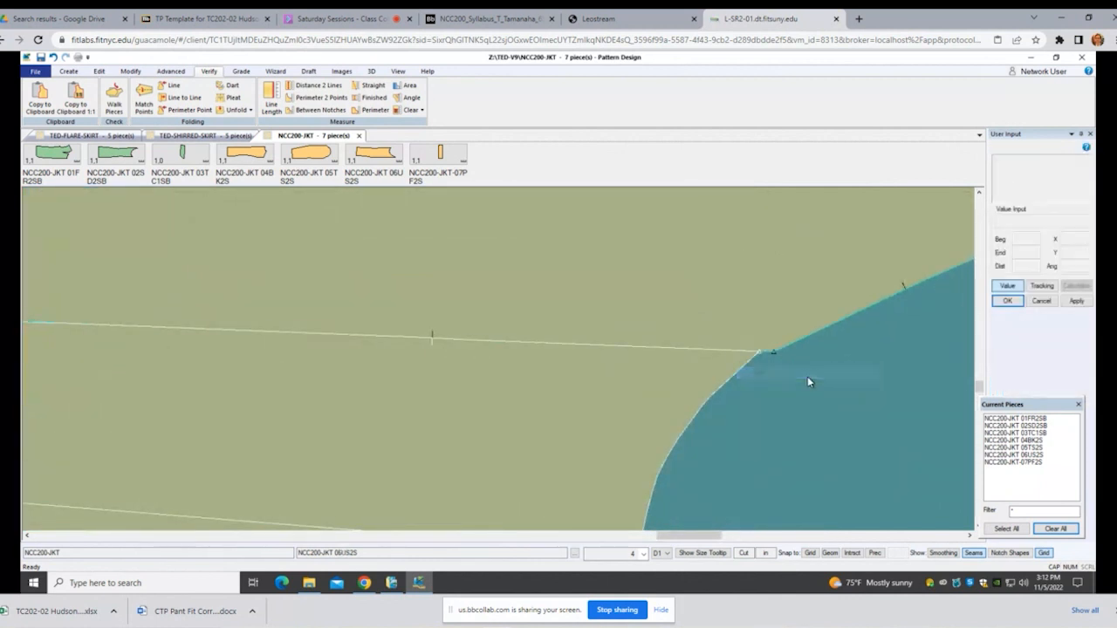
Step: Try to shift the under sleeve piece so its armhole corner lines up with the top sleeve's corner, and undo the move
{"action": "right_click", "coordinate": [807, 376]}
{"action": "left_click", "coordinate": [793, 480]}
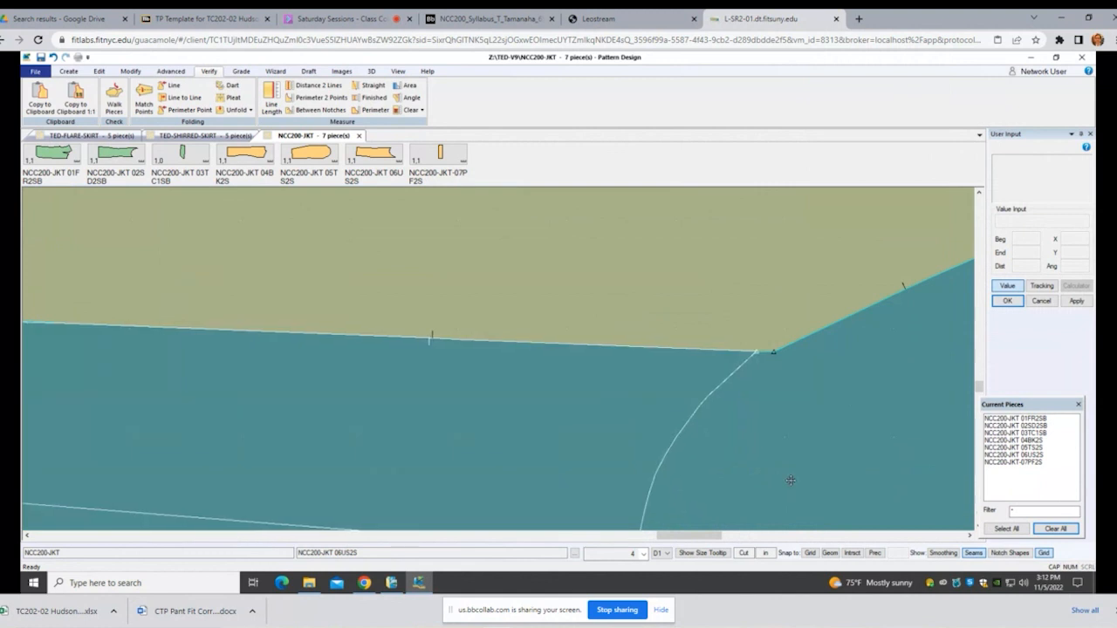
{"action": "scroll", "coordinate": [791, 480], "scroll_direction": "down", "scroll_amount": 1}
{"action": "scroll", "coordinate": [790, 480], "scroll_direction": "up", "scroll_amount": 1}
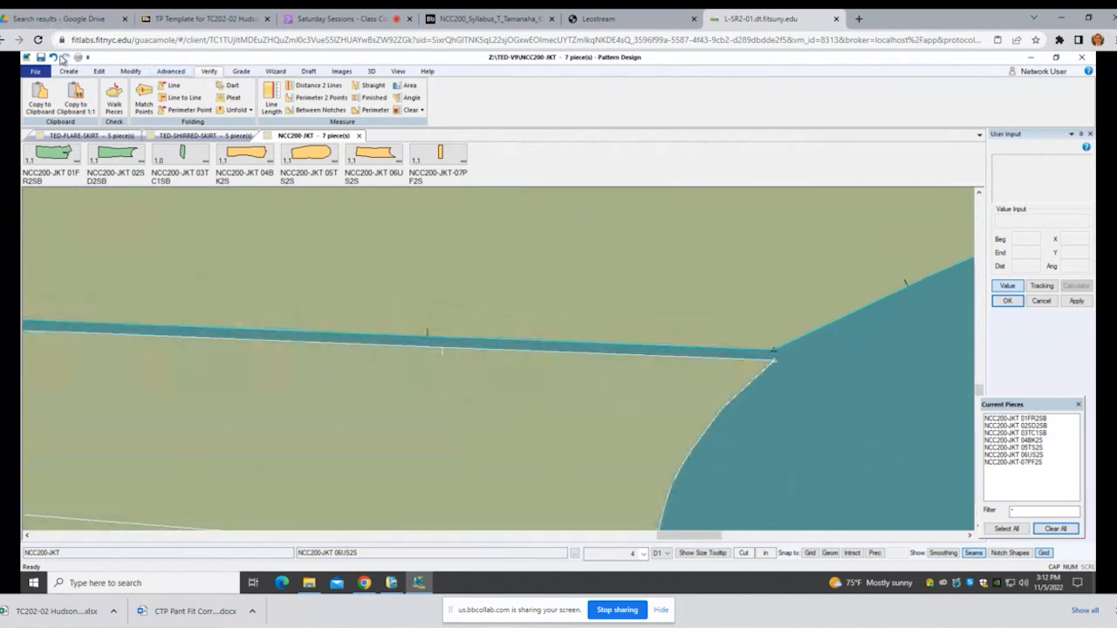
{"action": "left_click", "coordinate": [53, 58]}
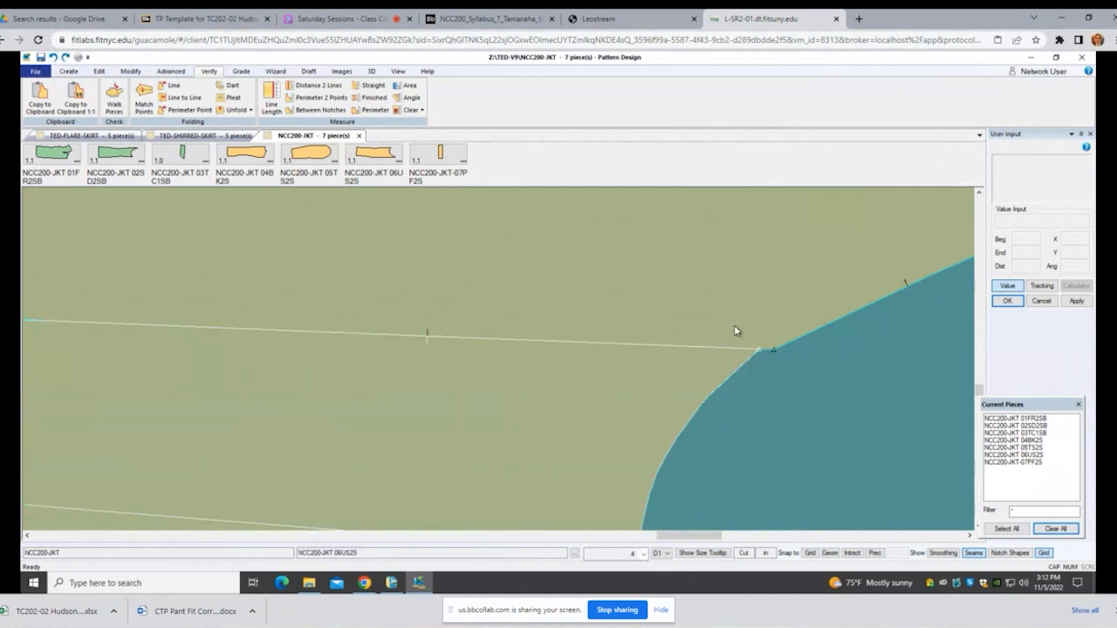
Step: Examine how the top sleeve and under sleeve corners, seam notches and armhole curves meet at the armhole end of the seam
{"action": "scroll", "coordinate": [774, 349], "scroll_direction": "down", "scroll_amount": 1}
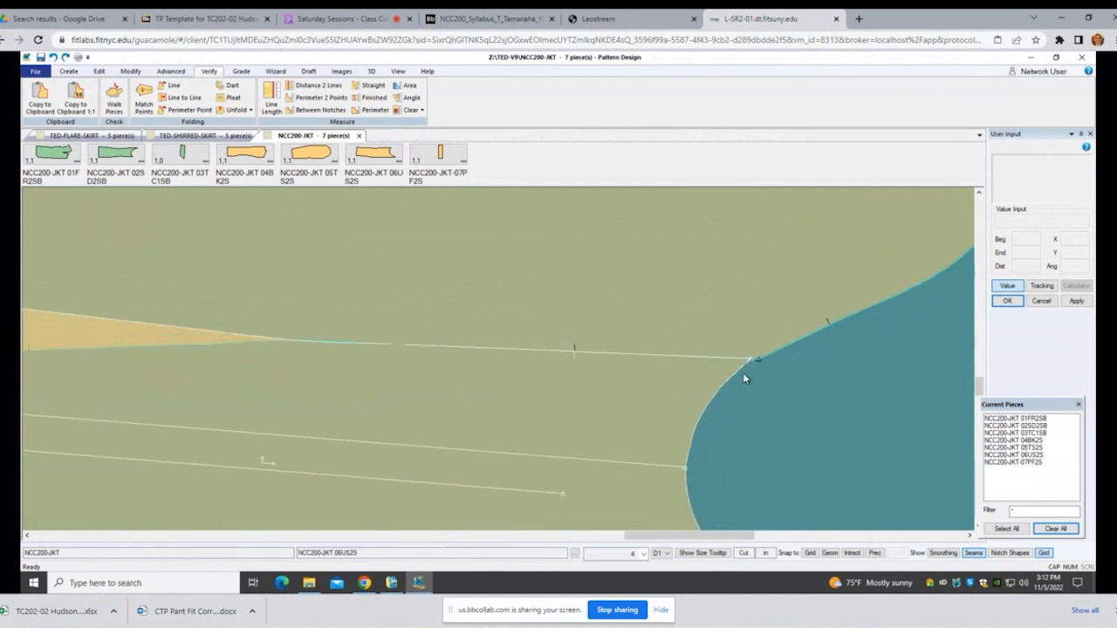
{"action": "scroll", "coordinate": [739, 386], "scroll_direction": "up", "scroll_amount": 1}
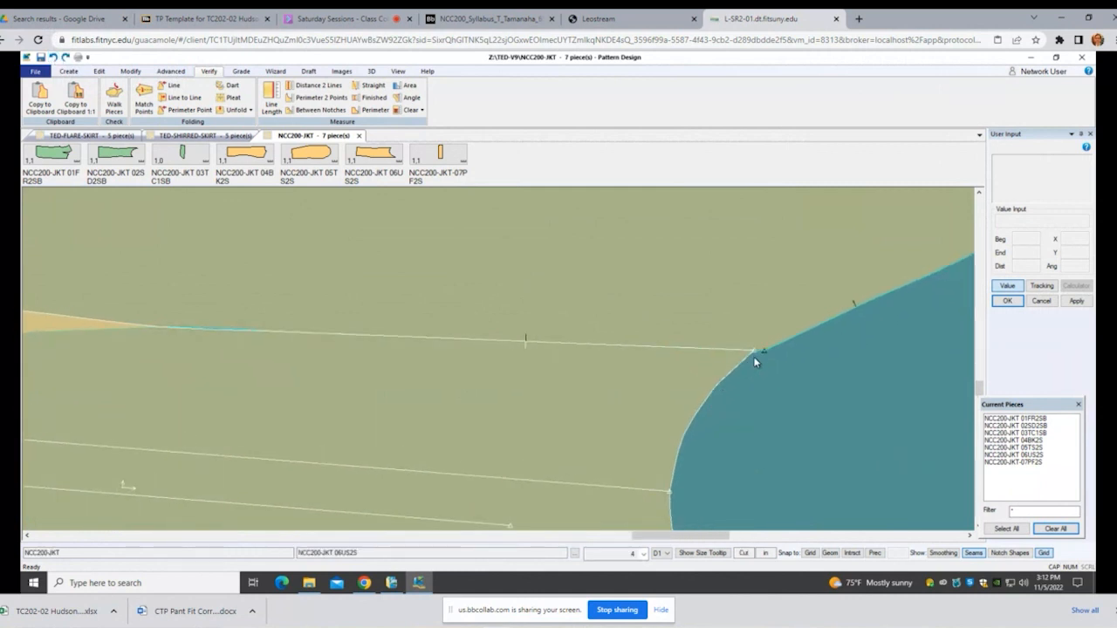
{"action": "scroll", "coordinate": [725, 402], "scroll_direction": "down", "scroll_amount": 2}
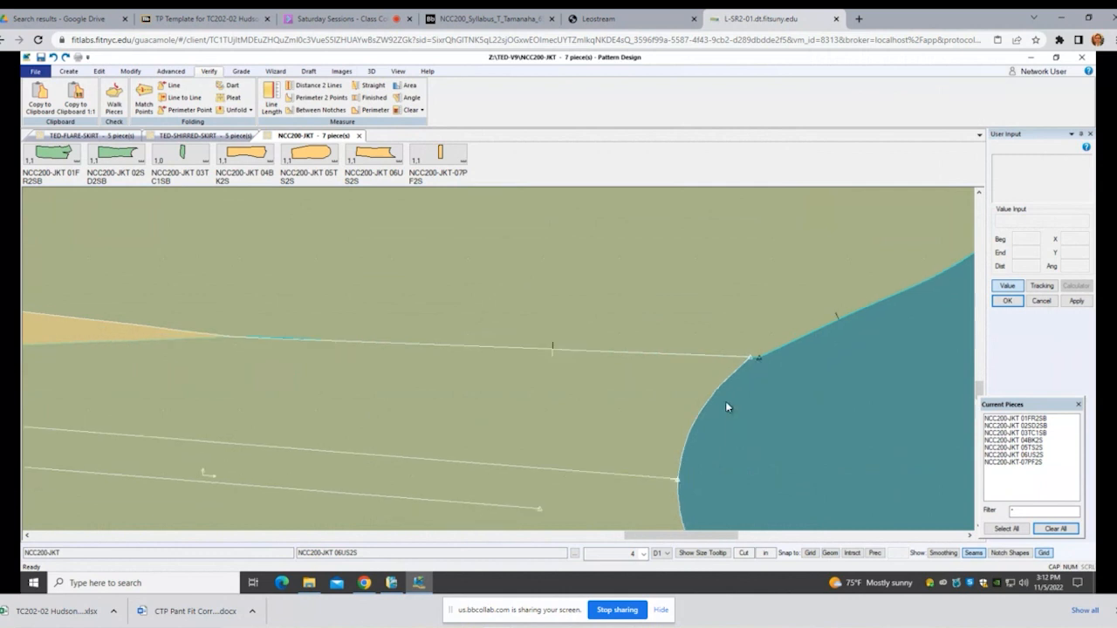
{"action": "scroll", "coordinate": [740, 397], "scroll_direction": "down", "scroll_amount": 3}
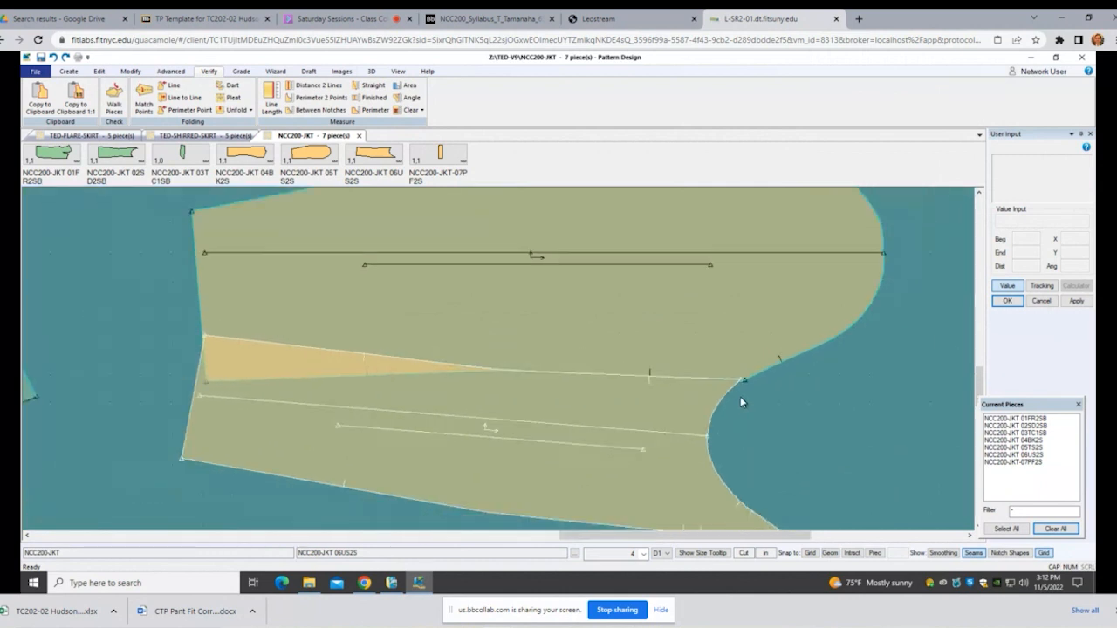
{"action": "scroll", "coordinate": [736, 402], "scroll_direction": "up", "scroll_amount": 6}
{"action": "scroll", "coordinate": [742, 407], "scroll_direction": "up", "scroll_amount": 1}
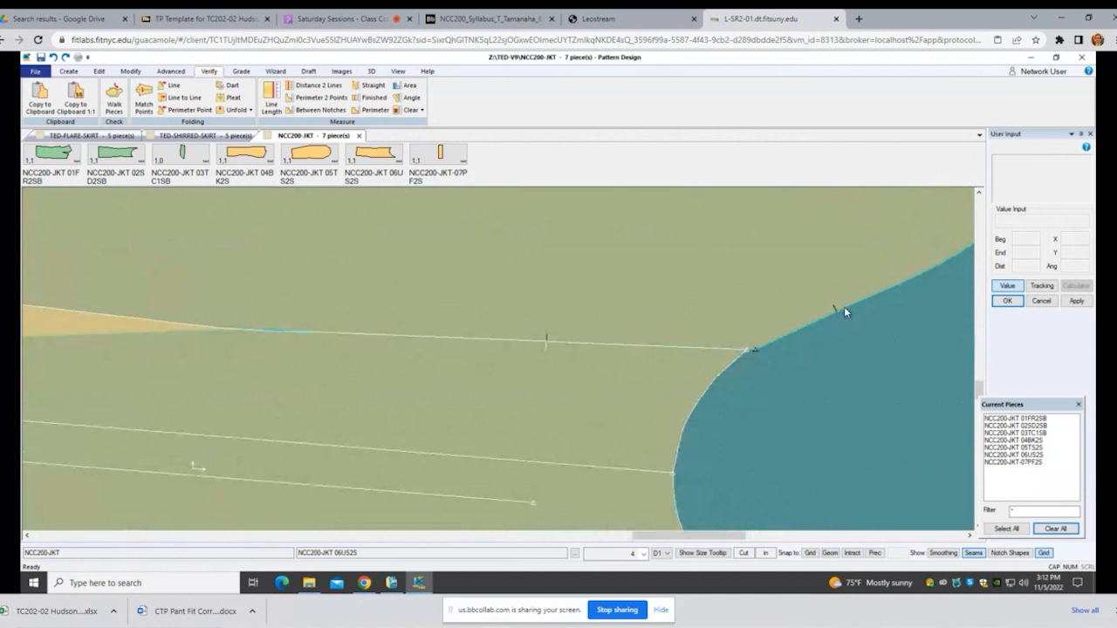
{"action": "scroll", "coordinate": [761, 369], "scroll_direction": "up", "scroll_amount": 3}
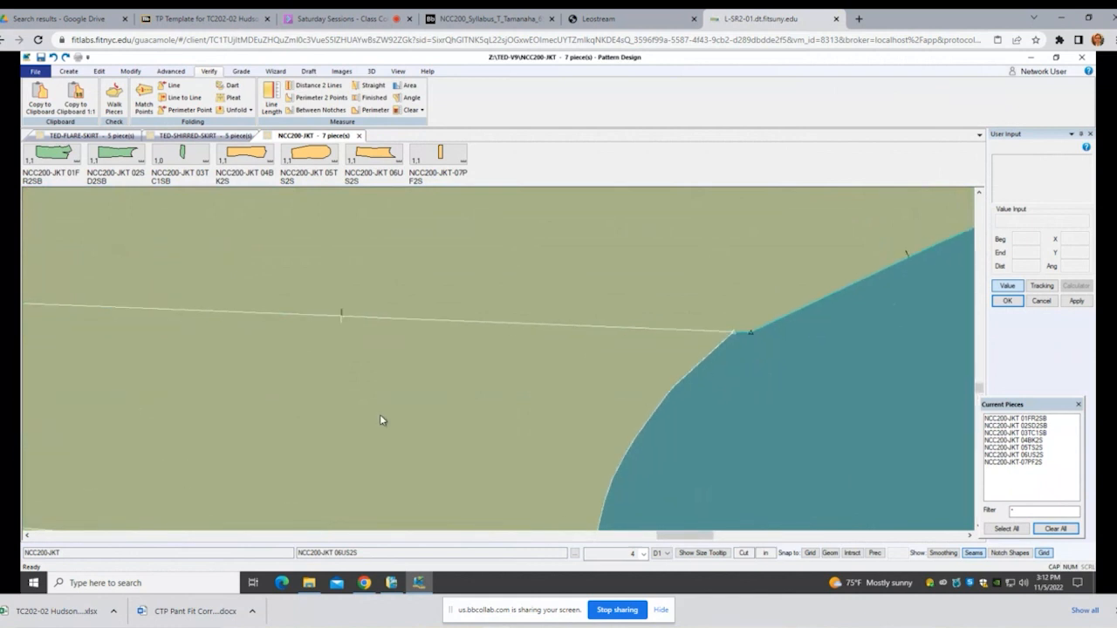
{"action": "scroll", "coordinate": [382, 419], "scroll_direction": "down", "scroll_amount": 3}
{"action": "scroll", "coordinate": [570, 417], "scroll_direction": "down", "scroll_amount": 2}
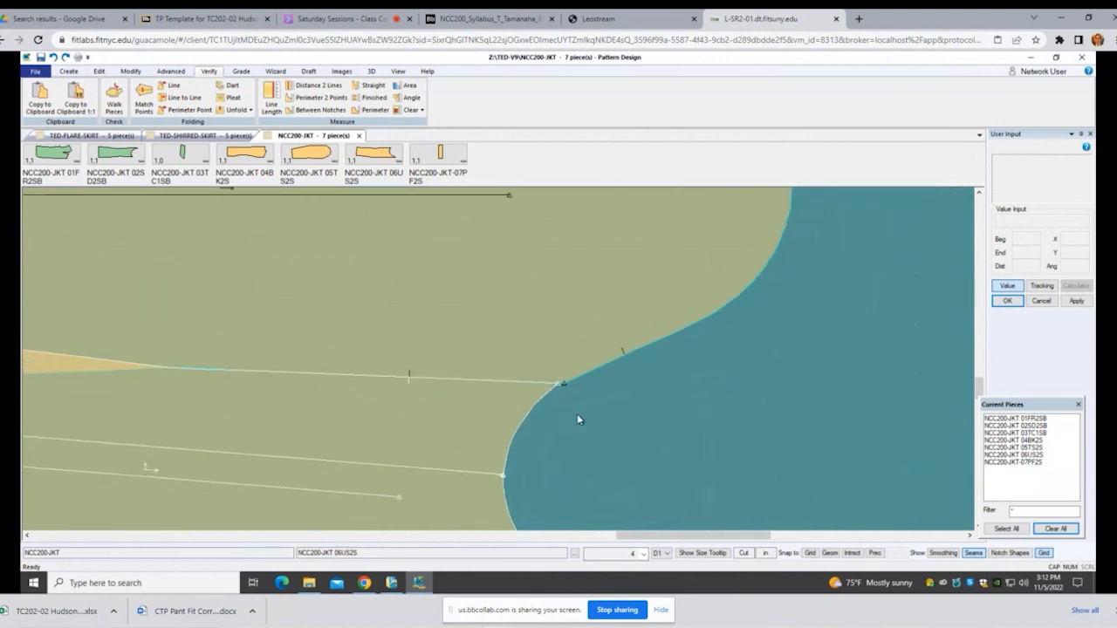
Step: Select the top sleeve's armhole corner for Move Smooth and limit the range with thumbtacks at the adjacent cap notch and seam notch
{"action": "left_click", "coordinate": [130, 75]}
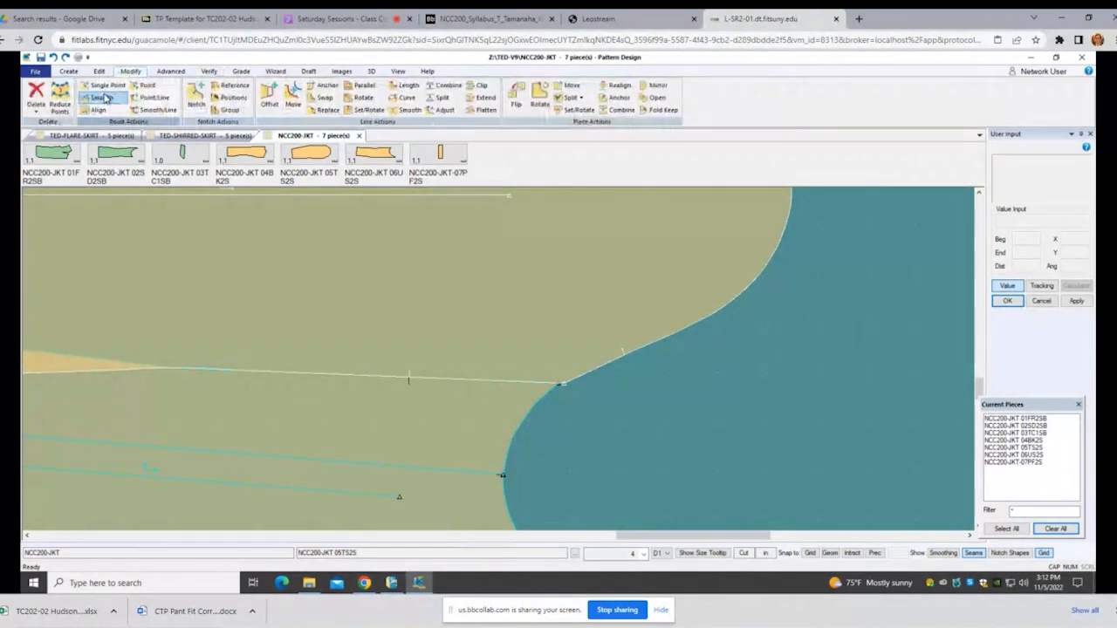
{"action": "left_click", "coordinate": [99, 97]}
{"action": "scroll", "coordinate": [493, 401], "scroll_direction": "up", "scroll_amount": 1}
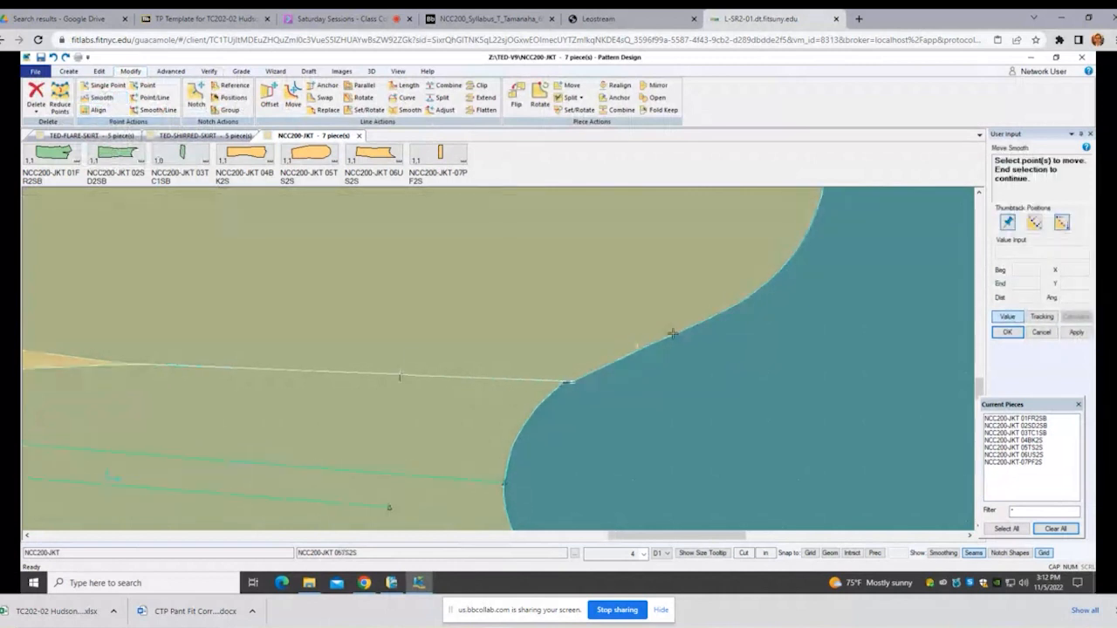
{"action": "left_click", "coordinate": [573, 385]}
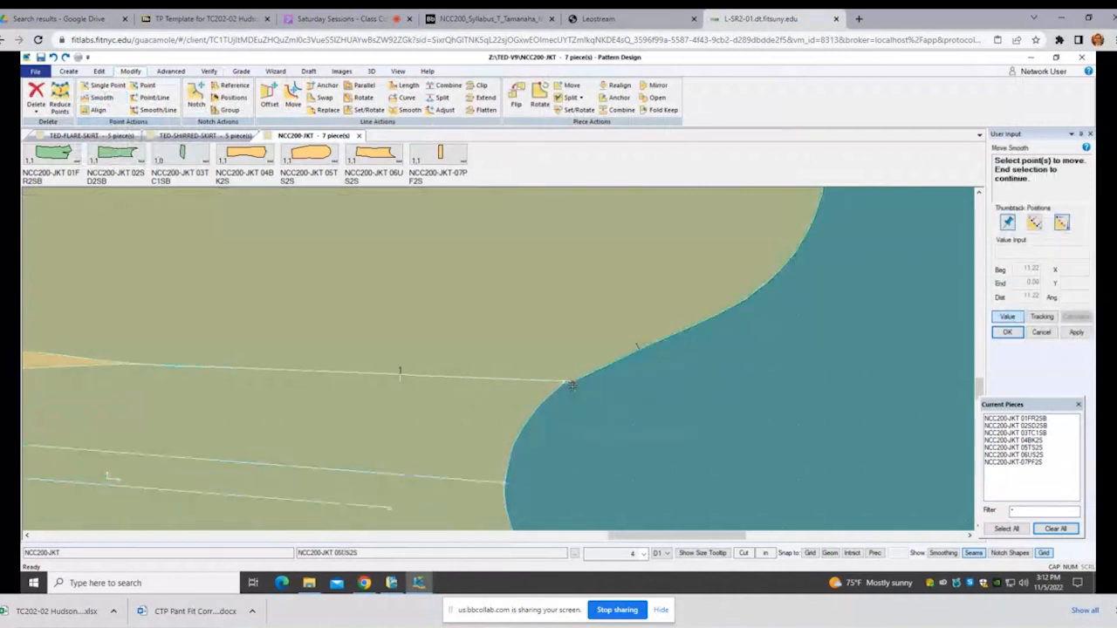
{"action": "scroll", "coordinate": [620, 421], "scroll_direction": "down", "scroll_amount": 3}
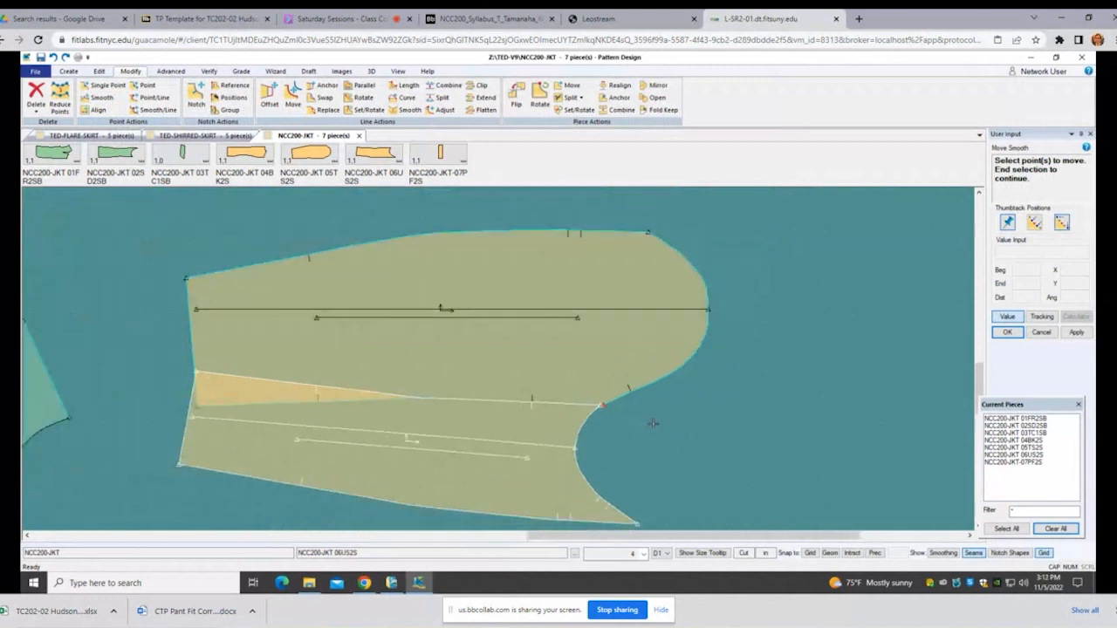
{"action": "right_click", "coordinate": [617, 420]}
{"action": "left_click", "coordinate": [656, 426]}
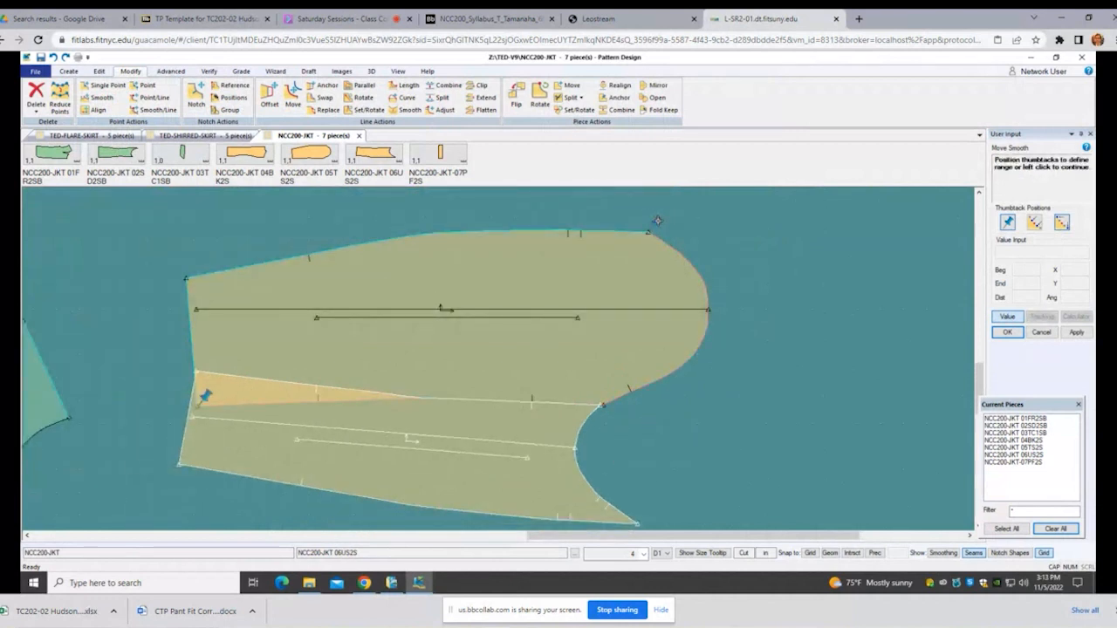
{"action": "left_click", "coordinate": [656, 223]}
{"action": "left_click", "coordinate": [720, 276]}
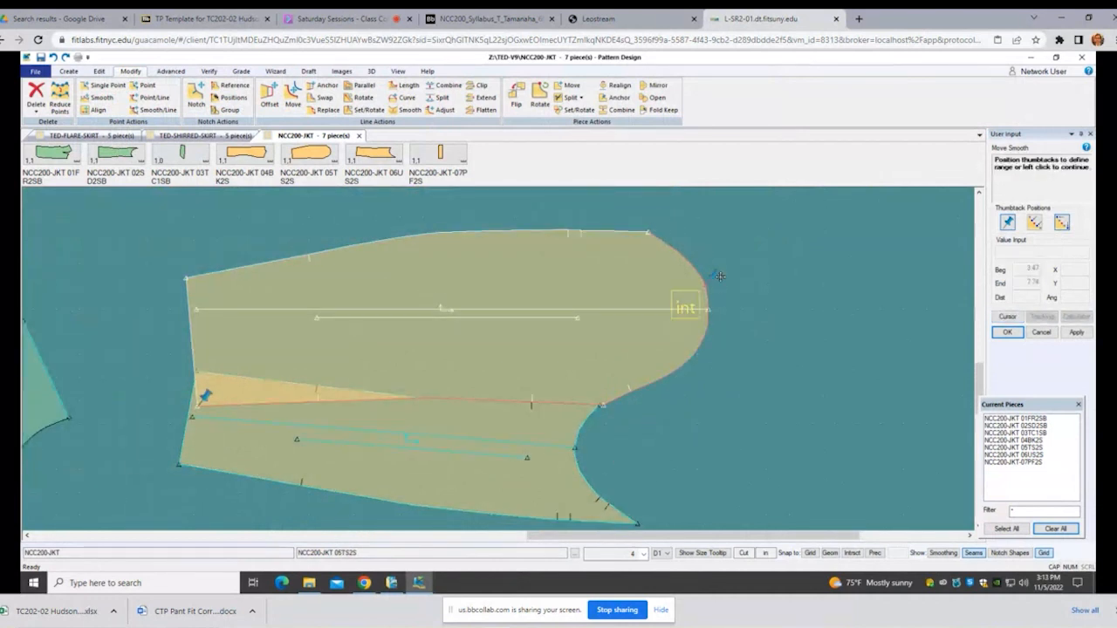
{"action": "left_click", "coordinate": [631, 393]}
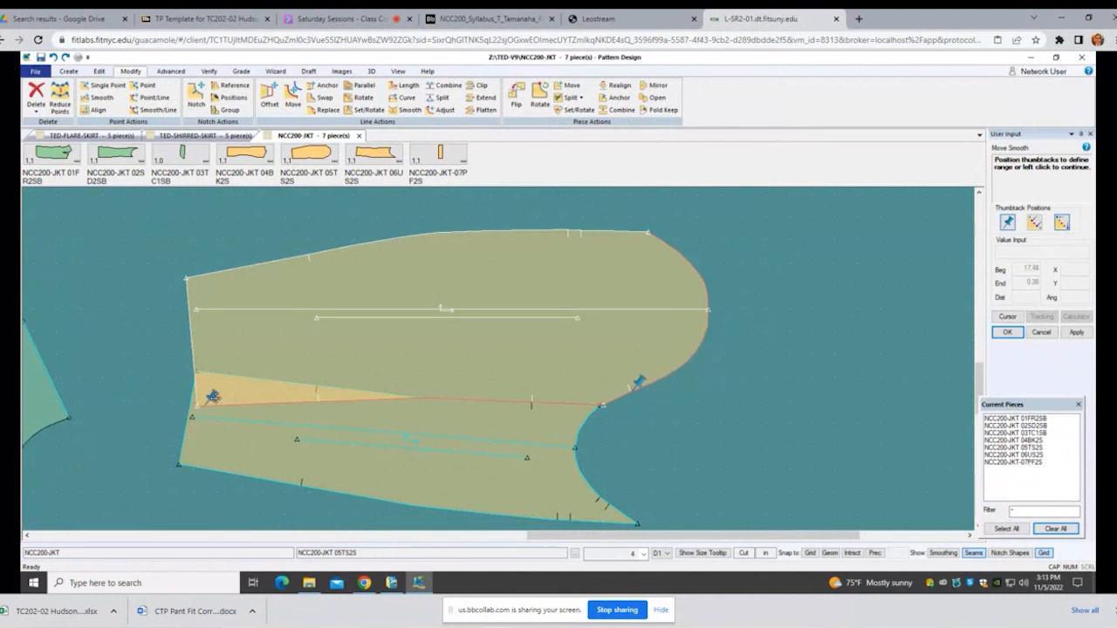
{"action": "left_click", "coordinate": [533, 403]}
Step: Place the top sleeve's corner point slightly inward along the seam, close to the under sleeve's armhole corner
{"action": "scroll", "coordinate": [594, 404], "scroll_direction": "up", "scroll_amount": 5}
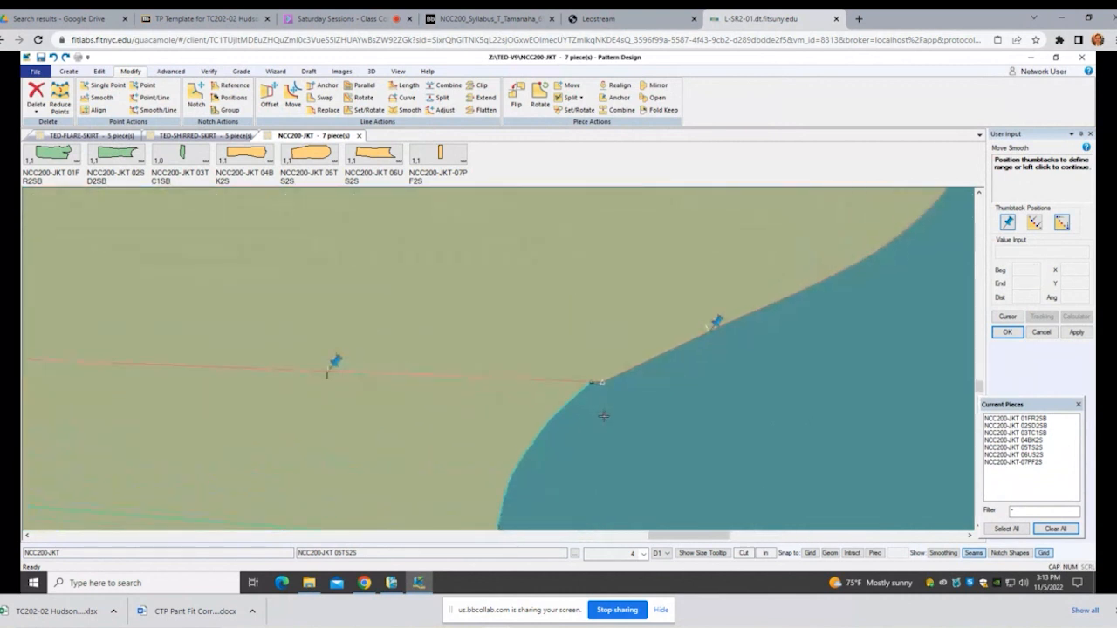
{"action": "scroll", "coordinate": [603, 417], "scroll_direction": "up", "scroll_amount": 2}
{"action": "left_click", "coordinate": [651, 372]}
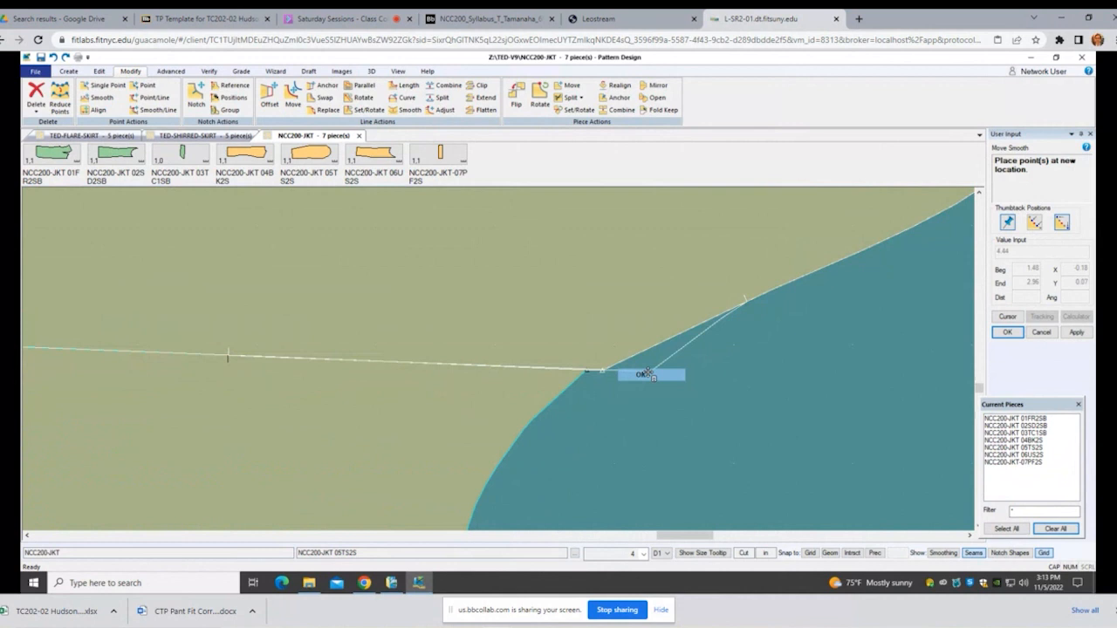
{"action": "left_click", "coordinate": [593, 372]}
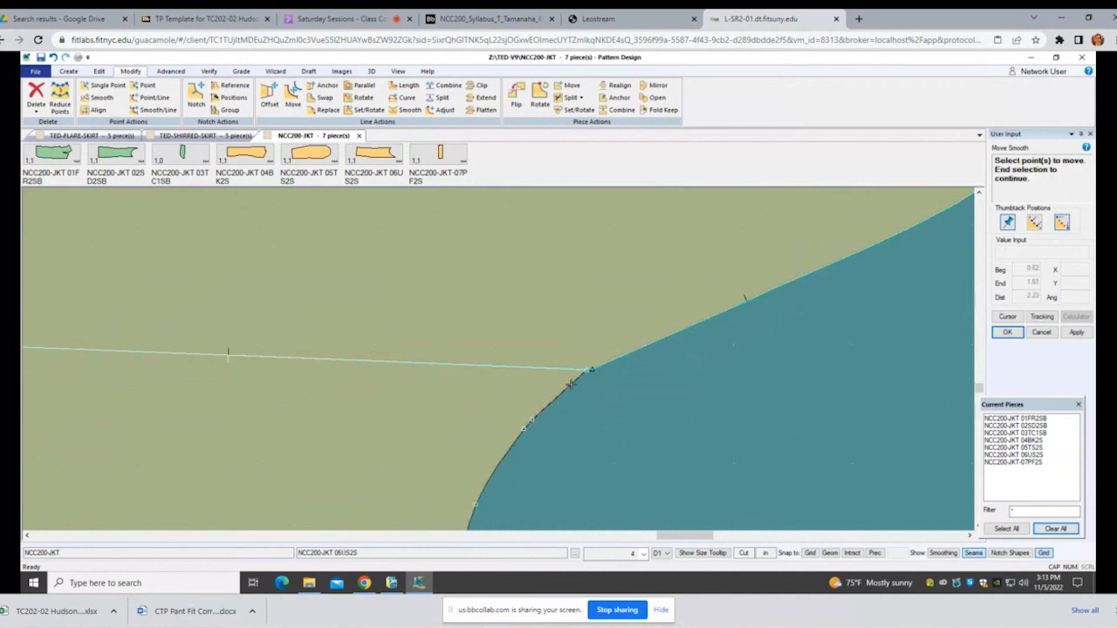
Step: Select the under sleeve's armhole corner for Move Smooth and set thumbtacks at the nearby seam notch and partway along the armhole curve
{"action": "left_click", "coordinate": [585, 372]}
{"action": "scroll", "coordinate": [626, 397], "scroll_direction": "down", "scroll_amount": 5}
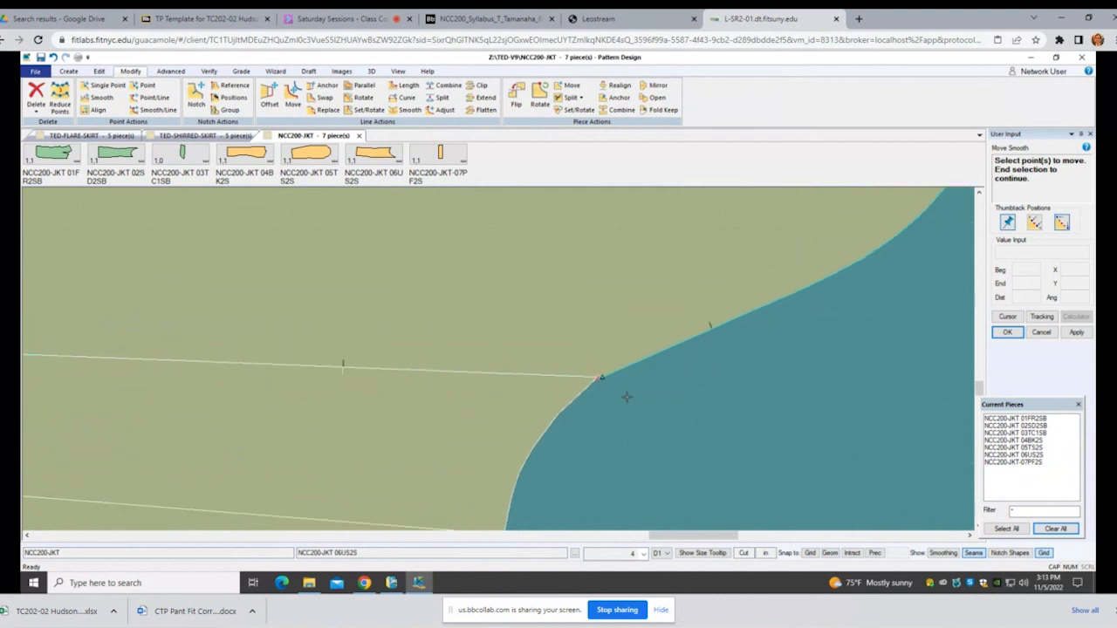
{"action": "scroll", "coordinate": [622, 397], "scroll_direction": "down", "scroll_amount": 2}
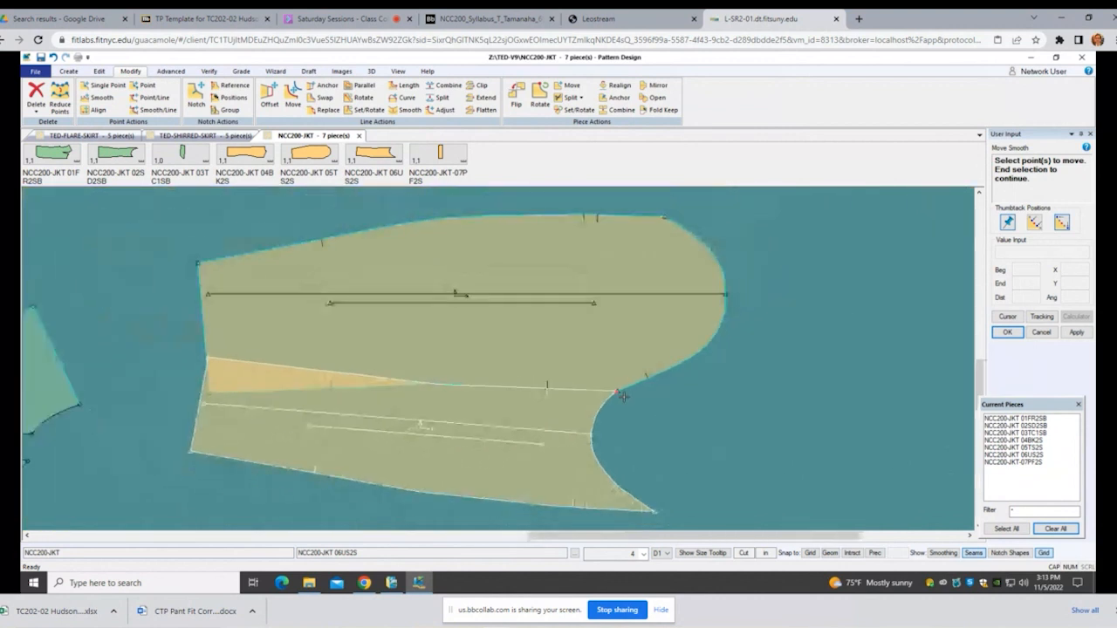
{"action": "right_click", "coordinate": [663, 408]}
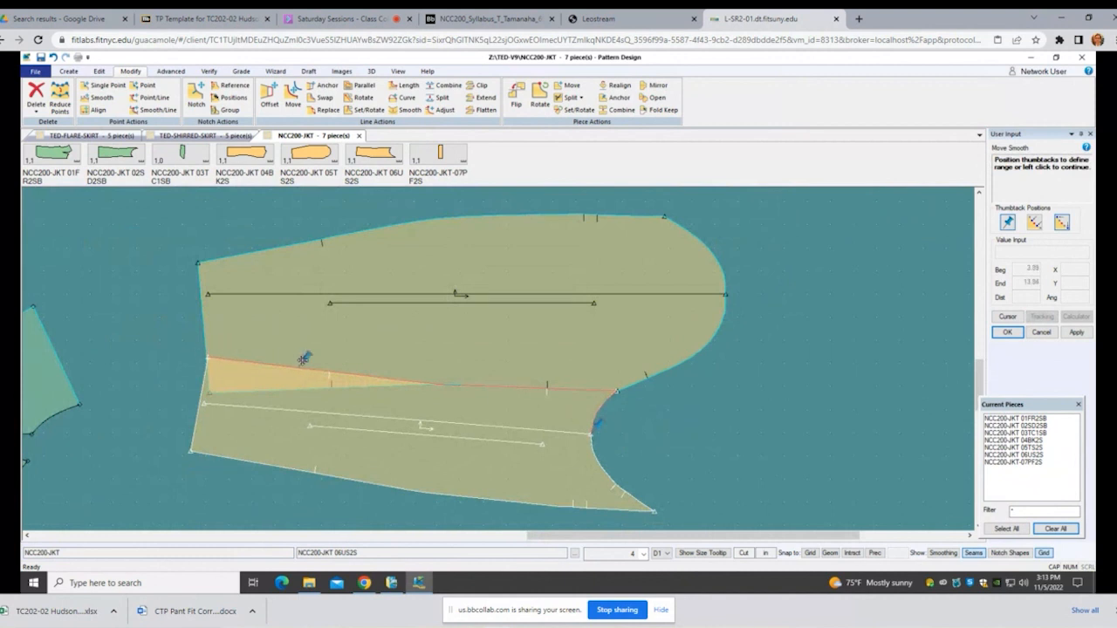
{"action": "left_click", "coordinate": [552, 378]}
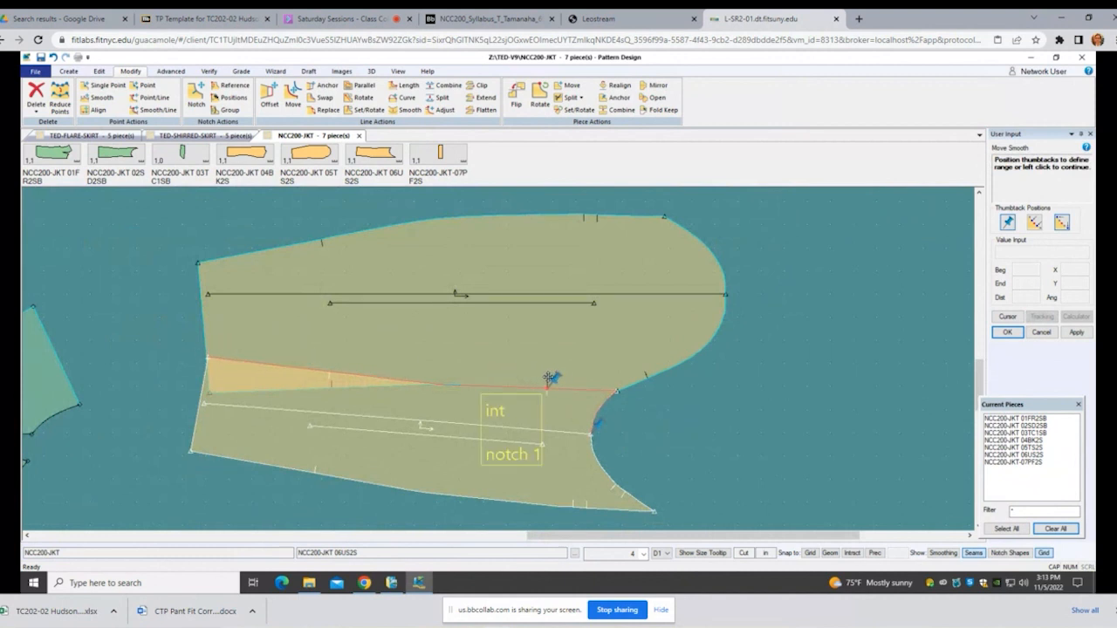
{"action": "scroll", "coordinate": [611, 397], "scroll_direction": "up", "scroll_amount": 3}
{"action": "scroll", "coordinate": [607, 412], "scroll_direction": "up", "scroll_amount": 3}
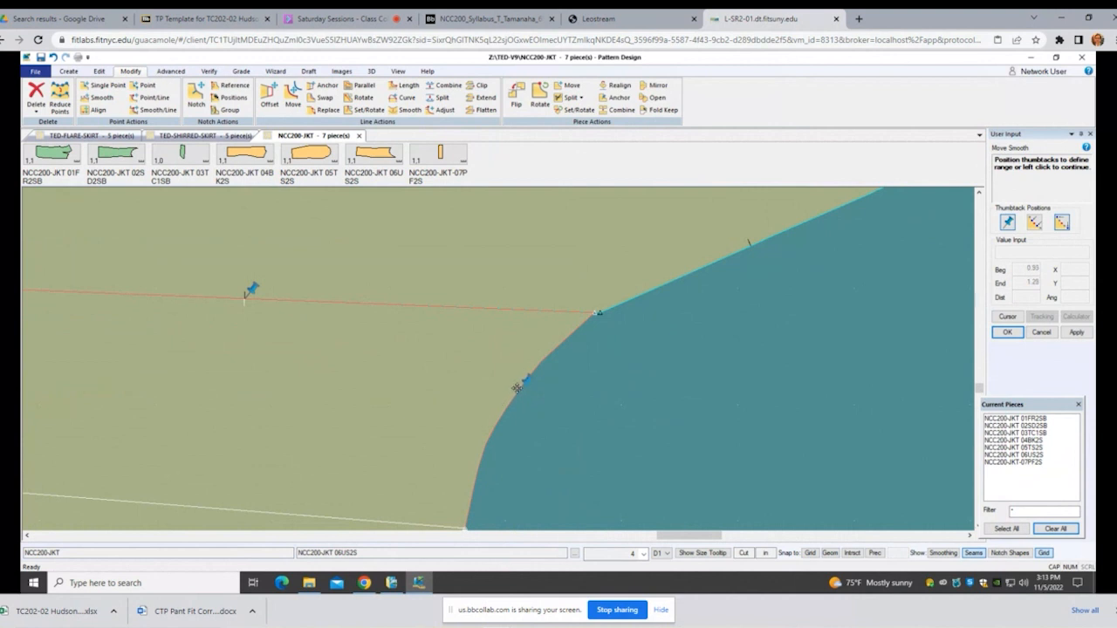
{"action": "scroll", "coordinate": [588, 332], "scroll_direction": "up", "scroll_amount": 1}
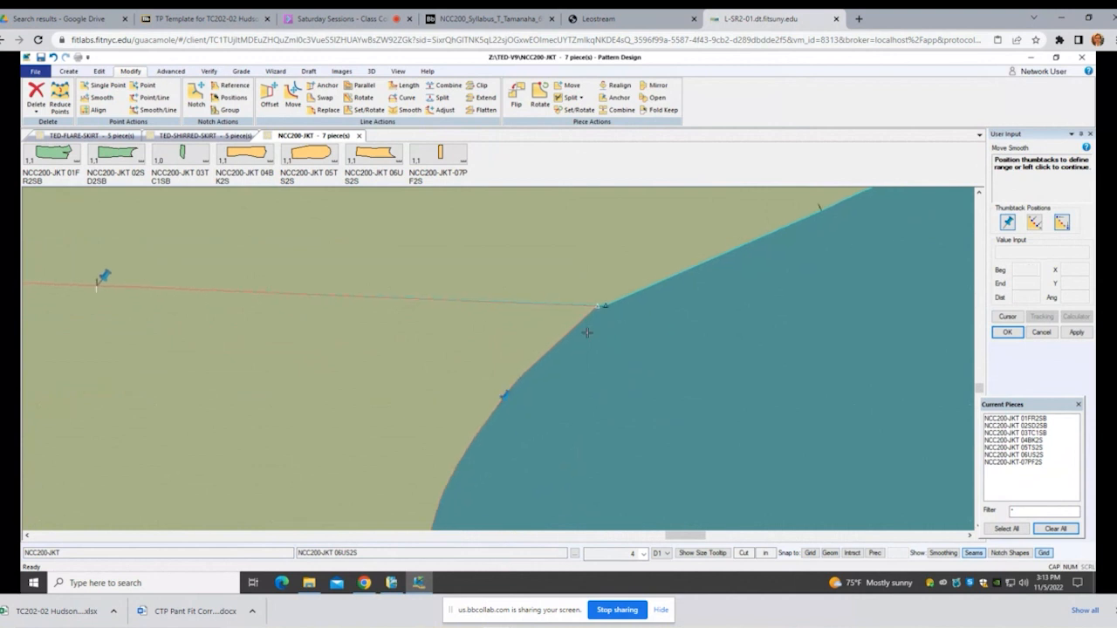
Step: Place the under sleeve's corner point on the top sleeve's corner so both seams end at the same spot
{"action": "right_click", "coordinate": [585, 331]}
{"action": "left_click", "coordinate": [583, 333]}
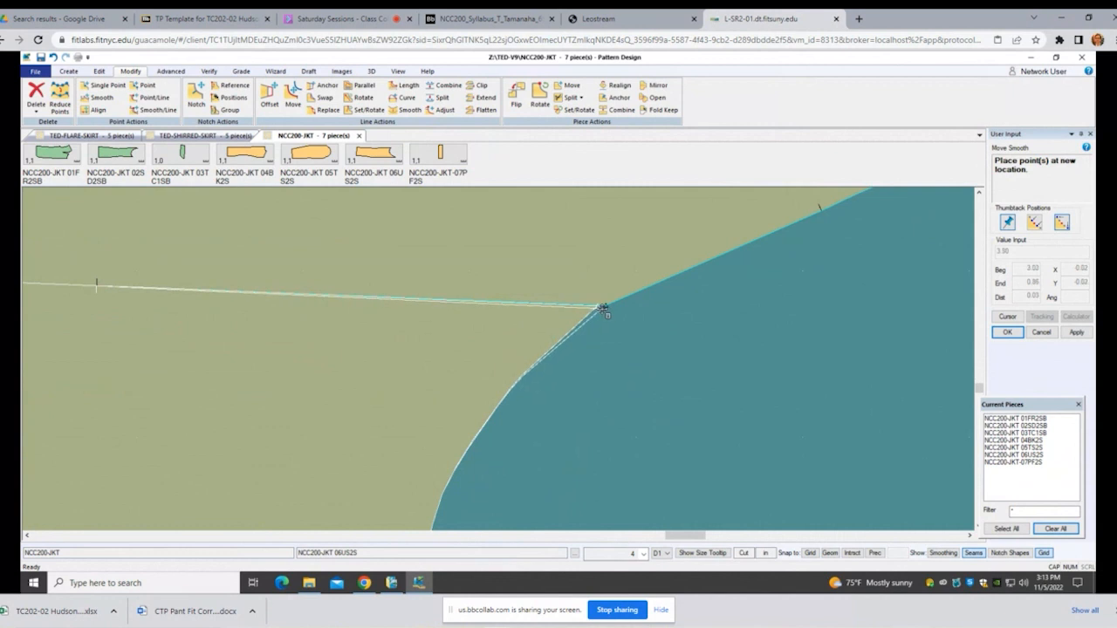
{"action": "left_click", "coordinate": [606, 308]}
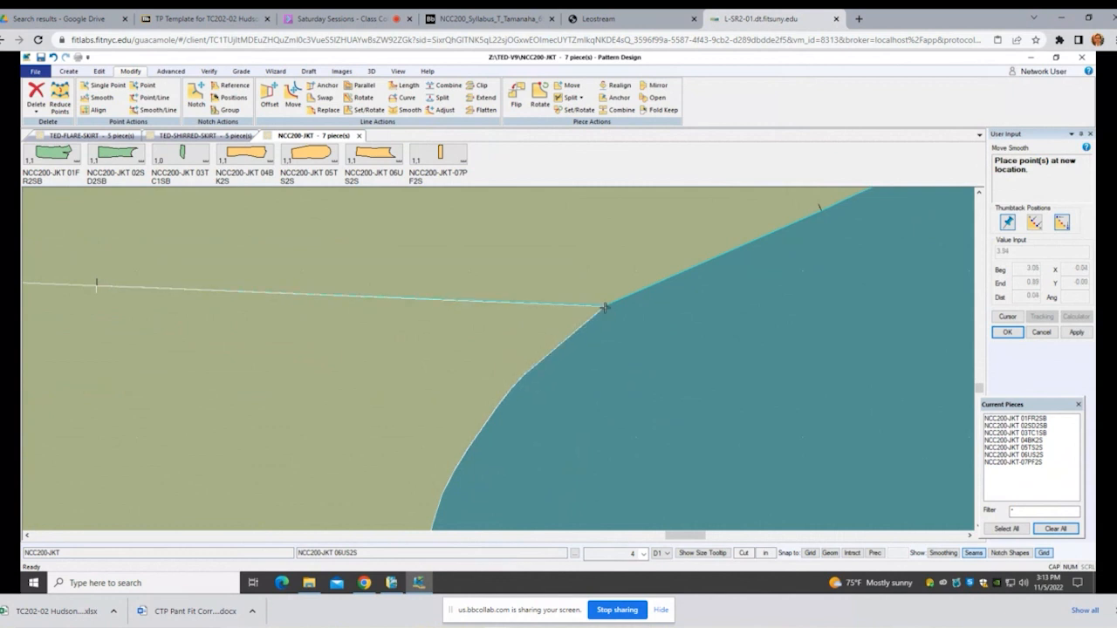
{"action": "scroll", "coordinate": [574, 390], "scroll_direction": "down", "scroll_amount": 2}
{"action": "scroll", "coordinate": [568, 386], "scroll_direction": "down", "scroll_amount": 1}
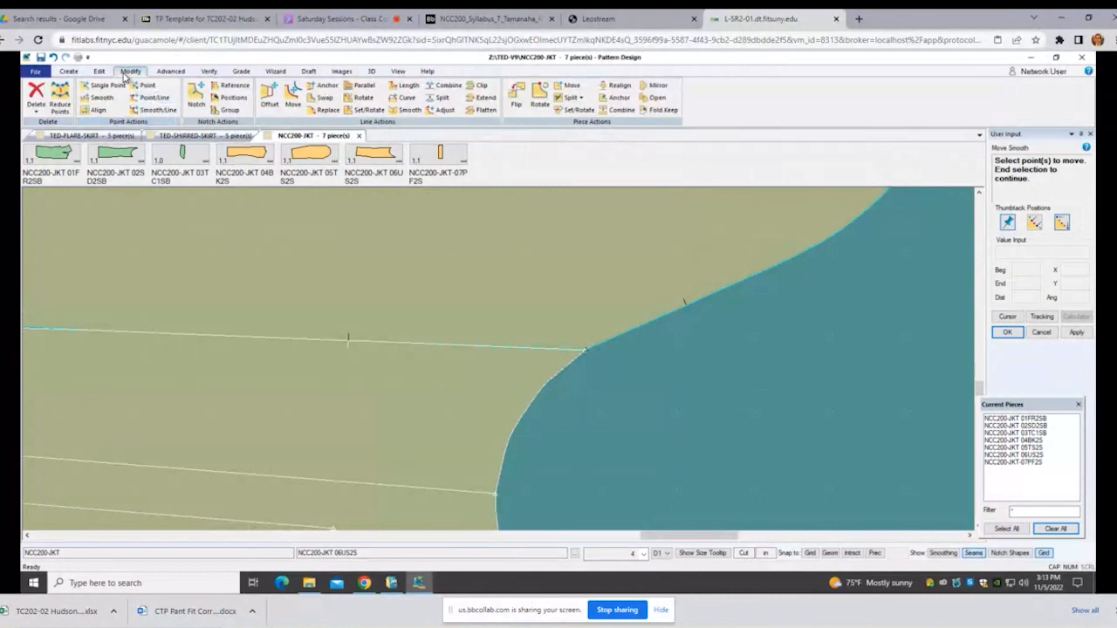
Step: Move two individual points on the under sleeve's armhole curve just below the shared corner so the curve runs smoothly into it
{"action": "left_click", "coordinate": [105, 84]}
{"action": "scroll", "coordinate": [579, 455], "scroll_direction": "up", "scroll_amount": 2}
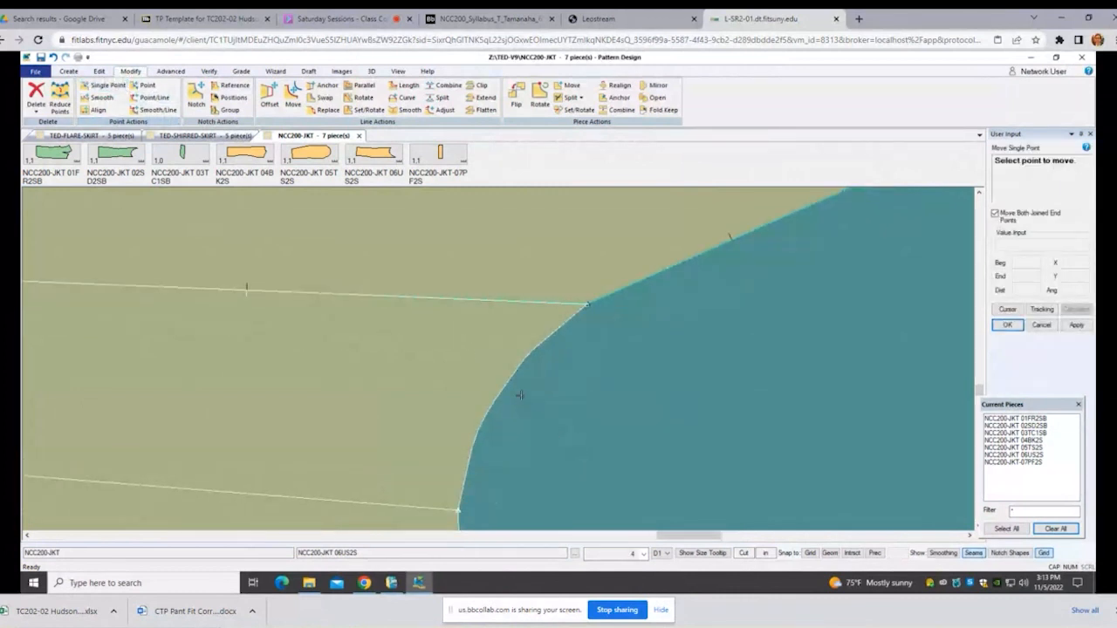
{"action": "left_click", "coordinate": [517, 372]}
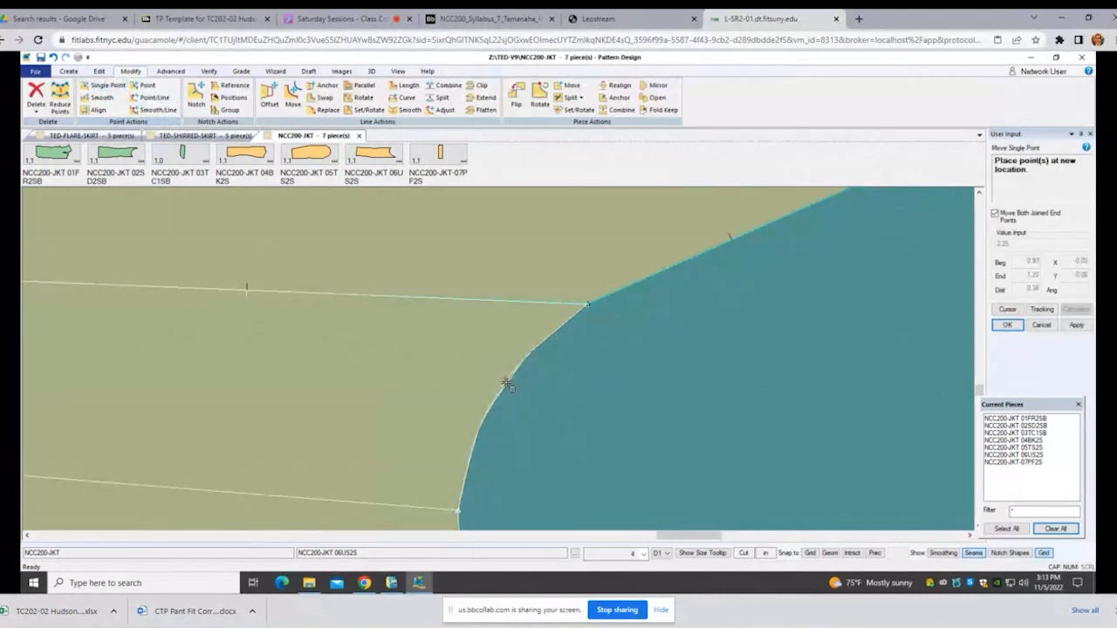
{"action": "left_click", "coordinate": [511, 376]}
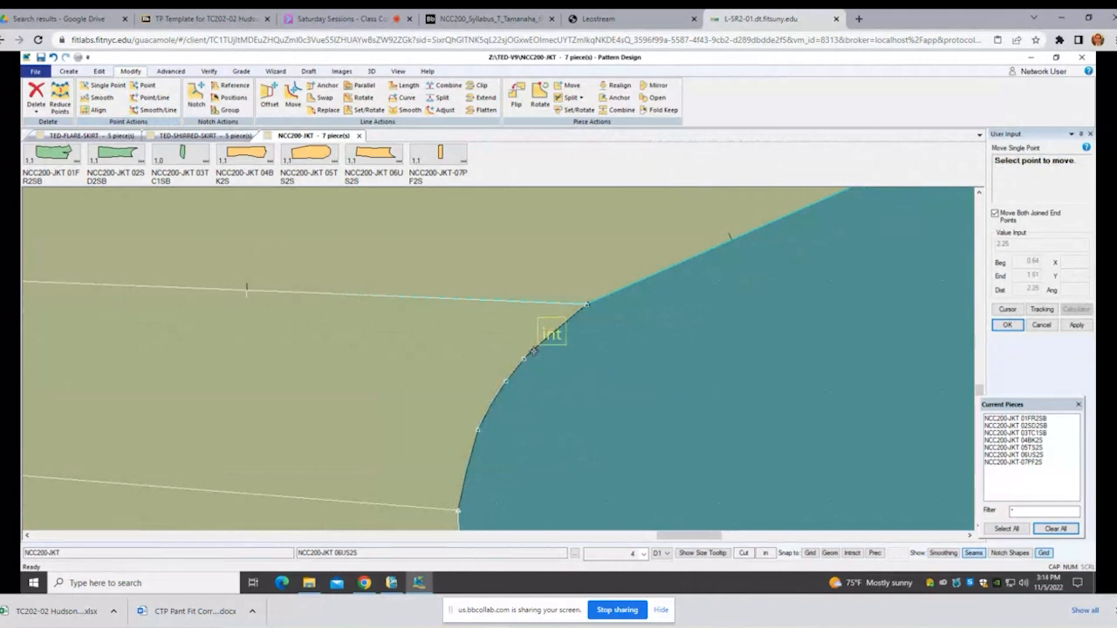
{"action": "left_click", "coordinate": [556, 332]}
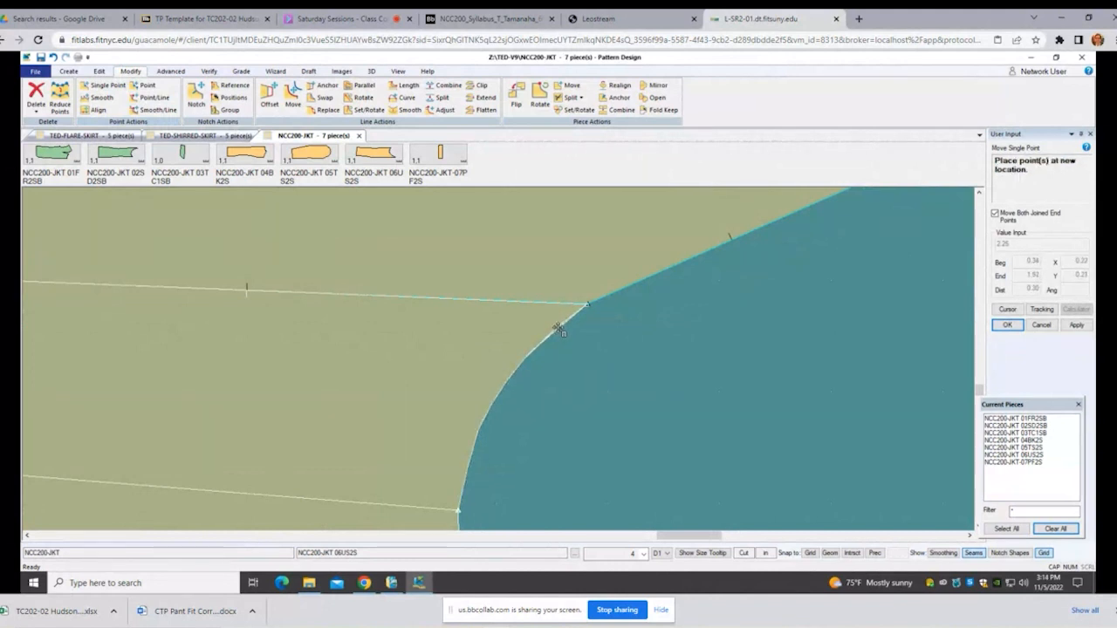
{"action": "left_click", "coordinate": [558, 325]}
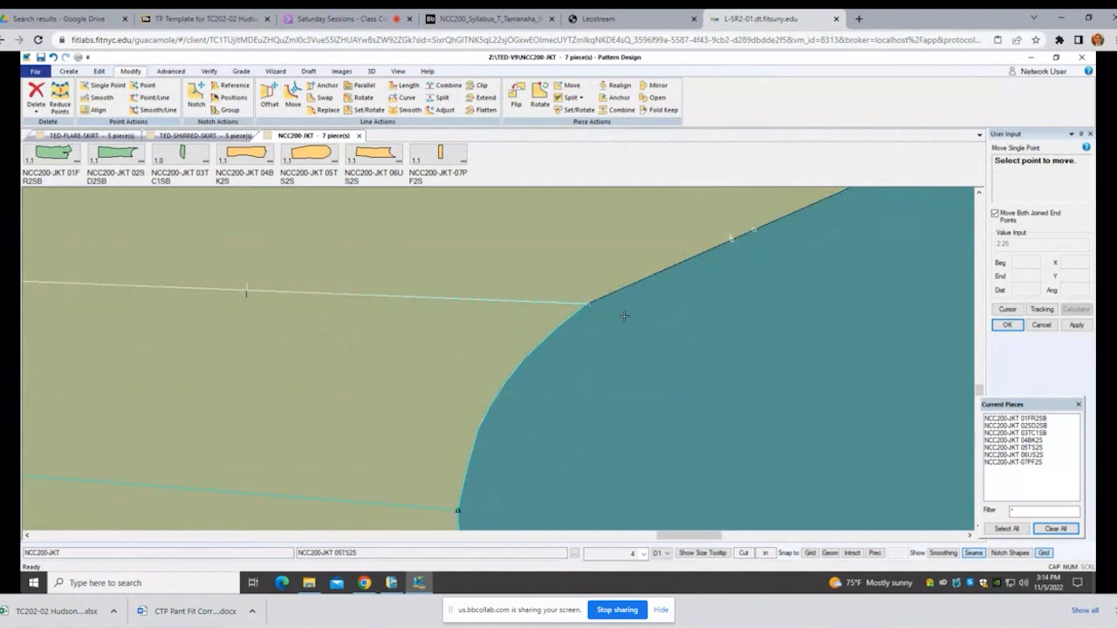
Step: Add two points on the top sleeve's cap line between the shared corner and the nearby notch, and shift them slightly to begin rounding the line
{"action": "left_click", "coordinate": [68, 71]}
{"action": "left_click", "coordinate": [48, 85]}
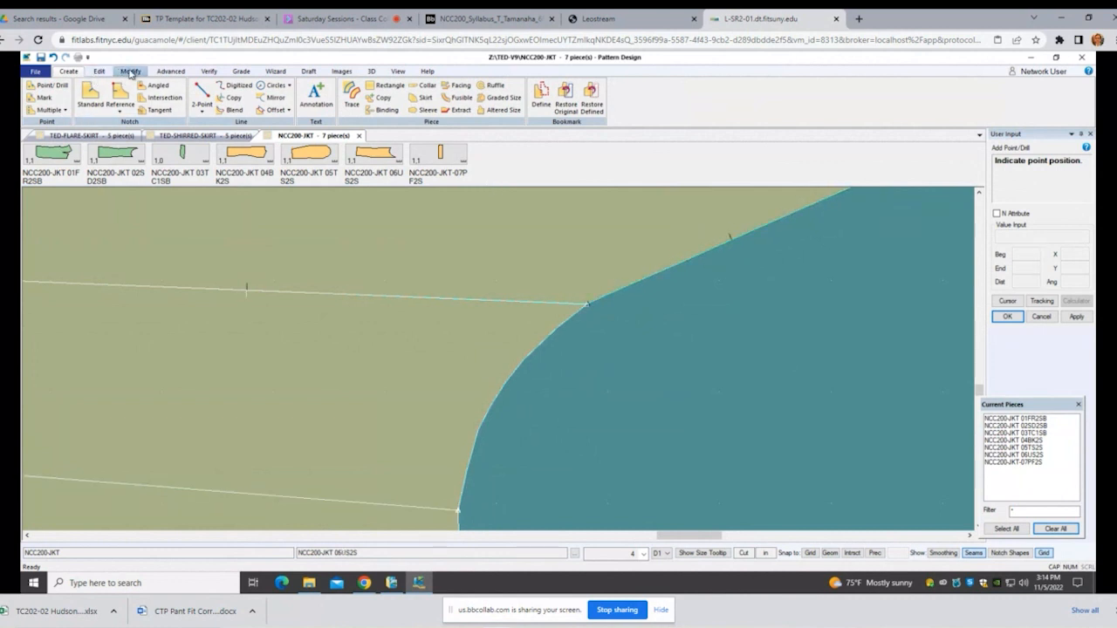
{"action": "left_click", "coordinate": [126, 73]}
{"action": "left_click", "coordinate": [103, 85]}
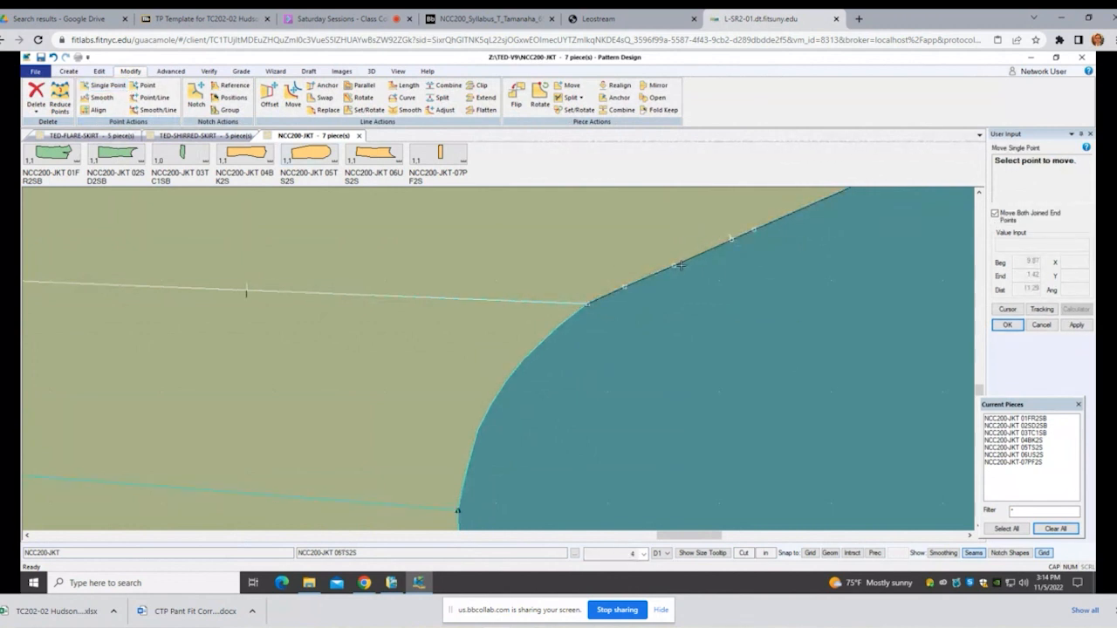
{"action": "left_click", "coordinate": [676, 265]}
{"action": "left_click", "coordinate": [674, 265]}
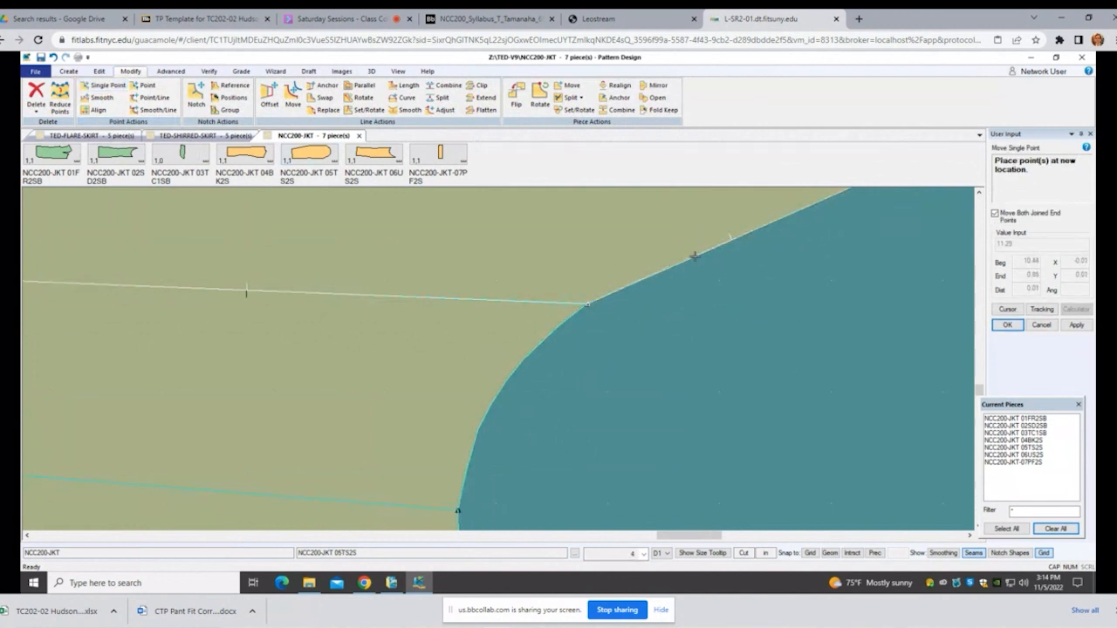
{"action": "left_click", "coordinate": [618, 289]}
{"action": "left_click", "coordinate": [615, 290]}
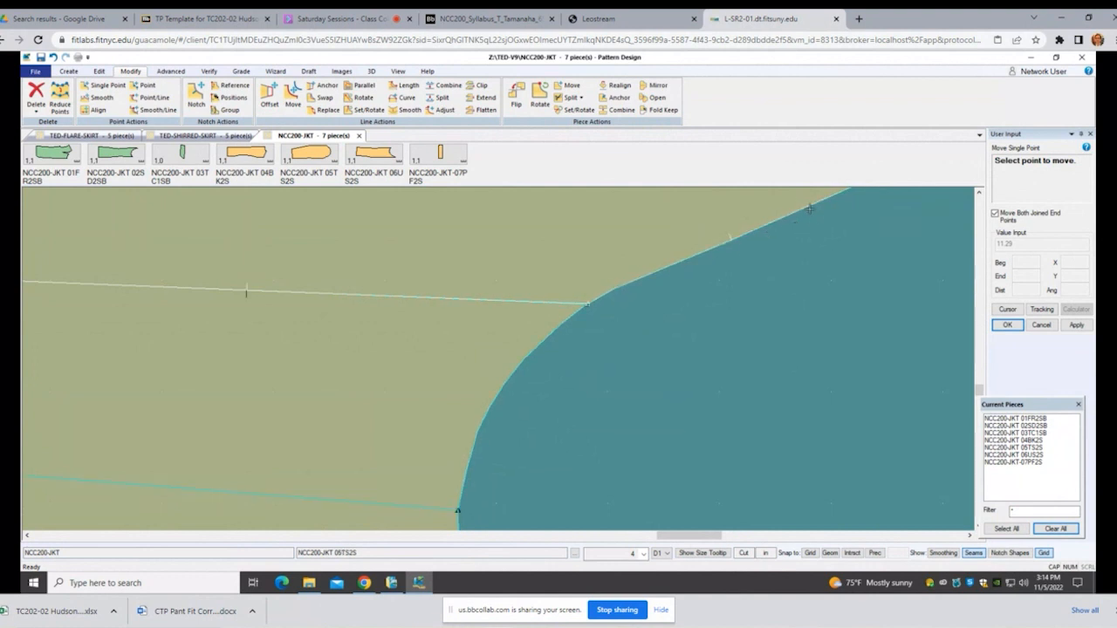
Step: Fine-tune the two added cap points individually so the top sleeve's line blends smoothly from the shared corner toward the notch
{"action": "left_click", "coordinate": [673, 265]}
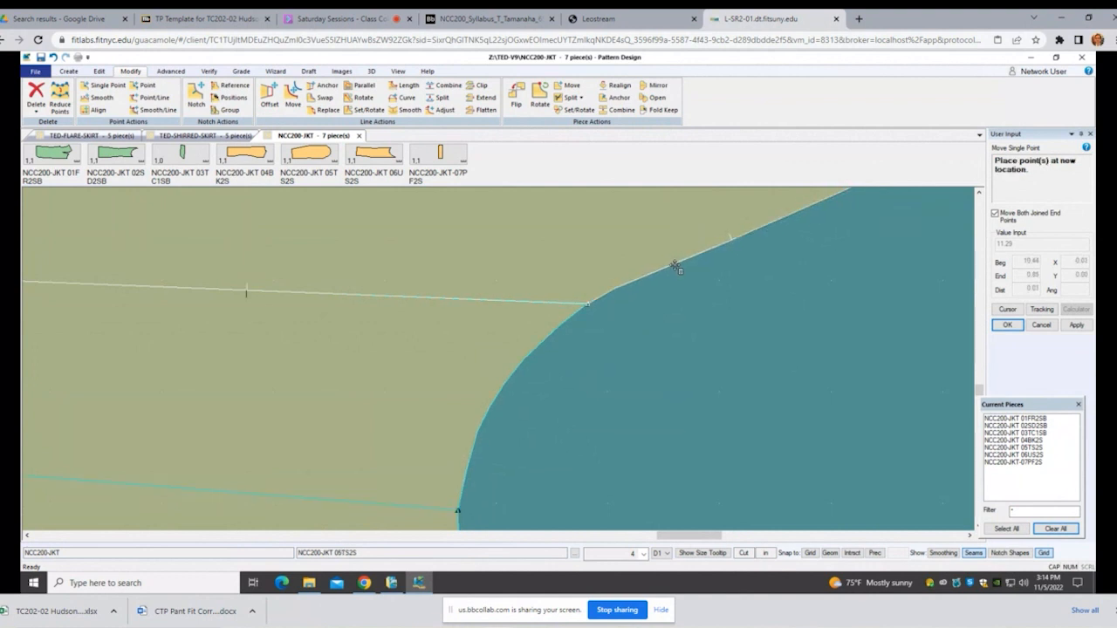
{"action": "left_click", "coordinate": [711, 245]}
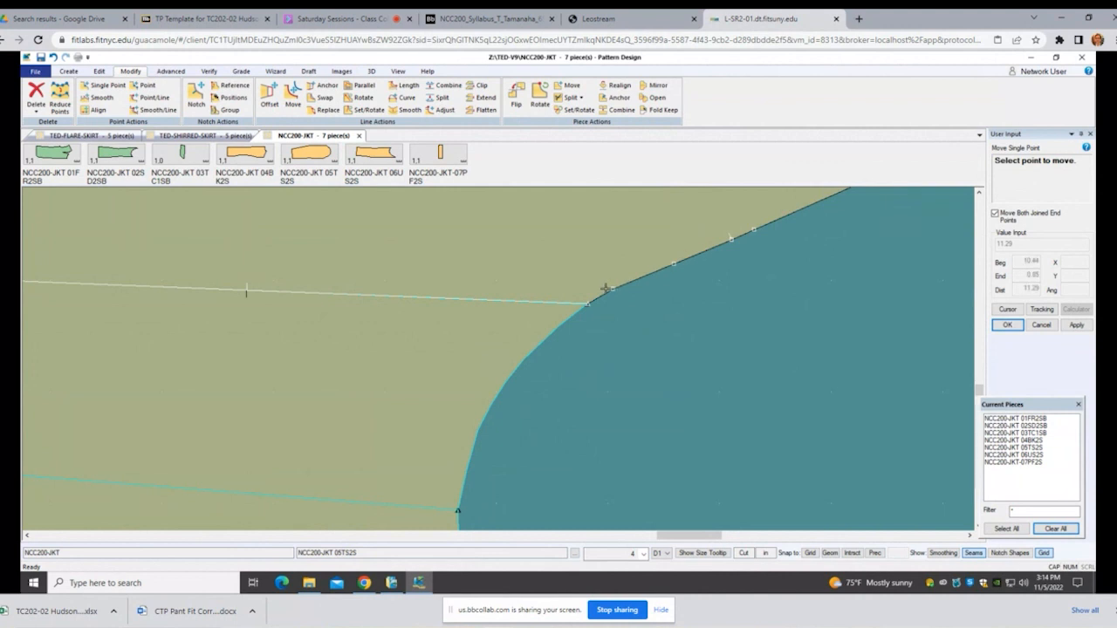
{"action": "left_click", "coordinate": [615, 289]}
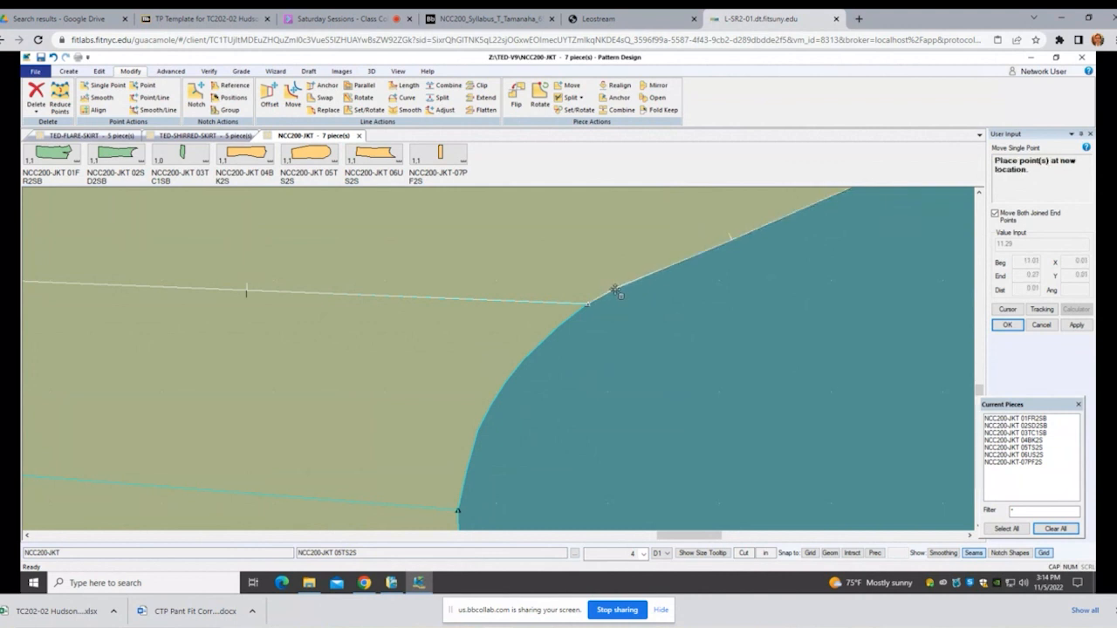
{"action": "left_click", "coordinate": [614, 290]}
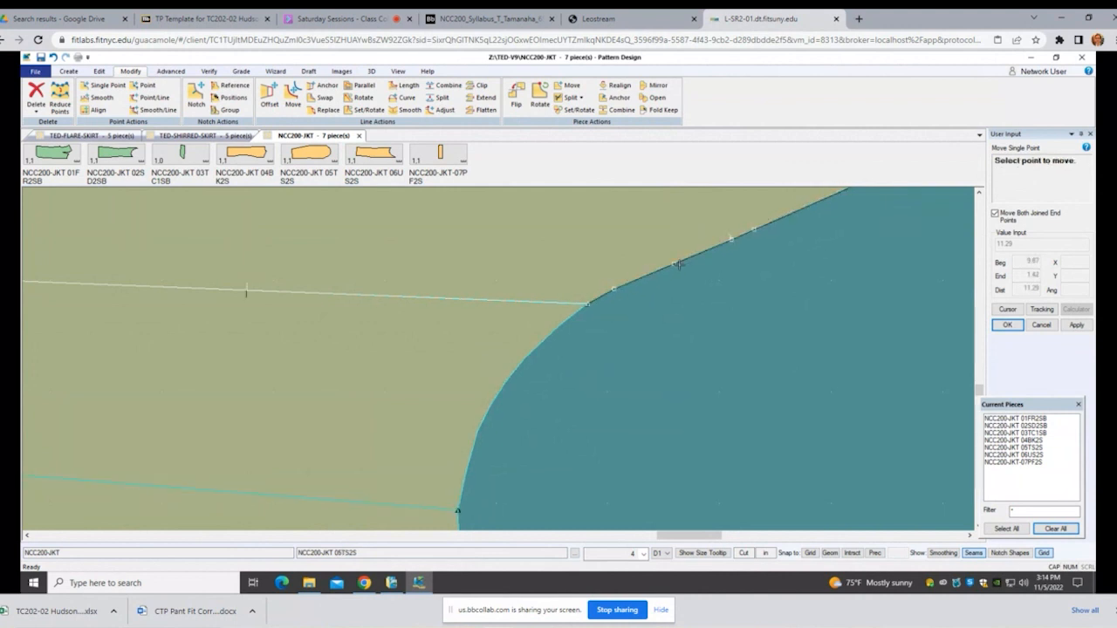
{"action": "left_click", "coordinate": [675, 263]}
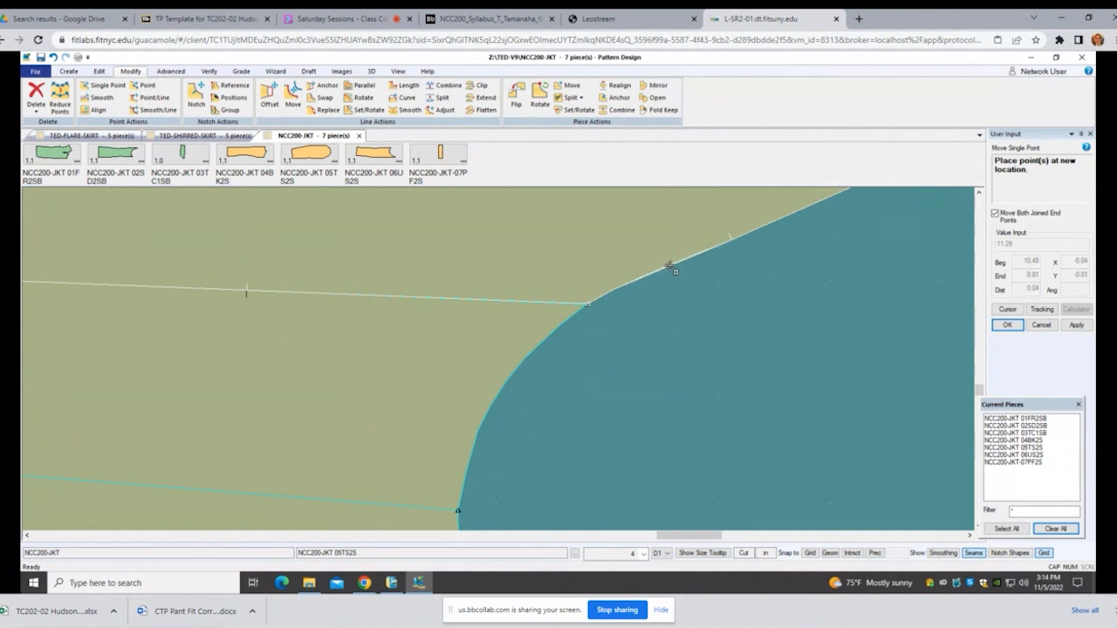
{"action": "left_click", "coordinate": [670, 265]}
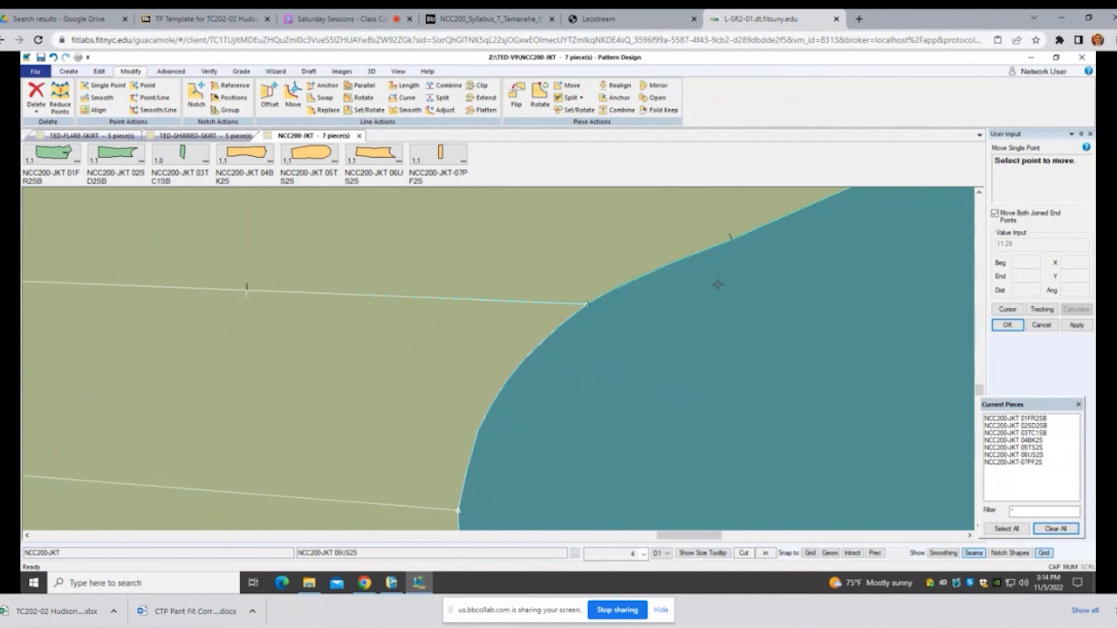
Step: End the point editing and move the under sleeve down, clear of the top sleeve
{"action": "scroll", "coordinate": [718, 284], "scroll_direction": "down", "scroll_amount": 3}
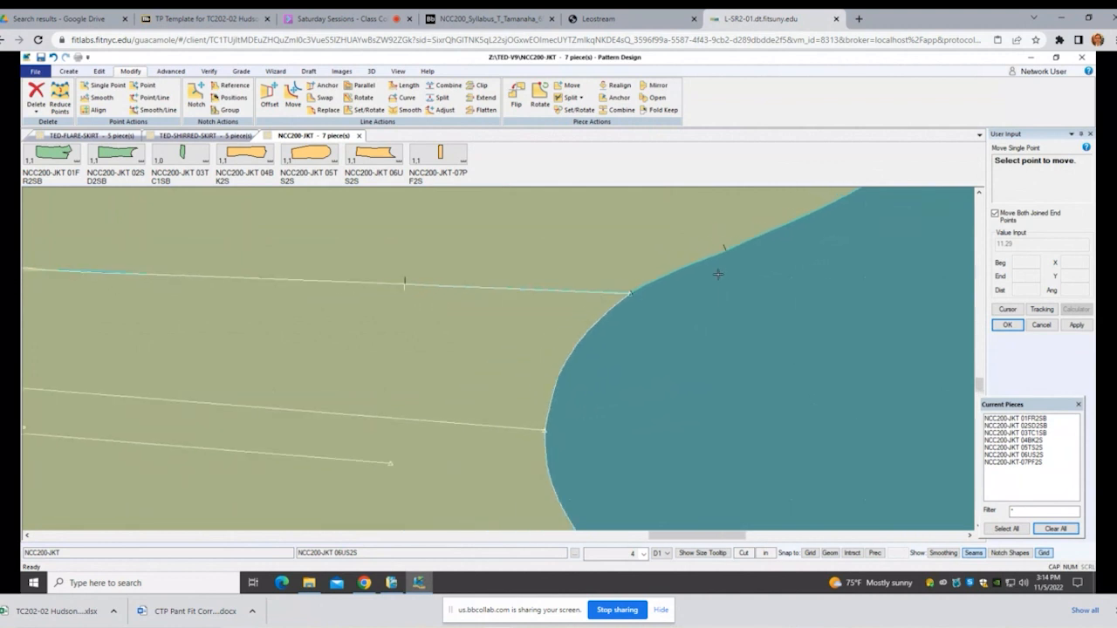
{"action": "scroll", "coordinate": [782, 351], "scroll_direction": "down", "scroll_amount": 2}
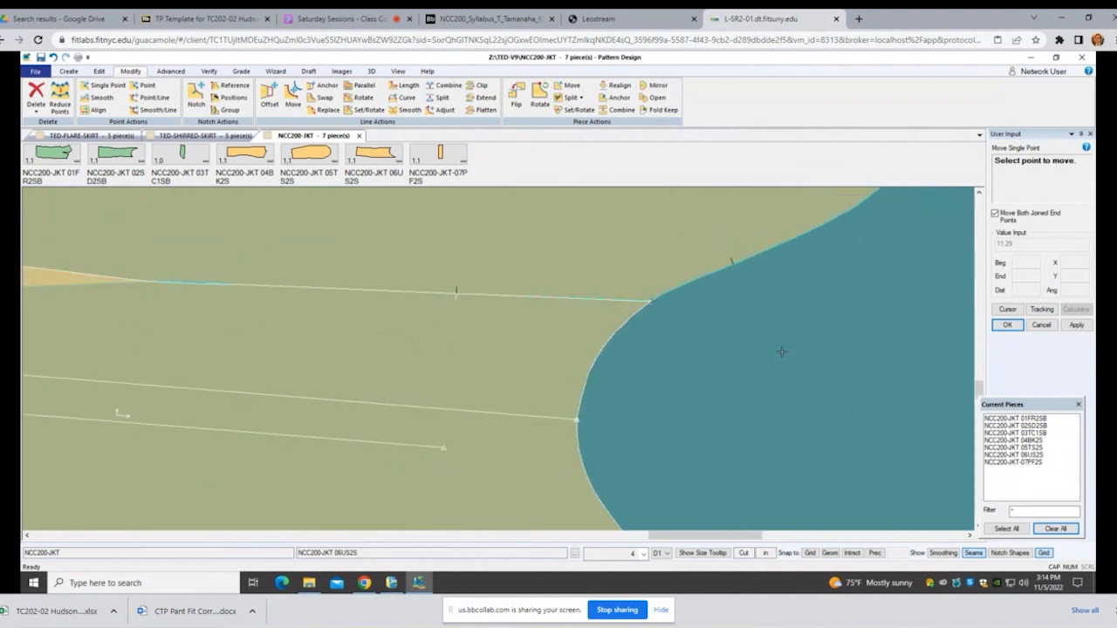
{"action": "scroll", "coordinate": [782, 351], "scroll_direction": "down", "scroll_amount": 1}
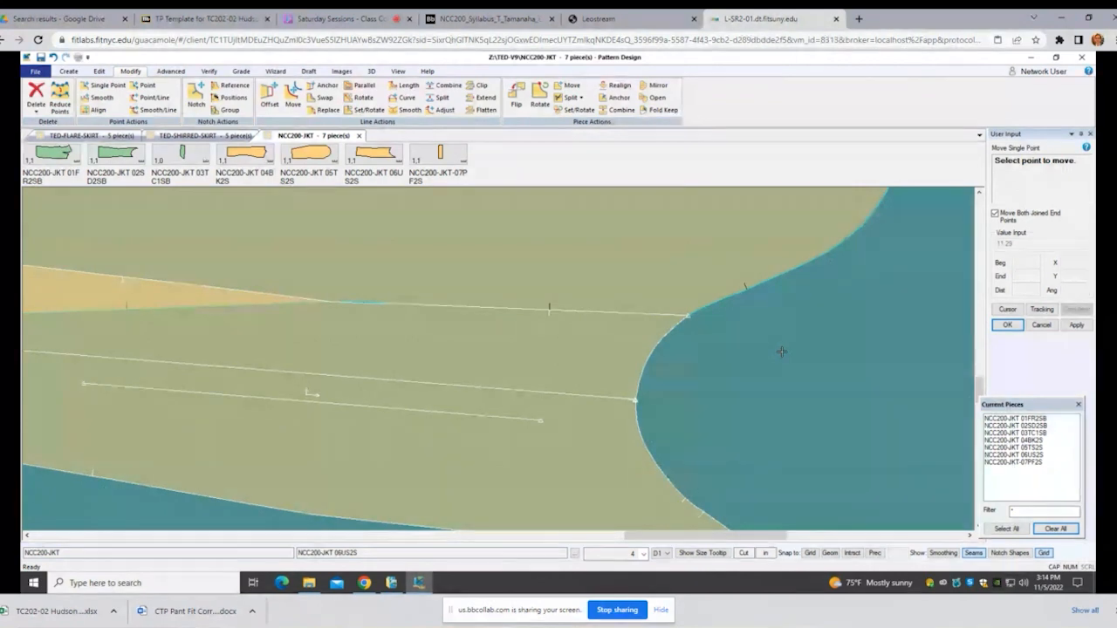
{"action": "key", "text": "Escape"}
{"action": "scroll", "coordinate": [753, 389], "scroll_direction": "down", "scroll_amount": 3}
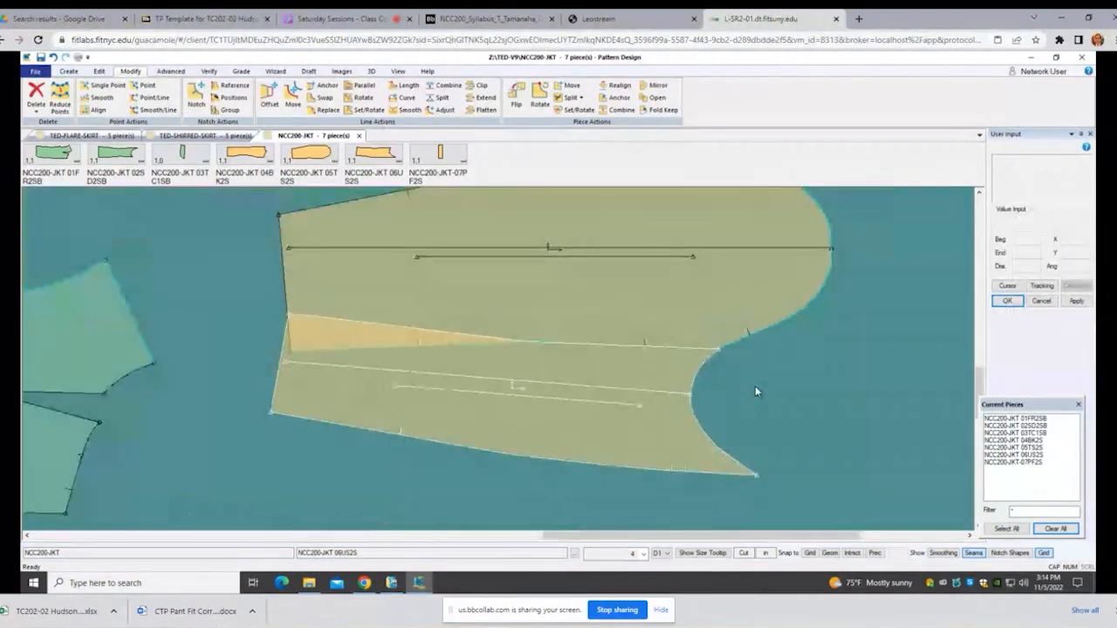
{"action": "scroll", "coordinate": [756, 392], "scroll_direction": "down", "scroll_amount": 2}
{"action": "left_click_drag", "start_coordinate": [631, 396], "coordinate": [638, 430]}
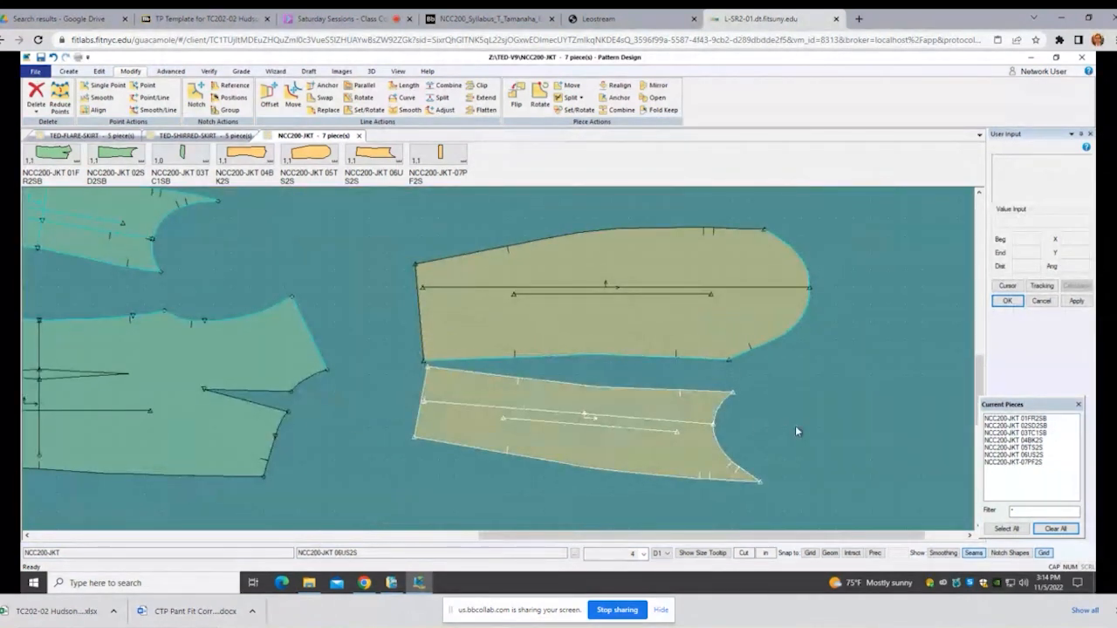
{"action": "scroll", "coordinate": [795, 425], "scroll_direction": "down", "scroll_amount": 2}
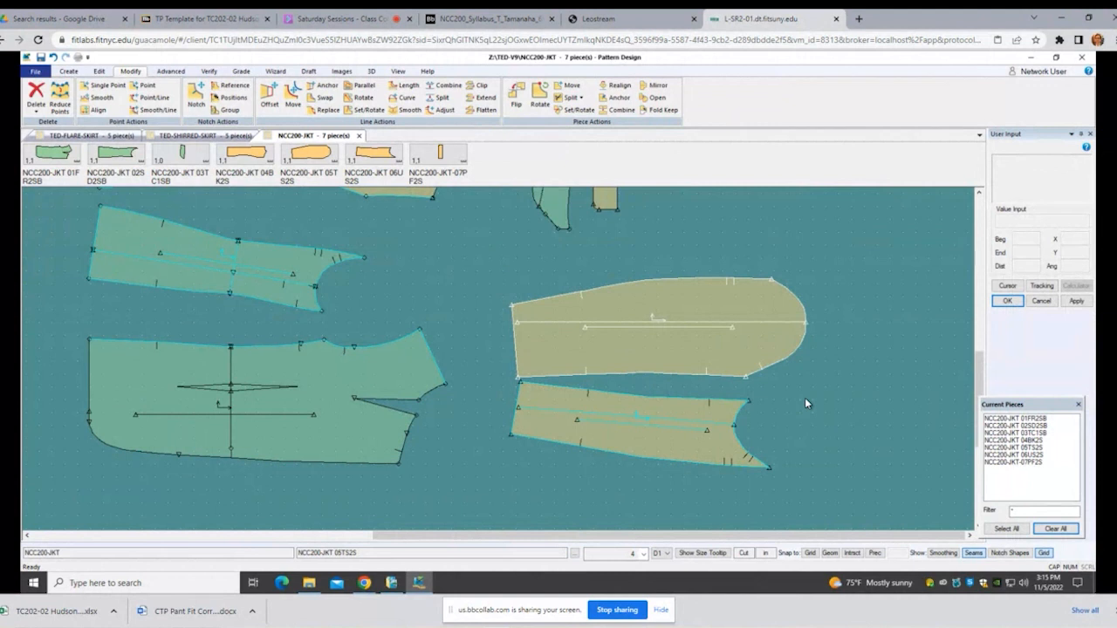
{"action": "left_click", "coordinate": [806, 400]}
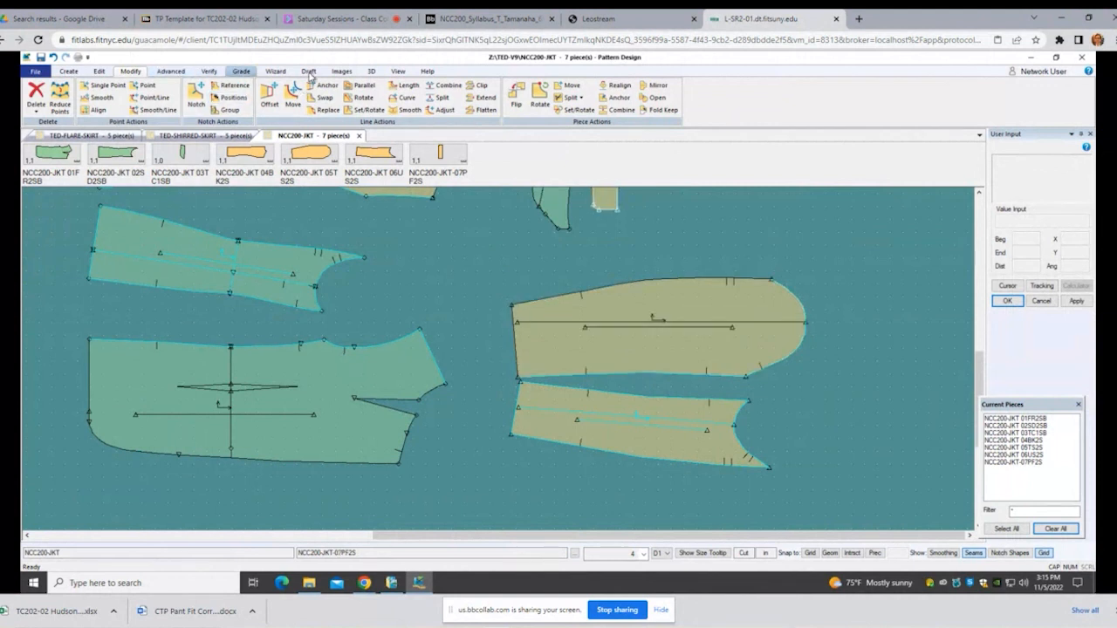
{"action": "left_click", "coordinate": [208, 70]}
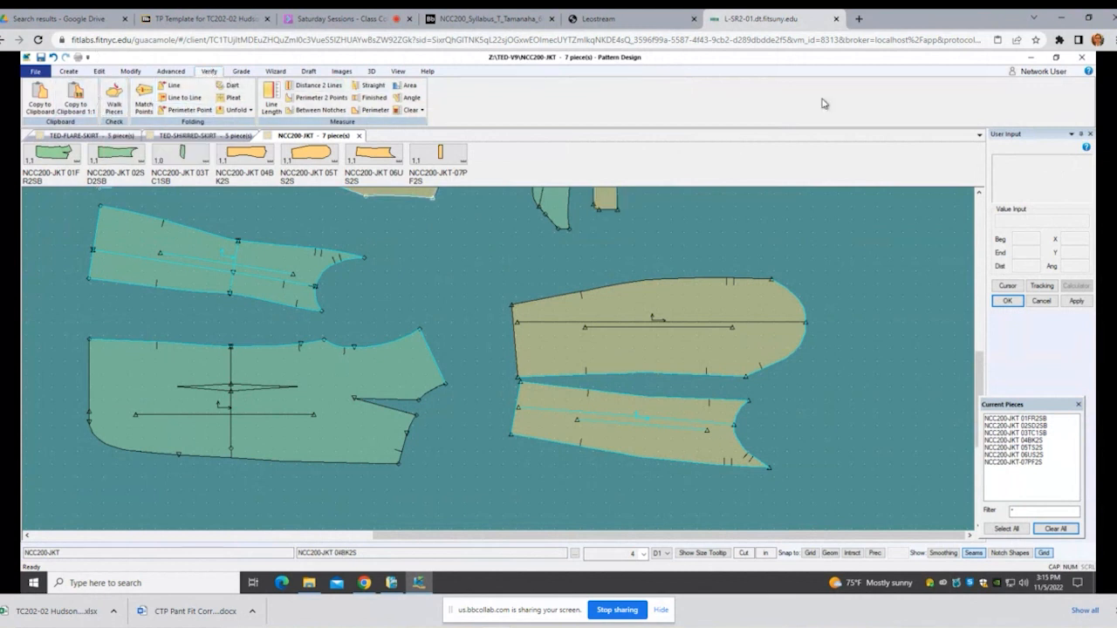
{"action": "left_click", "coordinate": [129, 71]}
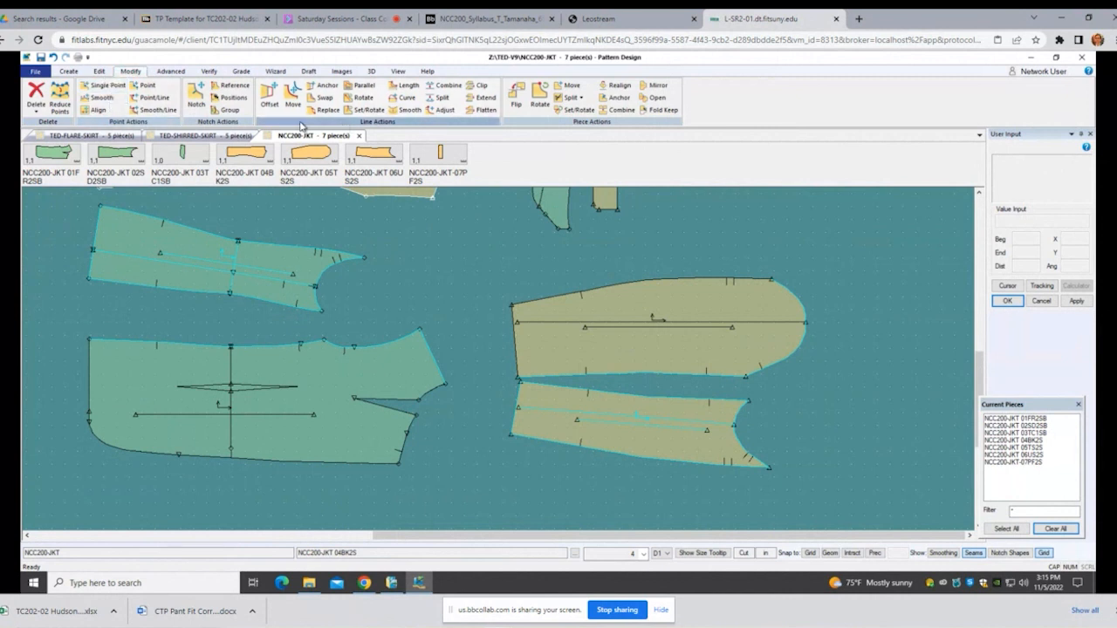
{"action": "left_click", "coordinate": [68, 72]}
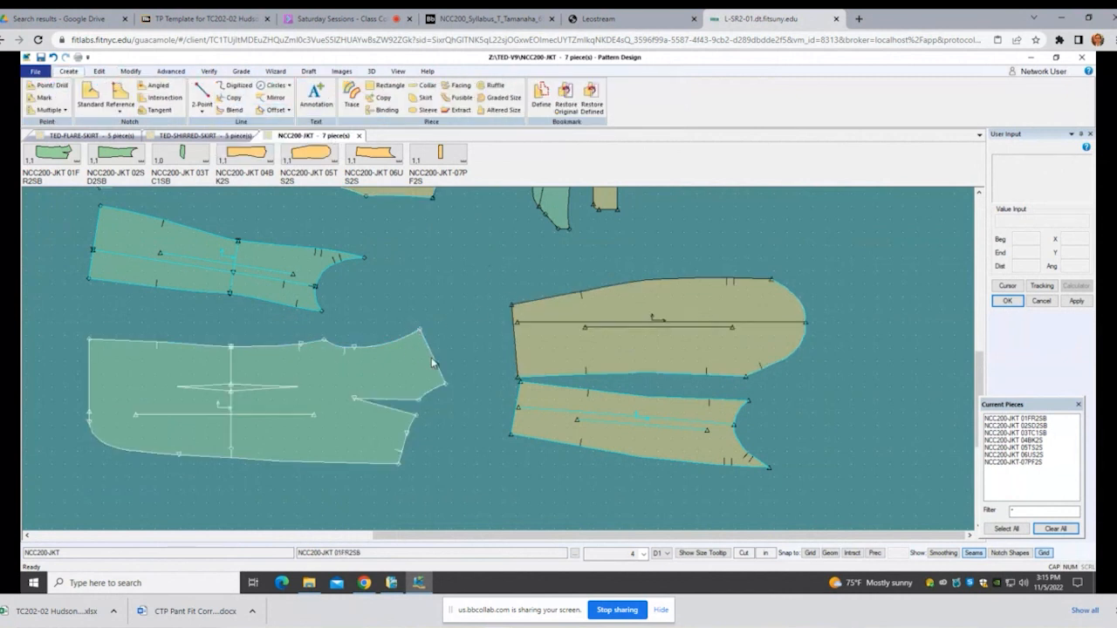
Step: Realign the side piece 02SD2SB with the Realign Piece option so its grain line lies horizontal
{"action": "scroll", "coordinate": [707, 455], "scroll_direction": "down", "scroll_amount": 3}
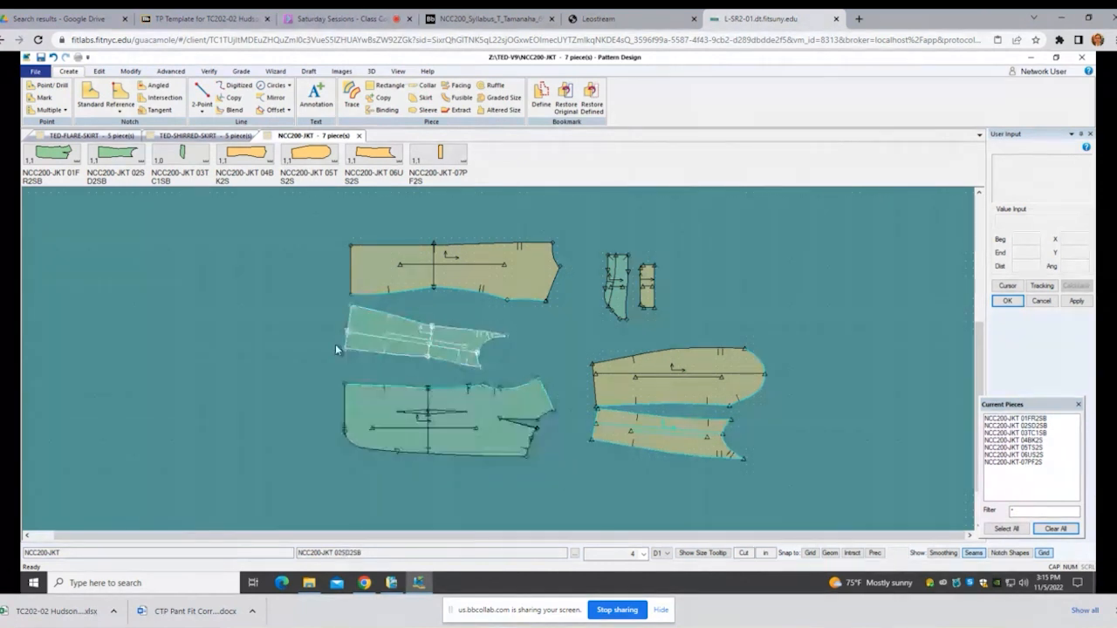
{"action": "left_click", "coordinate": [399, 342]}
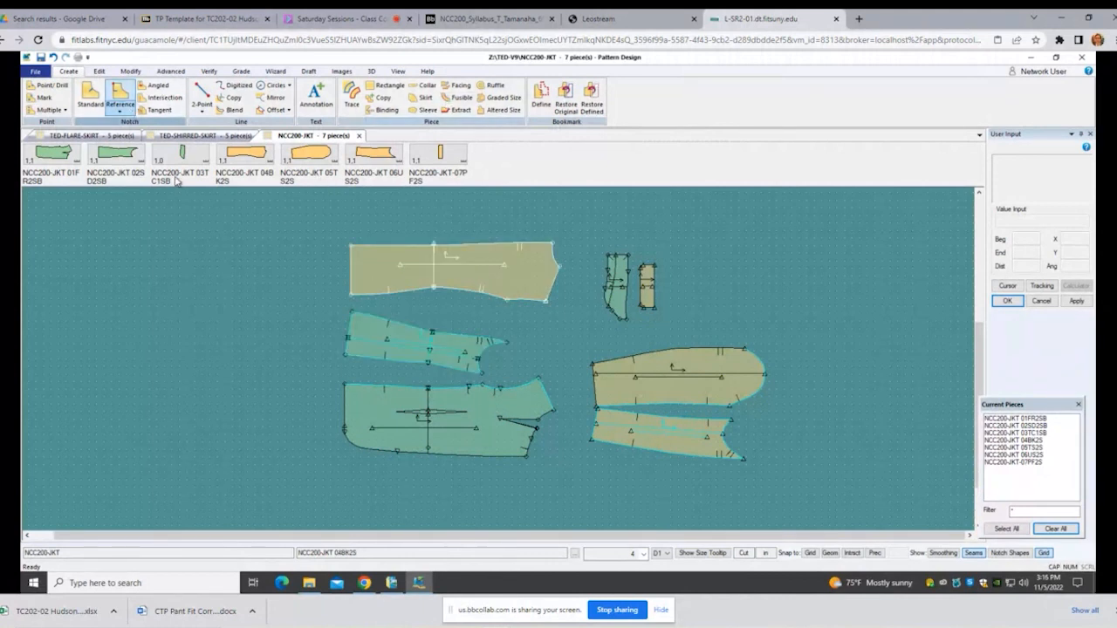
{"action": "scroll", "coordinate": [448, 363], "scroll_direction": "up", "scroll_amount": 1}
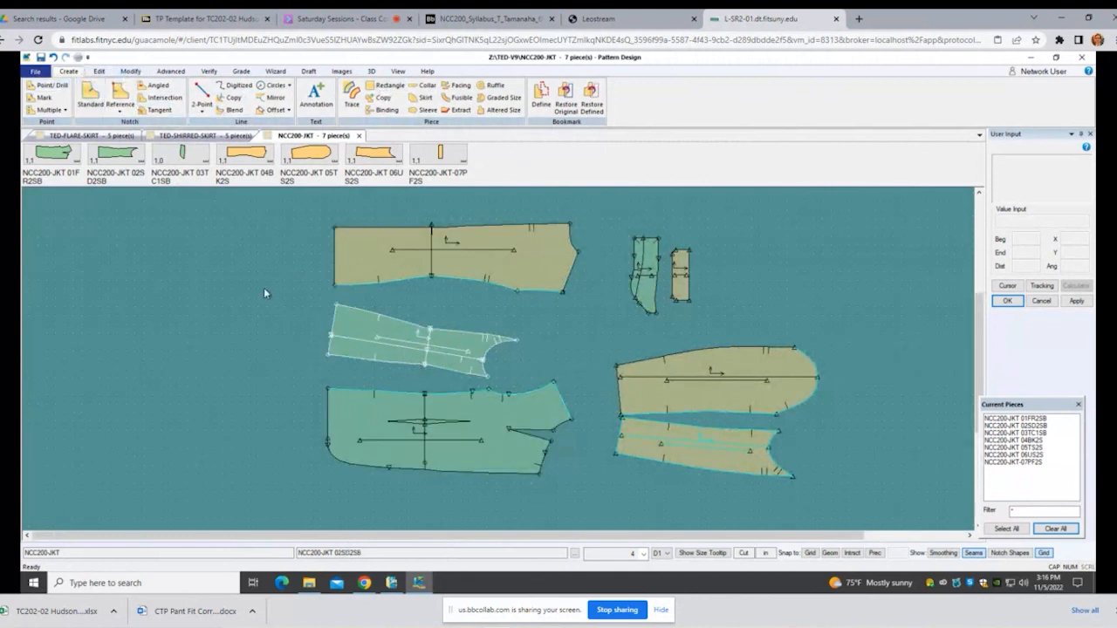
{"action": "left_click", "coordinate": [130, 70]}
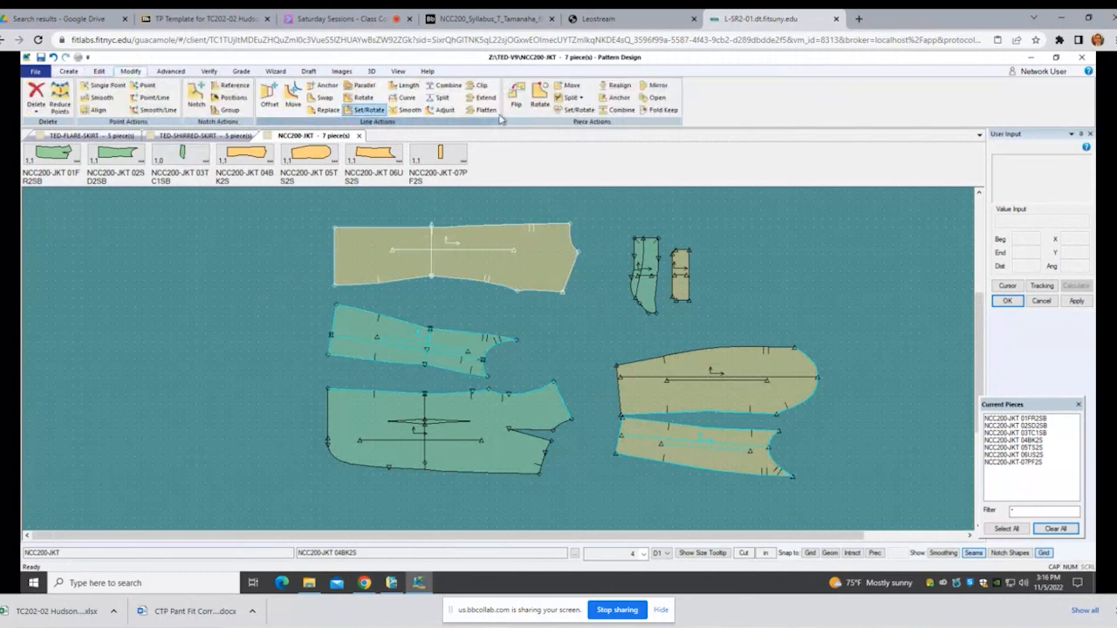
{"action": "left_click", "coordinate": [616, 85]}
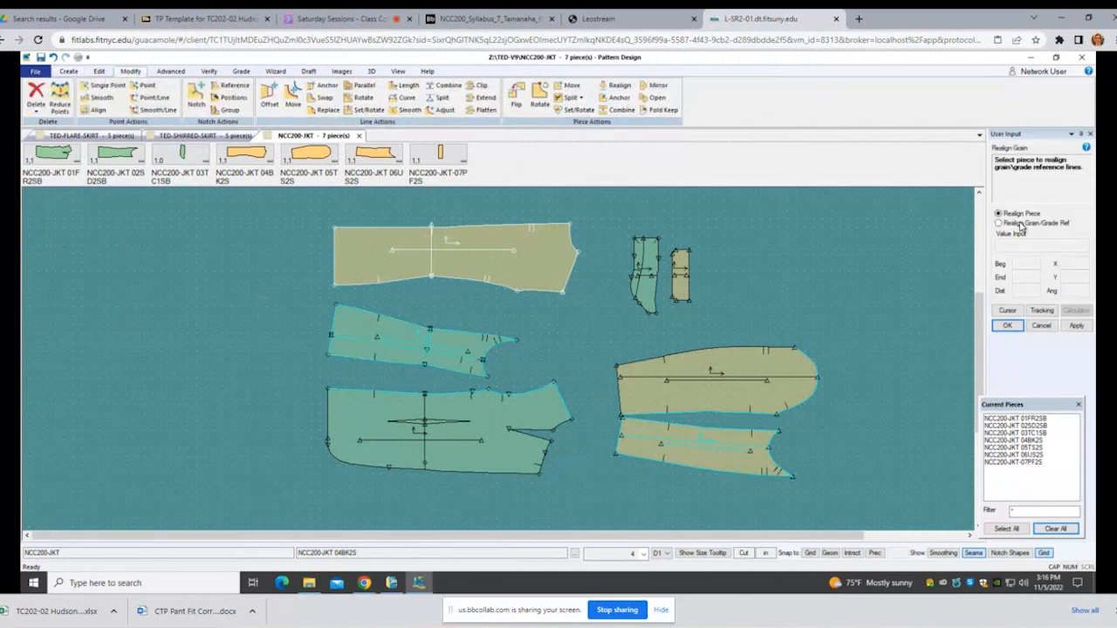
{"action": "left_click", "coordinate": [458, 347]}
{"action": "right_click", "coordinate": [456, 348]}
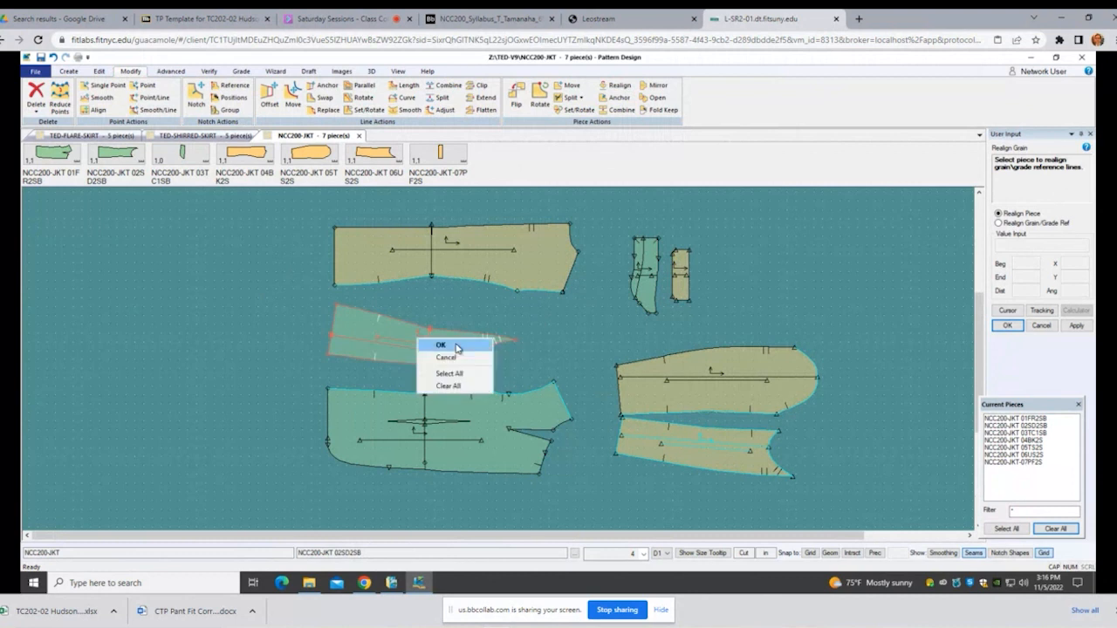
{"action": "left_click", "coordinate": [457, 346]}
{"action": "right_click", "coordinate": [456, 349]}
{"action": "left_click", "coordinate": [456, 347]}
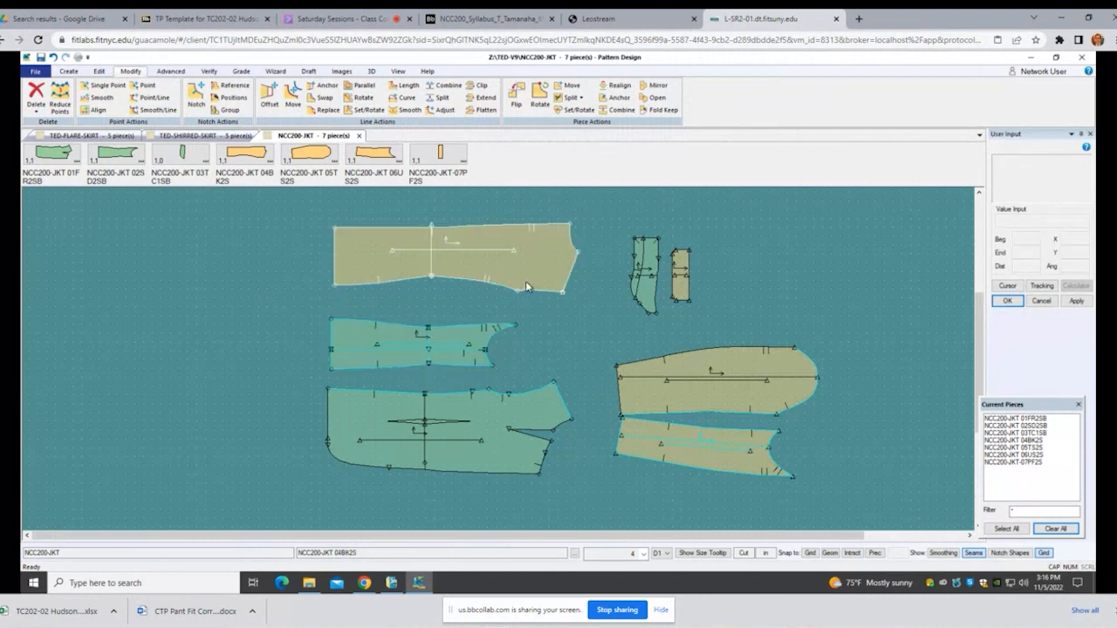
Step: Rearrange the pieces into a tidy layout, with the back close above the side piece and the two small pieces above the closely paired sleeves
{"action": "left_click_drag", "start_coordinate": [526, 287], "coordinate": [528, 306]}
{"action": "left_click", "coordinate": [644, 297]}
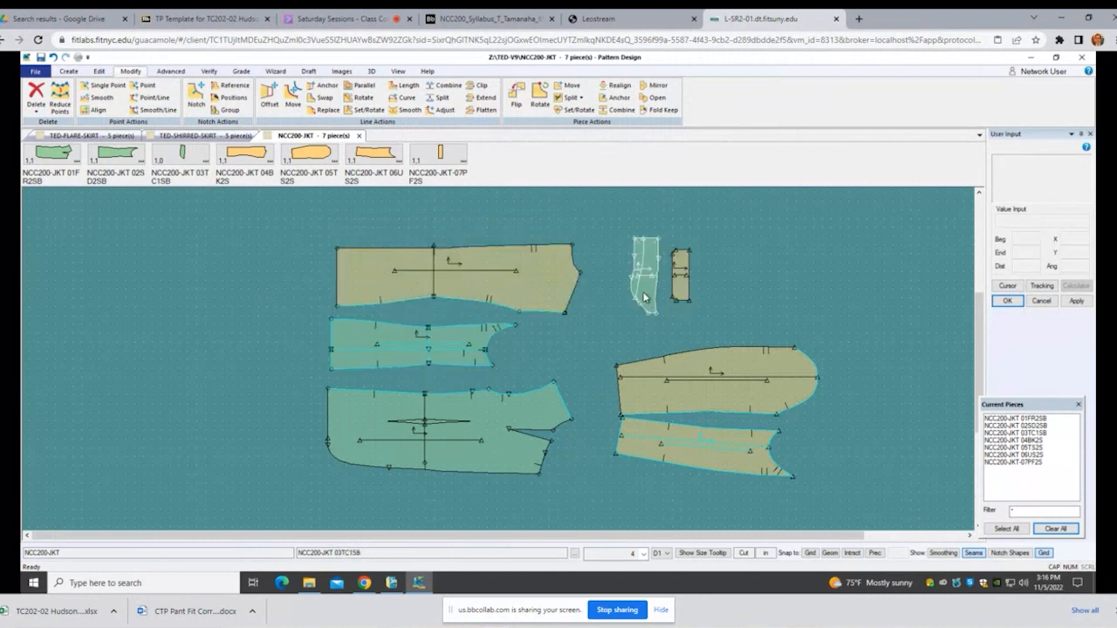
{"action": "left_click_drag", "start_coordinate": [644, 296], "coordinate": [770, 286]}
{"action": "left_click_drag", "start_coordinate": [681, 287], "coordinate": [729, 267]}
{"action": "left_click_drag", "start_coordinate": [759, 390], "coordinate": [755, 355]}
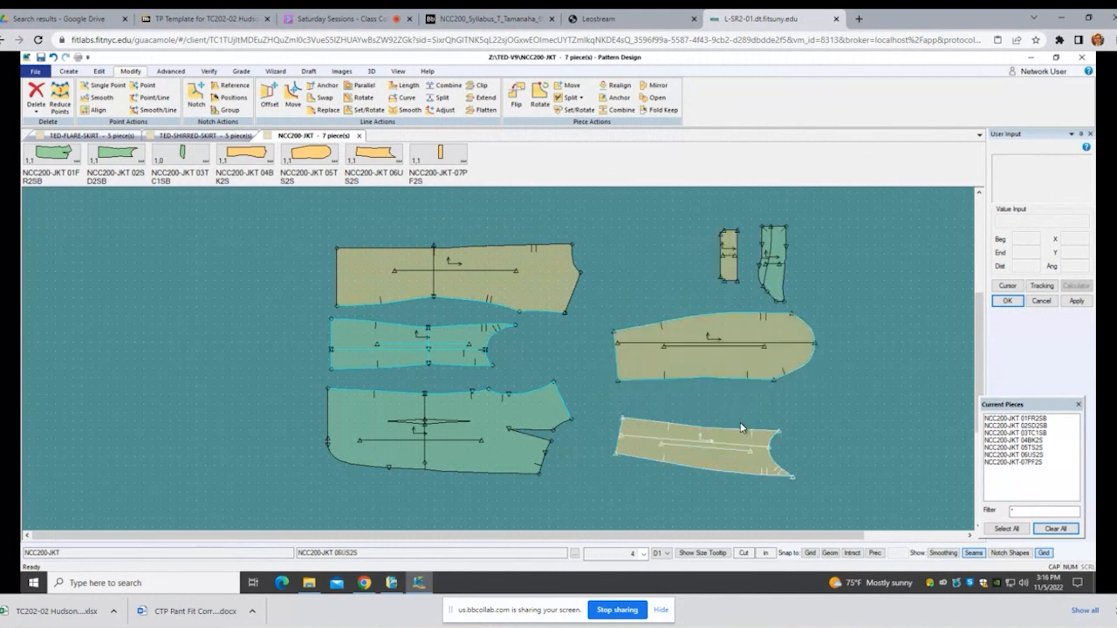
{"action": "mouse_move", "coordinate": [741, 428]}
{"action": "left_mouse_down"}
{"action": "mouse_move", "coordinate": [745, 356]}
{"action": "mouse_move", "coordinate": [743, 418]}
{"action": "left_mouse_up"}
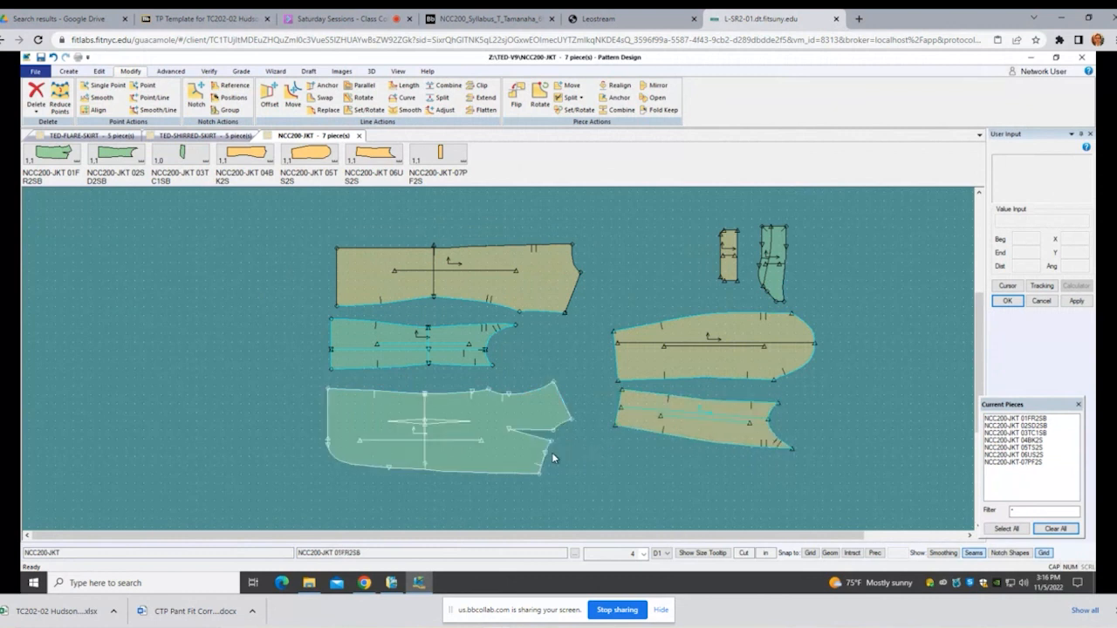
{"action": "scroll", "coordinate": [536, 412], "scroll_direction": "up", "scroll_amount": 1}
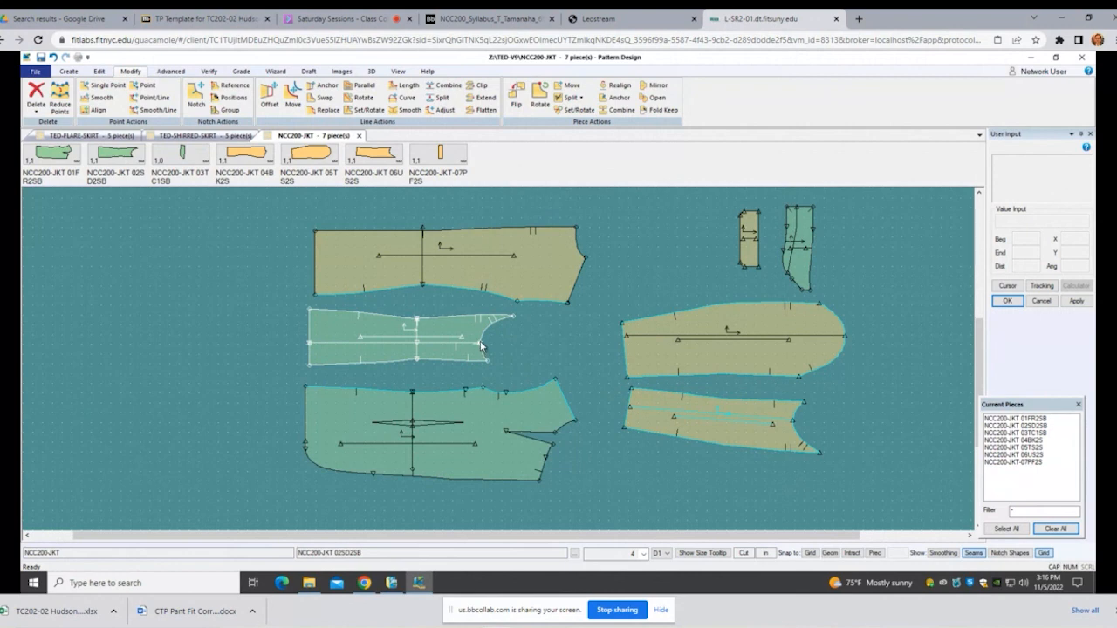
{"action": "scroll", "coordinate": [480, 341], "scroll_direction": "up", "scroll_amount": 3}
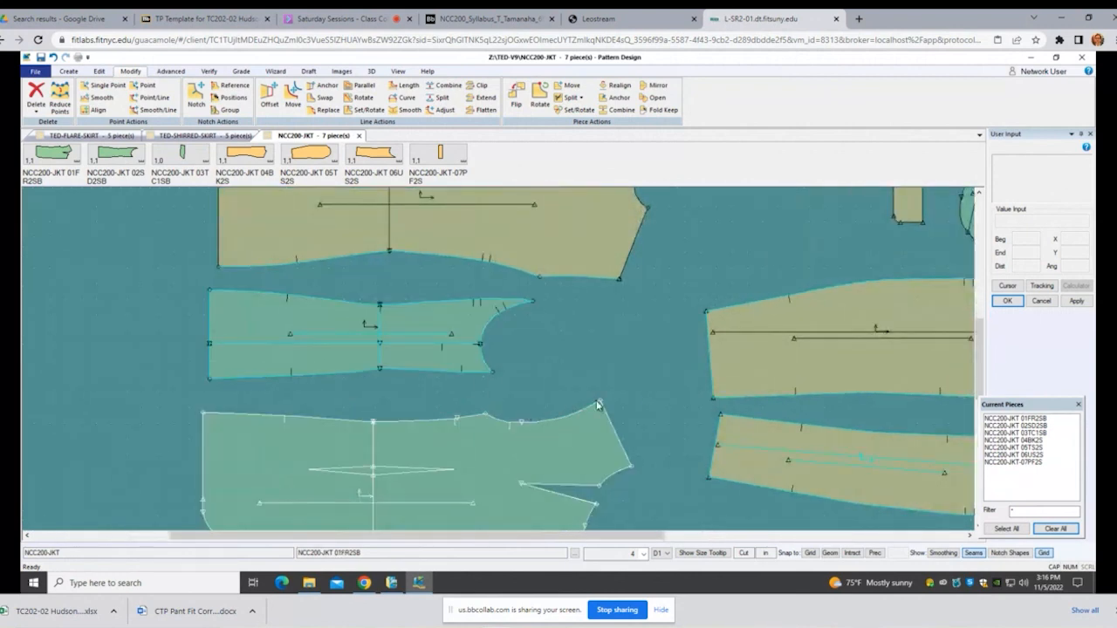
{"action": "scroll", "coordinate": [463, 441], "scroll_direction": "down", "scroll_amount": 2}
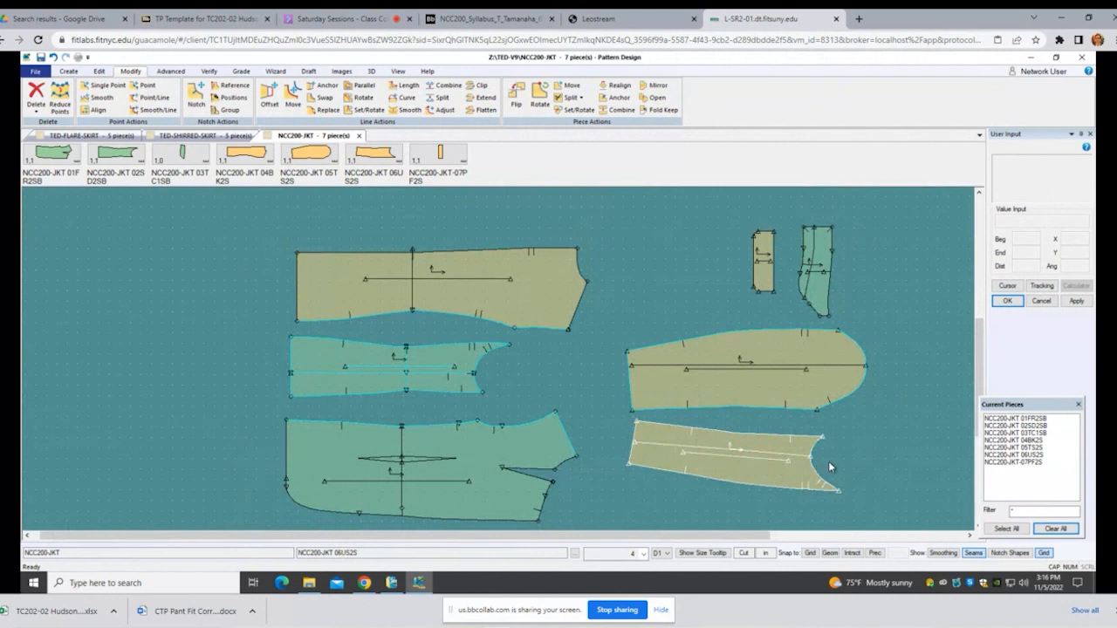
{"action": "scroll", "coordinate": [827, 462], "scroll_direction": "up", "scroll_amount": 2}
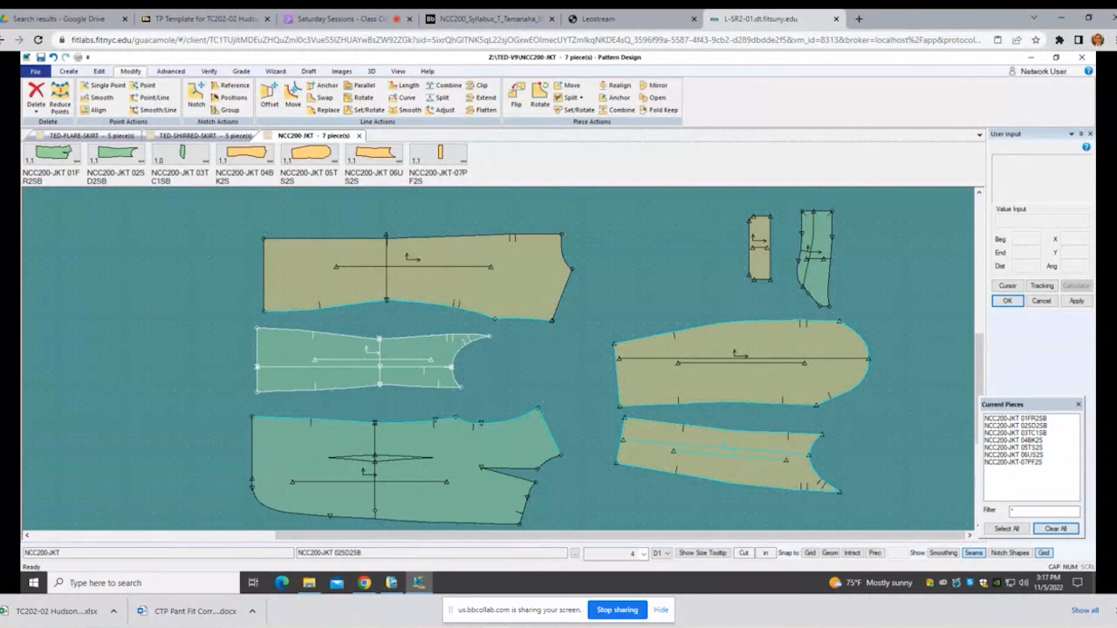
Step: Start Walk Pieces with the side piece's armhole as the stationary line, excluding everything before its notch point so only the front portion counts
{"action": "left_click", "coordinate": [210, 71]}
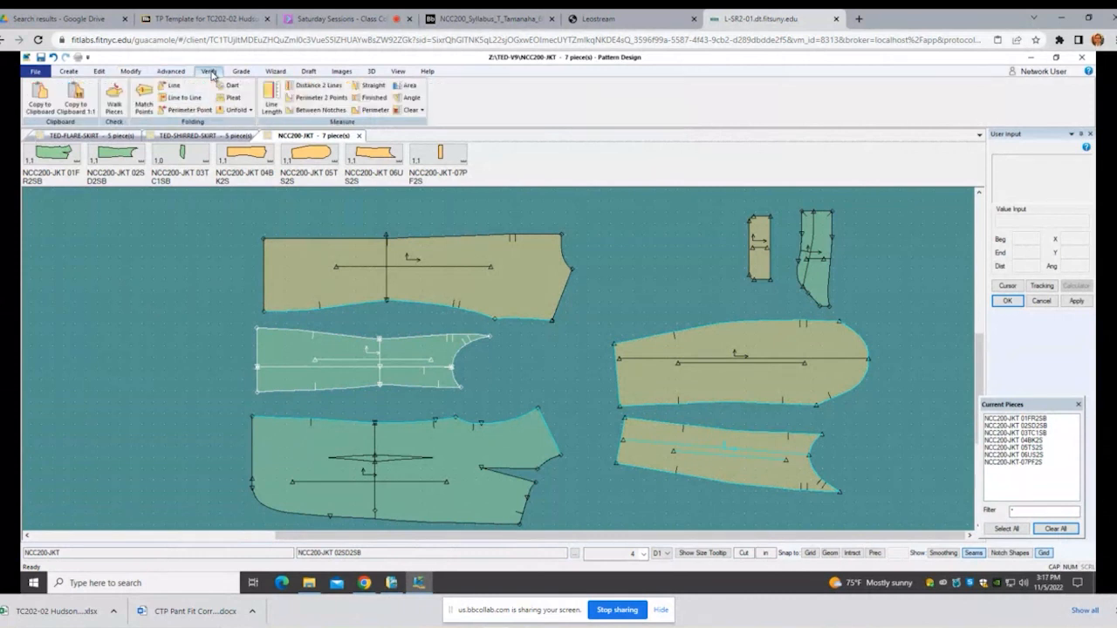
{"action": "left_click", "coordinate": [114, 98]}
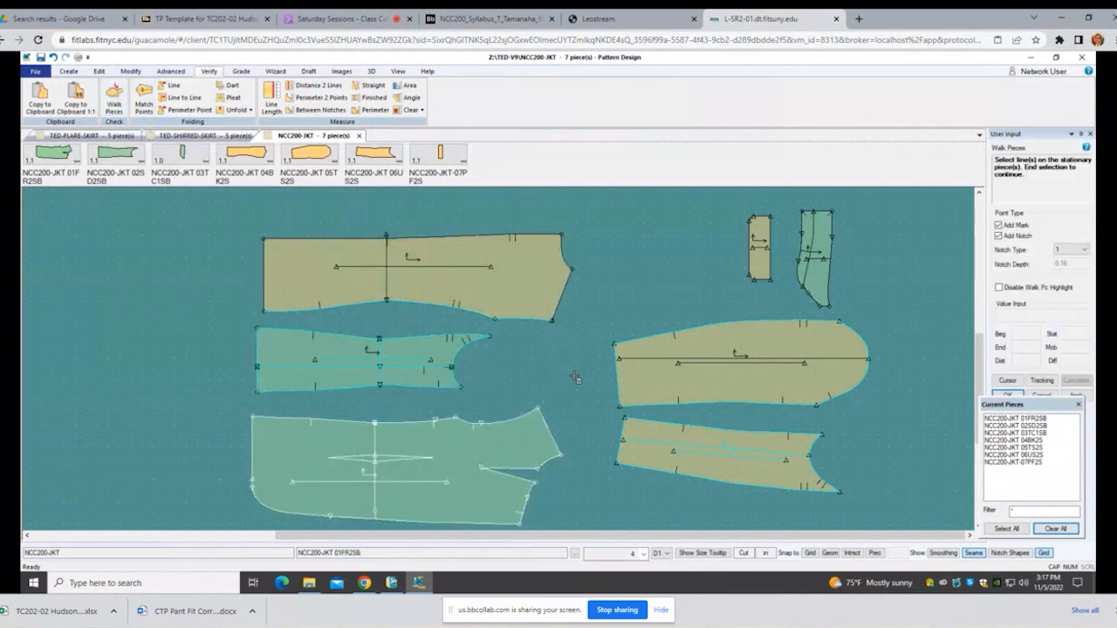
{"action": "scroll", "coordinate": [466, 441], "scroll_direction": "up", "scroll_amount": 2}
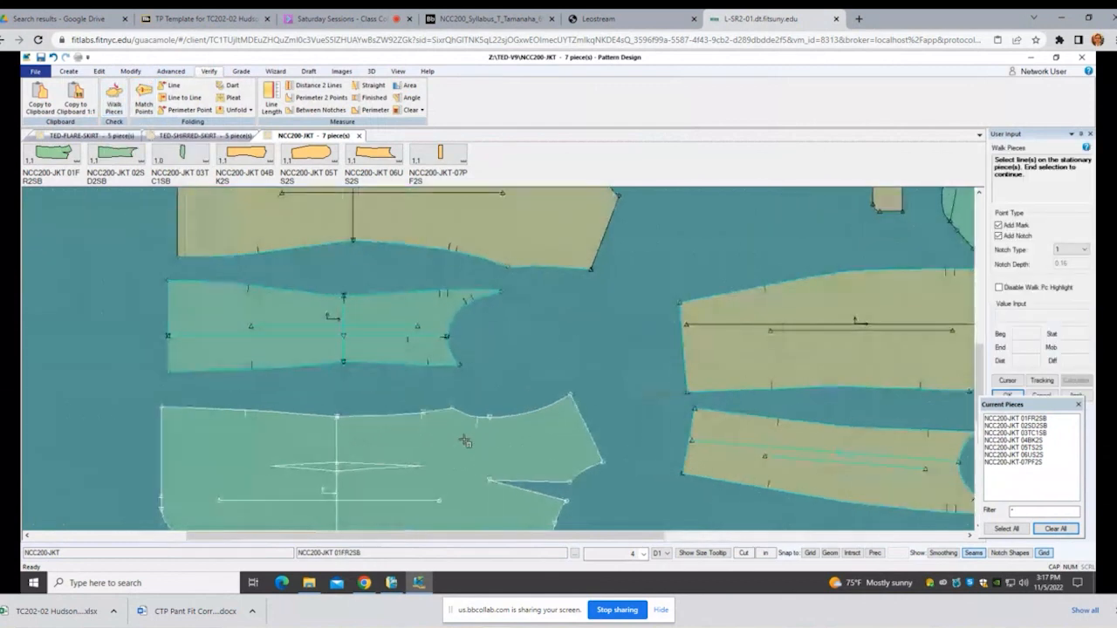
{"action": "left_click", "coordinate": [450, 351]}
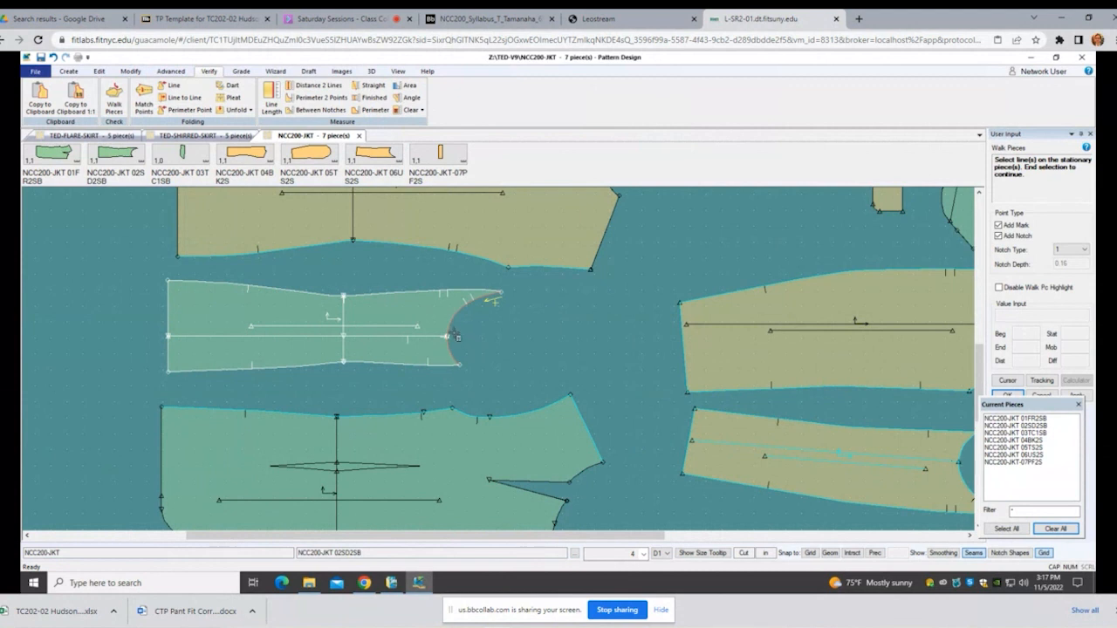
{"action": "scroll", "coordinate": [454, 338], "scroll_direction": "up", "scroll_amount": 1}
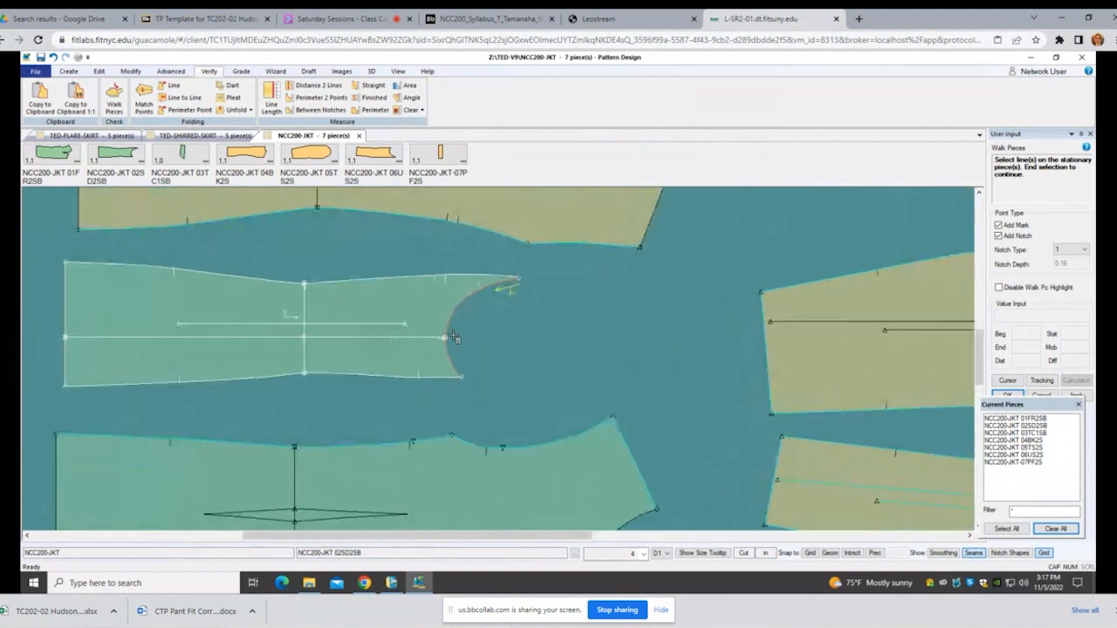
{"action": "right_click", "coordinate": [525, 324]}
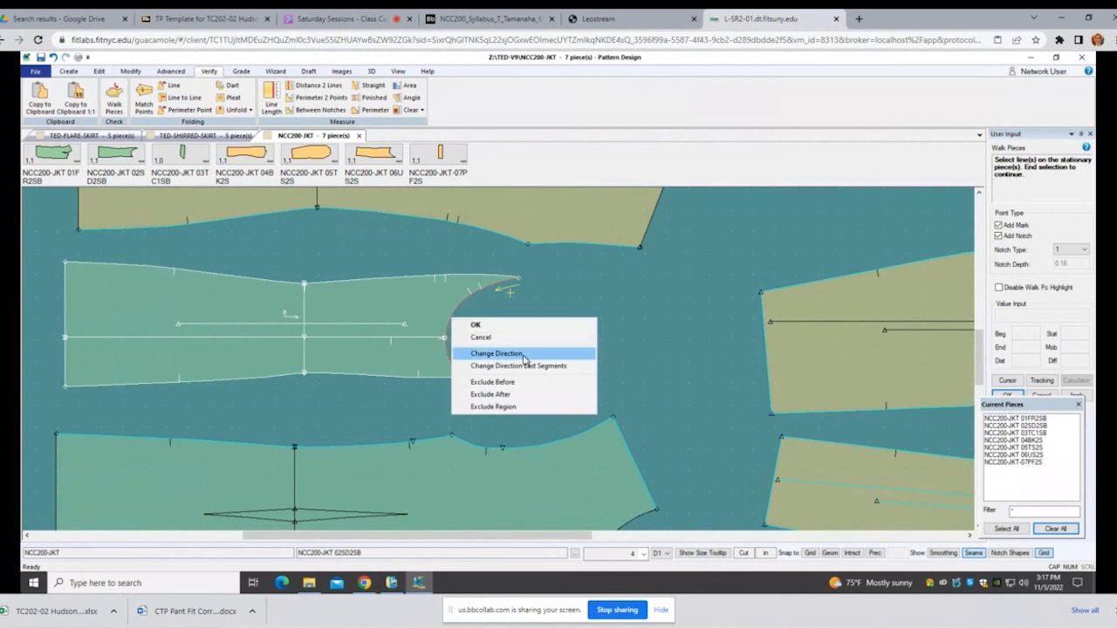
{"action": "left_click", "coordinate": [520, 383]}
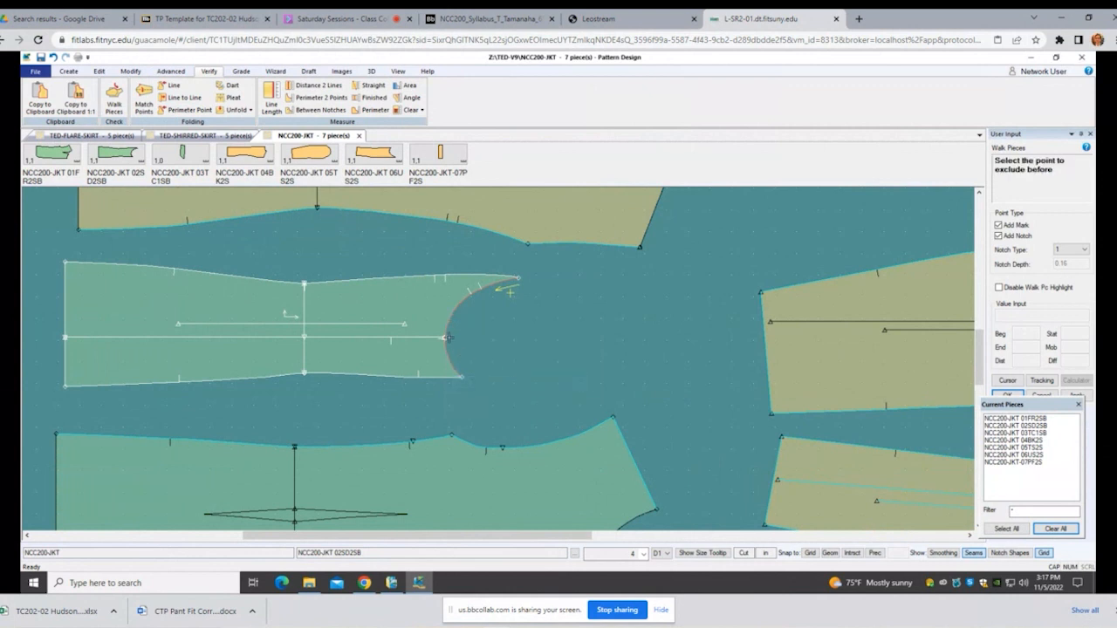
{"action": "left_click_drag", "start_coordinate": [447, 326], "coordinate": [446, 338]}
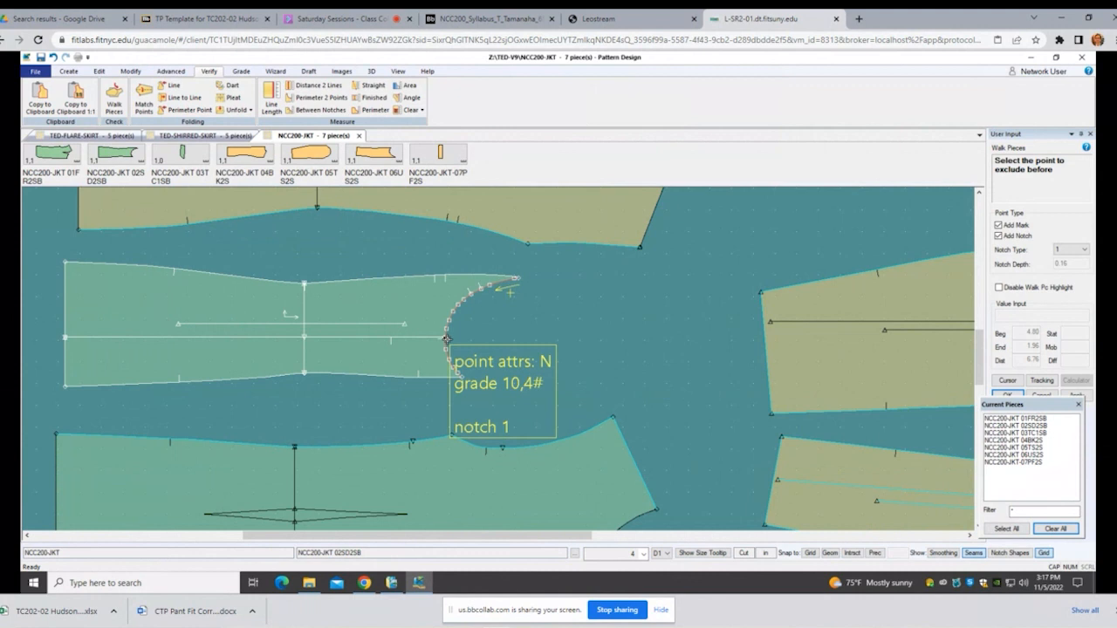
{"action": "left_click", "coordinate": [446, 339]}
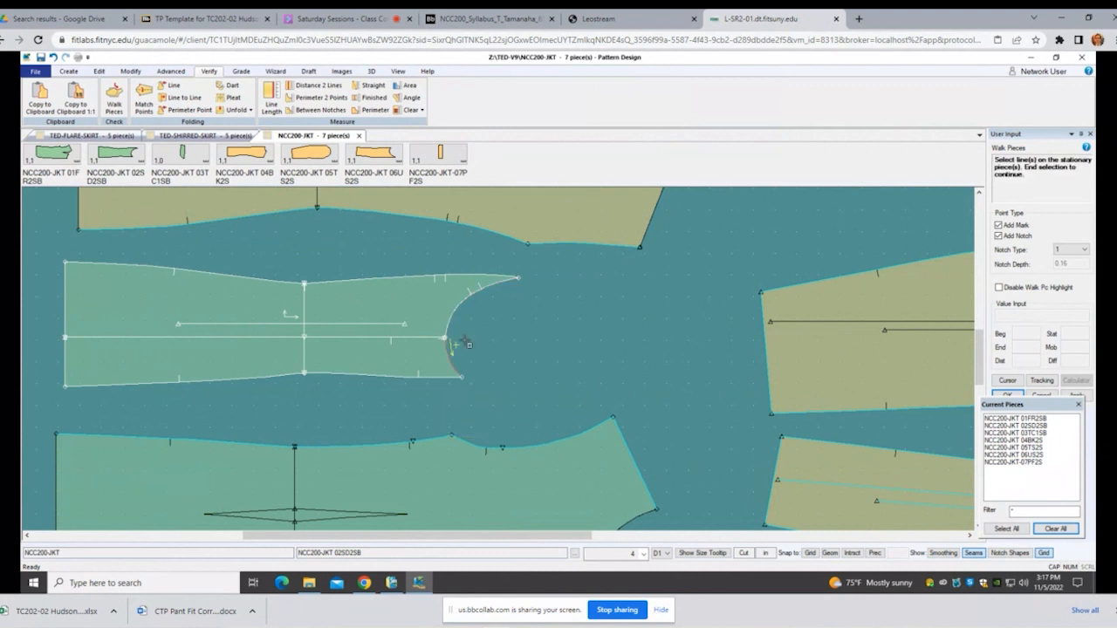
Step: Add the front piece's armhole curve to the stationary lines and confirm the stationary selection
{"action": "left_click", "coordinate": [469, 443]}
{"action": "scroll", "coordinate": [474, 445], "scroll_direction": "down", "scroll_amount": 3}
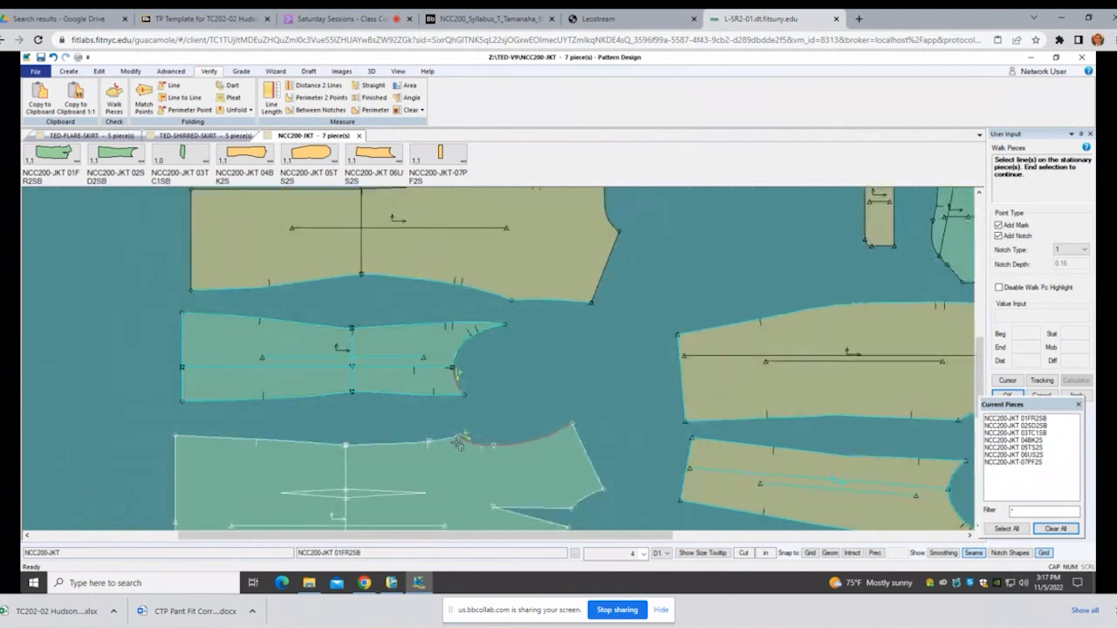
{"action": "scroll", "coordinate": [380, 465], "scroll_direction": "down", "scroll_amount": 2}
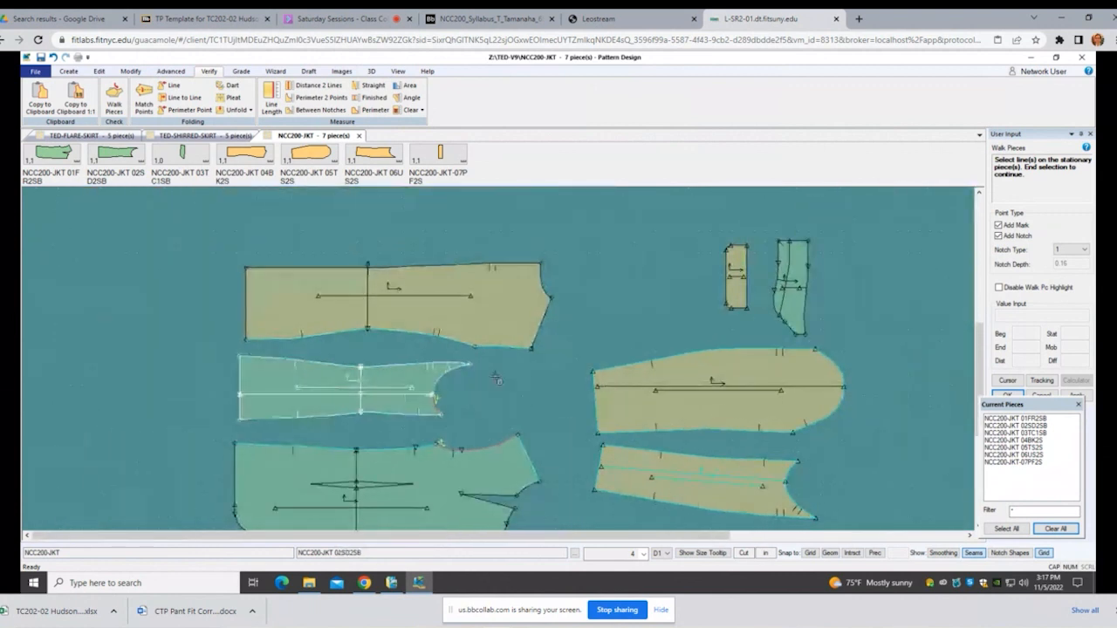
{"action": "right_click", "coordinate": [423, 371]}
{"action": "left_click", "coordinate": [495, 380]}
Step: Select the under sleeve's short front armhole segment as the first walk line and change its direction toward the notch point
{"action": "left_click", "coordinate": [791, 478]}
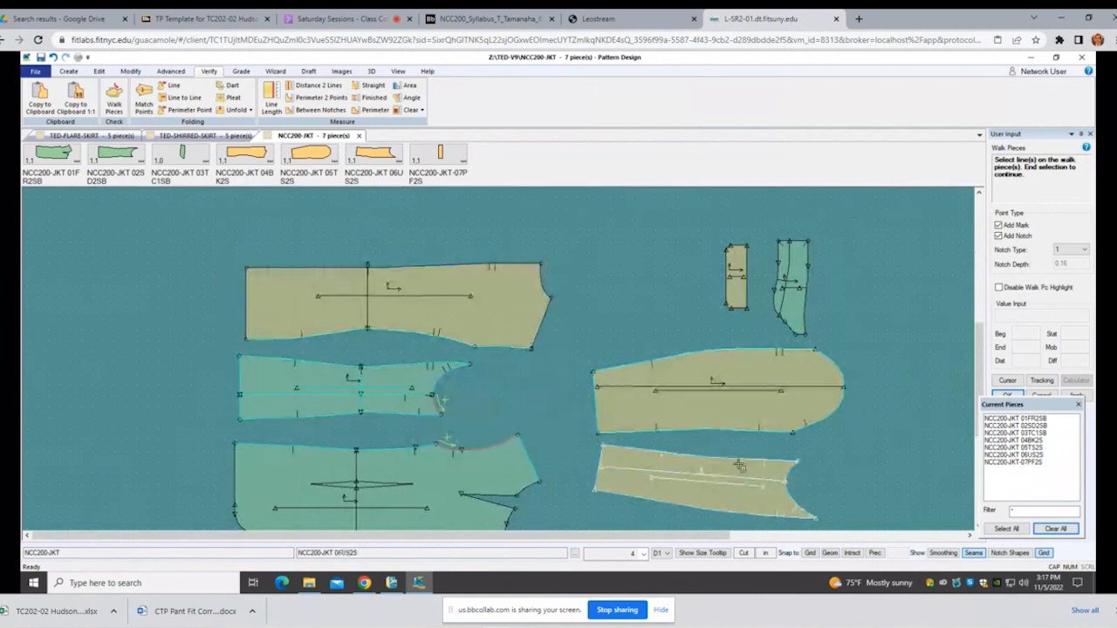
{"action": "scroll", "coordinate": [811, 480], "scroll_direction": "up", "scroll_amount": 1}
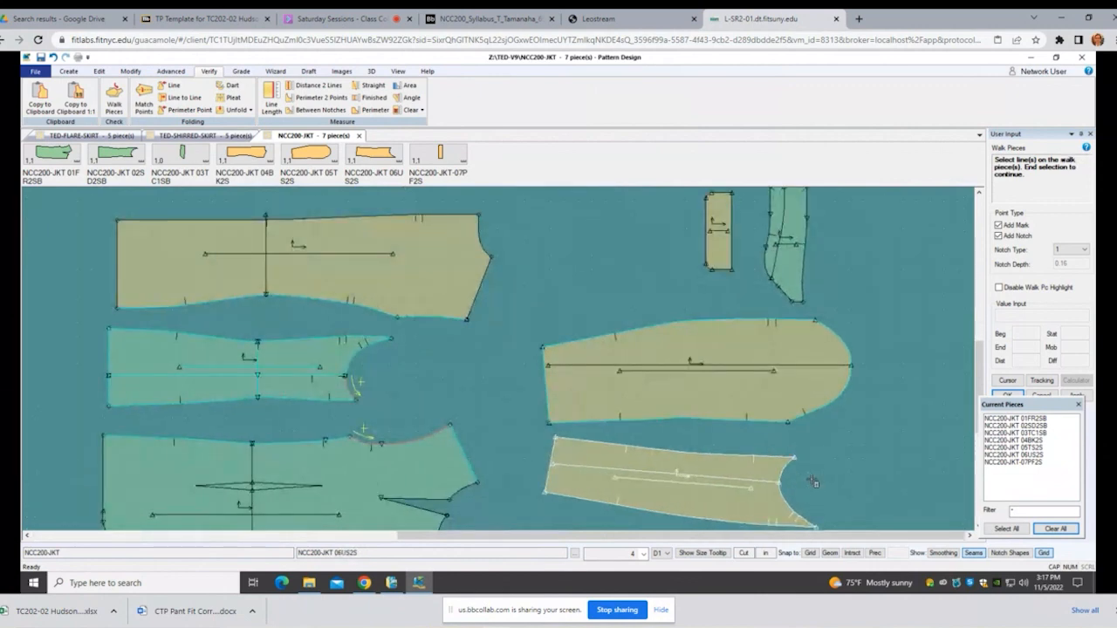
{"action": "scroll", "coordinate": [812, 482], "scroll_direction": "up", "scroll_amount": 1}
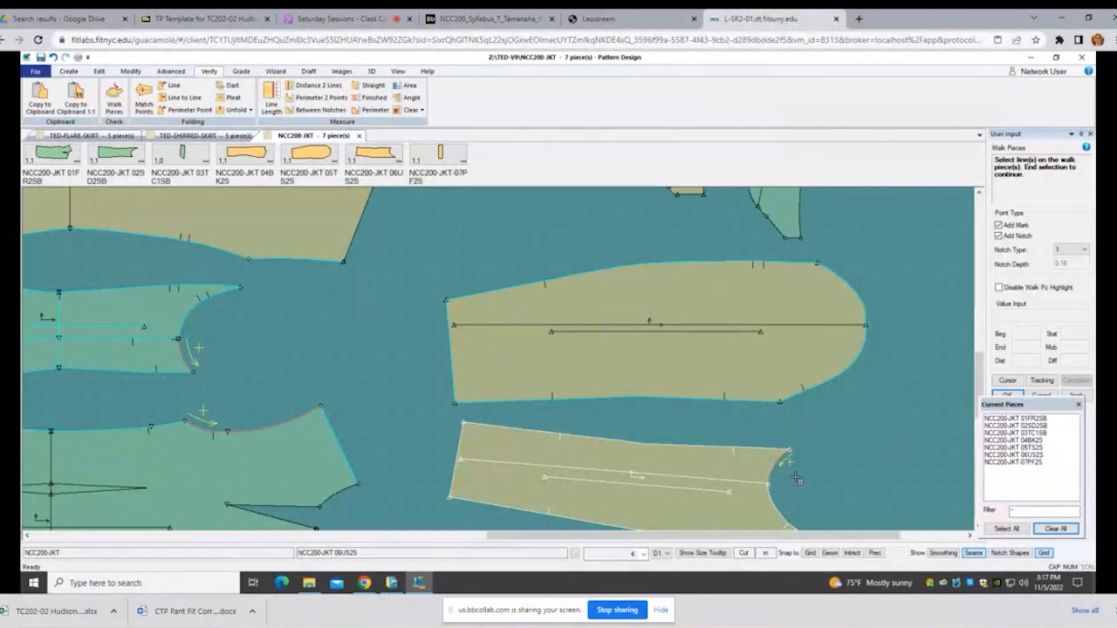
{"action": "right_click", "coordinate": [835, 438]}
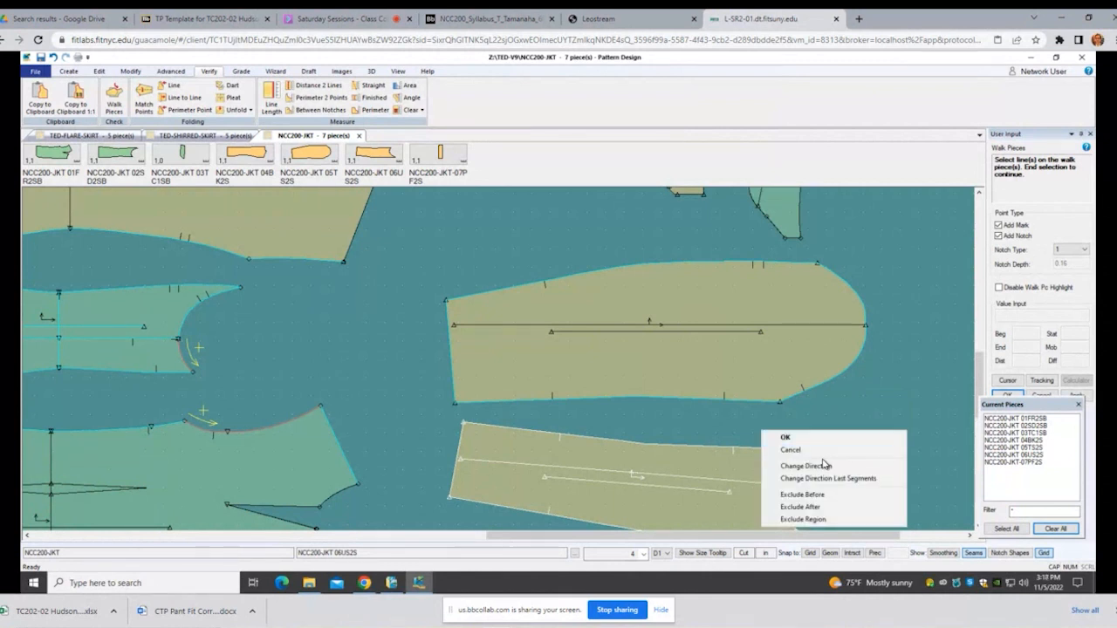
{"action": "left_click", "coordinate": [821, 466]}
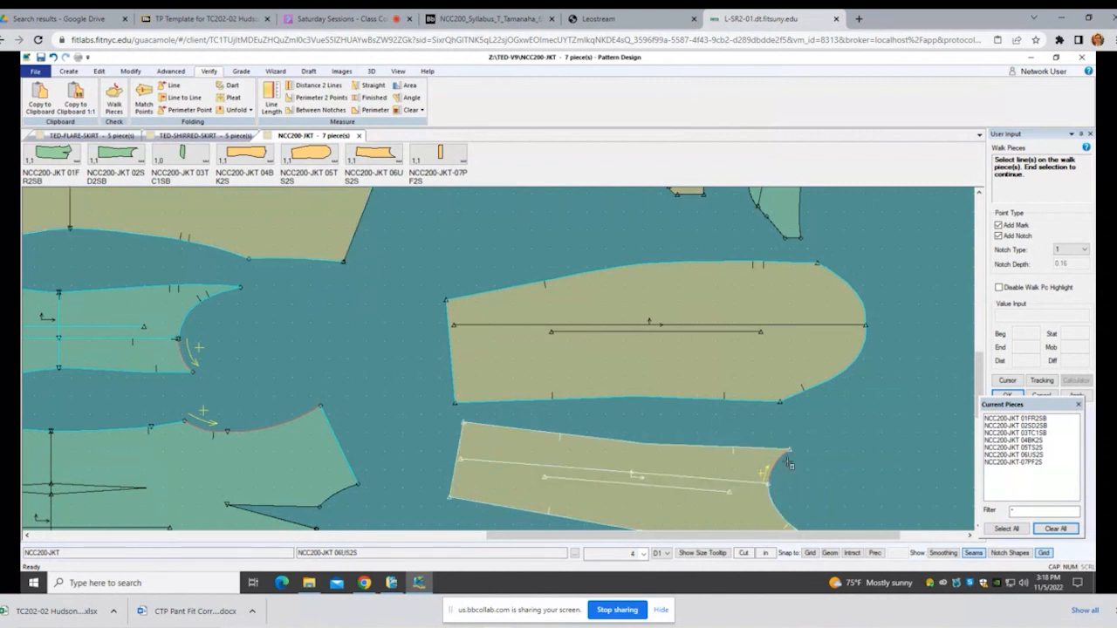
Step: Add the top sleeve's cap curve from its front corner to the walk lines and confirm the walk selection
{"action": "left_click", "coordinate": [792, 398]}
{"action": "right_click", "coordinate": [449, 230]}
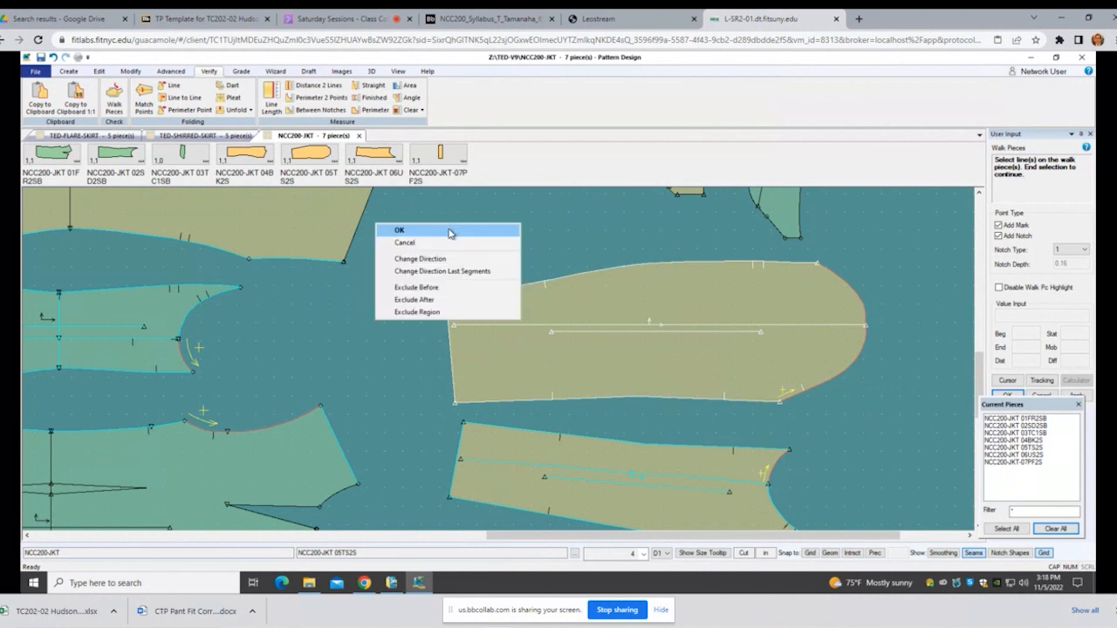
{"action": "left_click", "coordinate": [450, 230]}
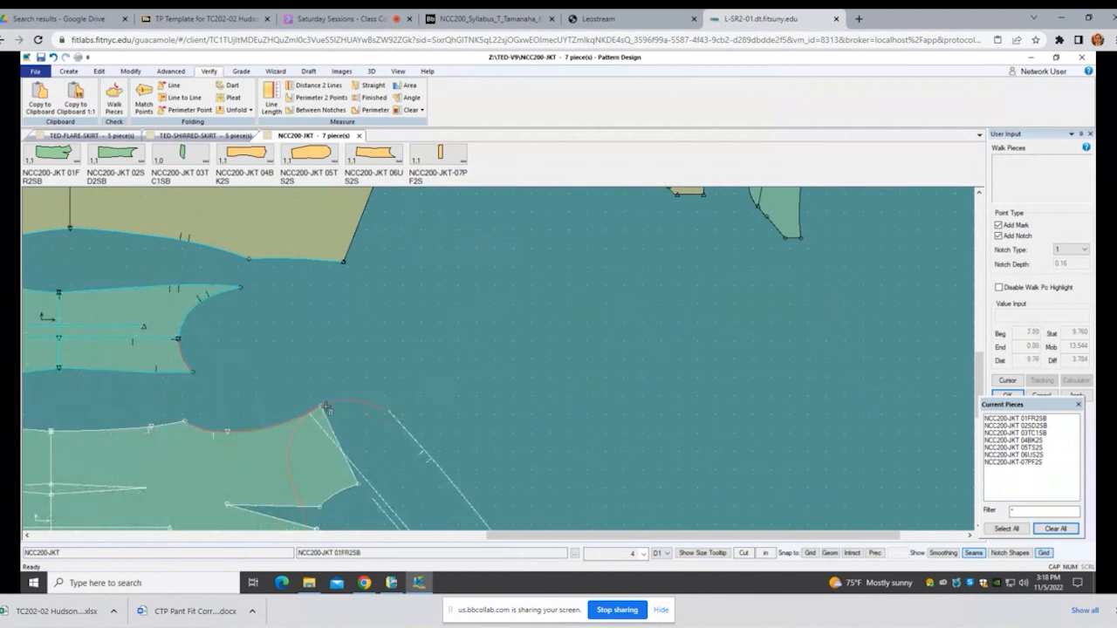
Step: Check the joined sleeve against the front armhole, using Mobile to Stationary before walking it along, and cancel the walk without marking
{"action": "right_click", "coordinate": [179, 424]}
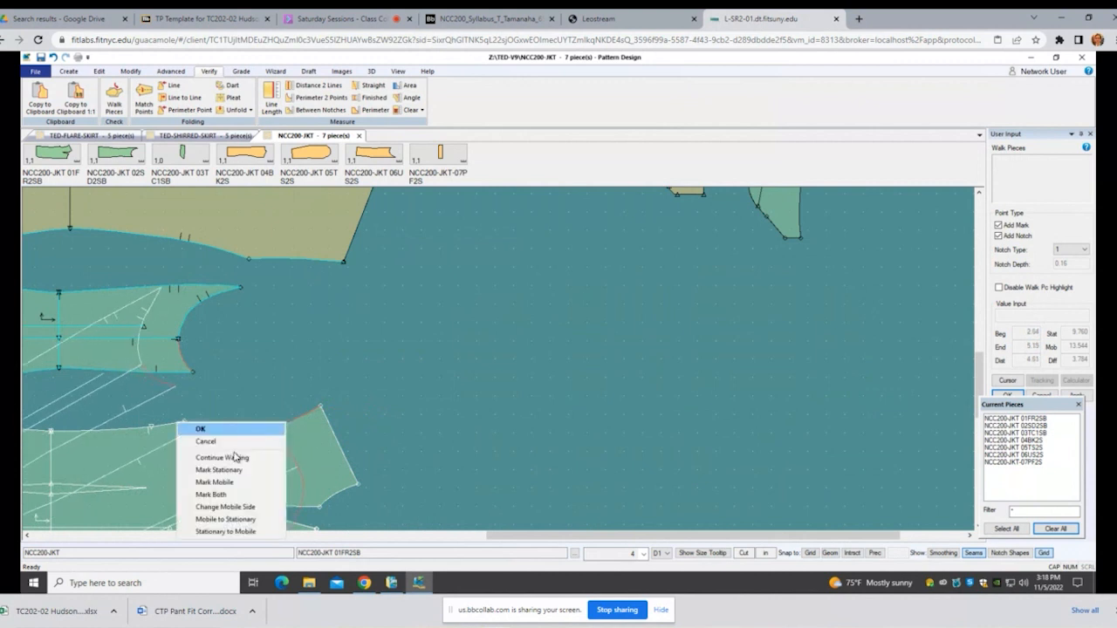
{"action": "left_click", "coordinate": [253, 519]}
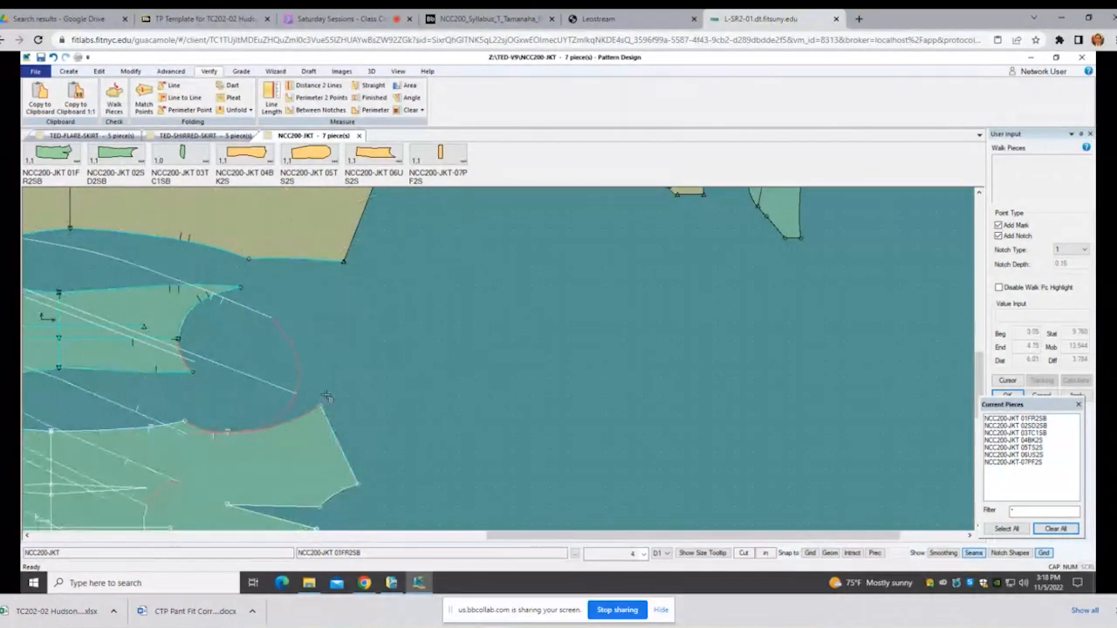
{"action": "right_click", "coordinate": [402, 362]}
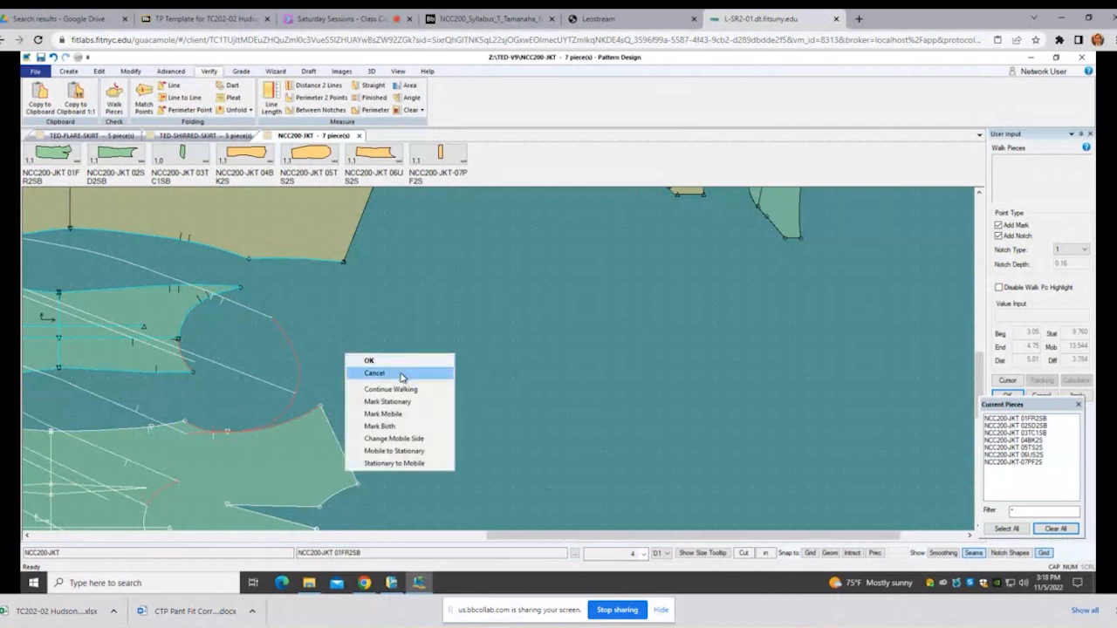
{"action": "left_click", "coordinate": [402, 374]}
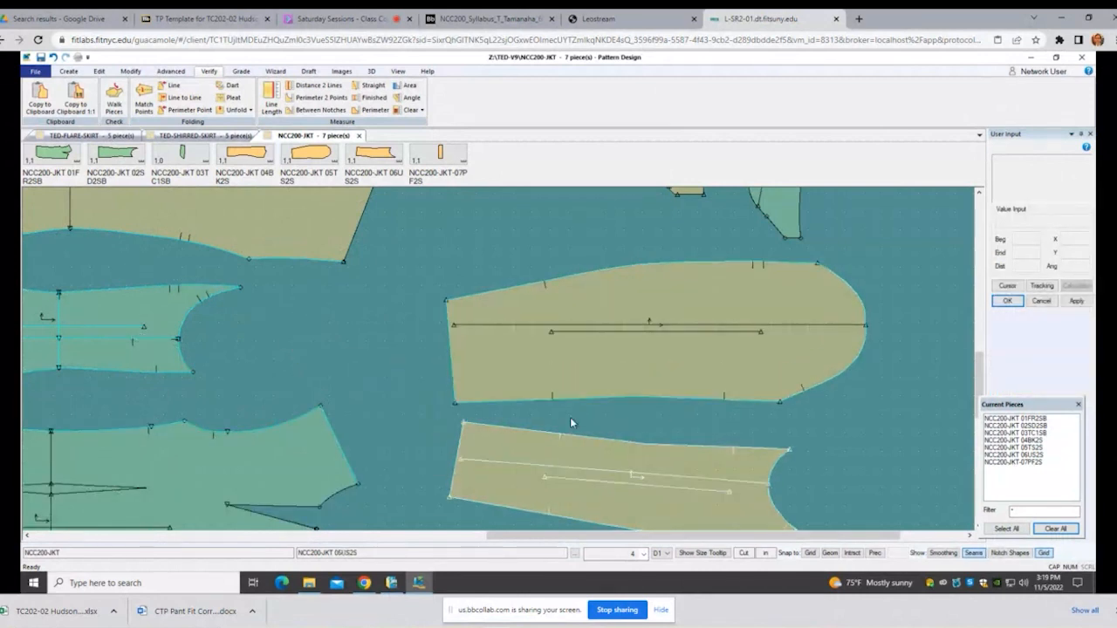
Step: Restart Walk Pieces on the side piece's armhole, reversing its direction and excluding everything before the notch point to keep the back portion
{"action": "scroll", "coordinate": [570, 417], "scroll_direction": "down", "scroll_amount": 2}
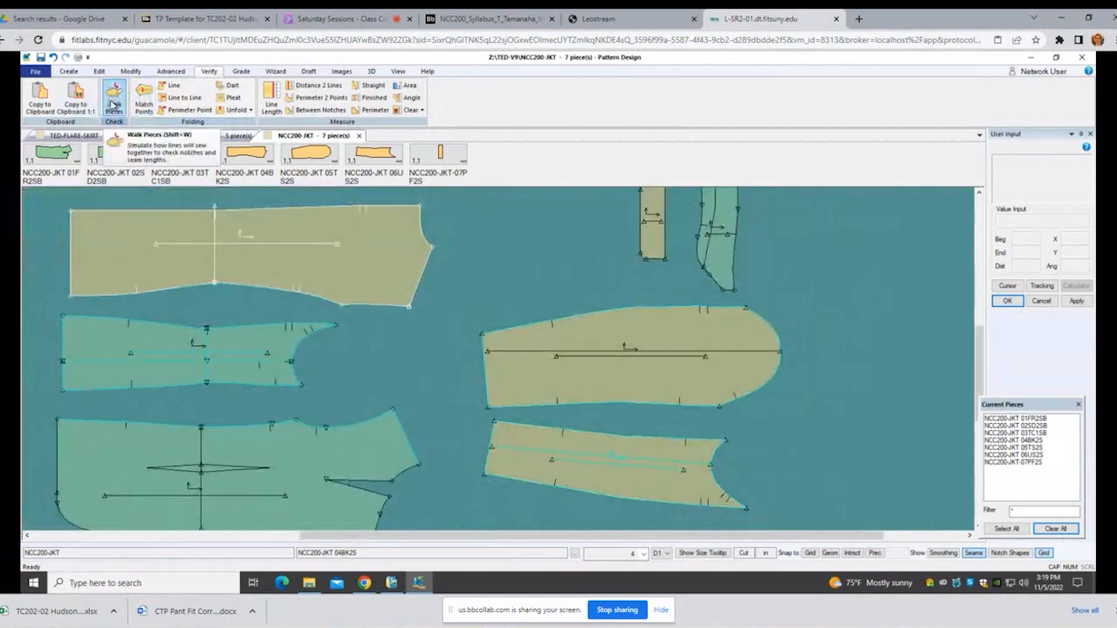
{"action": "left_click", "coordinate": [113, 104]}
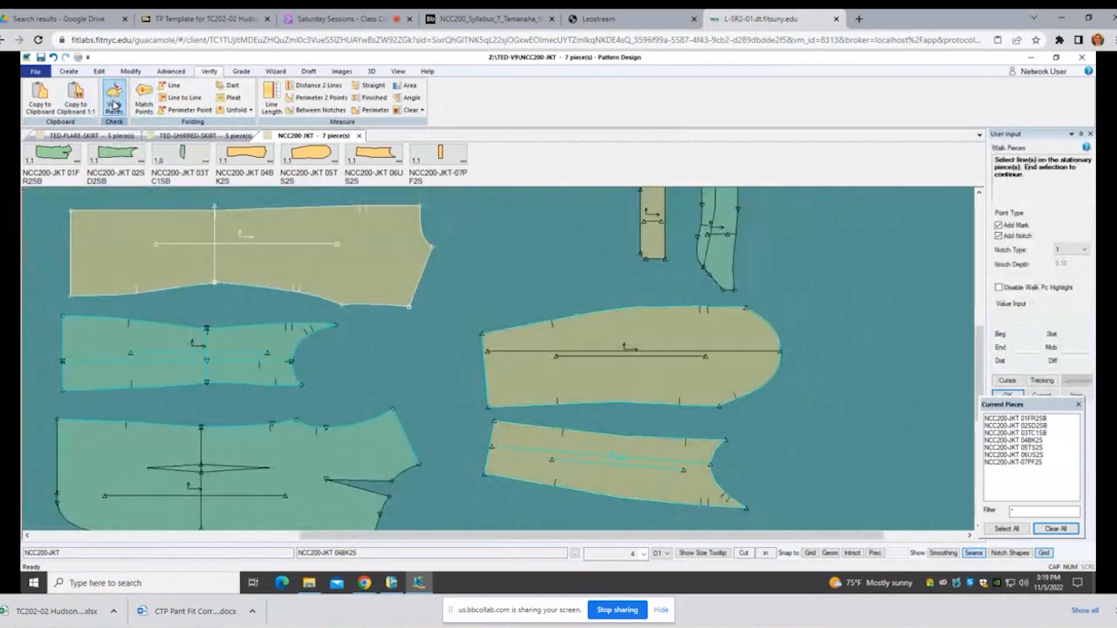
{"action": "left_click", "coordinate": [296, 353]}
{"action": "right_click", "coordinate": [355, 353]}
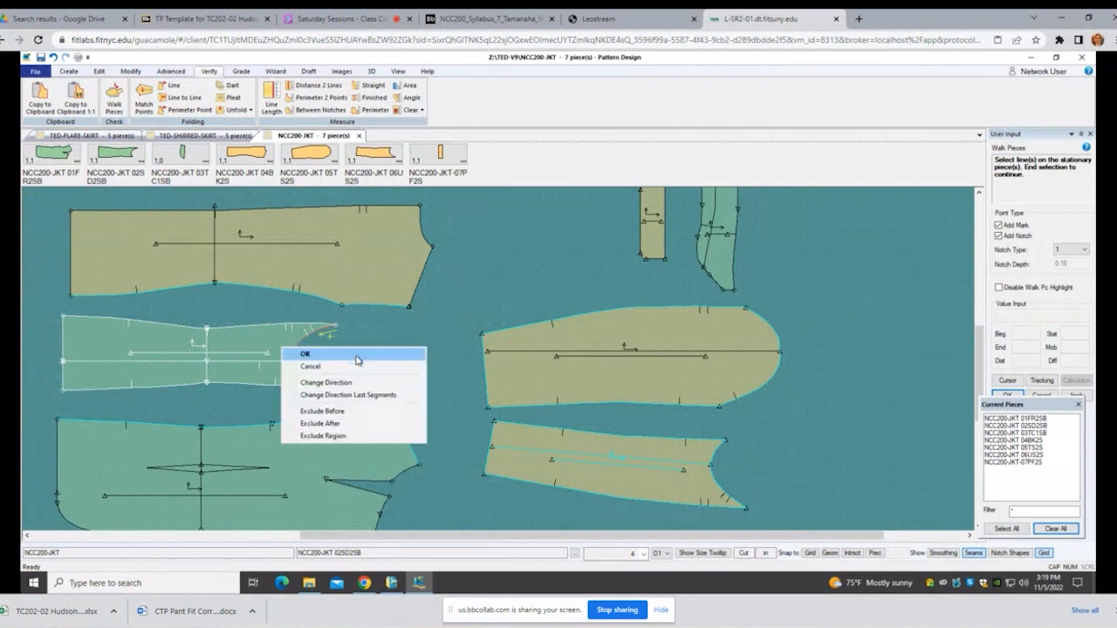
{"action": "left_click", "coordinate": [367, 381]}
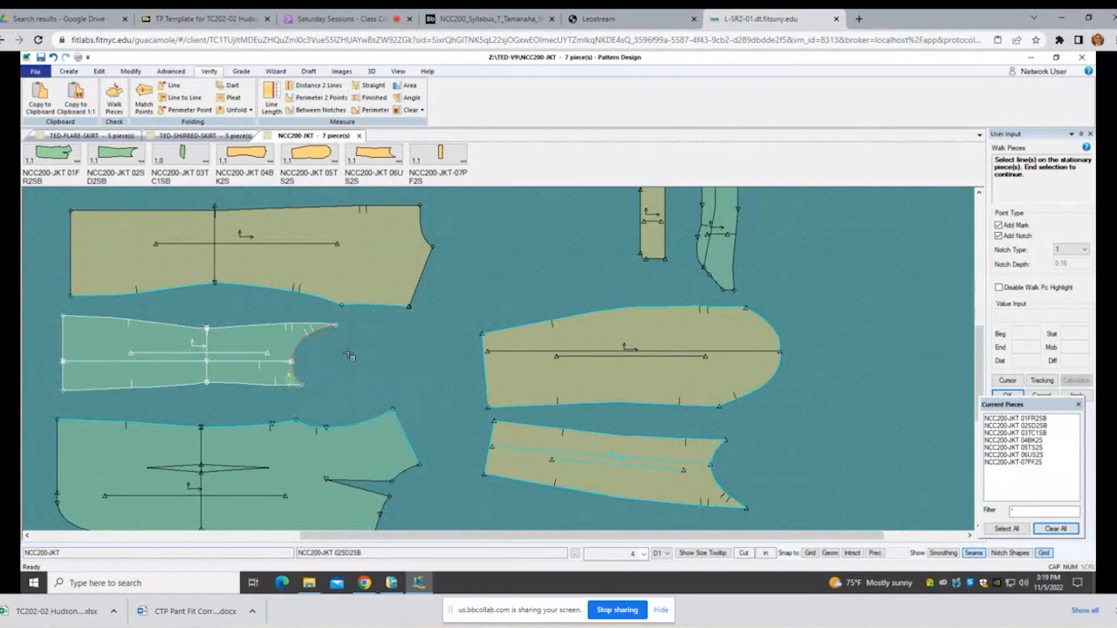
{"action": "right_click", "coordinate": [348, 356]}
{"action": "left_click", "coordinate": [337, 412]}
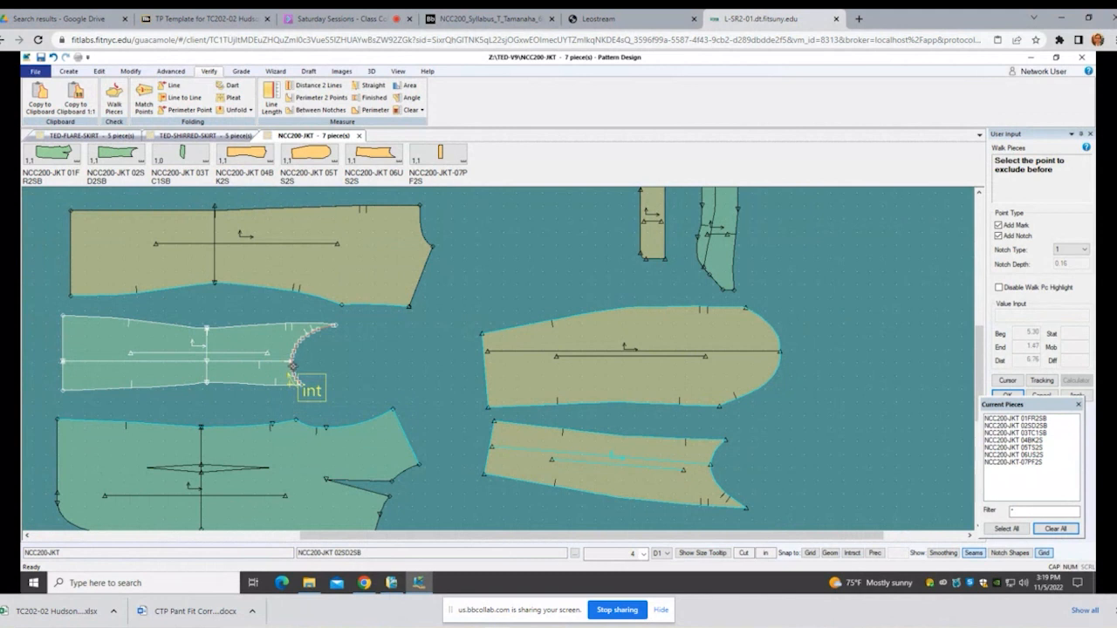
{"action": "left_click", "coordinate": [293, 362]}
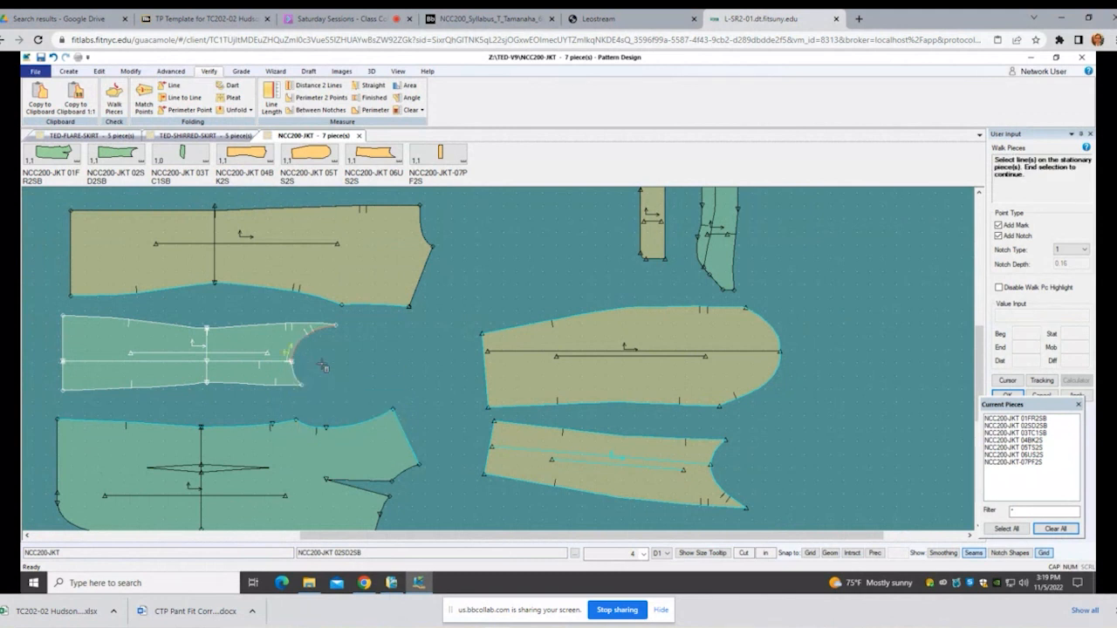
Step: Add the back piece's armhole line to the stationary lines and confirm the stationary selection
{"action": "left_click", "coordinate": [356, 303]}
{"action": "right_click", "coordinate": [471, 286]}
{"action": "left_click", "coordinate": [473, 289]}
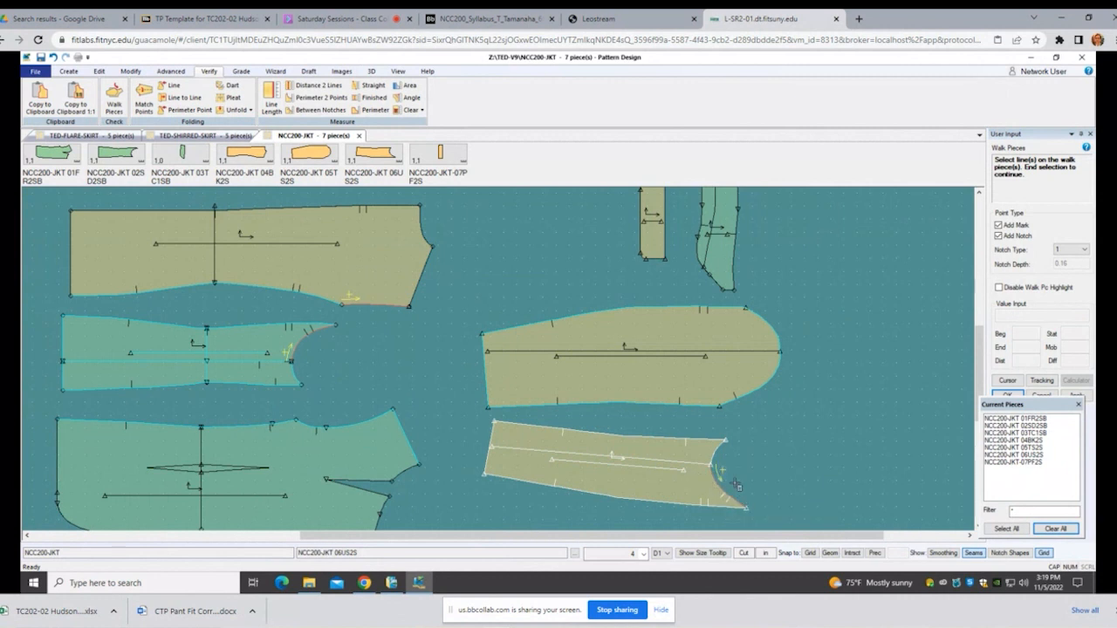
Step: Select the under sleeve's back armhole curve and the top sleeve's cap as walk lines, and start walking them along the back armhole
{"action": "left_click", "coordinate": [757, 313]}
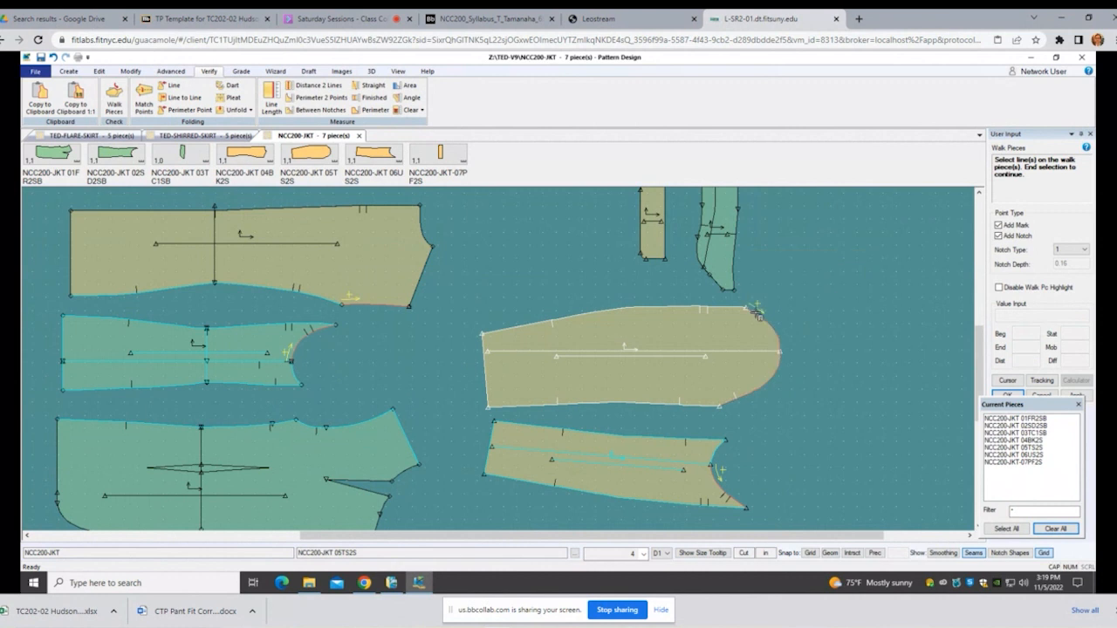
{"action": "right_click", "coordinate": [827, 340]}
{"action": "left_click", "coordinate": [827, 341]}
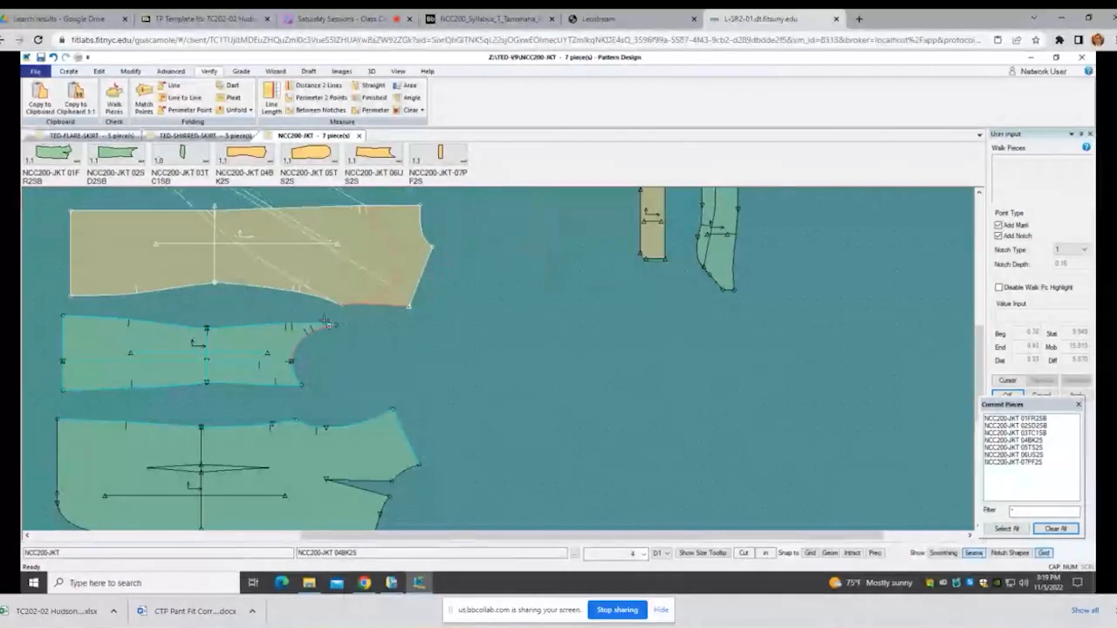
Step: Walk the sleeve along the back and side pieces' armhole, checking it at the shoulder point, and cancel the walk without marking
{"action": "scroll", "coordinate": [317, 341], "scroll_direction": "up", "scroll_amount": 1}
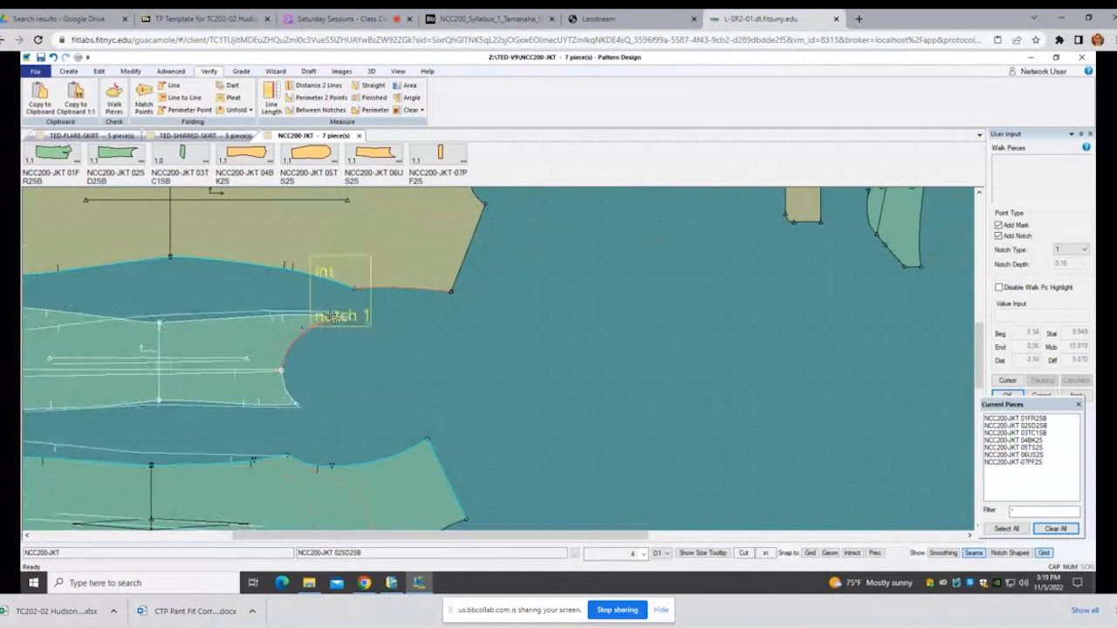
{"action": "left_click", "coordinate": [448, 287]}
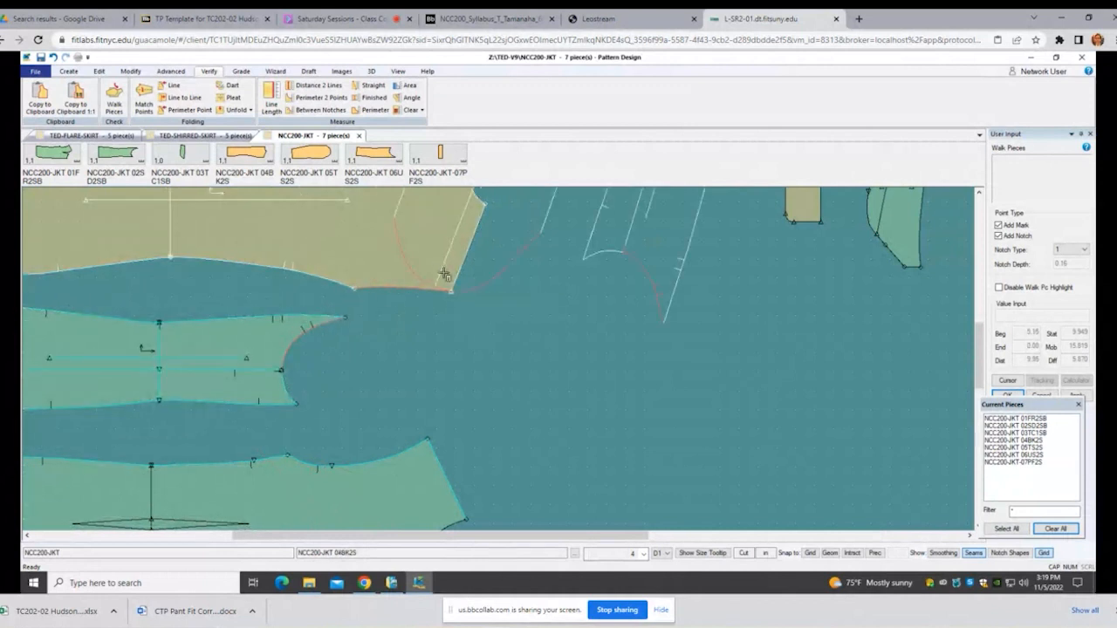
{"action": "right_click", "coordinate": [481, 299]}
{"action": "left_click", "coordinate": [488, 365]}
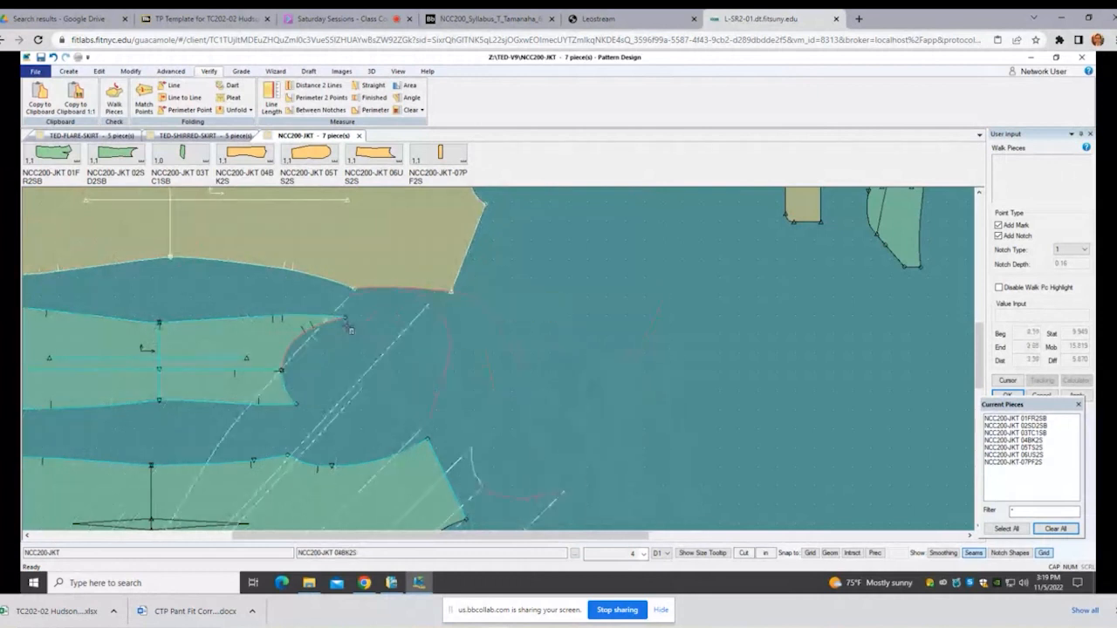
{"action": "right_click", "coordinate": [558, 309]}
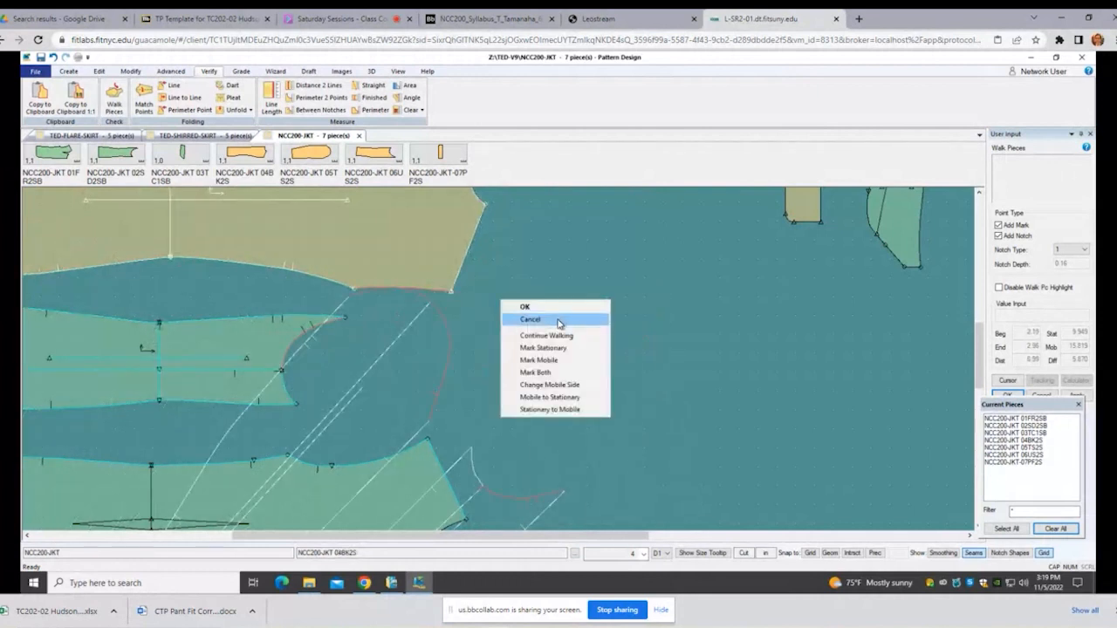
{"action": "left_click", "coordinate": [560, 318]}
{"action": "scroll", "coordinate": [550, 342], "scroll_direction": "down", "scroll_amount": 3}
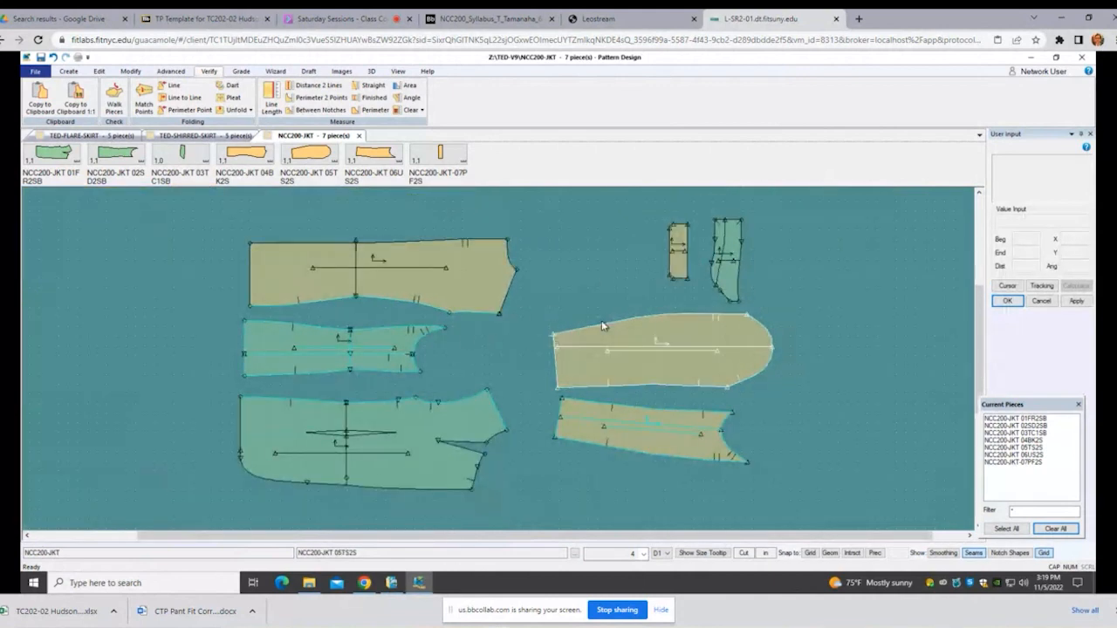
Step: Move the top collar between the back piece and the pocket flap, and shift the top and under sleeves farther from the body pieces
{"action": "scroll", "coordinate": [602, 320], "scroll_direction": "up", "scroll_amount": 1}
{"action": "scroll", "coordinate": [542, 362], "scroll_direction": "down", "scroll_amount": 2}
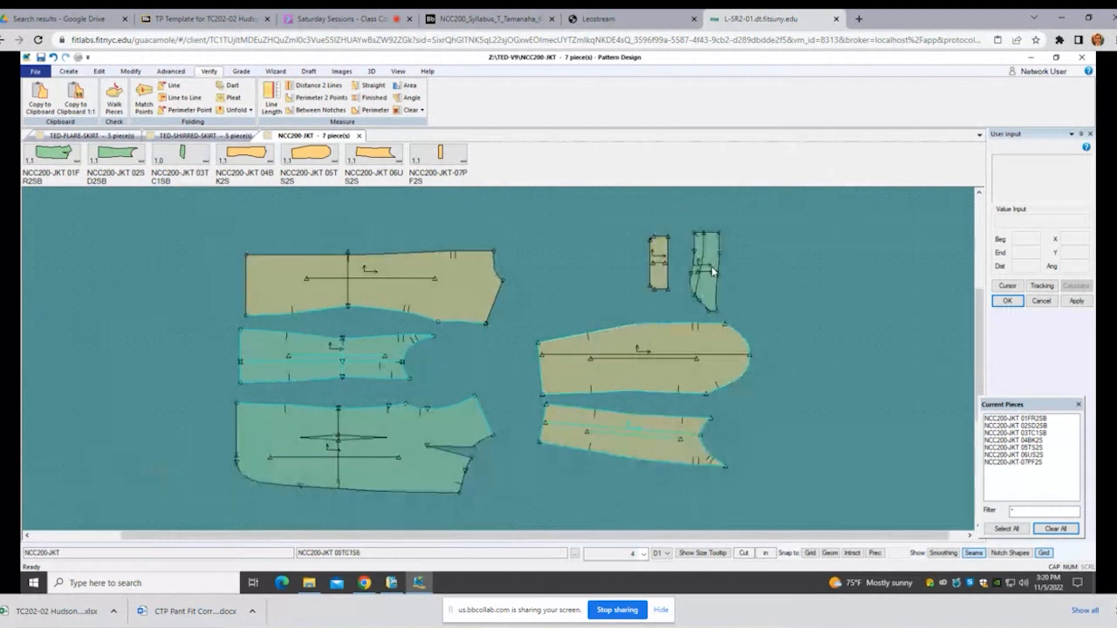
{"action": "left_click_drag", "start_coordinate": [711, 266], "coordinate": [568, 263]}
{"action": "left_click_drag", "start_coordinate": [655, 355], "coordinate": [780, 365]}
{"action": "left_click_drag", "start_coordinate": [647, 463], "coordinate": [748, 440]}
{"action": "left_click", "coordinate": [572, 293]}
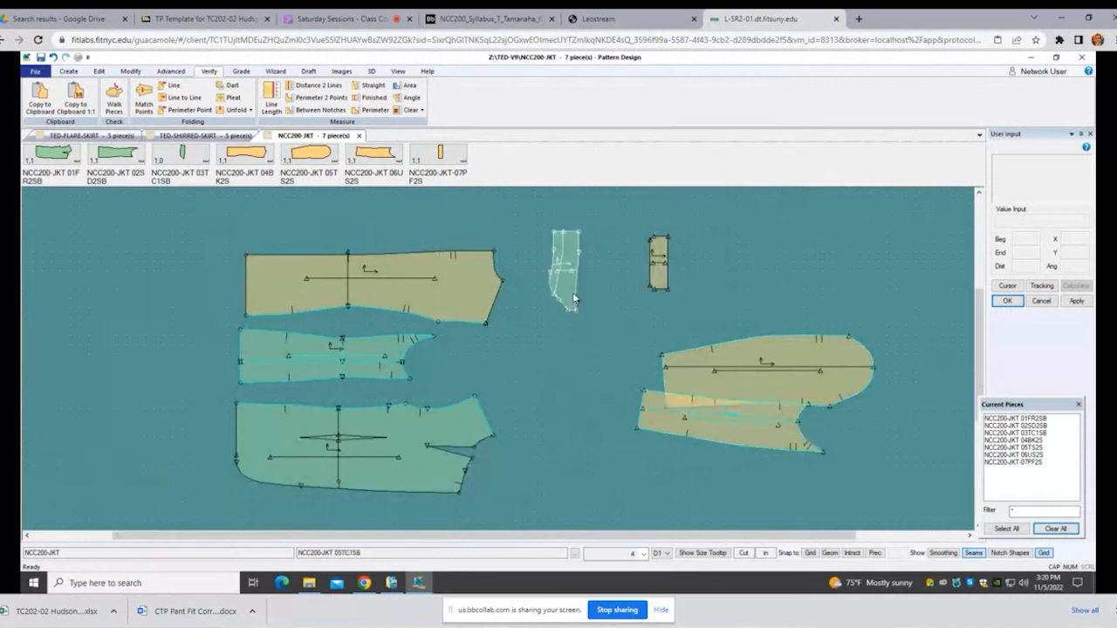
Step: Place the top collar beside the front piece's neckline
{"action": "scroll", "coordinate": [573, 294], "scroll_direction": "up", "scroll_amount": 1}
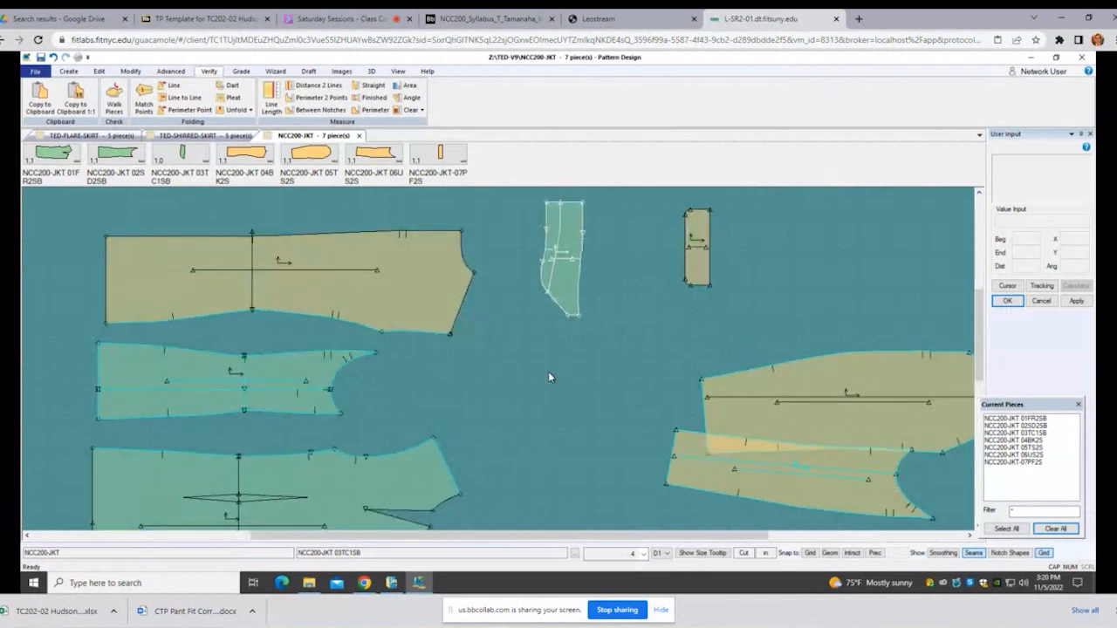
{"action": "scroll", "coordinate": [549, 374], "scroll_direction": "down", "scroll_amount": 2}
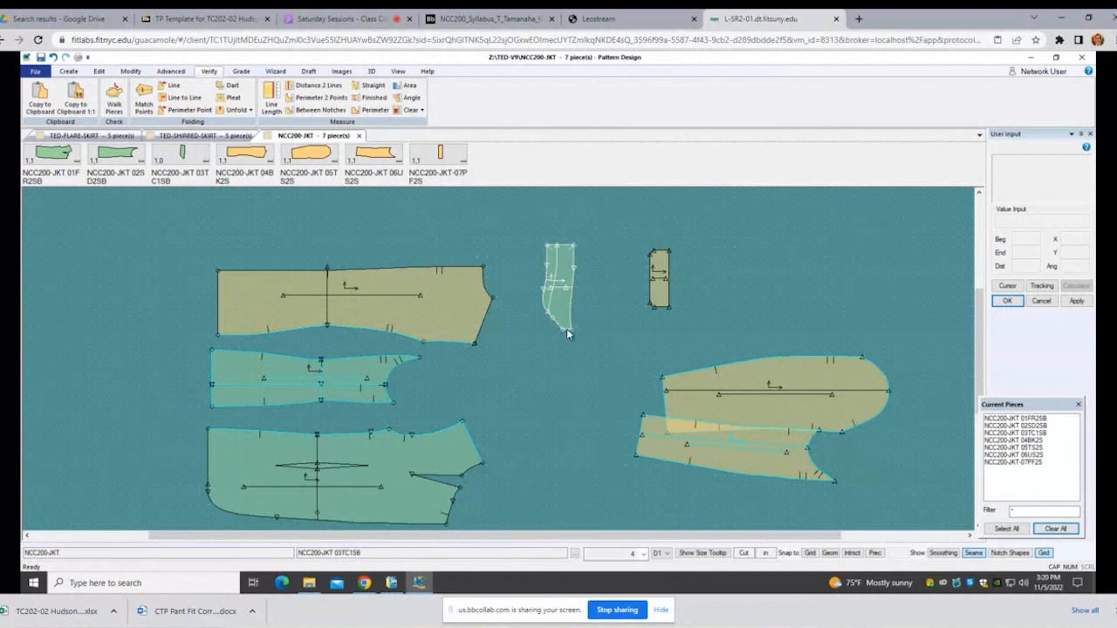
{"action": "scroll", "coordinate": [564, 336], "scroll_direction": "up", "scroll_amount": 1}
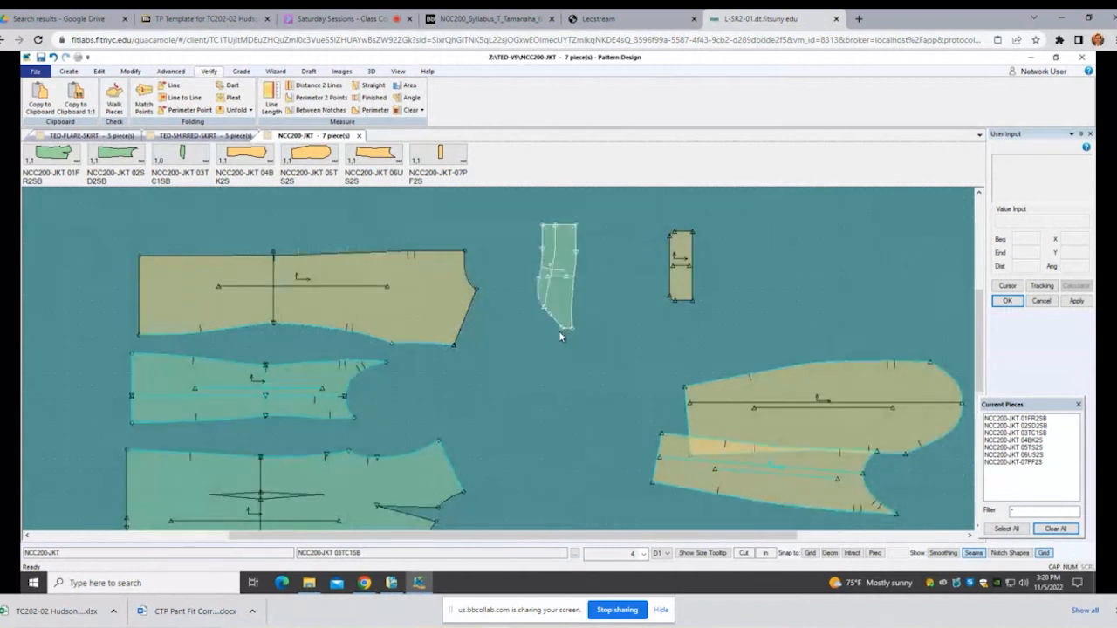
{"action": "left_click_drag", "start_coordinate": [561, 326], "coordinate": [482, 501]}
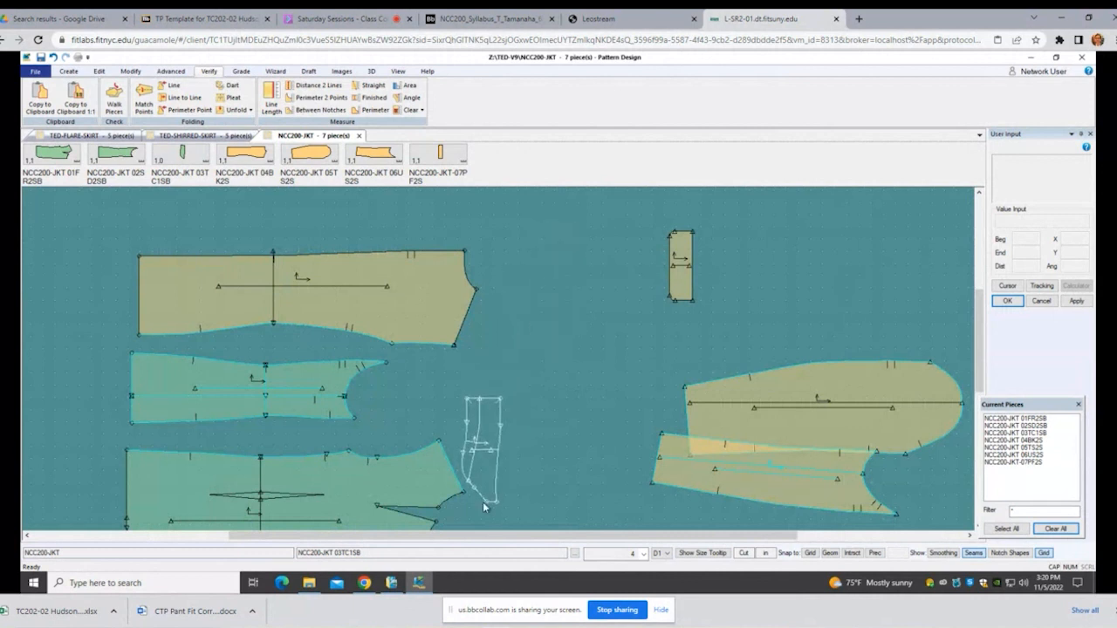
{"action": "left_click", "coordinate": [417, 511]}
{"action": "scroll", "coordinate": [419, 490], "scroll_direction": "up", "scroll_amount": 2}
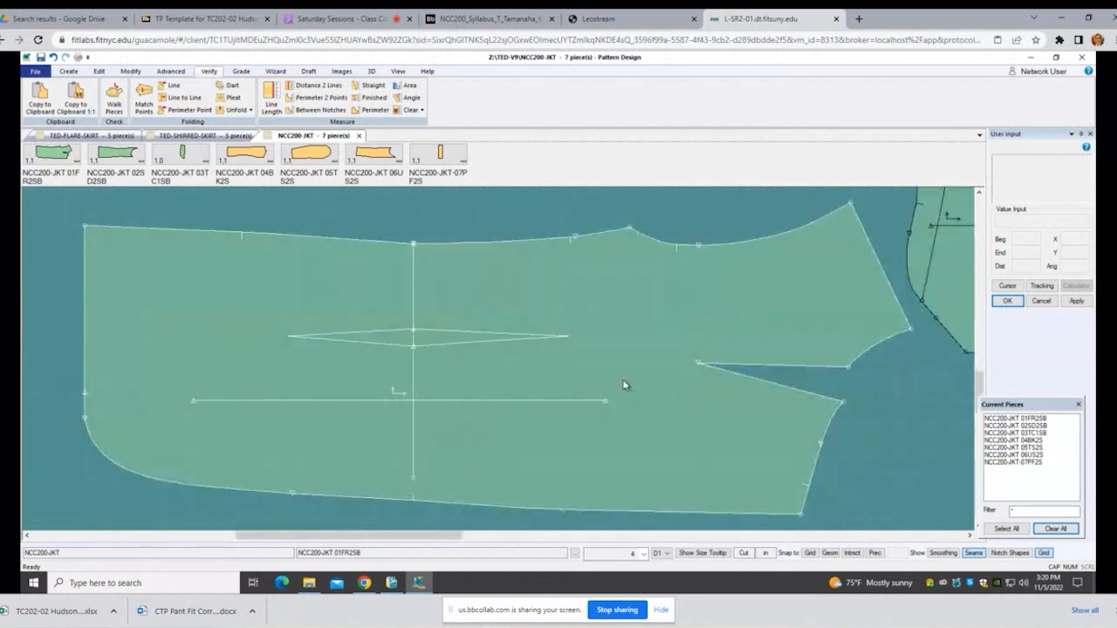
{"action": "left_click_drag", "start_coordinate": [899, 312], "coordinate": [936, 419]}
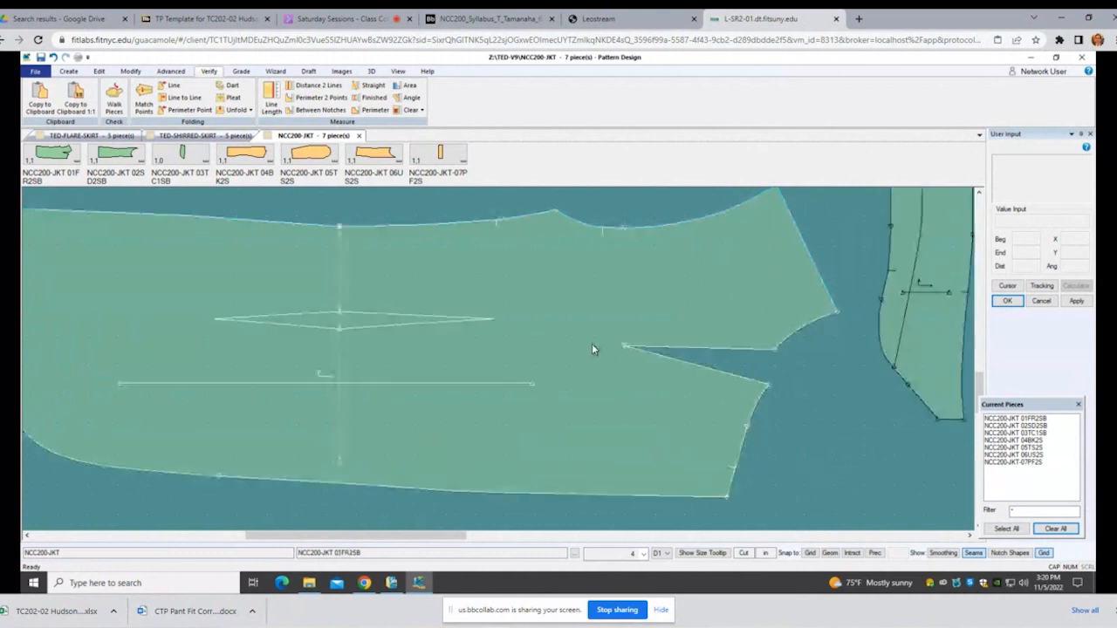
Step: Move the side piece aside, bring the back piece directly above the front, and shift the top collar farther from the front neckline
{"action": "scroll", "coordinate": [592, 343], "scroll_direction": "down", "scroll_amount": 6}
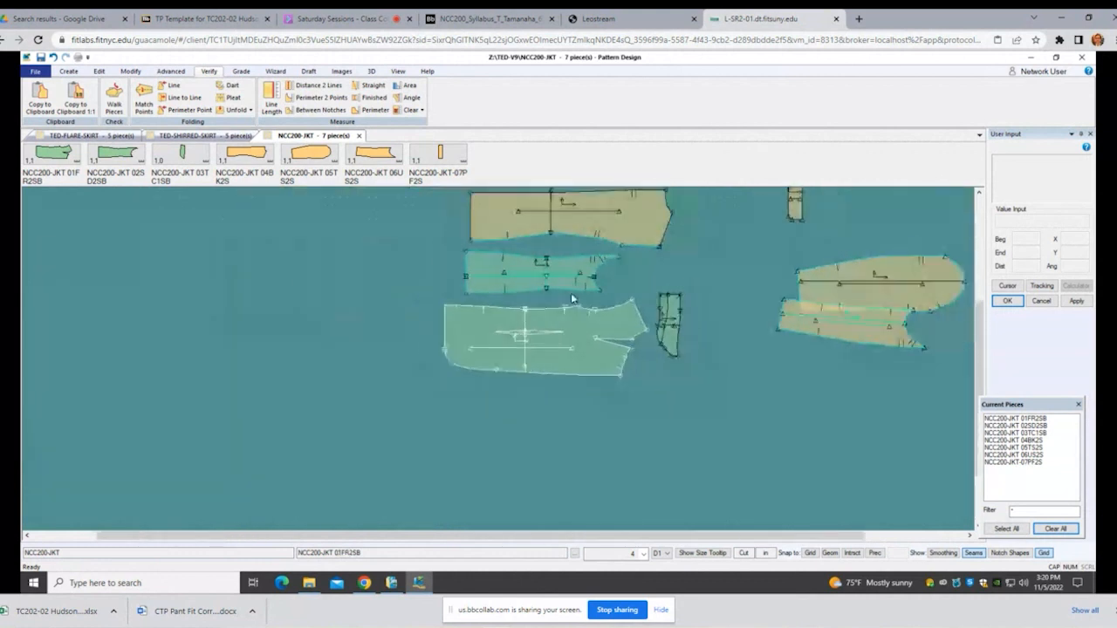
{"action": "left_click_drag", "start_coordinate": [570, 289], "coordinate": [418, 278]}
{"action": "left_click_drag", "start_coordinate": [664, 230], "coordinate": [633, 260]}
{"action": "scroll", "coordinate": [556, 436], "scroll_direction": "up", "scroll_amount": 5}
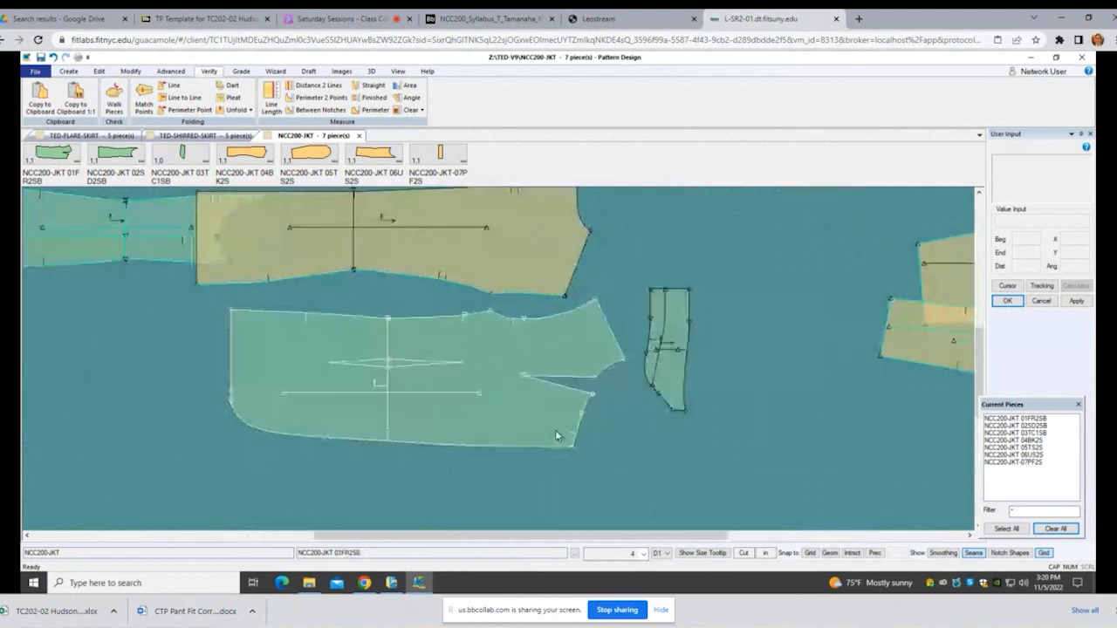
{"action": "left_click", "coordinate": [559, 435]}
{"action": "left_click_drag", "start_coordinate": [681, 379], "coordinate": [785, 377]}
{"action": "left_click", "coordinate": [453, 246]}
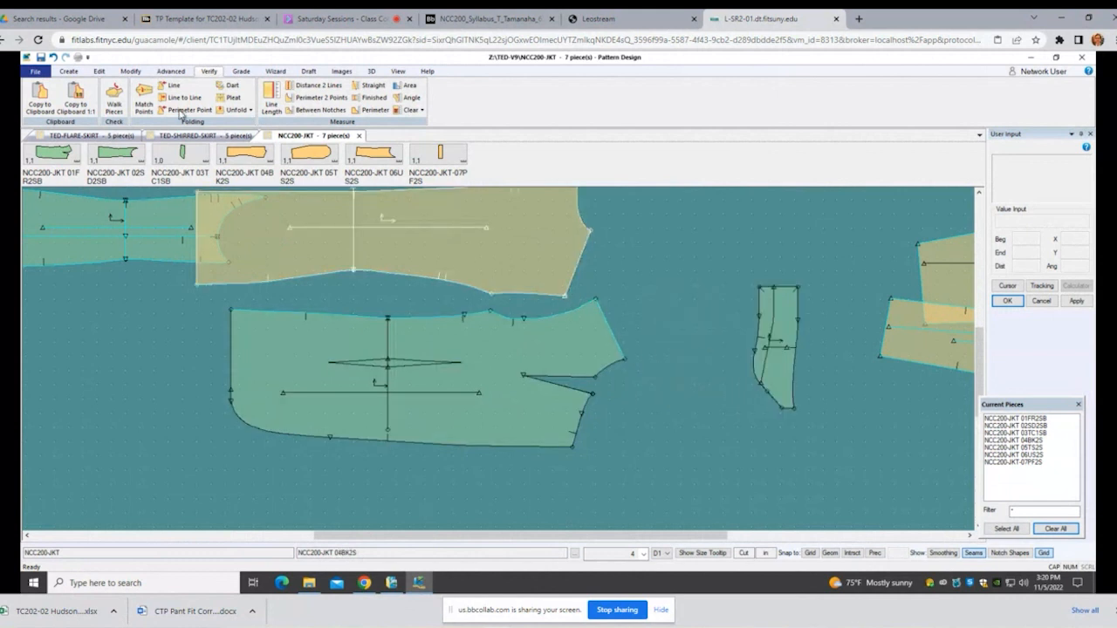
Step: Start Walk Pieces on the front's neckline segment below the neck dart, reverse its direction, and exclude everything before the notch
{"action": "left_click", "coordinate": [113, 96]}
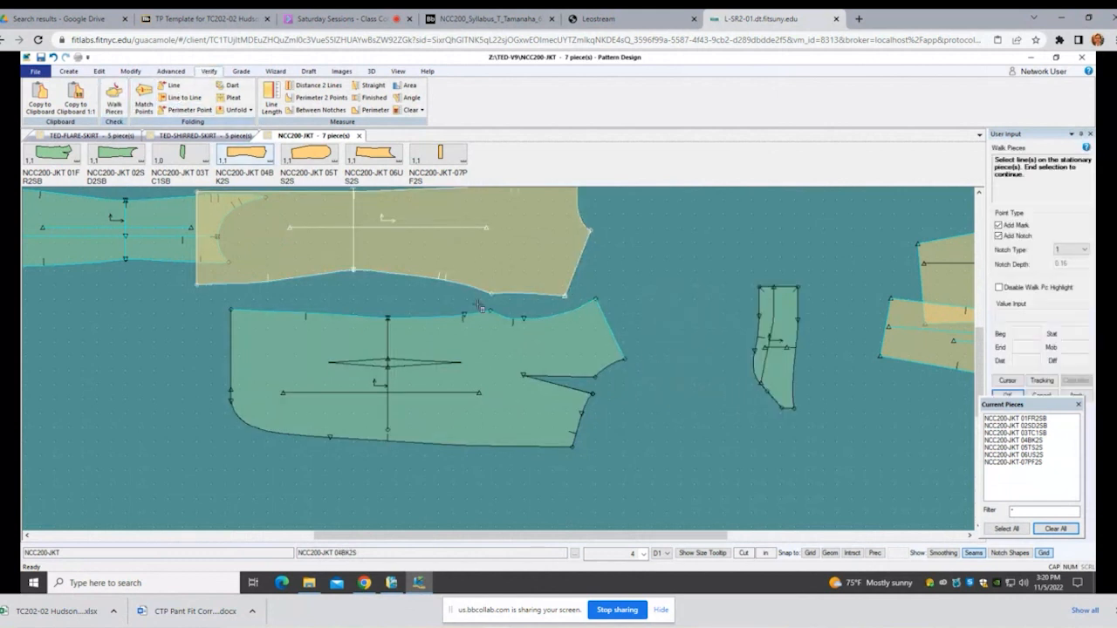
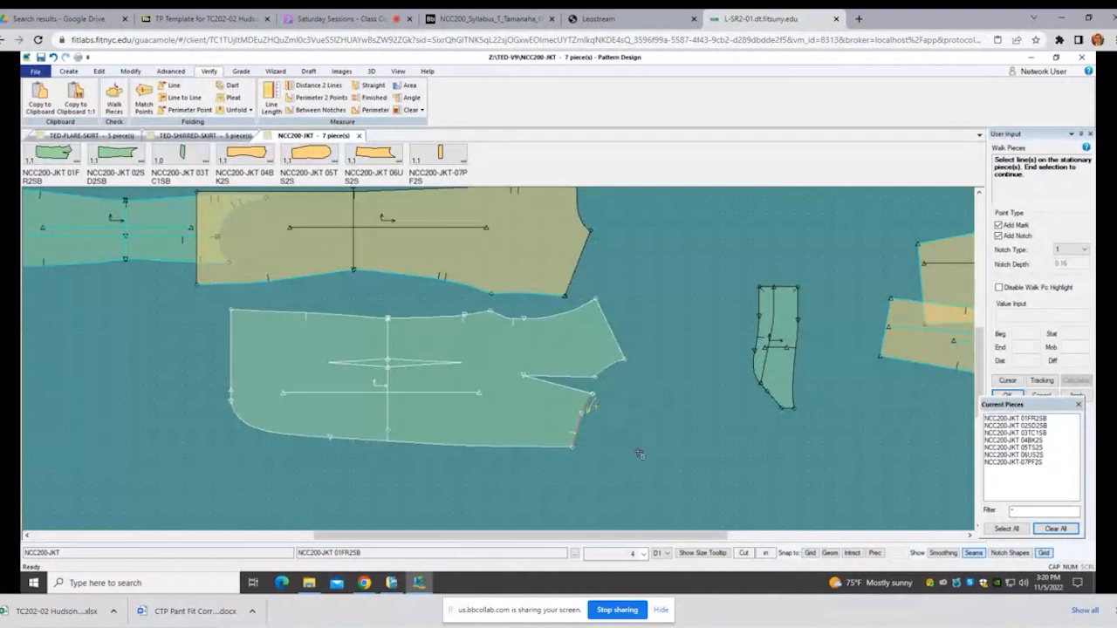
{"action": "right_click", "coordinate": [667, 384]}
{"action": "left_click", "coordinate": [661, 415]}
{"action": "scroll", "coordinate": [666, 406], "scroll_direction": "up", "scroll_amount": 2}
{"action": "right_click", "coordinate": [682, 388]}
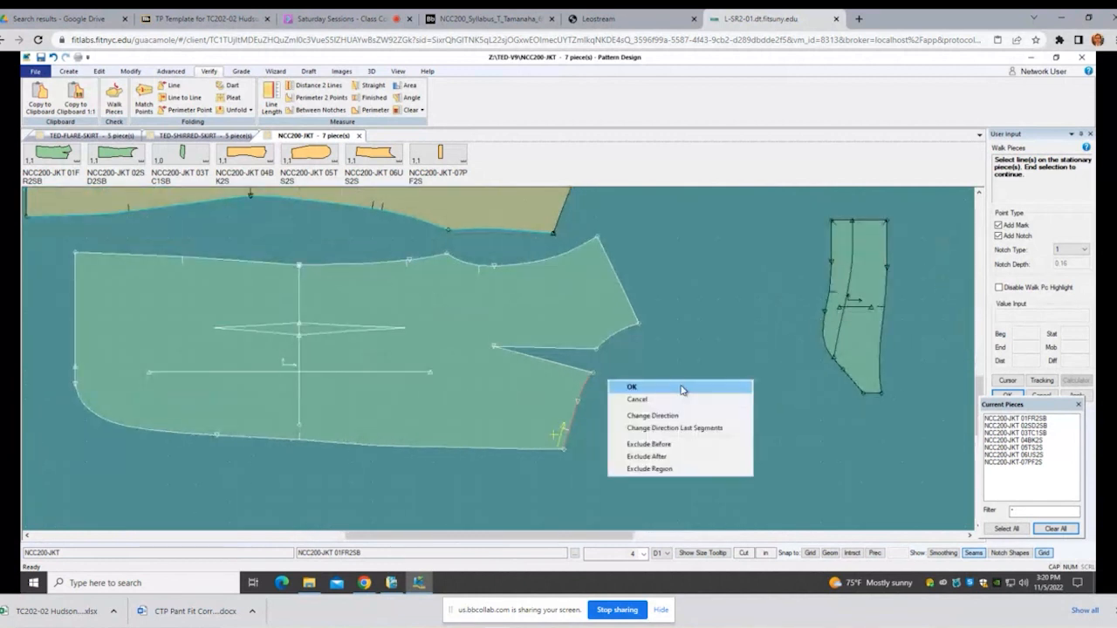
{"action": "left_click", "coordinate": [660, 445]}
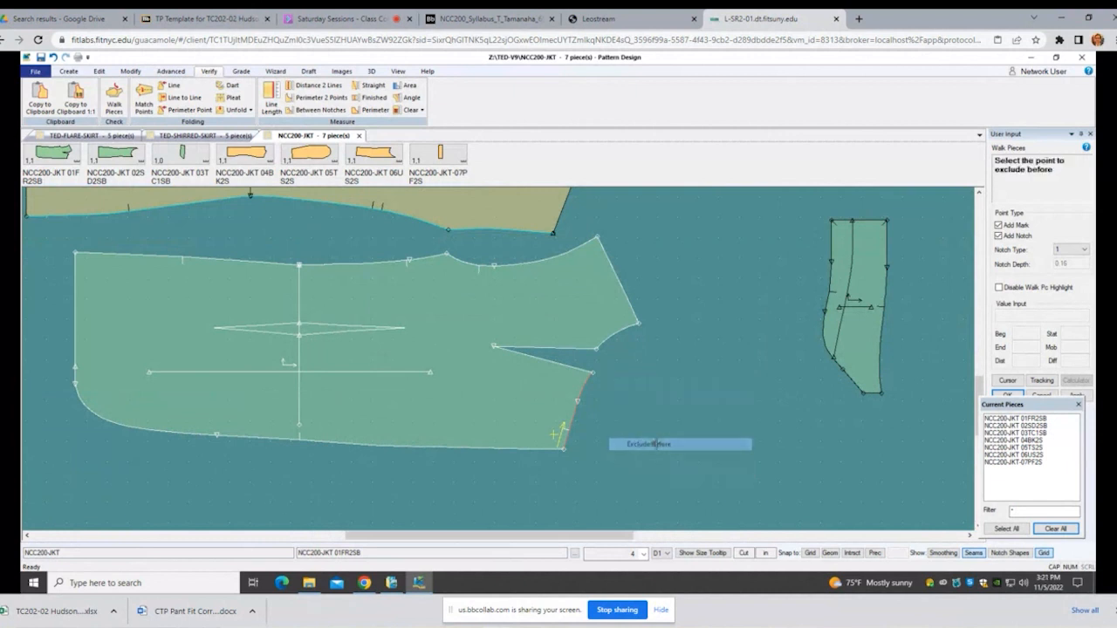
{"action": "left_click", "coordinate": [569, 429]}
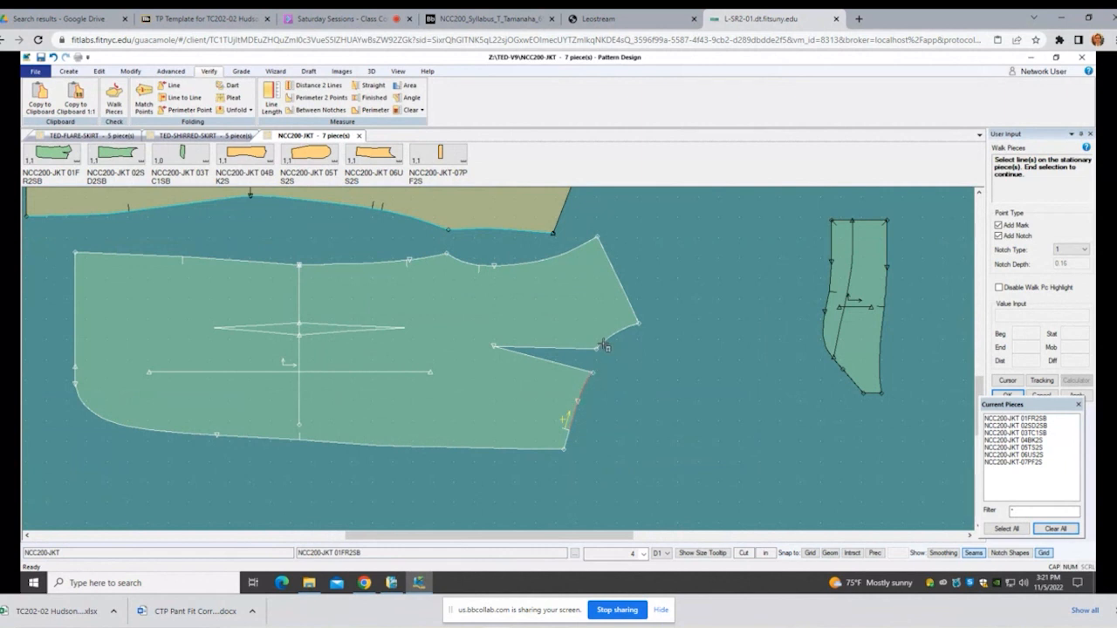
Step: Add the front neckline above the dart and the back neckline to the stationary lines, and confirm the selection
{"action": "scroll", "coordinate": [610, 353], "scroll_direction": "down", "scroll_amount": 4}
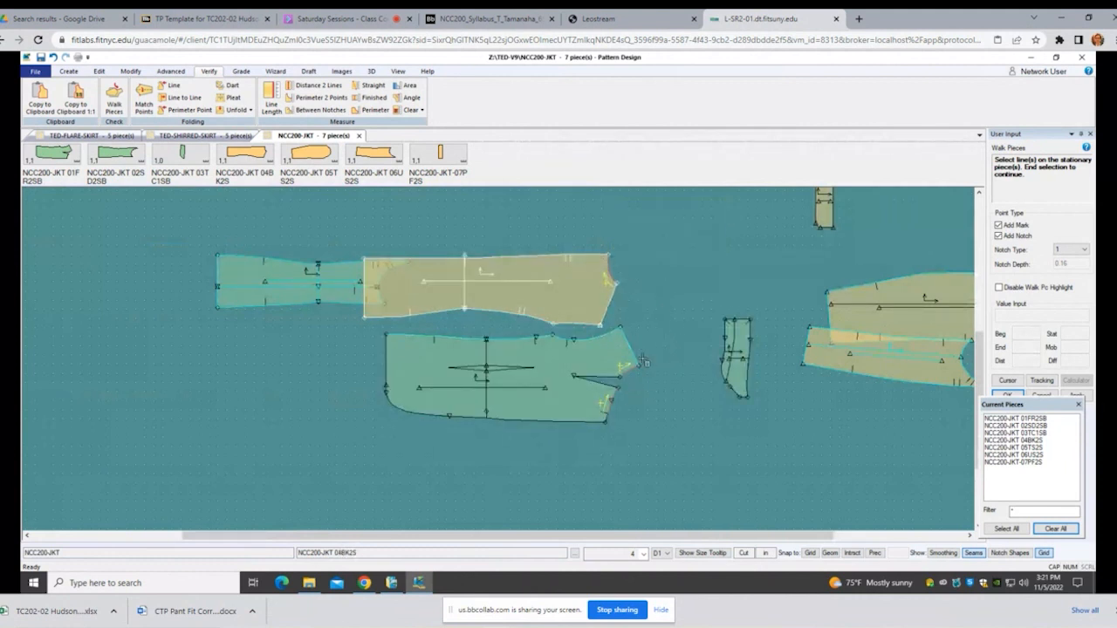
{"action": "right_click", "coordinate": [602, 342]}
{"action": "left_click", "coordinate": [613, 348]}
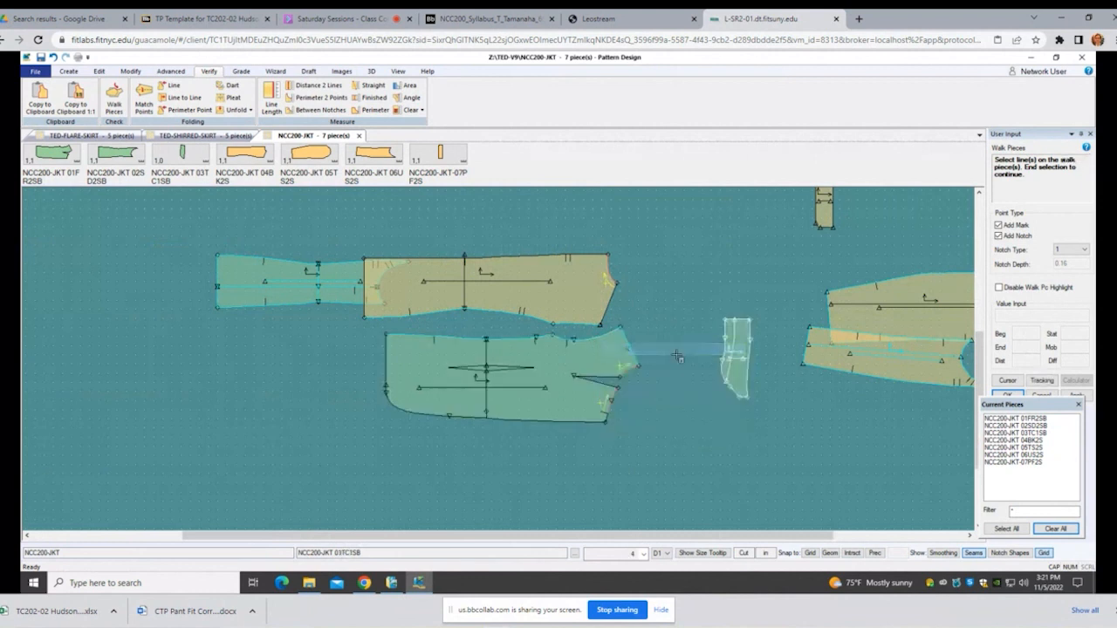
Step: Select the top collar's neck-edge segments as the walk lines and start walking the collar along the front neckline
{"action": "scroll", "coordinate": [703, 393], "scroll_direction": "up", "scroll_amount": 3}
{"action": "scroll", "coordinate": [704, 394], "scroll_direction": "up", "scroll_amount": 1}
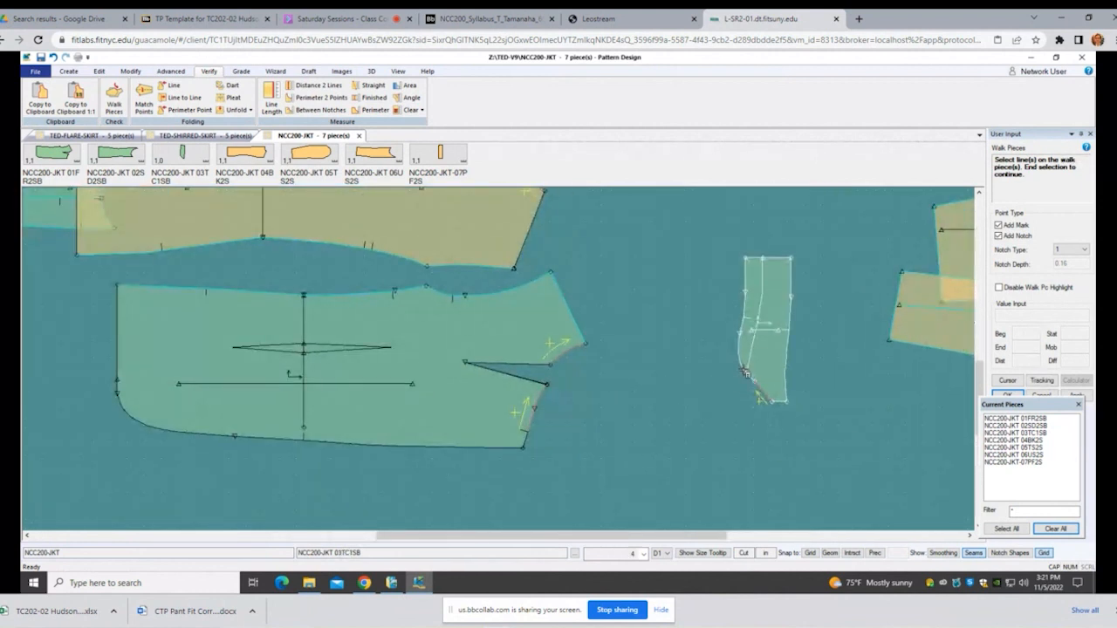
{"action": "left_click", "coordinate": [743, 370]}
{"action": "right_click", "coordinate": [661, 267]}
{"action": "left_click", "coordinate": [658, 268]}
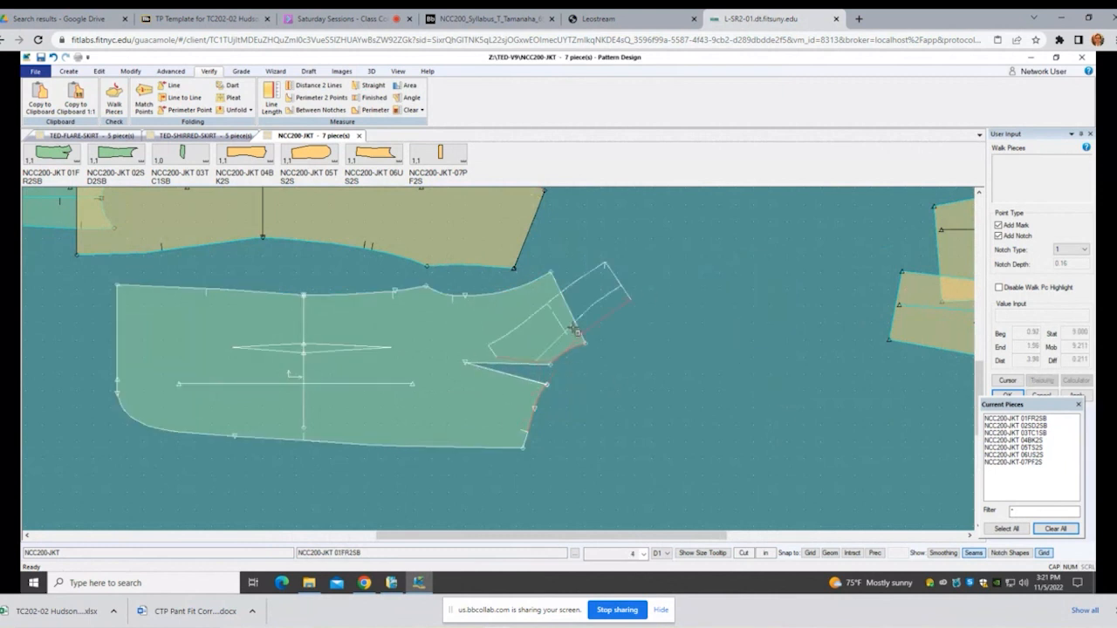
Step: Flip the collar with Change Mobile Side and walk it up the front neckline to the shoulder neck point
{"action": "scroll", "coordinate": [593, 371], "scroll_direction": "down", "scroll_amount": 3}
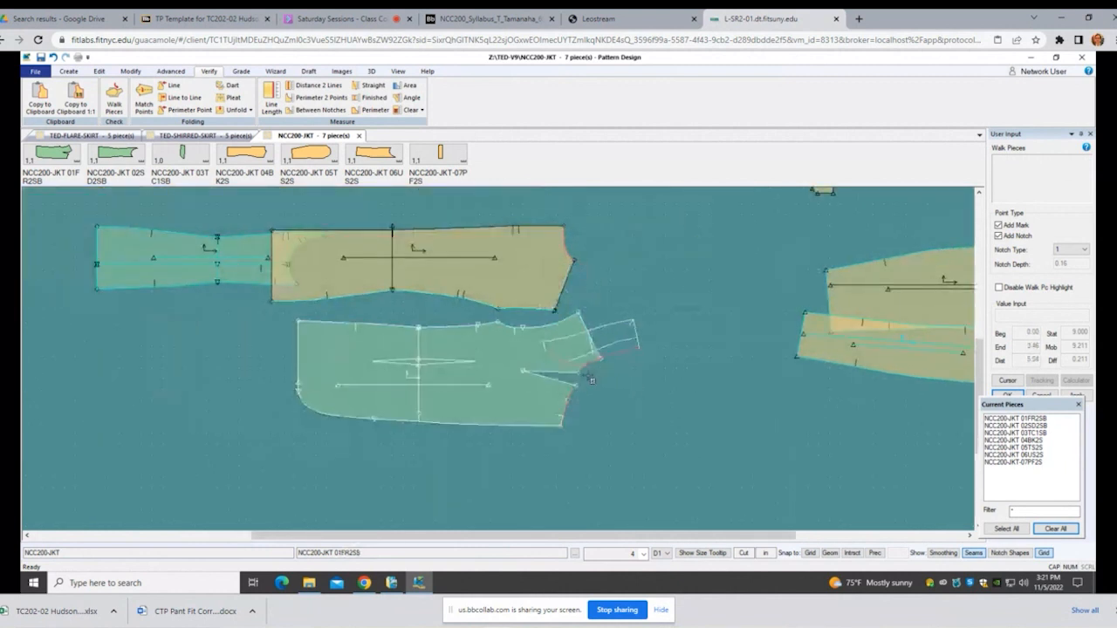
{"action": "right_click", "coordinate": [578, 417]}
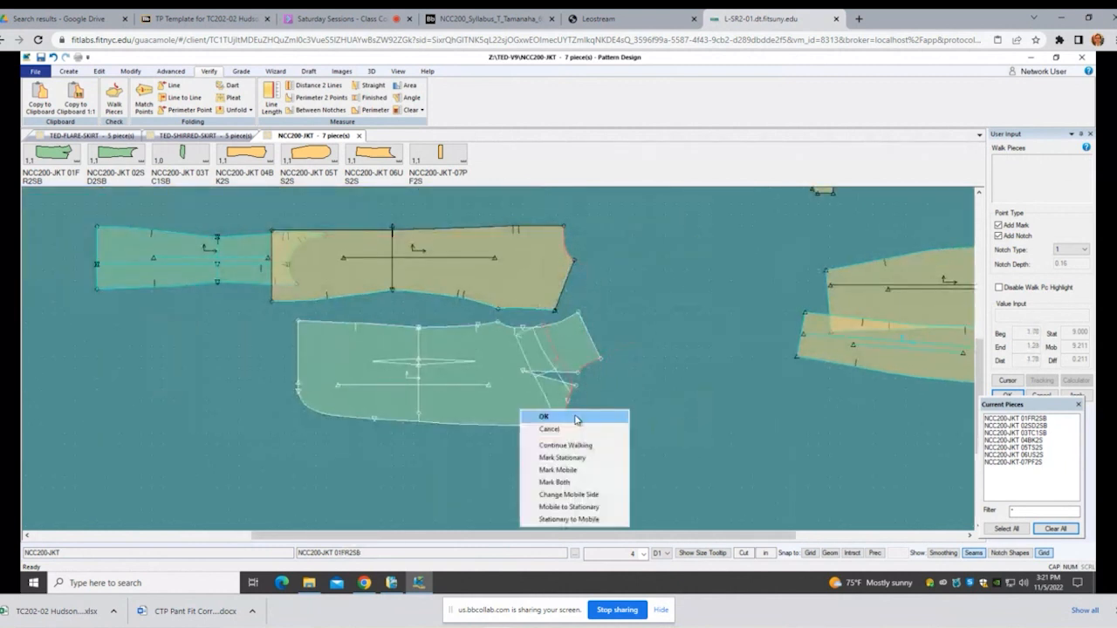
{"action": "left_click", "coordinate": [582, 495]}
{"action": "scroll", "coordinate": [572, 456], "scroll_direction": "up", "scroll_amount": 2}
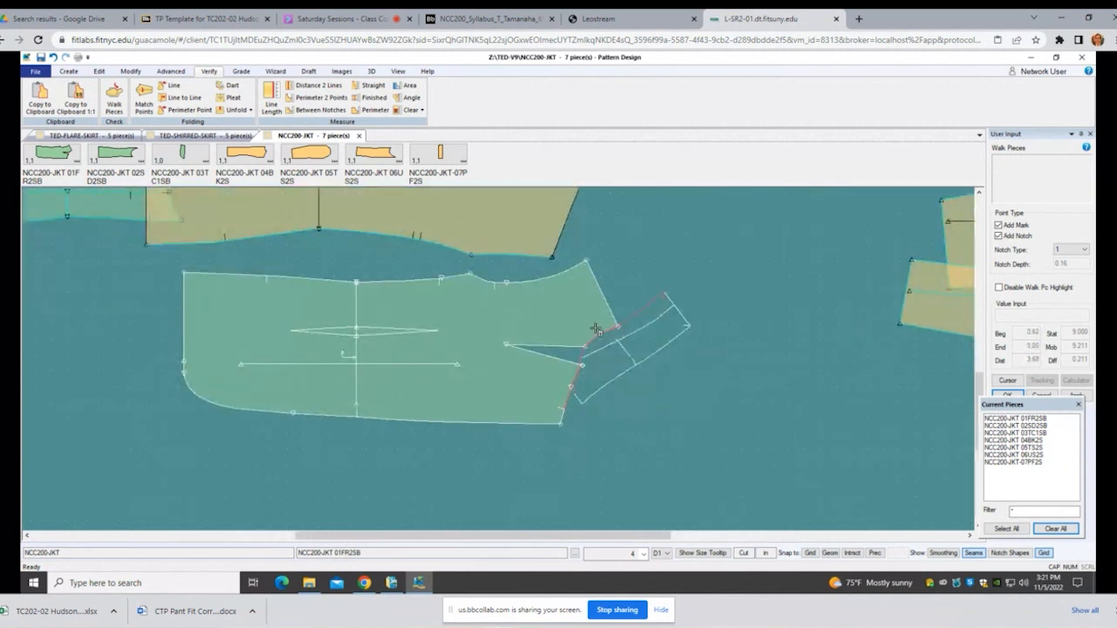
{"action": "scroll", "coordinate": [608, 328], "scroll_direction": "up", "scroll_amount": 4}
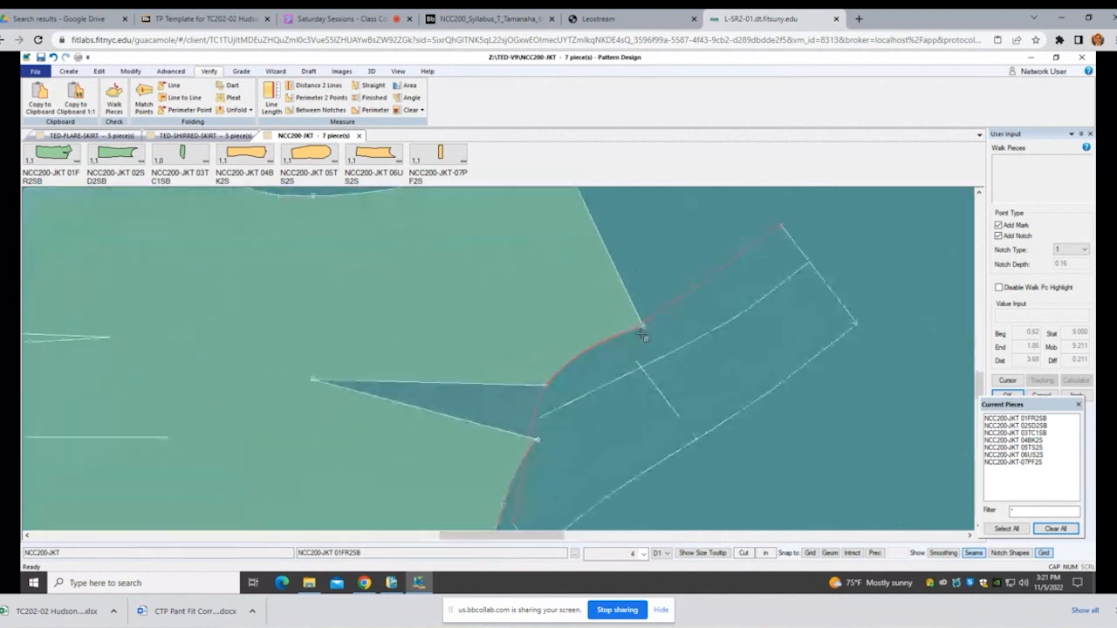
{"action": "scroll", "coordinate": [656, 340], "scroll_direction": "down", "scroll_amount": 5}
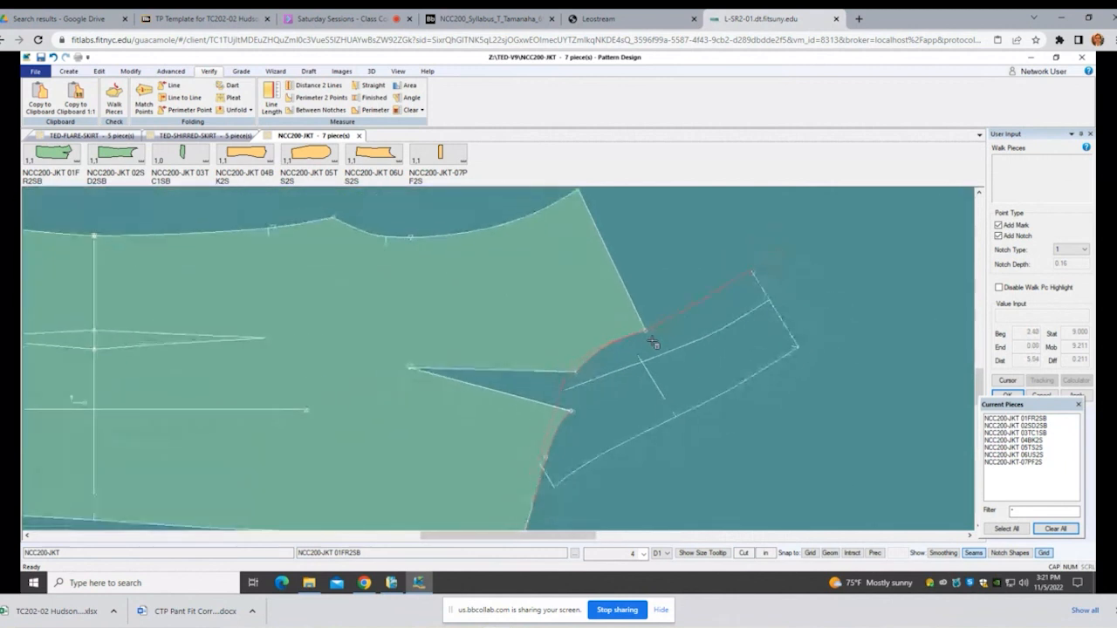
{"action": "scroll", "coordinate": [653, 345], "scroll_direction": "down", "scroll_amount": 1}
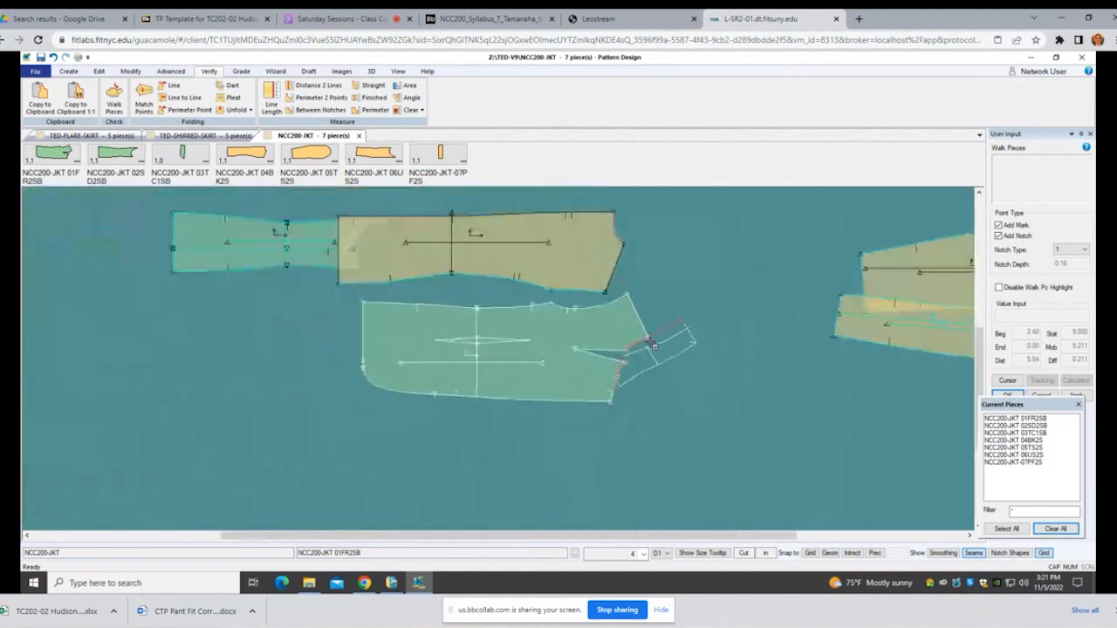
Step: Walk the collar along the back neckline, set it at the back's shoulder neck point, finish the walk with OK, and inspect the notch alignment
{"action": "scroll", "coordinate": [621, 226], "scroll_direction": "up", "scroll_amount": 4}
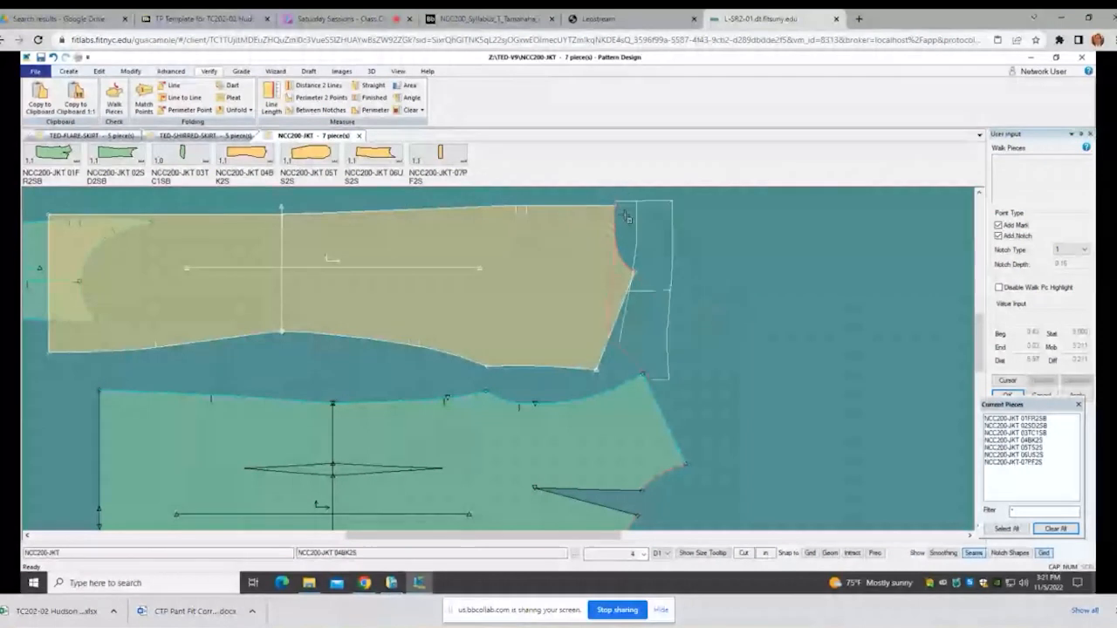
{"action": "scroll", "coordinate": [609, 257], "scroll_direction": "up", "scroll_amount": 3}
{"action": "scroll", "coordinate": [646, 289], "scroll_direction": "up", "scroll_amount": 1}
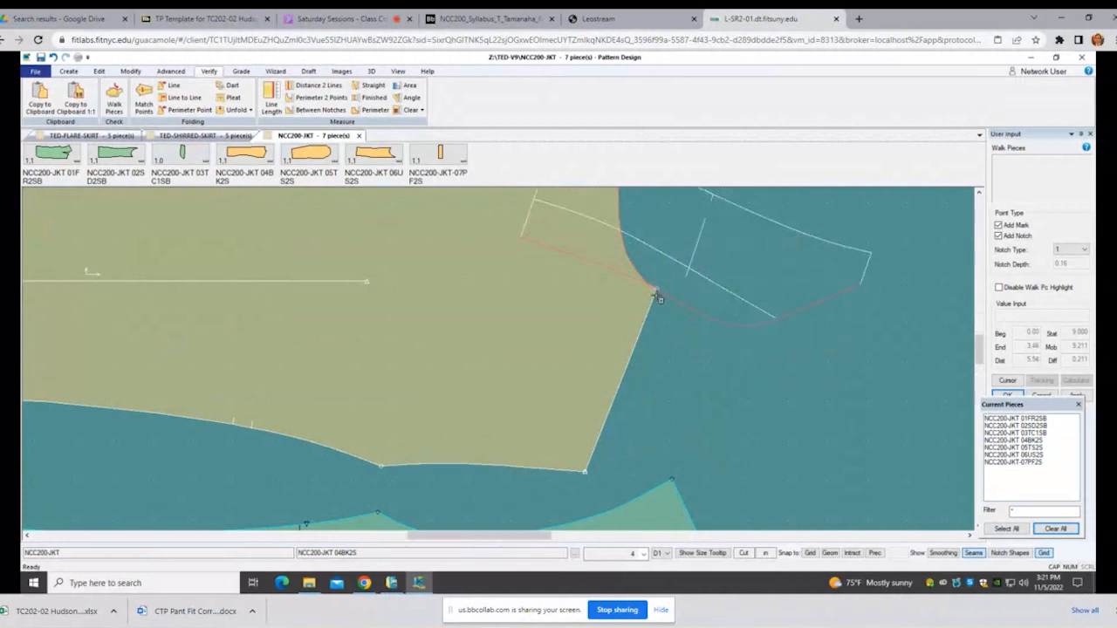
{"action": "left_click", "coordinate": [657, 297]}
{"action": "right_click", "coordinate": [618, 321]}
{"action": "left_click", "coordinate": [686, 331]}
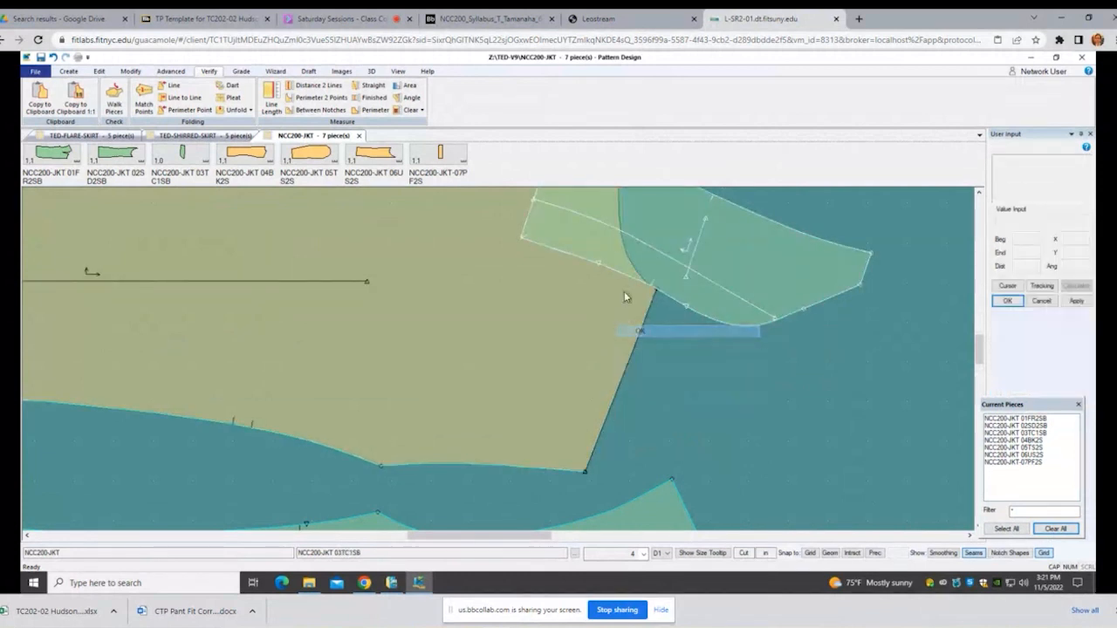
{"action": "scroll", "coordinate": [628, 288], "scroll_direction": "up", "scroll_amount": 5}
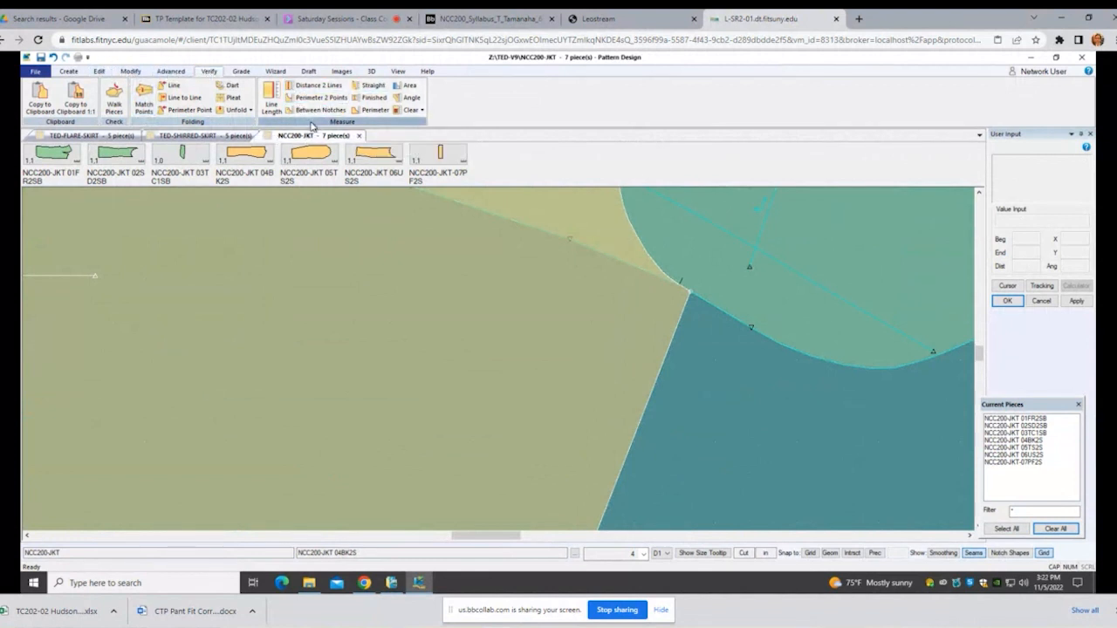
Step: Measure the straight distance between the top collar's neck-edge notch and the back's shoulder neck point
{"action": "left_click", "coordinate": [364, 85]}
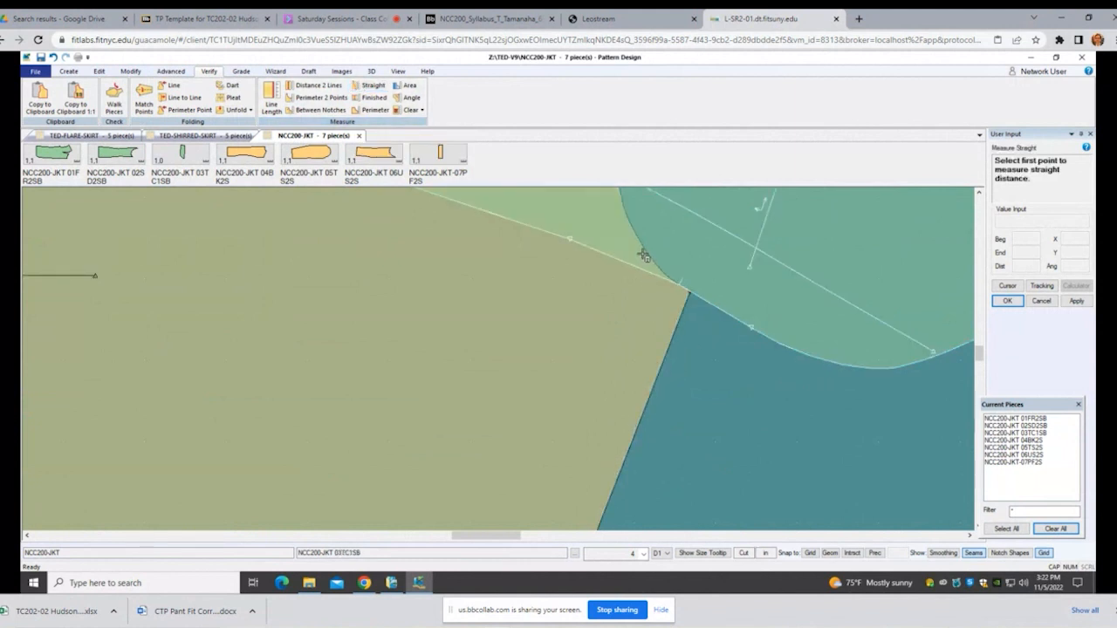
{"action": "left_click", "coordinate": [677, 291]}
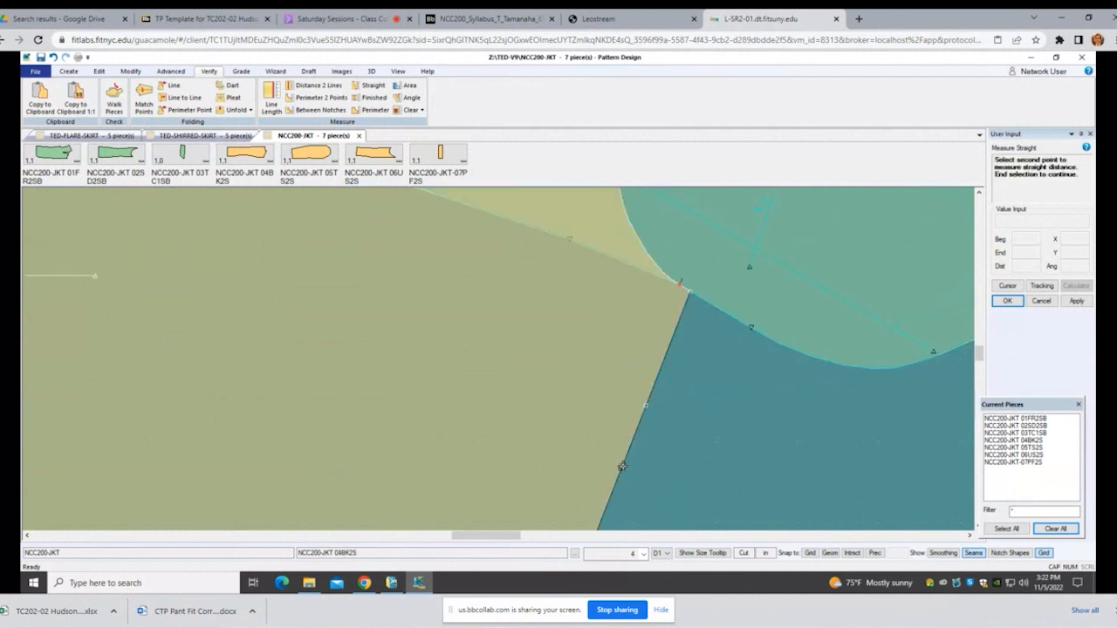
{"action": "left_click", "coordinate": [690, 291]}
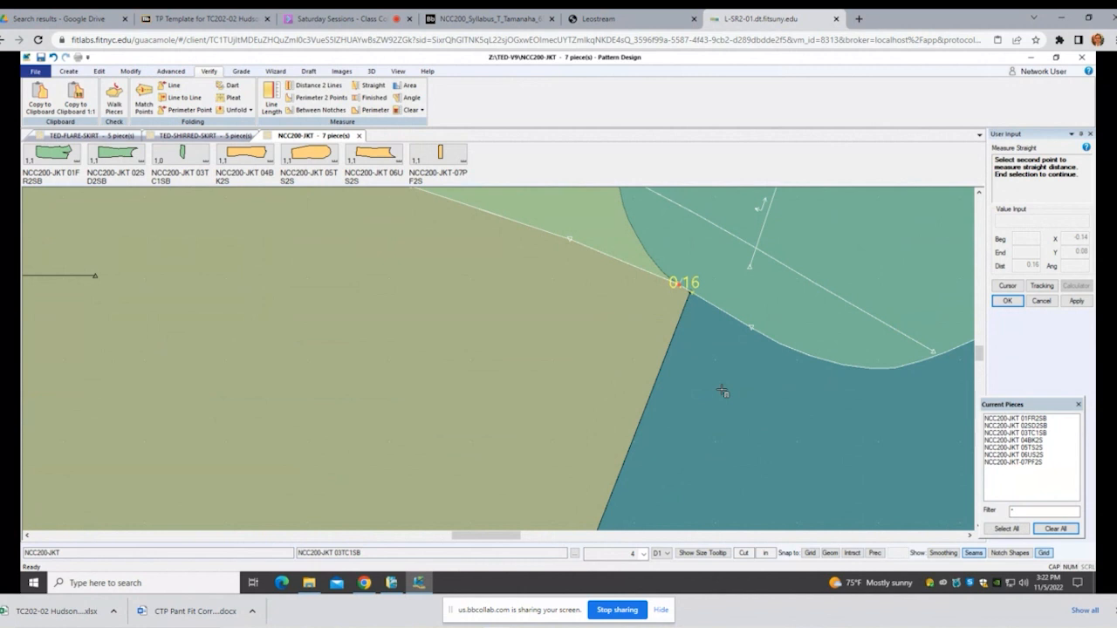
{"action": "right_click", "coordinate": [723, 361]}
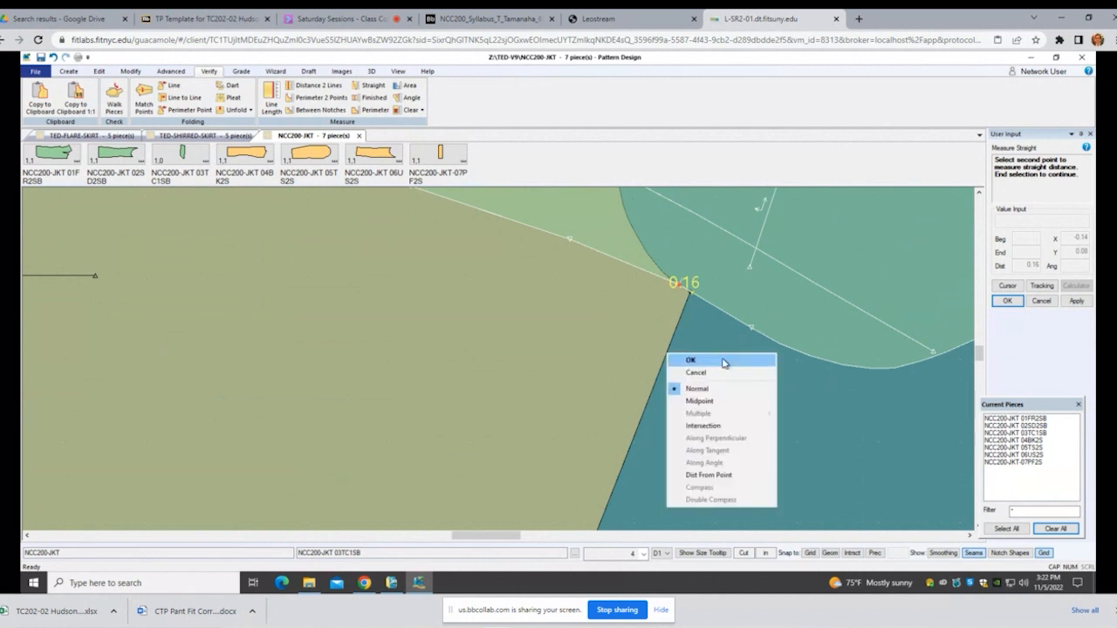
{"action": "left_click", "coordinate": [723, 361]}
{"action": "right_click", "coordinate": [718, 375]}
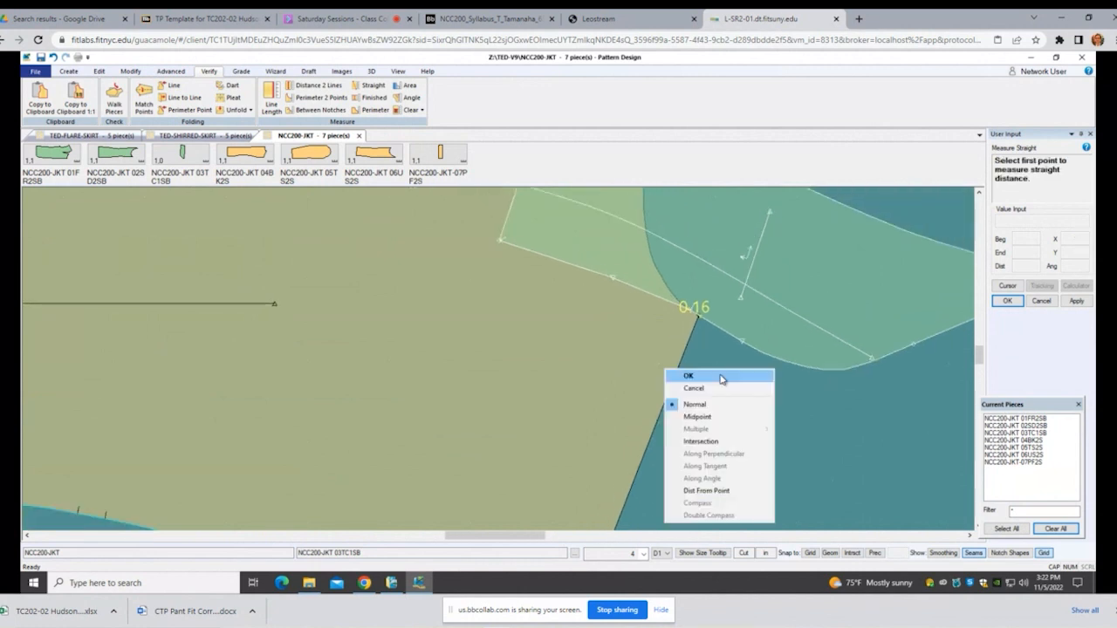
{"action": "left_click", "coordinate": [722, 377]}
{"action": "right_click", "coordinate": [721, 376]}
{"action": "left_click", "coordinate": [721, 377]}
{"action": "scroll", "coordinate": [721, 377], "scroll_direction": "down", "scroll_amount": 6}
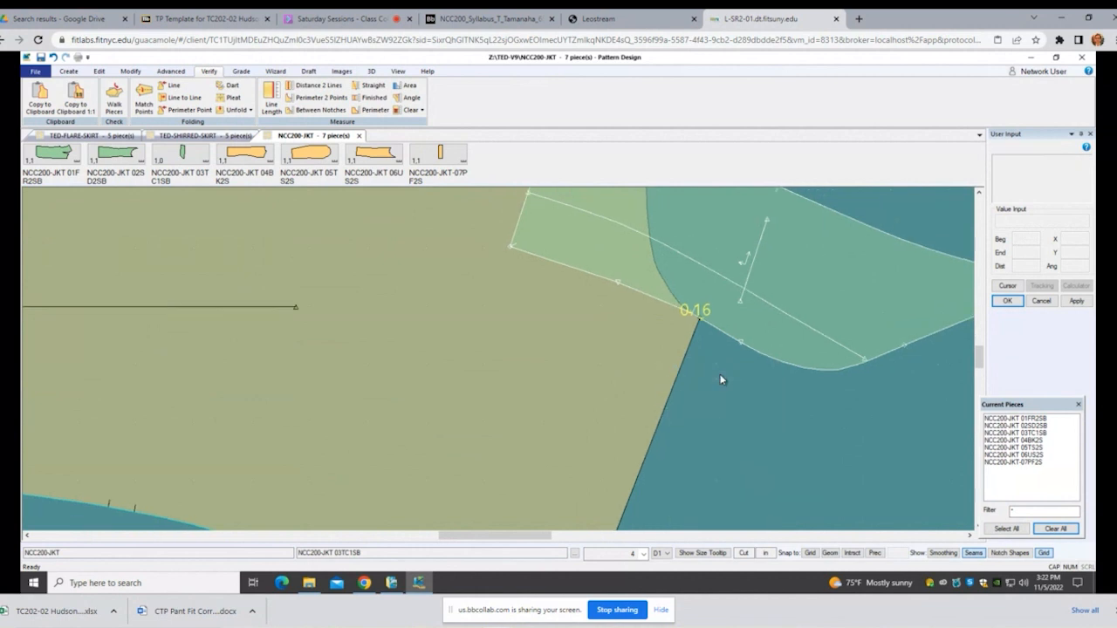
Step: Separate the top collar from the back neckline and clear the distance measurement
{"action": "left_click_drag", "start_coordinate": [743, 346], "coordinate": [871, 332]}
{"action": "scroll", "coordinate": [859, 329], "scroll_direction": "up", "scroll_amount": 3}
{"action": "left_click", "coordinate": [518, 258]}
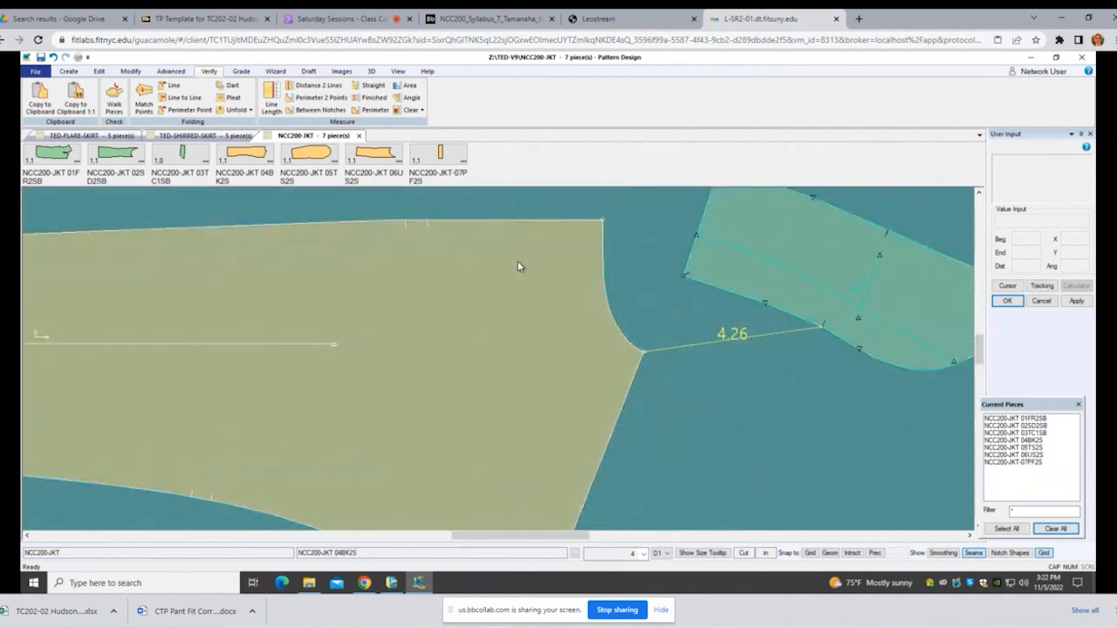
{"action": "left_click", "coordinate": [519, 262]}
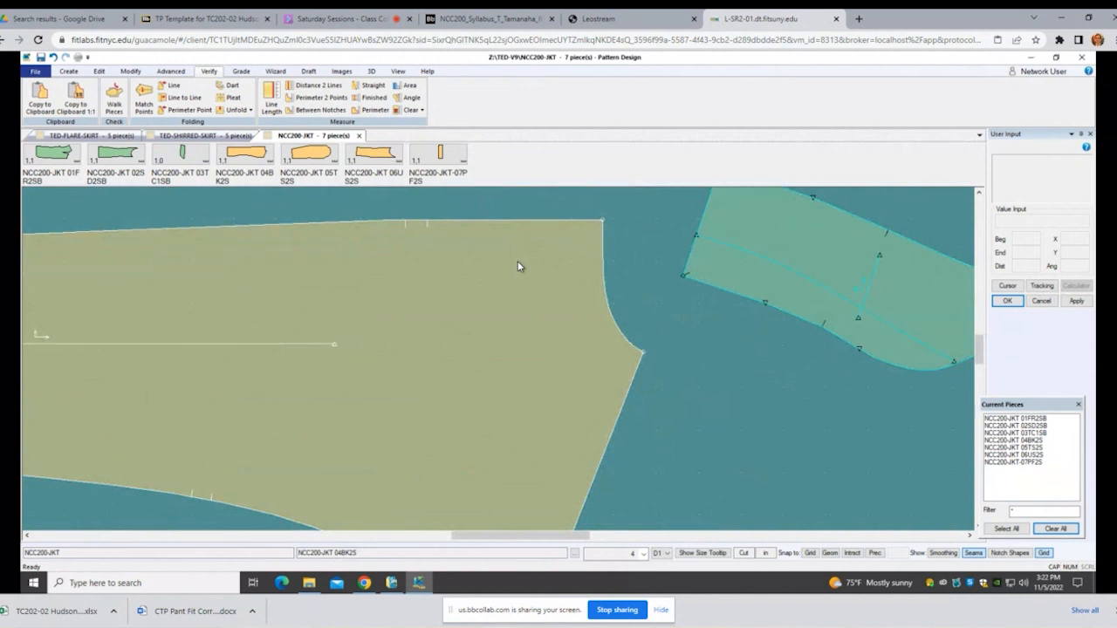
Step: Delete the shoulder notch on the top collar's neck edge
{"action": "left_click", "coordinate": [804, 197]}
{"action": "scroll", "coordinate": [868, 362], "scroll_direction": "up", "scroll_amount": 4}
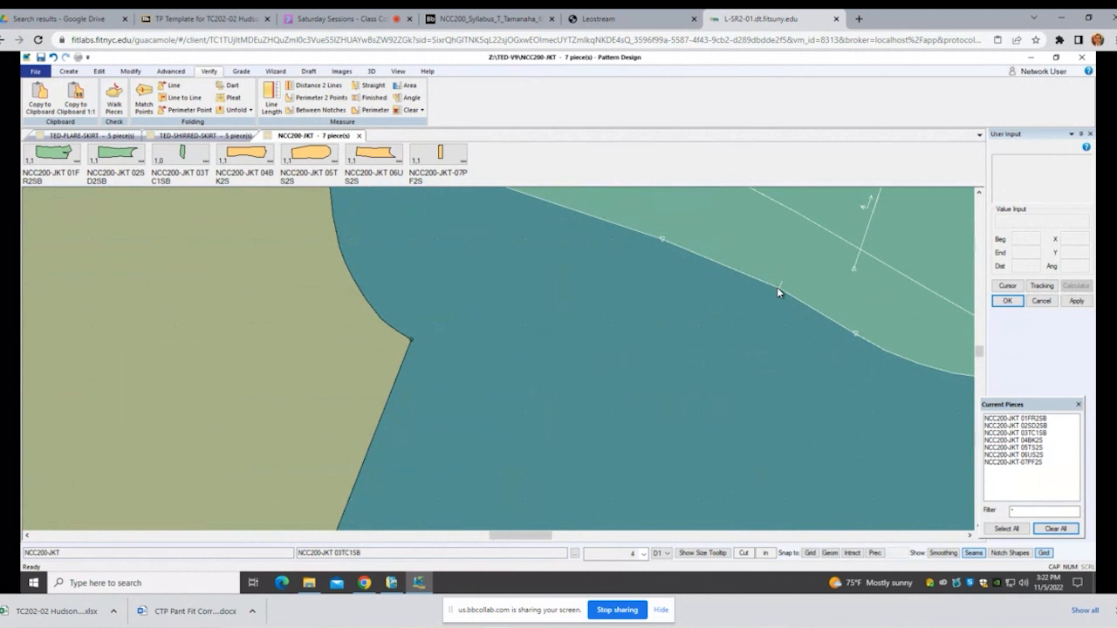
{"action": "scroll", "coordinate": [654, 326], "scroll_direction": "down", "scroll_amount": 3}
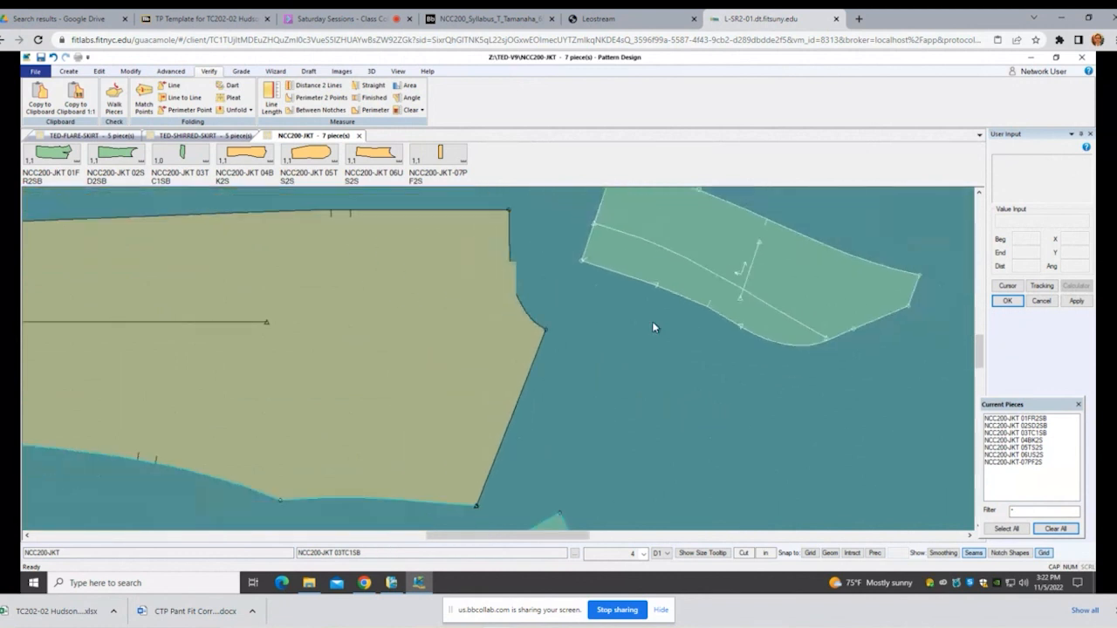
{"action": "scroll", "coordinate": [654, 327], "scroll_direction": "down", "scroll_amount": 2}
{"action": "mouse_move", "coordinate": [978, 364]}
{"action": "left_mouse_down"}
{"action": "mouse_move", "coordinate": [982, 384]}
{"action": "mouse_move", "coordinate": [981, 365]}
{"action": "left_mouse_up"}
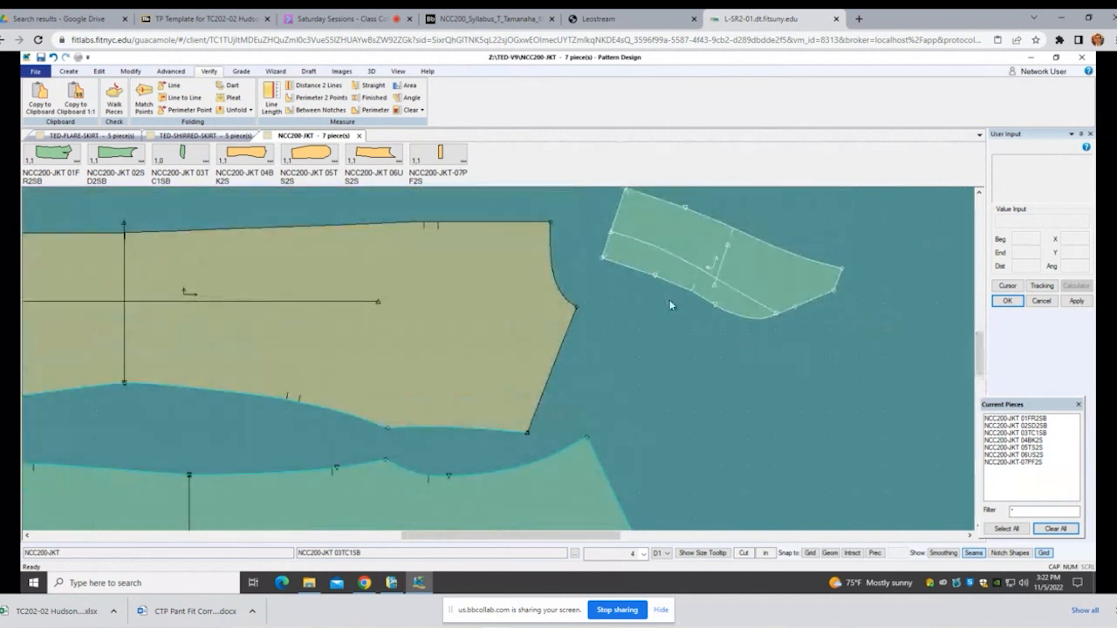
{"action": "scroll", "coordinate": [628, 257], "scroll_direction": "up", "scroll_amount": 2}
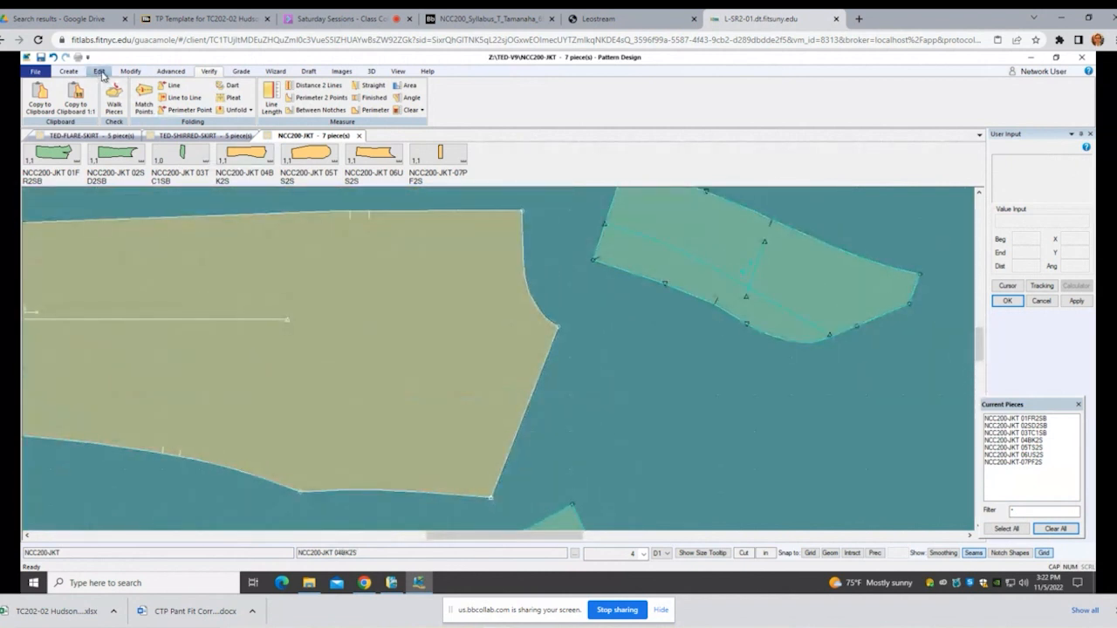
{"action": "left_click", "coordinate": [130, 72]}
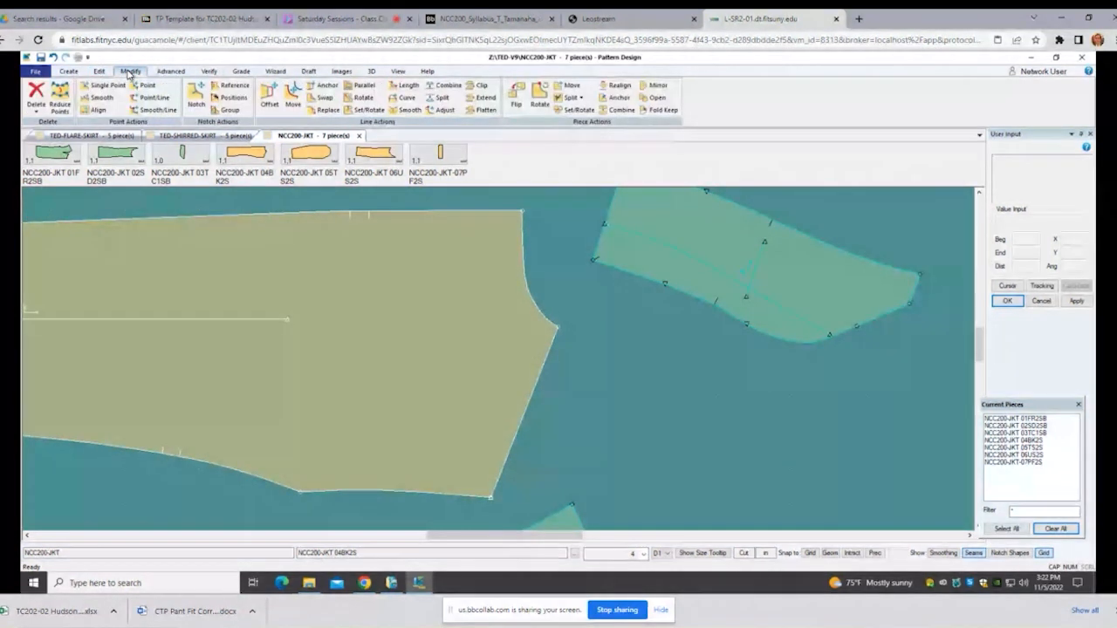
{"action": "left_click", "coordinate": [36, 109]}
{"action": "left_click", "coordinate": [48, 128]}
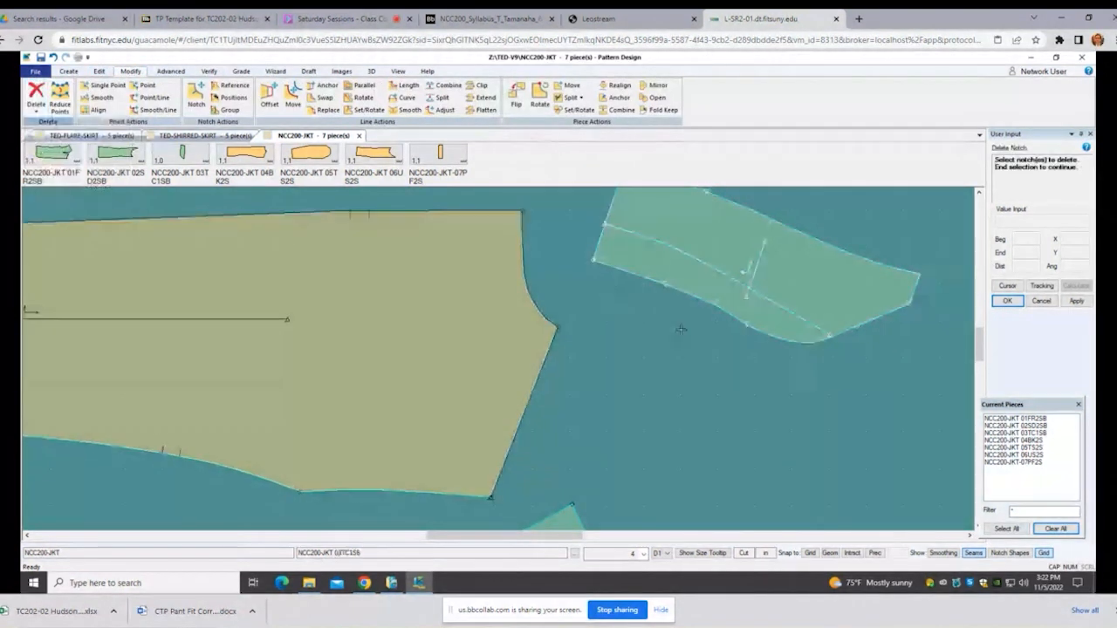
{"action": "left_click_drag", "start_coordinate": [729, 329], "coordinate": [578, 240]}
Step: Start Walk Pieces with the front neckline below the dart as a stationary line, reversing its direction and excluding the part before the collar notch
{"action": "scroll", "coordinate": [695, 351], "scroll_direction": "down", "scroll_amount": 3}
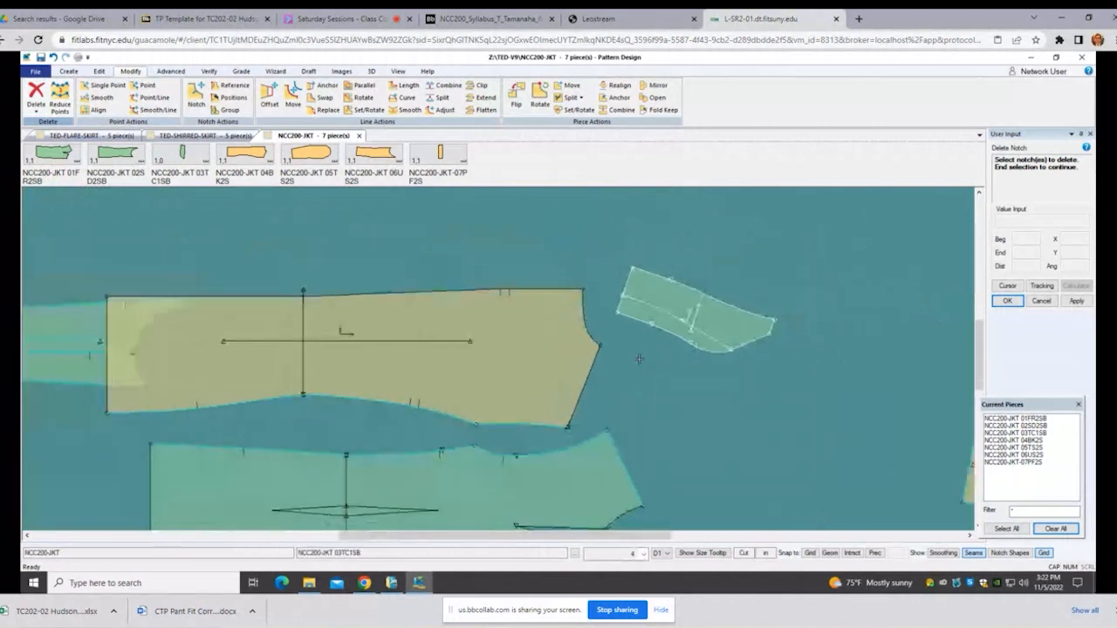
{"action": "left_click_drag", "start_coordinate": [979, 356], "coordinate": [978, 381]}
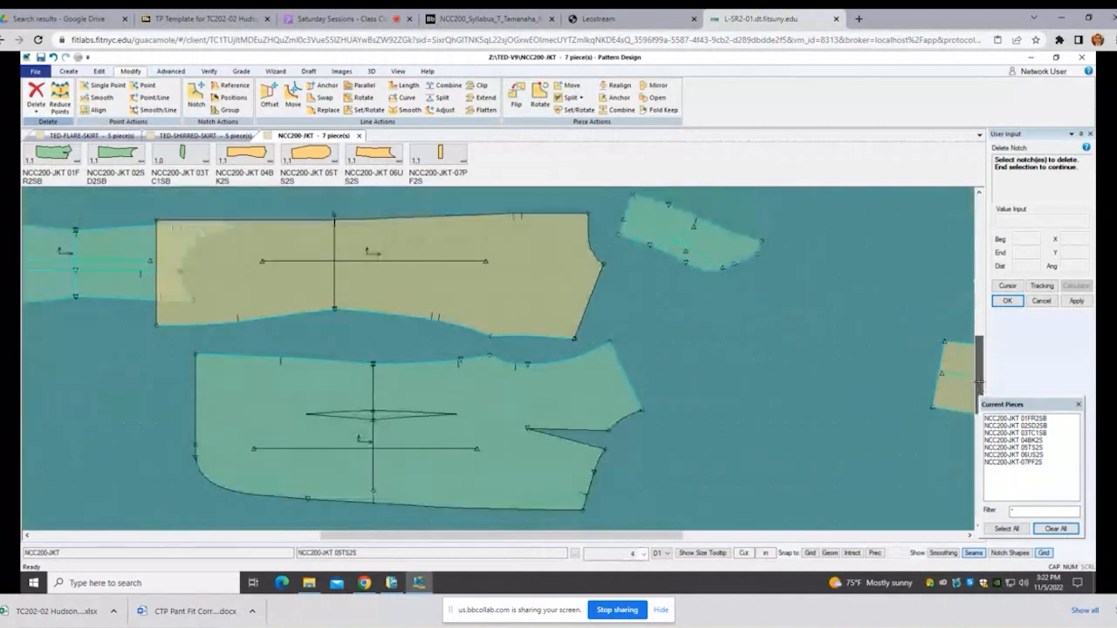
{"action": "left_click", "coordinate": [205, 73]}
{"action": "left_click", "coordinate": [114, 98]}
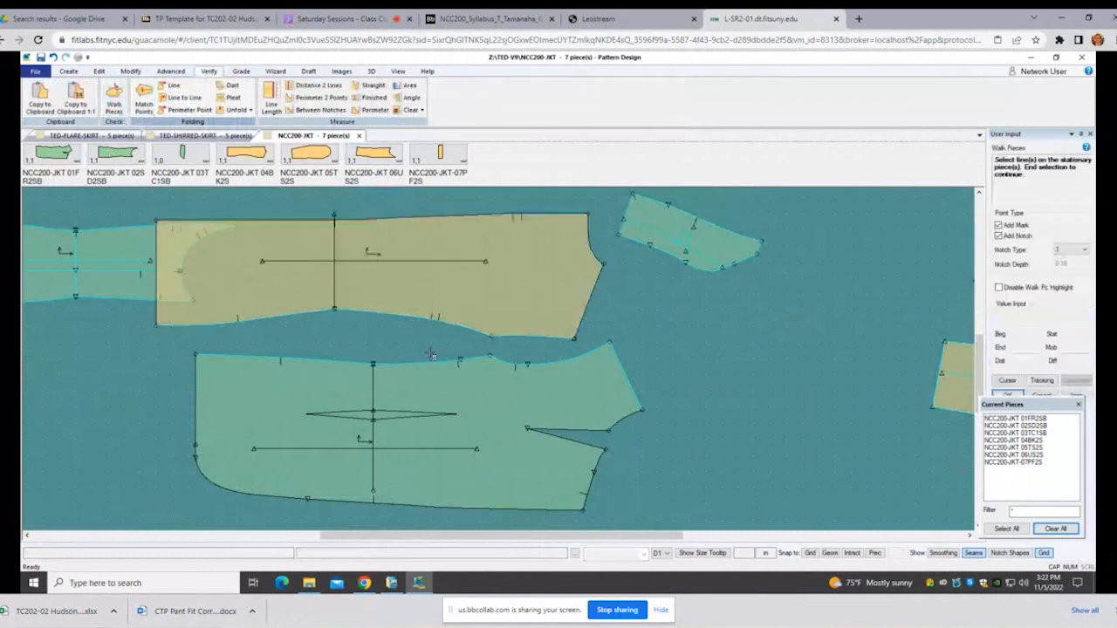
{"action": "left_click", "coordinate": [587, 494]}
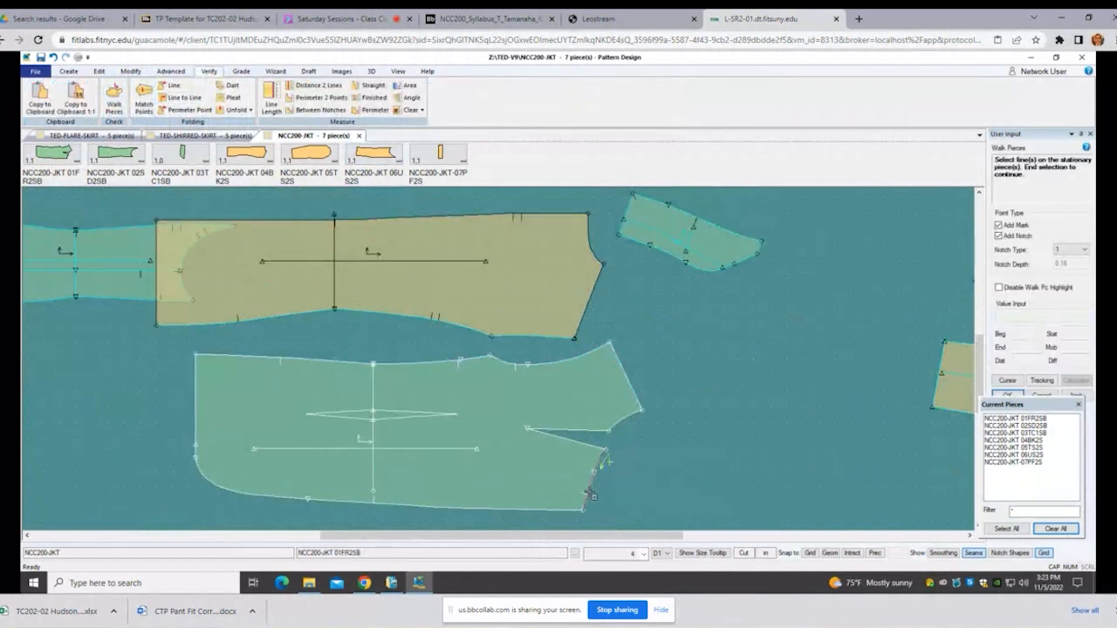
{"action": "right_click", "coordinate": [666, 454]}
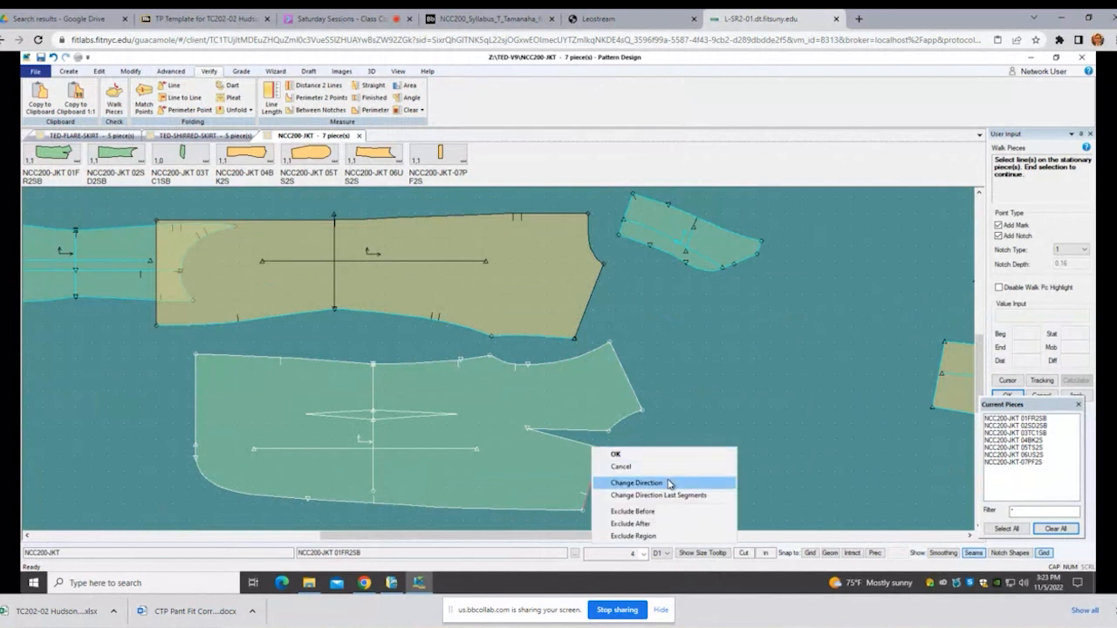
{"action": "left_click", "coordinate": [668, 484]}
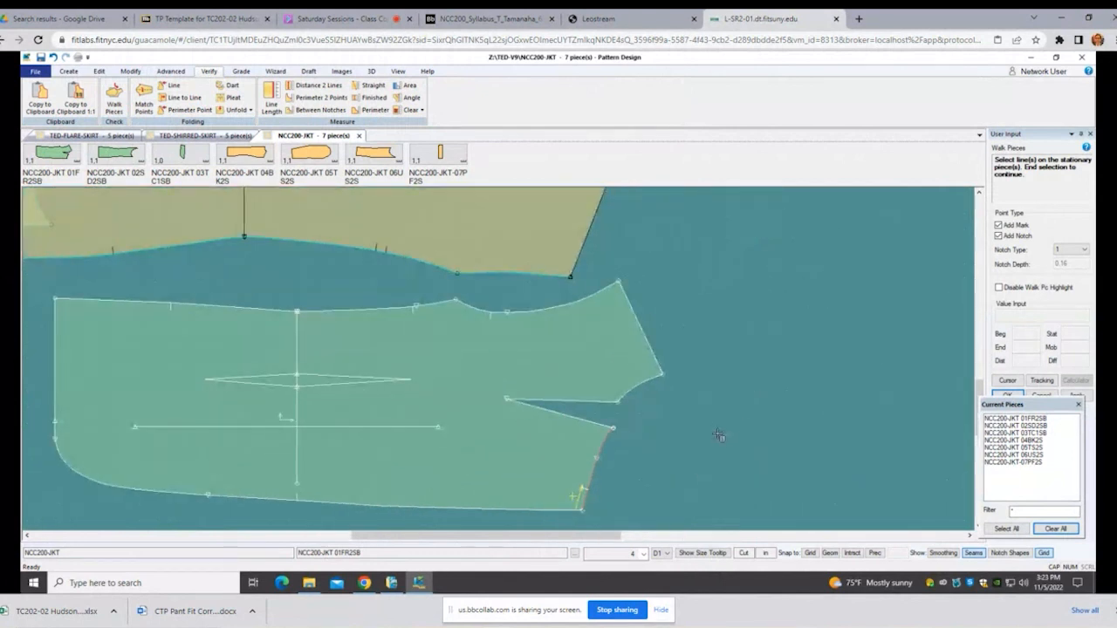
{"action": "right_click", "coordinate": [721, 435]}
{"action": "left_click", "coordinate": [708, 494]}
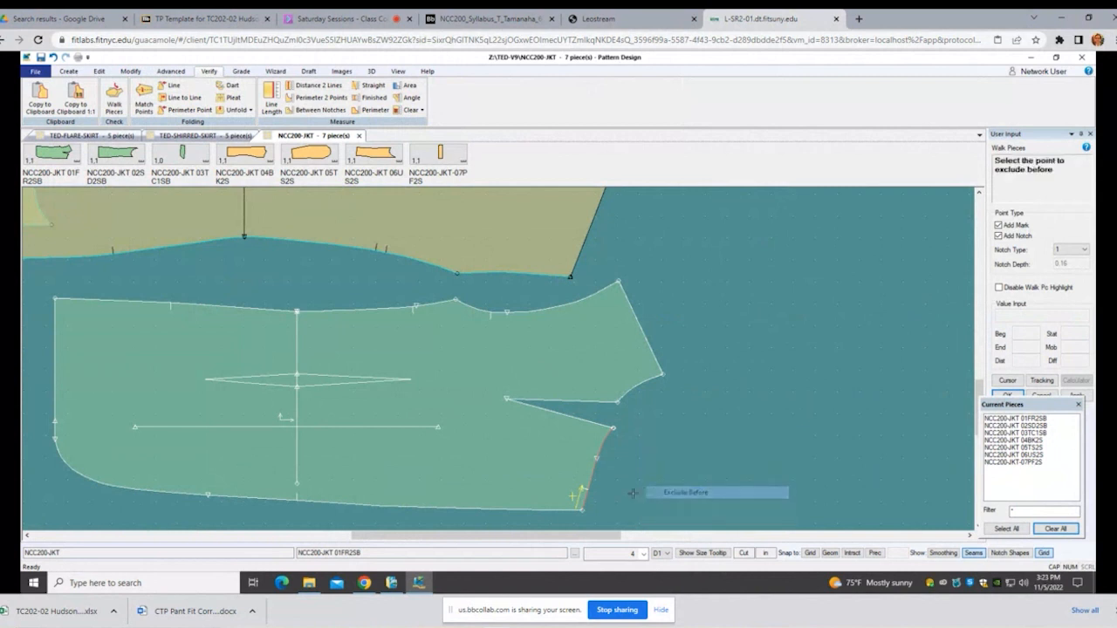
{"action": "scroll", "coordinate": [585, 504], "scroll_direction": "up", "scroll_amount": 2}
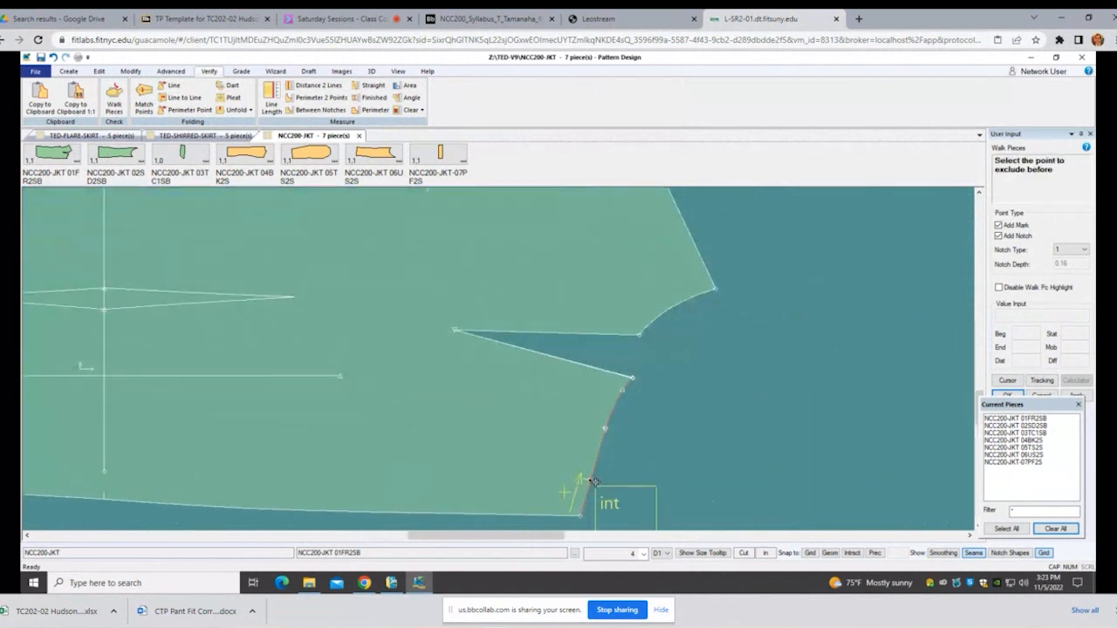
{"action": "left_click", "coordinate": [592, 481]}
{"action": "scroll", "coordinate": [616, 480], "scroll_direction": "down", "scroll_amount": 4}
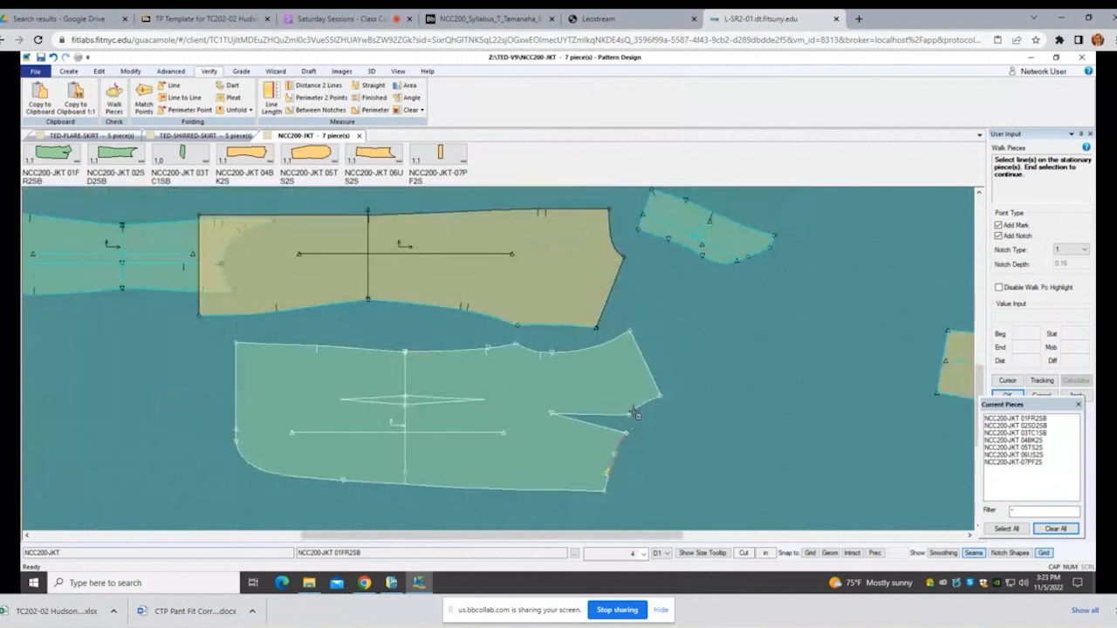
Step: Add the front neckline above the dart and the back neckline as stationary lines, and end the selection
{"action": "left_click", "coordinate": [636, 411]}
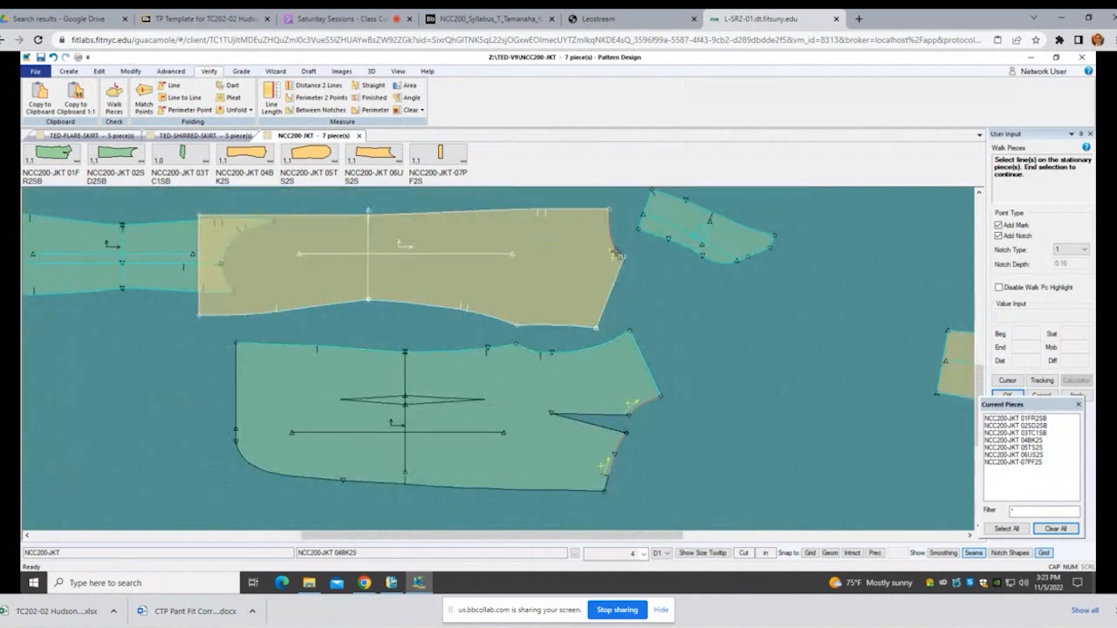
{"action": "right_click", "coordinate": [785, 288]}
{"action": "left_click", "coordinate": [785, 288]}
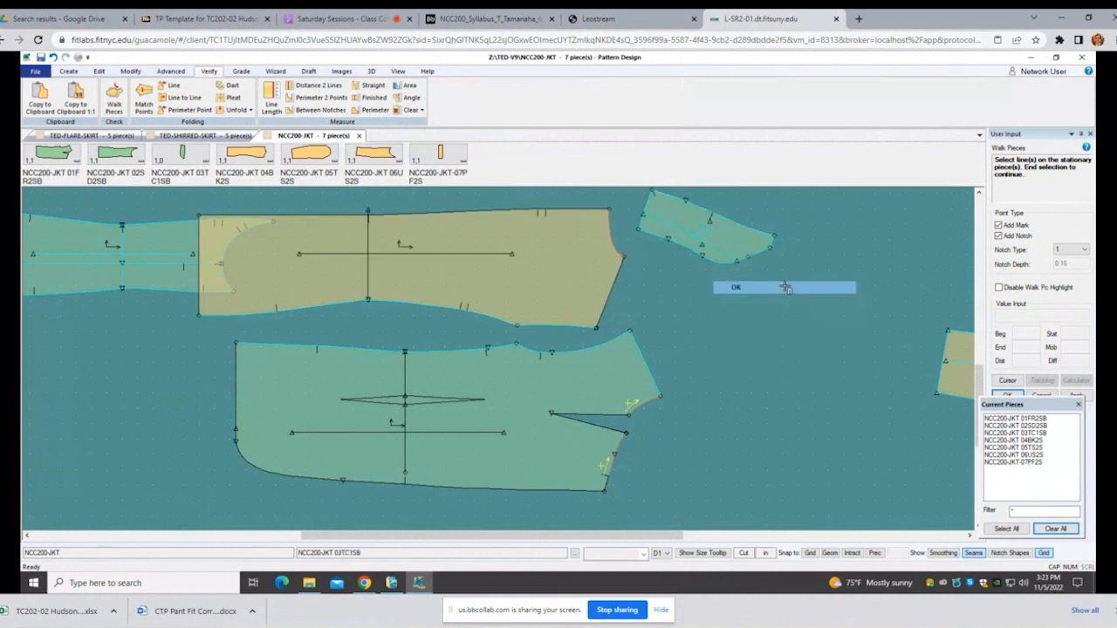
Step: Choose the top collar's neck-edge segments as the walk lines and flip the walking collar with Change Mobile Side
{"action": "left_click", "coordinate": [745, 262]}
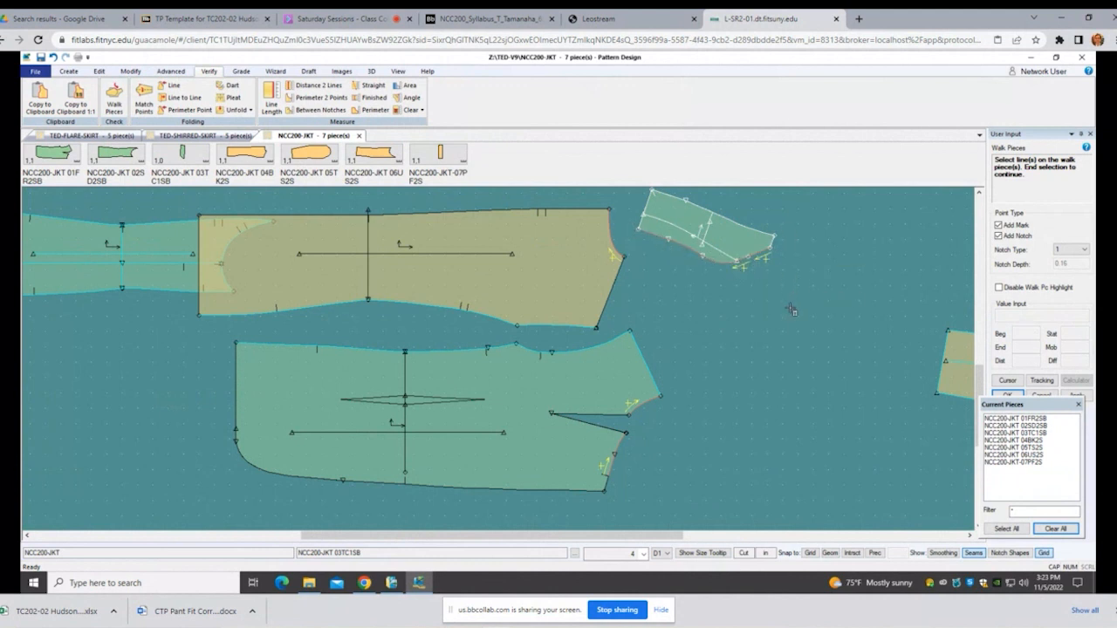
{"action": "right_click", "coordinate": [718, 302]}
{"action": "left_click", "coordinate": [746, 309]}
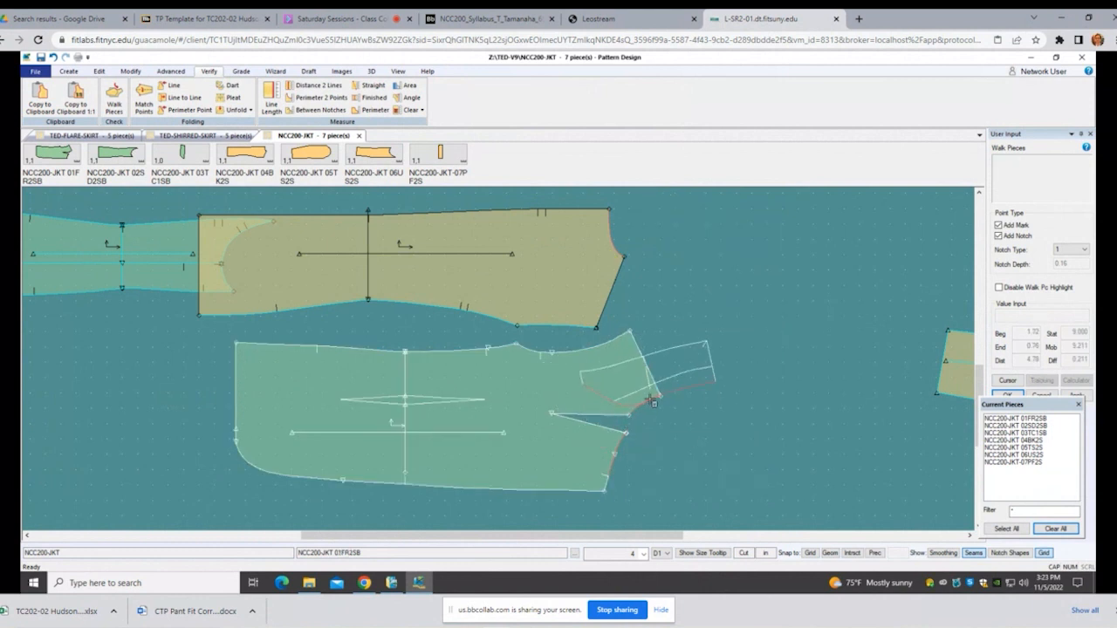
{"action": "right_click", "coordinate": [650, 400]}
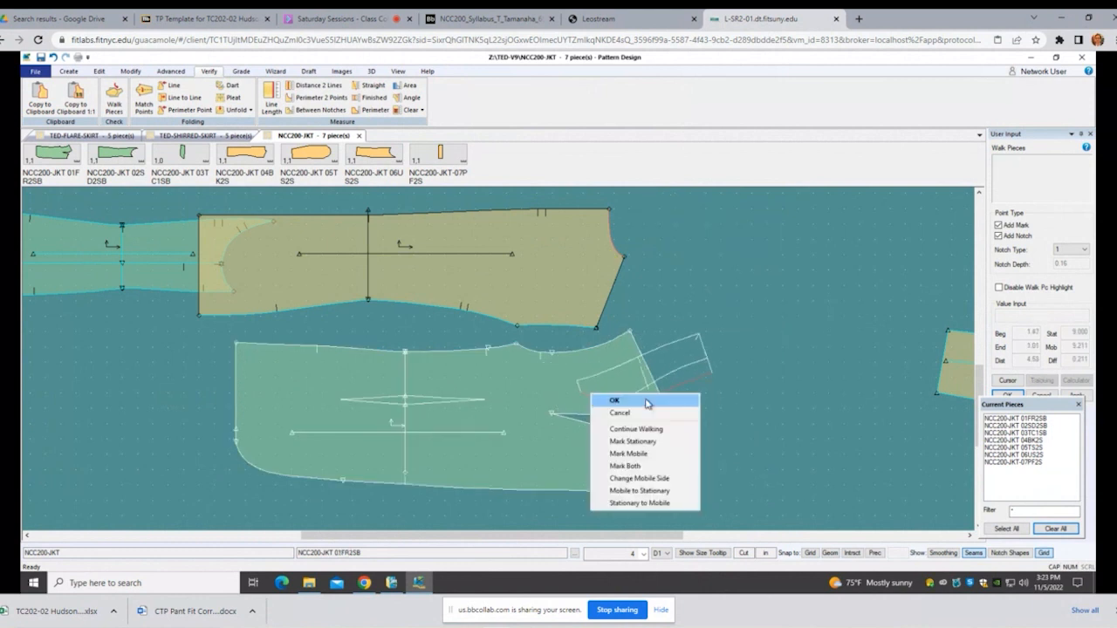
{"action": "left_click", "coordinate": [645, 479]}
Step: Walk the collar to the front's shoulder neck point and add a notch to the collar there with Mark Mobile
{"action": "scroll", "coordinate": [650, 407], "scroll_direction": "up", "scroll_amount": 4}
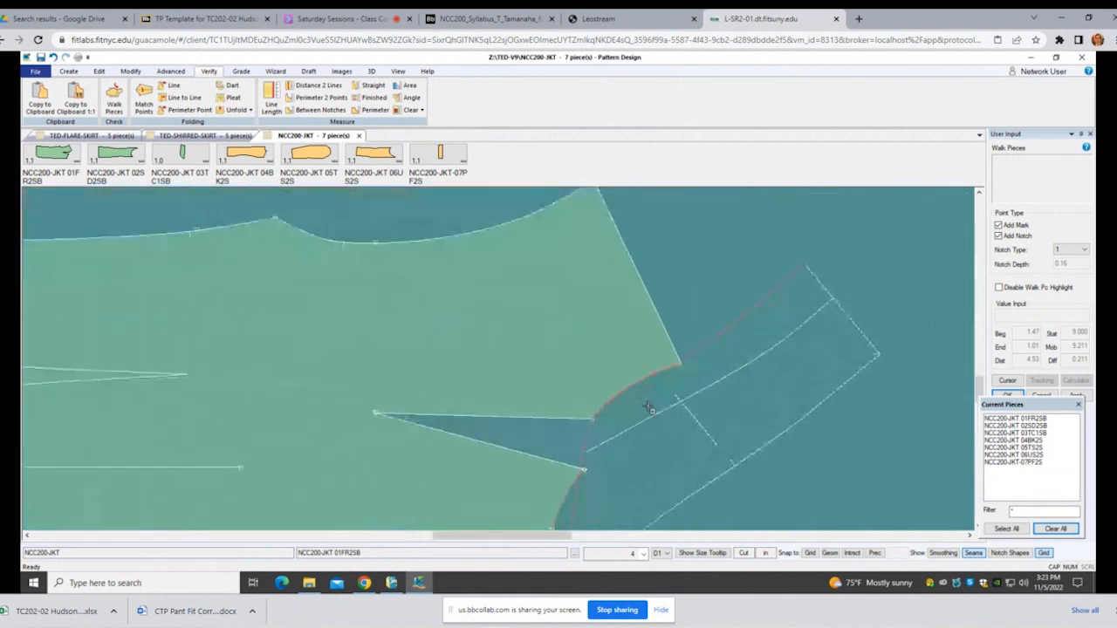
{"action": "scroll", "coordinate": [650, 407], "scroll_direction": "up", "scroll_amount": 3}
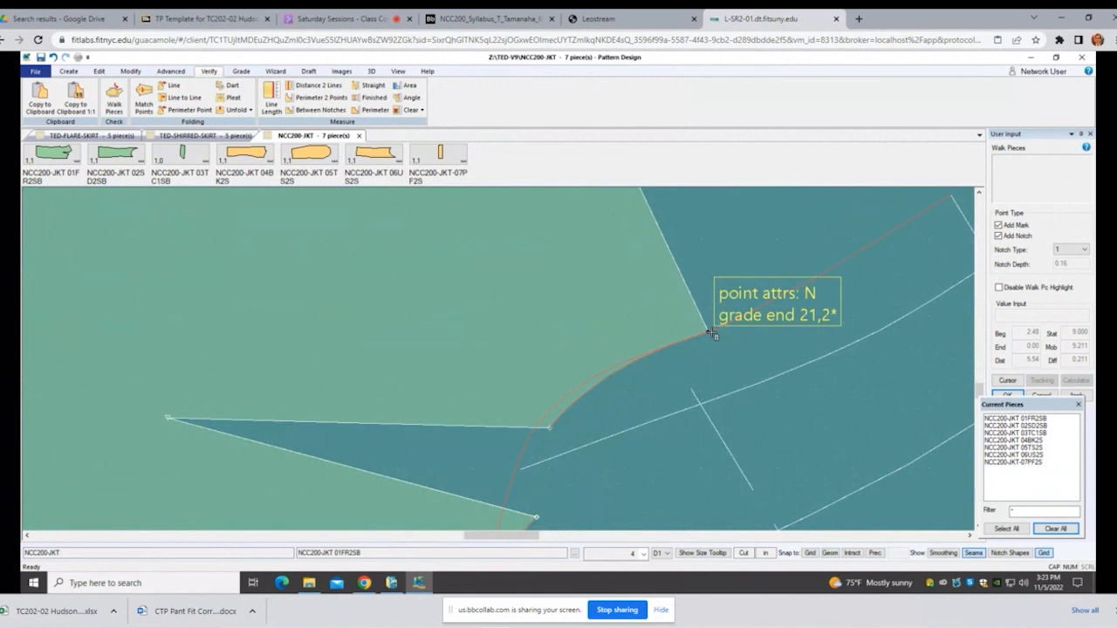
{"action": "right_click", "coordinate": [711, 335]}
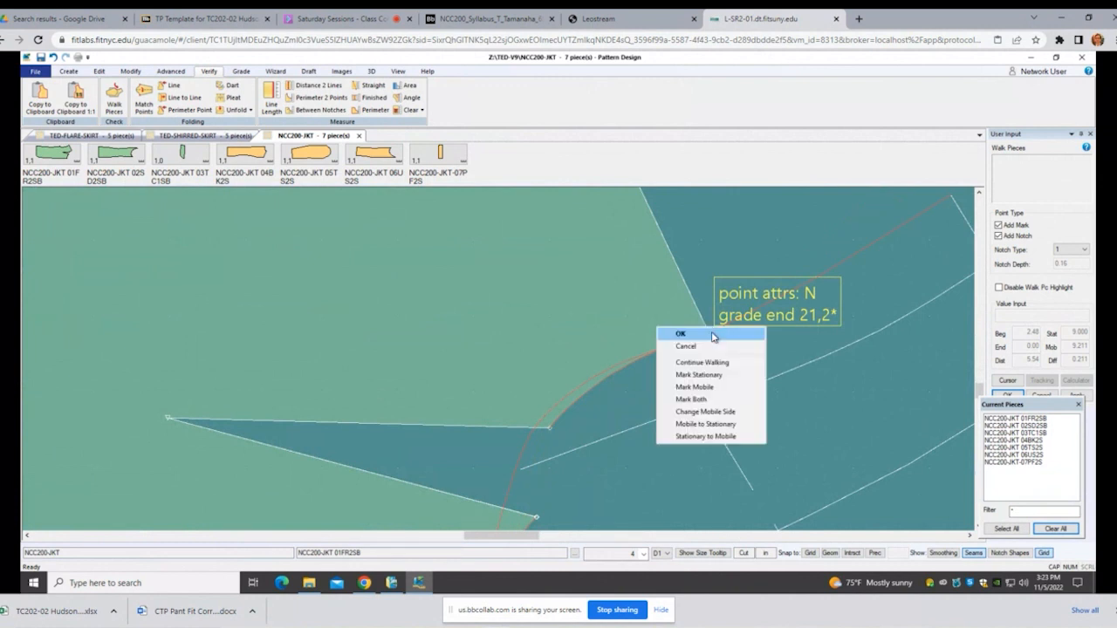
{"action": "left_click", "coordinate": [719, 390]}
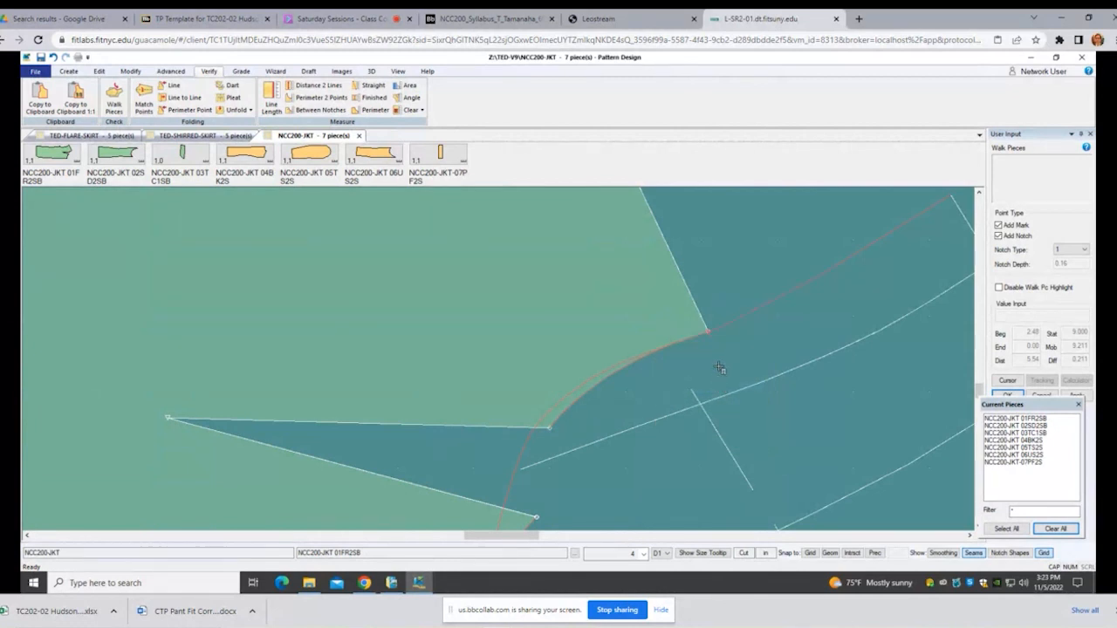
Step: Walk the top collar along the back neckline to the back's center-back corner and end the walk there
{"action": "scroll", "coordinate": [771, 400], "scroll_direction": "down", "scroll_amount": 5}
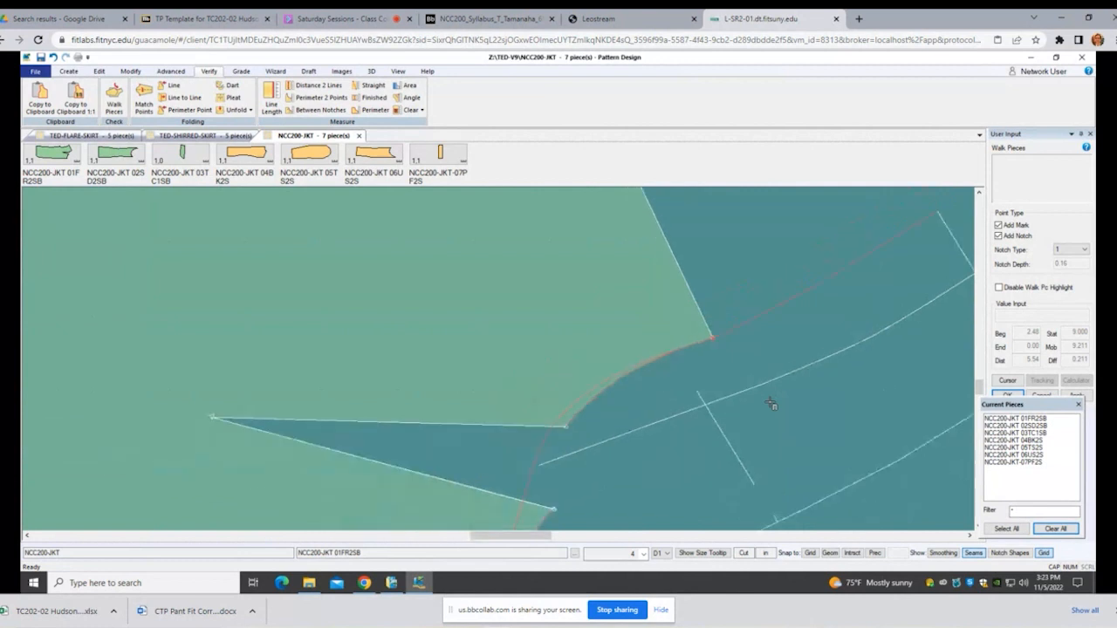
{"action": "scroll", "coordinate": [772, 401], "scroll_direction": "down", "scroll_amount": 4}
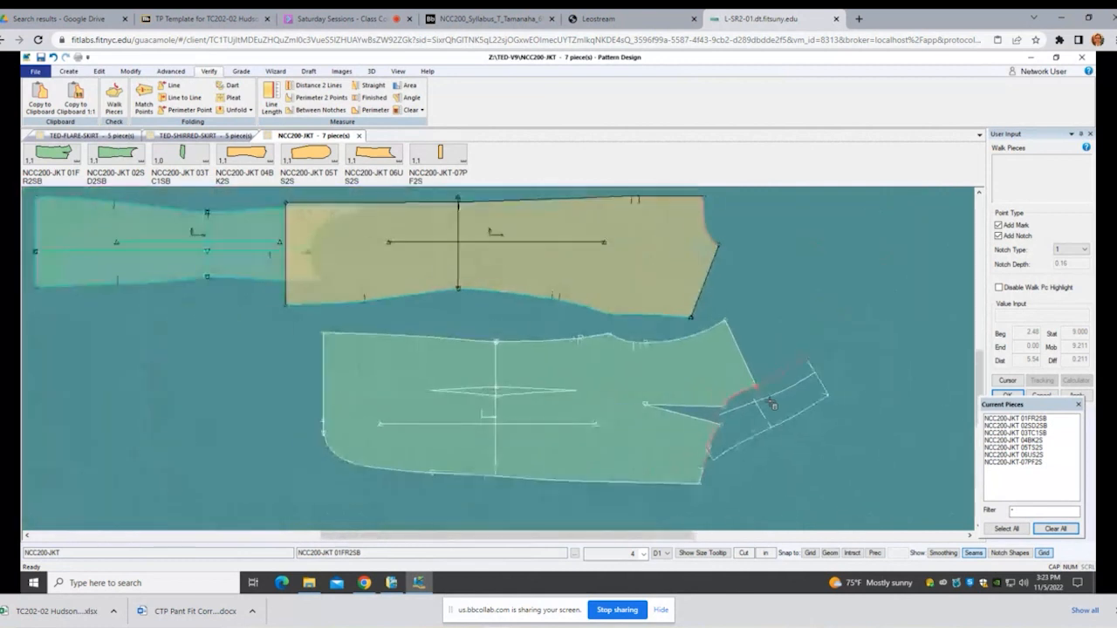
{"action": "left_click", "coordinate": [740, 281]}
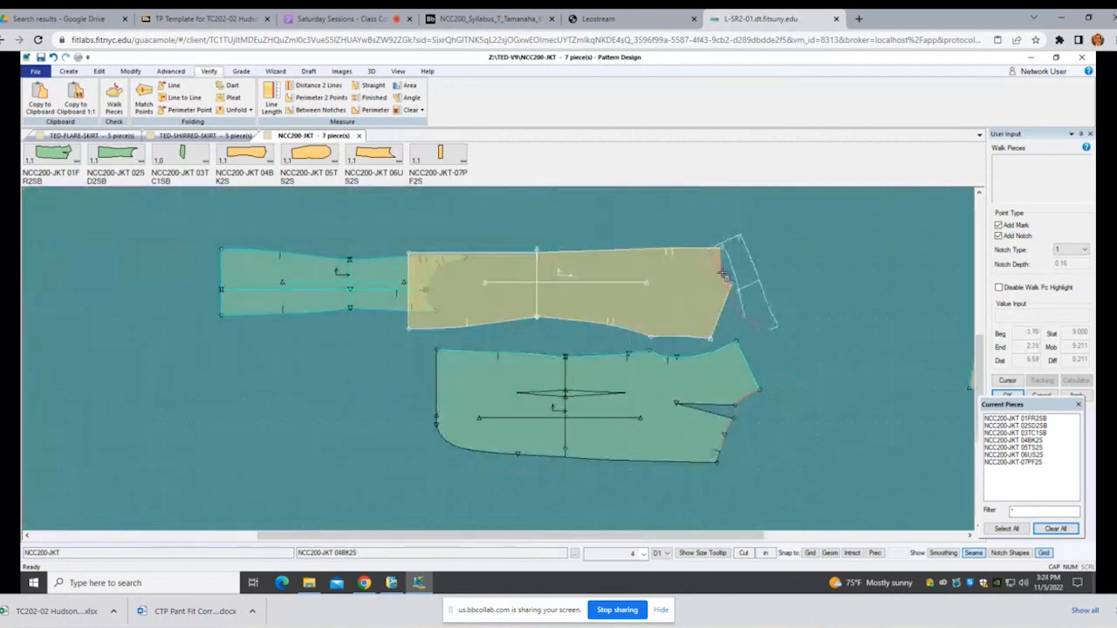
{"action": "scroll", "coordinate": [720, 255], "scroll_direction": "up", "scroll_amount": 4}
{"action": "scroll", "coordinate": [717, 251], "scroll_direction": "up", "scroll_amount": 3}
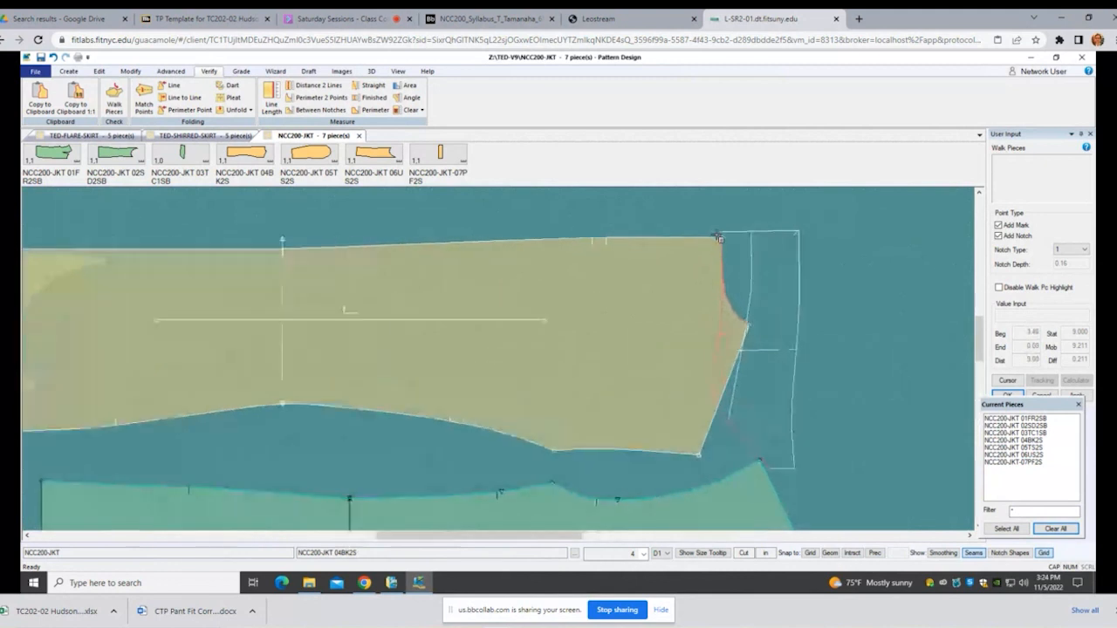
{"action": "scroll", "coordinate": [717, 239], "scroll_direction": "up", "scroll_amount": 3}
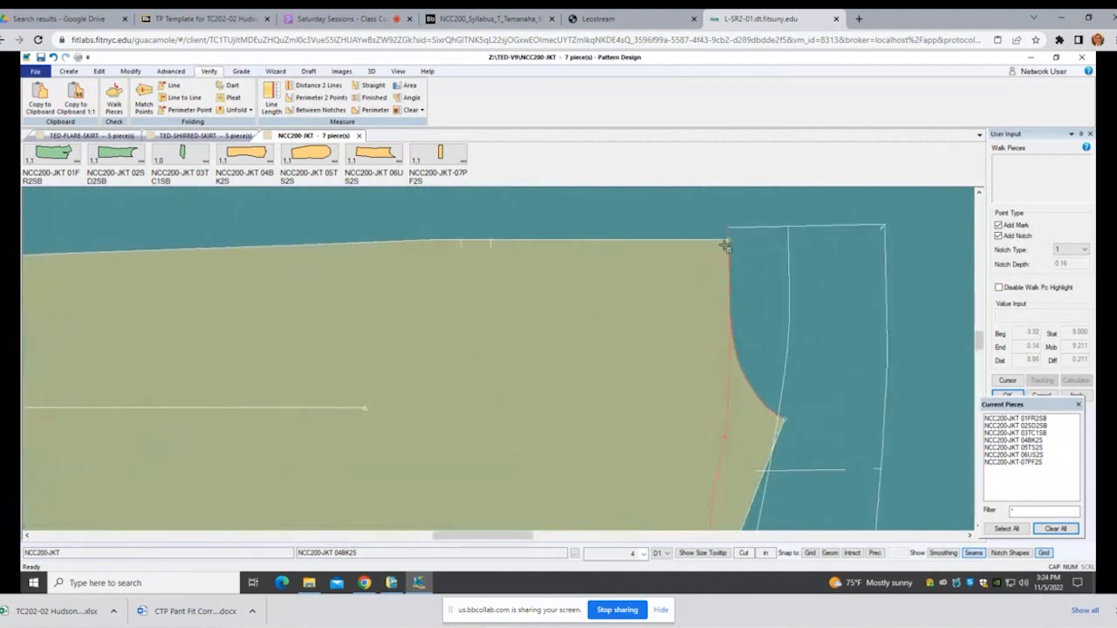
{"action": "left_click", "coordinate": [726, 241]}
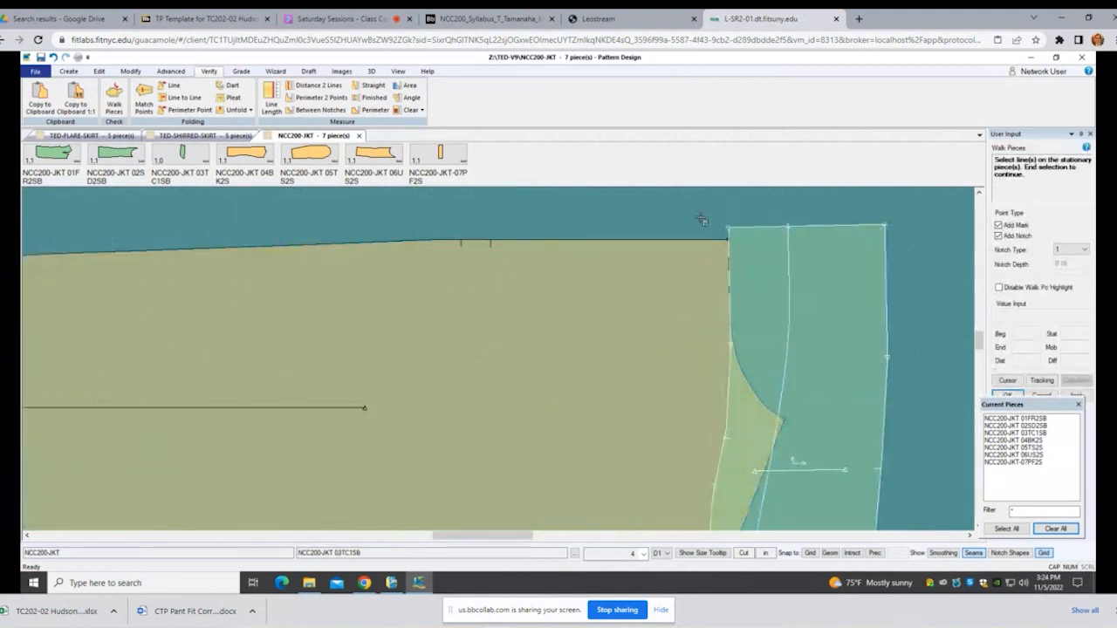
{"action": "right_click", "coordinate": [704, 224]}
{"action": "left_click", "coordinate": [701, 220]}
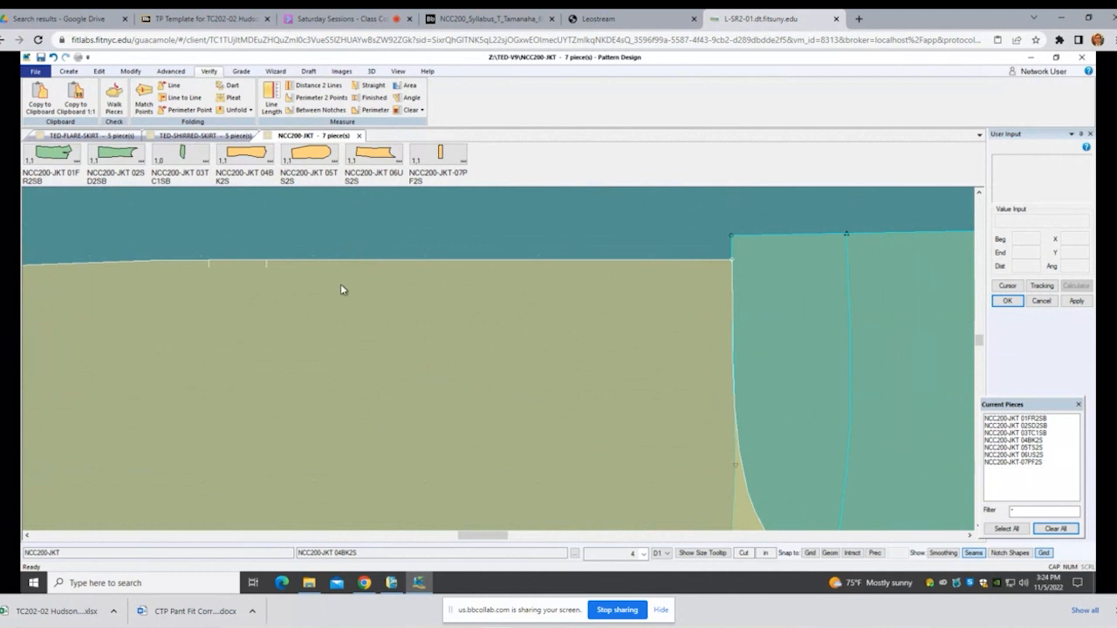
Step: Offset the top collar's center-back edge inward about 0.22 in to line up with the back's center-back edge
{"action": "left_click", "coordinate": [130, 71]}
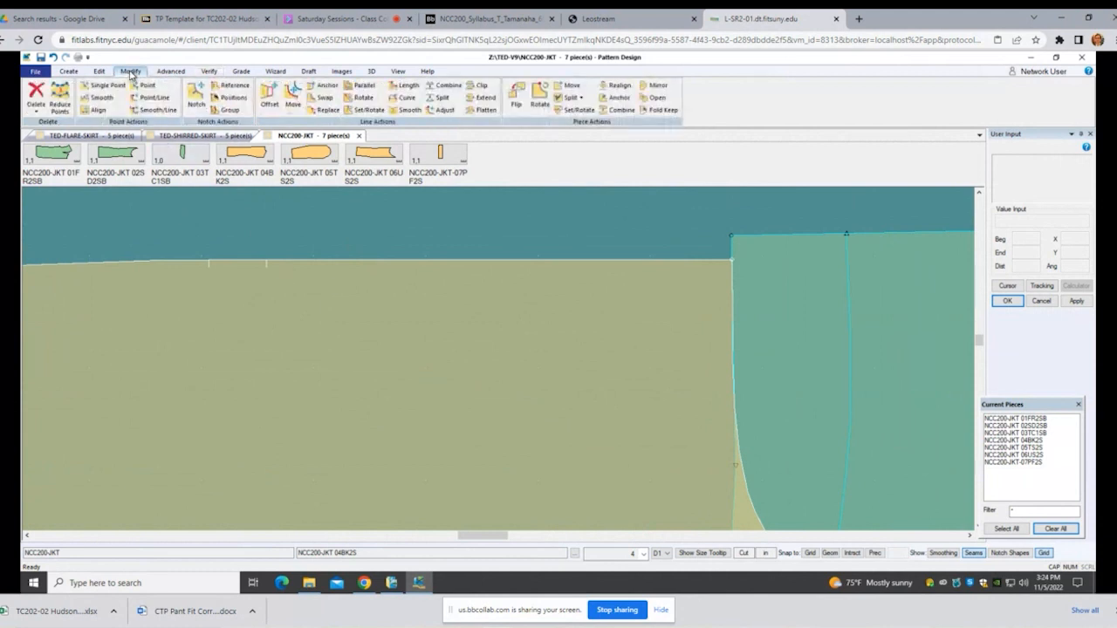
{"action": "left_click", "coordinate": [270, 101]}
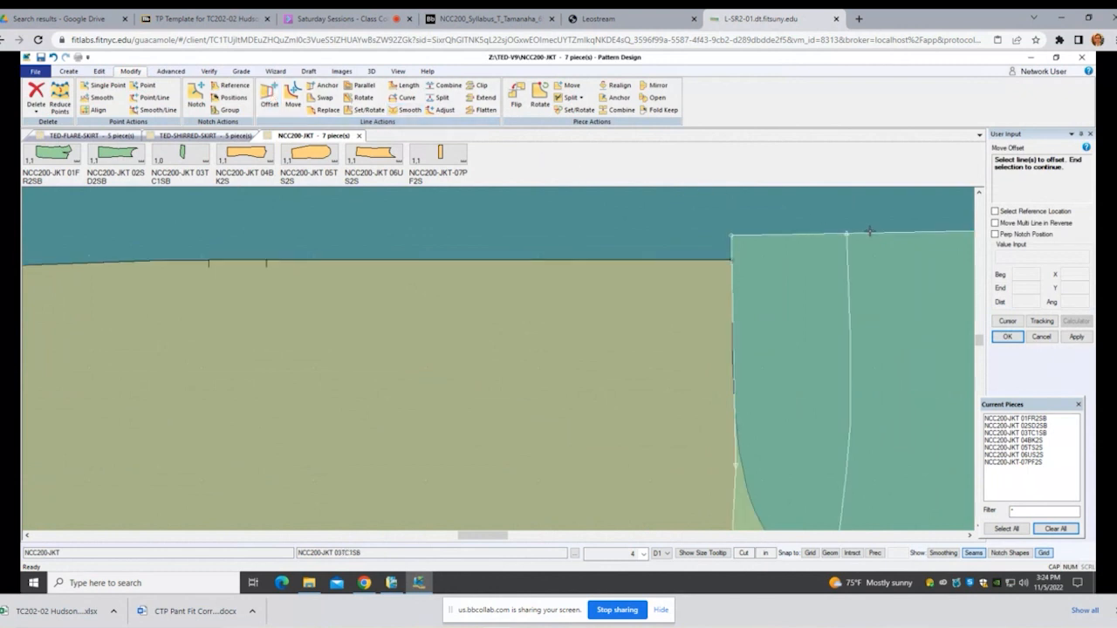
{"action": "left_click", "coordinate": [740, 232]}
{"action": "right_click", "coordinate": [764, 212]}
{"action": "left_click", "coordinate": [761, 215]}
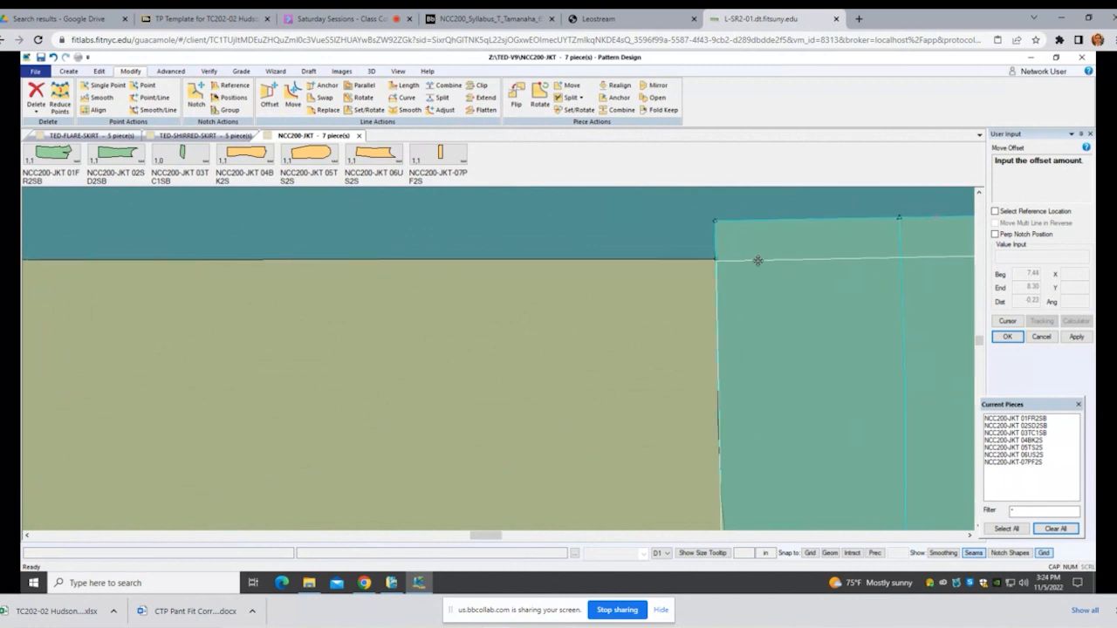
{"action": "left_click", "coordinate": [759, 260]}
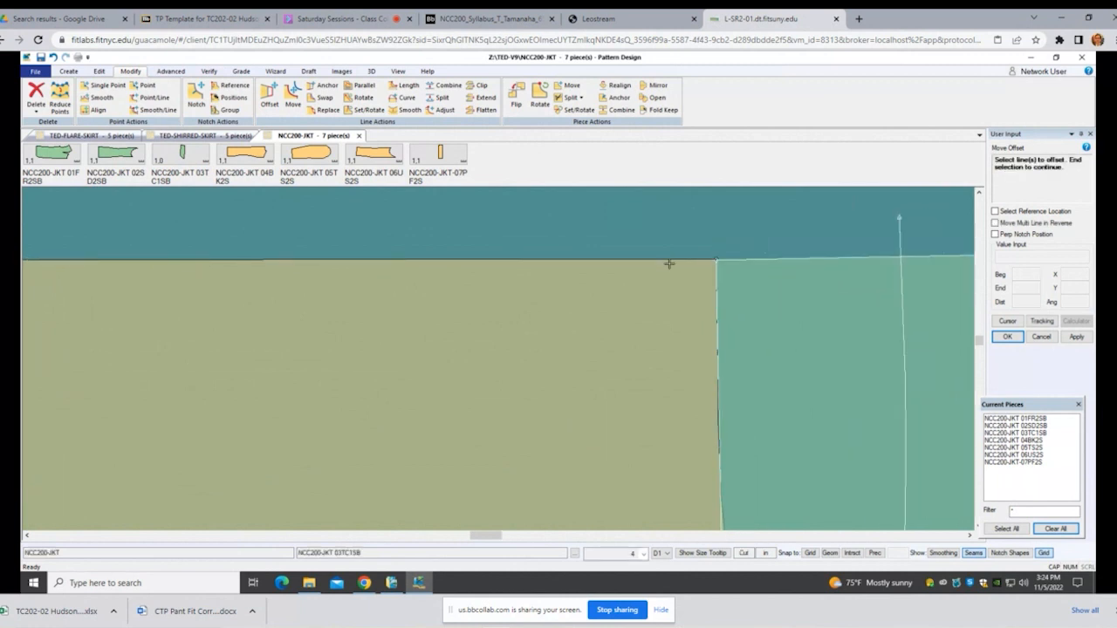
{"action": "right_click", "coordinate": [665, 232]}
{"action": "left_click", "coordinate": [666, 232]}
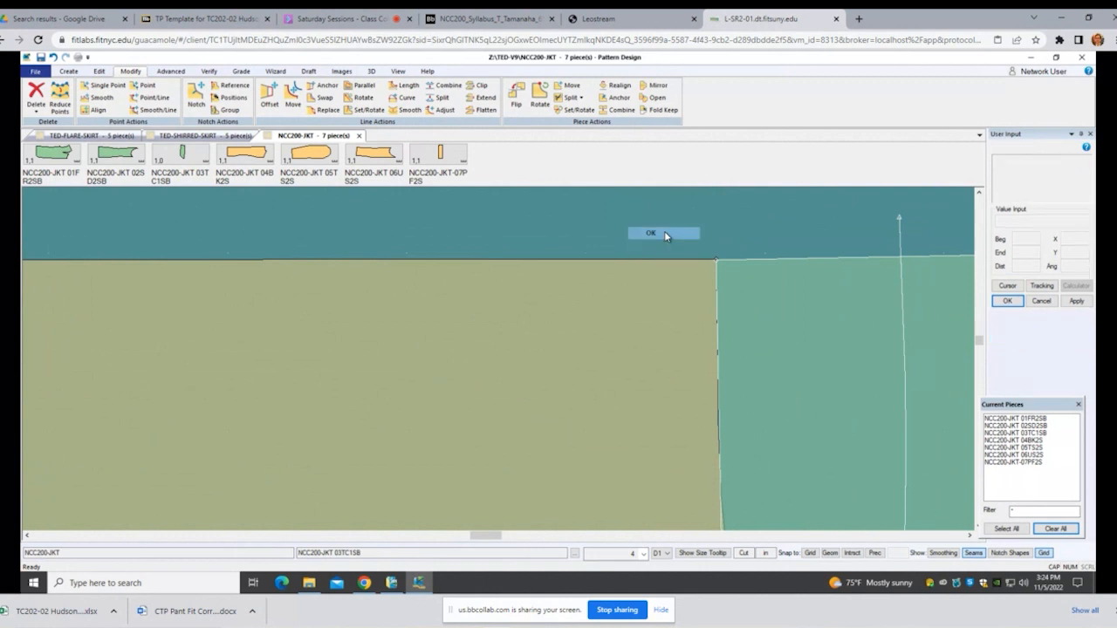
Step: Move the top collar, back and side pieces apart, placing the side piece between the back and the front
{"action": "key", "text": "F7"}
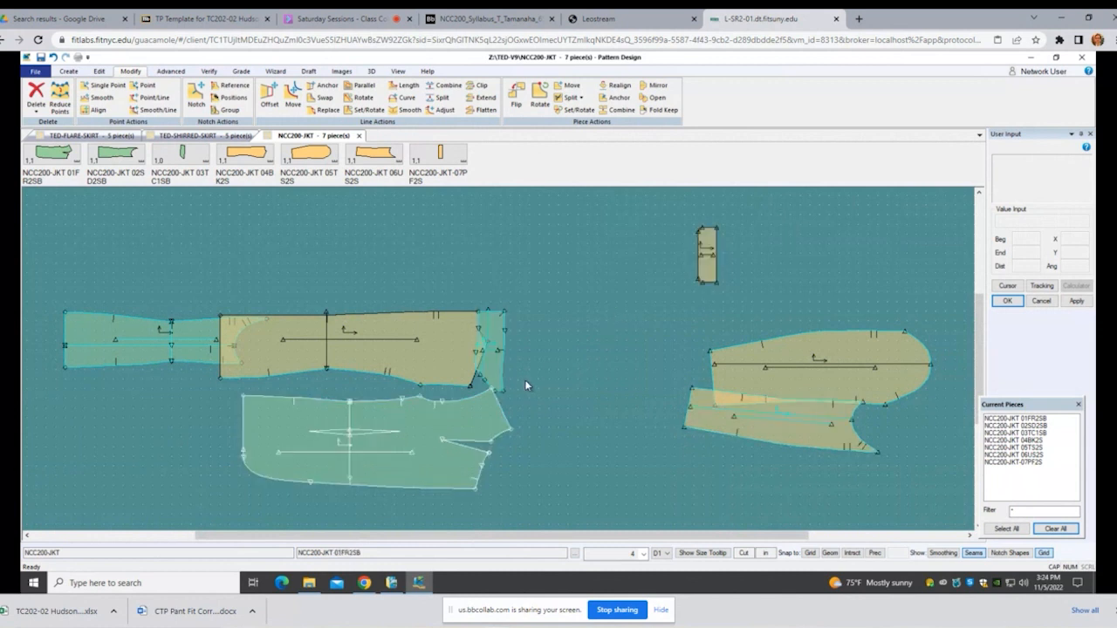
{"action": "left_click_drag", "start_coordinate": [498, 358], "coordinate": [587, 340]}
{"action": "left_click_drag", "start_coordinate": [432, 353], "coordinate": [440, 293]}
{"action": "left_click_drag", "start_coordinate": [158, 351], "coordinate": [341, 368]}
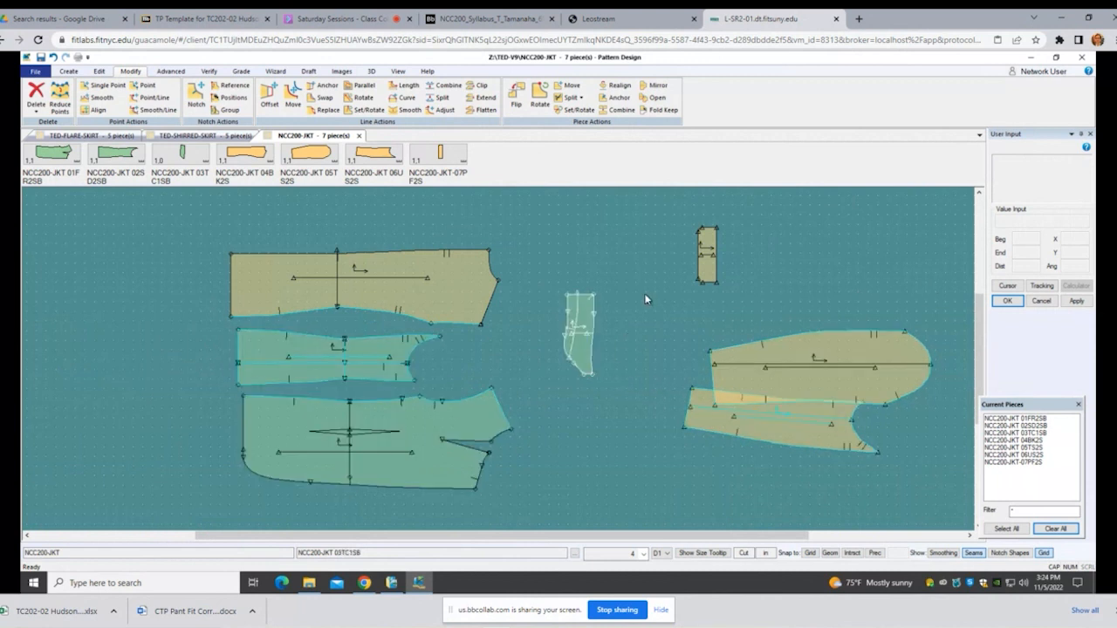
Step: Move the top sleeve below the undersleeve to separate them, and adjust the side piece's position
{"action": "left_click_drag", "start_coordinate": [861, 380], "coordinate": [843, 502]}
{"action": "left_click_drag", "start_coordinate": [822, 426], "coordinate": [832, 412]}
{"action": "scroll", "coordinate": [854, 470], "scroll_direction": "up", "scroll_amount": 5}
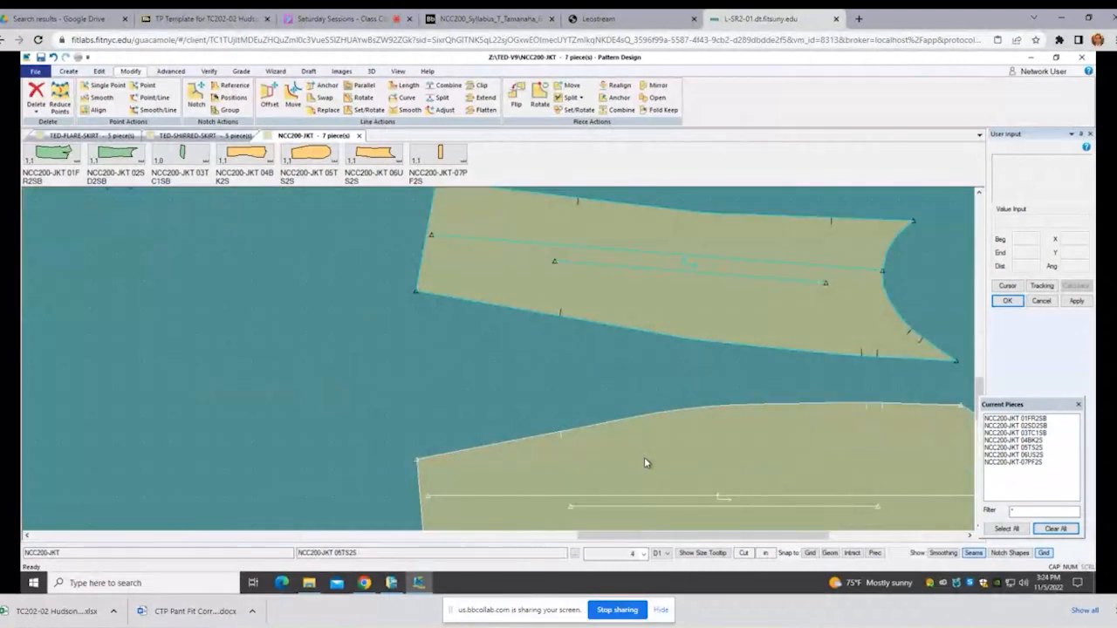
{"action": "scroll", "coordinate": [644, 457], "scroll_direction": "down", "scroll_amount": 3}
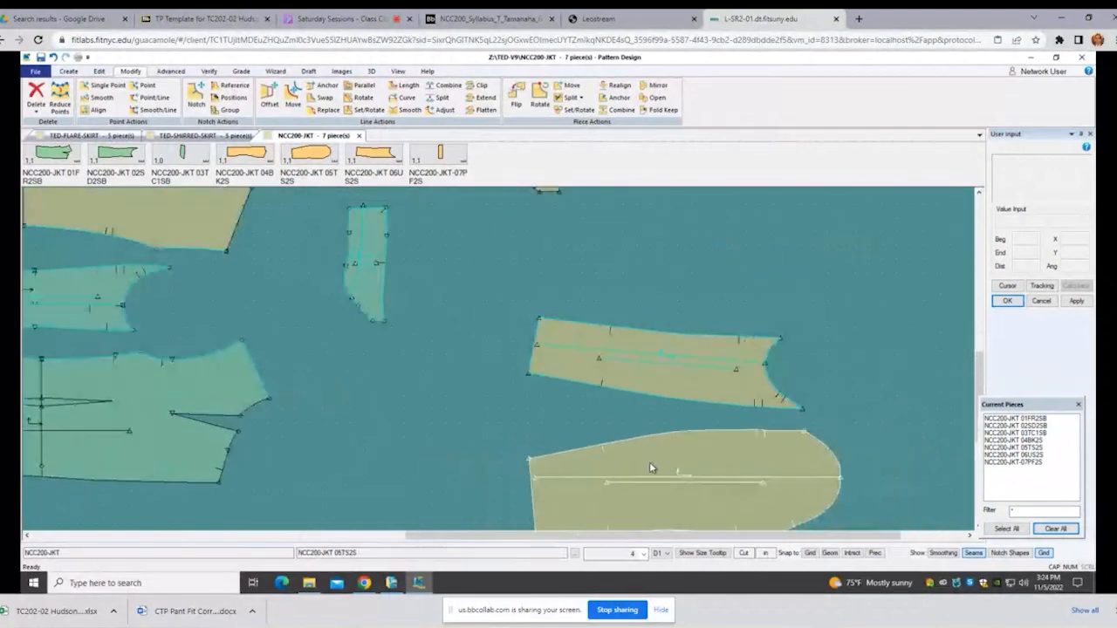
{"action": "scroll", "coordinate": [649, 462], "scroll_direction": "down", "scroll_amount": 1}
{"action": "mouse_move", "coordinate": [196, 321]}
{"action": "left_mouse_down"}
{"action": "mouse_move", "coordinate": [422, 330]}
{"action": "mouse_move", "coordinate": [217, 318]}
{"action": "left_mouse_up"}
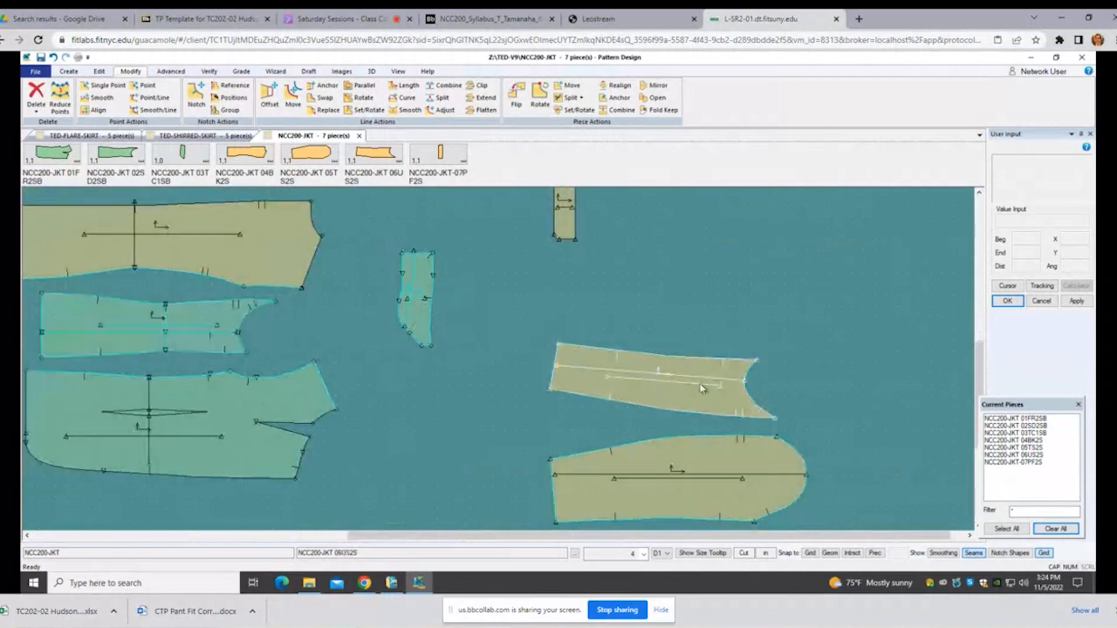
Step: Delete the existing notches on the side piece's armhole and on the undersleeve's underarm curve
{"action": "left_click", "coordinate": [33, 105]}
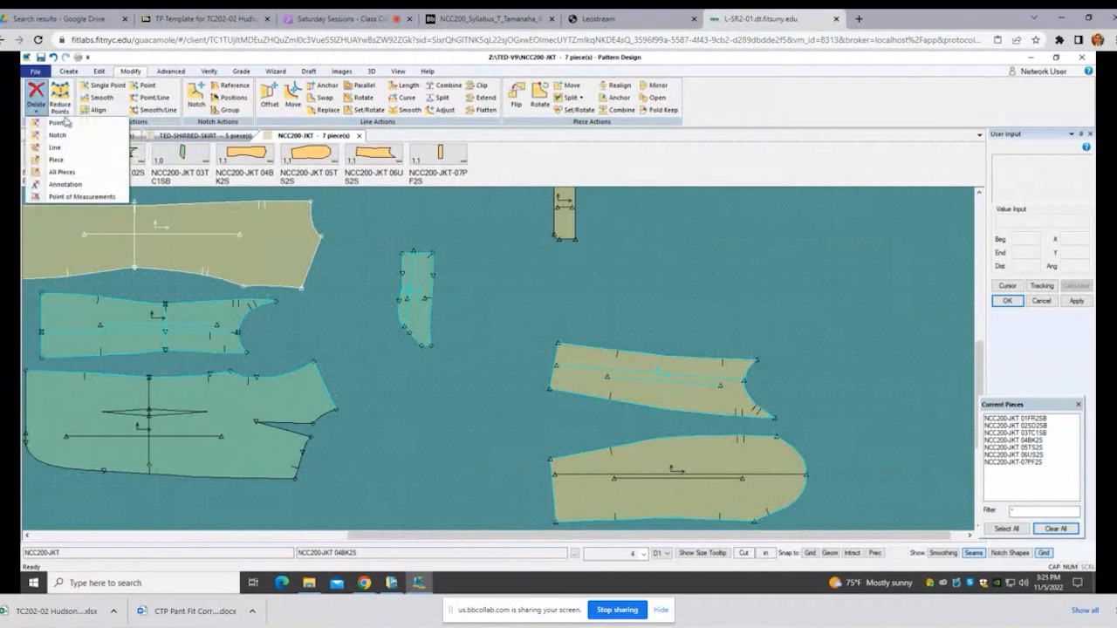
{"action": "left_click", "coordinate": [70, 142]}
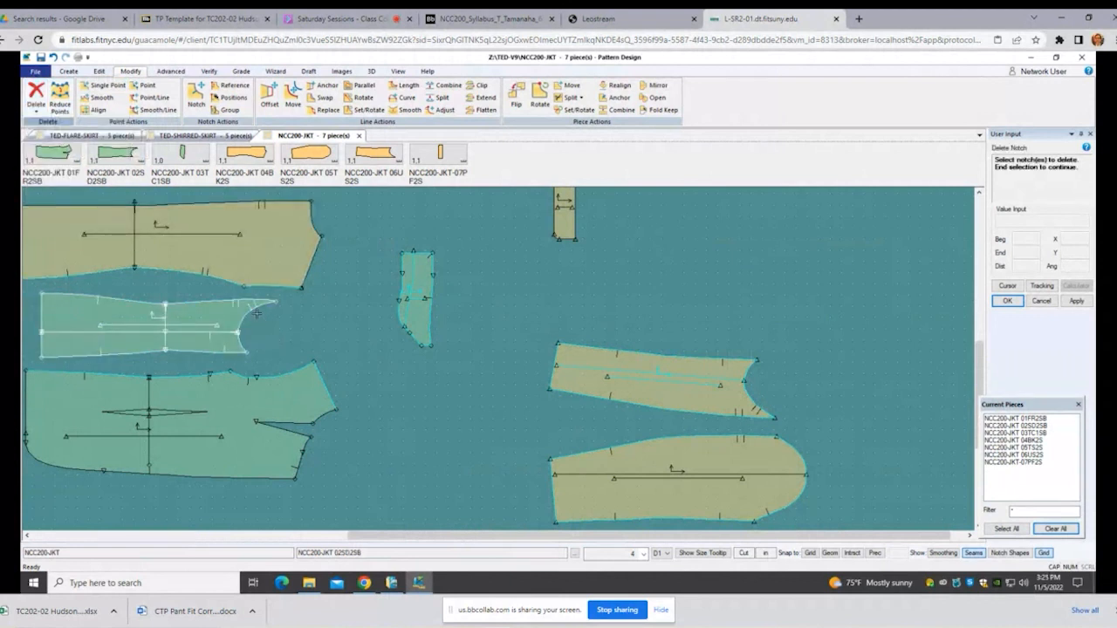
{"action": "left_click_drag", "start_coordinate": [262, 318], "coordinate": [247, 305]}
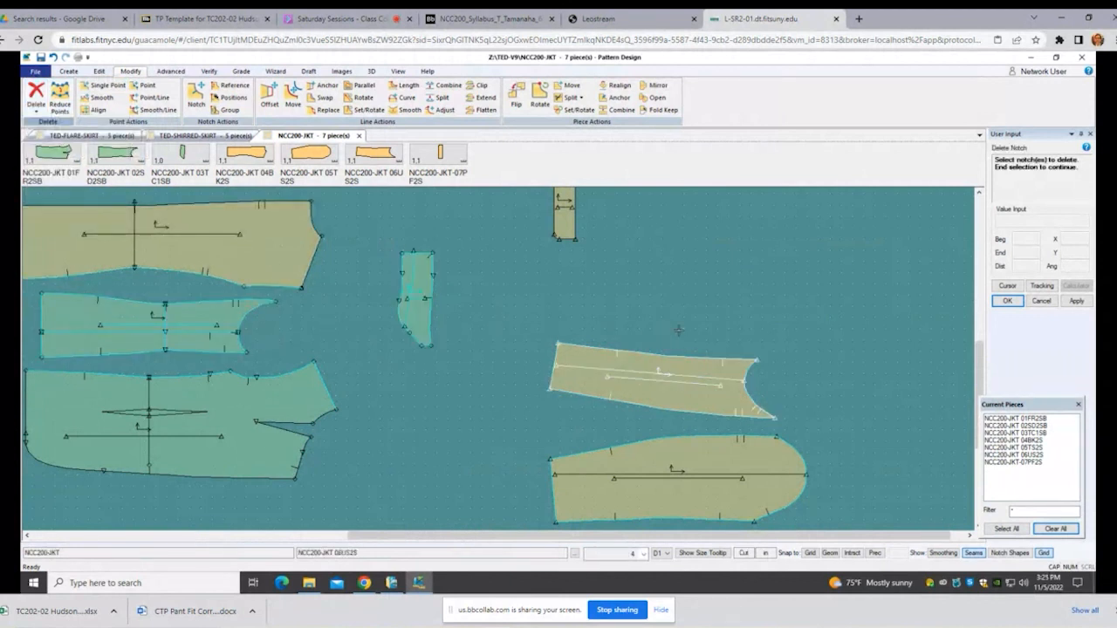
{"action": "left_click_drag", "start_coordinate": [752, 387], "coordinate": [769, 413]}
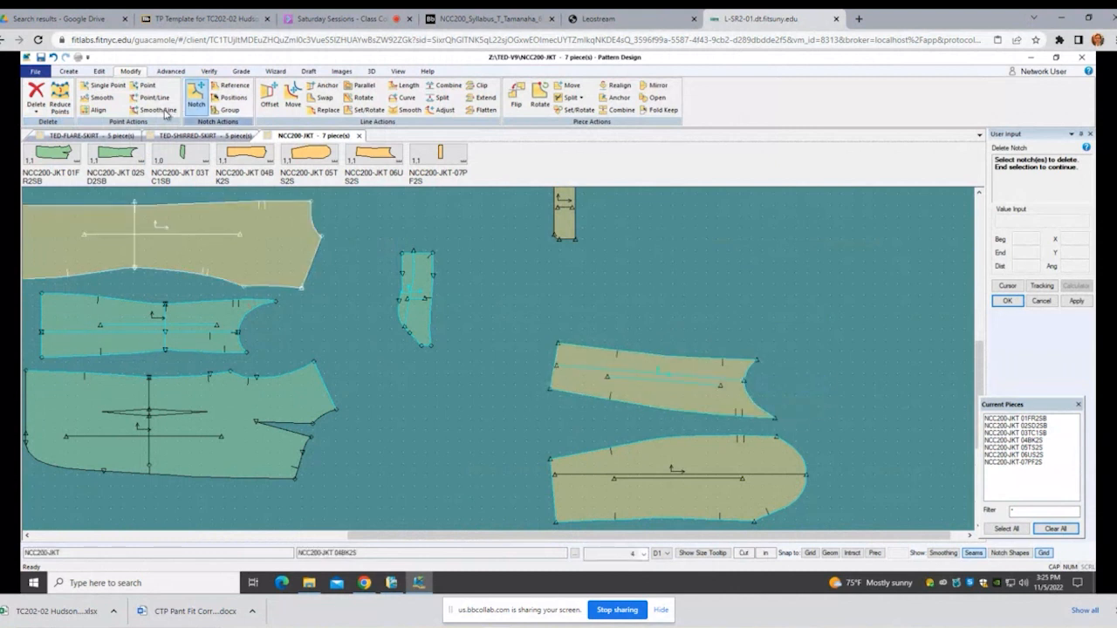
Step: Start Walk Pieces with the side piece's armhole as a stationary line, reversing its direction and excluding the part before the grain-line point
{"action": "left_click", "coordinate": [209, 70]}
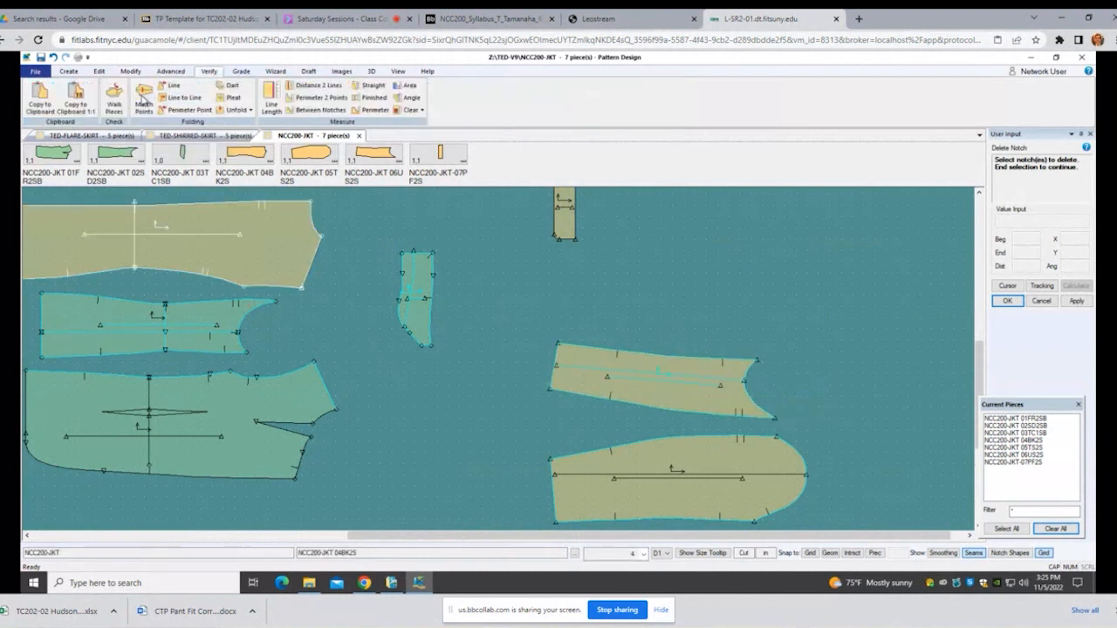
{"action": "left_click", "coordinate": [112, 98]}
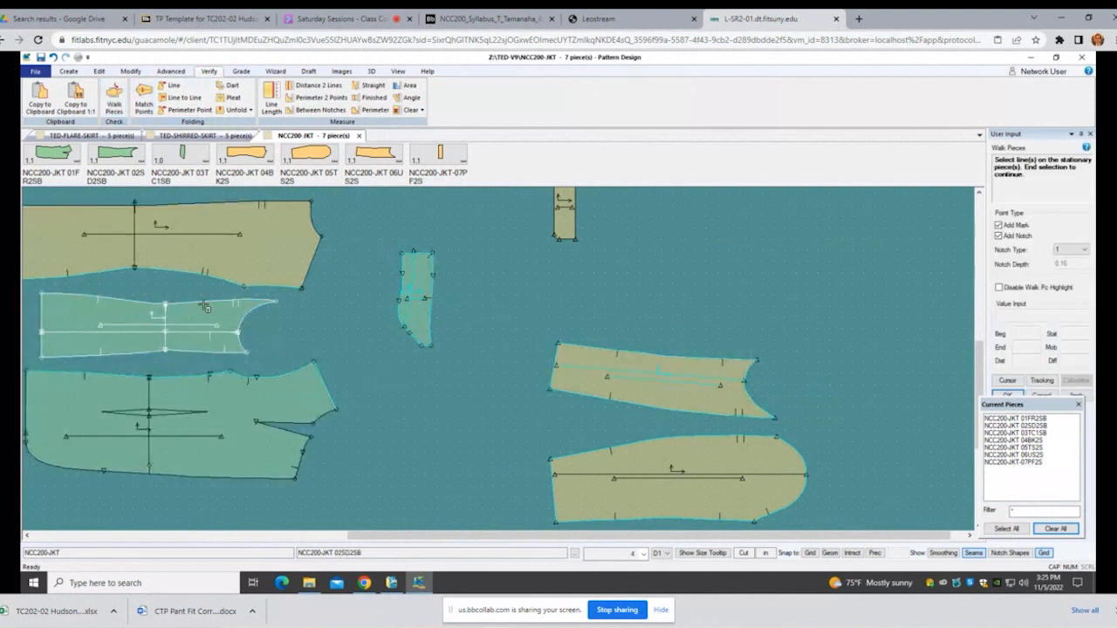
{"action": "scroll", "coordinate": [207, 315], "scroll_direction": "up", "scroll_amount": 2}
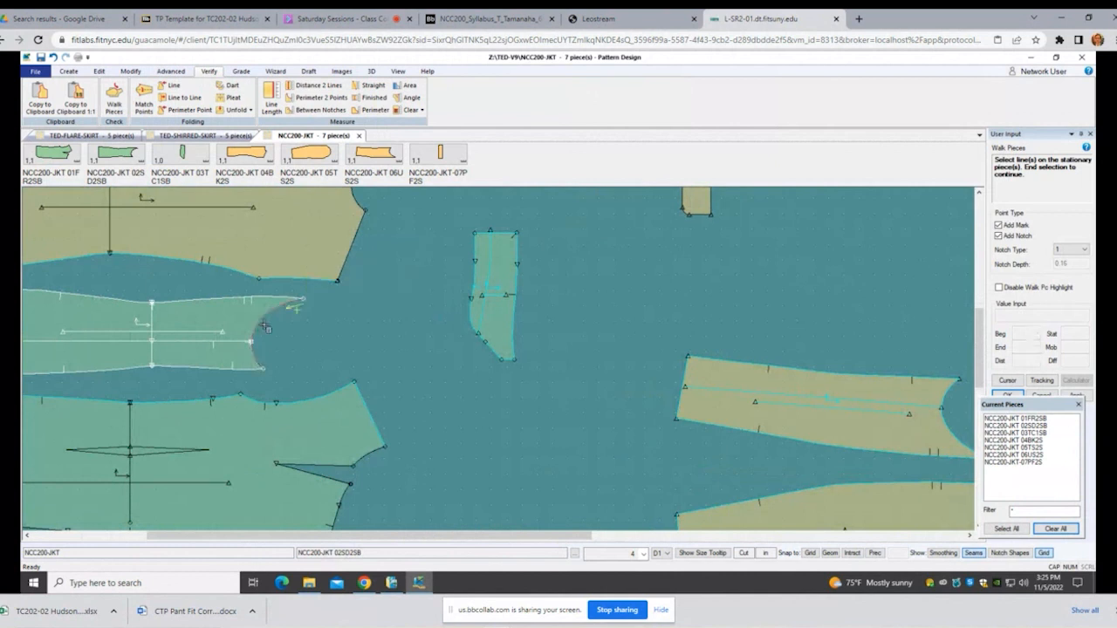
{"action": "right_click", "coordinate": [334, 323]}
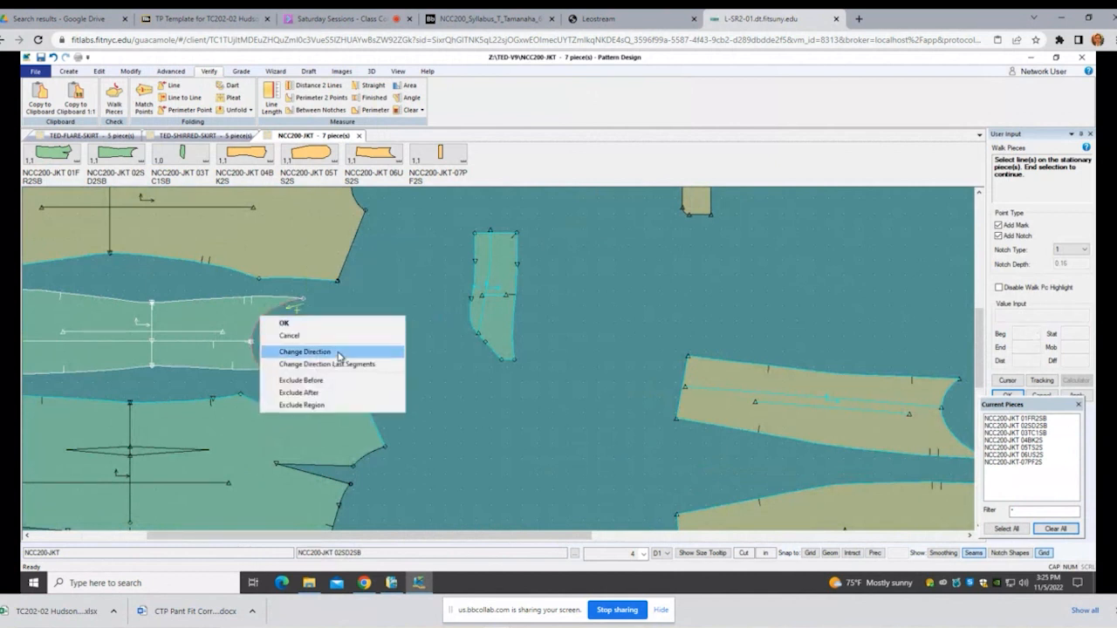
{"action": "left_click", "coordinate": [337, 350]}
{"action": "right_click", "coordinate": [336, 350]}
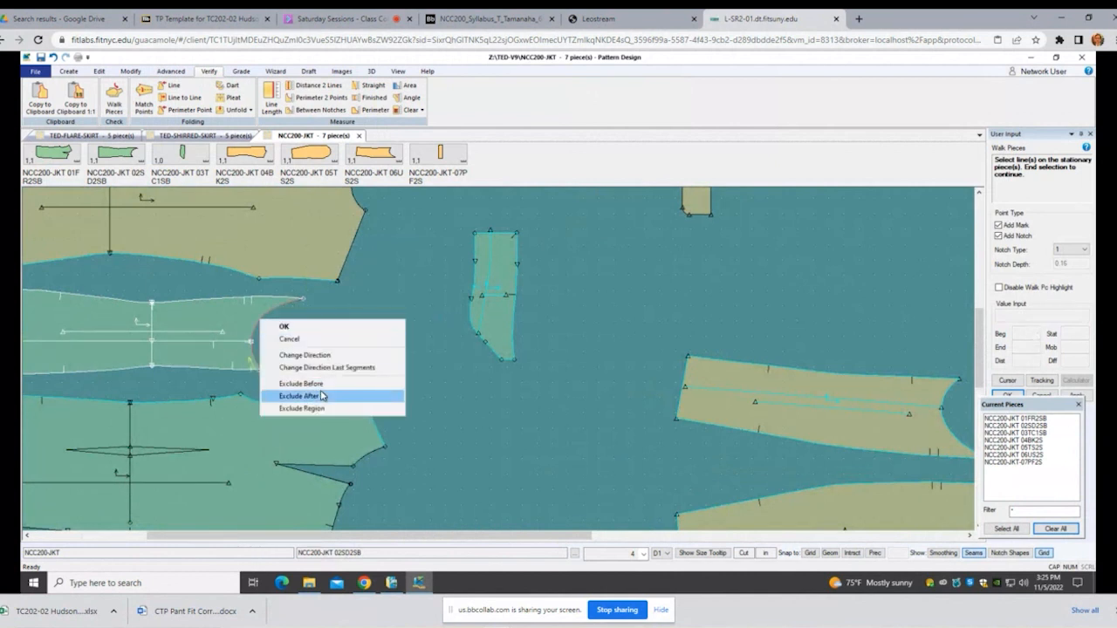
{"action": "left_click", "coordinate": [311, 383]}
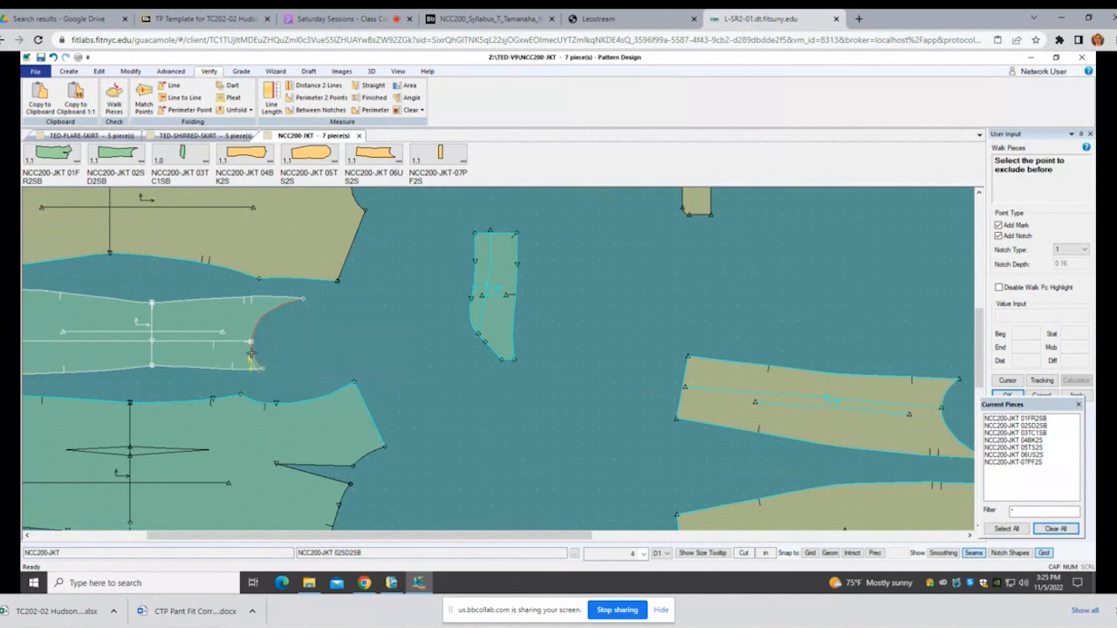
{"action": "left_click", "coordinate": [252, 344]}
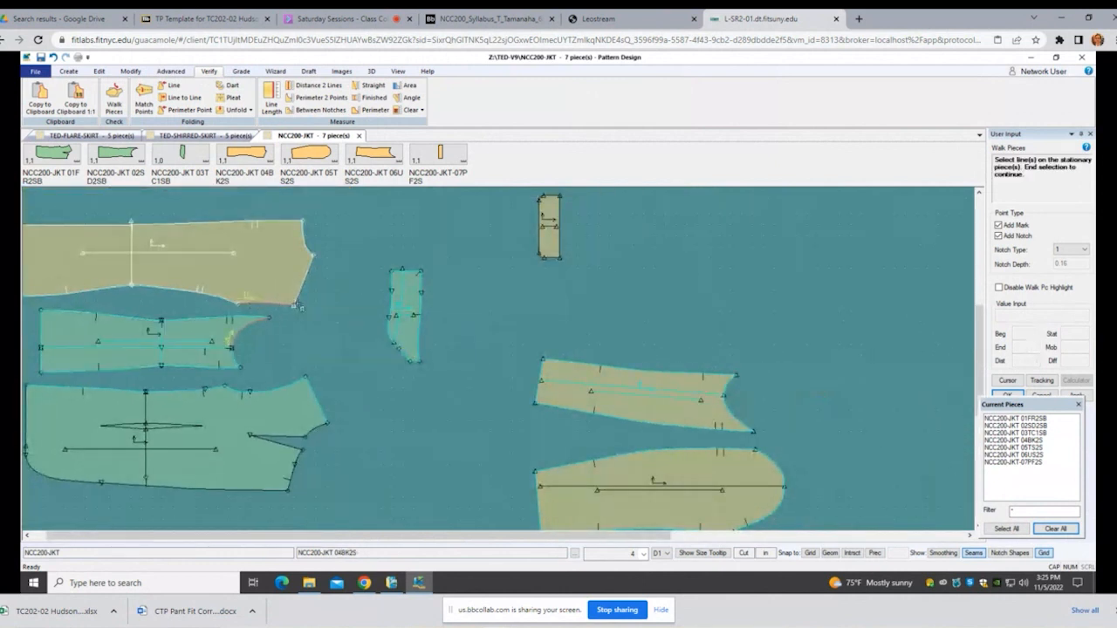
Step: End the stationary selection after adding the back armhole, and choose the undersleeve and top sleeve cap curves as walk lines
{"action": "right_click", "coordinate": [623, 304]}
{"action": "left_click", "coordinate": [623, 303]}
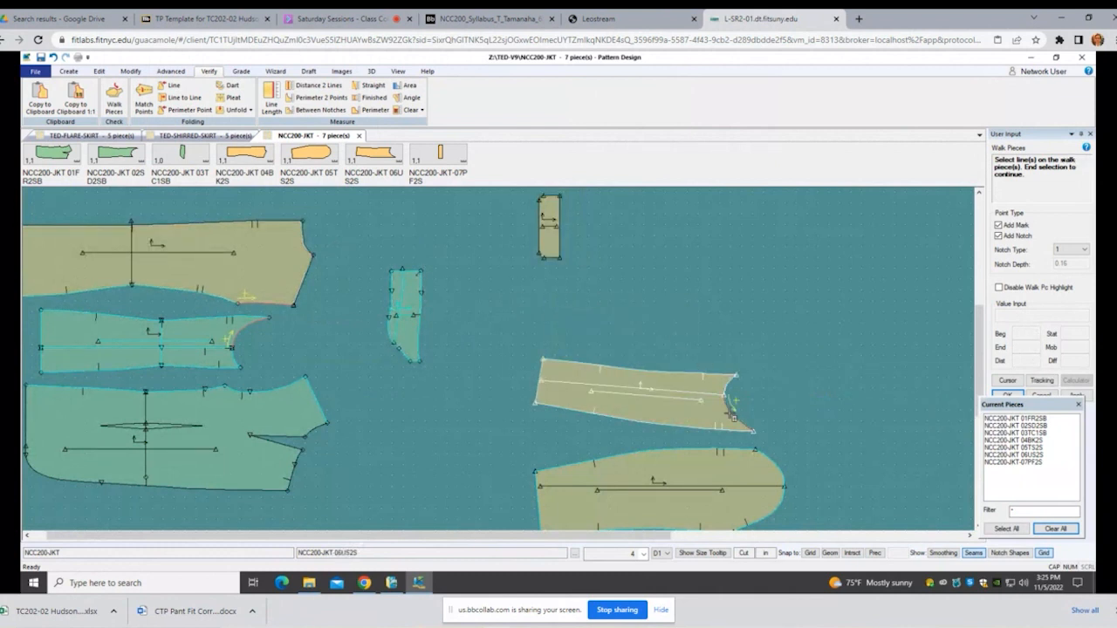
{"action": "left_click", "coordinate": [758, 449]}
{"action": "left_click", "coordinate": [249, 347]}
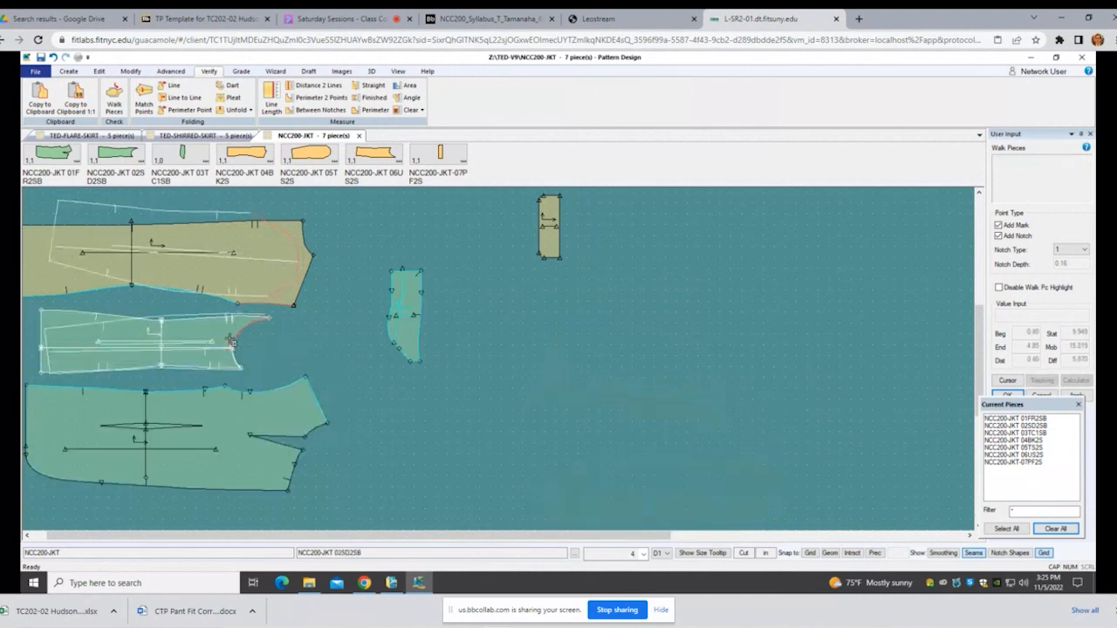
Step: Walk the undersleeve along the side armhole and add notches to both pieces at about 2.66 and 3.15 in with Mark Both
{"action": "scroll", "coordinate": [228, 348], "scroll_direction": "up", "scroll_amount": 4}
{"action": "scroll", "coordinate": [226, 348], "scroll_direction": "up", "scroll_amount": 5}
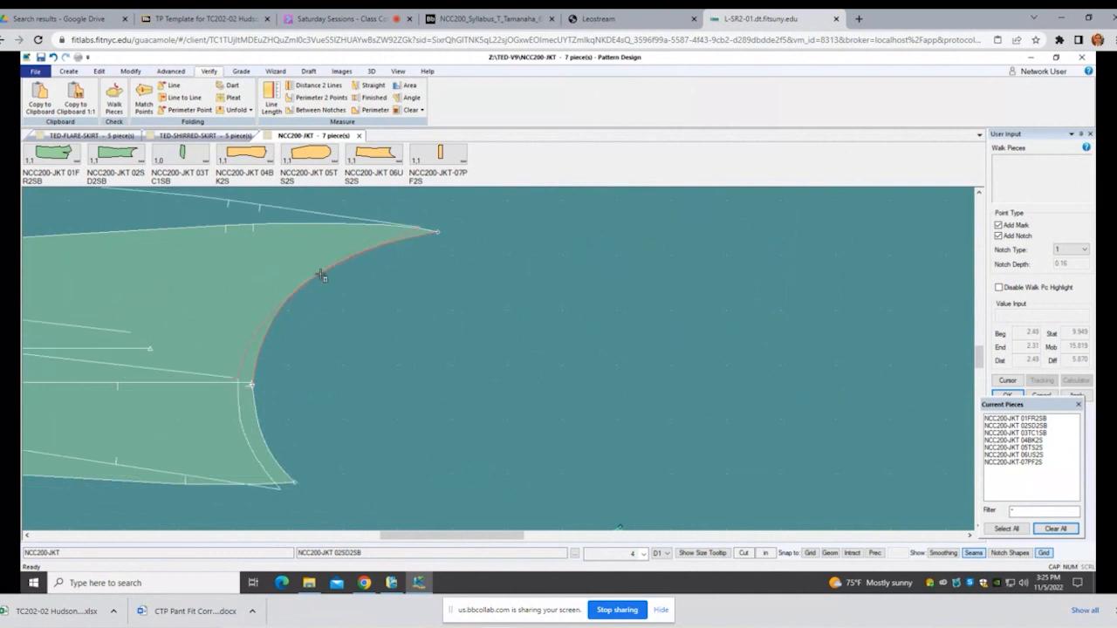
{"action": "right_click", "coordinate": [328, 272]}
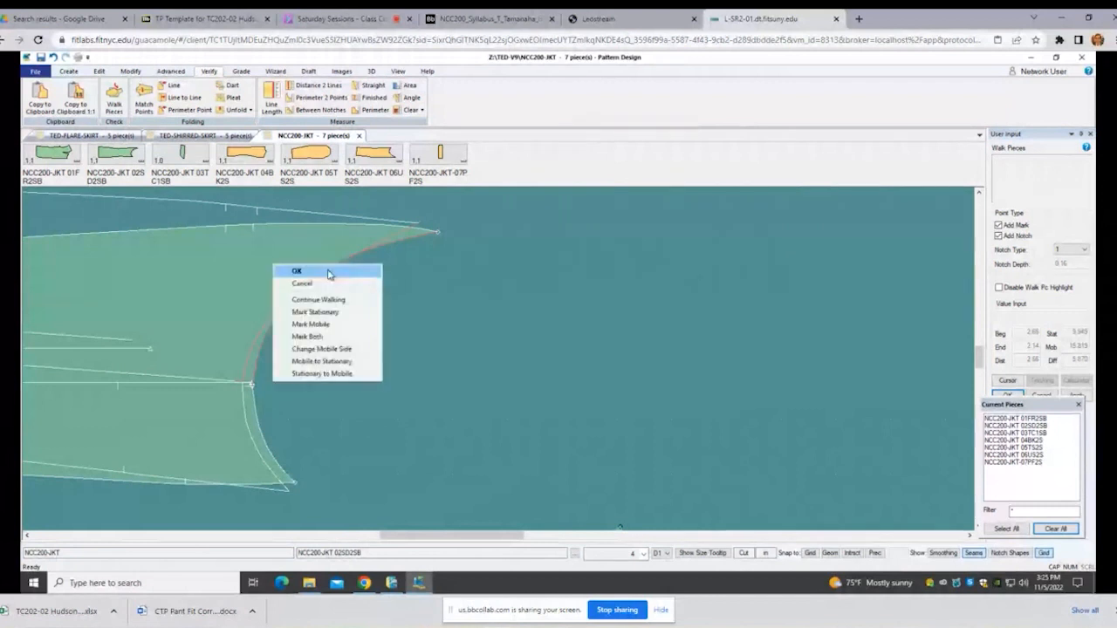
{"action": "left_click", "coordinate": [334, 337]}
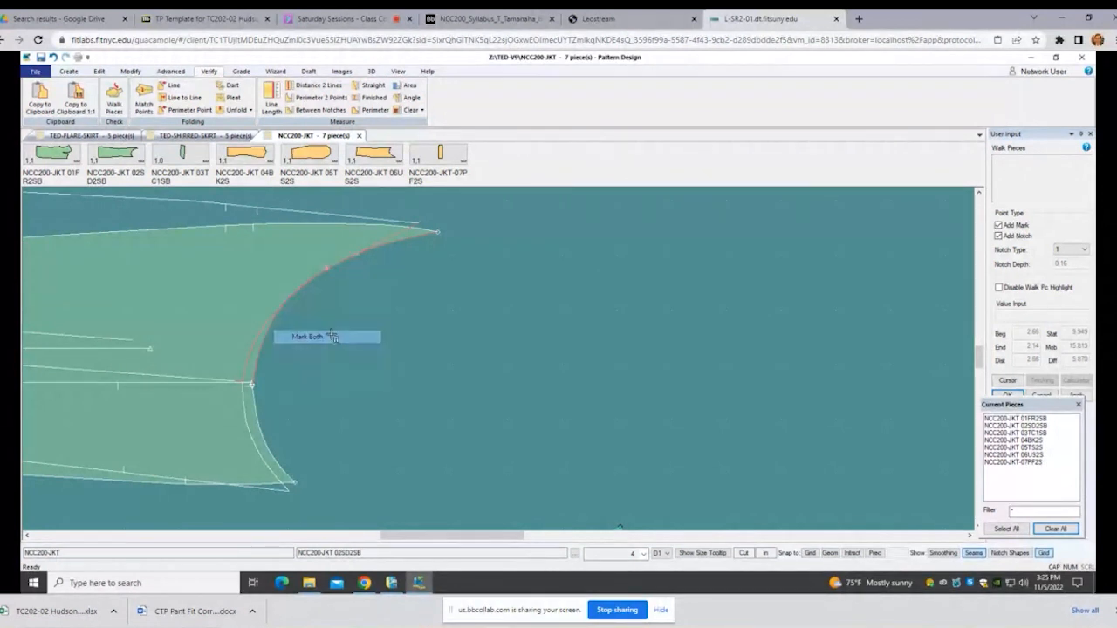
{"action": "right_click", "coordinate": [352, 256]}
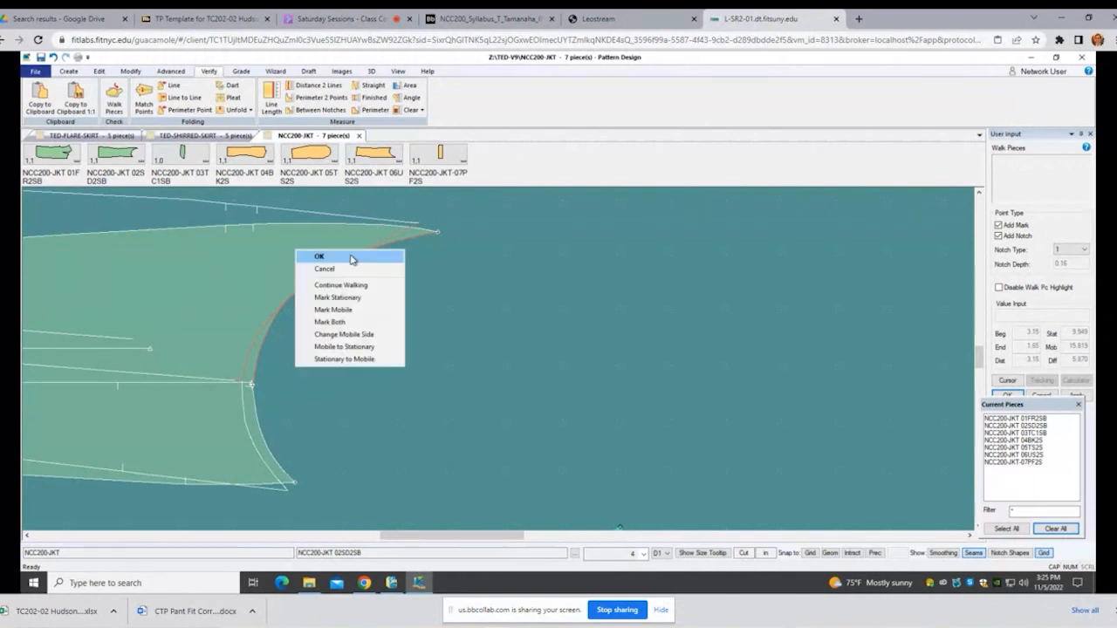
{"action": "left_click", "coordinate": [372, 322]}
{"action": "right_click", "coordinate": [373, 324]}
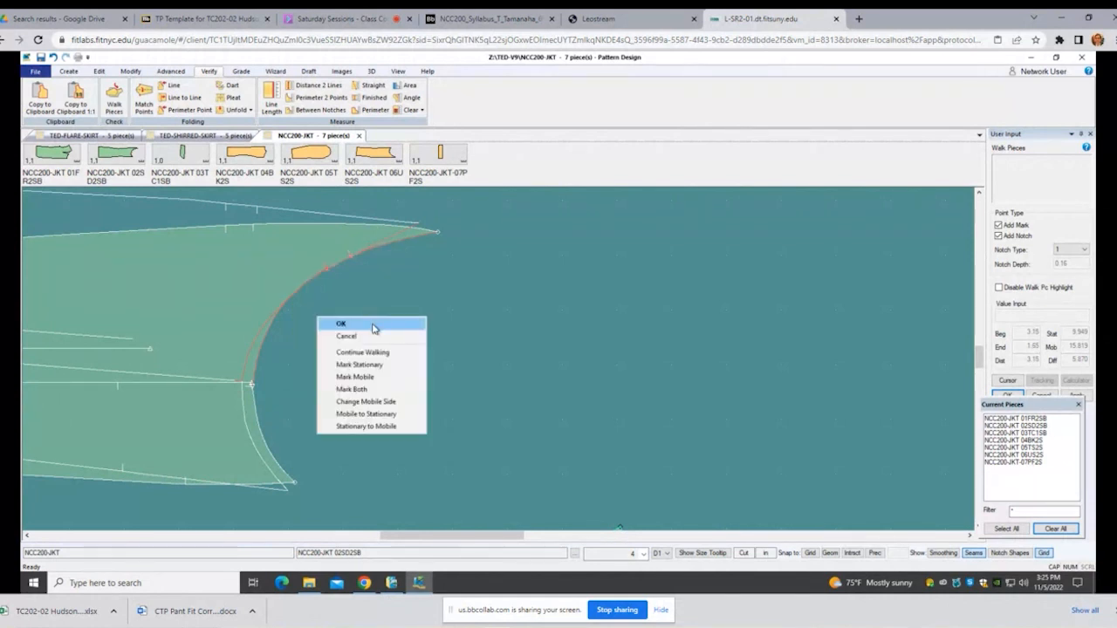
Step: Finish the undersleeve walk with the notches kept and move the undersleeve farther away from the top sleeve
{"action": "left_click", "coordinate": [380, 338]}
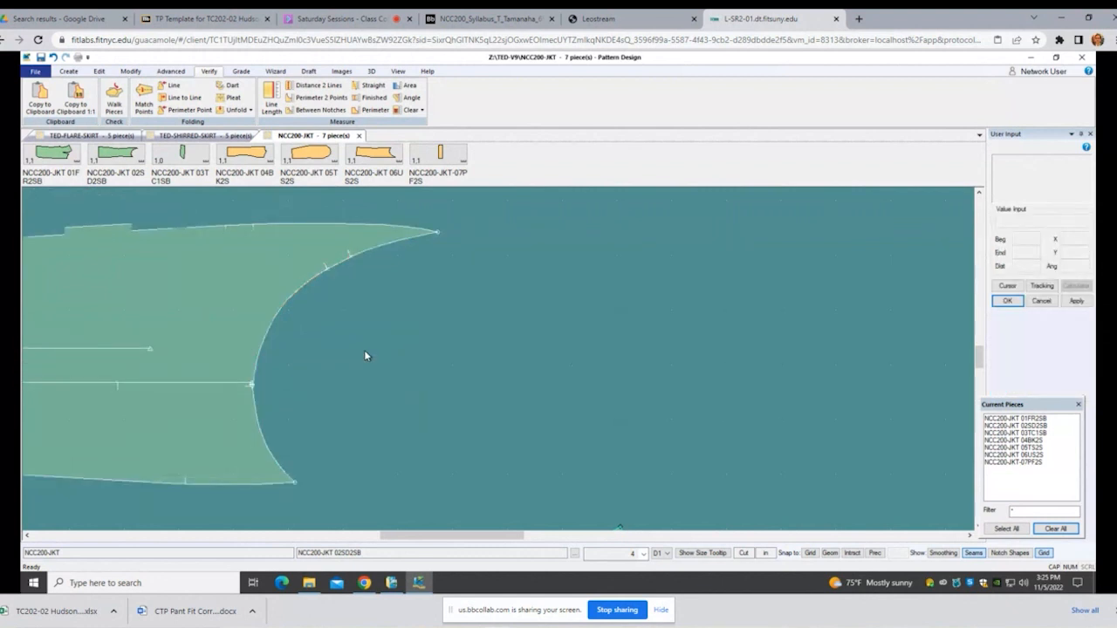
{"action": "scroll", "coordinate": [364, 350], "scroll_direction": "down", "scroll_amount": 3}
{"action": "scroll", "coordinate": [352, 337], "scroll_direction": "down", "scroll_amount": 3}
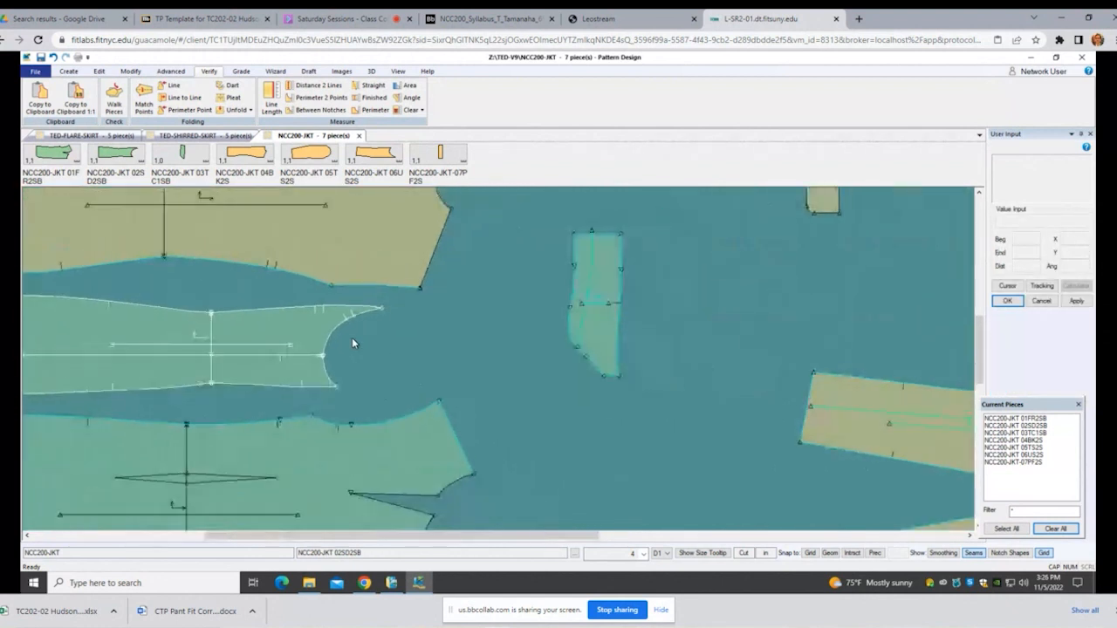
{"action": "scroll", "coordinate": [295, 337], "scroll_direction": "down", "scroll_amount": 2}
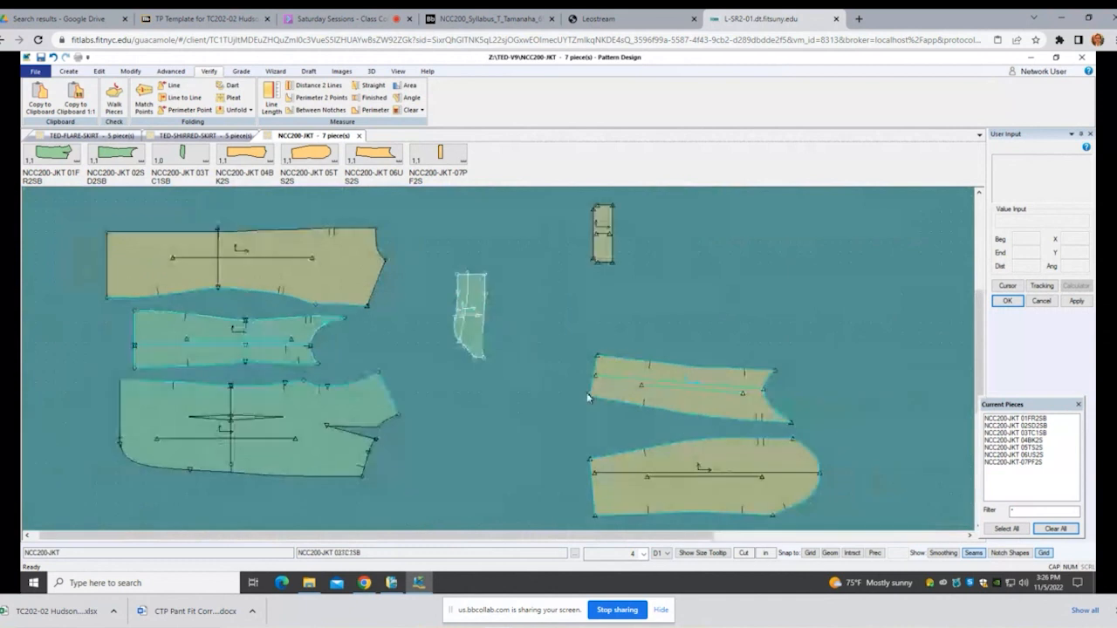
{"action": "left_click", "coordinate": [786, 424]}
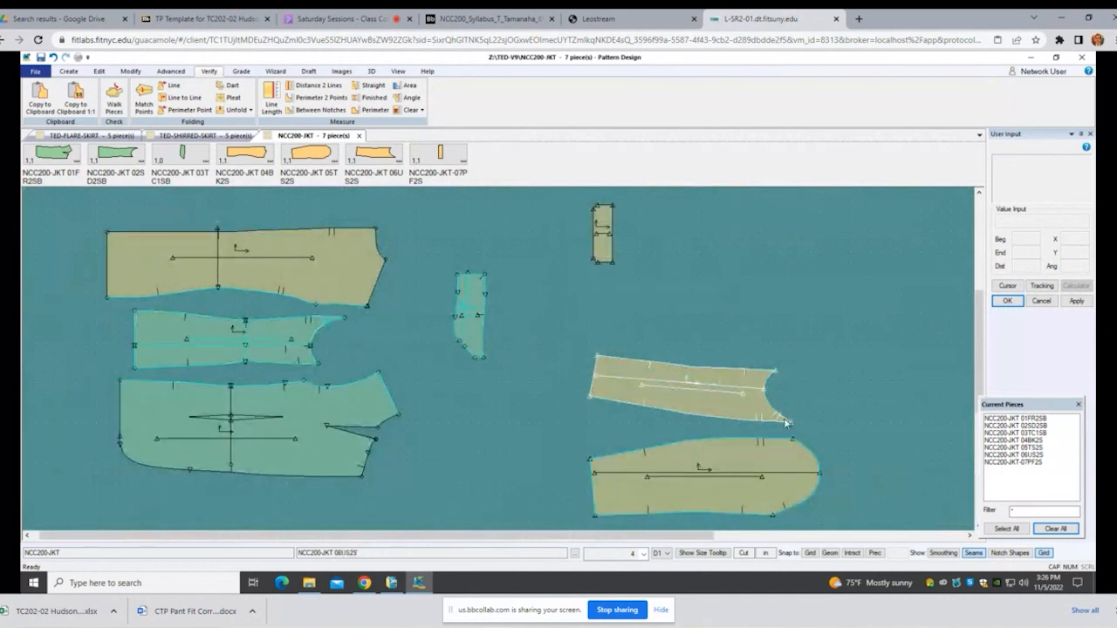
{"action": "left_click_drag", "start_coordinate": [774, 410], "coordinate": [733, 384]}
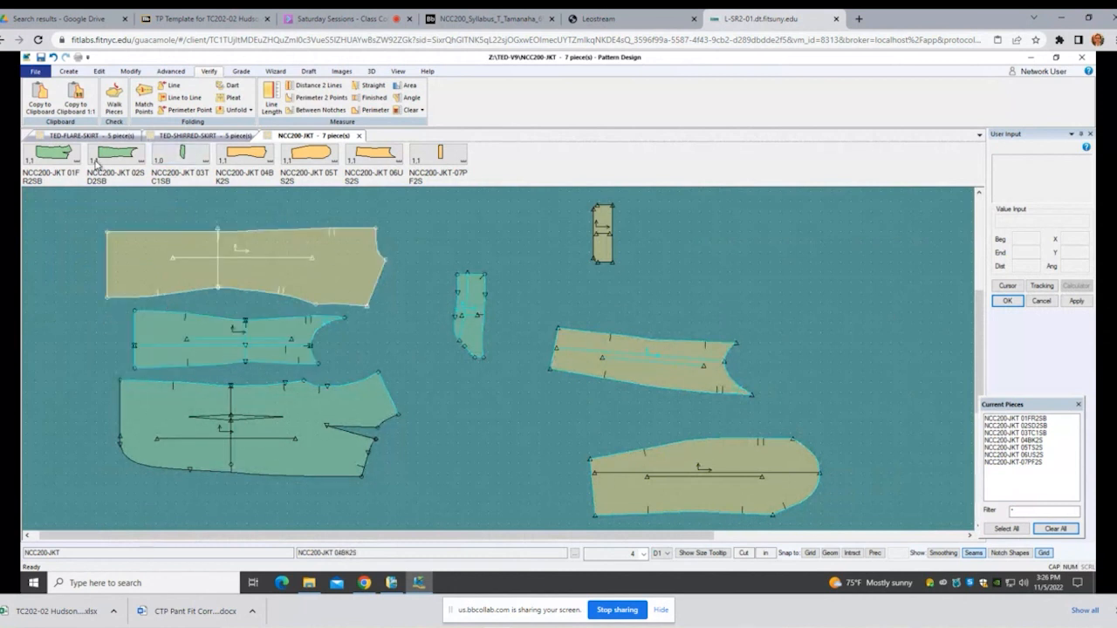
{"action": "left_click", "coordinate": [114, 96]}
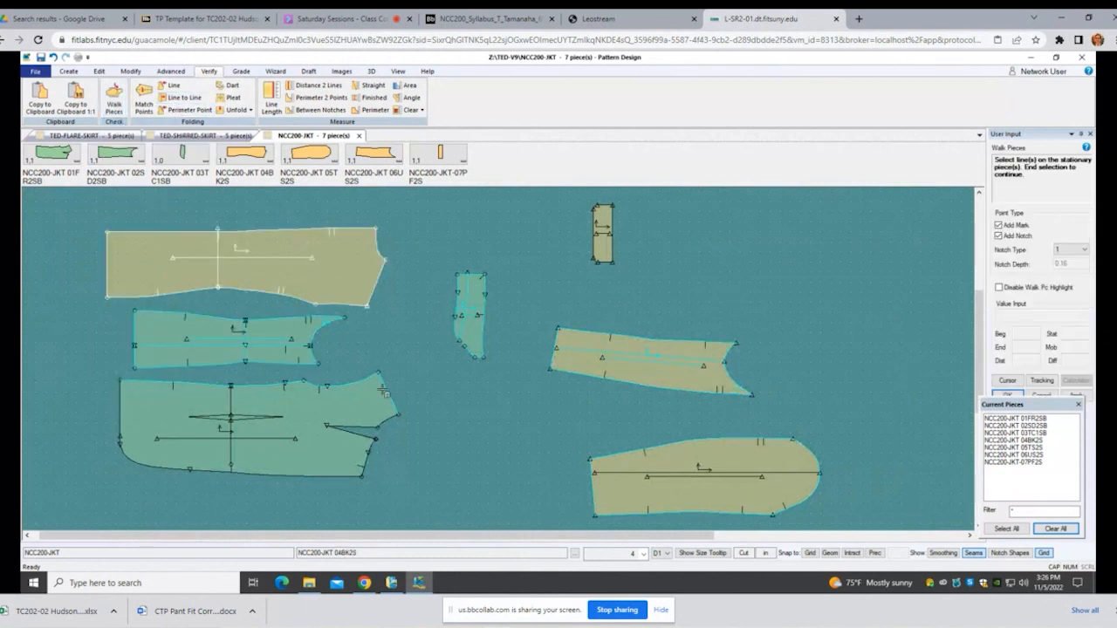
{"action": "left_click", "coordinate": [336, 320]}
{"action": "right_click", "coordinate": [372, 340]}
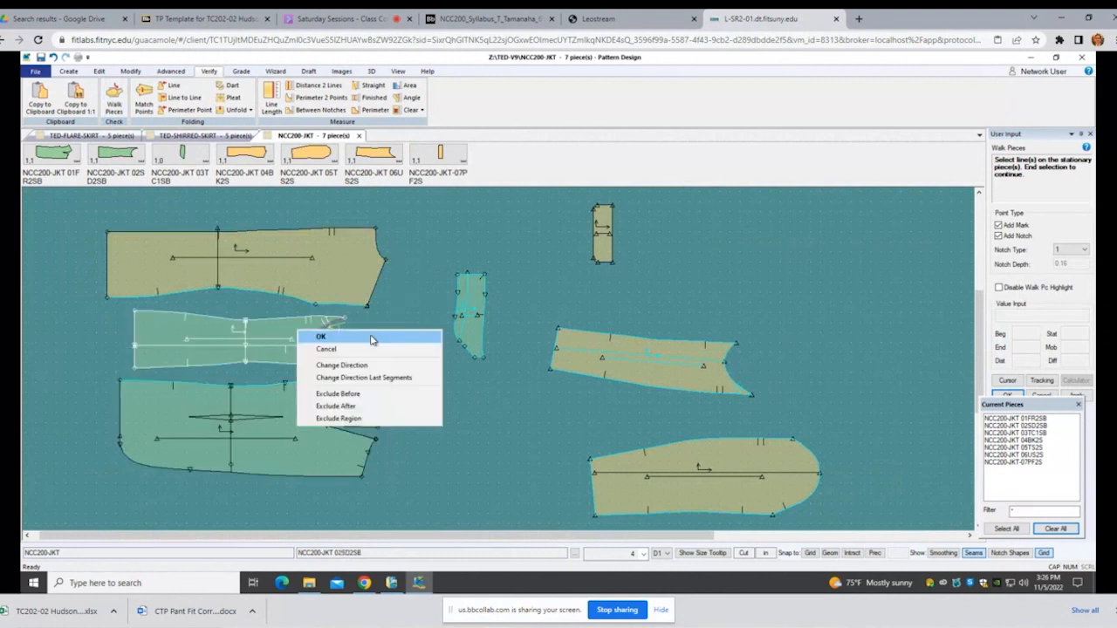
{"action": "left_click", "coordinate": [371, 337]}
{"action": "left_click", "coordinate": [729, 381]}
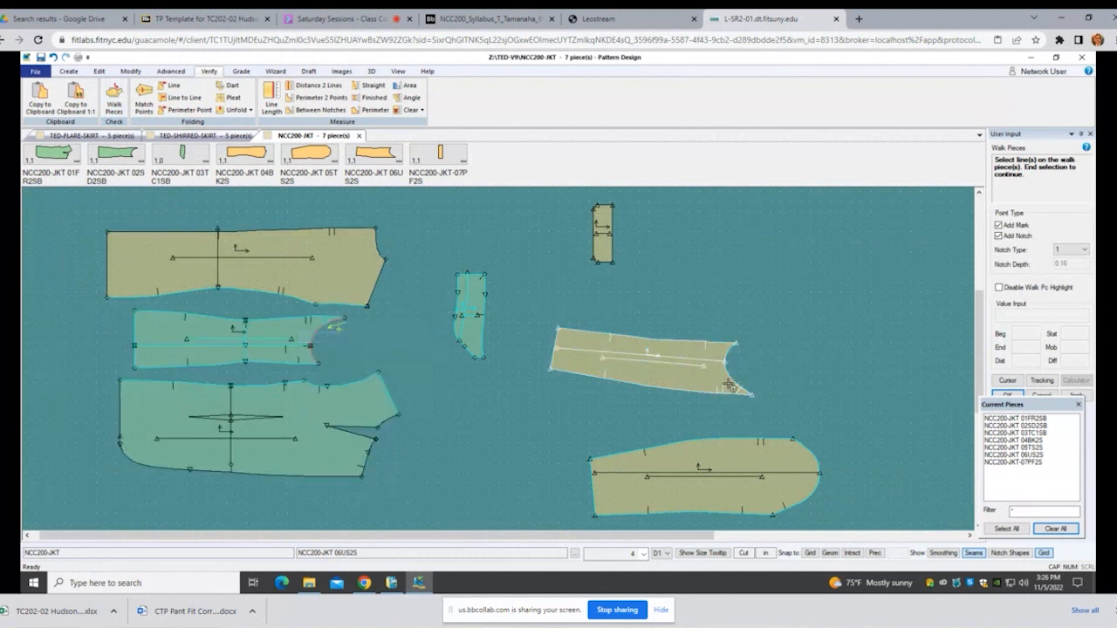
{"action": "right_click", "coordinate": [660, 333]}
{"action": "left_click", "coordinate": [660, 334]}
{"action": "right_click", "coordinate": [647, 320]}
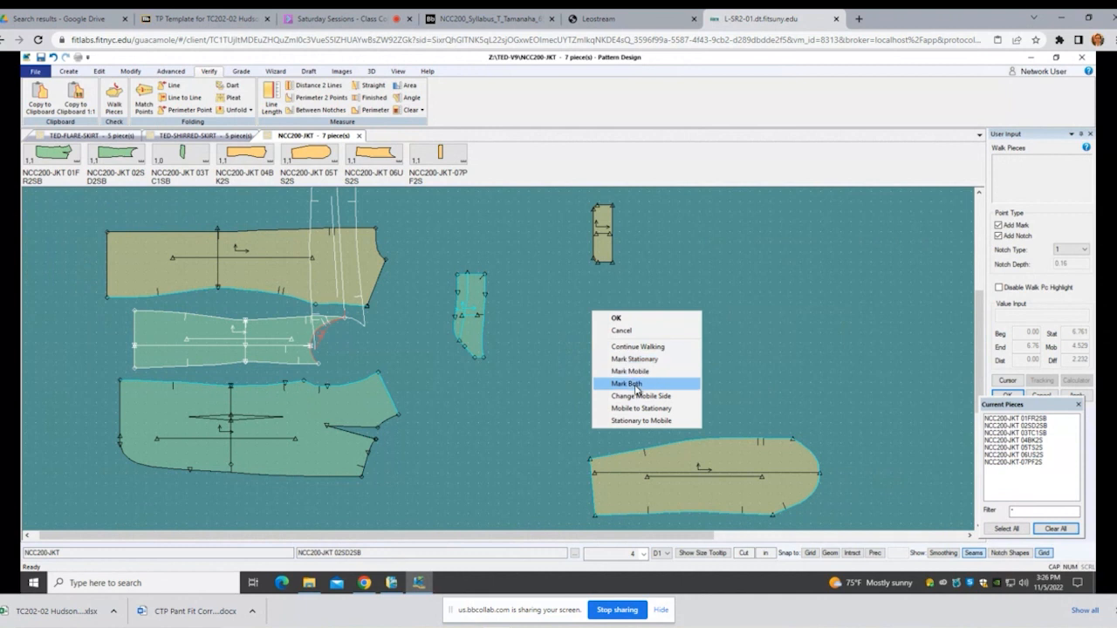
{"action": "right_click", "coordinate": [490, 393]}
{"action": "left_click", "coordinate": [542, 410]}
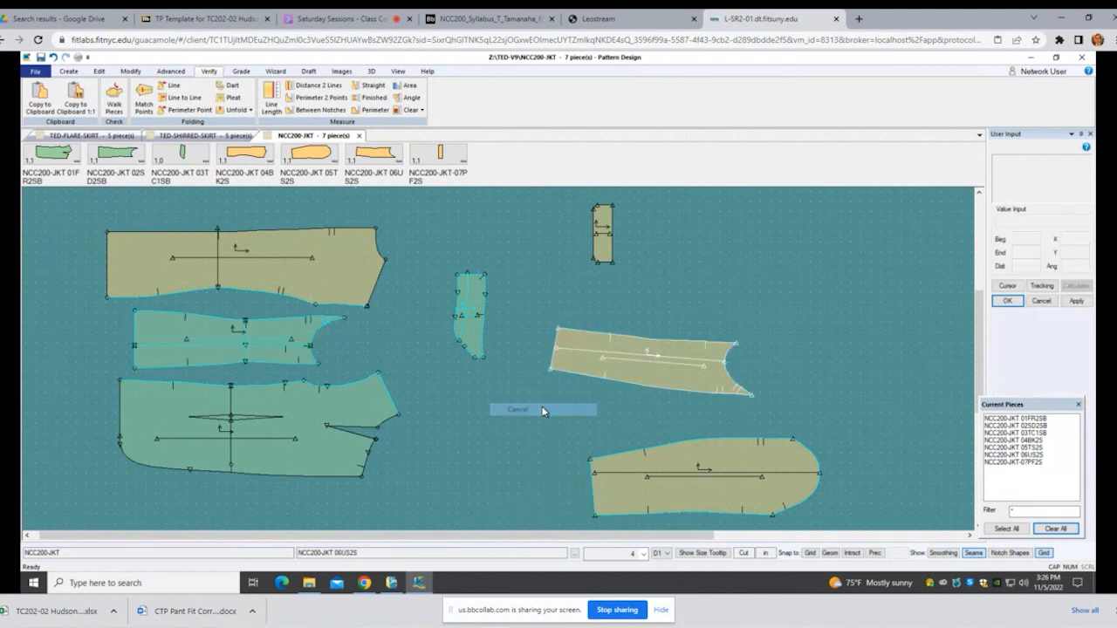
Step: Rearrange the top sleeve, back, side piece and undersleeve so the pieces sit neatly grouped without overlapping
{"action": "left_click_drag", "start_coordinate": [648, 458], "coordinate": [612, 433]}
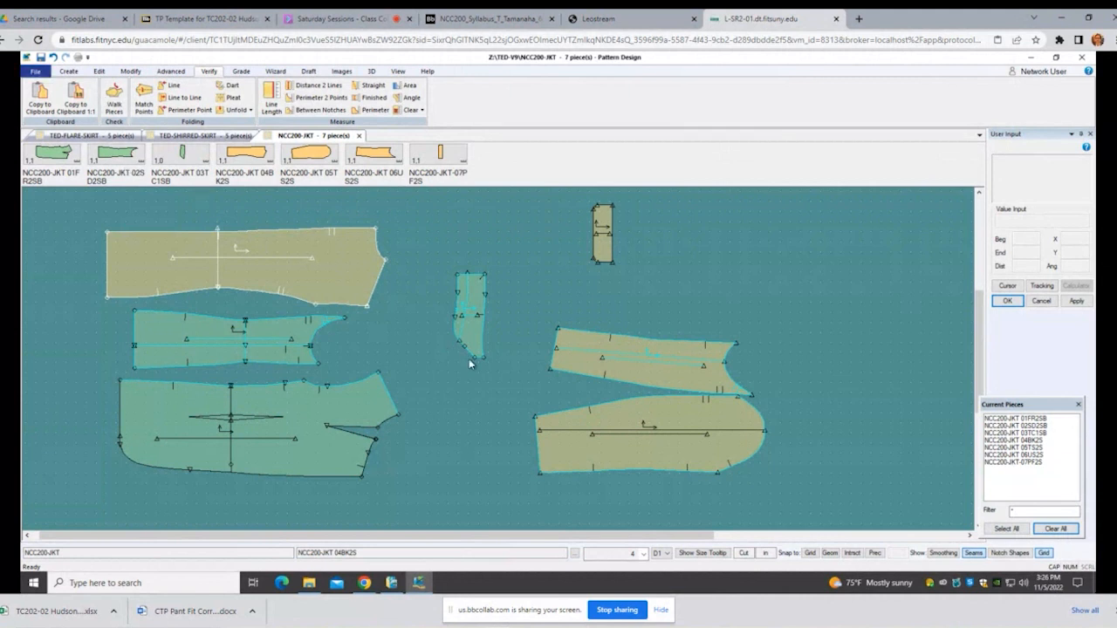
{"action": "left_click", "coordinate": [615, 426]}
{"action": "scroll", "coordinate": [602, 411], "scroll_direction": "down", "scroll_amount": 1}
{"action": "left_click_drag", "start_coordinate": [375, 316], "coordinate": [397, 306]}
{"action": "left_click", "coordinate": [352, 361]}
{"action": "left_click_drag", "start_coordinate": [352, 361], "coordinate": [359, 356]}
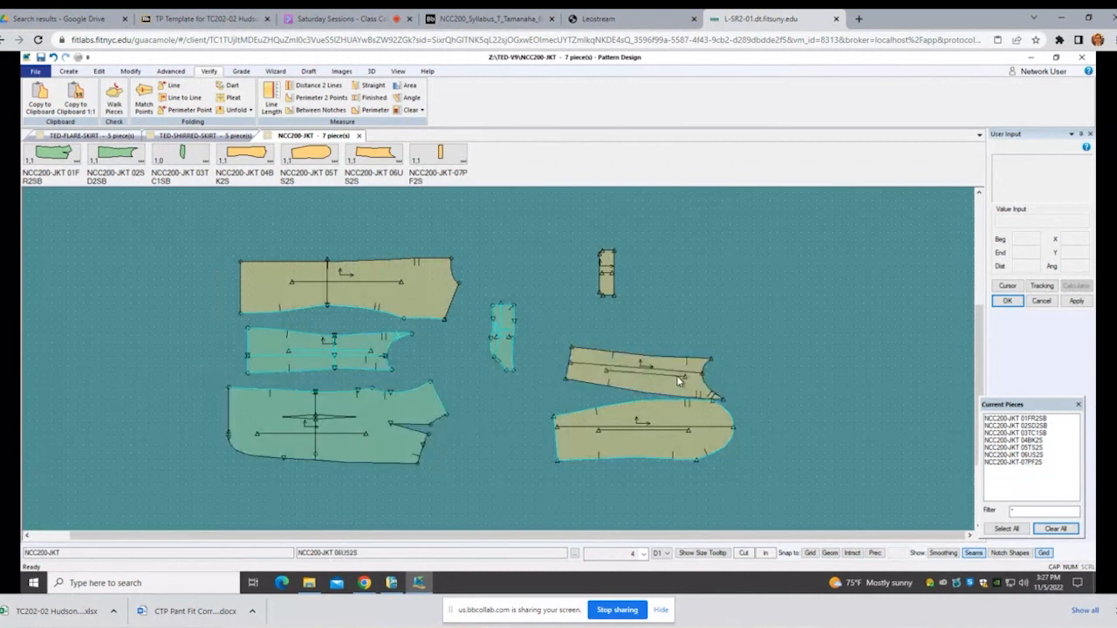
{"action": "left_click_drag", "start_coordinate": [677, 375], "coordinate": [674, 368]}
{"action": "left_click", "coordinate": [501, 336]}
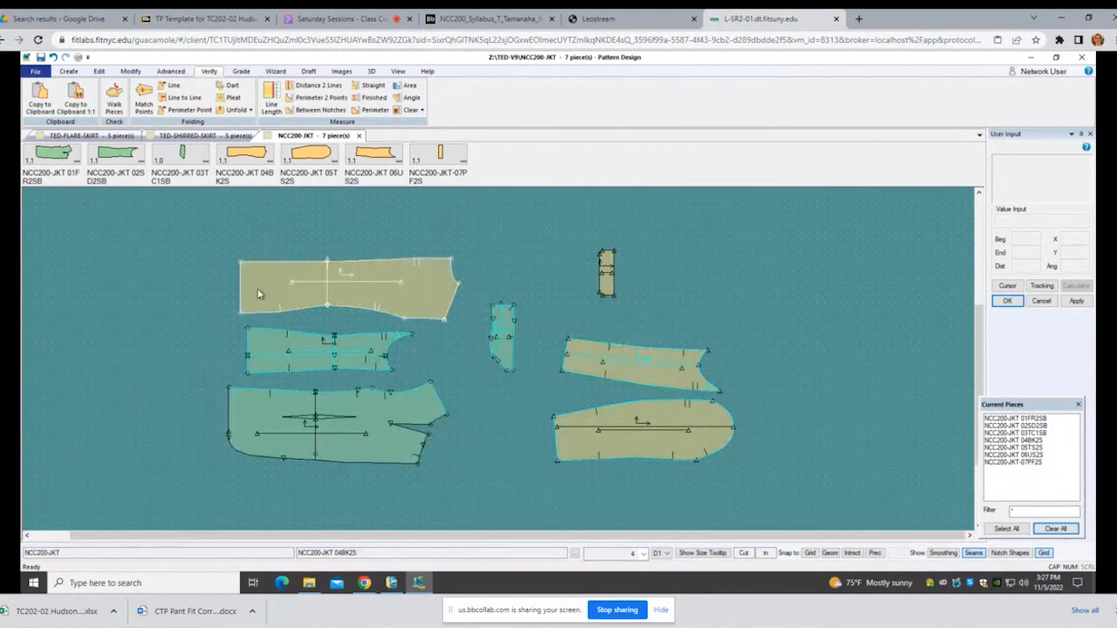
{"action": "left_click", "coordinate": [323, 293]}
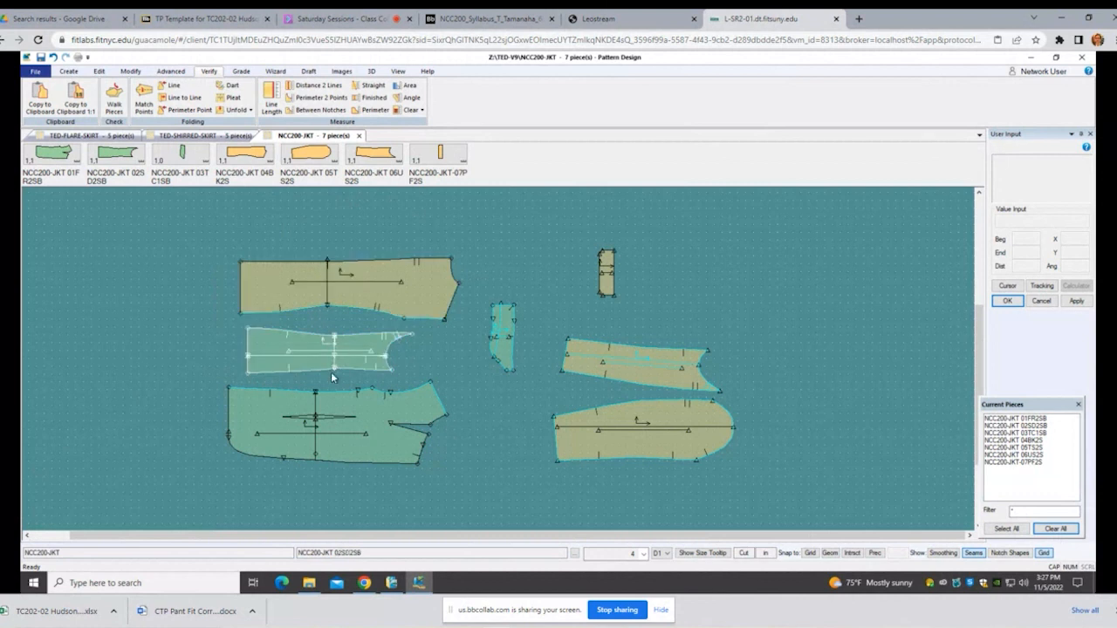
{"action": "left_click", "coordinate": [336, 395]}
{"action": "left_click", "coordinate": [364, 266]}
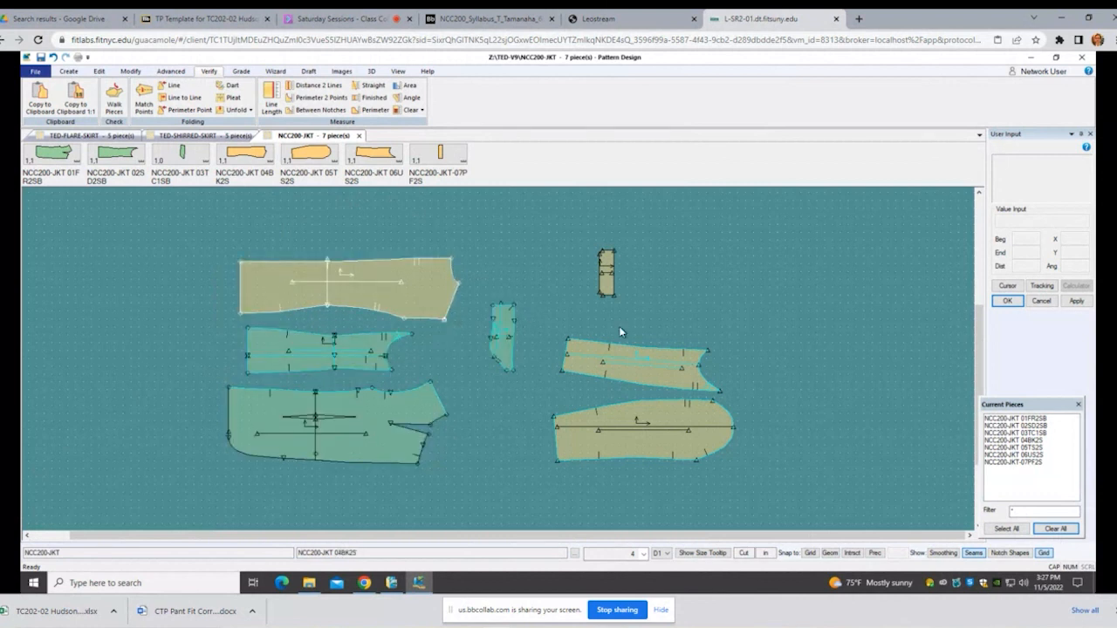
{"action": "left_click", "coordinate": [642, 352]}
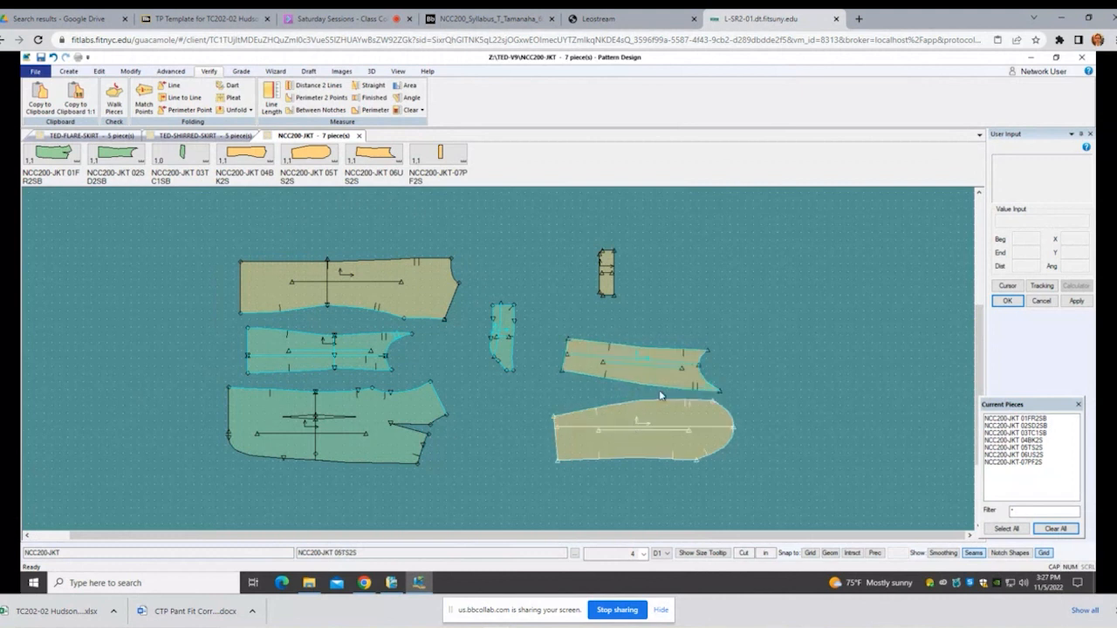
{"action": "left_click", "coordinate": [432, 397]}
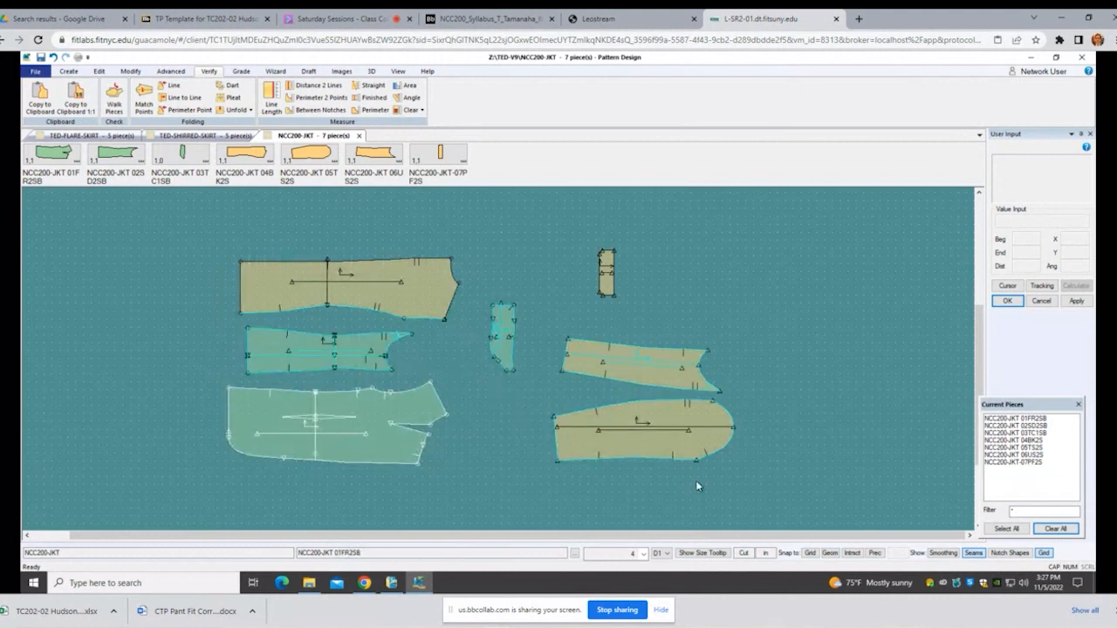
{"action": "left_click", "coordinate": [709, 374]}
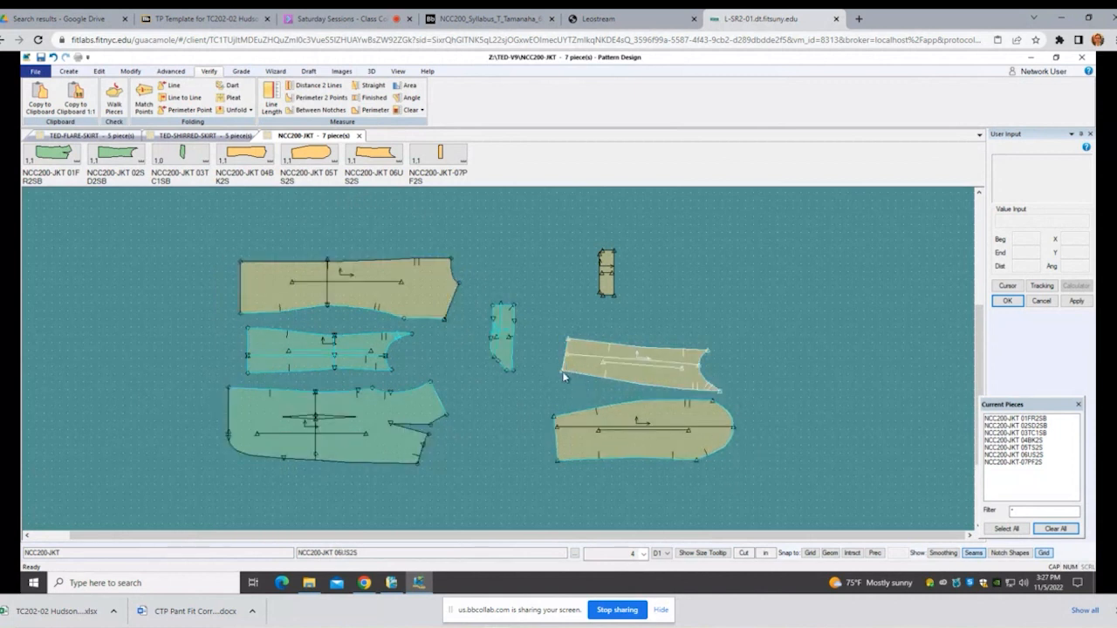
{"action": "left_click", "coordinate": [552, 433]}
{"action": "left_click", "coordinate": [492, 456]}
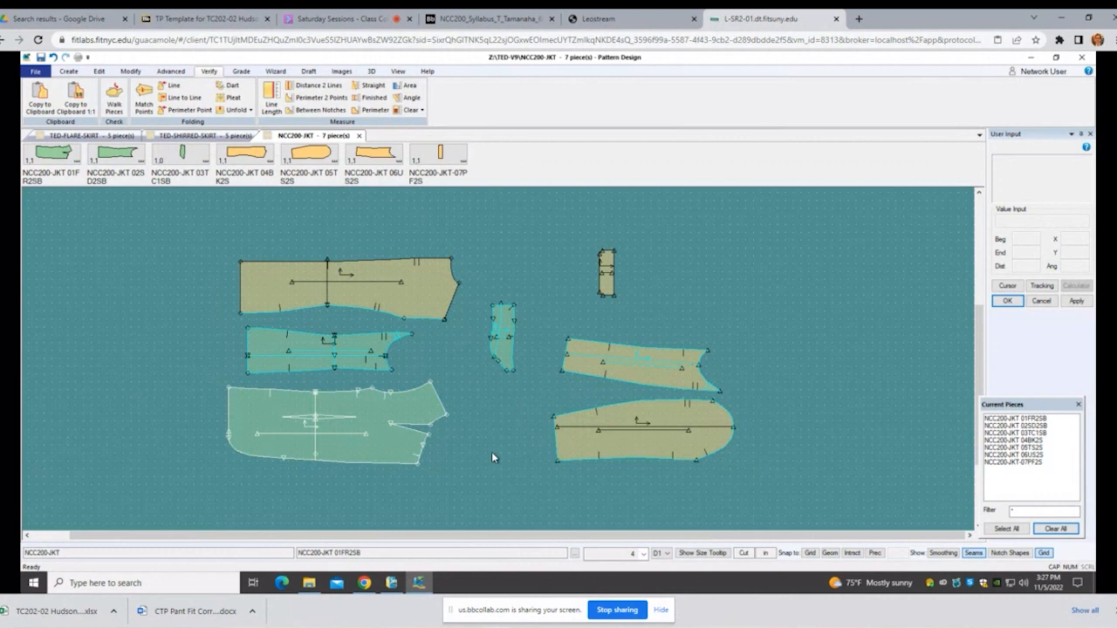
{"action": "left_click", "coordinate": [487, 346]}
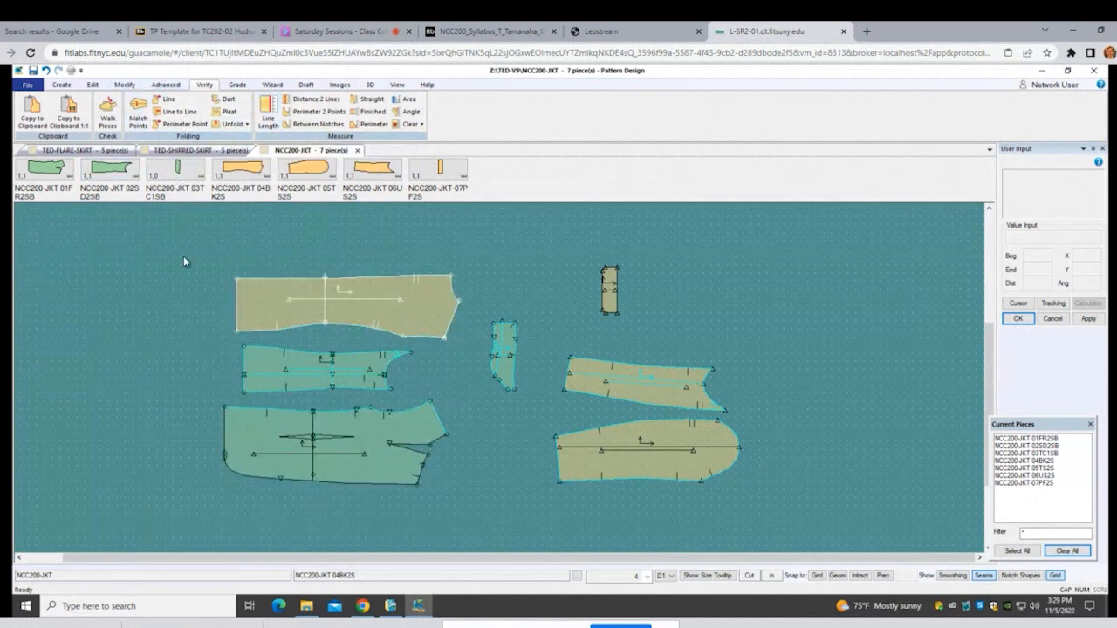
Step: Define an even seam allowance of 3/8 in on all seven jacket pieces
{"action": "left_click", "coordinate": [158, 85]}
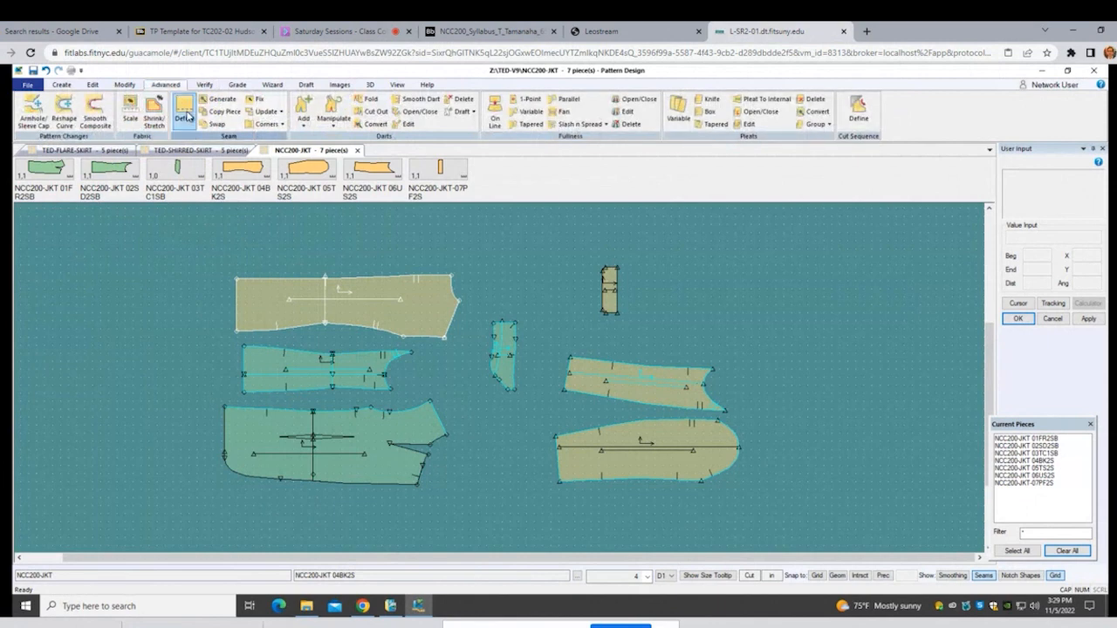
{"action": "left_click", "coordinate": [185, 114]}
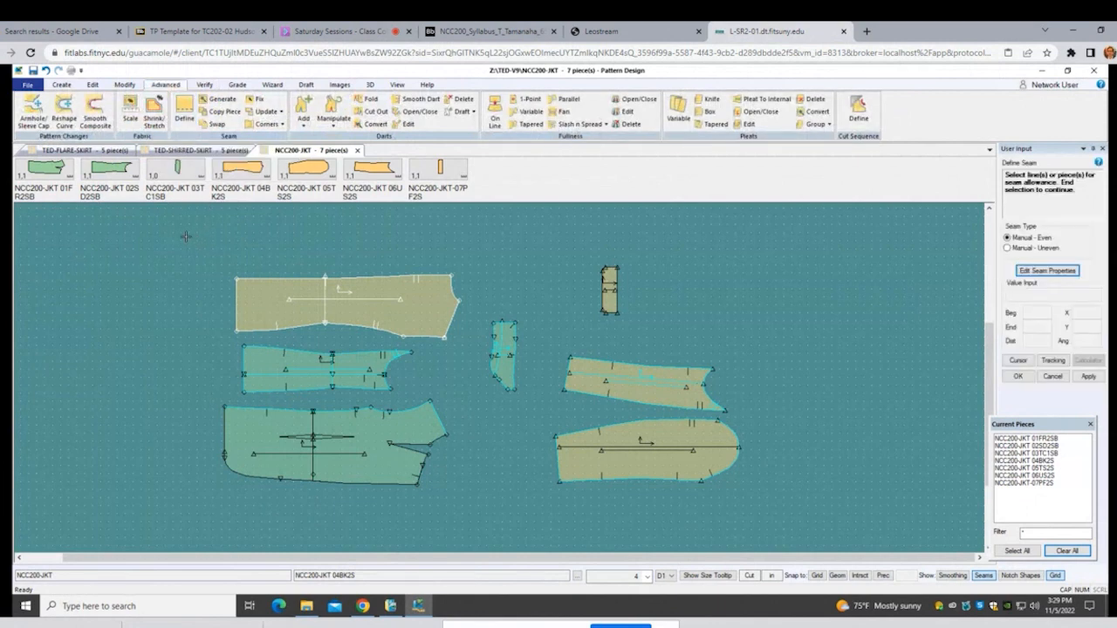
{"action": "left_click_drag", "start_coordinate": [186, 235], "coordinate": [801, 524]}
{"action": "right_click", "coordinate": [812, 385]}
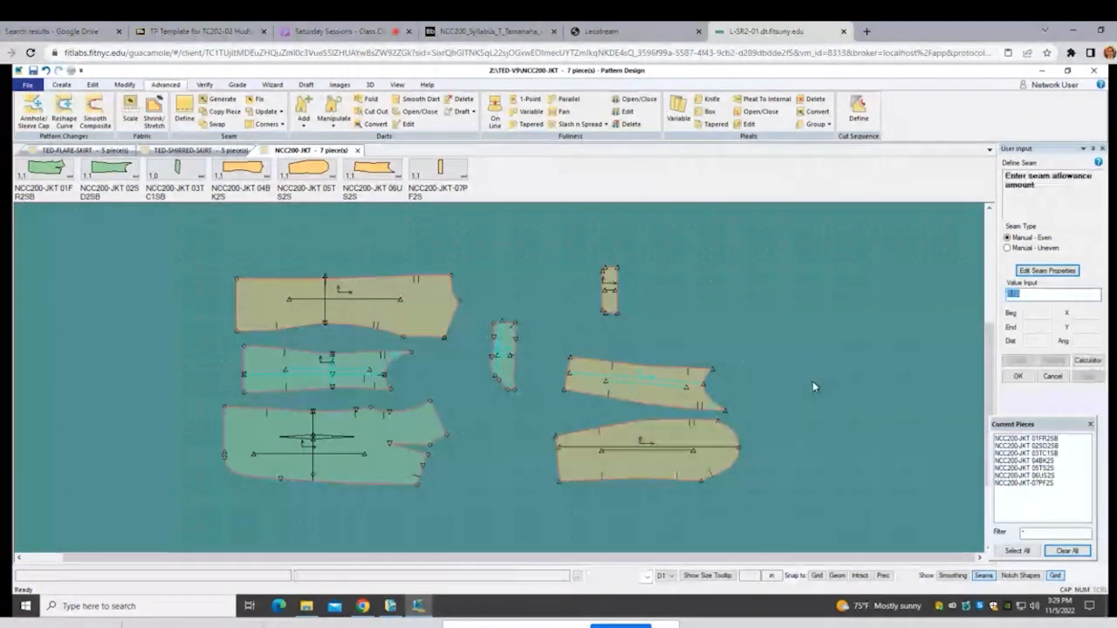
{"action": "type", "text": "3/8"}
{"action": "key", "text": "Return"}
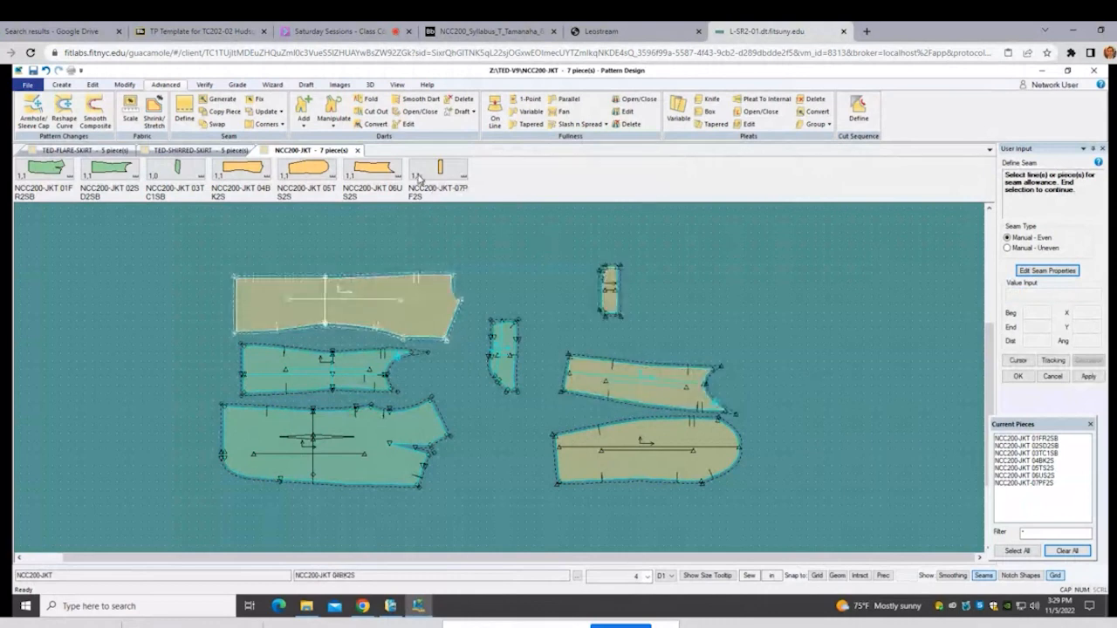
Step: Display the seam amounts to review the allowances around every piece, and hide them again
{"action": "left_click", "coordinate": [398, 85]}
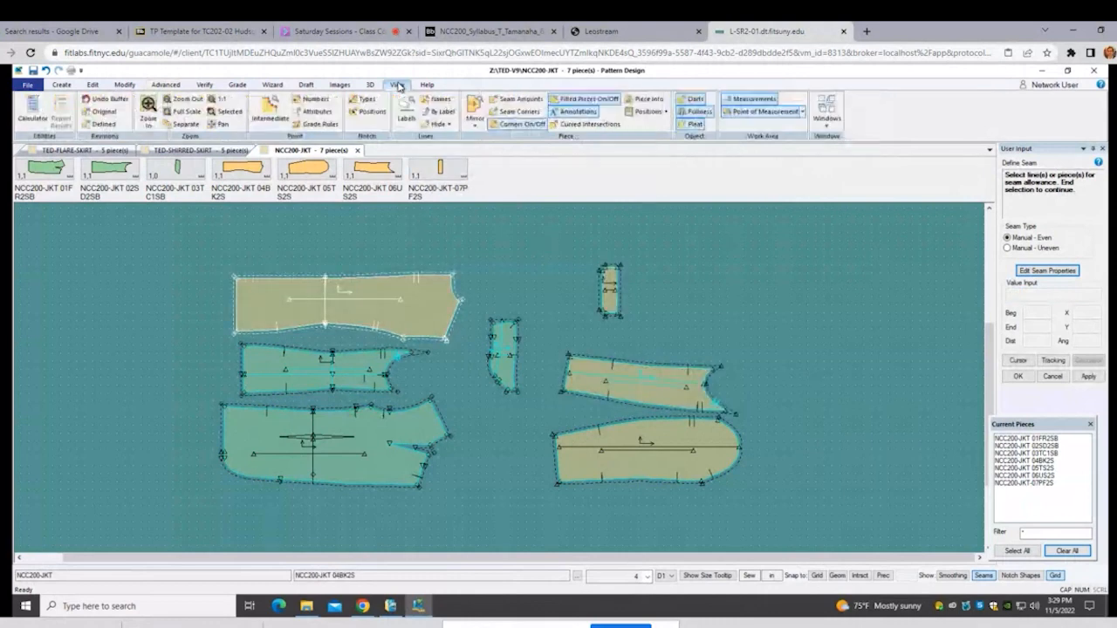
{"action": "left_click", "coordinate": [498, 98]}
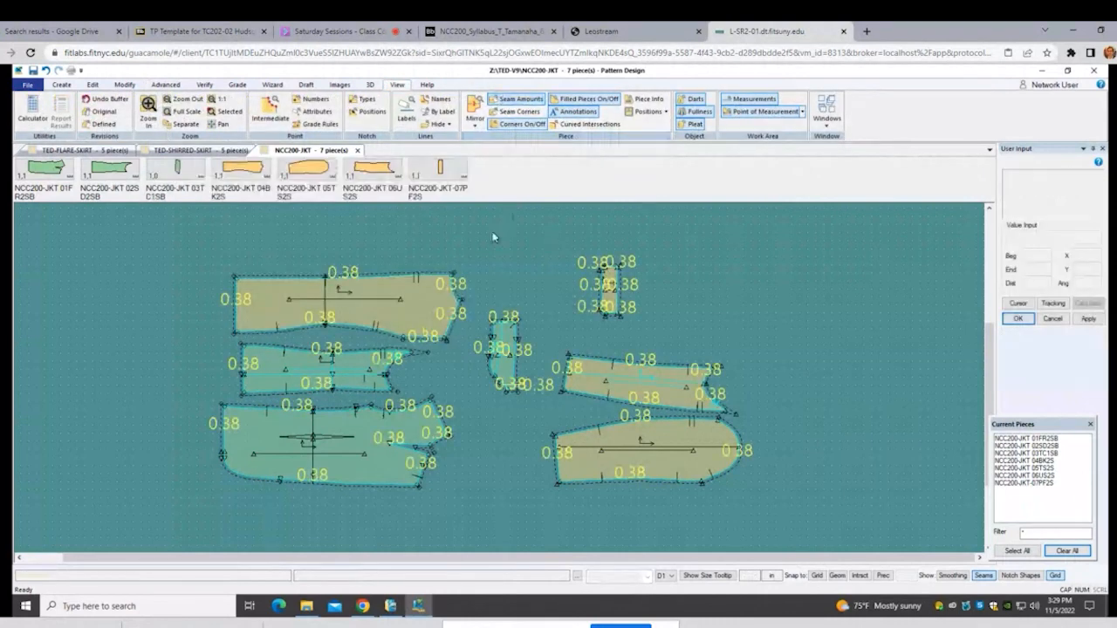
{"action": "scroll", "coordinate": [788, 423], "scroll_direction": "down", "scroll_amount": 5}
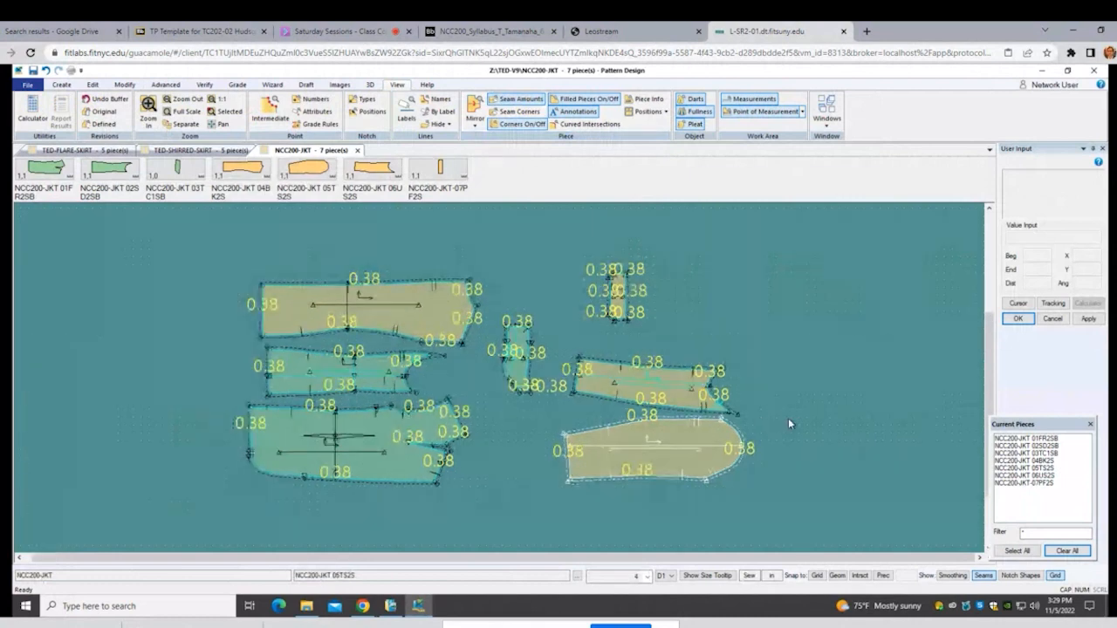
{"action": "scroll", "coordinate": [788, 424], "scroll_direction": "up", "scroll_amount": 4}
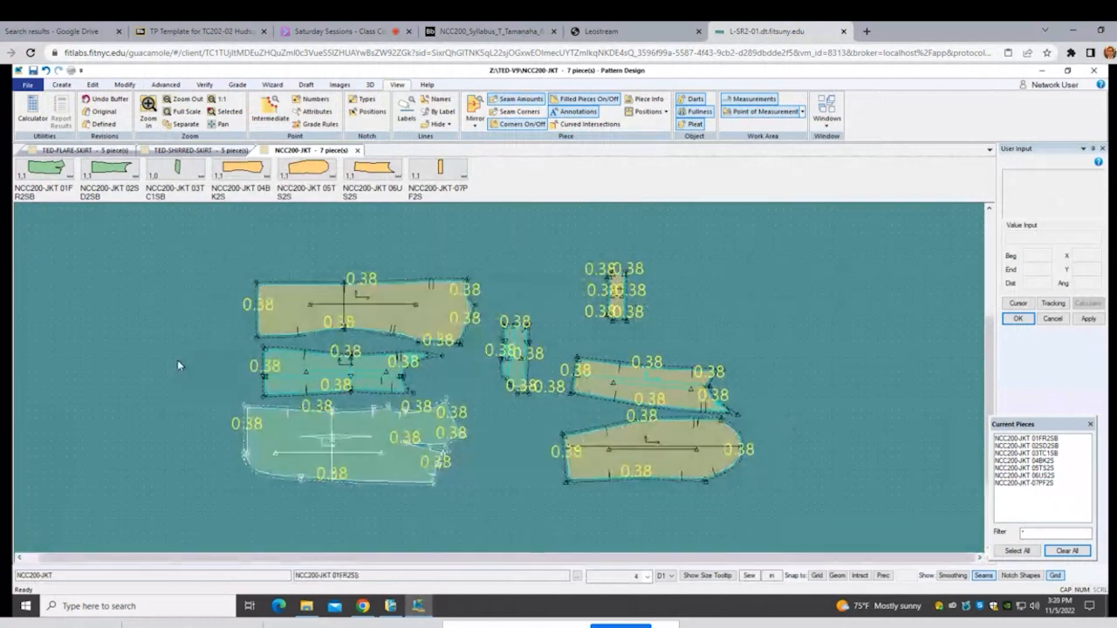
{"action": "scroll", "coordinate": [248, 365], "scroll_direction": "up", "scroll_amount": 2}
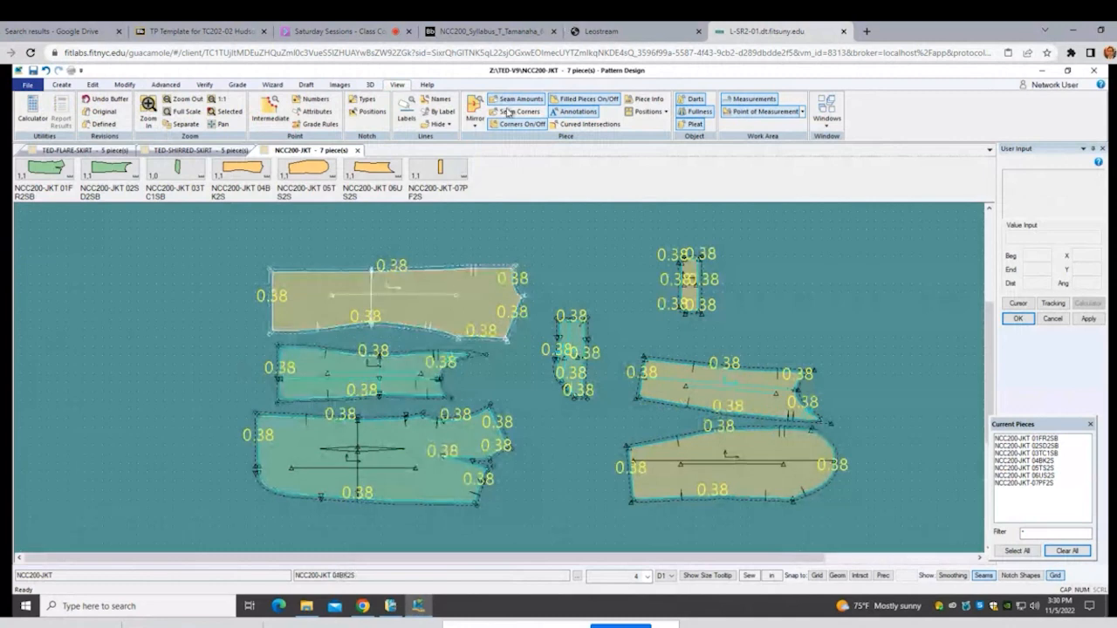
{"action": "left_click", "coordinate": [505, 100]}
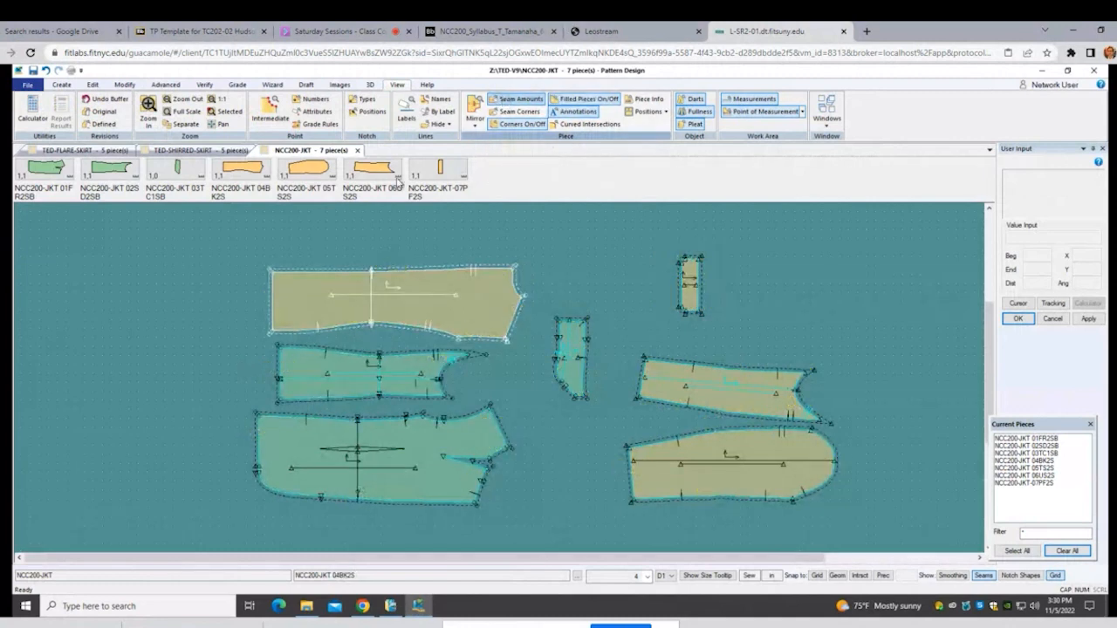
Step: Set an even 0.5 in seam allowance on the center back, the body panel seams, the shoulders, and the long seams of both sleeve pieces
{"action": "left_click", "coordinate": [300, 448]}
{"action": "scroll", "coordinate": [304, 451], "scroll_direction": "up", "scroll_amount": 1}
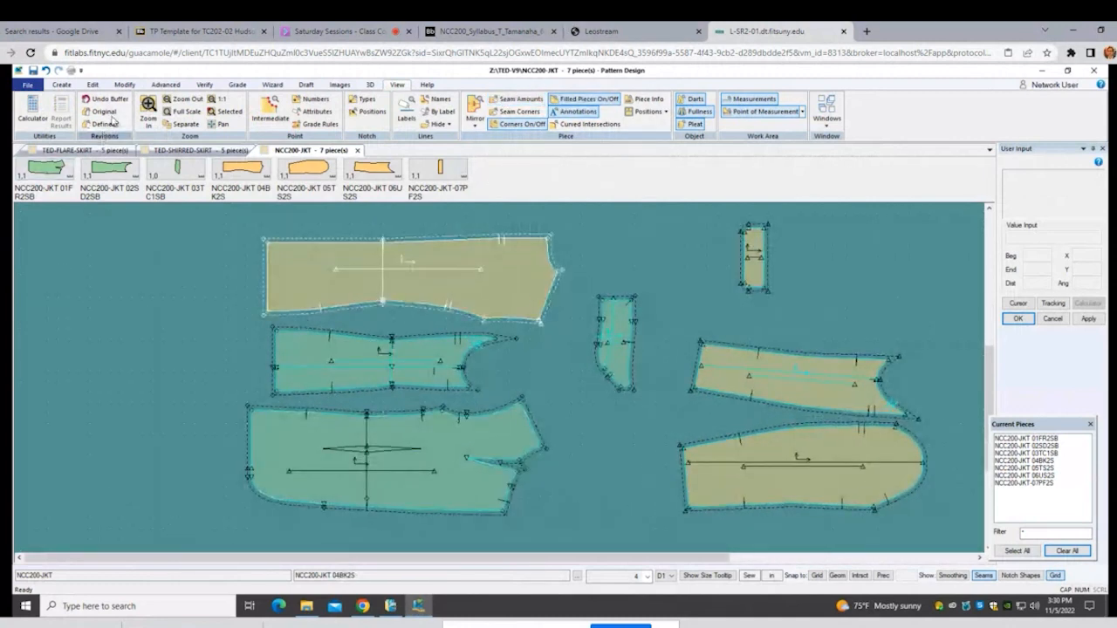
{"action": "left_click", "coordinate": [165, 85]}
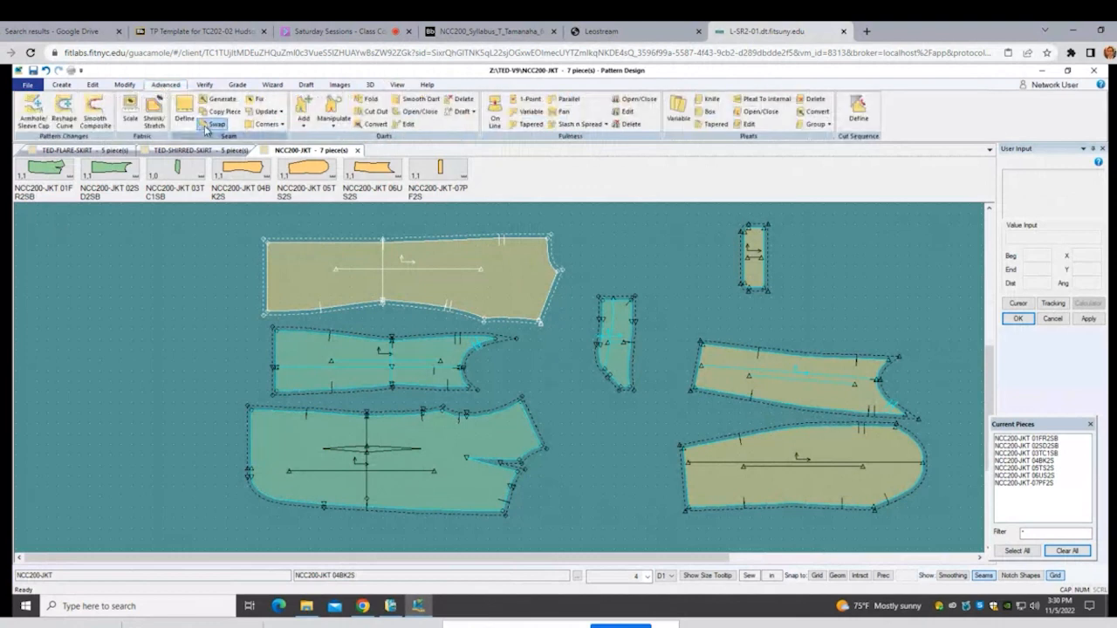
{"action": "left_click", "coordinate": [184, 111]}
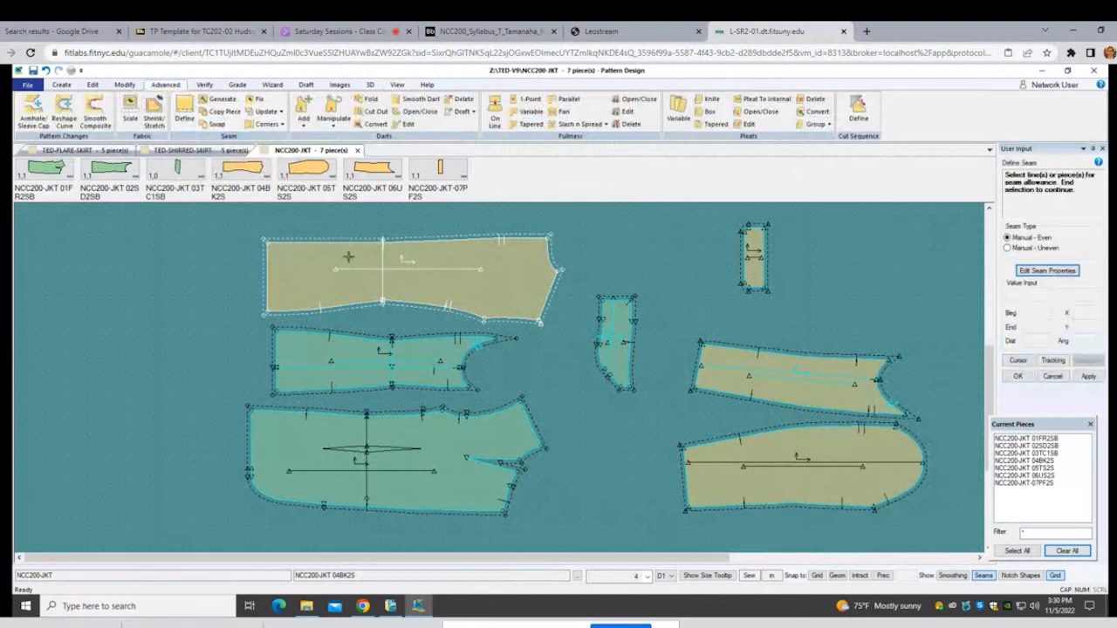
{"action": "left_click", "coordinate": [402, 243]}
{"action": "left_click", "coordinate": [401, 302]}
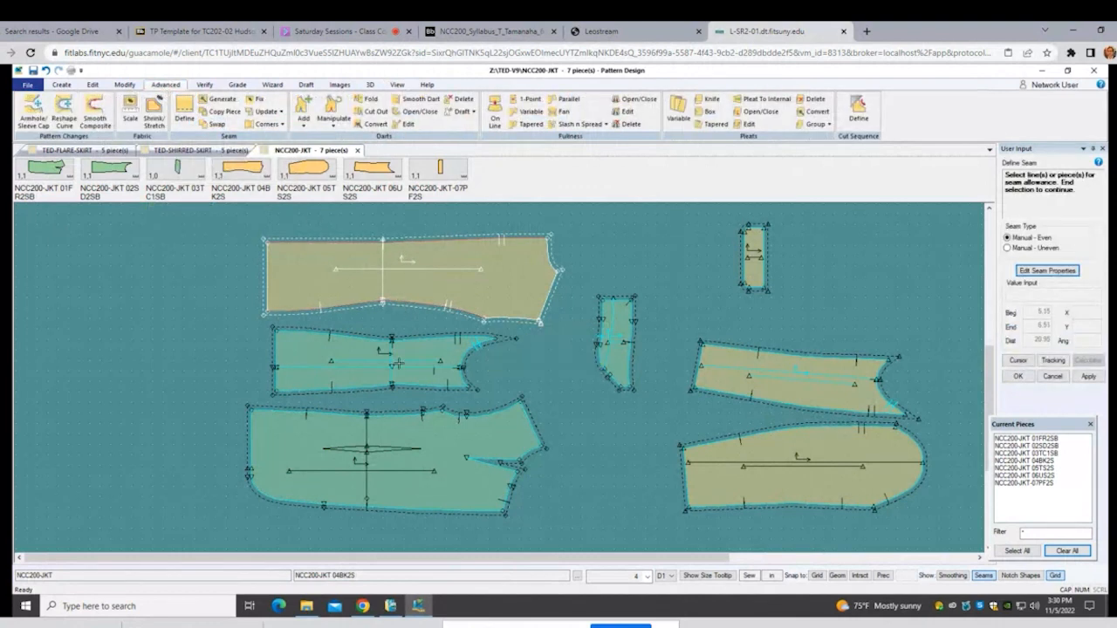
{"action": "left_click", "coordinate": [408, 337]}
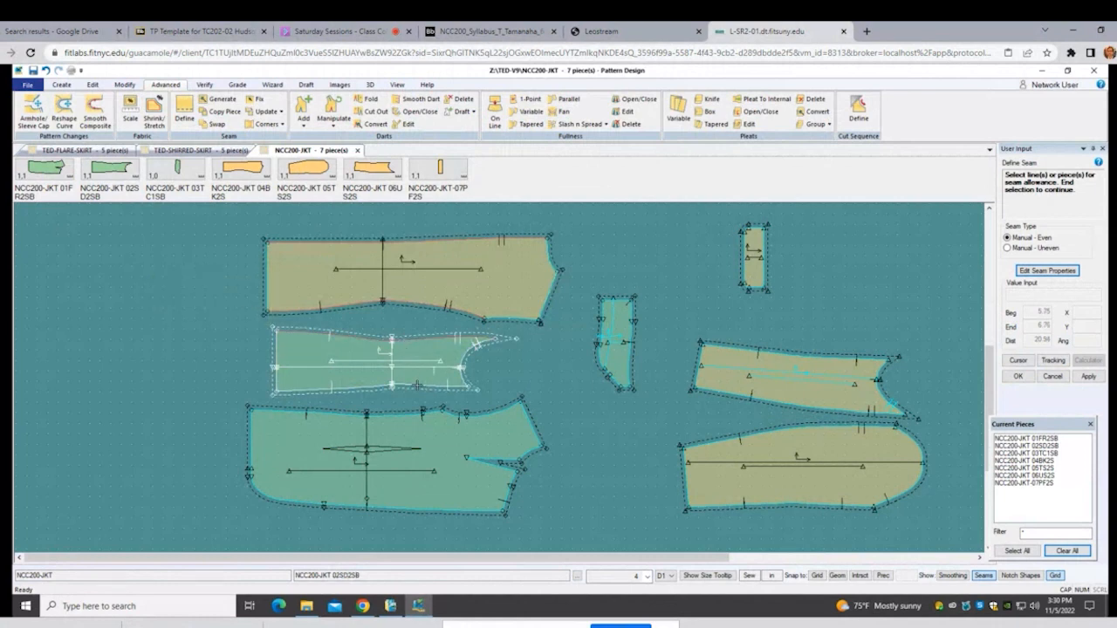
{"action": "left_click", "coordinate": [416, 386]}
{"action": "left_click", "coordinate": [405, 415]}
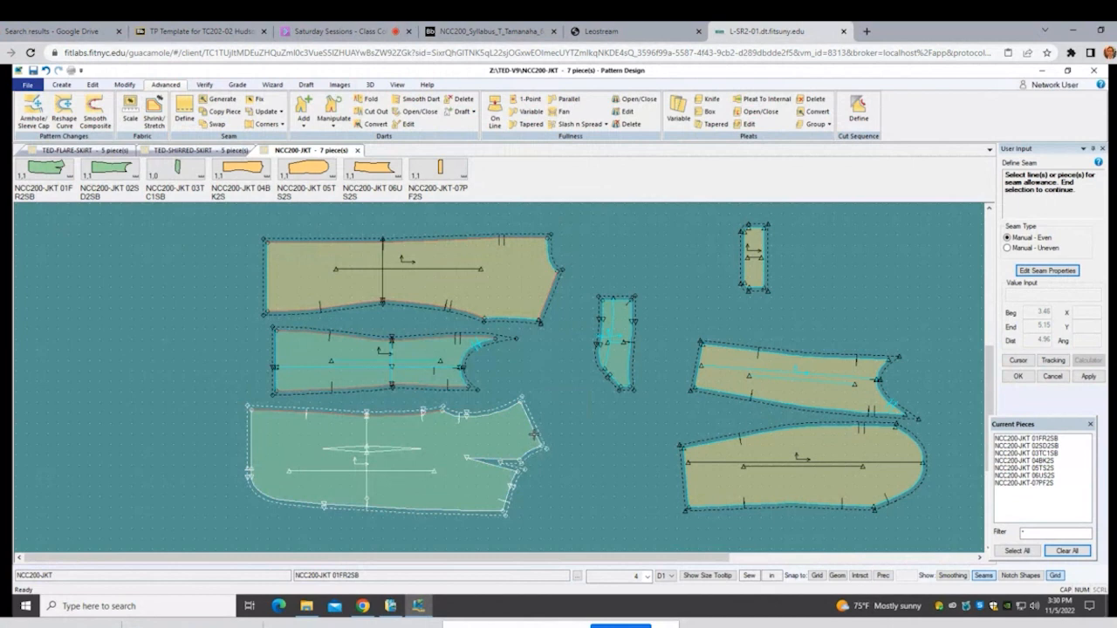
{"action": "left_click", "coordinate": [536, 436]}
{"action": "left_click", "coordinate": [775, 355]}
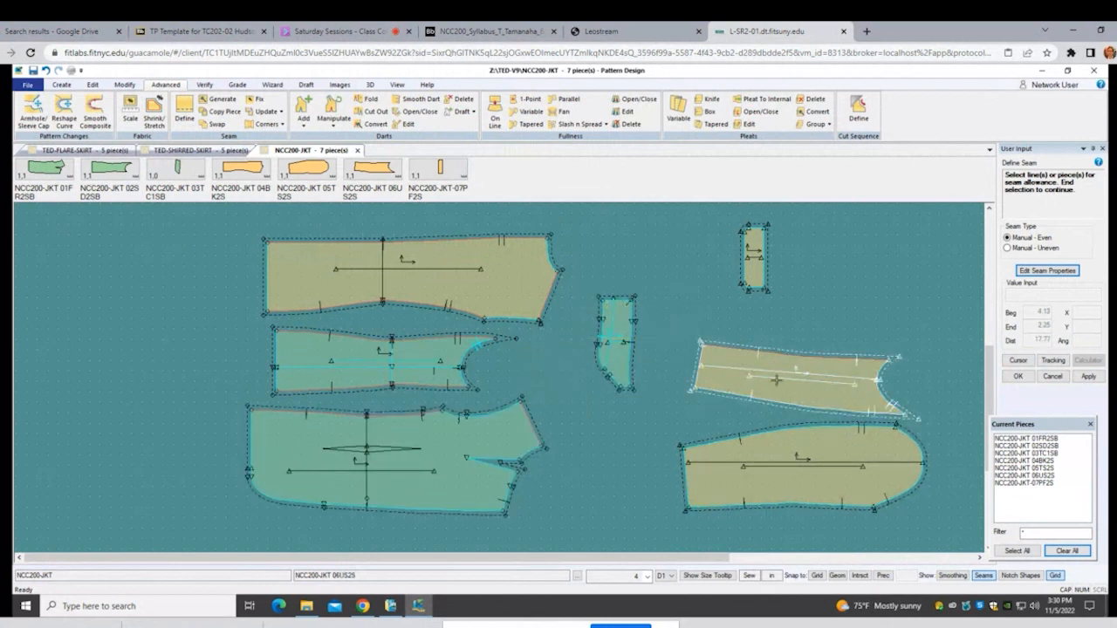
{"action": "left_click", "coordinate": [786, 403]}
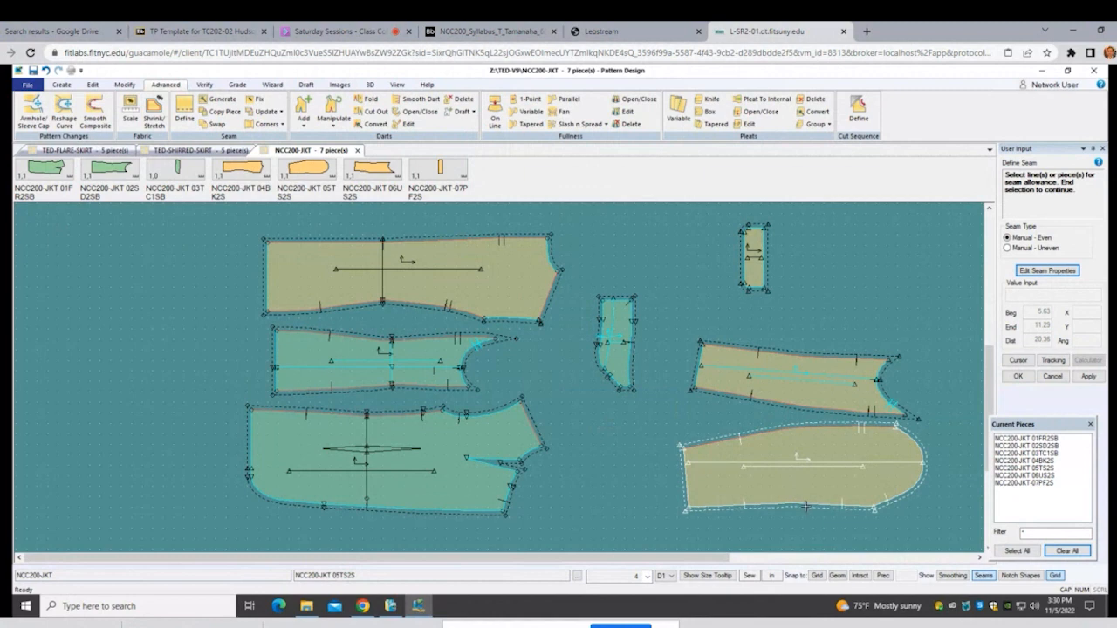
{"action": "left_click", "coordinate": [804, 506]}
{"action": "right_click", "coordinate": [678, 302]}
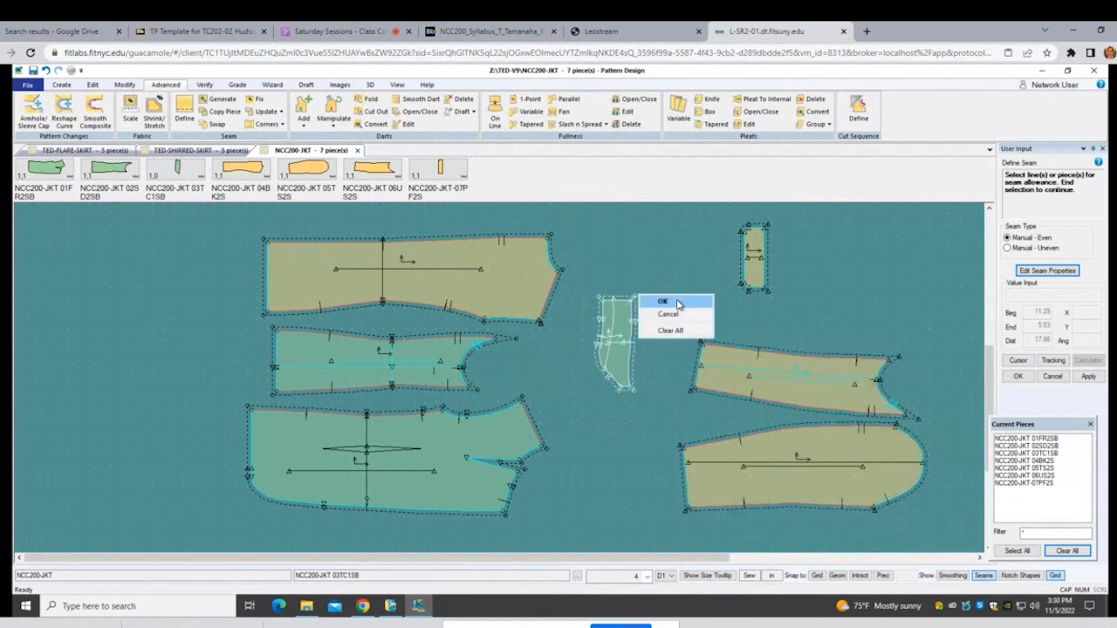
{"action": "left_click", "coordinate": [678, 302]}
{"action": "key", "text": "Return"}
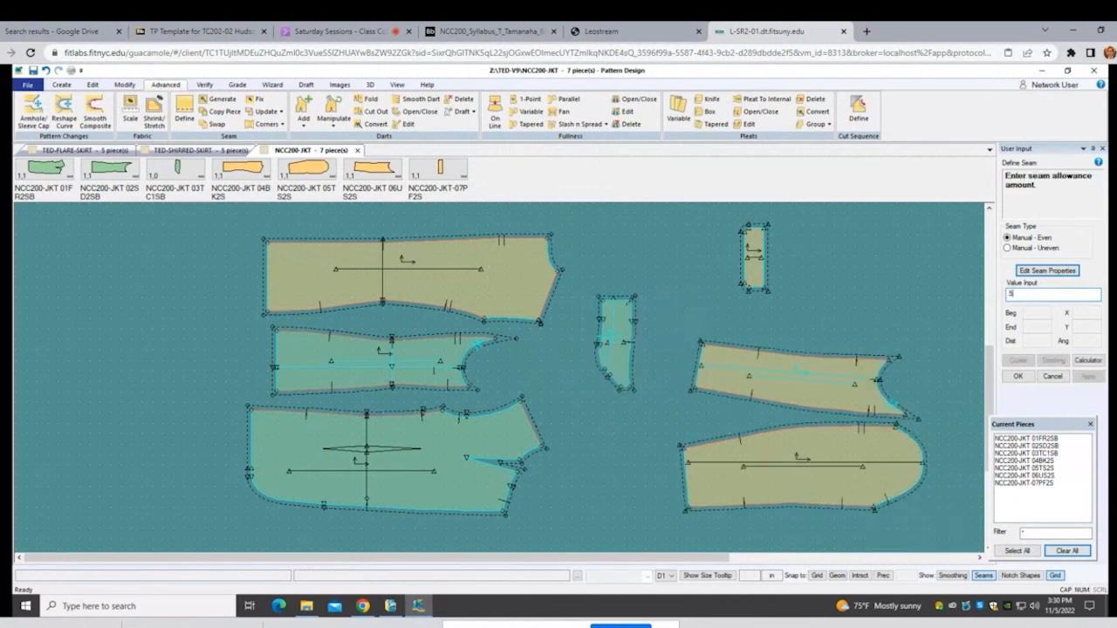
Step: Set an even 1.5 in seam allowance on the hems of the undersleeve and top sleeve
{"action": "left_click", "coordinate": [453, 337]}
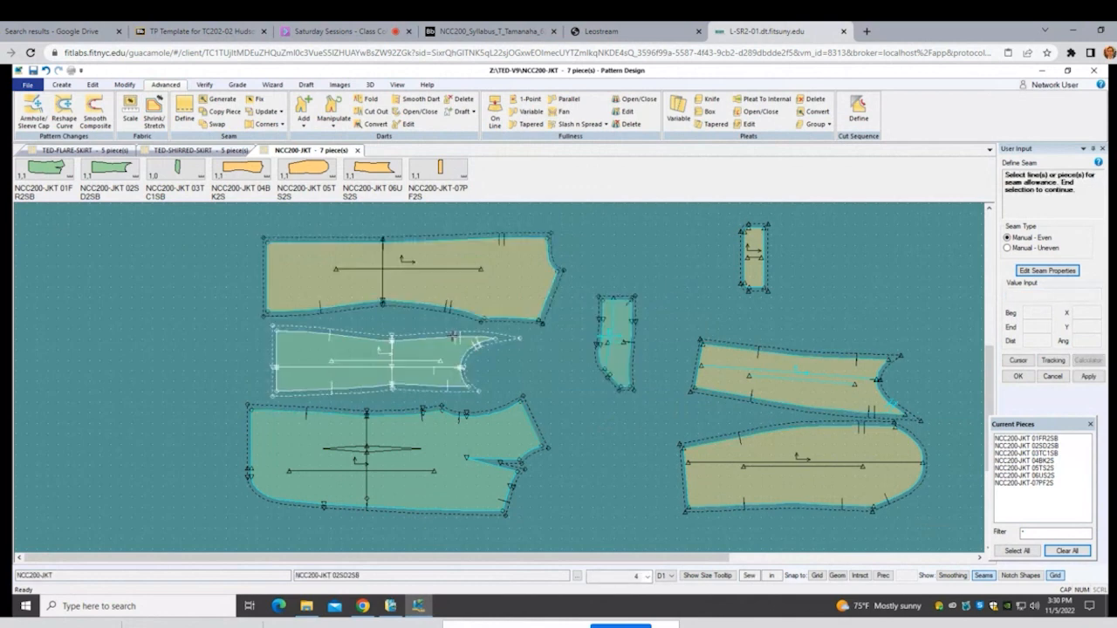
{"action": "left_click", "coordinate": [701, 373]}
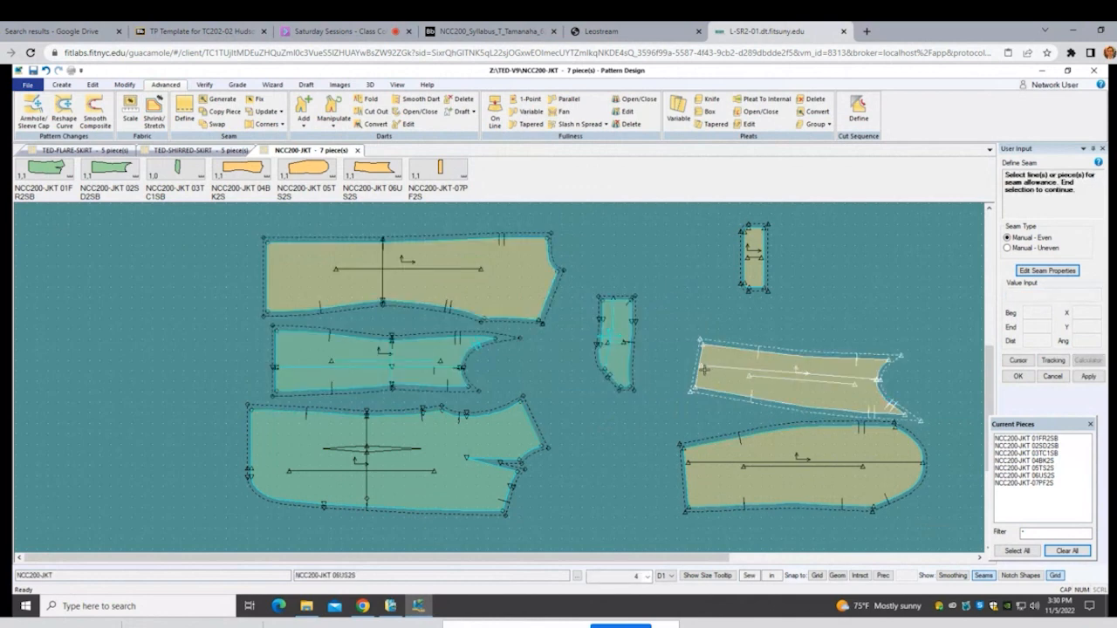
{"action": "left_click", "coordinate": [688, 479]}
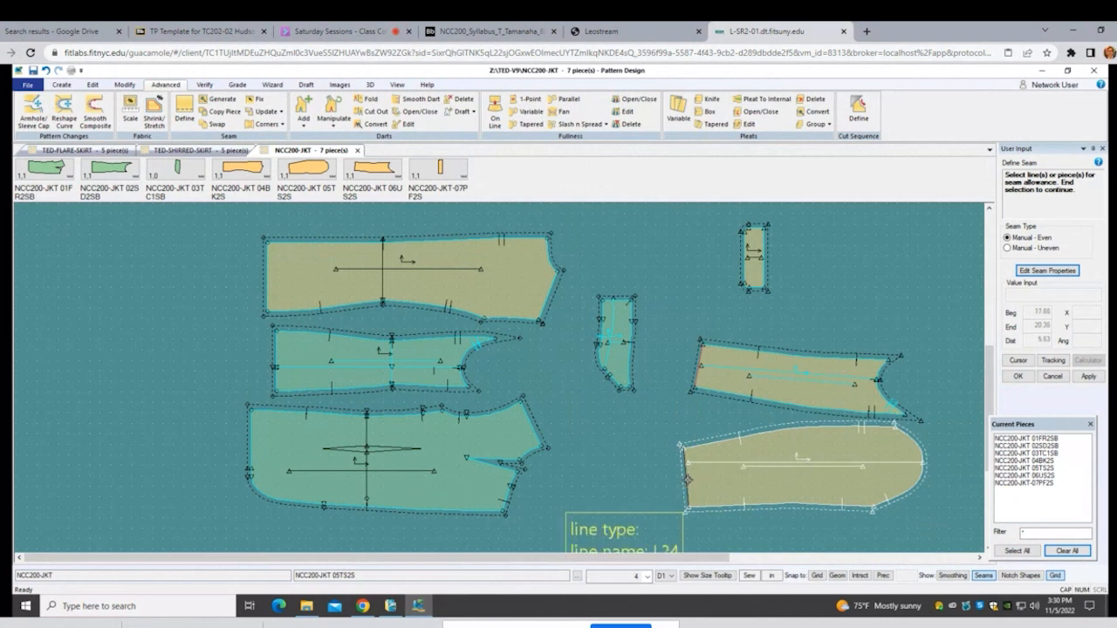
{"action": "right_click", "coordinate": [661, 459]}
{"action": "left_click", "coordinate": [663, 460]}
{"action": "type", "text": "1.5"}
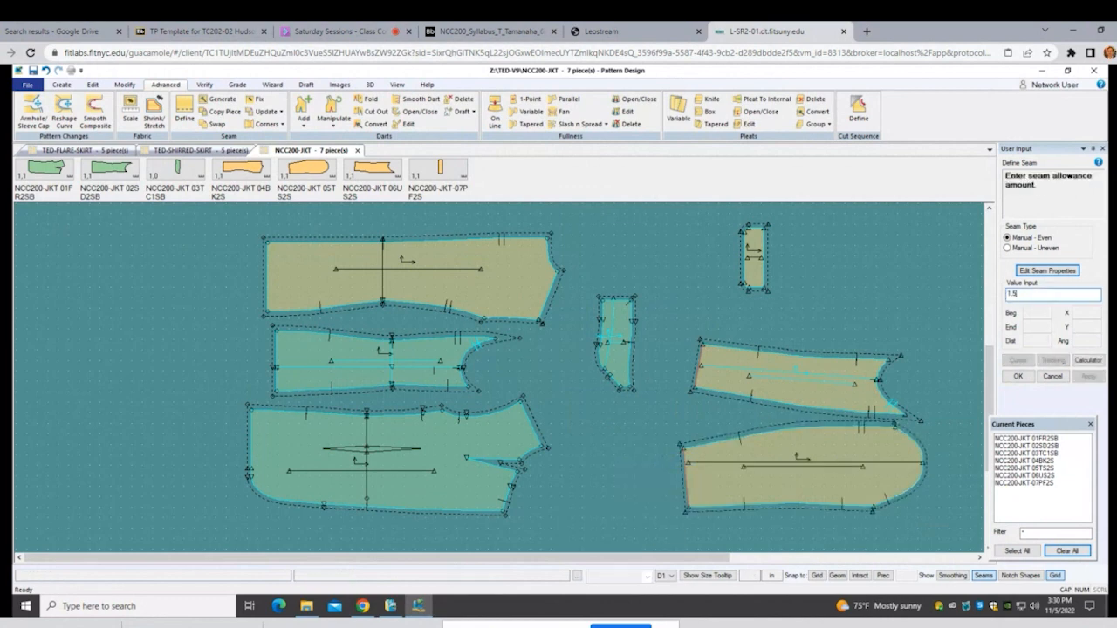
{"action": "key", "text": "Return"}
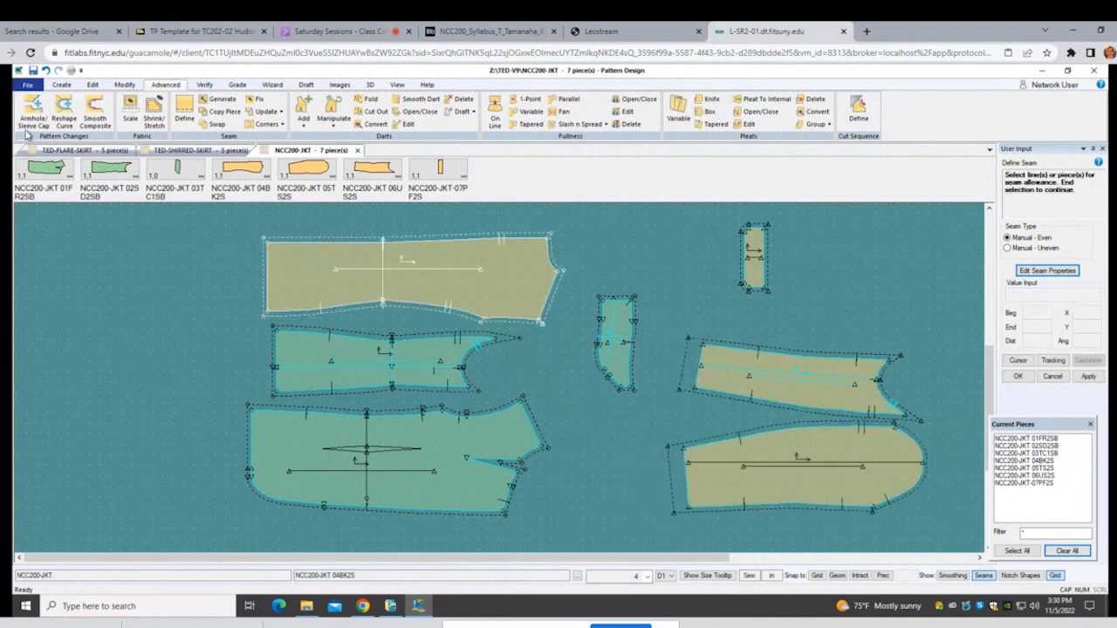
Step: Set an even 1.5 in seam allowance on the straight hems of the back, side piece and front
{"action": "left_click", "coordinate": [266, 267]}
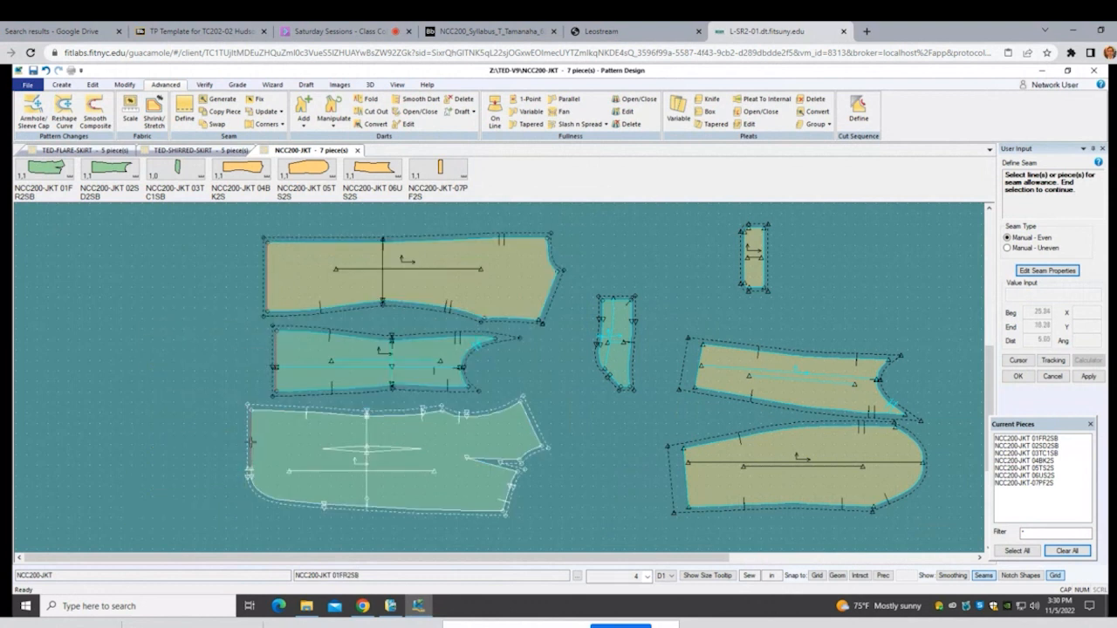
{"action": "right_click", "coordinate": [209, 416]}
{"action": "left_click", "coordinate": [197, 413]}
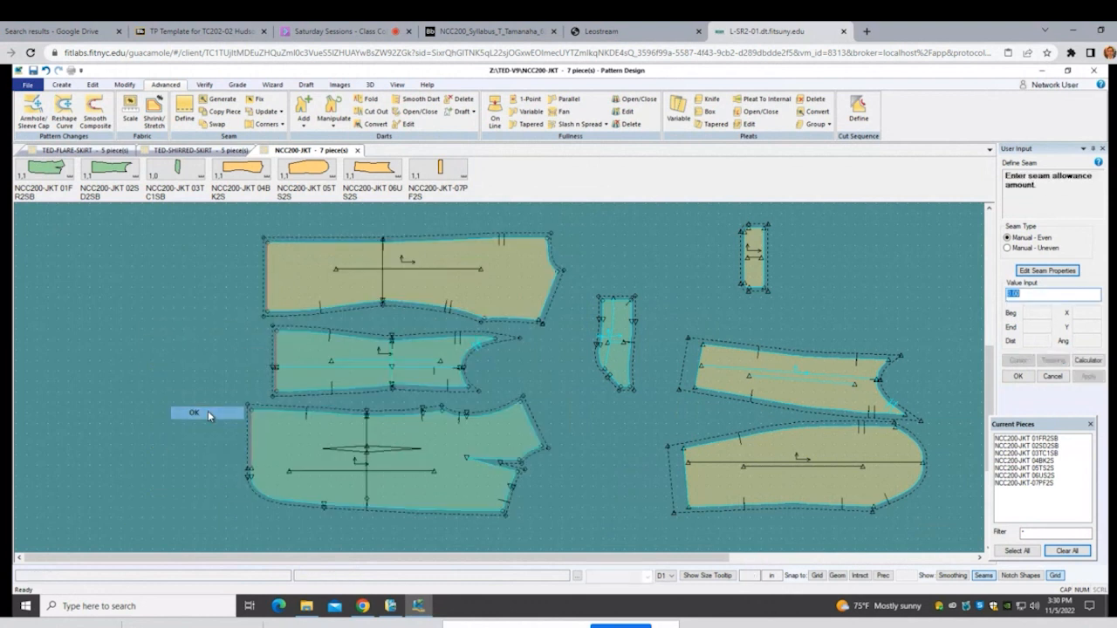
{"action": "type", "text": "1"}
{"action": "key", "text": "Return"}
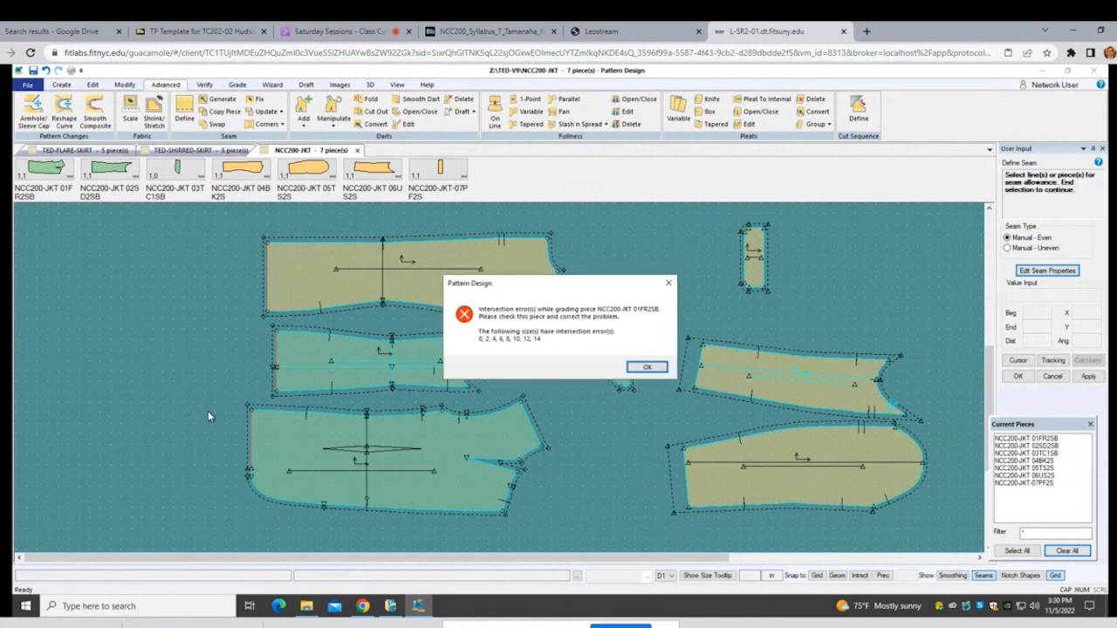
{"action": "left_click", "coordinate": [628, 368]}
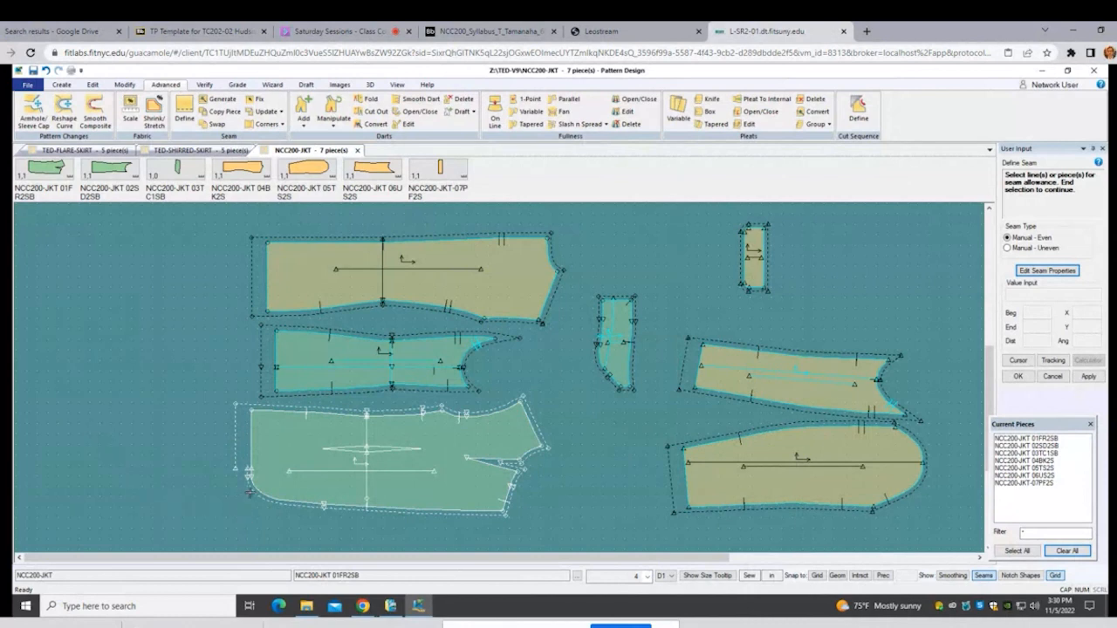
Step: Examine the front's hem allowance where it meets the curved front edge, and end the seam definition
{"action": "scroll", "coordinate": [240, 493], "scroll_direction": "down", "scroll_amount": 2}
{"action": "scroll", "coordinate": [232, 455], "scroll_direction": "down", "scroll_amount": 1}
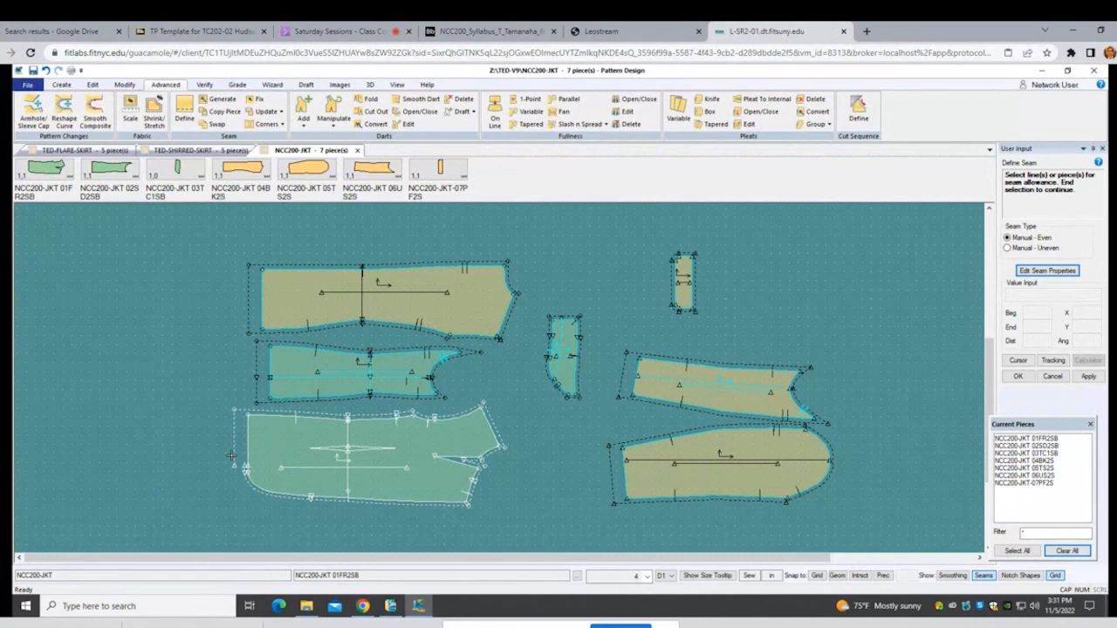
{"action": "scroll", "coordinate": [408, 518], "scroll_direction": "up", "scroll_amount": 1}
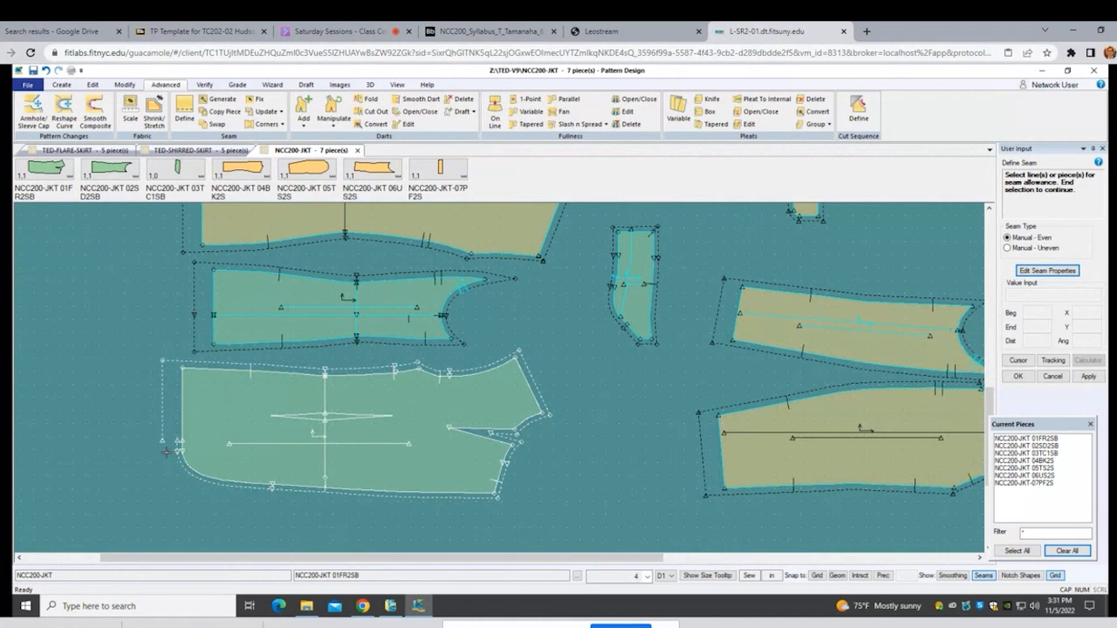
{"action": "scroll", "coordinate": [173, 452], "scroll_direction": "up", "scroll_amount": 1}
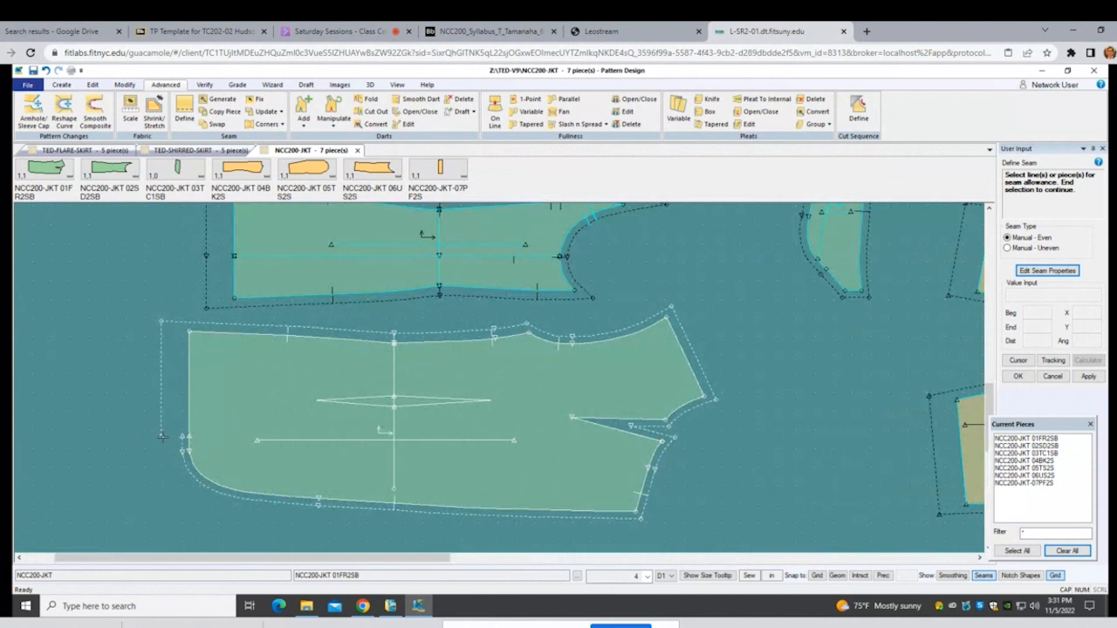
{"action": "scroll", "coordinate": [261, 441], "scroll_direction": "up", "scroll_amount": 1}
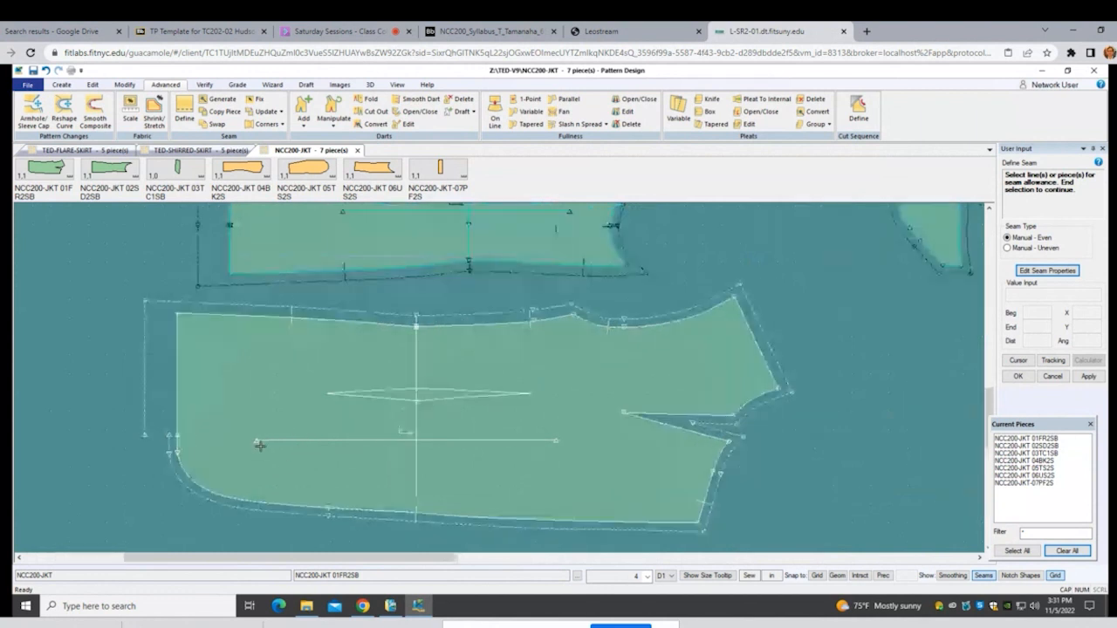
{"action": "scroll", "coordinate": [268, 451], "scroll_direction": "down", "scroll_amount": 4}
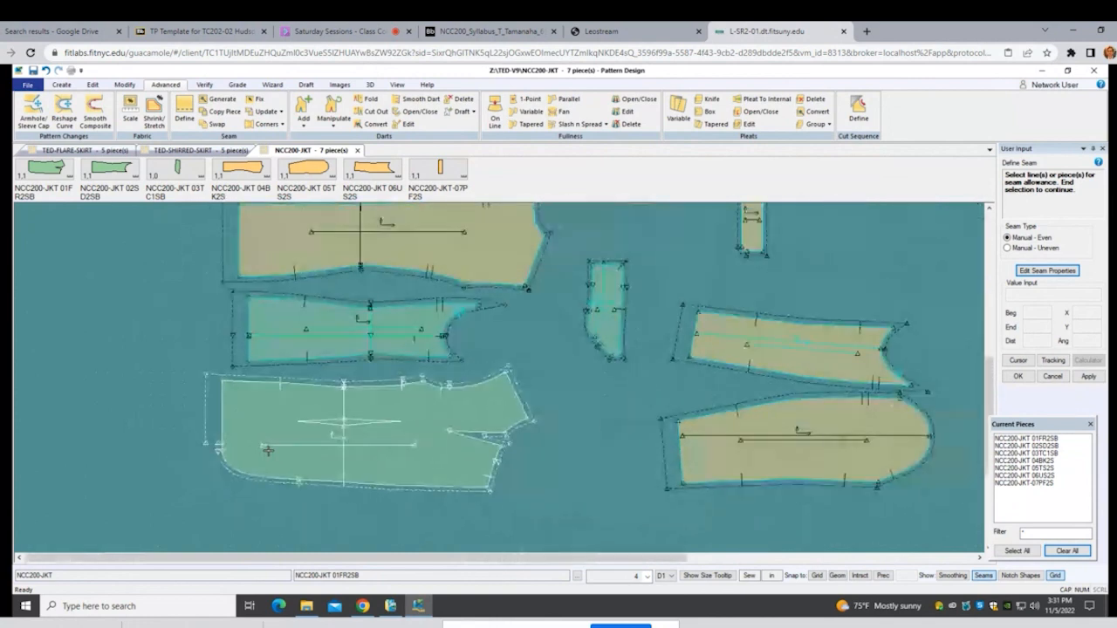
{"action": "scroll", "coordinate": [268, 451], "scroll_direction": "down", "scroll_amount": 3}
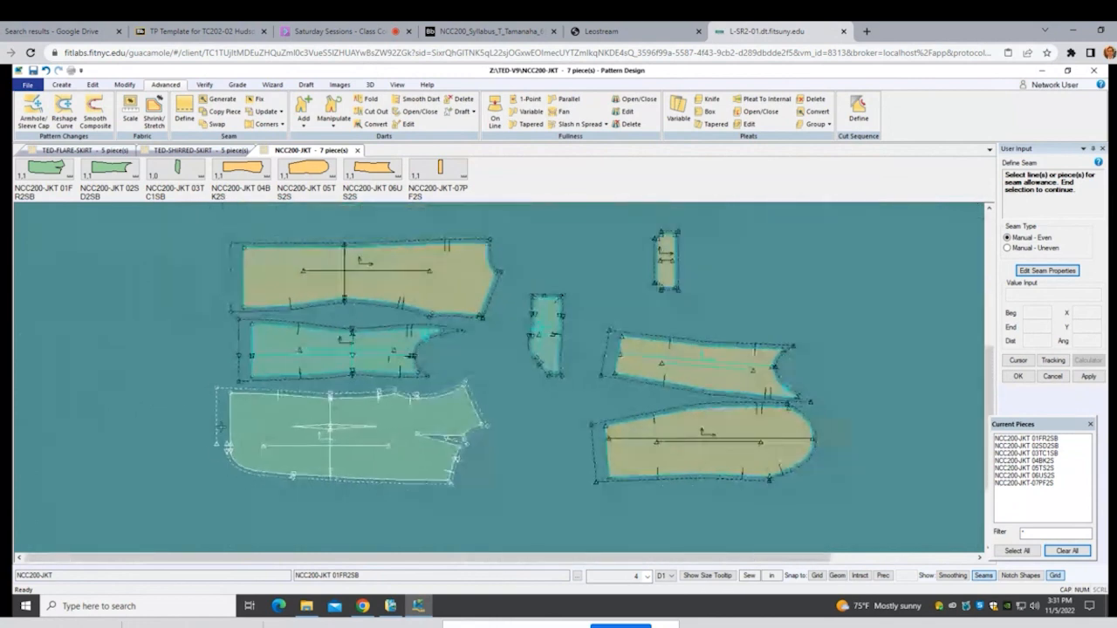
{"action": "right_click", "coordinate": [143, 290]}
{"action": "left_click", "coordinate": [131, 290]}
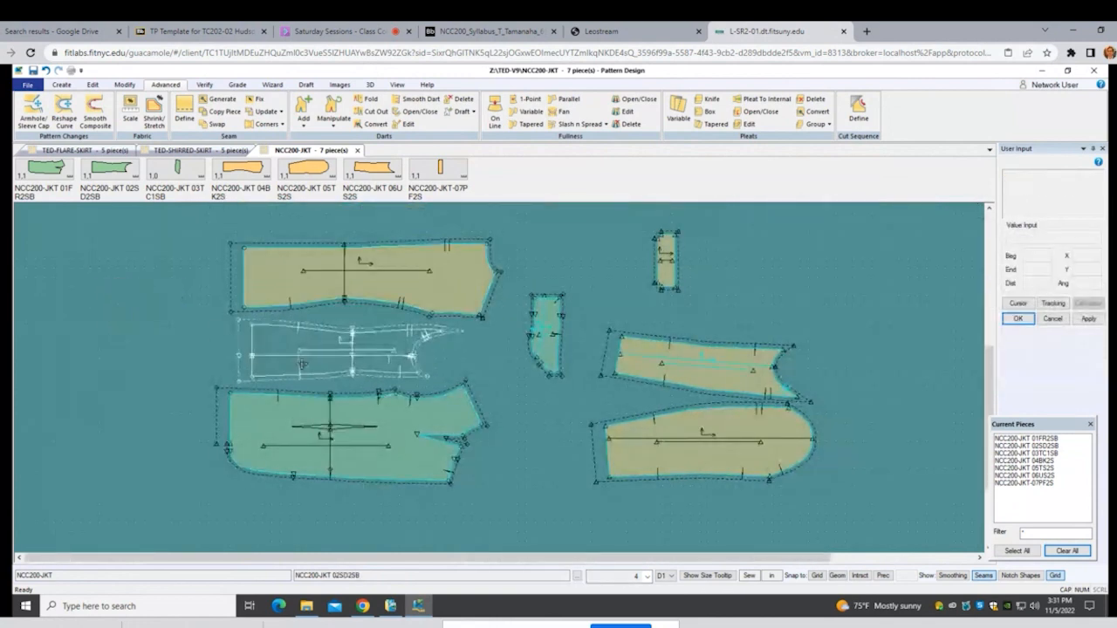
Step: Shift the back and side piece slightly away from the front, and display the seam amounts on all pieces for review before hiding them
{"action": "left_click_drag", "start_coordinate": [386, 287], "coordinate": [377, 278]}
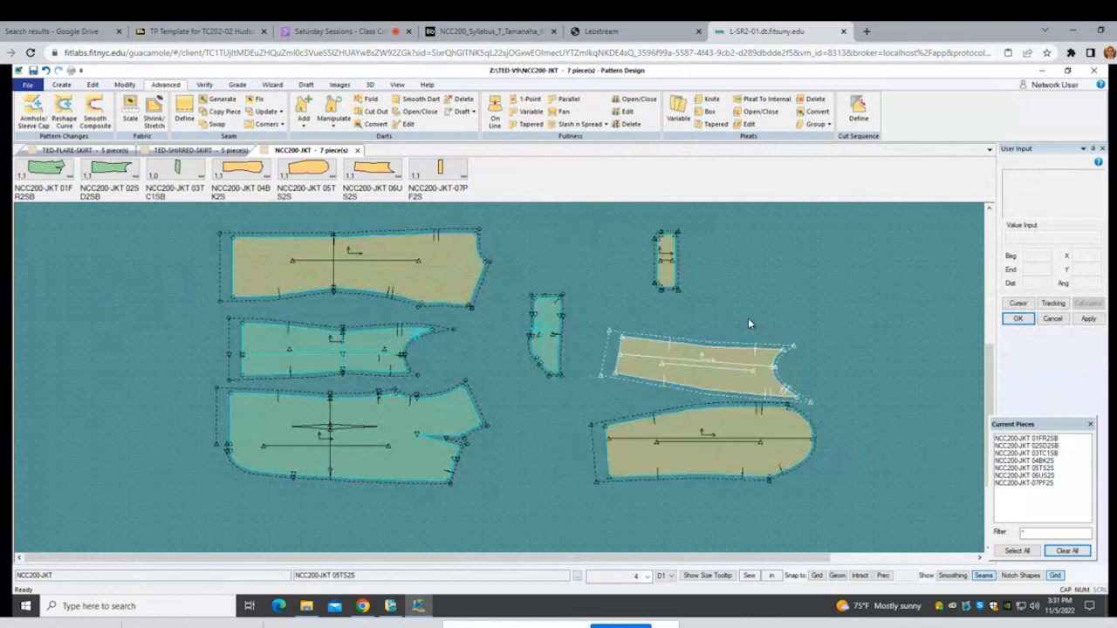
{"action": "left_click", "coordinate": [397, 85]}
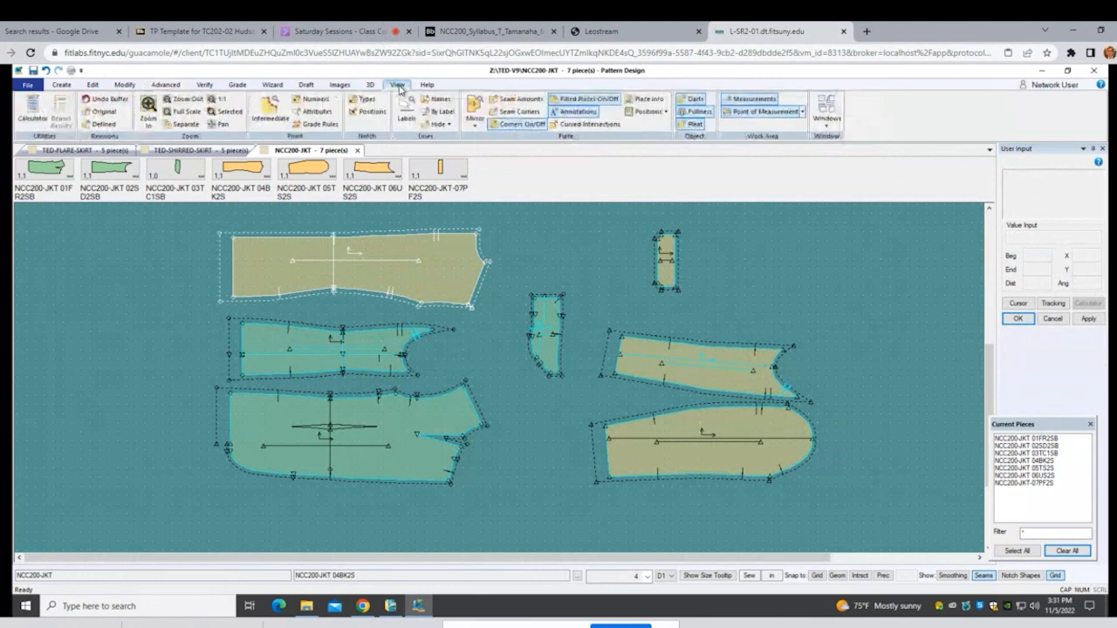
{"action": "left_click", "coordinate": [518, 100]}
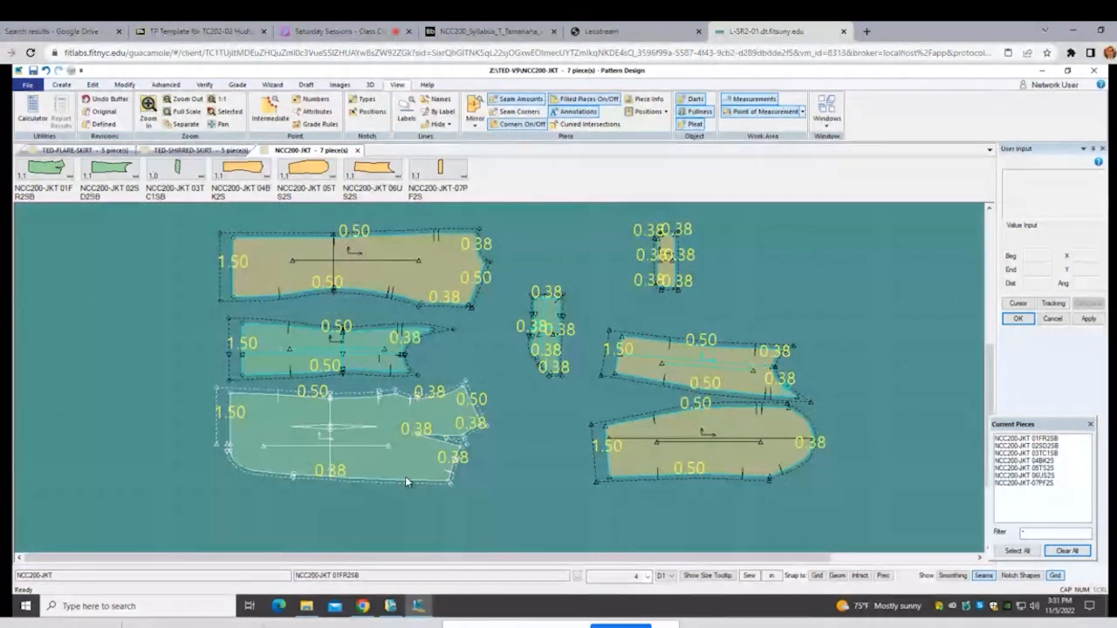
{"action": "left_click", "coordinate": [515, 98]}
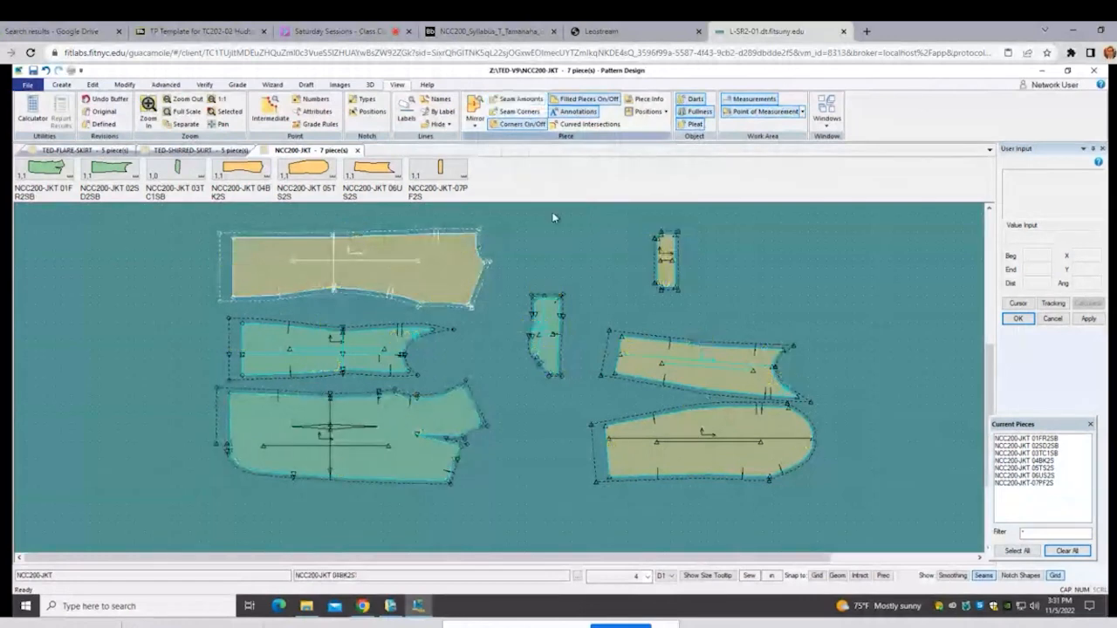
Step: Reposition the top collar between the body pieces and the sleeve pieces
{"action": "left_click", "coordinate": [551, 338]}
{"action": "left_click", "coordinate": [561, 331]}
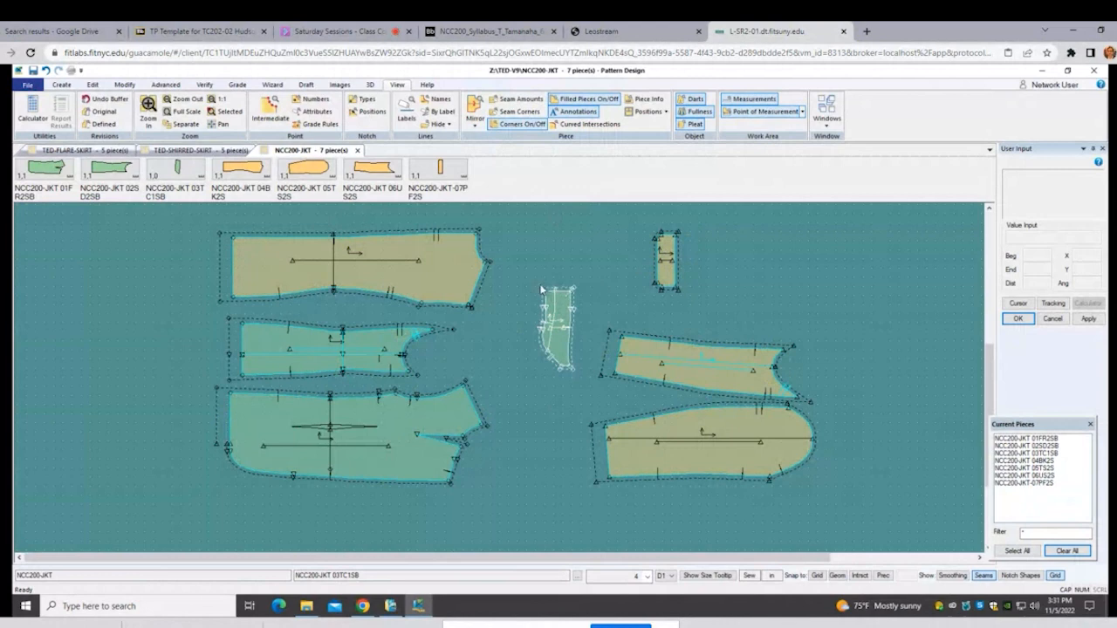
{"action": "left_click", "coordinate": [559, 358]}
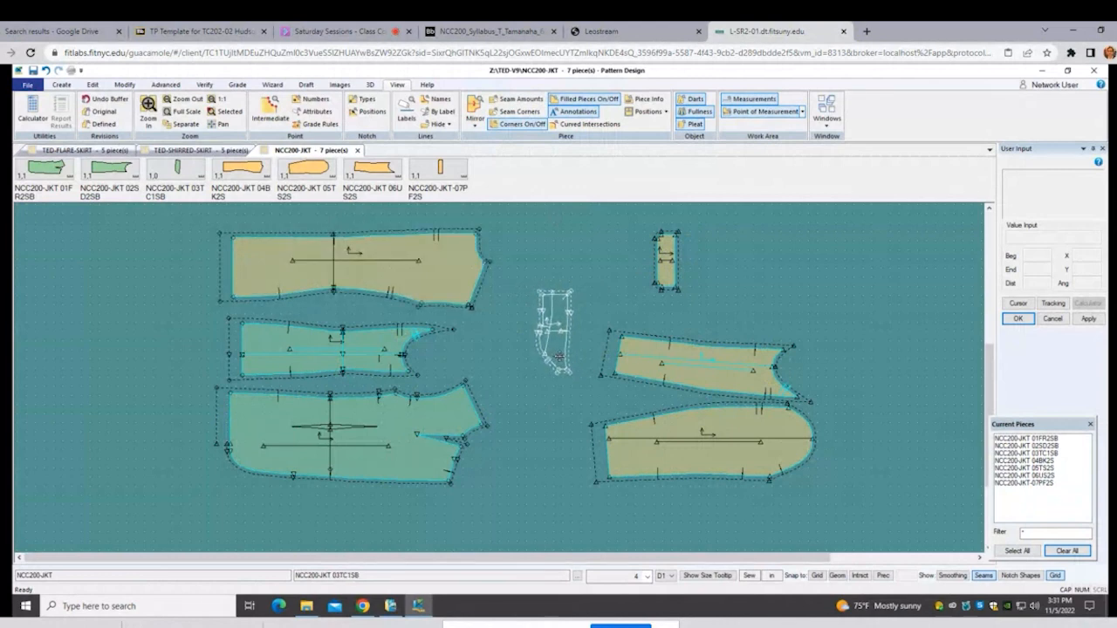
{"action": "left_click", "coordinate": [559, 357]}
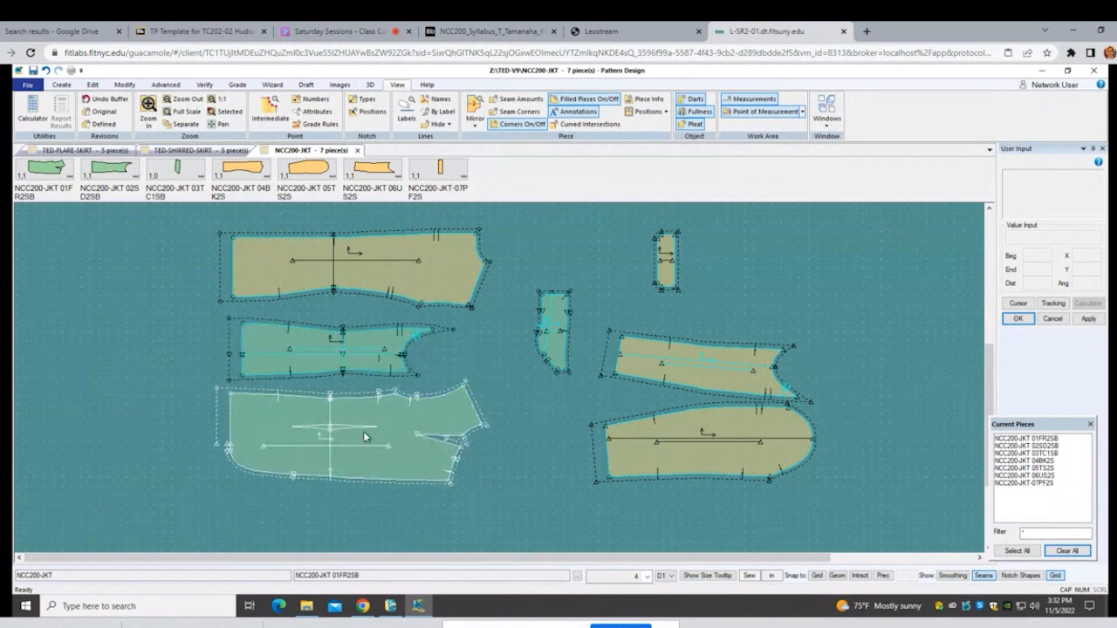
Step: Move the side piece farther up from the front to clear space around the front's upper edge
{"action": "scroll", "coordinate": [363, 432], "scroll_direction": "up", "scroll_amount": 1}
{"action": "scroll", "coordinate": [361, 442], "scroll_direction": "up", "scroll_amount": 3}
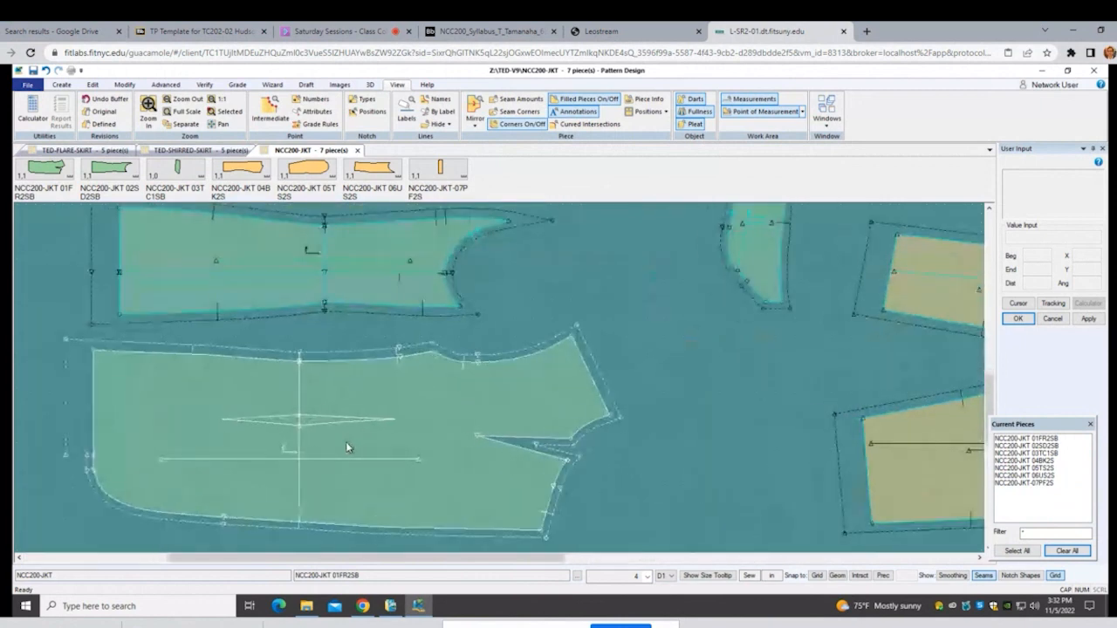
{"action": "left_click_drag", "start_coordinate": [302, 304], "coordinate": [287, 221]}
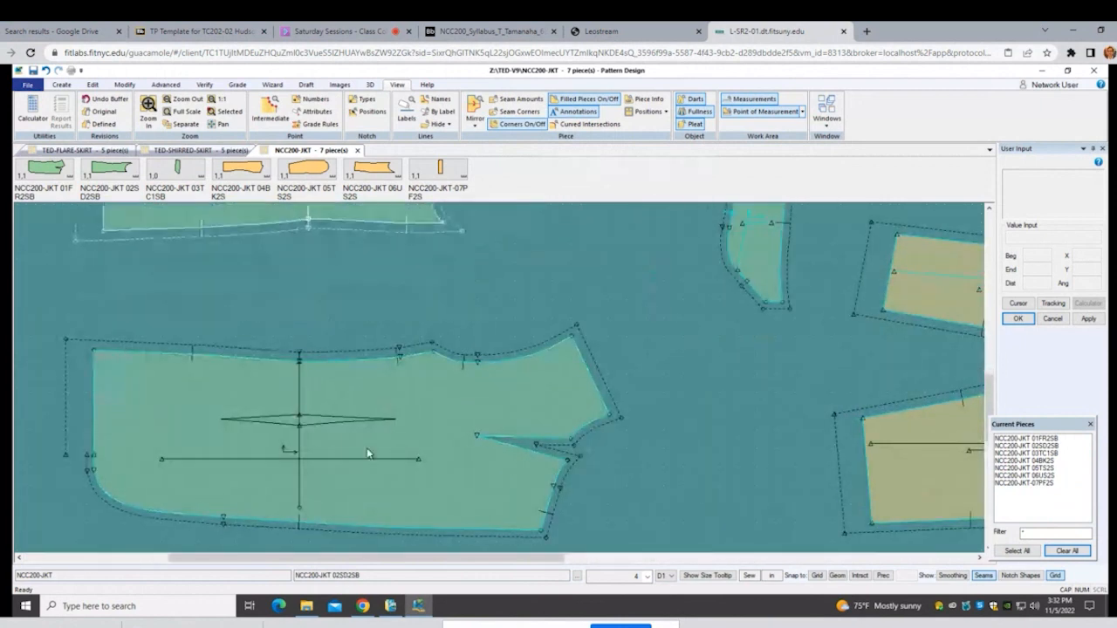
Step: Shift the front piece slightly up toward the side piece and examine its seam allowances at the hem and upper edges
{"action": "left_click_drag", "start_coordinate": [436, 530], "coordinate": [448, 458]}
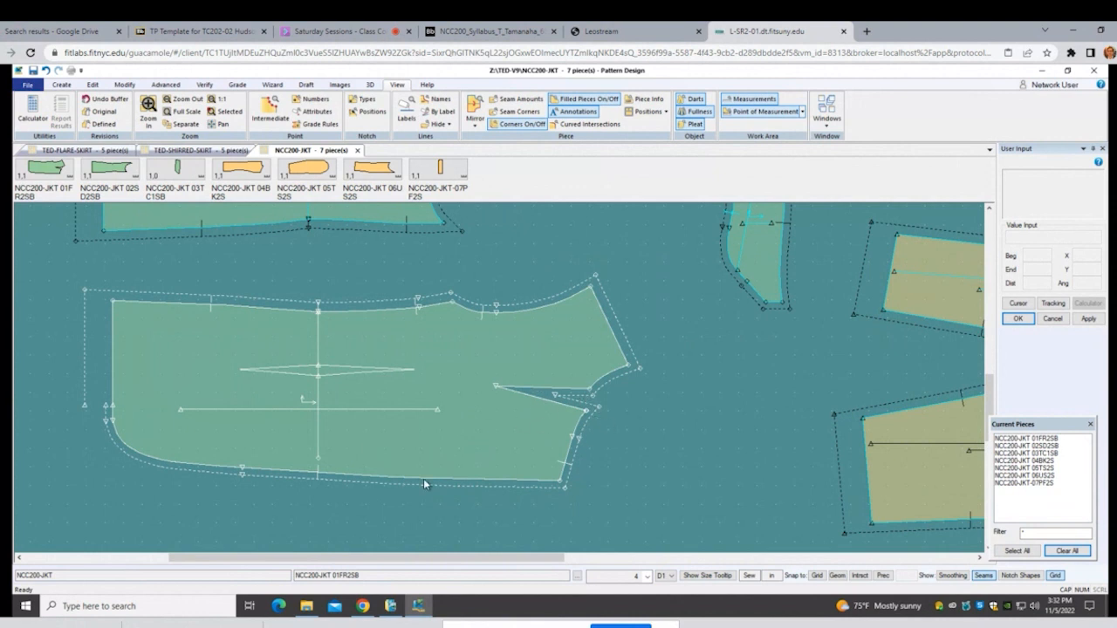
{"action": "scroll", "coordinate": [415, 315], "scroll_direction": "up", "scroll_amount": 2}
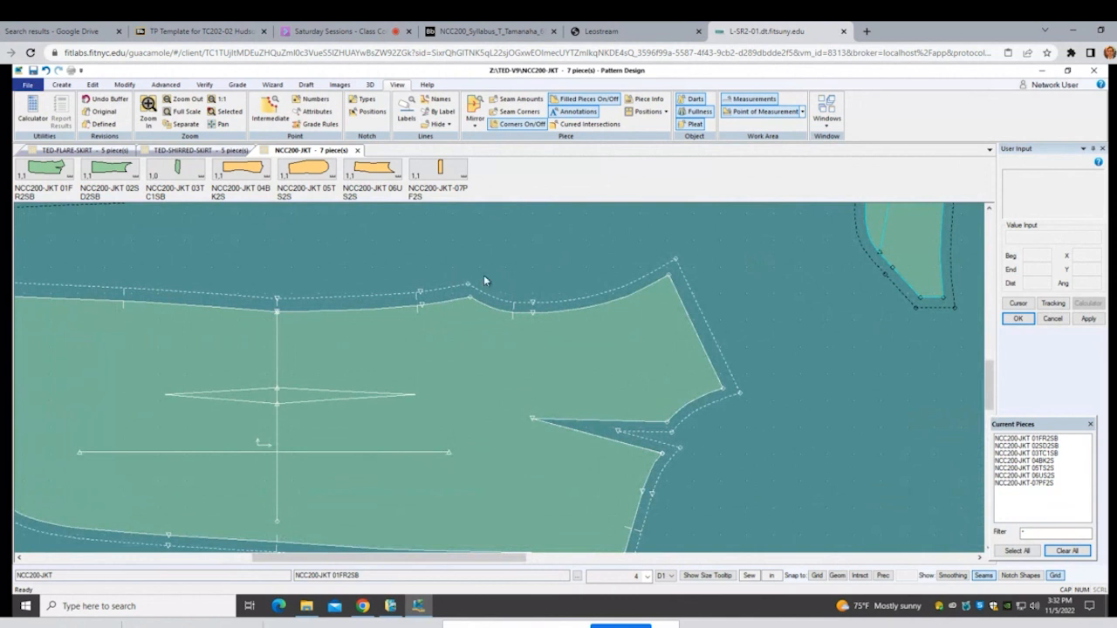
{"action": "scroll", "coordinate": [622, 377], "scroll_direction": "down", "scroll_amount": 2}
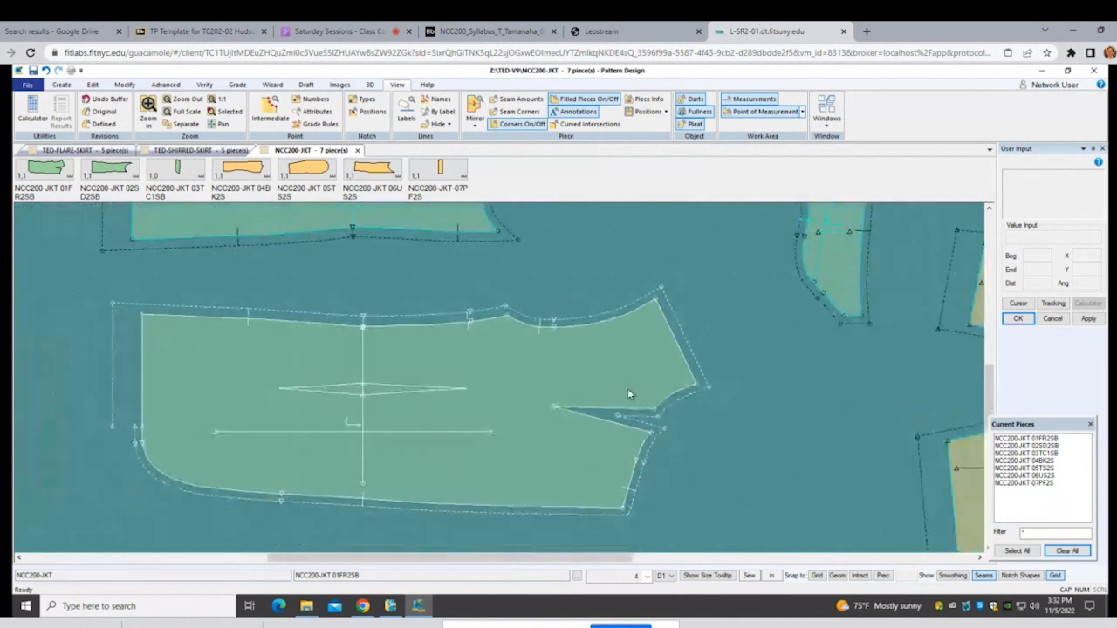
{"action": "scroll", "coordinate": [88, 451], "scroll_direction": "up", "scroll_amount": 2}
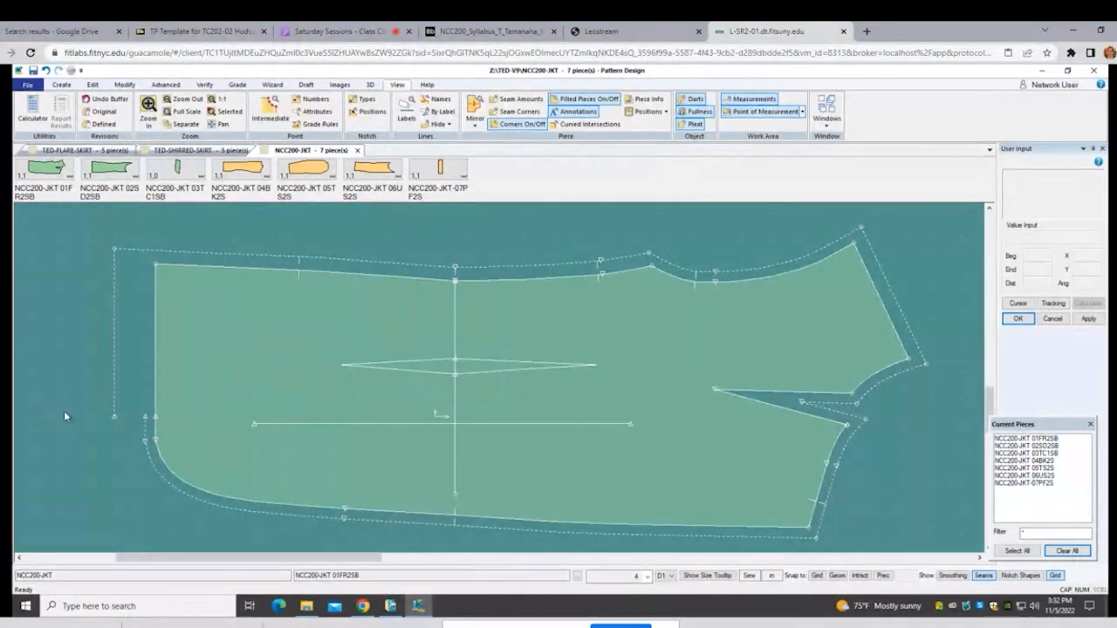
{"action": "scroll", "coordinate": [260, 442], "scroll_direction": "down", "scroll_amount": 1}
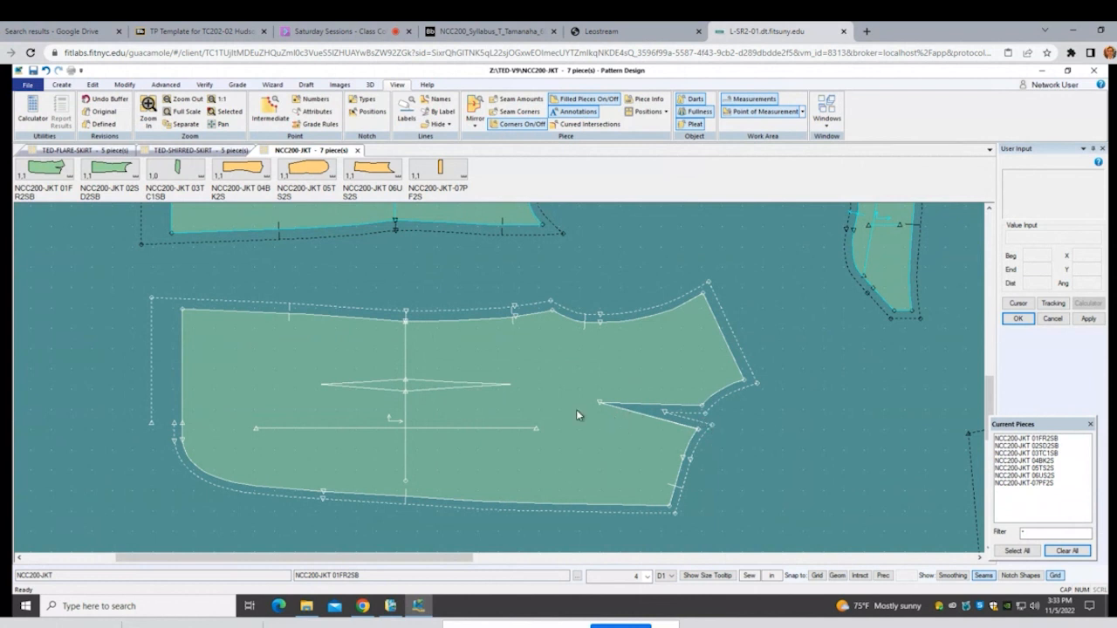
Step: Start folding a dart with fold lines, a drill hole and notches included
{"action": "left_click", "coordinate": [649, 412]}
{"action": "left_click", "coordinate": [164, 86]}
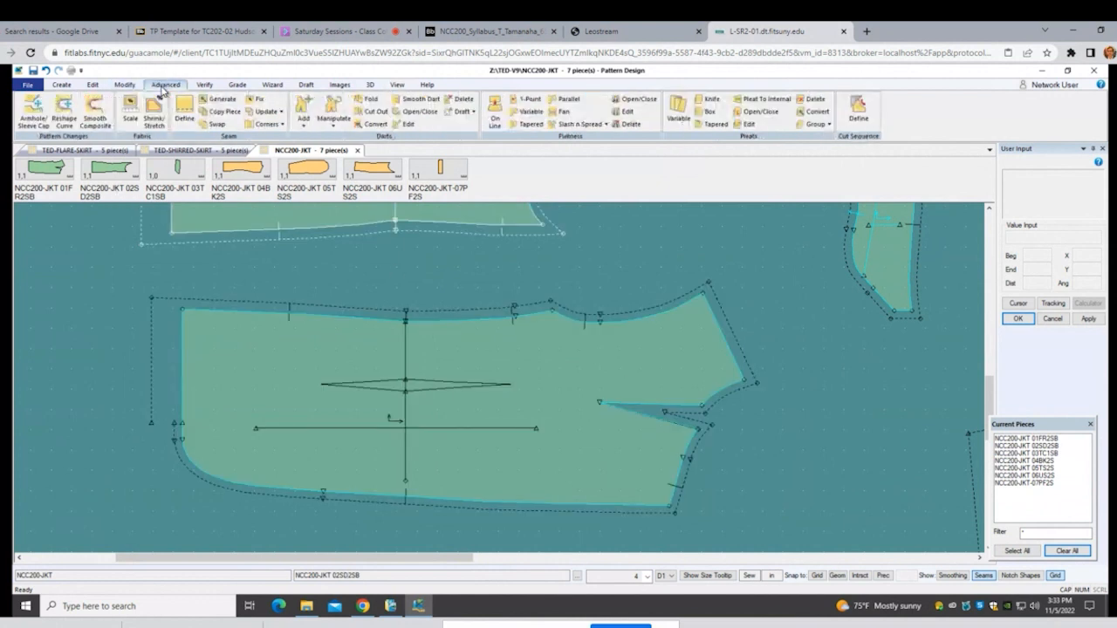
{"action": "left_click", "coordinate": [369, 101]}
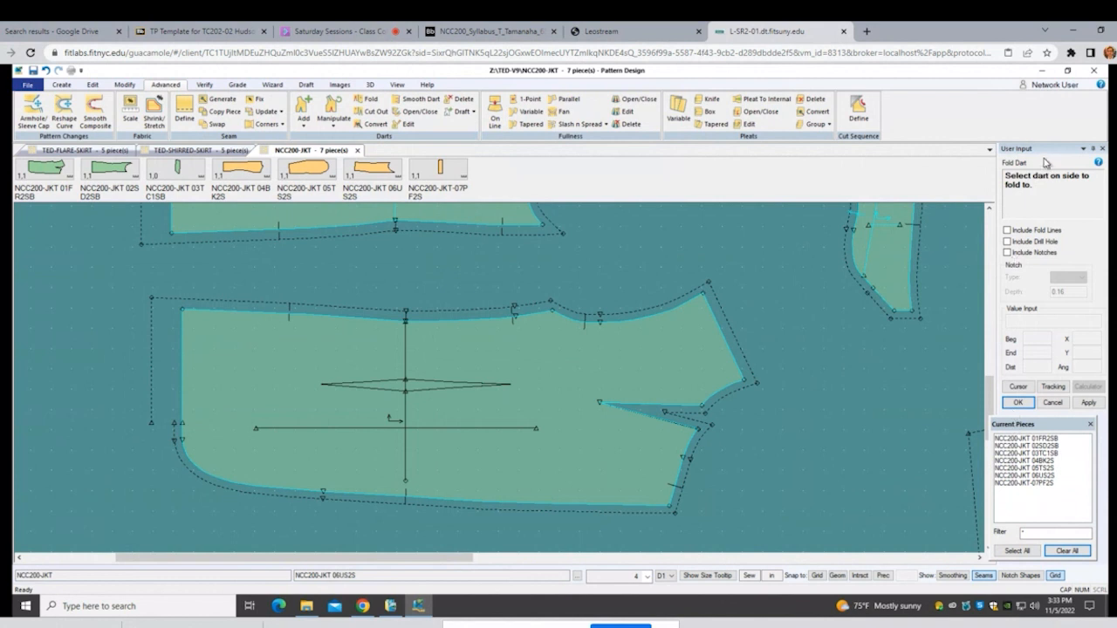
{"action": "left_click", "coordinate": [1008, 231]}
{"action": "left_click", "coordinate": [1008, 241]}
{"action": "left_click", "coordinate": [1009, 252]}
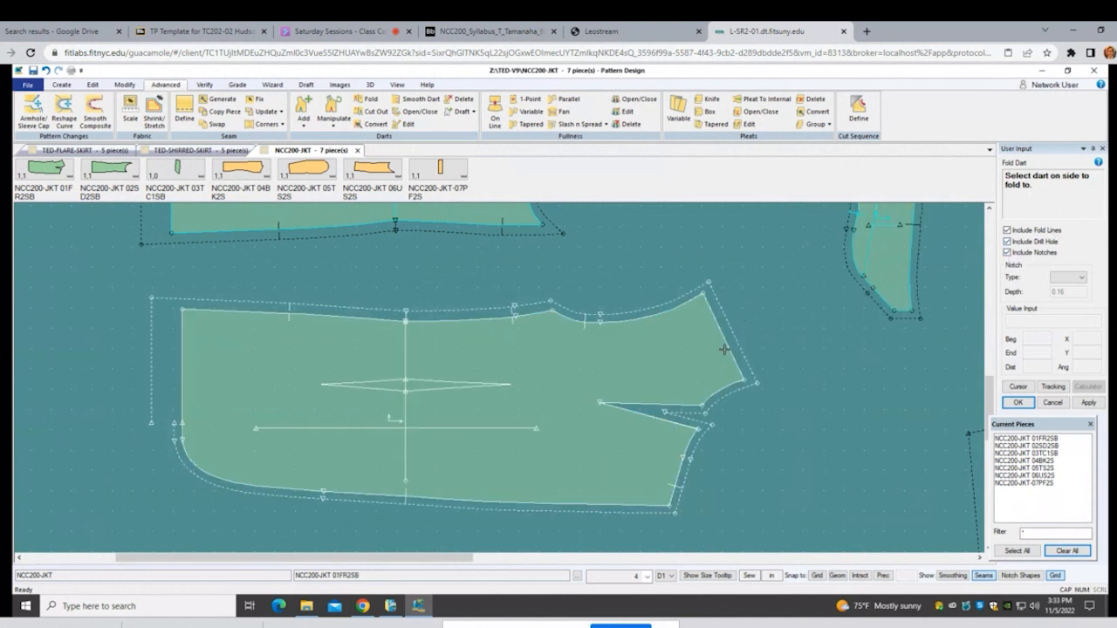
Step: Try to fold the front's neckline dart toward its shoulder-side leg
{"action": "left_click", "coordinate": [658, 407]}
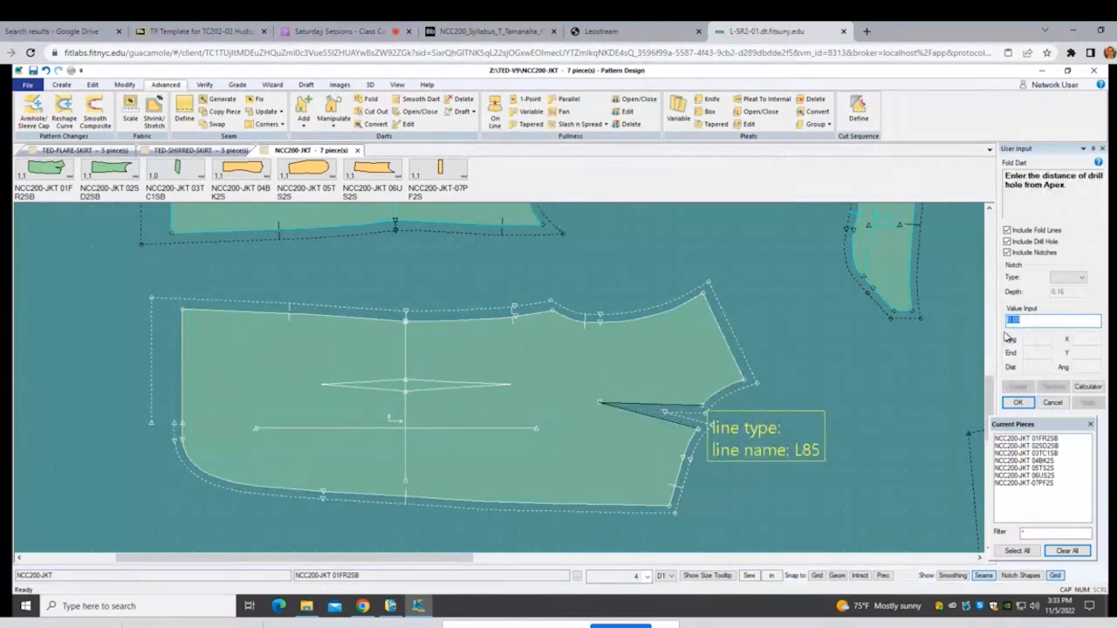
{"action": "key", "text": "BackSpace"}
{"action": "key", "text": "Return"}
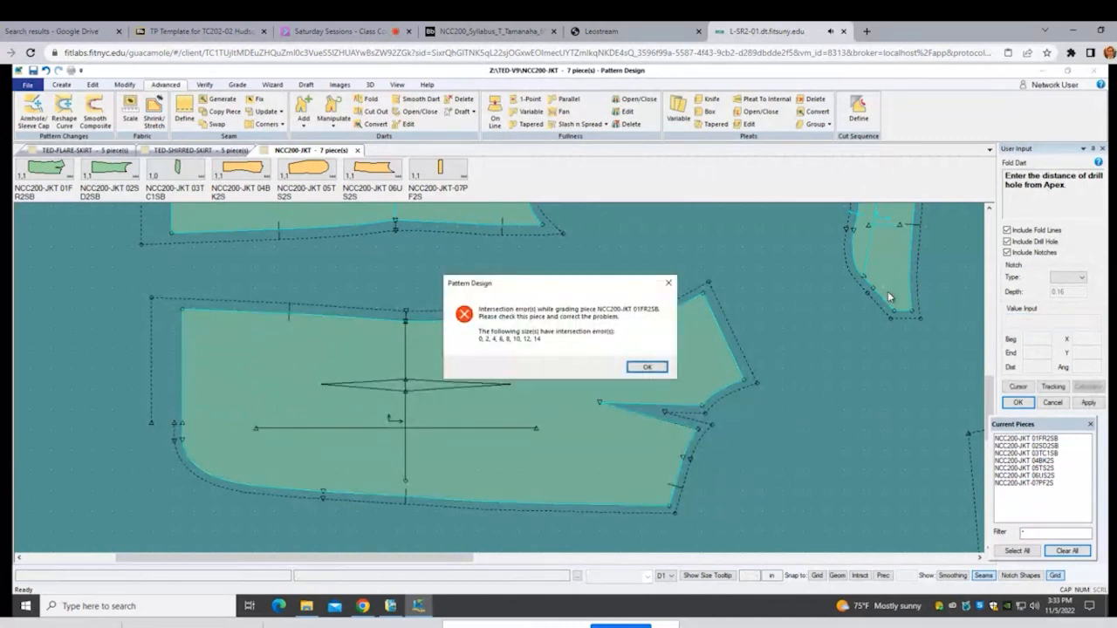
{"action": "left_click", "coordinate": [646, 367]}
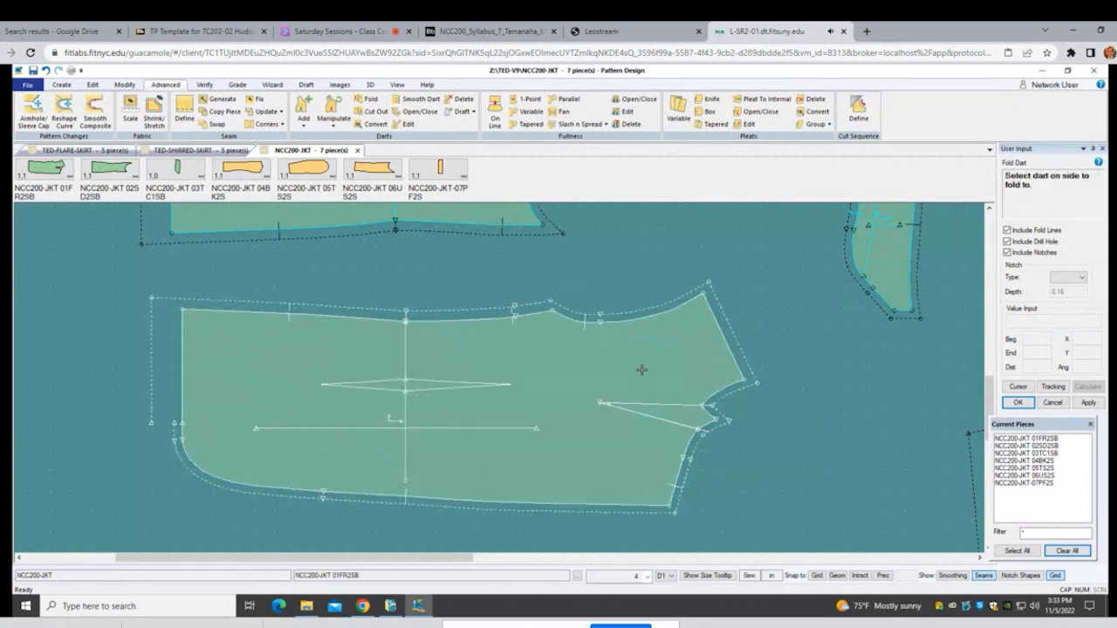
{"action": "right_click", "coordinate": [756, 429]}
{"action": "left_click", "coordinate": [759, 447]}
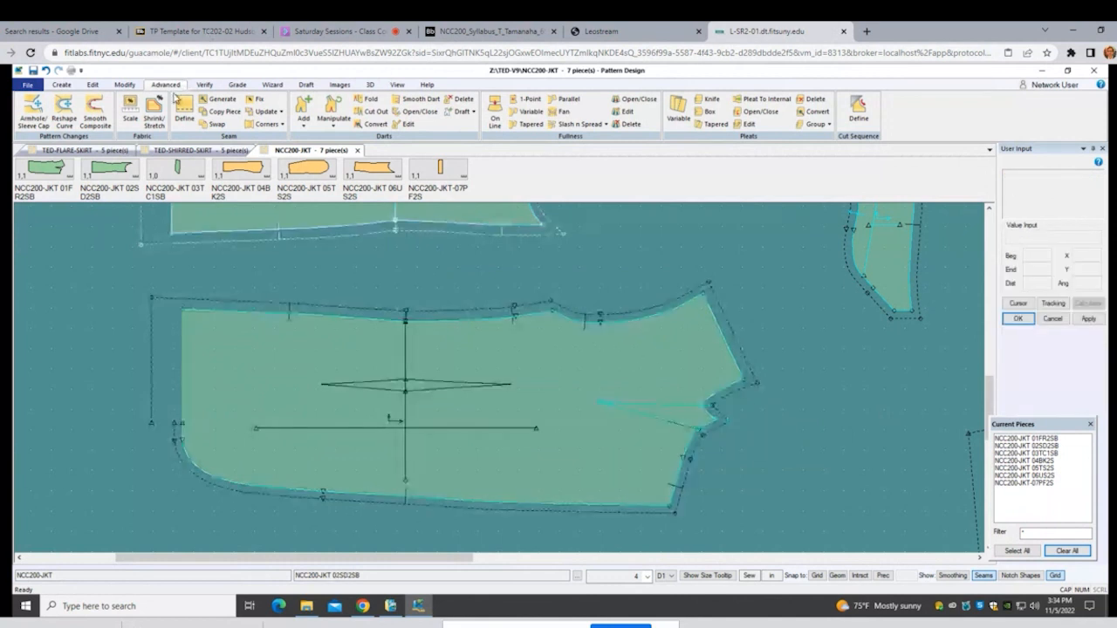
Step: Fold the front's neckline dart toward its front-edge leg, keeping the default drill hole distance, and inspect the dart's seam edge
{"action": "left_click", "coordinate": [365, 98]}
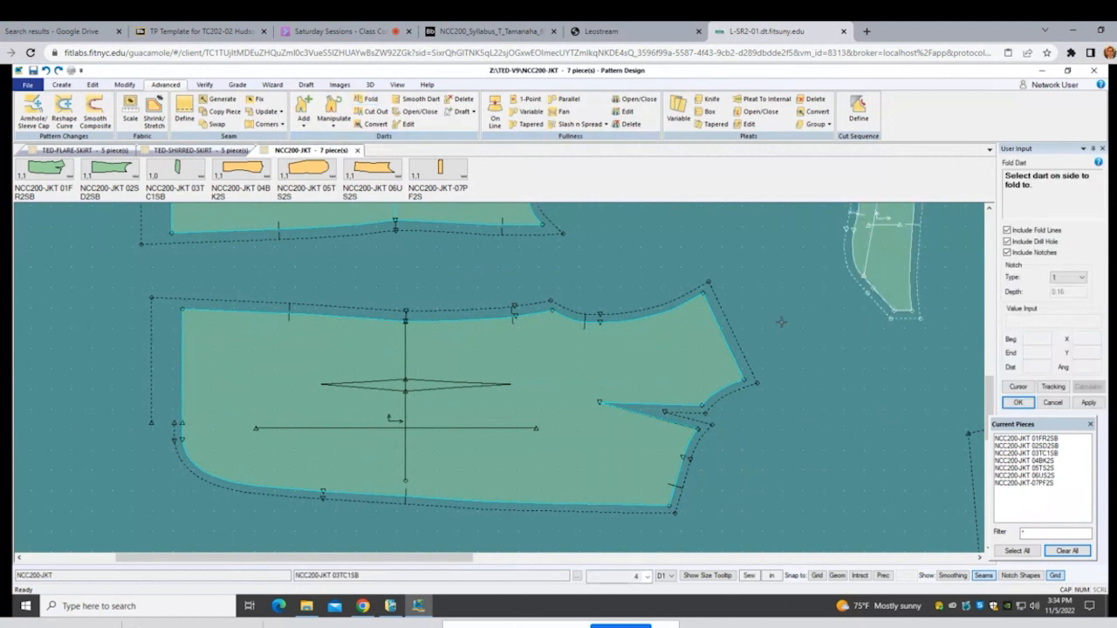
{"action": "left_click", "coordinate": [651, 422]}
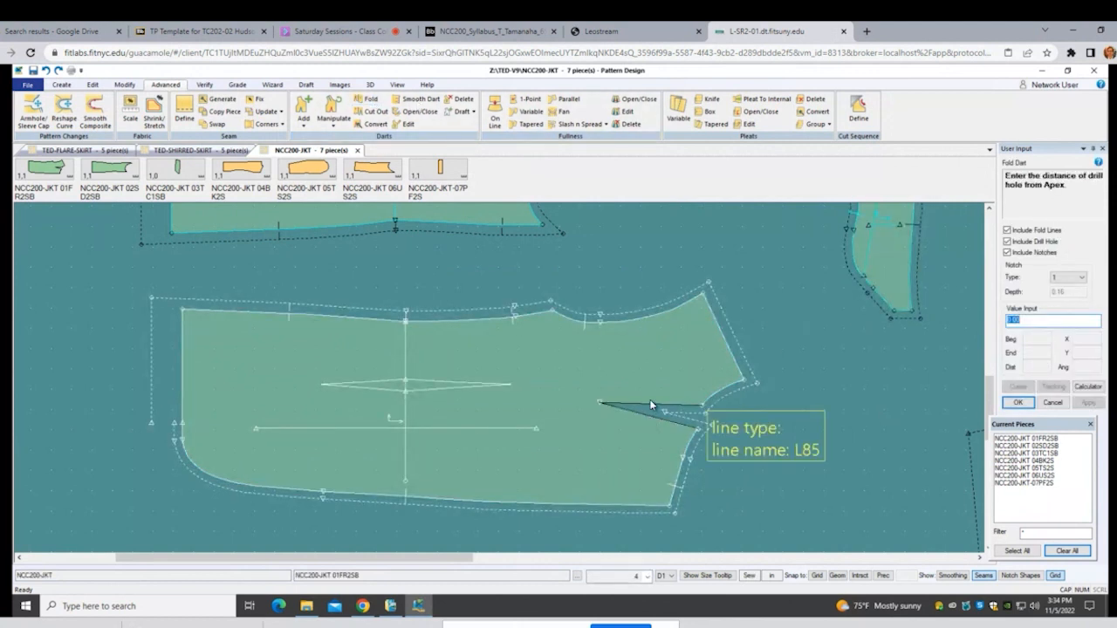
{"action": "key", "text": "Return"}
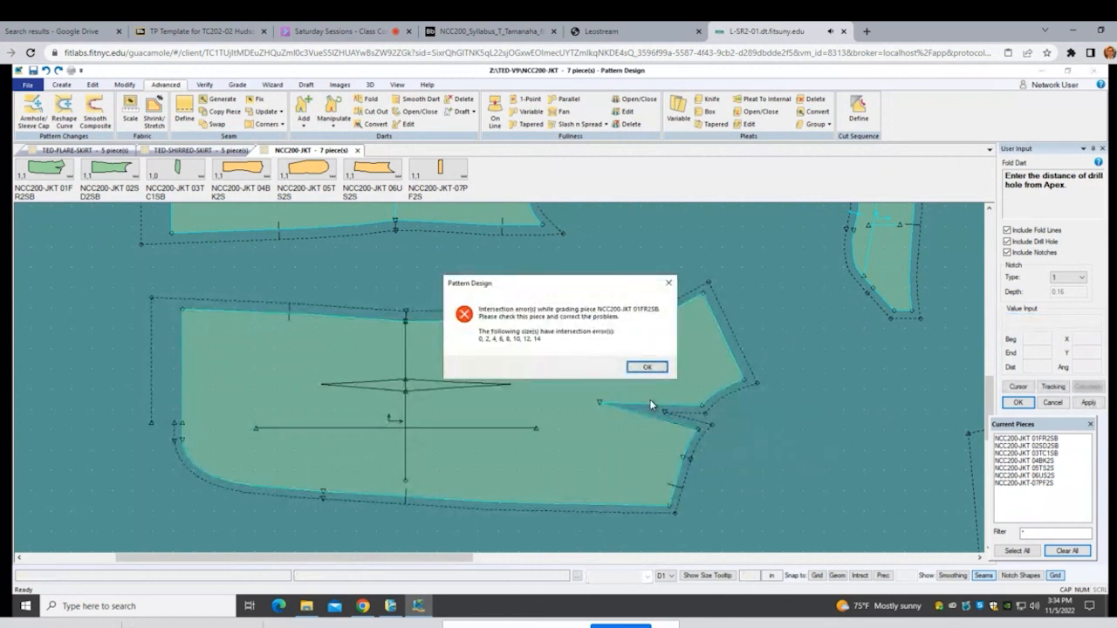
{"action": "left_click", "coordinate": [646, 367]}
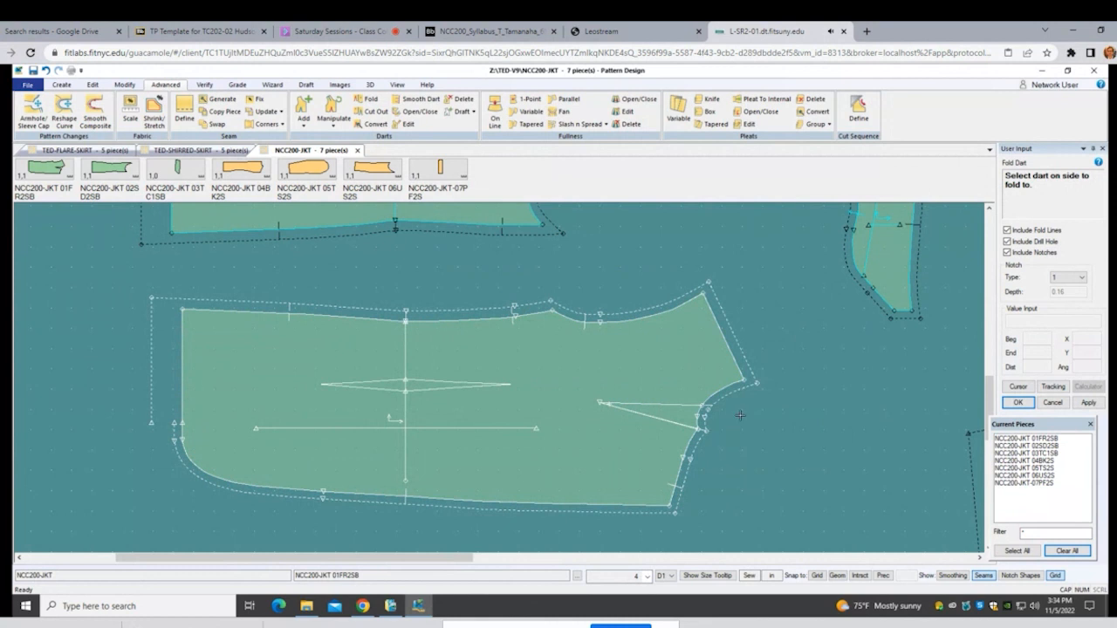
{"action": "scroll", "coordinate": [686, 418], "scroll_direction": "up", "scroll_amount": 2}
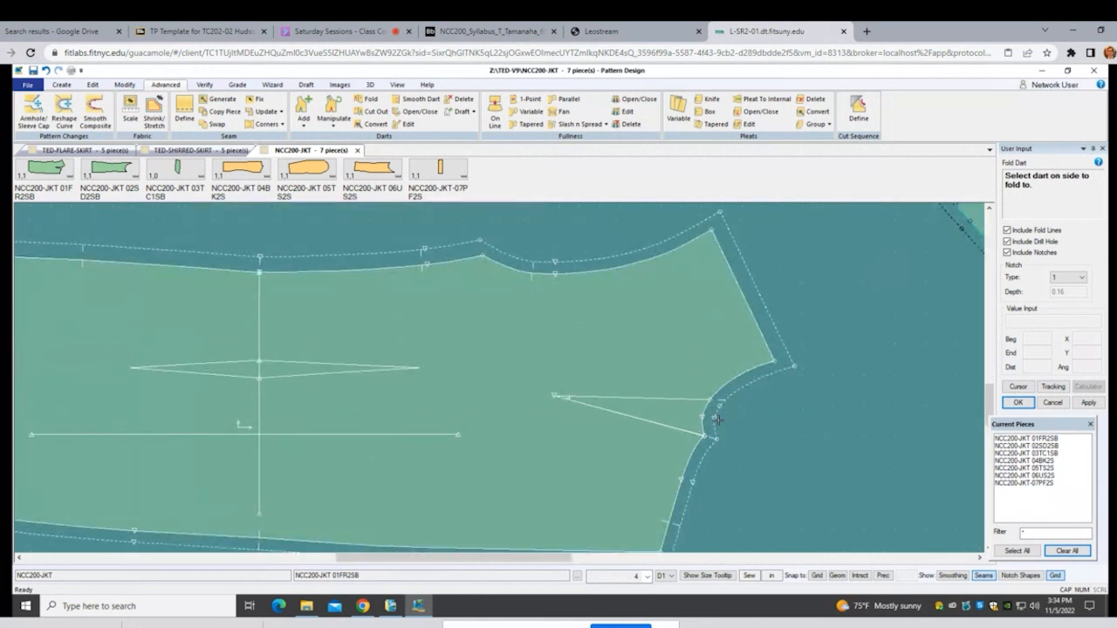
{"action": "scroll", "coordinate": [698, 427], "scroll_direction": "down", "scroll_amount": 2}
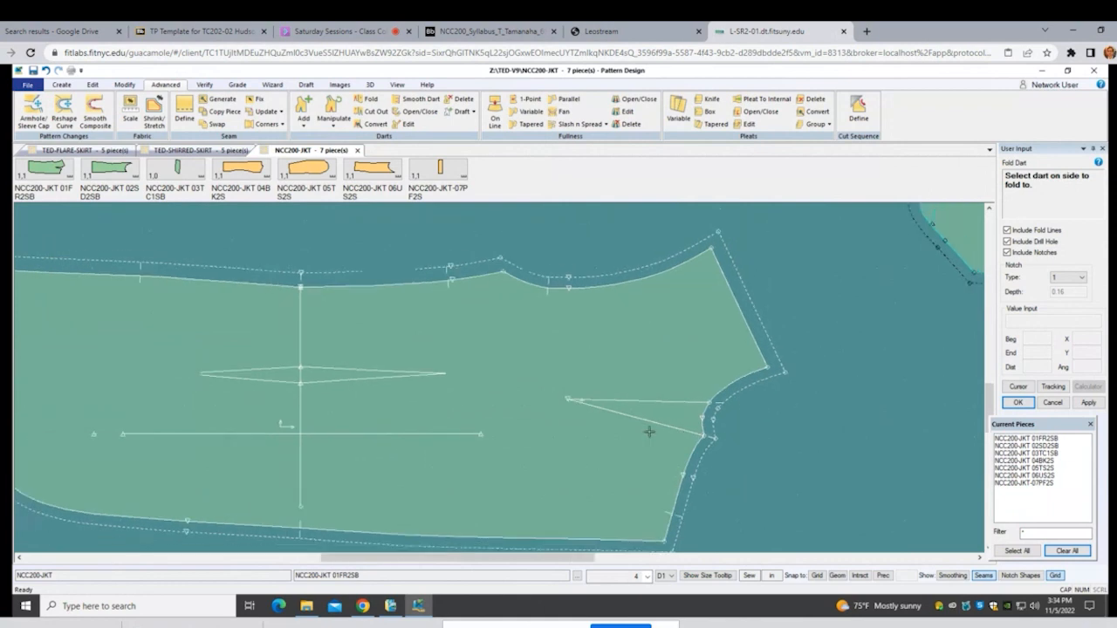
{"action": "scroll", "coordinate": [798, 437], "scroll_direction": "up", "scroll_amount": 1}
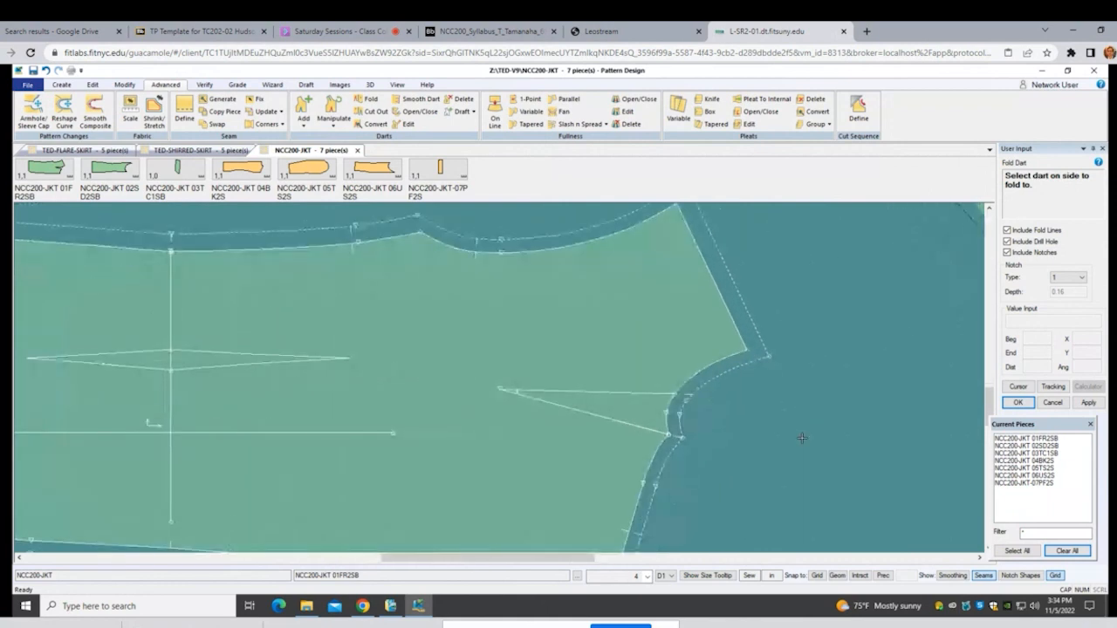
{"action": "scroll", "coordinate": [800, 437], "scroll_direction": "down", "scroll_amount": 3}
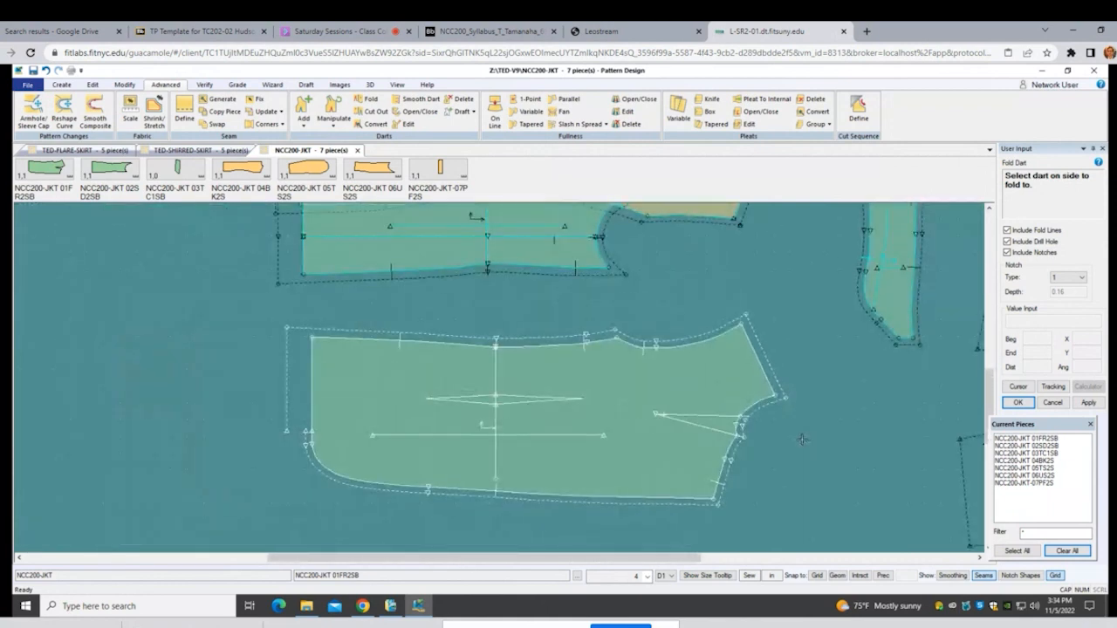
{"action": "right_click", "coordinate": [800, 439]}
{"action": "left_click", "coordinate": [785, 441]}
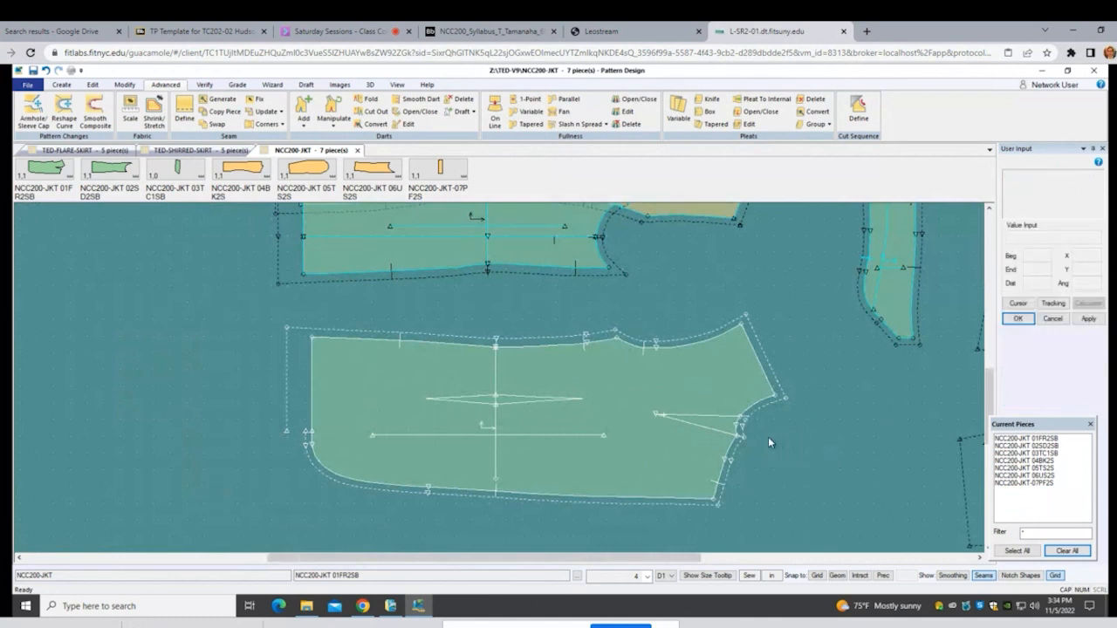
Step: Bring the side seam of the front close to the adjacent edge of the side piece near the armhole
{"action": "scroll", "coordinate": [597, 375], "scroll_direction": "up", "scroll_amount": 2}
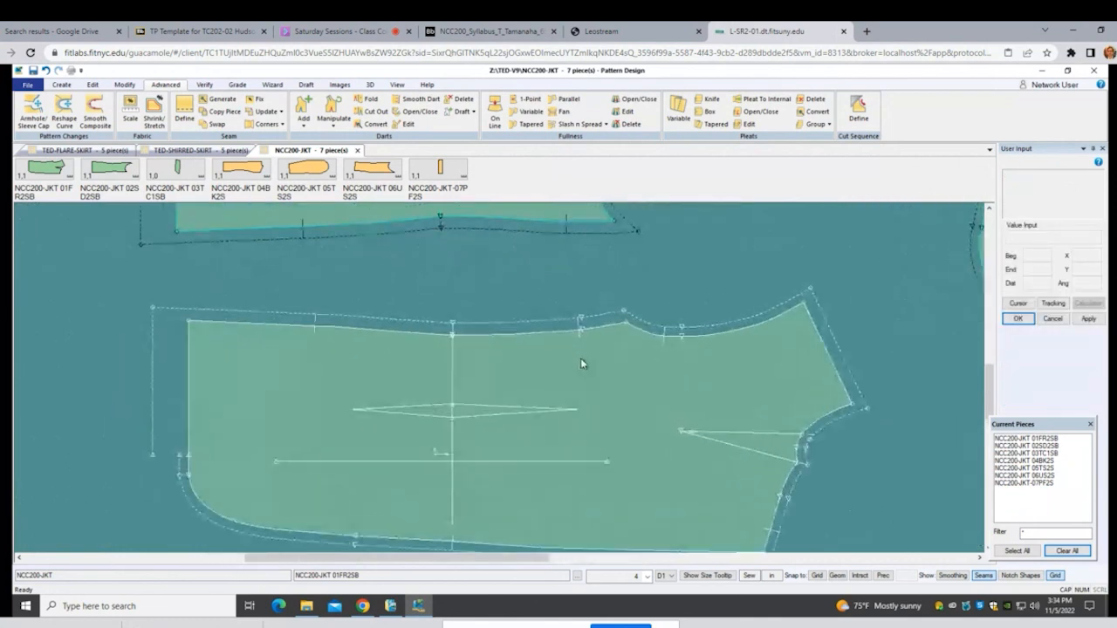
{"action": "scroll", "coordinate": [579, 309], "scroll_direction": "up", "scroll_amount": 2}
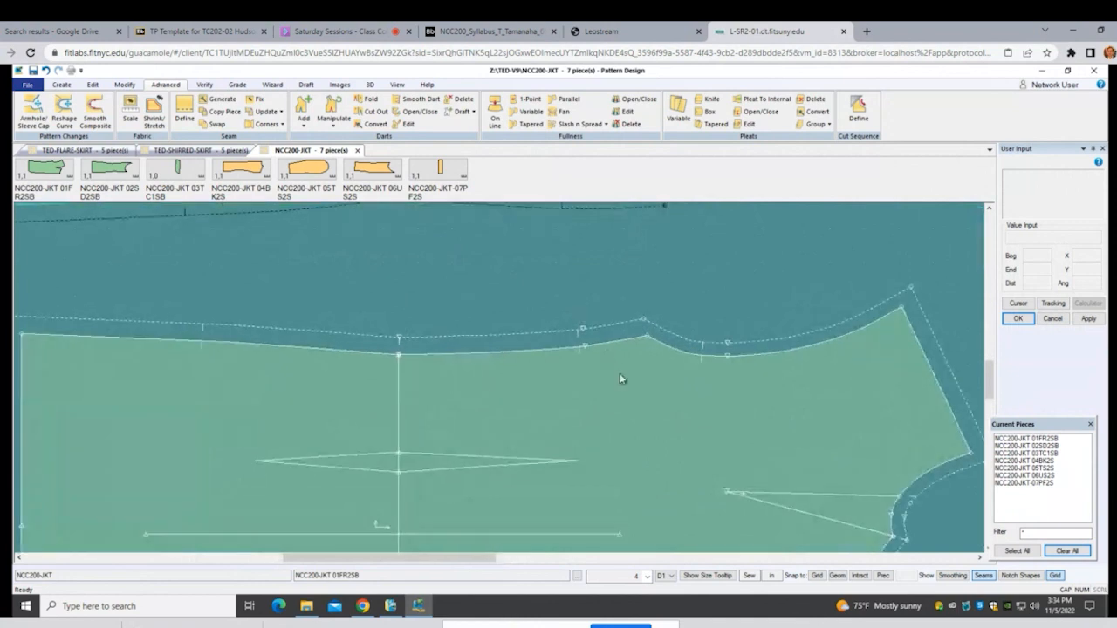
{"action": "scroll", "coordinate": [620, 379], "scroll_direction": "down", "scroll_amount": 3}
{"action": "left_click", "coordinate": [521, 250]}
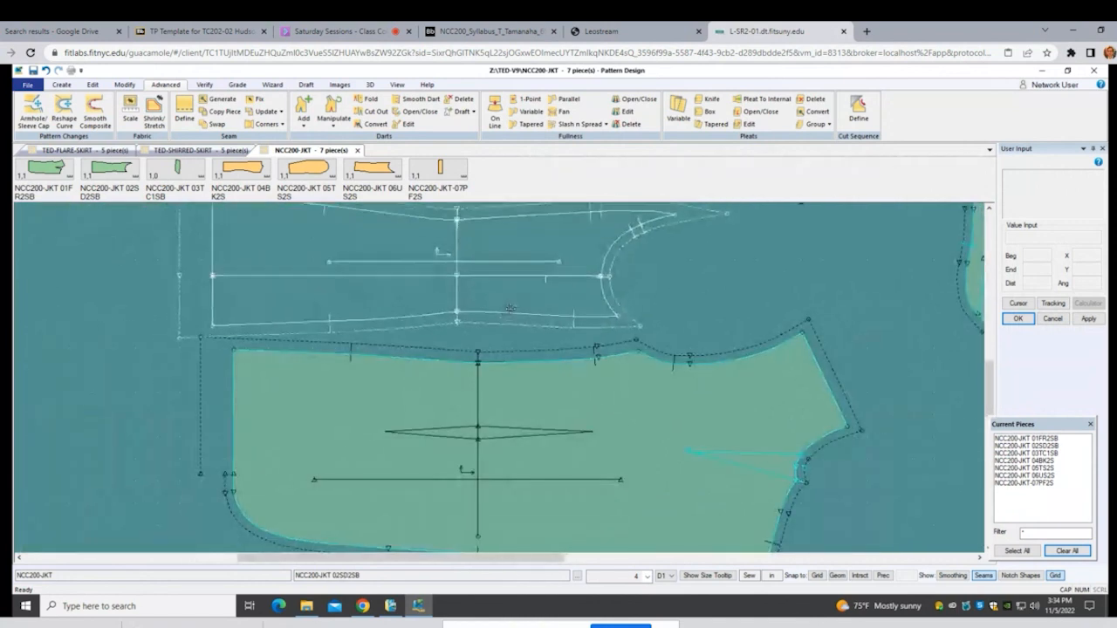
{"action": "scroll", "coordinate": [556, 306], "scroll_direction": "up", "scroll_amount": 3}
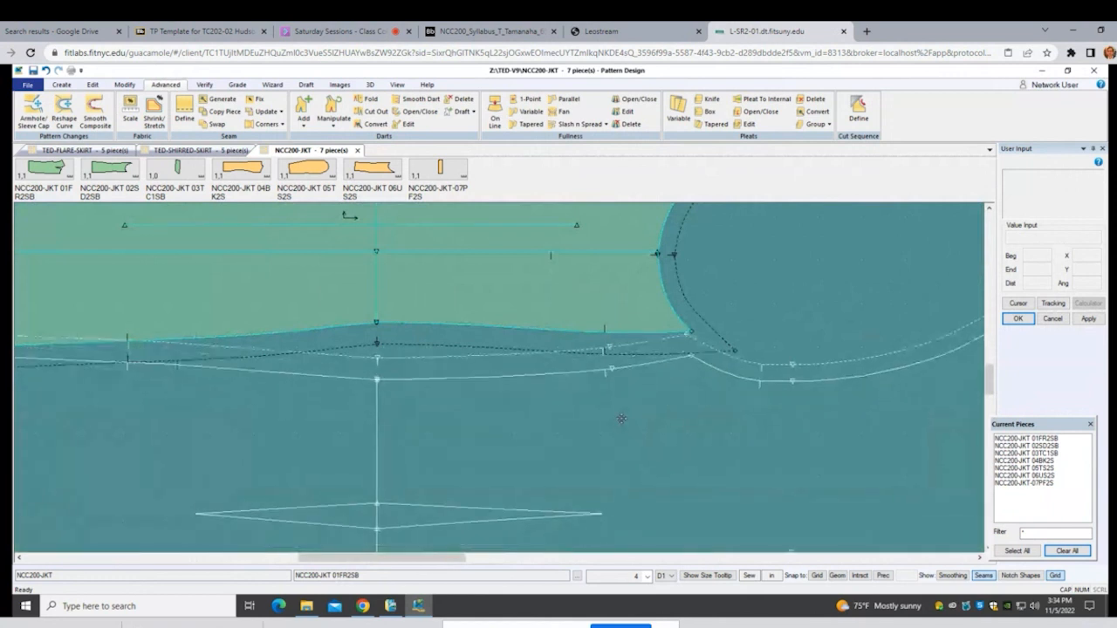
{"action": "left_click", "coordinate": [632, 487]}
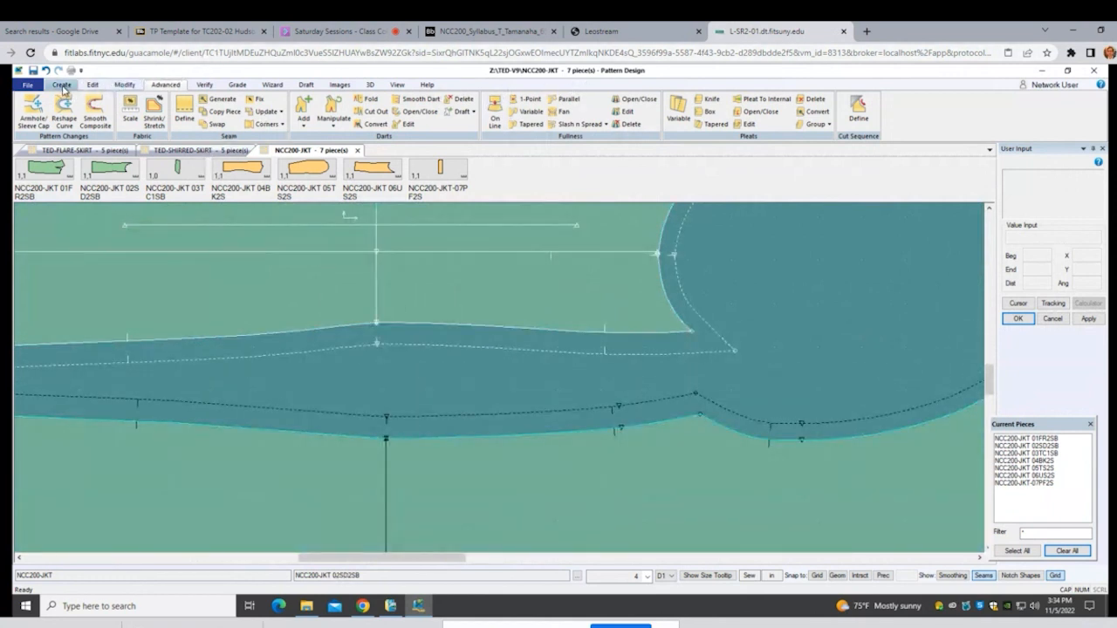
Step: Flip the side piece vertically by choosing the lower-right quadrant option
{"action": "left_click", "coordinate": [124, 85]}
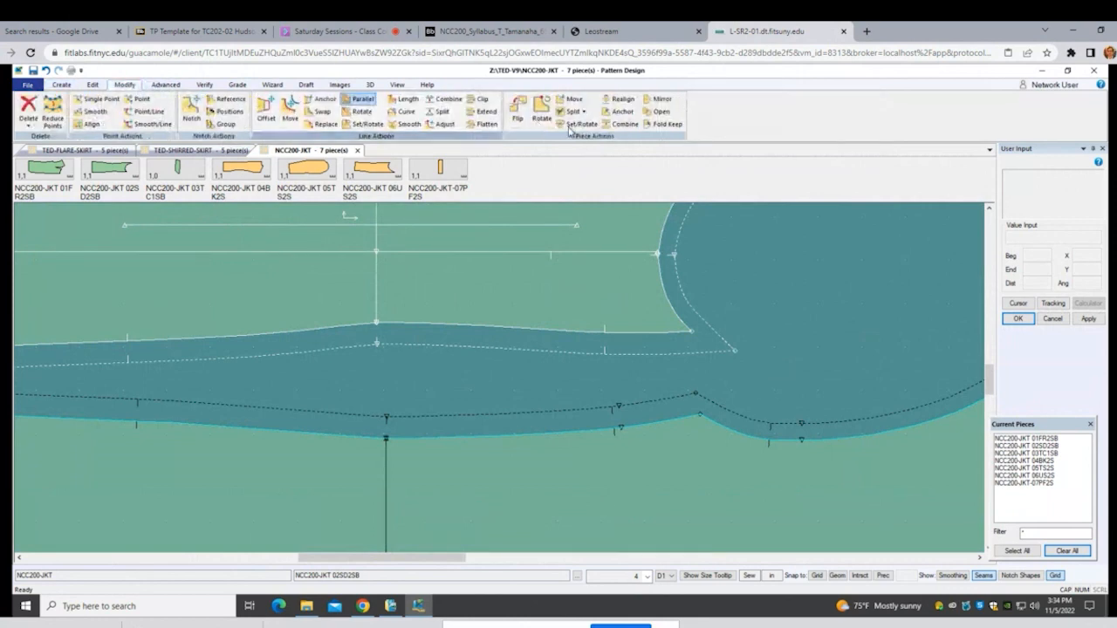
{"action": "left_click", "coordinate": [517, 112]}
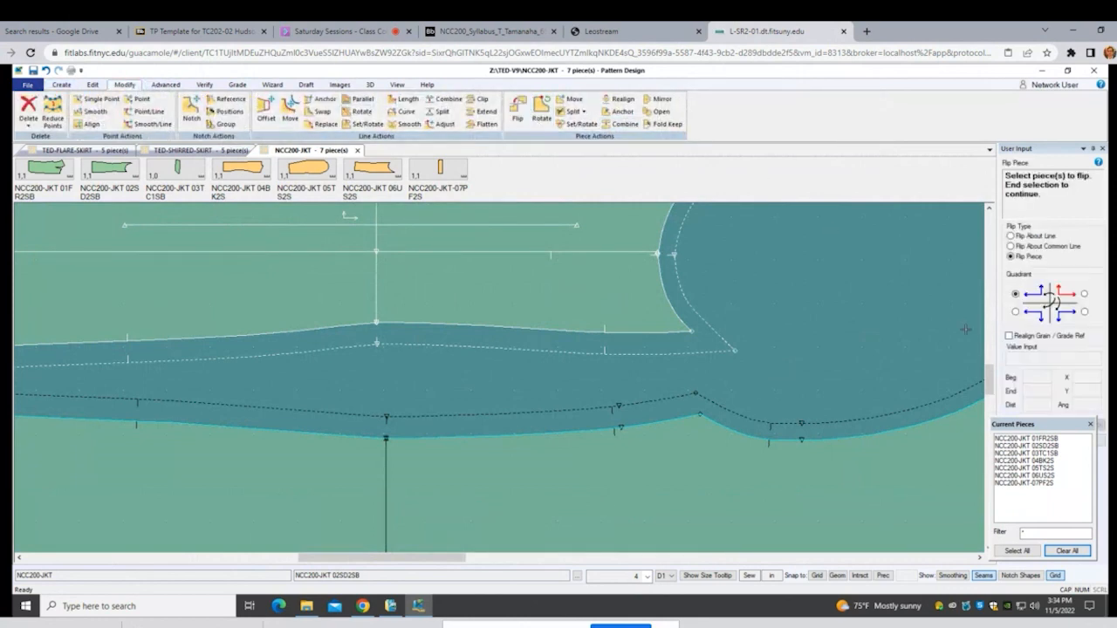
{"action": "left_click", "coordinate": [1084, 313]}
{"action": "left_click", "coordinate": [612, 309]}
{"action": "right_click", "coordinate": [612, 308]}
{"action": "left_click", "coordinate": [612, 309]}
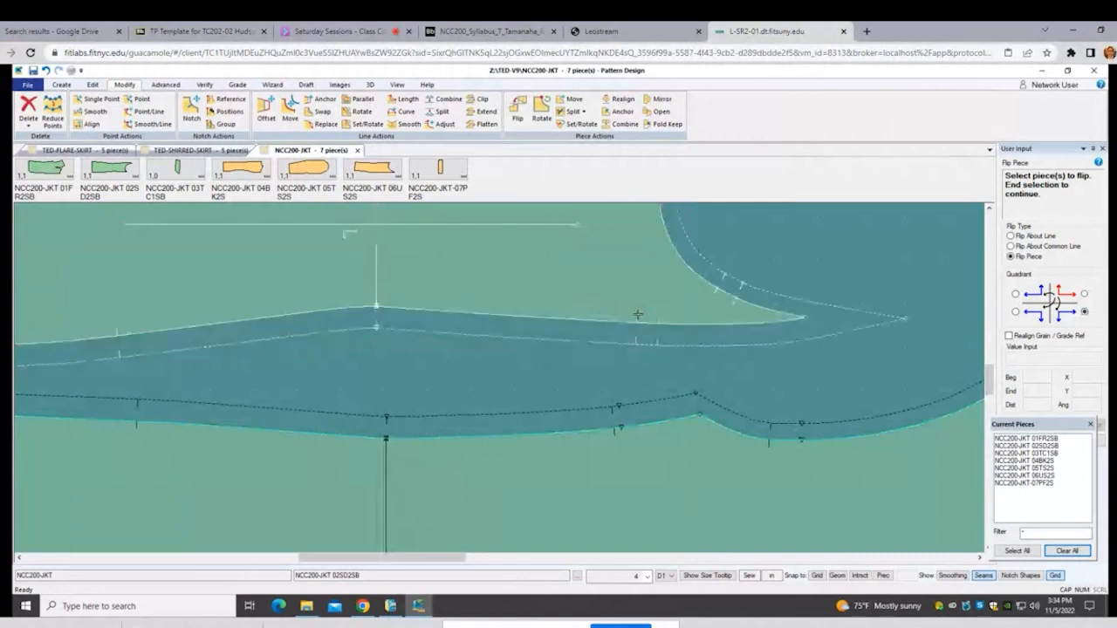
{"action": "right_click", "coordinate": [637, 314]}
{"action": "left_click", "coordinate": [638, 317]}
Step: Overlay the flipped side piece on the front so their stitch lines meet at the armhole corner of the side seam
{"action": "scroll", "coordinate": [636, 331], "scroll_direction": "down", "scroll_amount": 2}
{"action": "scroll", "coordinate": [635, 331], "scroll_direction": "down", "scroll_amount": 2}
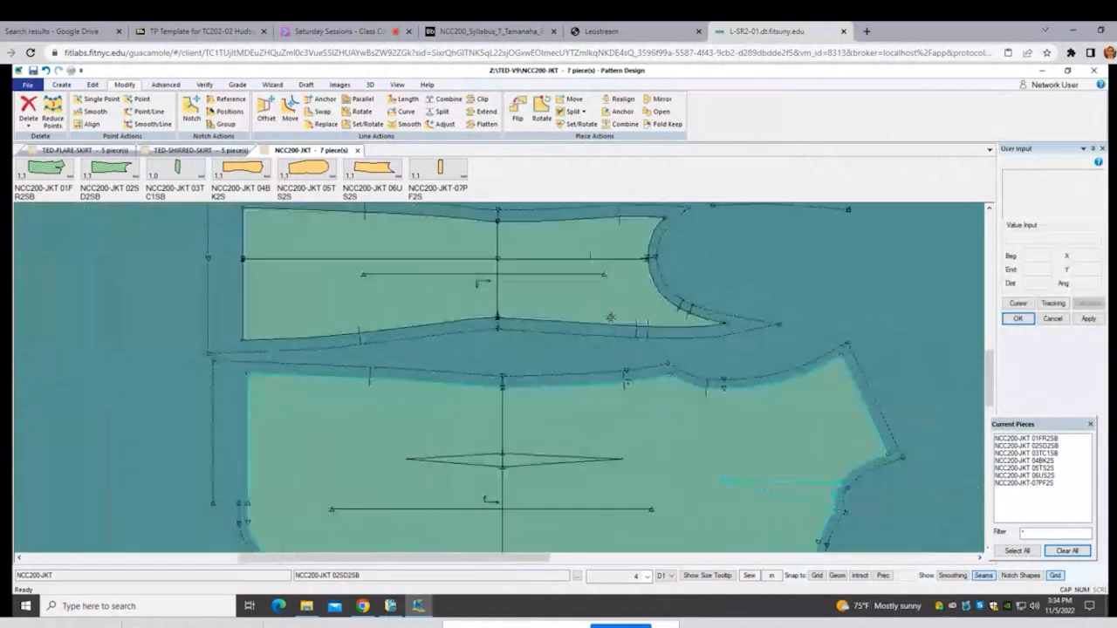
{"action": "left_click_drag", "start_coordinate": [611, 313], "coordinate": [618, 448]}
{"action": "scroll", "coordinate": [644, 449], "scroll_direction": "up", "scroll_amount": 4}
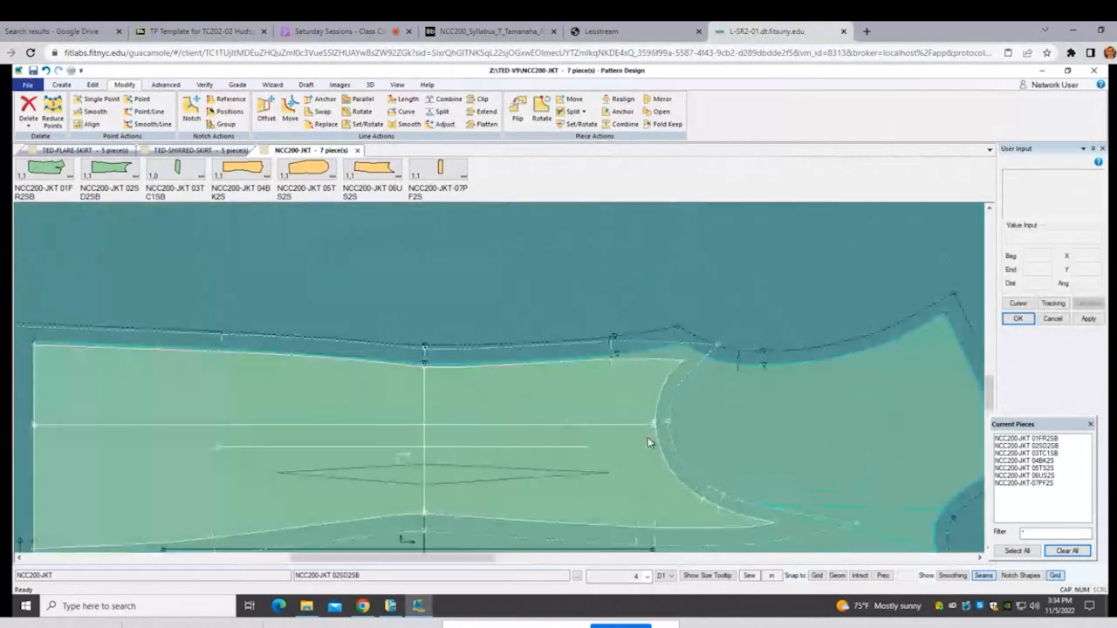
{"action": "left_click_drag", "start_coordinate": [660, 357], "coordinate": [660, 359]}
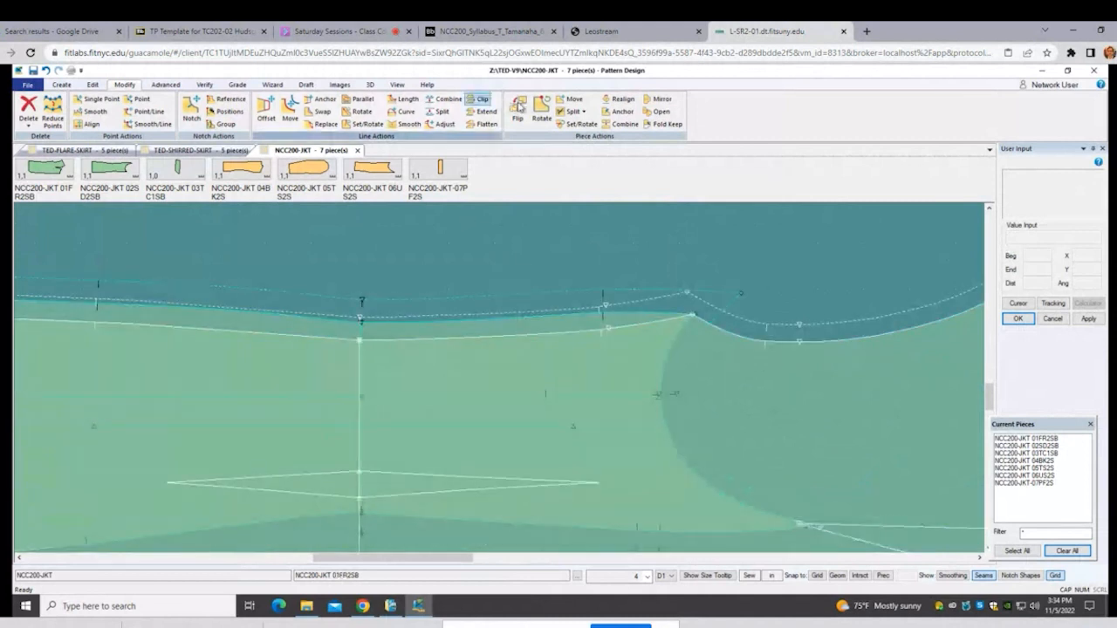
Step: Rotate the side piece freely, with increment None, about its armhole corner until its side seam follows the front's seam near the armhole
{"action": "left_click", "coordinate": [541, 111]}
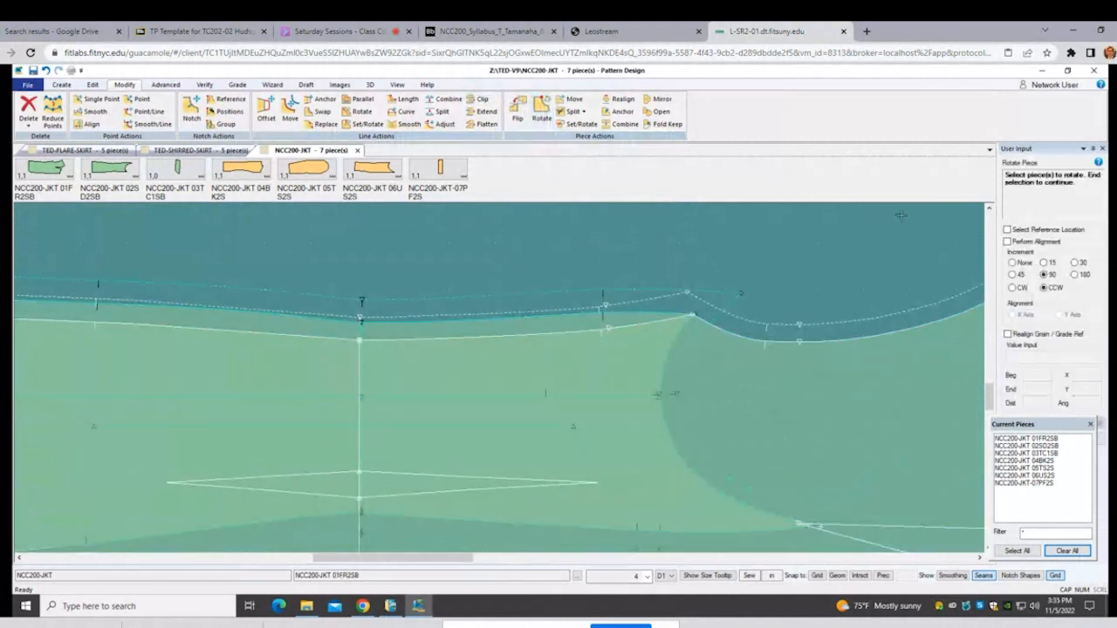
{"action": "left_click", "coordinate": [1012, 262]}
{"action": "left_click", "coordinate": [596, 367]}
{"action": "right_click", "coordinate": [597, 367]}
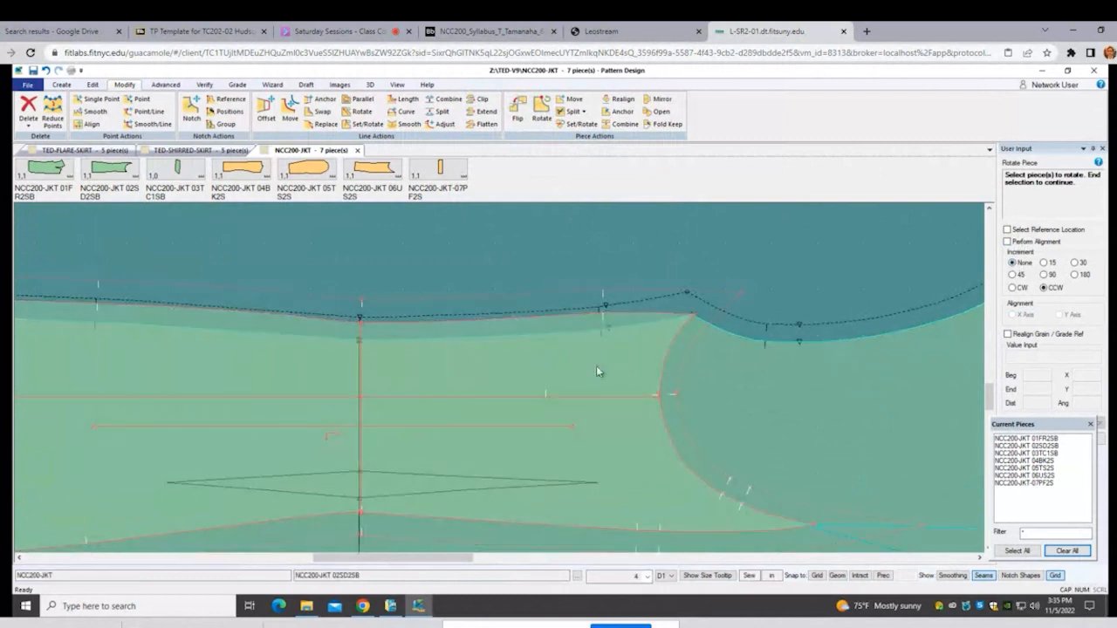
{"action": "left_click", "coordinate": [598, 369]}
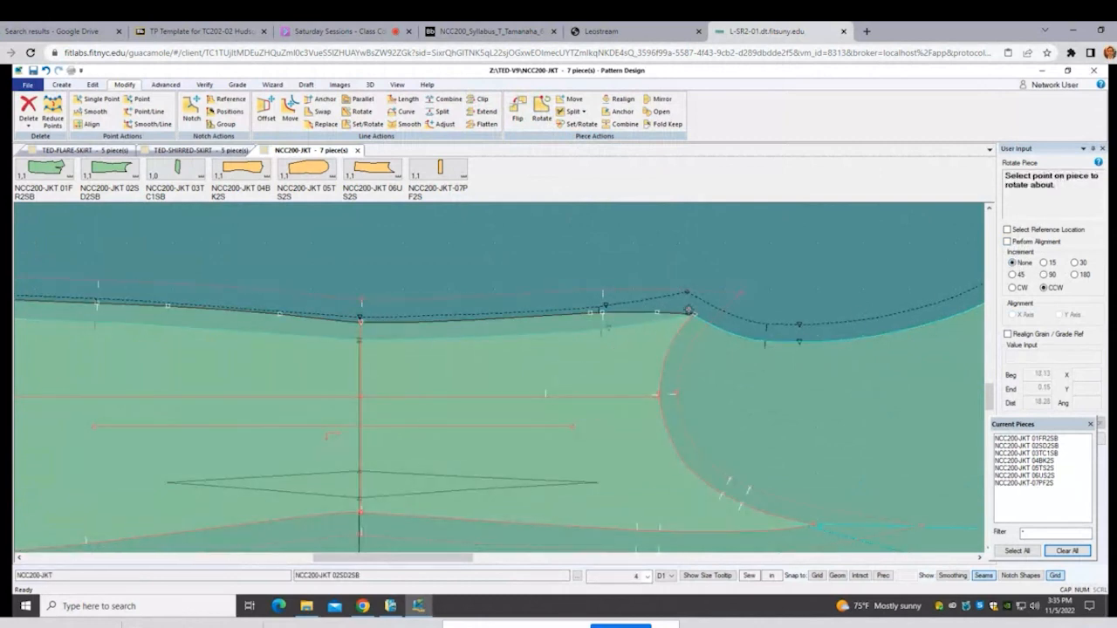
{"action": "left_click", "coordinate": [693, 312]}
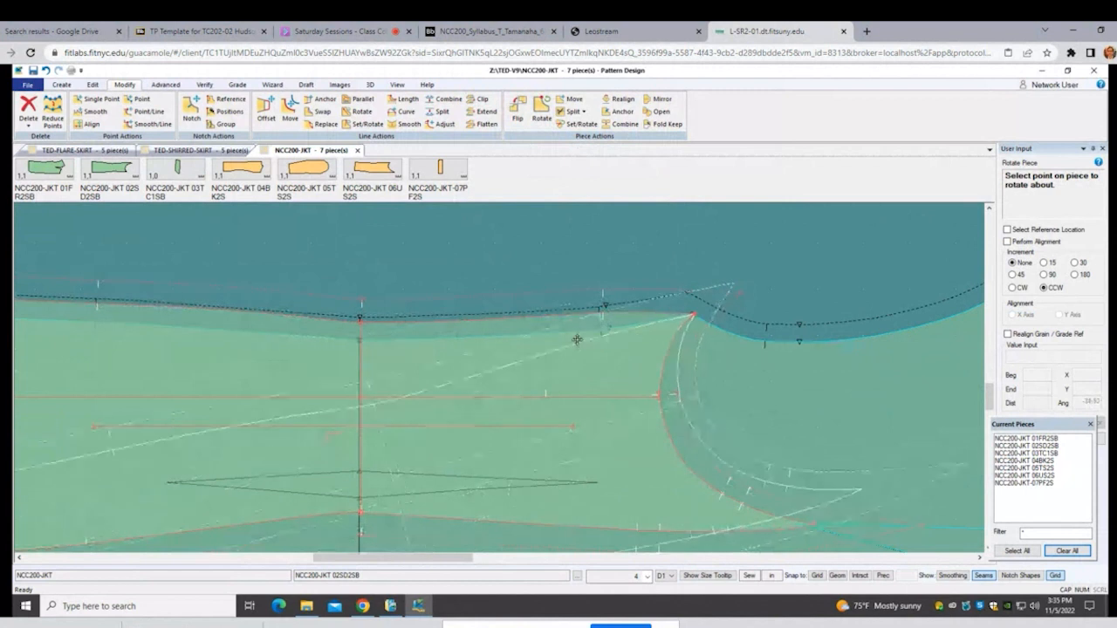
{"action": "left_click", "coordinate": [576, 337]}
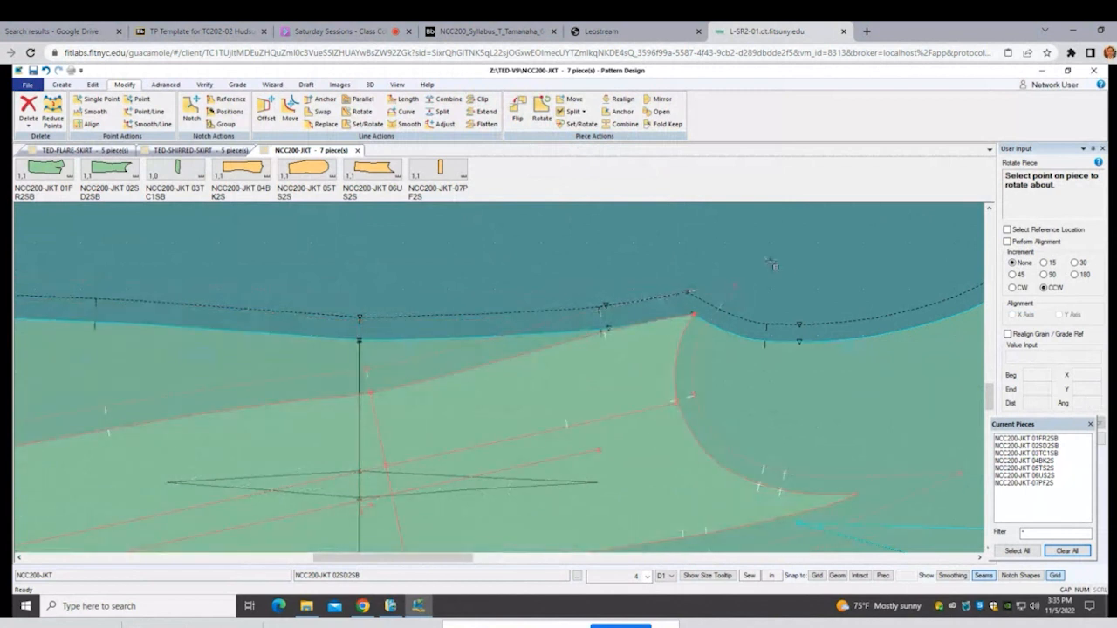
{"action": "right_click", "coordinate": [784, 265]}
{"action": "left_click", "coordinate": [785, 265]}
{"action": "right_click", "coordinate": [785, 265]}
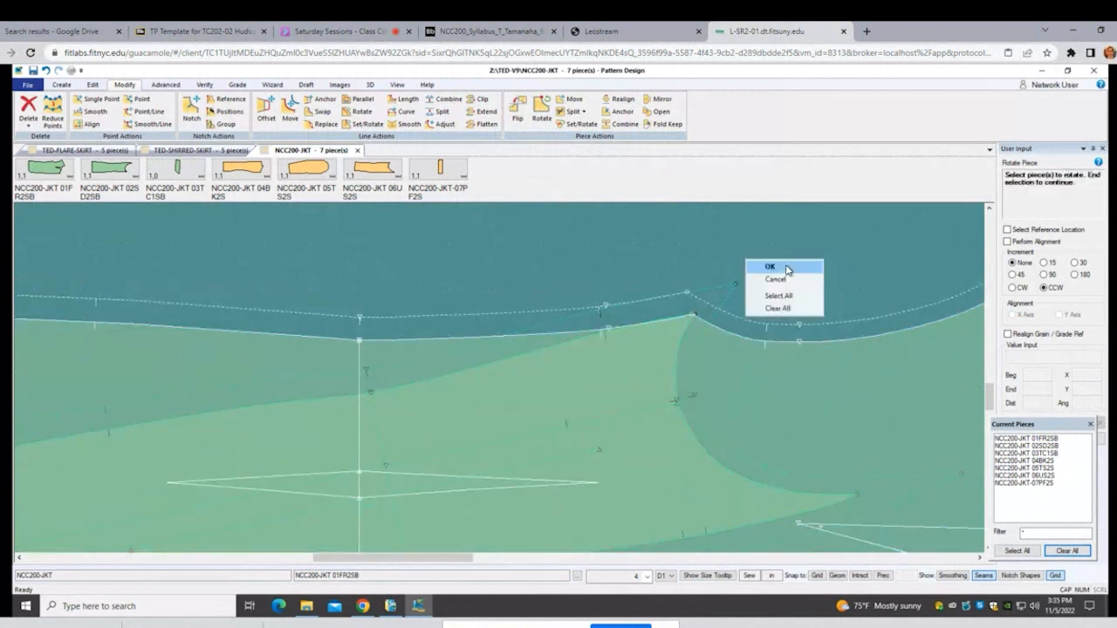
{"action": "left_click", "coordinate": [787, 266]}
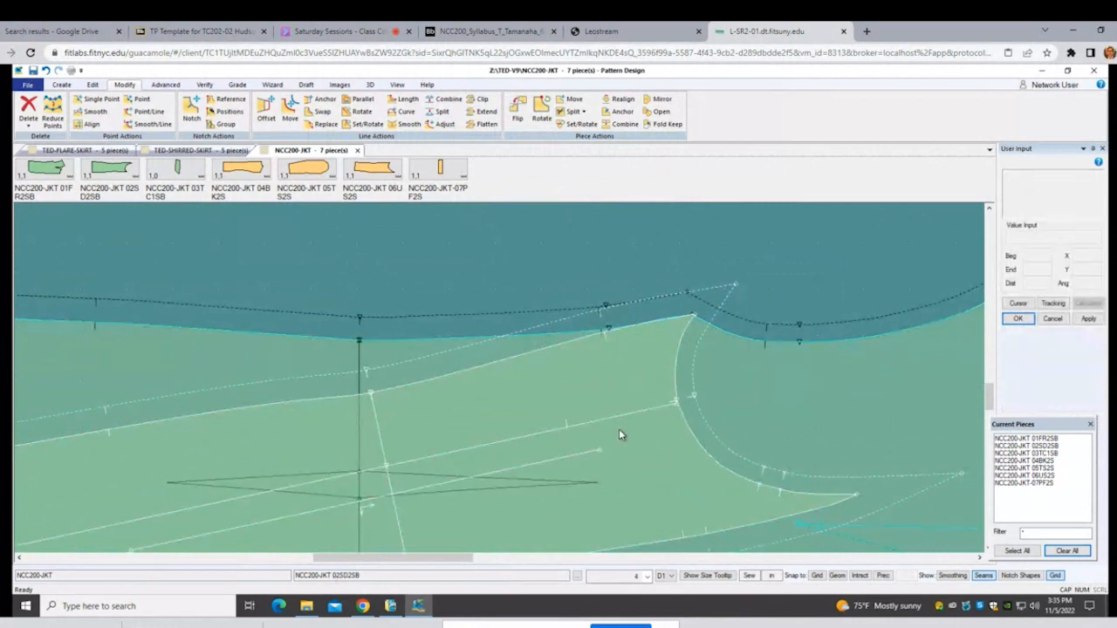
Step: Compare the overlaid seam allowance corners at the armhole, and shift the side piece off the front's armhole corner
{"action": "scroll", "coordinate": [619, 429], "scroll_direction": "down", "scroll_amount": 2}
{"action": "scroll", "coordinate": [633, 416], "scroll_direction": "up", "scroll_amount": 2}
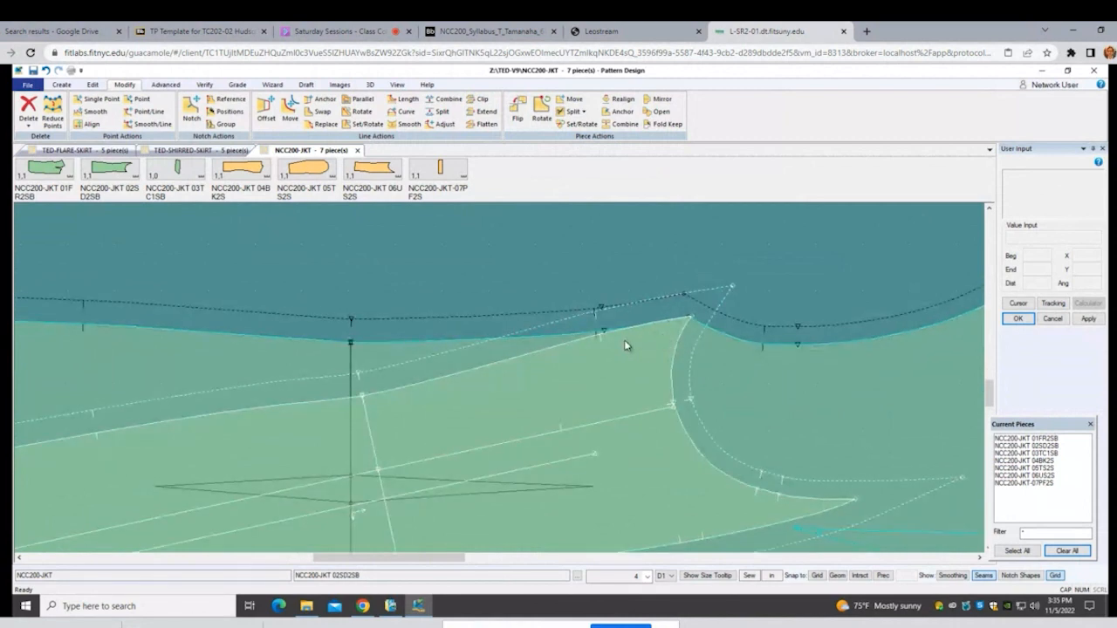
{"action": "left_click", "coordinate": [615, 400]}
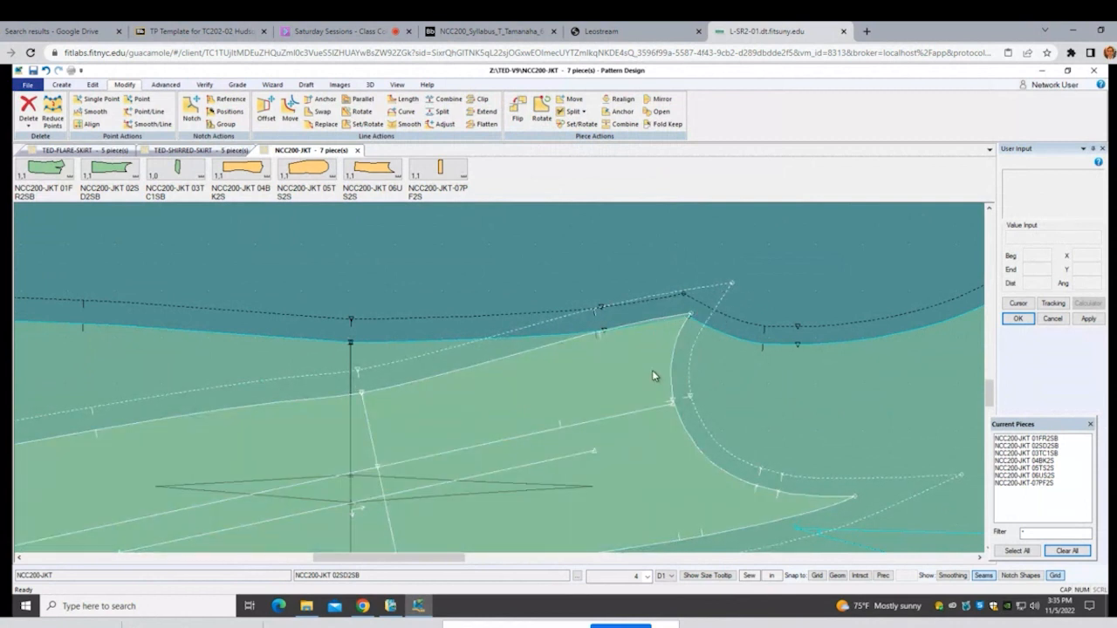
{"action": "scroll", "coordinate": [633, 410], "scroll_direction": "down", "scroll_amount": 1}
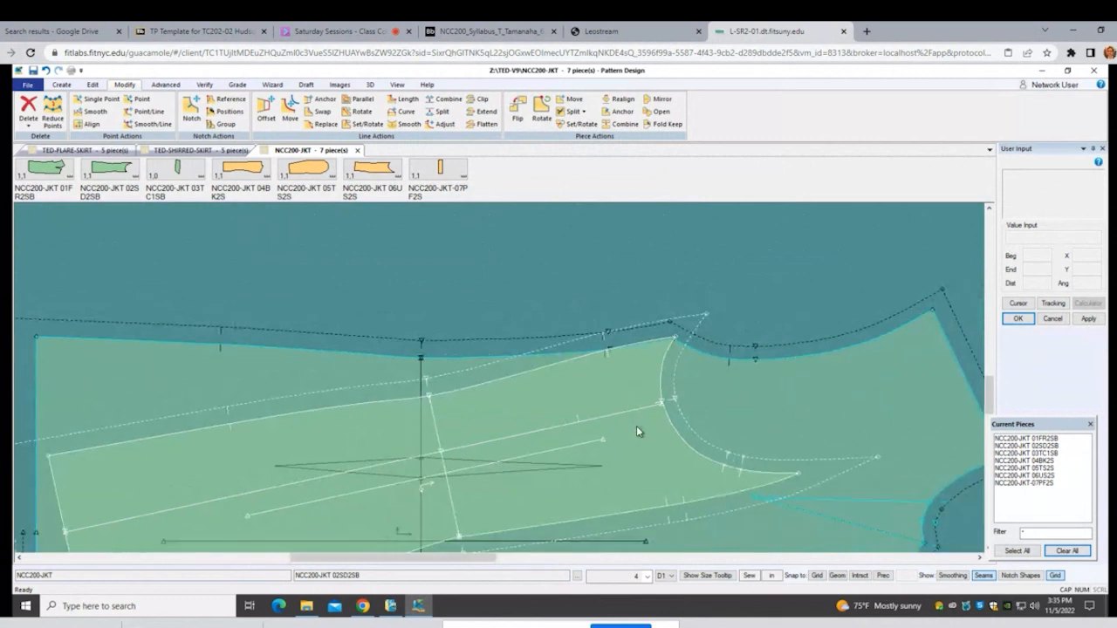
{"action": "left_click", "coordinate": [635, 425]}
{"action": "left_click", "coordinate": [576, 389]}
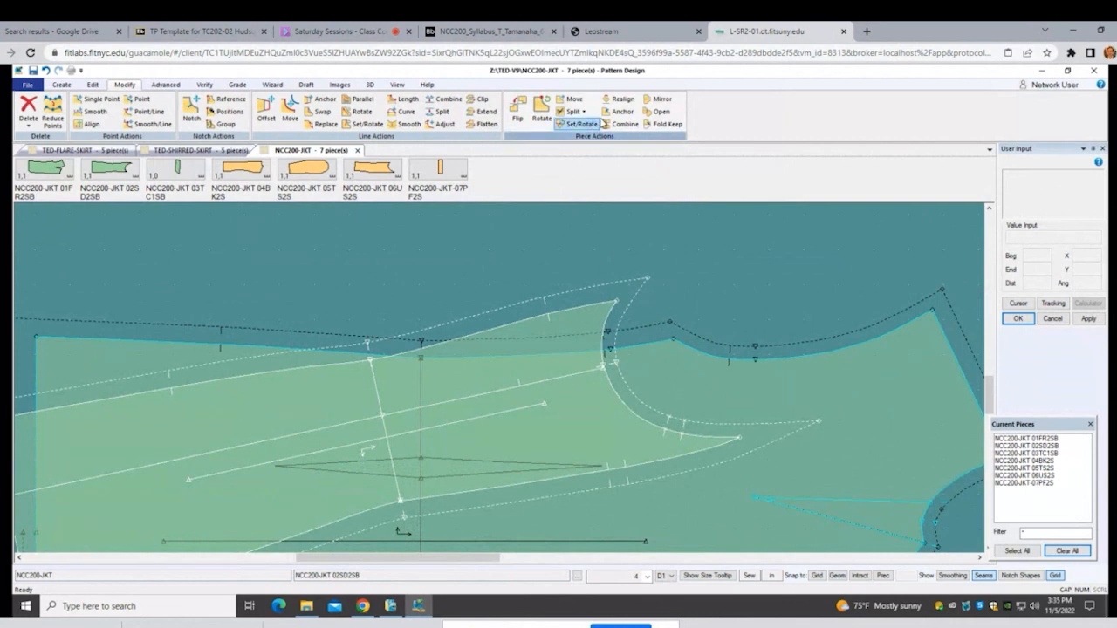
Step: Restore the side piece's orientation with Realign and move the front away from it, leaving a gap between their side seams
{"action": "left_click", "coordinate": [622, 102]}
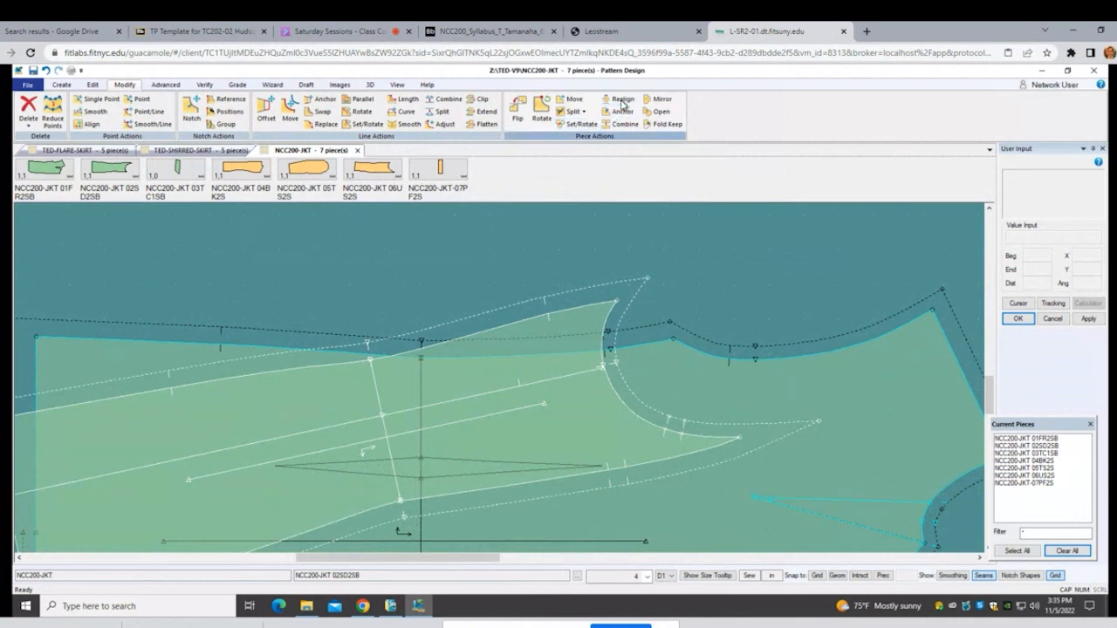
{"action": "left_click", "coordinate": [554, 319]}
{"action": "right_click", "coordinate": [553, 320]}
{"action": "left_click", "coordinate": [552, 322]}
{"action": "right_click", "coordinate": [596, 309]}
{"action": "left_click", "coordinate": [596, 311]}
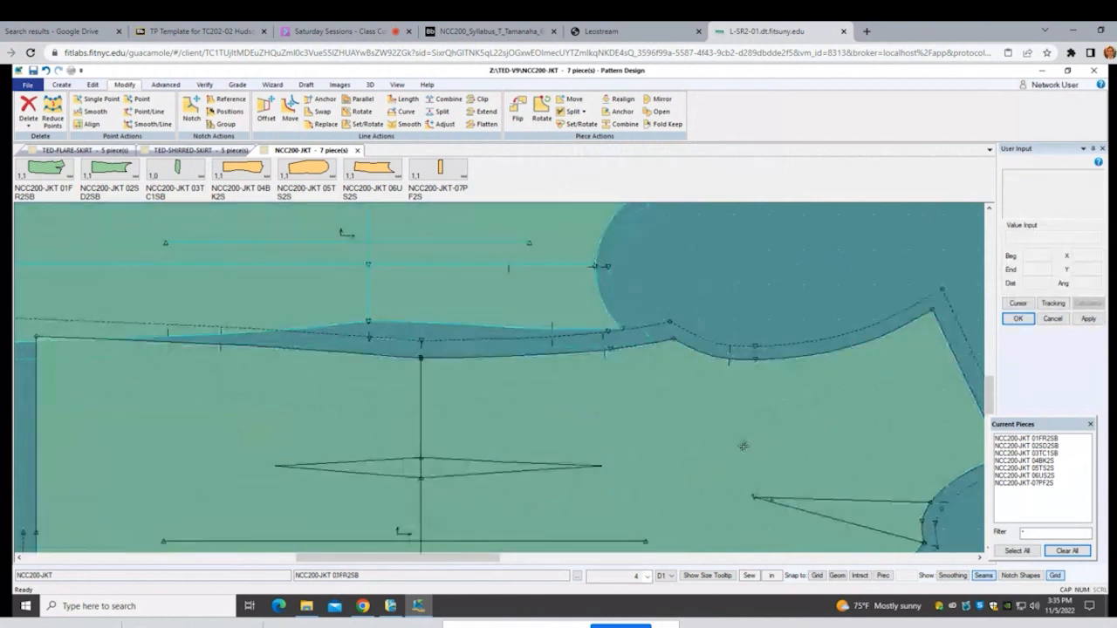
{"action": "left_click", "coordinate": [748, 453]}
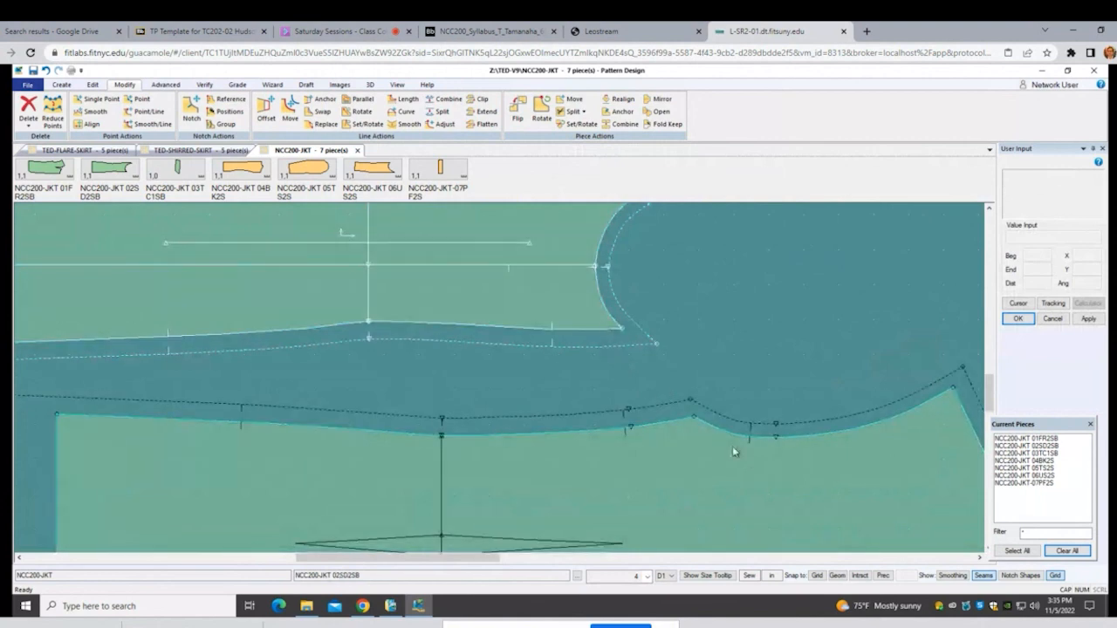
Step: Extend the front's side seam stitch line beyond the armhole corner with a 2-Point line about 0.79 in long
{"action": "scroll", "coordinate": [736, 487], "scroll_direction": "down", "scroll_amount": 3}
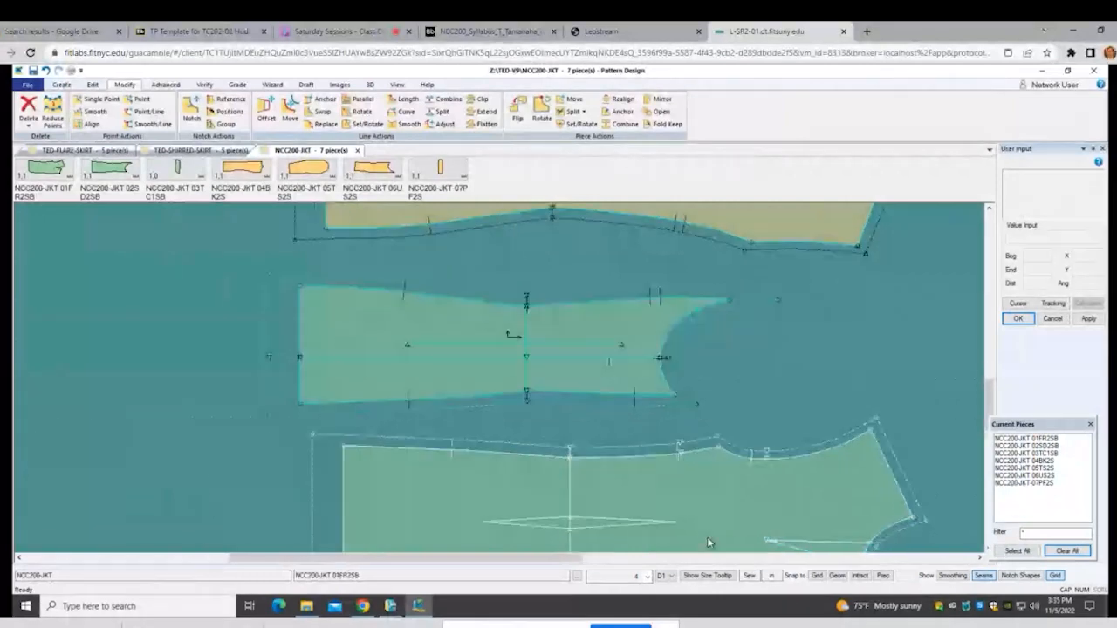
{"action": "scroll", "coordinate": [720, 468], "scroll_direction": "up", "scroll_amount": 4}
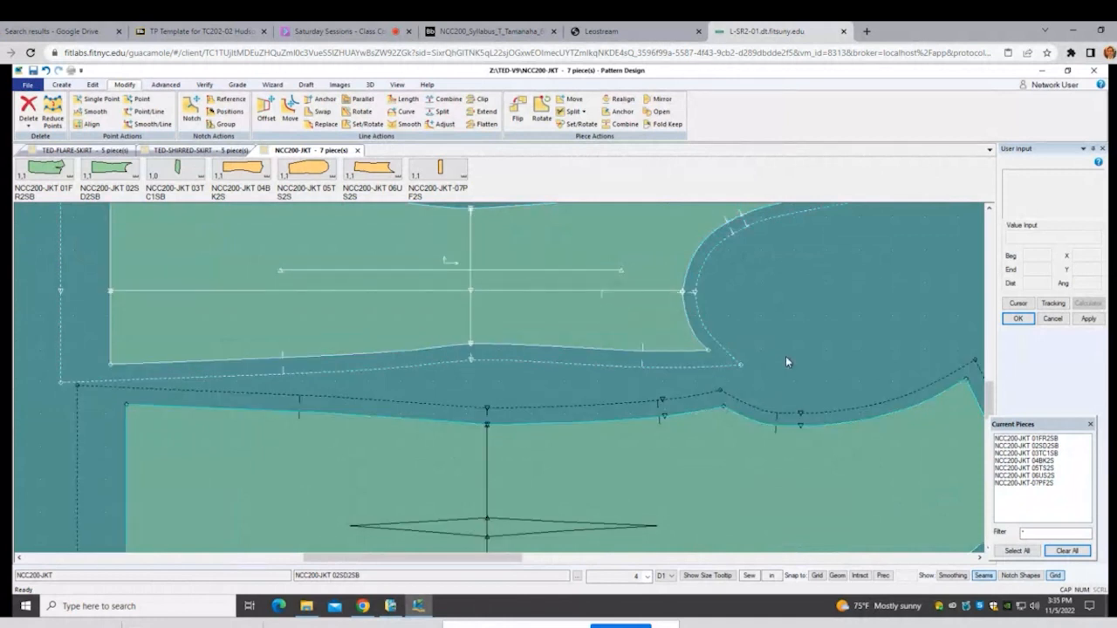
{"action": "scroll", "coordinate": [786, 356], "scroll_direction": "up", "scroll_amount": 3}
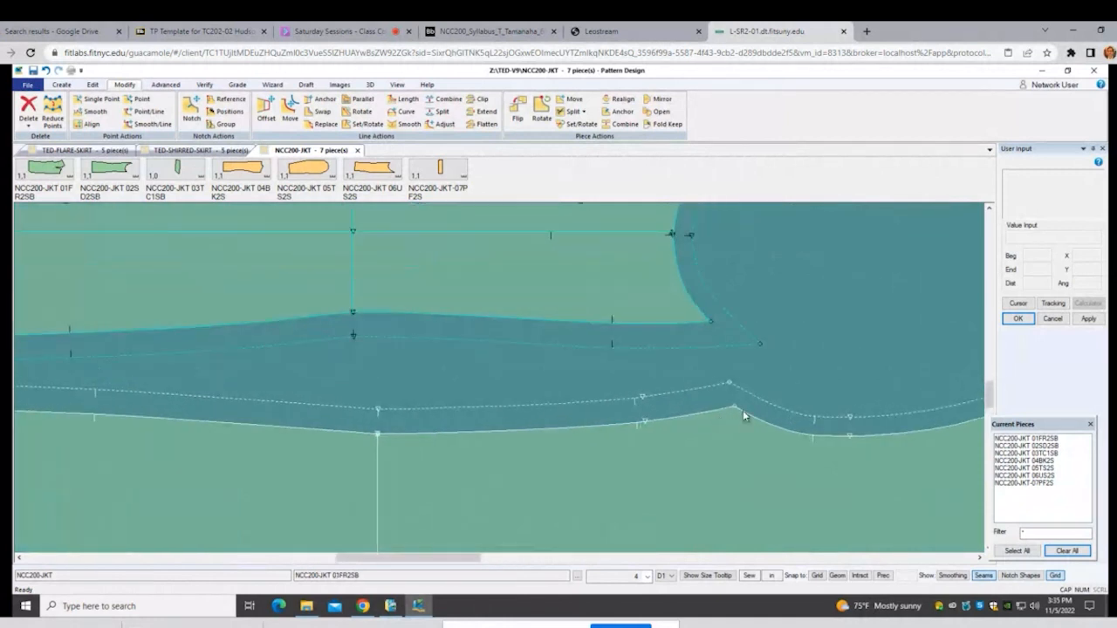
{"action": "scroll", "coordinate": [871, 416], "scroll_direction": "up", "scroll_amount": 2}
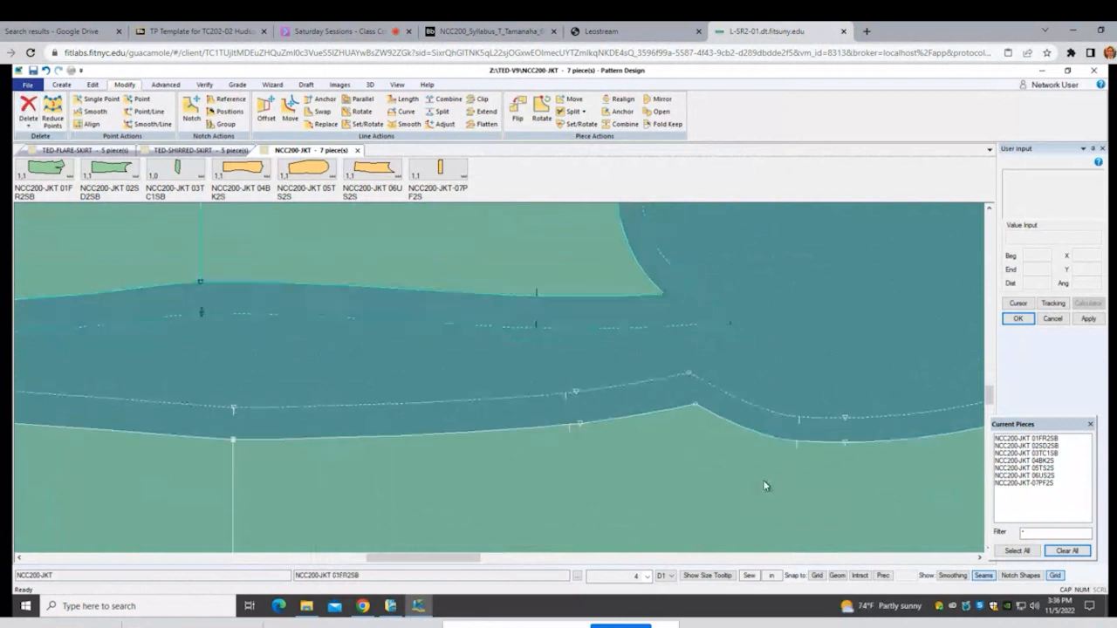
{"action": "scroll", "coordinate": [752, 445], "scroll_direction": "up", "scroll_amount": 2}
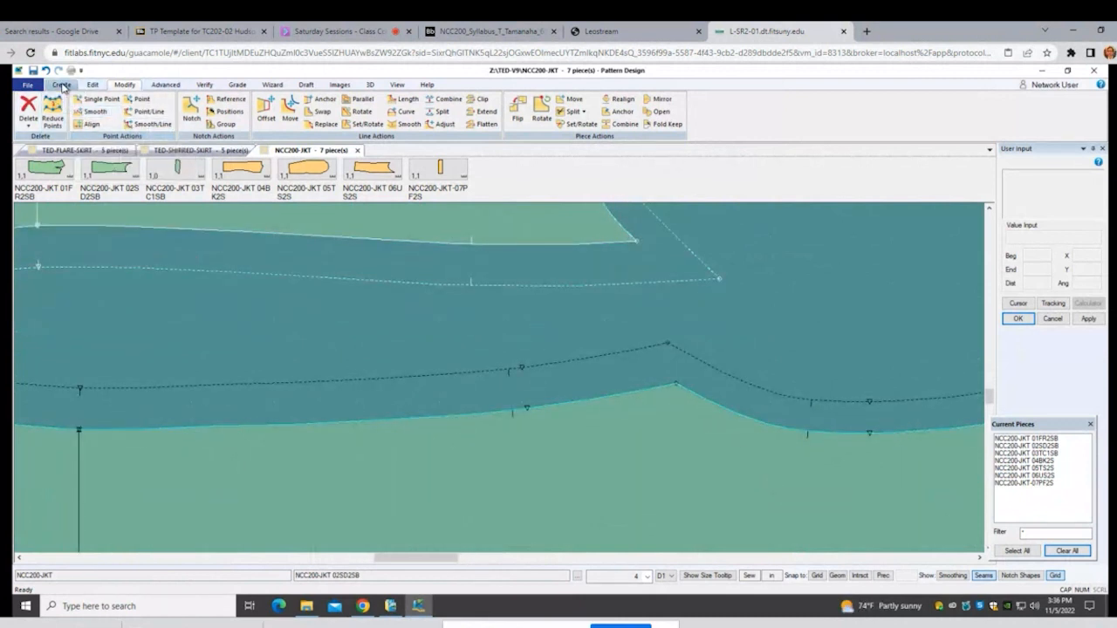
{"action": "left_click", "coordinate": [61, 85]}
{"action": "left_click", "coordinate": [197, 108]}
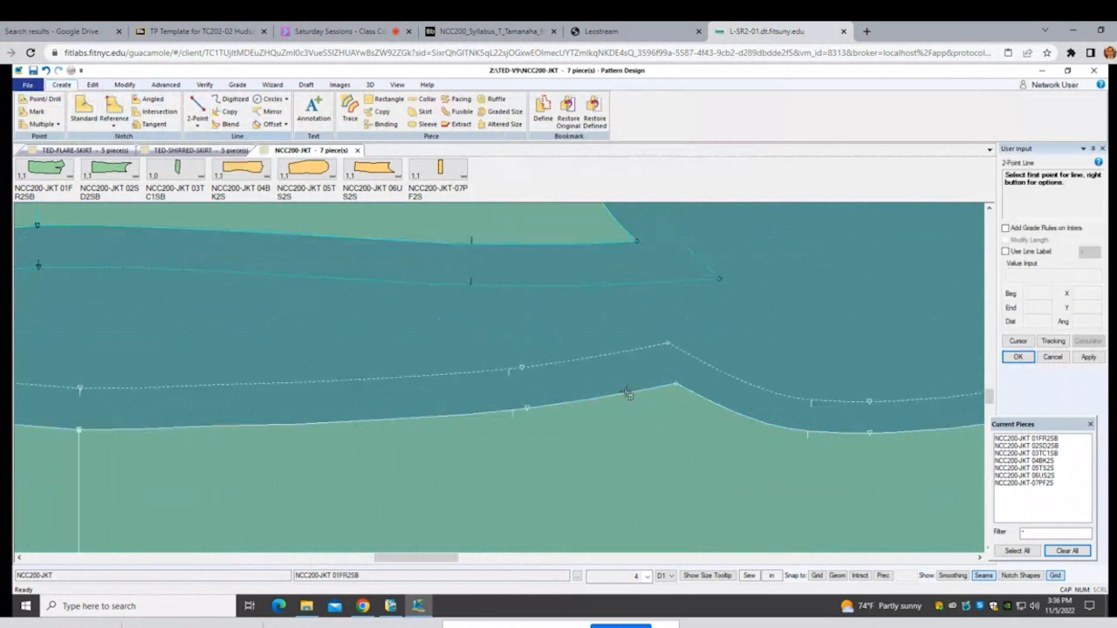
{"action": "left_click", "coordinate": [686, 386]}
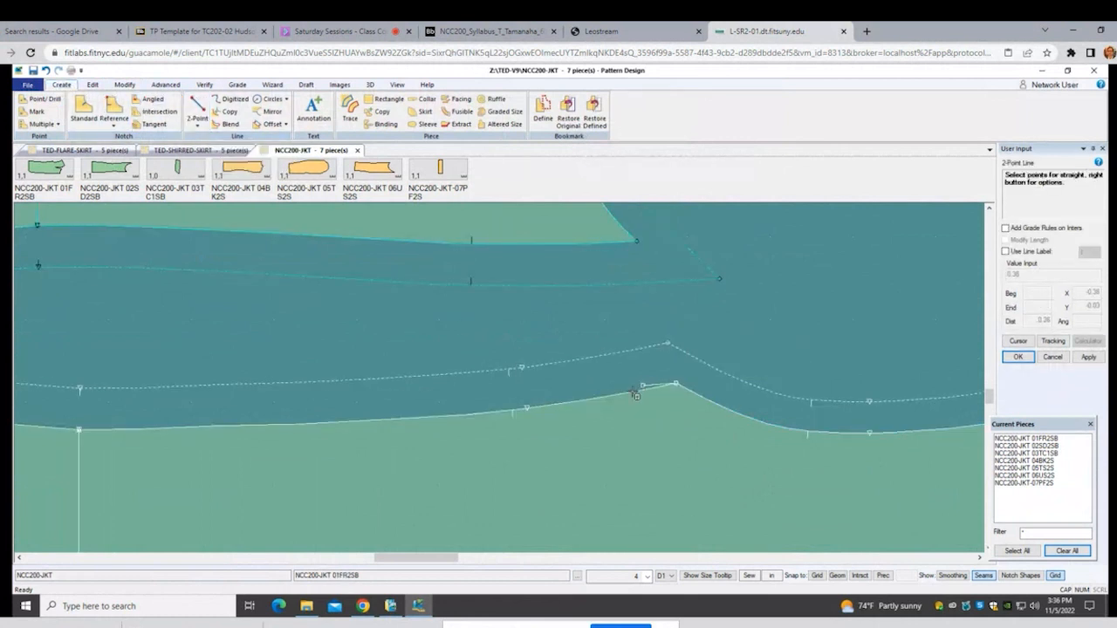
{"action": "left_click", "coordinate": [740, 368]}
Step: Draw a half perpendicular line about 0.66 in long, starting where the front's seam extension crosses the armhole seam allowance edge
{"action": "left_click", "coordinate": [286, 126]}
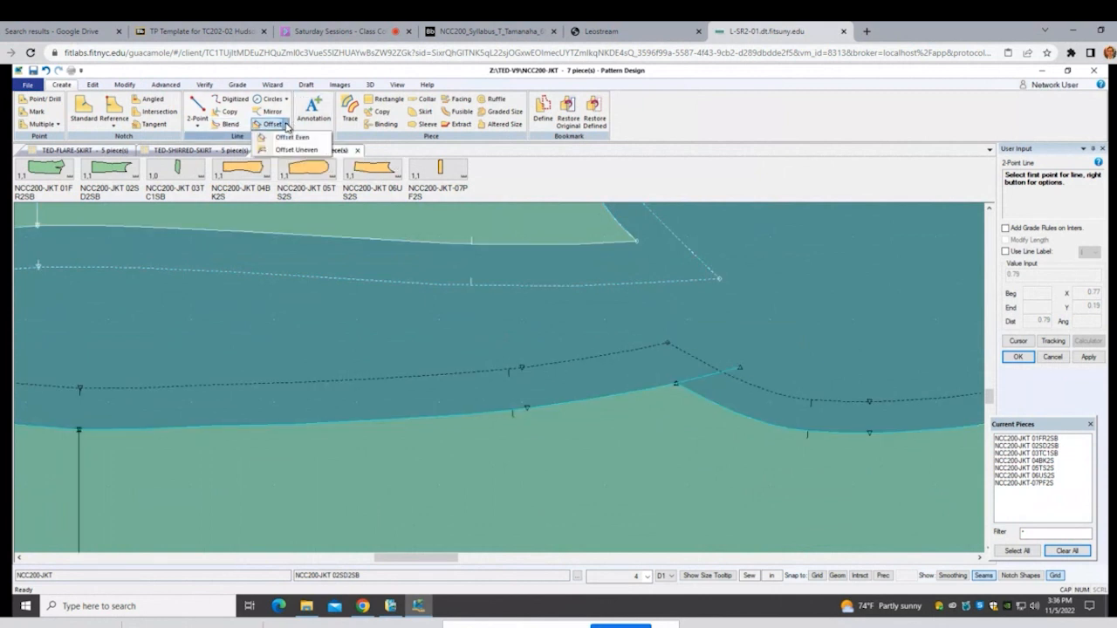
{"action": "left_click", "coordinate": [197, 129]}
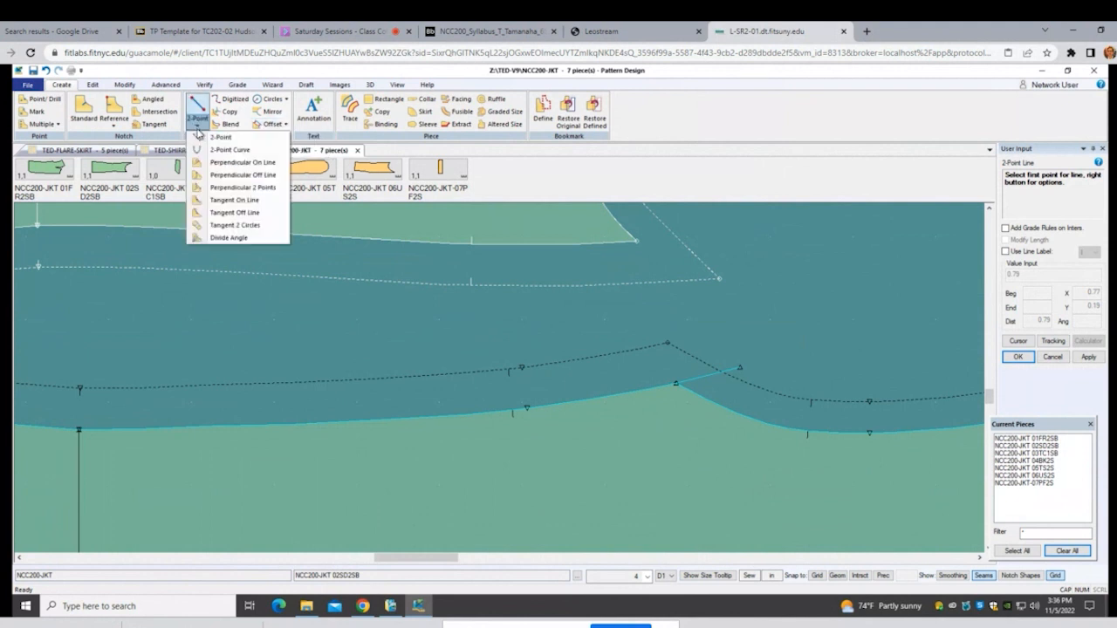
{"action": "left_click", "coordinate": [234, 157]}
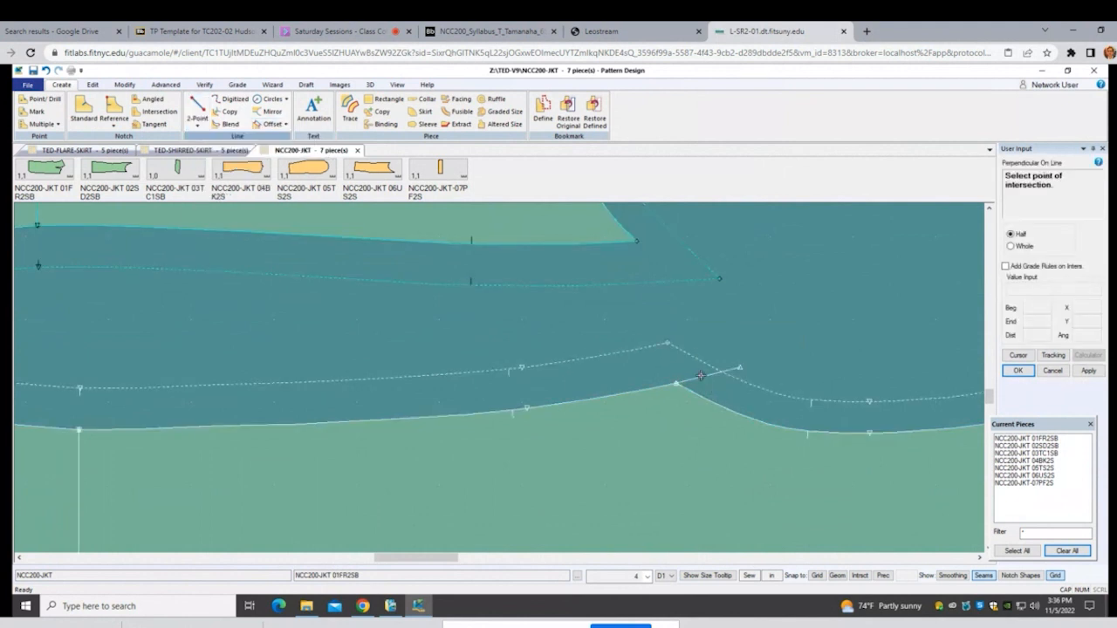
{"action": "left_click", "coordinate": [722, 372]}
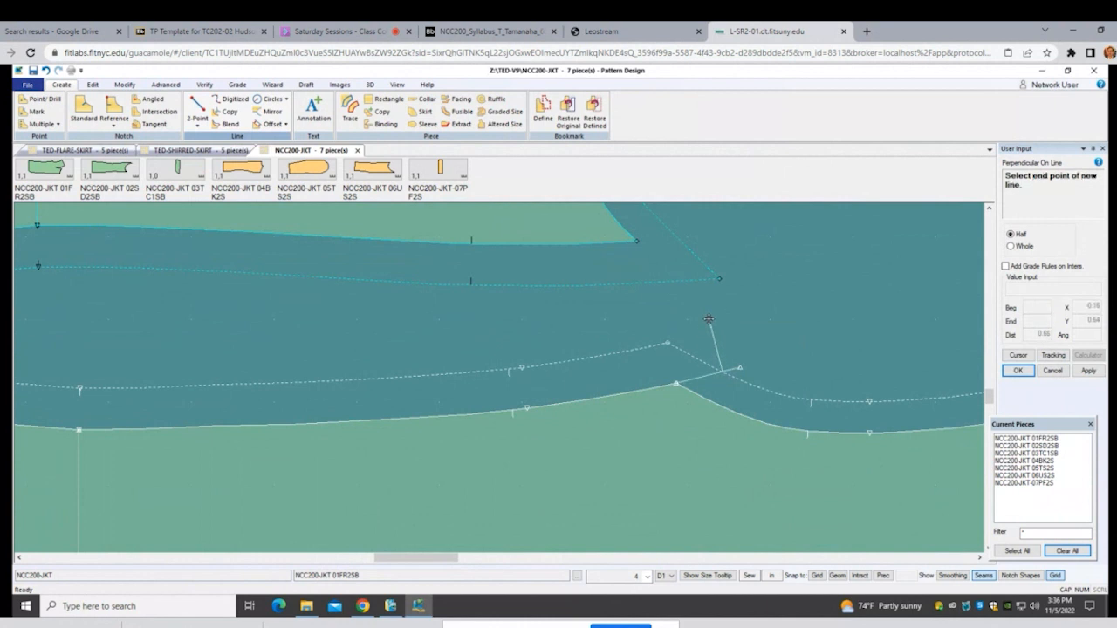
{"action": "left_click", "coordinate": [709, 319]}
{"action": "left_click", "coordinate": [637, 405]}
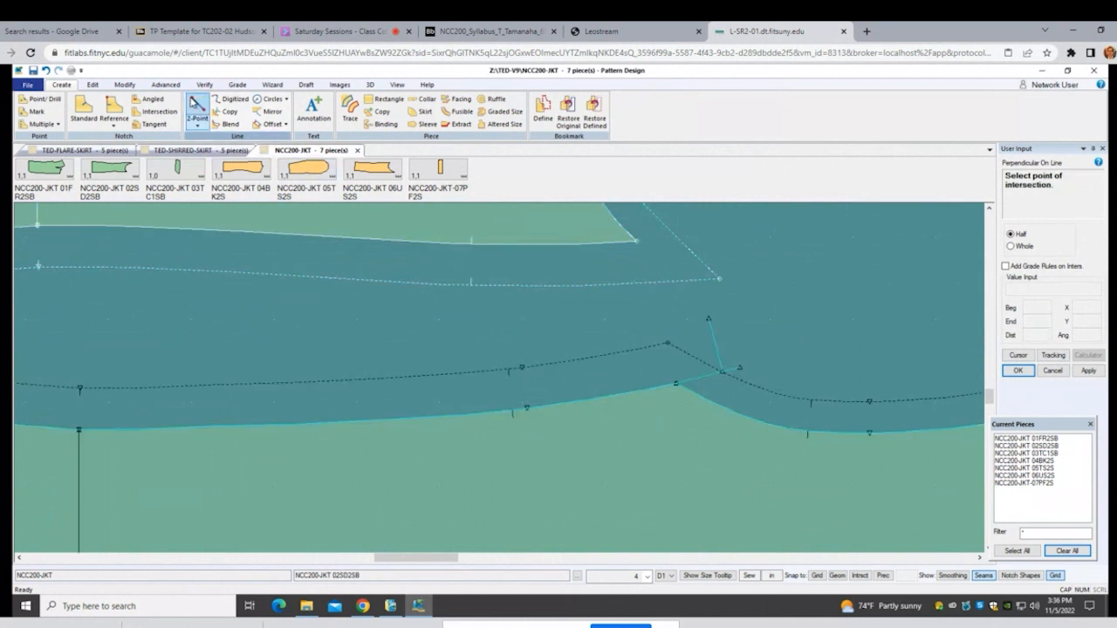
Step: Draw a 2-Point line about 0.55 in long from the front's seam allowance corner to the perpendicular line
{"action": "left_click", "coordinate": [196, 106]}
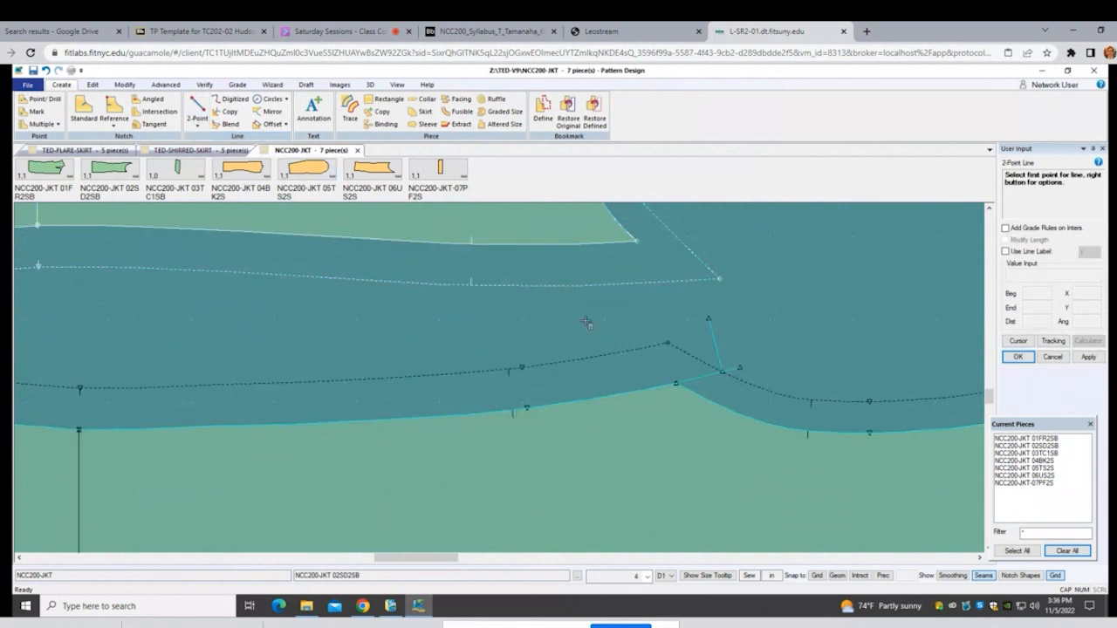
{"action": "left_click", "coordinate": [669, 342]}
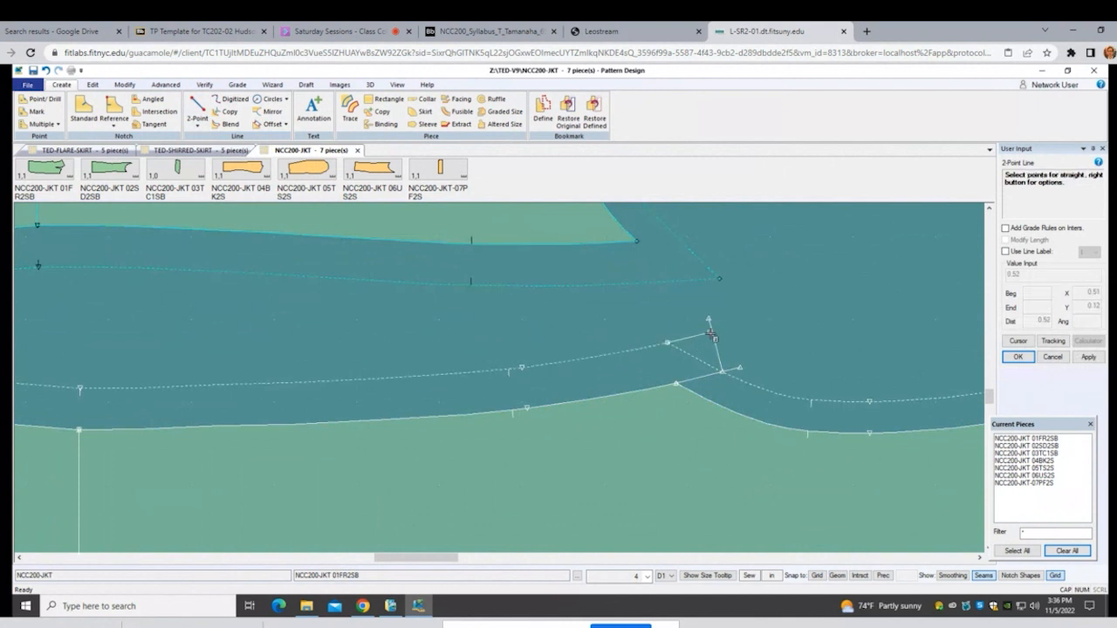
{"action": "left_click", "coordinate": [713, 335]}
Step: Extend the side piece's lower side seam from its armhole corner to the seam allowance edge with a 2-Point line about 0.51 in long
{"action": "scroll", "coordinate": [663, 464], "scroll_direction": "up", "scroll_amount": 5}
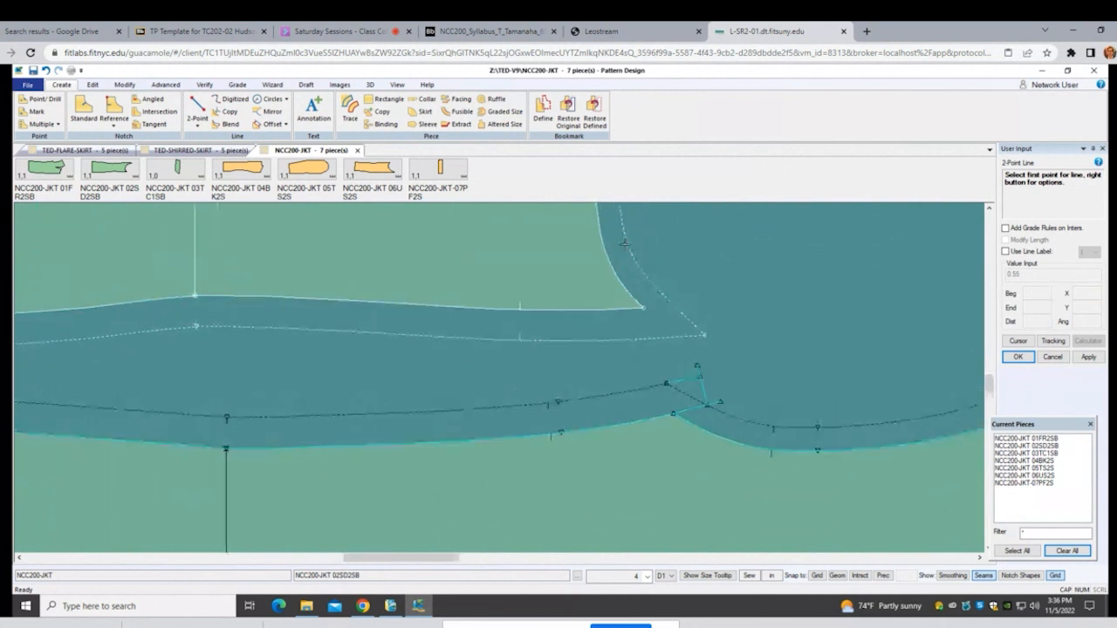
{"action": "scroll", "coordinate": [627, 261], "scroll_direction": "up", "scroll_amount": 2}
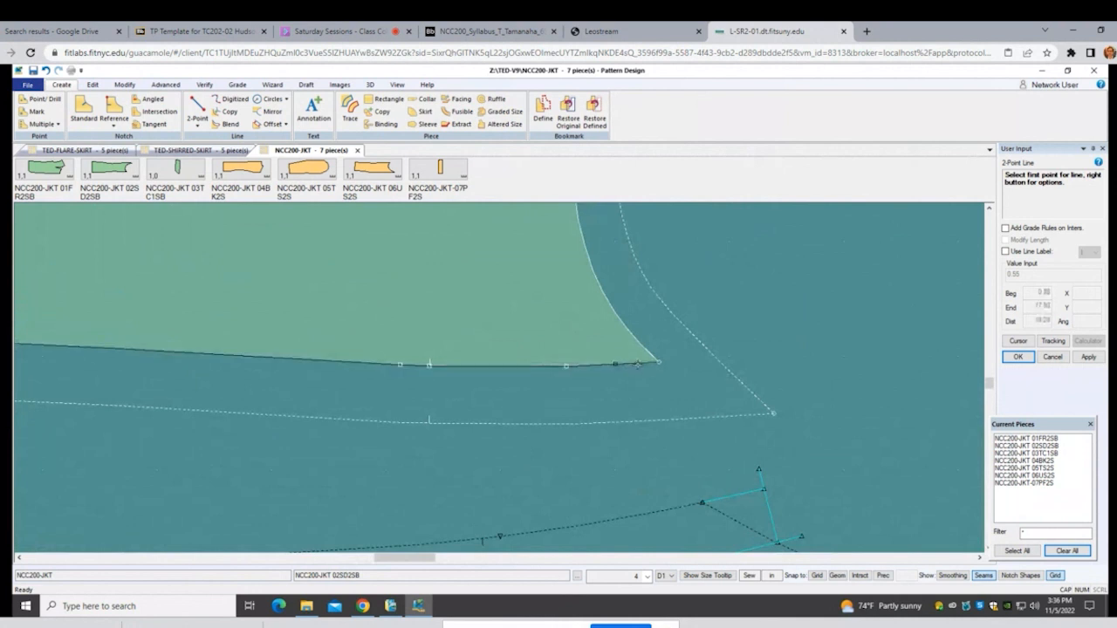
{"action": "left_click", "coordinate": [660, 363]}
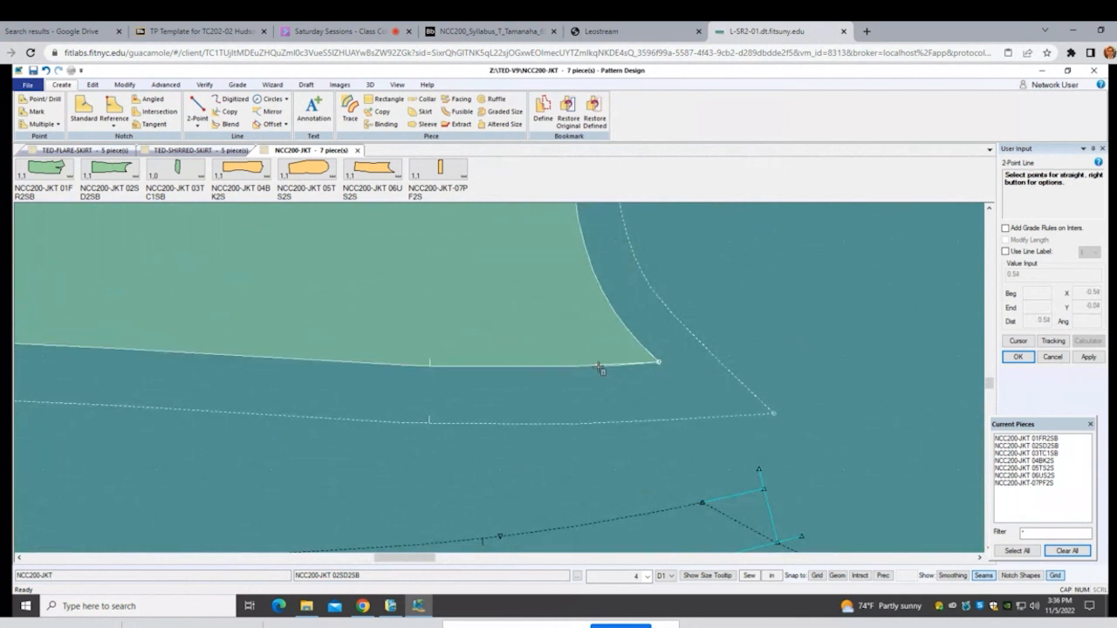
{"action": "left_click", "coordinate": [720, 361]}
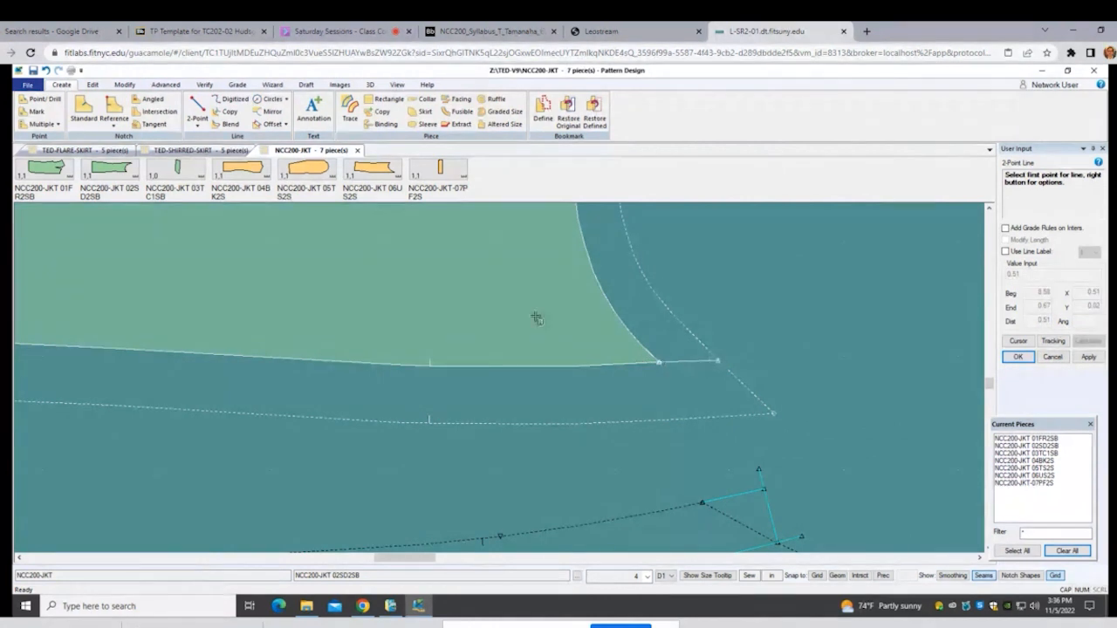
Step: Draw a half perpendicular line about 0.5 in long from the side piece's seam extension end to its side seam allowance edge
{"action": "left_click", "coordinate": [197, 127]}
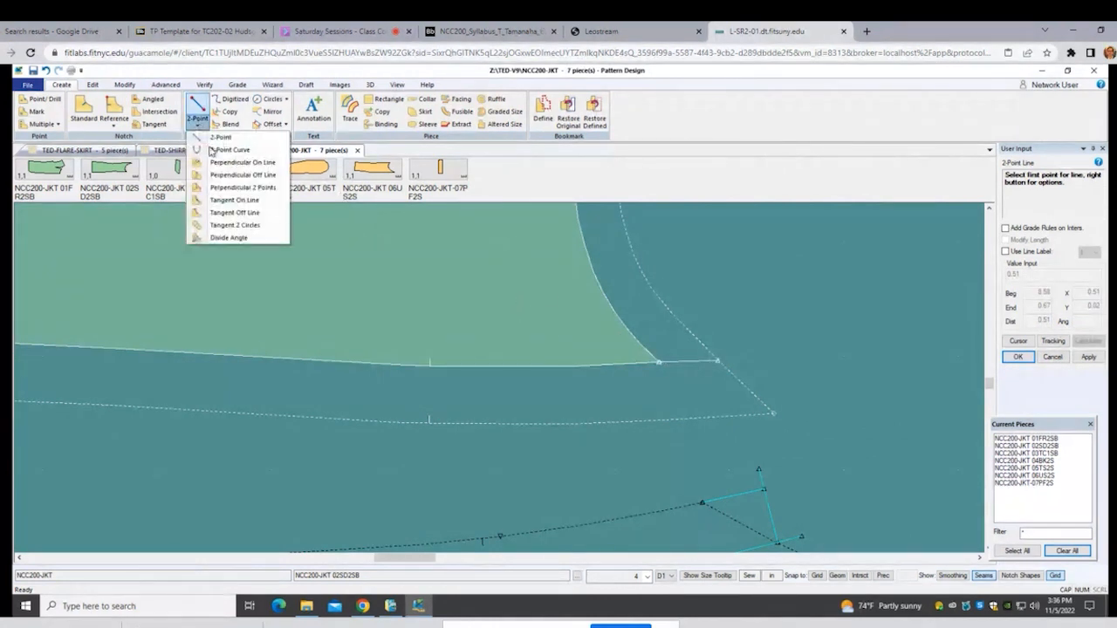
{"action": "left_click", "coordinate": [232, 163]}
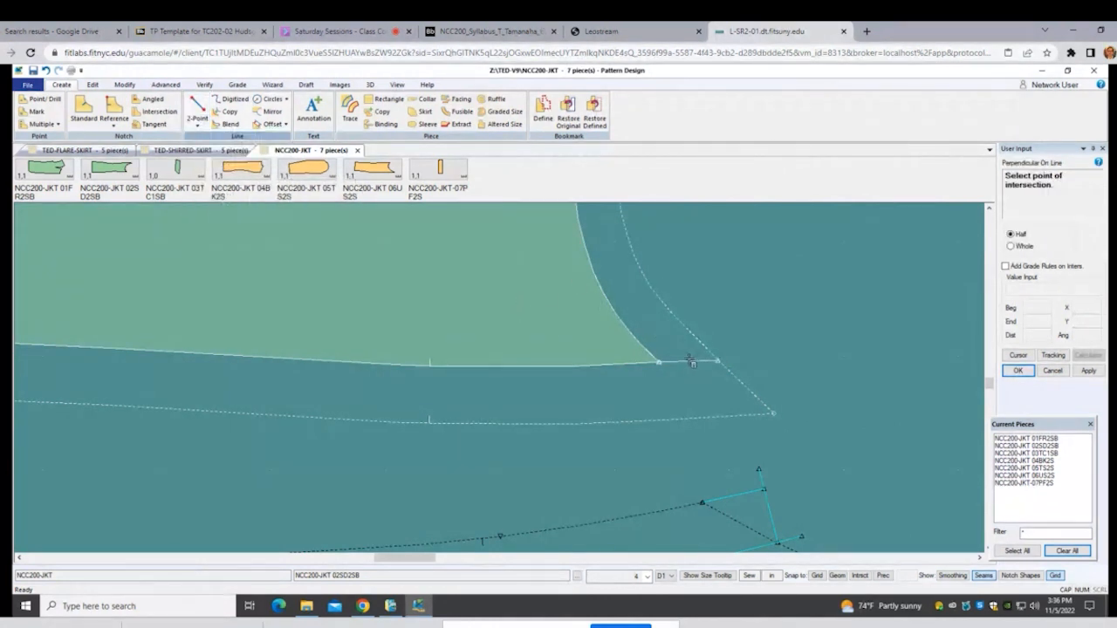
{"action": "left_click", "coordinate": [720, 361]}
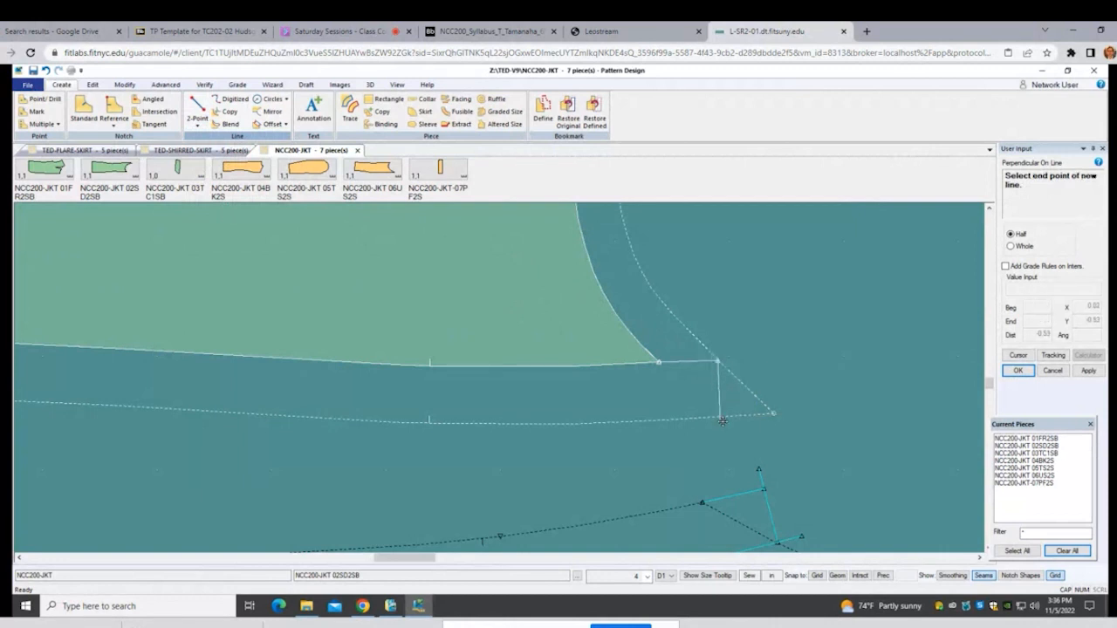
{"action": "left_click", "coordinate": [722, 417]}
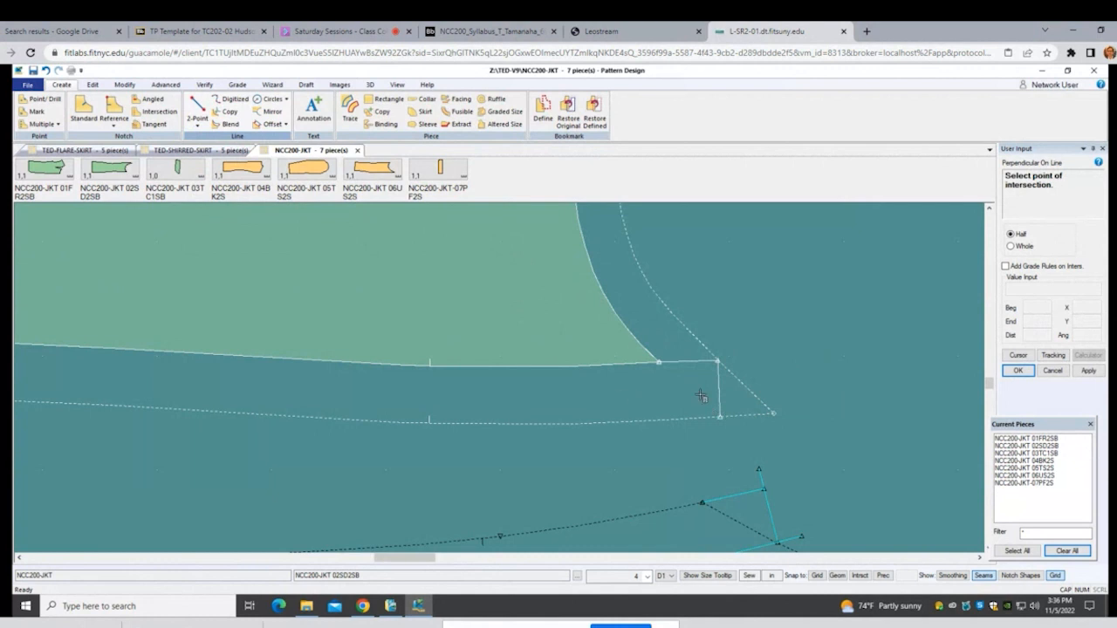
{"action": "scroll", "coordinate": [709, 395], "scroll_direction": "down", "scroll_amount": 2}
{"action": "right_click", "coordinate": [782, 394]}
{"action": "left_click", "coordinate": [781, 392]}
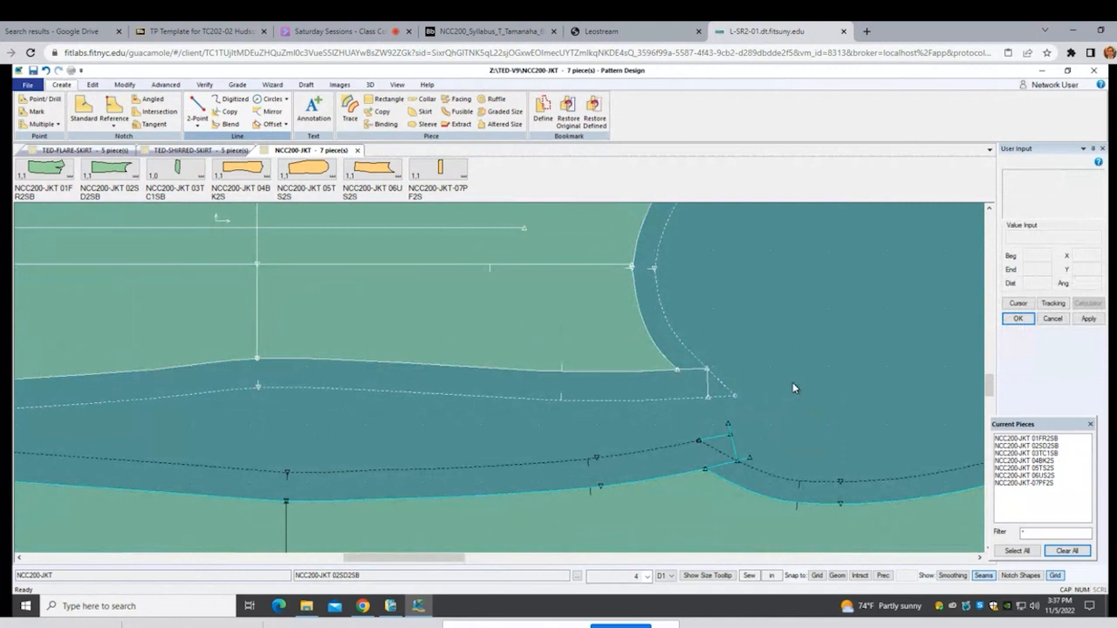
Step: Flip the side piece vertically with the Flip Piece type so its squared armhole corner faces up
{"action": "left_click", "coordinate": [124, 84]}
{"action": "left_click", "coordinate": [518, 111]}
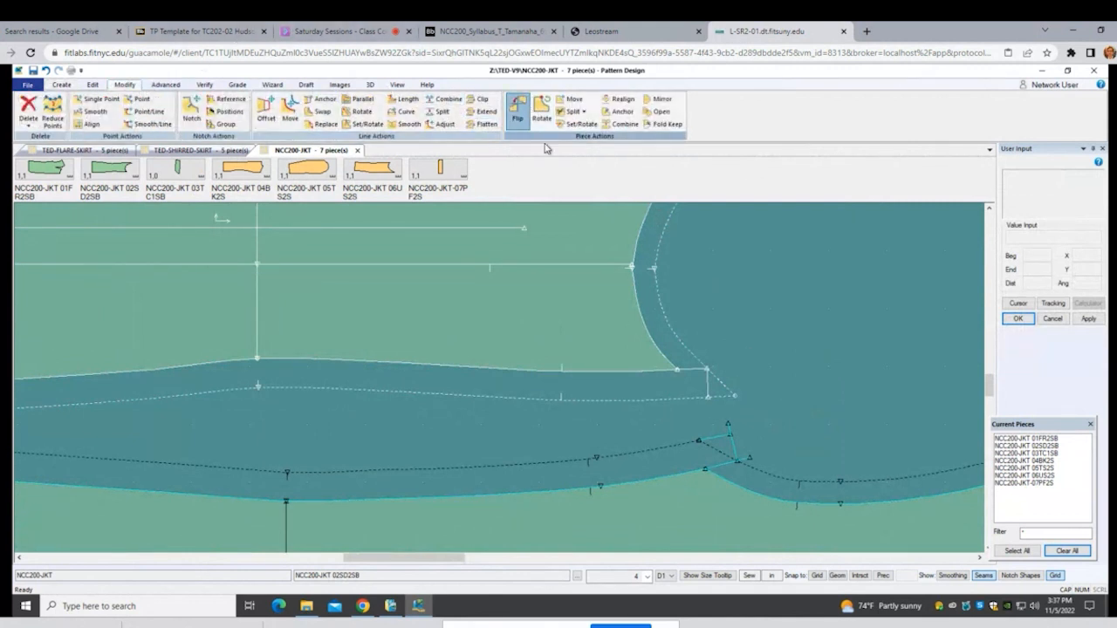
{"action": "left_click", "coordinate": [567, 321]}
{"action": "right_click", "coordinate": [559, 323]}
{"action": "left_click", "coordinate": [558, 323]}
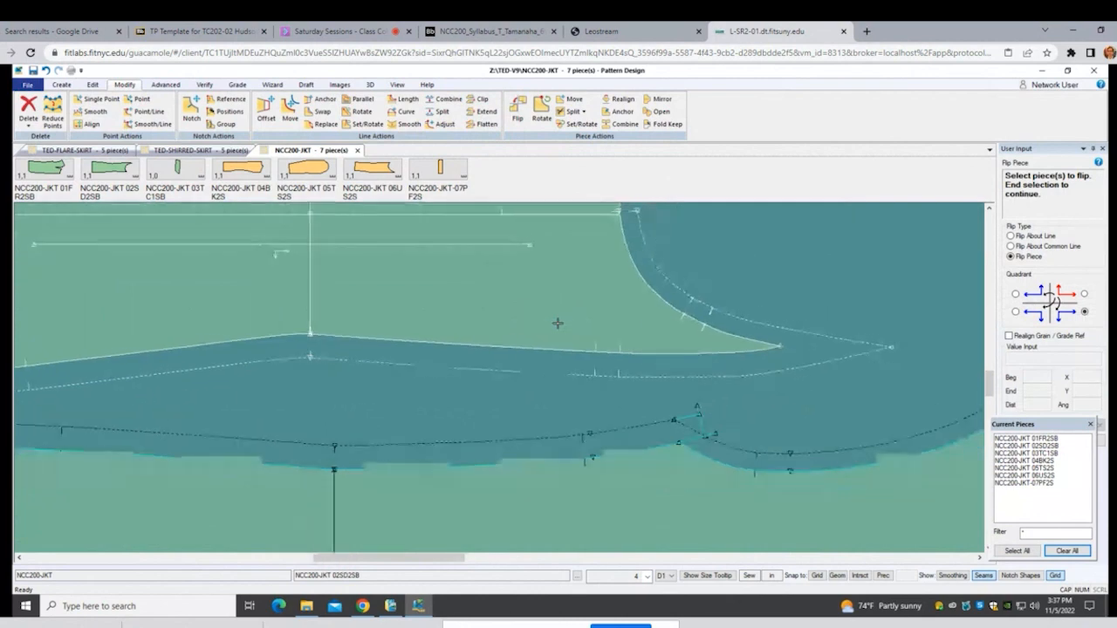
{"action": "right_click", "coordinate": [572, 303]}
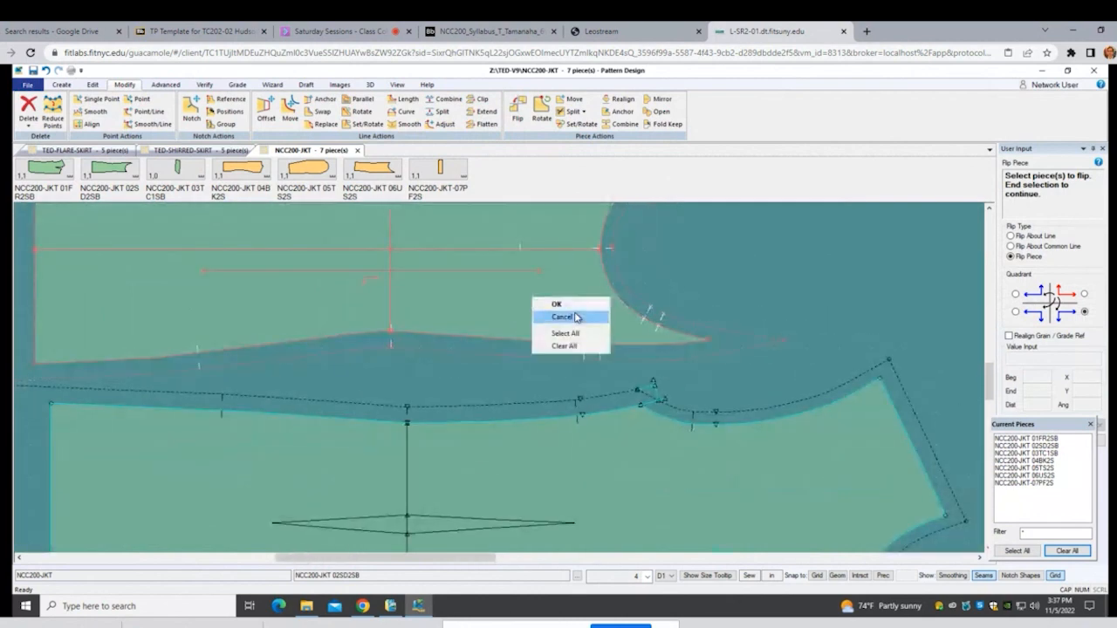
{"action": "left_click", "coordinate": [574, 315]}
Step: Move the side piece onto the front so their side seams overlap along the stitch line
{"action": "left_click", "coordinate": [572, 324]}
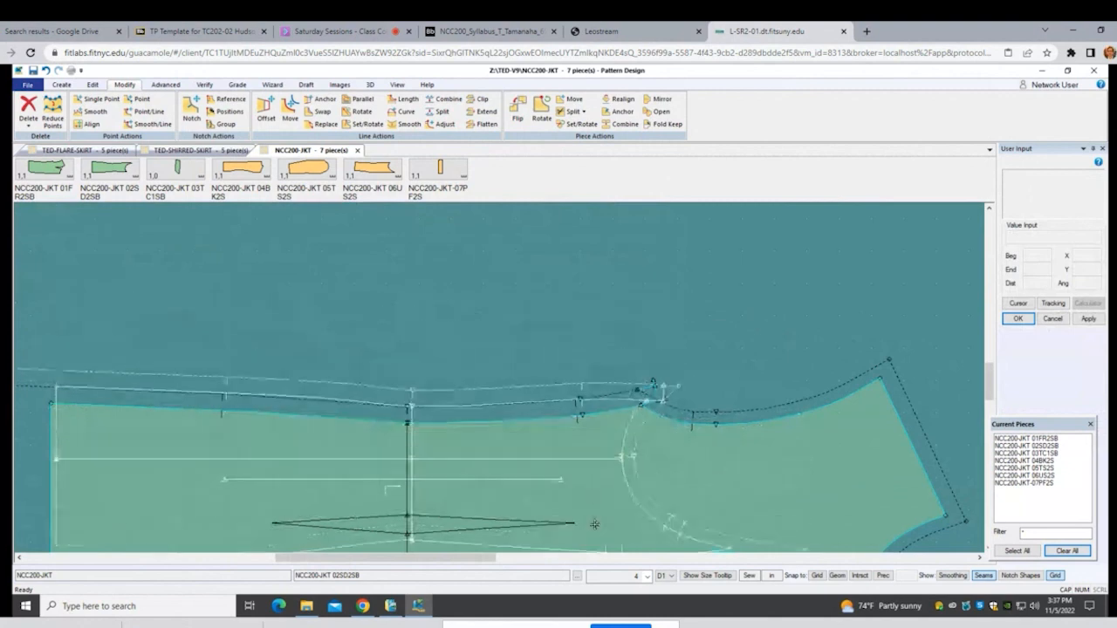
{"action": "scroll", "coordinate": [601, 463], "scroll_direction": "up", "scroll_amount": 3}
{"action": "scroll", "coordinate": [603, 478], "scroll_direction": "up", "scroll_amount": 1}
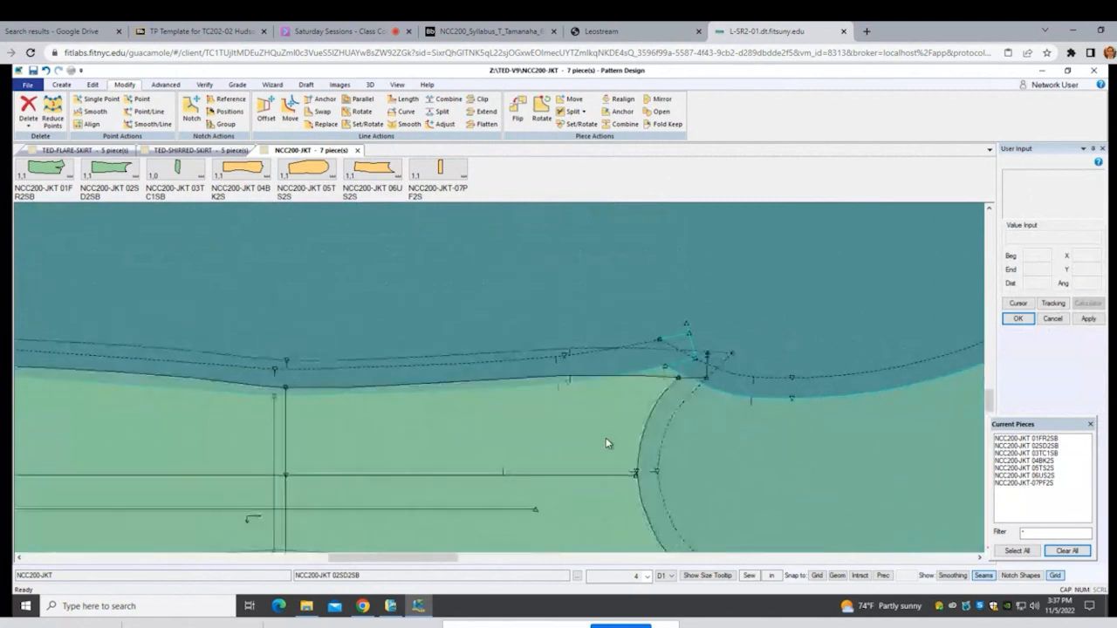
{"action": "left_click", "coordinate": [605, 439]}
{"action": "left_click", "coordinate": [592, 446]}
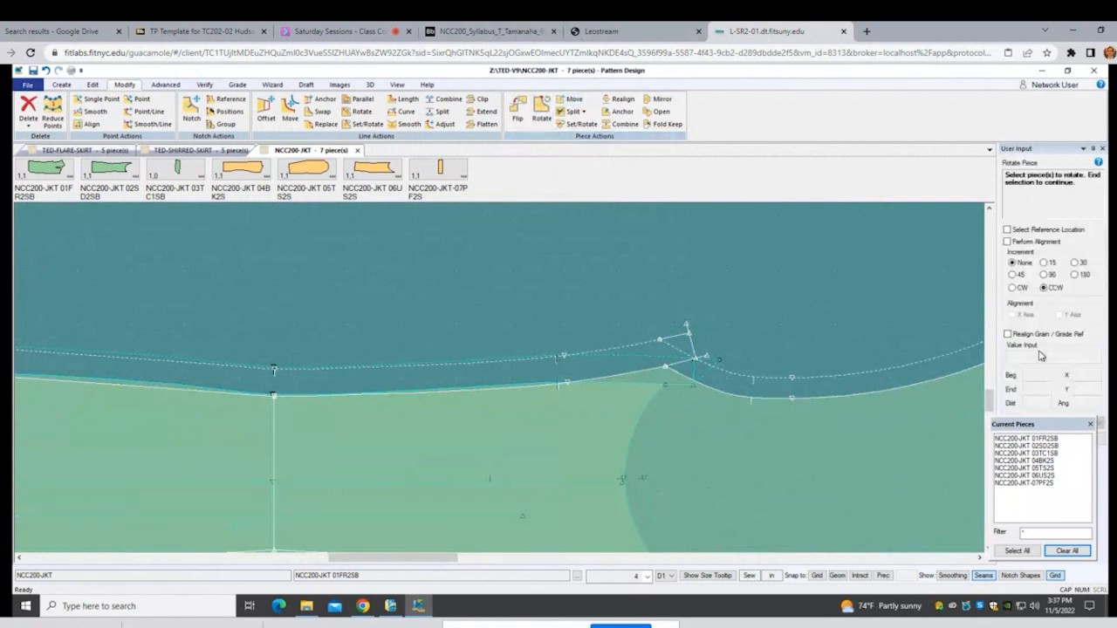
Step: Rotate the side piece about its side seam until its armhole corner meets the front's, and compare the seam allowance corners
{"action": "left_click", "coordinate": [584, 426]}
{"action": "right_click", "coordinate": [584, 427]}
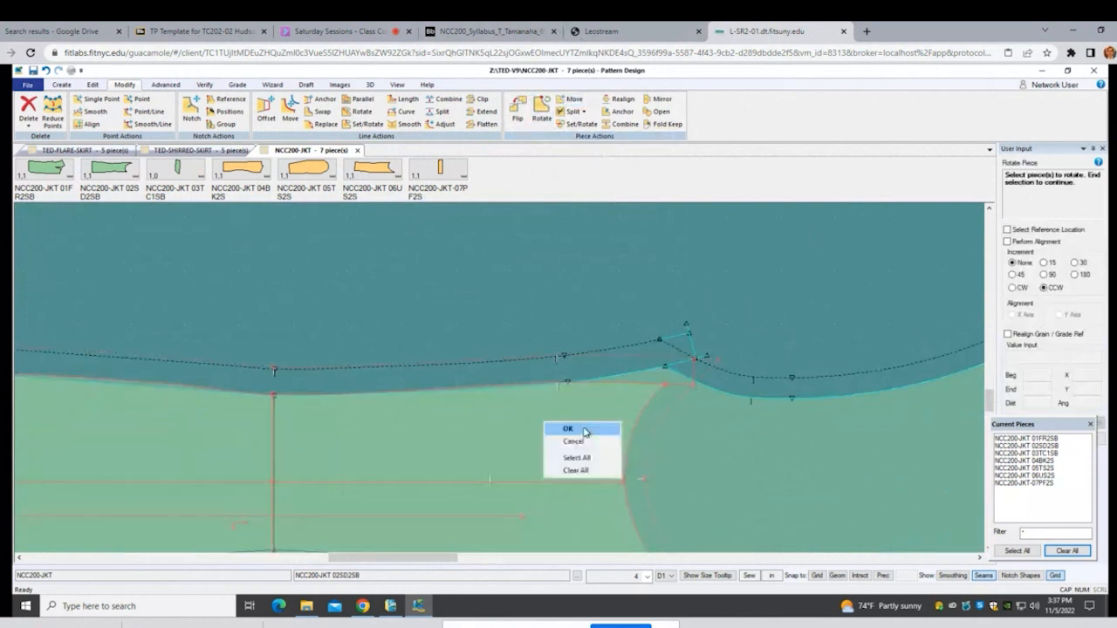
{"action": "left_click", "coordinate": [574, 429]}
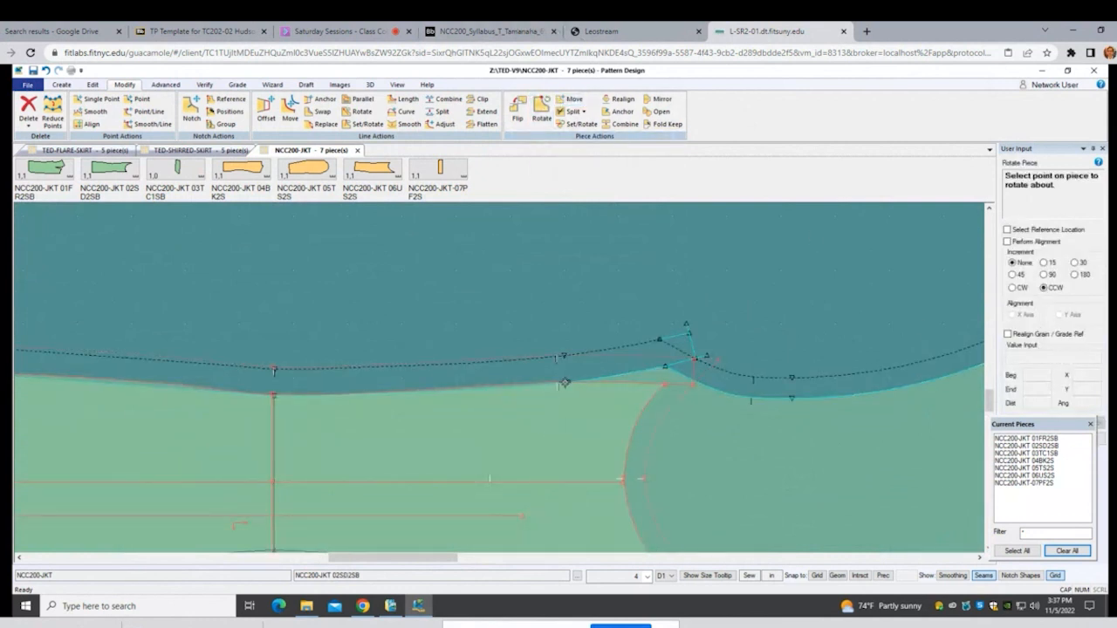
{"action": "left_click", "coordinate": [564, 382]}
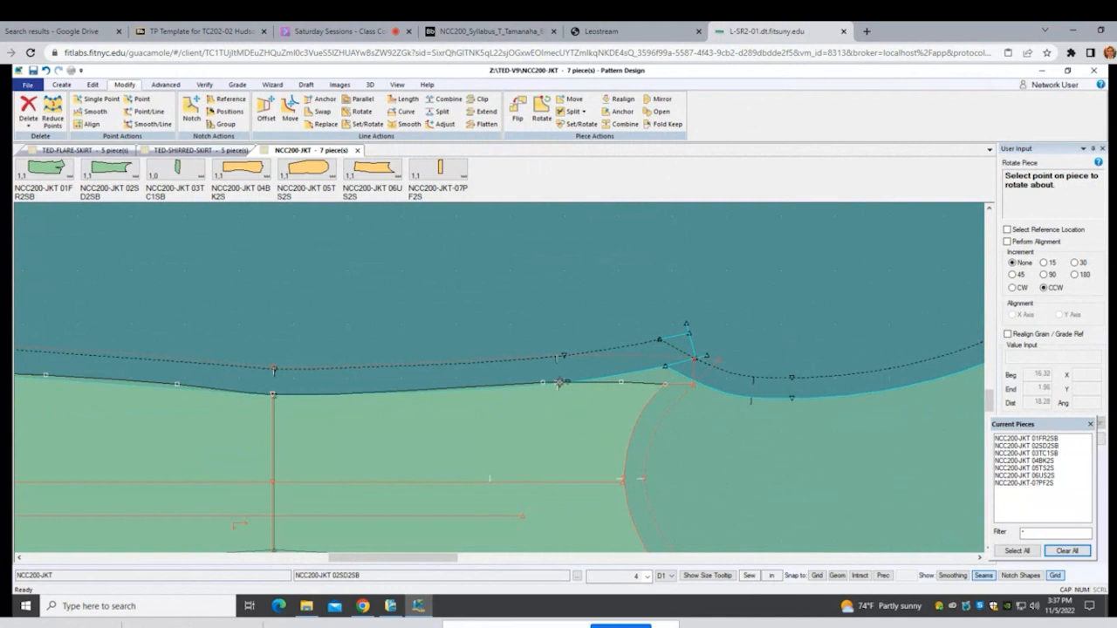
{"action": "left_click", "coordinate": [678, 367]}
{"action": "scroll", "coordinate": [707, 335], "scroll_direction": "up", "scroll_amount": 1}
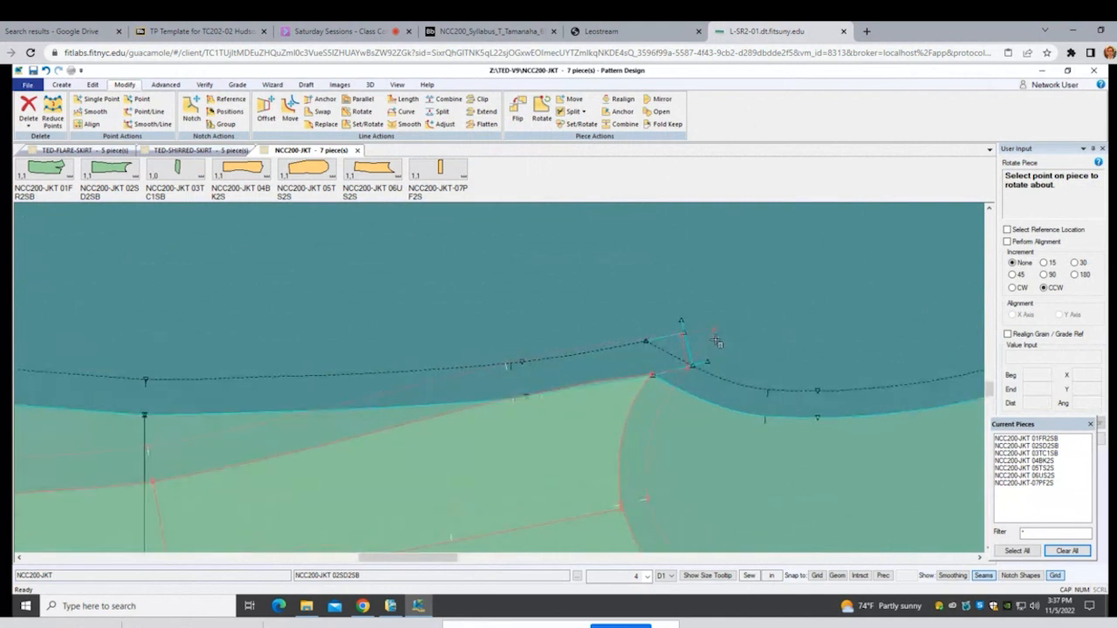
{"action": "scroll", "coordinate": [681, 385], "scroll_direction": "up", "scroll_amount": 1}
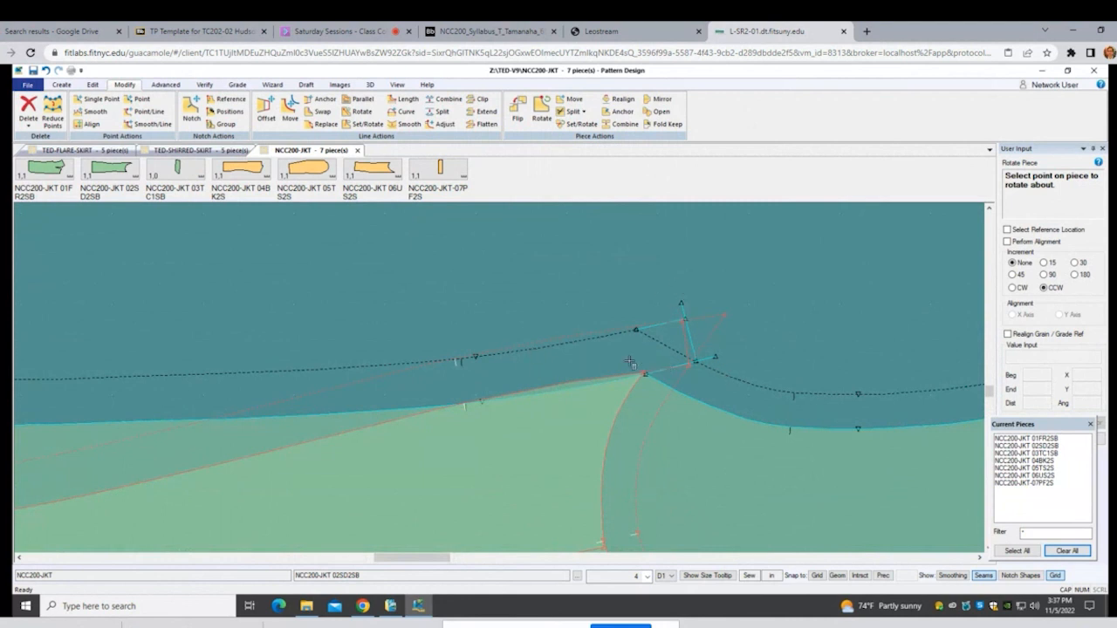
{"action": "right_click", "coordinate": [804, 275]}
{"action": "left_click", "coordinate": [805, 274]}
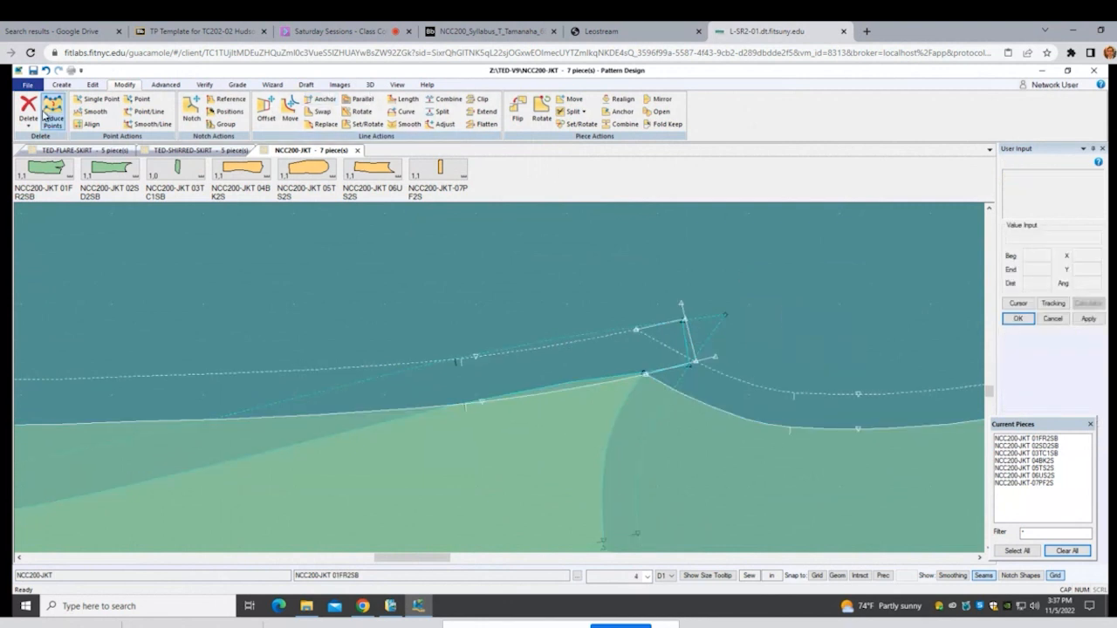
Step: Undo the side piece's rotation and its move onto the front
{"action": "left_click", "coordinate": [46, 70]}
{"action": "left_click", "coordinate": [45, 70]}
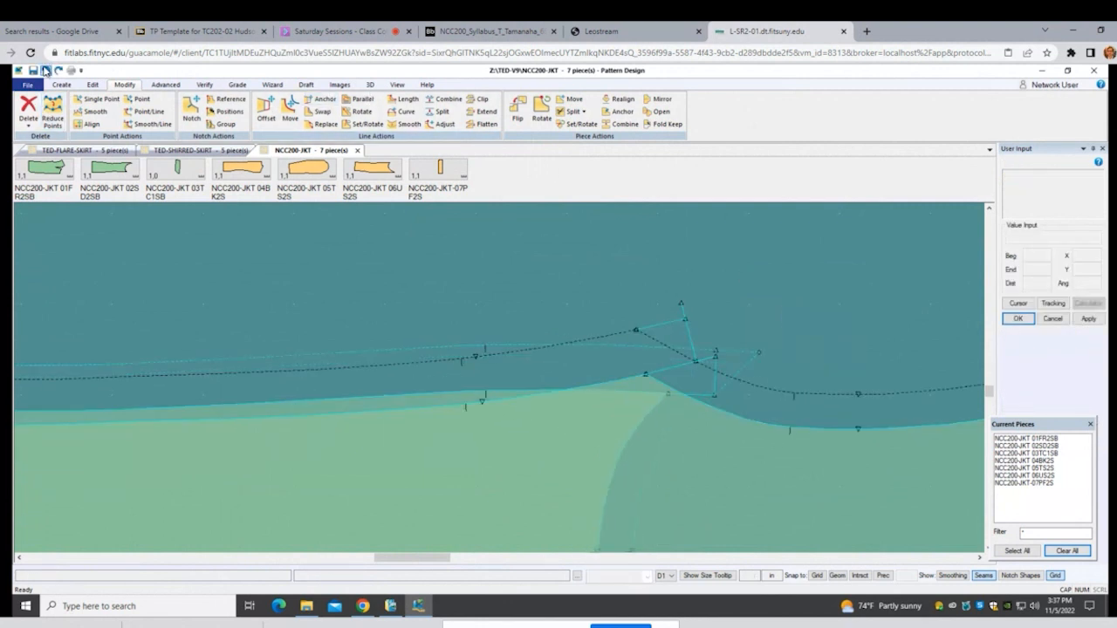
{"action": "left_click", "coordinate": [45, 70]}
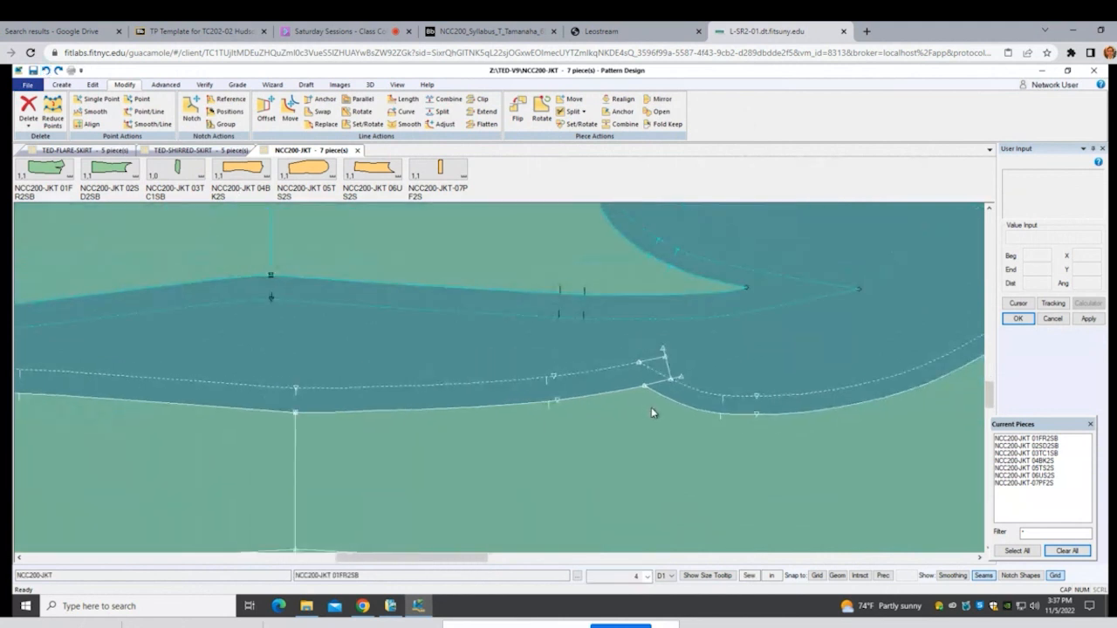
Step: Start Realign Grain with the Realign Piece option for the side piece
{"action": "scroll", "coordinate": [651, 407], "scroll_direction": "down", "scroll_amount": 2}
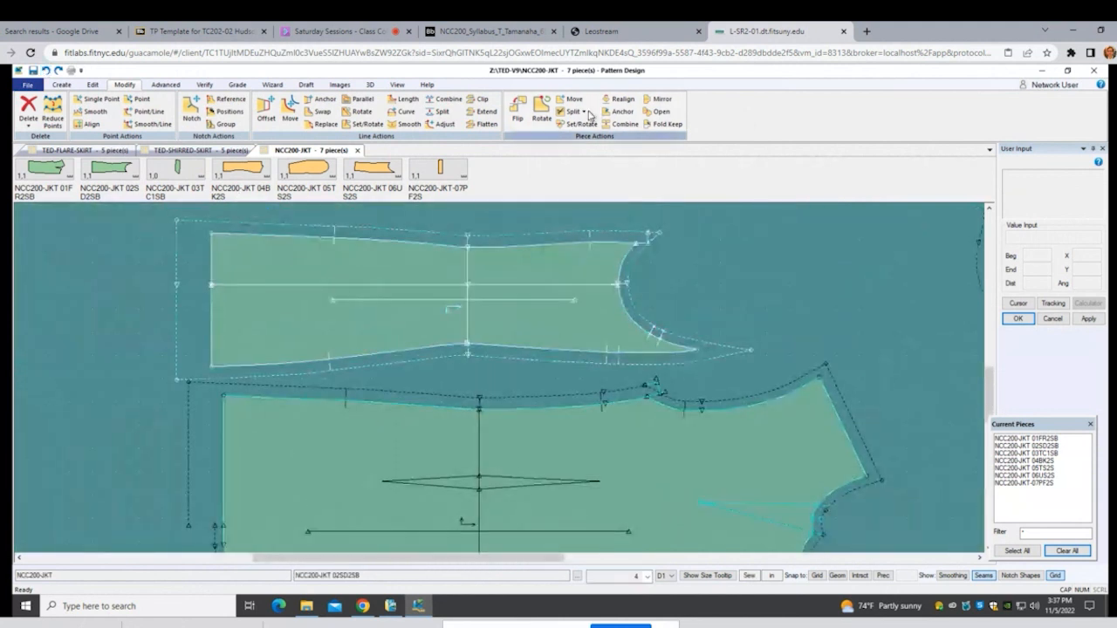
{"action": "left_click", "coordinate": [621, 99]}
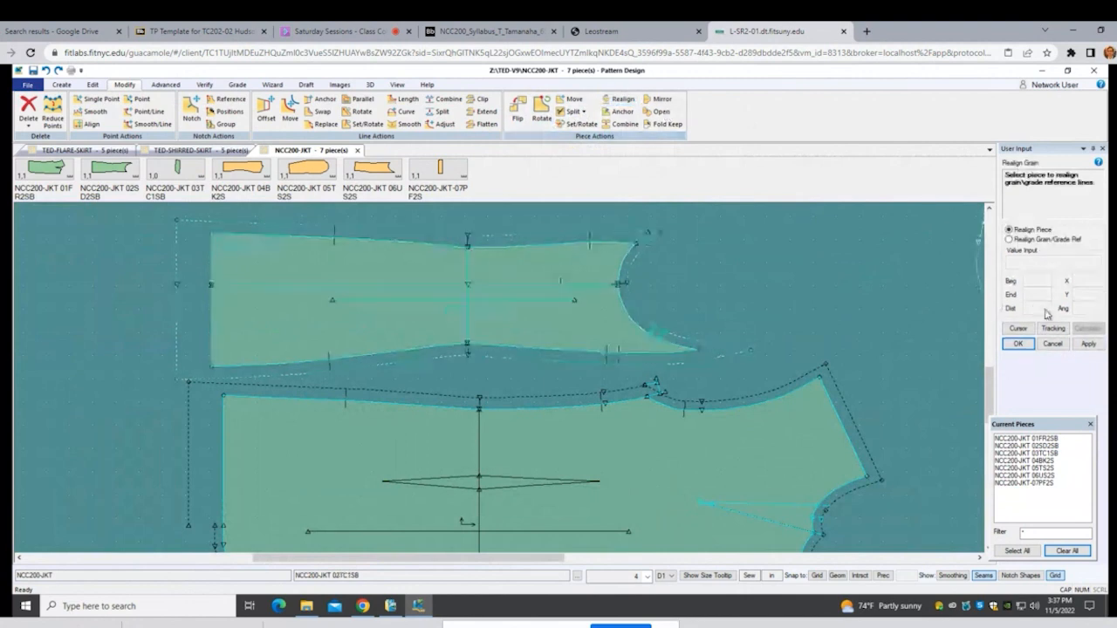
Step: Realign the side piece to its grain line and reposition it slightly higher above the front piece
{"action": "left_click", "coordinate": [601, 284]}
{"action": "right_click", "coordinate": [601, 284]}
{"action": "left_click", "coordinate": [602, 284]}
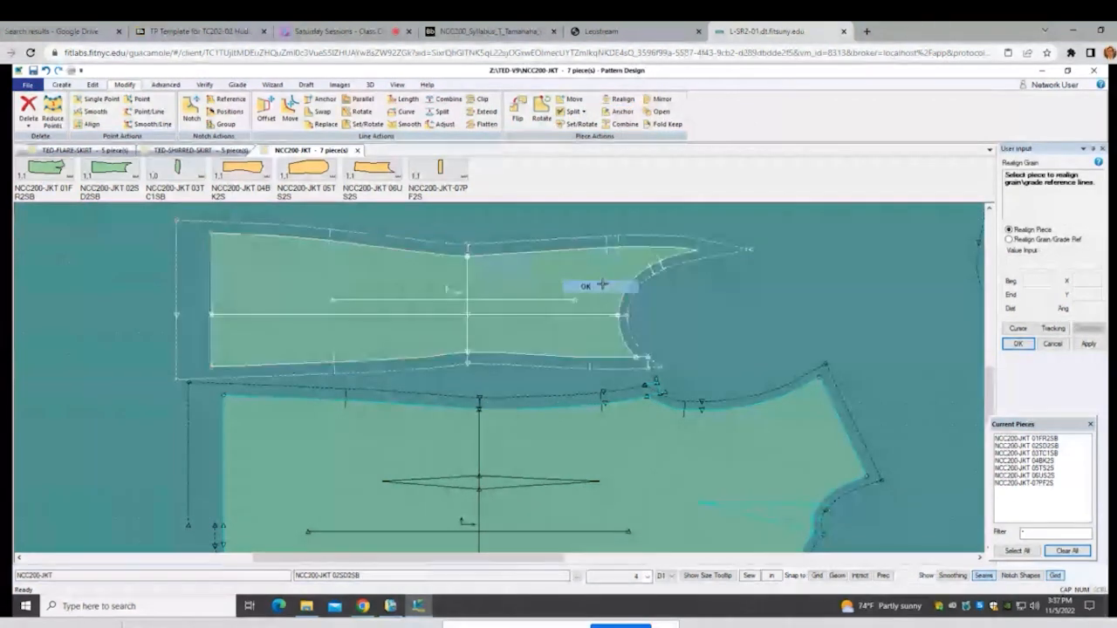
{"action": "scroll", "coordinate": [647, 387], "scroll_direction": "up", "scroll_amount": 2}
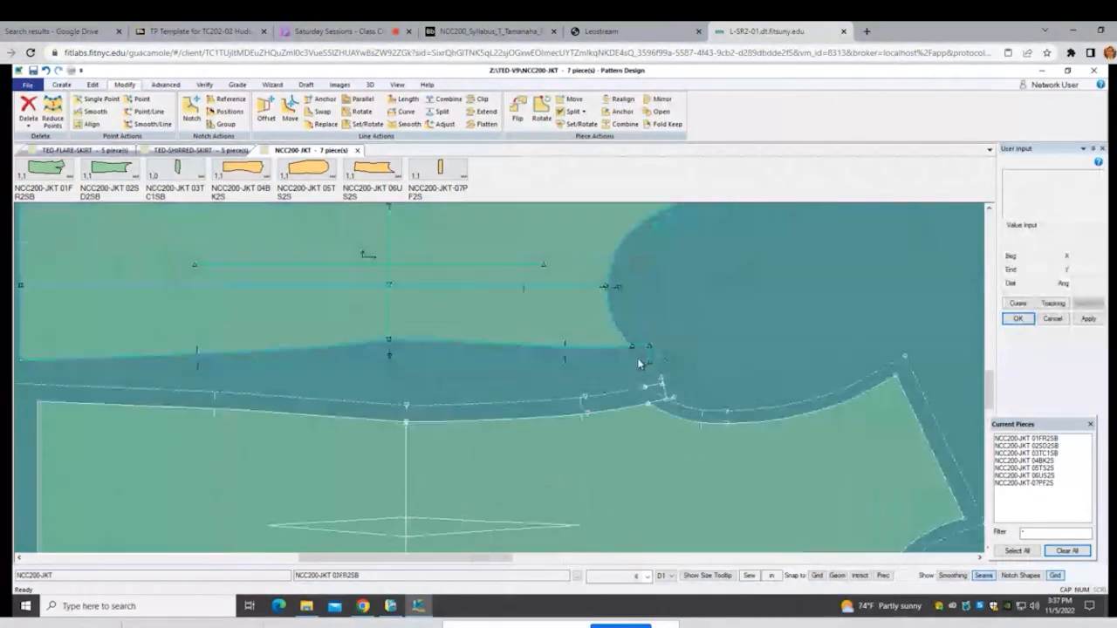
{"action": "left_click", "coordinate": [567, 313]}
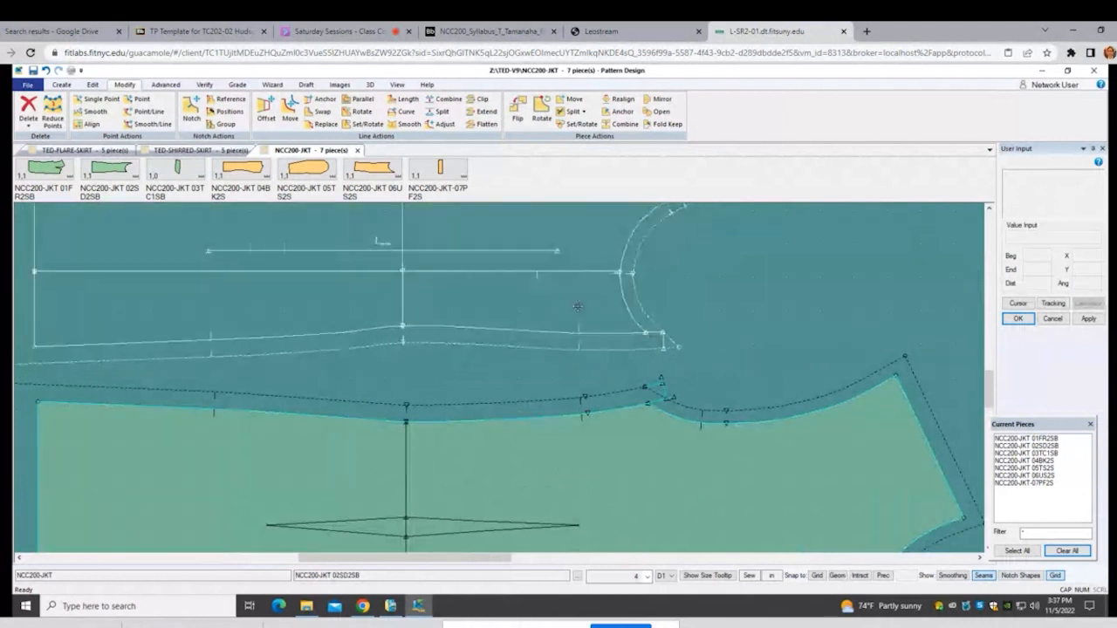
{"action": "left_click", "coordinate": [583, 298]}
{"action": "left_click", "coordinate": [27, 118]}
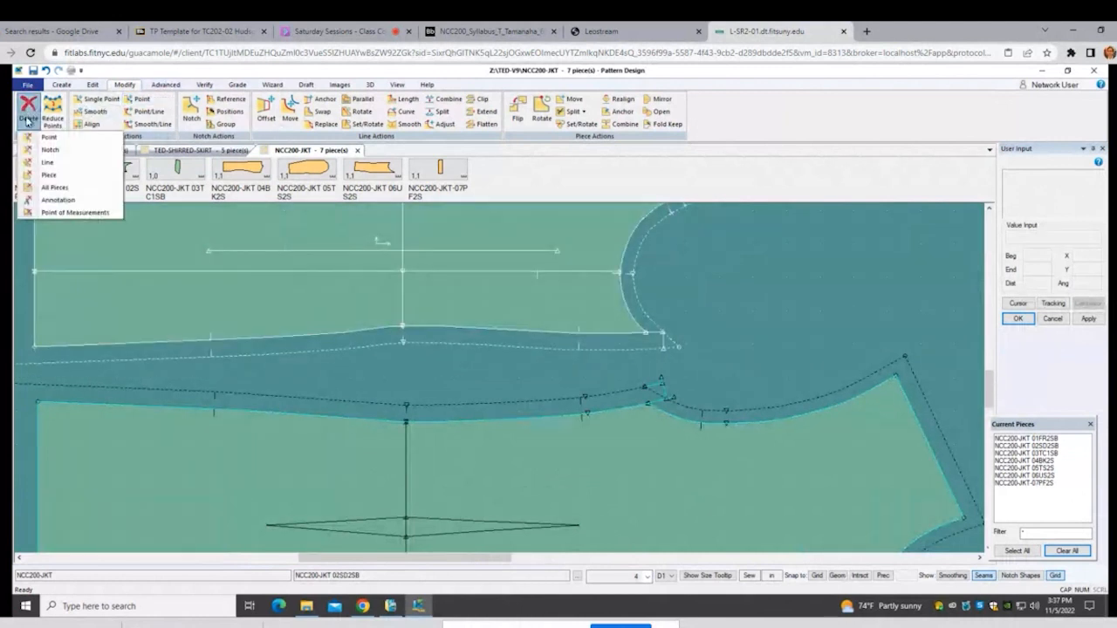
{"action": "left_click", "coordinate": [48, 162]}
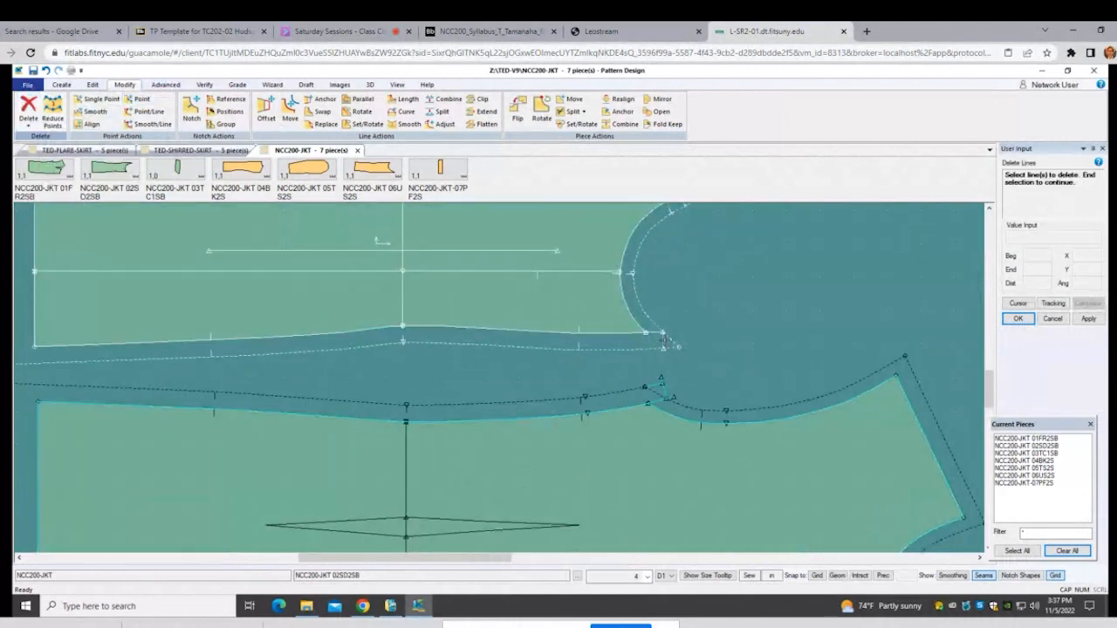
{"action": "right_click", "coordinate": [765, 312]}
{"action": "left_click", "coordinate": [770, 316]}
{"action": "scroll", "coordinate": [785, 366], "scroll_direction": "down", "scroll_amount": 2}
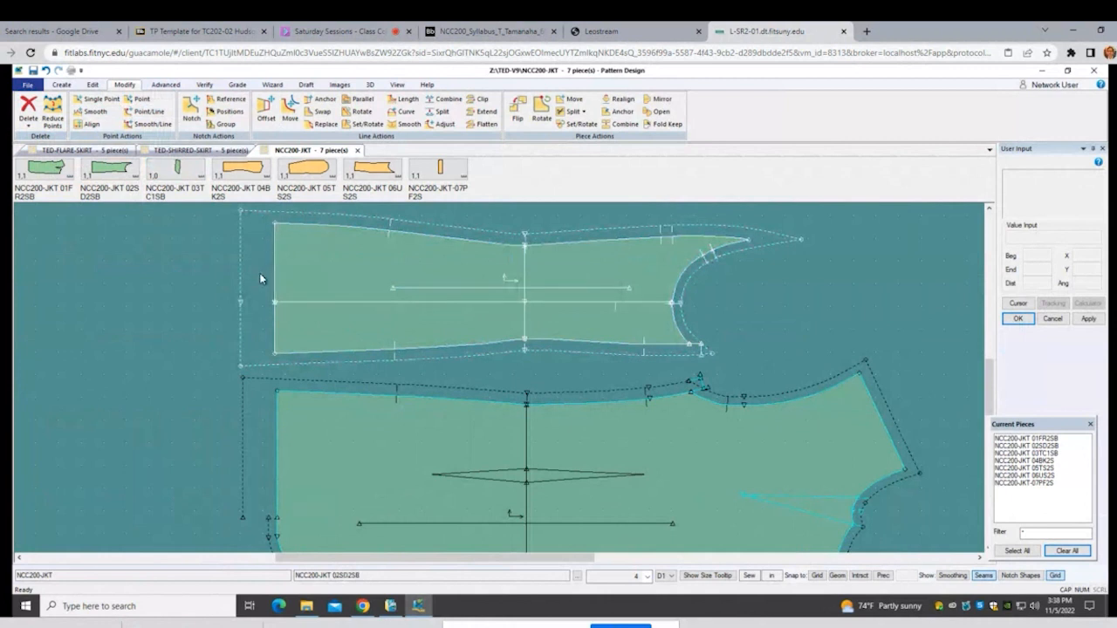
{"action": "left_click", "coordinate": [165, 85]}
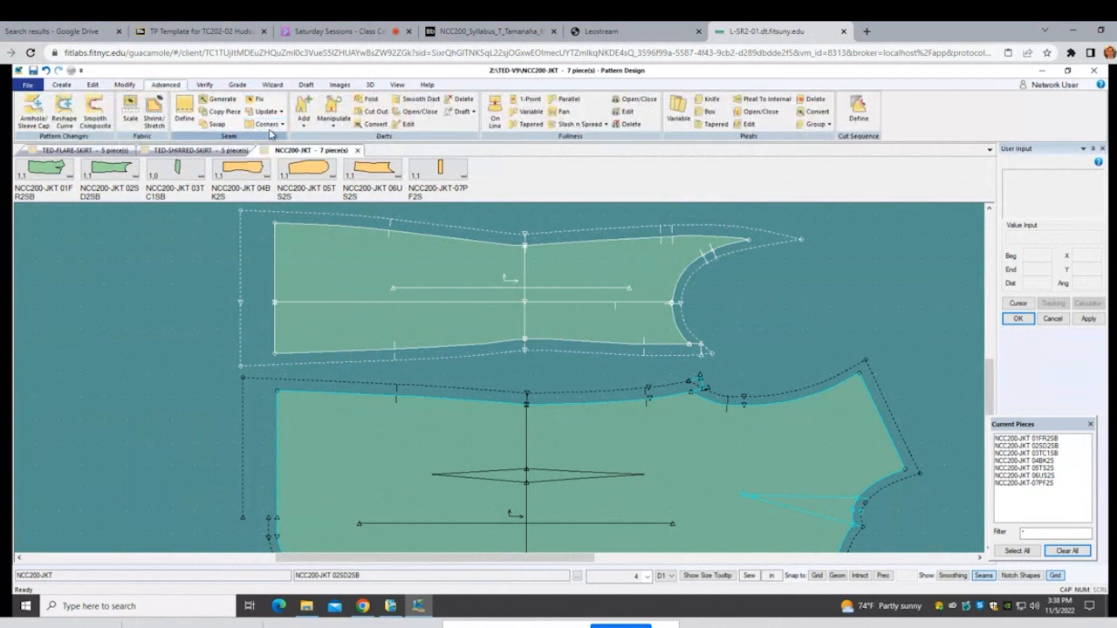
{"action": "left_click", "coordinate": [283, 125]}
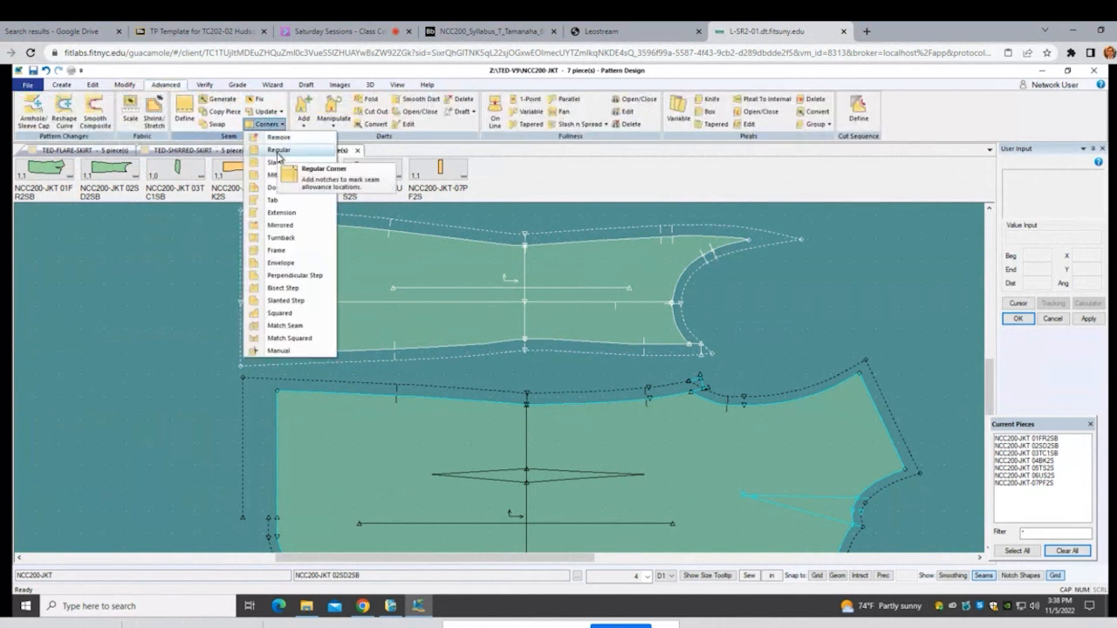
{"action": "left_click", "coordinate": [278, 151]}
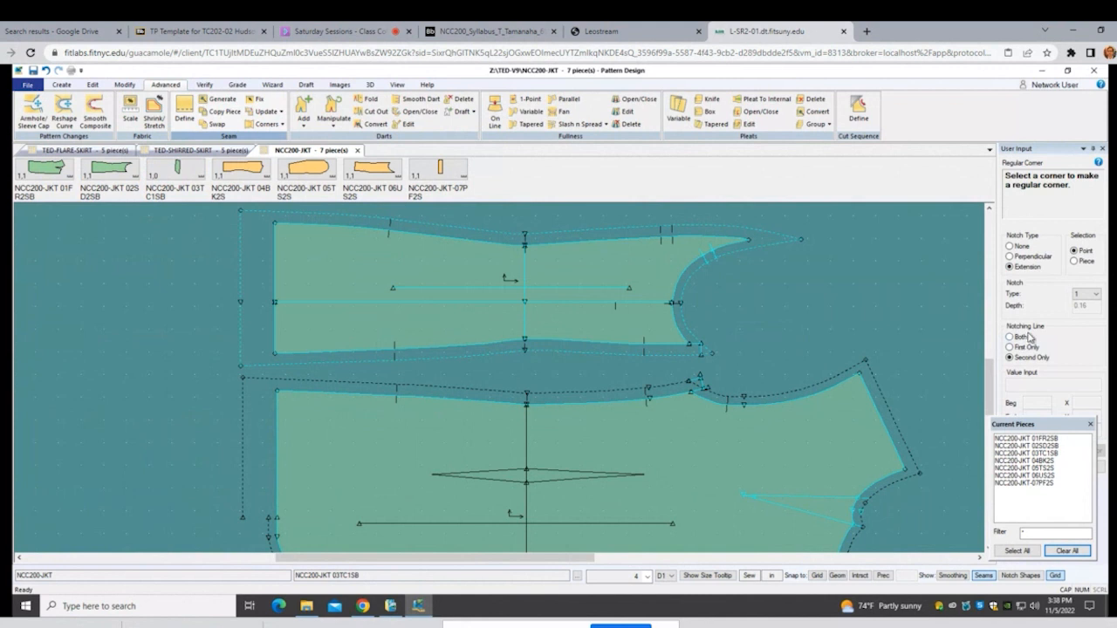
Step: Apply a squared corner with notch type None at the front piece's underarm point, squaring from the side seam line
{"action": "left_click", "coordinate": [285, 128]}
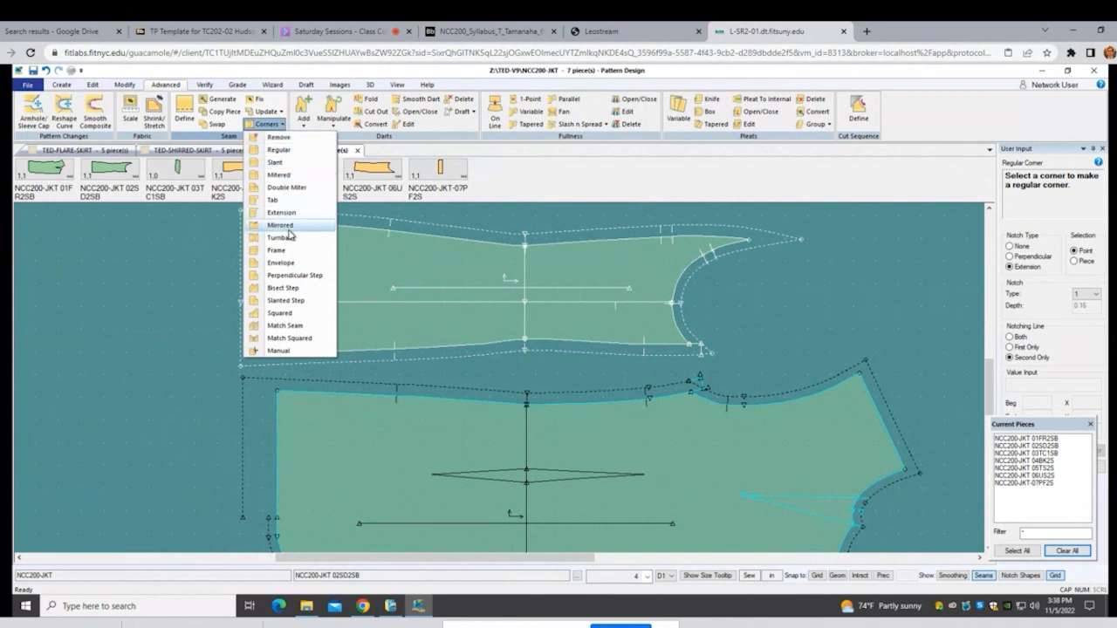
{"action": "left_click", "coordinate": [280, 313]}
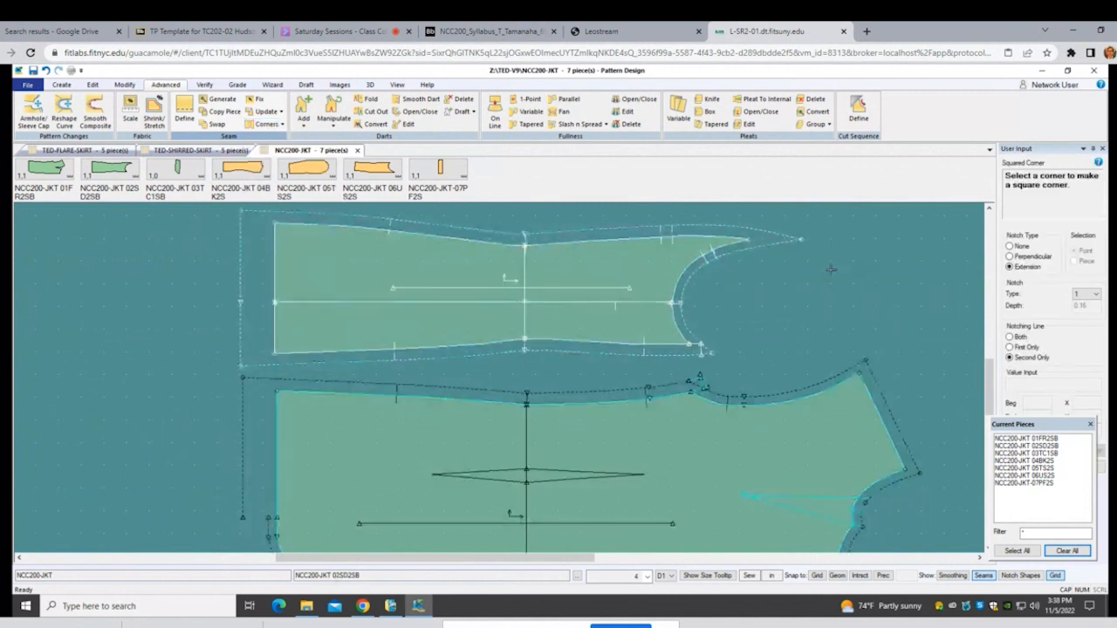
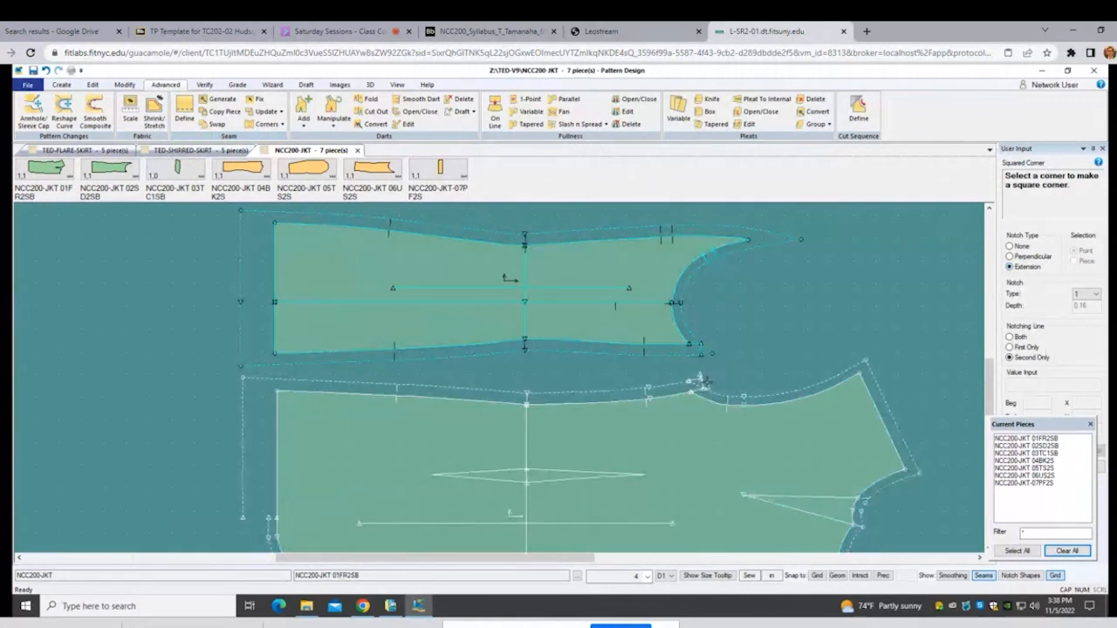
{"action": "scroll", "coordinate": [700, 383], "scroll_direction": "up", "scroll_amount": 1}
{"action": "scroll", "coordinate": [700, 382], "scroll_direction": "up", "scroll_amount": 1}
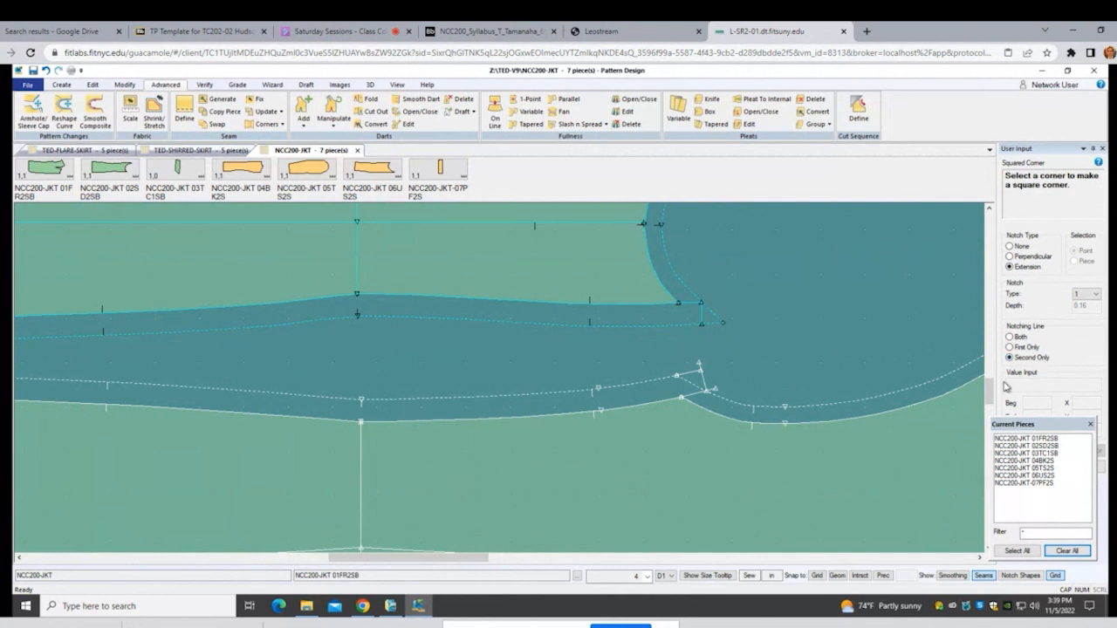
{"action": "left_click", "coordinate": [1010, 247]}
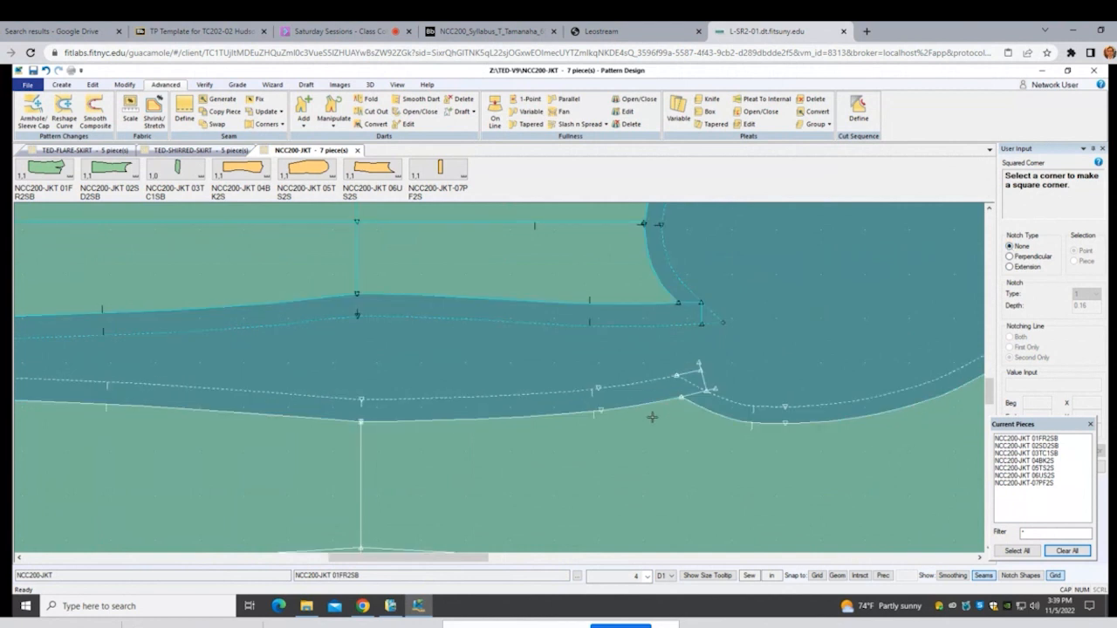
{"action": "scroll", "coordinate": [654, 416], "scroll_direction": "up", "scroll_amount": 2}
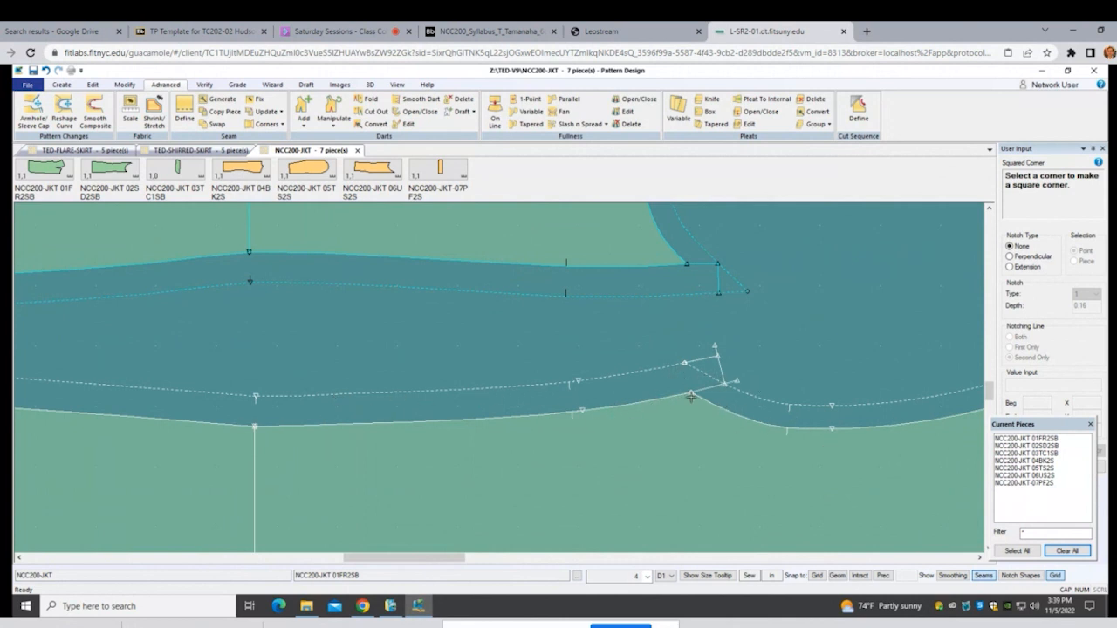
{"action": "left_click", "coordinate": [616, 406]}
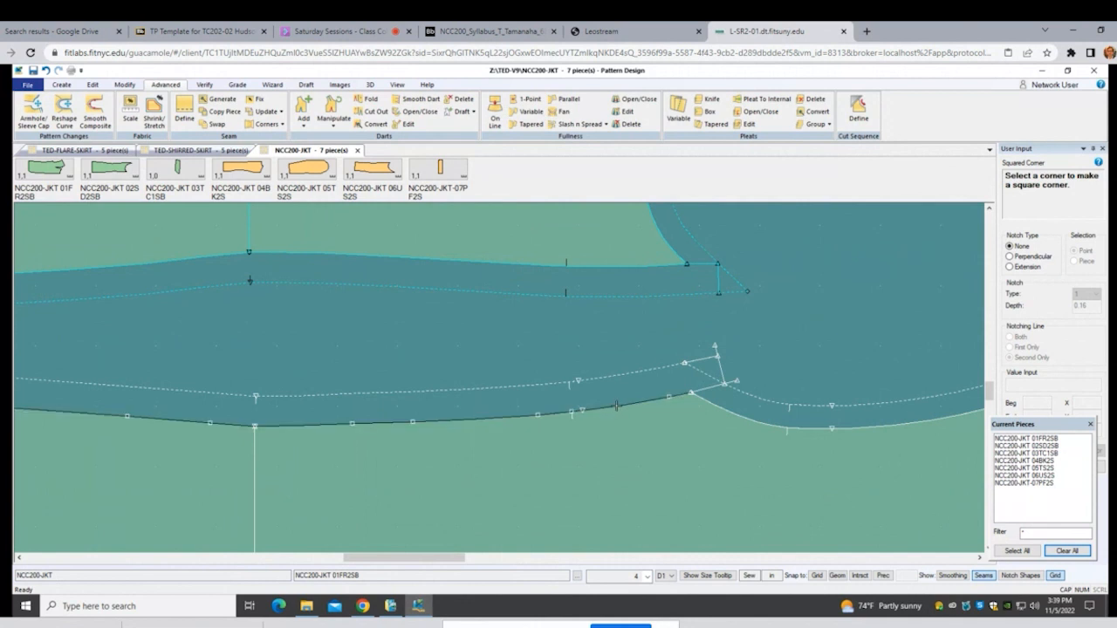
{"action": "left_click", "coordinate": [692, 391]}
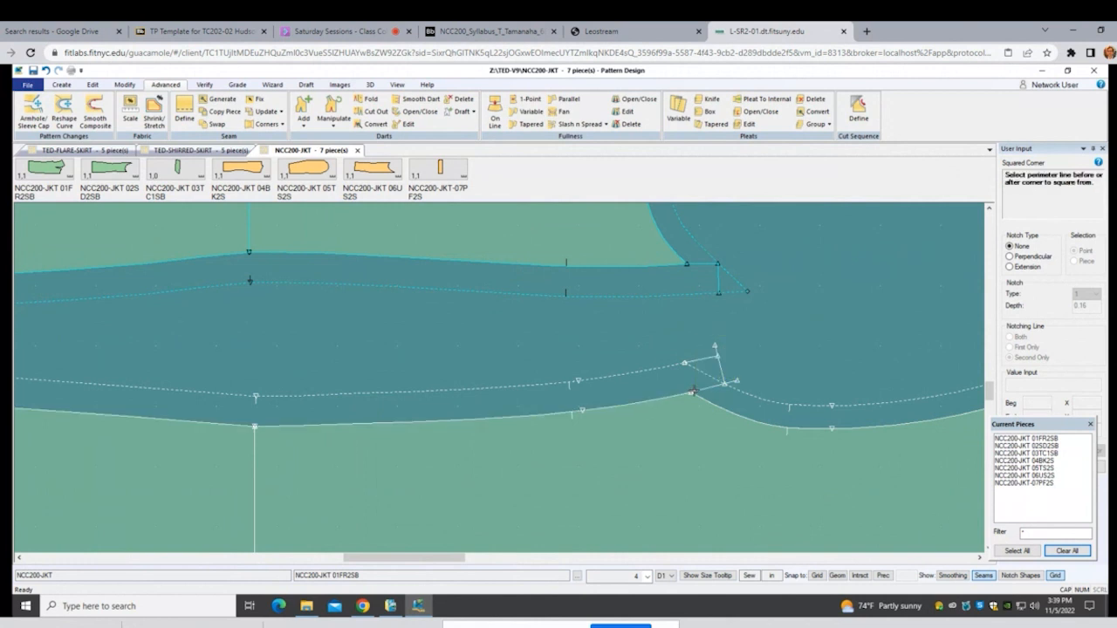
{"action": "left_click", "coordinate": [631, 402]}
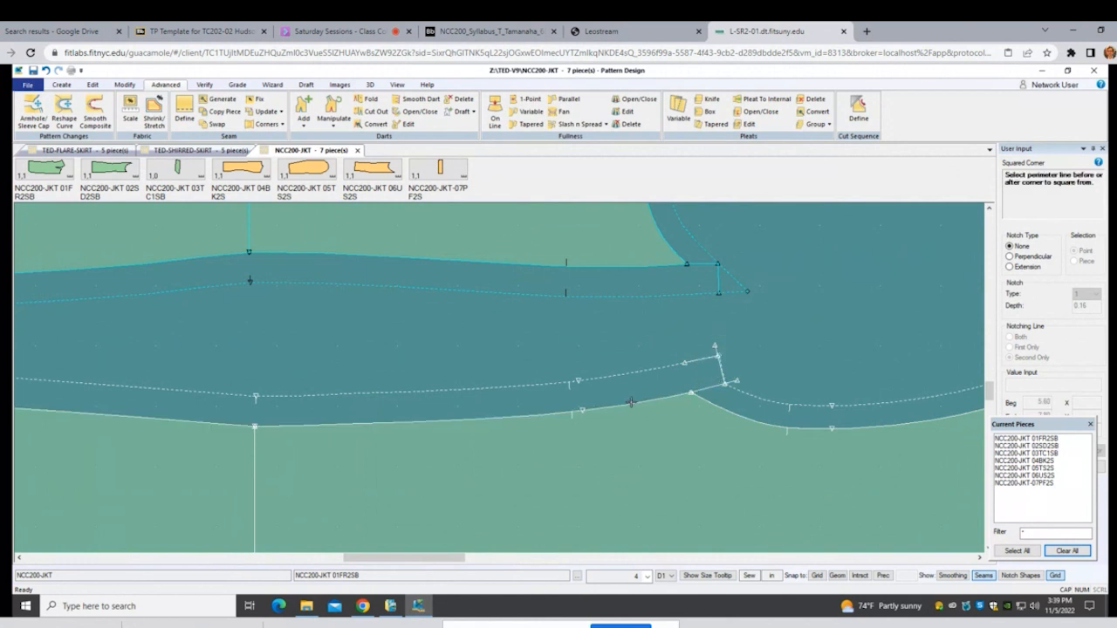
{"action": "right_click", "coordinate": [784, 336]}
{"action": "left_click", "coordinate": [788, 339]}
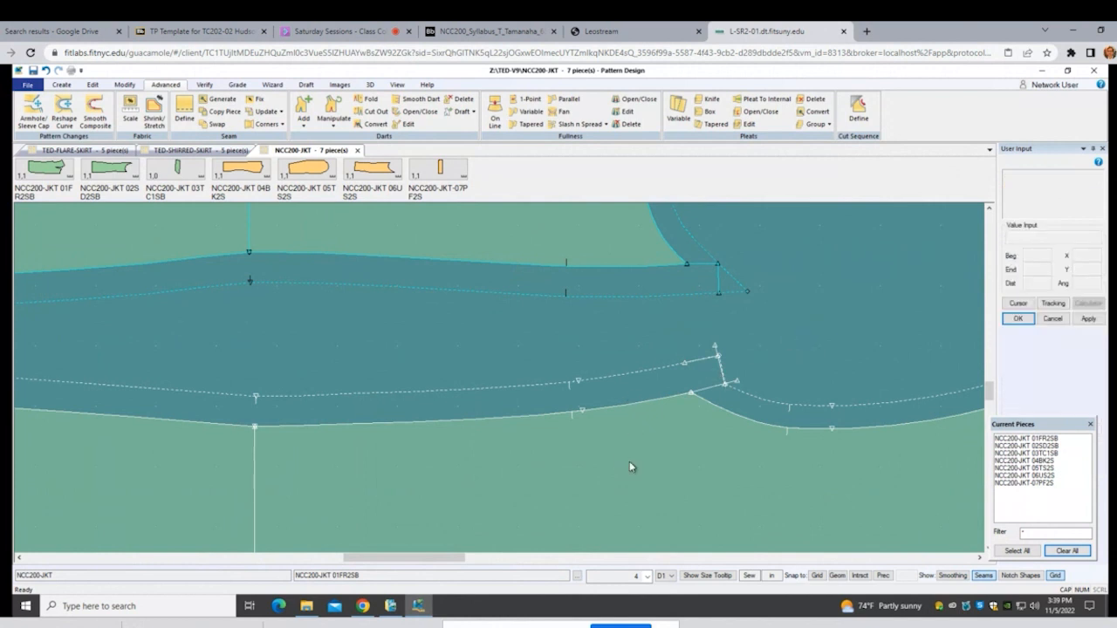
{"action": "left_click", "coordinate": [614, 362]}
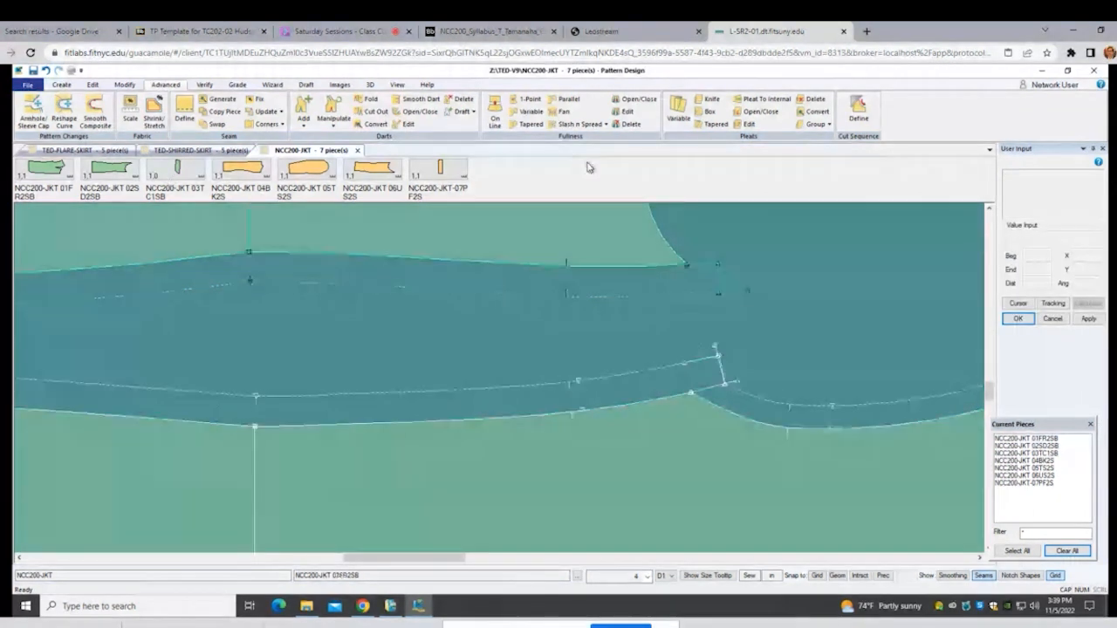
Step: Try to delete the internal lines around the front piece's squared underarm corner, and undo the deletion
{"action": "left_click", "coordinate": [124, 85]}
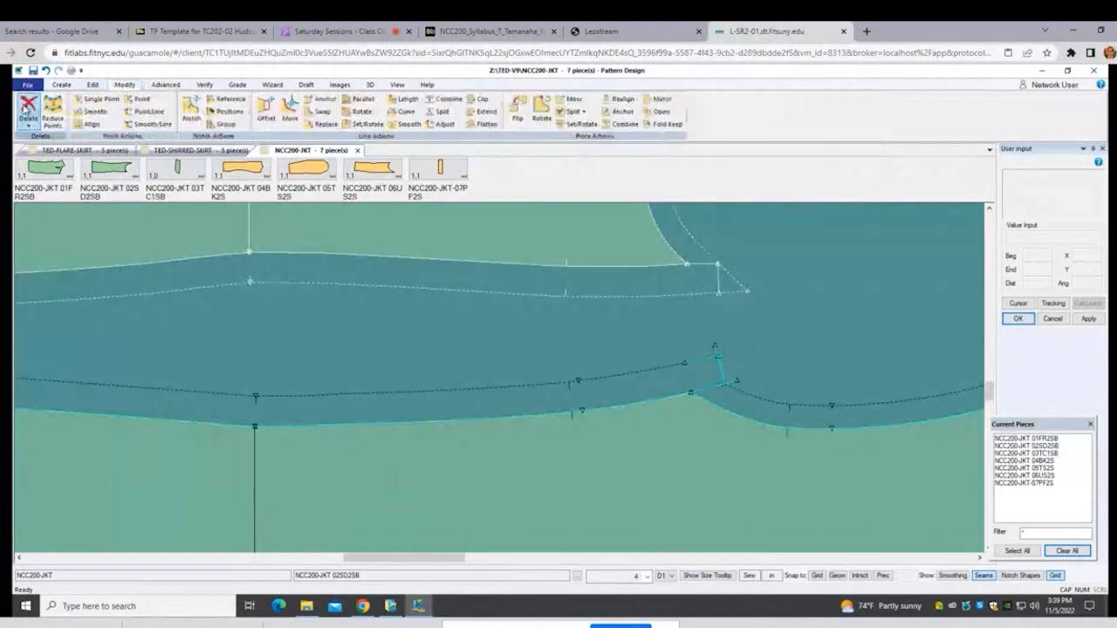
{"action": "left_click", "coordinate": [29, 121]}
{"action": "left_click", "coordinate": [48, 162]}
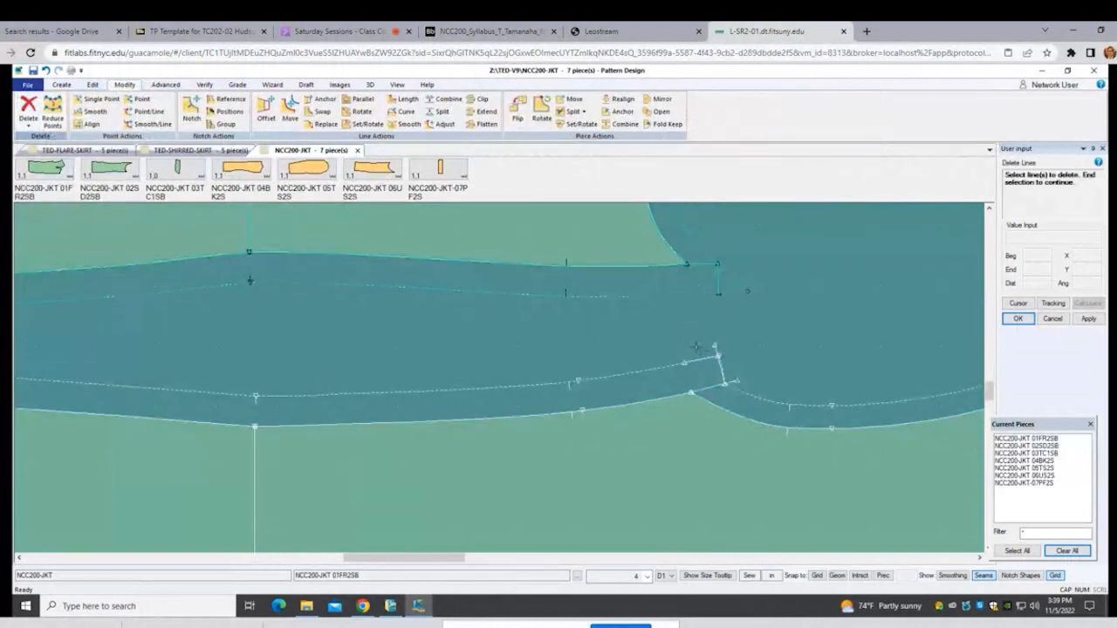
{"action": "left_click", "coordinate": [746, 373]}
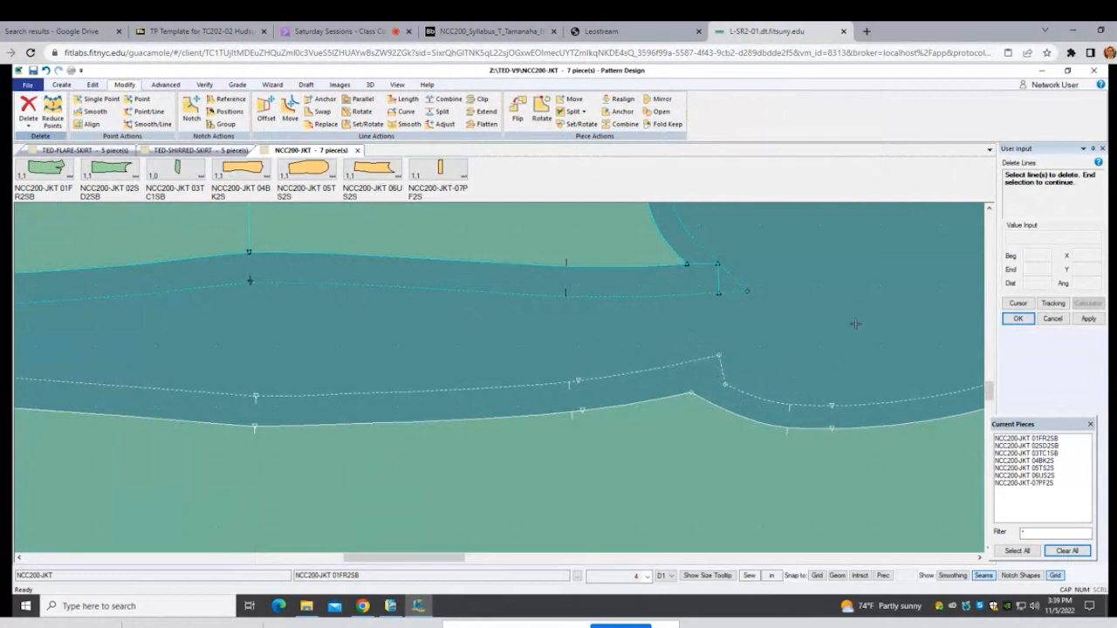
{"action": "right_click", "coordinate": [840, 325]}
{"action": "left_click", "coordinate": [840, 326]}
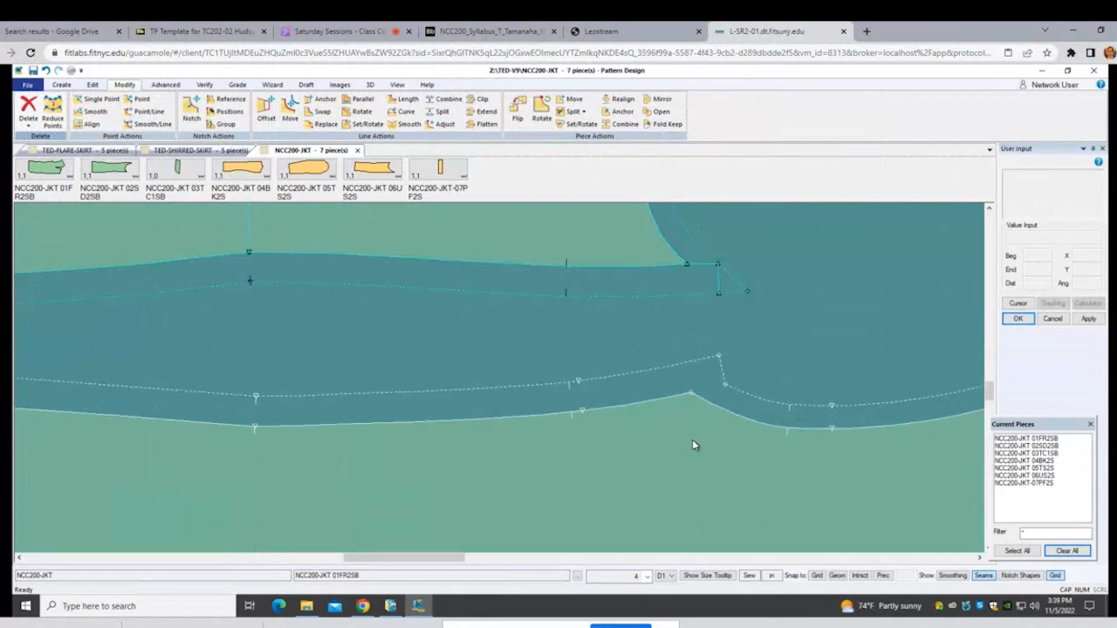
{"action": "left_click", "coordinate": [695, 457]}
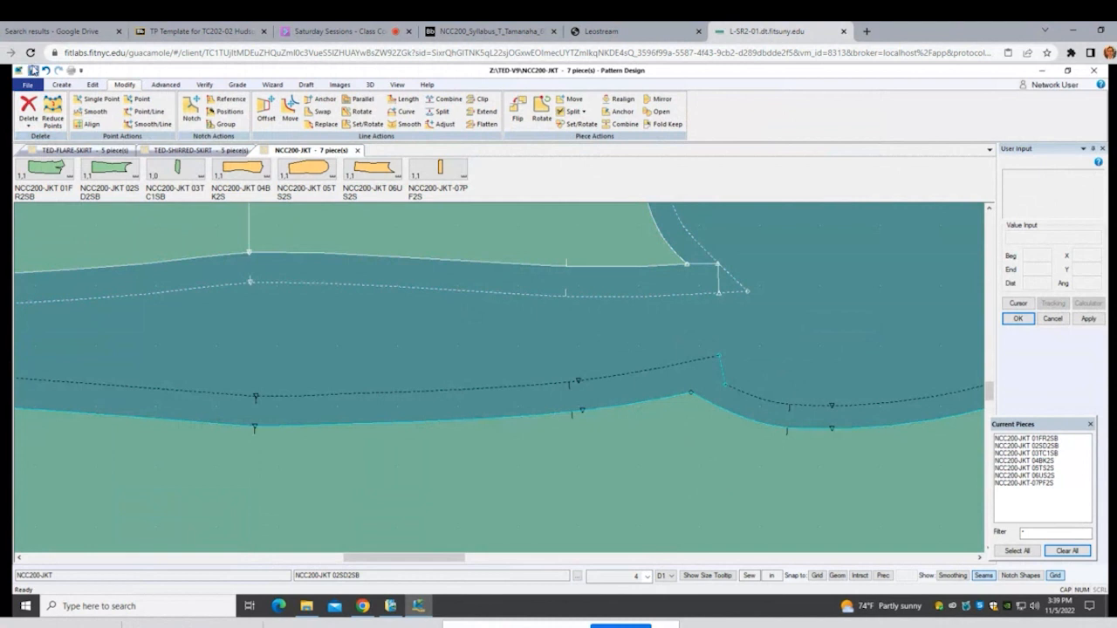
{"action": "left_click", "coordinate": [46, 72]}
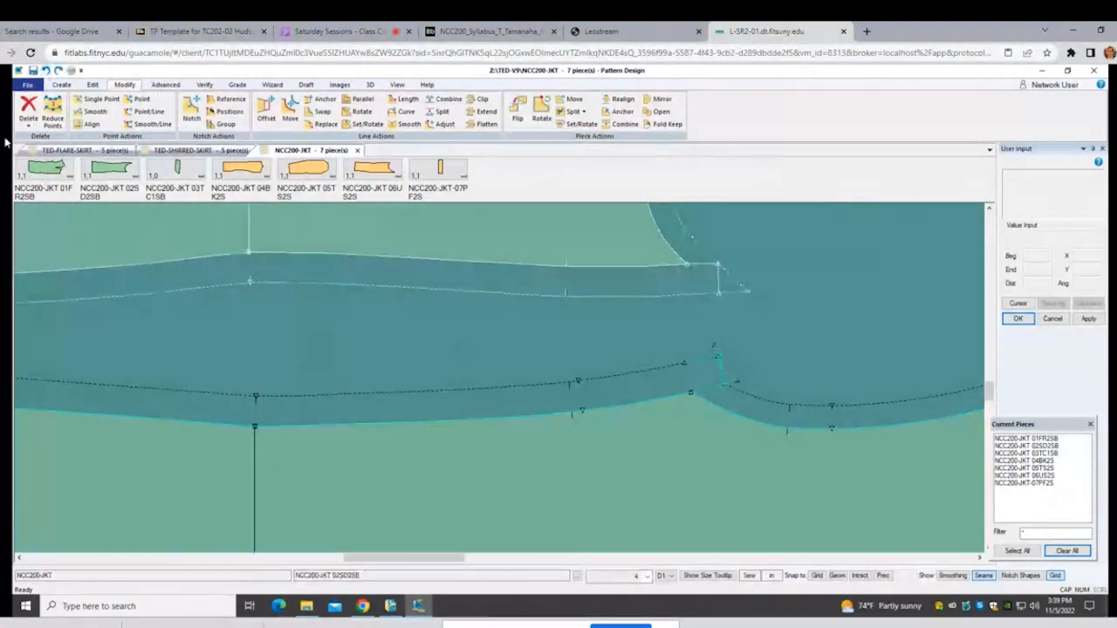
Step: Repeat the line deletion at the front's underarm corner, check the whole piece, and undo it
{"action": "left_click", "coordinate": [29, 118]}
{"action": "left_click", "coordinate": [49, 163]}
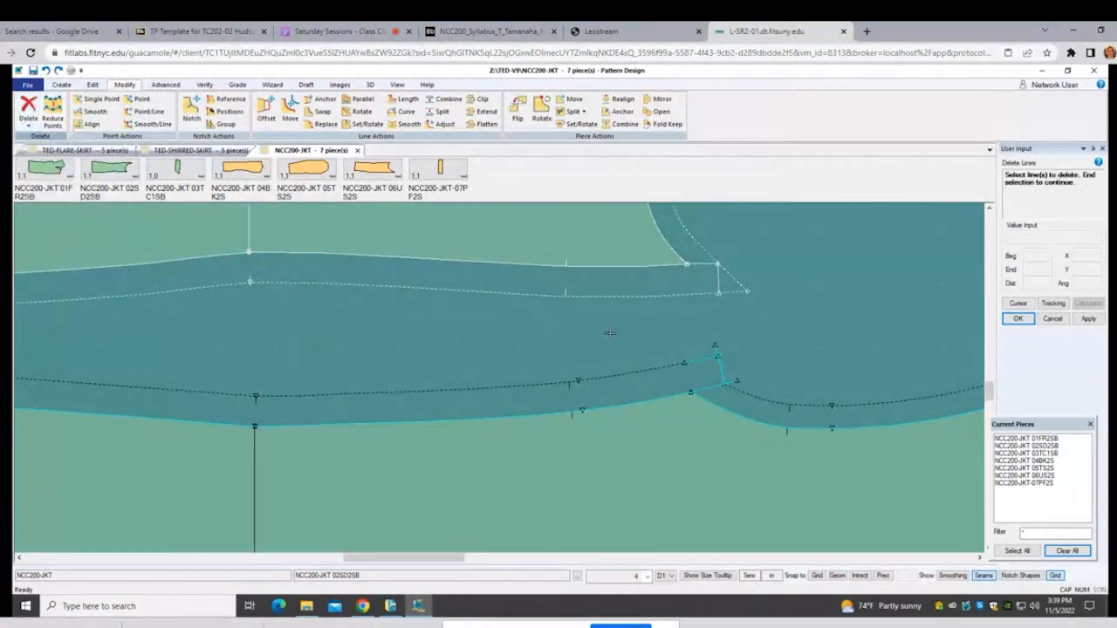
{"action": "right_click", "coordinate": [762, 361]}
{"action": "left_click", "coordinate": [763, 361]}
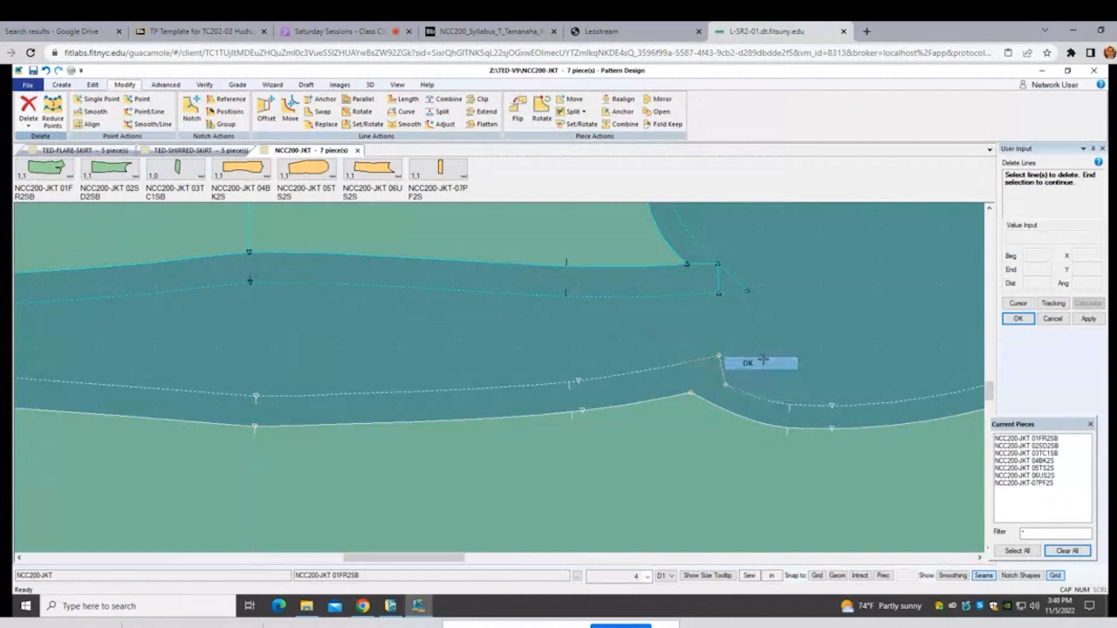
{"action": "scroll", "coordinate": [670, 395], "scroll_direction": "down", "scroll_amount": 1}
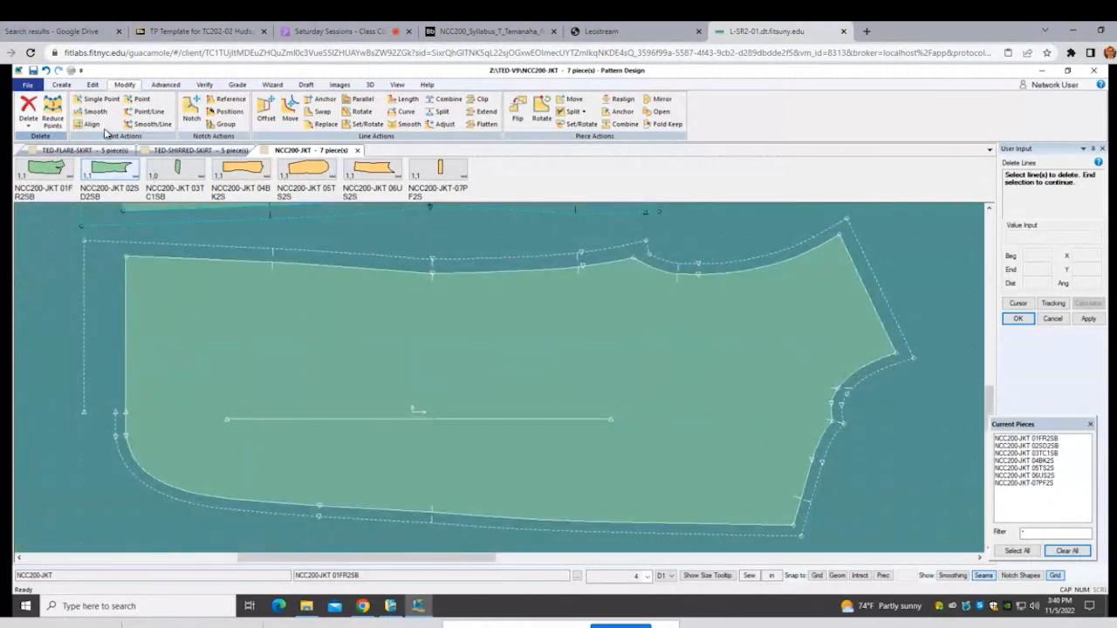
{"action": "left_click", "coordinate": [45, 70]}
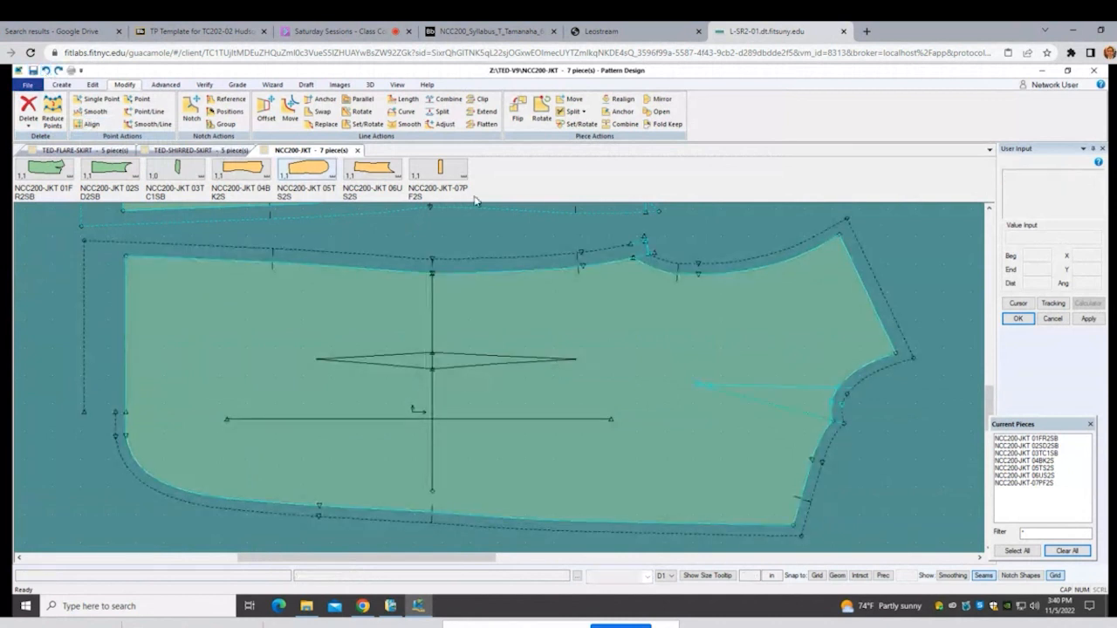
{"action": "left_click", "coordinate": [45, 70]}
Step: Delete the internal lines at the front piece's underarm corner and inspect the seam allowance there up close
{"action": "left_click", "coordinate": [29, 120]}
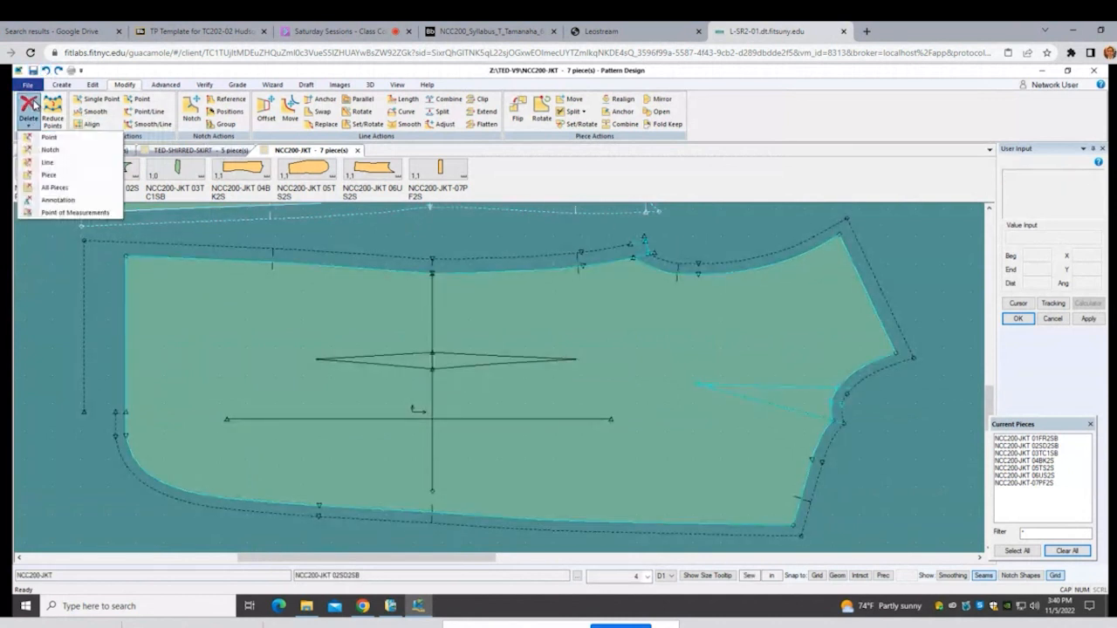
{"action": "left_click", "coordinate": [48, 162]}
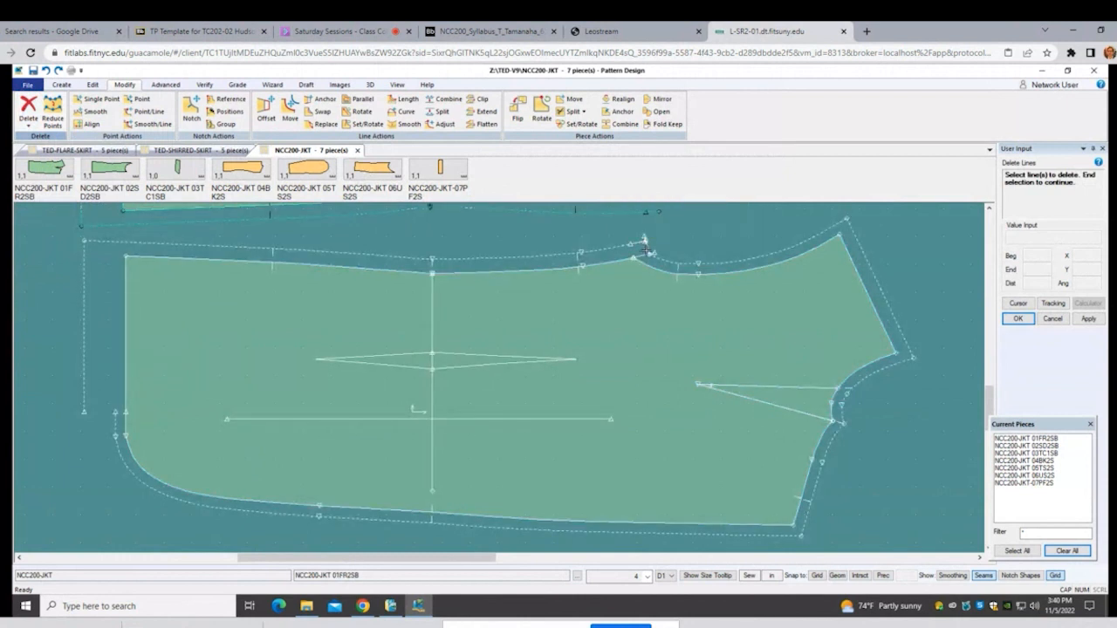
{"action": "left_click", "coordinate": [645, 249]}
{"action": "right_click", "coordinate": [659, 254]}
{"action": "left_click", "coordinate": [665, 254]}
{"action": "scroll", "coordinate": [634, 232], "scroll_direction": "up", "scroll_amount": 3}
{"action": "scroll", "coordinate": [630, 231], "scroll_direction": "up", "scroll_amount": 1}
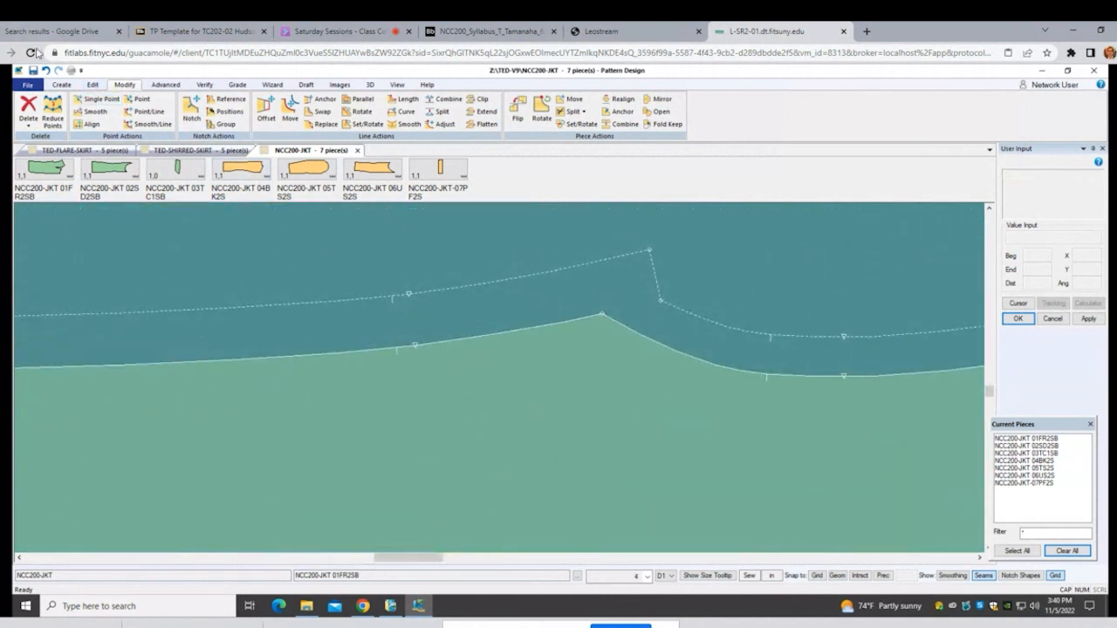
Step: Remove the squared seam allowance corner at the front piece's underarm point
{"action": "left_click", "coordinate": [164, 85]}
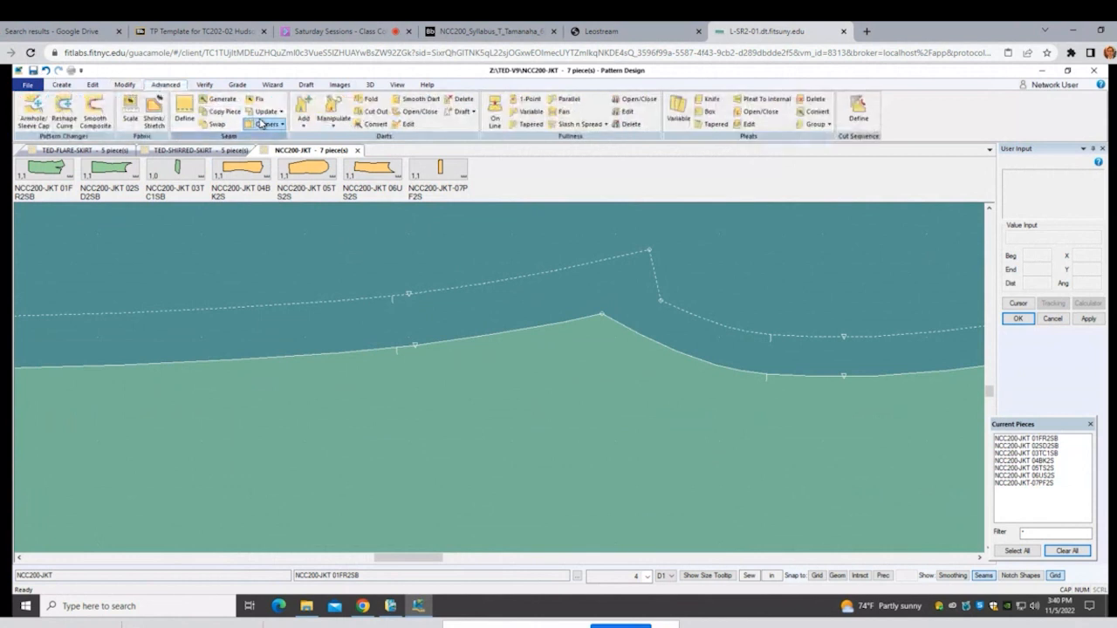
{"action": "left_click", "coordinate": [281, 127]}
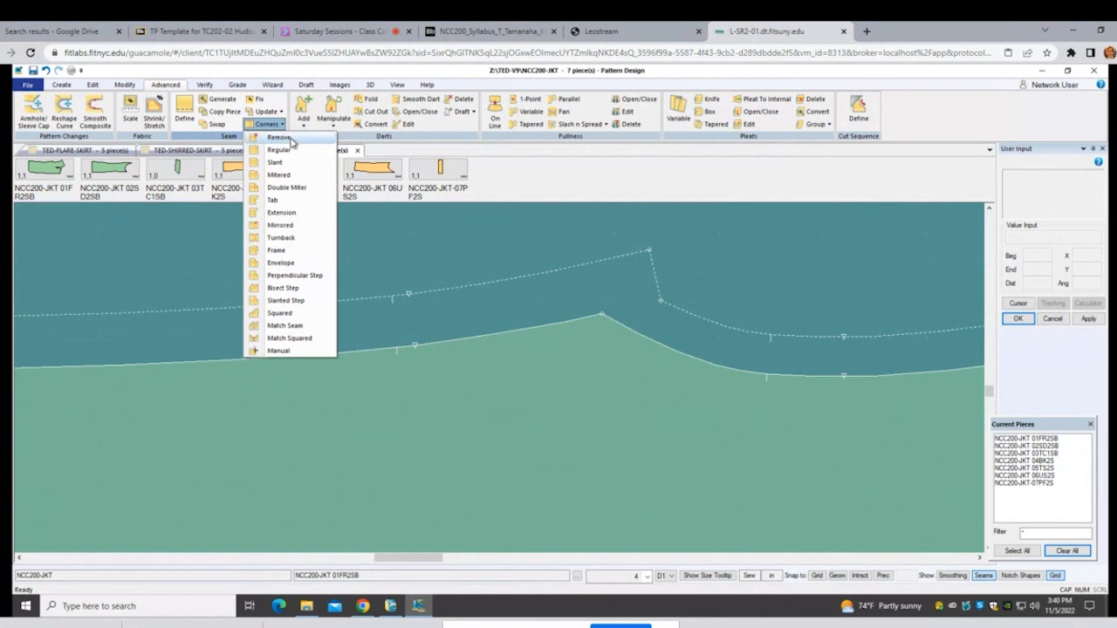
{"action": "left_click", "coordinate": [280, 138]}
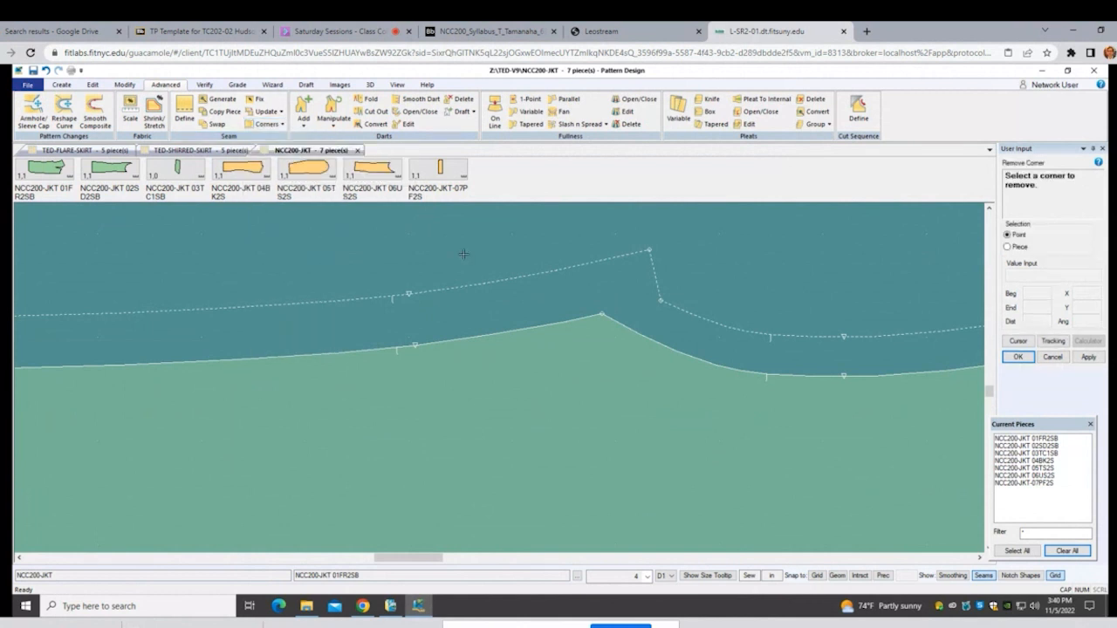
{"action": "left_click", "coordinate": [601, 311]}
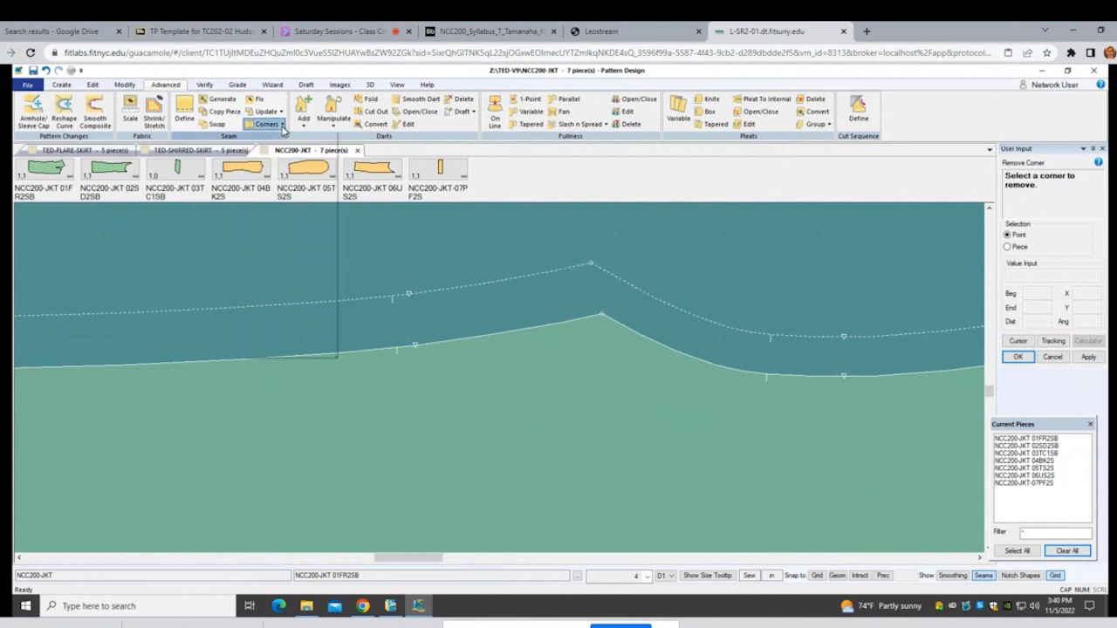
Step: Apply a squared corner with notch type None at the front's underarm point, squaring from the side seam line
{"action": "left_click", "coordinate": [282, 127]}
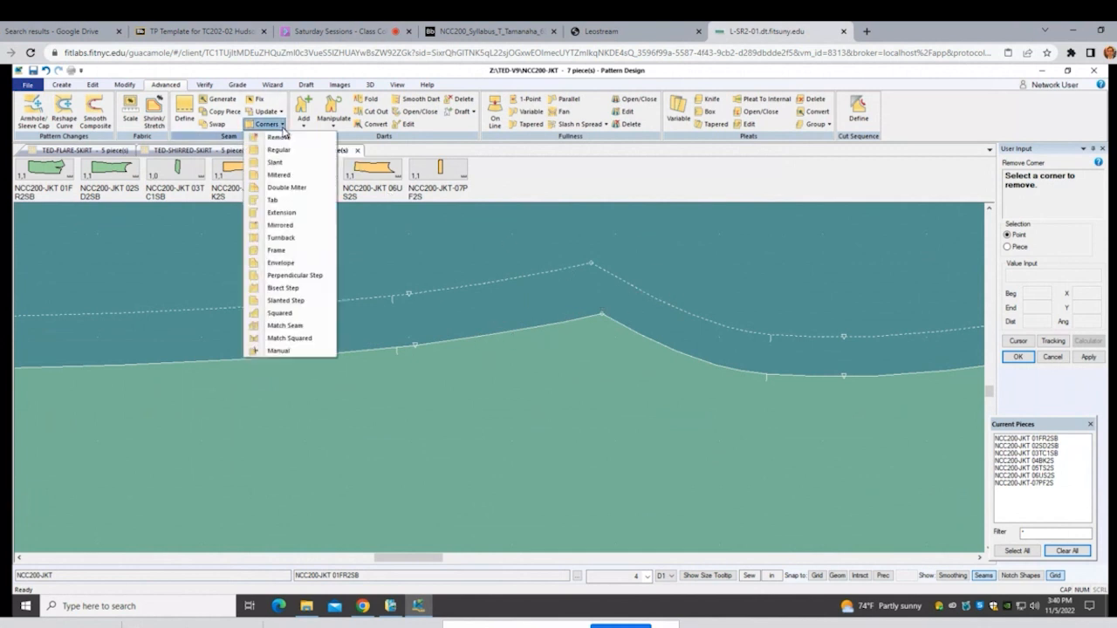
{"action": "left_click", "coordinate": [286, 326]}
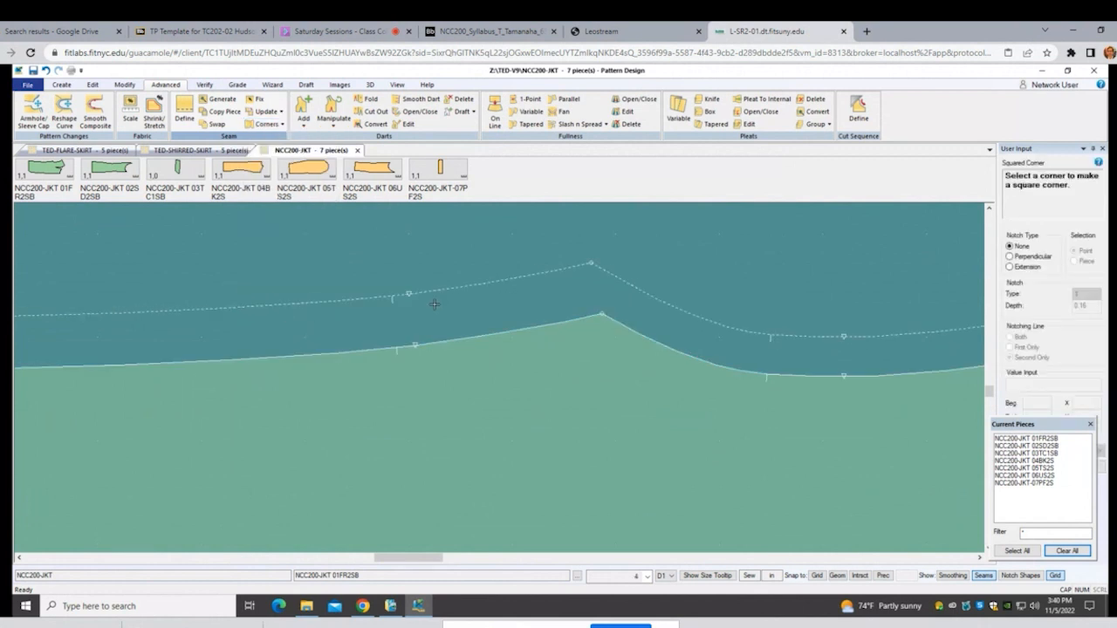
{"action": "left_click", "coordinate": [485, 333]}
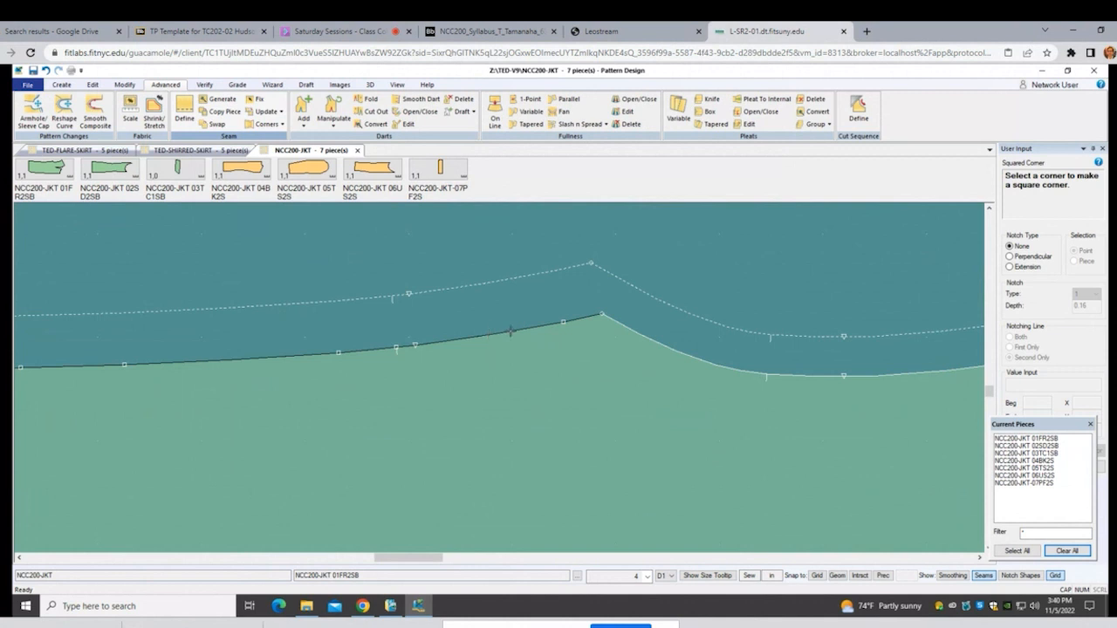
{"action": "mouse_move", "coordinate": [603, 314]}
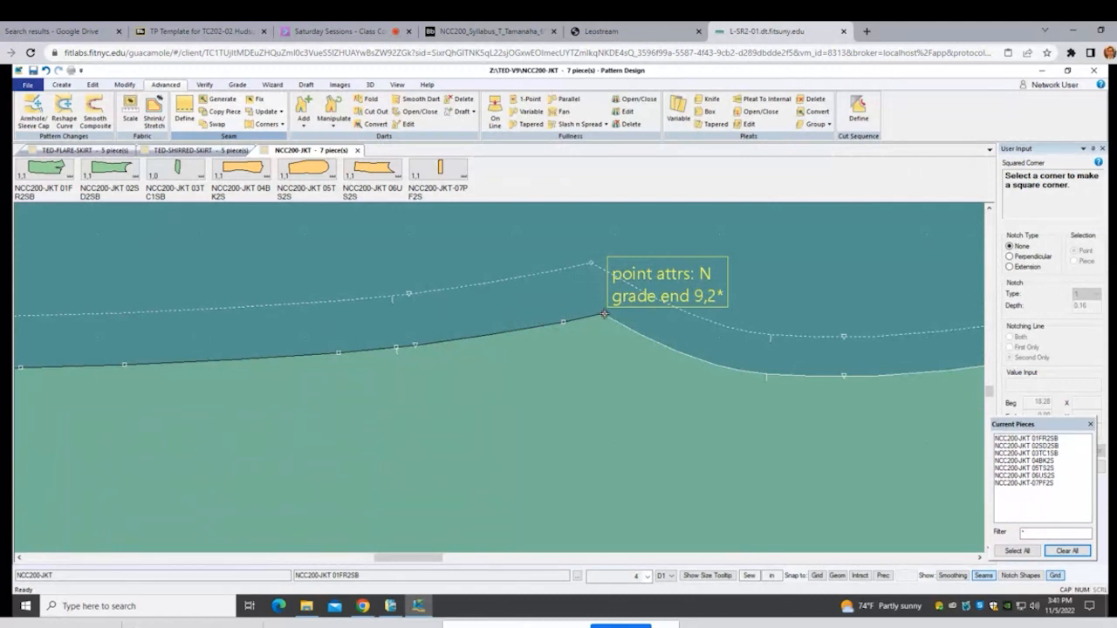
{"action": "left_click", "coordinate": [604, 313]}
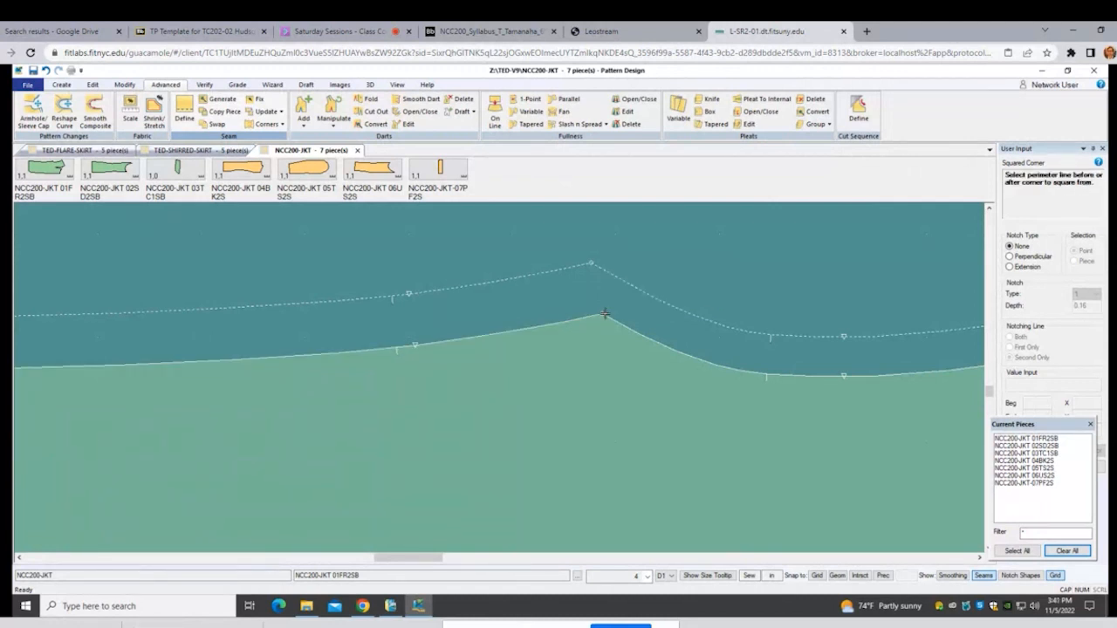
{"action": "left_click", "coordinate": [518, 331]}
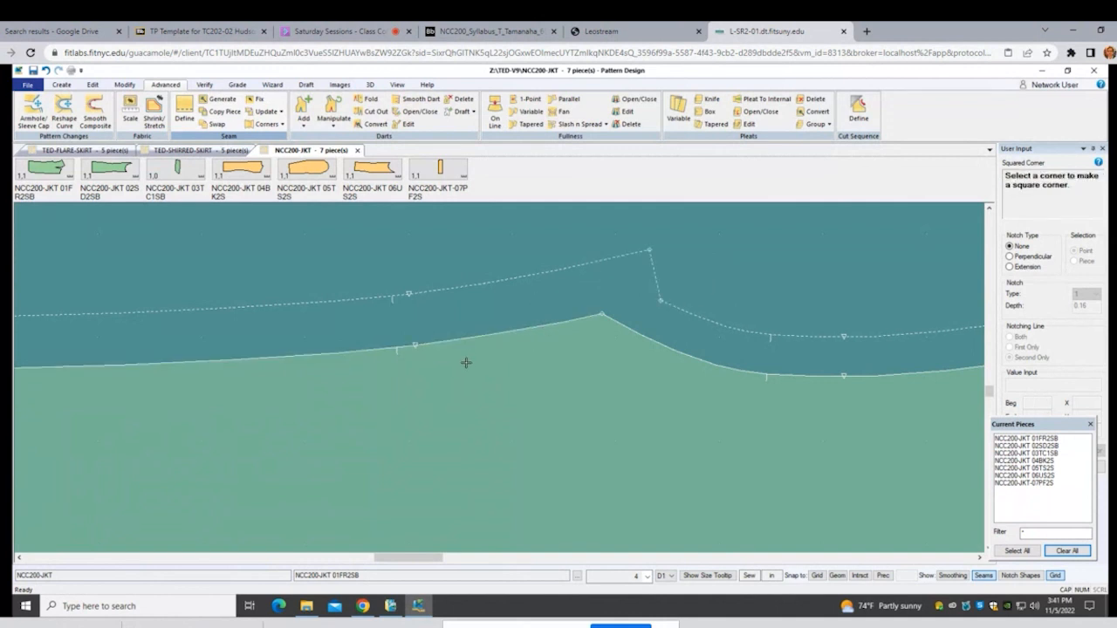
Step: Try squaring the front's underarm corner from the armhole line instead of the side seam, and undo it
{"action": "left_click", "coordinate": [602, 313]}
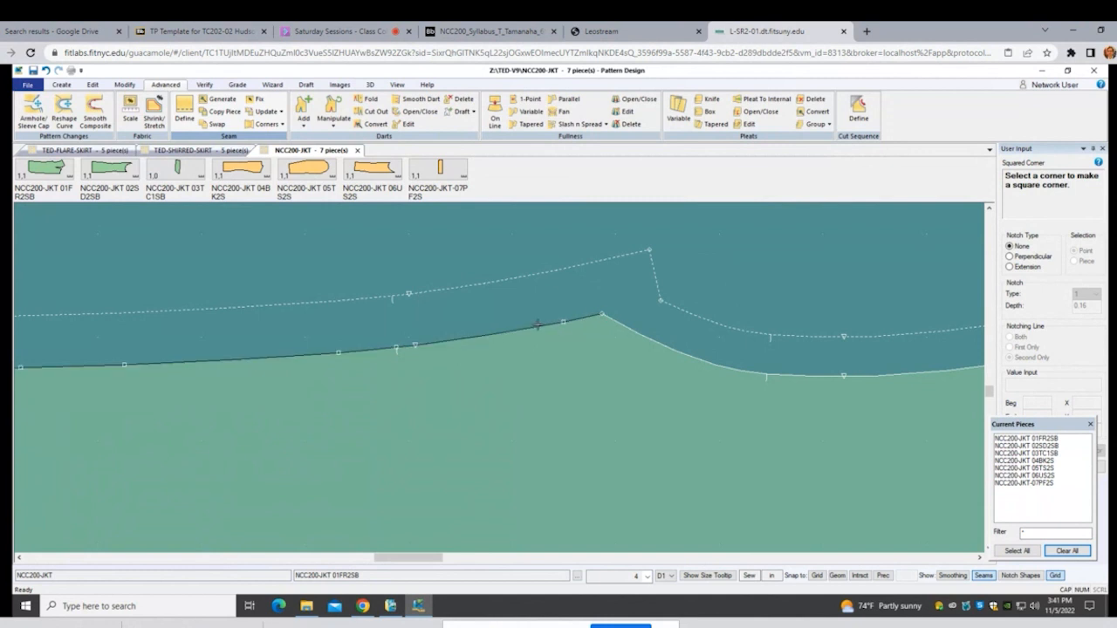
{"action": "left_click", "coordinate": [603, 313]}
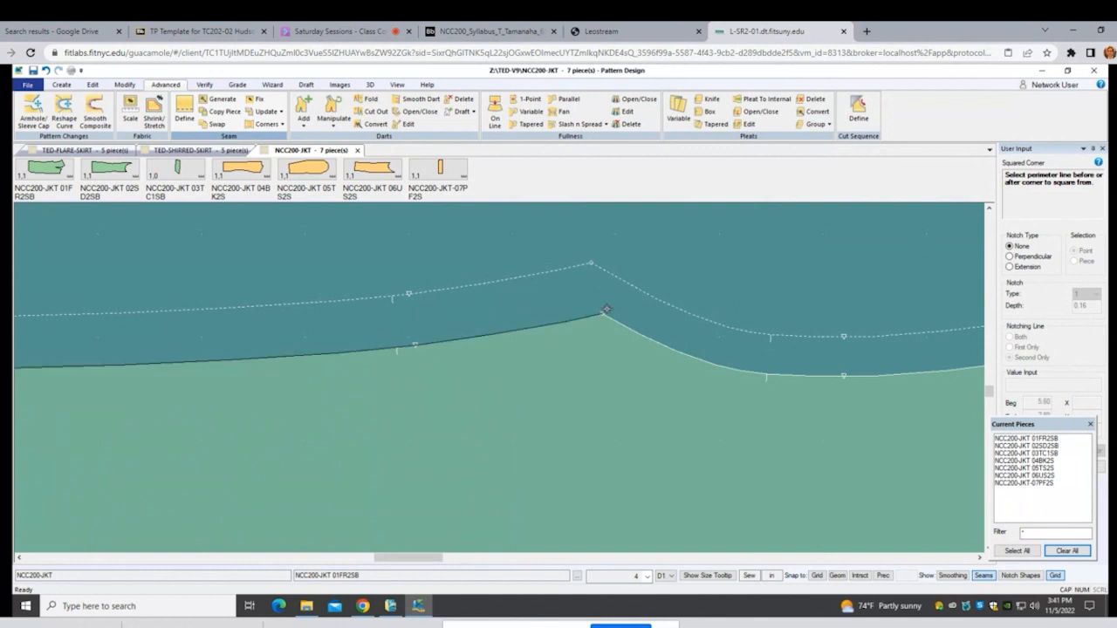
{"action": "left_click", "coordinate": [604, 313]}
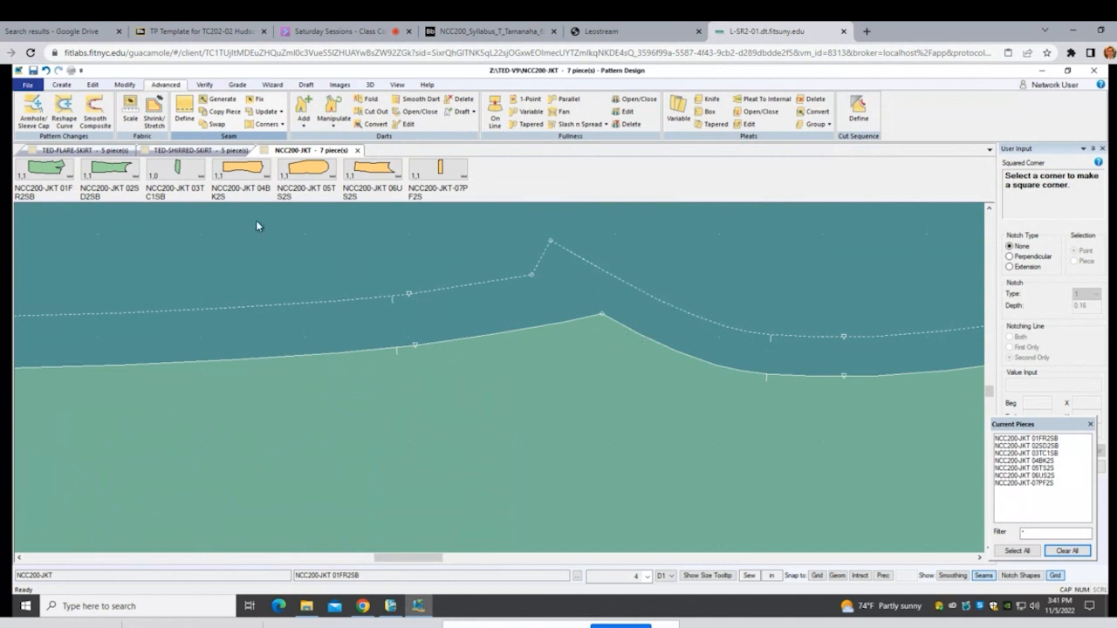
{"action": "left_click", "coordinate": [46, 71]}
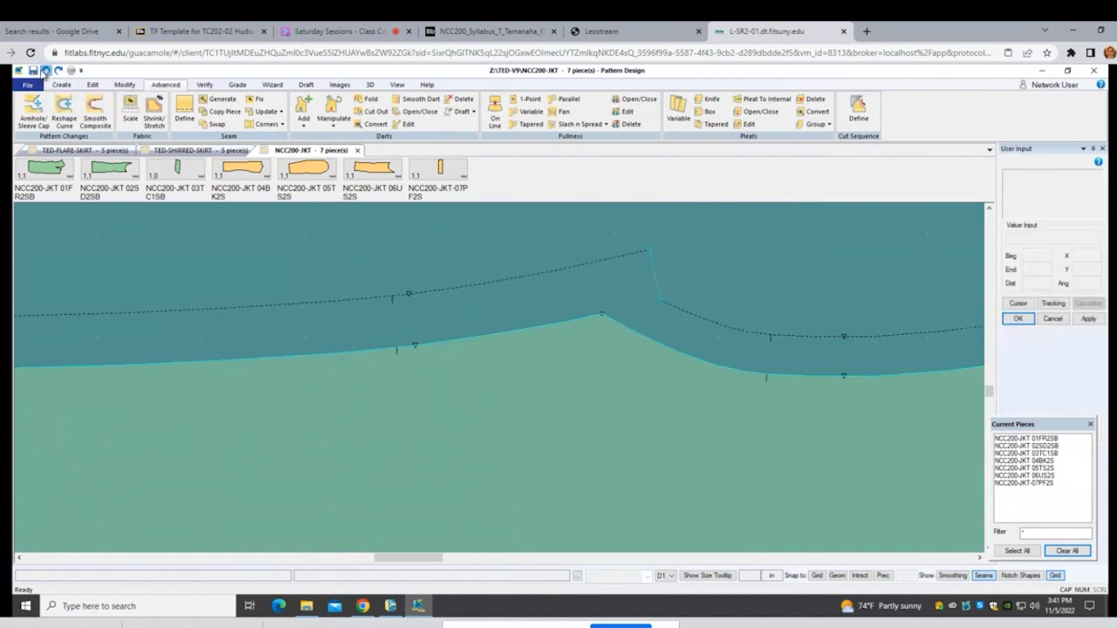
{"action": "left_click", "coordinate": [589, 374]}
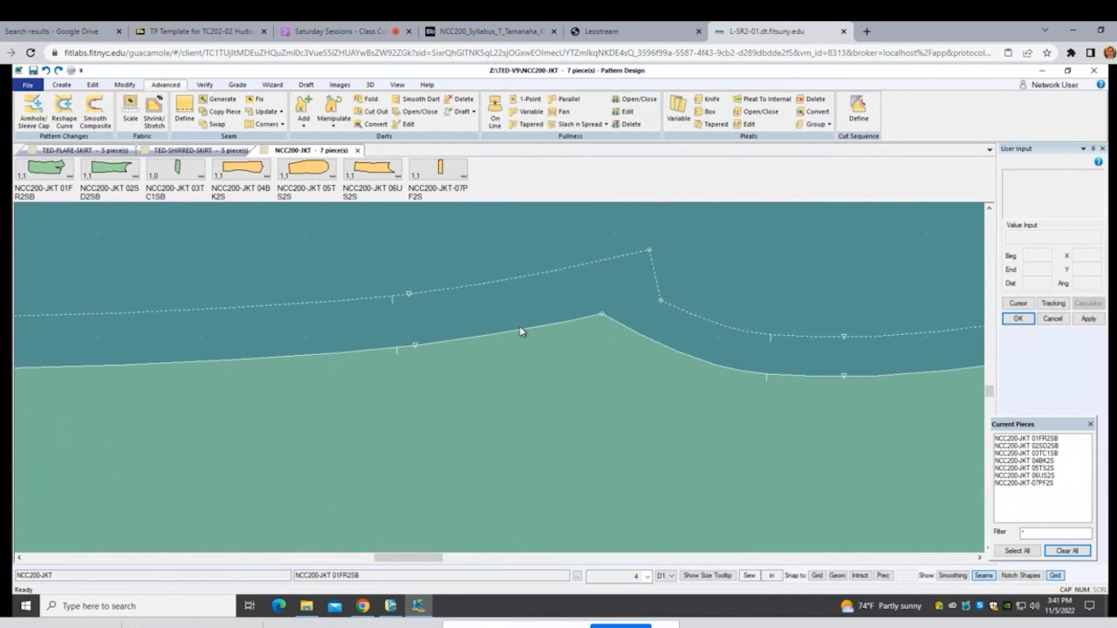
Step: Apply a squared corner with notch type None at the side piece's lower underarm point, squaring from its front-facing seam line
{"action": "scroll", "coordinate": [675, 423], "scroll_direction": "down", "scroll_amount": 2}
{"action": "scroll", "coordinate": [683, 434], "scroll_direction": "down", "scroll_amount": 3}
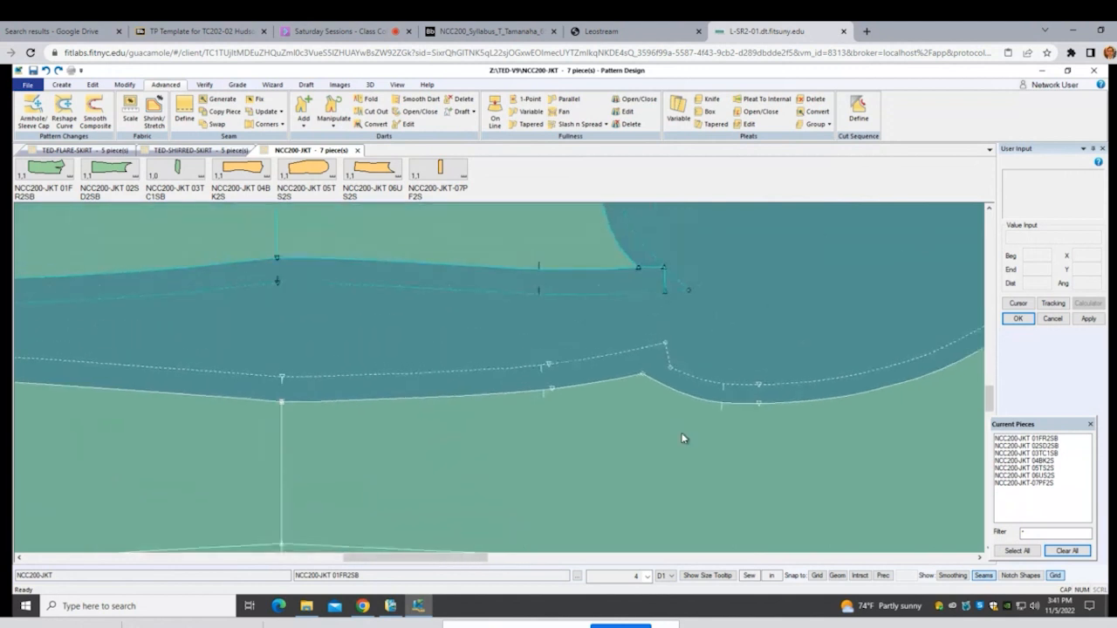
{"action": "scroll", "coordinate": [635, 291], "scroll_direction": "up", "scroll_amount": 4}
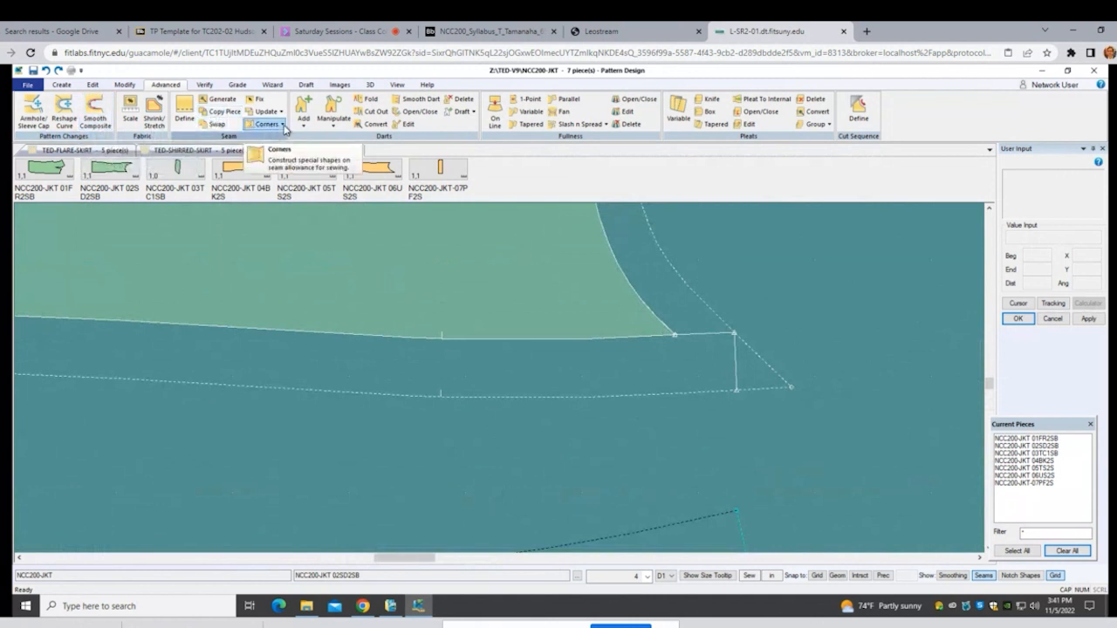
{"action": "left_click", "coordinate": [274, 129]}
{"action": "left_click", "coordinate": [281, 313]}
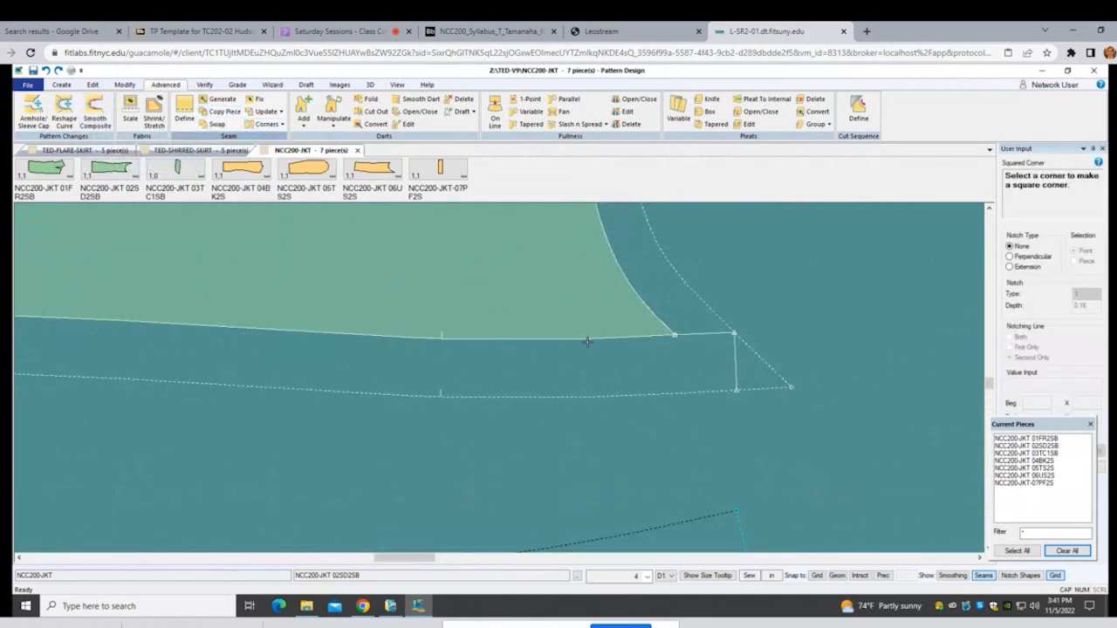
{"action": "left_click", "coordinate": [678, 334]}
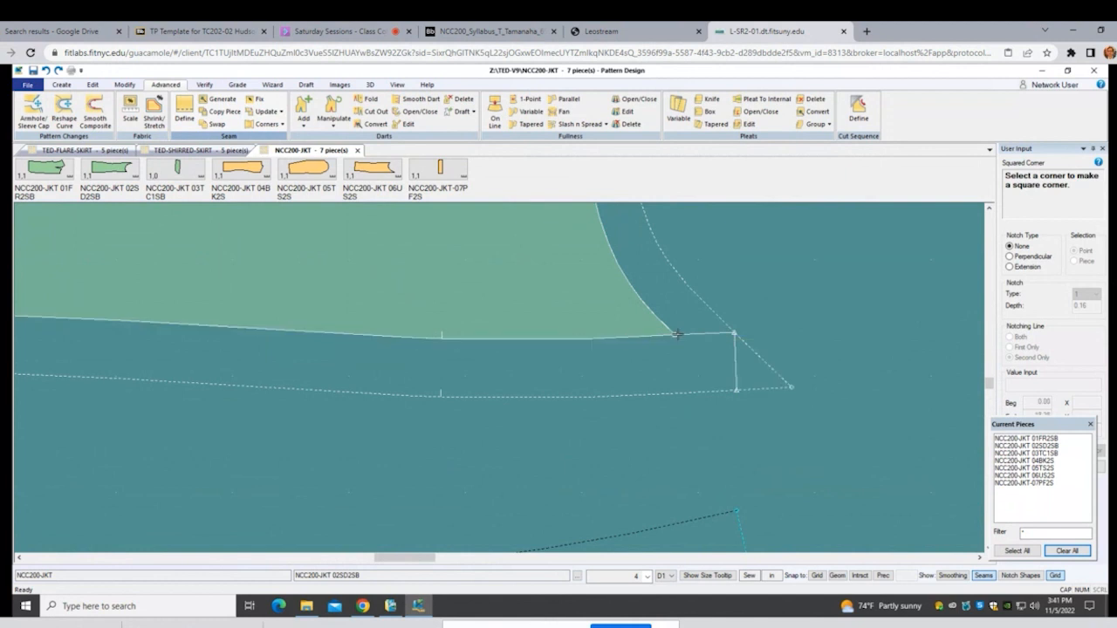
{"action": "left_click", "coordinate": [588, 340]}
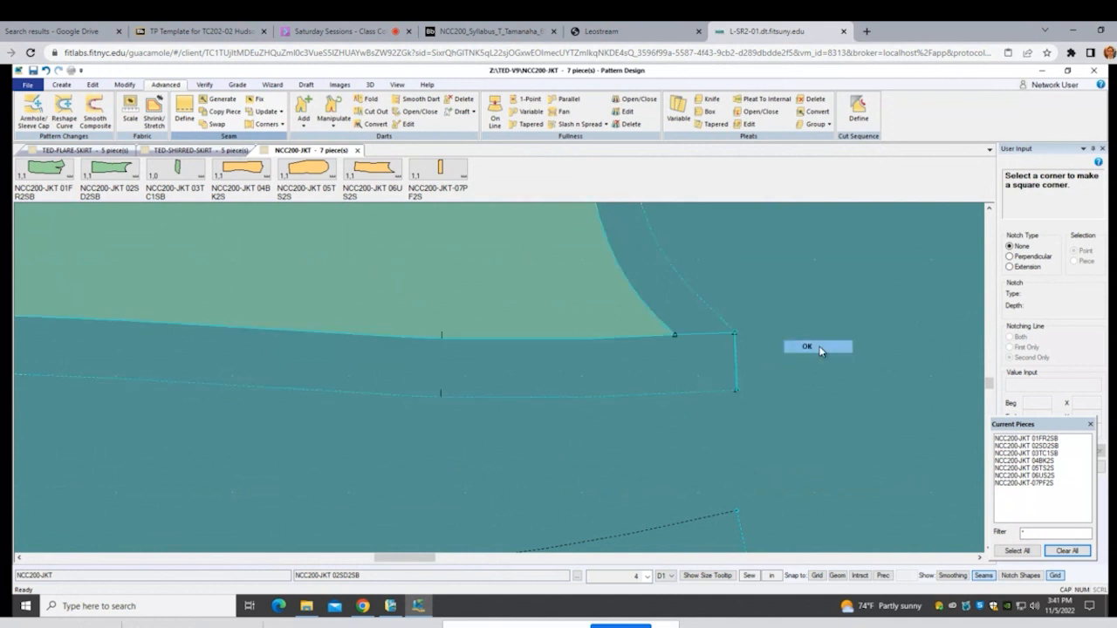
Step: Delete the leftover internal lines around the side piece's squared underarm corner
{"action": "scroll", "coordinate": [761, 363], "scroll_direction": "up", "scroll_amount": 2}
{"action": "scroll", "coordinate": [742, 378], "scroll_direction": "up", "scroll_amount": 1}
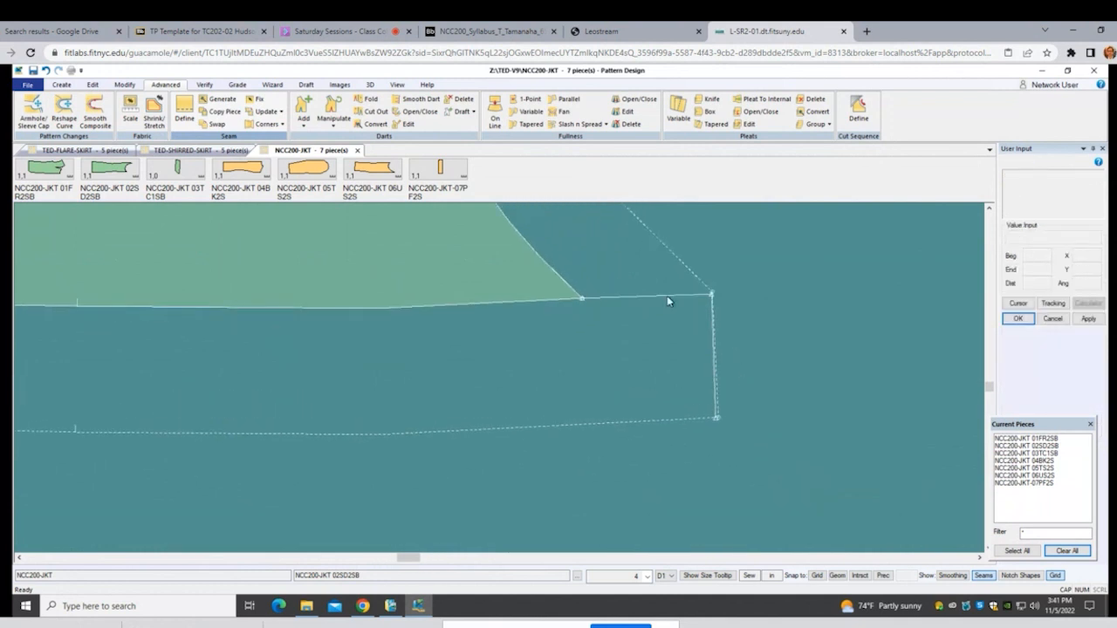
{"action": "left_click", "coordinate": [122, 86]}
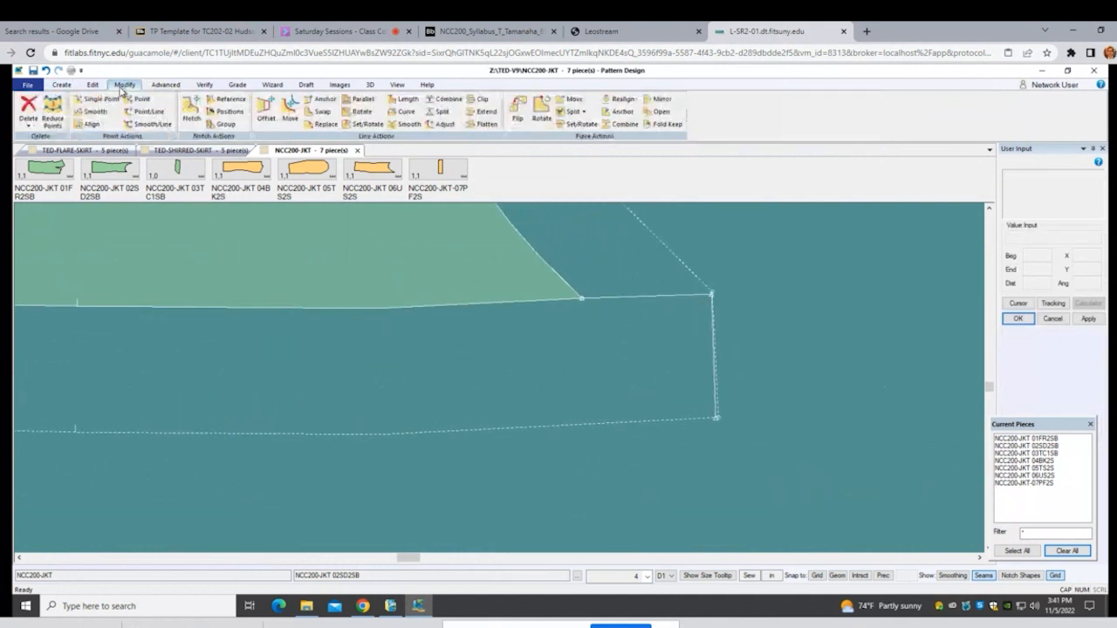
{"action": "left_click", "coordinate": [28, 122]}
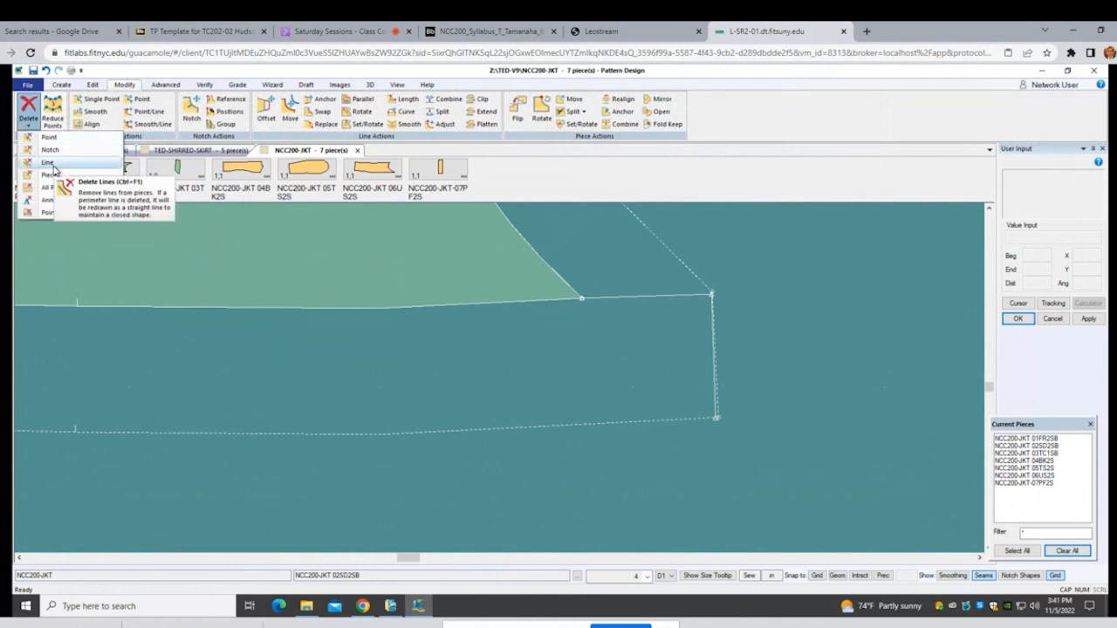
{"action": "left_click", "coordinate": [54, 168]}
{"action": "left_click", "coordinate": [612, 298]}
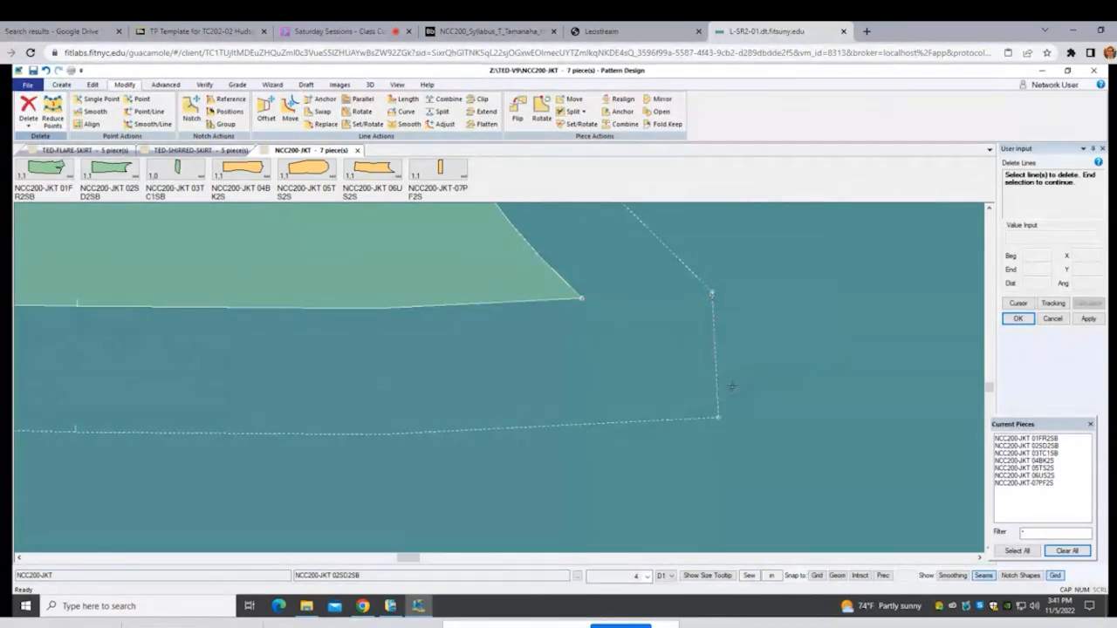
{"action": "scroll", "coordinate": [741, 366], "scroll_direction": "down", "scroll_amount": 1}
{"action": "scroll", "coordinate": [746, 355], "scroll_direction": "down", "scroll_amount": 2}
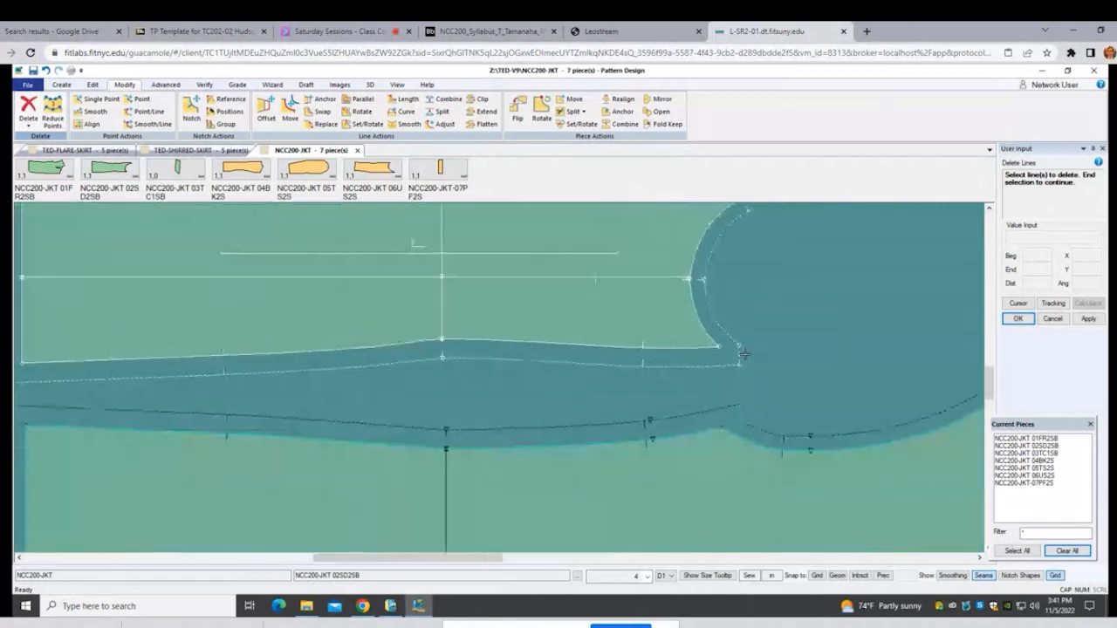
{"action": "right_click", "coordinate": [785, 345]}
{"action": "left_click", "coordinate": [810, 353]}
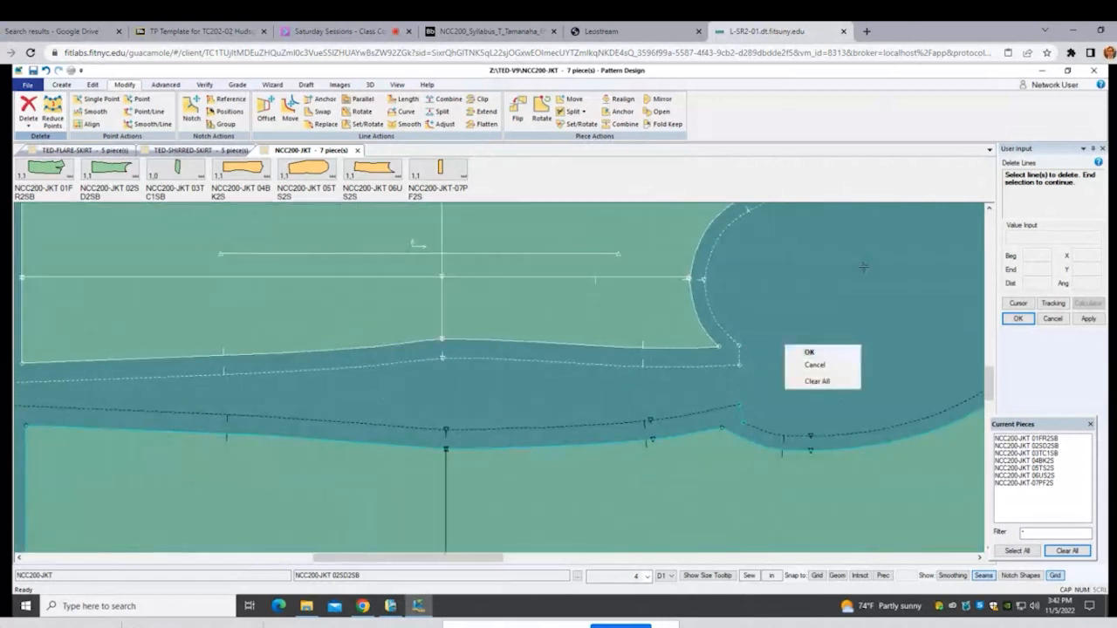
Step: Move the side piece closer to the front piece so their squared underarm corners sit together
{"action": "right_click", "coordinate": [494, 270]}
{"action": "left_click", "coordinate": [494, 274]}
{"action": "left_click", "coordinate": [494, 291]}
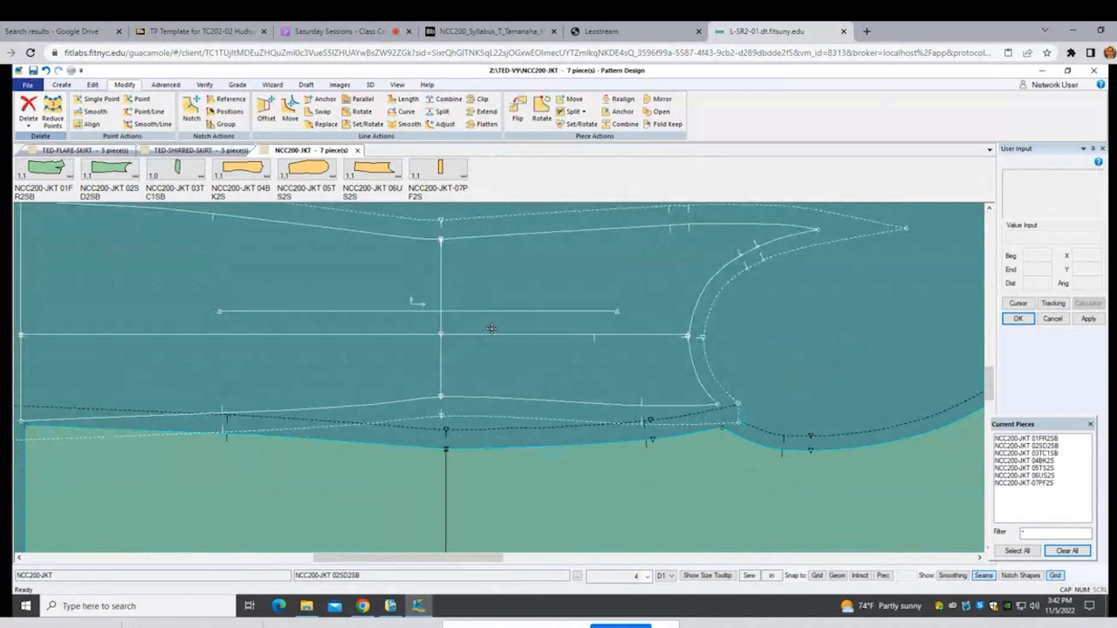
{"action": "left_click", "coordinate": [492, 312]}
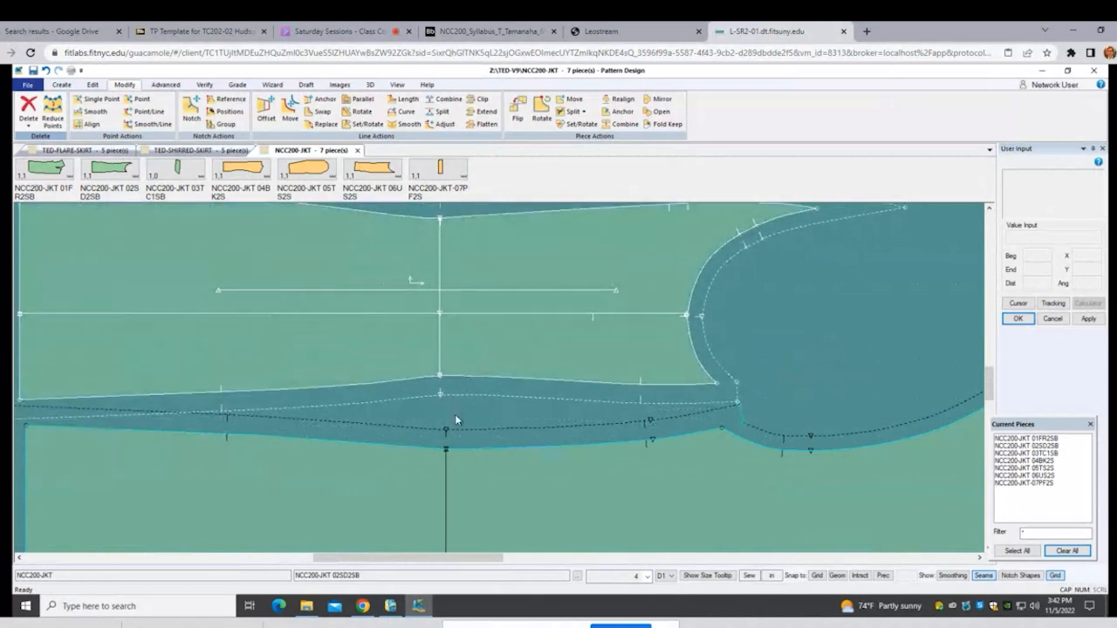
Step: Move the side piece up beside the back piece so their adjoining seams lie close together
{"action": "scroll", "coordinate": [454, 424], "scroll_direction": "down", "scroll_amount": 1}
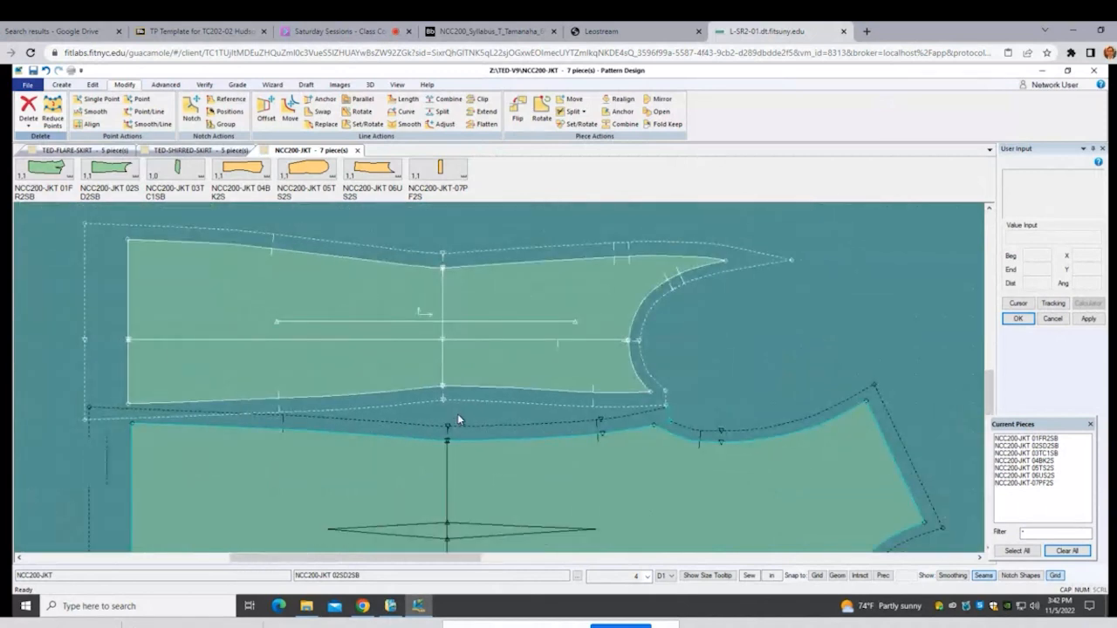
{"action": "scroll", "coordinate": [457, 414], "scroll_direction": "down", "scroll_amount": 3}
{"action": "scroll", "coordinate": [499, 270], "scroll_direction": "up", "scroll_amount": 4}
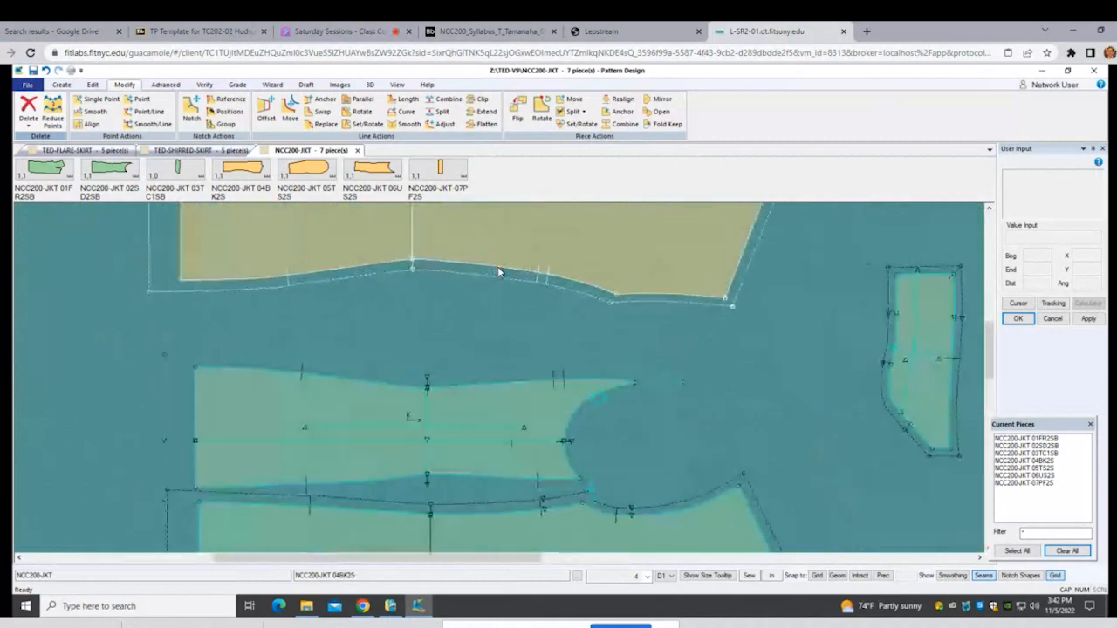
{"action": "left_click", "coordinate": [681, 353]}
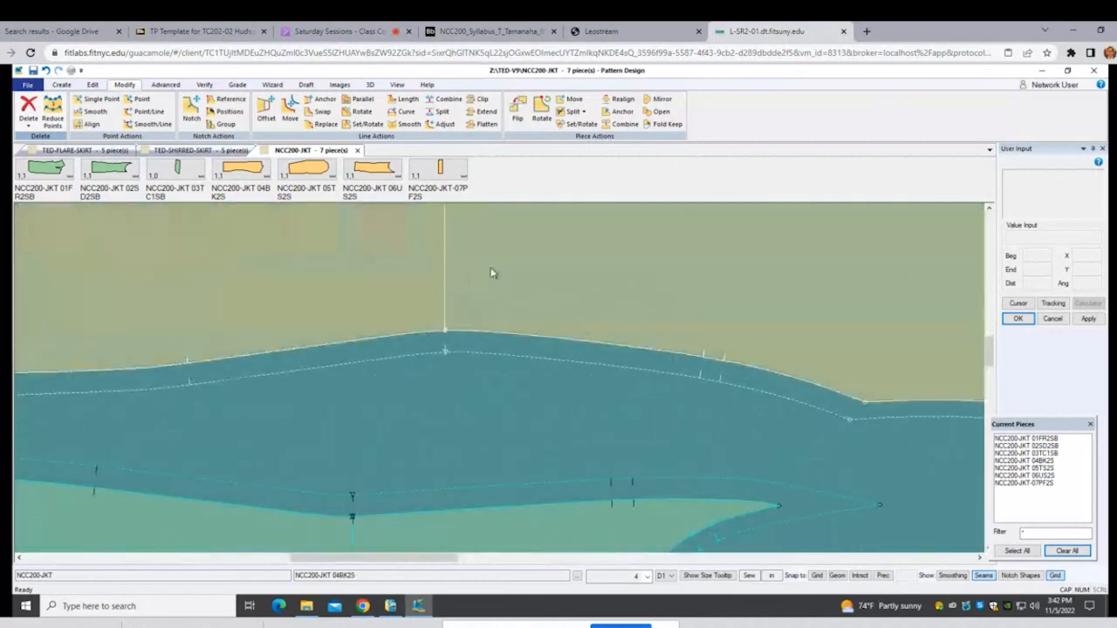
{"action": "left_click", "coordinate": [577, 518]}
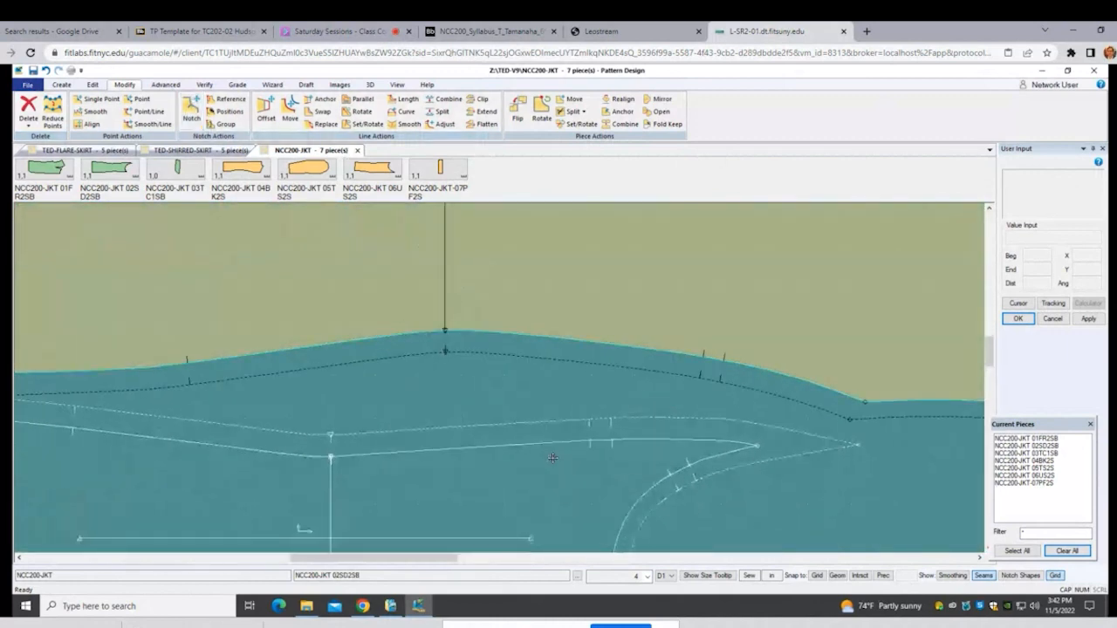
{"action": "left_click", "coordinate": [541, 429]}
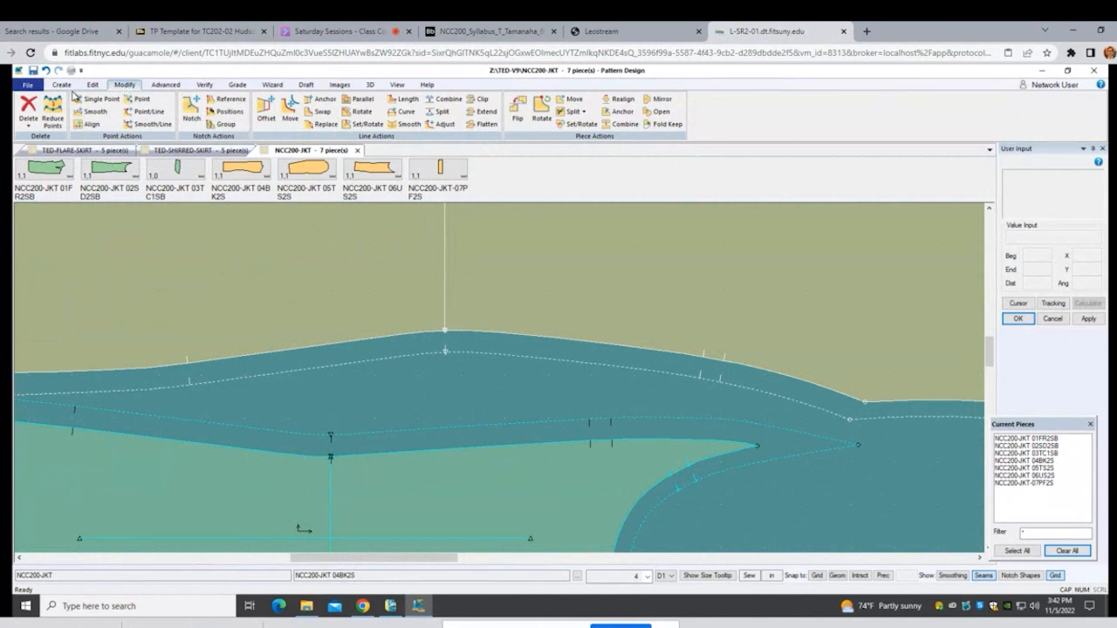
Step: Apply squared corners with notch type None to the side piece's back underarm point and the back piece's adjoining armhole corner, squaring from their shared seam lines
{"action": "left_click", "coordinate": [167, 85]}
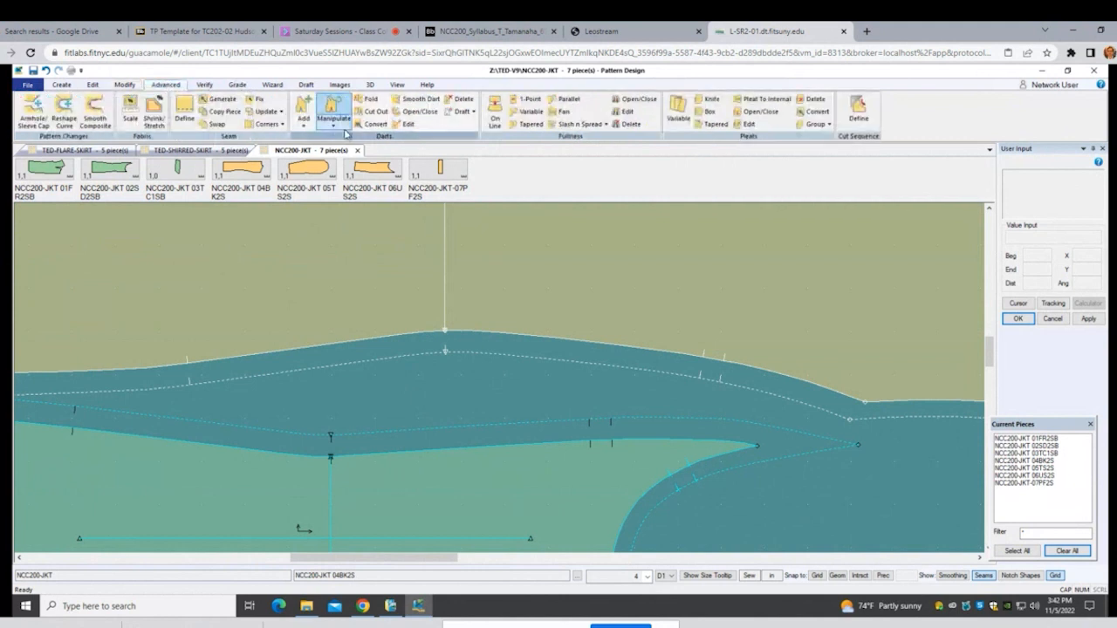
{"action": "left_click", "coordinate": [280, 124]}
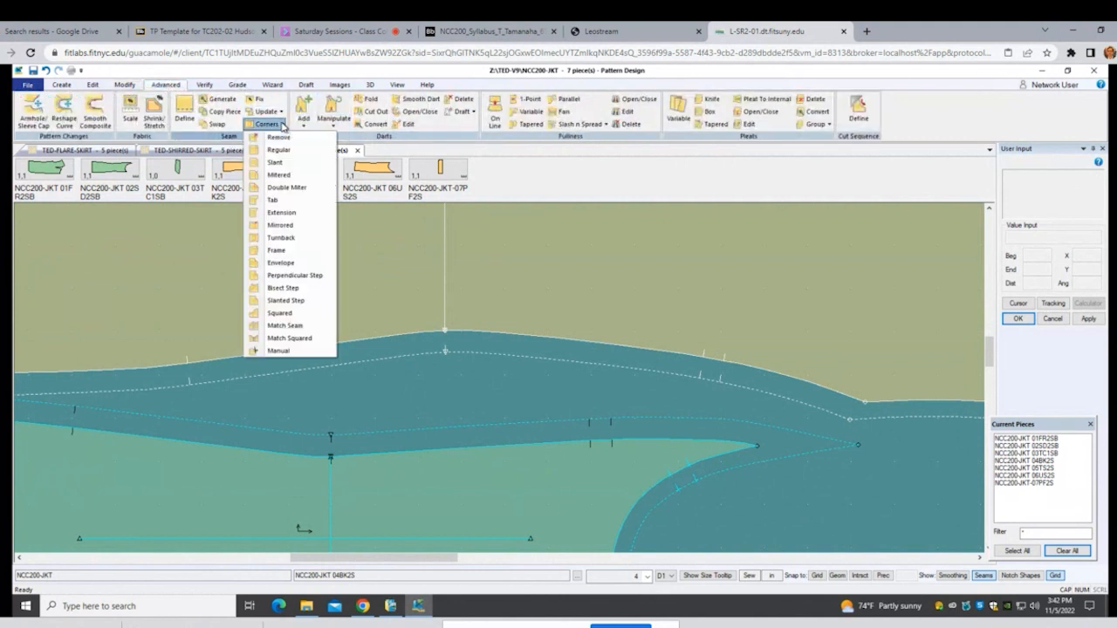
{"action": "left_click", "coordinate": [297, 313]}
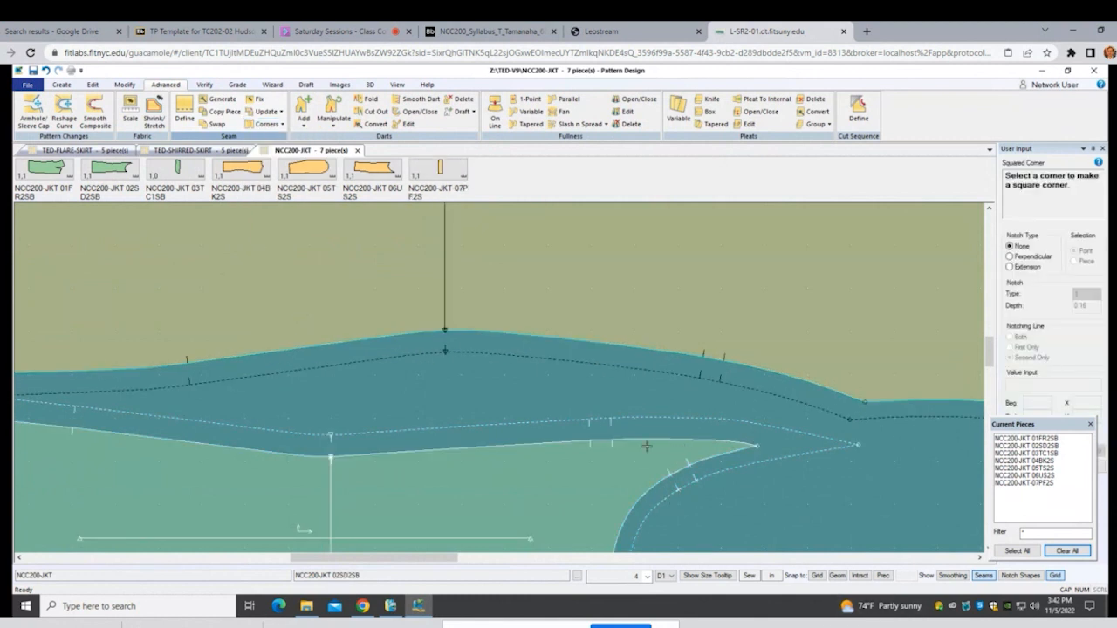
{"action": "mouse_move", "coordinate": [883, 606]}
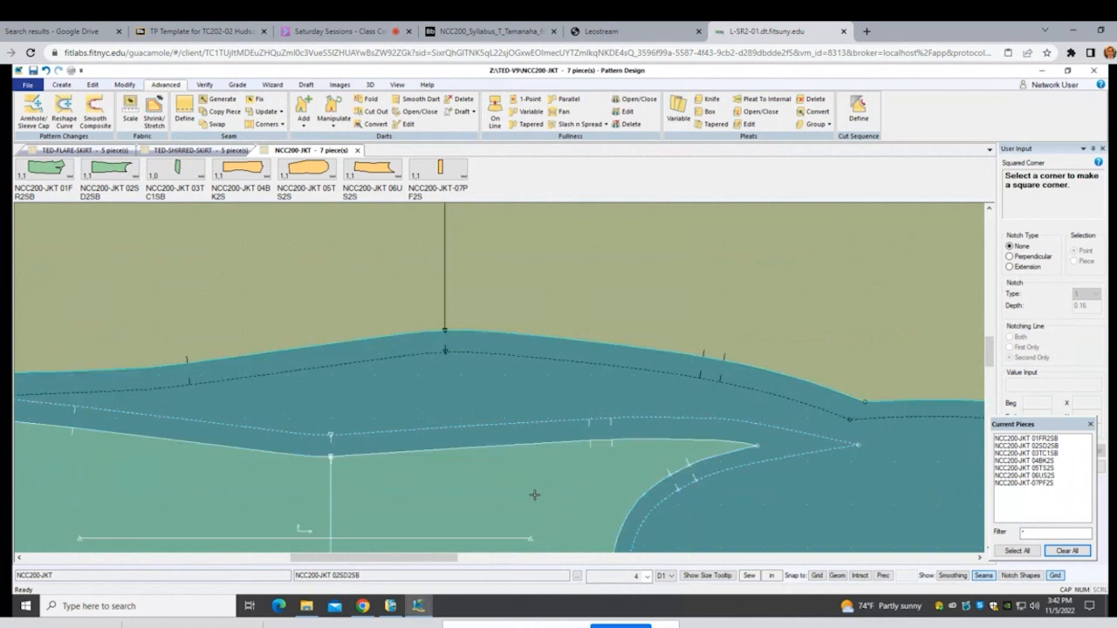
{"action": "left_click", "coordinate": [556, 446]}
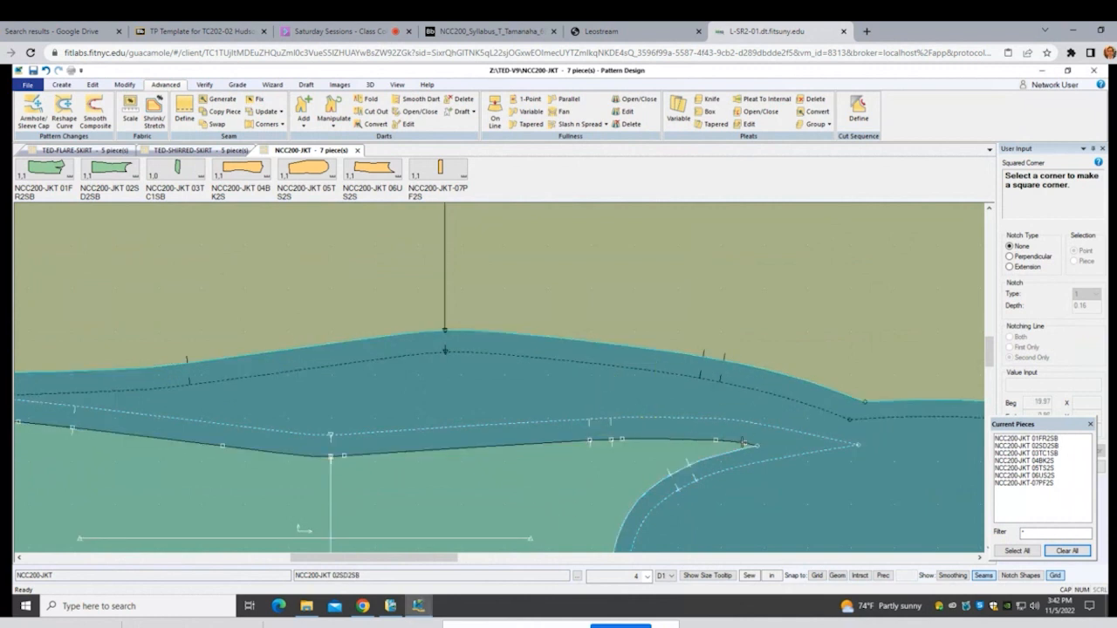
{"action": "left_click", "coordinate": [760, 446]}
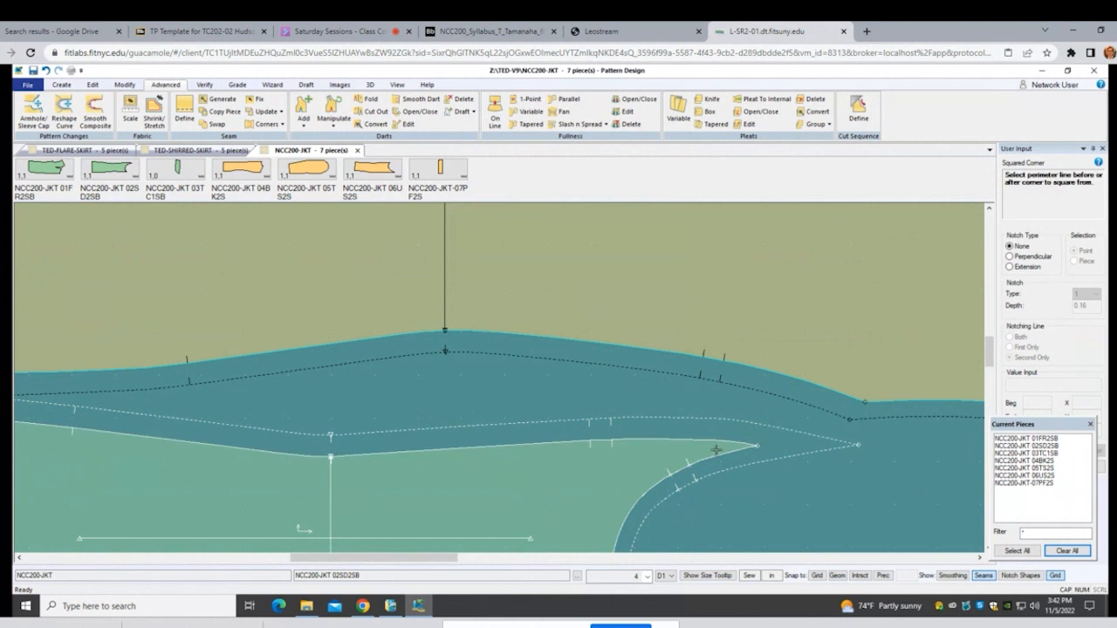
{"action": "left_click", "coordinate": [688, 441]}
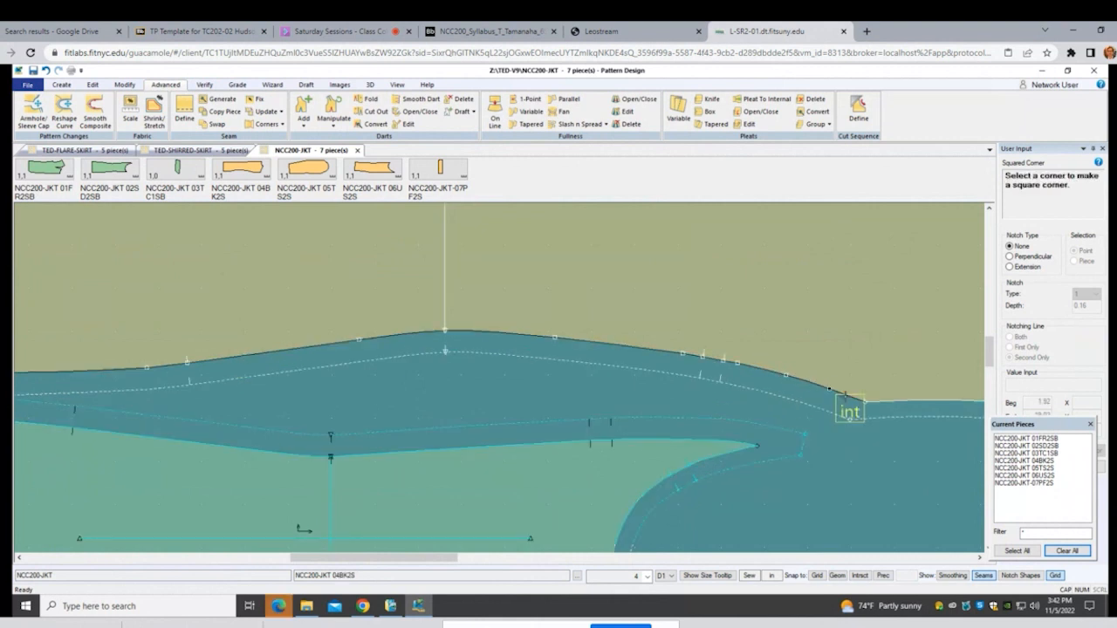
{"action": "left_click", "coordinate": [845, 395]}
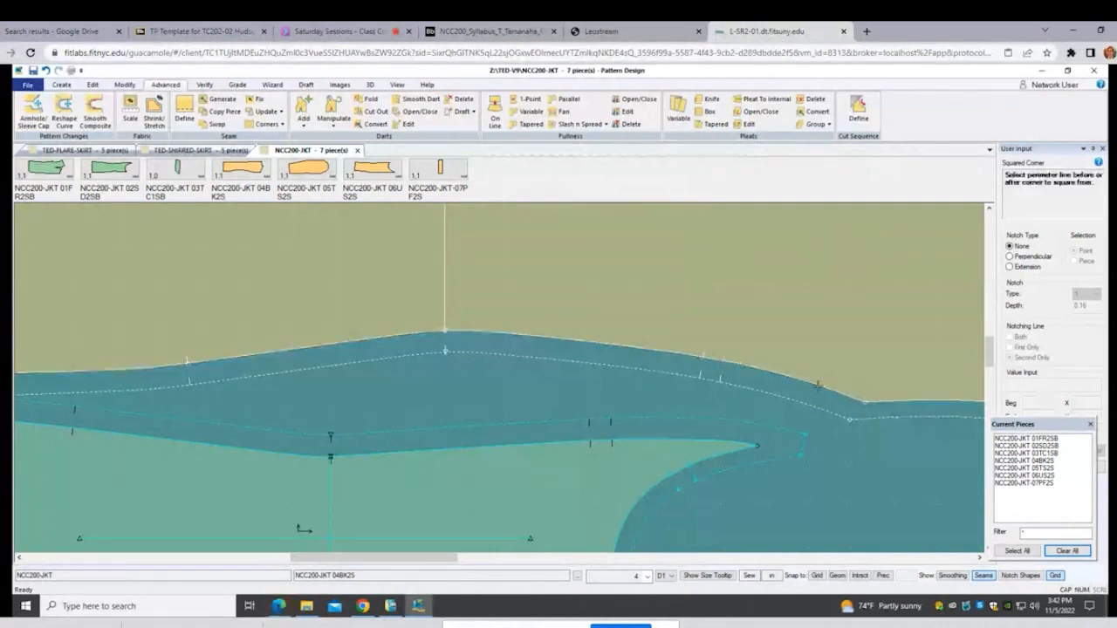
{"action": "left_click", "coordinate": [868, 404]}
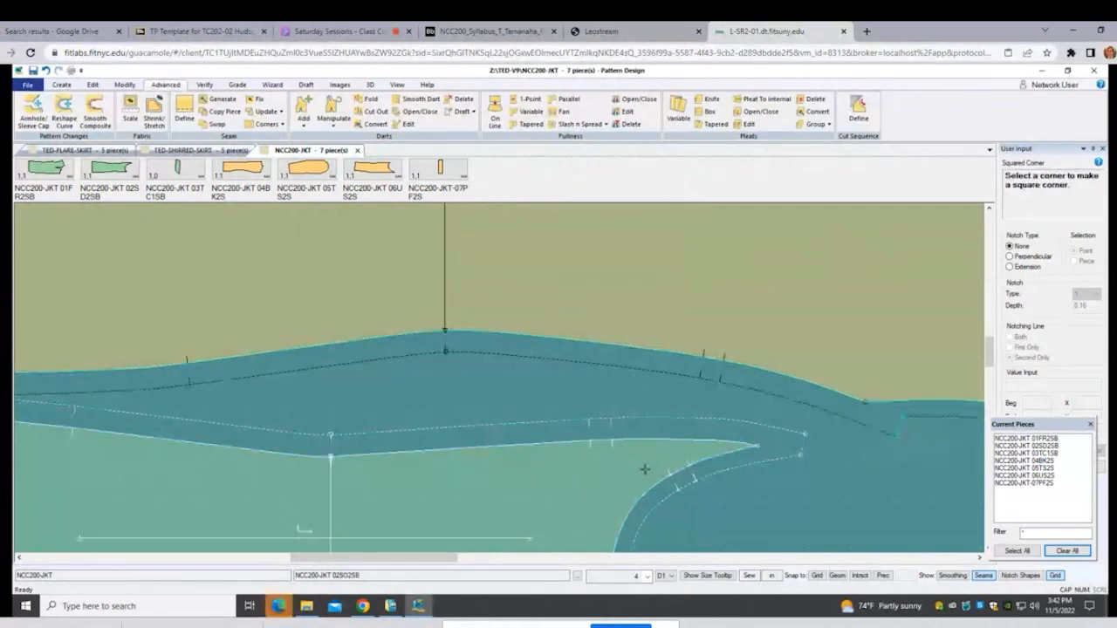
Step: Square the adjoining top corners of the top sleeve and undersleeve, squaring each from its double-notched seam line
{"action": "scroll", "coordinate": [644, 470], "scroll_direction": "down", "scroll_amount": 2}
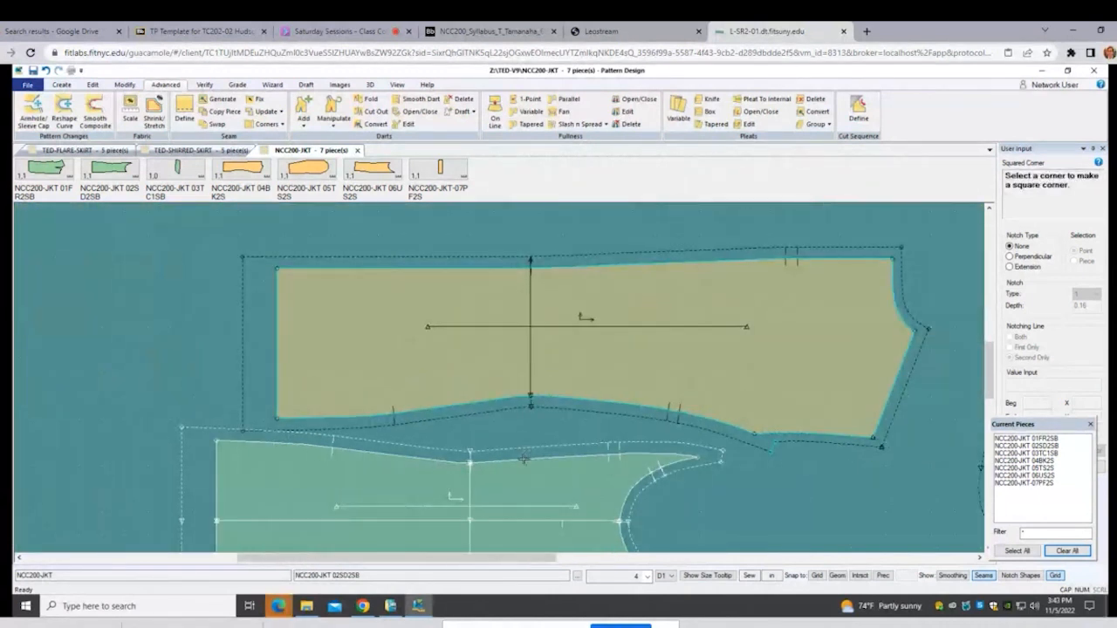
{"action": "scroll", "coordinate": [389, 469], "scroll_direction": "down", "scroll_amount": 3}
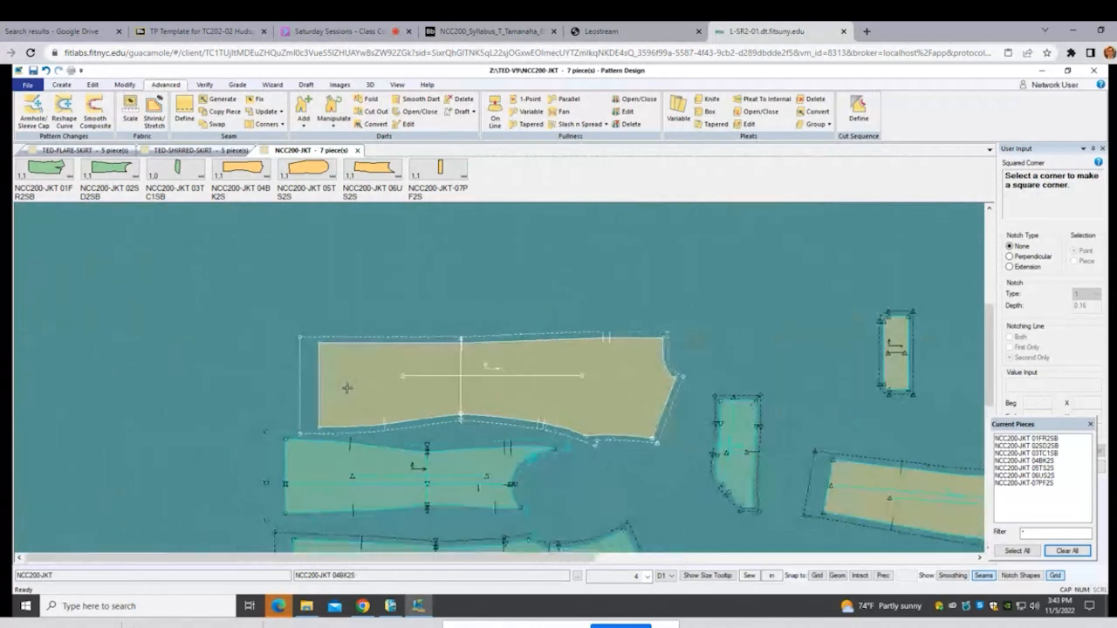
{"action": "scroll", "coordinate": [349, 389], "scroll_direction": "down", "scroll_amount": 4}
{"action": "scroll", "coordinate": [729, 500], "scroll_direction": "up", "scroll_amount": 3}
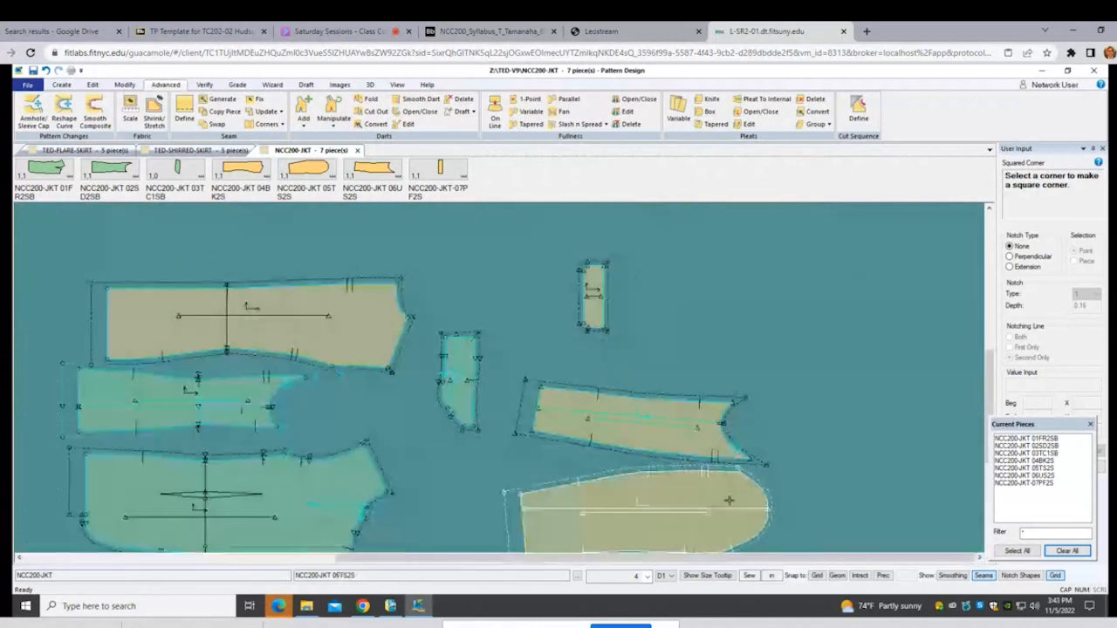
{"action": "scroll", "coordinate": [729, 500], "scroll_direction": "up", "scroll_amount": 5}
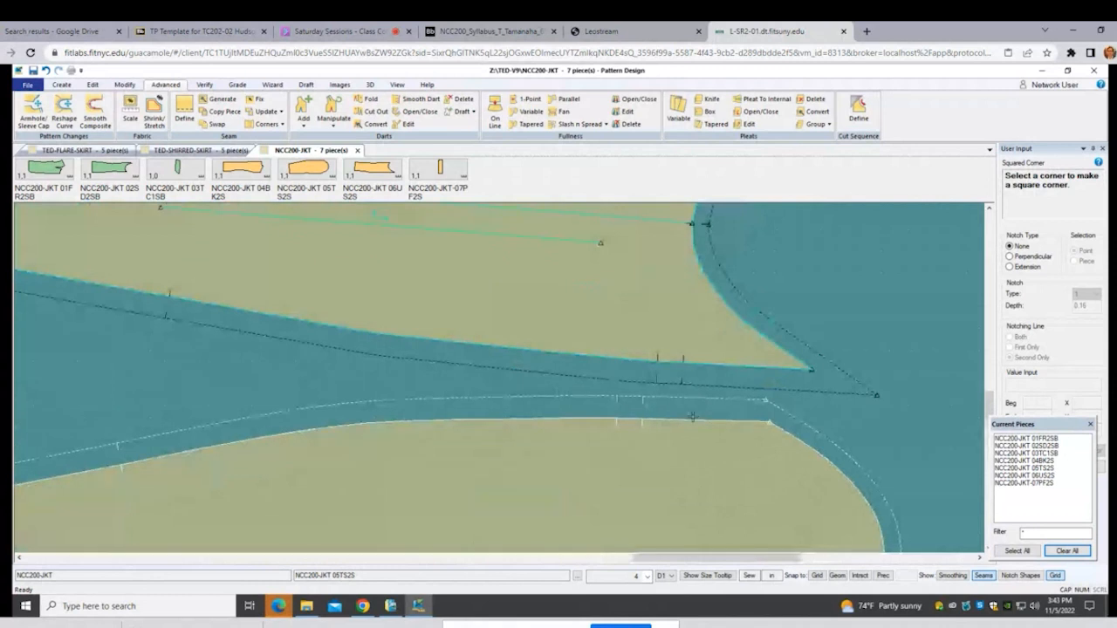
{"action": "left_click", "coordinate": [772, 424]}
{"action": "left_click", "coordinate": [742, 422]}
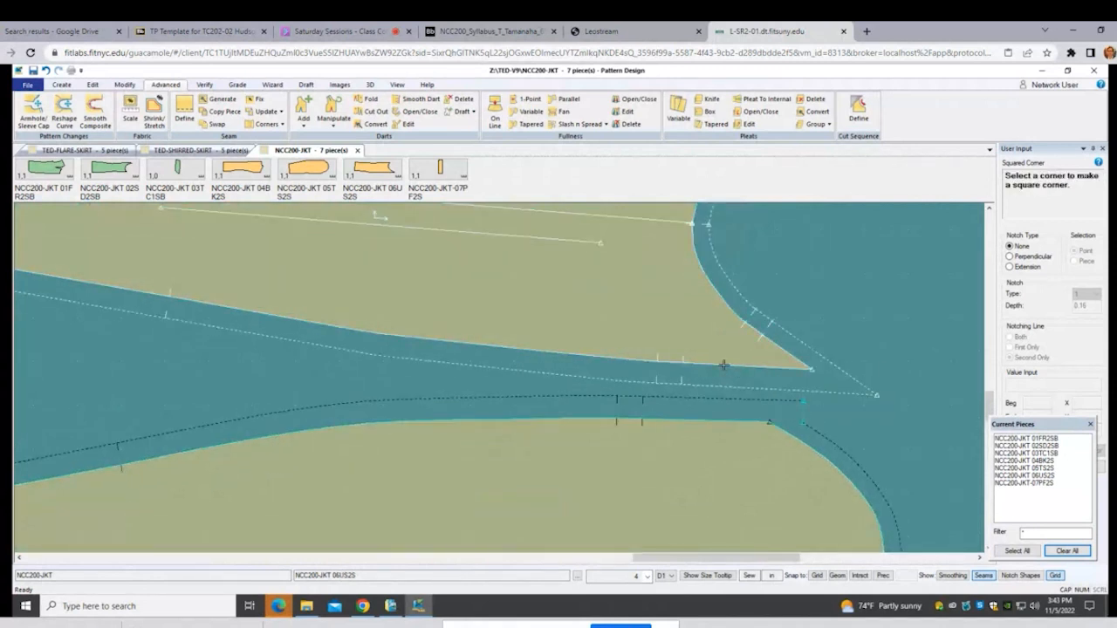
{"action": "left_click", "coordinate": [810, 369]}
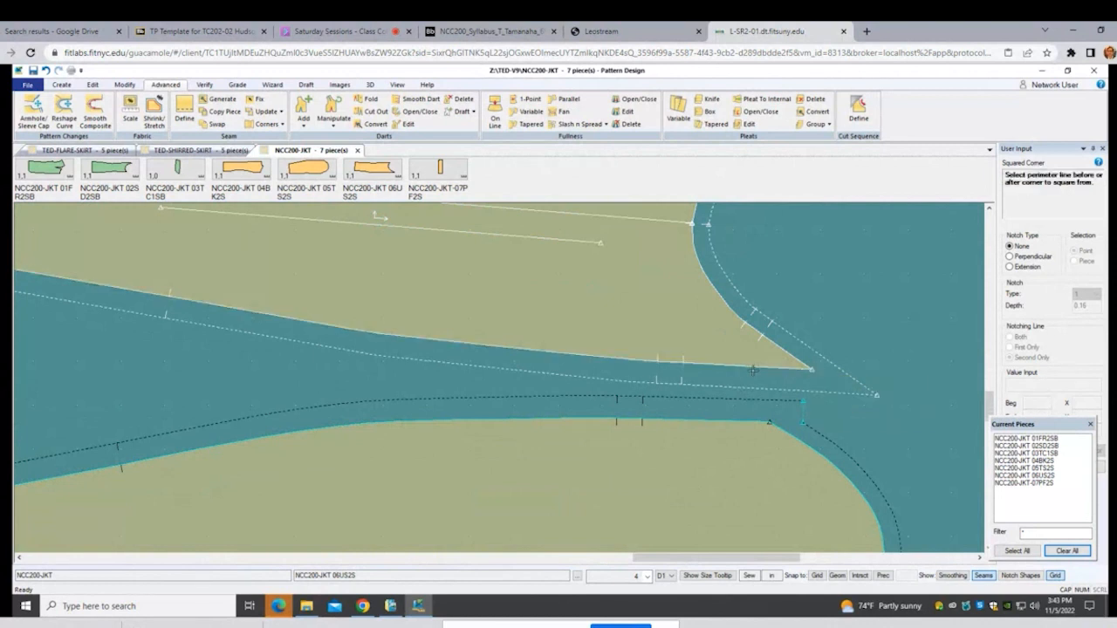
{"action": "left_click", "coordinate": [745, 369]}
Step: Square the undersleeve's other top corner from its single-notched seam line
{"action": "scroll", "coordinate": [765, 399], "scroll_direction": "down", "scroll_amount": 2}
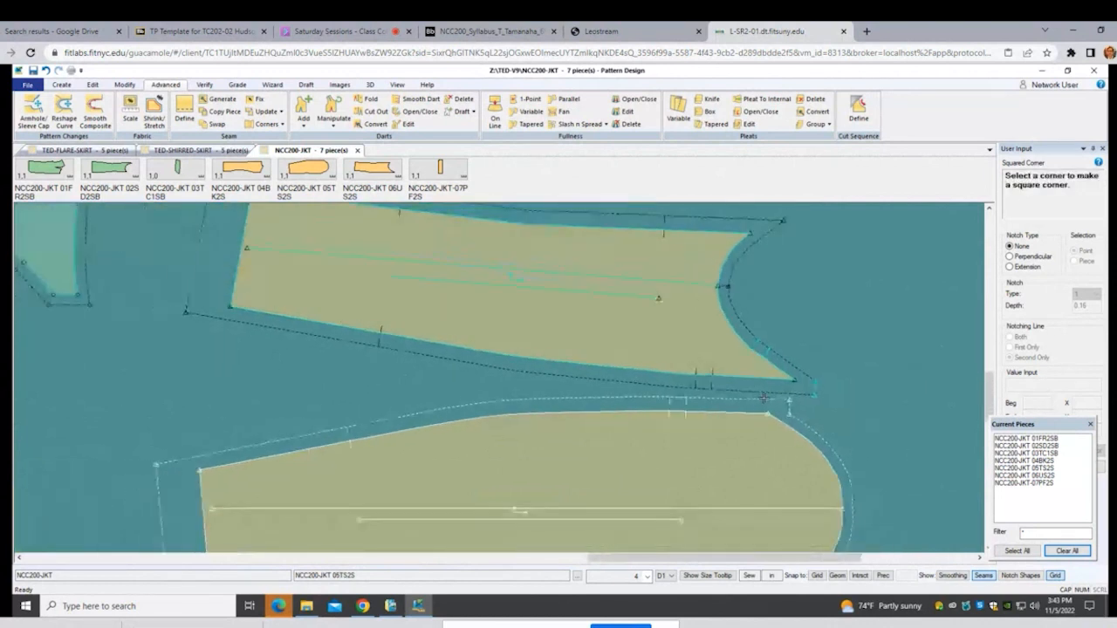
{"action": "scroll", "coordinate": [765, 398], "scroll_direction": "down", "scroll_amount": 1}
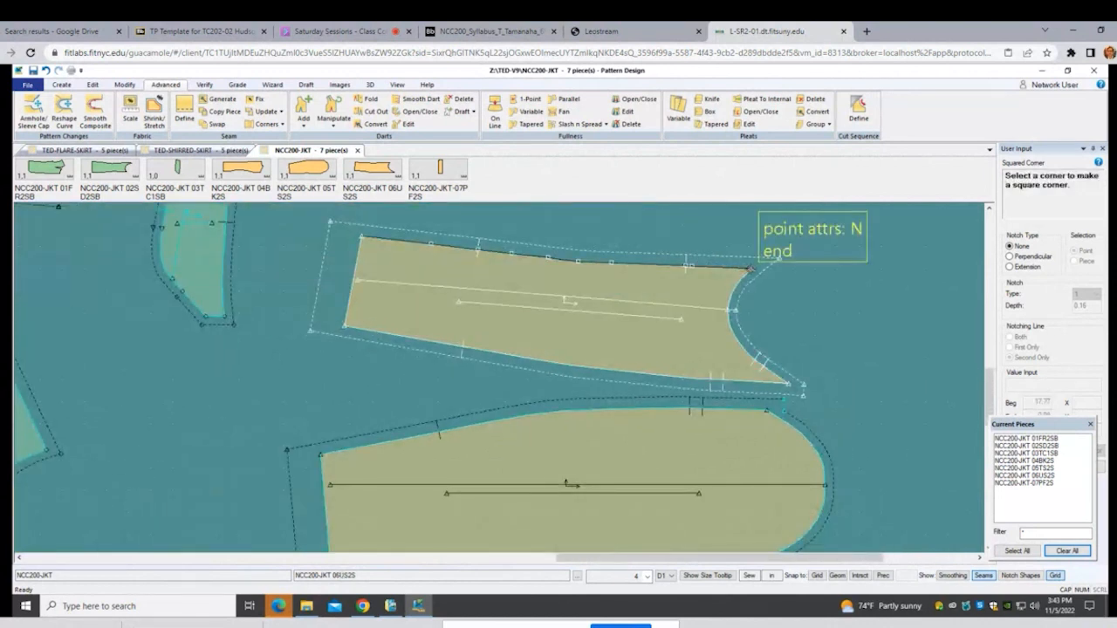
{"action": "left_click", "coordinate": [750, 269]}
{"action": "left_click", "coordinate": [735, 269]}
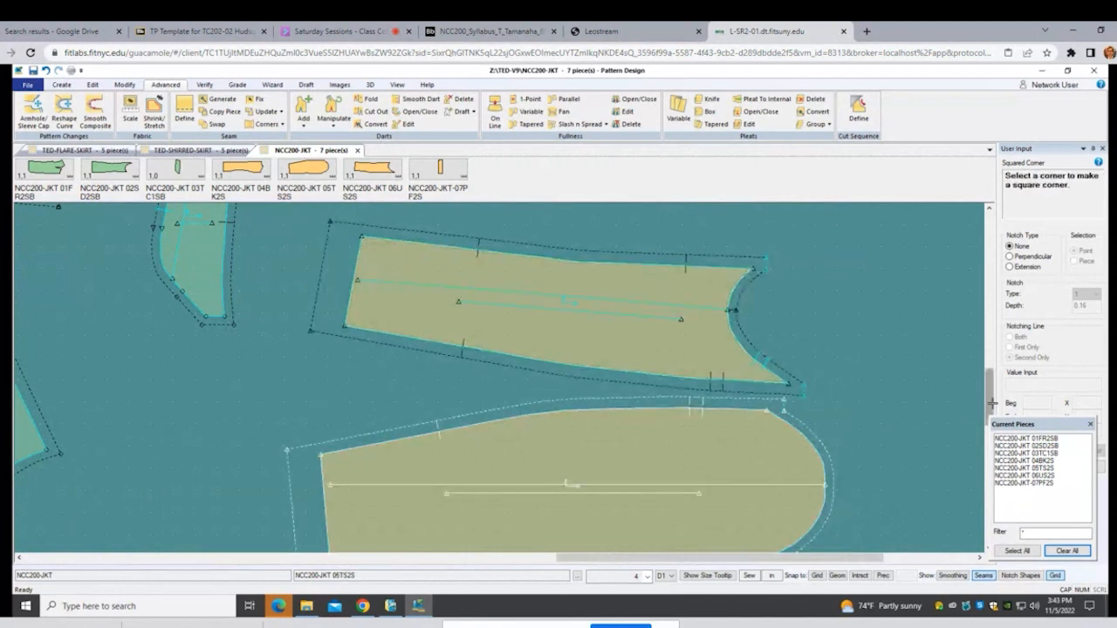
Step: Square the top sleeve's remaining cap corner from its single-notched seam line and finish the squared corner operation
{"action": "left_click_drag", "start_coordinate": [992, 403], "coordinate": [992, 434]}
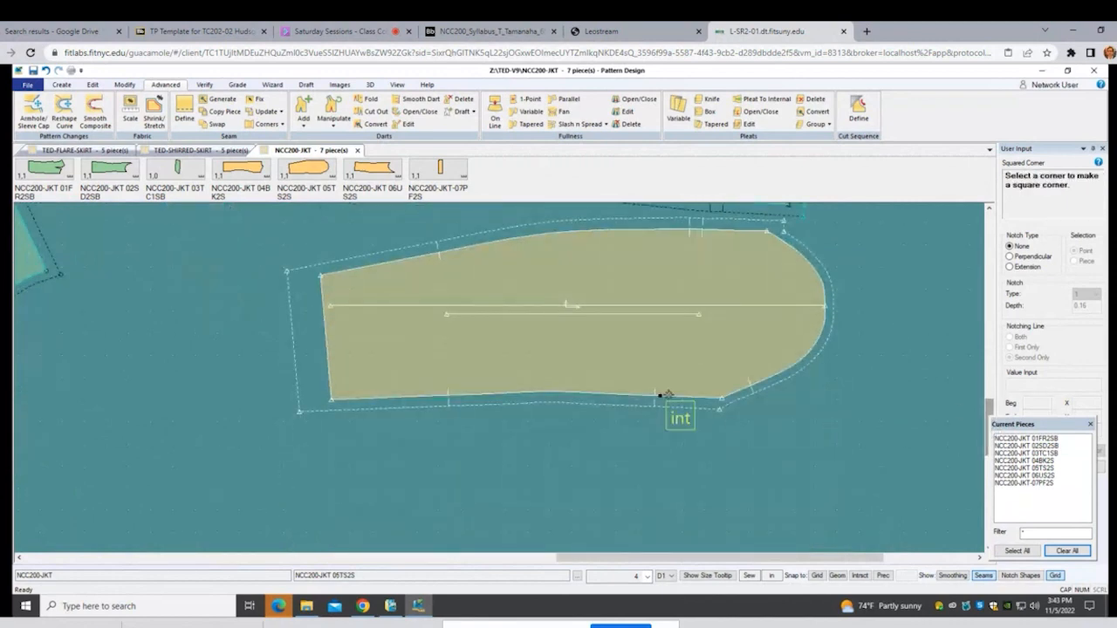
{"action": "left_click", "coordinate": [720, 399]}
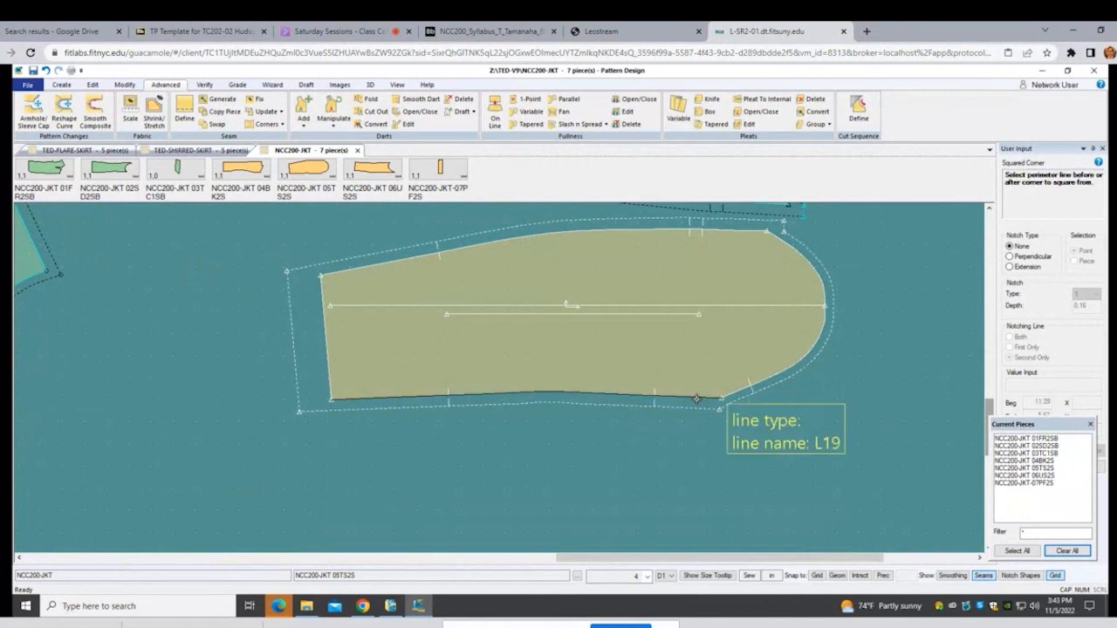
{"action": "left_click", "coordinate": [696, 399]}
{"action": "scroll", "coordinate": [730, 471], "scroll_direction": "down", "scroll_amount": 3}
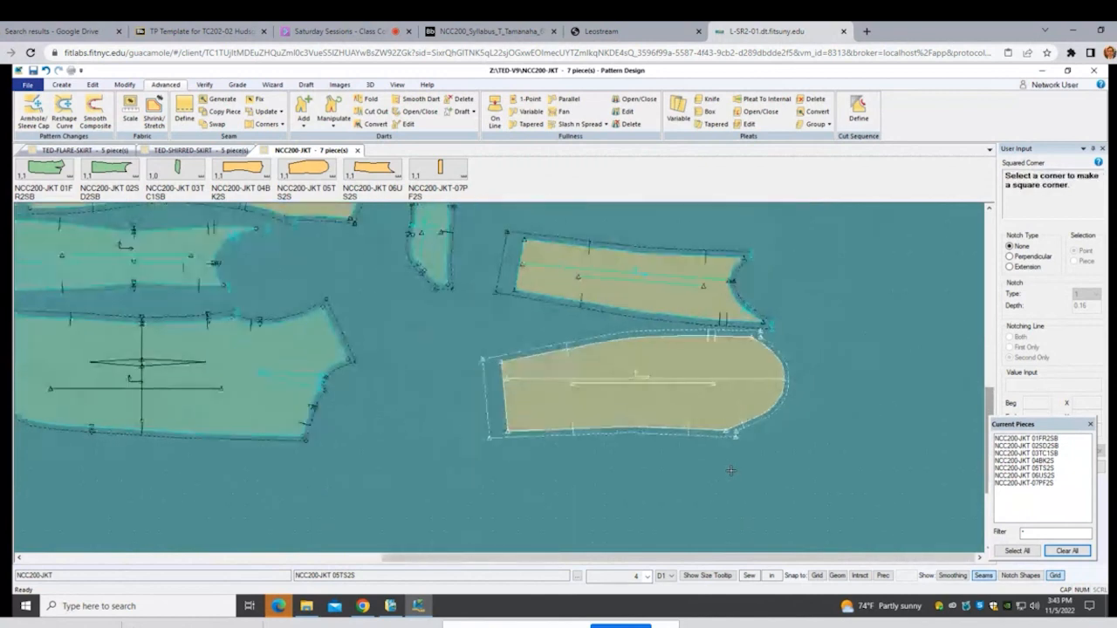
{"action": "right_click", "coordinate": [408, 385]}
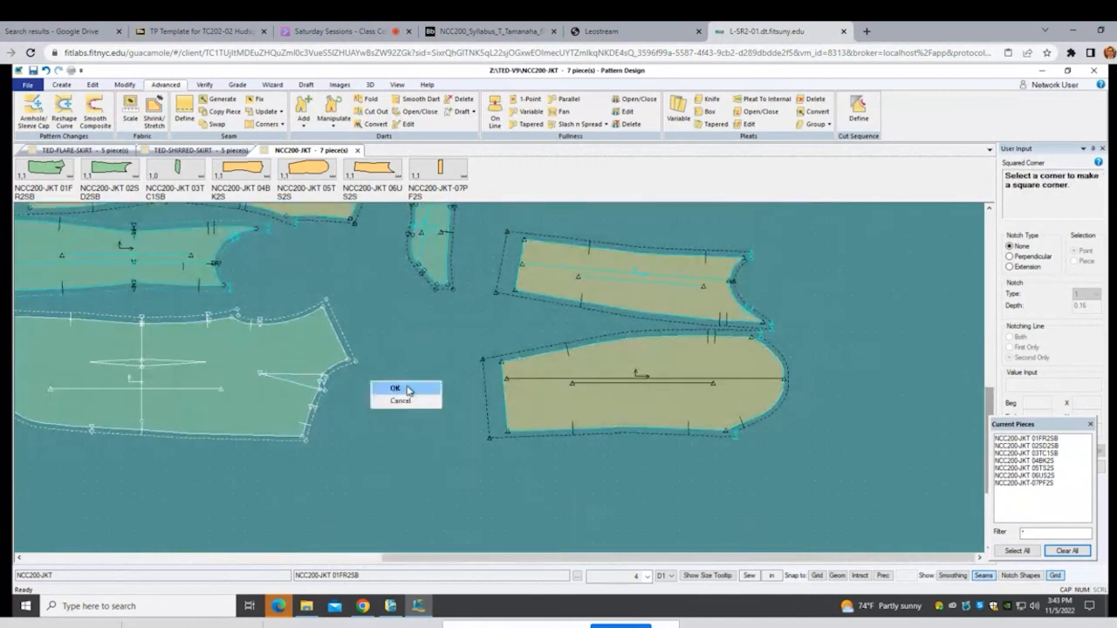
{"action": "left_click", "coordinate": [408, 387]}
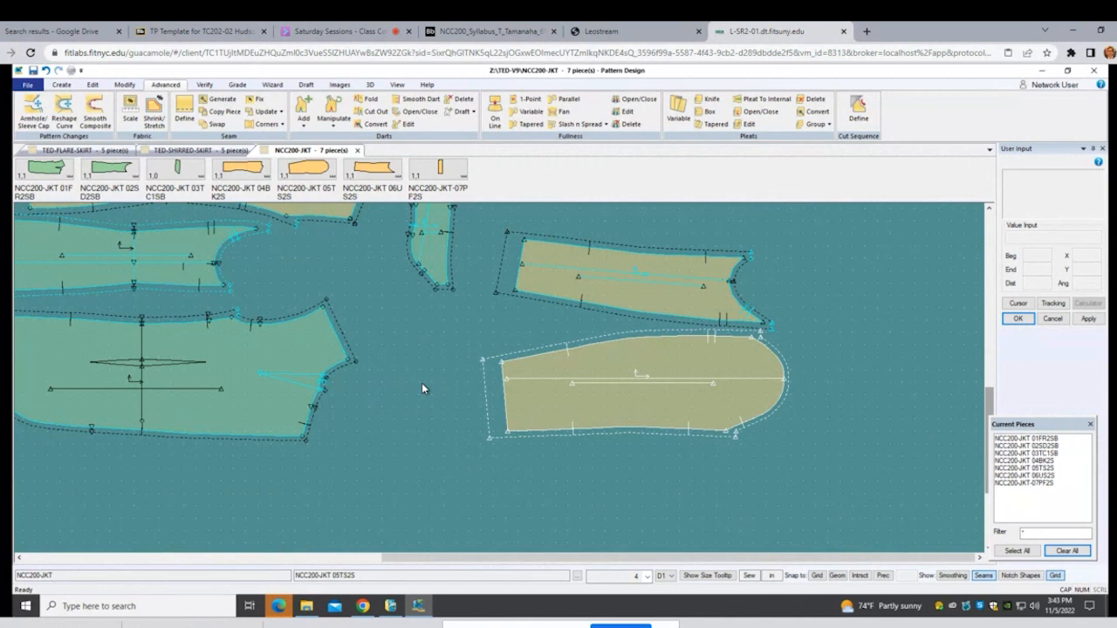
{"action": "left_click", "coordinate": [142, 408]}
{"action": "left_click", "coordinate": [285, 614]}
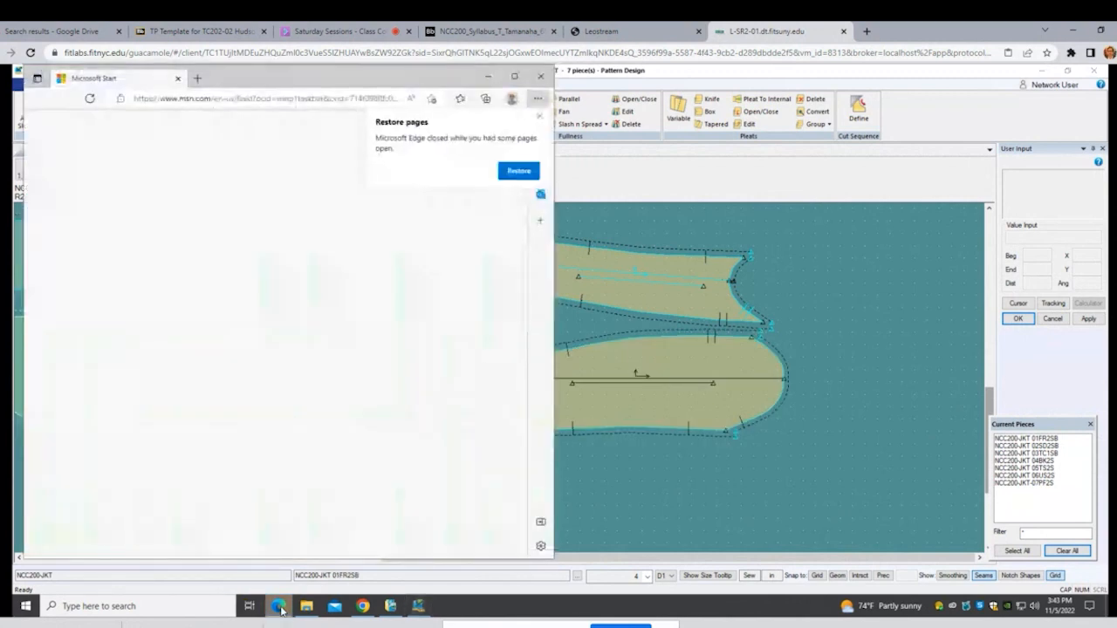
{"action": "left_click", "coordinate": [539, 78]}
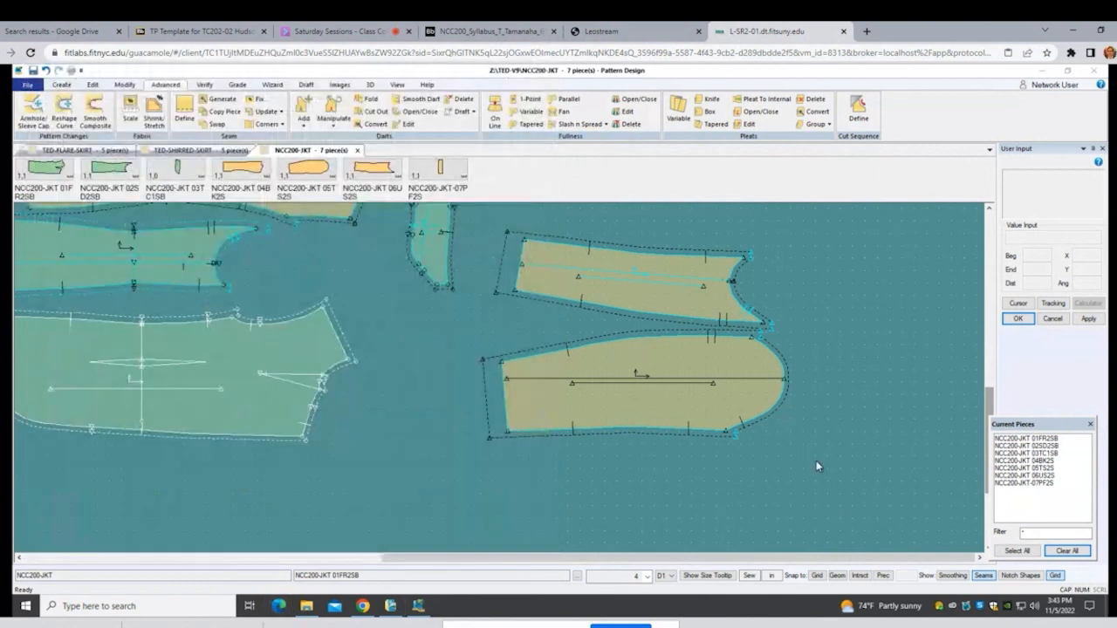
Step: Define an even manual seam allowance of 3/8 on the front piece's straight hem line, up to the rounded corner
{"action": "scroll", "coordinate": [644, 470], "scroll_direction": "down", "scroll_amount": 3}
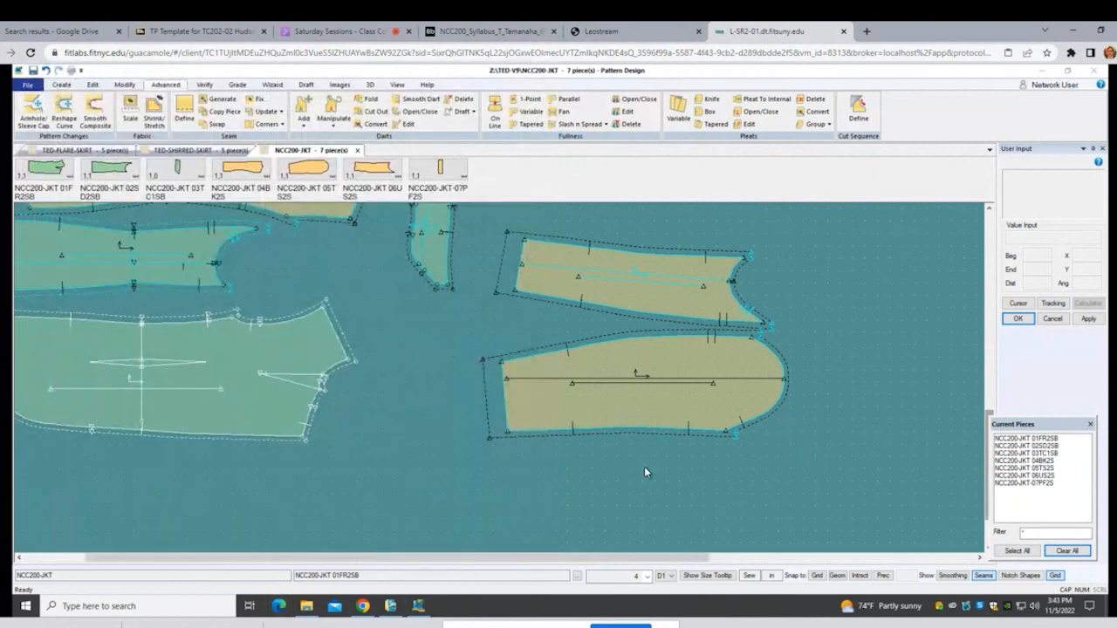
{"action": "scroll", "coordinate": [35, 385], "scroll_direction": "up", "scroll_amount": 3}
{"action": "scroll", "coordinate": [33, 382], "scroll_direction": "up", "scroll_amount": 1}
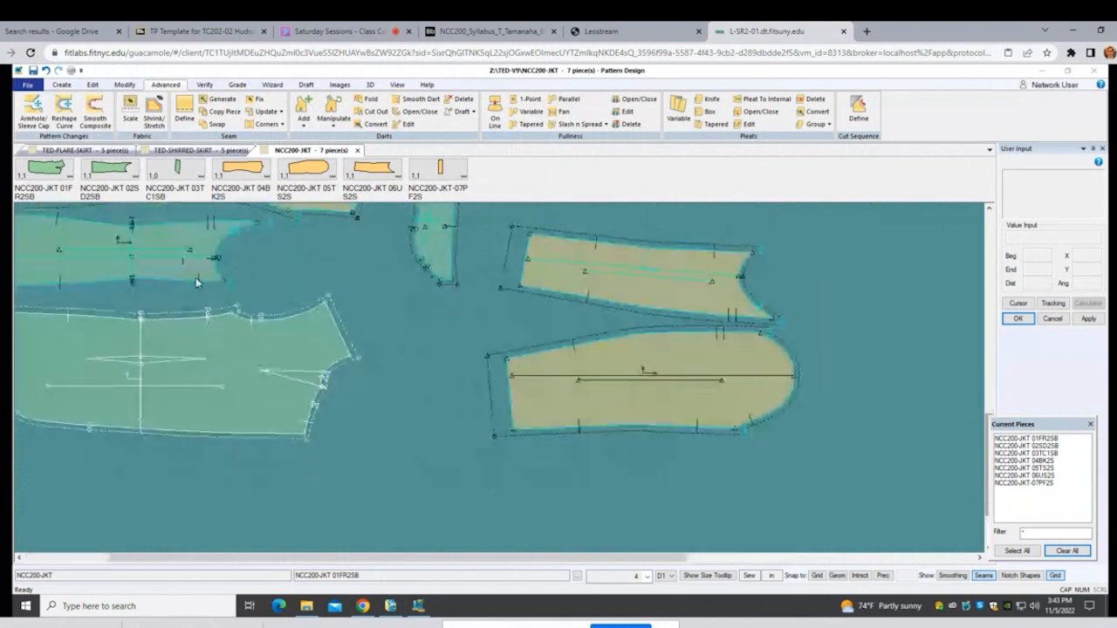
{"action": "left_click", "coordinate": [137, 375]}
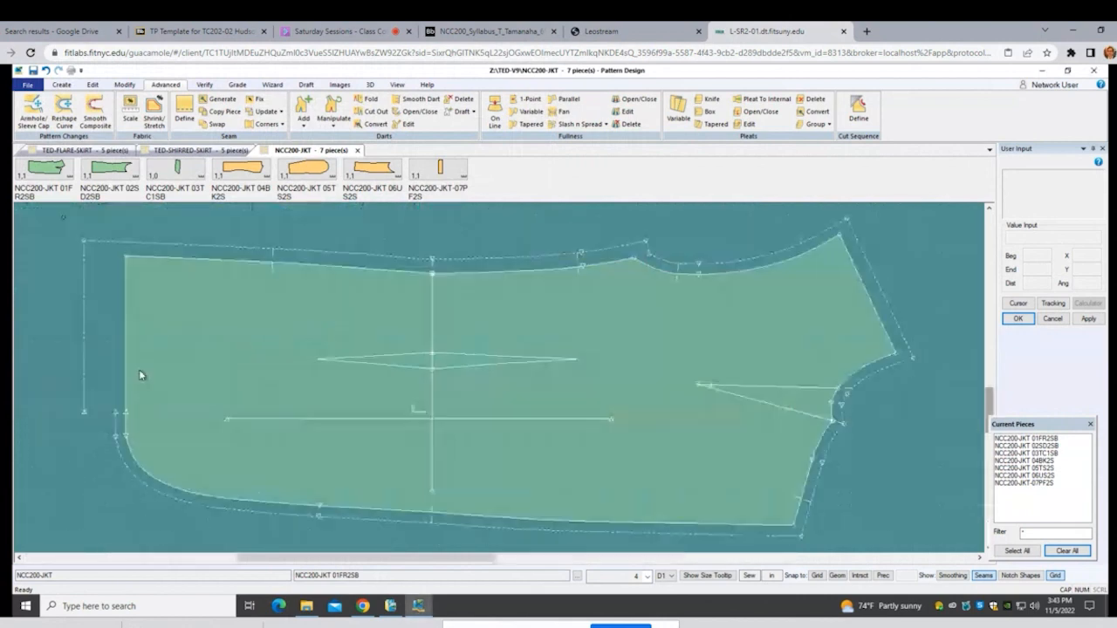
{"action": "scroll", "coordinate": [138, 369], "scroll_direction": "up", "scroll_amount": 3}
{"action": "scroll", "coordinate": [92, 410], "scroll_direction": "up", "scroll_amount": 2}
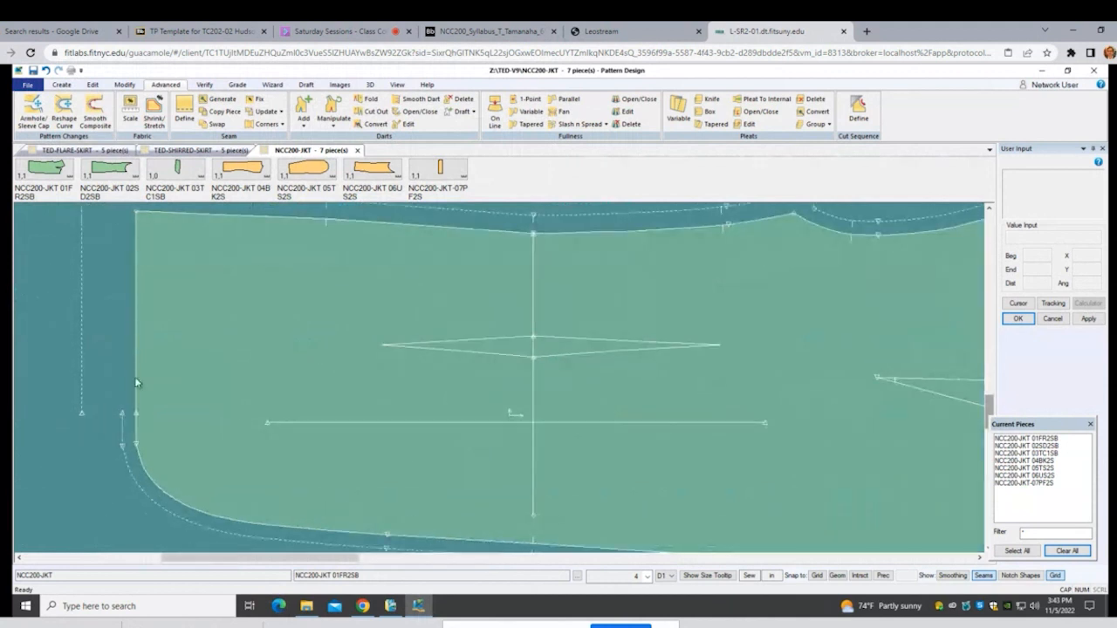
{"action": "scroll", "coordinate": [291, 408], "scroll_direction": "down", "scroll_amount": 1}
{"action": "scroll", "coordinate": [290, 408], "scroll_direction": "down", "scroll_amount": 1}
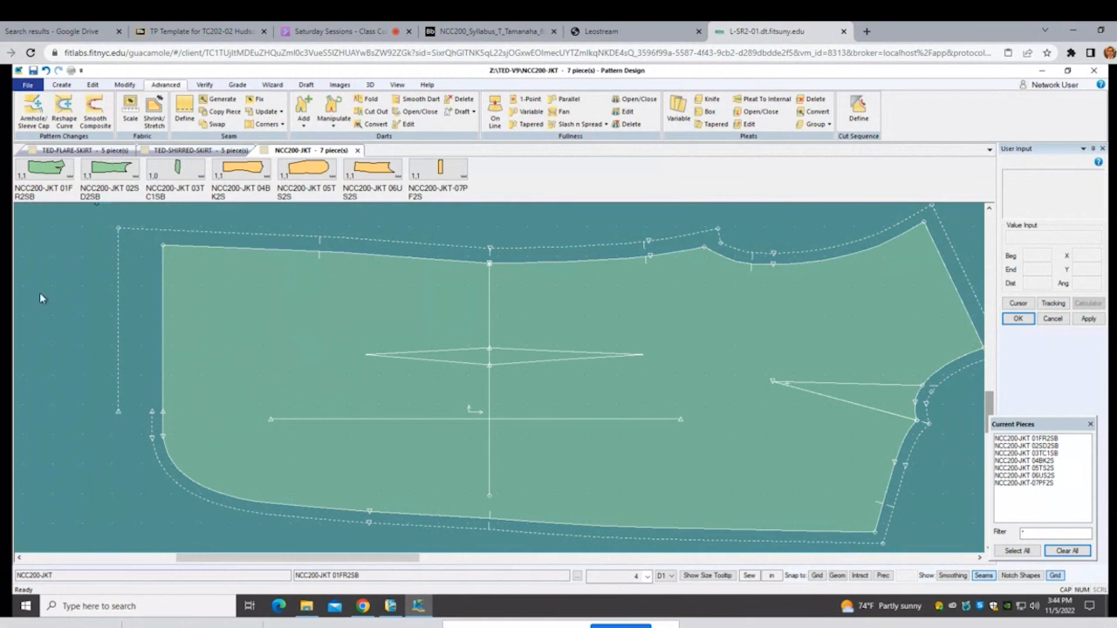
{"action": "left_click", "coordinate": [184, 109]}
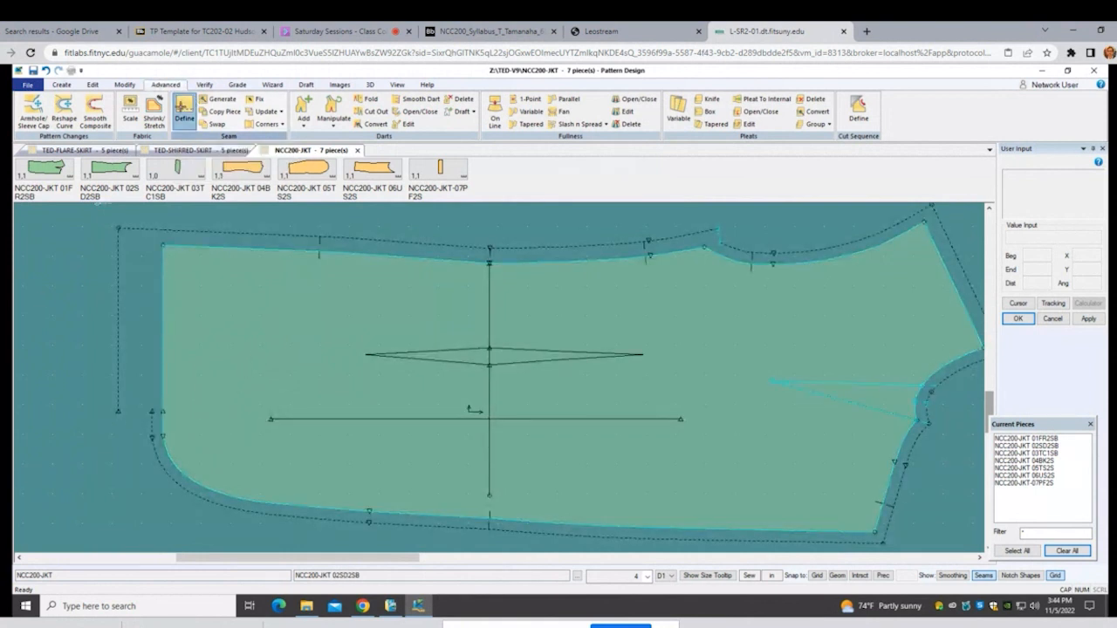
{"action": "left_click", "coordinate": [174, 320]}
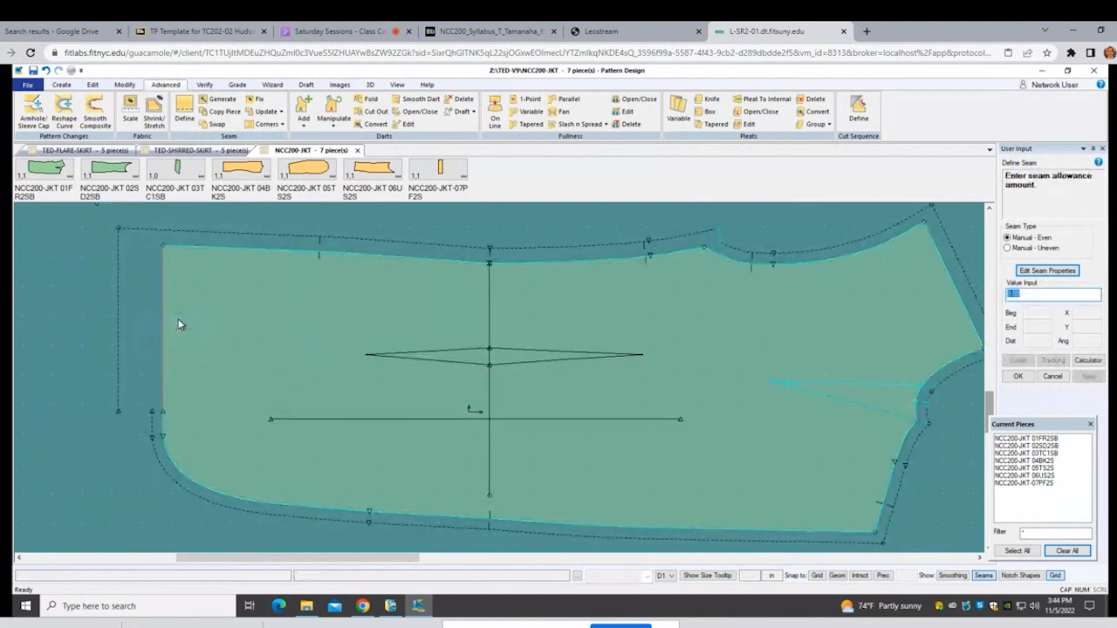
{"action": "type", "text": "3/8"}
{"action": "key", "text": "Return"}
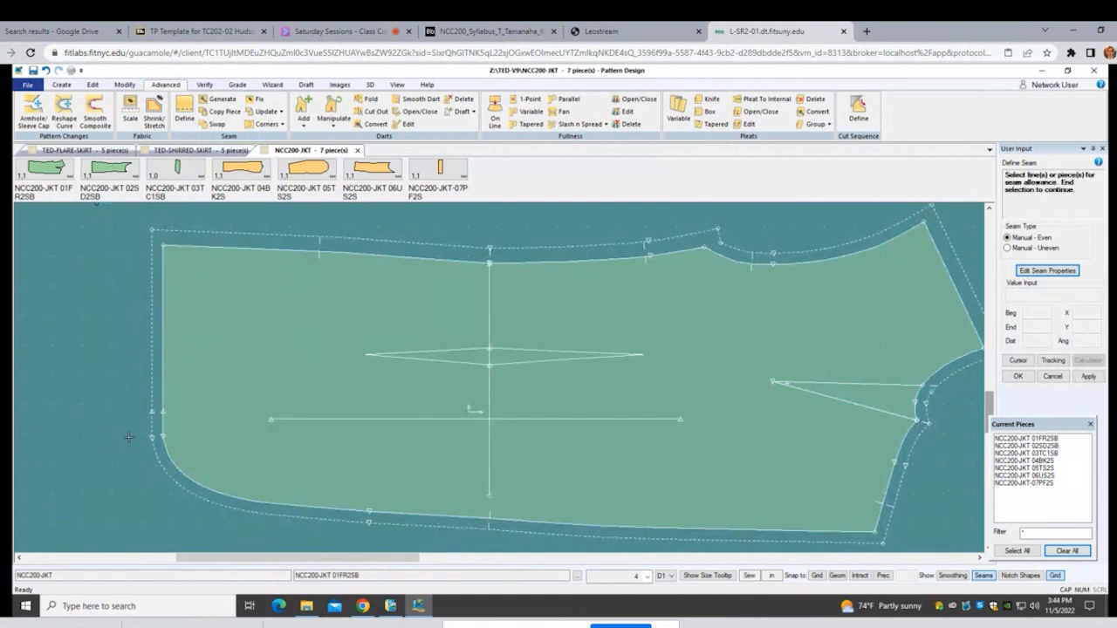
Step: Add a single standard notch of type 1 at the end of the front piece's straight hem line, just before the rounded corner
{"action": "scroll", "coordinate": [205, 408], "scroll_direction": "up", "scroll_amount": 1}
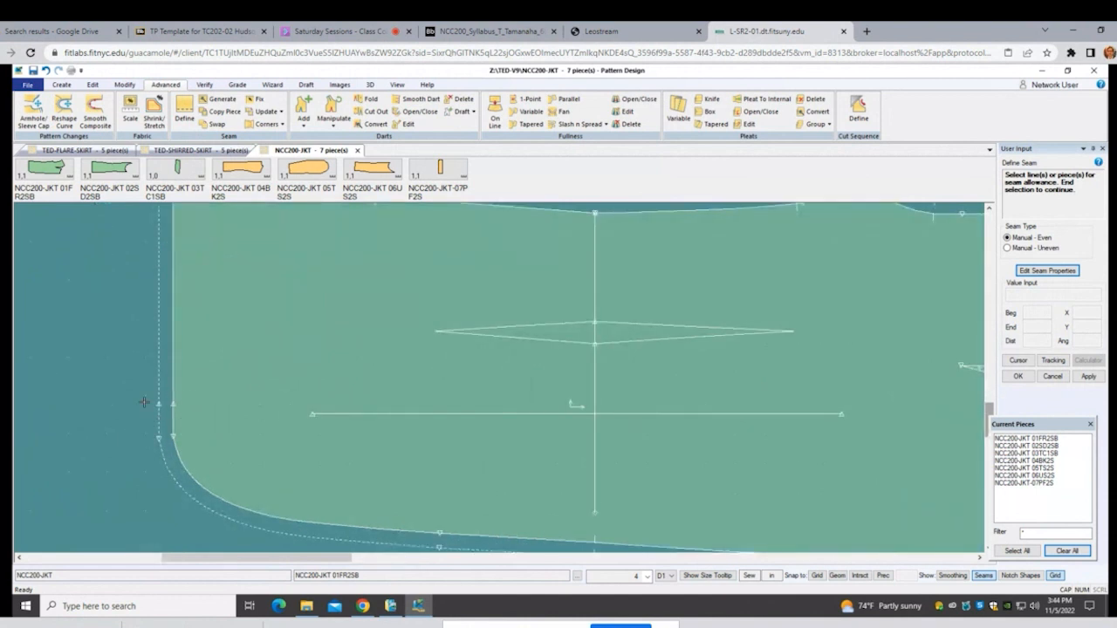
{"action": "left_click", "coordinate": [60, 87]}
{"action": "left_click", "coordinate": [84, 110]}
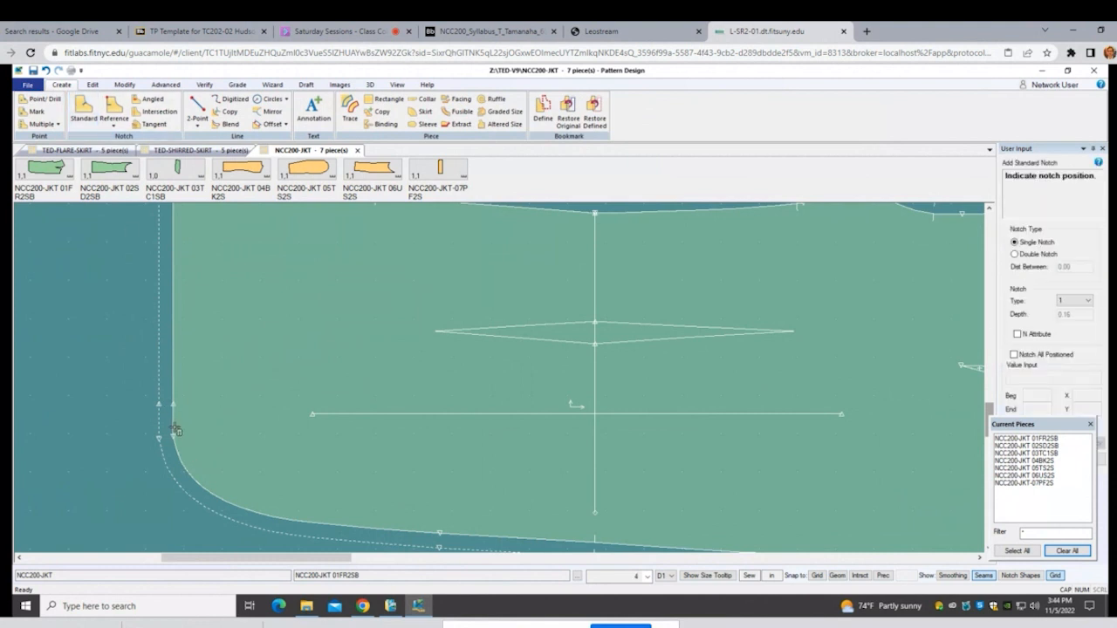
{"action": "left_click", "coordinate": [173, 402]}
{"action": "right_click", "coordinate": [246, 389]}
{"action": "left_click", "coordinate": [246, 390]}
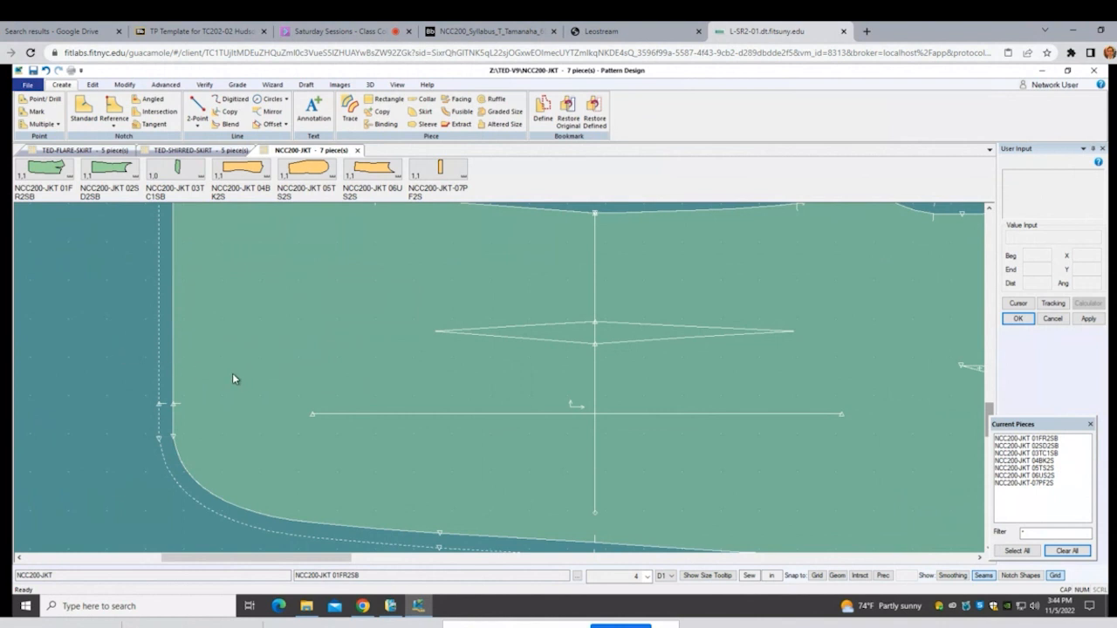
{"action": "scroll", "coordinate": [218, 426], "scroll_direction": "down", "scroll_amount": 1}
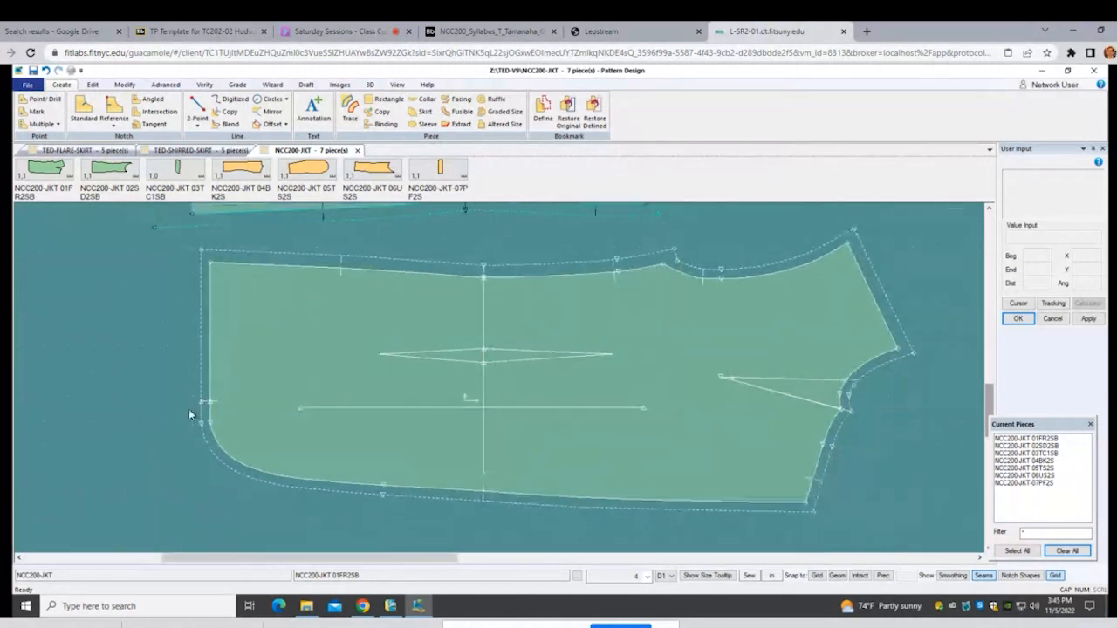
{"action": "scroll", "coordinate": [203, 431], "scroll_direction": "up", "scroll_amount": 2}
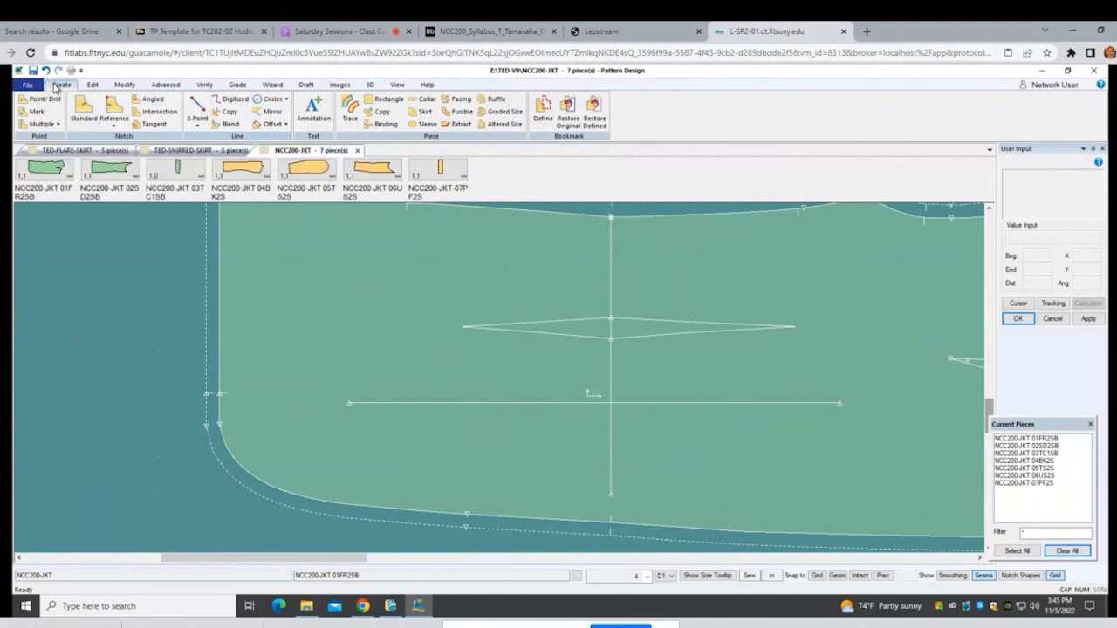
{"action": "left_click", "coordinate": [177, 87]}
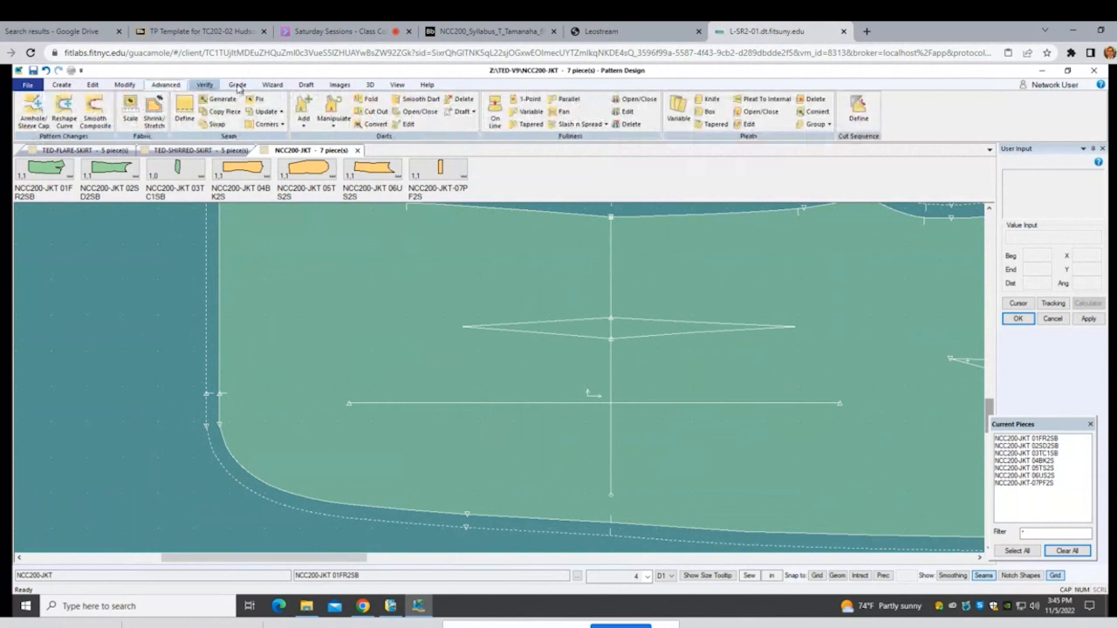
{"action": "left_click", "coordinate": [281, 124]}
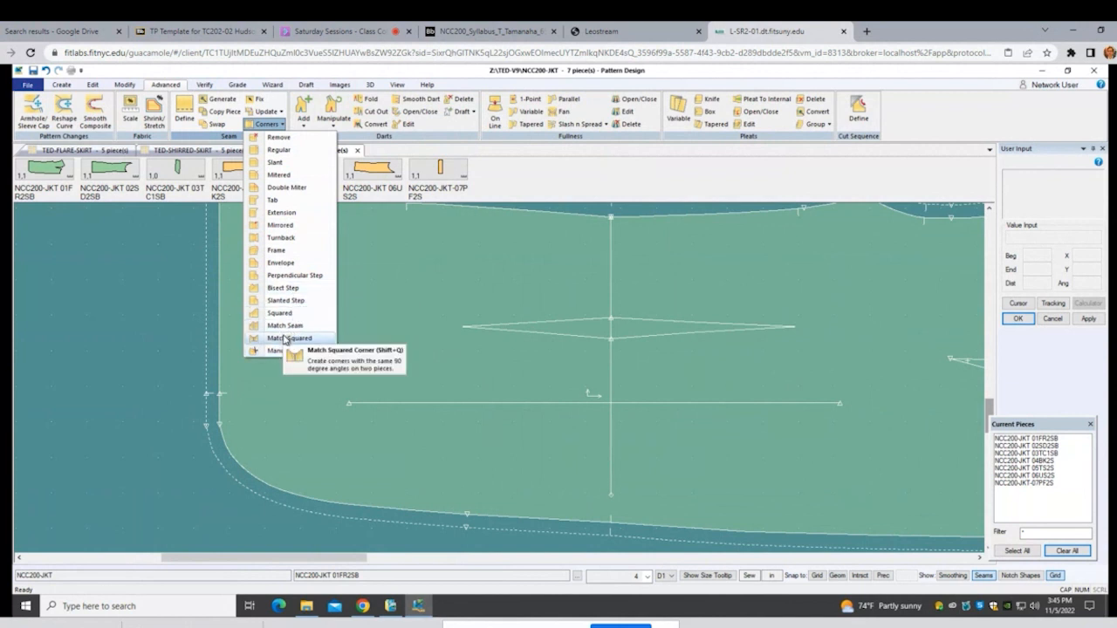
{"action": "left_click", "coordinate": [284, 276]}
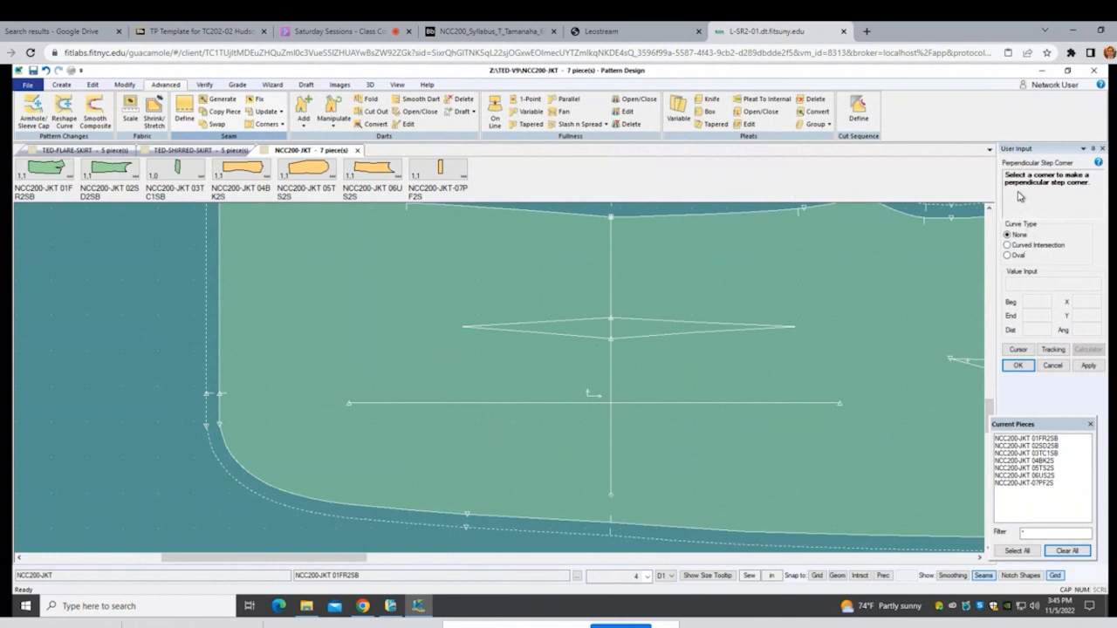
{"action": "scroll", "coordinate": [186, 413], "scroll_direction": "up", "scroll_amount": 1}
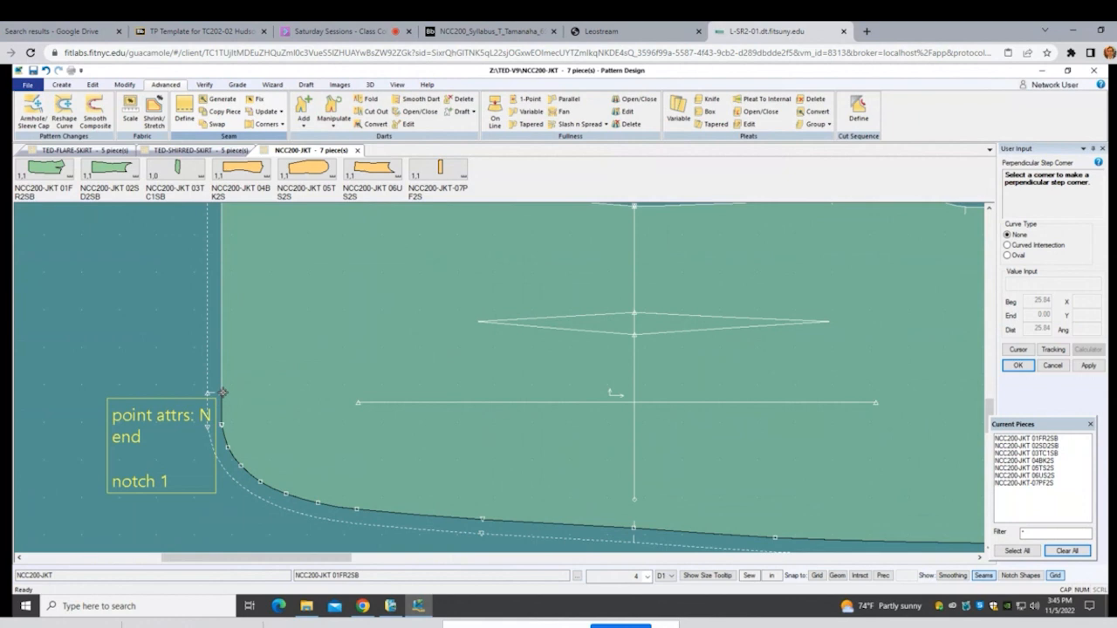
{"action": "left_click", "coordinate": [222, 392]}
{"action": "scroll", "coordinate": [222, 397], "scroll_direction": "down", "scroll_amount": 1}
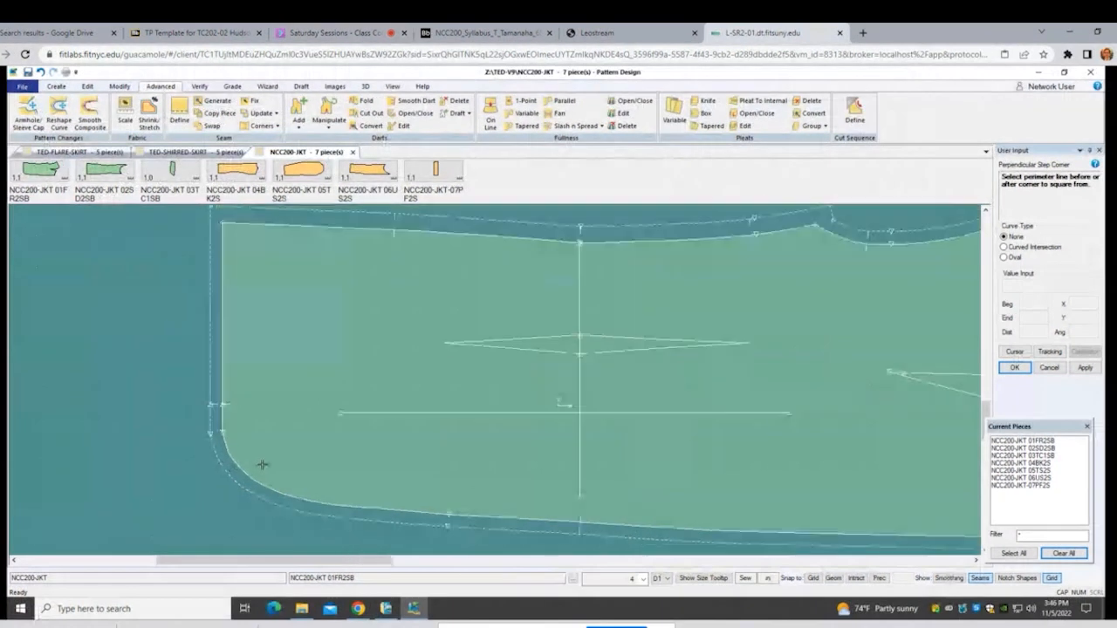
{"action": "scroll", "coordinate": [262, 464], "scroll_direction": "down", "scroll_amount": 1}
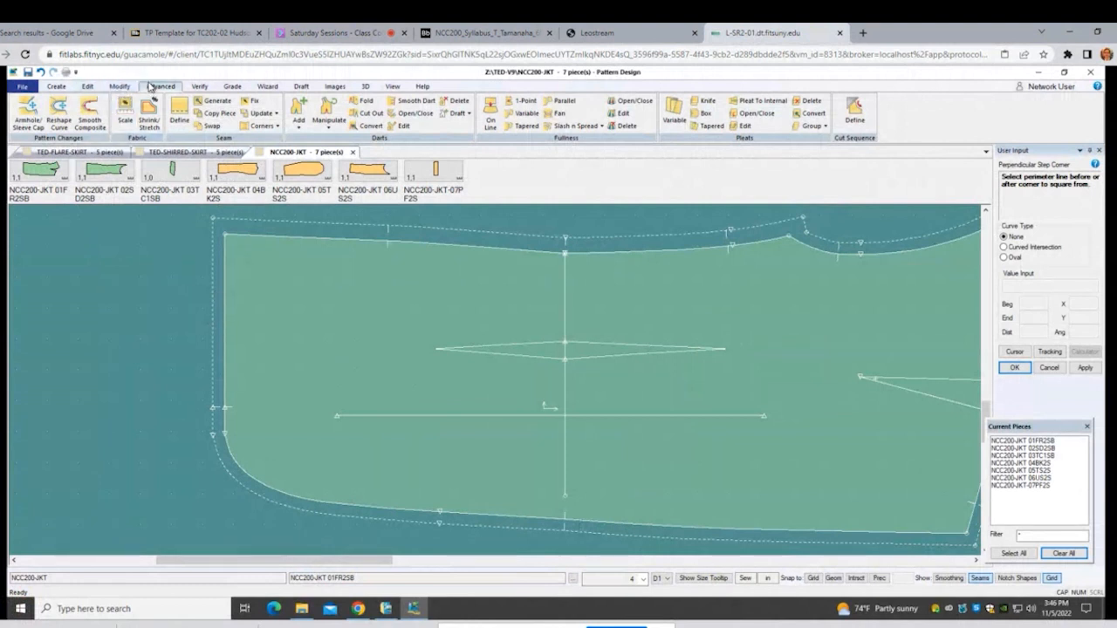
Step: Create a perpendicular step corner at the front's hem notch, squared from the curved edge, with seam allowance 1 on the straight hem line
{"action": "left_click", "coordinate": [262, 125]}
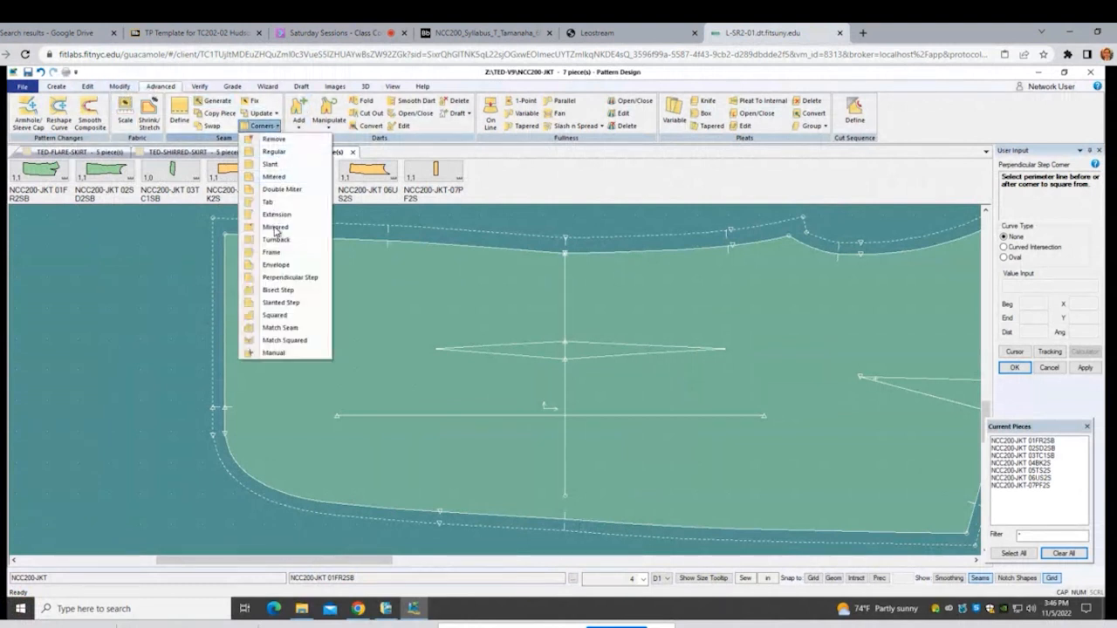
{"action": "left_click", "coordinate": [285, 279]}
{"action": "scroll", "coordinate": [194, 439], "scroll_direction": "up", "scroll_amount": 2}
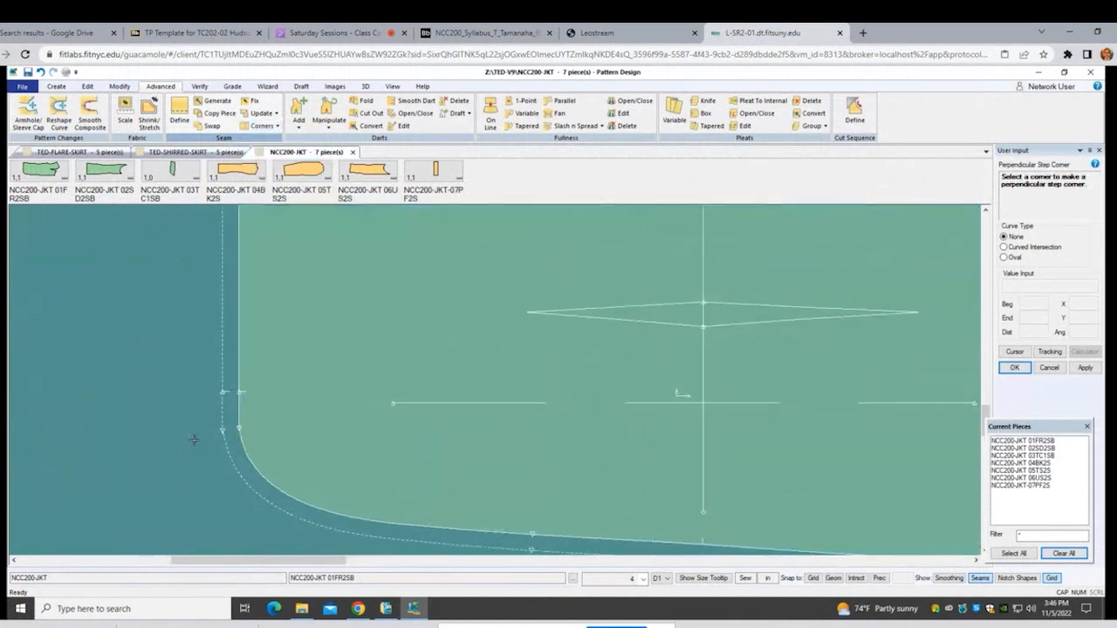
{"action": "scroll", "coordinate": [194, 439], "scroll_direction": "up", "scroll_amount": 1}
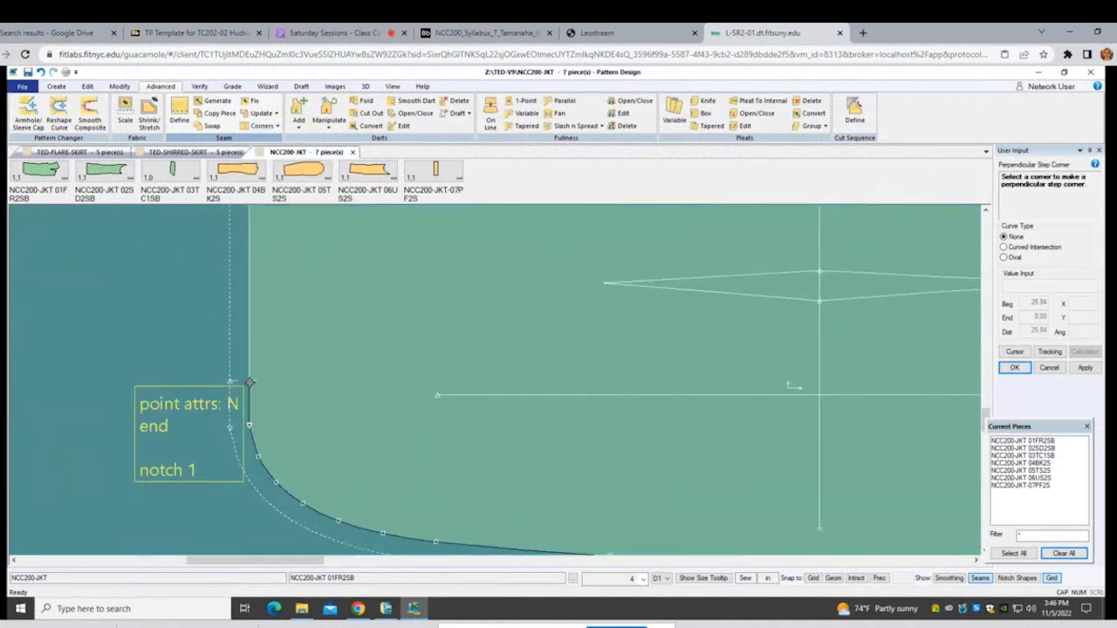
{"action": "left_click", "coordinate": [250, 383]}
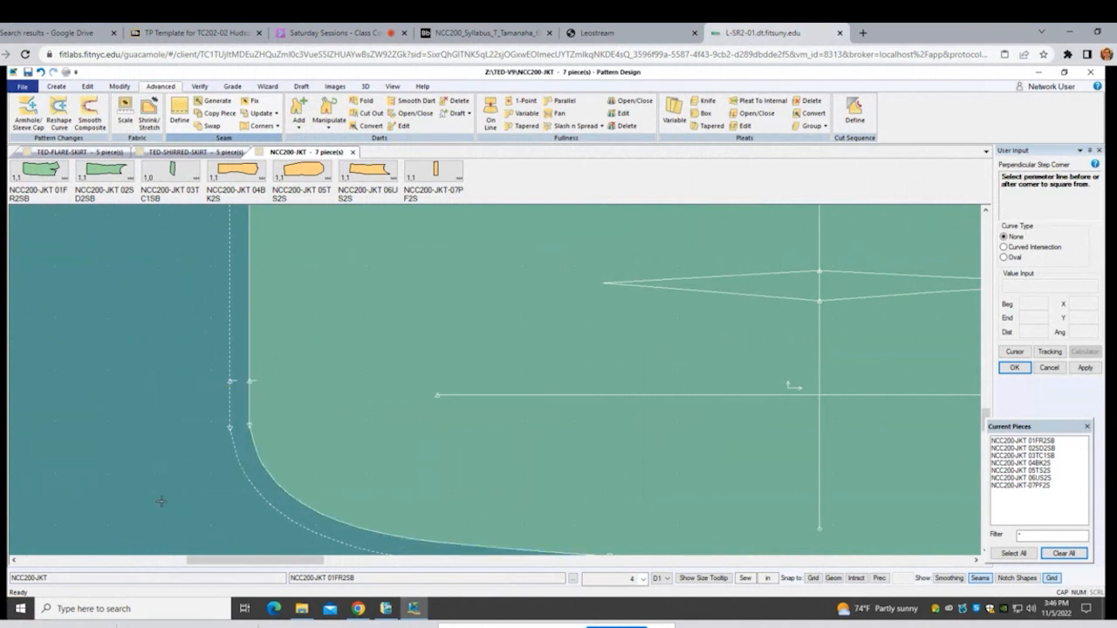
{"action": "left_click", "coordinate": [258, 457]}
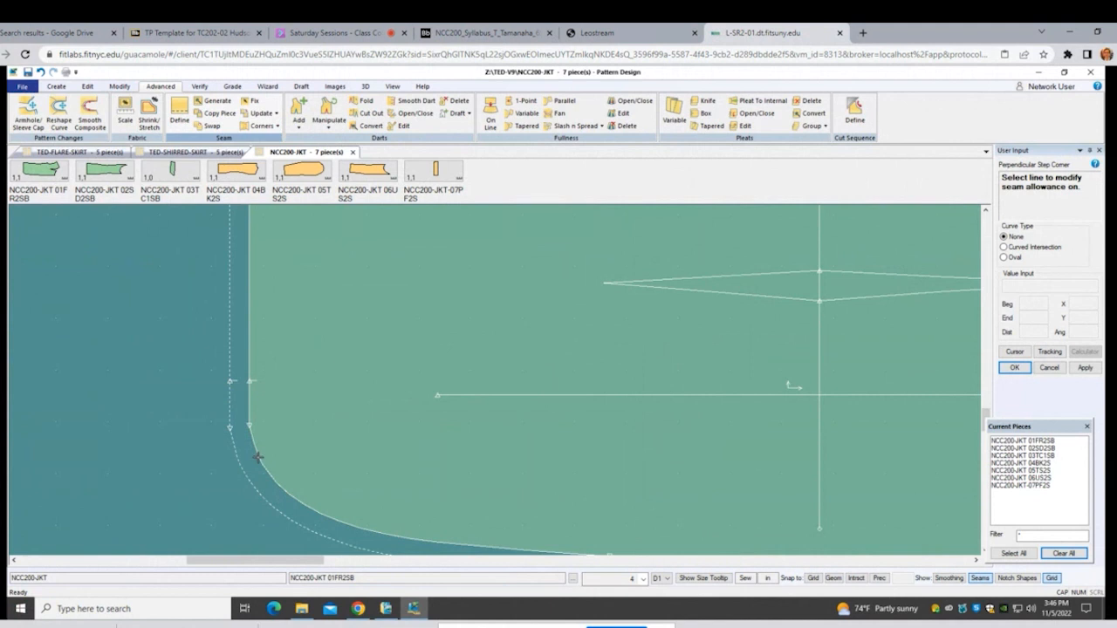
{"action": "left_click", "coordinate": [250, 331]}
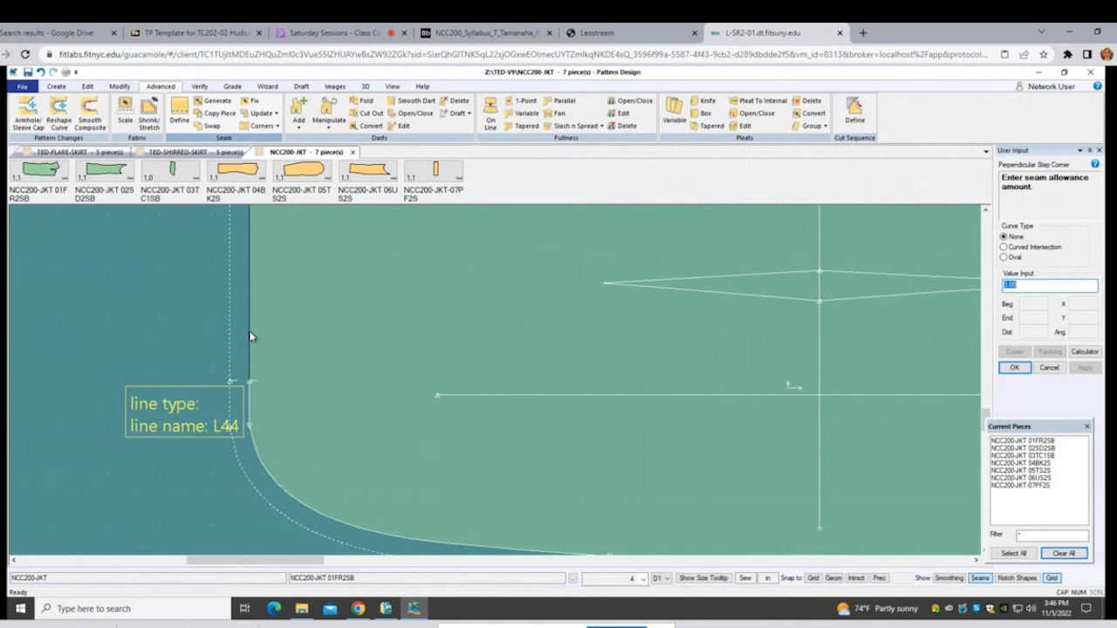
{"action": "type", "text": "1"}
{"action": "key", "text": "Return"}
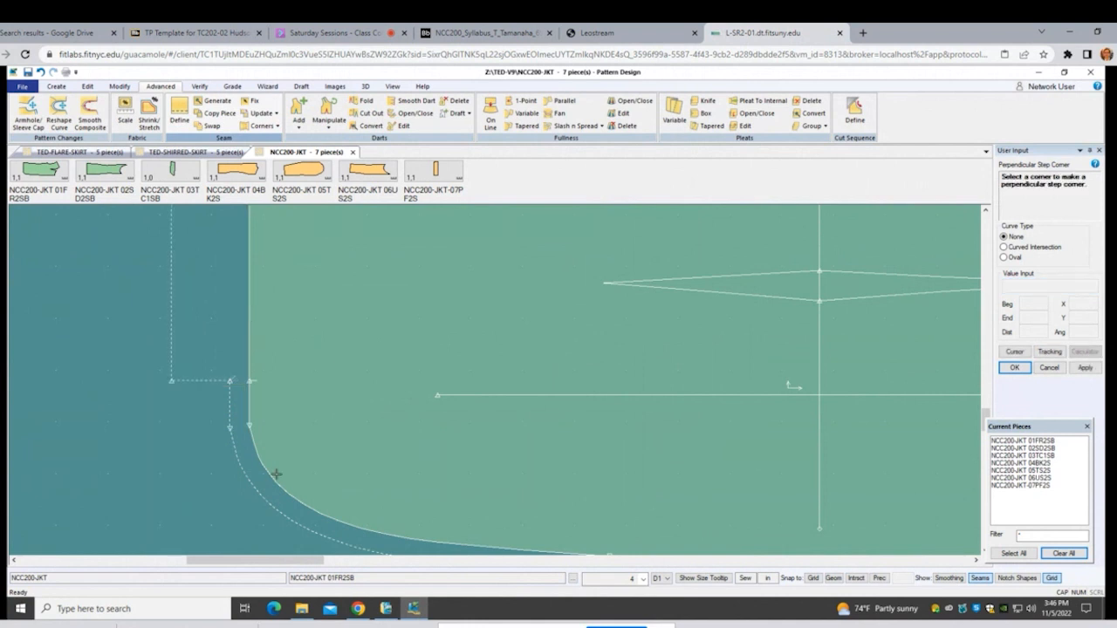
{"action": "scroll", "coordinate": [304, 427], "scroll_direction": "down", "scroll_amount": 1}
{"action": "scroll", "coordinate": [304, 427], "scroll_direction": "down", "scroll_amount": 3}
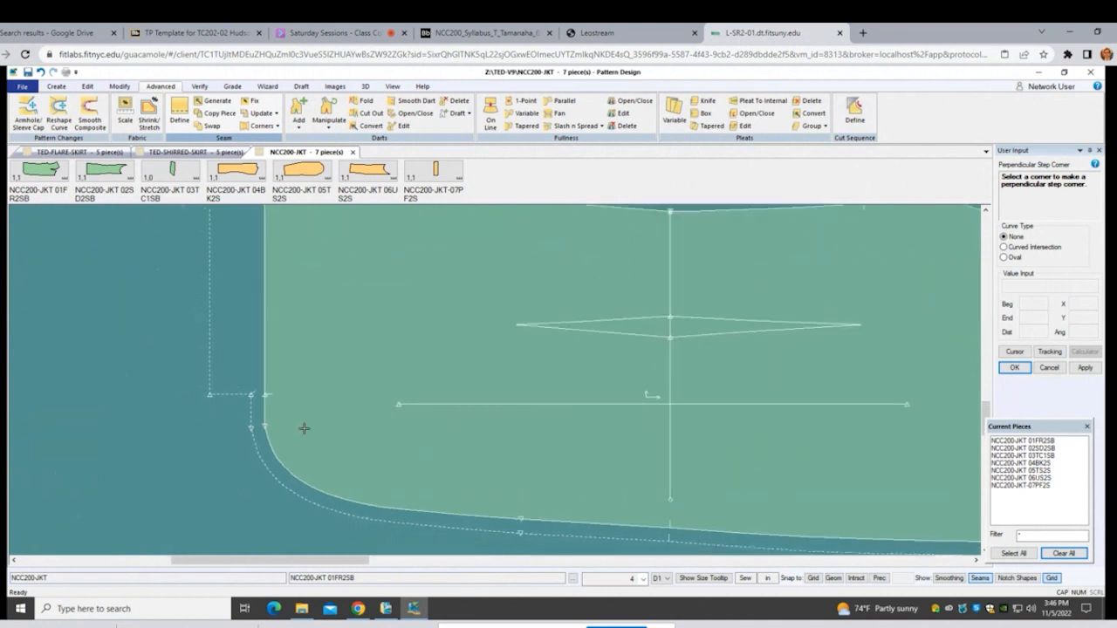
{"action": "right_click", "coordinate": [193, 343]}
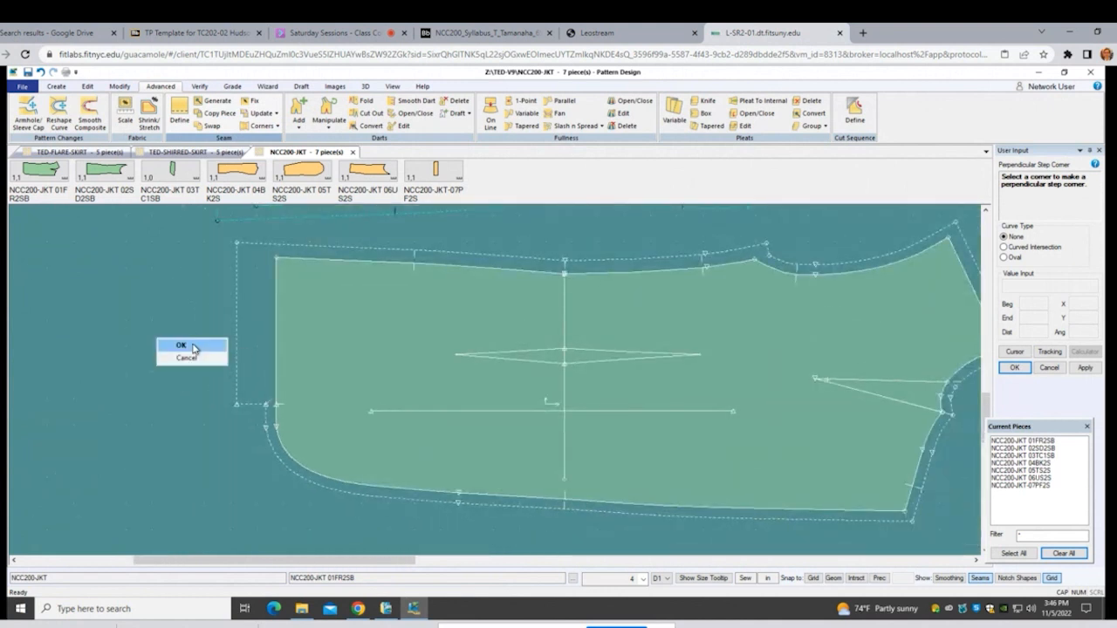
{"action": "left_click", "coordinate": [193, 349]}
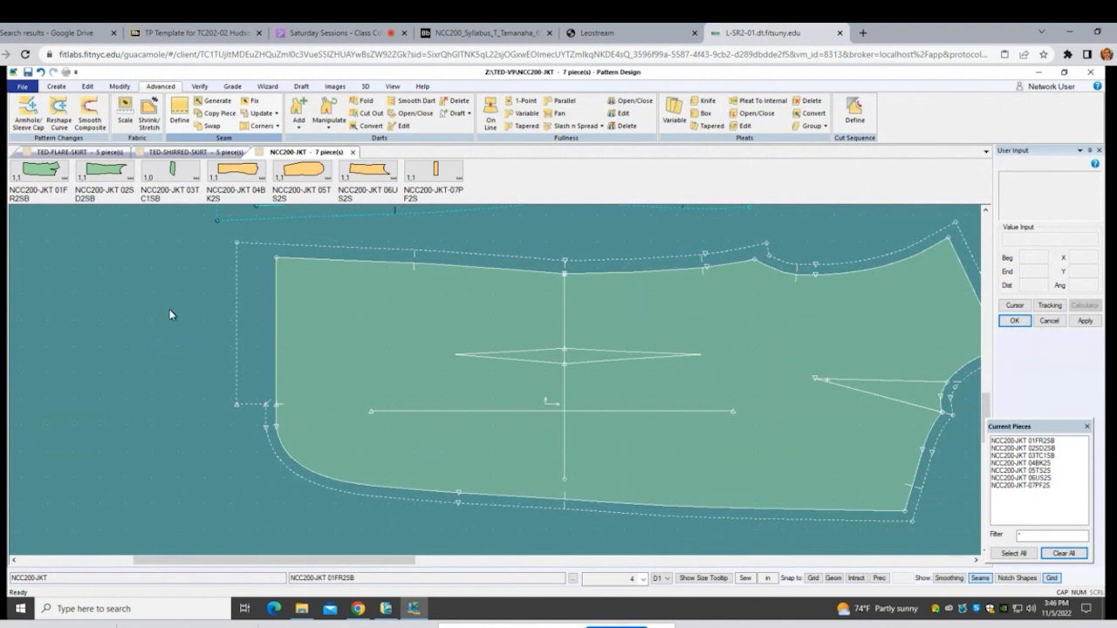
Step: Delete the notch at the step corner of the front piece's hem
{"action": "left_click", "coordinate": [120, 86]}
{"action": "left_click", "coordinate": [23, 126]}
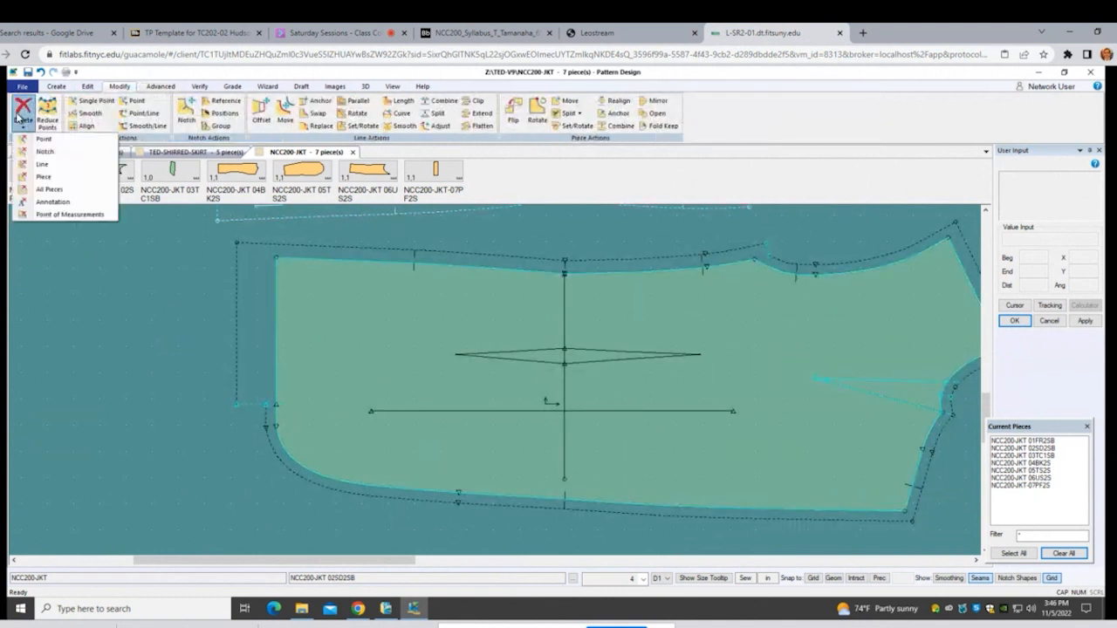
{"action": "left_click", "coordinate": [48, 152]}
{"action": "left_click_drag", "start_coordinate": [221, 382], "coordinate": [312, 424]}
{"action": "right_click", "coordinate": [191, 417]}
{"action": "left_click", "coordinate": [190, 417]}
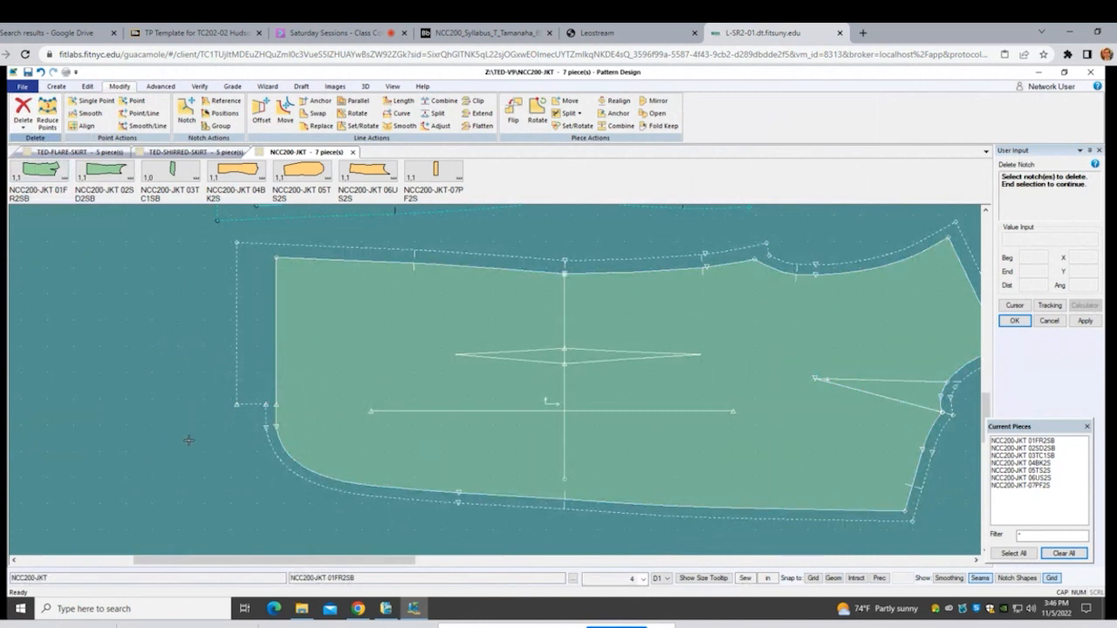
{"action": "scroll", "coordinate": [189, 441], "scroll_direction": "down", "scroll_amount": 1}
{"action": "right_click", "coordinate": [206, 349]}
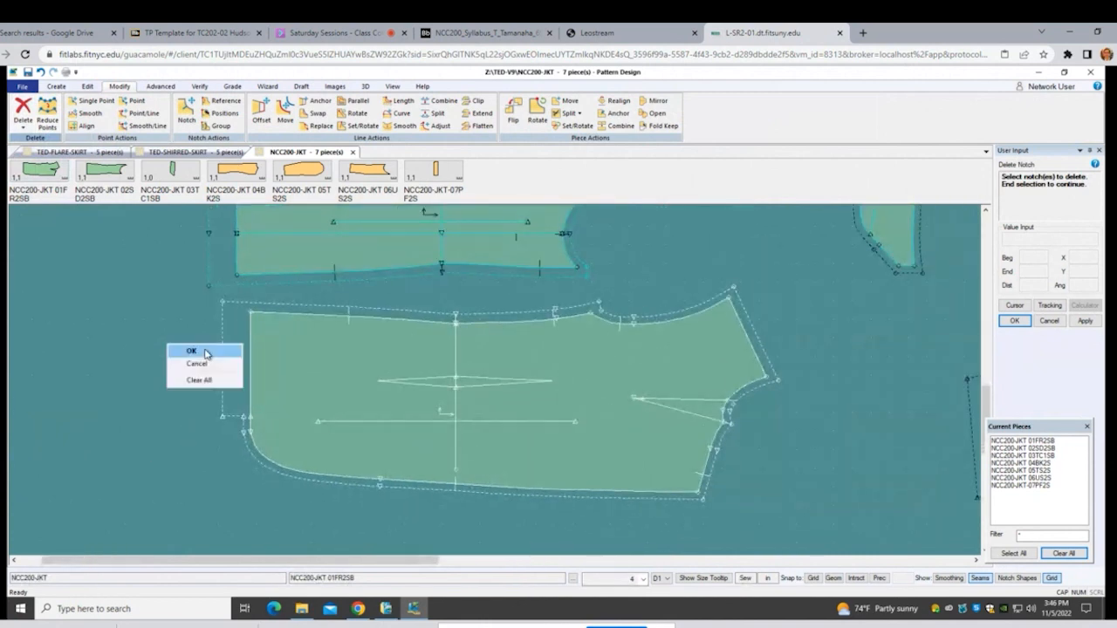
{"action": "left_click", "coordinate": [203, 350]}
Step: Move the front piece slightly farther down from the side piece
{"action": "scroll", "coordinate": [192, 353], "scroll_direction": "up", "scroll_amount": 1}
{"action": "left_click", "coordinate": [322, 383]}
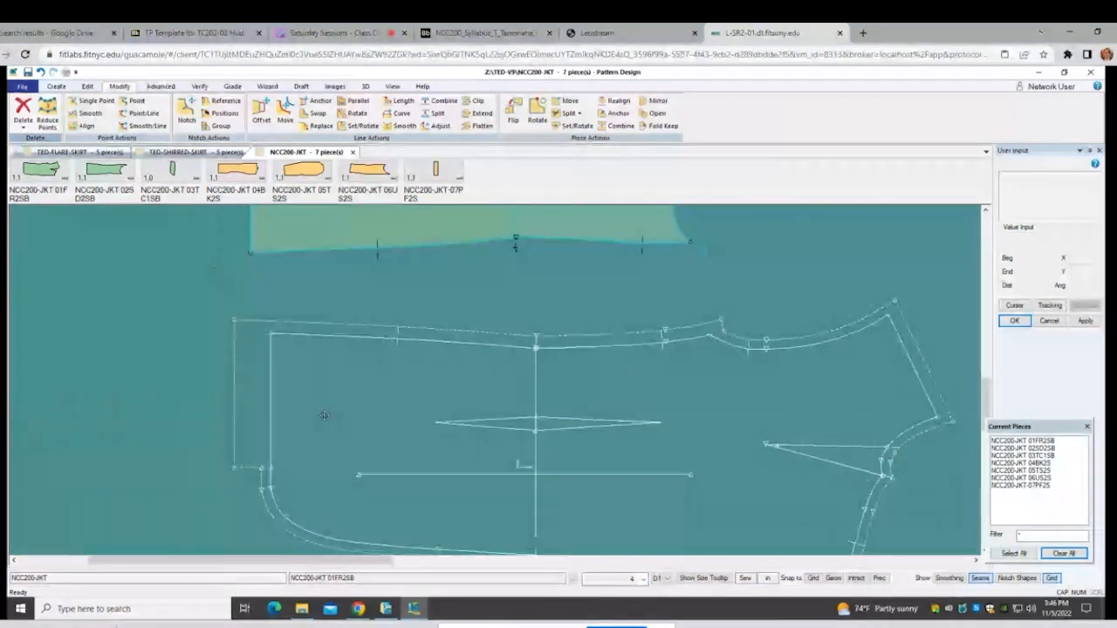
{"action": "left_click", "coordinate": [323, 415]}
{"action": "scroll", "coordinate": [325, 414], "scroll_direction": "down", "scroll_amount": 2}
{"action": "scroll", "coordinate": [325, 420], "scroll_direction": "down", "scroll_amount": 1}
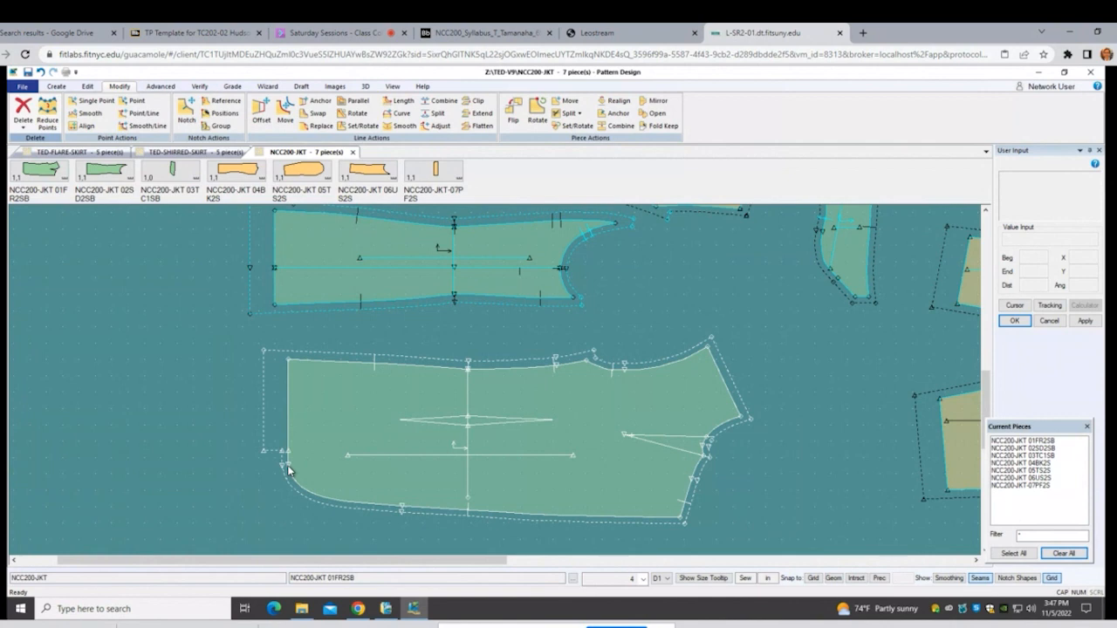
{"action": "scroll", "coordinate": [479, 466], "scroll_direction": "down", "scroll_amount": 1}
{"action": "scroll", "coordinate": [478, 471], "scroll_direction": "down", "scroll_amount": 1}
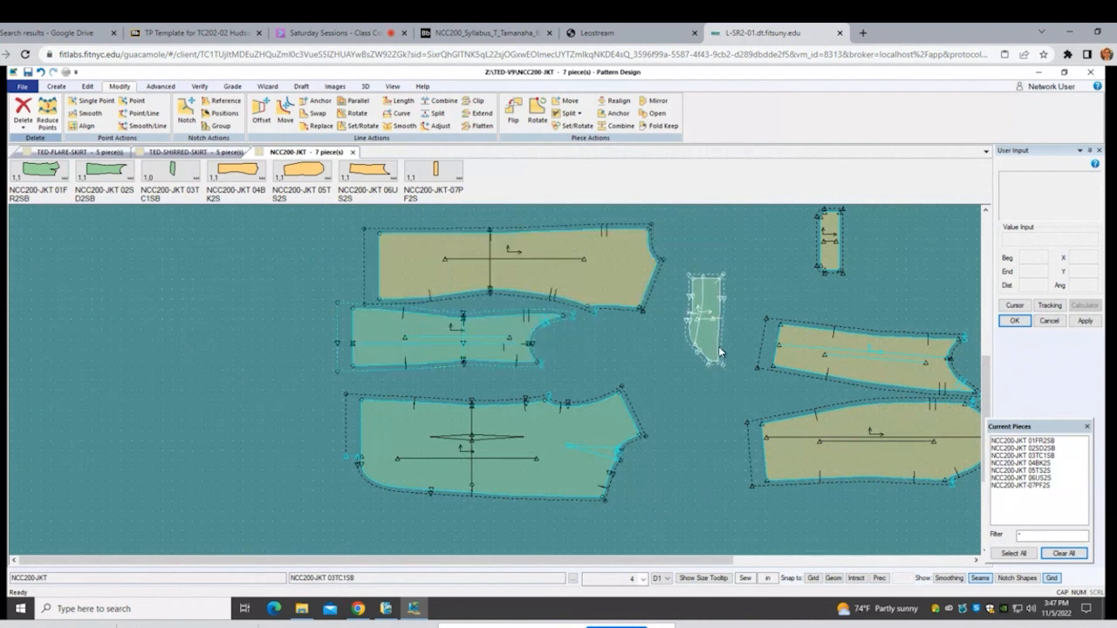
Step: Reposition the undersleeve and top sleeve next to each other, with the top sleeve directly below the undersleeve
{"action": "scroll", "coordinate": [811, 433], "scroll_direction": "up", "scroll_amount": 1}
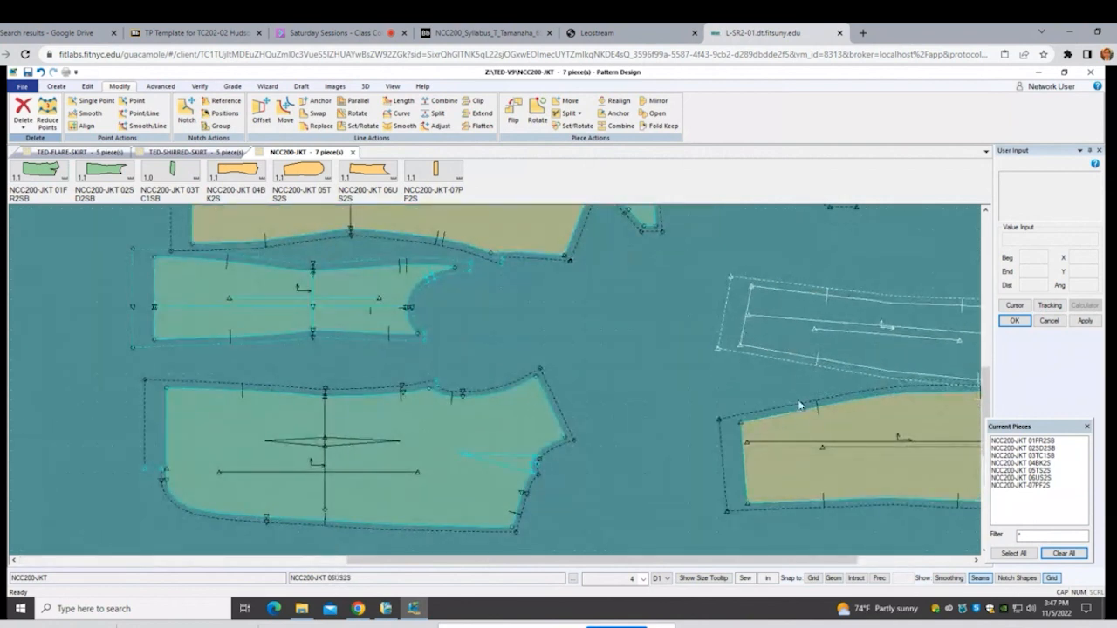
{"action": "scroll", "coordinate": [787, 427], "scroll_direction": "up", "scroll_amount": 1}
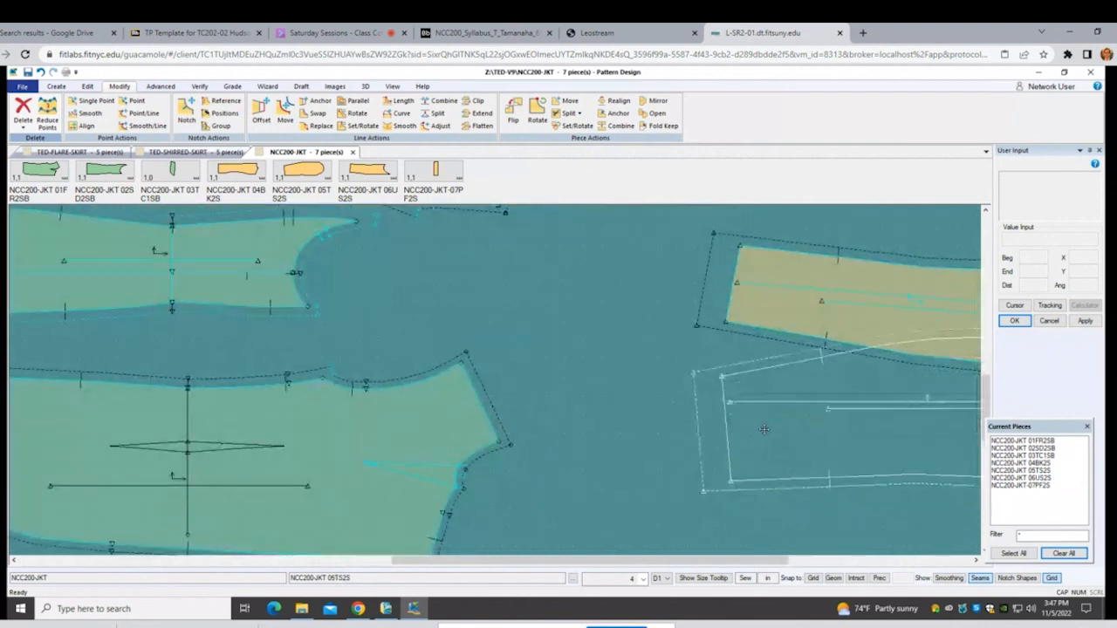
{"action": "scroll", "coordinate": [759, 457], "scroll_direction": "up", "scroll_amount": 2}
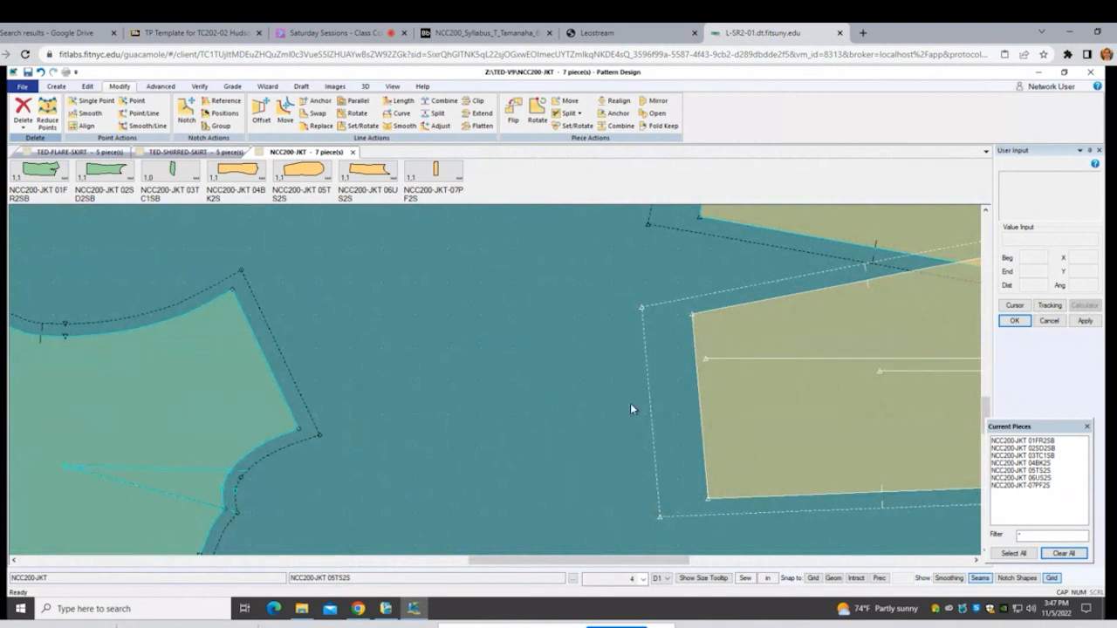
{"action": "left_click_drag", "start_coordinate": [760, 467], "coordinate": [744, 482]}
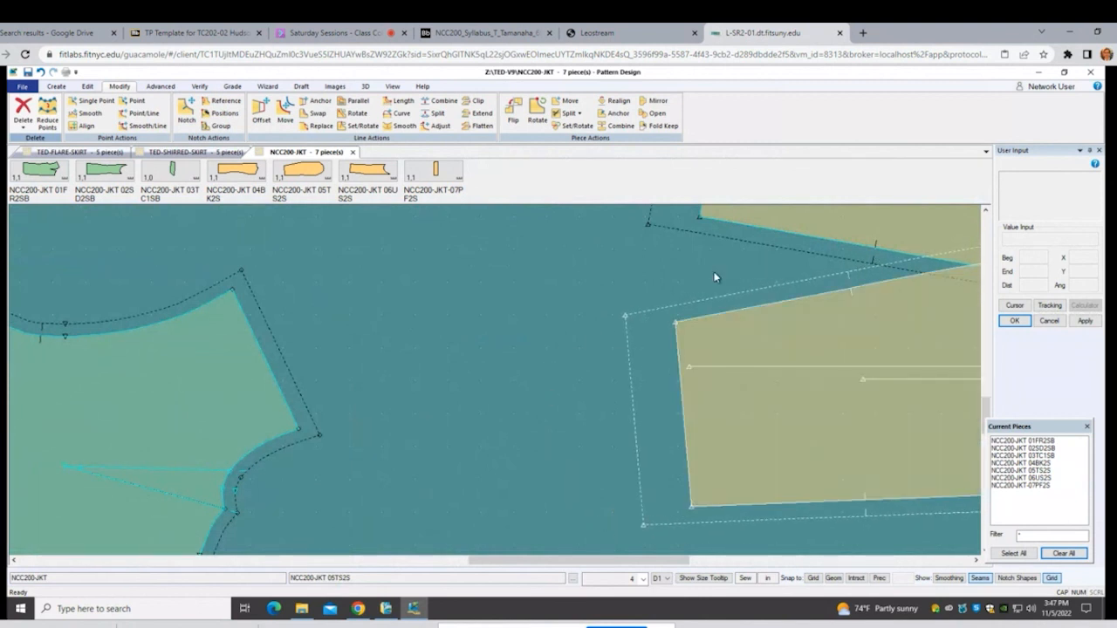
{"action": "scroll", "coordinate": [619, 480], "scroll_direction": "down", "scroll_amount": 2}
{"action": "left_click_drag", "start_coordinate": [901, 448], "coordinate": [926, 459]}
{"action": "scroll", "coordinate": [773, 474], "scroll_direction": "down", "scroll_amount": 2}
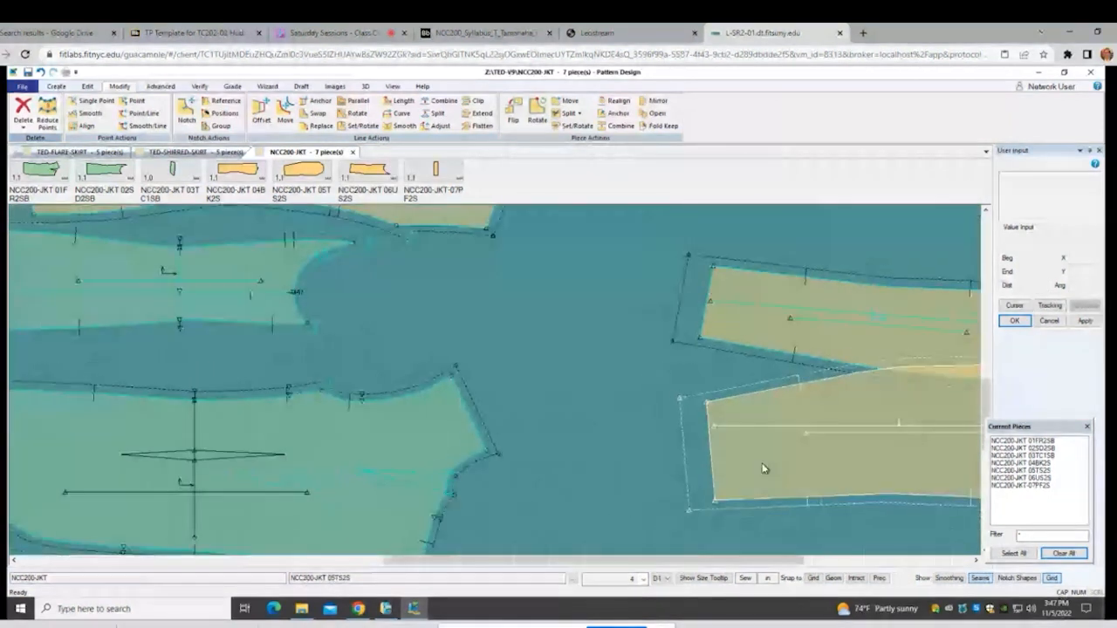
{"action": "left_click_drag", "start_coordinate": [765, 466], "coordinate": [769, 506]}
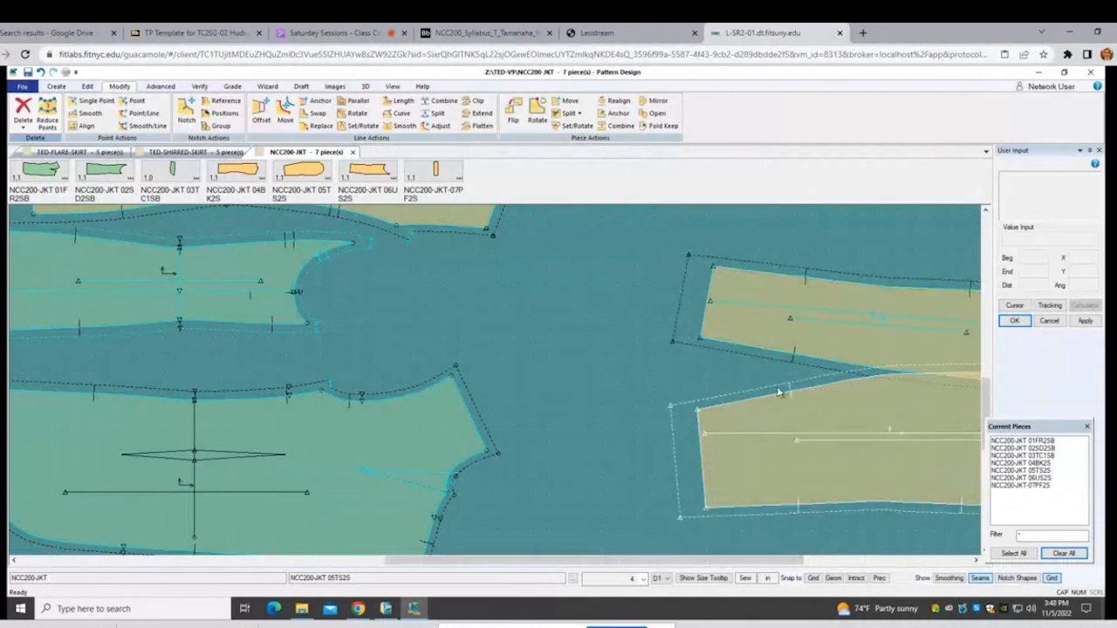
{"action": "left_click", "coordinate": [748, 491]}
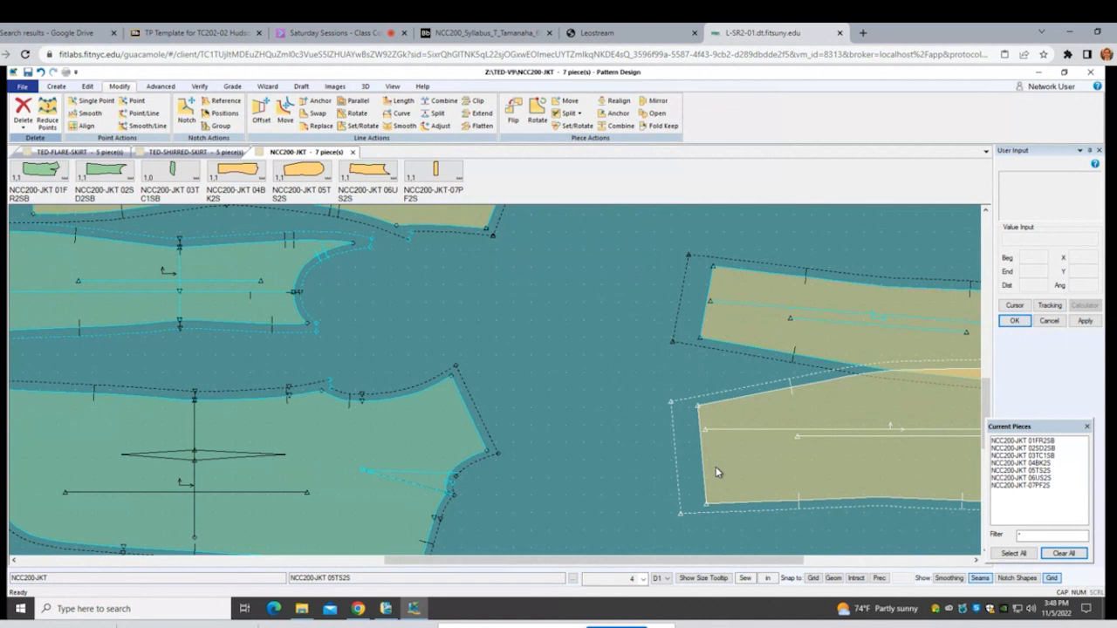
Step: Shift the top sleeve's hem end slightly farther out from the undersleeve's hem end
{"action": "left_click", "coordinate": [199, 87]}
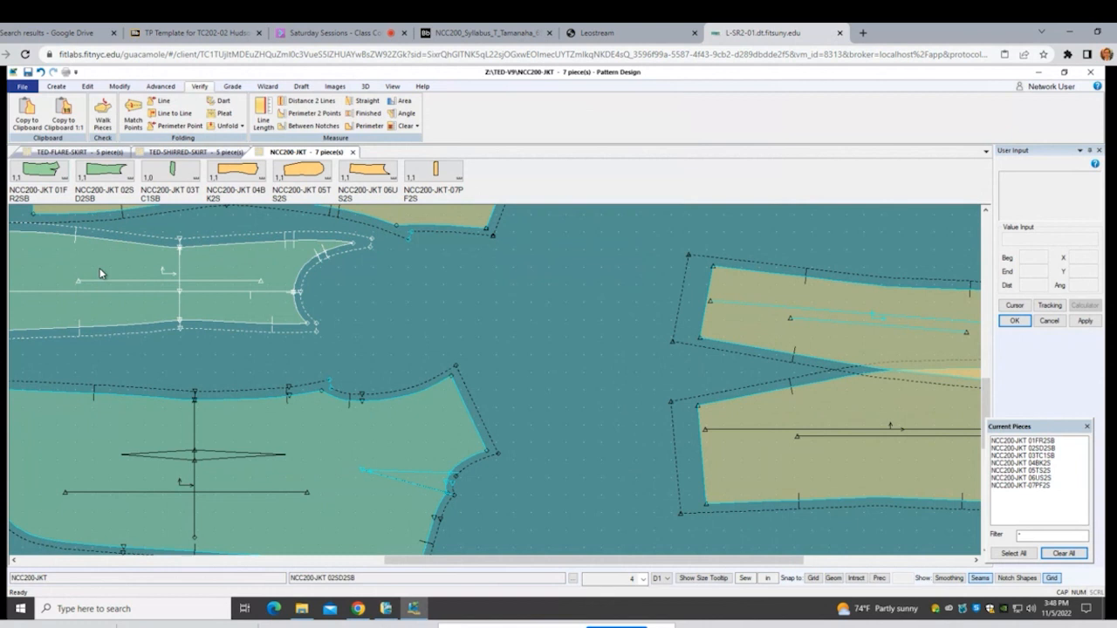
{"action": "left_click", "coordinate": [691, 459]}
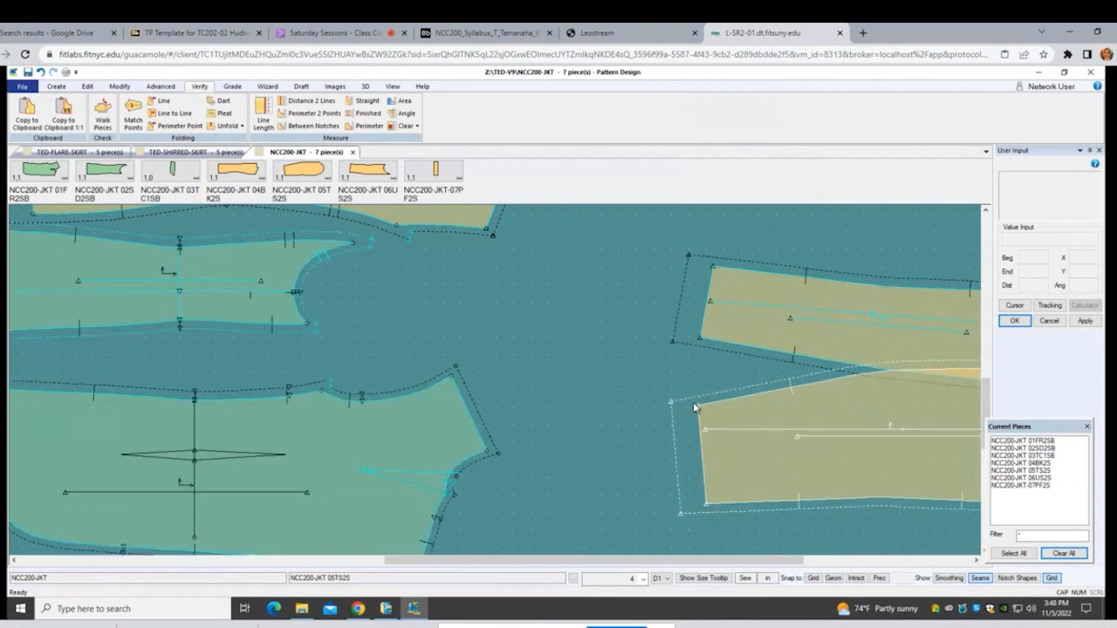
{"action": "left_click_drag", "start_coordinate": [706, 461], "coordinate": [685, 462]}
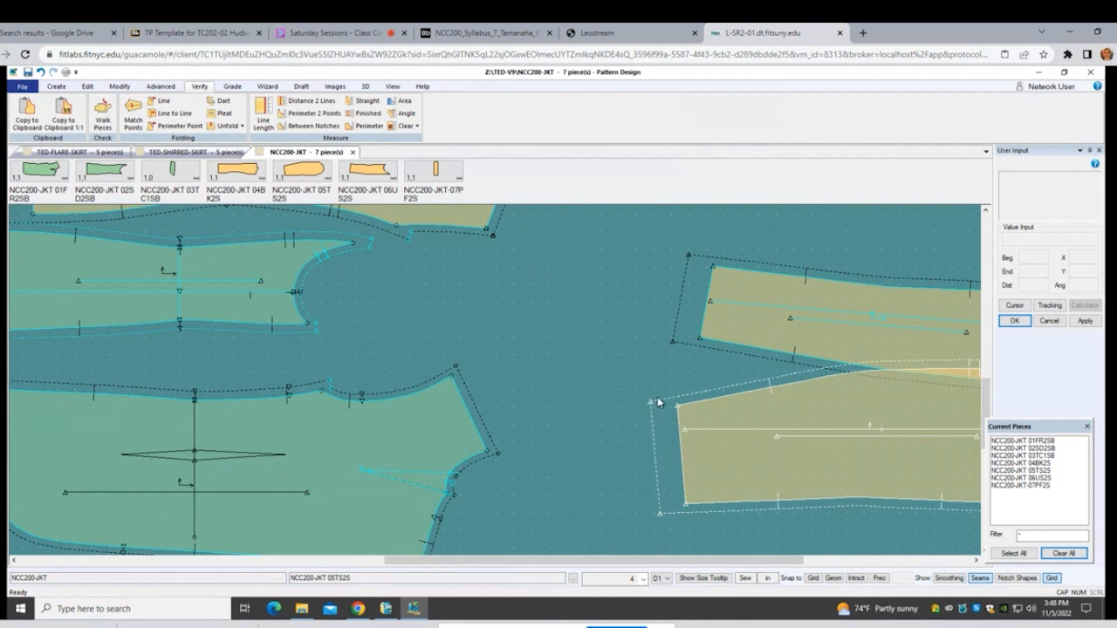
{"action": "scroll", "coordinate": [697, 516], "scroll_direction": "up", "scroll_amount": 1}
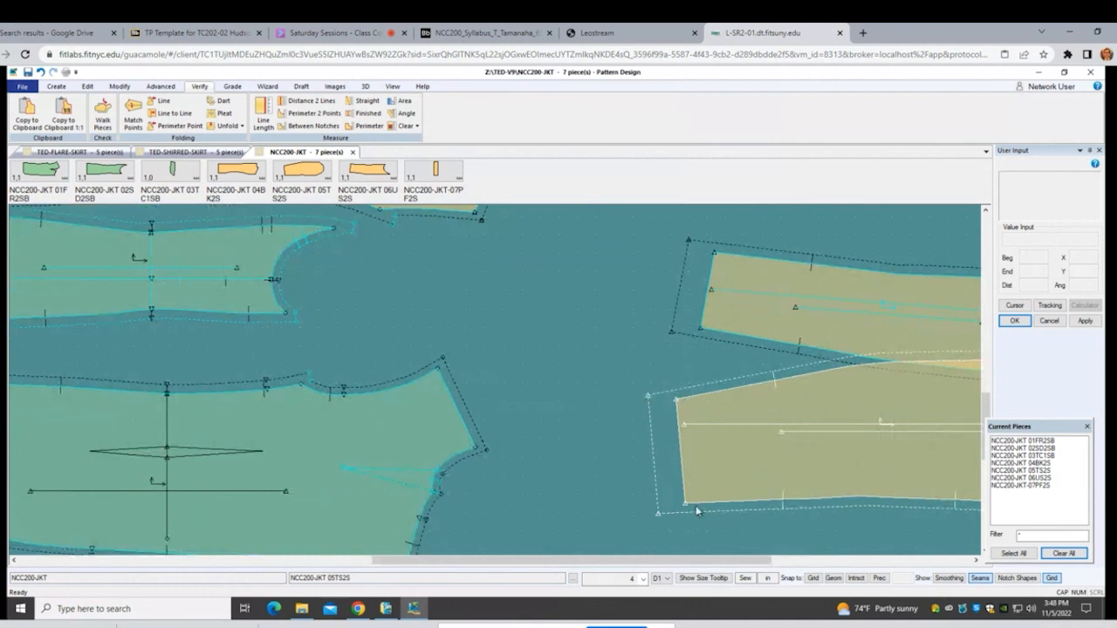
{"action": "scroll", "coordinate": [779, 480], "scroll_direction": "down", "scroll_amount": 1}
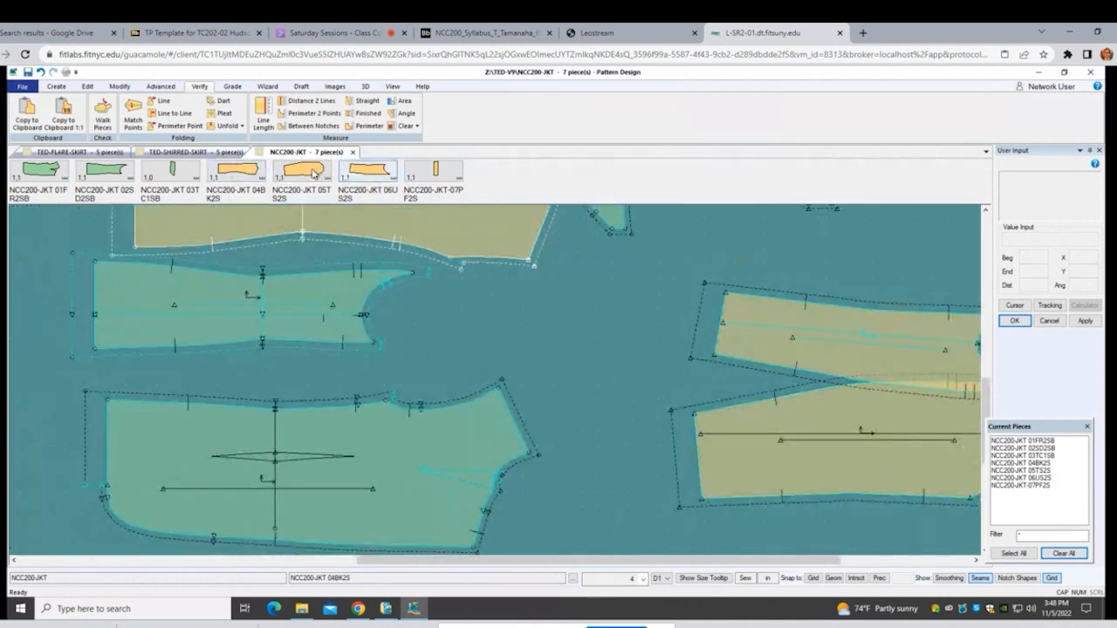
{"action": "left_click_drag", "start_coordinate": [301, 170], "coordinate": [656, 341]}
{"action": "right_click", "coordinate": [618, 349]}
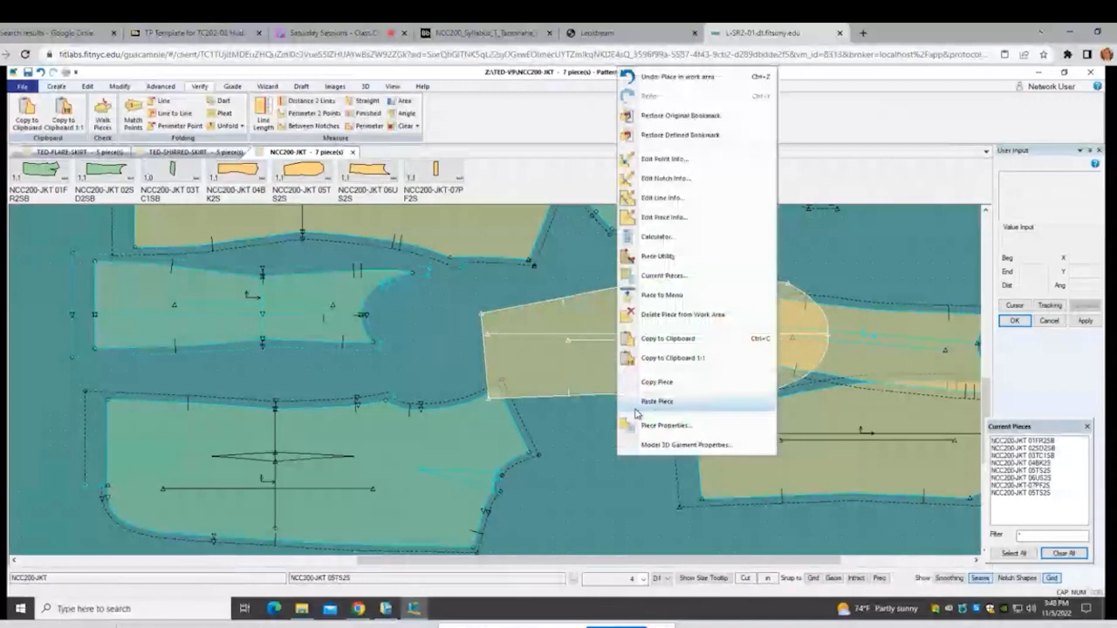
{"action": "left_click", "coordinate": [656, 315]}
Step: Move the top sleeve down so it clears the undersleeve, with the hem ends of both pieces roughly aligned
{"action": "scroll", "coordinate": [740, 505], "scroll_direction": "up", "scroll_amount": 2}
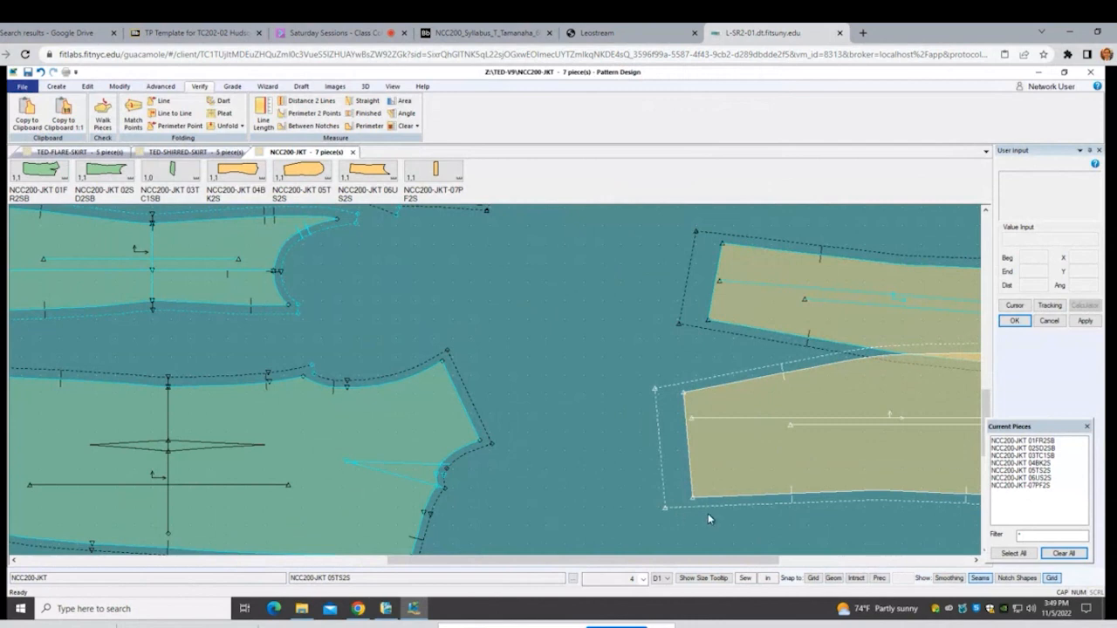
{"action": "mouse_move", "coordinate": [747, 329]}
{"action": "left_mouse_down"}
{"action": "mouse_move", "coordinate": [716, 324]}
{"action": "mouse_move", "coordinate": [729, 332]}
{"action": "left_mouse_up"}
{"action": "scroll", "coordinate": [830, 458], "scroll_direction": "down", "scroll_amount": 2}
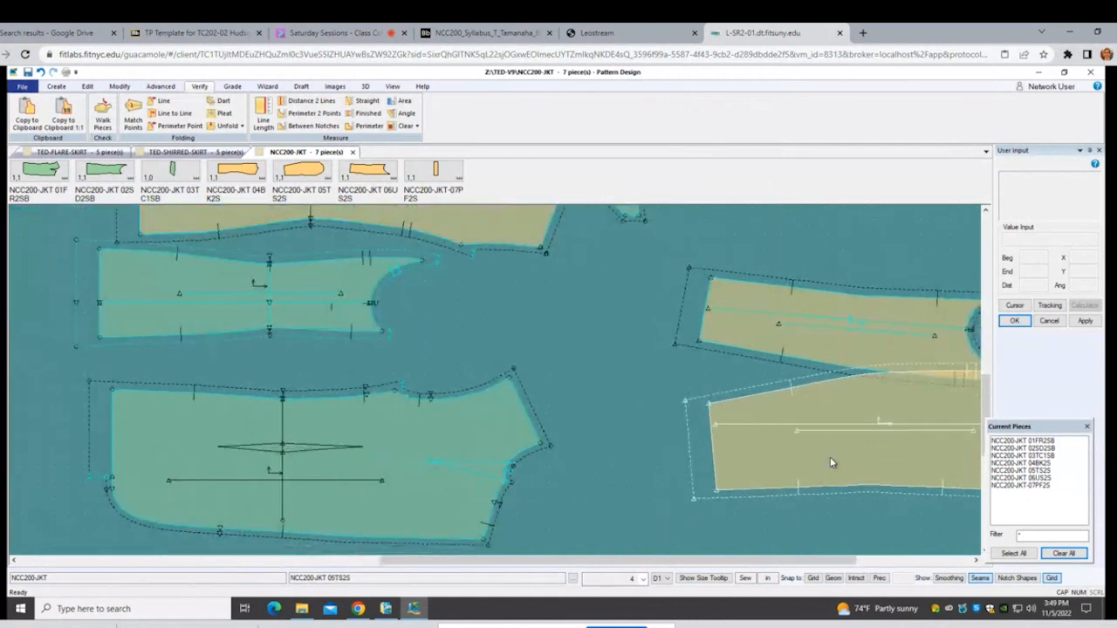
{"action": "left_click_drag", "start_coordinate": [830, 462], "coordinate": [823, 480]}
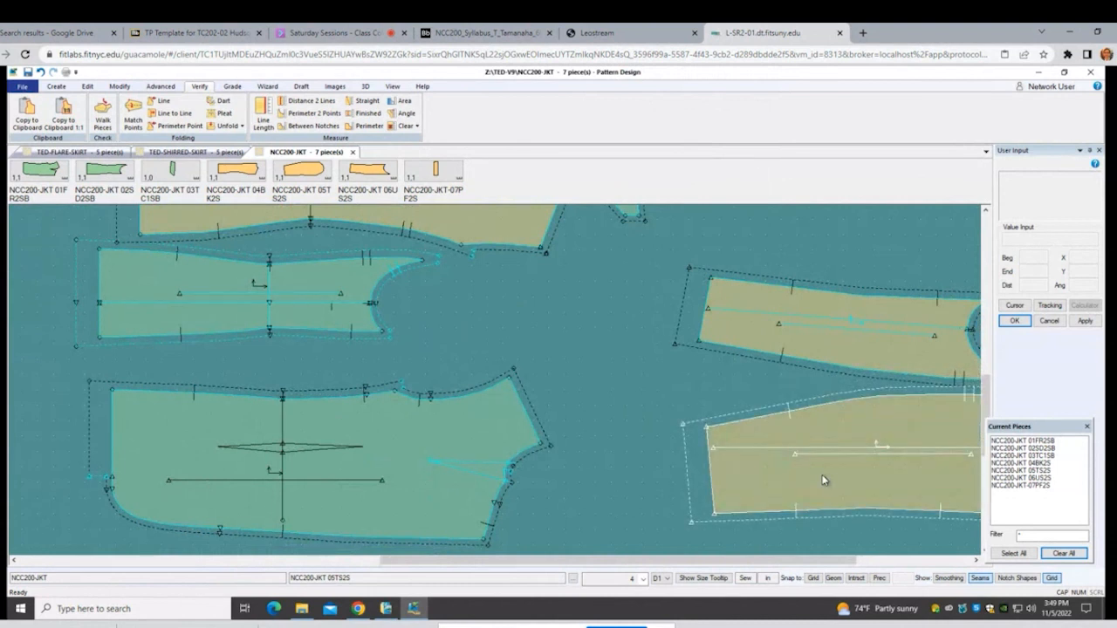
{"action": "left_click", "coordinate": [865, 367]}
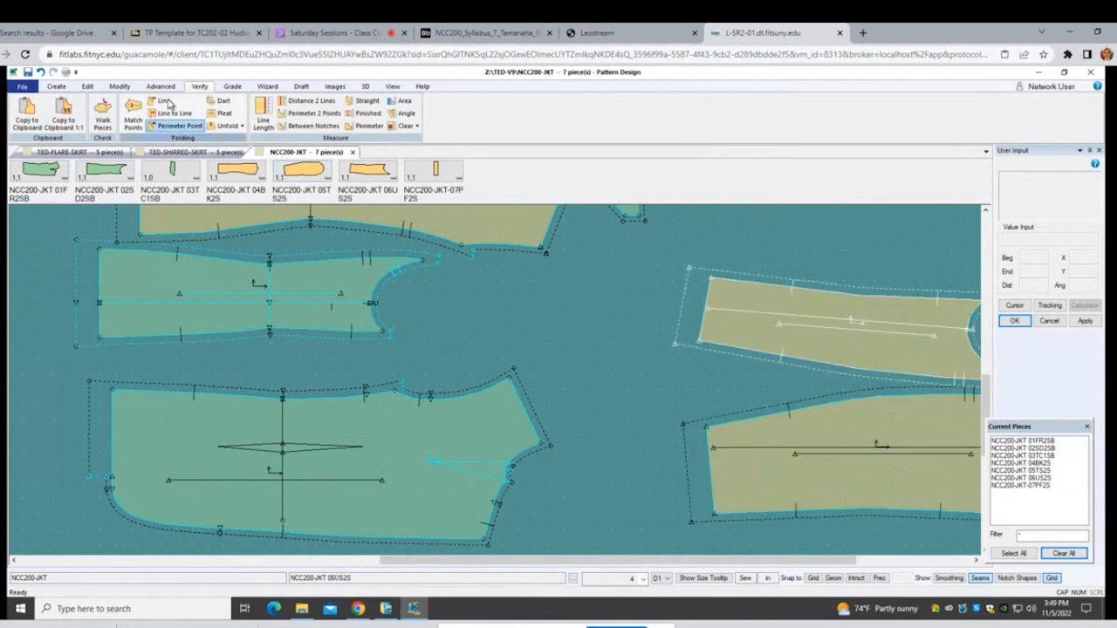
Step: Apply turnback corners to the top sleeve's hem line, using extension notches on the first notching line only
{"action": "left_click", "coordinate": [161, 89]}
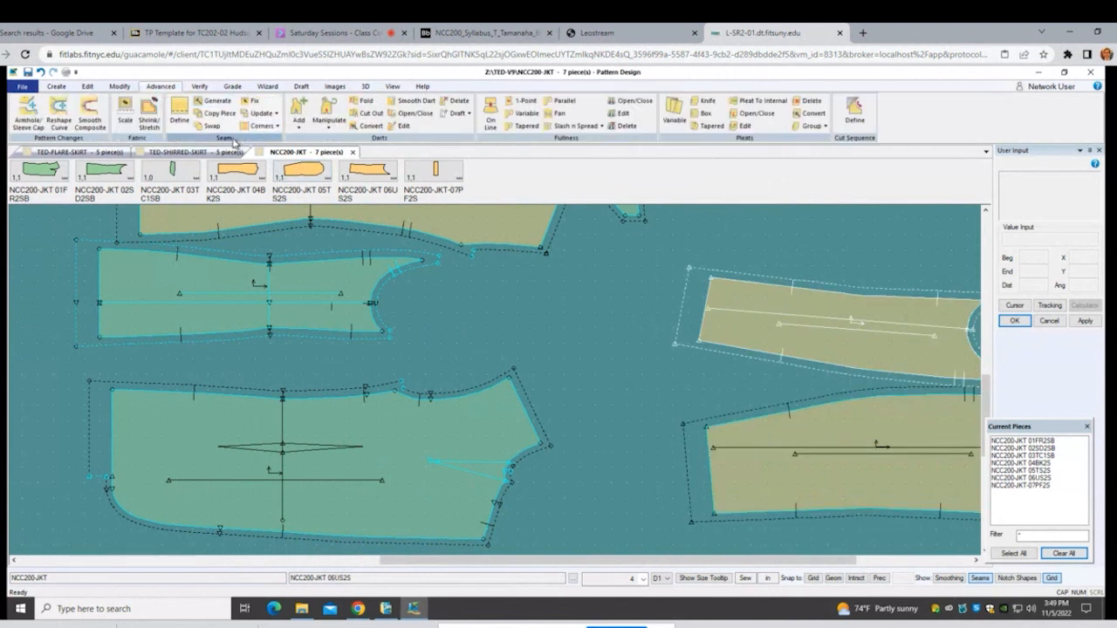
{"action": "left_click", "coordinate": [277, 127]}
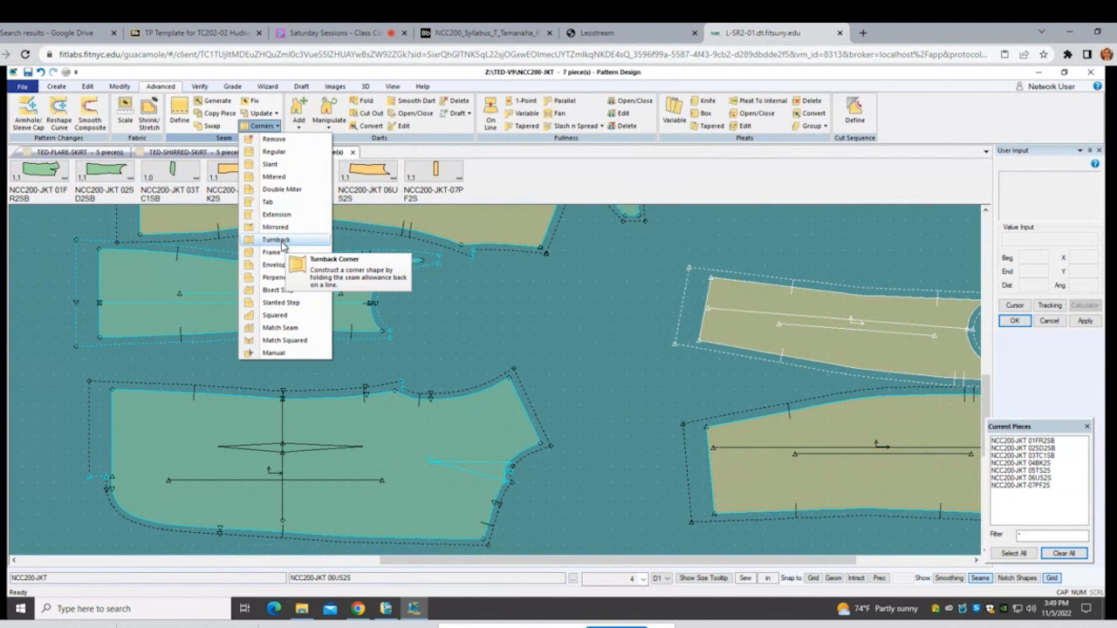
{"action": "left_click", "coordinate": [274, 239]}
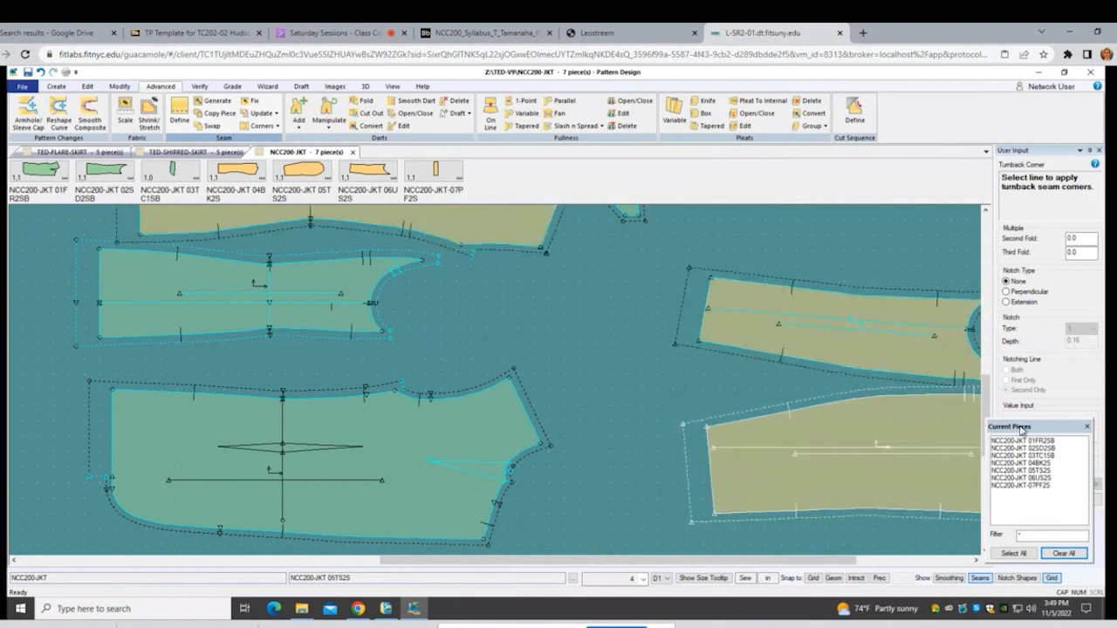
{"action": "left_click_drag", "start_coordinate": [1020, 430], "coordinate": [1012, 450]}
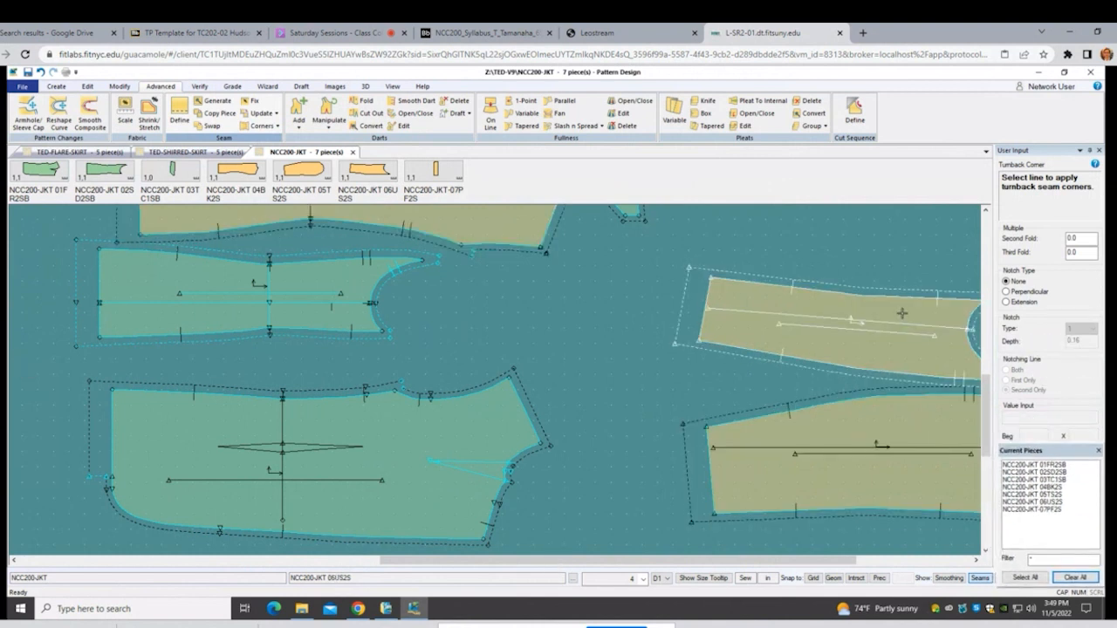
{"action": "left_click", "coordinate": [1007, 302]}
{"action": "left_click", "coordinate": [723, 525]}
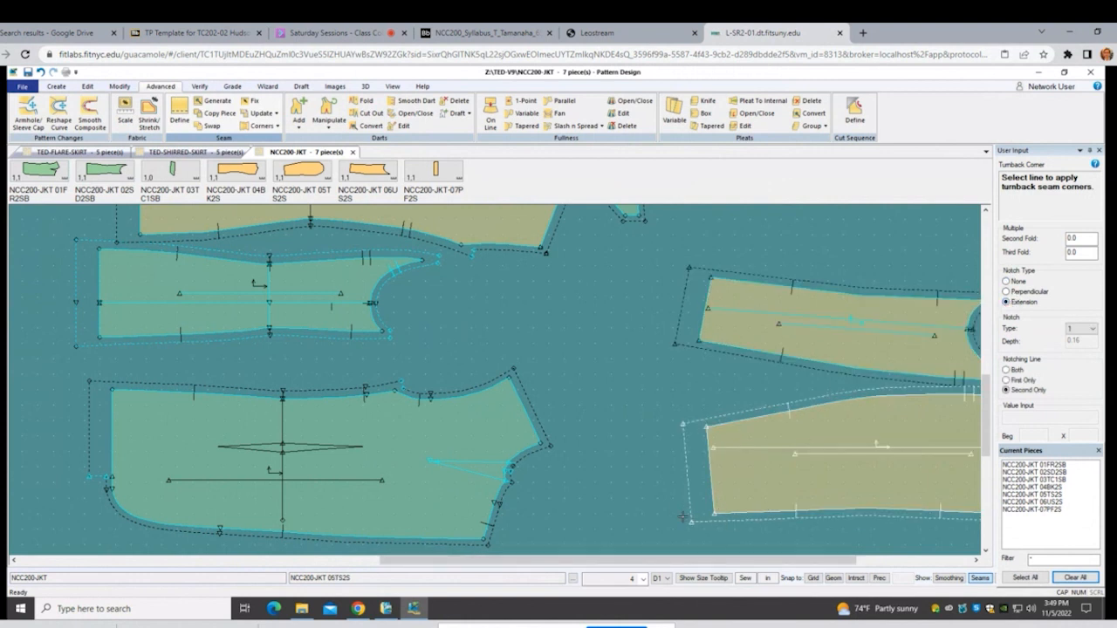
{"action": "left_click", "coordinate": [1007, 382]}
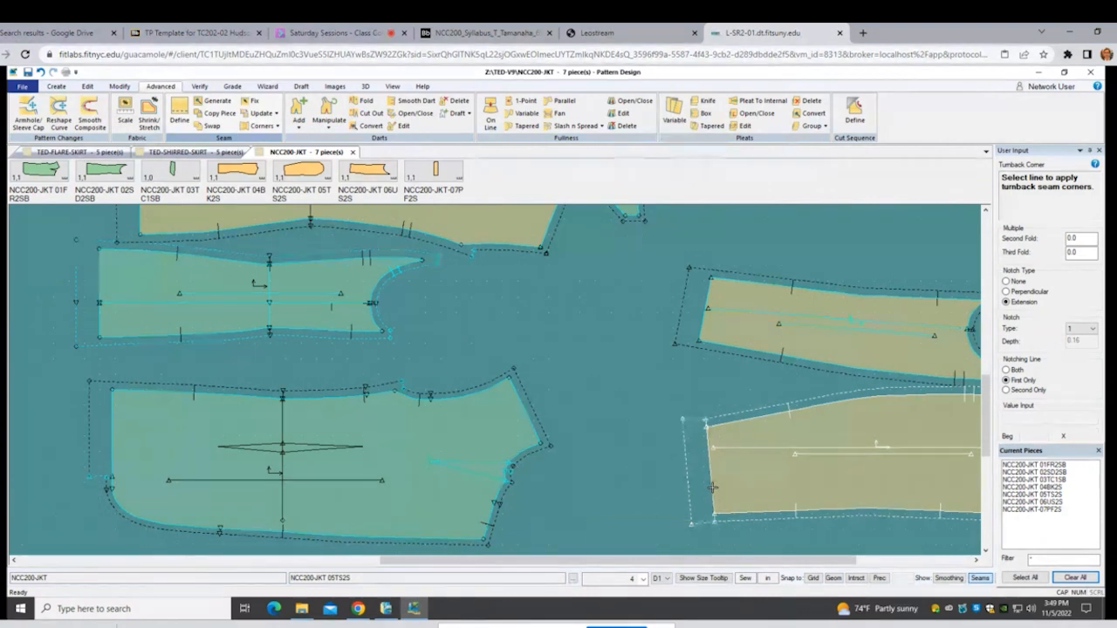
{"action": "scroll", "coordinate": [731, 523], "scroll_direction": "up", "scroll_amount": 2}
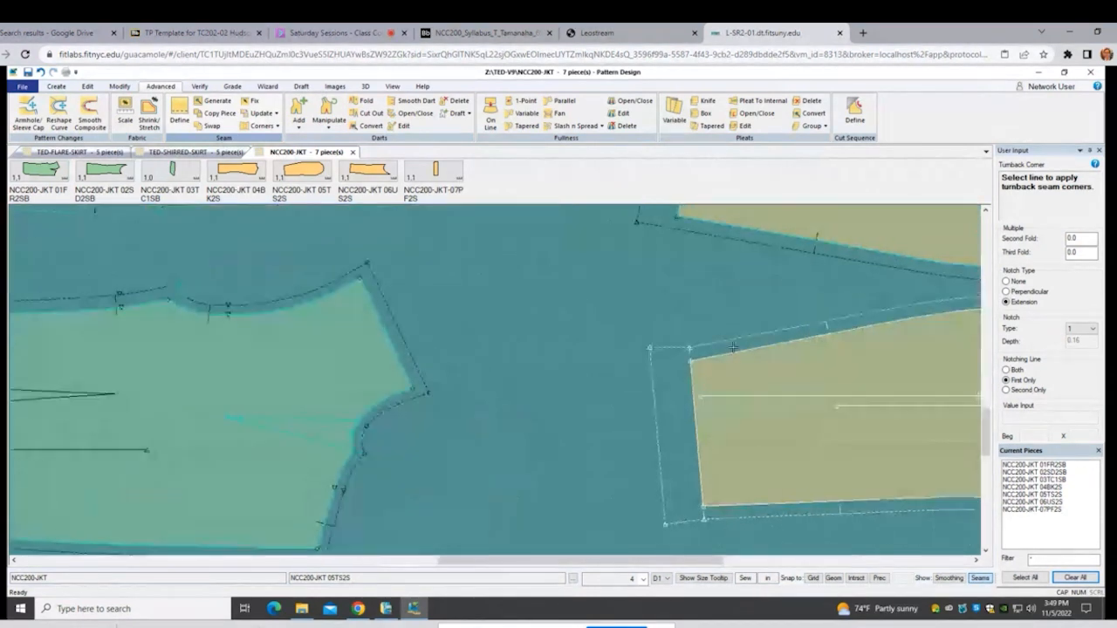
{"action": "scroll", "coordinate": [744, 509], "scroll_direction": "down", "scroll_amount": 1}
{"action": "scroll", "coordinate": [744, 509], "scroll_direction": "down", "scroll_amount": 1}
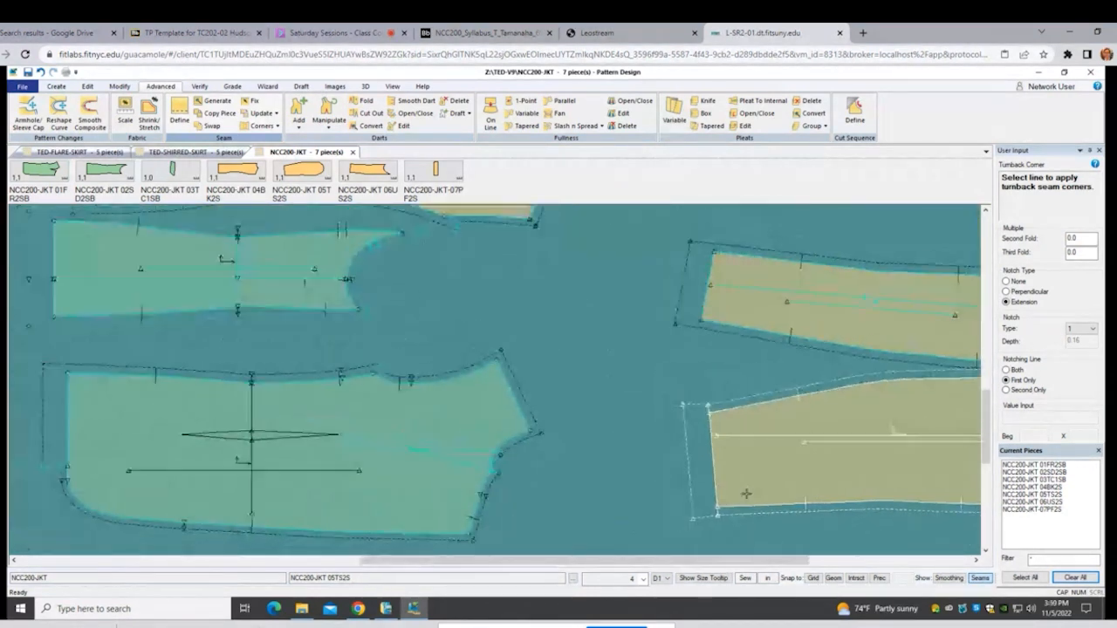
Step: Apply the same turnback corners to the hem lines of the undersleeve, side and back pieces
{"action": "left_click", "coordinate": [706, 292]}
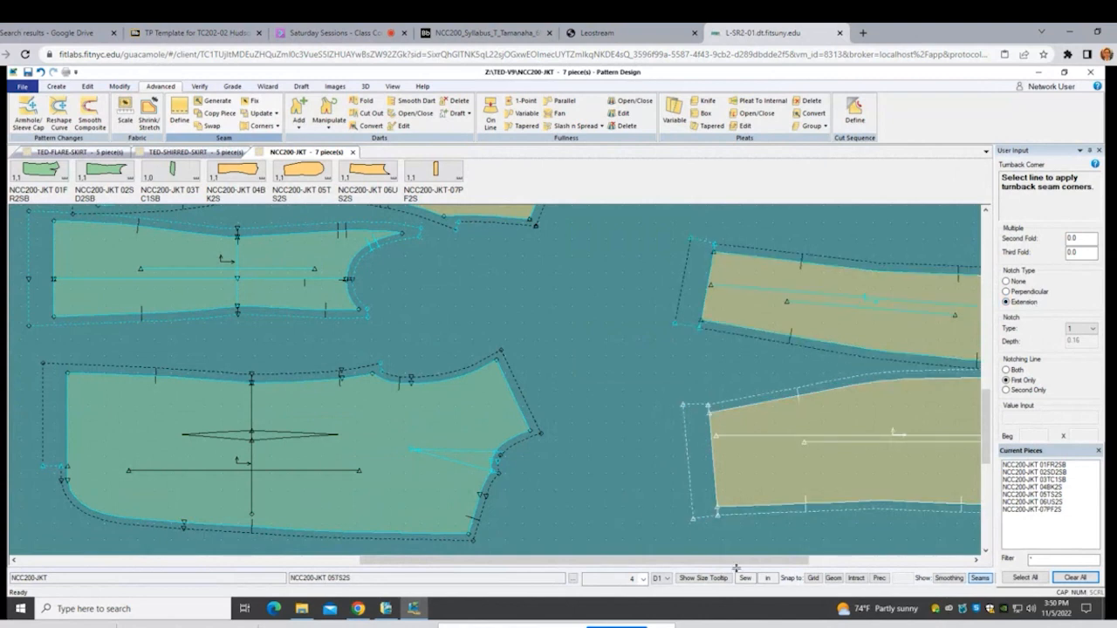
{"action": "scroll", "coordinate": [833, 499], "scroll_direction": "down", "scroll_amount": 2}
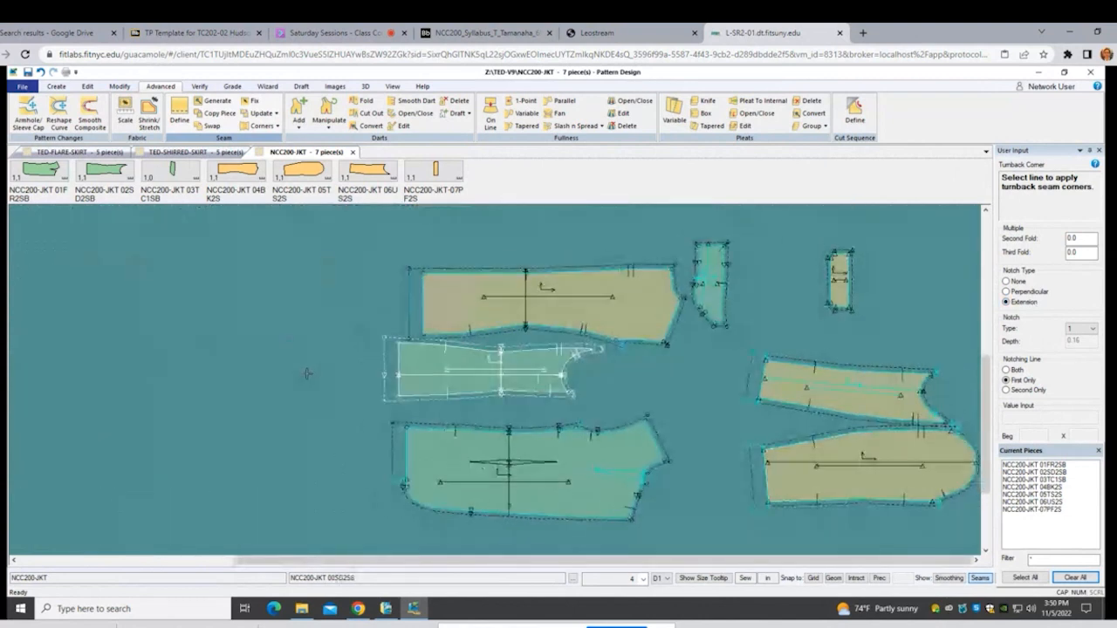
{"action": "scroll", "coordinate": [352, 374], "scroll_direction": "up", "scroll_amount": 1}
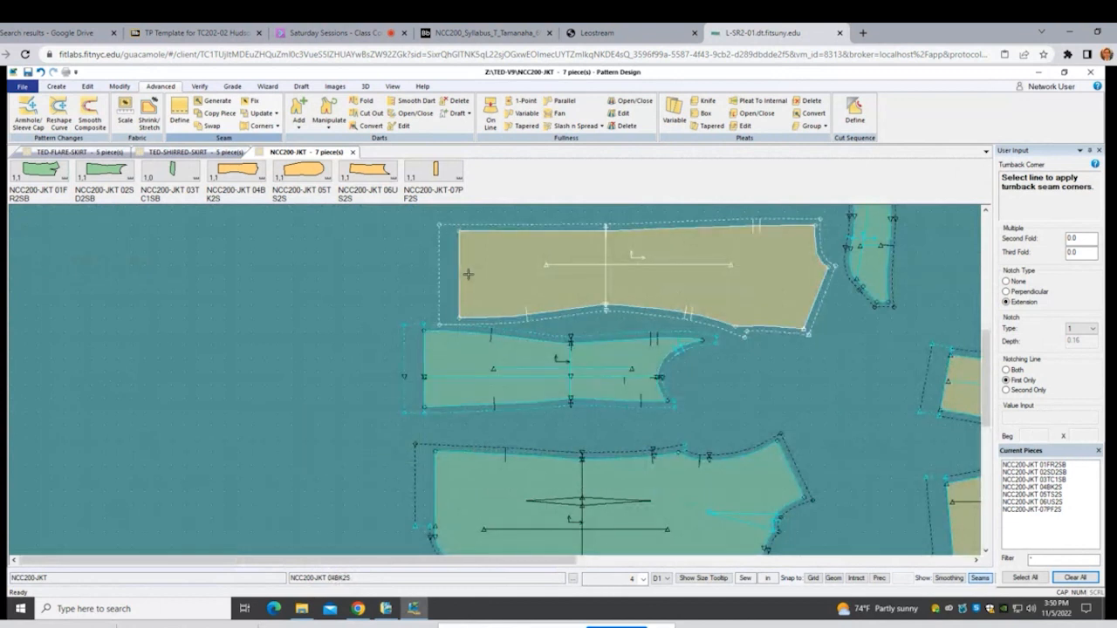
{"action": "right_click", "coordinate": [351, 293]}
{"action": "left_click", "coordinate": [351, 297]}
Step: Move the back piece so its hem lines up with the side piece's hem directly below it
{"action": "left_click", "coordinate": [492, 308]}
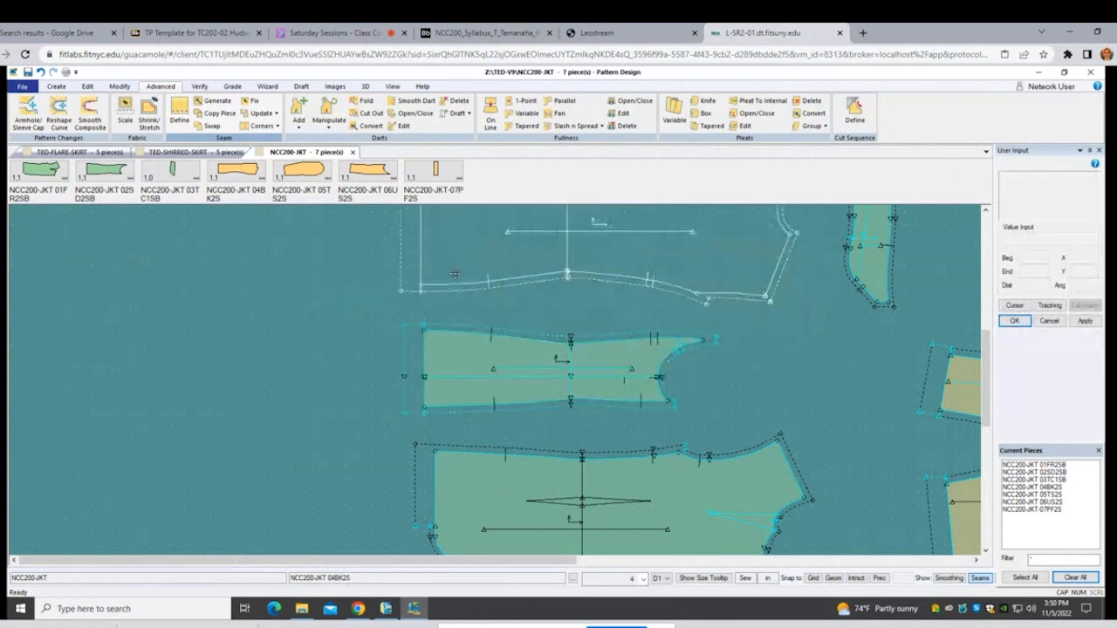
{"action": "left_click", "coordinate": [456, 278]}
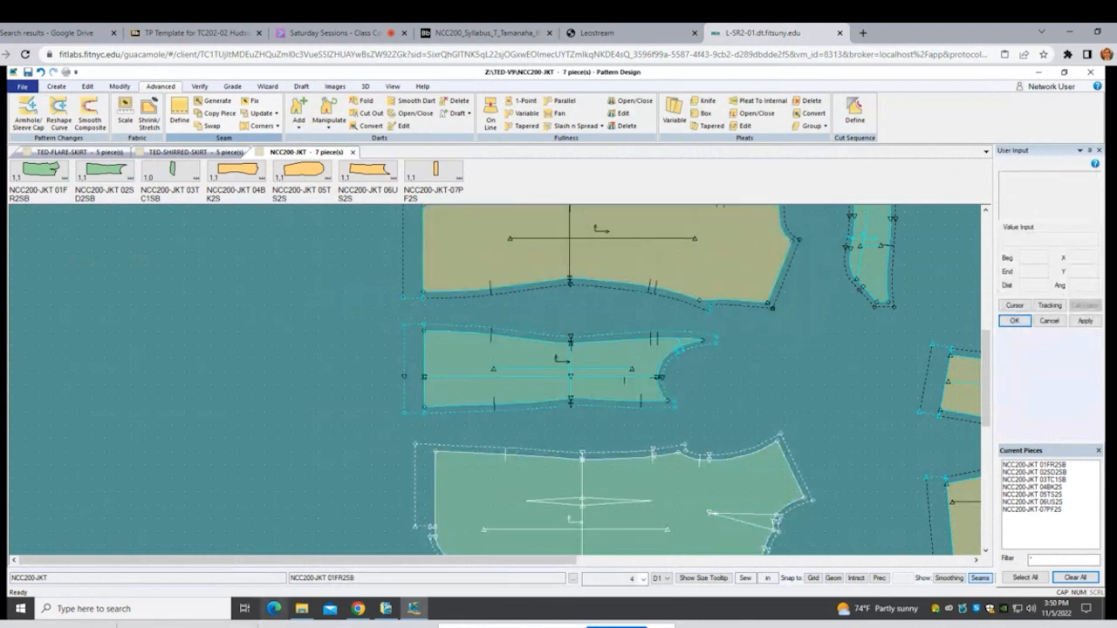
{"action": "left_click", "coordinate": [276, 126]}
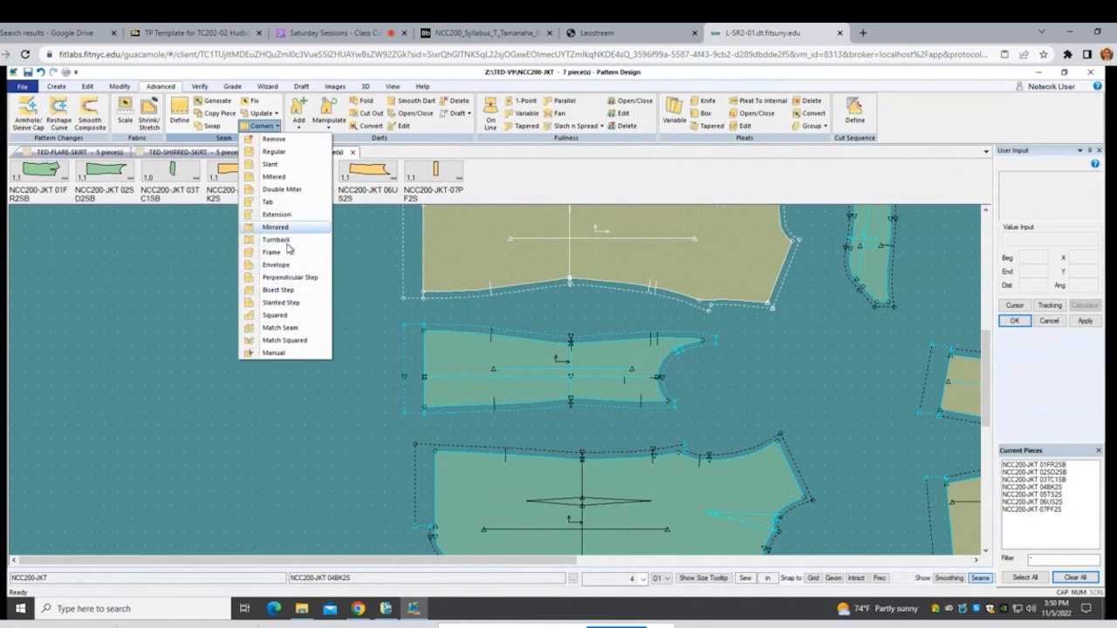
{"action": "left_click", "coordinate": [361, 464]}
{"action": "left_click_drag", "start_coordinate": [361, 463], "coordinate": [338, 477]}
{"action": "scroll", "coordinate": [480, 474], "scroll_direction": "down", "scroll_amount": 3}
{"action": "scroll", "coordinate": [337, 477], "scroll_direction": "down", "scroll_amount": 3}
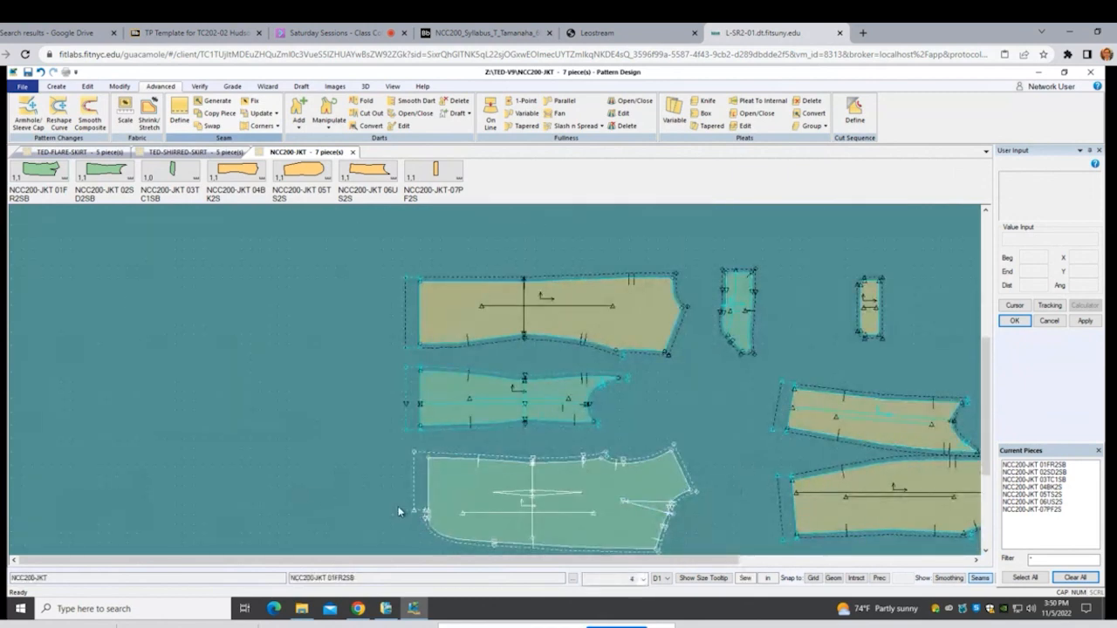
{"action": "scroll", "coordinate": [432, 498], "scroll_direction": "up", "scroll_amount": 2}
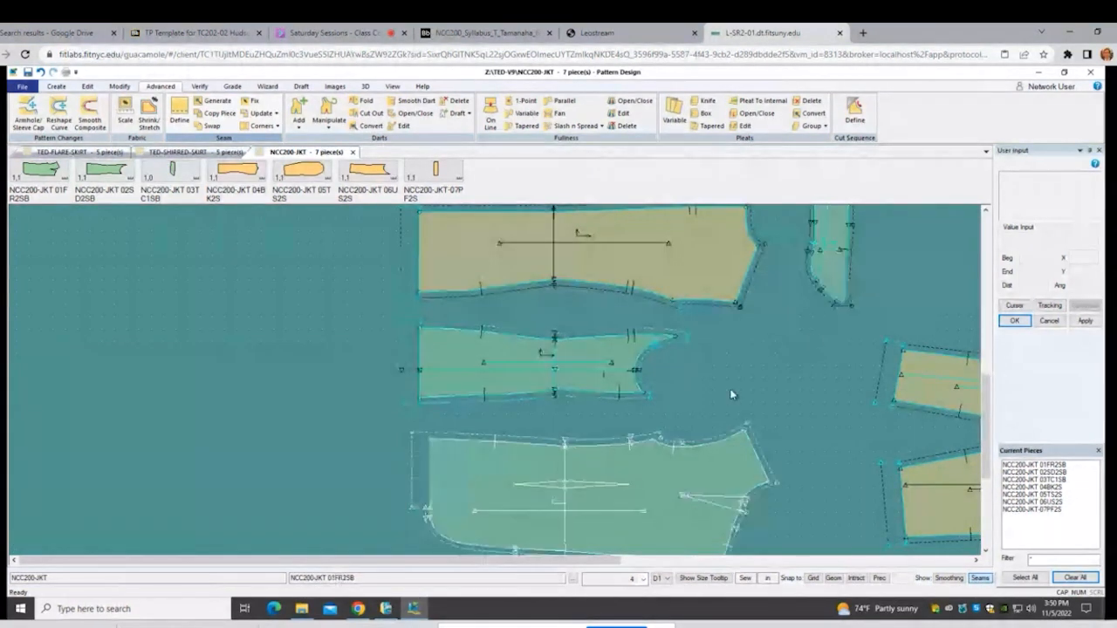
{"action": "scroll", "coordinate": [730, 389], "scroll_direction": "down", "scroll_amount": 1}
Step: Add a single type 1 standard notch on the back piece's straight center back seam, between the hem and the waistline
{"action": "scroll", "coordinate": [629, 264], "scroll_direction": "up", "scroll_amount": 4}
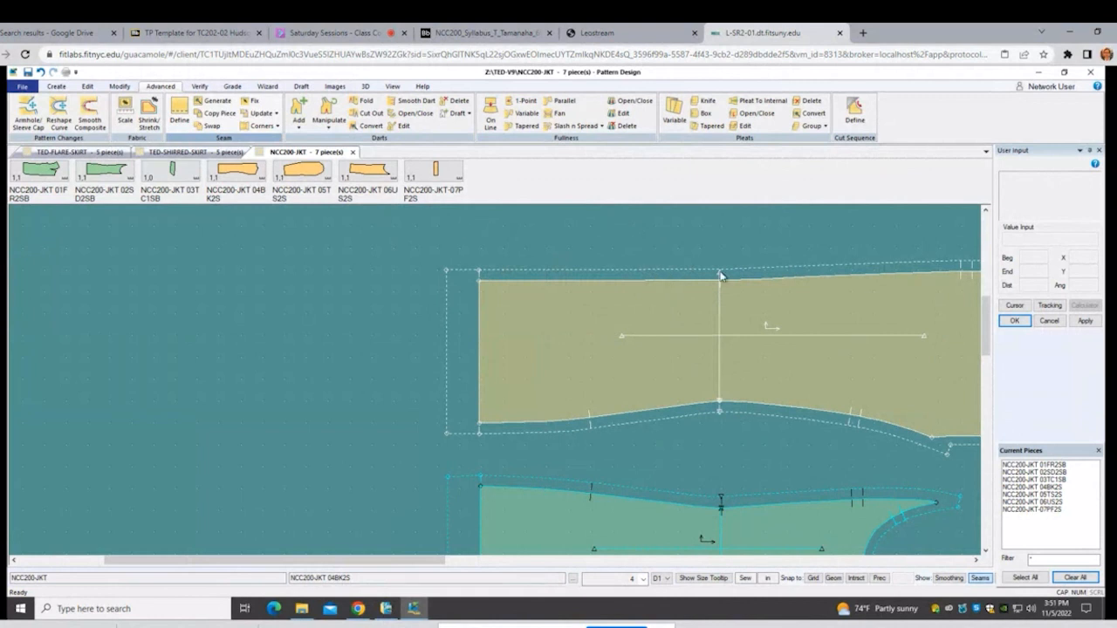
{"action": "scroll", "coordinate": [721, 277], "scroll_direction": "up", "scroll_amount": 1}
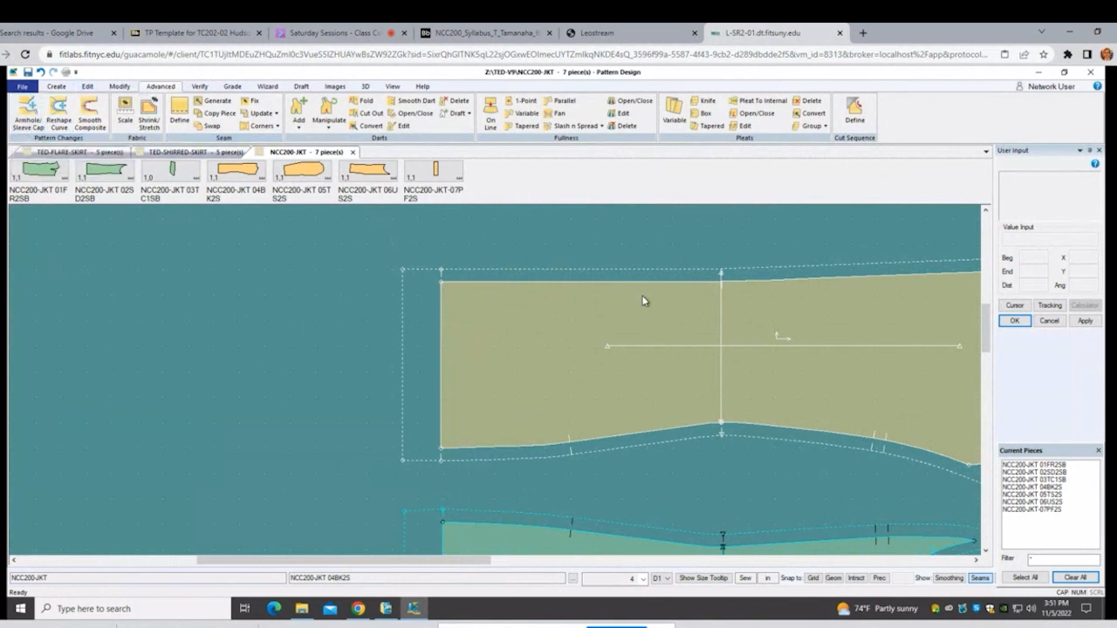
{"action": "left_click", "coordinate": [55, 89]}
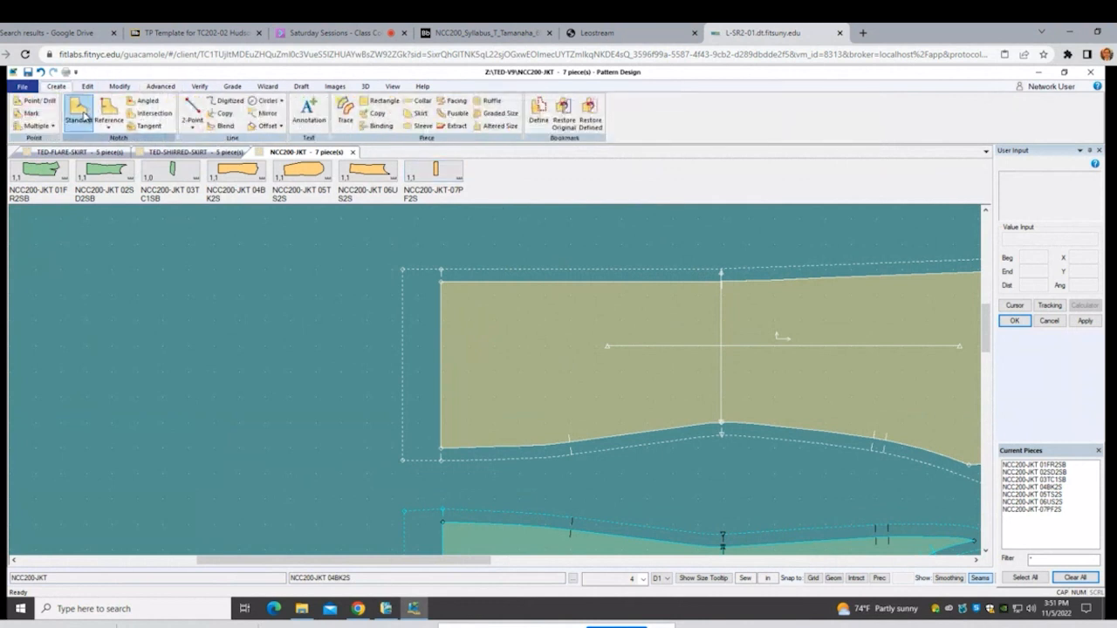
{"action": "left_click", "coordinate": [79, 111]}
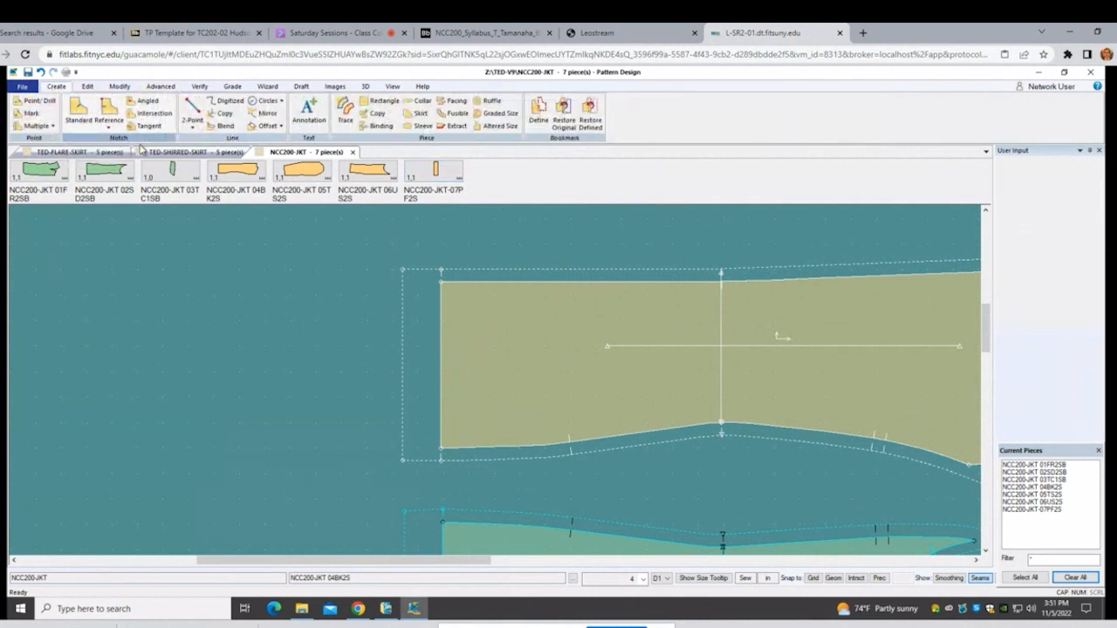
{"action": "left_click", "coordinate": [482, 283]}
{"action": "key", "text": "Return"}
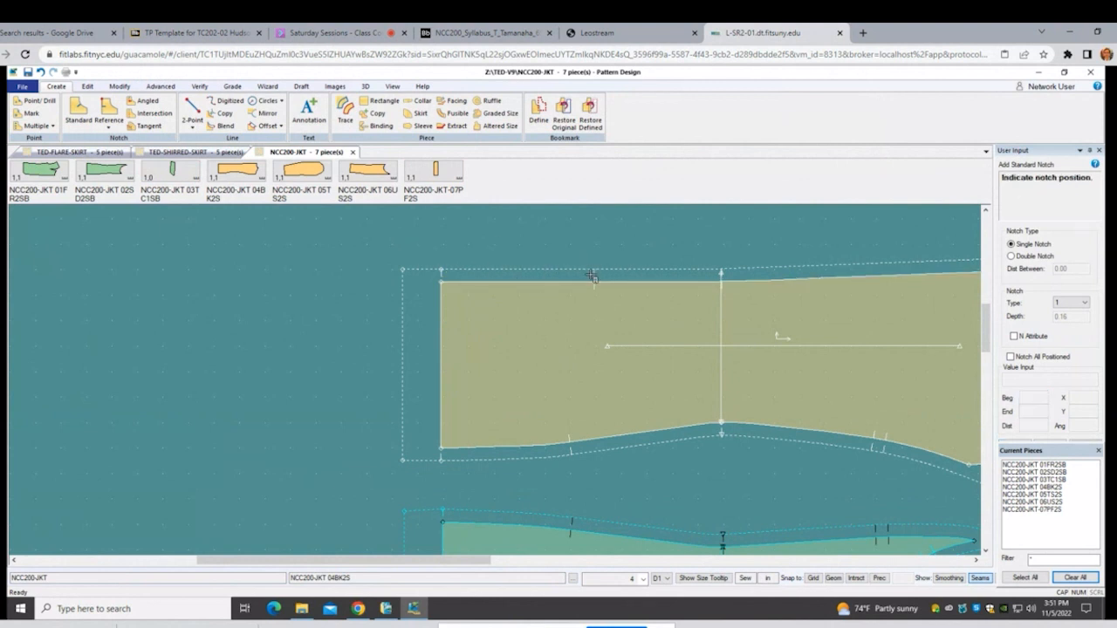
{"action": "right_click", "coordinate": [361, 272]}
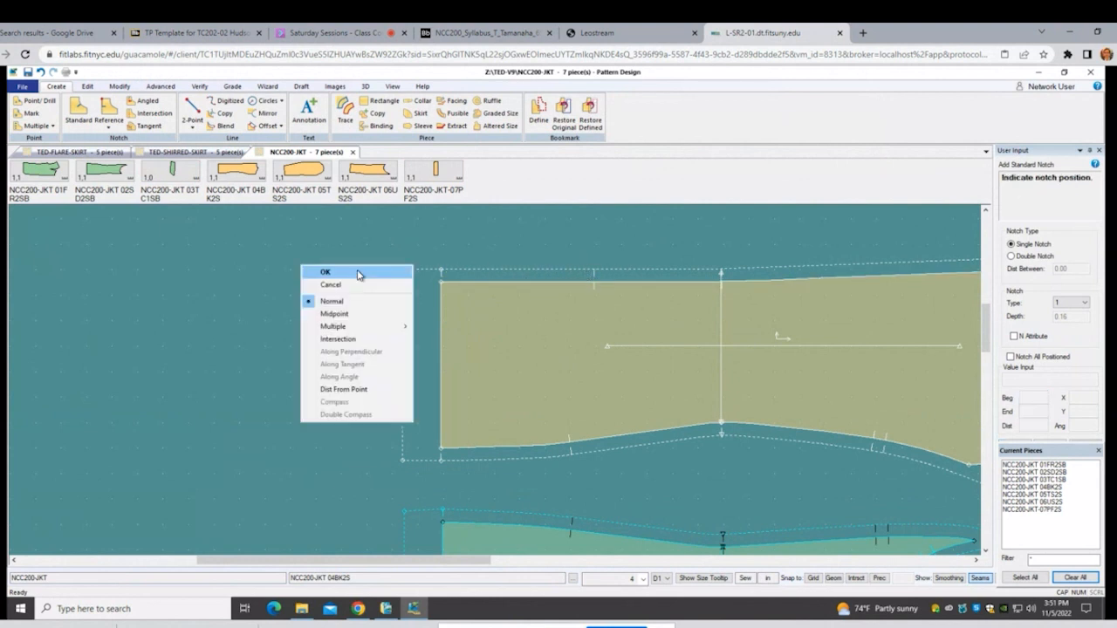
{"action": "left_click", "coordinate": [358, 270]}
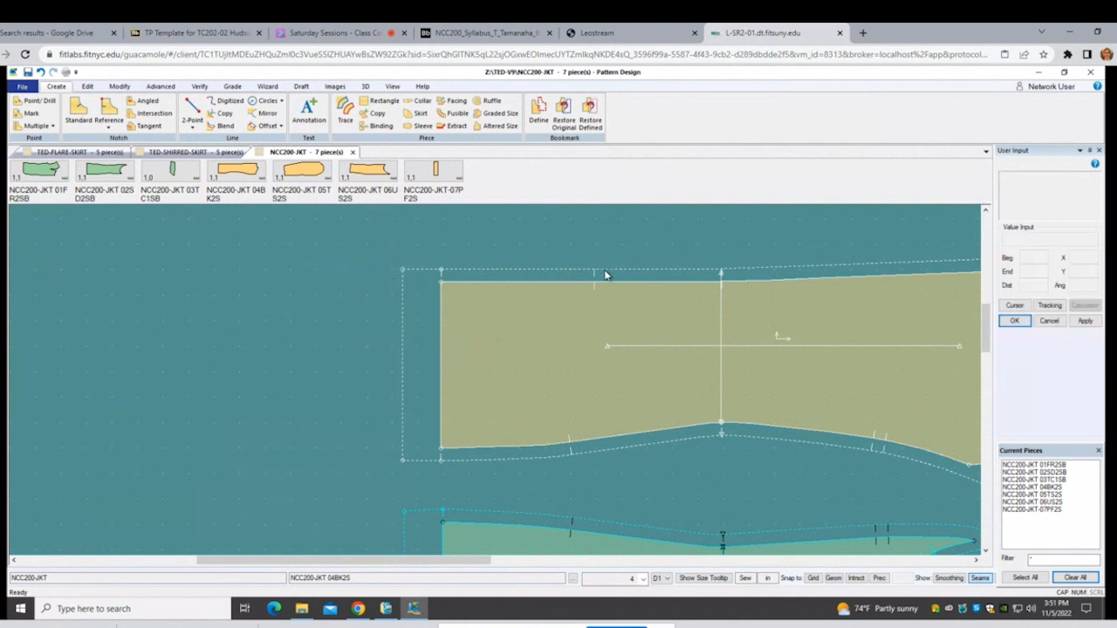
{"action": "scroll", "coordinate": [606, 275], "scroll_direction": "up", "scroll_amount": 1}
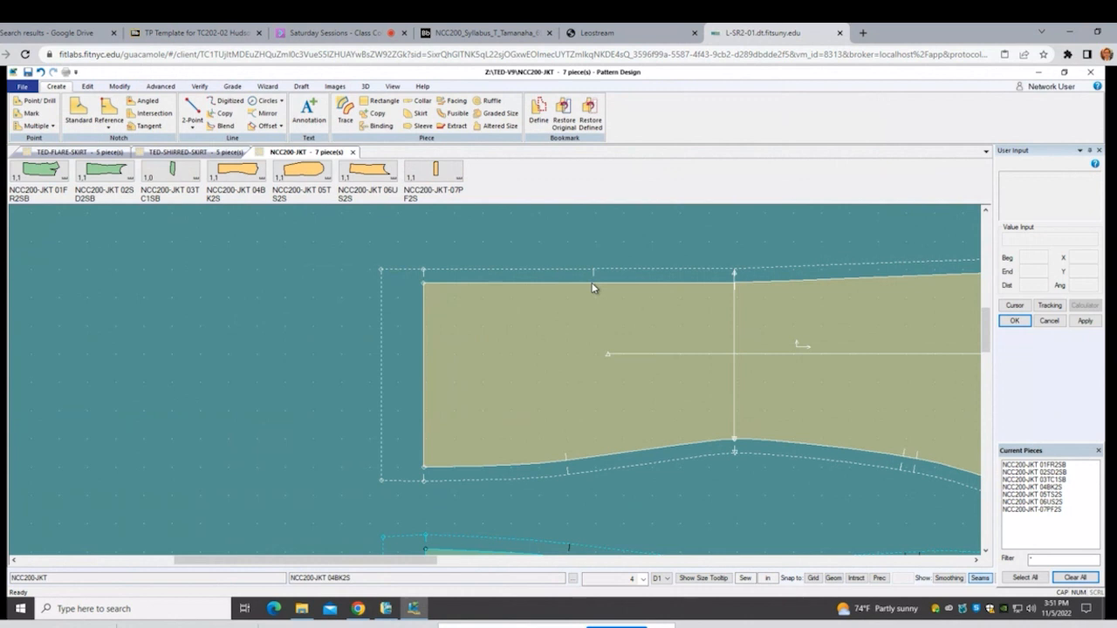
{"action": "left_click_drag", "start_coordinate": [987, 331], "coordinate": [977, 420]}
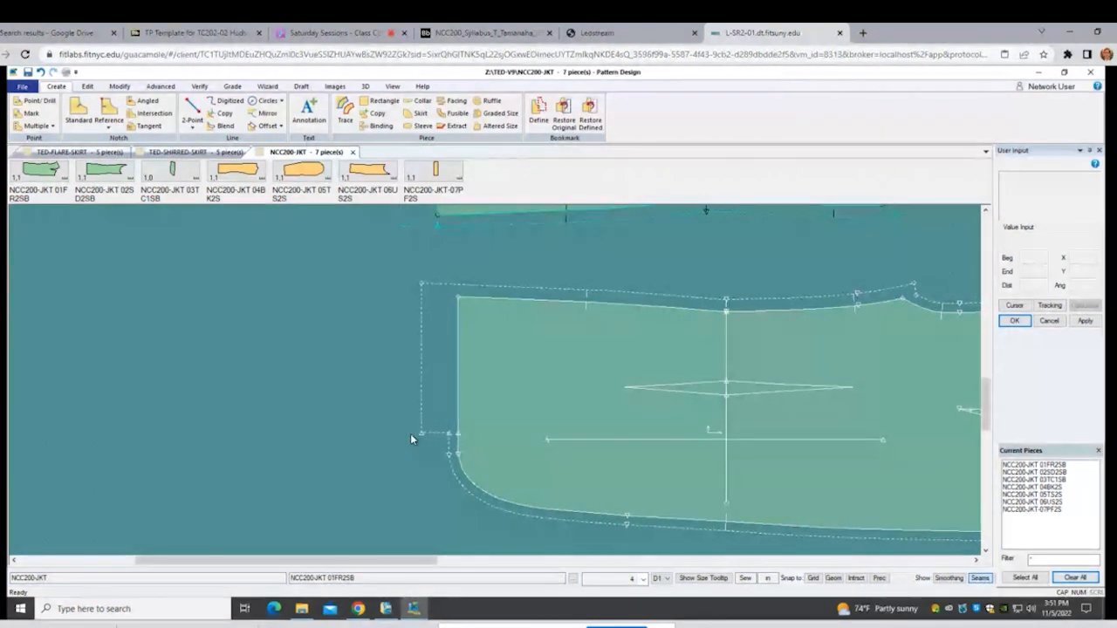
Step: Split the back piece's center back line 6.5 inches from its hem end
{"action": "left_click_drag", "start_coordinate": [985, 402], "coordinate": [982, 327]}
{"action": "scroll", "coordinate": [553, 253], "scroll_direction": "up", "scroll_amount": 5}
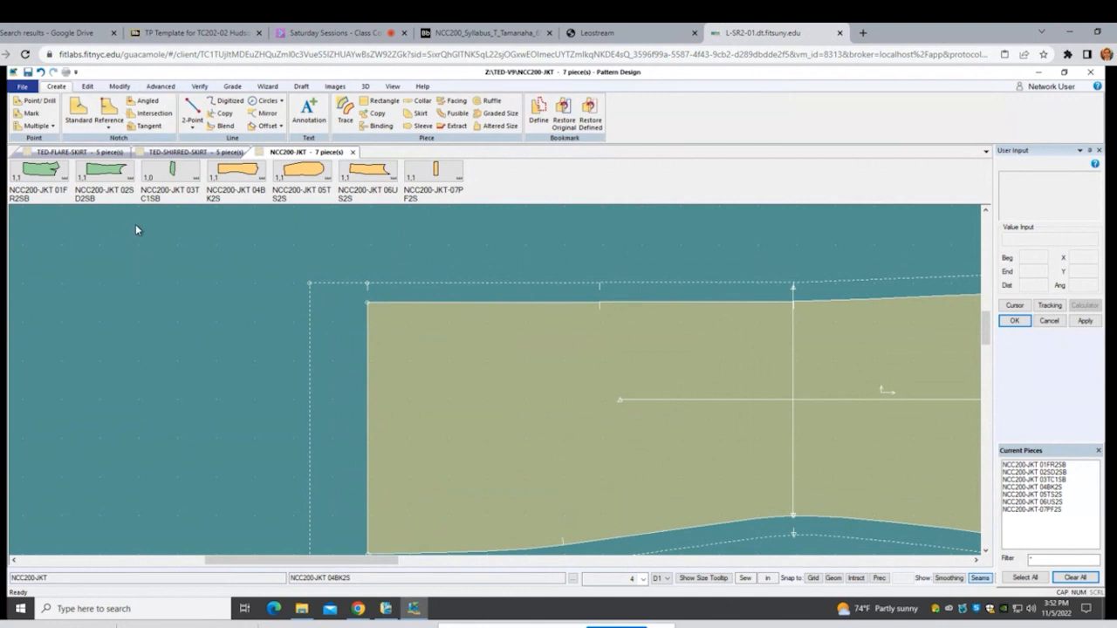
{"action": "left_click", "coordinate": [119, 86]}
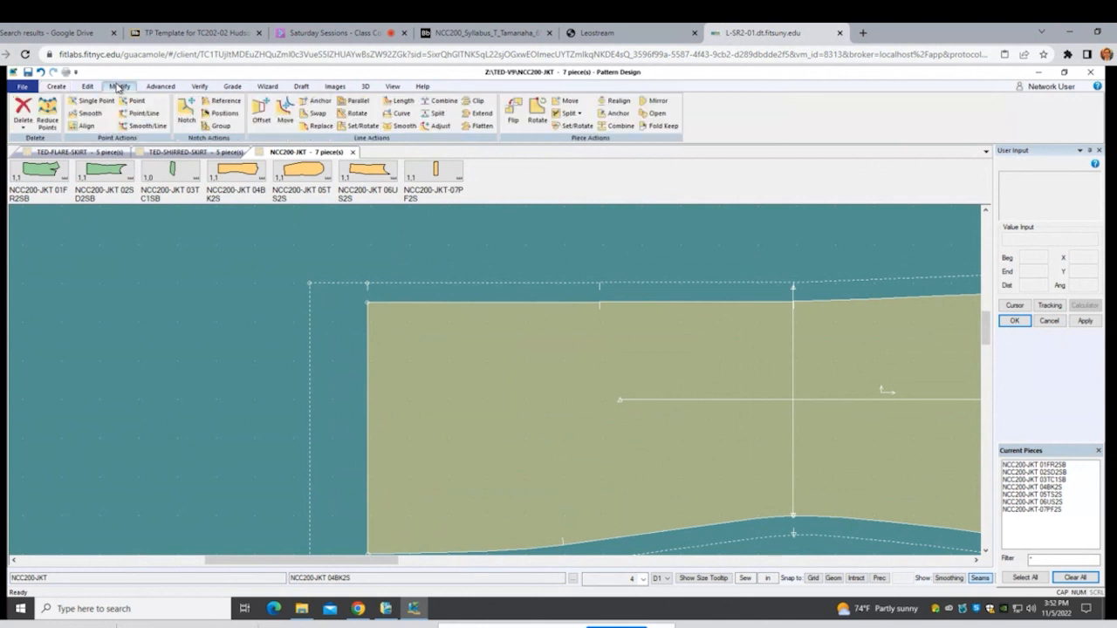
{"action": "left_click", "coordinate": [436, 126]}
{"action": "left_click", "coordinate": [438, 113]}
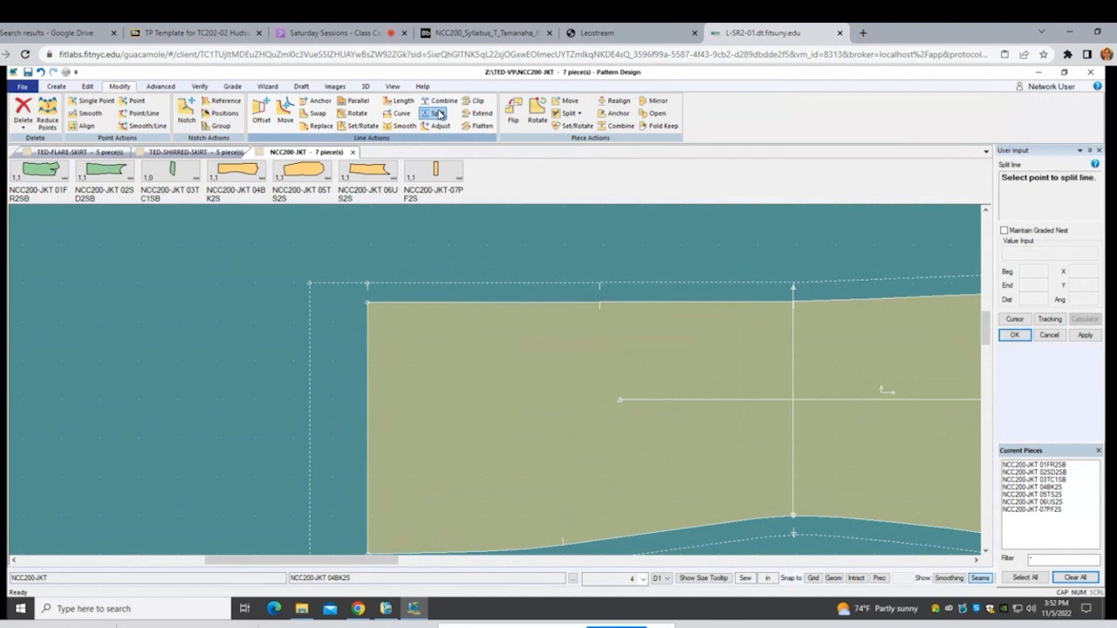
{"action": "right_click", "coordinate": [462, 252]}
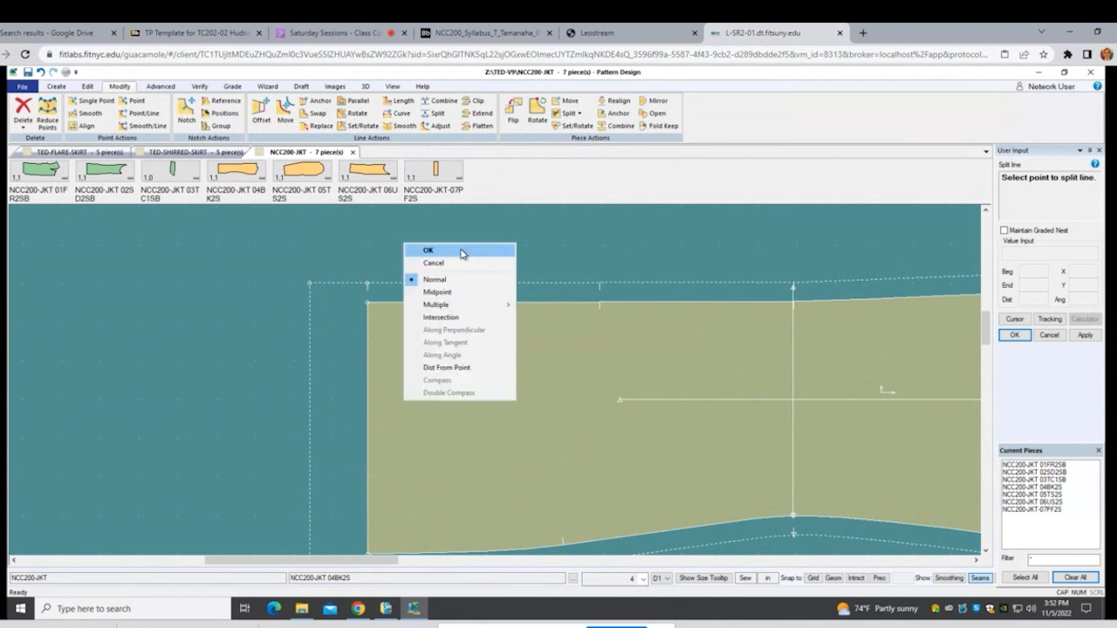
{"action": "left_click", "coordinate": [433, 116]}
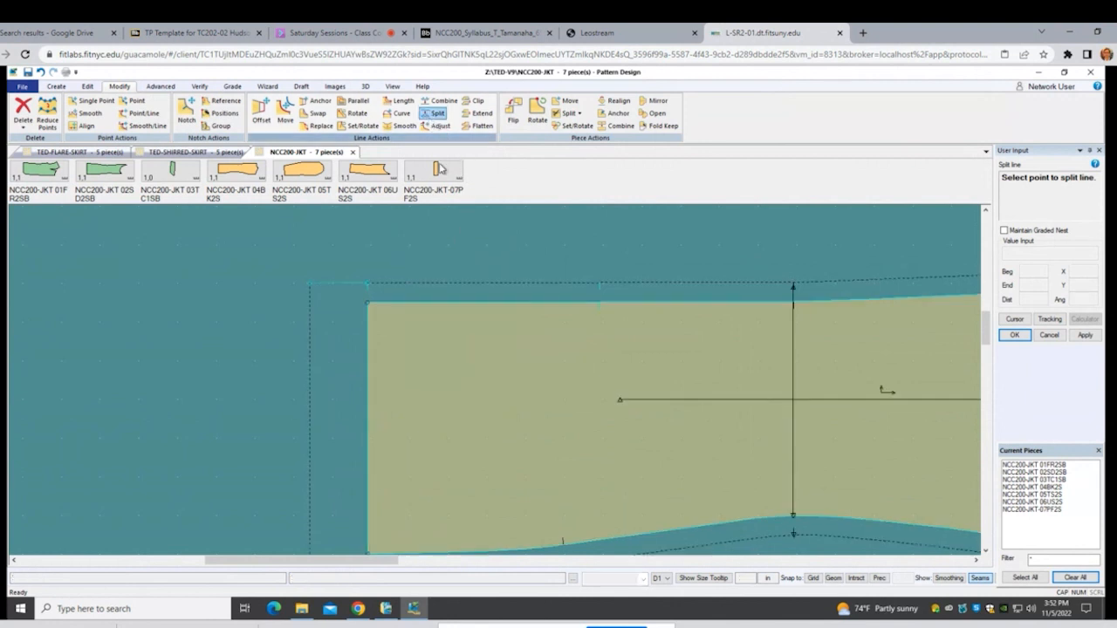
{"action": "left_click", "coordinate": [467, 300]}
{"action": "left_click", "coordinate": [464, 300]}
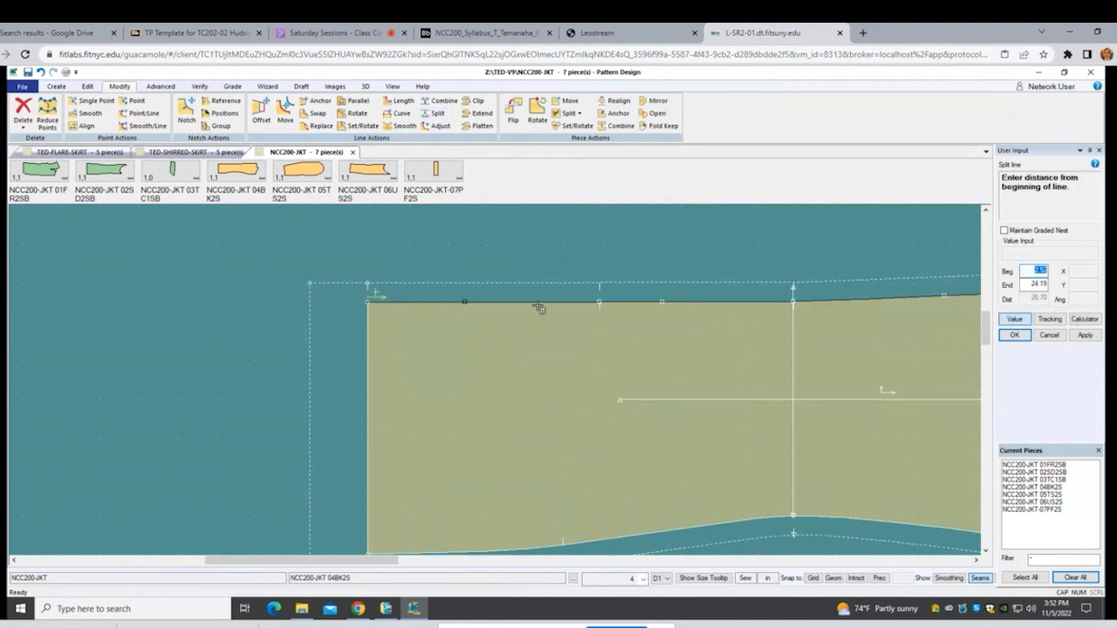
{"action": "type", "text": "6"}
{"action": "key", "text": "Return"}
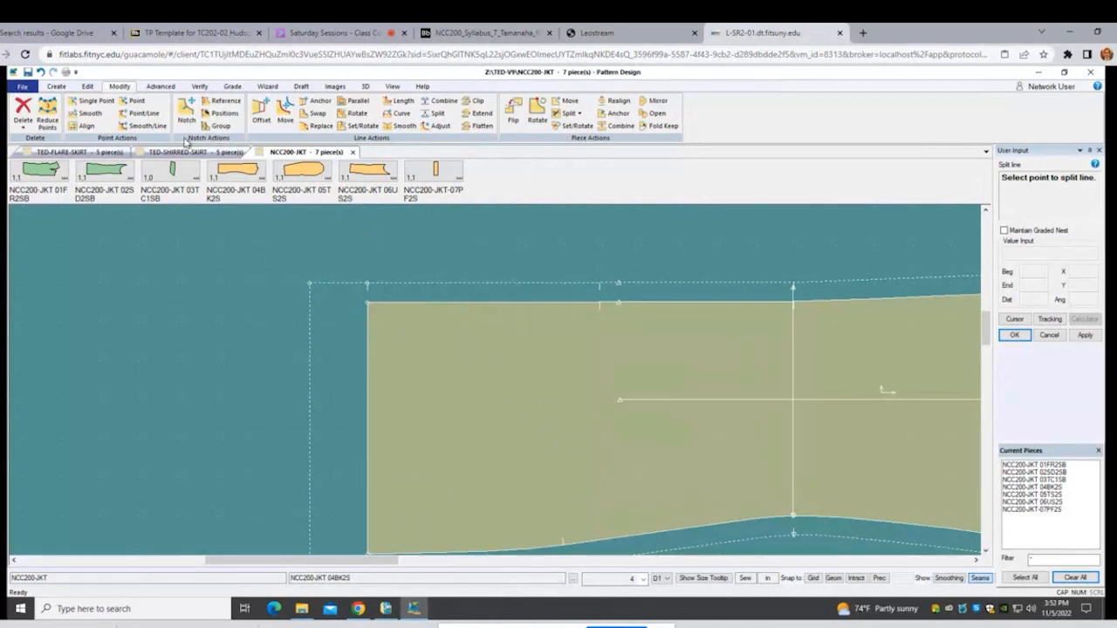
Step: Make a slanted step corner at the center back split point, widening the seam allowance on the line segment toward the hem for a vent
{"action": "left_click", "coordinate": [159, 88]}
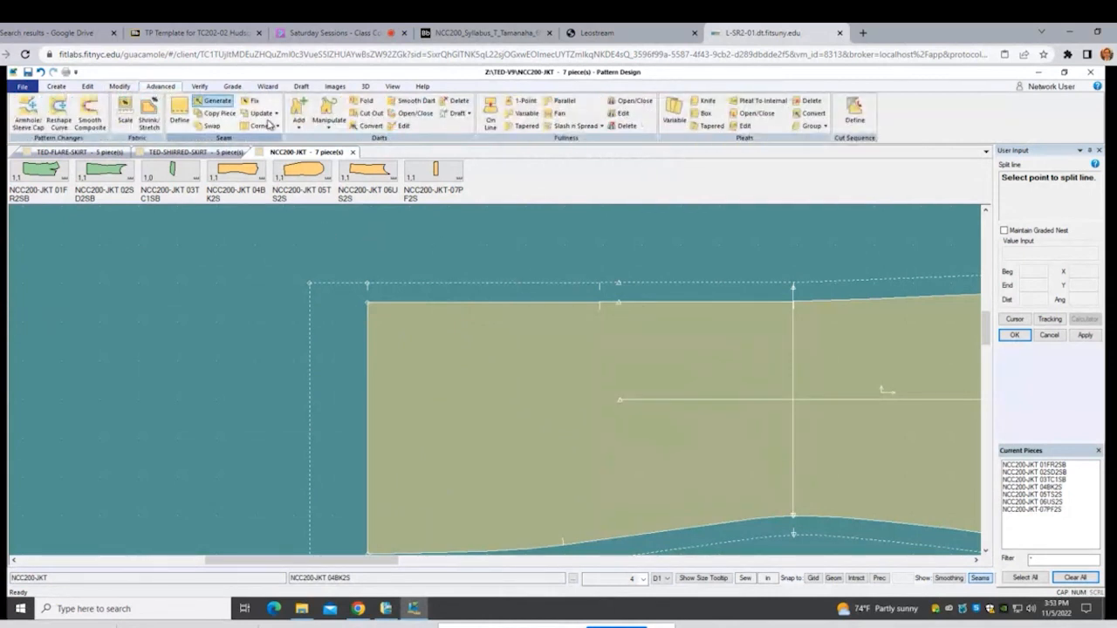
{"action": "left_click", "coordinate": [278, 126]}
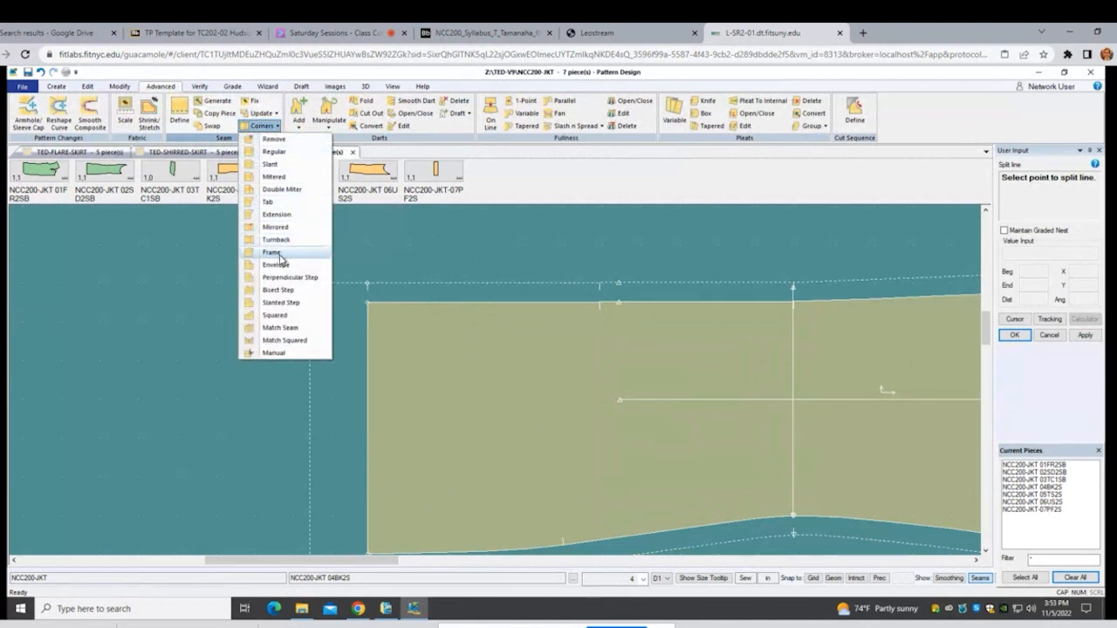
{"action": "left_click", "coordinate": [279, 303]}
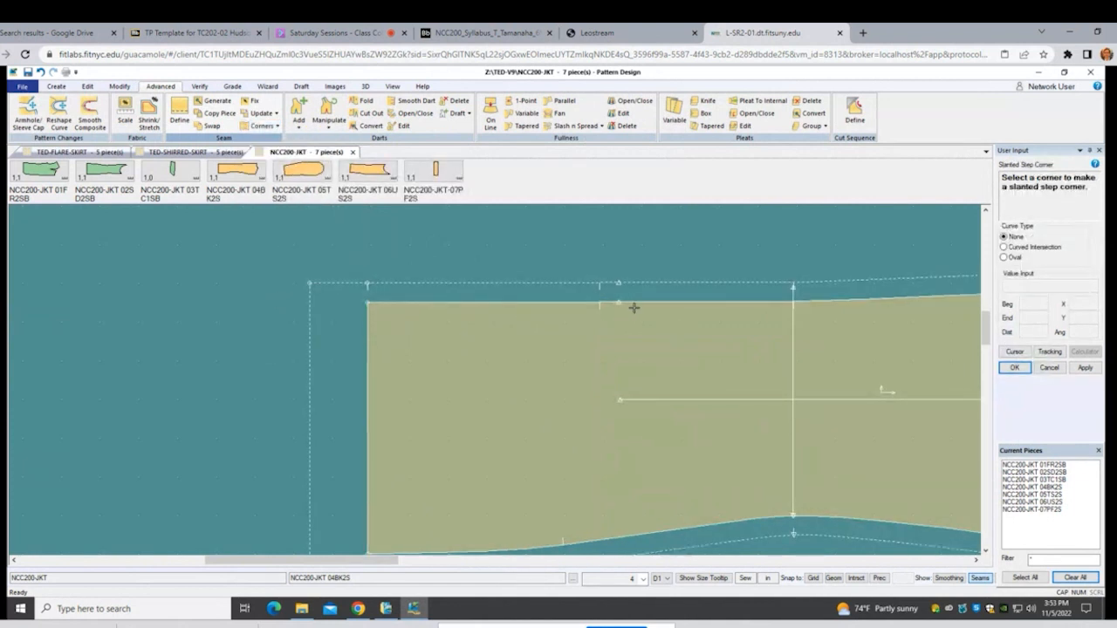
{"action": "left_click", "coordinate": [688, 302]}
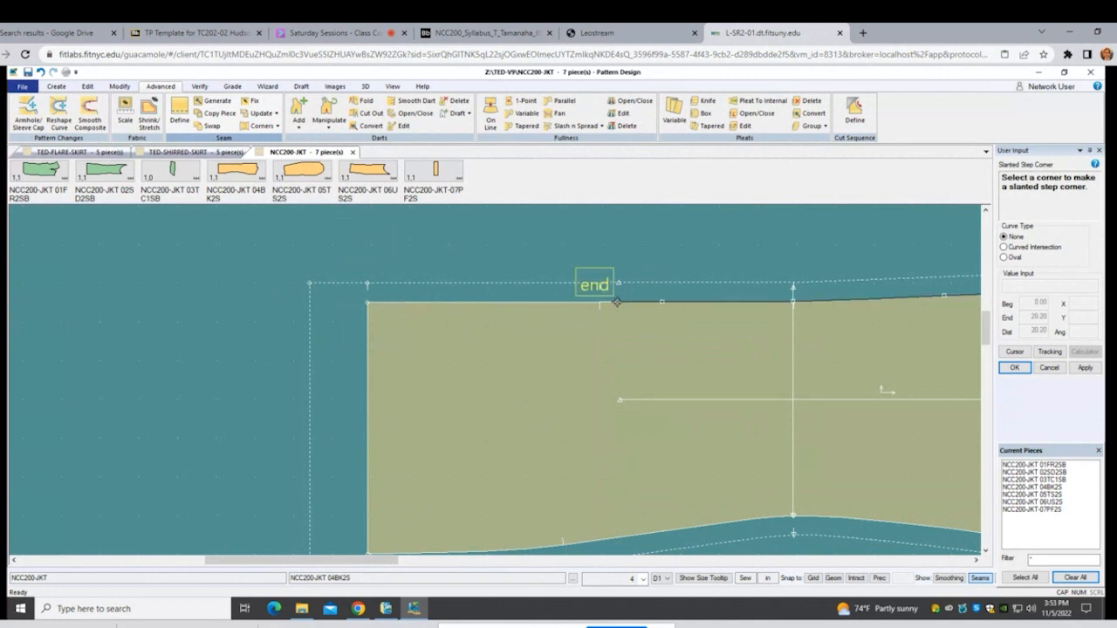
{"action": "left_click", "coordinate": [617, 302]}
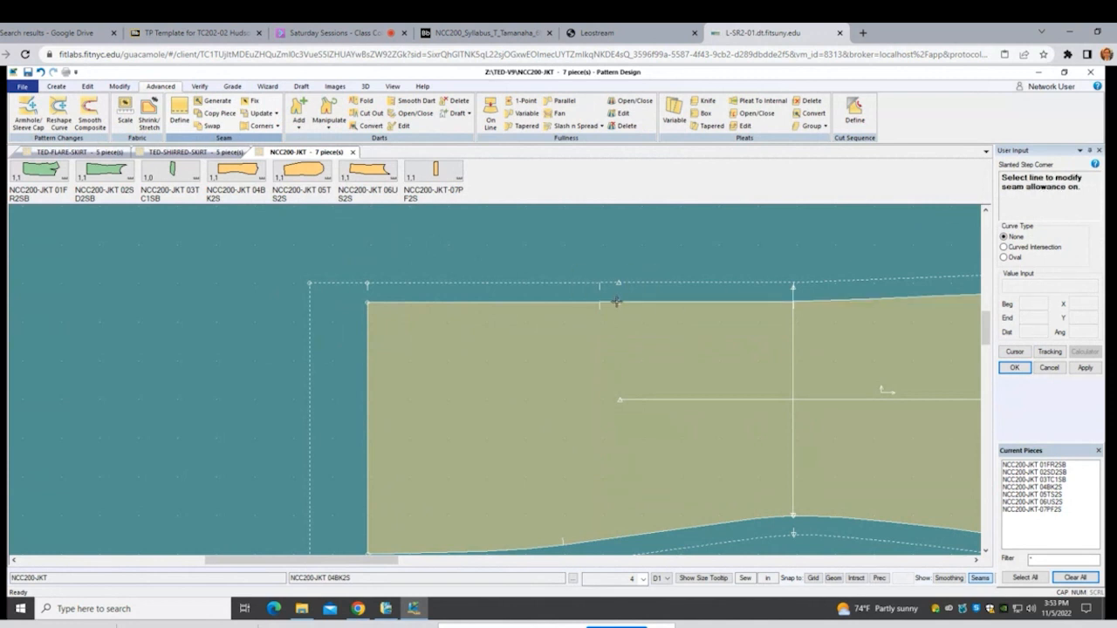
{"action": "left_click", "coordinate": [499, 303]}
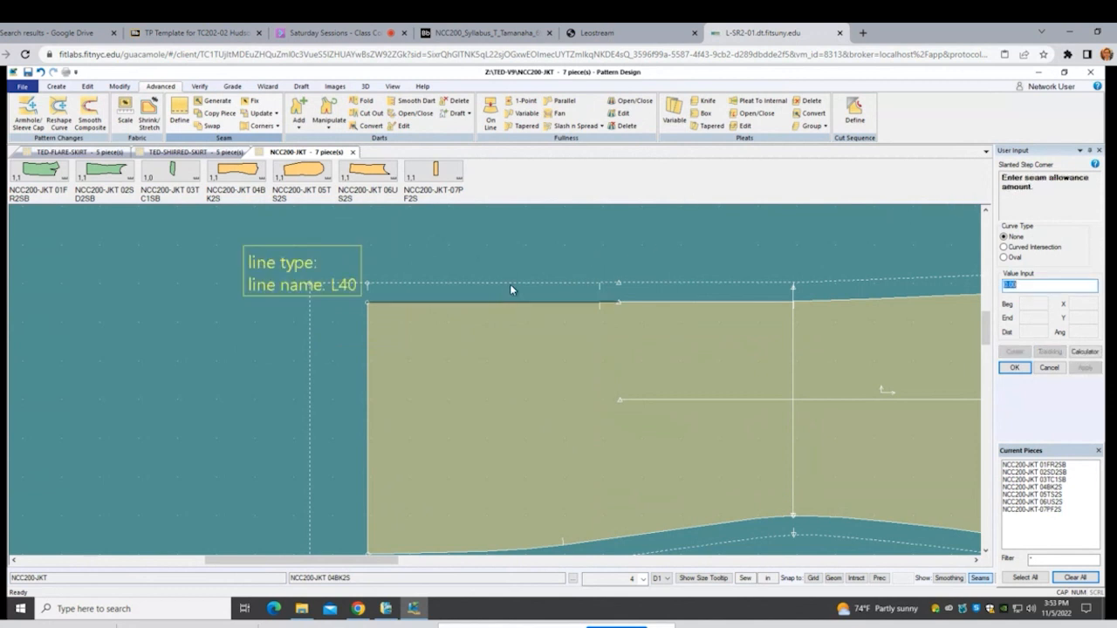
{"action": "key", "text": "Return"}
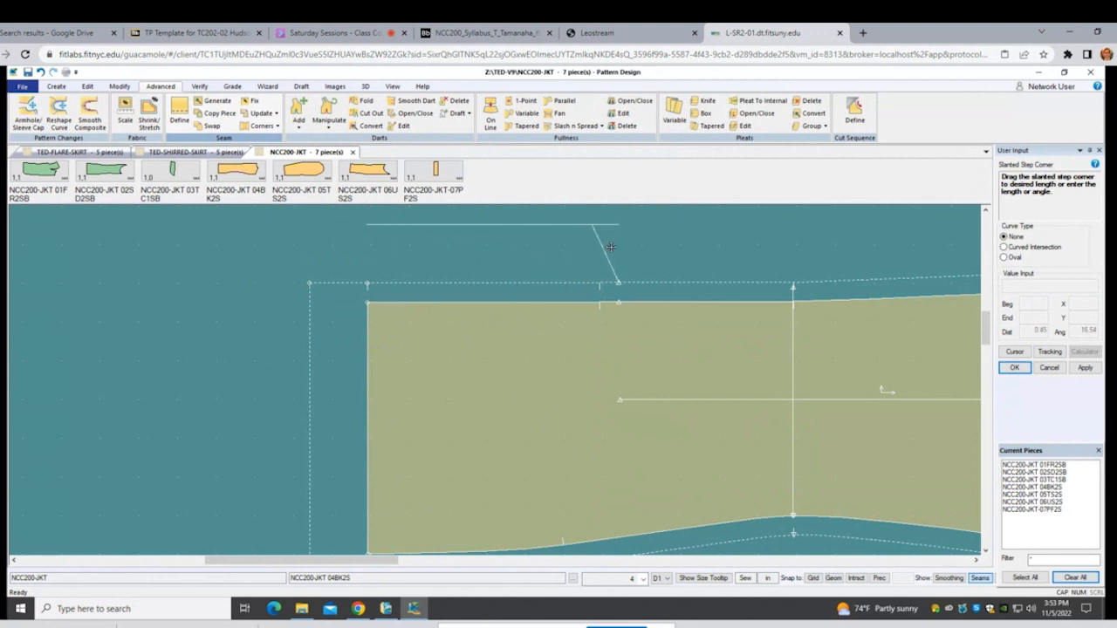
{"action": "left_click", "coordinate": [606, 249]}
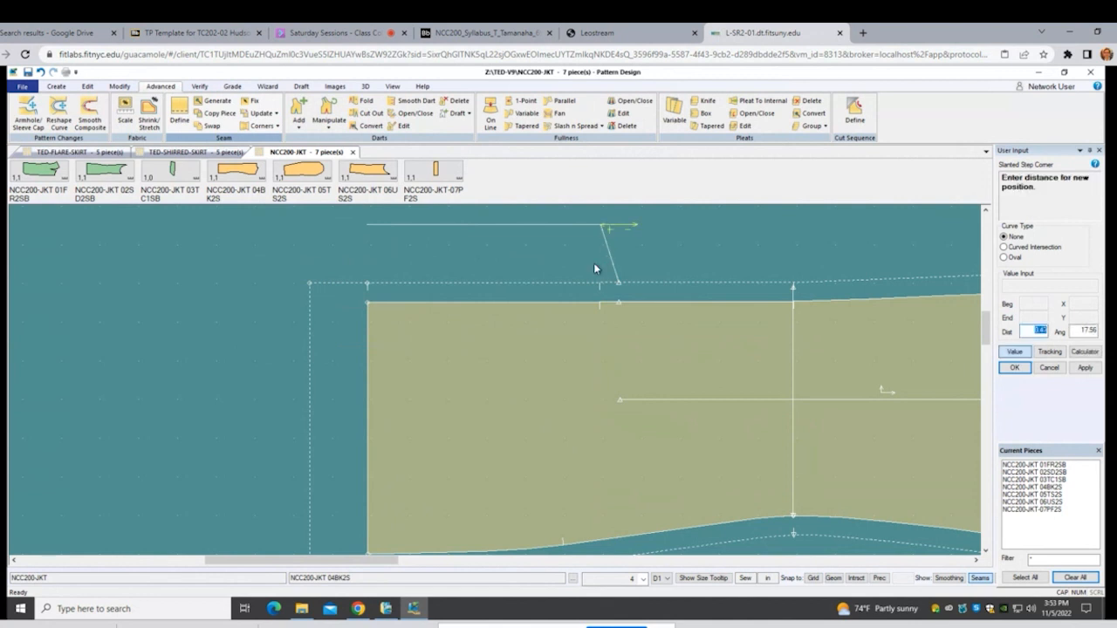
{"action": "key", "text": "Return"}
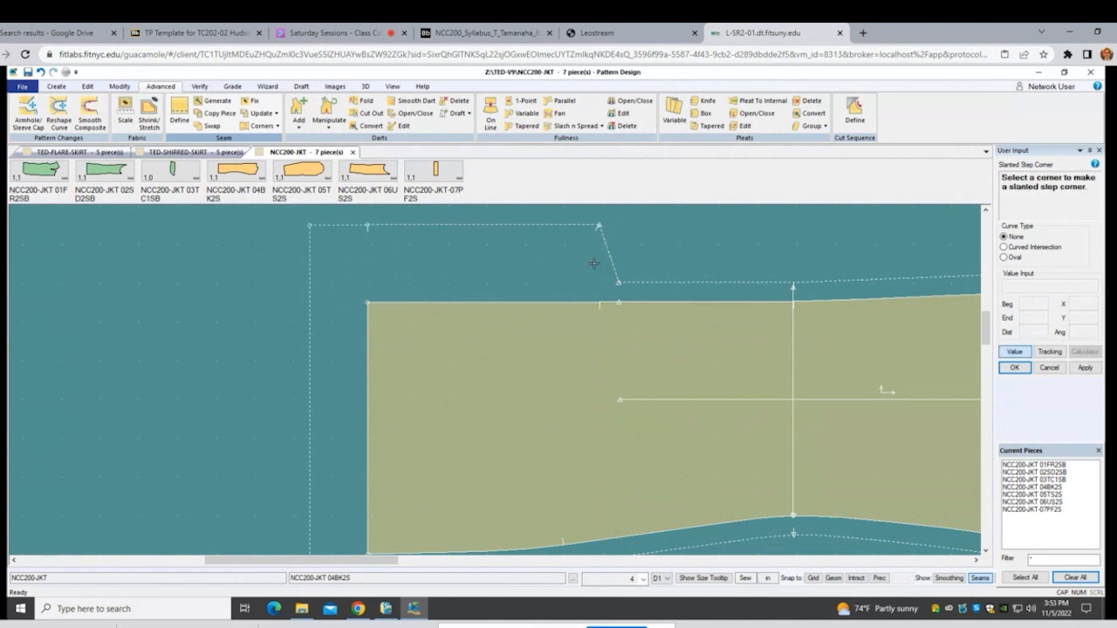
{"action": "right_click", "coordinate": [662, 256]}
{"action": "left_click", "coordinate": [661, 253]}
{"action": "scroll", "coordinate": [526, 317], "scroll_direction": "down", "scroll_amount": 3}
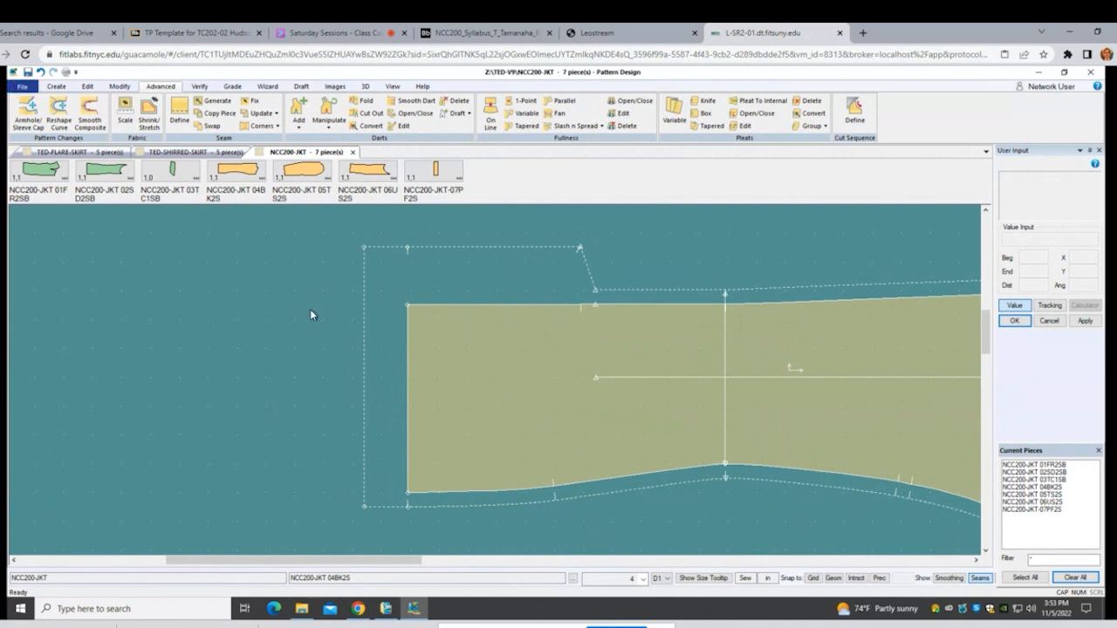
Step: Miter the back piece's corner between the hem and the vent, using an extension notch on the first notching line only
{"action": "scroll", "coordinate": [346, 245], "scroll_direction": "up", "scroll_amount": 1}
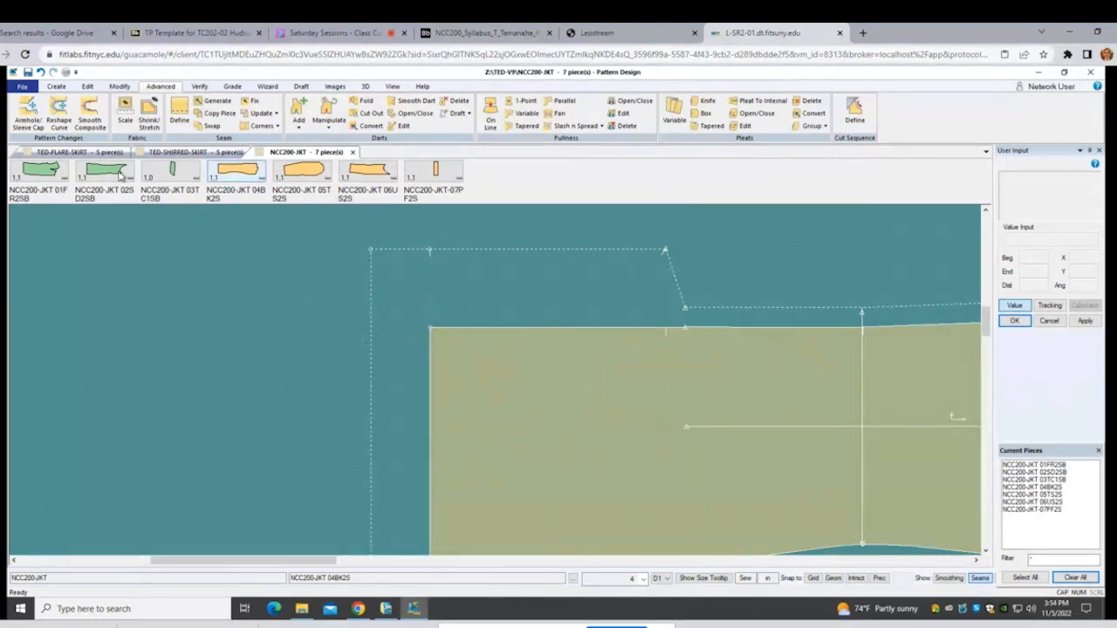
{"action": "left_click", "coordinate": [277, 127]}
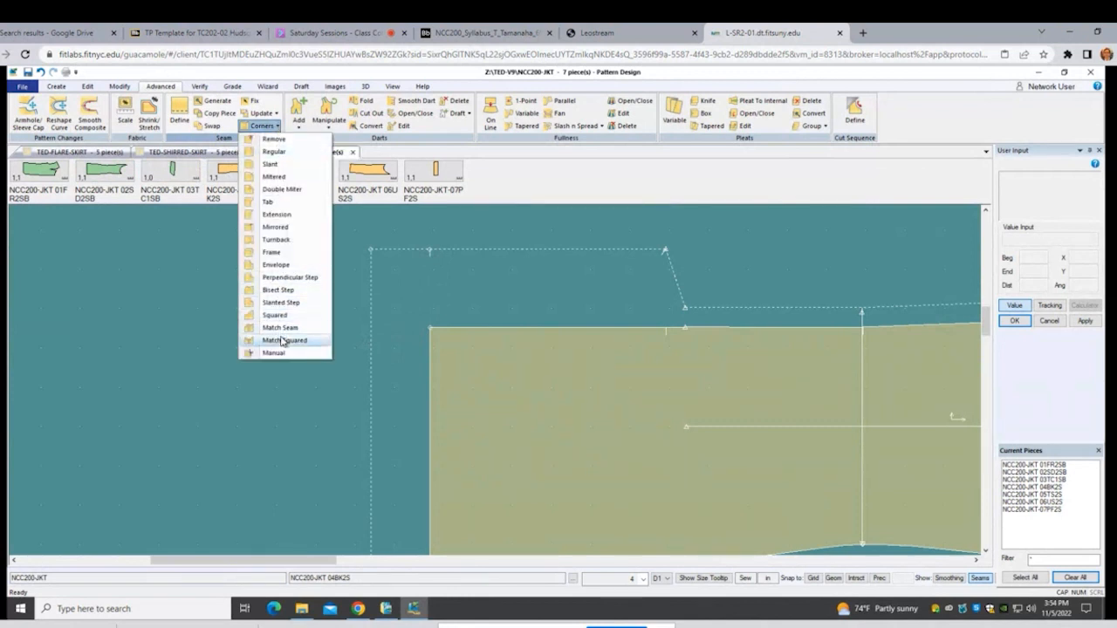
{"action": "left_click", "coordinate": [275, 177]}
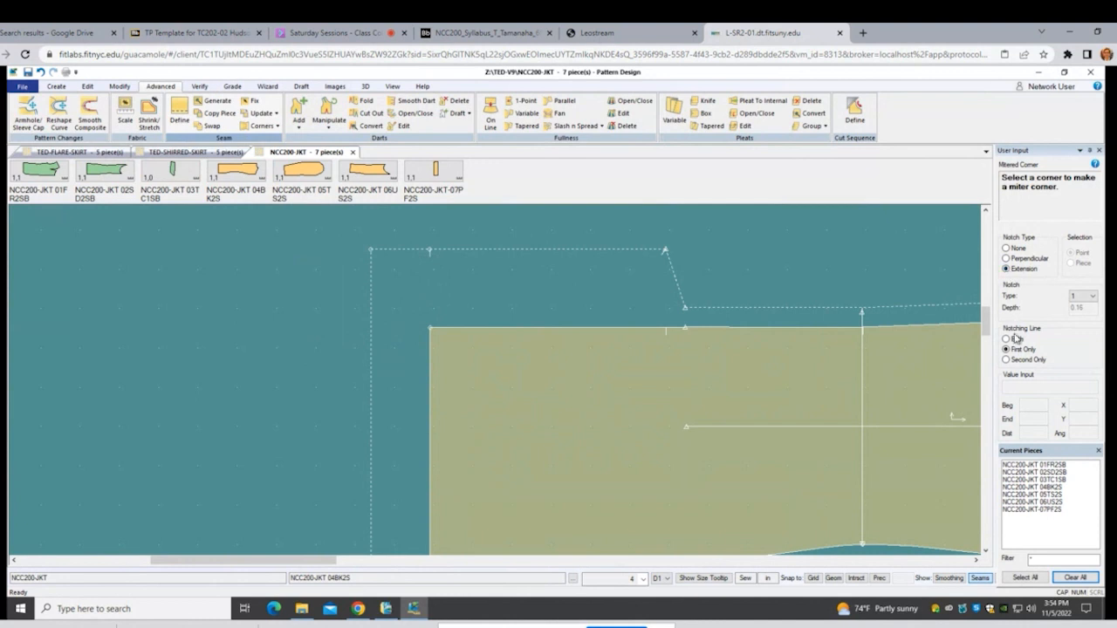
{"action": "left_click", "coordinate": [426, 328]}
{"action": "left_click", "coordinate": [435, 332]}
{"action": "left_click", "coordinate": [438, 358]}
{"action": "key", "text": "Return"}
Step: Make an envelope corner with a type 1 notch where the back piece's hem meets the vent edge
{"action": "left_click", "coordinate": [277, 127]}
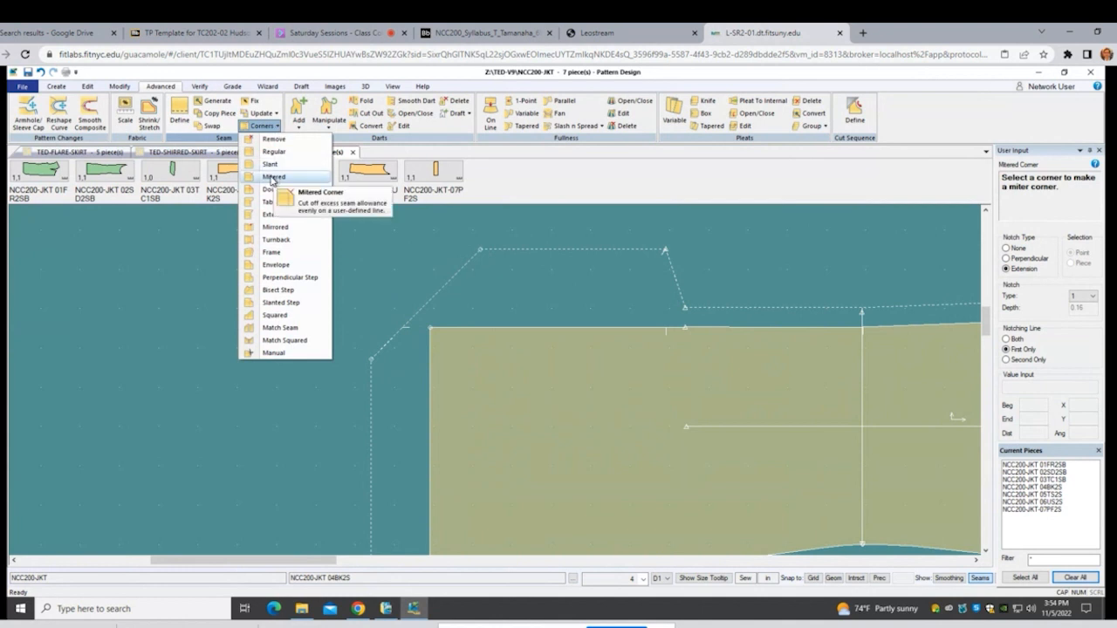
{"action": "left_click", "coordinate": [275, 264]}
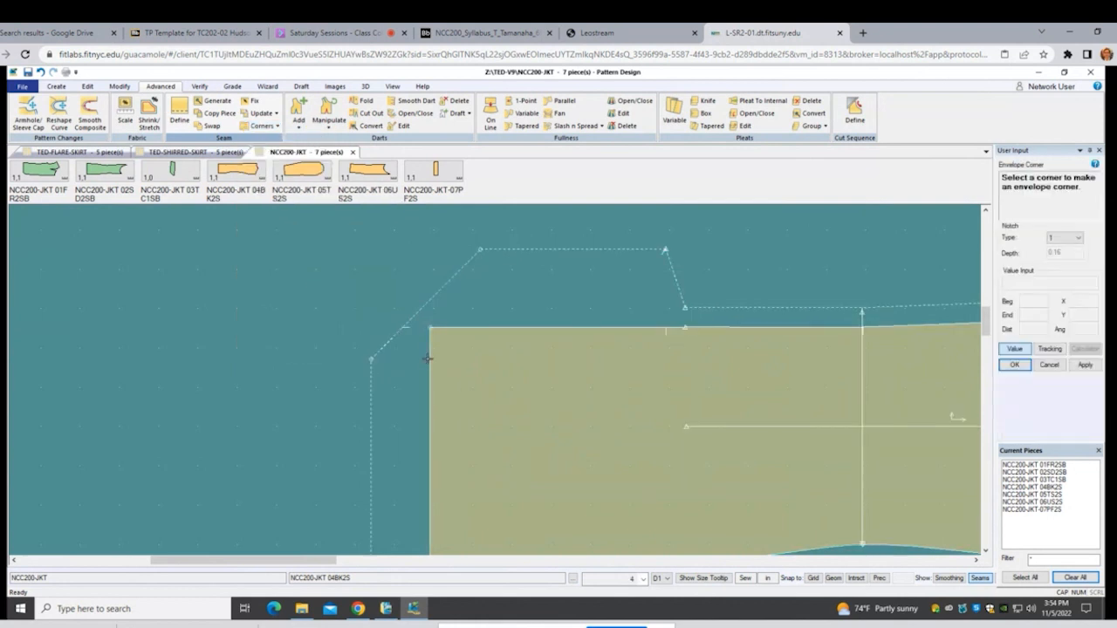
{"action": "left_click", "coordinate": [430, 328]}
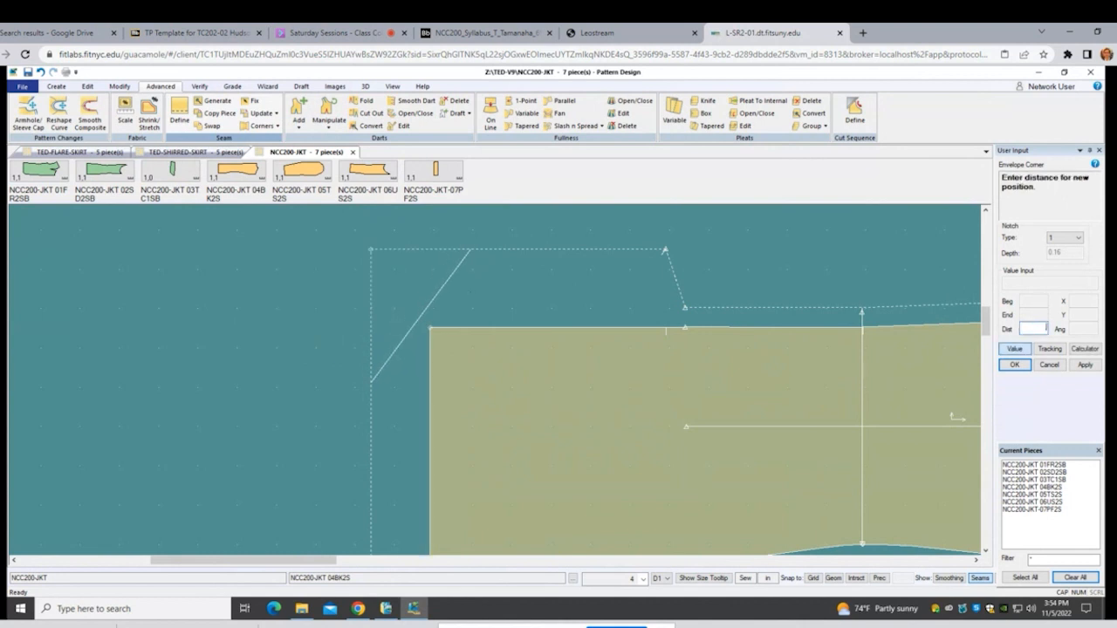
{"action": "left_click", "coordinate": [470, 294]}
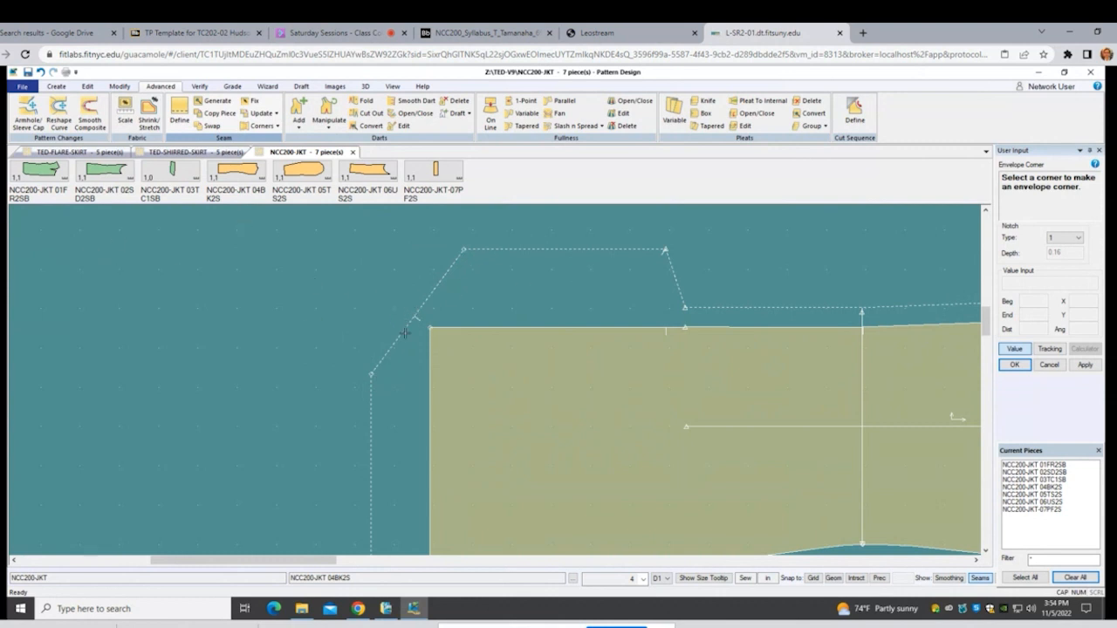
{"action": "right_click", "coordinate": [250, 314]}
{"action": "left_click", "coordinate": [253, 315]}
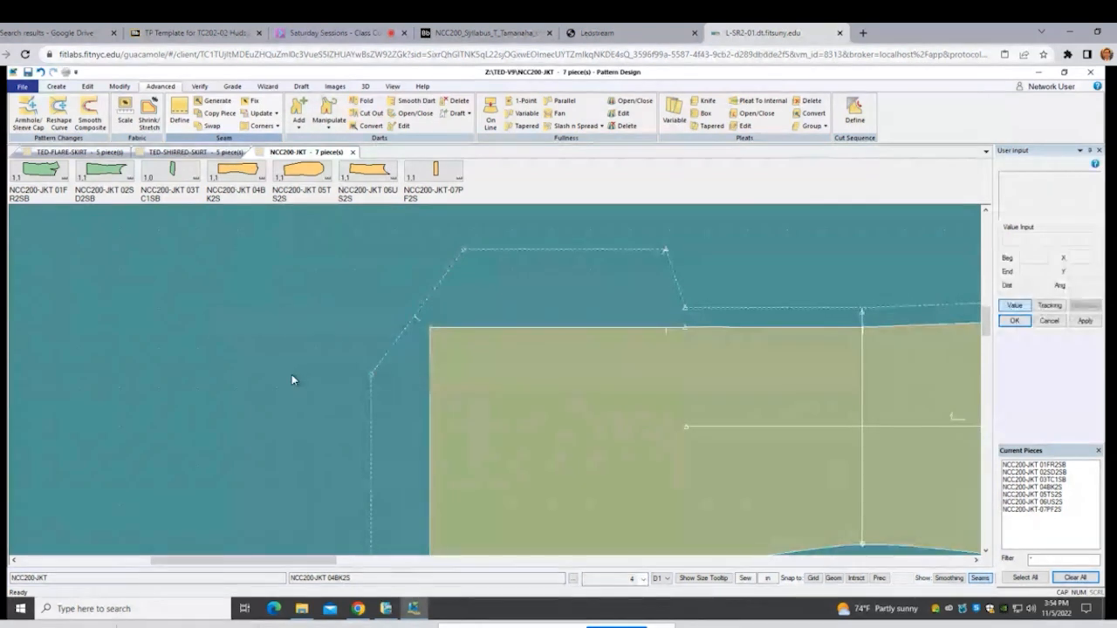
Step: Place a second copy of back piece NCC200-JKT 04BK2S in the work area and move the vented back away from it
{"action": "scroll", "coordinate": [291, 380], "scroll_direction": "down", "scroll_amount": 4}
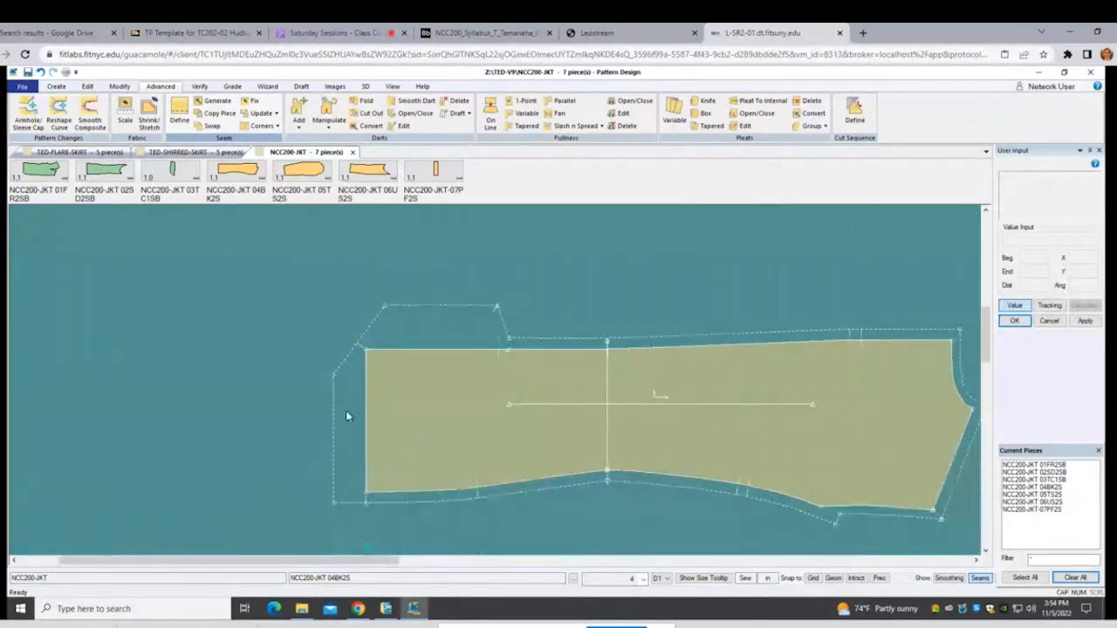
{"action": "middle_click_drag", "start_coordinate": [436, 441], "coordinate": [667, 437]}
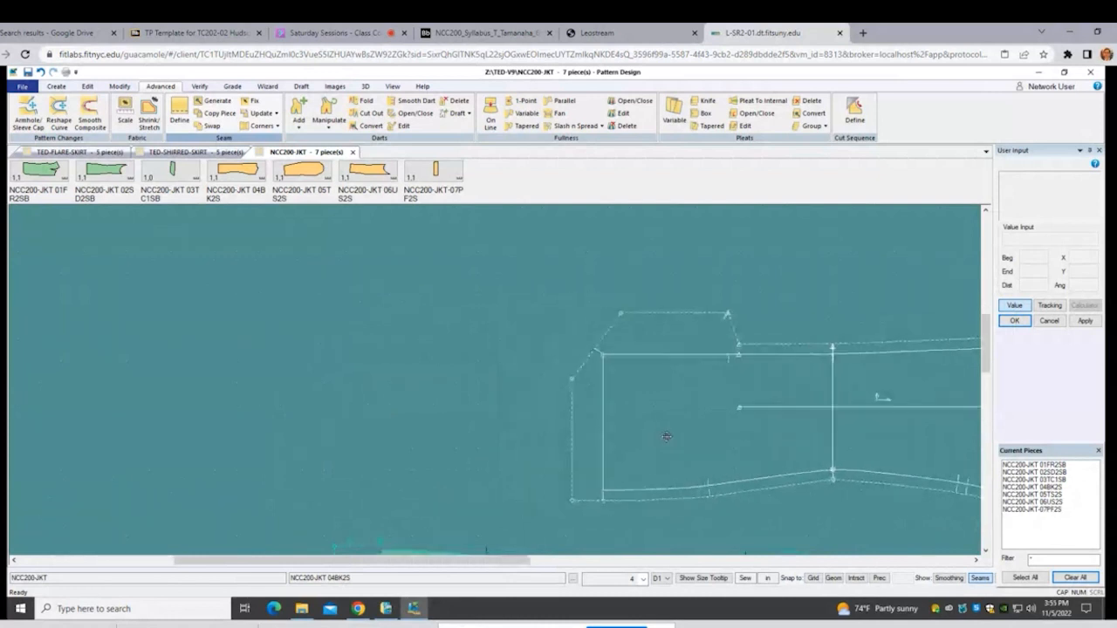
{"action": "left_click_drag", "start_coordinate": [236, 170], "coordinate": [362, 410]}
{"action": "scroll", "coordinate": [362, 410], "scroll_direction": "down", "scroll_amount": 1}
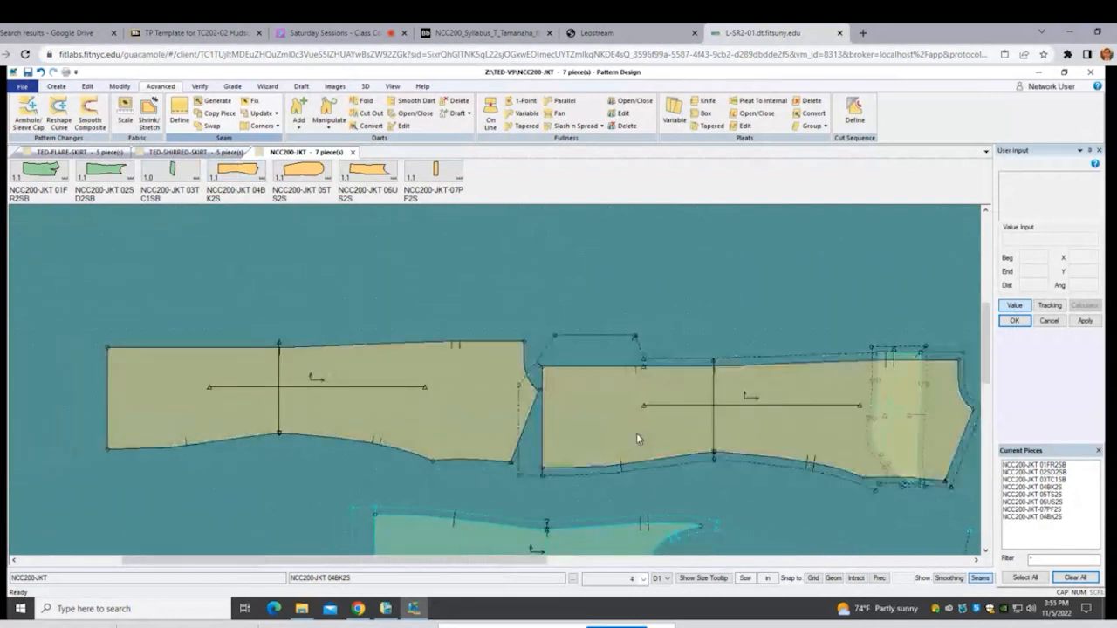
{"action": "left_click_drag", "start_coordinate": [637, 433], "coordinate": [684, 350]}
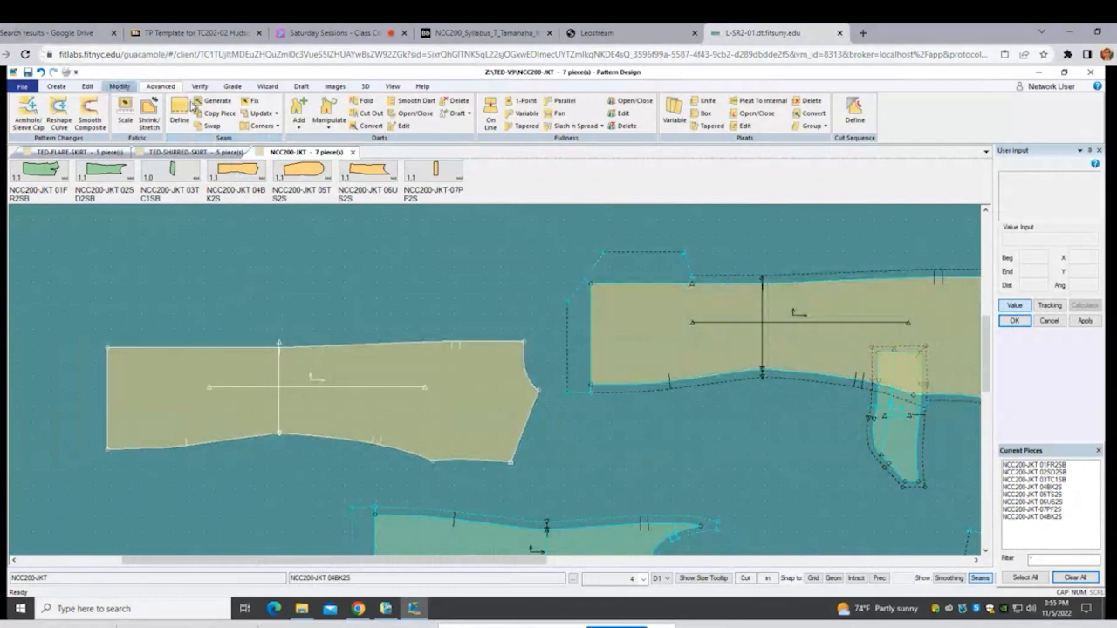
Step: Define an even manual seam allowance around the entire new back piece copy
{"action": "left_click", "coordinate": [180, 109]}
{"action": "left_click", "coordinate": [164, 385]}
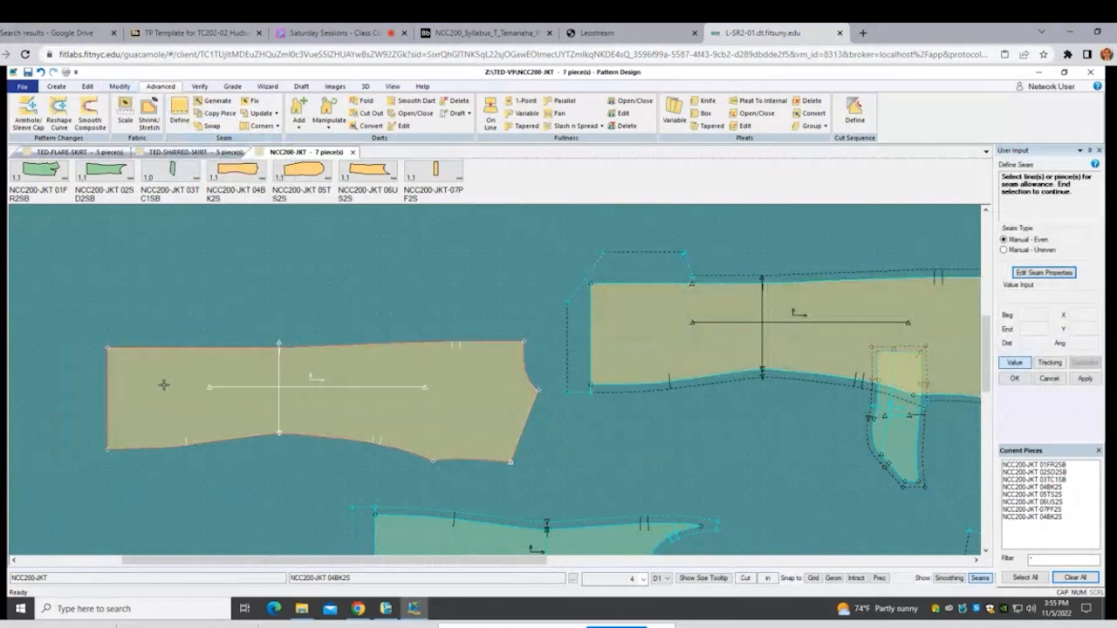
{"action": "right_click", "coordinate": [164, 385]}
{"action": "left_click", "coordinate": [140, 382]}
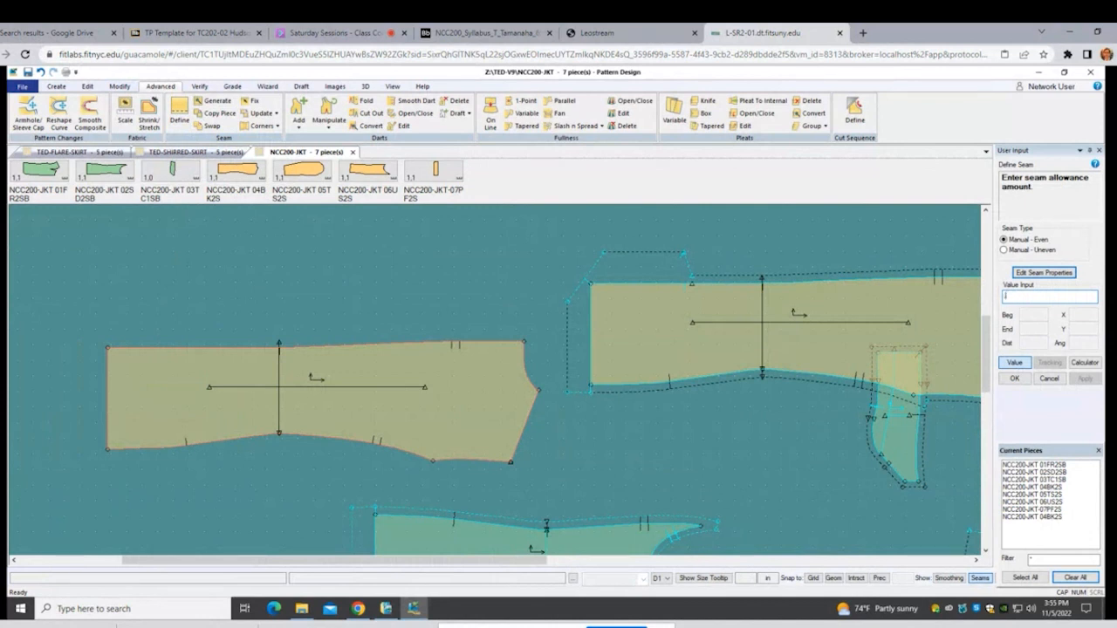
{"action": "key", "text": "Return"}
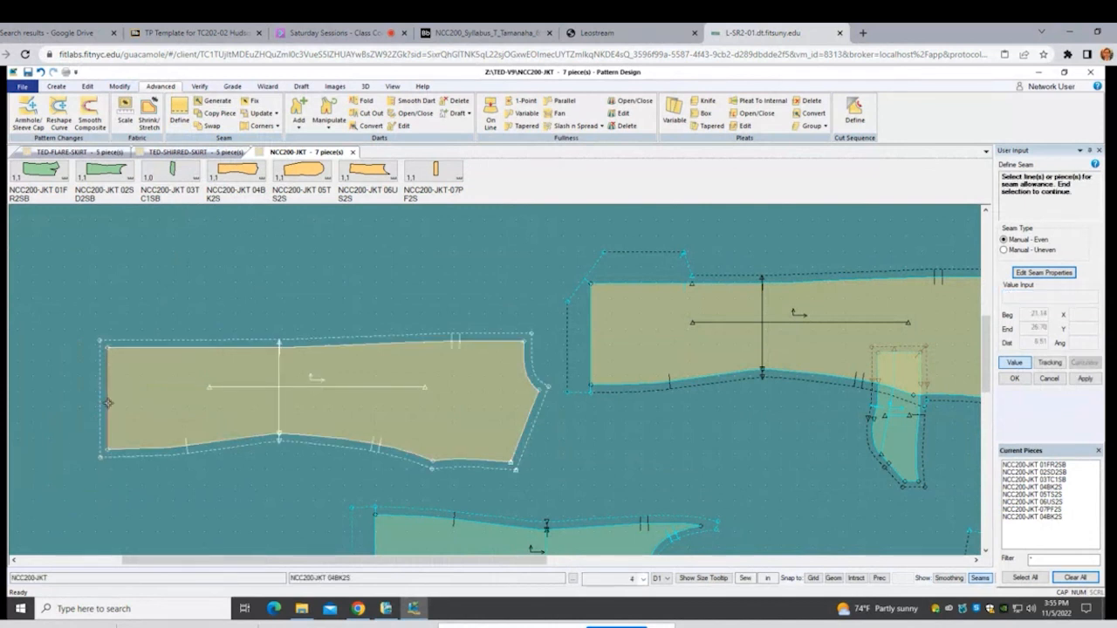
Step: Set the hem seam allowance of the new back piece copy to 1.5 inches
{"action": "right_click", "coordinate": [109, 404]}
{"action": "left_click", "coordinate": [103, 412]}
{"action": "type", "text": "1.5"}
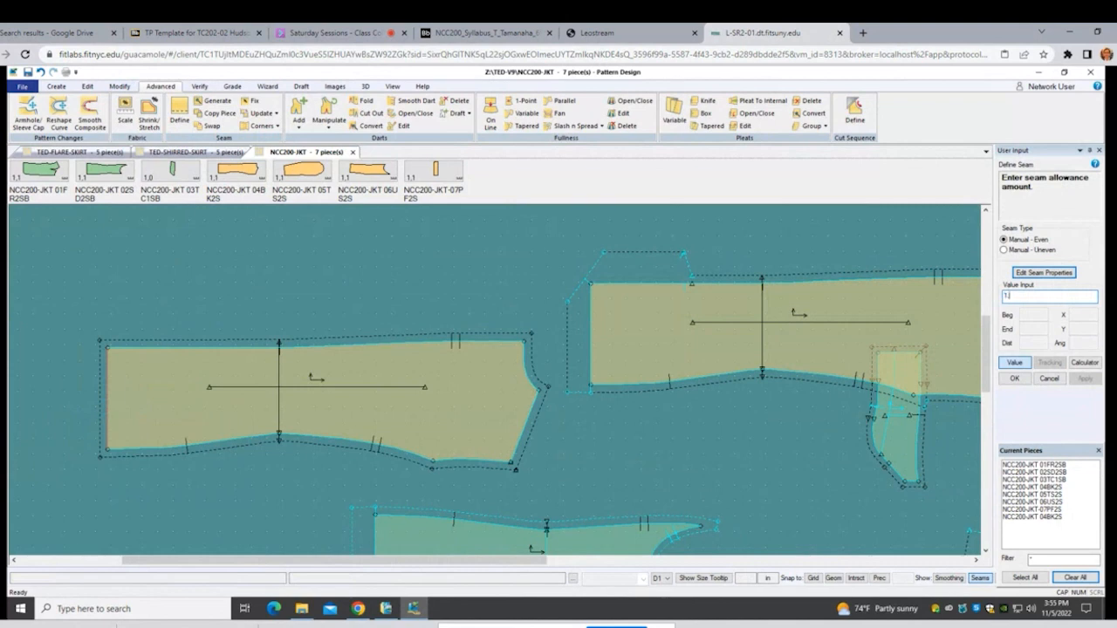
{"action": "key", "text": "Return"}
{"action": "right_click", "coordinate": [154, 298]}
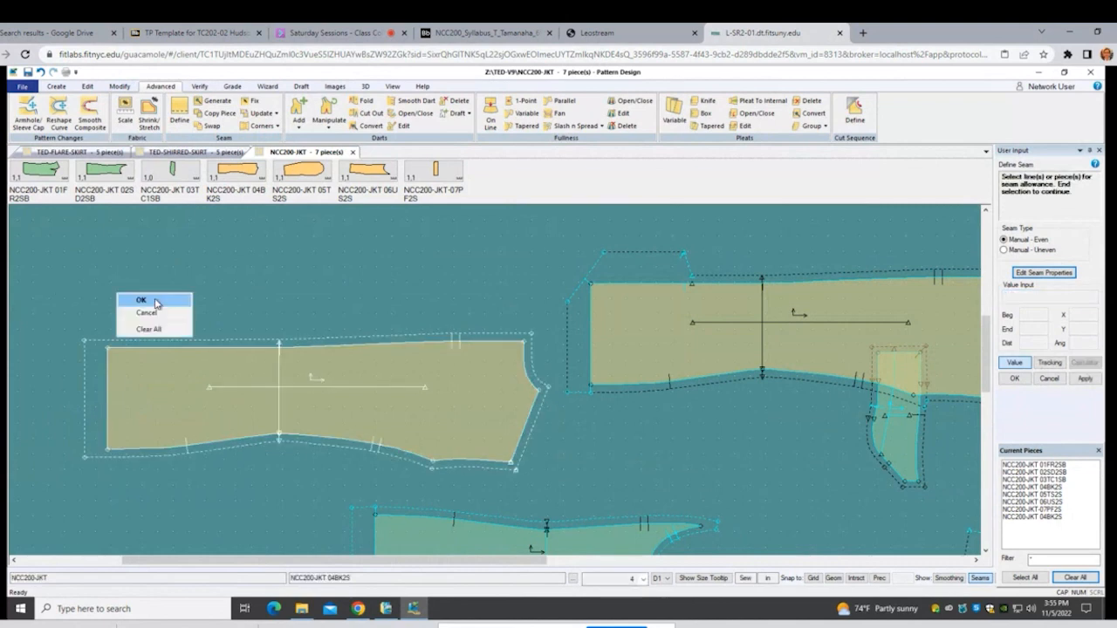
{"action": "left_click", "coordinate": [154, 302]}
{"action": "scroll", "coordinate": [149, 264], "scroll_direction": "up", "scroll_amount": 2}
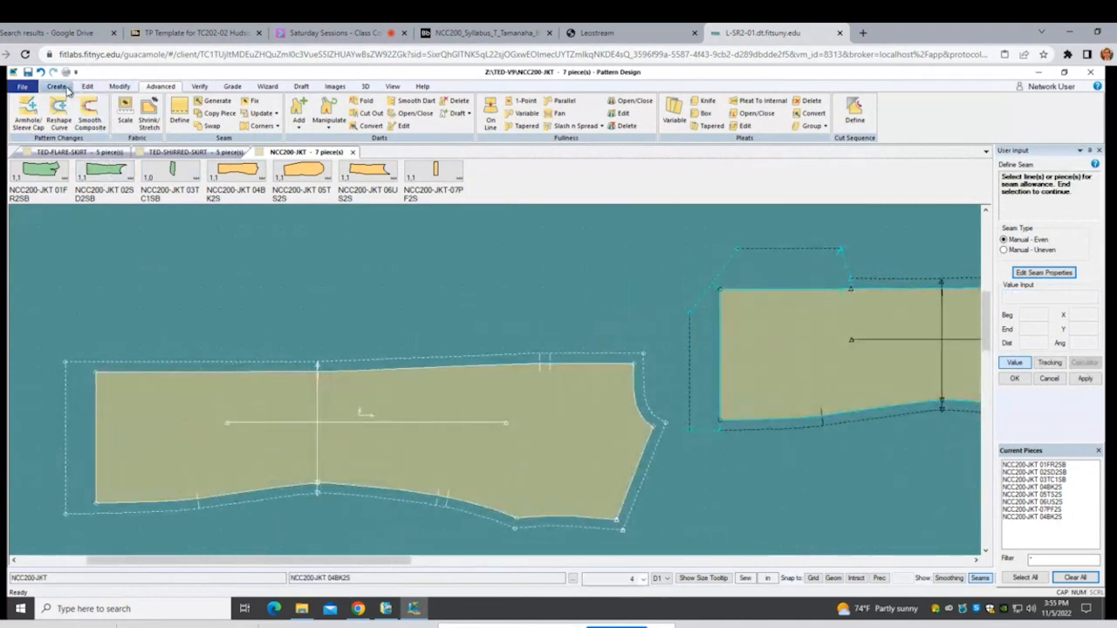
Step: Split the center back line of the new back piece copy 6 inches up from the hem
{"action": "left_click", "coordinate": [58, 88]}
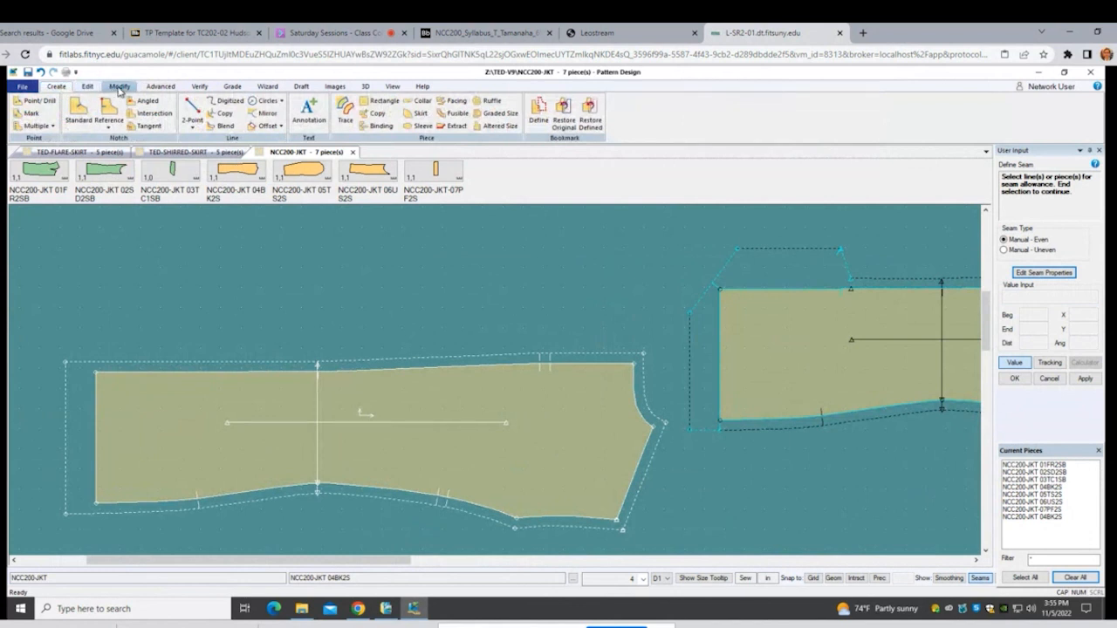
{"action": "left_click", "coordinate": [119, 87]}
{"action": "left_click", "coordinate": [432, 114]}
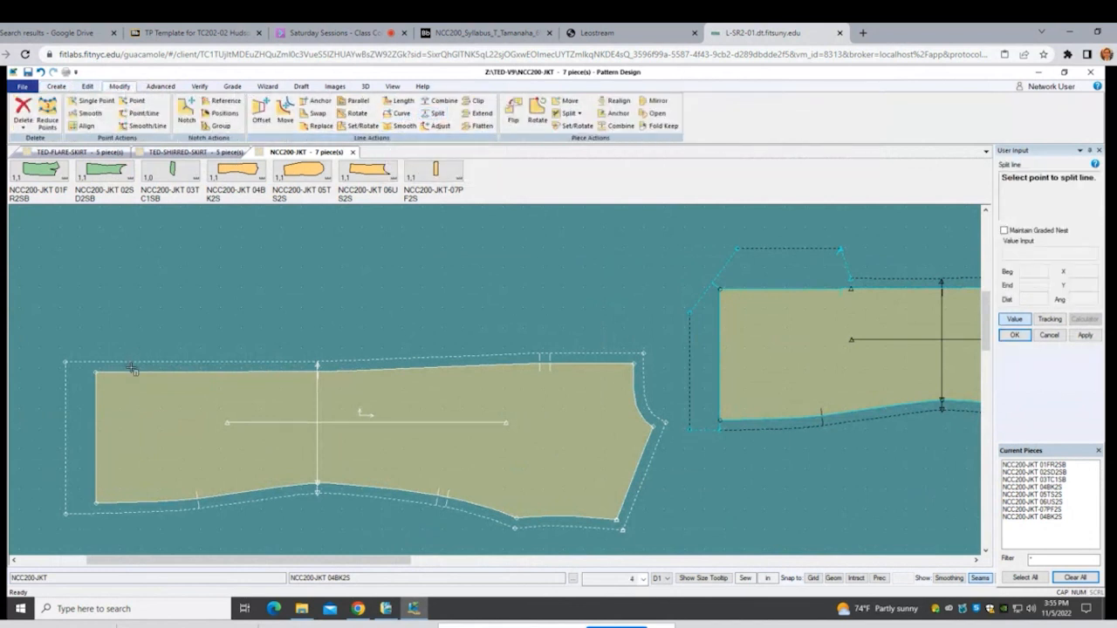
{"action": "left_click", "coordinate": [129, 370]}
{"action": "type", "text": "6"}
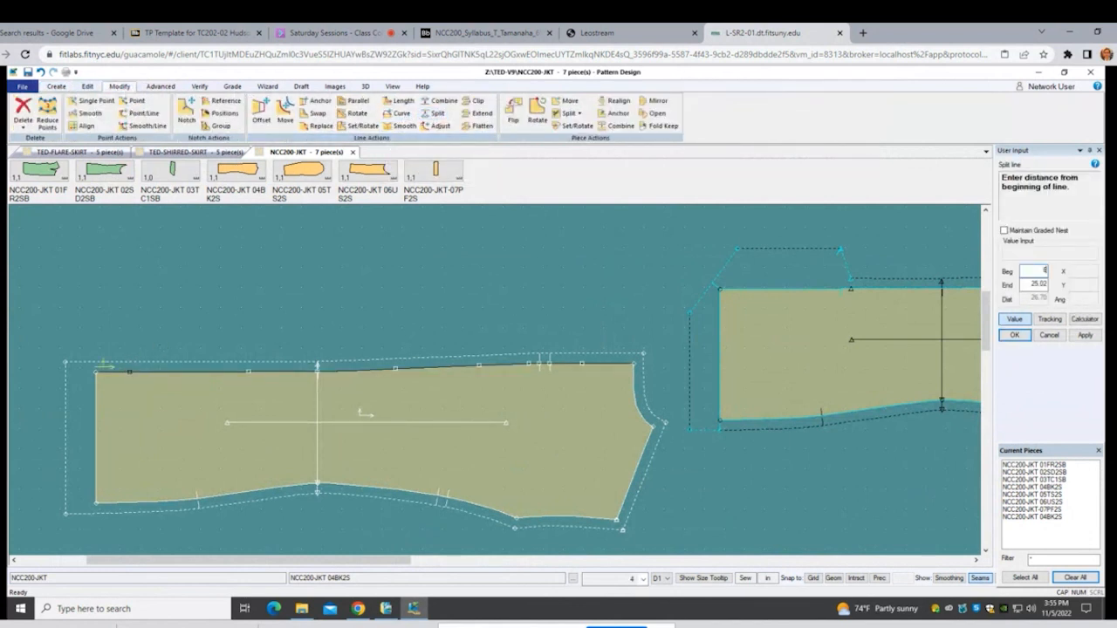
{"action": "key", "text": "Return"}
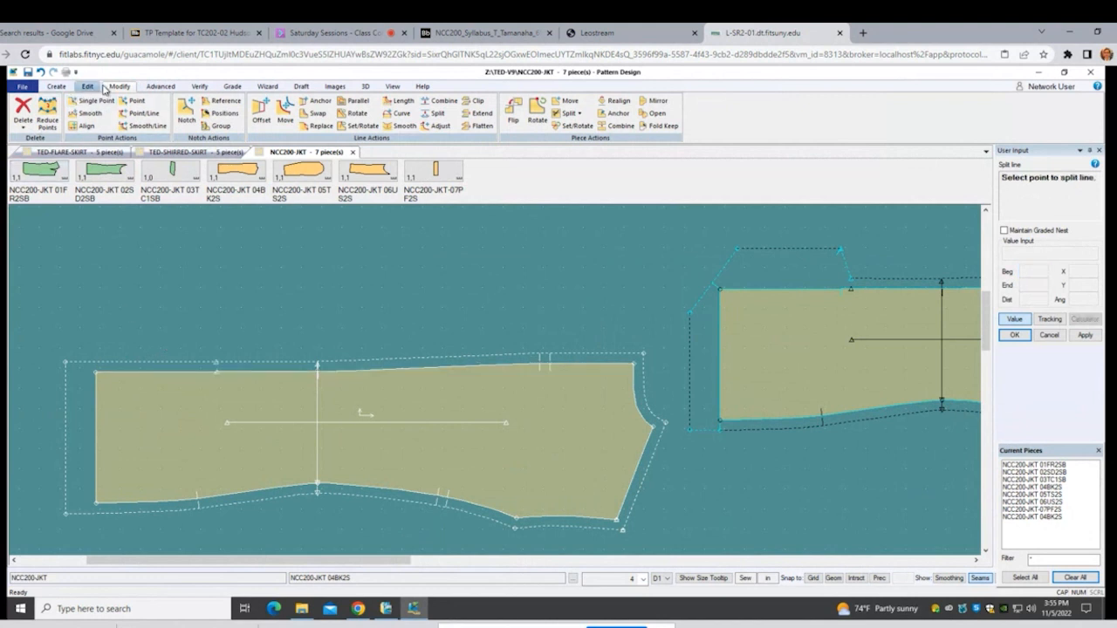
Step: Offset the 6-inch center back segment outward by about 1.65 inches as a new internal line for the vent's outer edge
{"action": "left_click", "coordinate": [56, 87]}
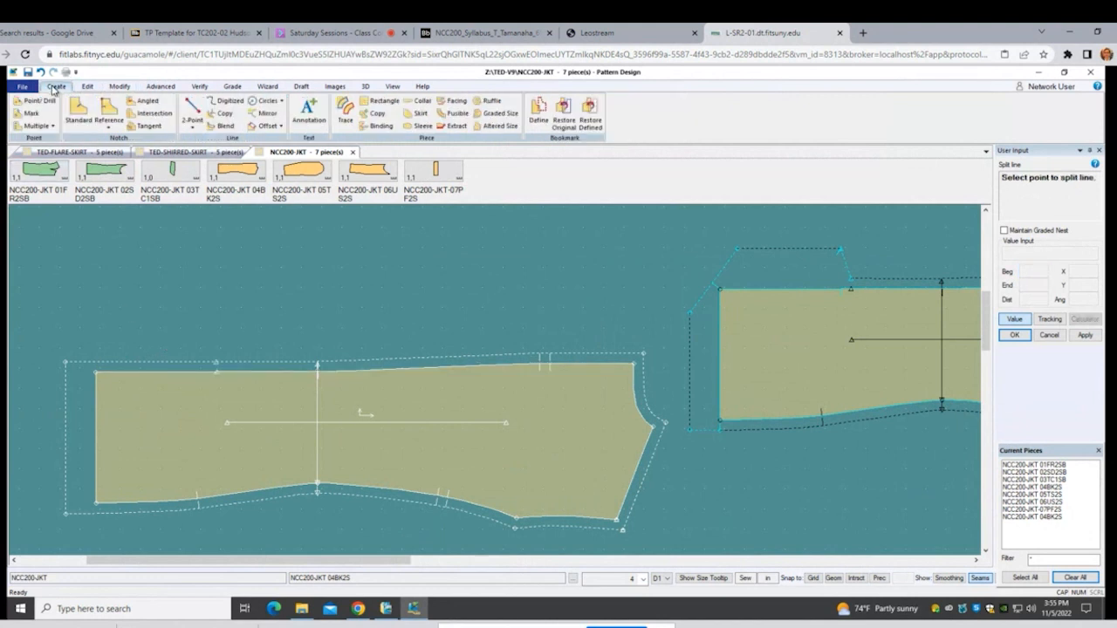
{"action": "left_click", "coordinate": [267, 126]}
{"action": "left_click", "coordinate": [157, 377]}
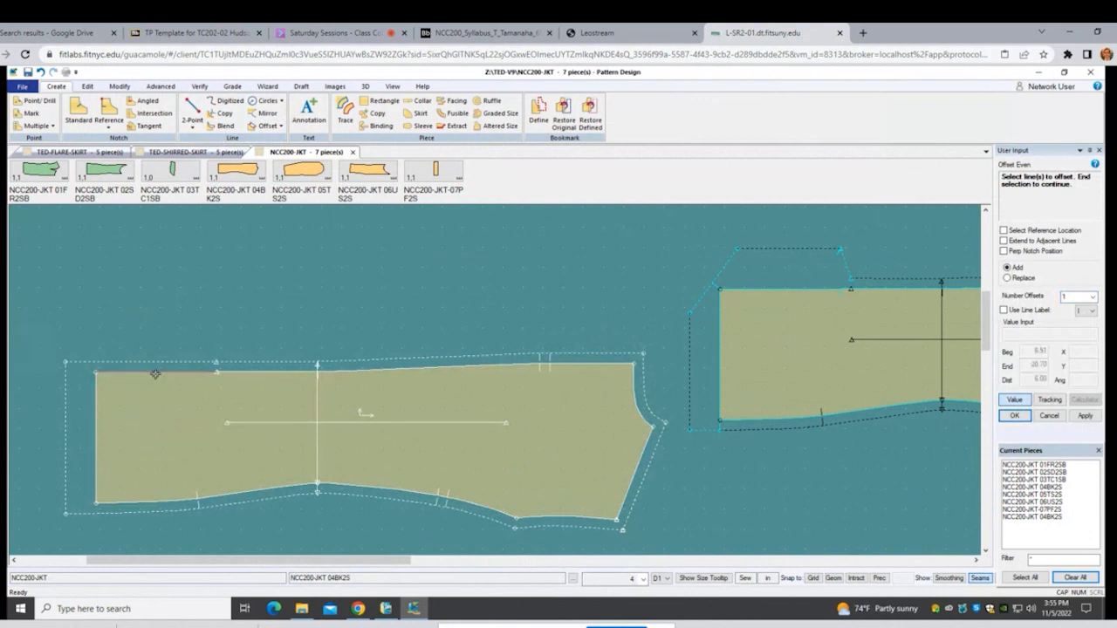
{"action": "right_click", "coordinate": [156, 375]}
{"action": "left_click", "coordinate": [155, 372]}
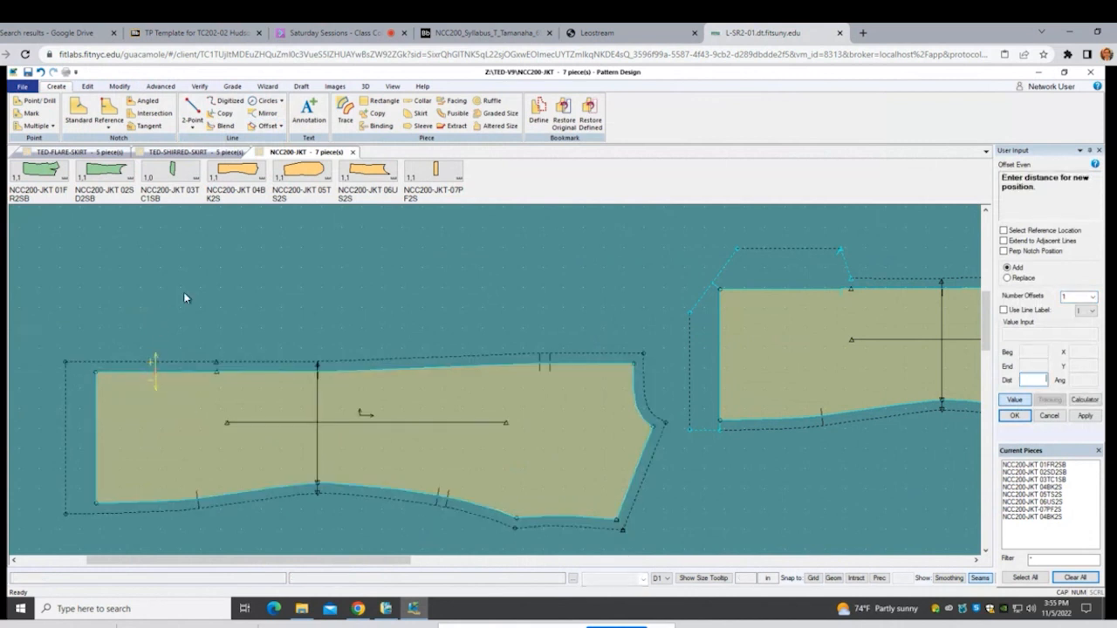
{"action": "key", "text": "Return"}
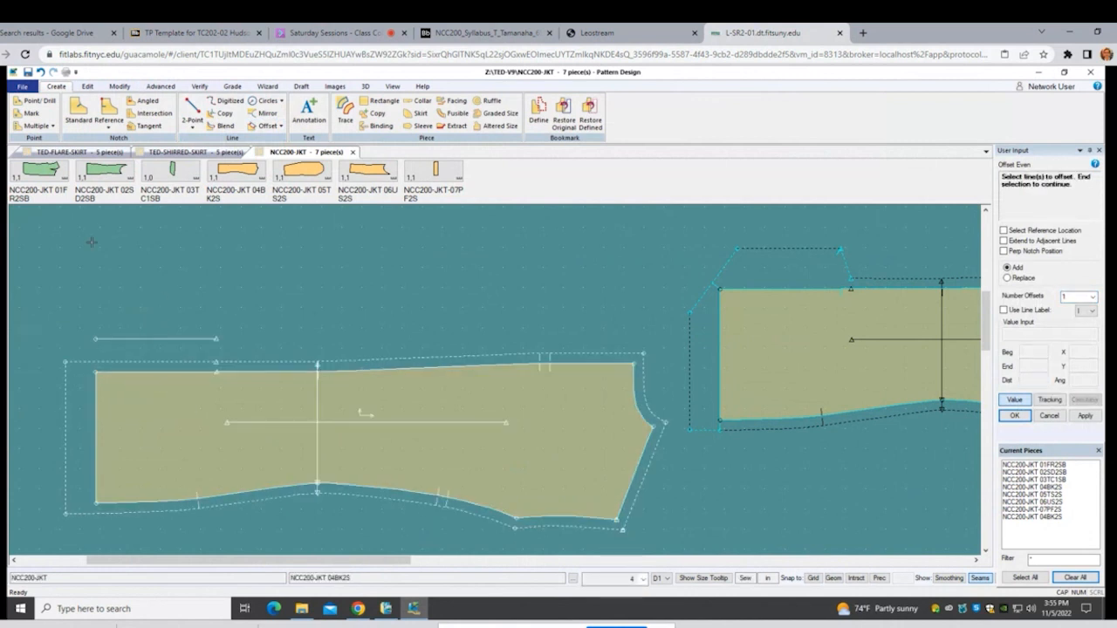
Step: Draw a two-point line from the center back hem corner to the hem end of the offset vent line
{"action": "left_click", "coordinate": [192, 111]}
{"action": "scroll", "coordinate": [97, 371], "scroll_direction": "up", "scroll_amount": 1}
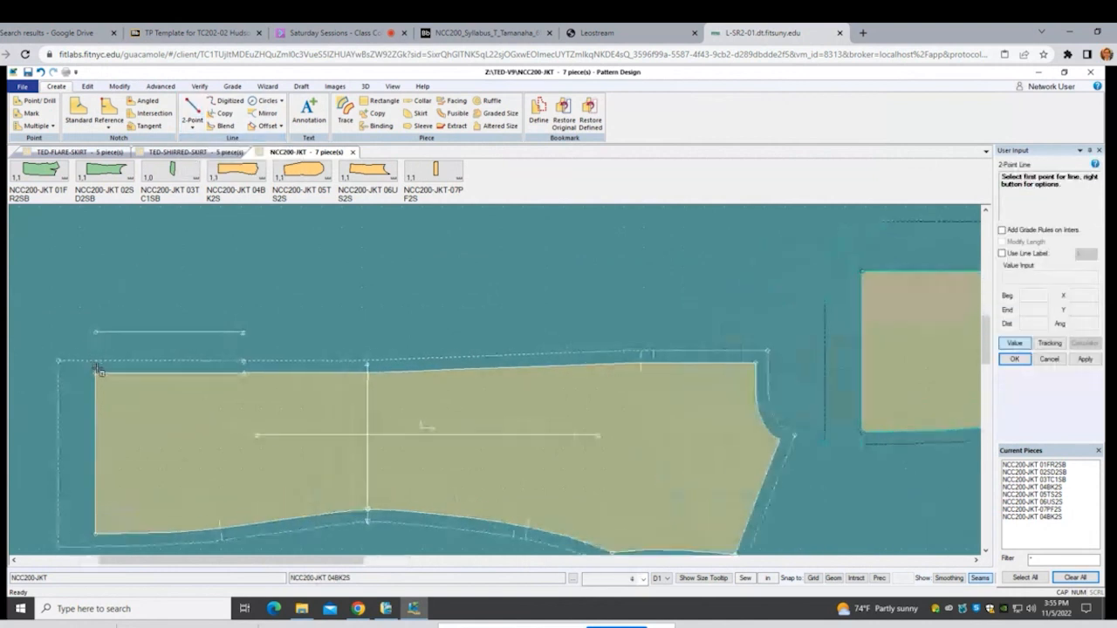
{"action": "scroll", "coordinate": [98, 371], "scroll_direction": "up", "scroll_amount": 1}
{"action": "left_click", "coordinate": [90, 359]}
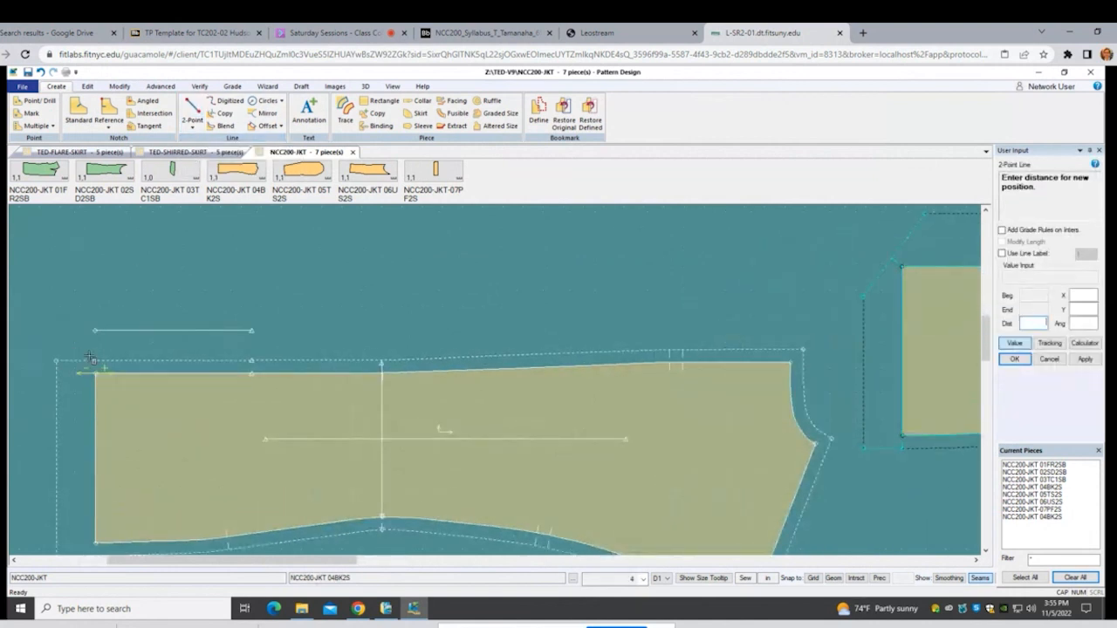
{"action": "left_click", "coordinate": [95, 331]}
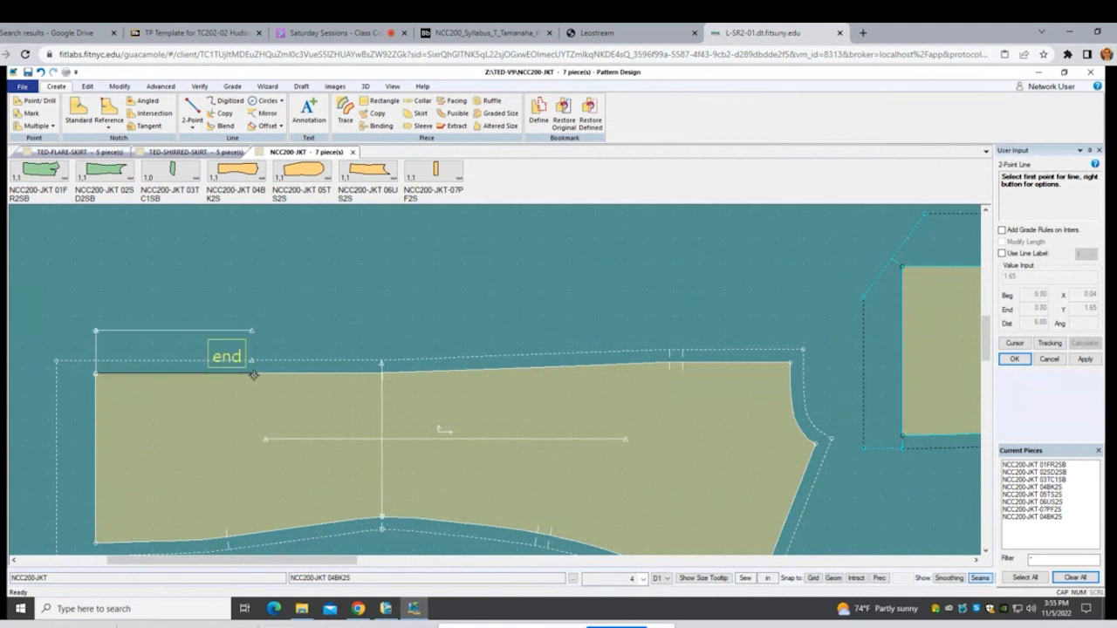
Step: Draw a slanted line from the center back split point to the offset vent line, 0.5 inches from that line's end
{"action": "left_click", "coordinate": [253, 375]}
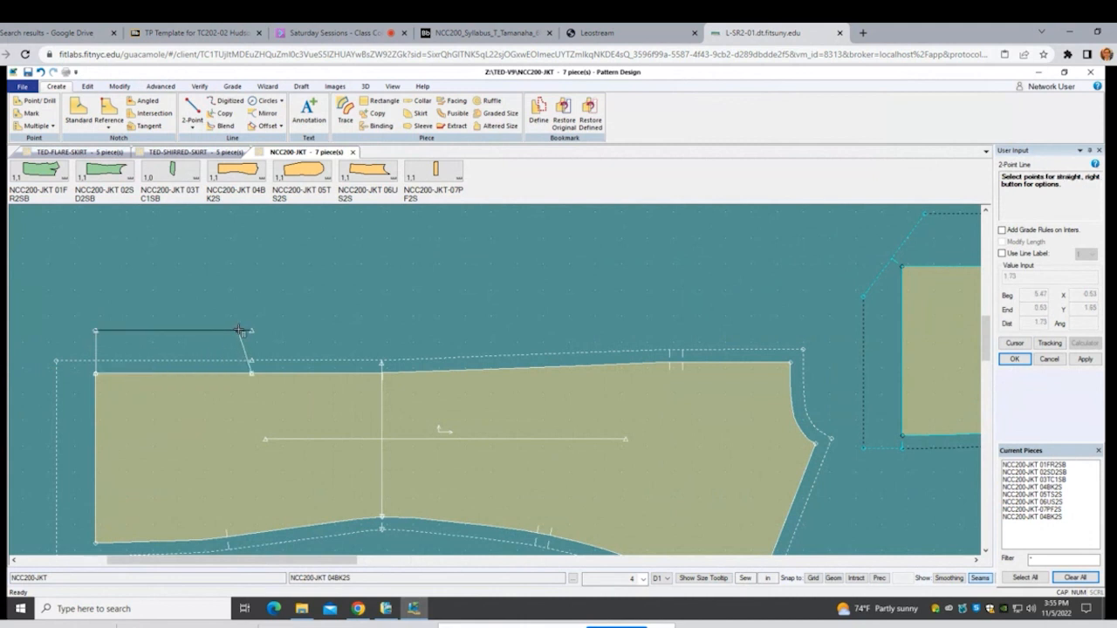
{"action": "left_click", "coordinate": [240, 330]}
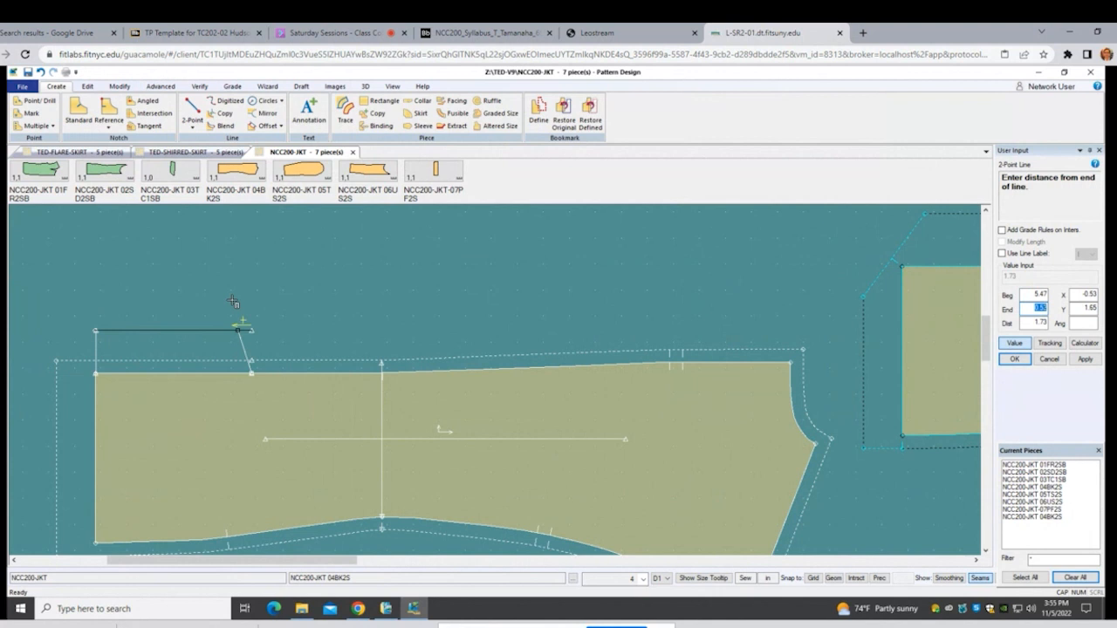
{"action": "type", "text": "0.5"}
{"action": "key", "text": "Return"}
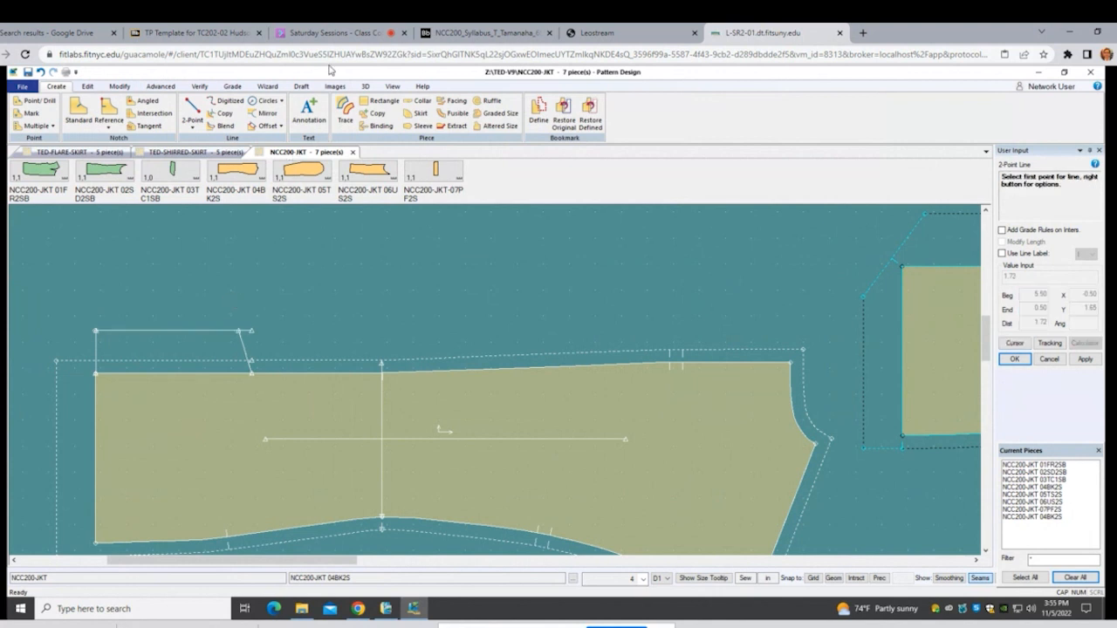
Step: Swap the 6-inch center back segment for the three vent lines so the vent joins the piece perimeter, keeping the original line
{"action": "left_click", "coordinate": [114, 88]}
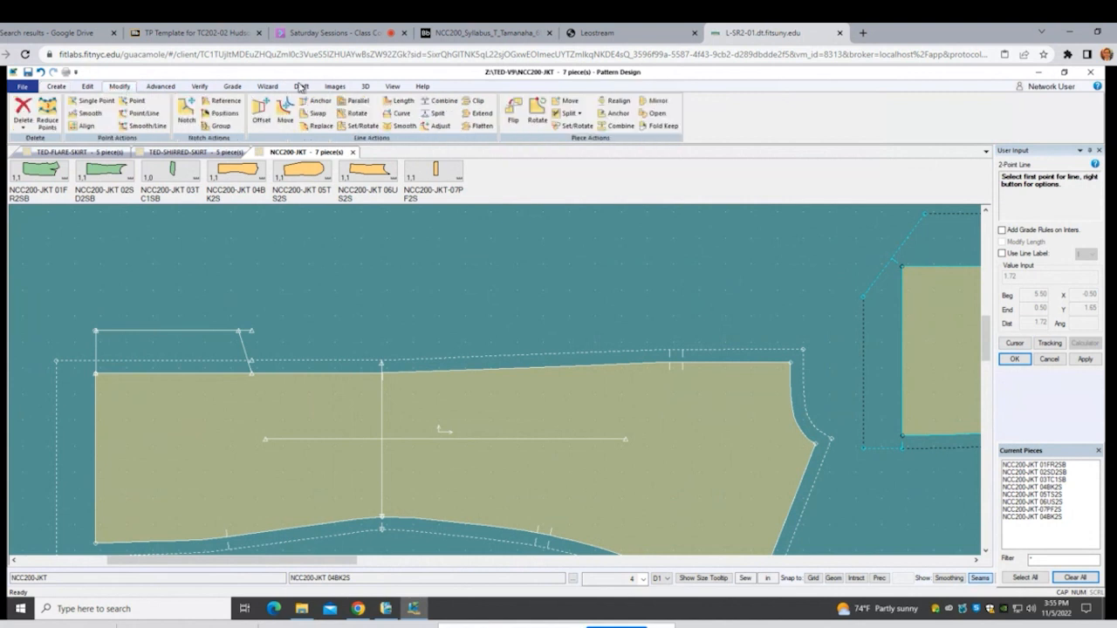
{"action": "left_click", "coordinate": [316, 114]}
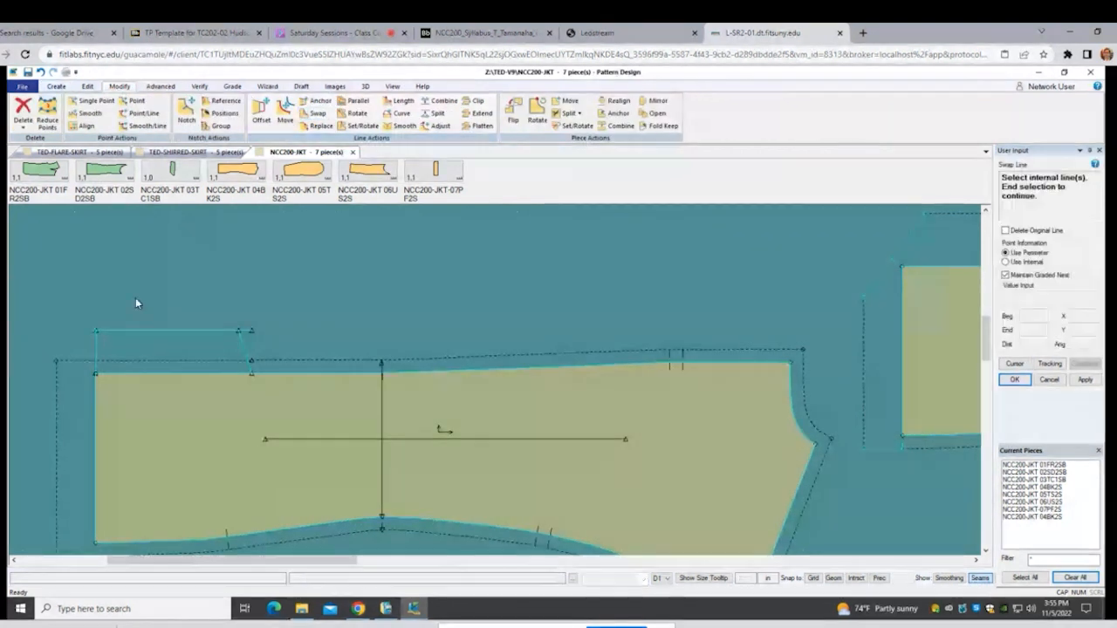
{"action": "left_click", "coordinate": [240, 342]}
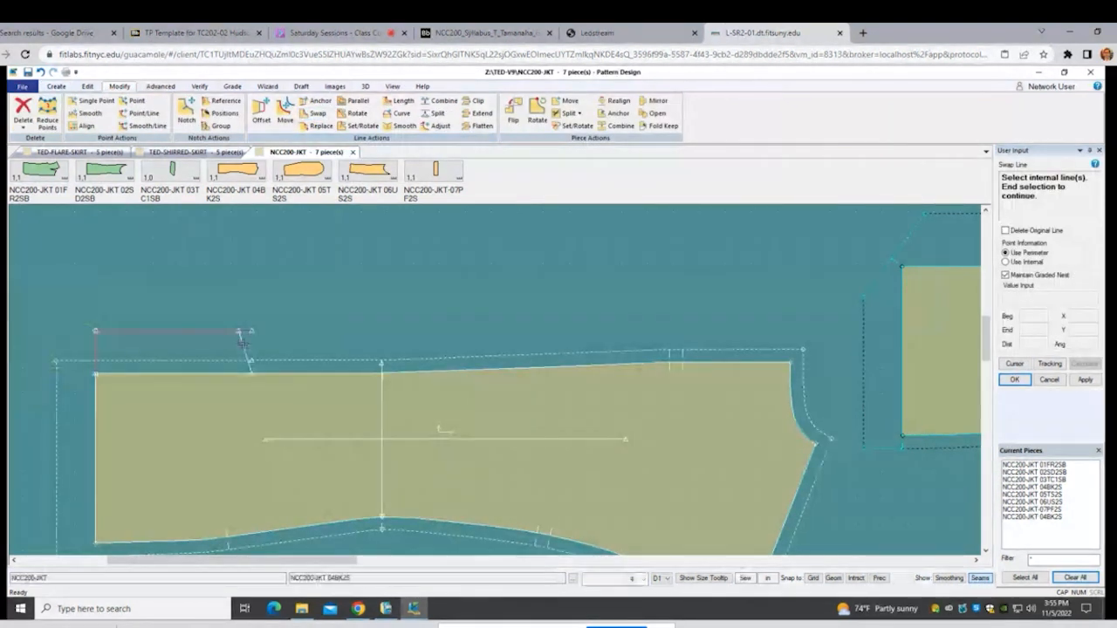
{"action": "right_click", "coordinate": [237, 337]}
{"action": "left_click", "coordinate": [255, 342]}
{"action": "left_click", "coordinate": [190, 376]}
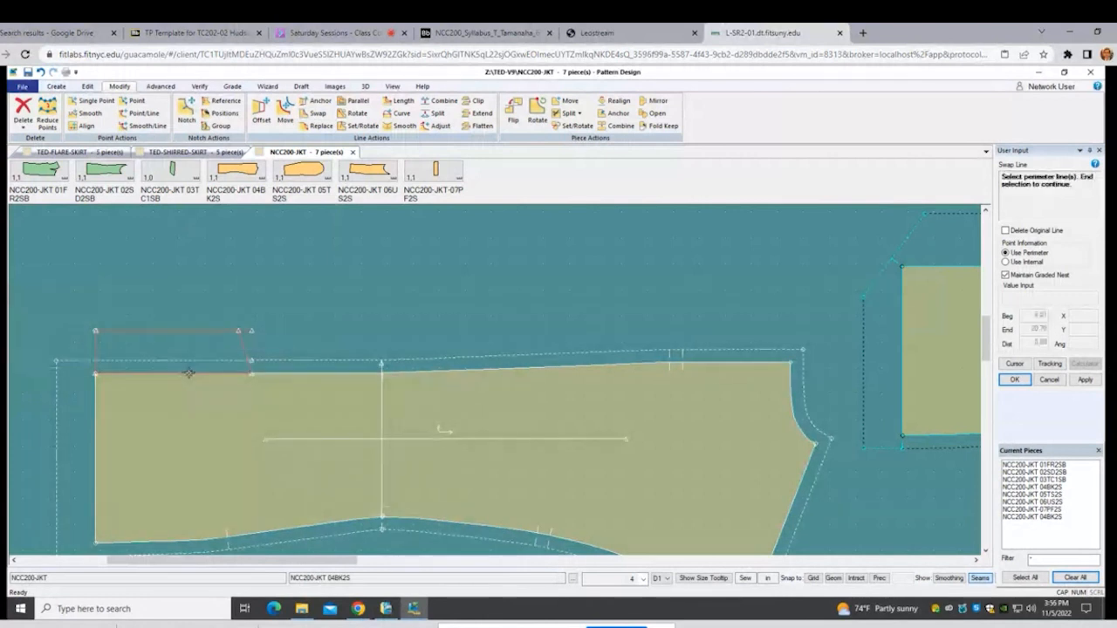
{"action": "right_click", "coordinate": [188, 379]}
{"action": "left_click", "coordinate": [192, 382]}
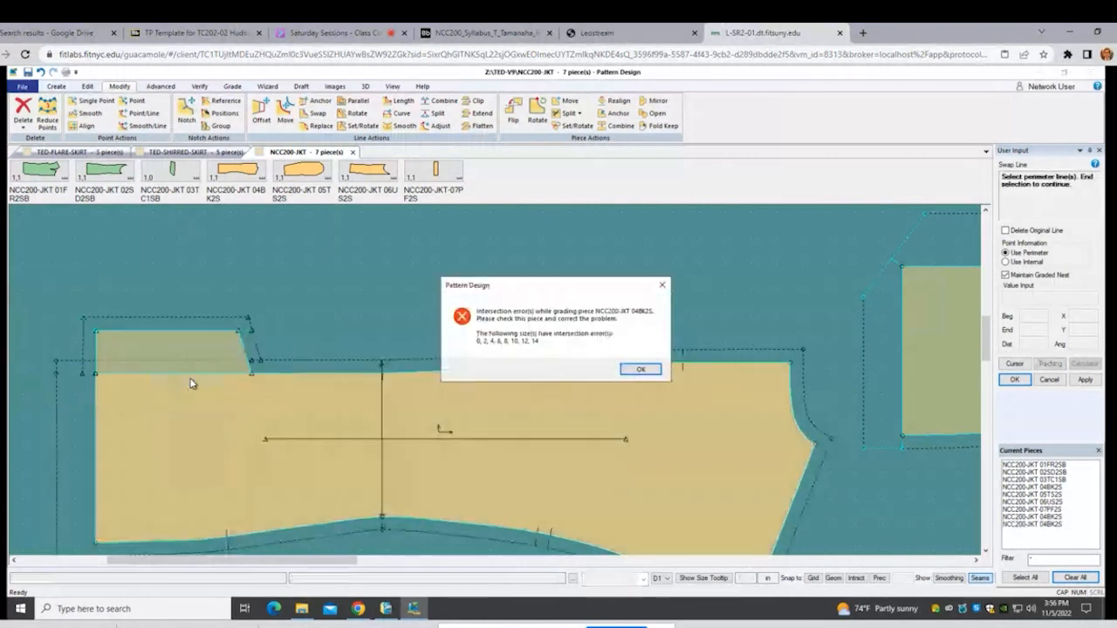
{"action": "left_click", "coordinate": [641, 369]}
{"action": "right_click", "coordinate": [301, 282]}
{"action": "left_click", "coordinate": [304, 284]}
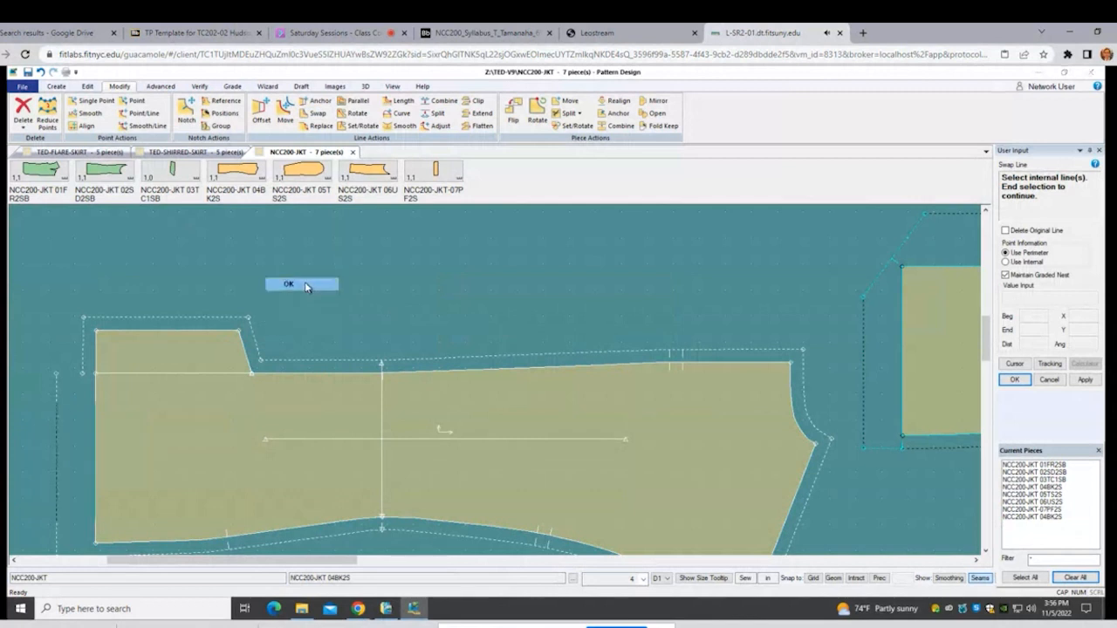
Step: Define an even manual seam allowance on the vent's hem edge that matches the rest of the hem
{"action": "left_click", "coordinate": [162, 87]}
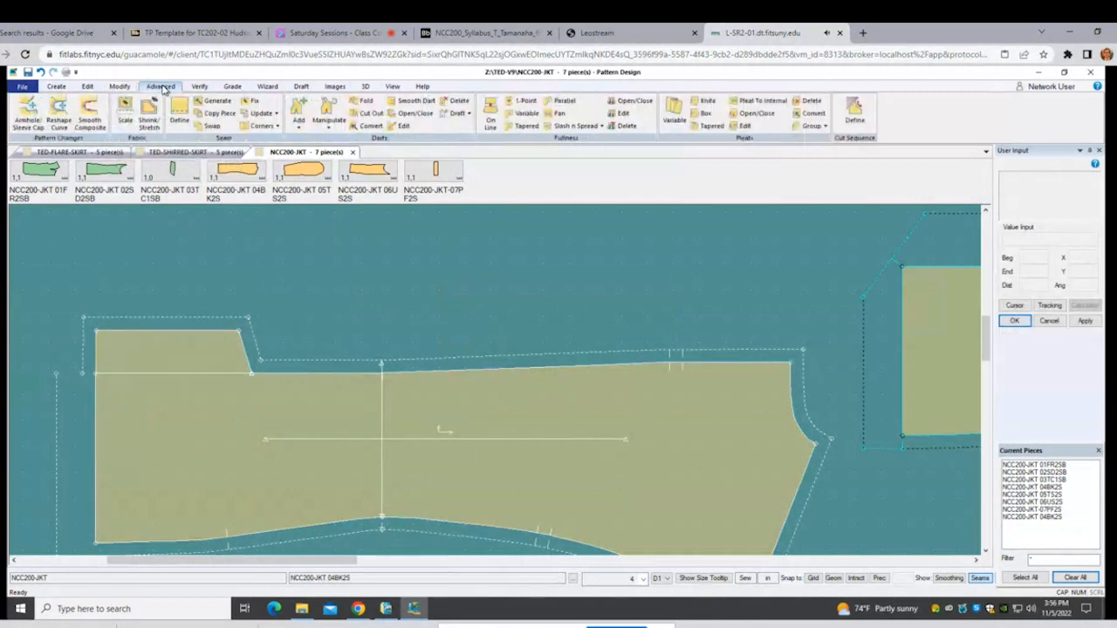
{"action": "left_click", "coordinate": [179, 112]}
{"action": "left_click", "coordinate": [99, 354]}
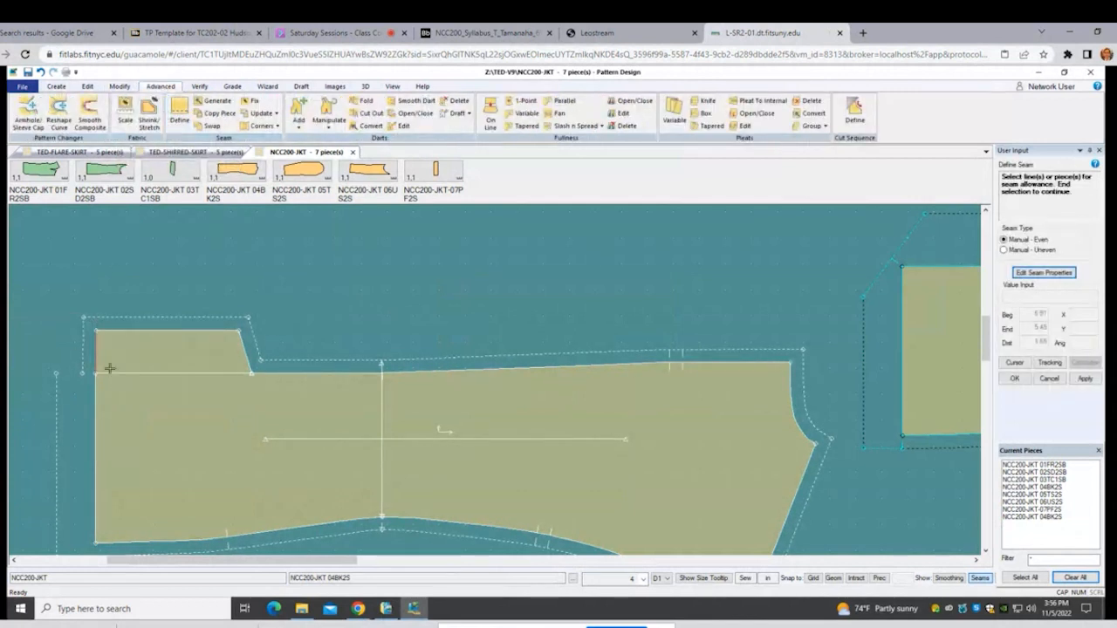
{"action": "right_click", "coordinate": [110, 384]}
{"action": "left_click", "coordinate": [110, 393]}
{"action": "key", "text": "Return"}
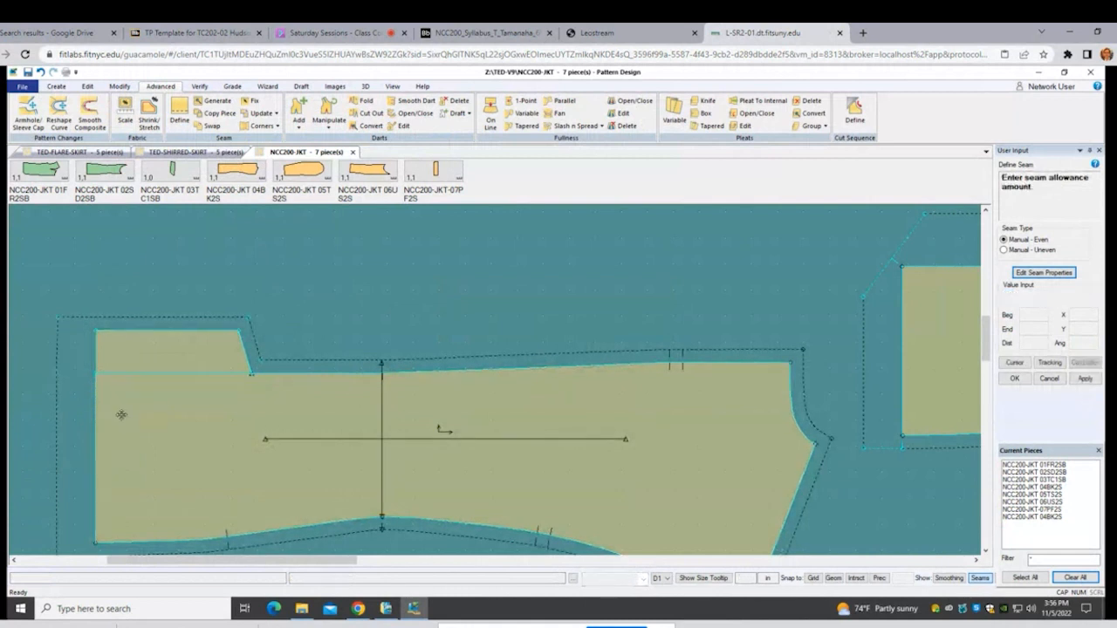
{"action": "right_click", "coordinate": [315, 214]}
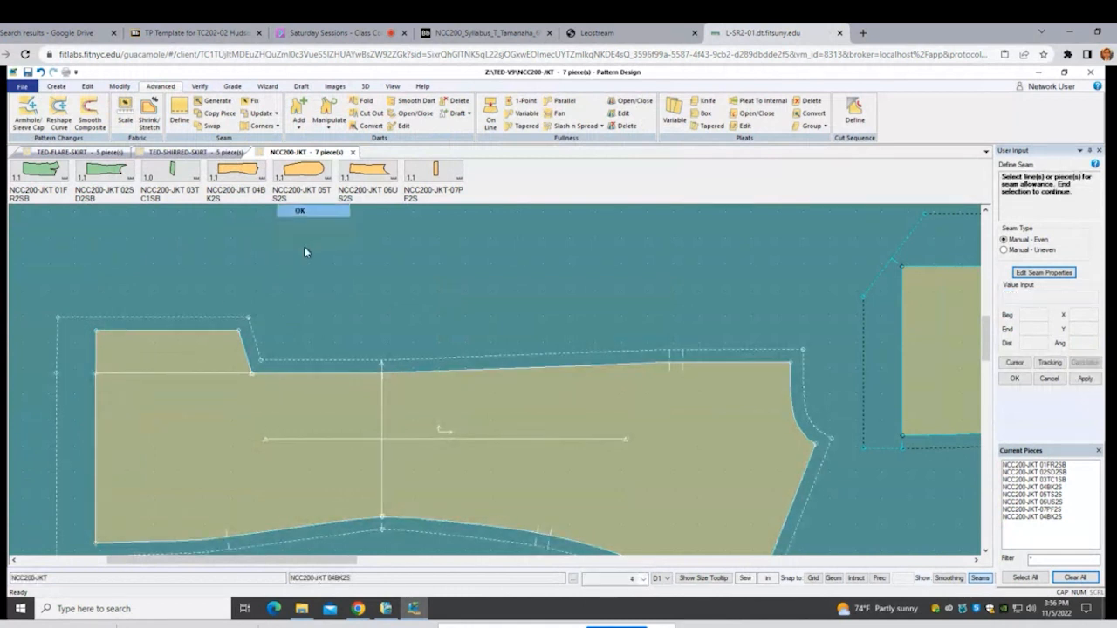
{"action": "left_click", "coordinate": [308, 212]}
Step: Overlay the new vented back on the first vented back to compare them, and set it down clear of that piece
{"action": "scroll", "coordinate": [299, 365], "scroll_direction": "down", "scroll_amount": 3}
{"action": "left_click_drag", "start_coordinate": [697, 390], "coordinate": [652, 386]}
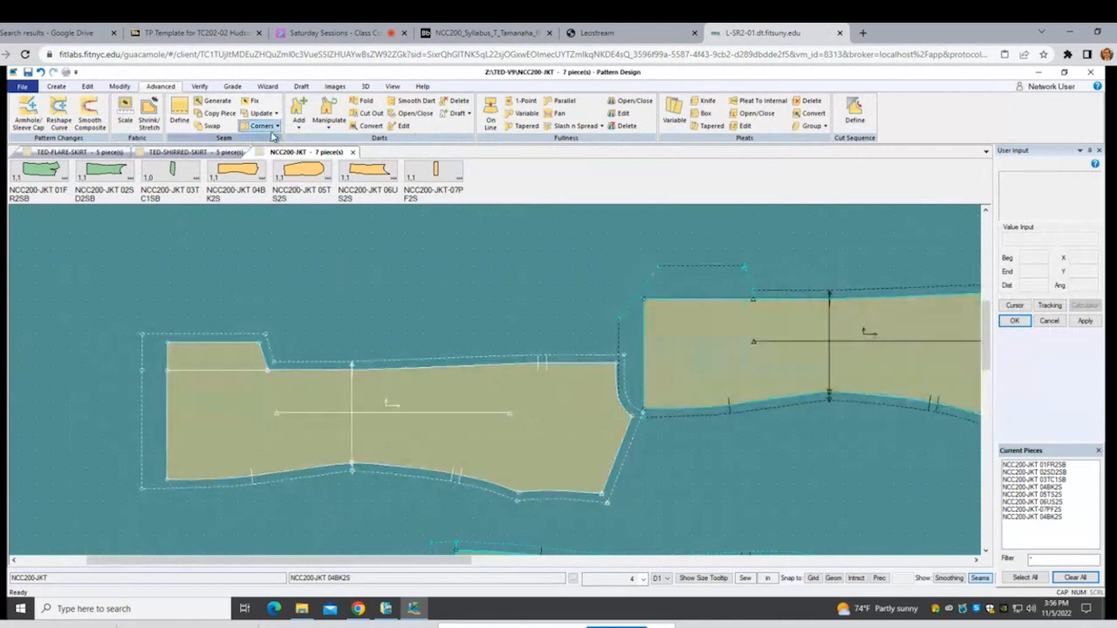
{"action": "left_click", "coordinate": [275, 127]}
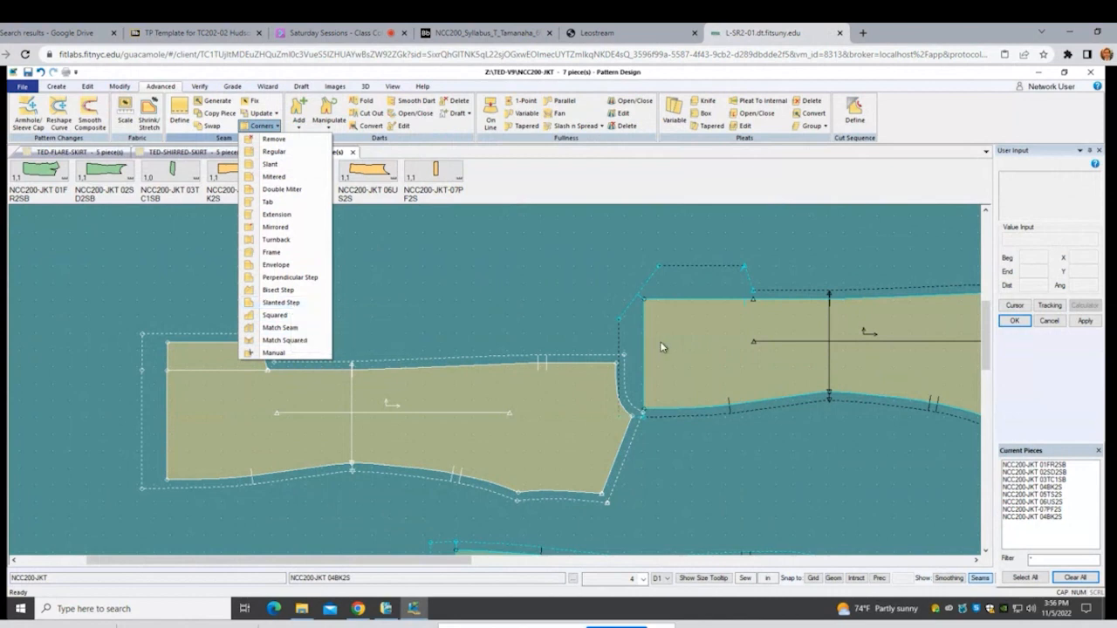
{"action": "left_click", "coordinate": [677, 383]}
{"action": "left_click", "coordinate": [554, 390]}
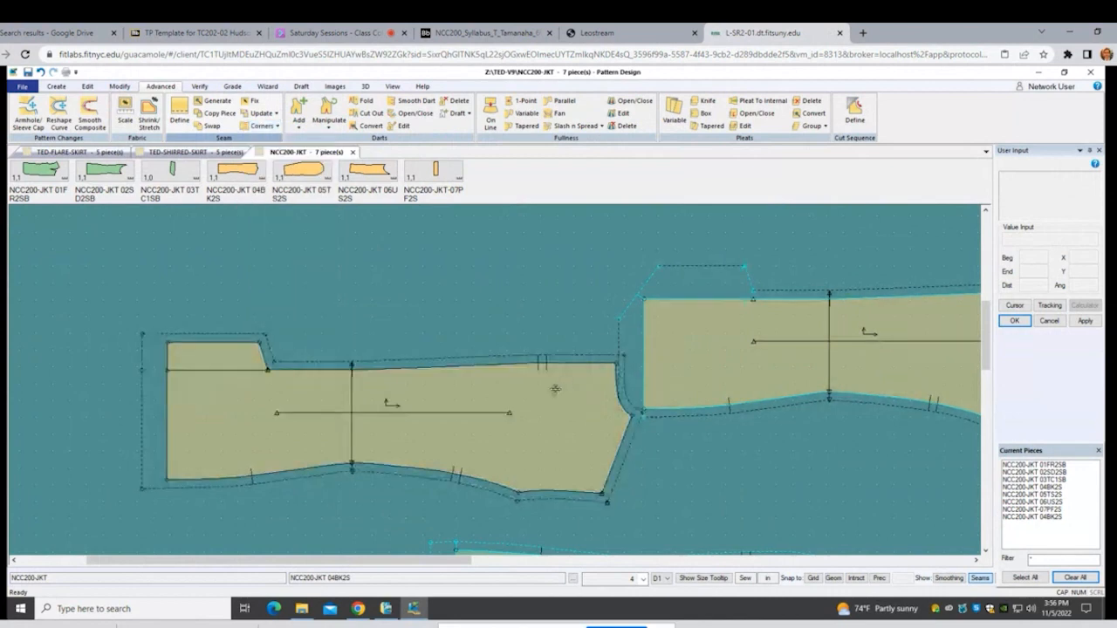
{"action": "left_click", "coordinate": [538, 416]}
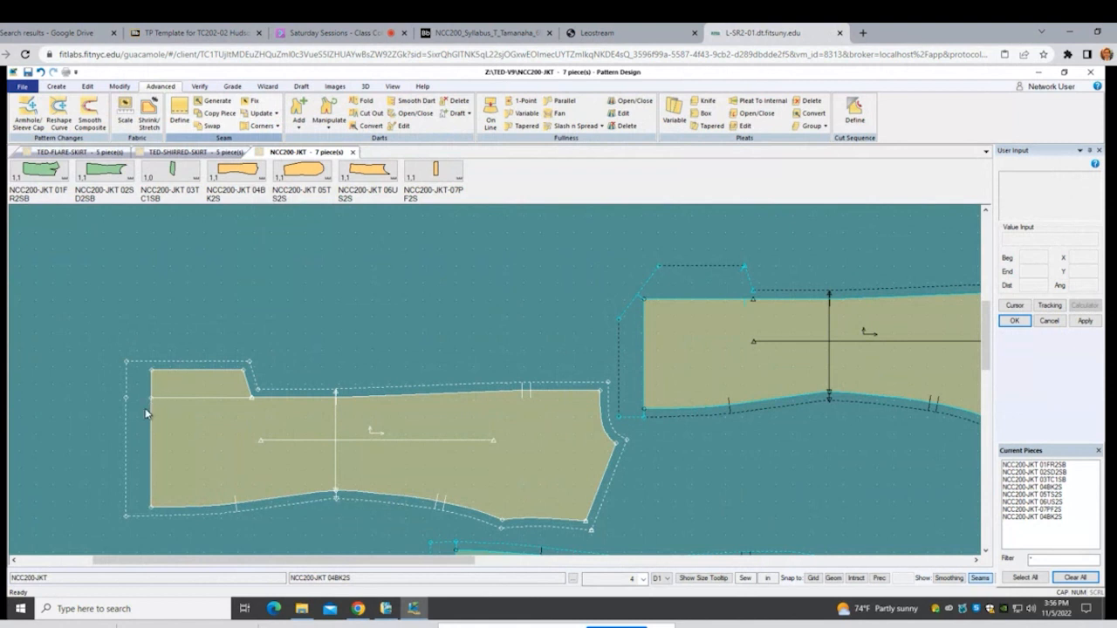
{"action": "left_click", "coordinate": [218, 491]}
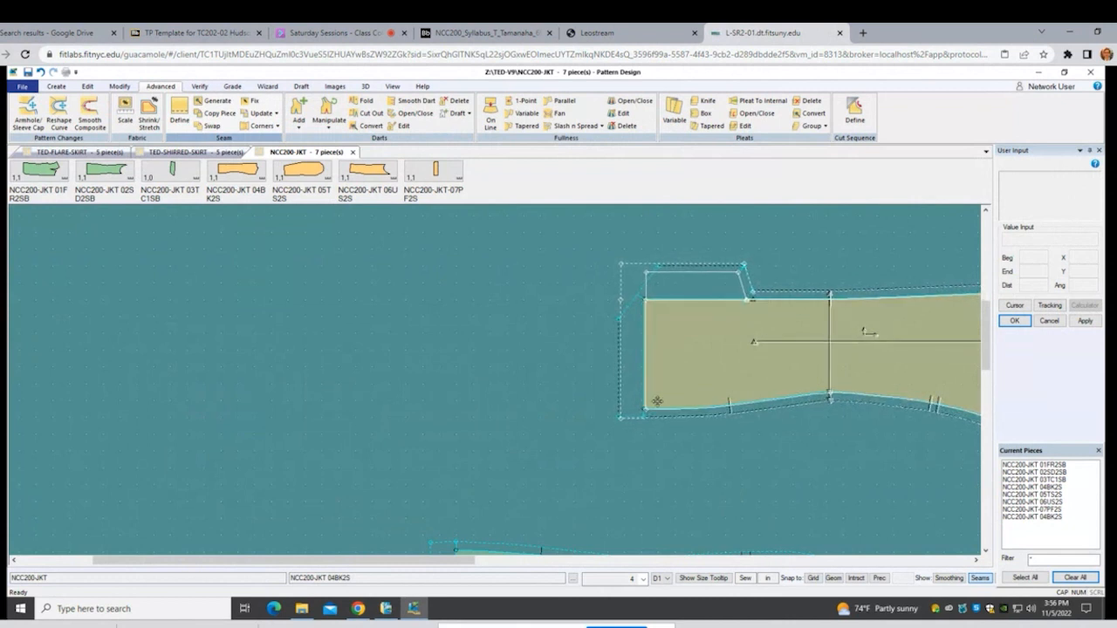
{"action": "left_click", "coordinate": [122, 387]}
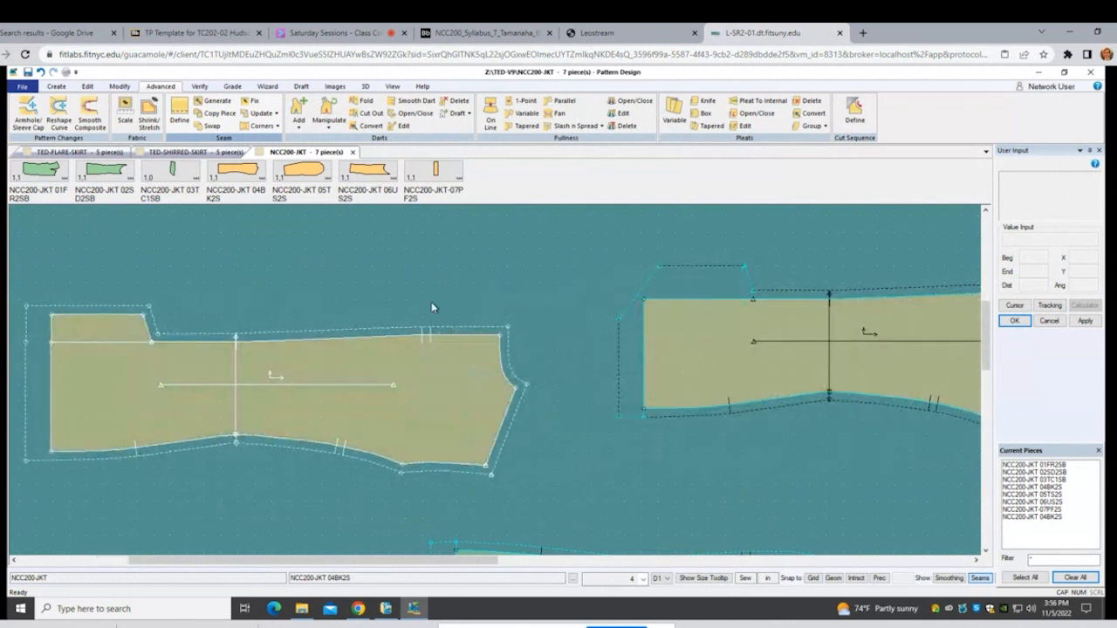
{"action": "left_click", "coordinate": [726, 318]}
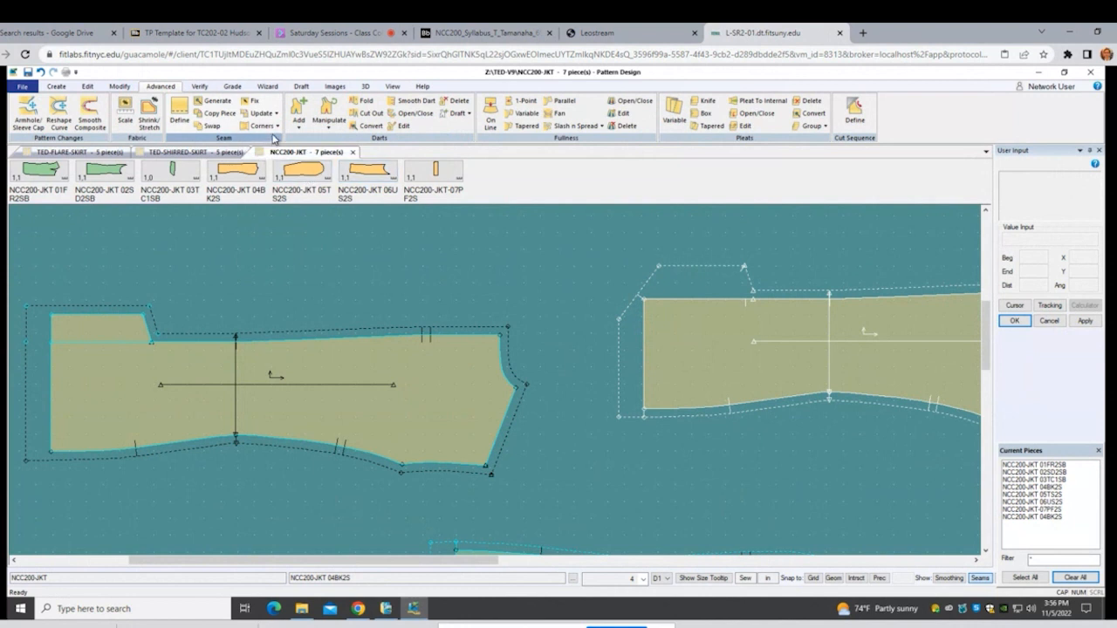
{"action": "left_click", "coordinate": [275, 128]}
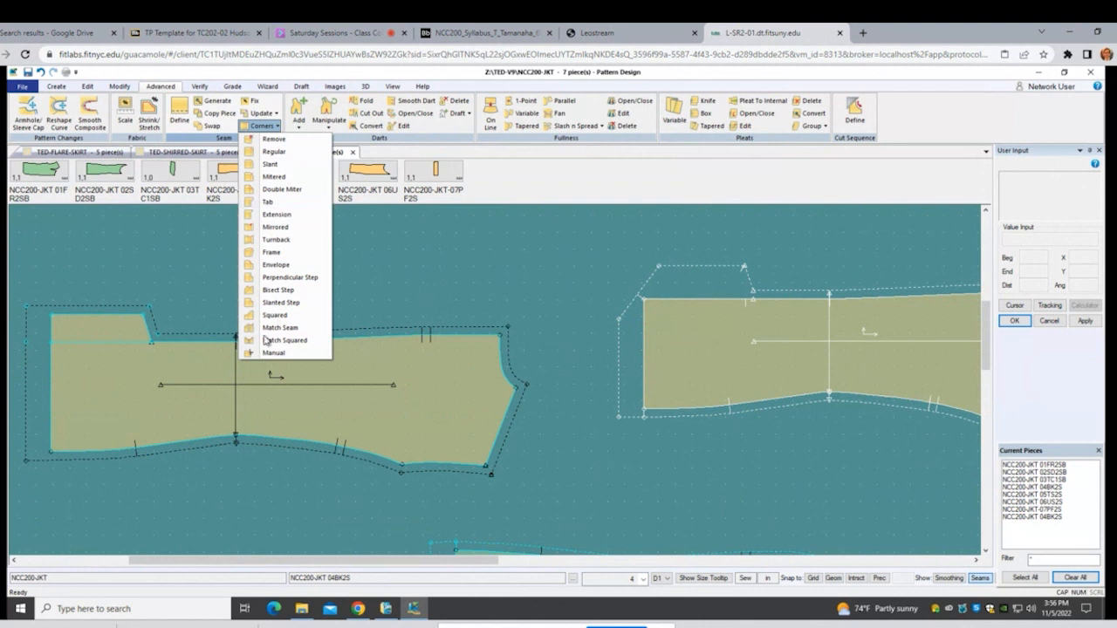
{"action": "left_click", "coordinate": [418, 365]}
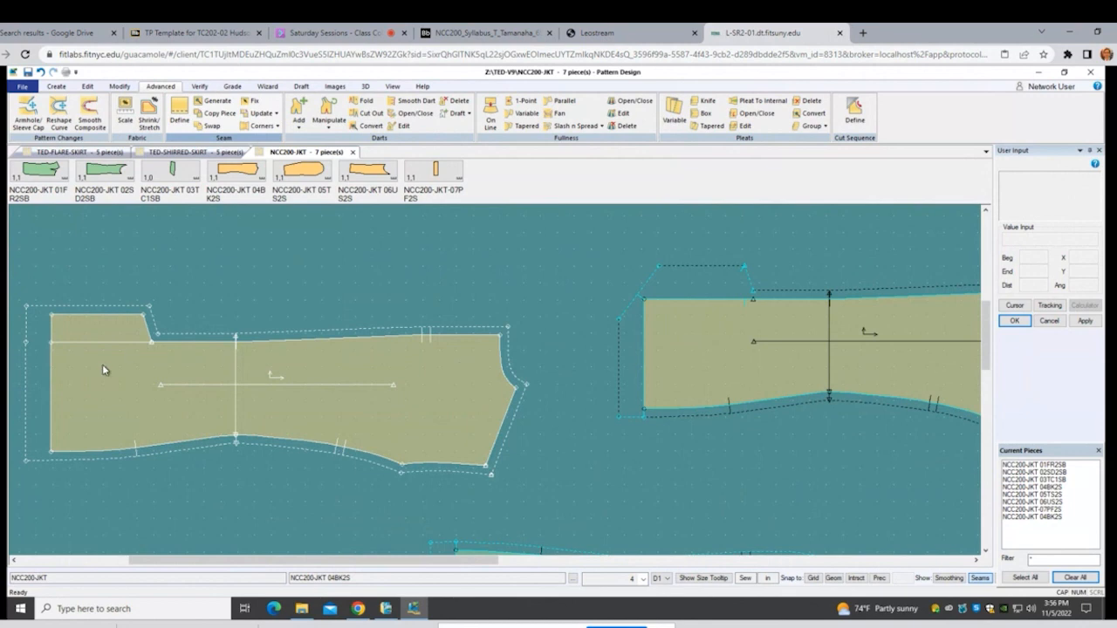
{"action": "left_click_drag", "start_coordinate": [102, 370], "coordinate": [188, 352]}
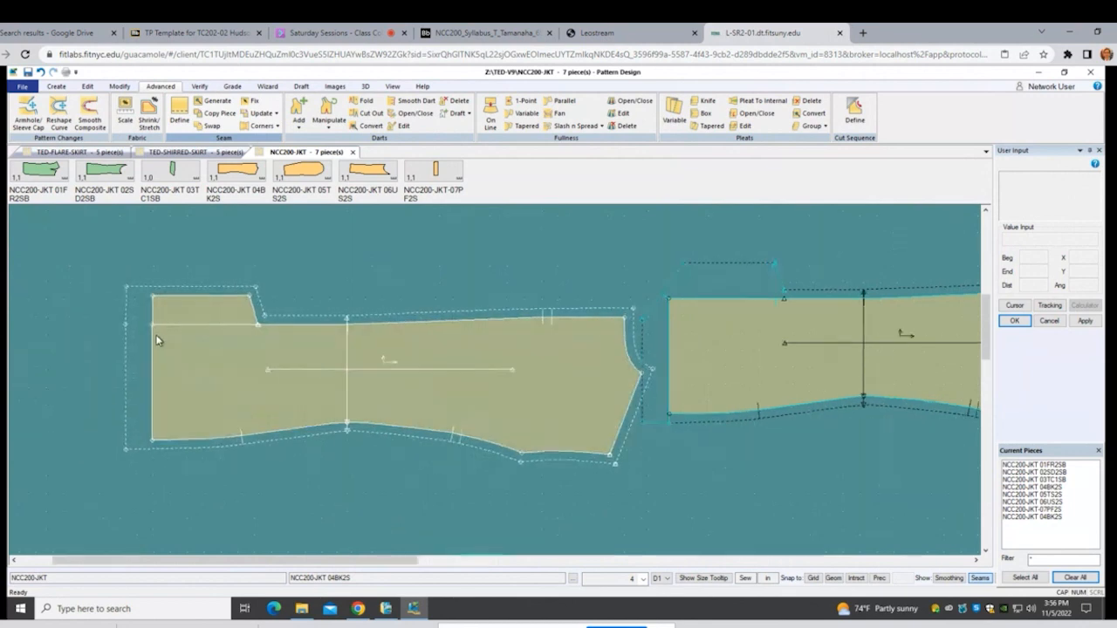
{"action": "scroll", "coordinate": [157, 341], "scroll_direction": "up", "scroll_amount": 1}
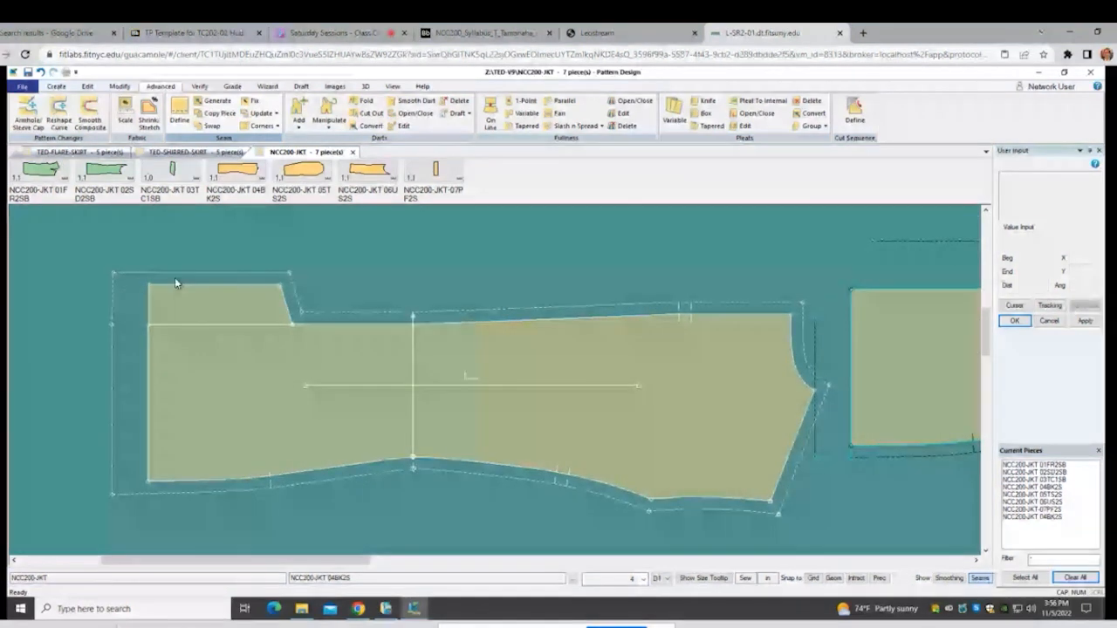
Step: Move the two vented back pieces apart to leave clear space around the back with the seam-allowance vent
{"action": "scroll", "coordinate": [89, 368], "scroll_direction": "down", "scroll_amount": 2}
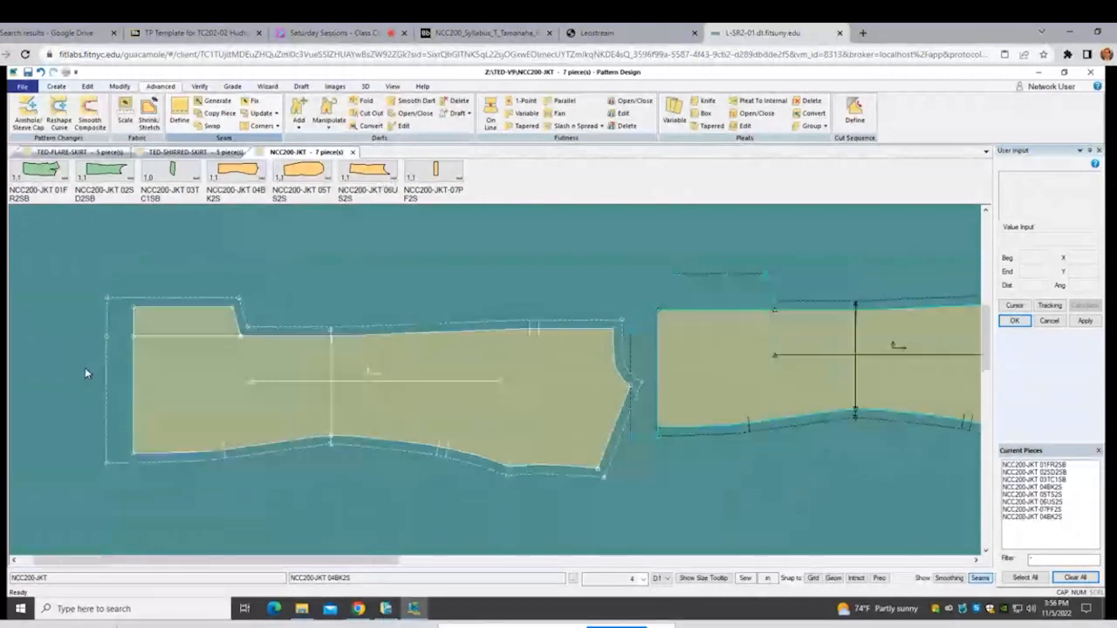
{"action": "left_click", "coordinate": [129, 367]}
{"action": "left_click_drag", "start_coordinate": [130, 367], "coordinate": [47, 364]}
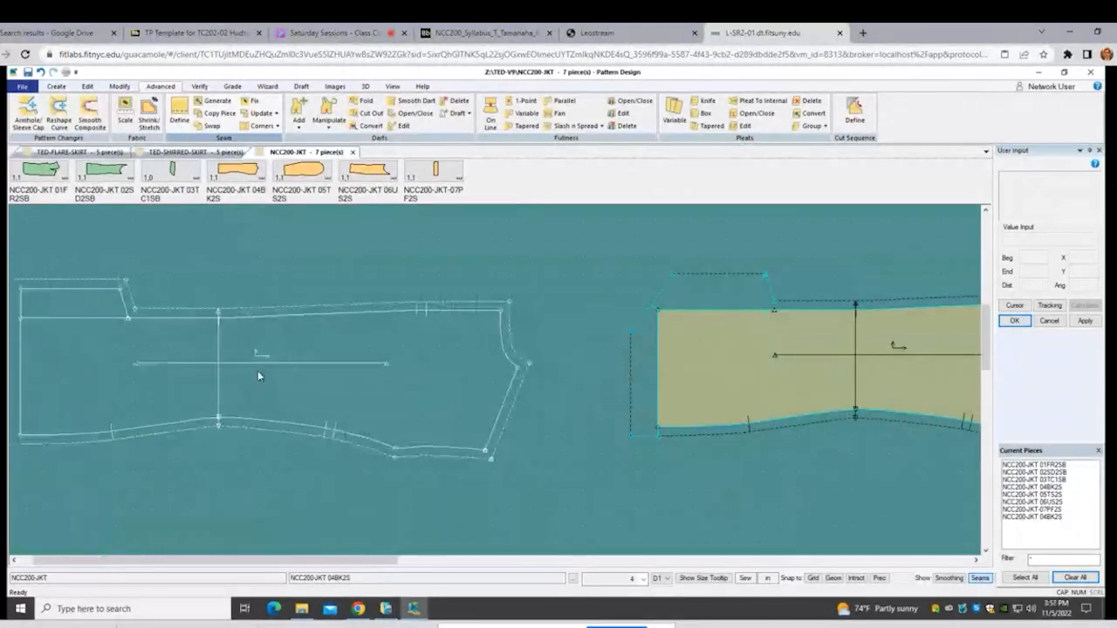
{"action": "left_click_drag", "start_coordinate": [763, 377], "coordinate": [726, 382]}
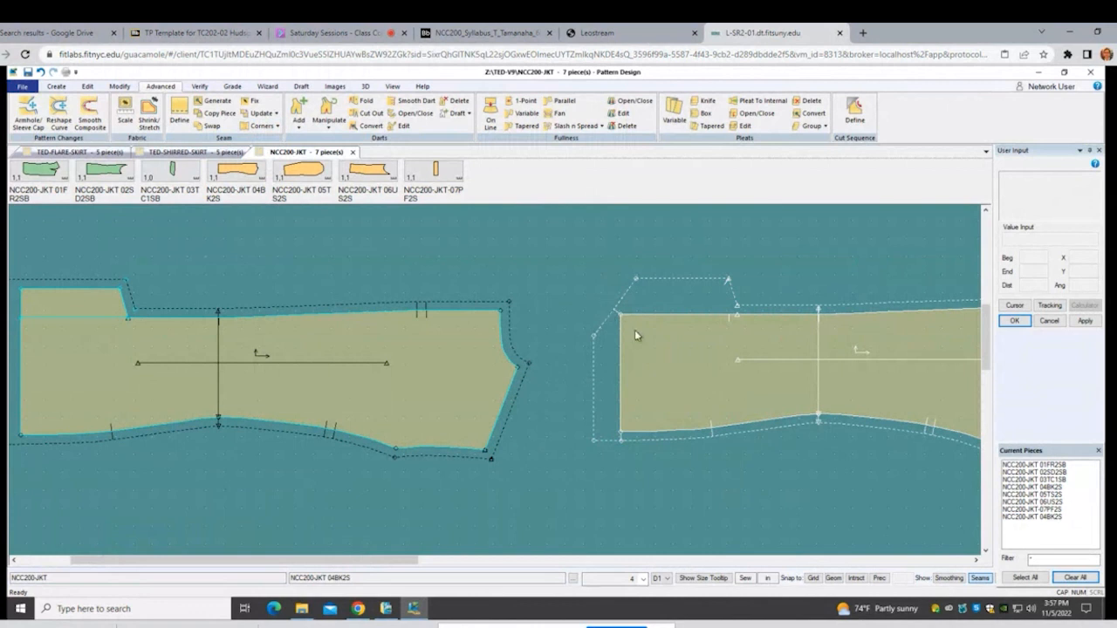
{"action": "scroll", "coordinate": [598, 392], "scroll_direction": "down", "scroll_amount": 2}
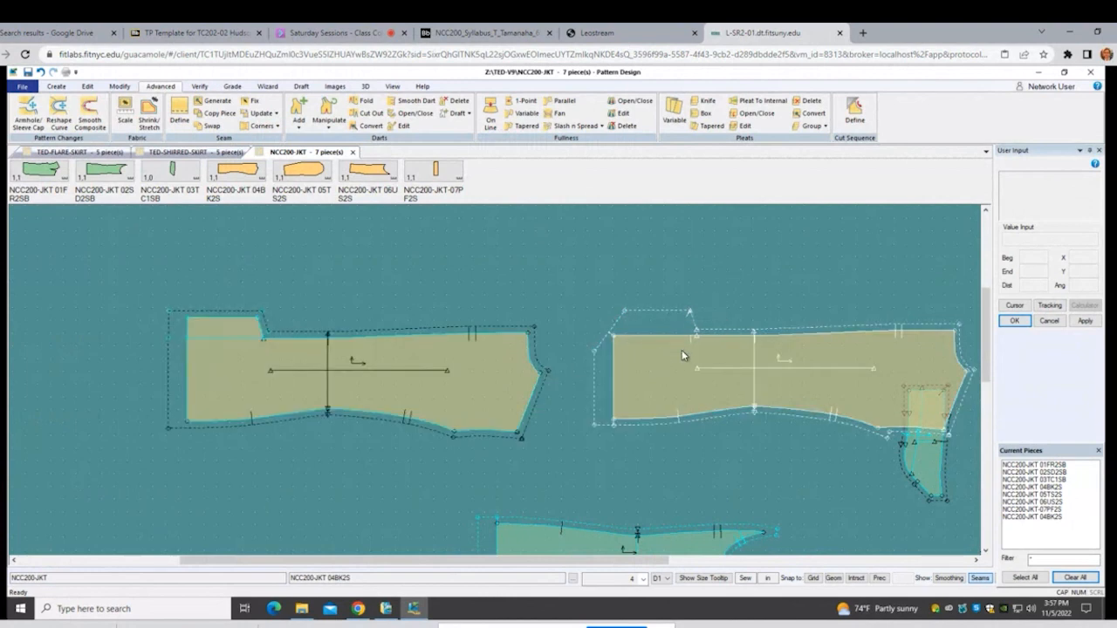
{"action": "left_click_drag", "start_coordinate": [522, 404], "coordinate": [312, 421]}
{"action": "scroll", "coordinate": [699, 365], "scroll_direction": "up", "scroll_amount": 1}
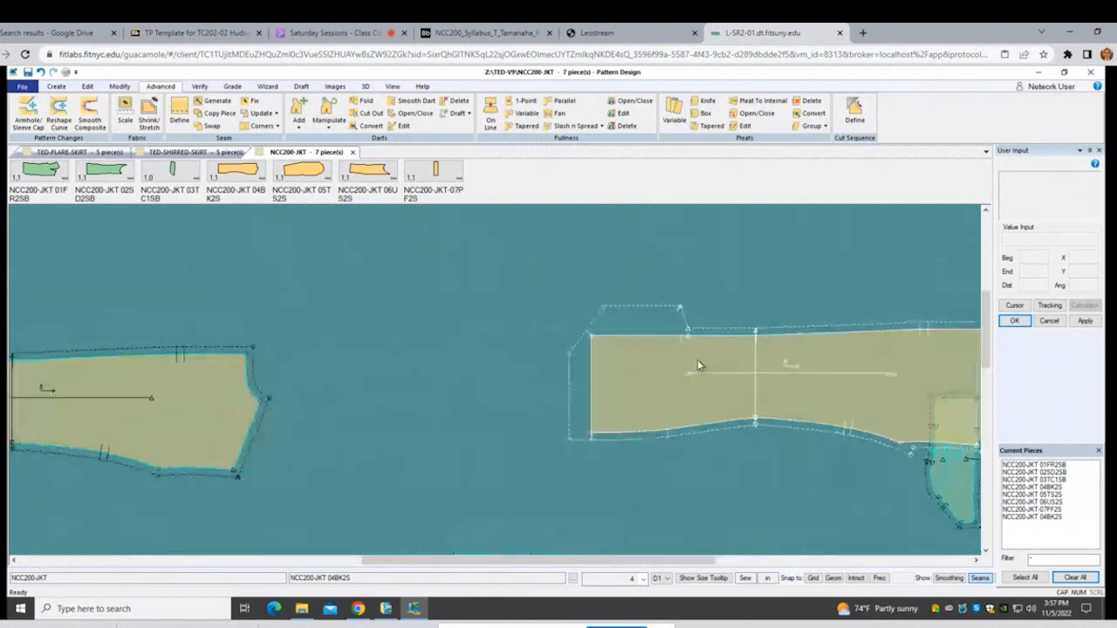
Step: Define an even manual seam allowance of 0.5 inches on the center back vent segment beside the hem
{"action": "scroll", "coordinate": [697, 360], "scroll_direction": "up", "scroll_amount": 2}
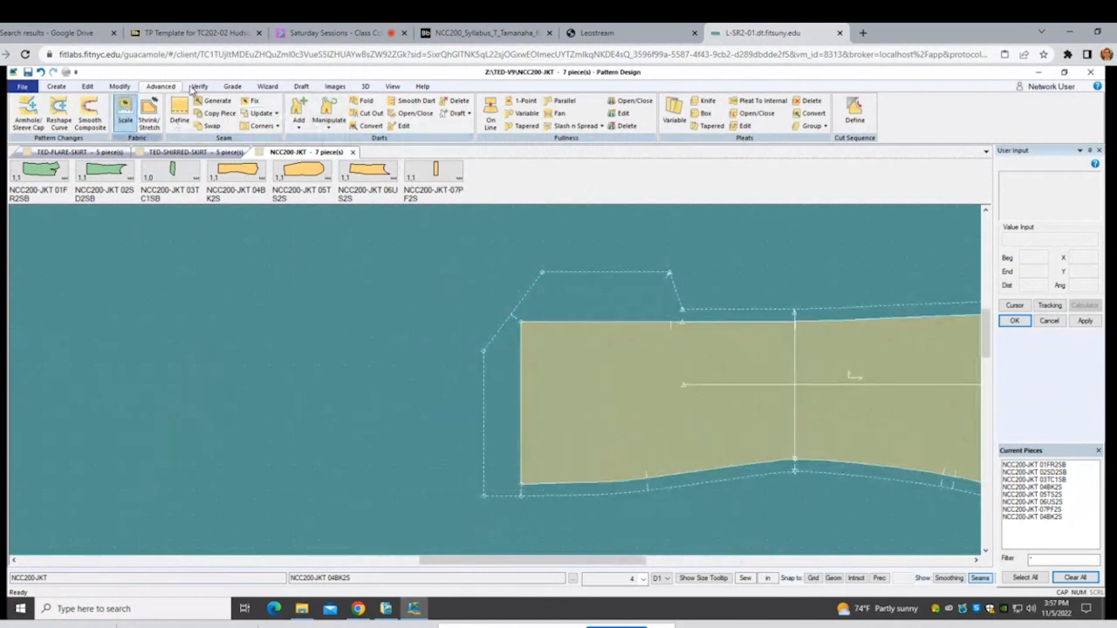
{"action": "left_click", "coordinate": [179, 114]}
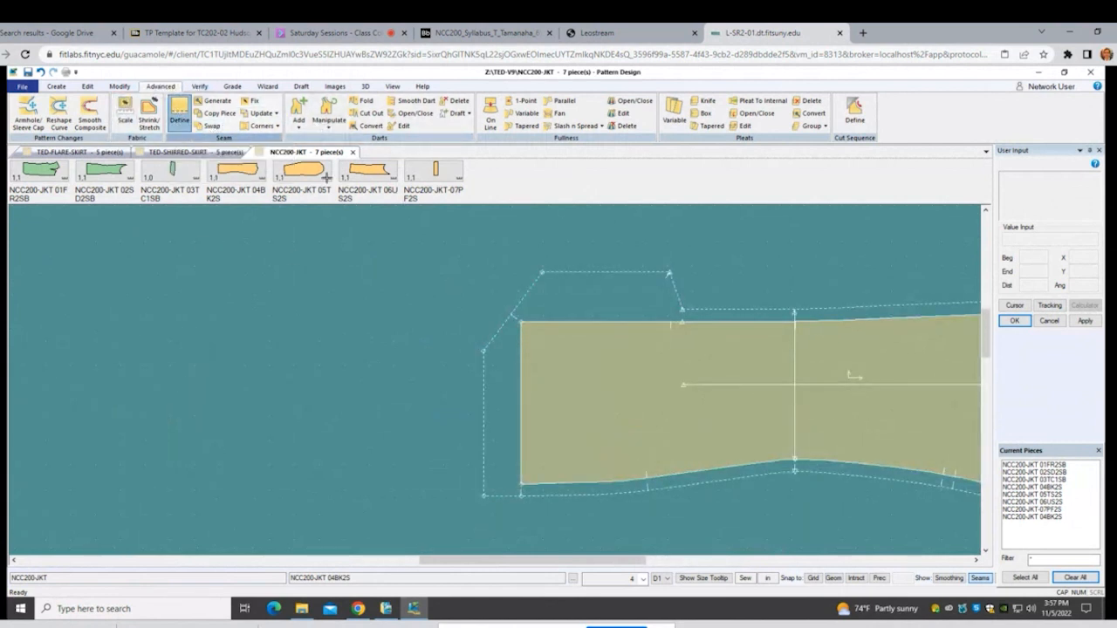
{"action": "left_click", "coordinate": [623, 318]}
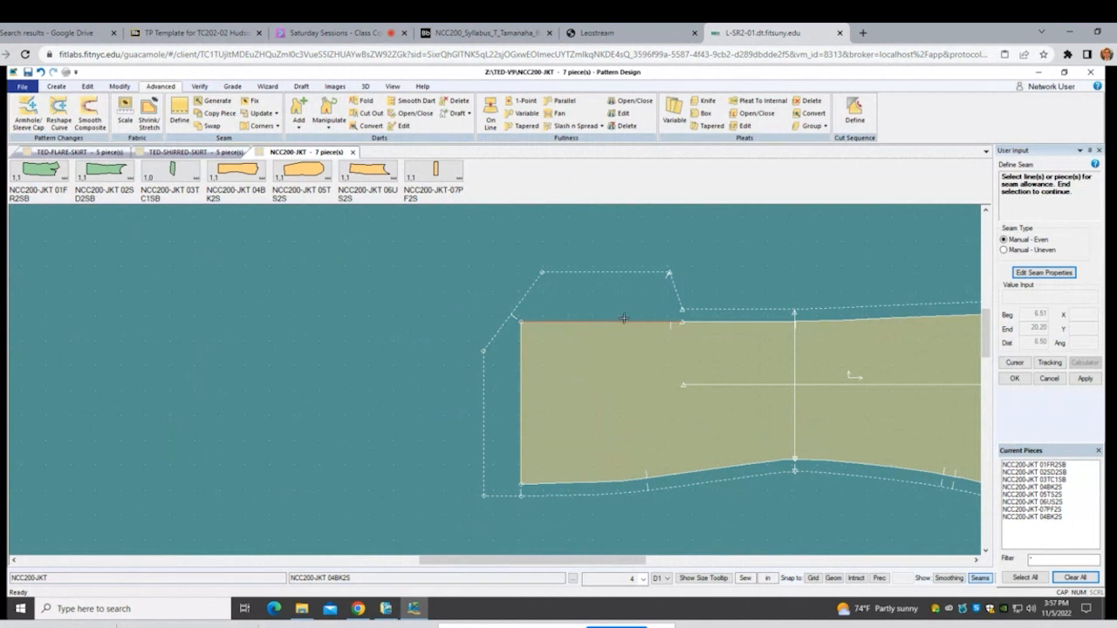
{"action": "right_click", "coordinate": [624, 319]}
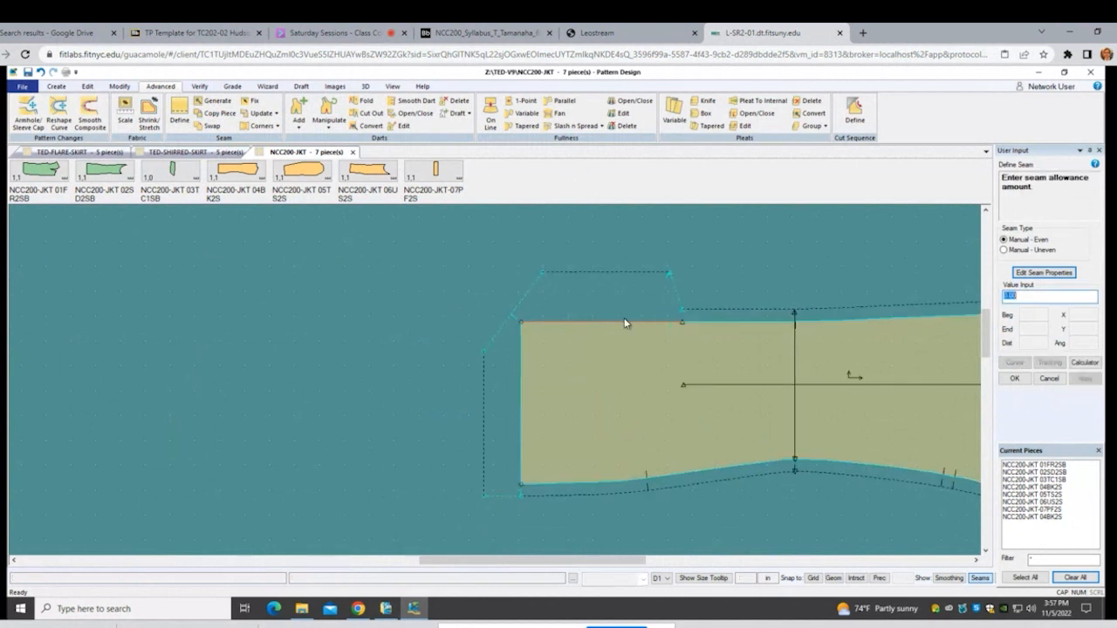
{"action": "type", "text": ".5"}
{"action": "key", "text": "Return"}
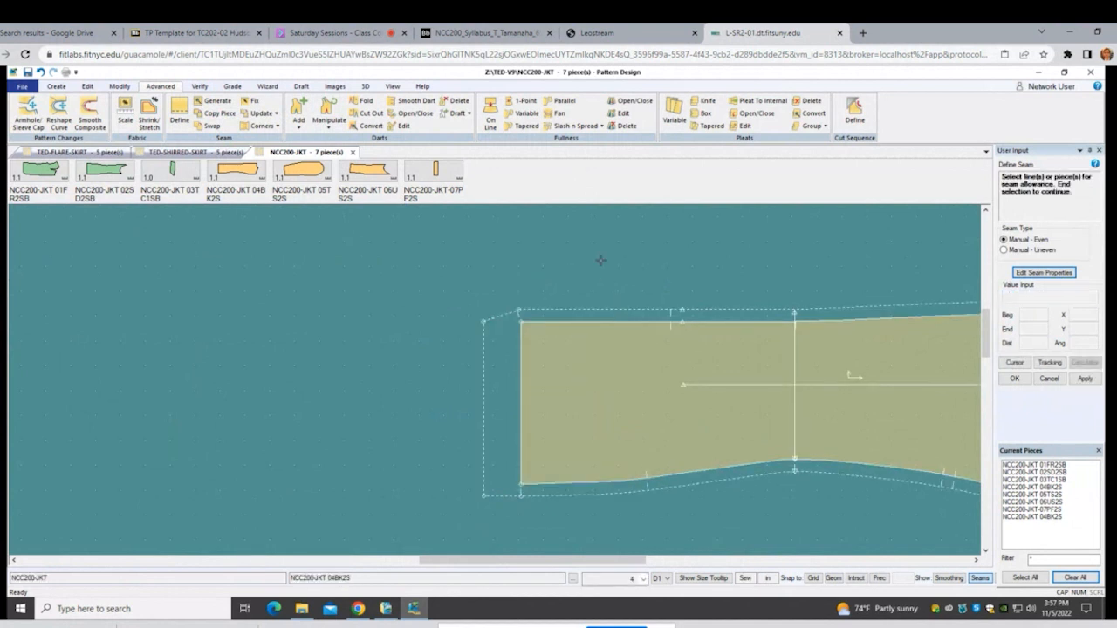
Step: Try to make a slanted step corner at the split point on the center back line
{"action": "scroll", "coordinate": [681, 316], "scroll_direction": "up", "scroll_amount": 2}
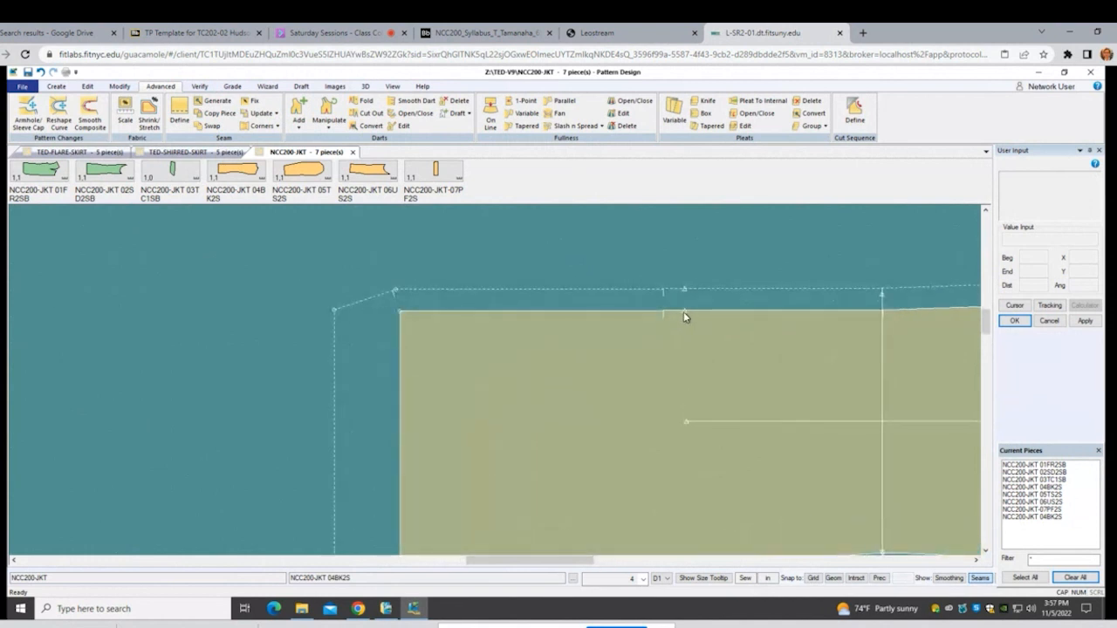
{"action": "scroll", "coordinate": [660, 330], "scroll_direction": "up", "scroll_amount": 1}
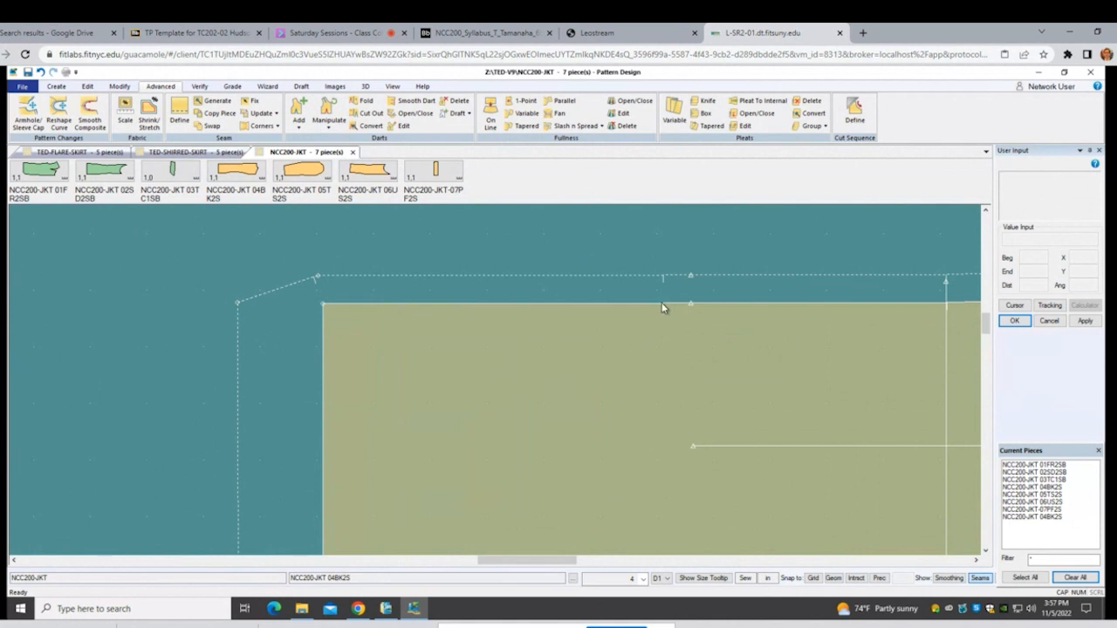
{"action": "left_click", "coordinate": [663, 305]}
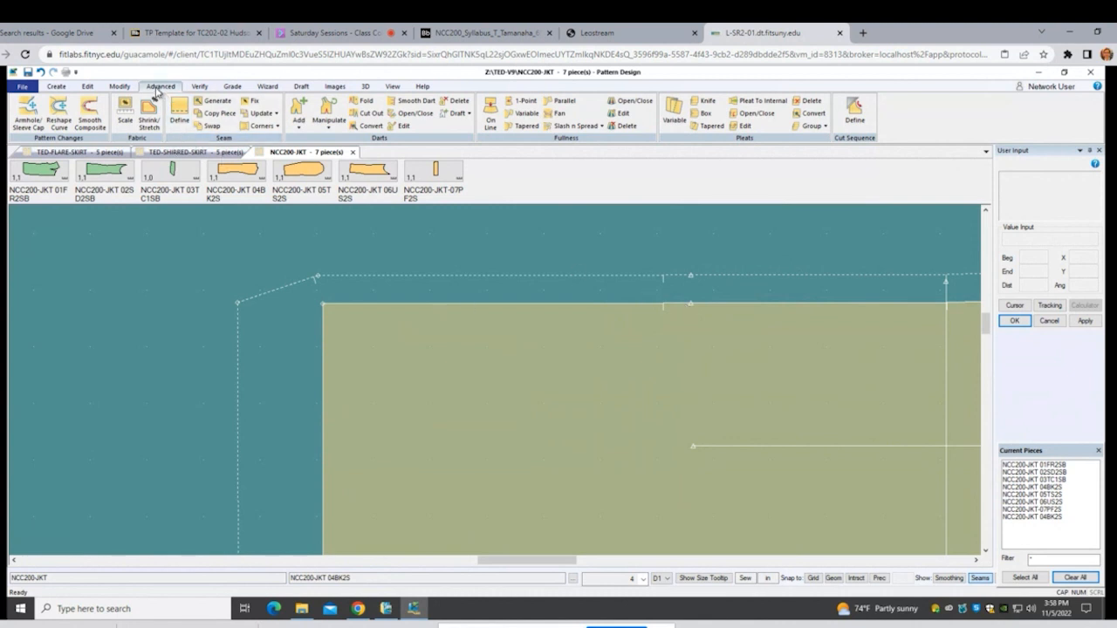
{"action": "left_click", "coordinate": [277, 126]}
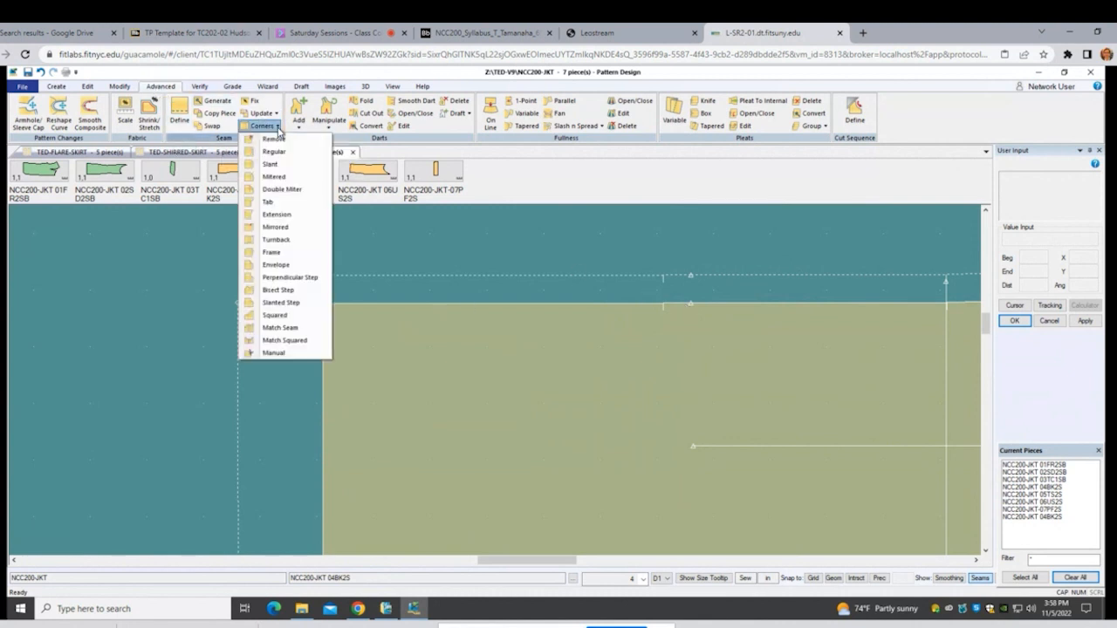
{"action": "left_click", "coordinate": [281, 302]}
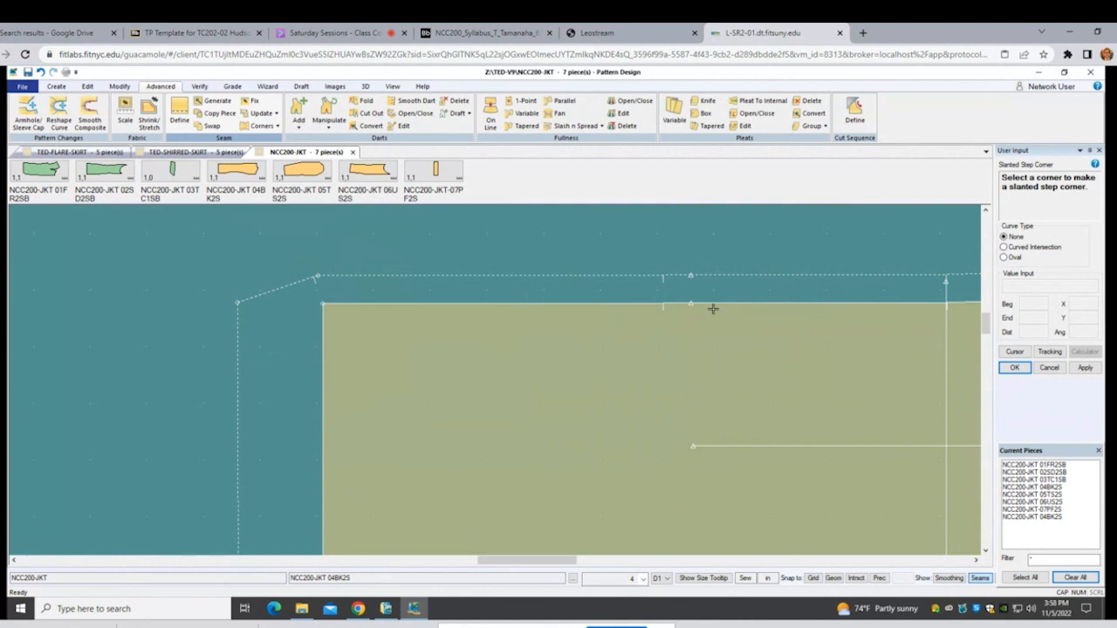
{"action": "left_click", "coordinate": [755, 303]}
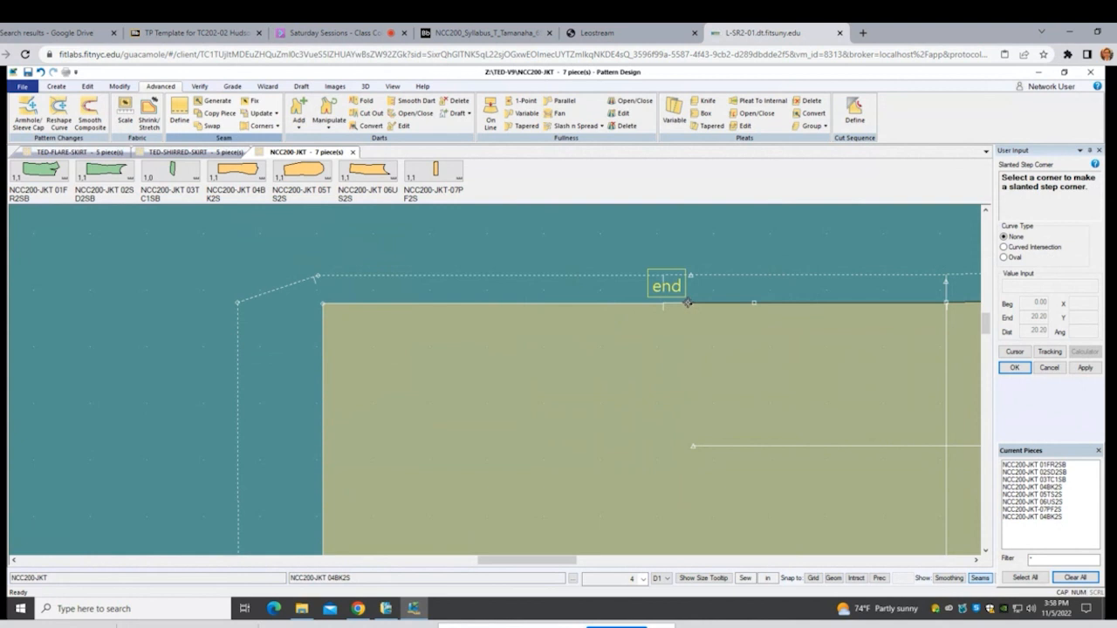
{"action": "left_click", "coordinate": [687, 303]}
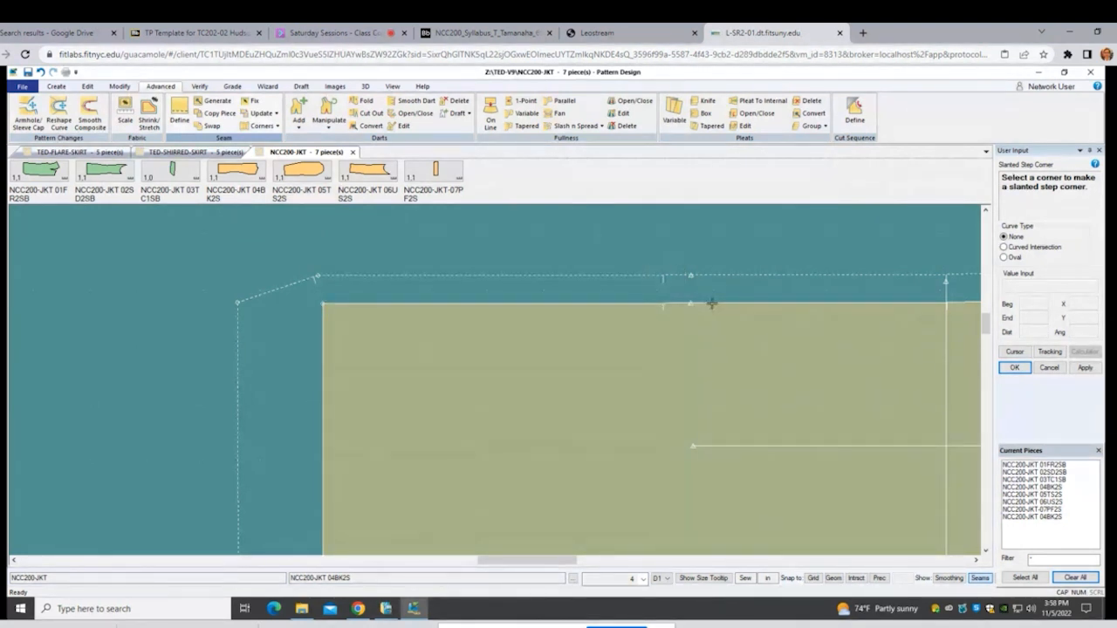
{"action": "right_click", "coordinate": [433, 334]}
{"action": "left_click", "coordinate": [436, 349]}
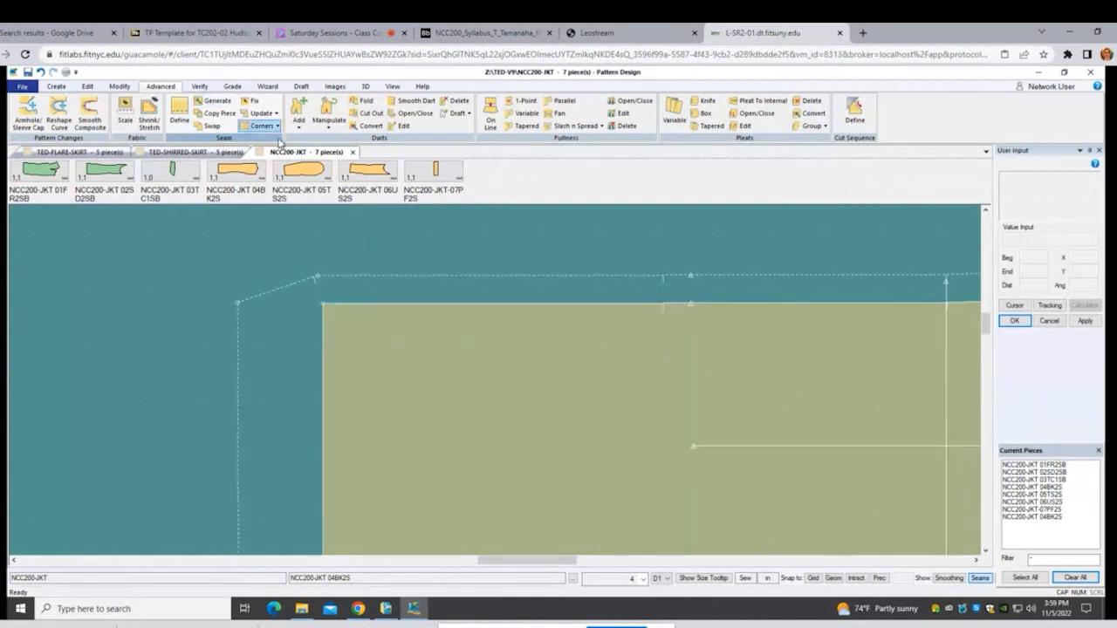
Step: Remove the seam corner treatment where the center back meets the hem
{"action": "left_click", "coordinate": [276, 127]}
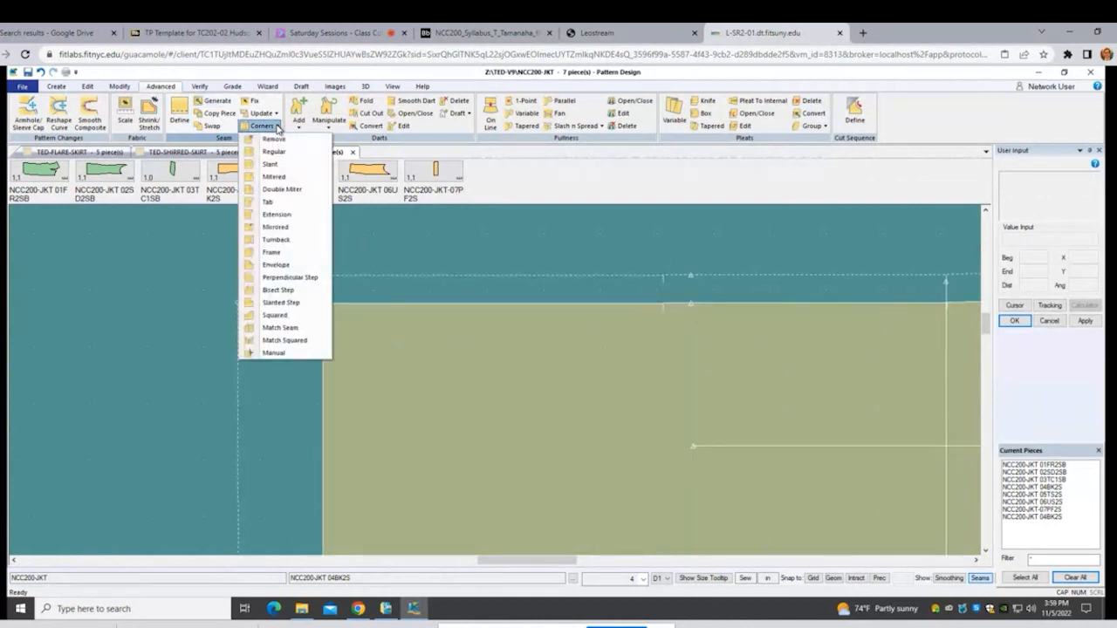
{"action": "left_click", "coordinate": [276, 140]}
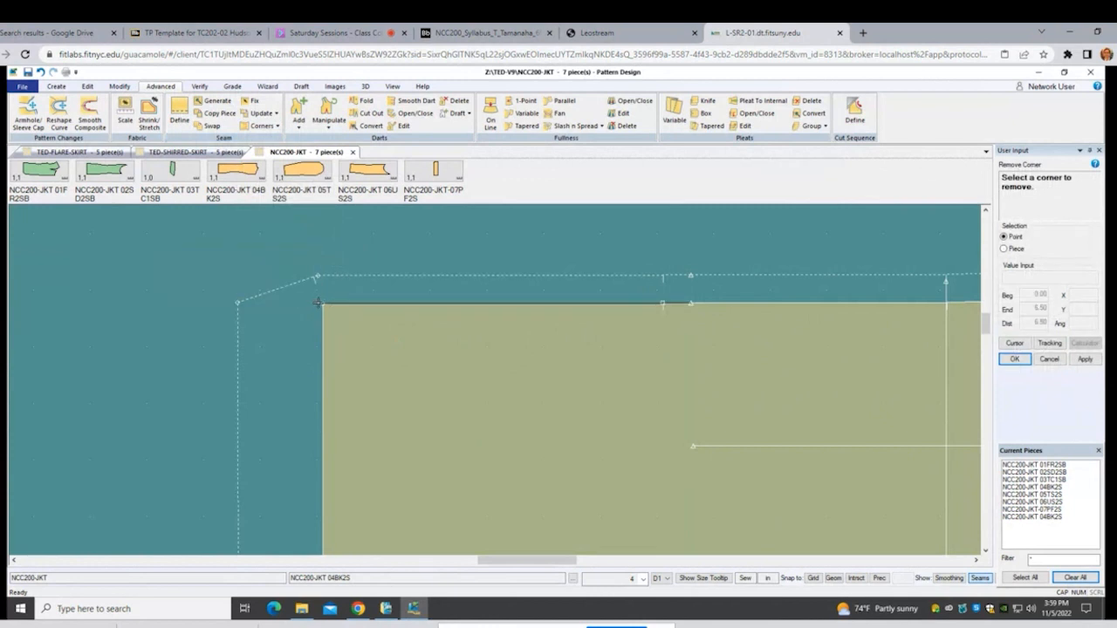
{"action": "left_click", "coordinate": [319, 302]}
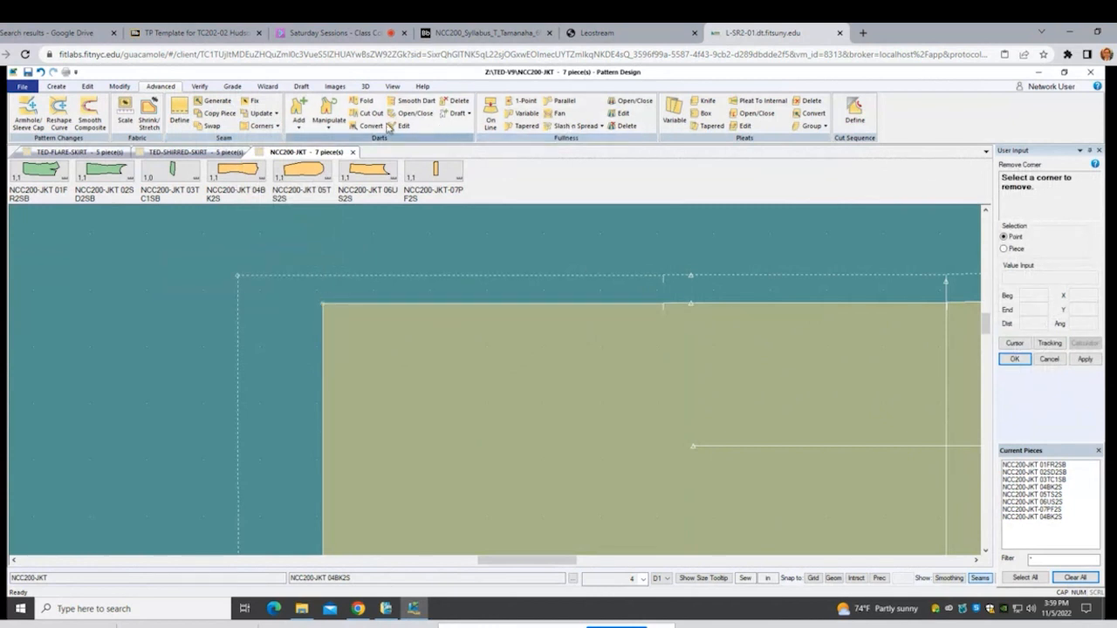
Step: Try the slanted step corner again at the center back split point, with the hem corner cleared
{"action": "left_click", "coordinate": [278, 127]}
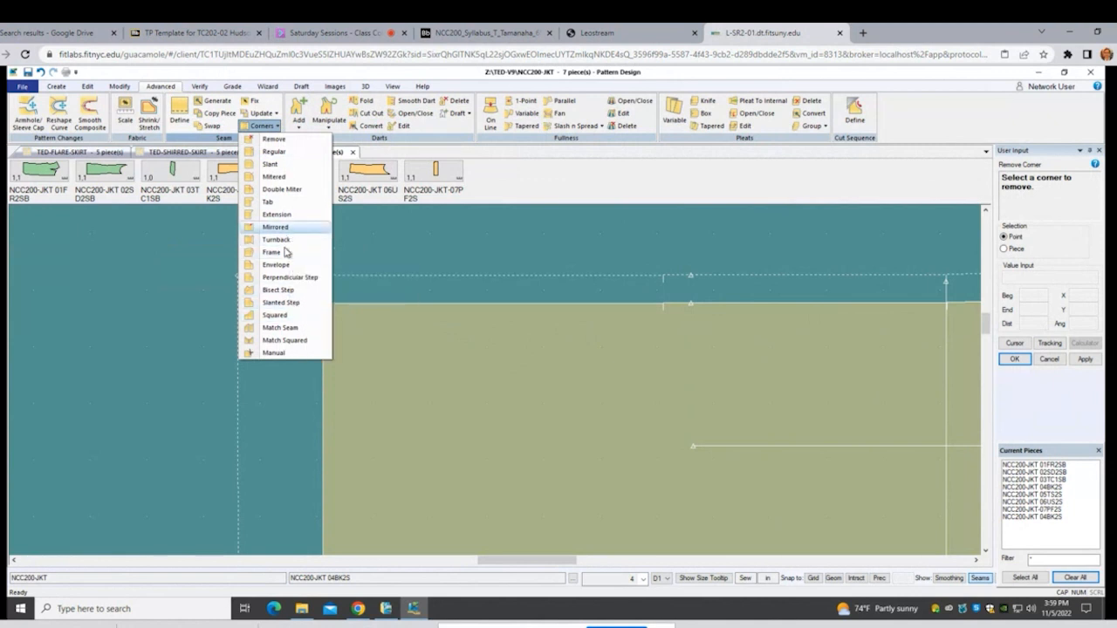
{"action": "left_click", "coordinate": [281, 303]}
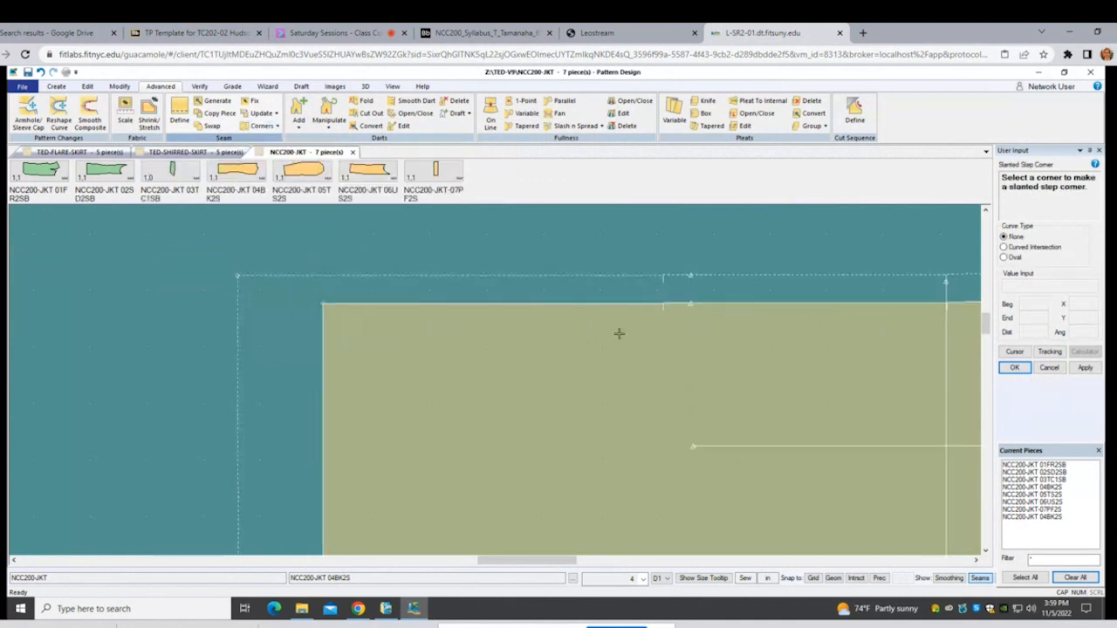
{"action": "left_click", "coordinate": [687, 301]}
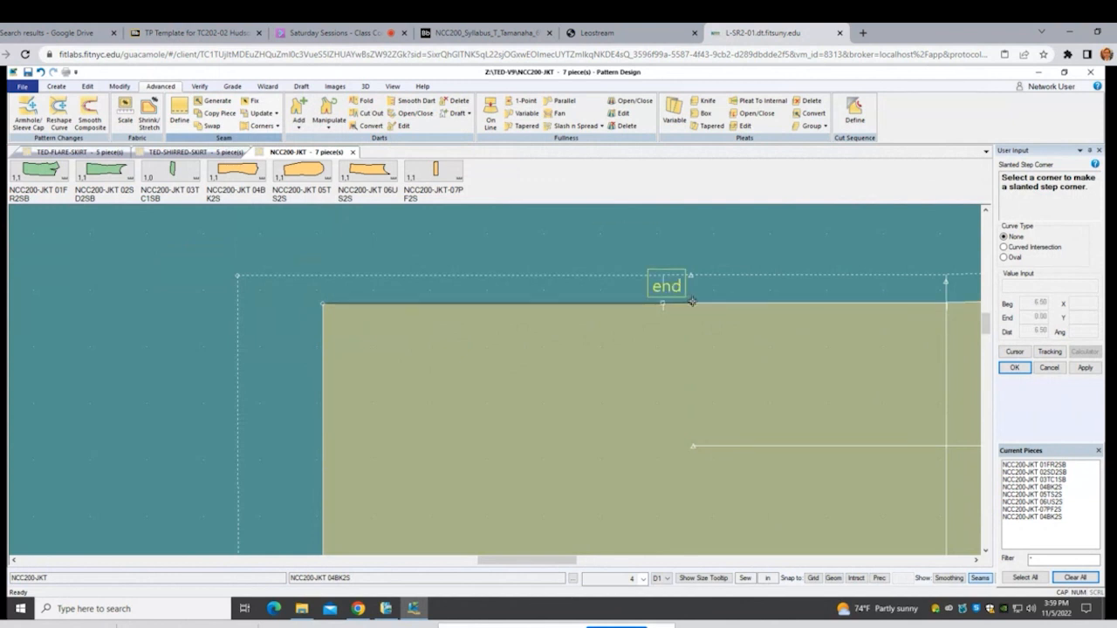
{"action": "left_click", "coordinate": [692, 301]}
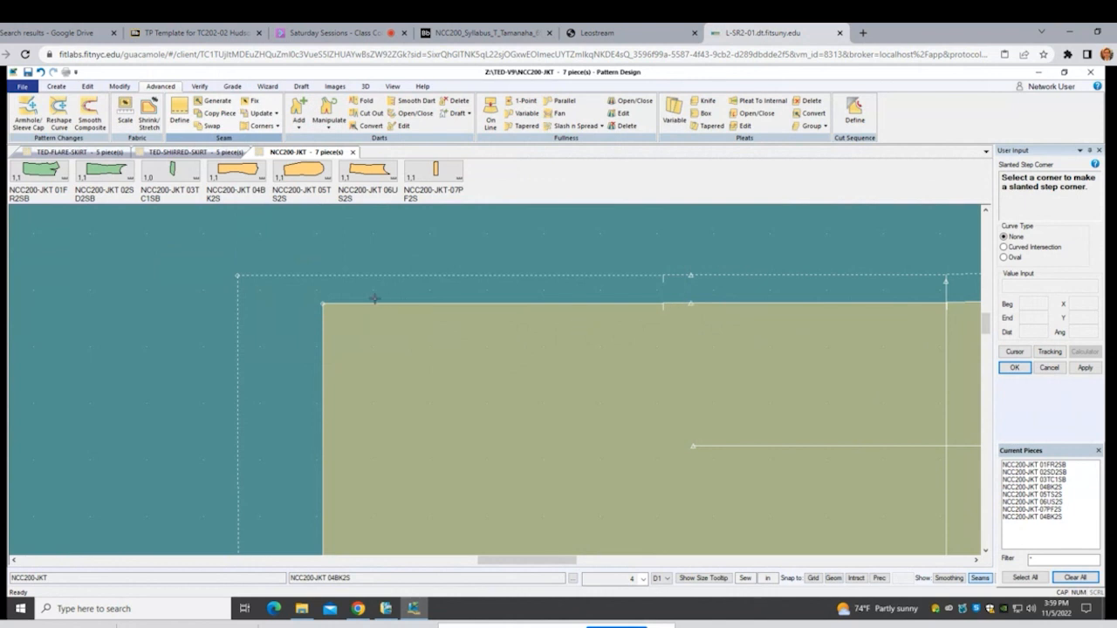
{"action": "scroll", "coordinate": [476, 358], "scroll_direction": "down", "scroll_amount": 2}
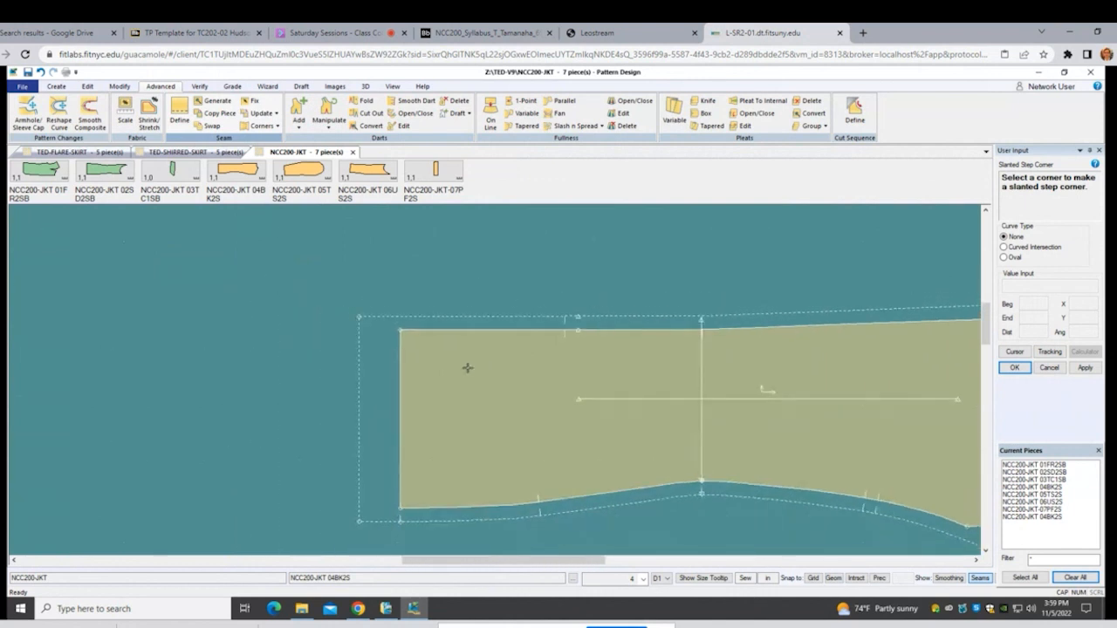
{"action": "right_click", "coordinate": [463, 378]}
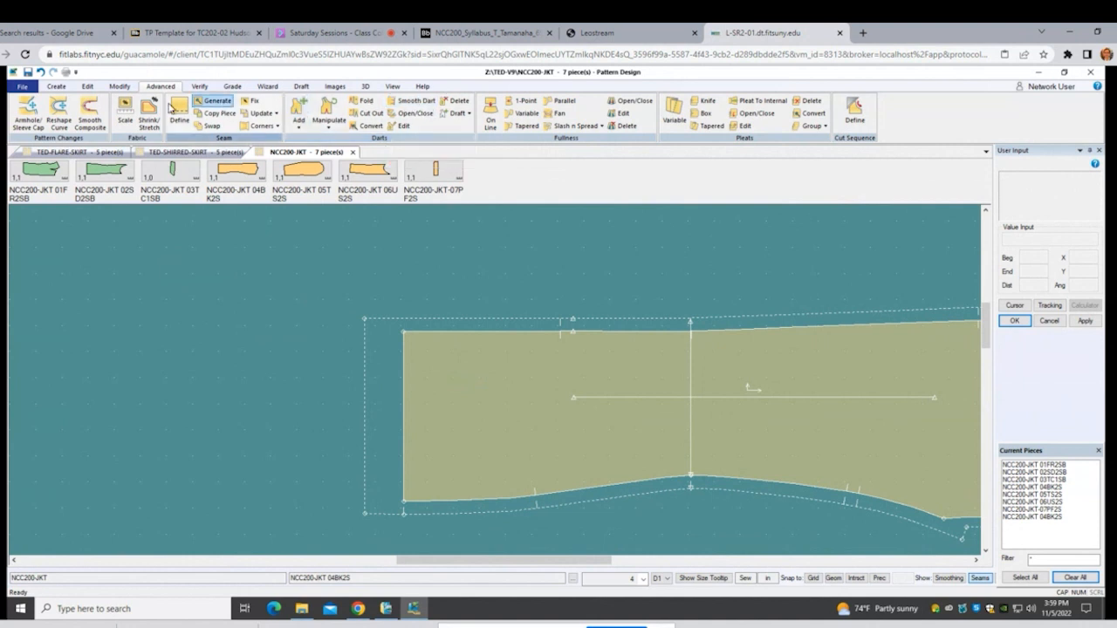
Step: Combine the center back vent segment with the adjoining center back line, without adding a notch at the merge point
{"action": "left_click", "coordinate": [119, 87]}
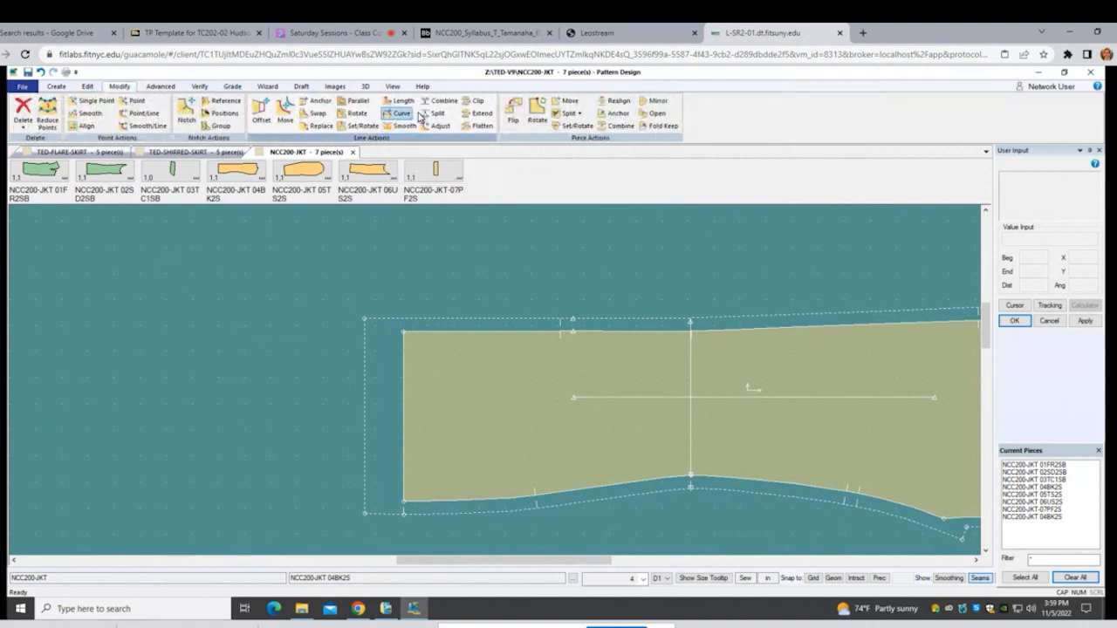
{"action": "left_click", "coordinate": [442, 100]}
{"action": "left_click", "coordinate": [537, 333]}
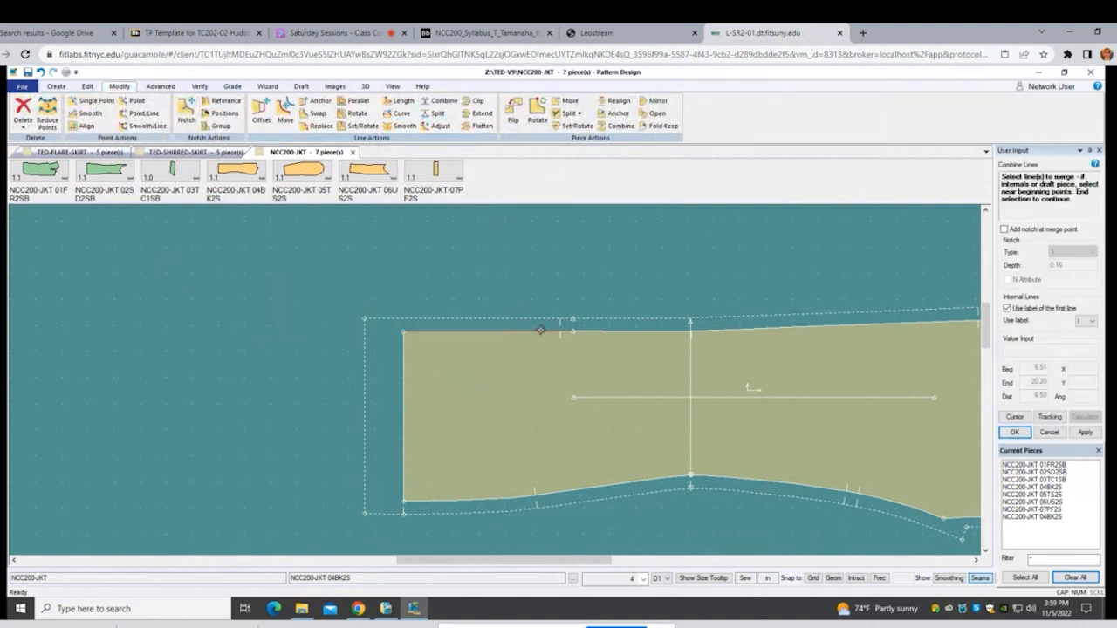
{"action": "right_click", "coordinate": [569, 346]}
{"action": "left_click", "coordinate": [569, 348]}
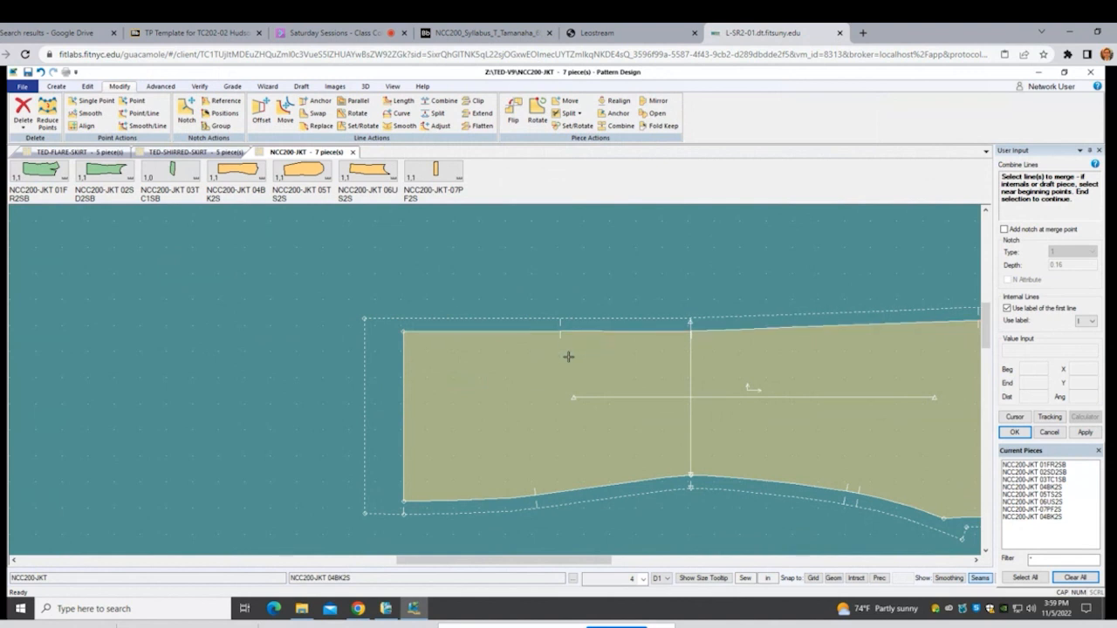
{"action": "scroll", "coordinate": [568, 356], "scroll_direction": "up", "scroll_amount": 1}
{"action": "right_click", "coordinate": [557, 372]}
{"action": "left_click", "coordinate": [560, 374]}
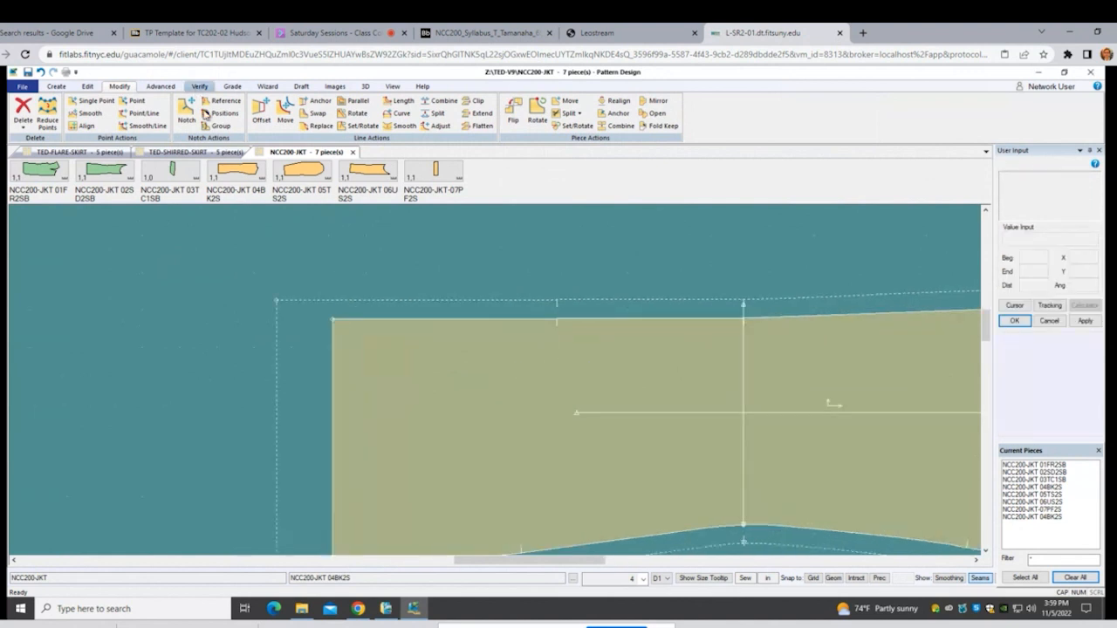
Step: Split the center back line 6.5 inches from its beginning at the hem
{"action": "left_click", "coordinate": [438, 116]}
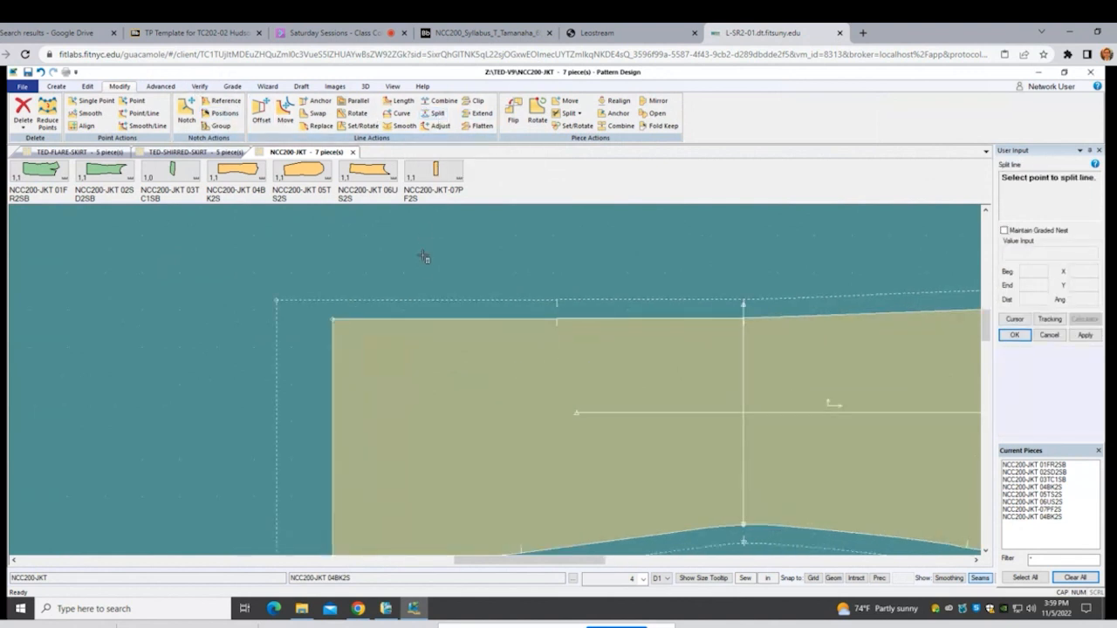
{"action": "left_click", "coordinate": [428, 316]}
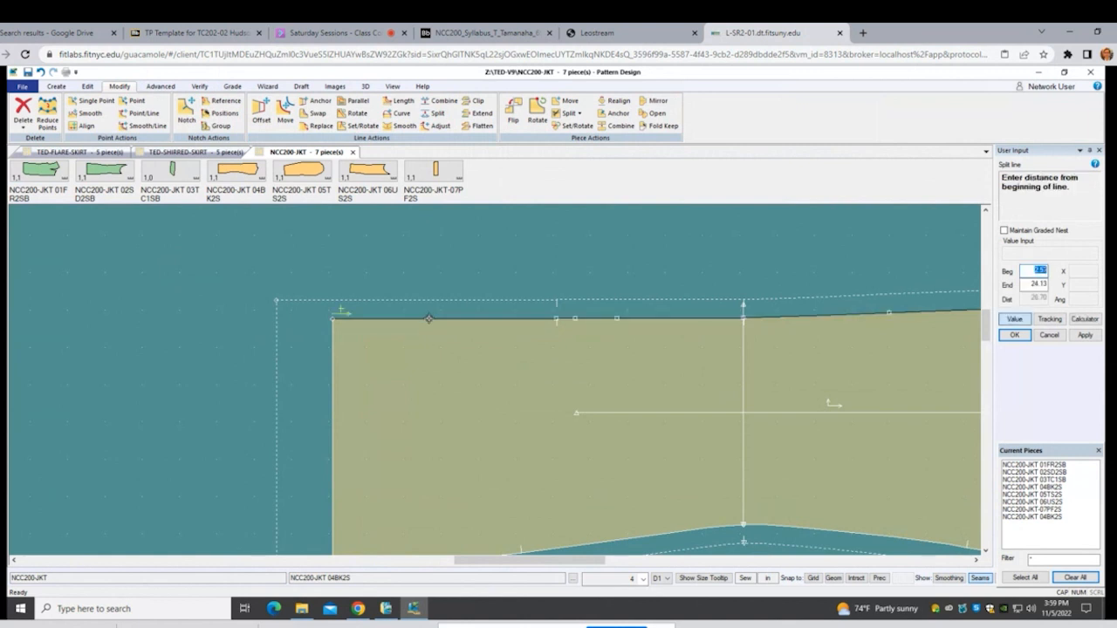
{"action": "type", "text": "6.5"}
{"action": "key", "text": "Return"}
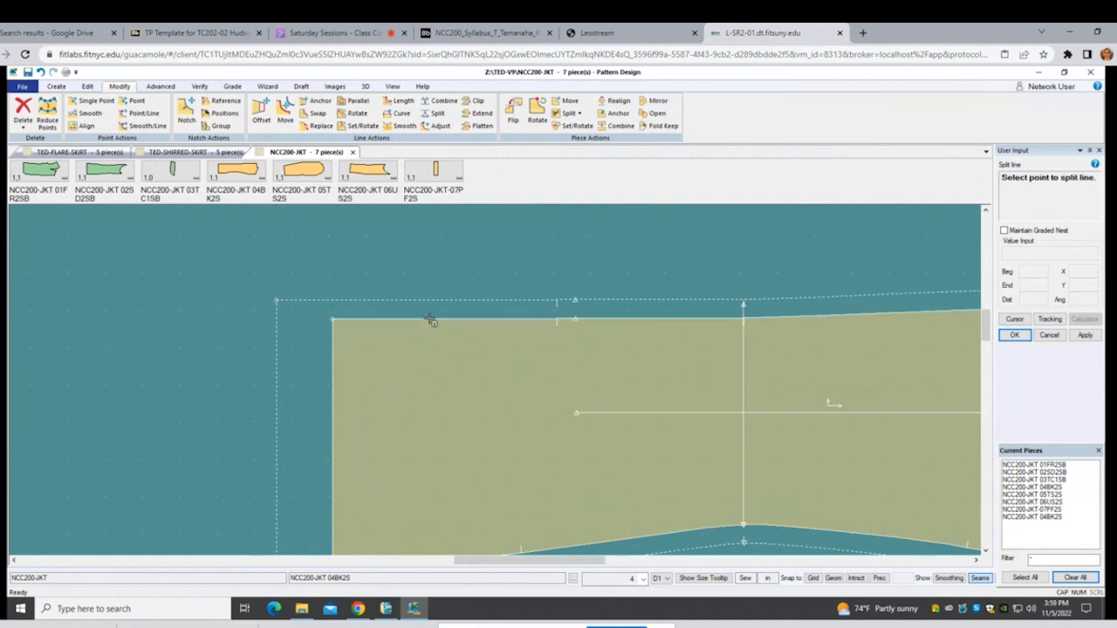
{"action": "left_click", "coordinate": [170, 89]}
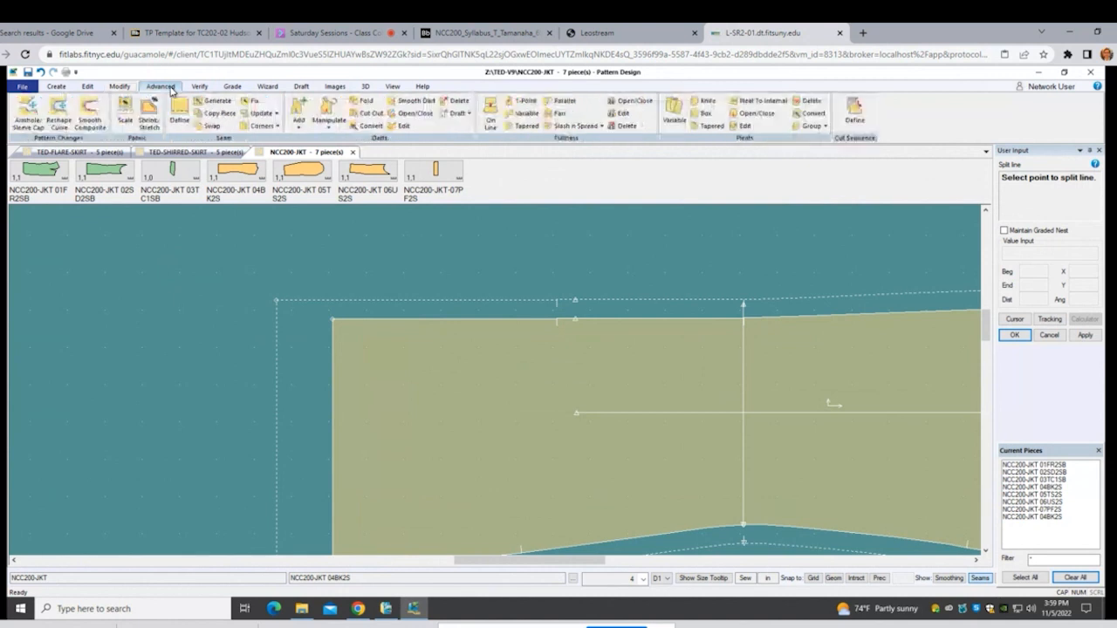
Step: Build a slanted step corner at the center back split point, widening the seam allowance toward the hem and setting the slant distance to 0.5 inch
{"action": "left_click", "coordinate": [276, 127]}
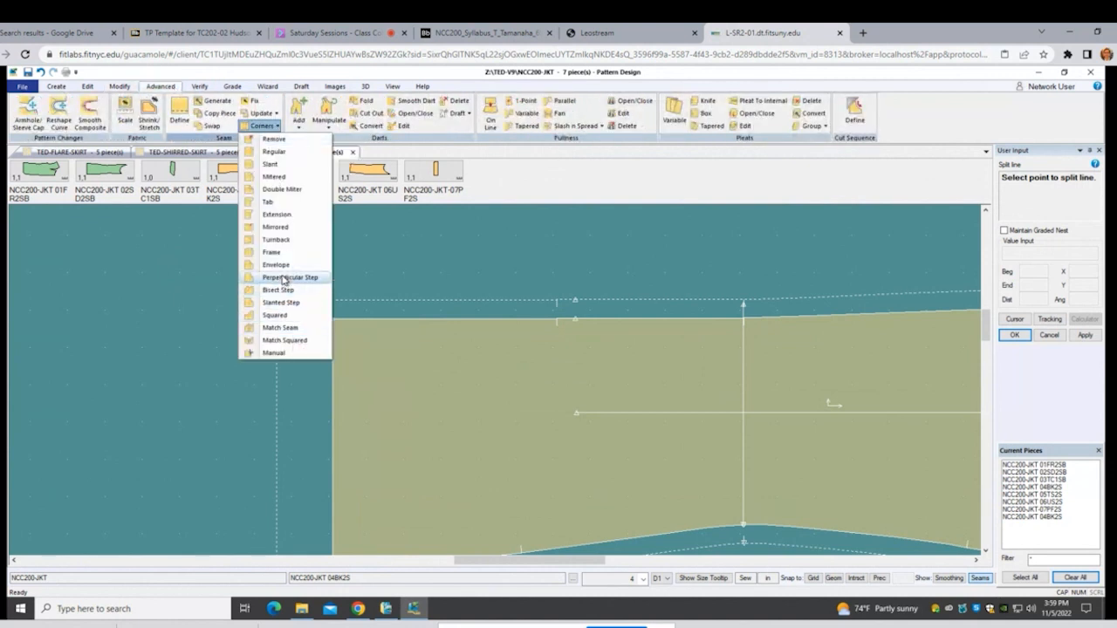
{"action": "left_click", "coordinate": [281, 303]}
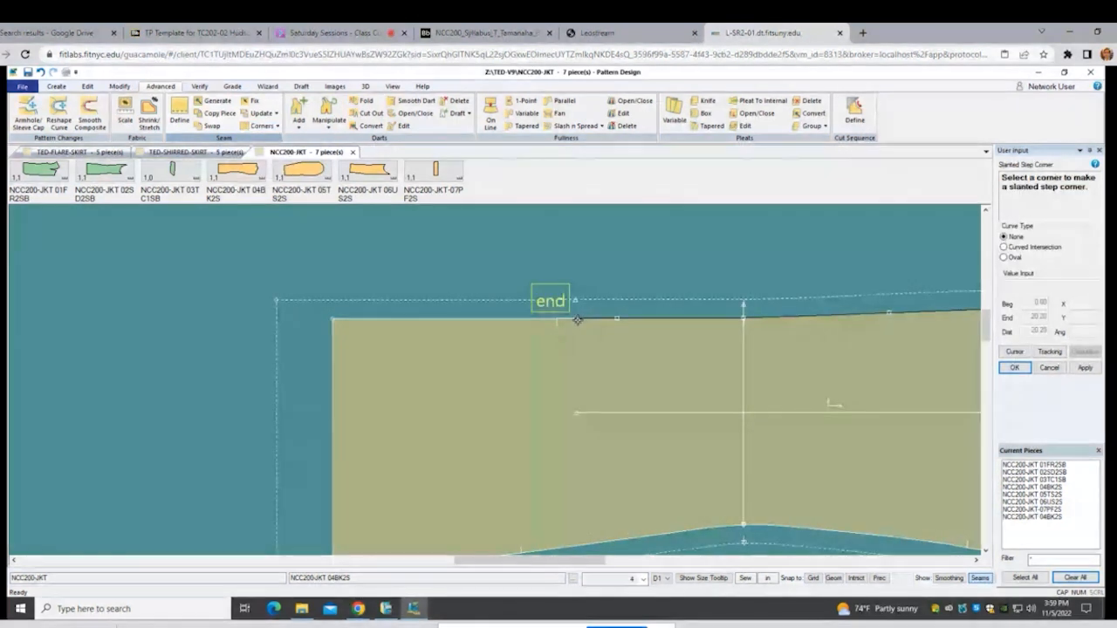
{"action": "left_click", "coordinate": [577, 320]}
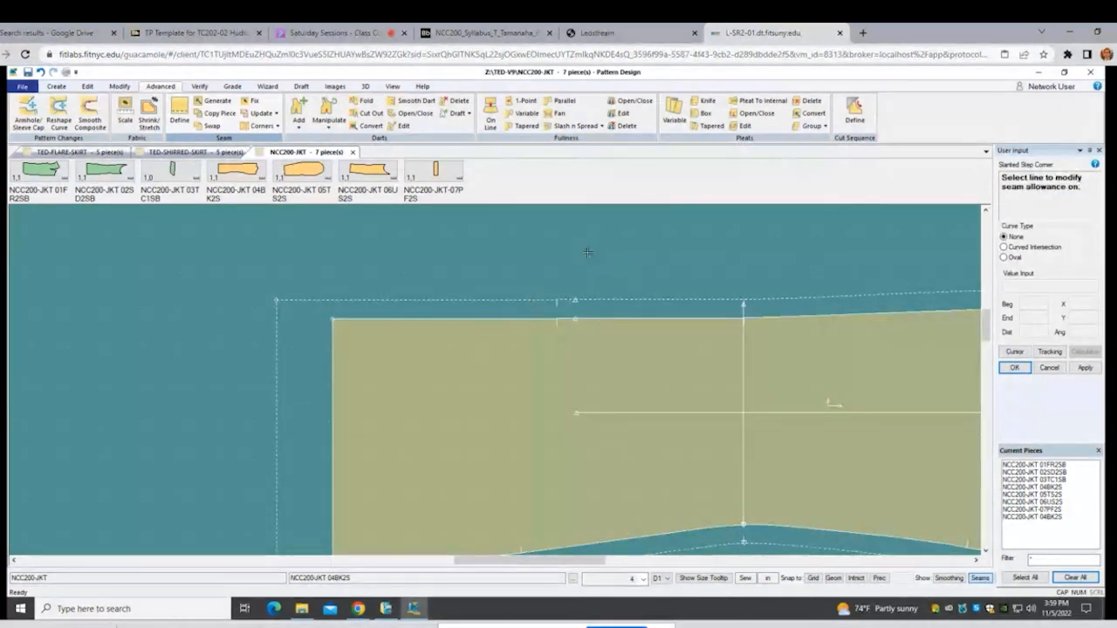
{"action": "left_click", "coordinate": [480, 319]}
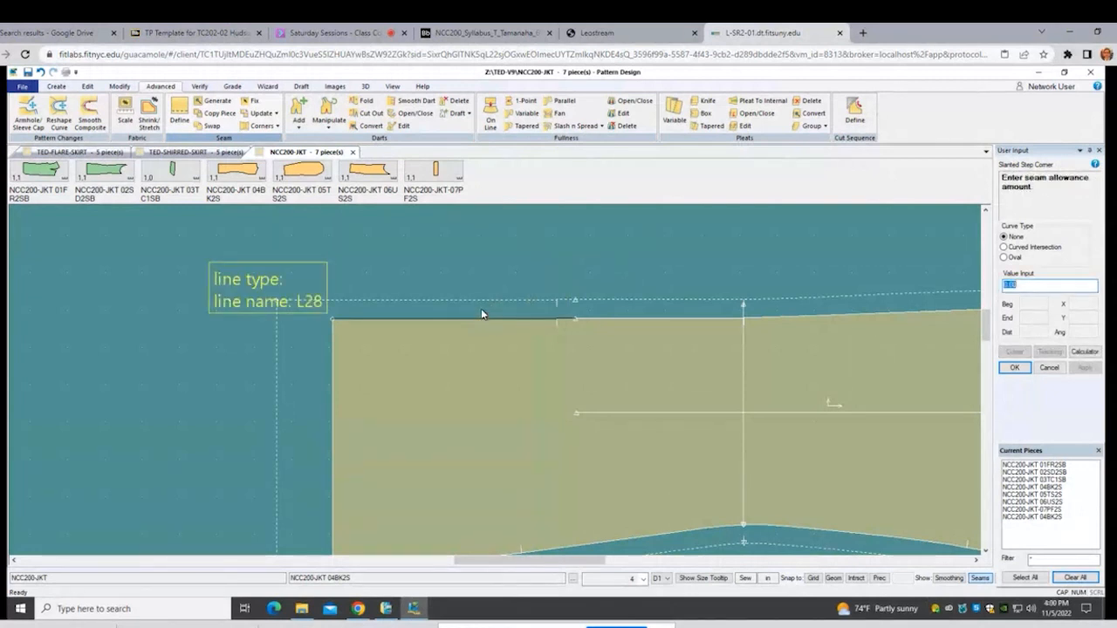
{"action": "type", "text": "1"}
{"action": "key", "text": "Return"}
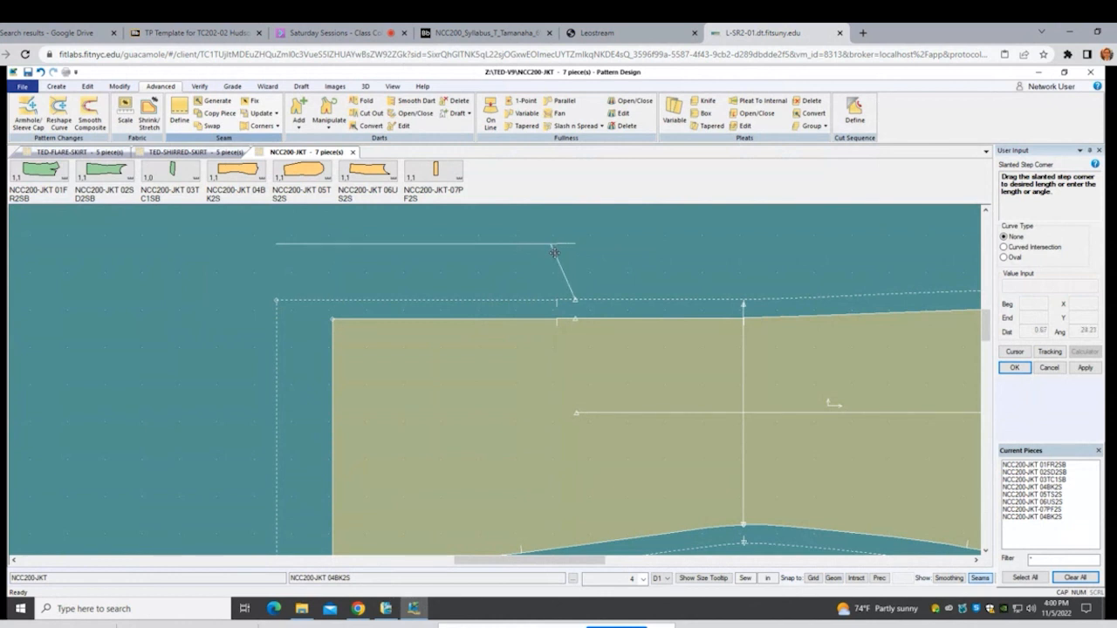
{"action": "left_click", "coordinate": [555, 256]}
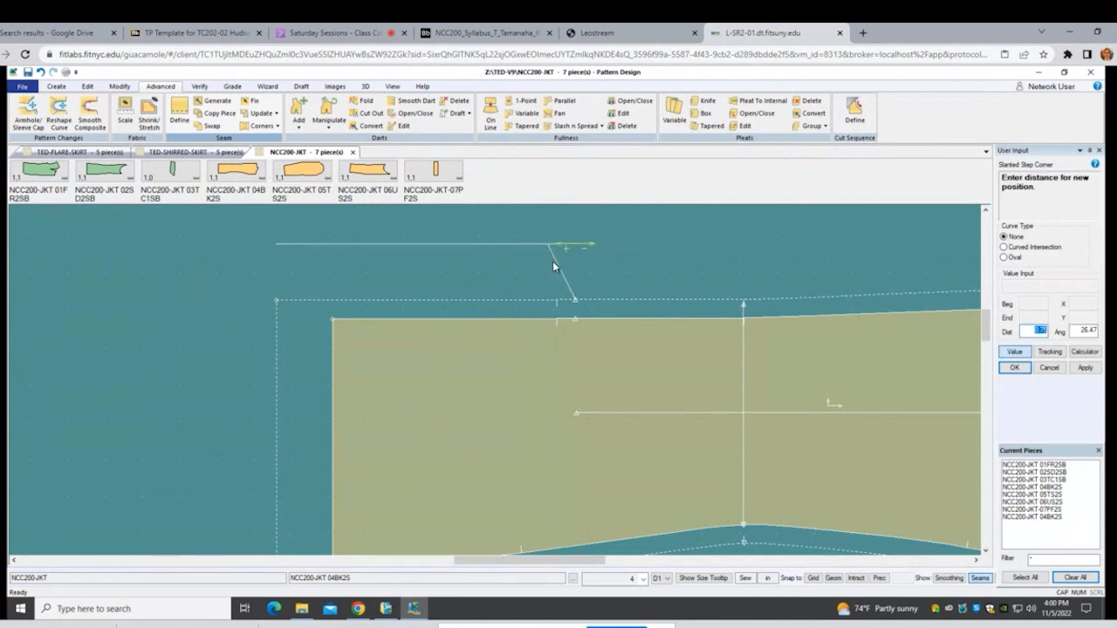
{"action": "type", "text": "5"}
{"action": "key", "text": "Return"}
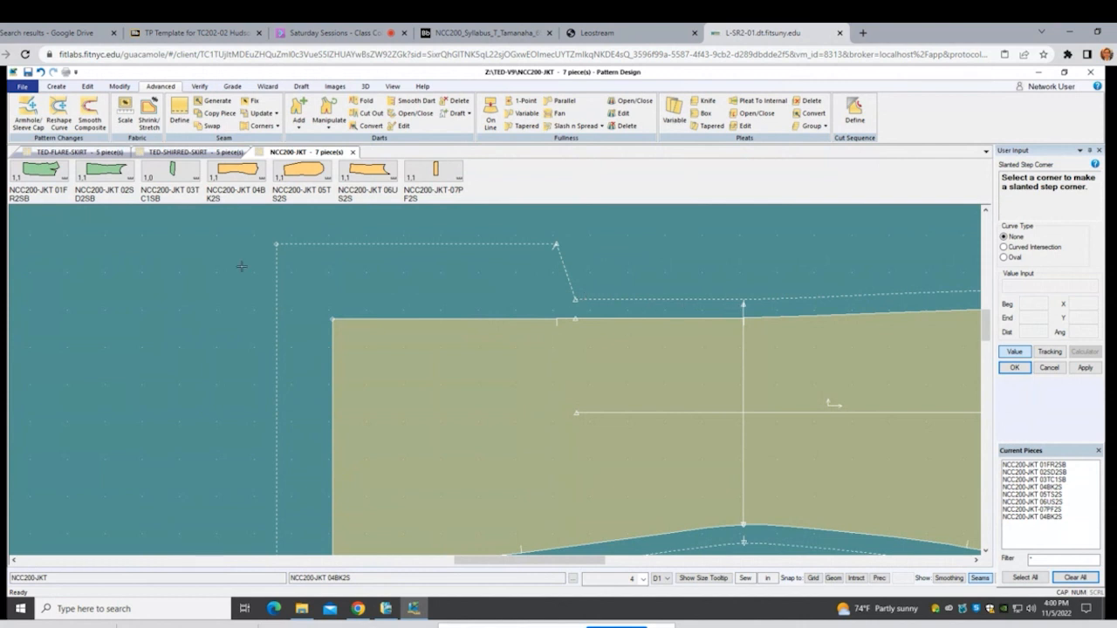
{"action": "right_click", "coordinate": [184, 288]}
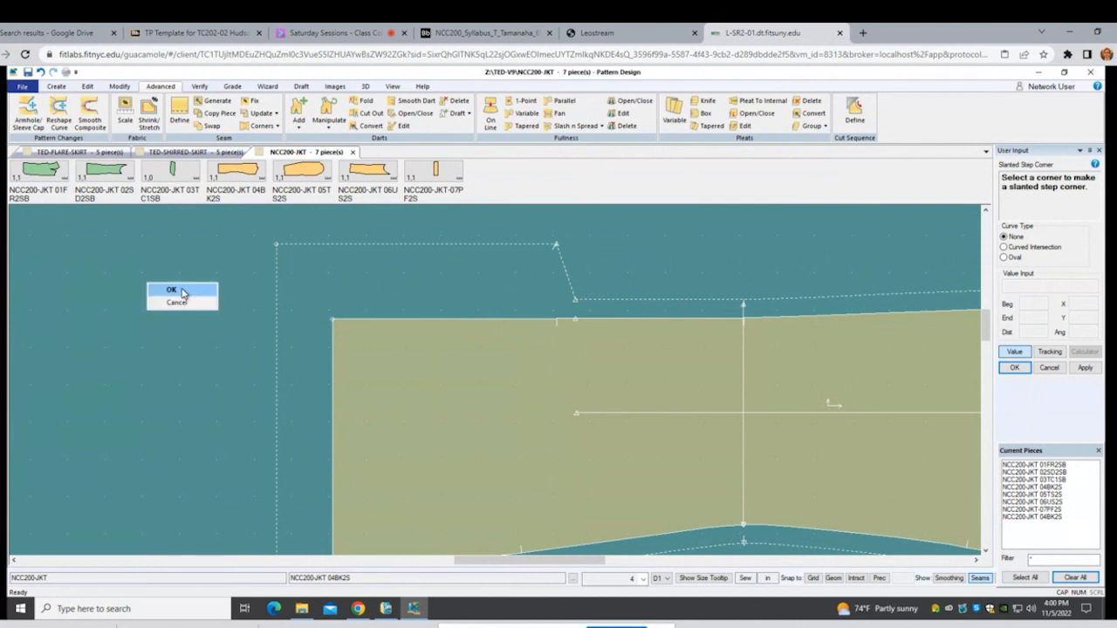
{"action": "left_click", "coordinate": [179, 288]}
Step: Place the back piece with the extended vent beside the slanted-step back, and move piece 03TC1SB to the far side of the pocket flap
{"action": "scroll", "coordinate": [452, 345], "scroll_direction": "down", "scroll_amount": 4}
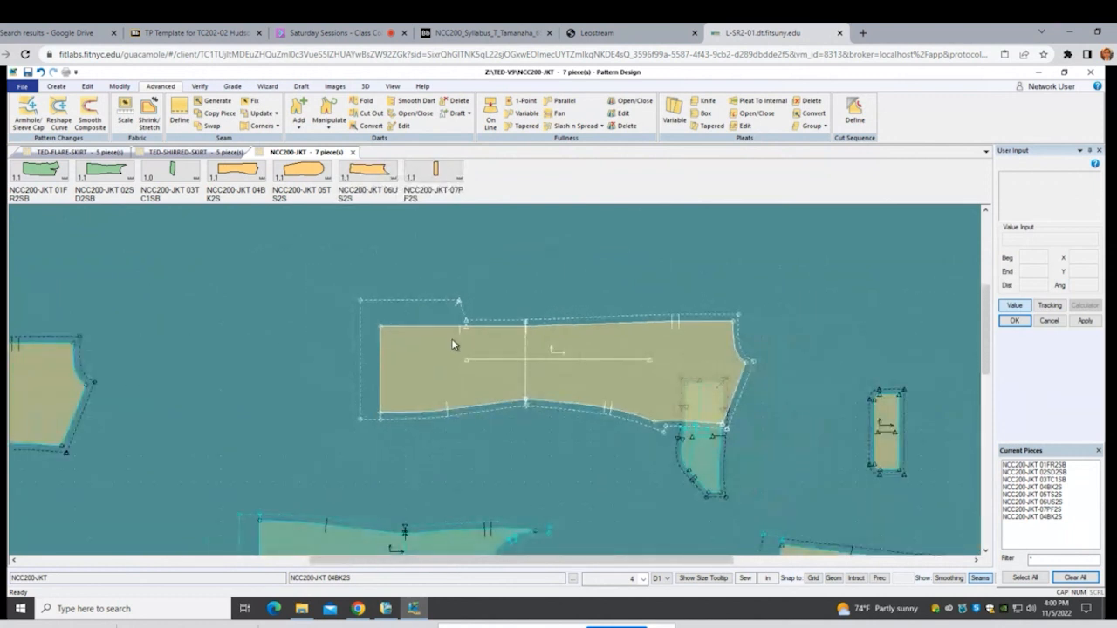
{"action": "scroll", "coordinate": [452, 346], "scroll_direction": "down", "scroll_amount": 3}
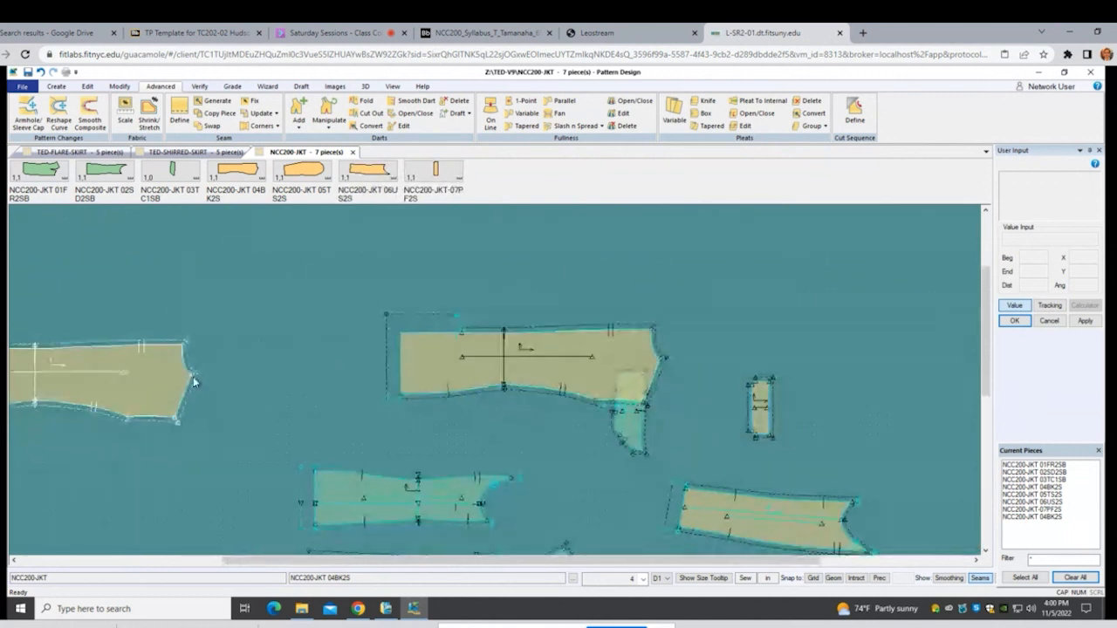
{"action": "left_click", "coordinate": [154, 390]}
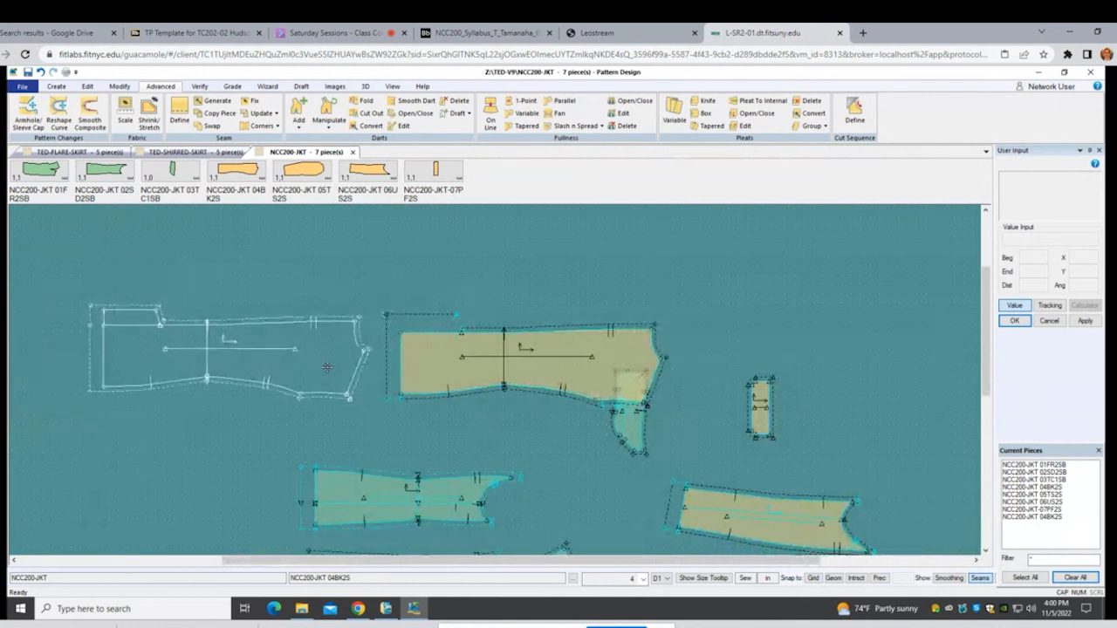
{"action": "left_click", "coordinate": [157, 384]}
{"action": "left_click", "coordinate": [635, 433]}
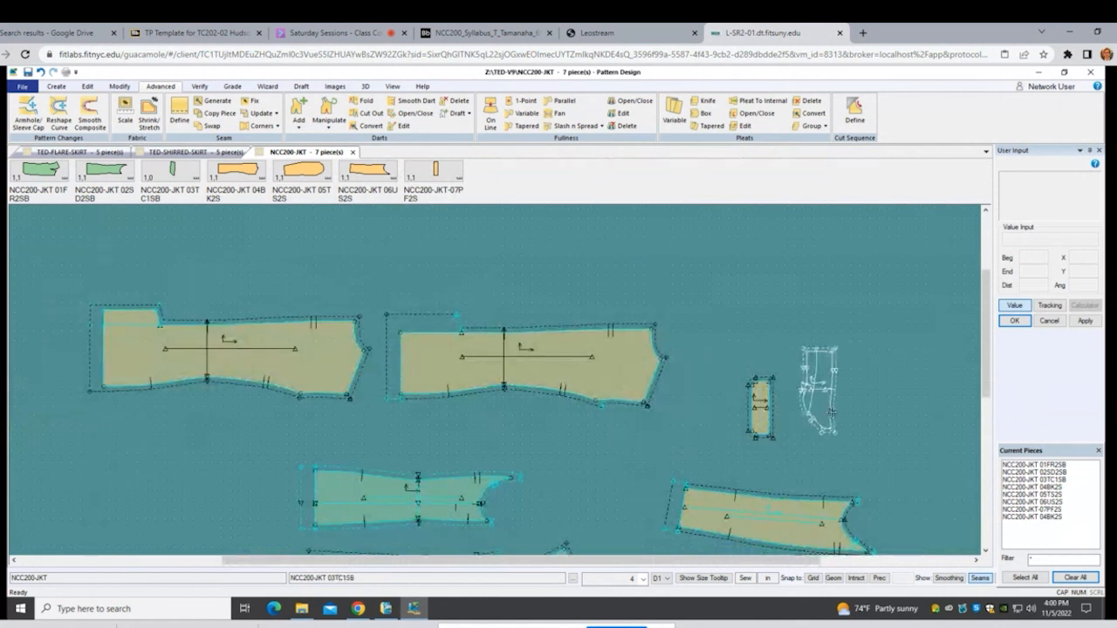
{"action": "left_click", "coordinate": [839, 421]}
{"action": "left_click", "coordinate": [413, 325]}
{"action": "left_click", "coordinate": [230, 367]}
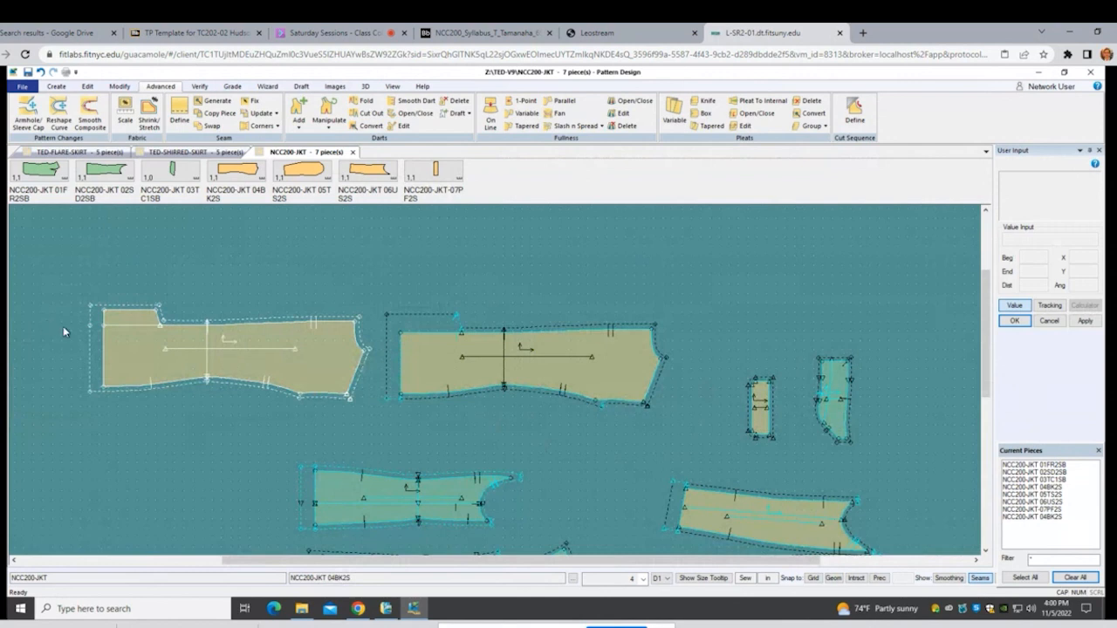
Step: Compare the vent and its seam allowance corners on the two 04BK2S back pieces
{"action": "scroll", "coordinate": [108, 324], "scroll_direction": "up", "scroll_amount": 1}
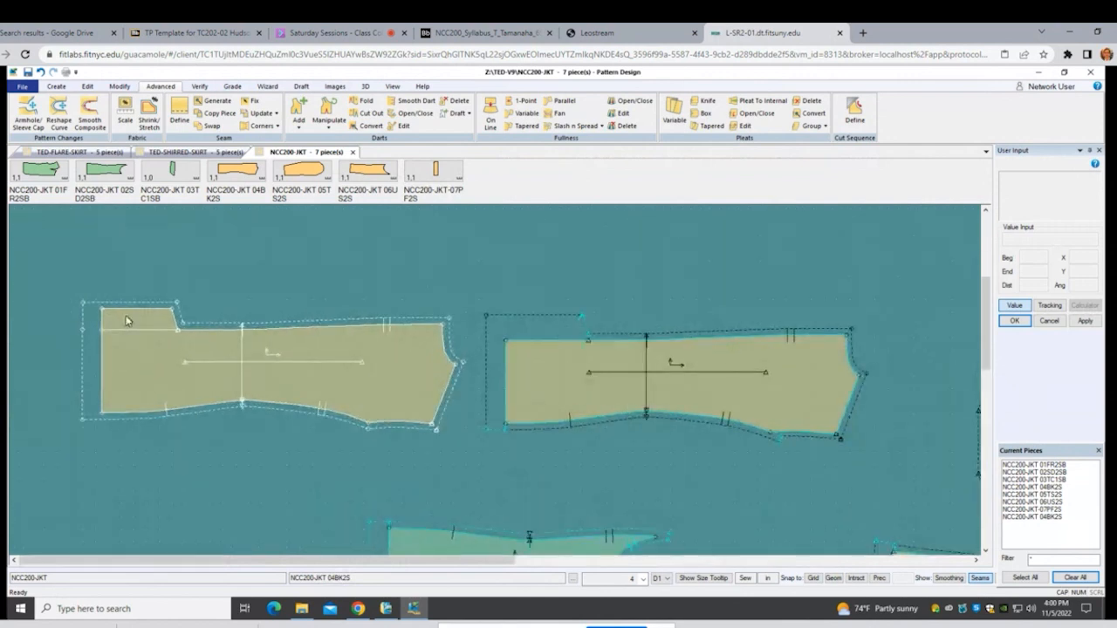
{"action": "left_click", "coordinate": [570, 332]}
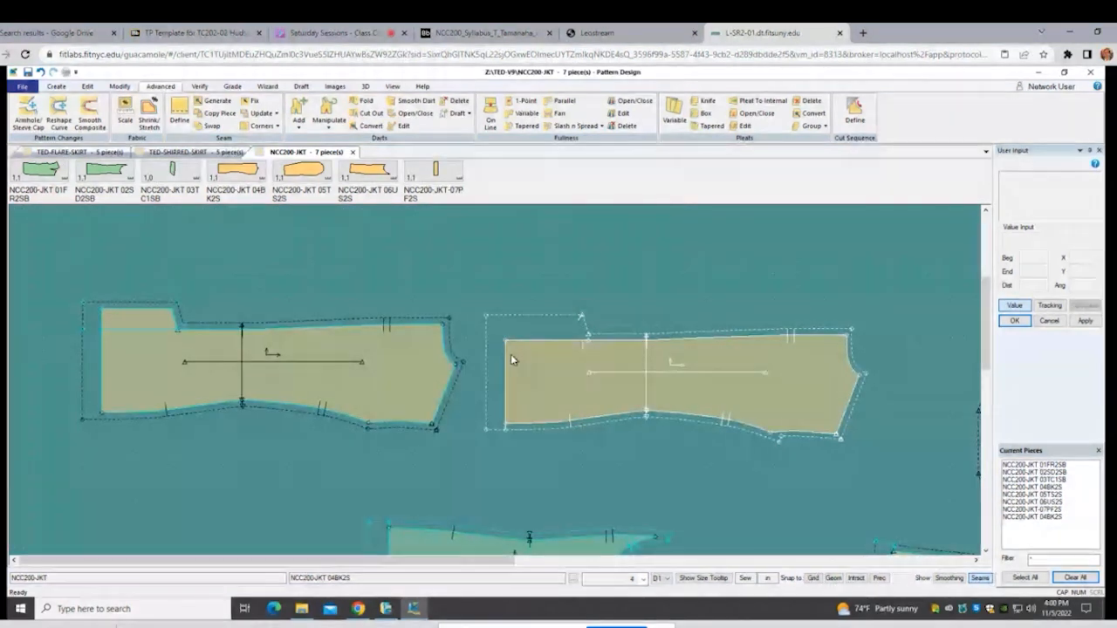
{"action": "scroll", "coordinate": [511, 360], "scroll_direction": "down", "scroll_amount": 1}
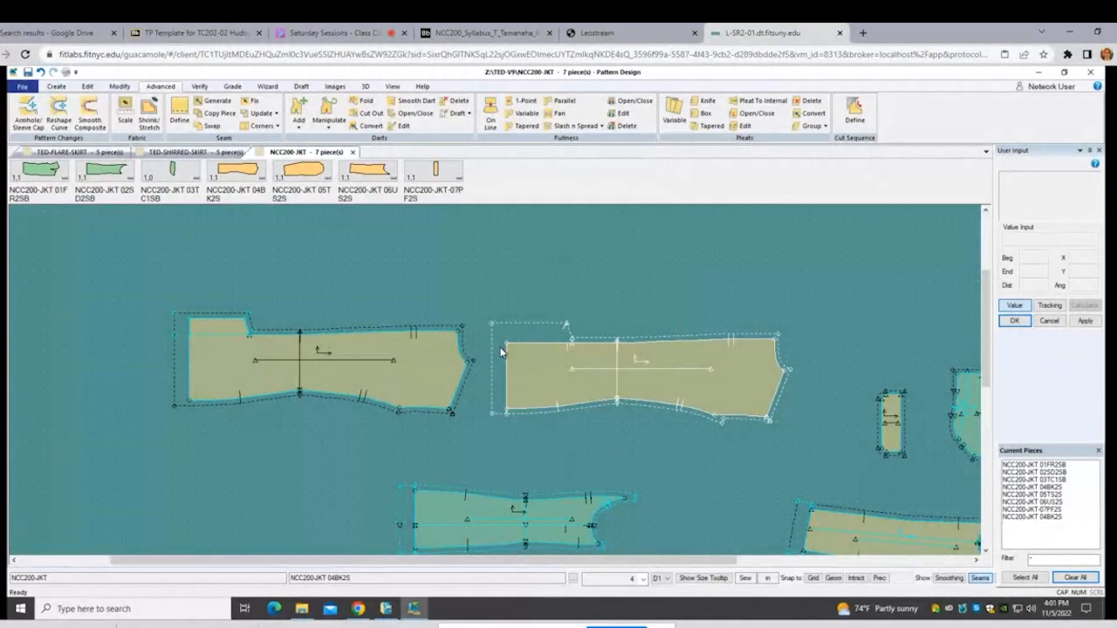
{"action": "left_click", "coordinate": [470, 330]}
{"action": "scroll", "coordinate": [411, 356], "scroll_direction": "down", "scroll_amount": 2}
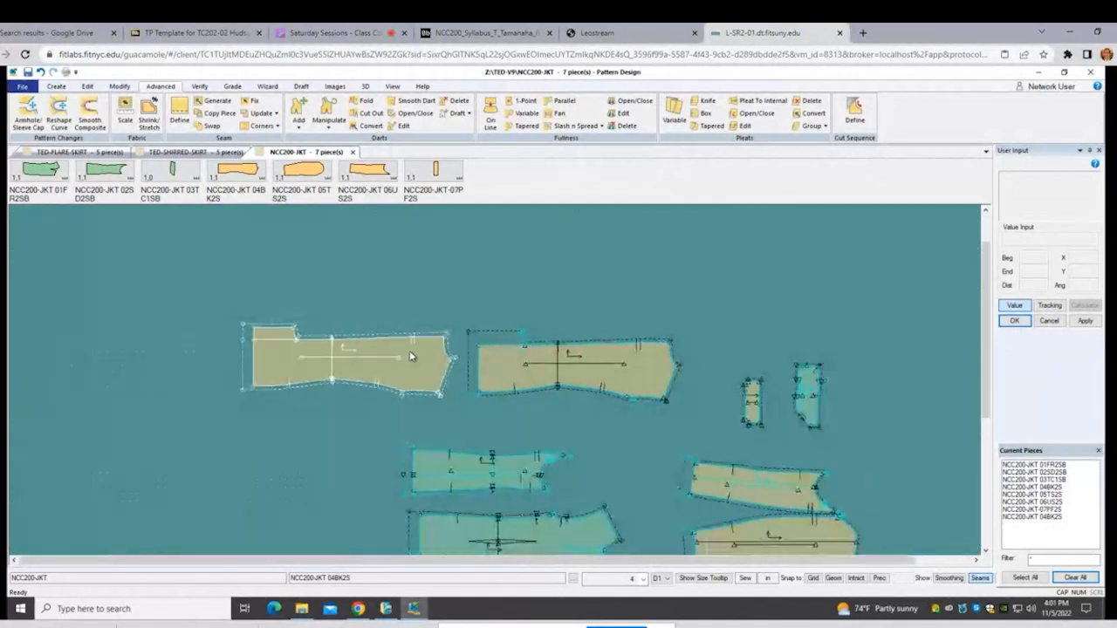
{"action": "scroll", "coordinate": [411, 356], "scroll_direction": "down", "scroll_amount": 1}
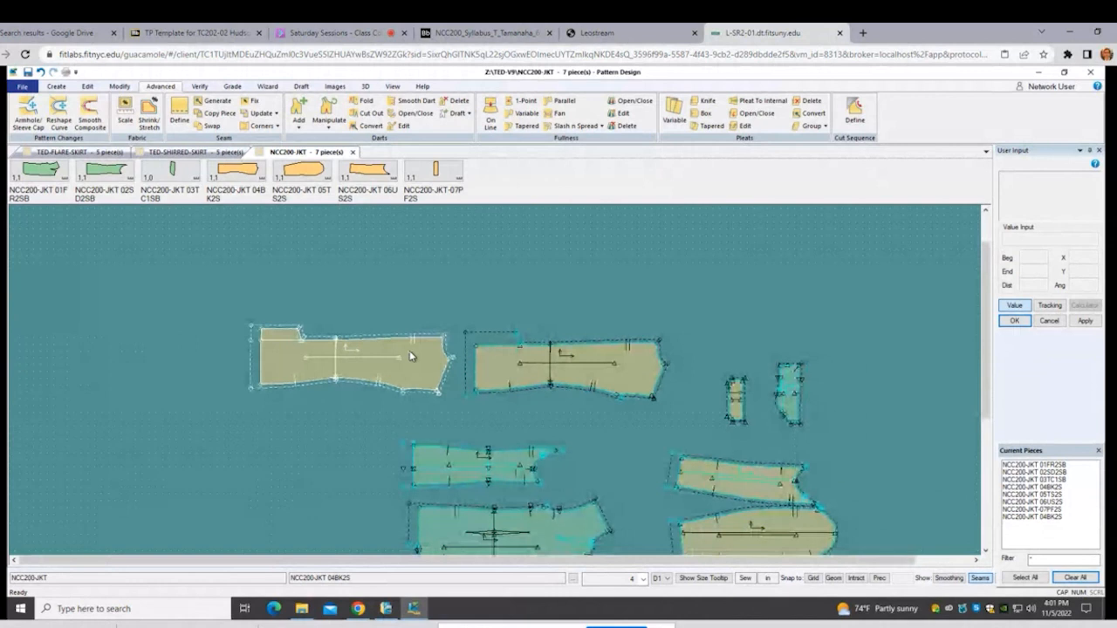
{"action": "left_click", "coordinate": [277, 126]}
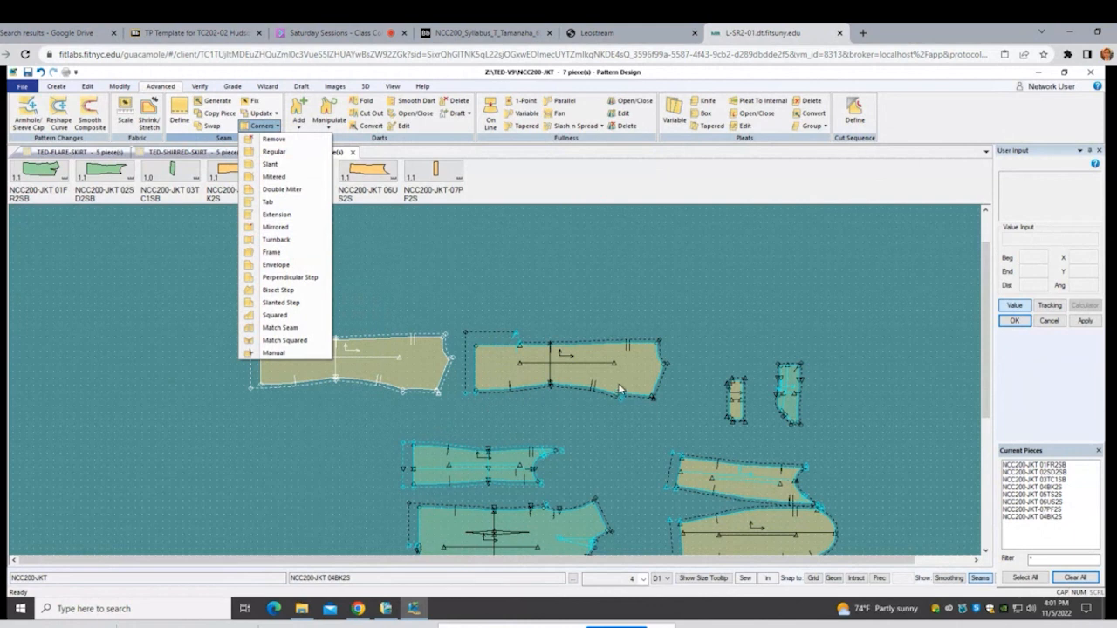
{"action": "left_click", "coordinate": [580, 373]}
Step: Shift the slanted-step back, the 07PF2S piece and the 03TC1SB piece away from the sleeves to free the space around them
{"action": "left_click", "coordinate": [580, 374]}
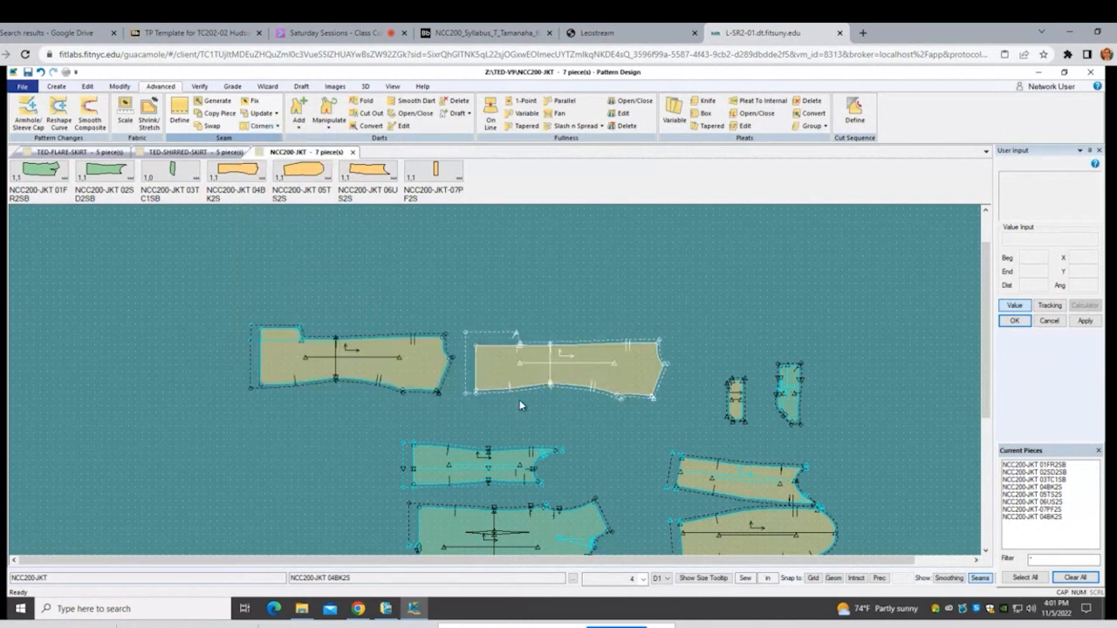
{"action": "left_click_drag", "start_coordinate": [603, 384], "coordinate": [525, 398]}
{"action": "left_click", "coordinate": [536, 518]}
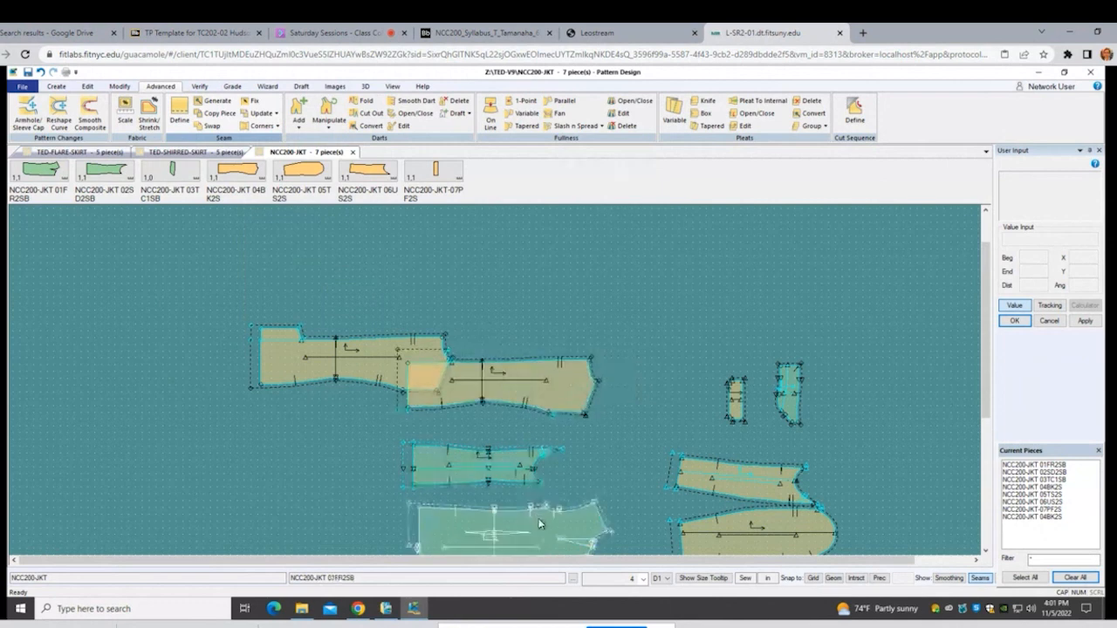
{"action": "scroll", "coordinate": [536, 519], "scroll_direction": "up", "scroll_amount": 1}
{"action": "scroll", "coordinate": [537, 518], "scroll_direction": "up", "scroll_amount": 2}
{"action": "left_click", "coordinate": [519, 462]}
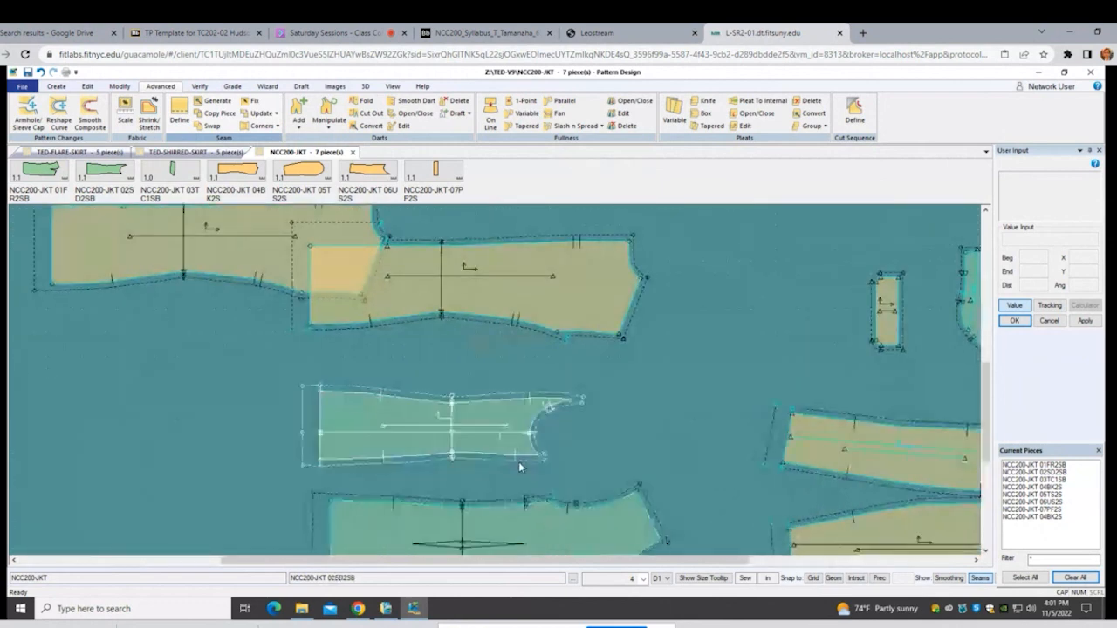
{"action": "scroll", "coordinate": [518, 462], "scroll_direction": "down", "scroll_amount": 2}
{"action": "scroll", "coordinate": [895, 517], "scroll_direction": "up", "scroll_amount": 4}
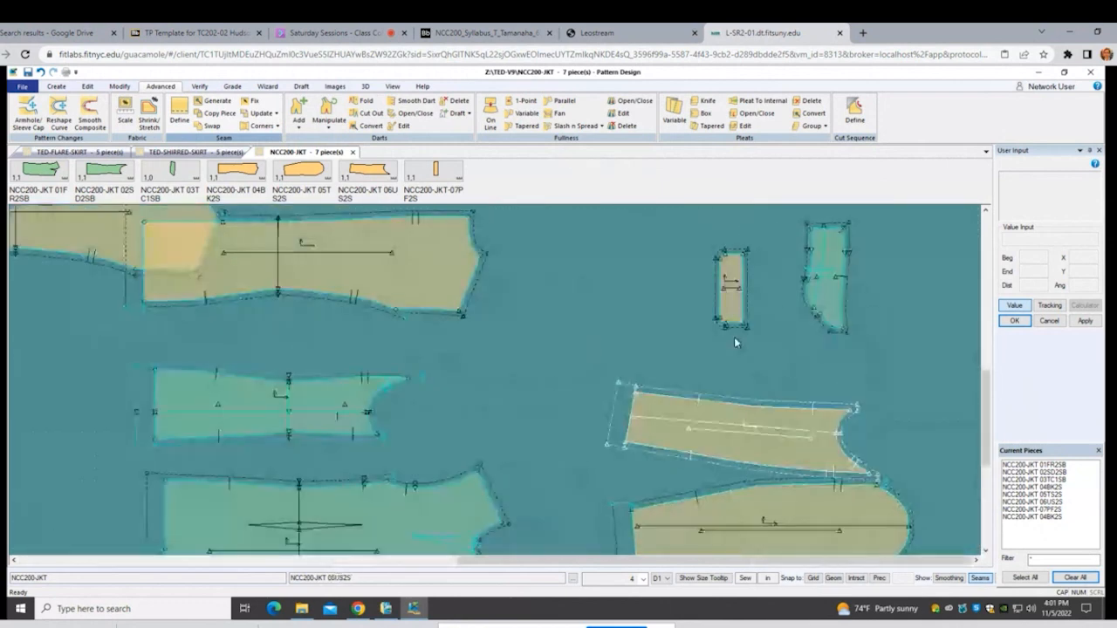
{"action": "left_click_drag", "start_coordinate": [737, 318], "coordinate": [523, 314]}
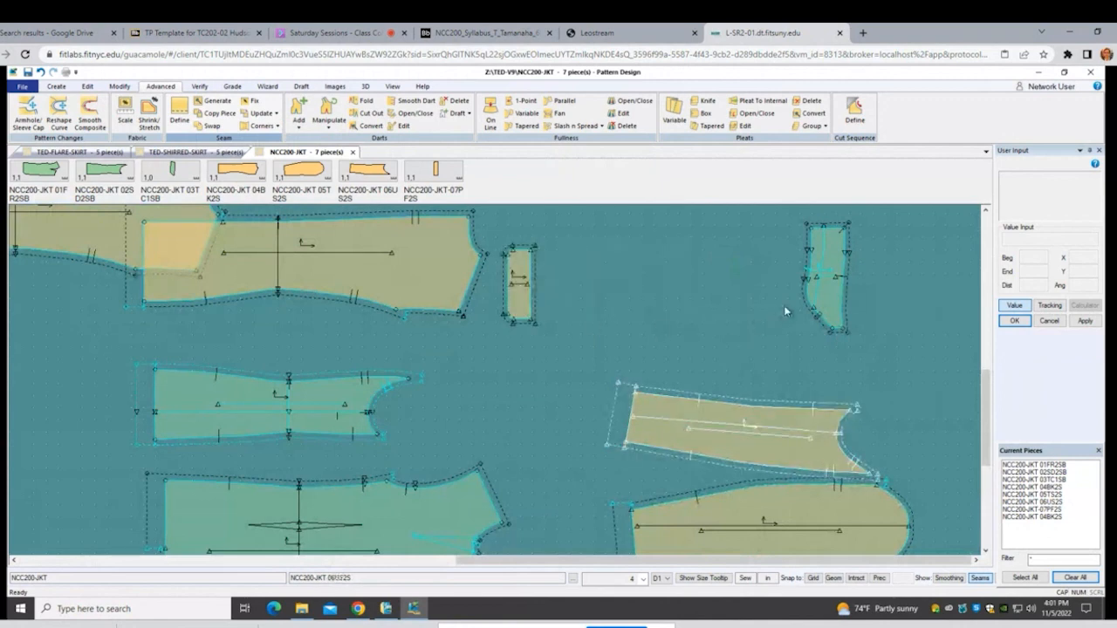
{"action": "left_click_drag", "start_coordinate": [818, 279], "coordinate": [384, 371]}
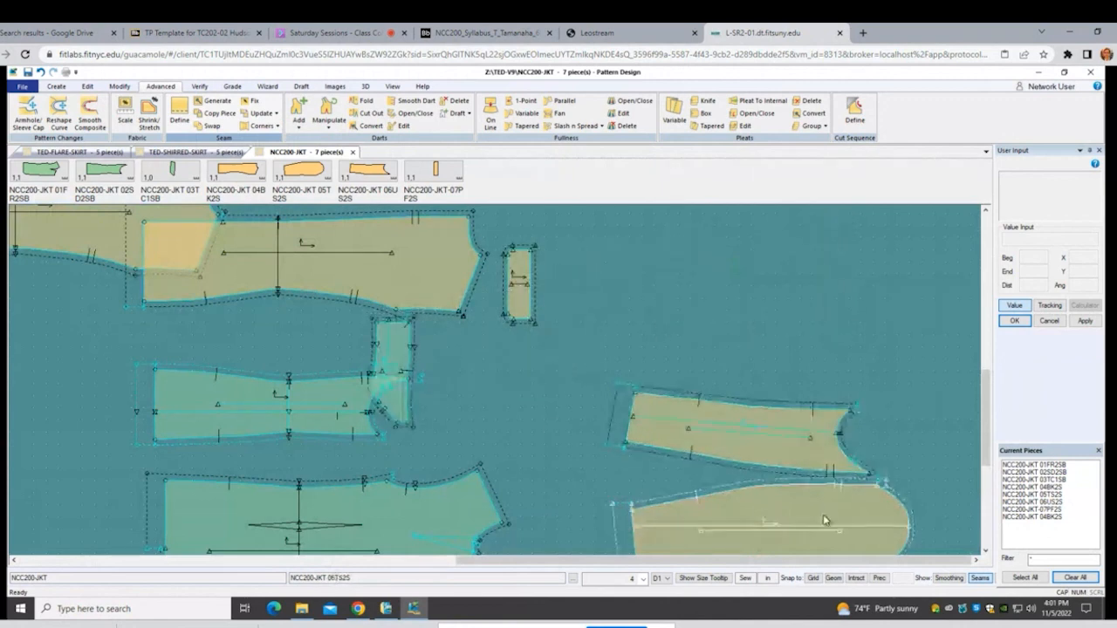
Step: Arrange the two sleeve pieces so that under sleeve 06US2S sits just below top sleeve 05TS2S with their seams facing
{"action": "left_click_drag", "start_coordinate": [818, 394], "coordinate": [822, 320]}
{"action": "scroll", "coordinate": [894, 384], "scroll_direction": "up", "scroll_amount": 5}
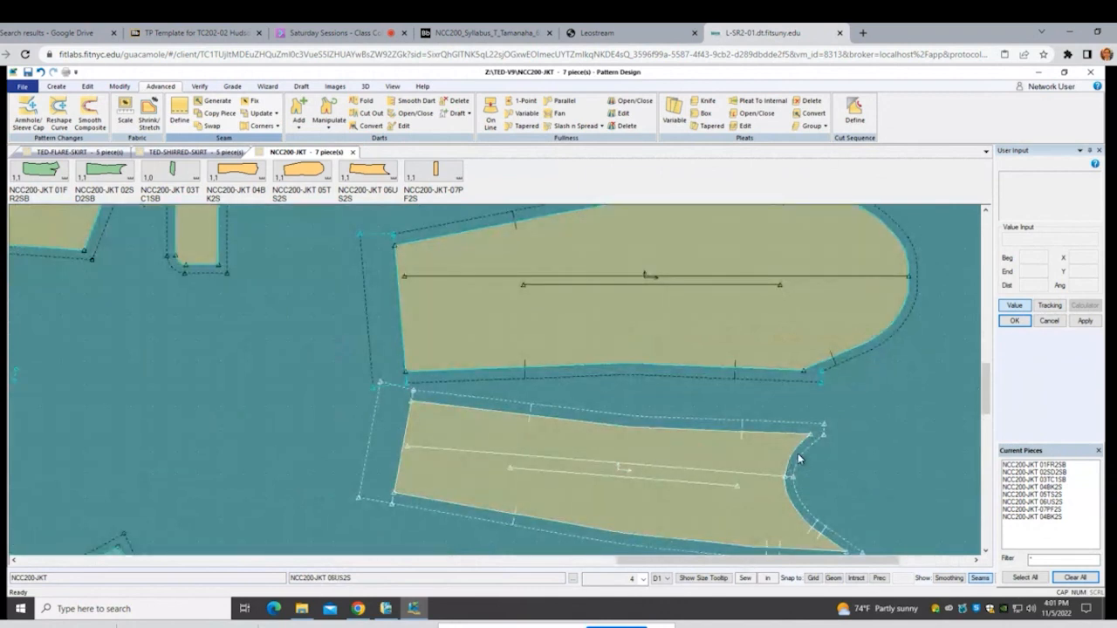
{"action": "left_click_drag", "start_coordinate": [755, 453], "coordinate": [757, 446]}
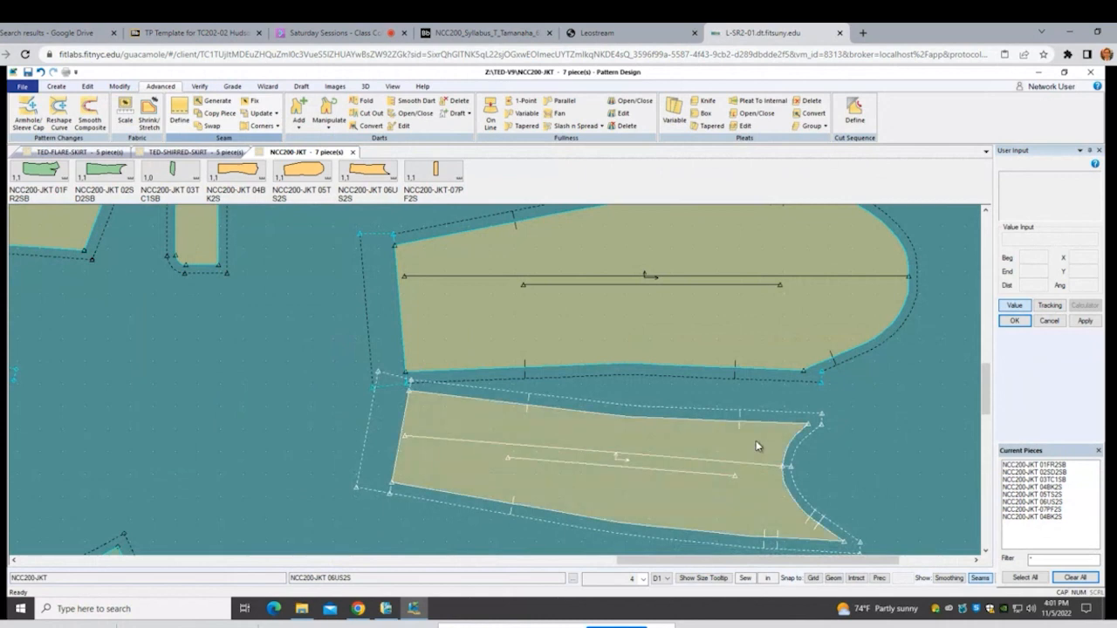
{"action": "scroll", "coordinate": [756, 446], "scroll_direction": "down", "scroll_amount": 2}
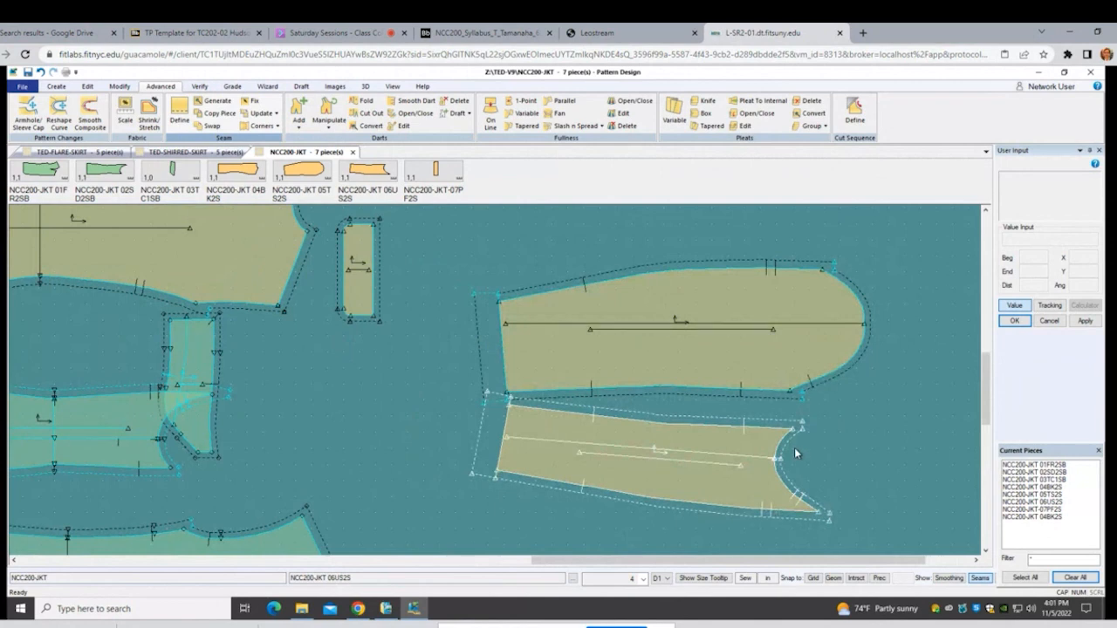
{"action": "scroll", "coordinate": [794, 448], "scroll_direction": "up", "scroll_amount": 2}
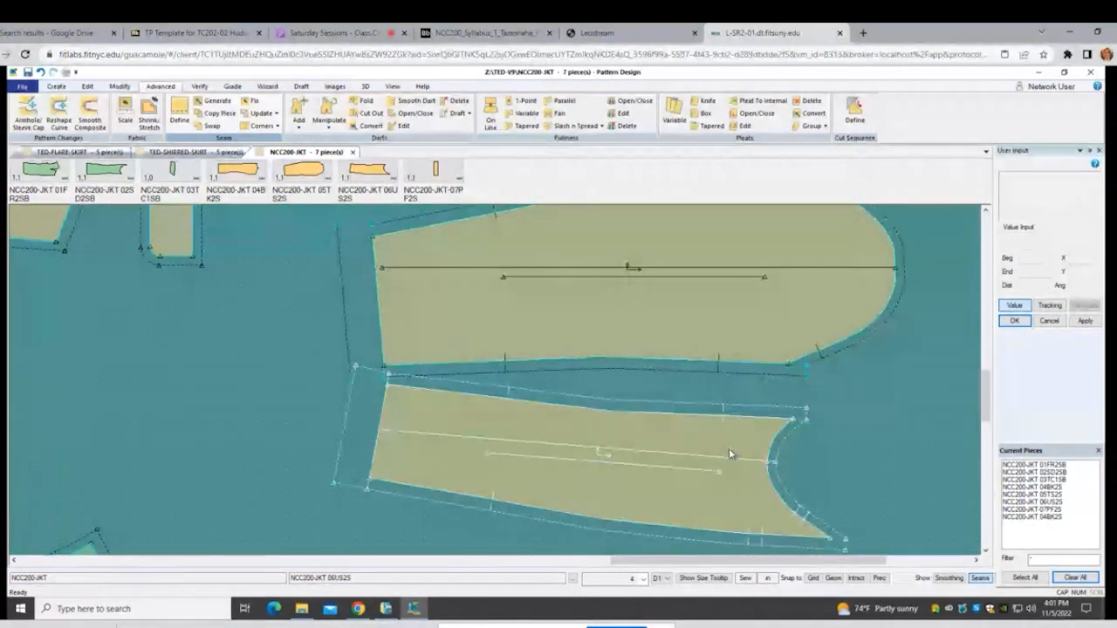
{"action": "left_click_drag", "start_coordinate": [732, 462], "coordinate": [728, 472]}
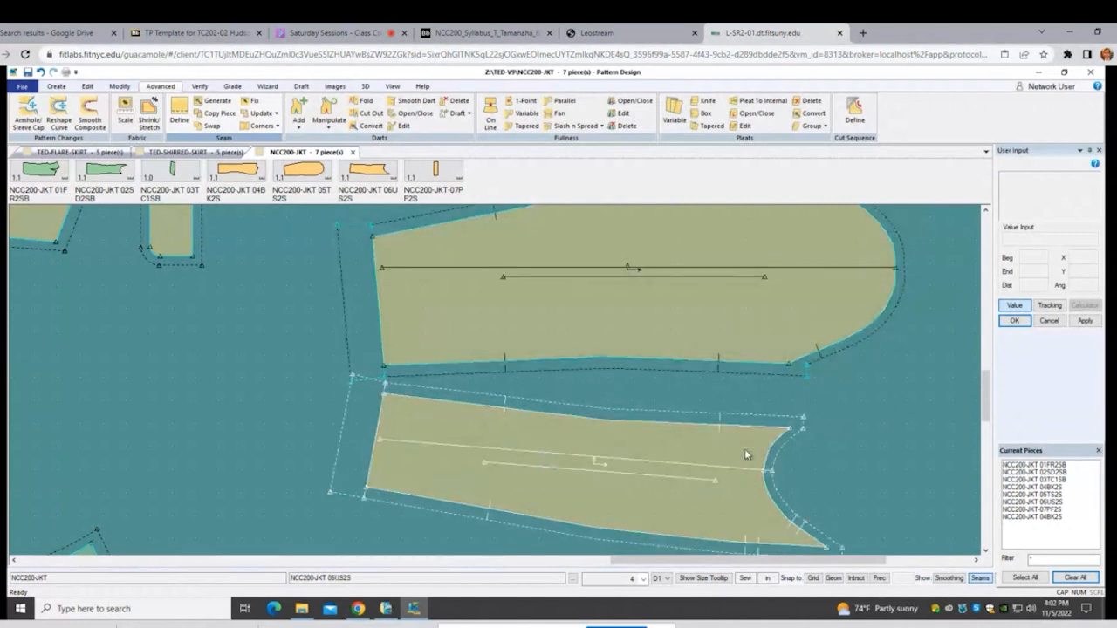
{"action": "scroll", "coordinate": [747, 455], "scroll_direction": "down", "scroll_amount": 2}
{"action": "scroll", "coordinate": [759, 457], "scroll_direction": "up", "scroll_amount": 3}
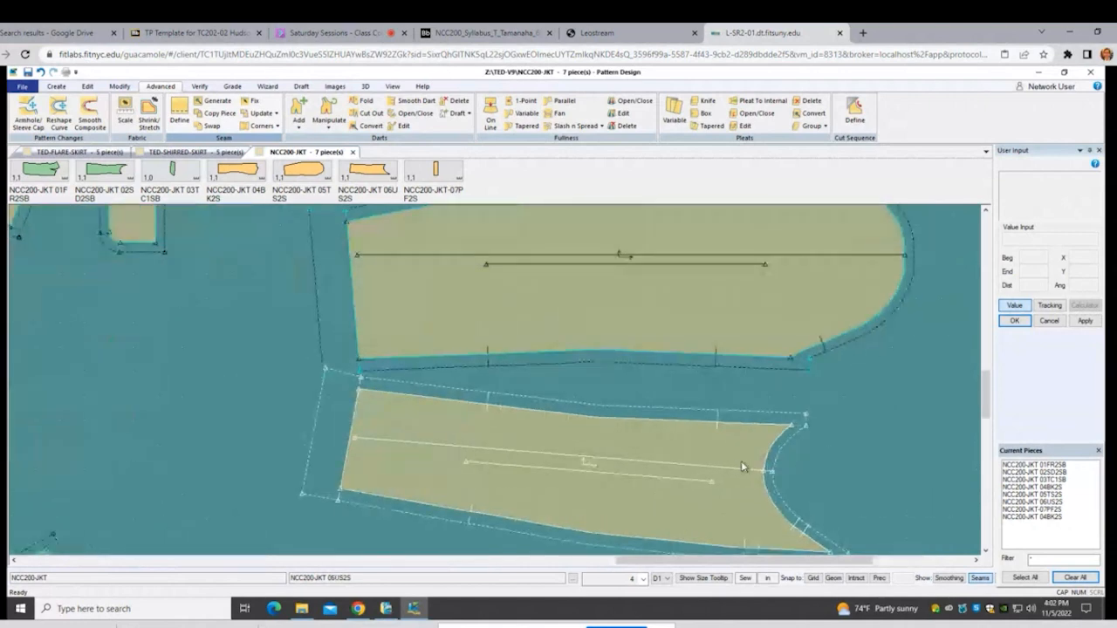
{"action": "scroll", "coordinate": [728, 464], "scroll_direction": "down", "scroll_amount": 2}
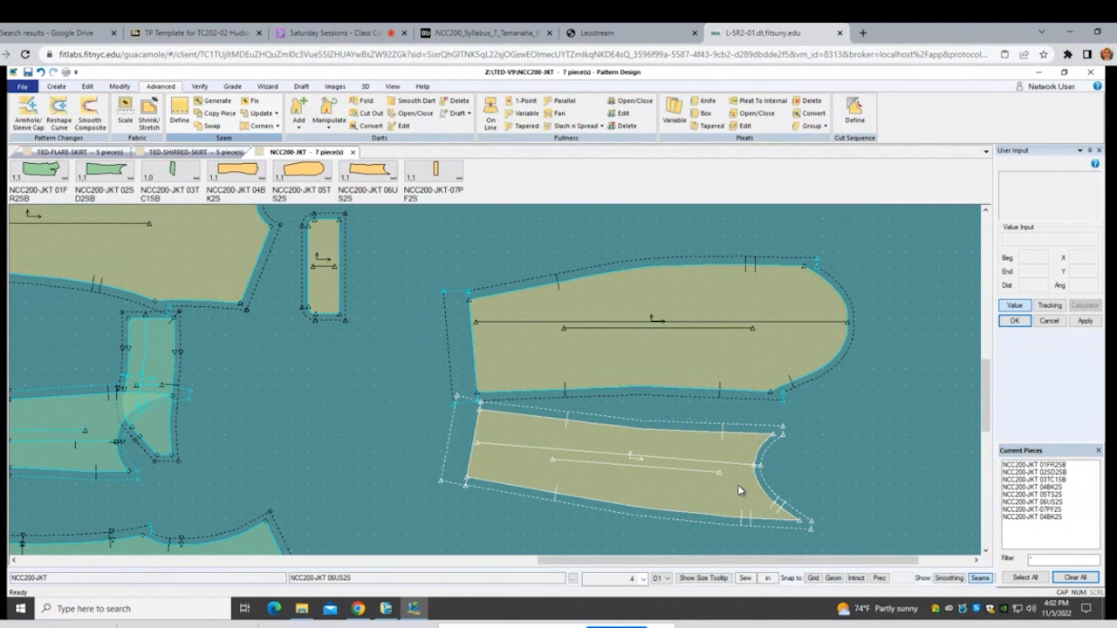
Step: Mirror the armhole-end seam allowance corners of the facing single-notched seams on 05TS2S and 06US2S about those seams, with notch type Extension
{"action": "scroll", "coordinate": [754, 488], "scroll_direction": "up", "scroll_amount": 3}
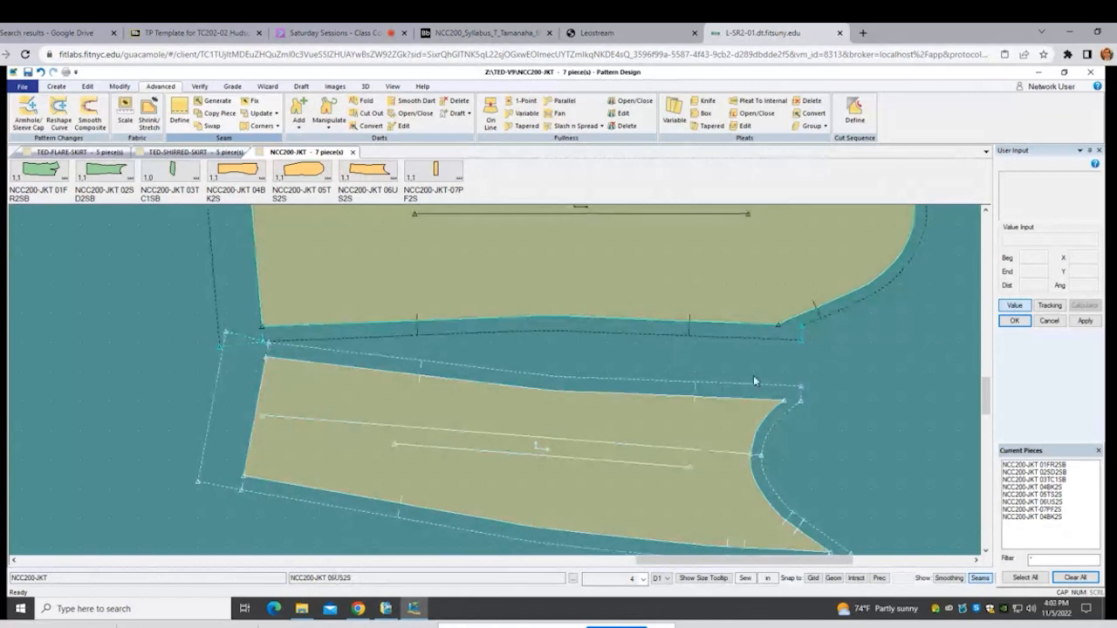
{"action": "left_click", "coordinate": [802, 389]}
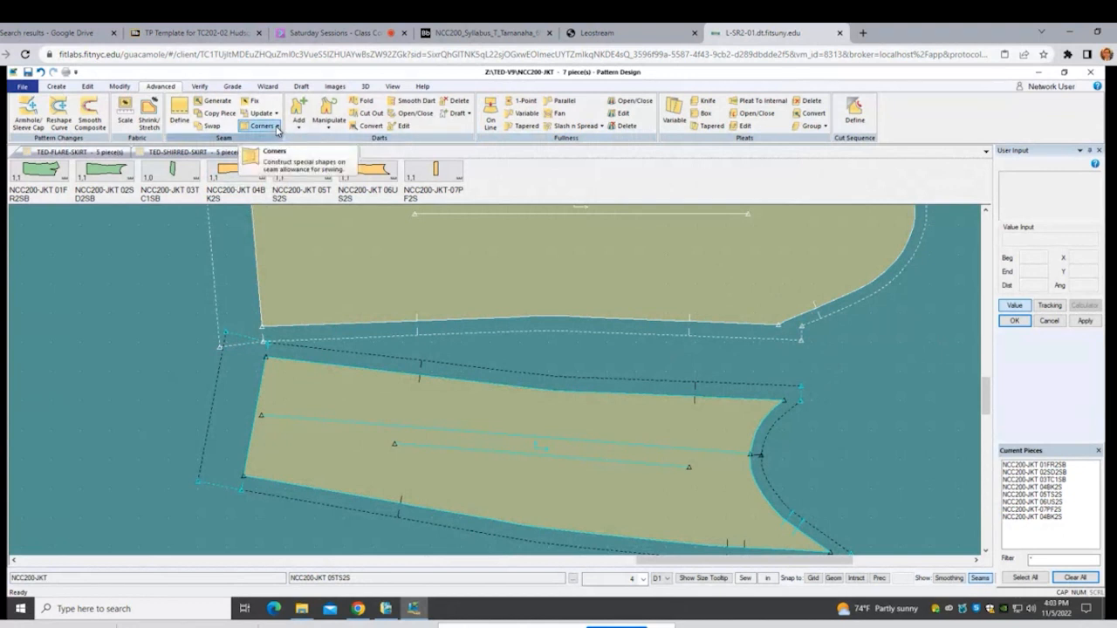
{"action": "left_click", "coordinate": [277, 129]}
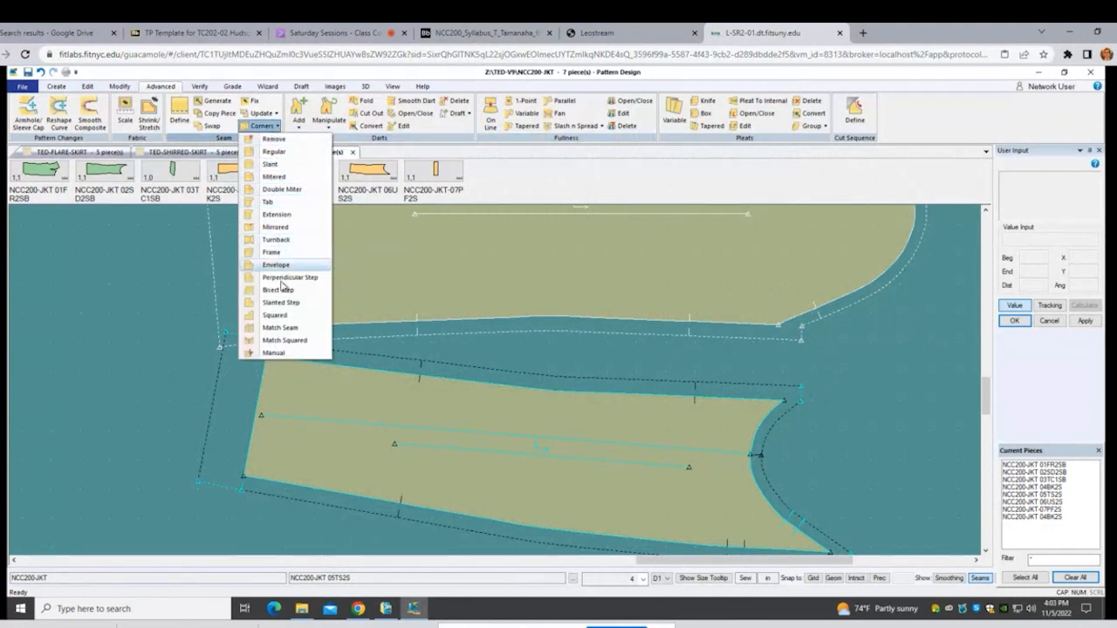
{"action": "left_click", "coordinate": [276, 229]}
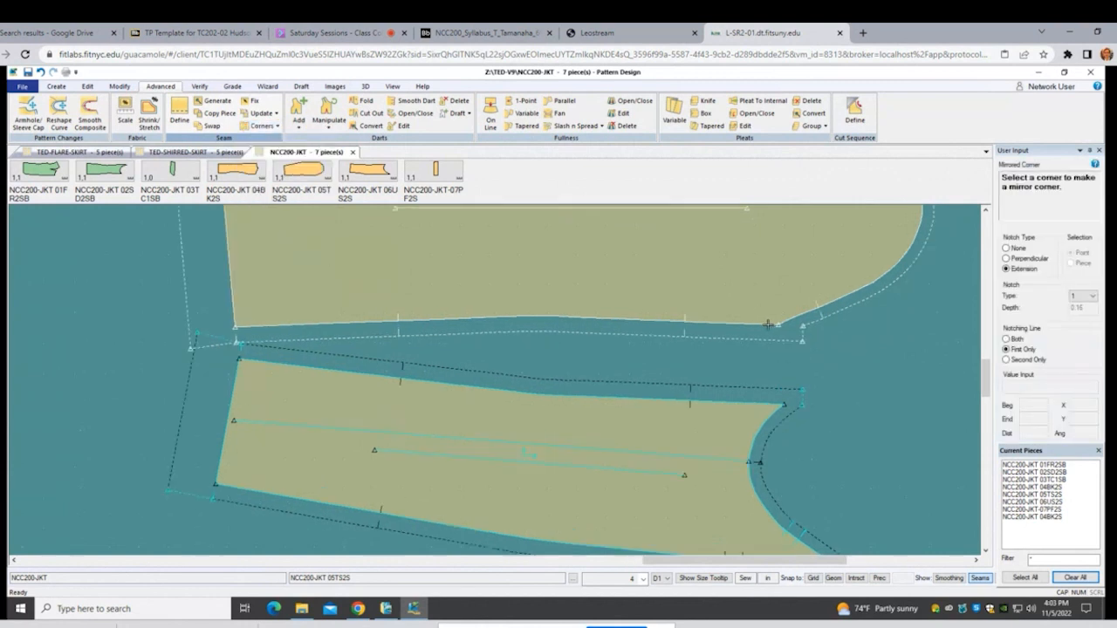
{"action": "scroll", "coordinate": [768, 324], "scroll_direction": "up", "scroll_amount": 1}
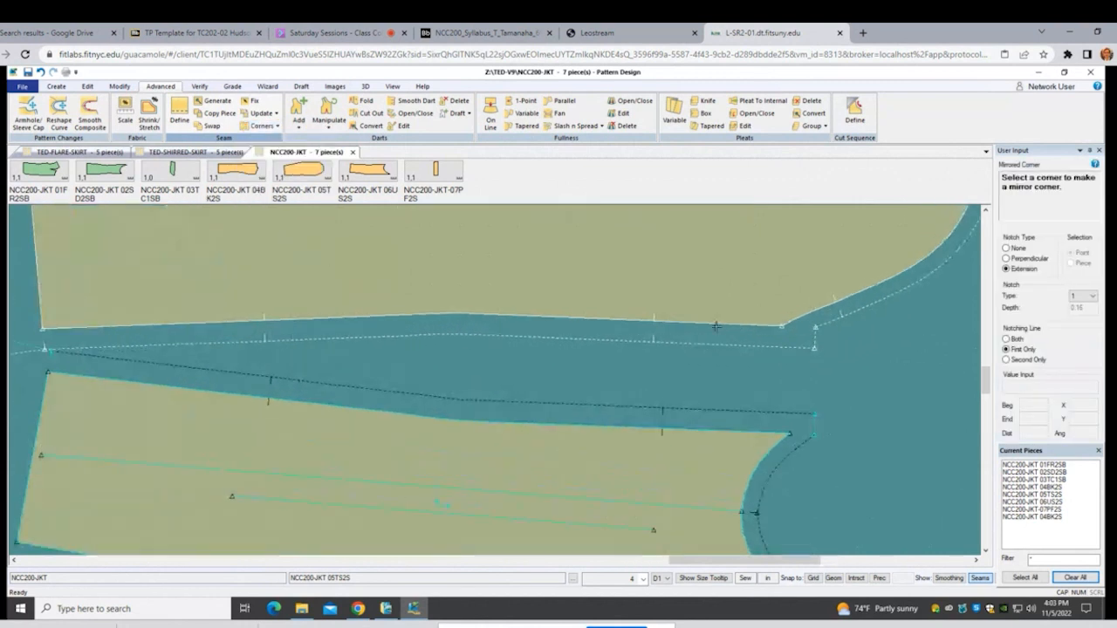
{"action": "left_click", "coordinate": [784, 326]}
{"action": "left_click", "coordinate": [725, 325]}
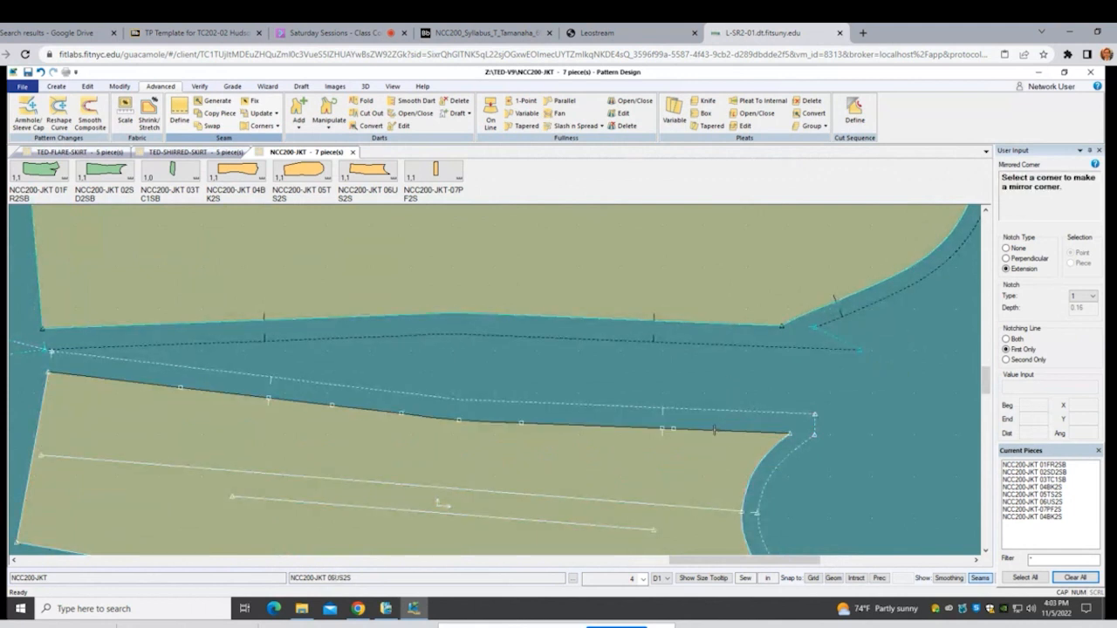
{"action": "left_click", "coordinate": [785, 431]}
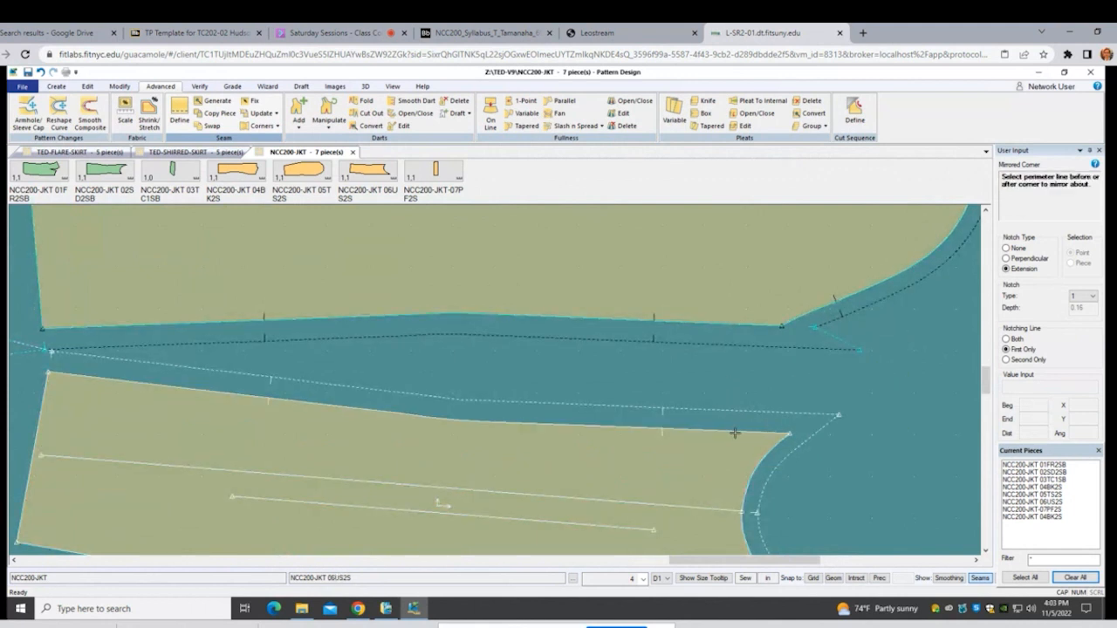
{"action": "left_click", "coordinate": [734, 432]}
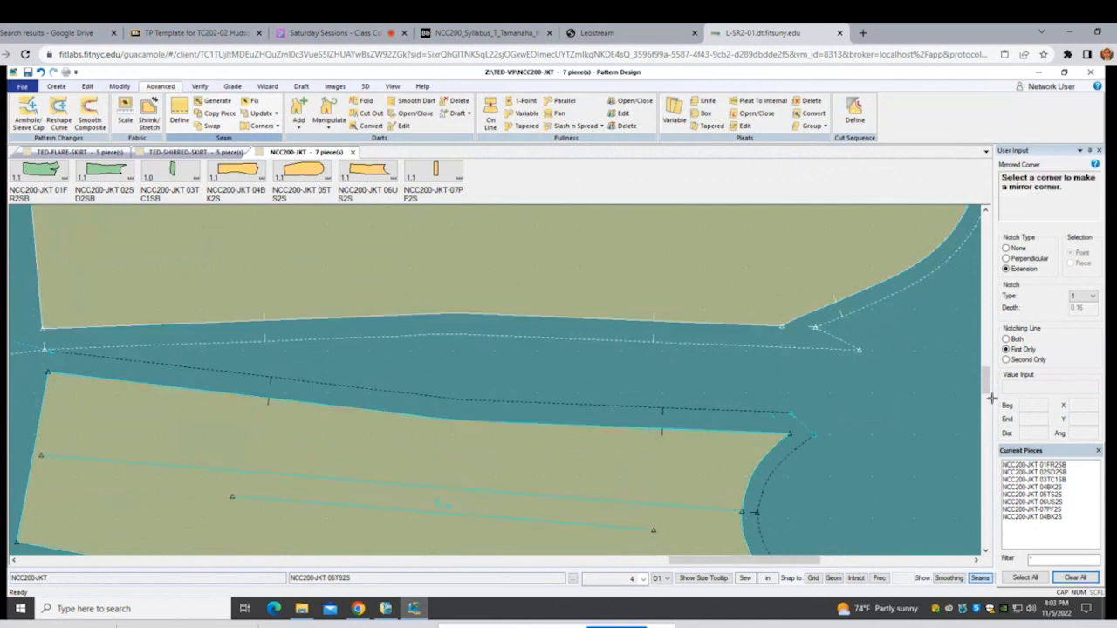
Step: Reapply the mirrored corner on top sleeve 05TS2S about the same single-notched seam with notch type None
{"action": "left_click", "coordinate": [1010, 251]}
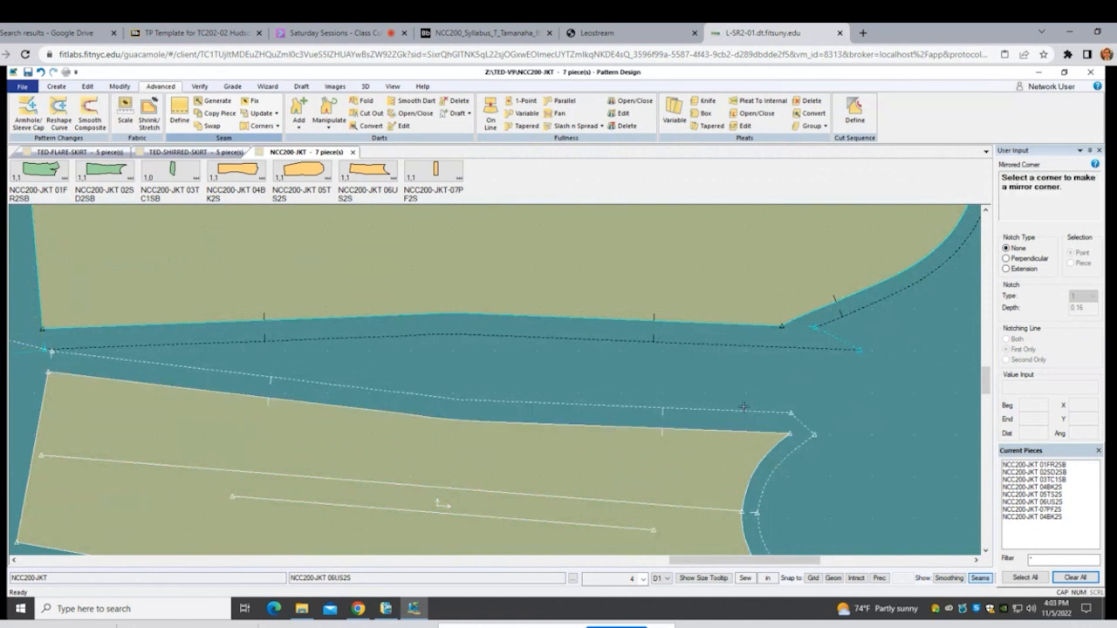
{"action": "left_click", "coordinate": [777, 325]}
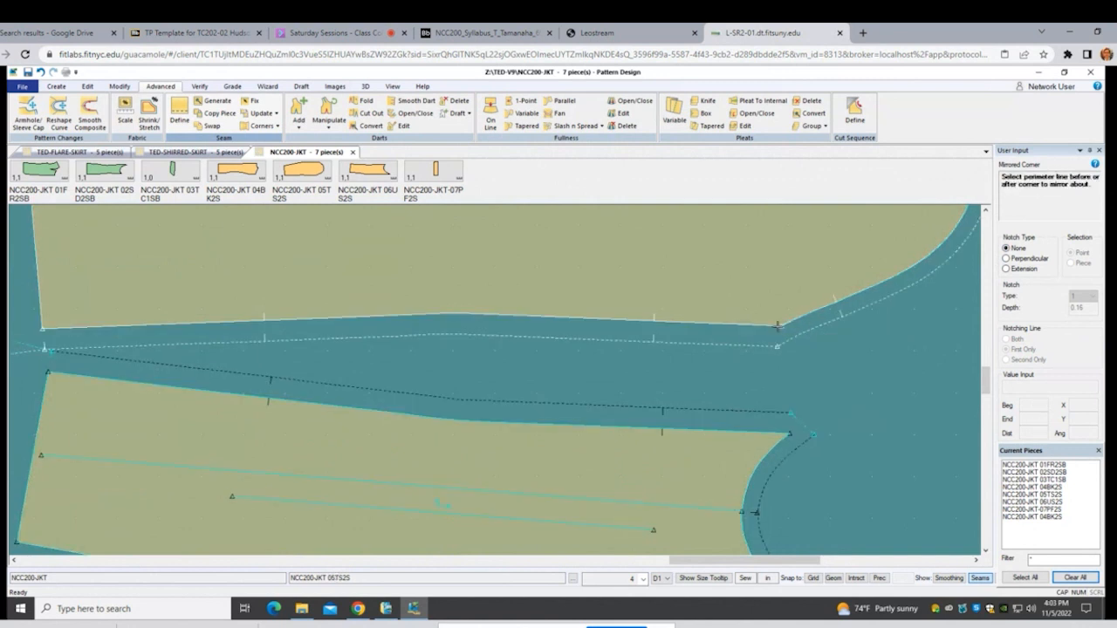
{"action": "left_click", "coordinate": [758, 327]}
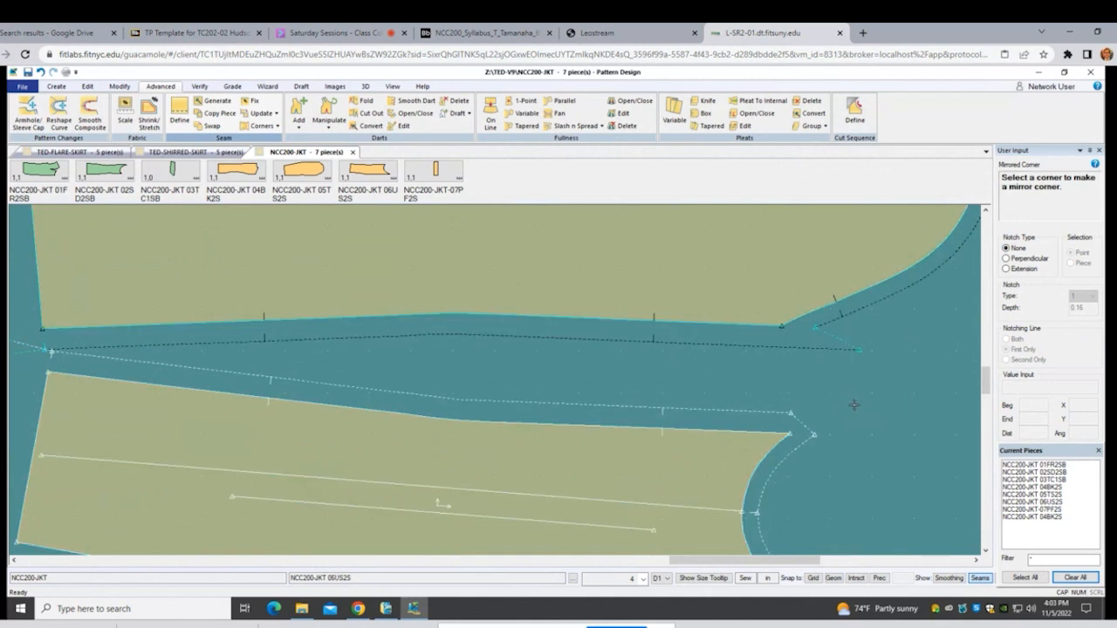
{"action": "right_click", "coordinate": [854, 405]}
{"action": "left_click", "coordinate": [853, 406]}
Step: Rearrange the sleeves so that top sleeve 05TS2S sits below under sleeve 06US2S with their double-notched seams facing
{"action": "scroll", "coordinate": [854, 387], "scroll_direction": "down", "scroll_amount": 3}
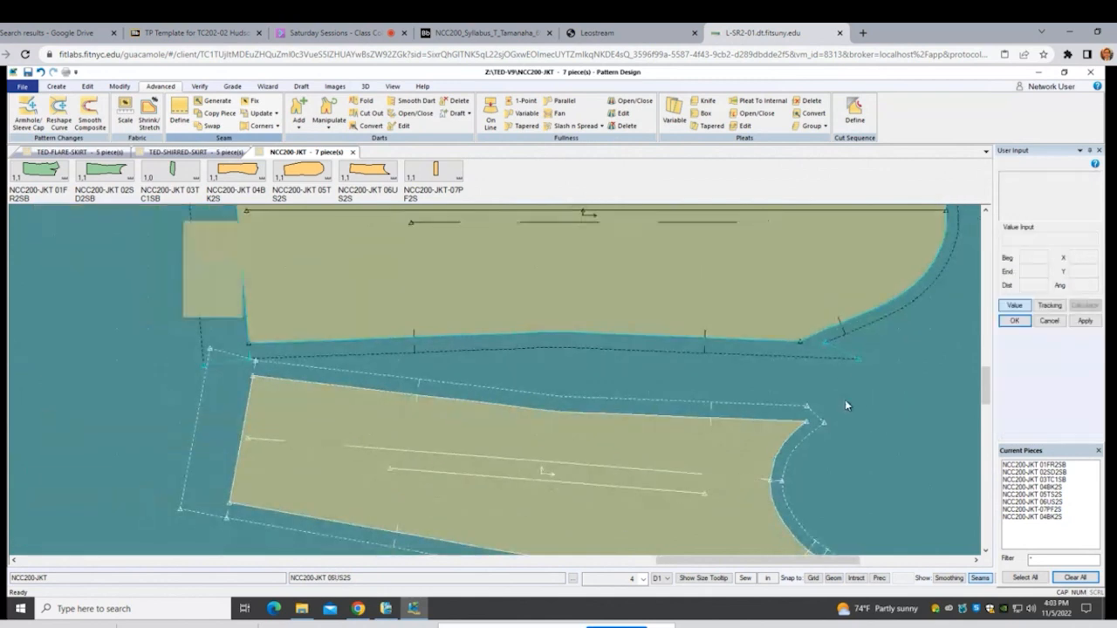
{"action": "scroll", "coordinate": [845, 405], "scroll_direction": "up", "scroll_amount": 2}
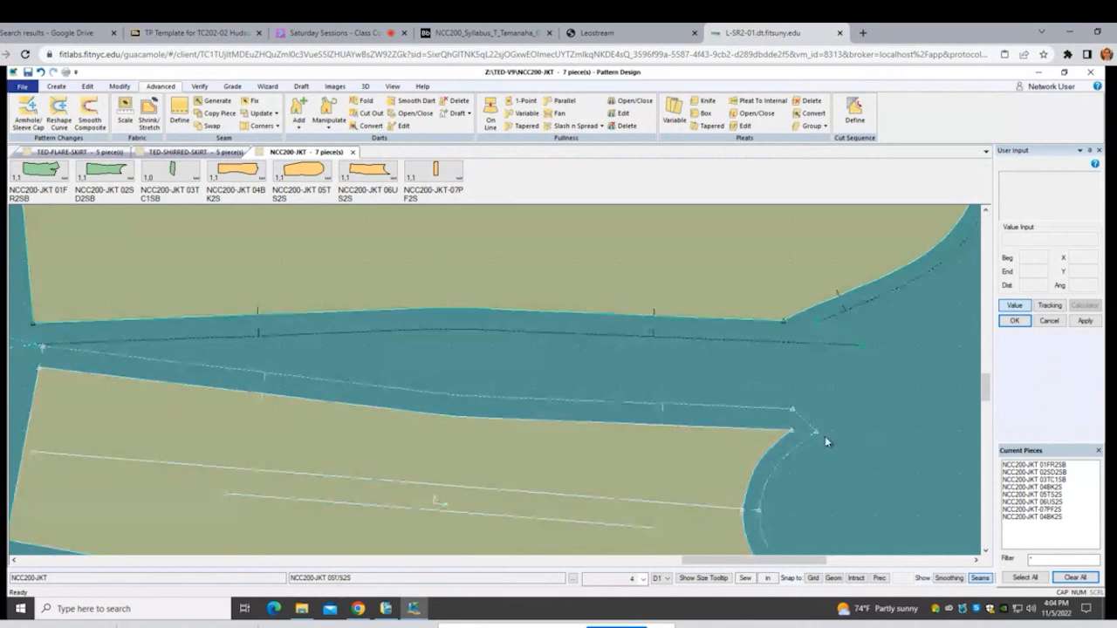
{"action": "scroll", "coordinate": [589, 419], "scroll_direction": "down", "scroll_amount": 3}
{"action": "scroll", "coordinate": [648, 378], "scroll_direction": "down", "scroll_amount": 4}
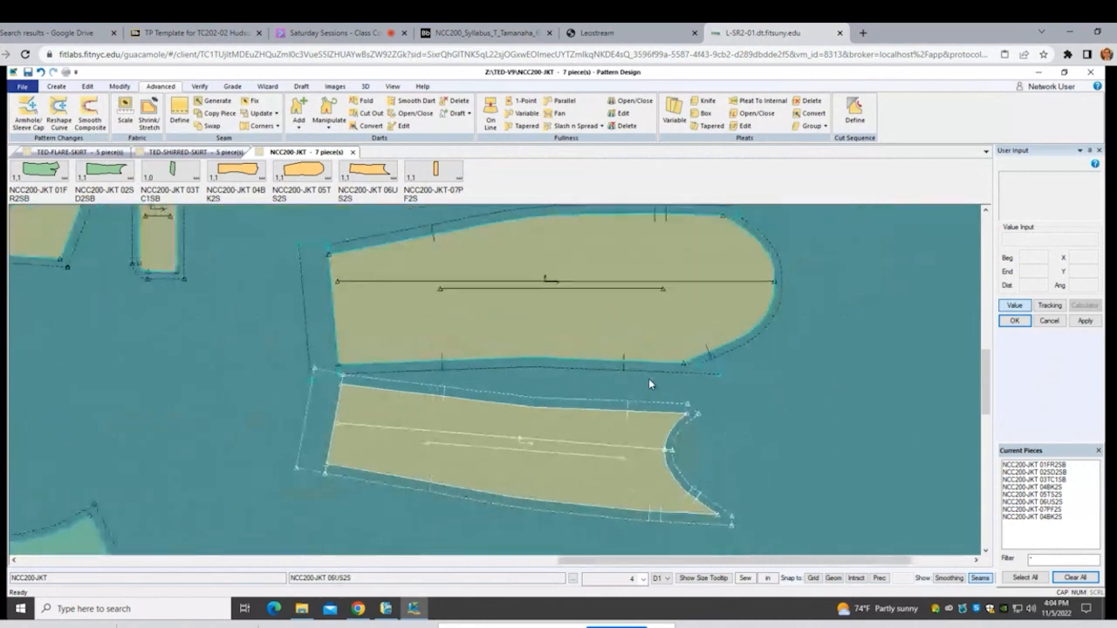
{"action": "left_click", "coordinate": [672, 330]}
{"action": "left_click", "coordinate": [670, 502]}
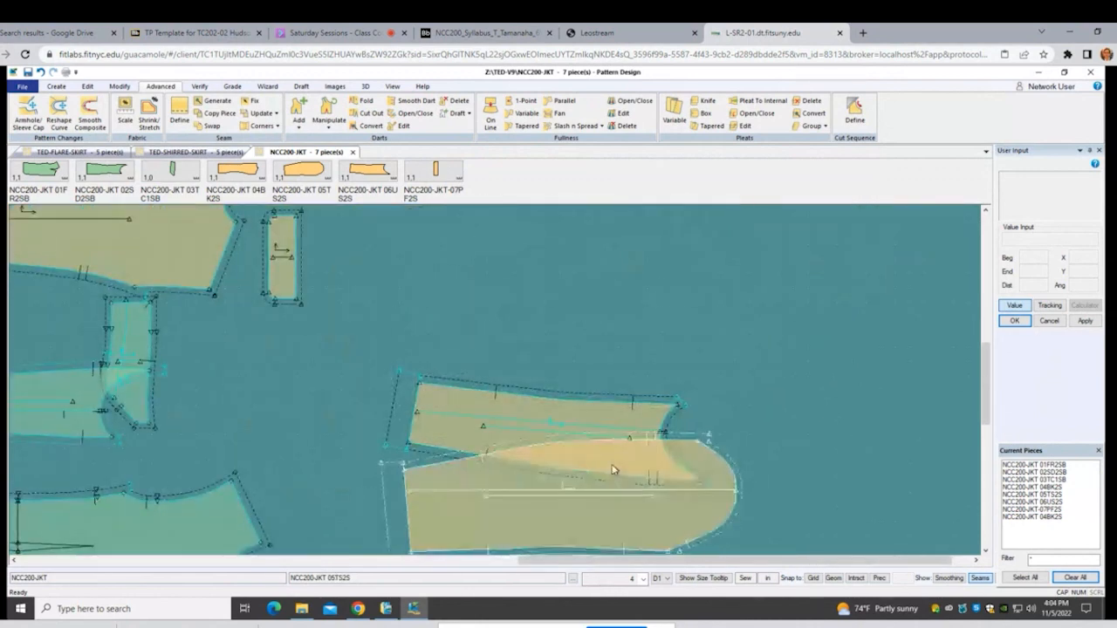
{"action": "left_click", "coordinate": [595, 414]}
{"action": "left_click", "coordinate": [574, 351]}
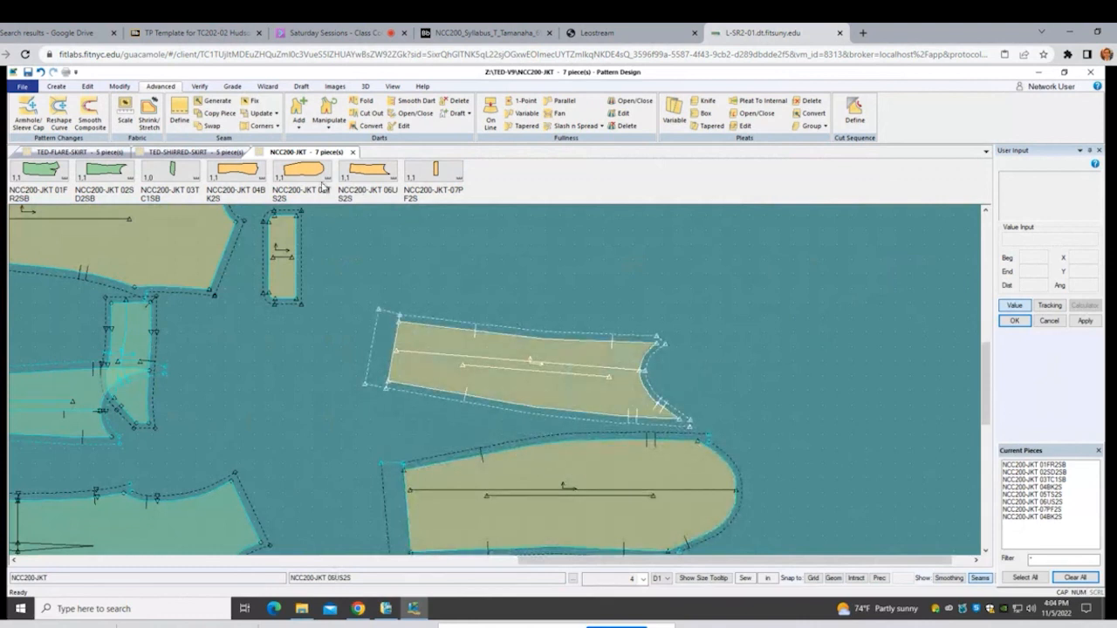
Step: Mirror the armhole-end corners of the double-notched seams on top sleeve 05TS2S and under sleeve 06US2S, with notch type None
{"action": "left_click", "coordinate": [276, 127]}
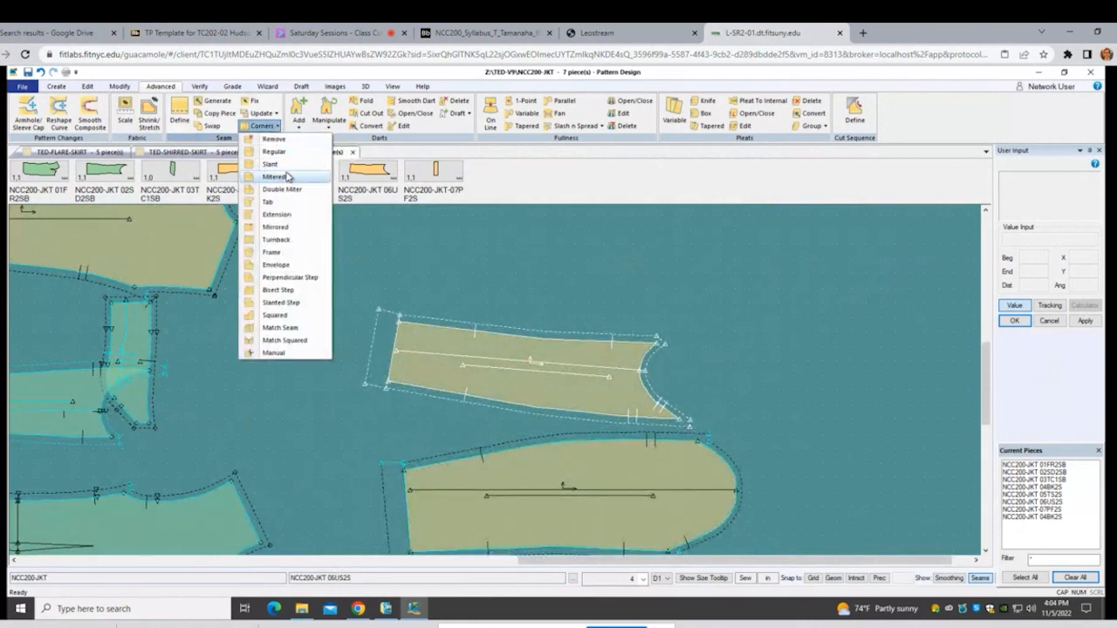
{"action": "left_click", "coordinate": [293, 236]}
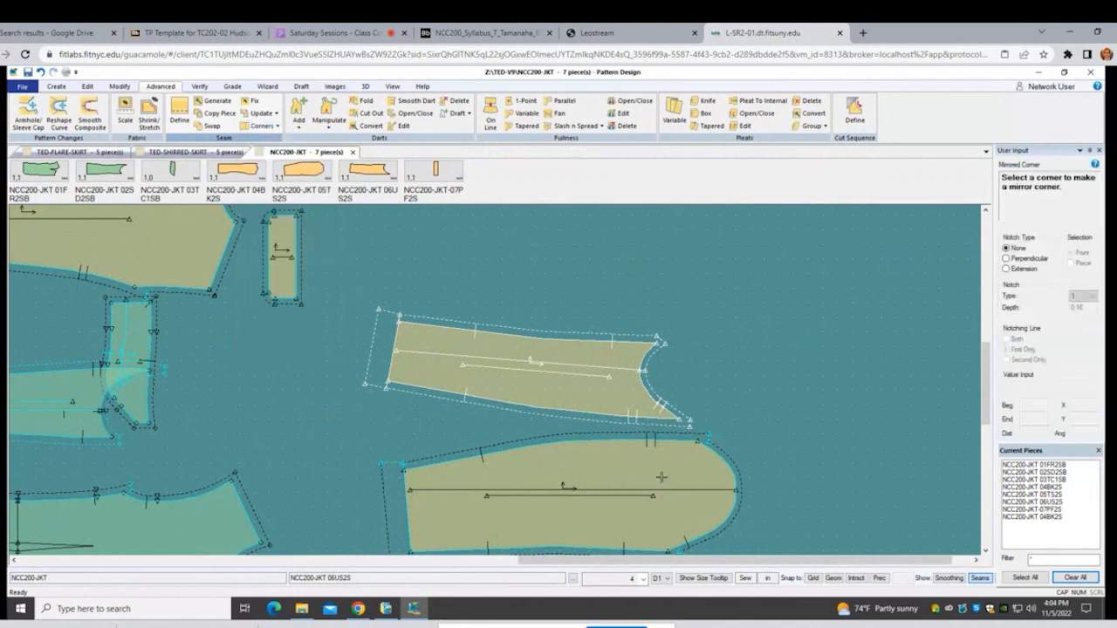
{"action": "scroll", "coordinate": [685, 445], "scroll_direction": "up", "scroll_amount": 5}
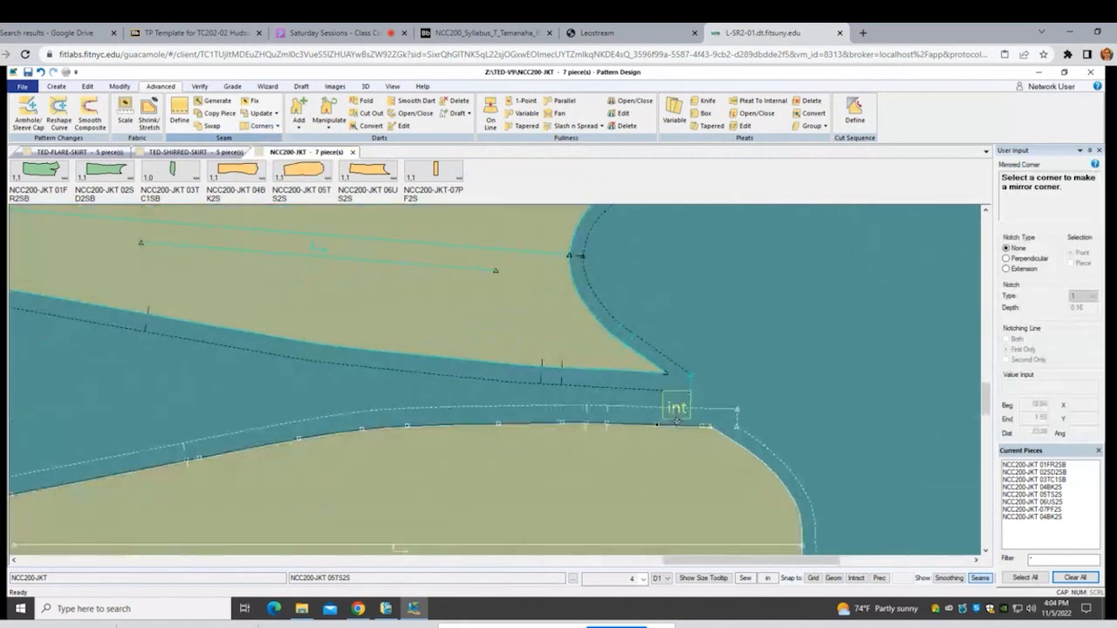
{"action": "left_click", "coordinate": [695, 425]}
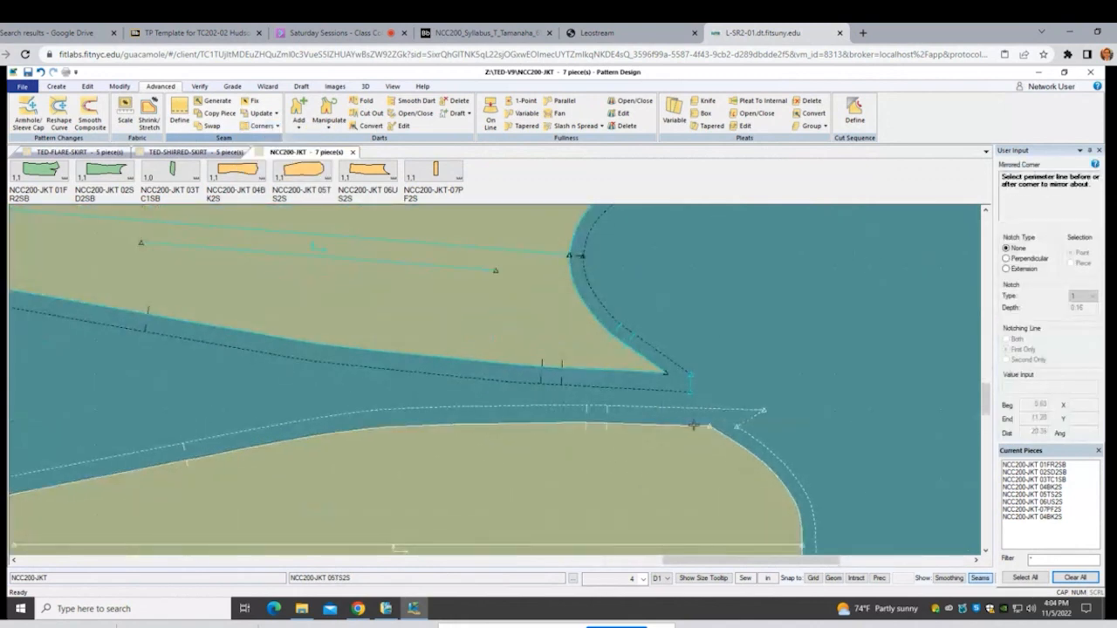
{"action": "left_click", "coordinate": [749, 413]}
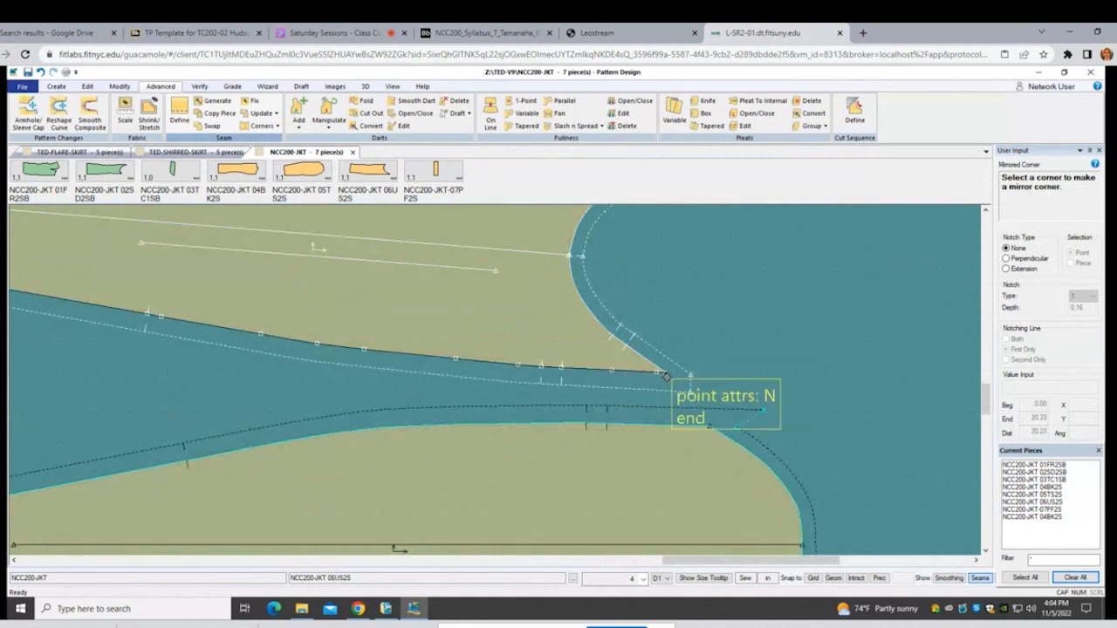
{"action": "left_click", "coordinate": [663, 371]}
{"action": "left_click", "coordinate": [632, 370]}
{"action": "right_click", "coordinate": [764, 370]}
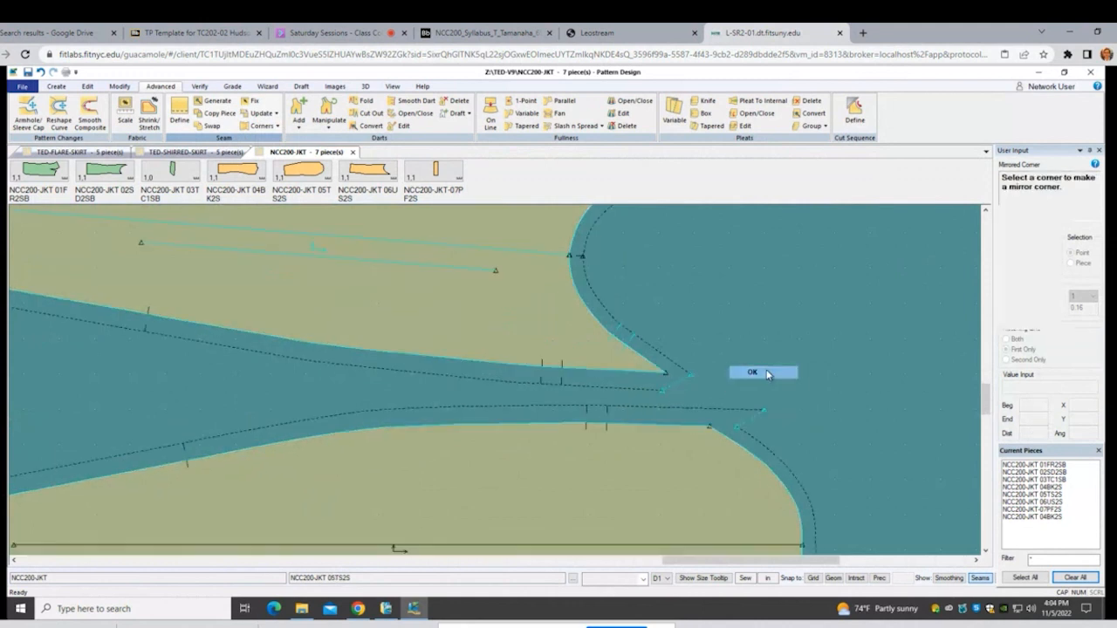
{"action": "left_click", "coordinate": [767, 372]}
Step: Shift under sleeve 06US2S along the top sleeve so that the armhole-end corners of their double-notched seams line up
{"action": "left_click", "coordinate": [606, 372]}
{"action": "left_click", "coordinate": [680, 361]}
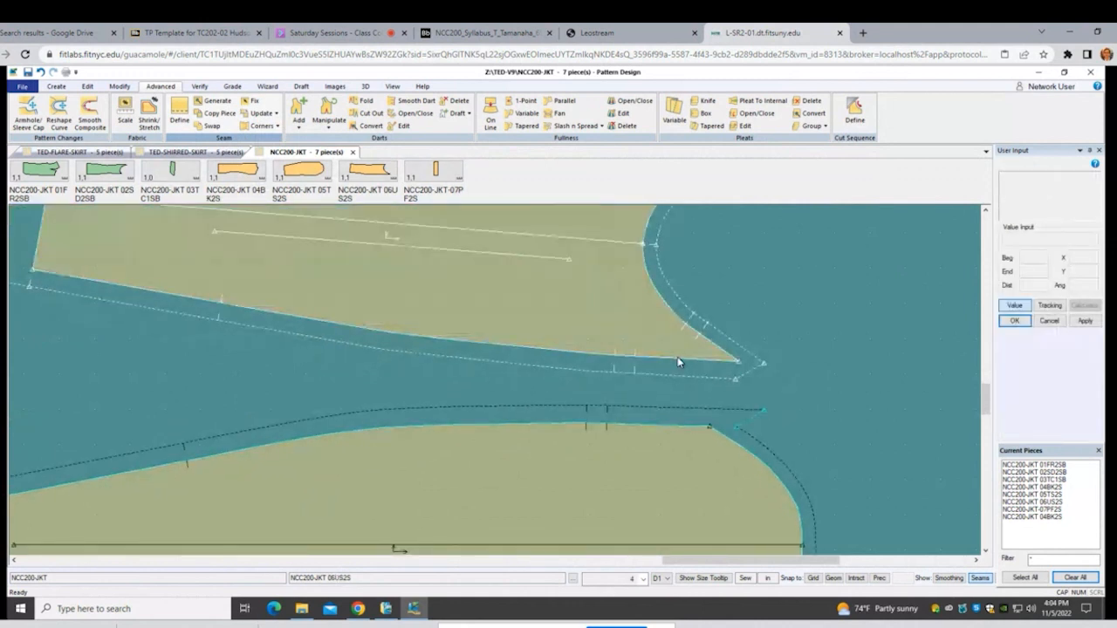
{"action": "scroll", "coordinate": [674, 361], "scroll_direction": "down", "scroll_amount": 1}
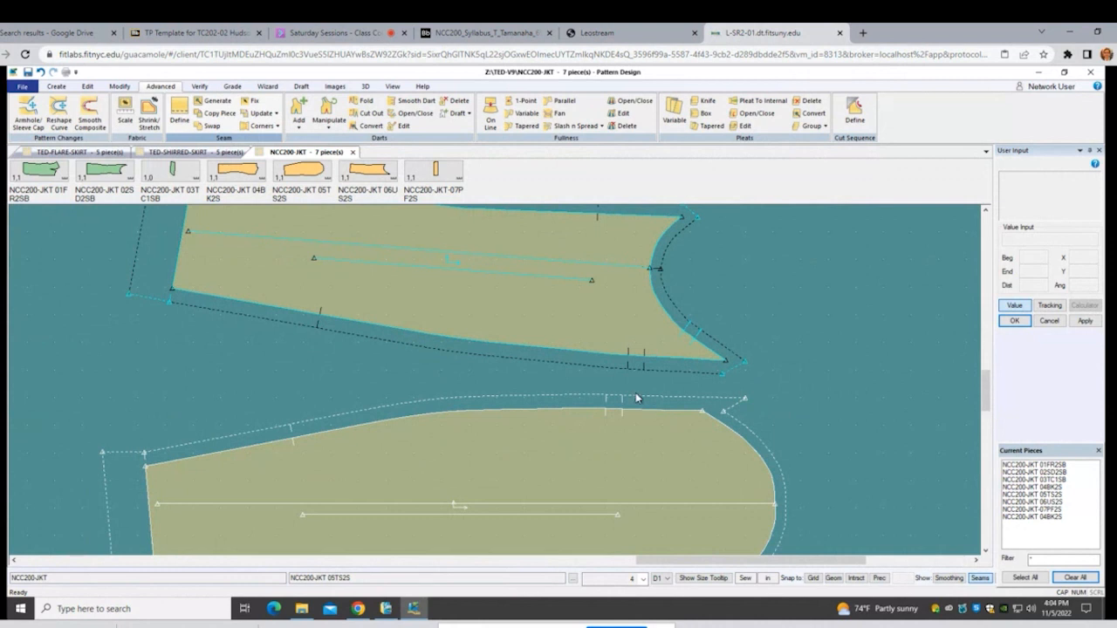
{"action": "left_click", "coordinate": [538, 347]}
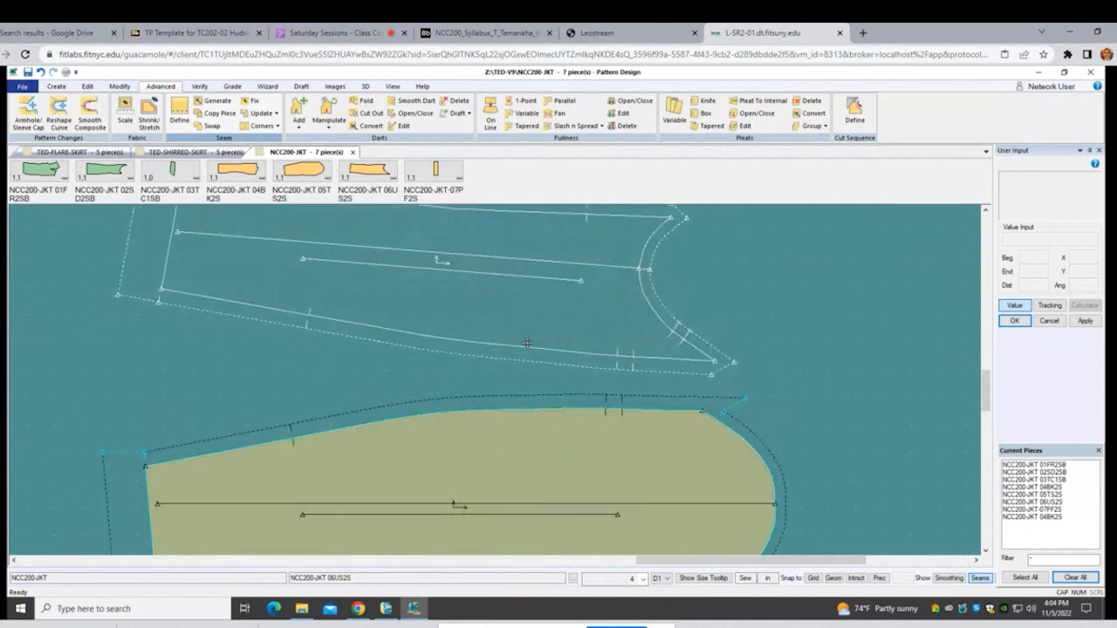
{"action": "left_click", "coordinate": [524, 345]}
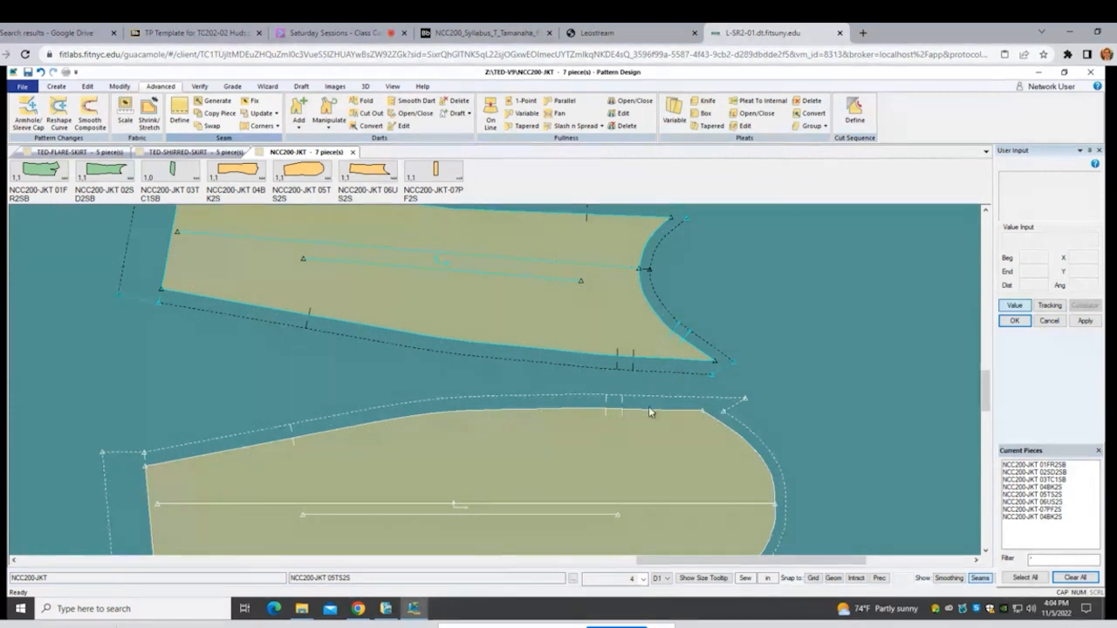
Step: Make the under sleeve's armhole corner at the double-notched seam a regular corner with notch type Extension and notching line First Only
{"action": "scroll", "coordinate": [675, 378], "scroll_direction": "up", "scroll_amount": 2}
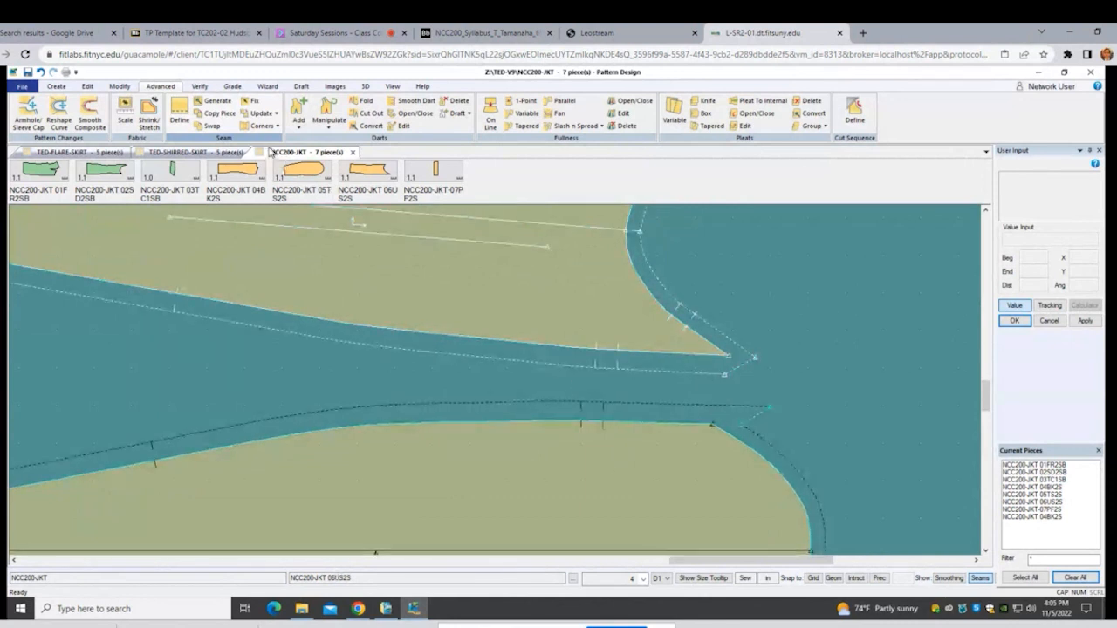
{"action": "left_click", "coordinate": [277, 128]}
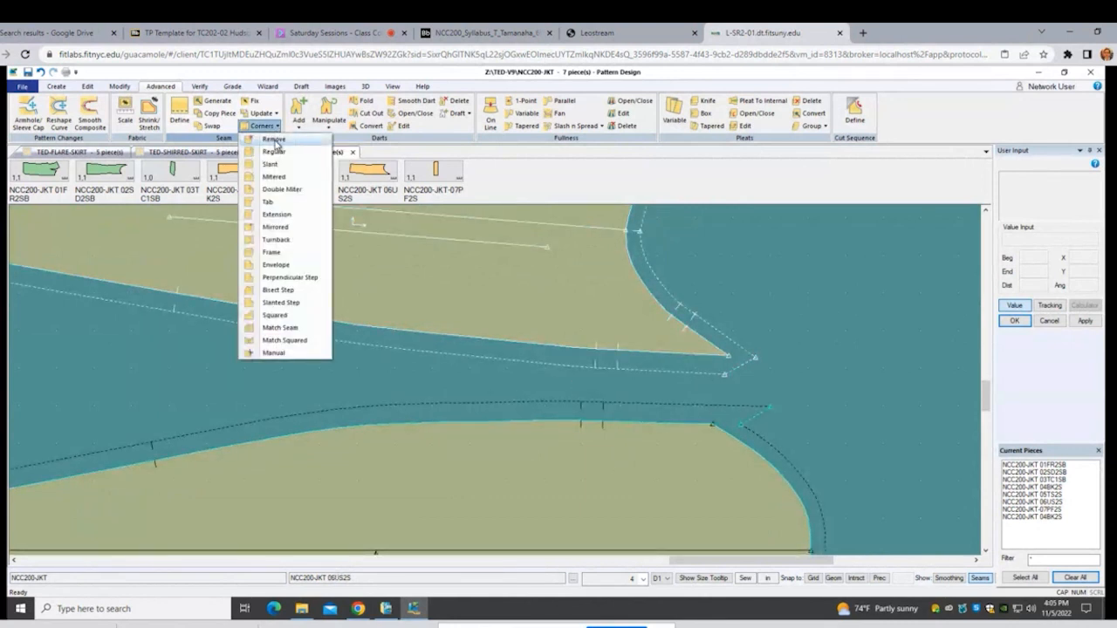
{"action": "left_click", "coordinate": [274, 151]}
{"action": "left_click", "coordinate": [733, 366]}
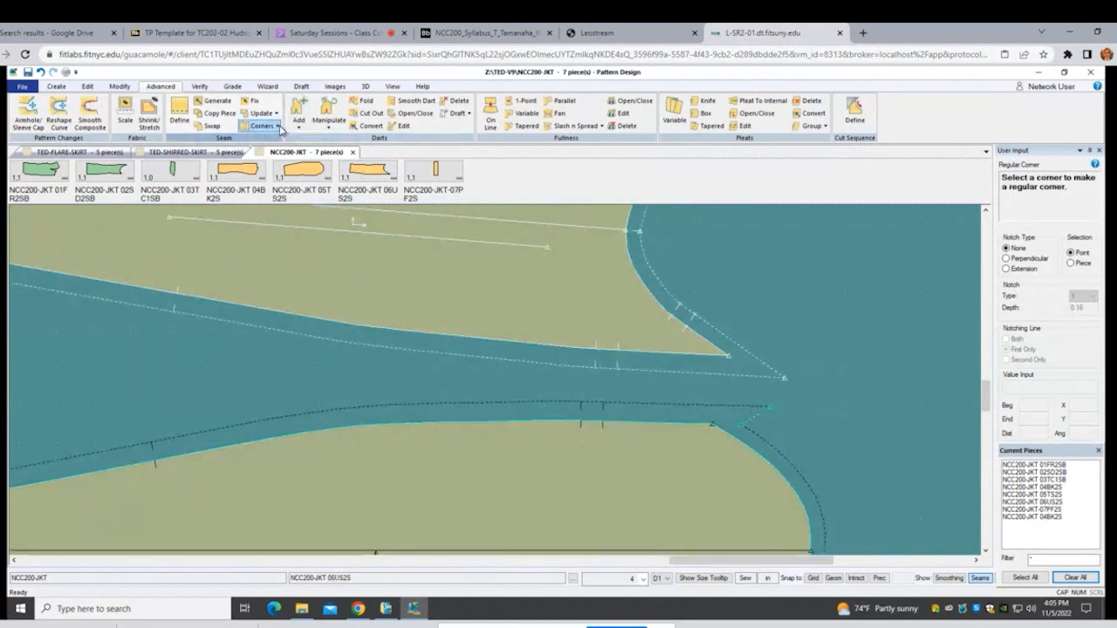
{"action": "left_click", "coordinate": [279, 127]}
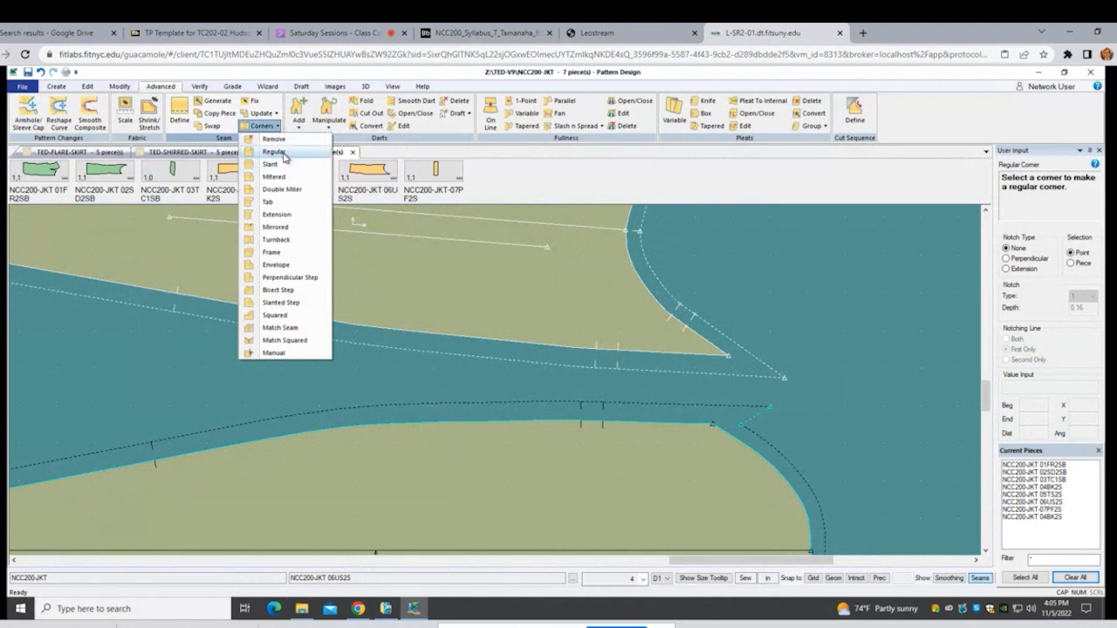
{"action": "left_click", "coordinate": [275, 152]}
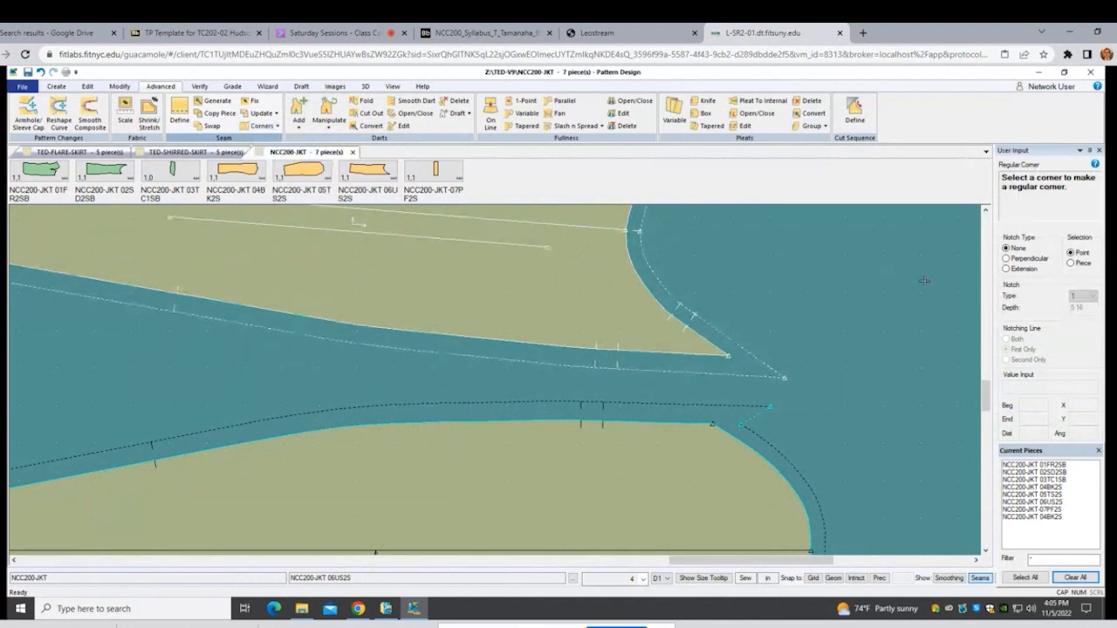
{"action": "left_click", "coordinate": [1021, 269]}
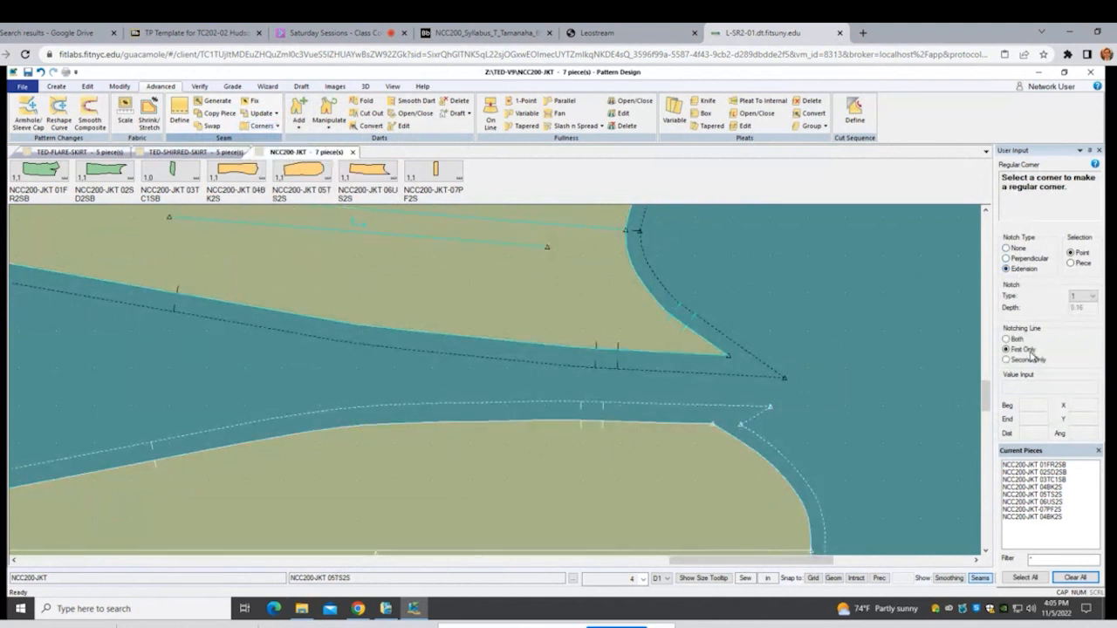
{"action": "left_click", "coordinate": [725, 356]}
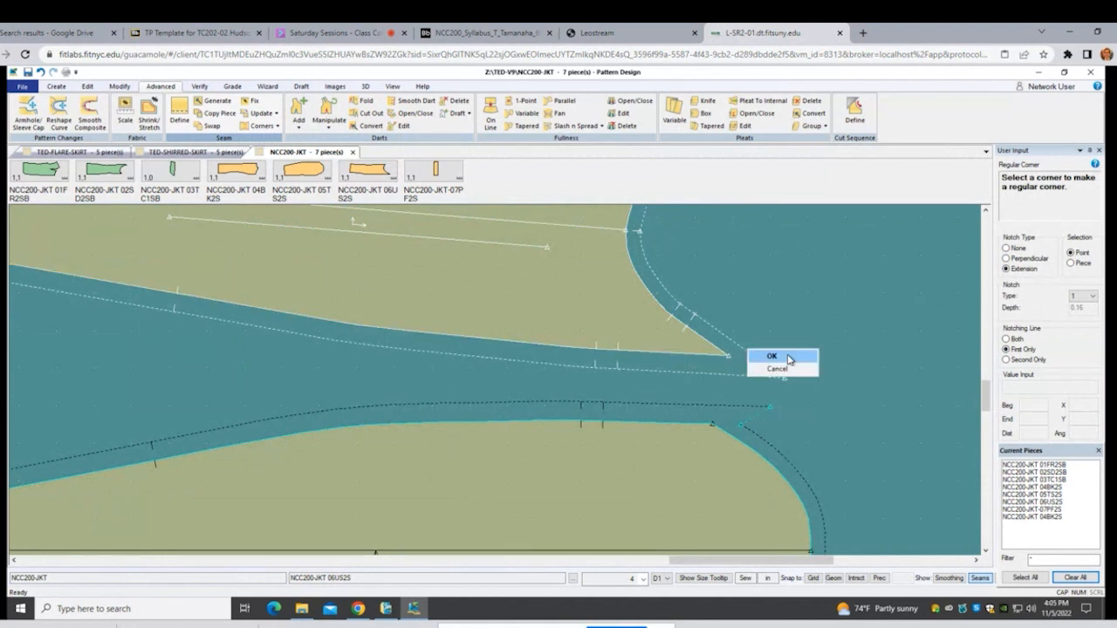
Step: Lay under sleeve 06US2S against top sleeve 05TS2S so that their double-notched seams meet at the armhole corner
{"action": "left_click", "coordinate": [595, 328]}
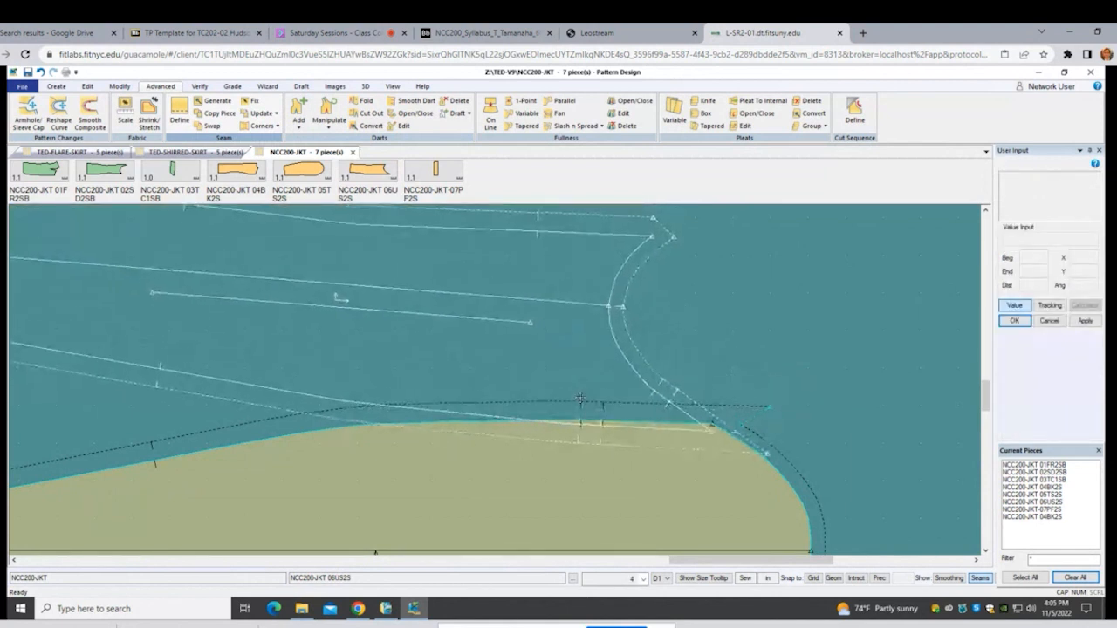
{"action": "left_click", "coordinate": [582, 399]}
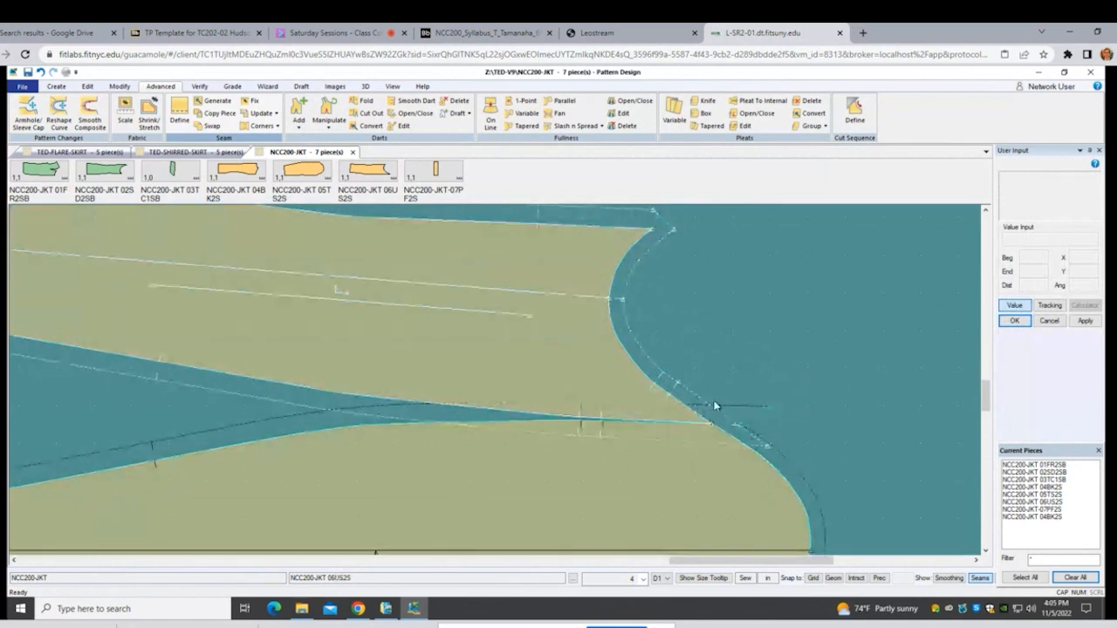
Step: Move under sleeve 06US2S away from top sleeve 05TS2S so that their seam allowances no longer overlap
{"action": "left_click_drag", "start_coordinate": [560, 337], "coordinate": [569, 260]}
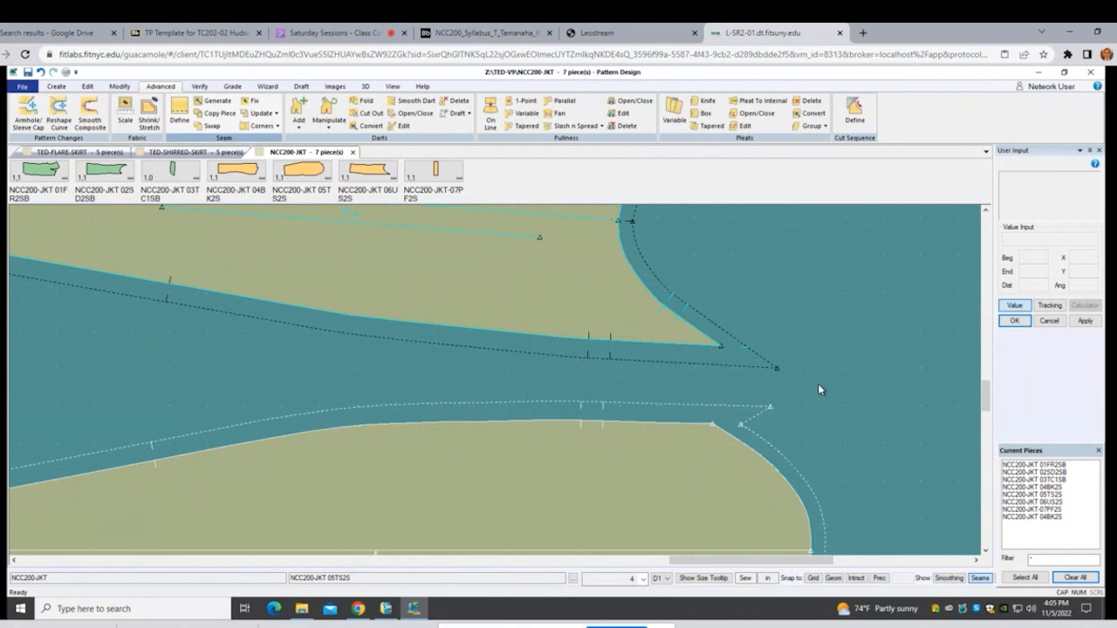
{"action": "scroll", "coordinate": [843, 413], "scroll_direction": "down", "scroll_amount": 3}
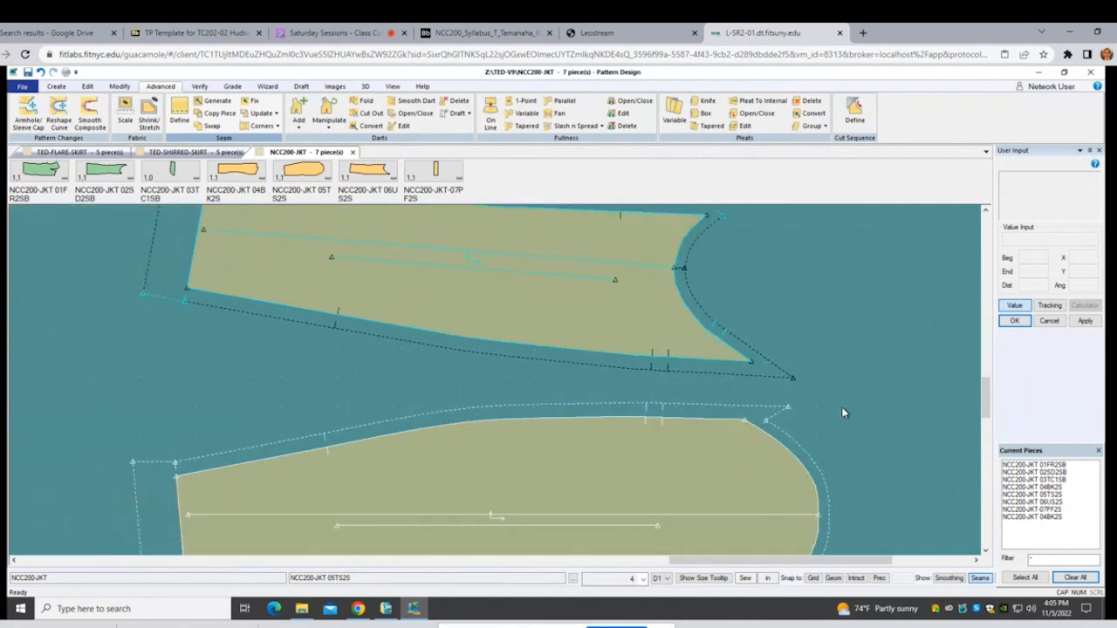
{"action": "scroll", "coordinate": [842, 406], "scroll_direction": "down", "scroll_amount": 1}
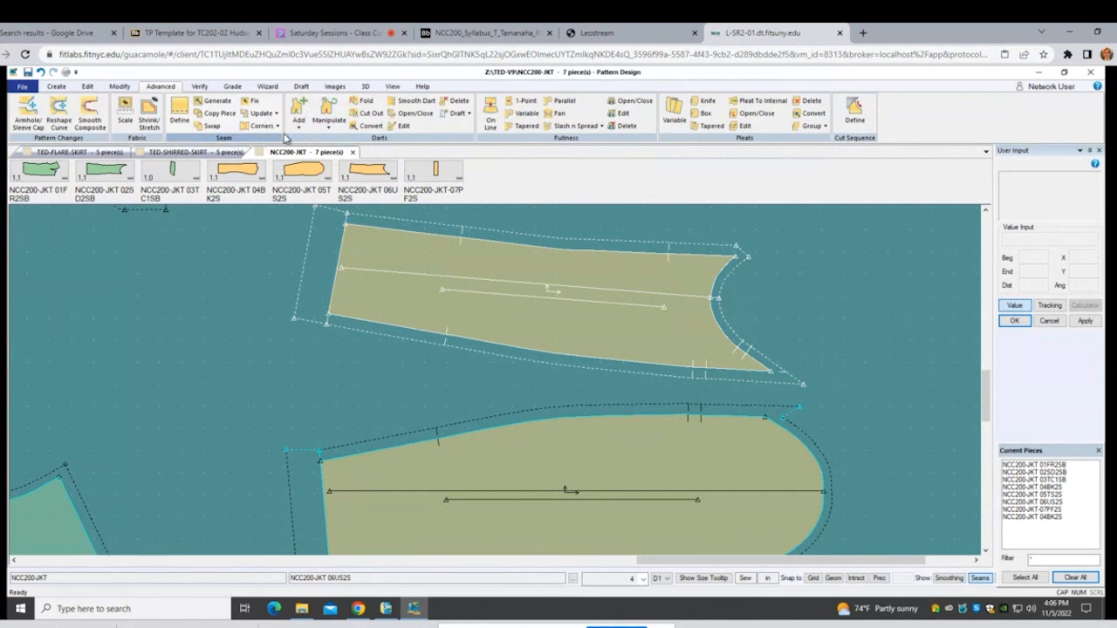
{"action": "left_click", "coordinate": [277, 127]}
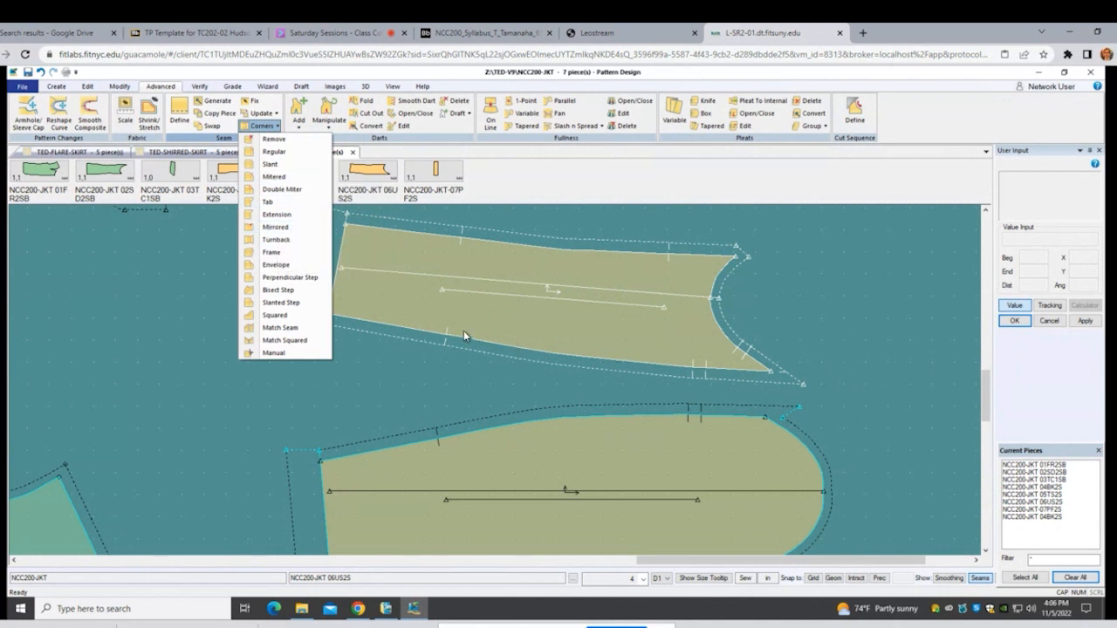
{"action": "left_click", "coordinate": [259, 391]}
Step: Move collar piece 03TC1SB off side panel 02SD2SB into the free space between the body pieces and the sleeves
{"action": "scroll", "coordinate": [264, 391], "scroll_direction": "down", "scroll_amount": 4}
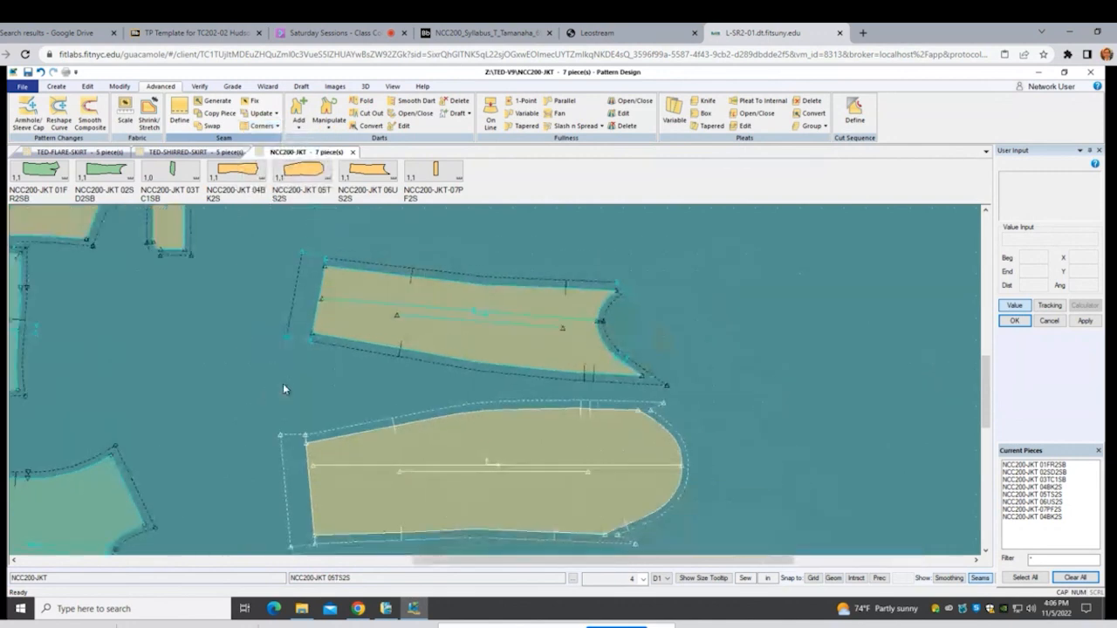
{"action": "scroll", "coordinate": [594, 395], "scroll_direction": "down", "scroll_amount": 2}
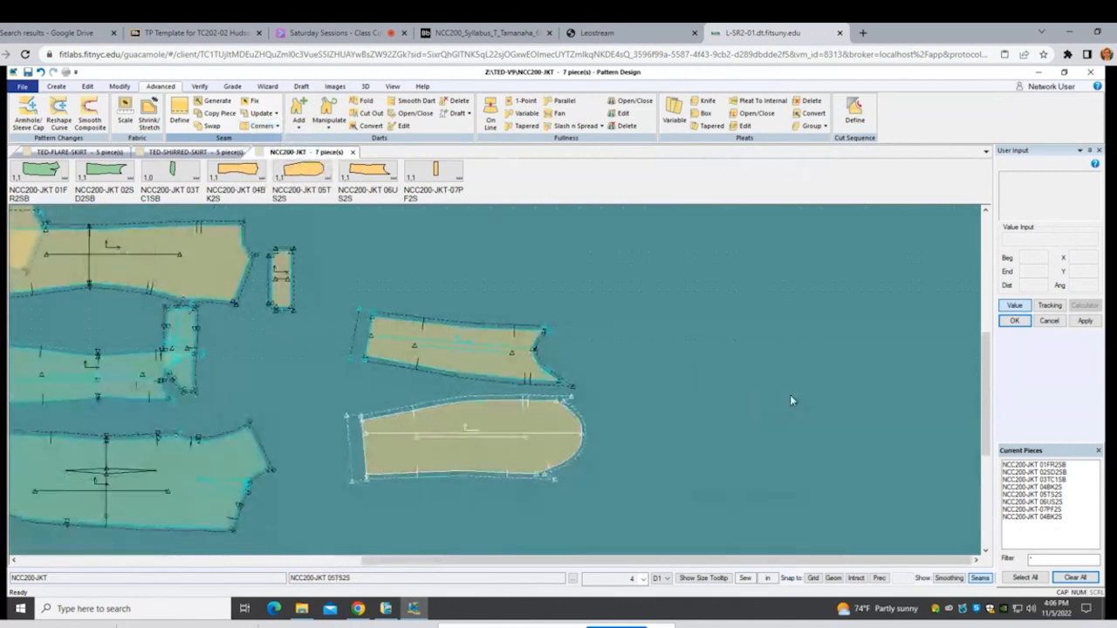
{"action": "left_click_drag", "start_coordinate": [193, 308], "coordinate": [310, 327]}
{"action": "left_click", "coordinate": [262, 126]}
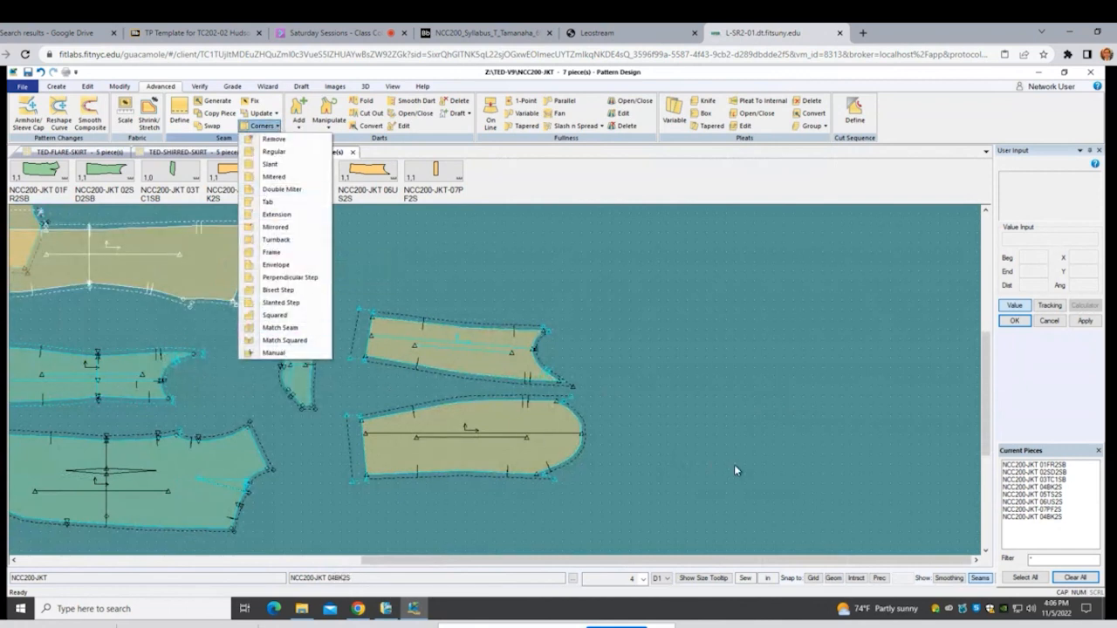
{"action": "left_click", "coordinate": [708, 396]}
{"action": "left_click_drag", "start_coordinate": [716, 397], "coordinate": [774, 378]}
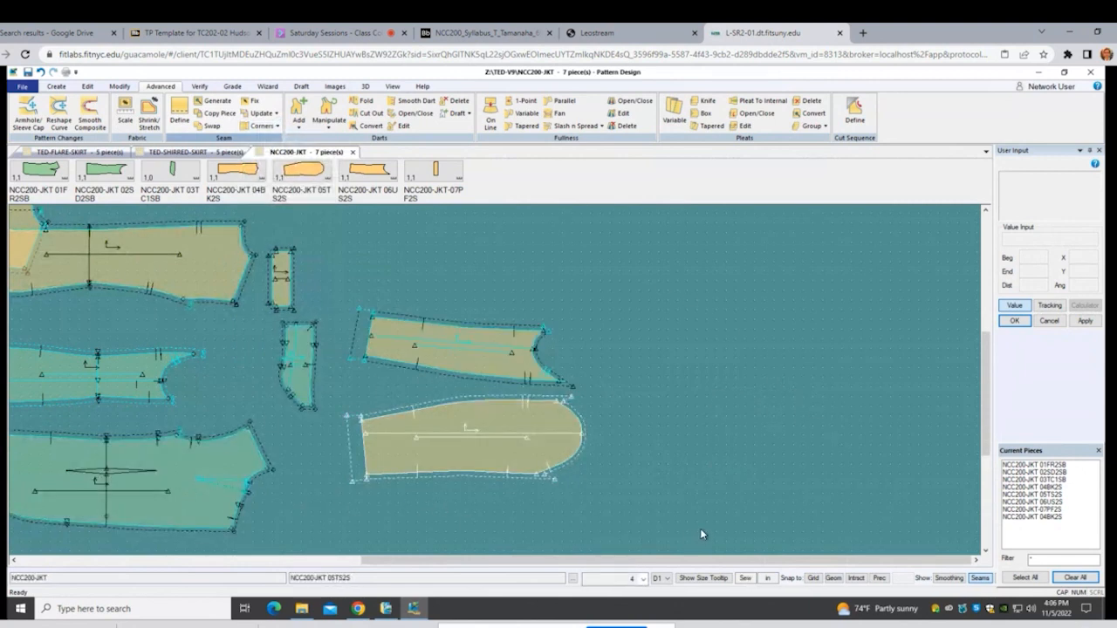
Step: Move the back piece 04BK2S with the stepped hem corner off the other back piece and place it directly above
{"action": "scroll", "coordinate": [700, 528], "scroll_direction": "down", "scroll_amount": 2}
{"action": "scroll", "coordinate": [700, 528], "scroll_direction": "down", "scroll_amount": 2}
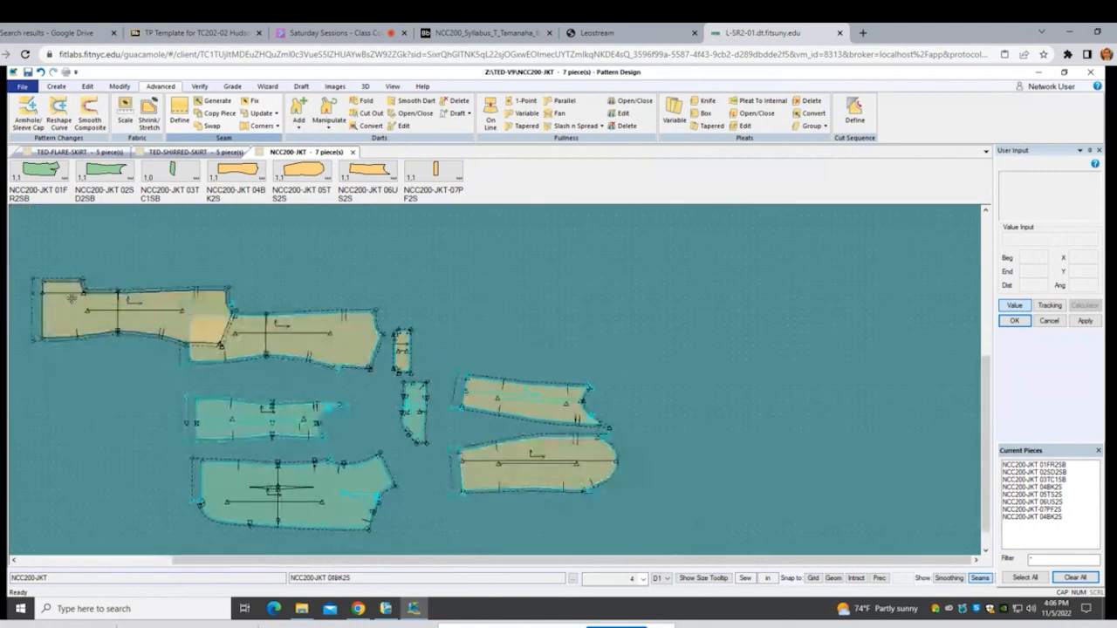
{"action": "left_click_drag", "start_coordinate": [63, 299], "coordinate": [216, 247]}
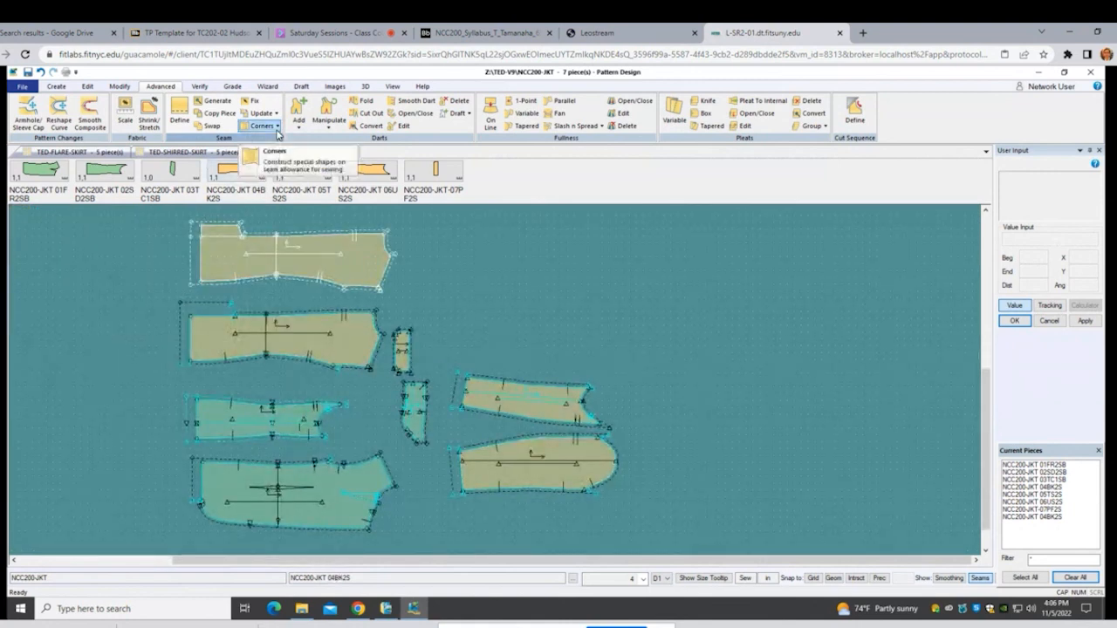
{"action": "left_click", "coordinate": [264, 125]}
{"action": "left_click", "coordinate": [98, 438]}
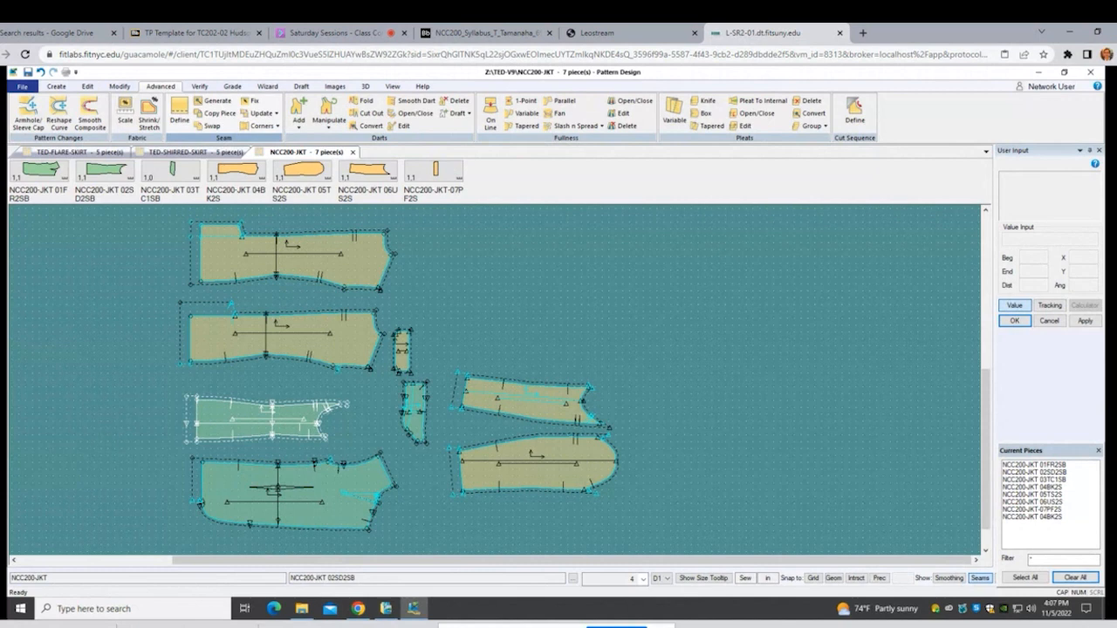
Step: Line up the lower back piece 04BK2S under the other back and move piece 07PF2S clear of it, above the sleeves
{"action": "left_click", "coordinate": [336, 334]}
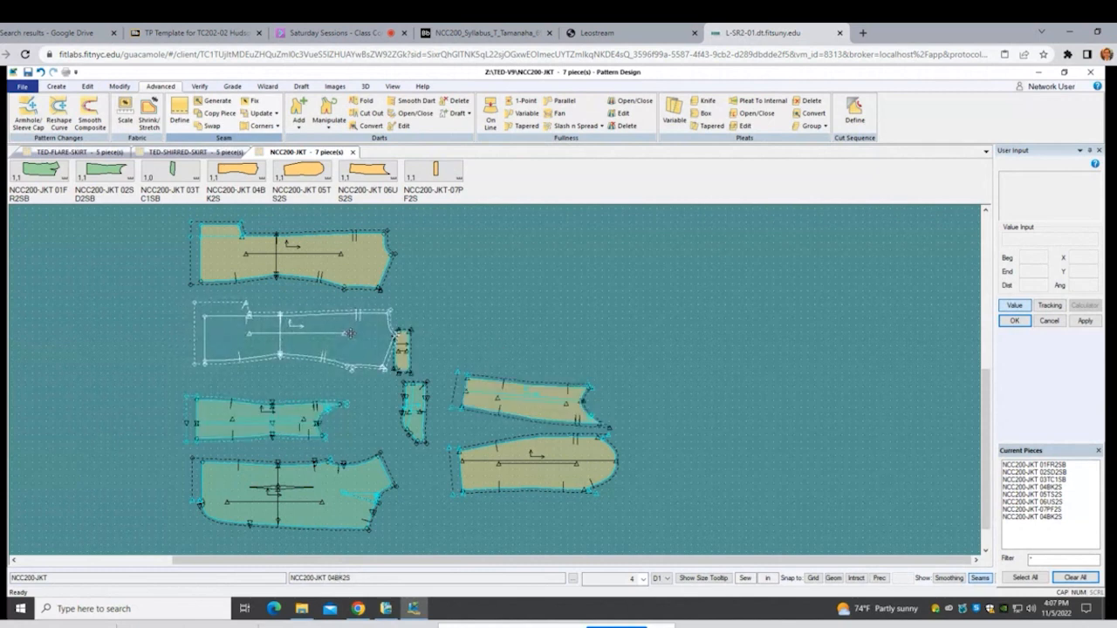
{"action": "left_click", "coordinate": [349, 335]}
{"action": "left_click", "coordinate": [413, 355]}
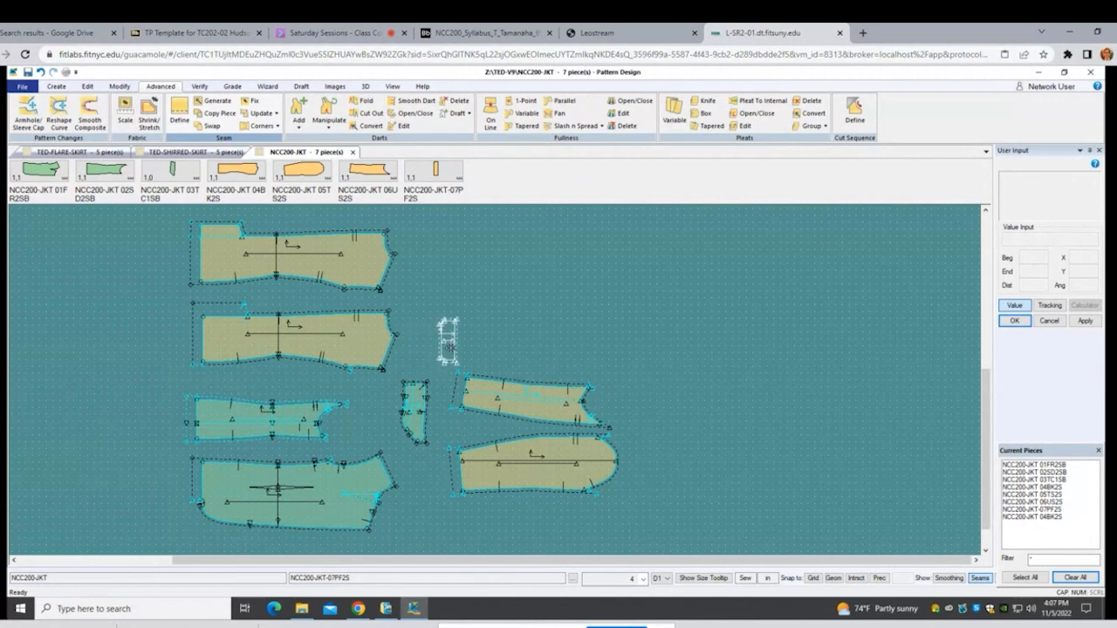
{"action": "left_click", "coordinate": [448, 347]}
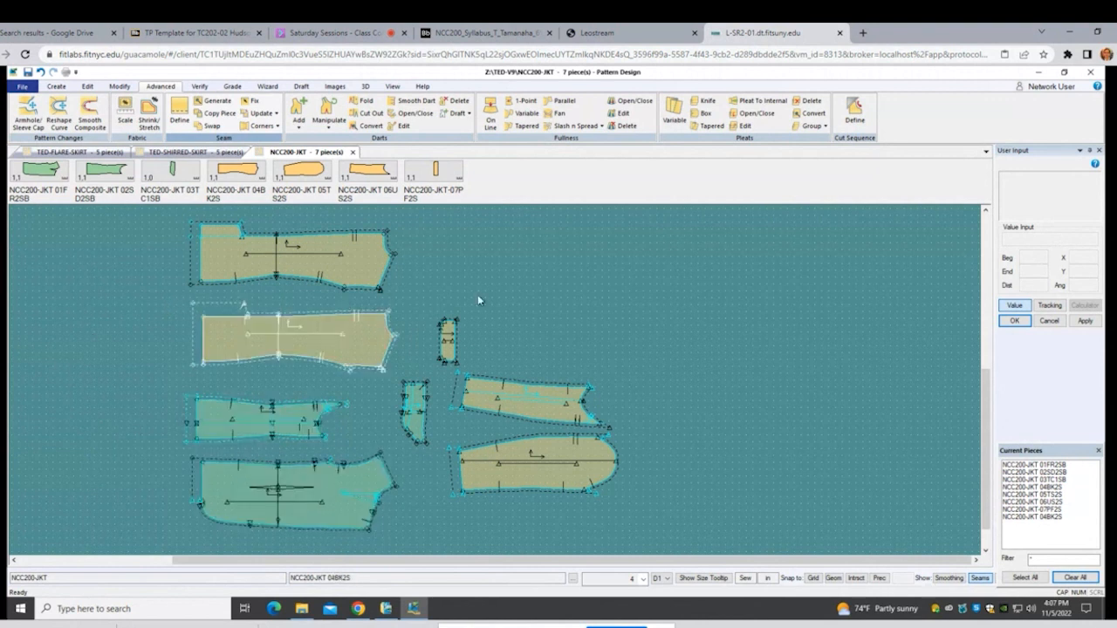
Step: Switch to the Saturday Sessions class in Class Collaborate and bring up the session options containing the recording control
{"action": "left_click", "coordinate": [332, 33]}
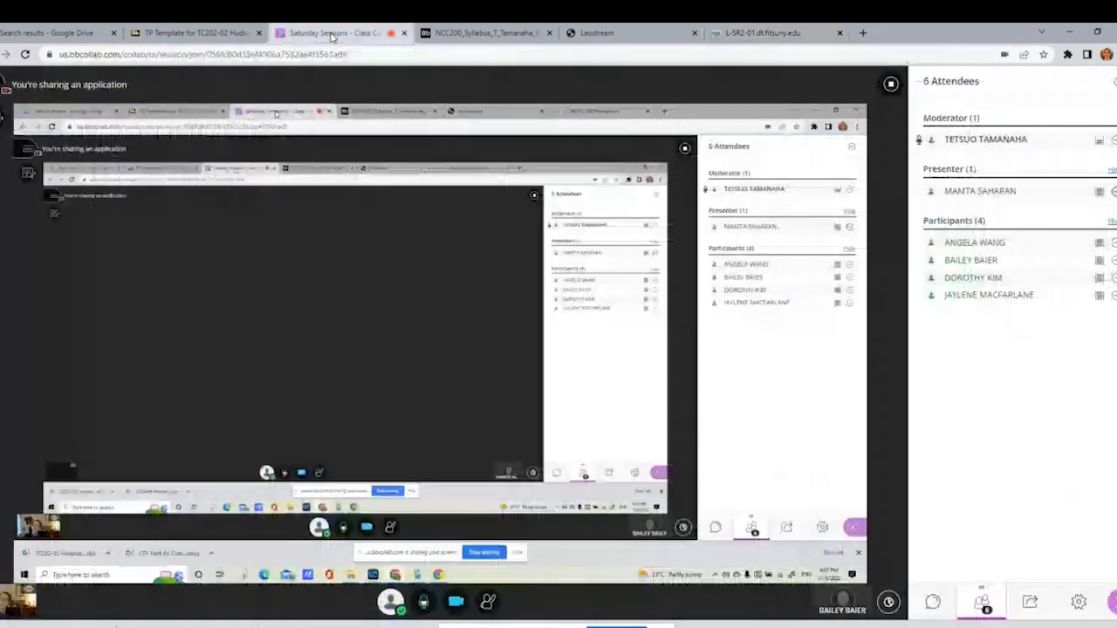
{"action": "left_click", "coordinate": [7, 84]}
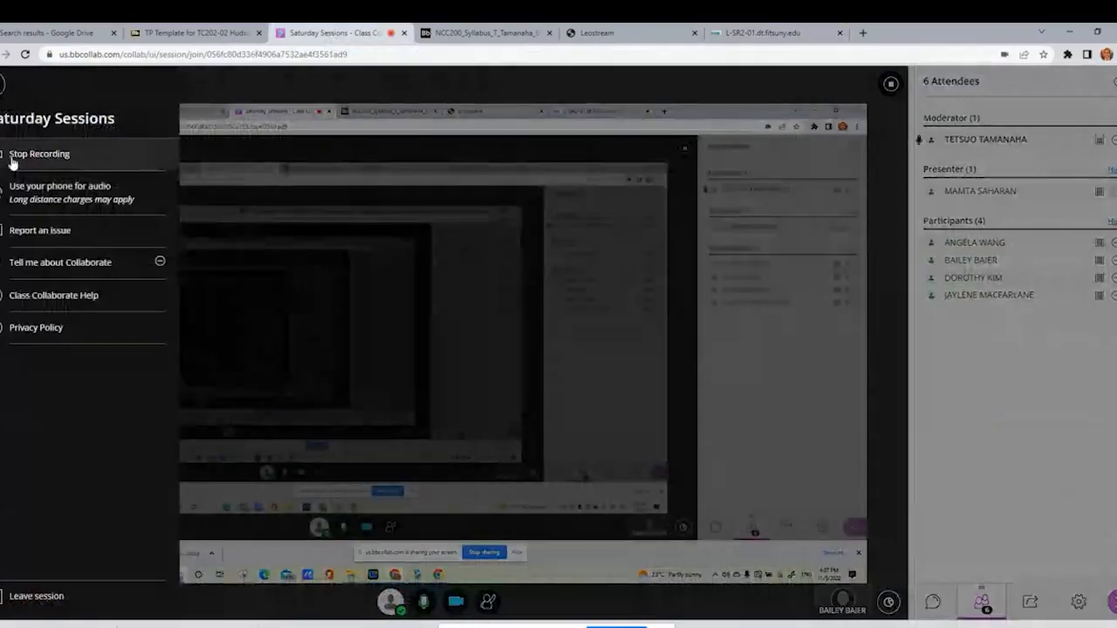